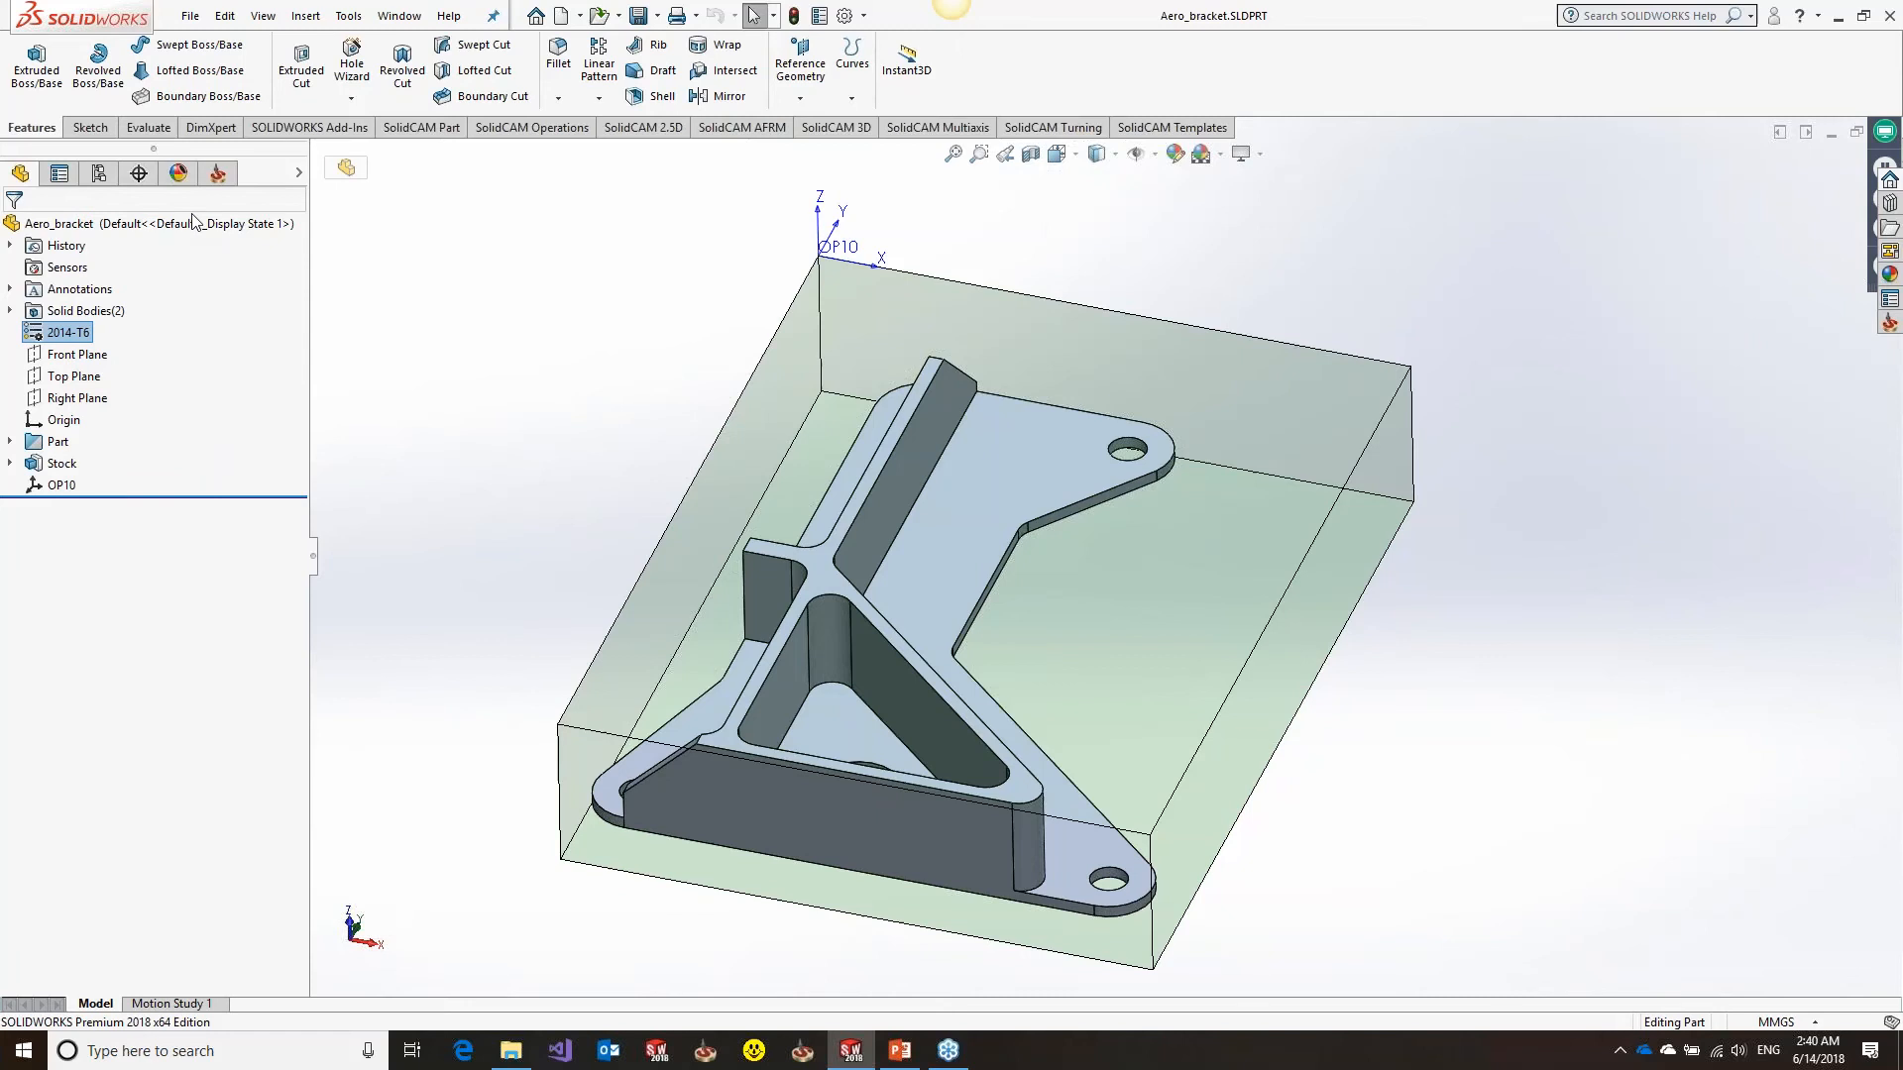
Create a new external metric milling CAM-Part named Aero_bracket-6 in the model file's directory
{"action": "left_click", "coordinate": [218, 174]}
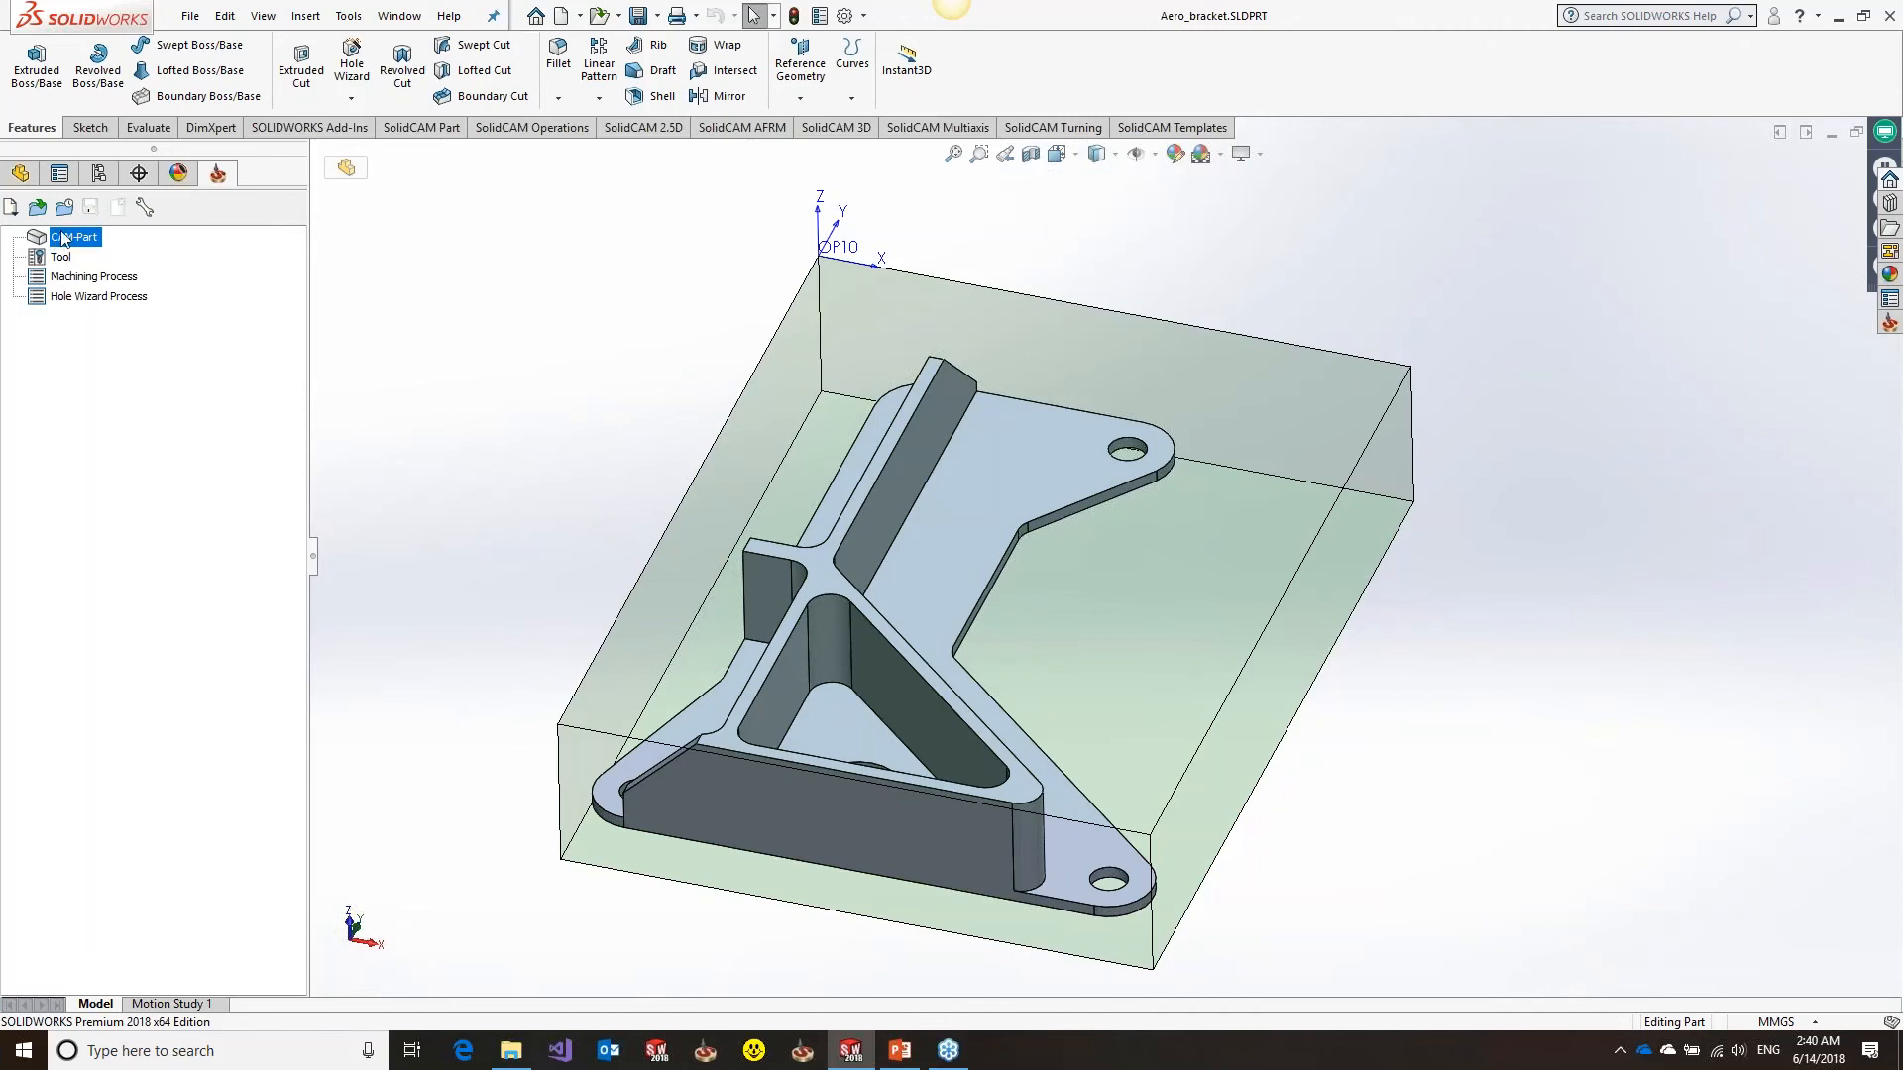
{"action": "left_click", "coordinate": [11, 208]}
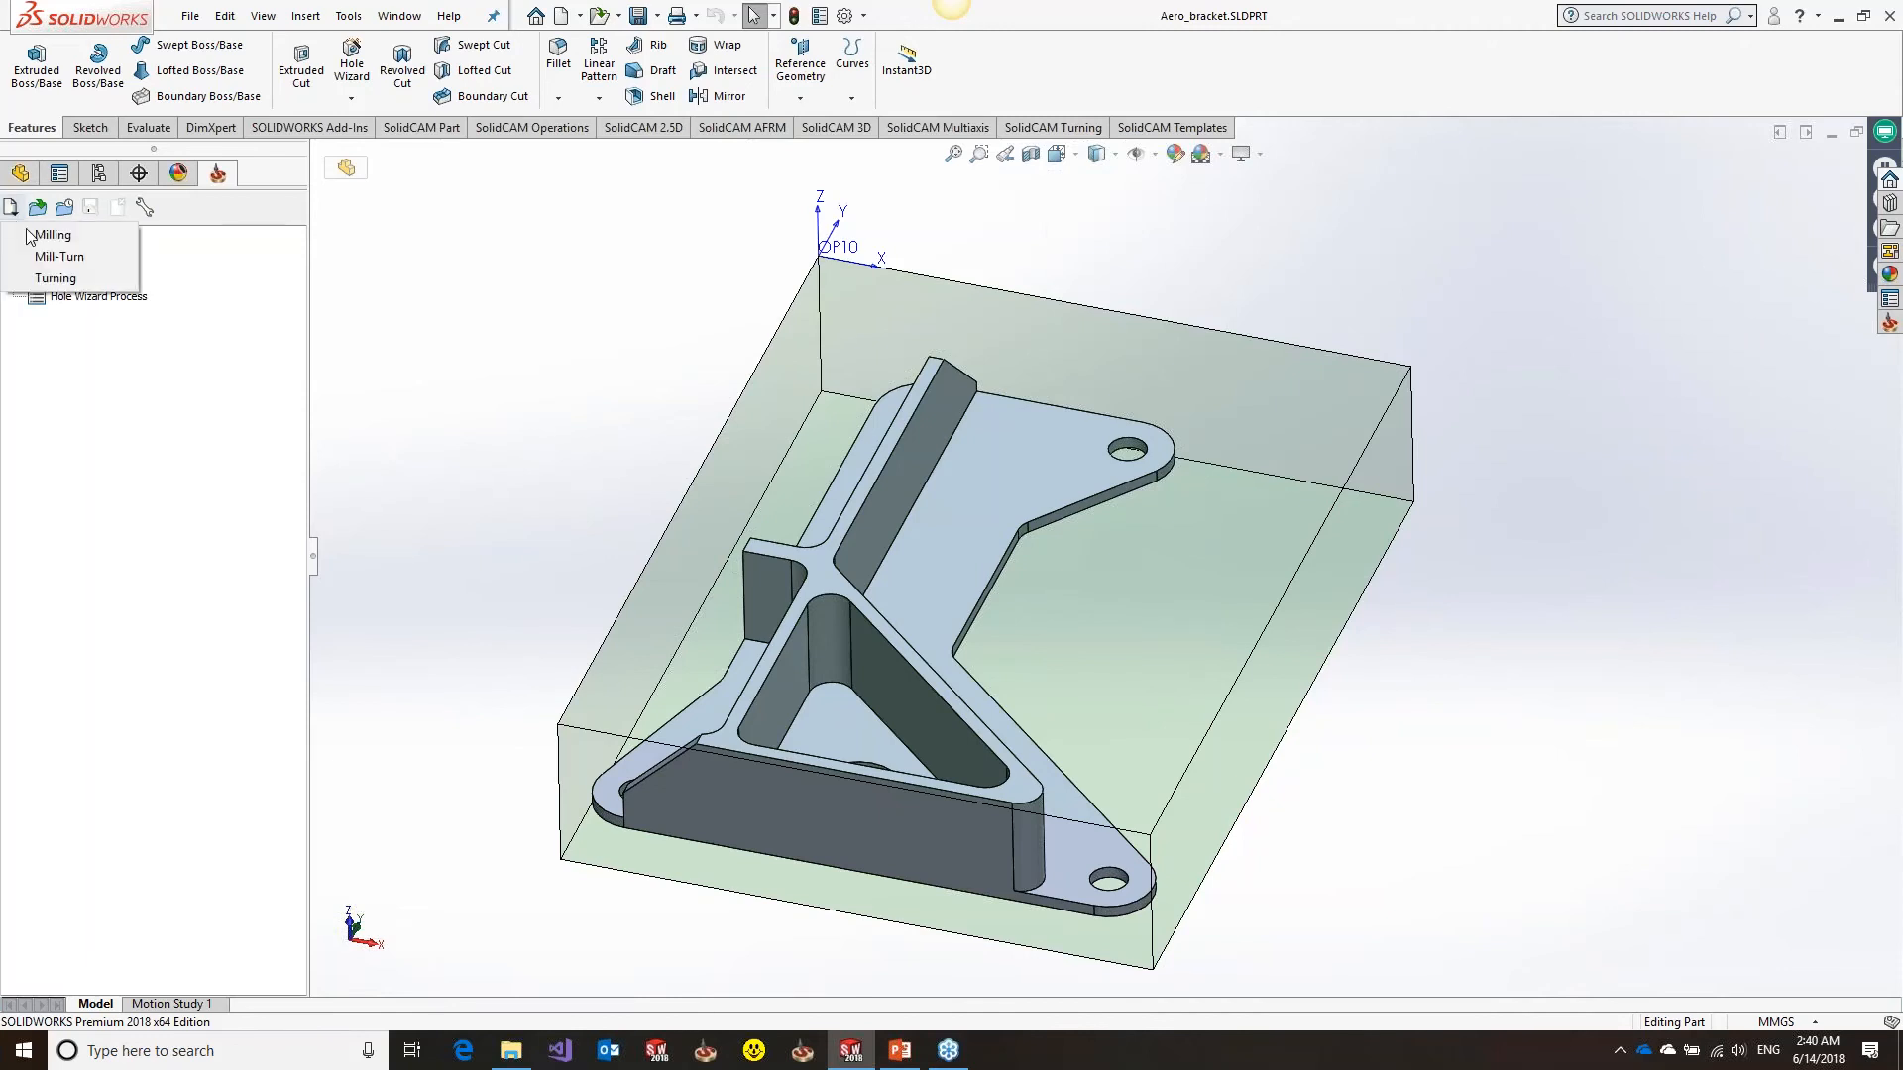
{"action": "left_click", "coordinate": [30, 236]}
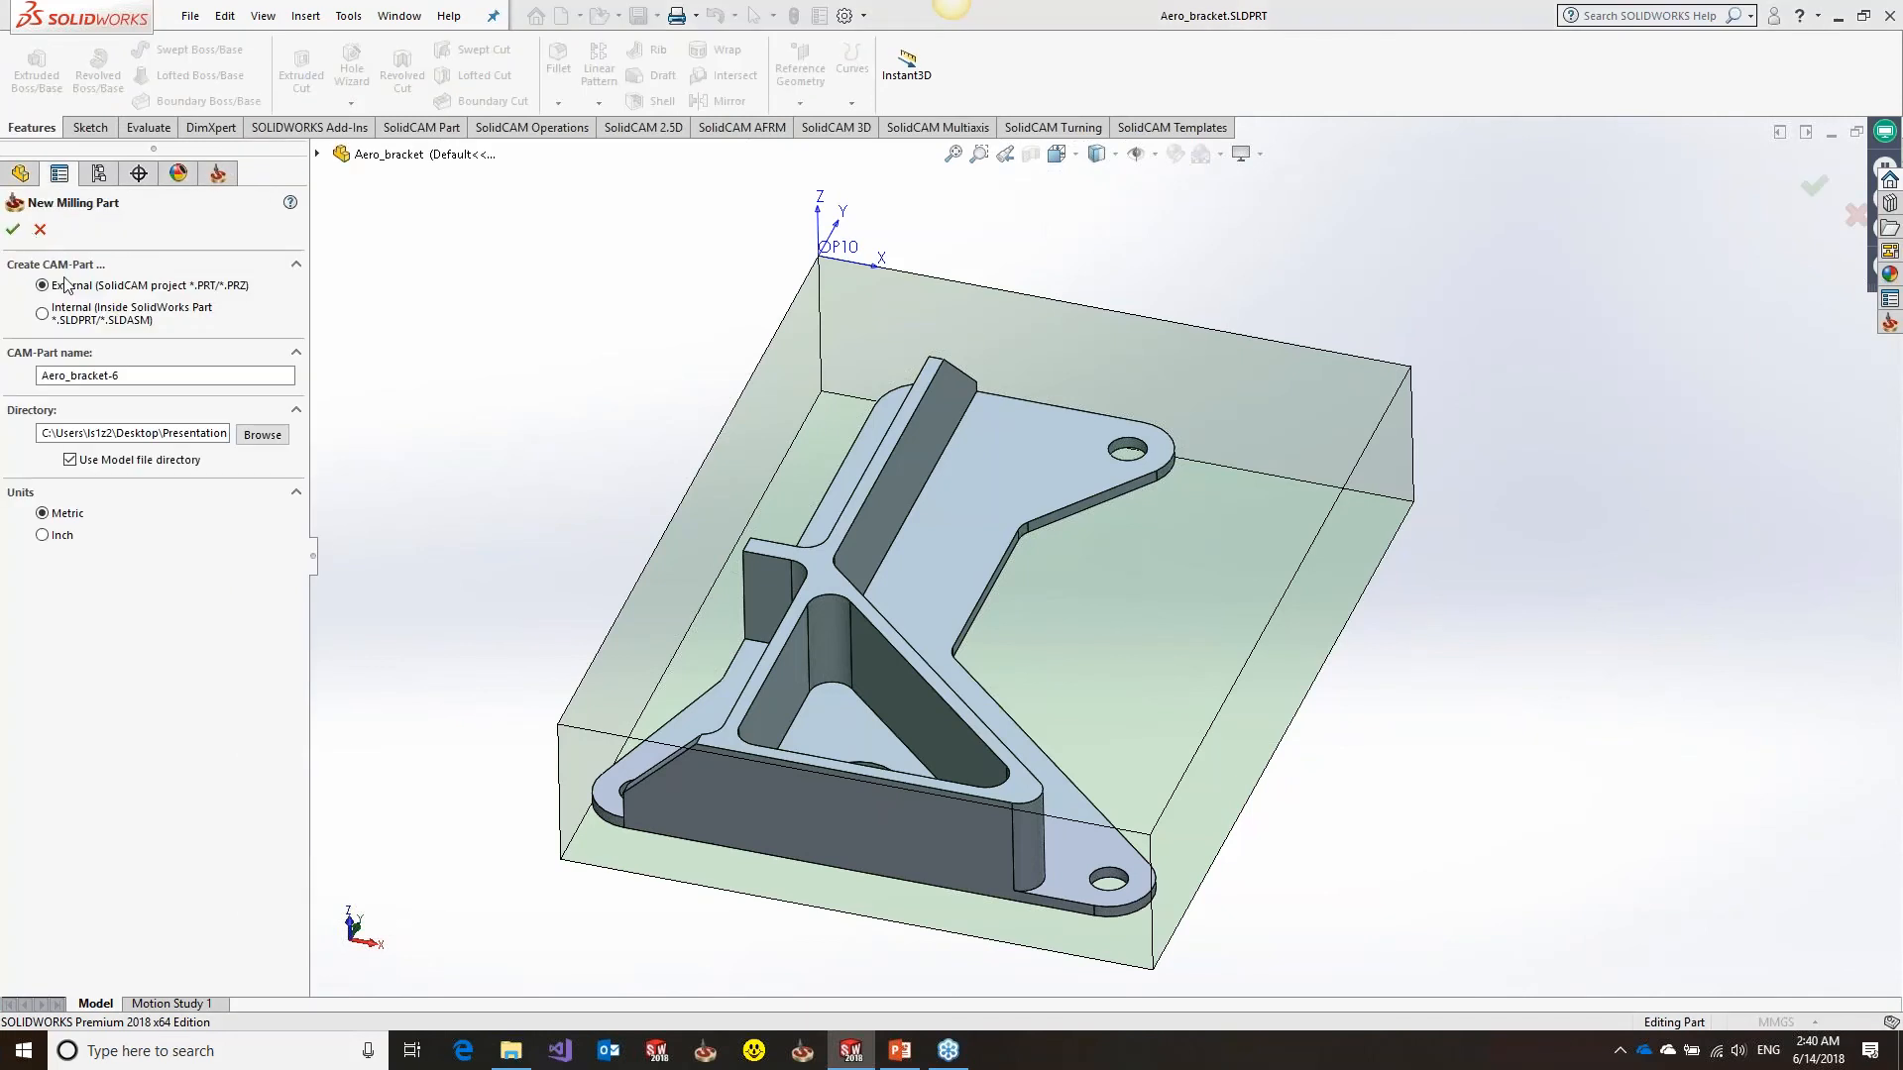
{"action": "left_click", "coordinate": [13, 230]}
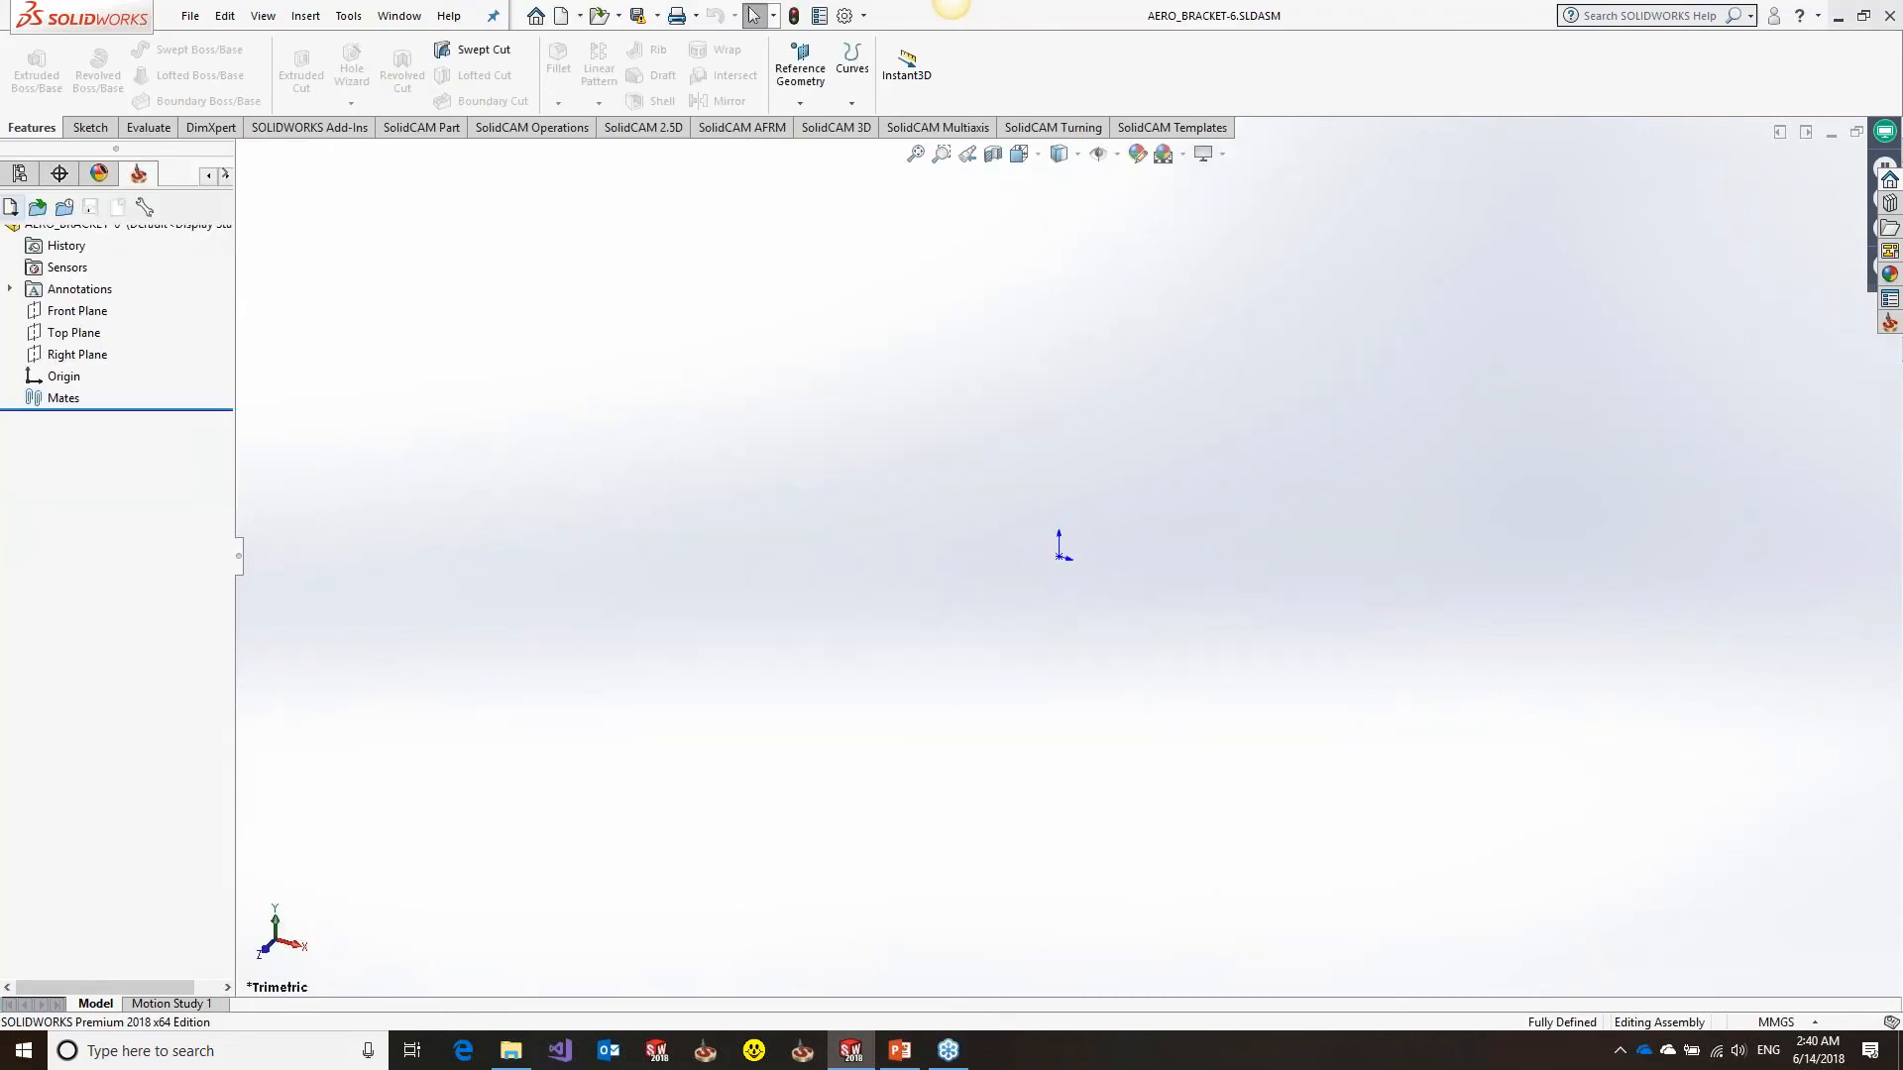
Choose the gMilling_Haas_SS_3x CNC machine and define the machine coordinate system from the model's existing OP10 coordinate system
{"action": "left_click", "coordinate": [142, 295]}
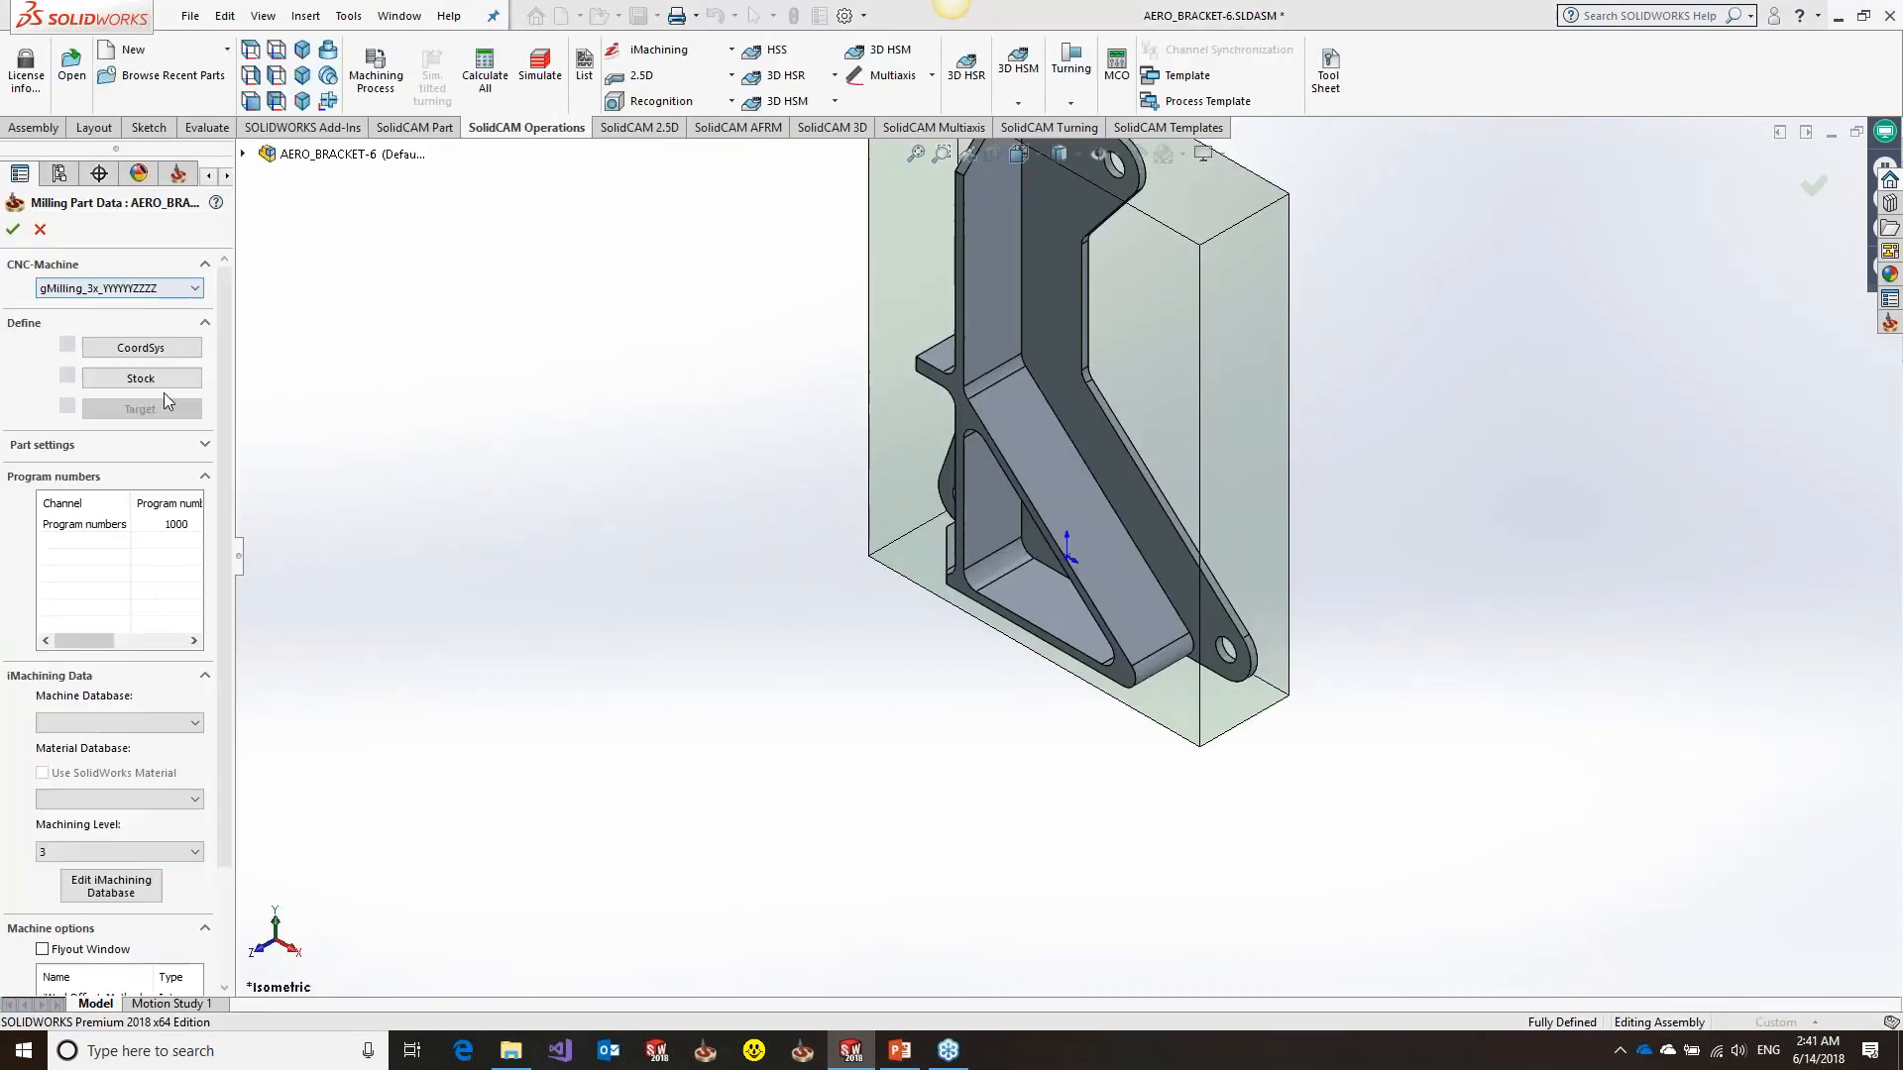
{"action": "left_click", "coordinate": [149, 383]}
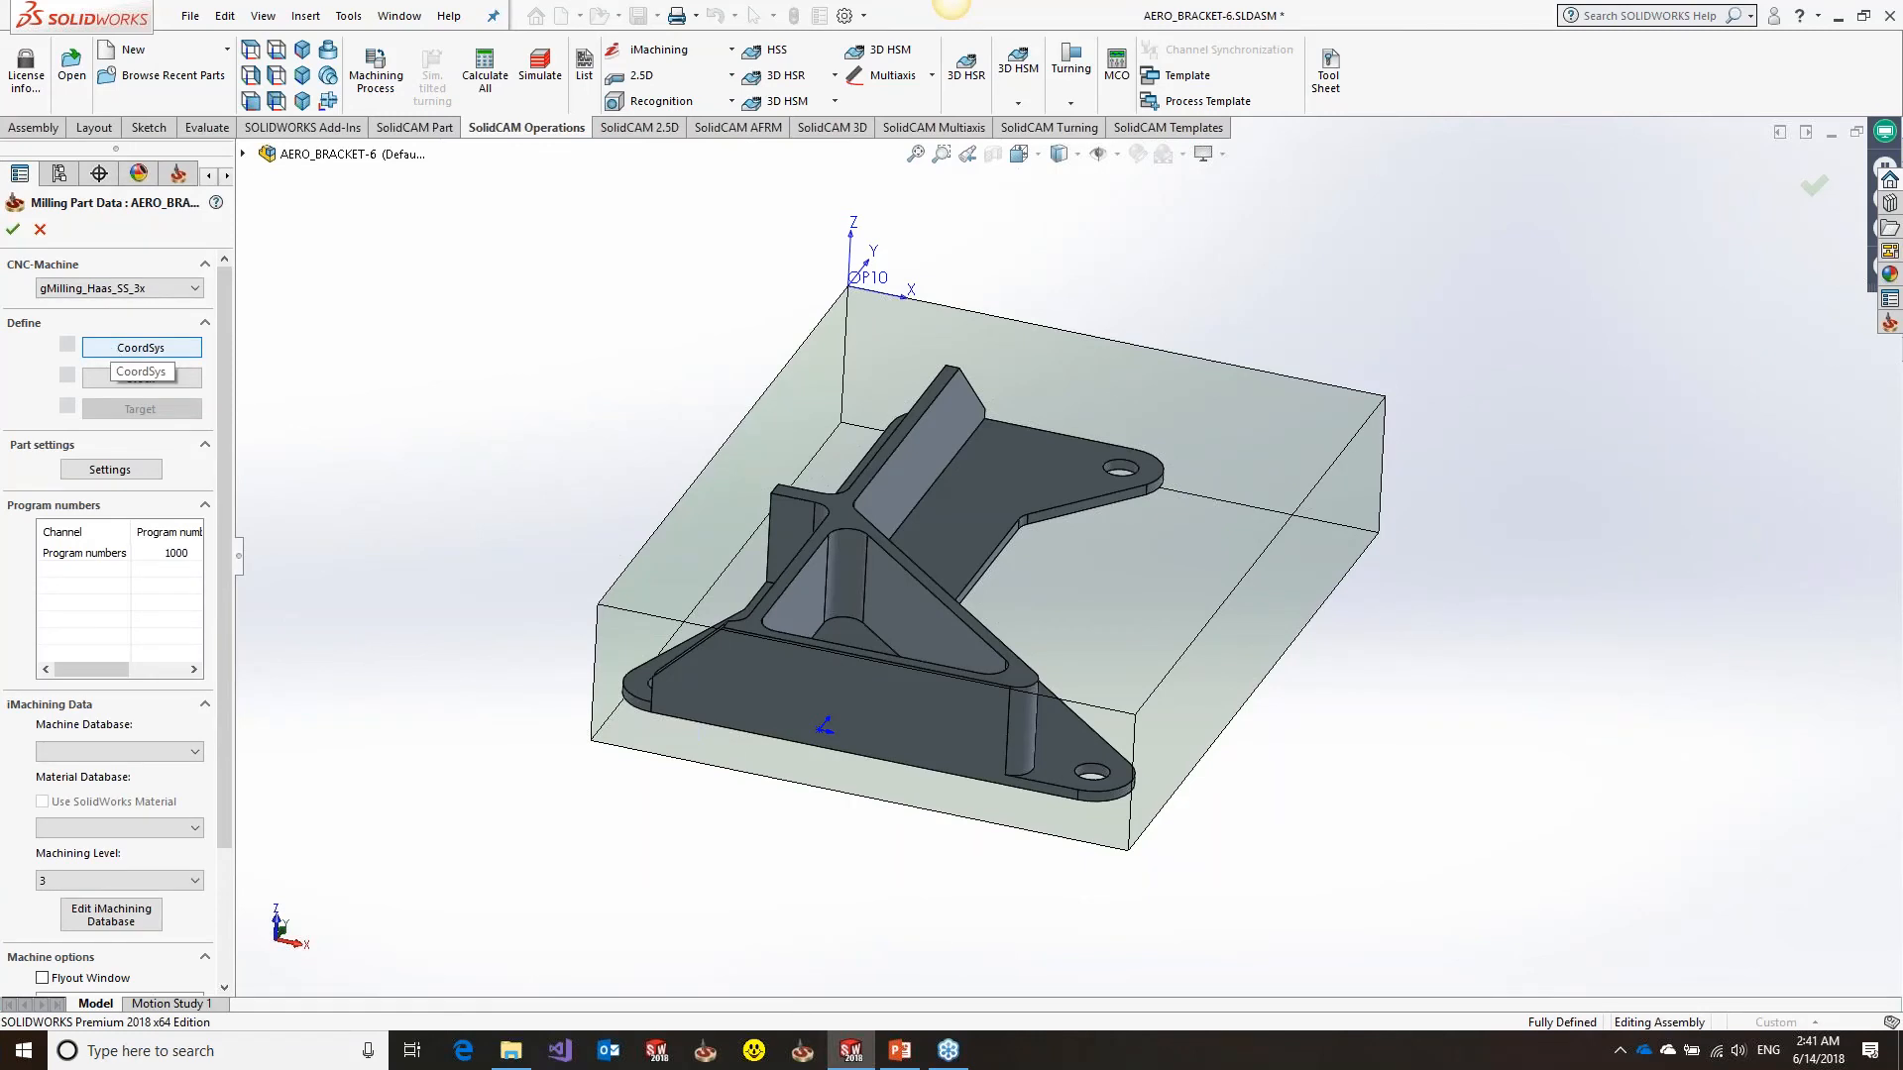
{"action": "left_click", "coordinate": [140, 347]}
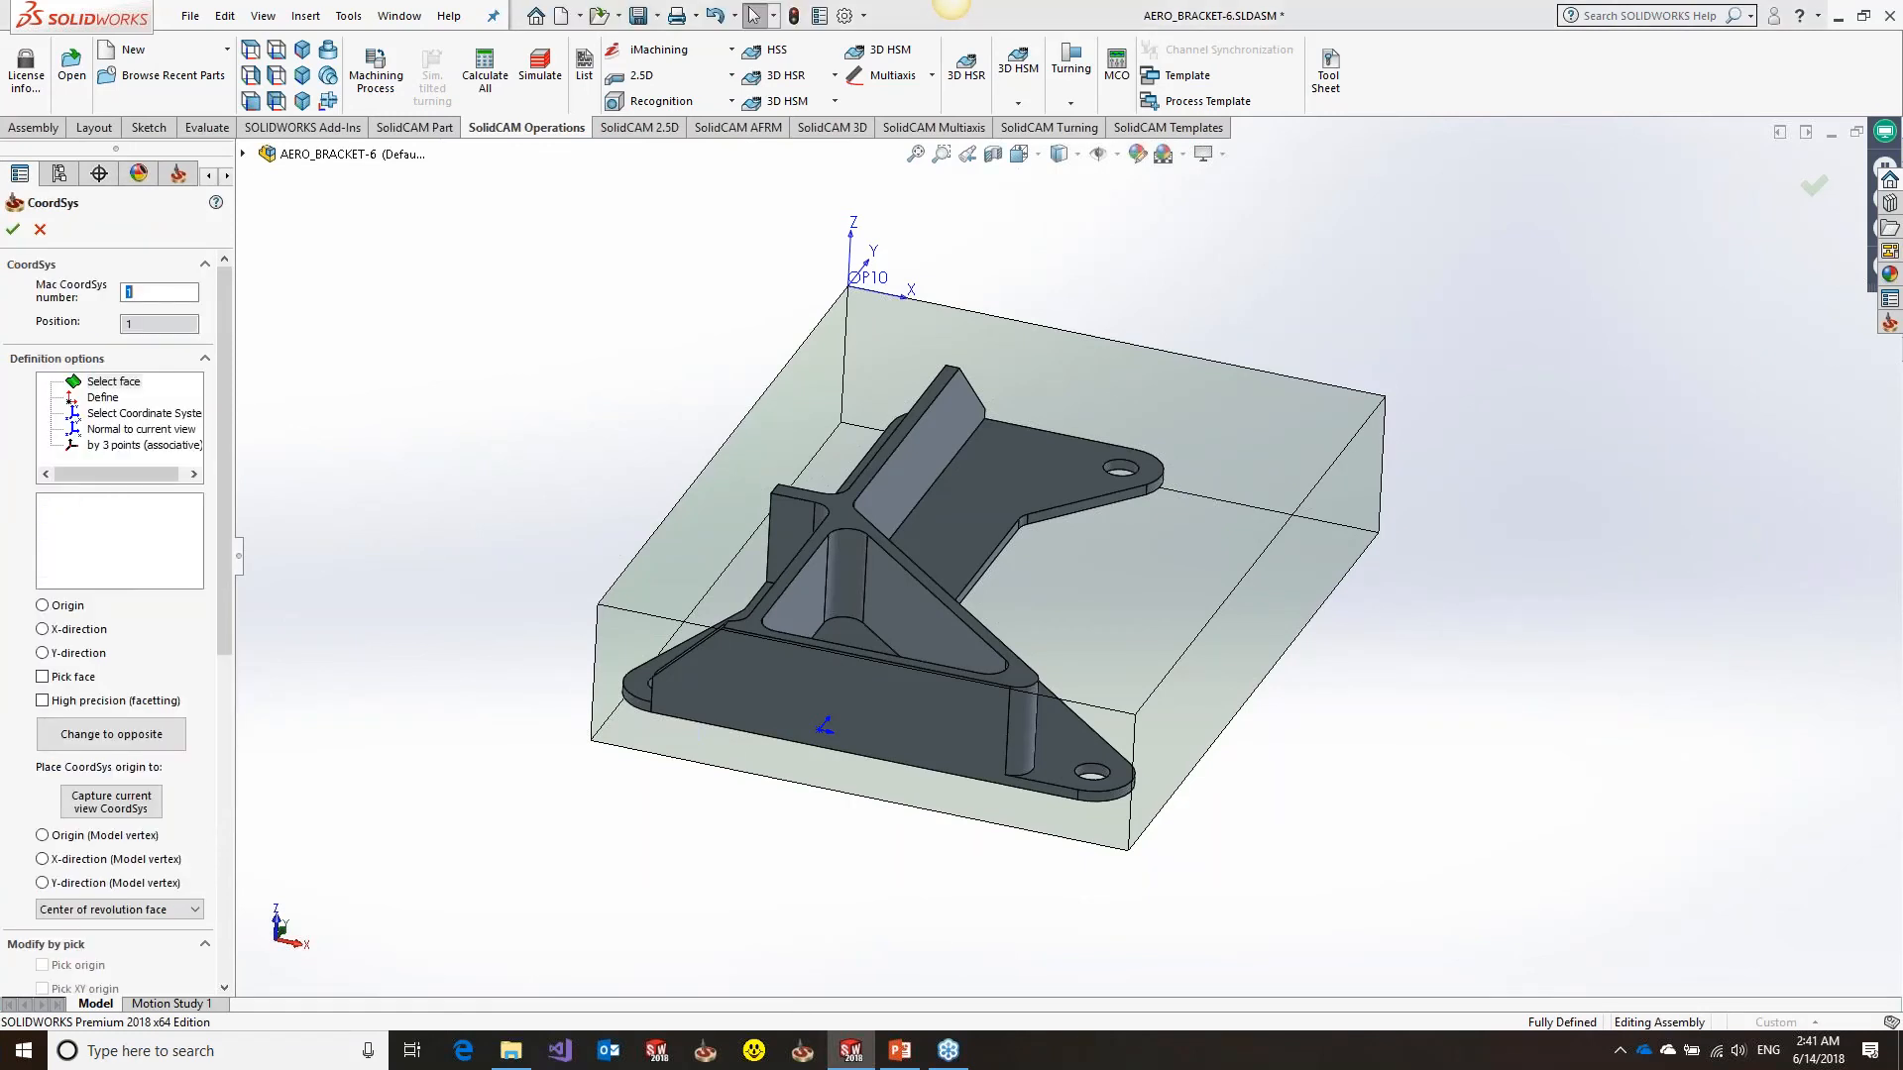
{"action": "left_click", "coordinate": [137, 505]}
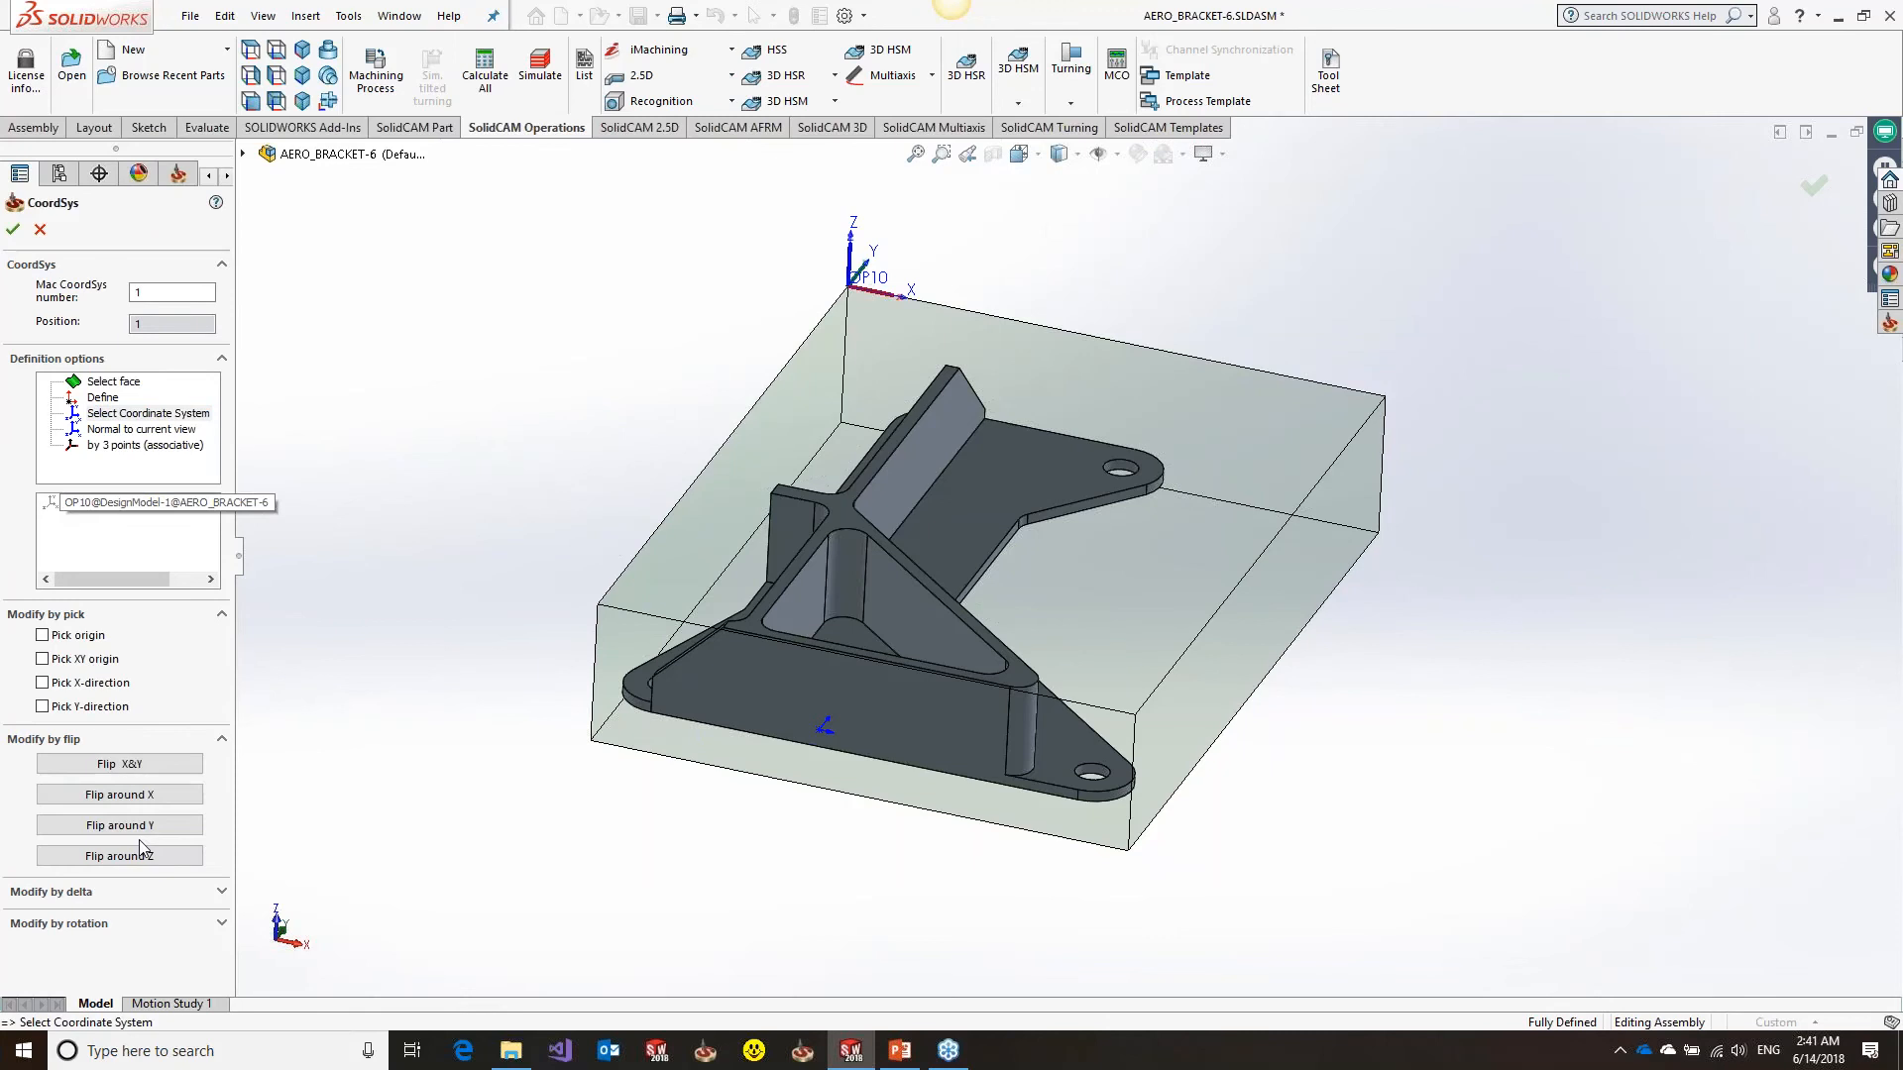
{"action": "left_click", "coordinate": [13, 232]}
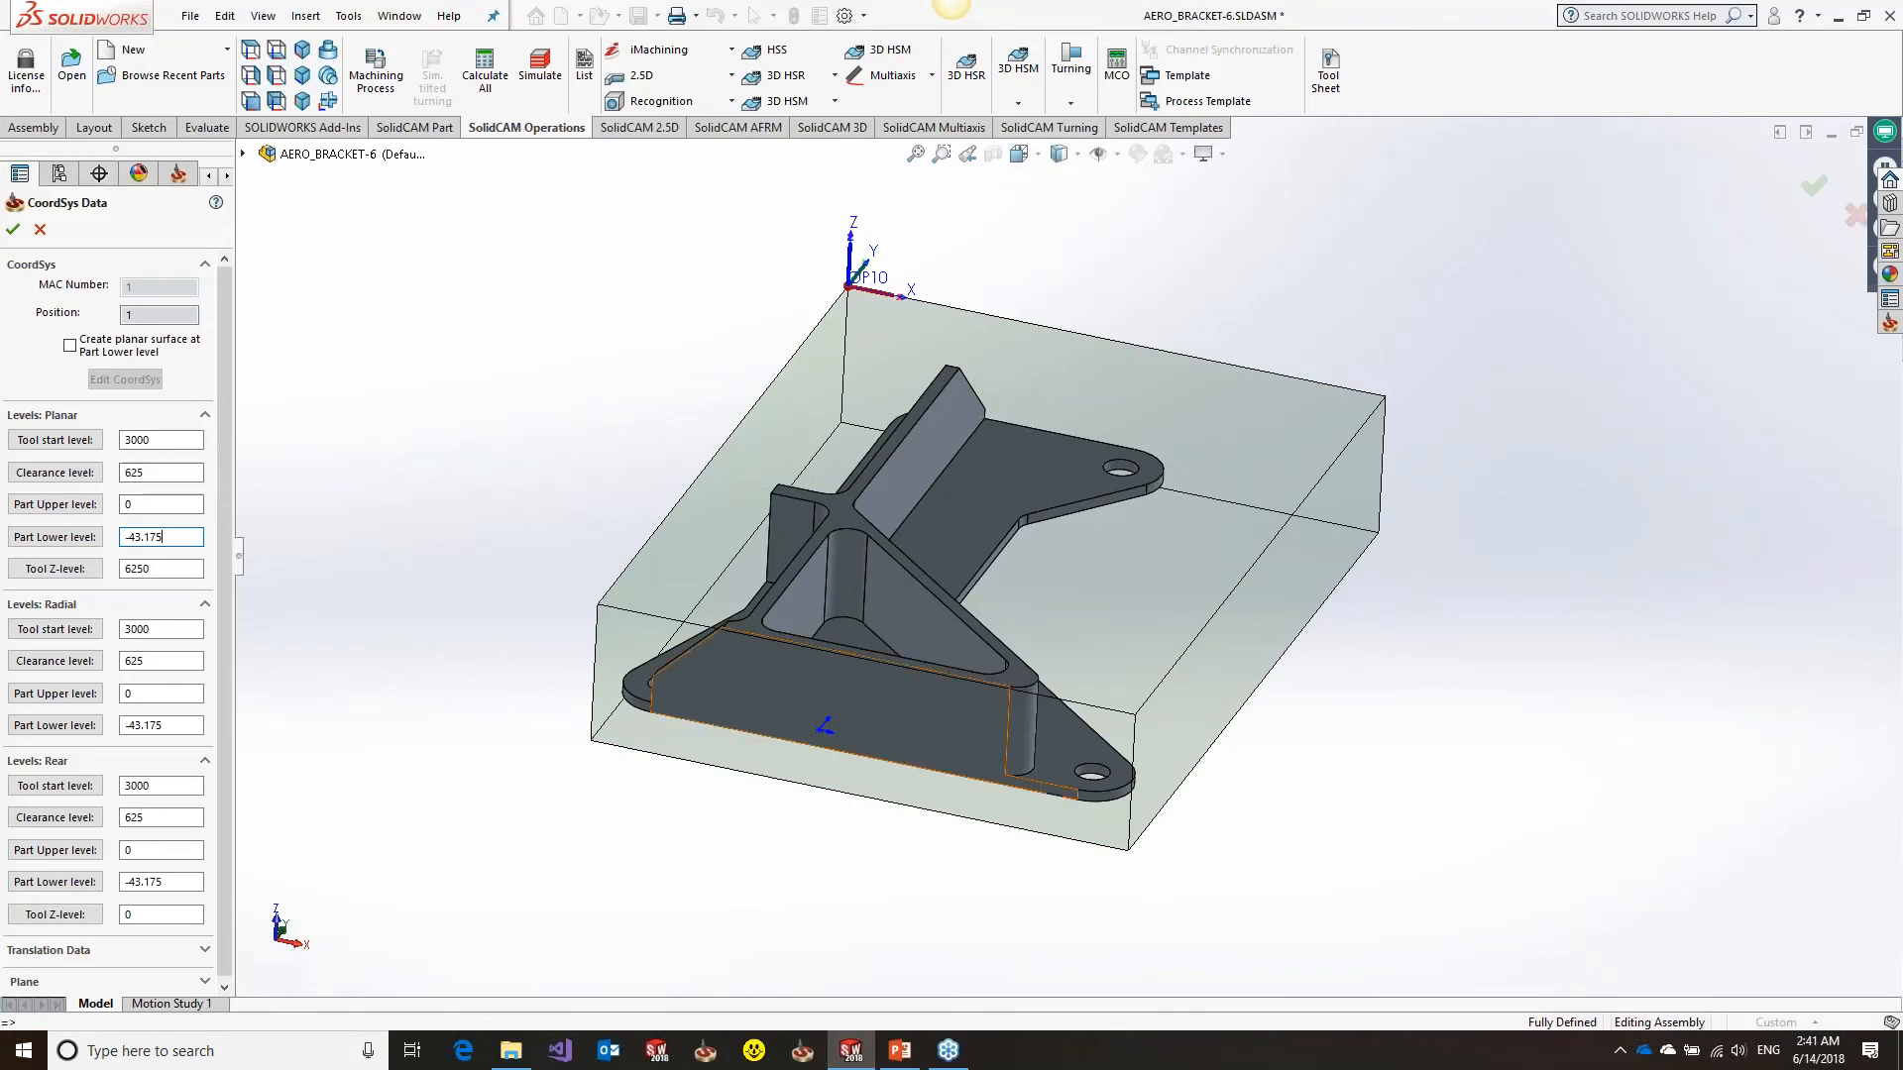
Pick the bracket's bottom face for the planar Part Lower level
{"action": "middle_click_drag", "start_coordinate": [843, 708], "coordinate": [845, 506]}
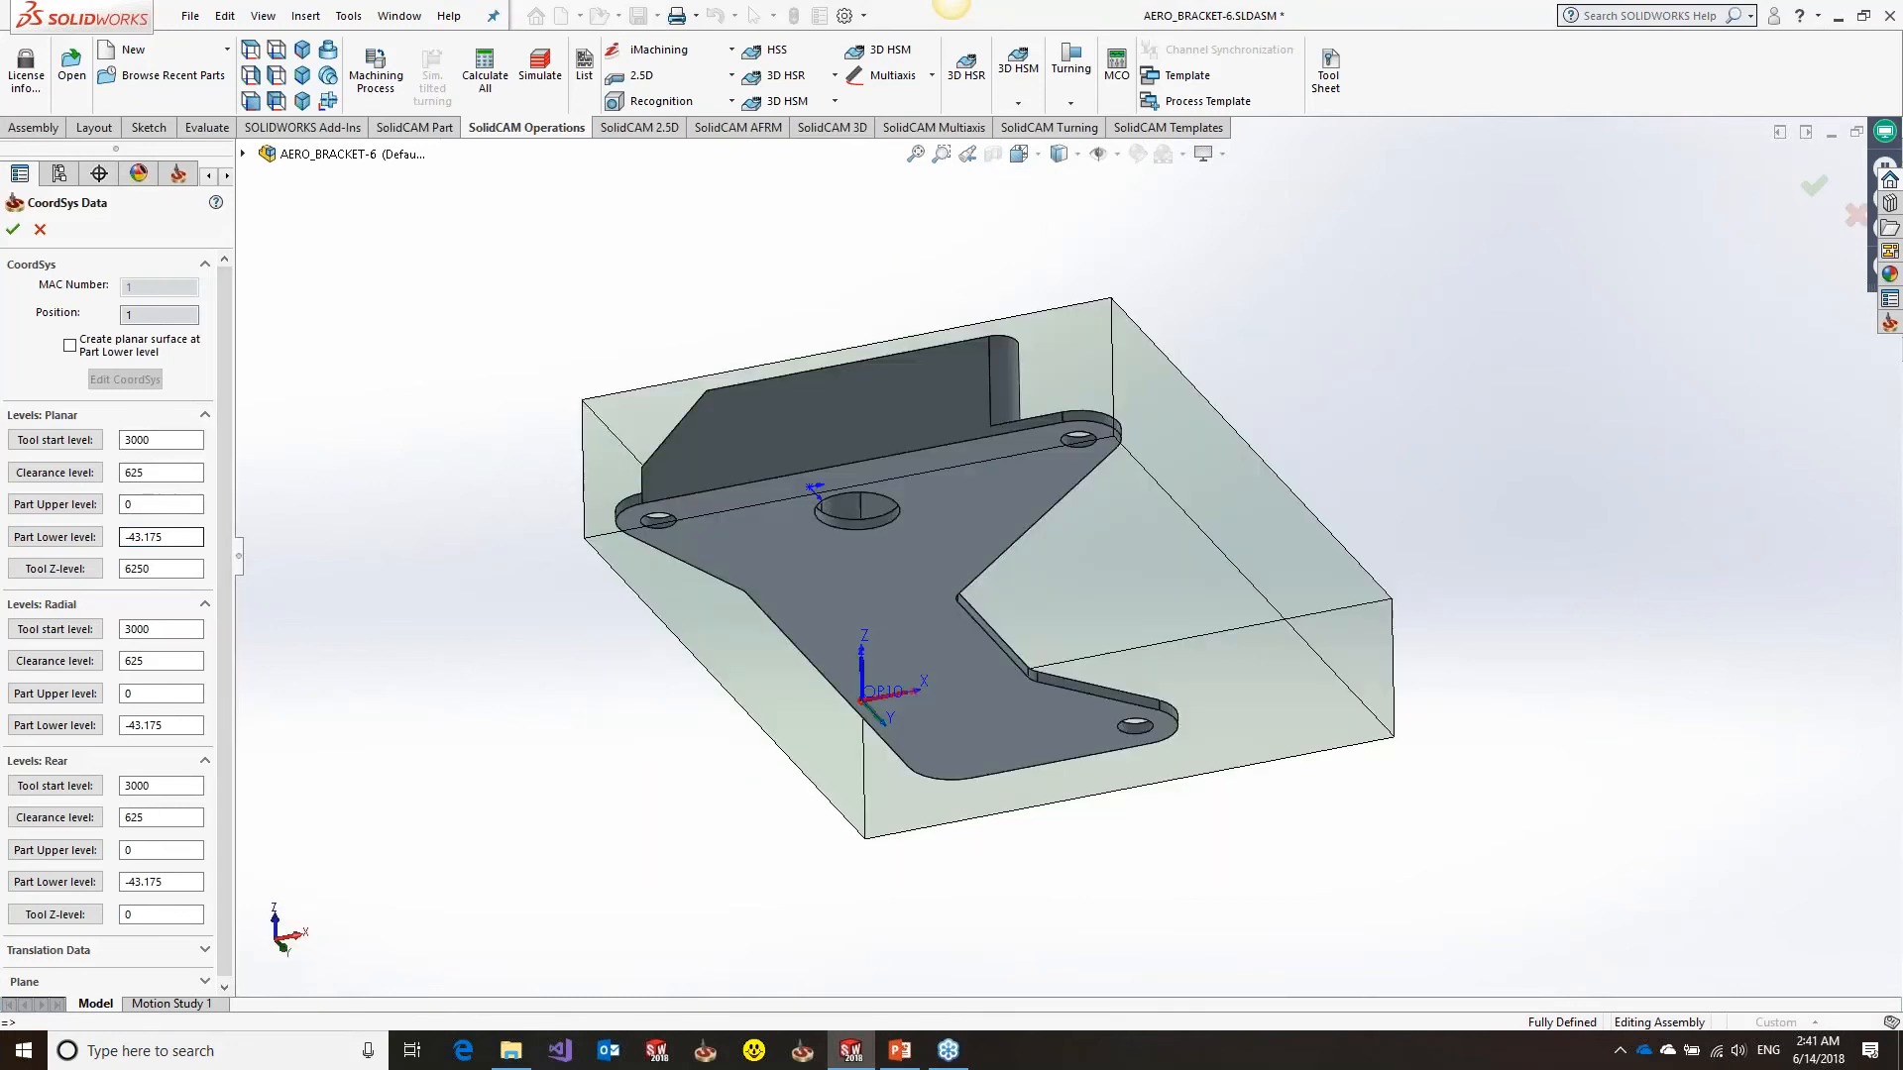
{"action": "left_click", "coordinate": [755, 589]}
{"action": "middle_click_drag", "start_coordinate": [843, 535], "coordinate": [845, 729]}
Set the planar tool start level to 200, clearance level to 50 and tool Z-level to 200, and accept the coordinate system data
{"action": "left_click_drag", "start_coordinate": [167, 440], "coordinate": [68, 442]}
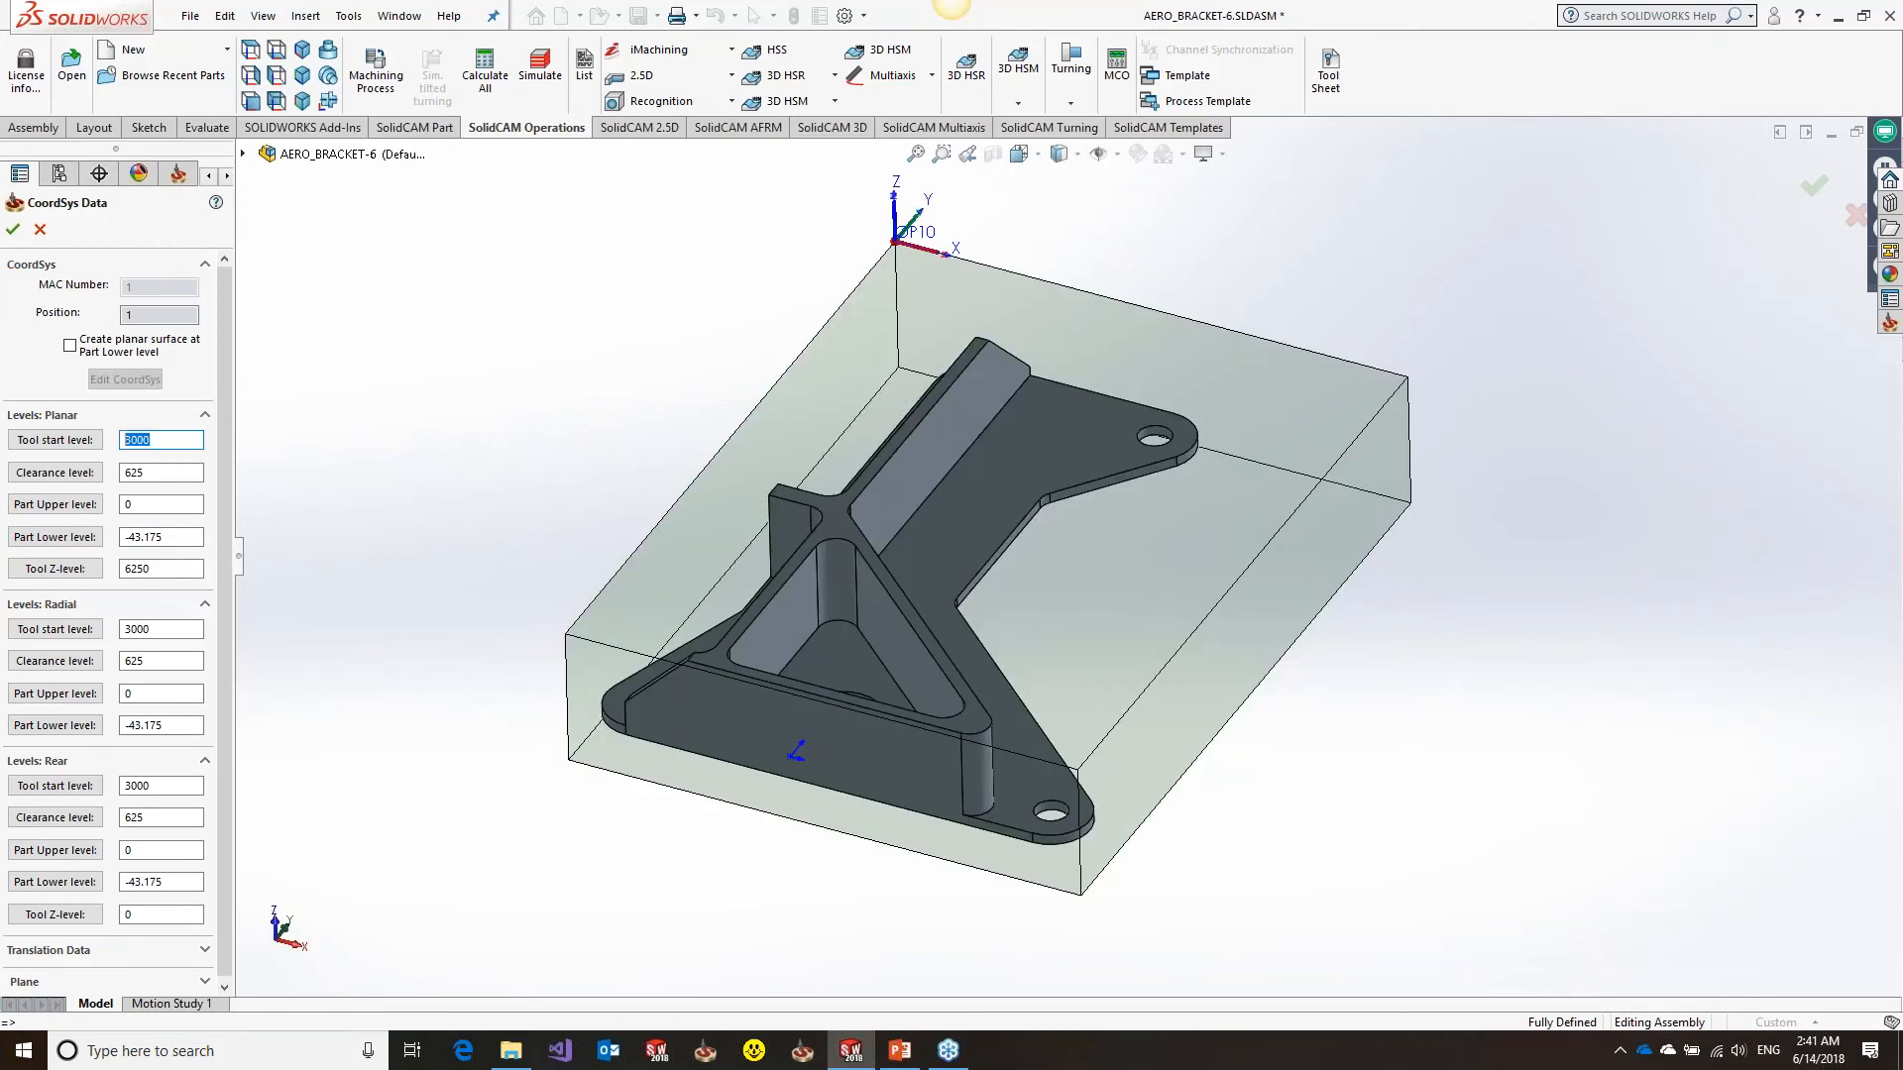
{"action": "type", "text": "200"}
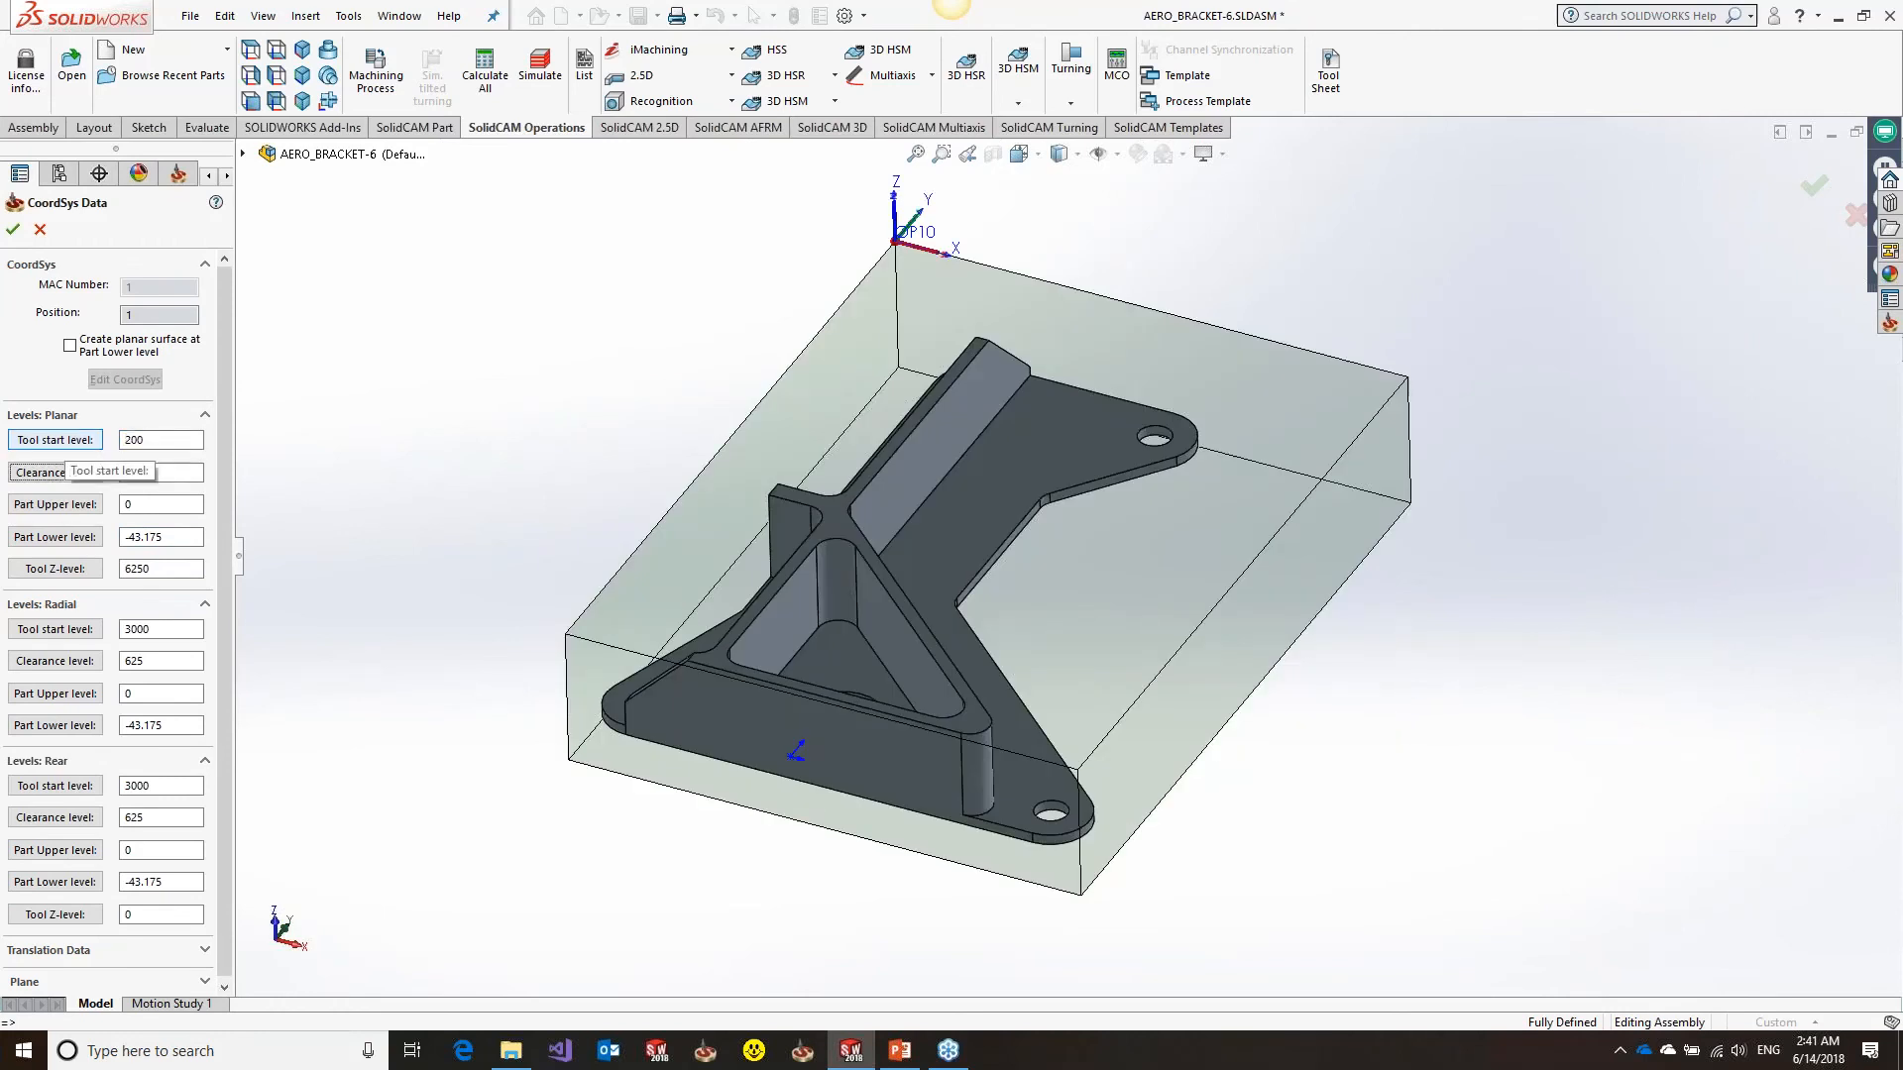
{"action": "key", "text": "Tab"}
{"action": "type", "text": "50"}
{"action": "left_click", "coordinate": [55, 504]}
{"action": "left_click", "coordinate": [81, 572]}
{"action": "type", "text": "200"}
{"action": "left_click", "coordinate": [13, 229]}
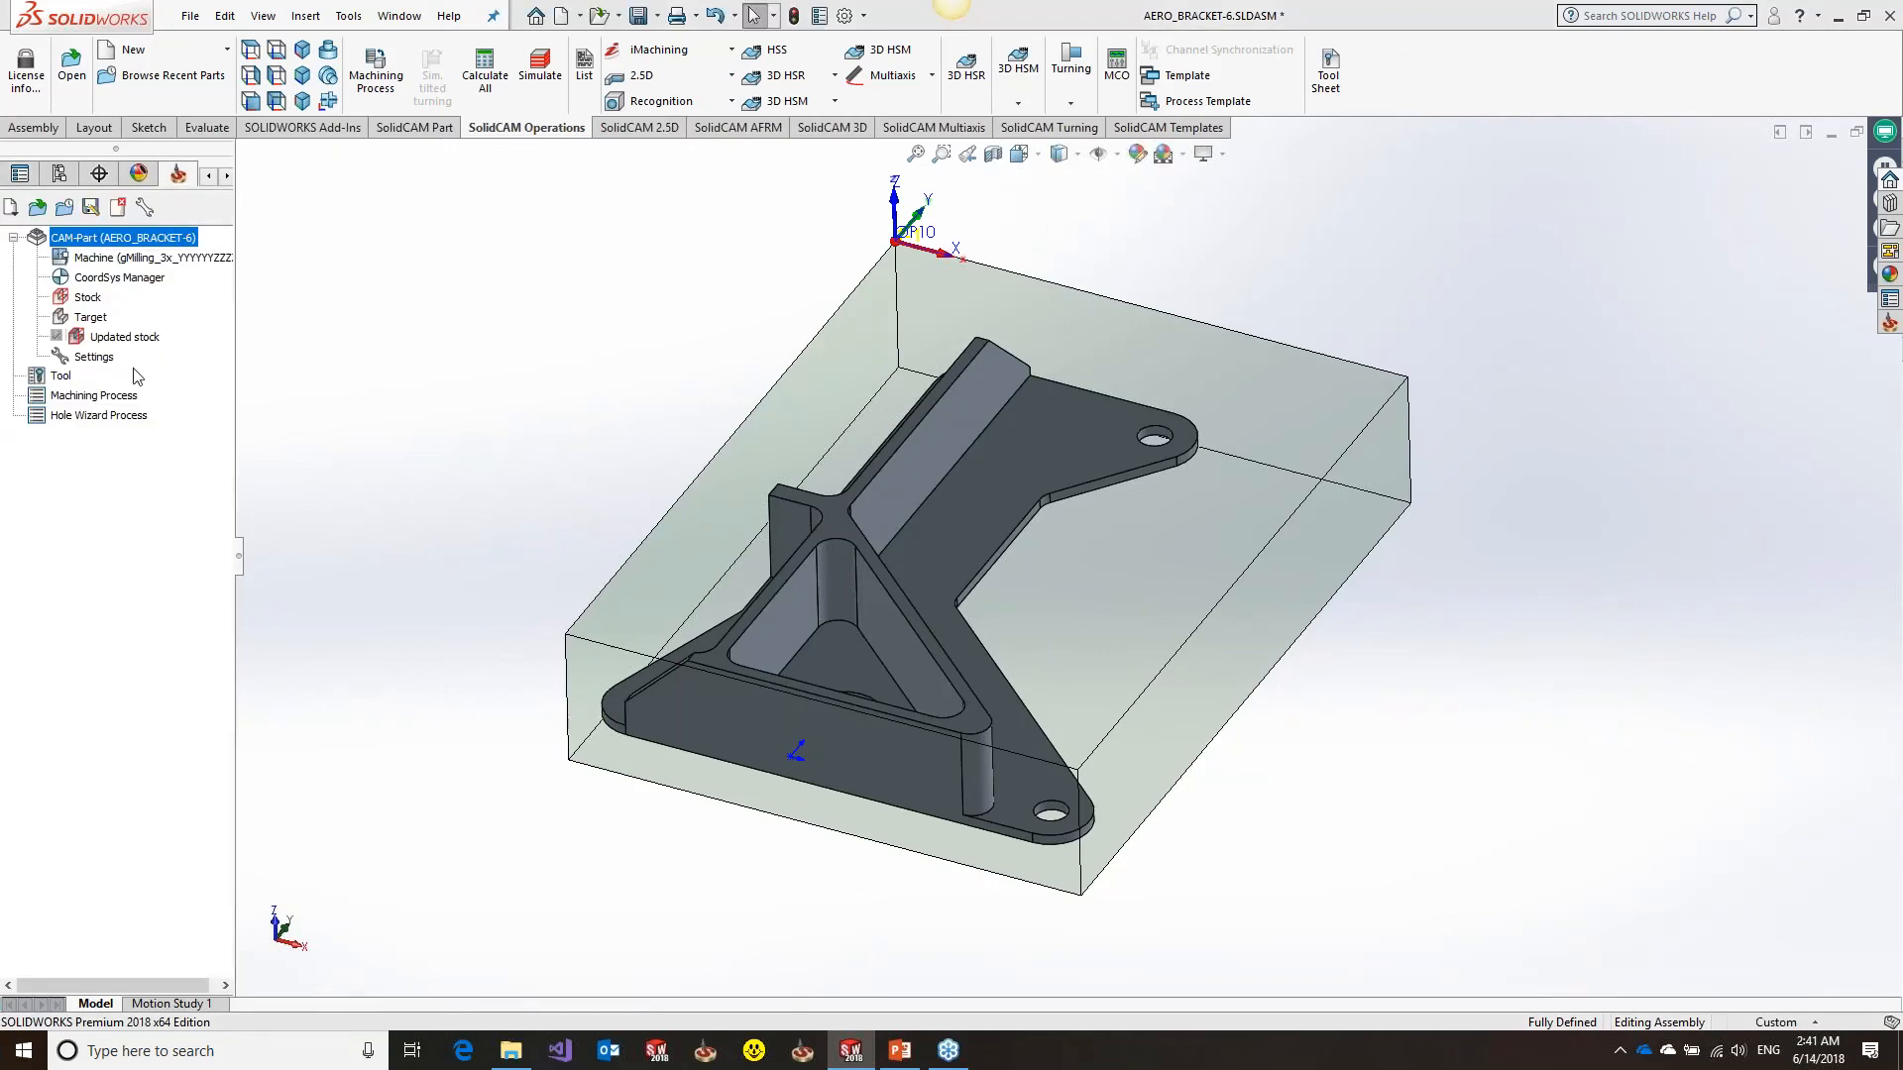
Define the stock as a 3D Model using the transparent block solid around the bracket
{"action": "left_click", "coordinate": [132, 368]}
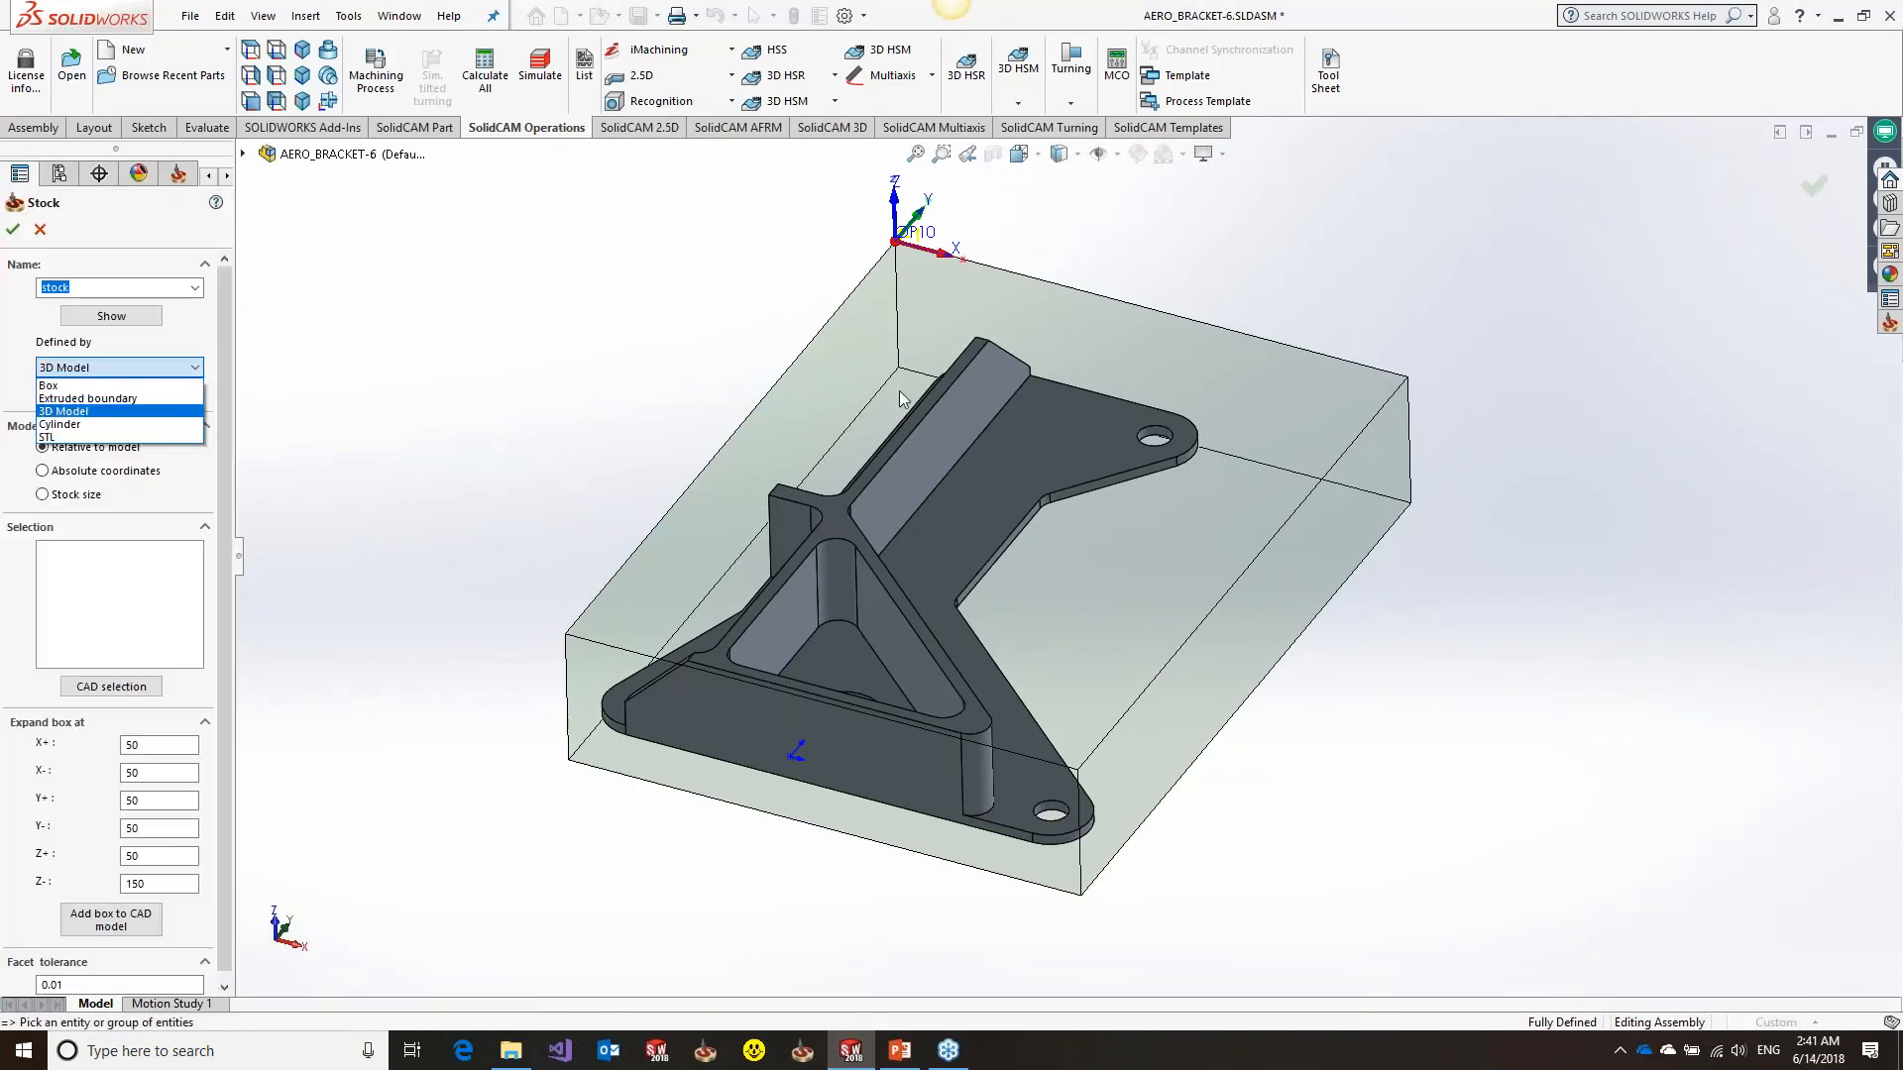
{"action": "key", "text": "Escape"}
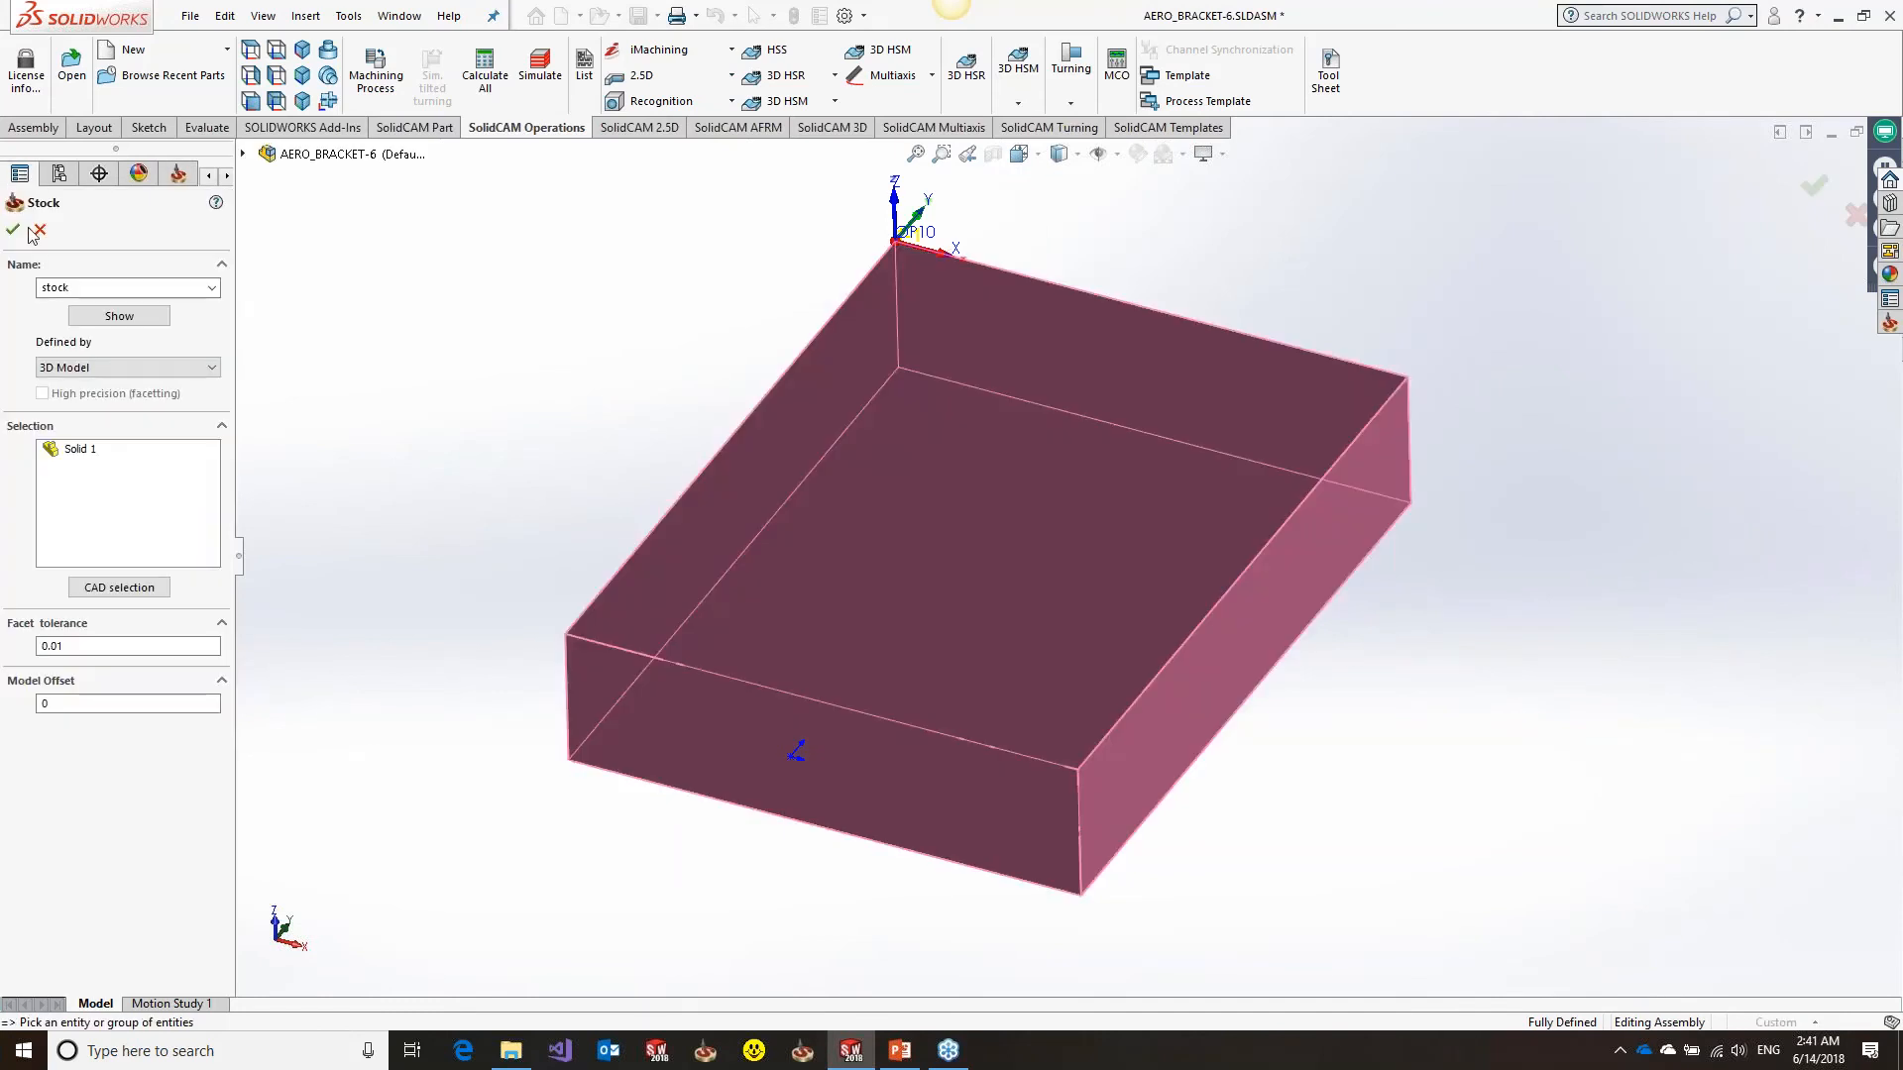
{"action": "left_click", "coordinate": [38, 231]}
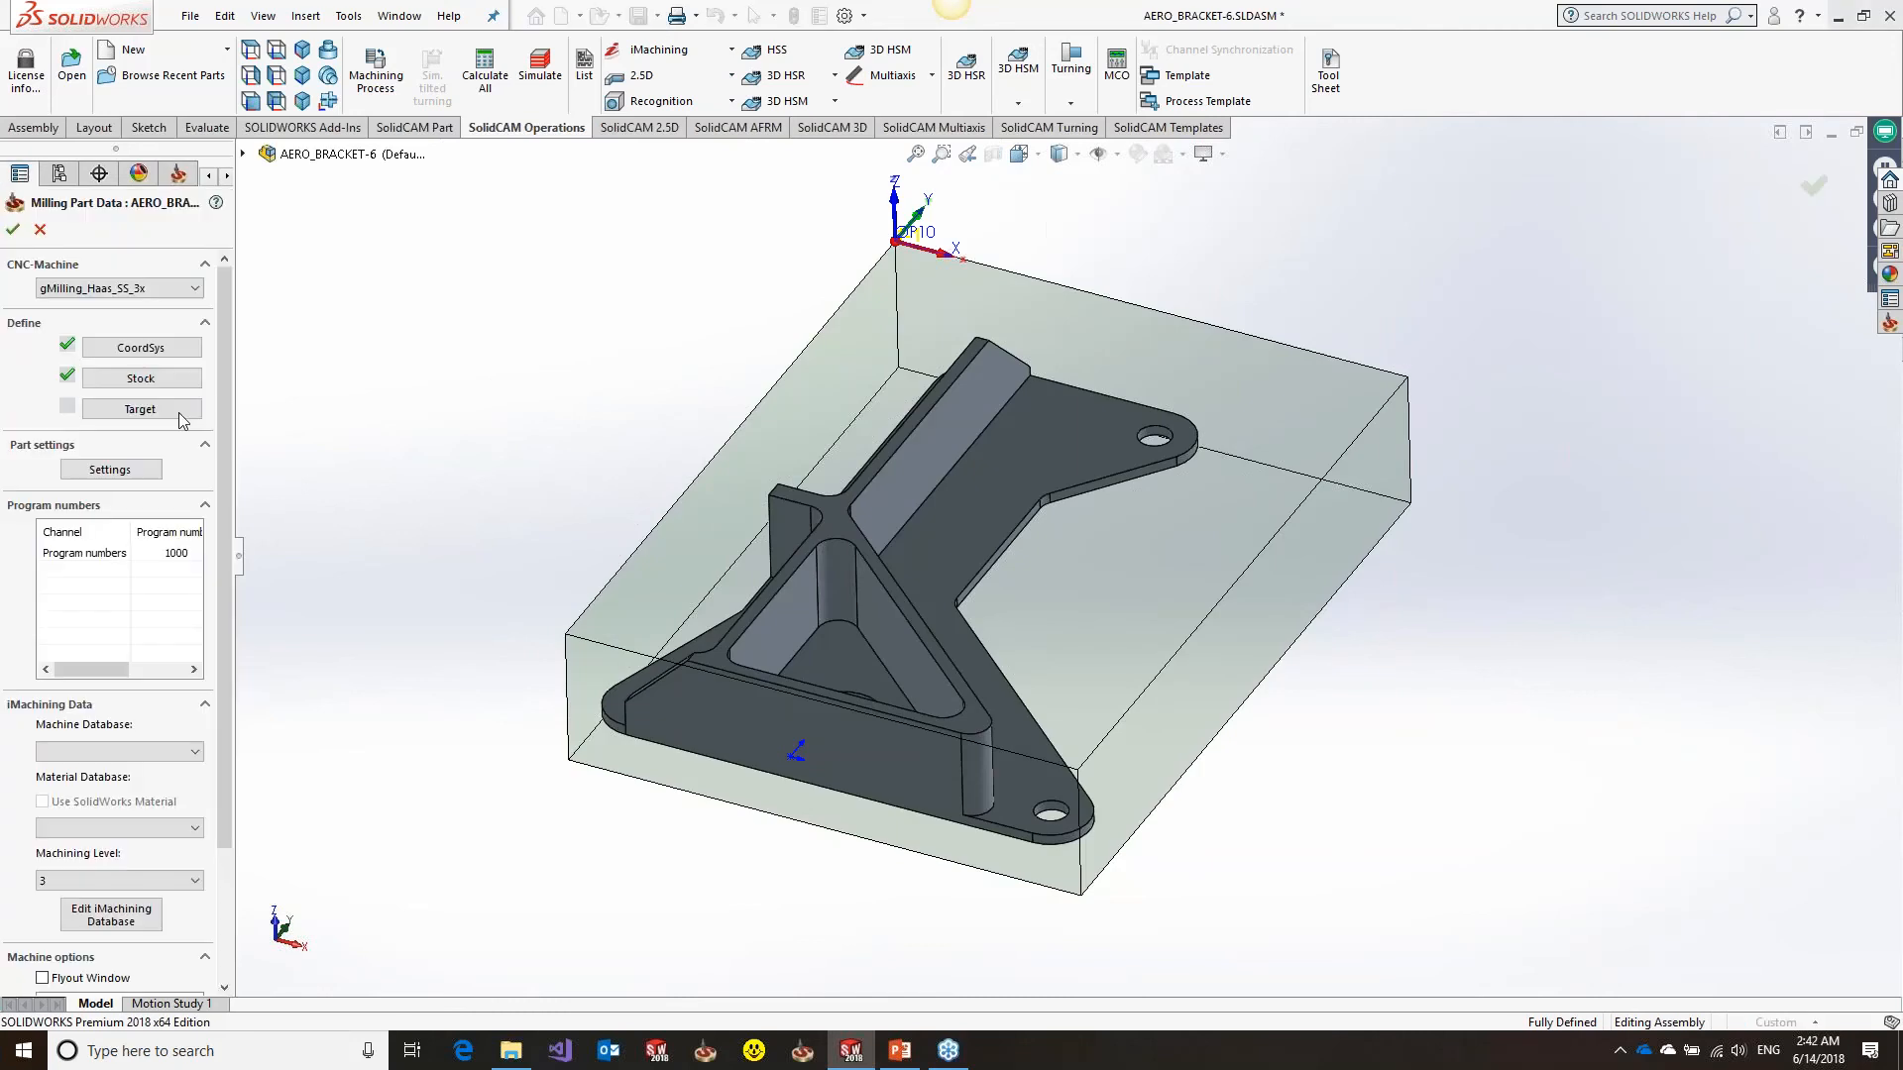
Define the target model by selecting the bracket solid
{"action": "left_click", "coordinate": [179, 414]}
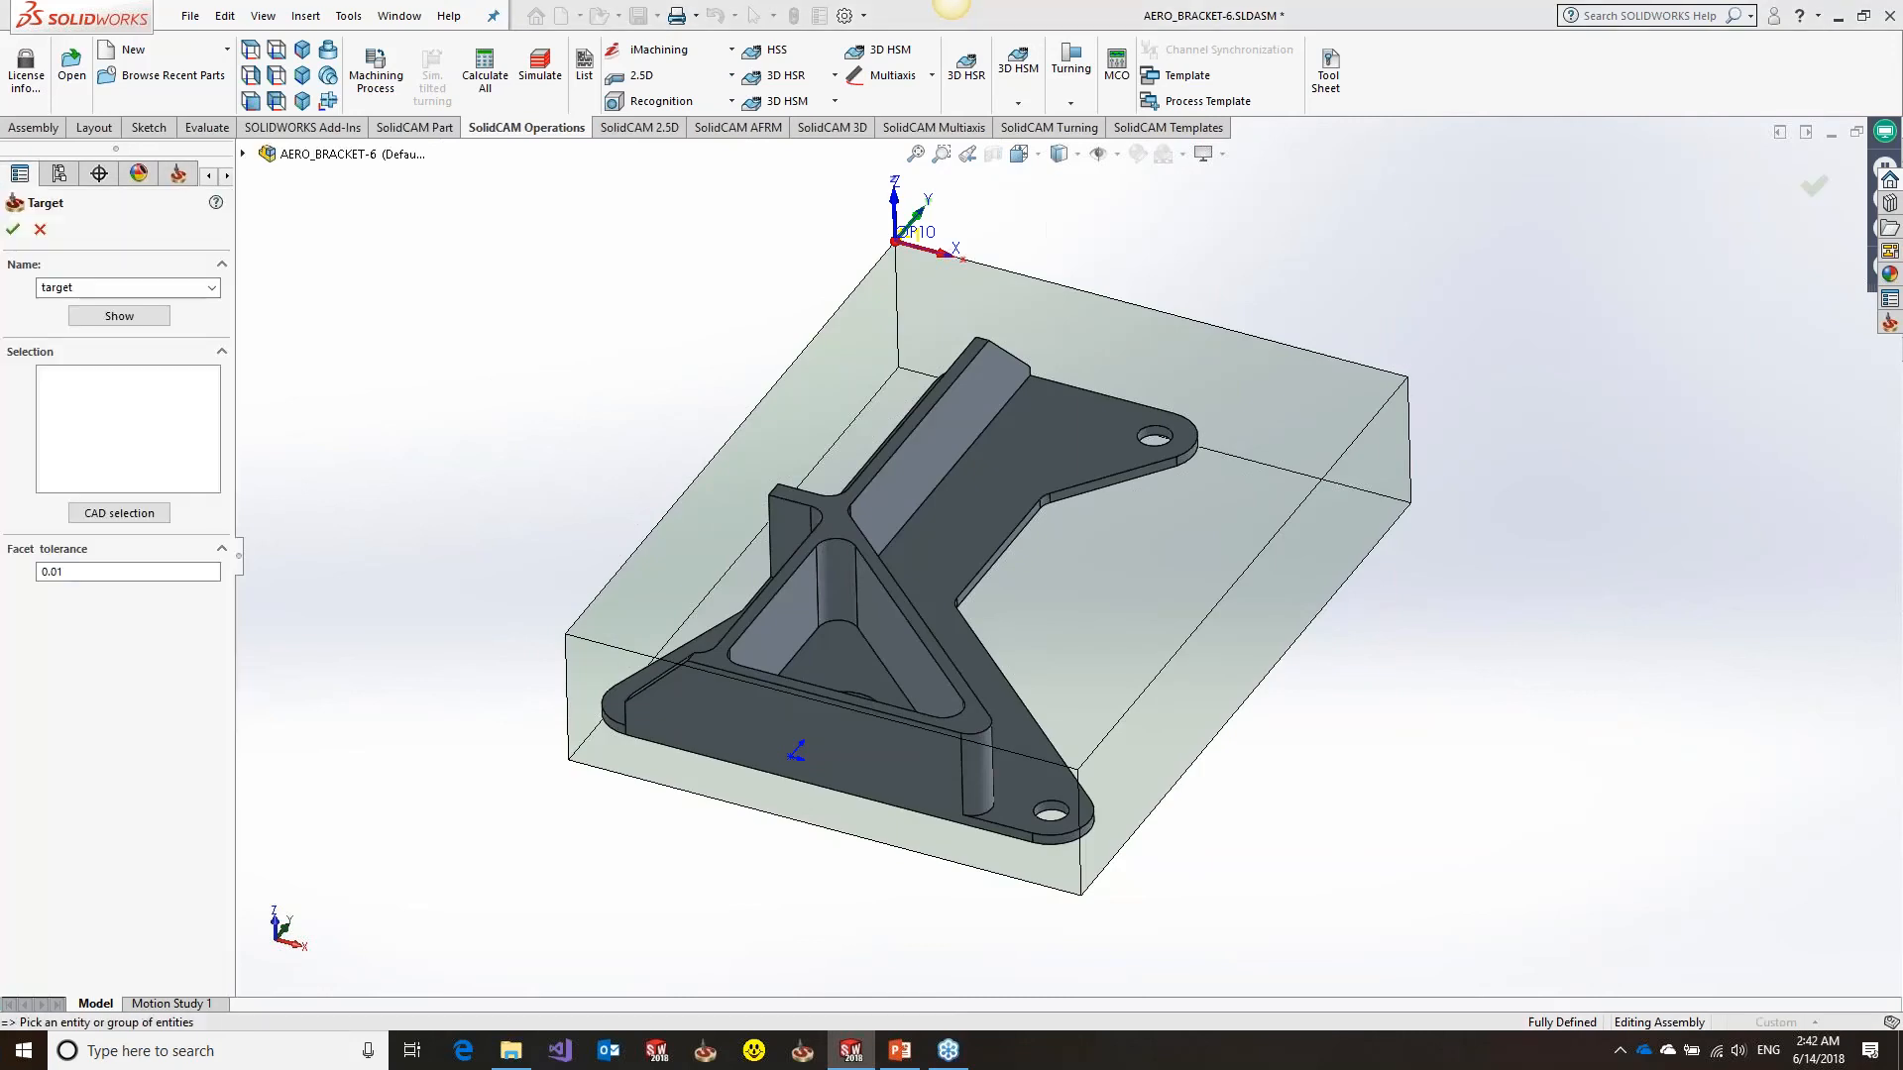
{"action": "left_click", "coordinate": [1021, 465]}
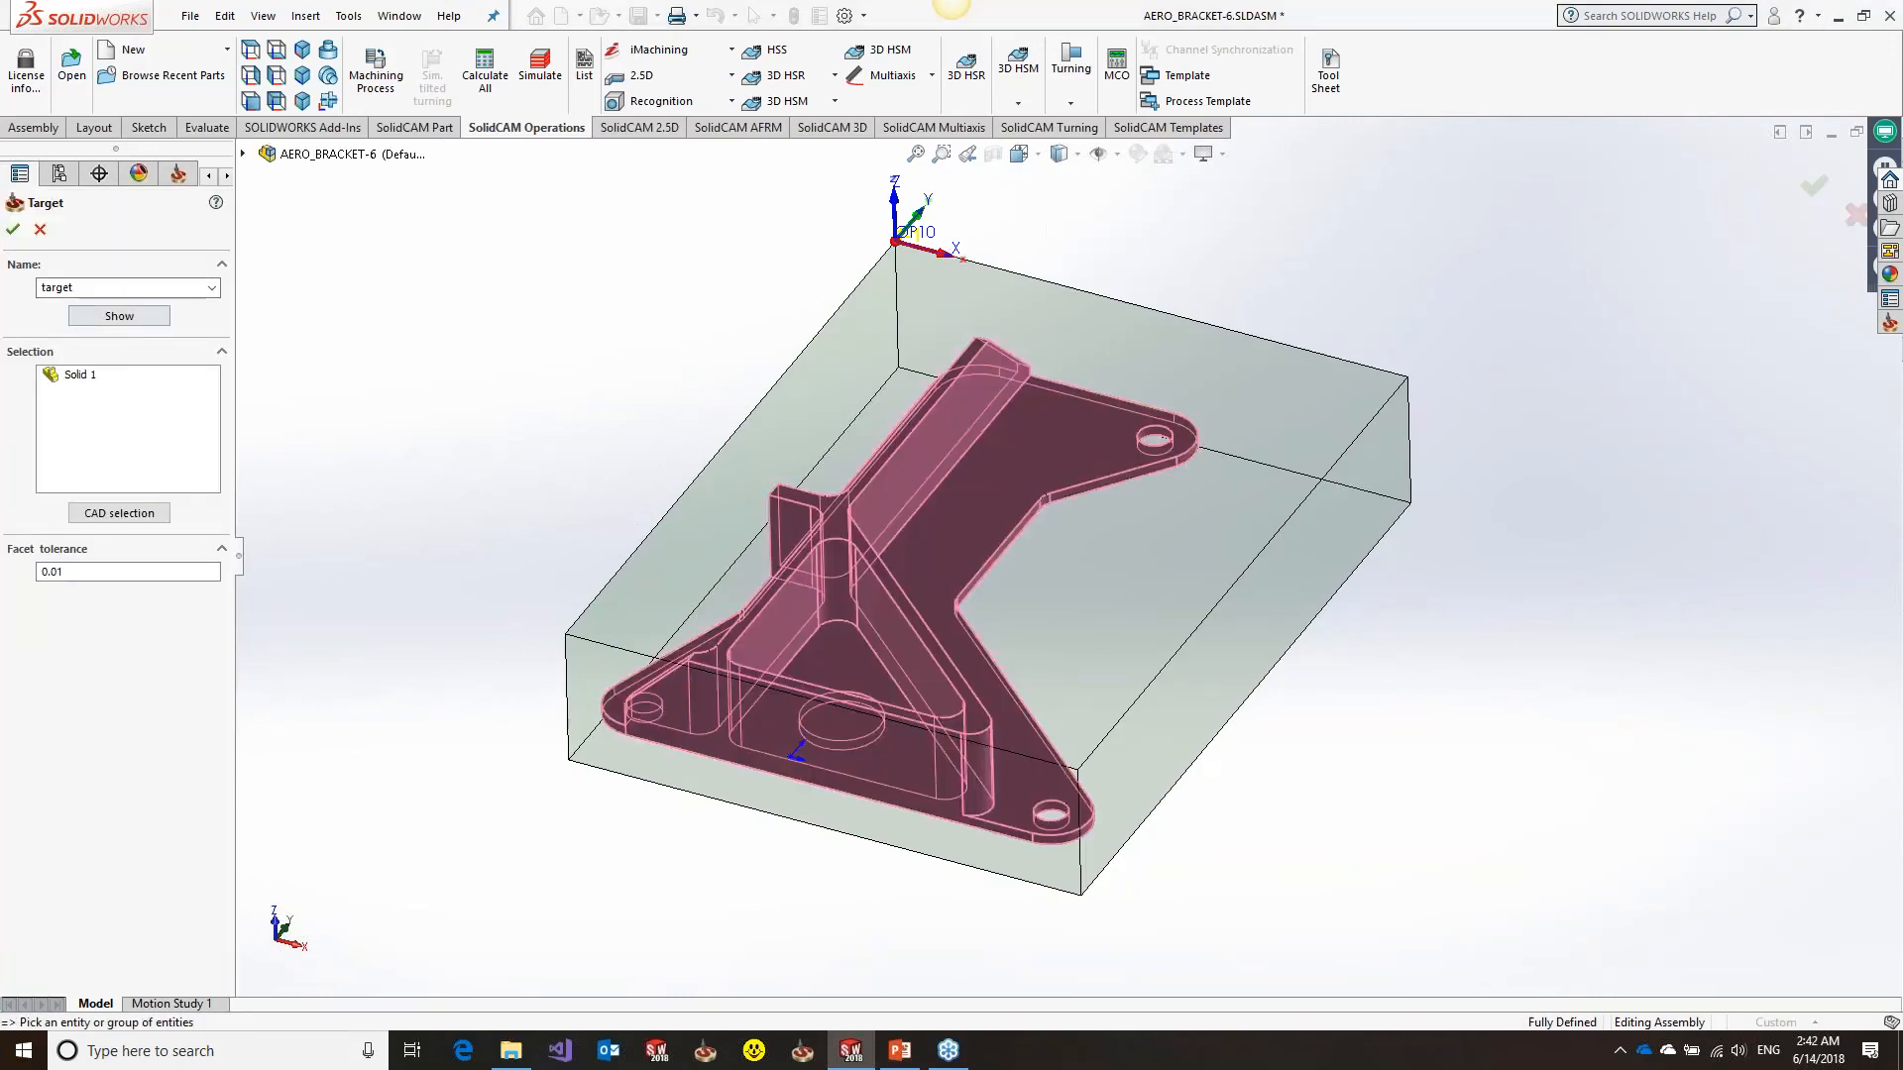
{"action": "left_click", "coordinate": [13, 229]}
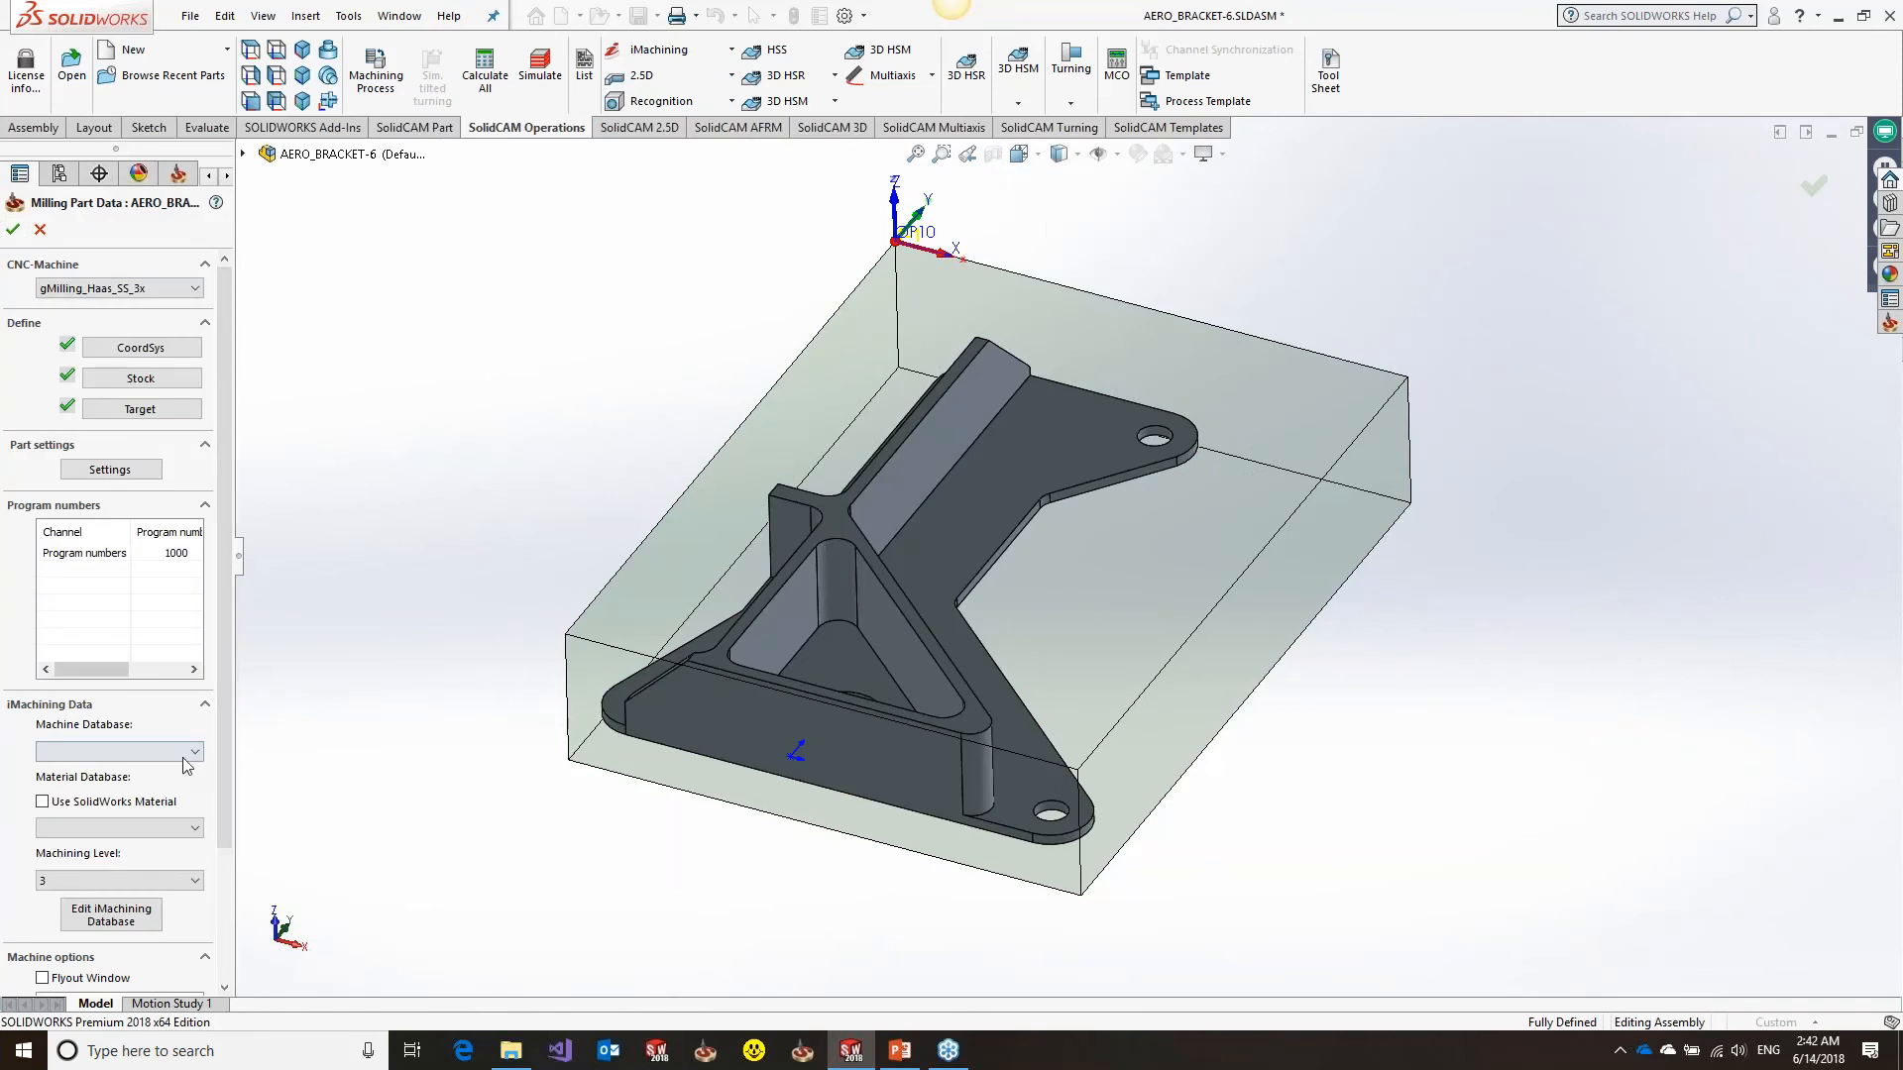
Enable Use SolidWorks Material for the iMachining data, with SW-2014-T6 as the material
{"action": "left_click", "coordinate": [160, 812]}
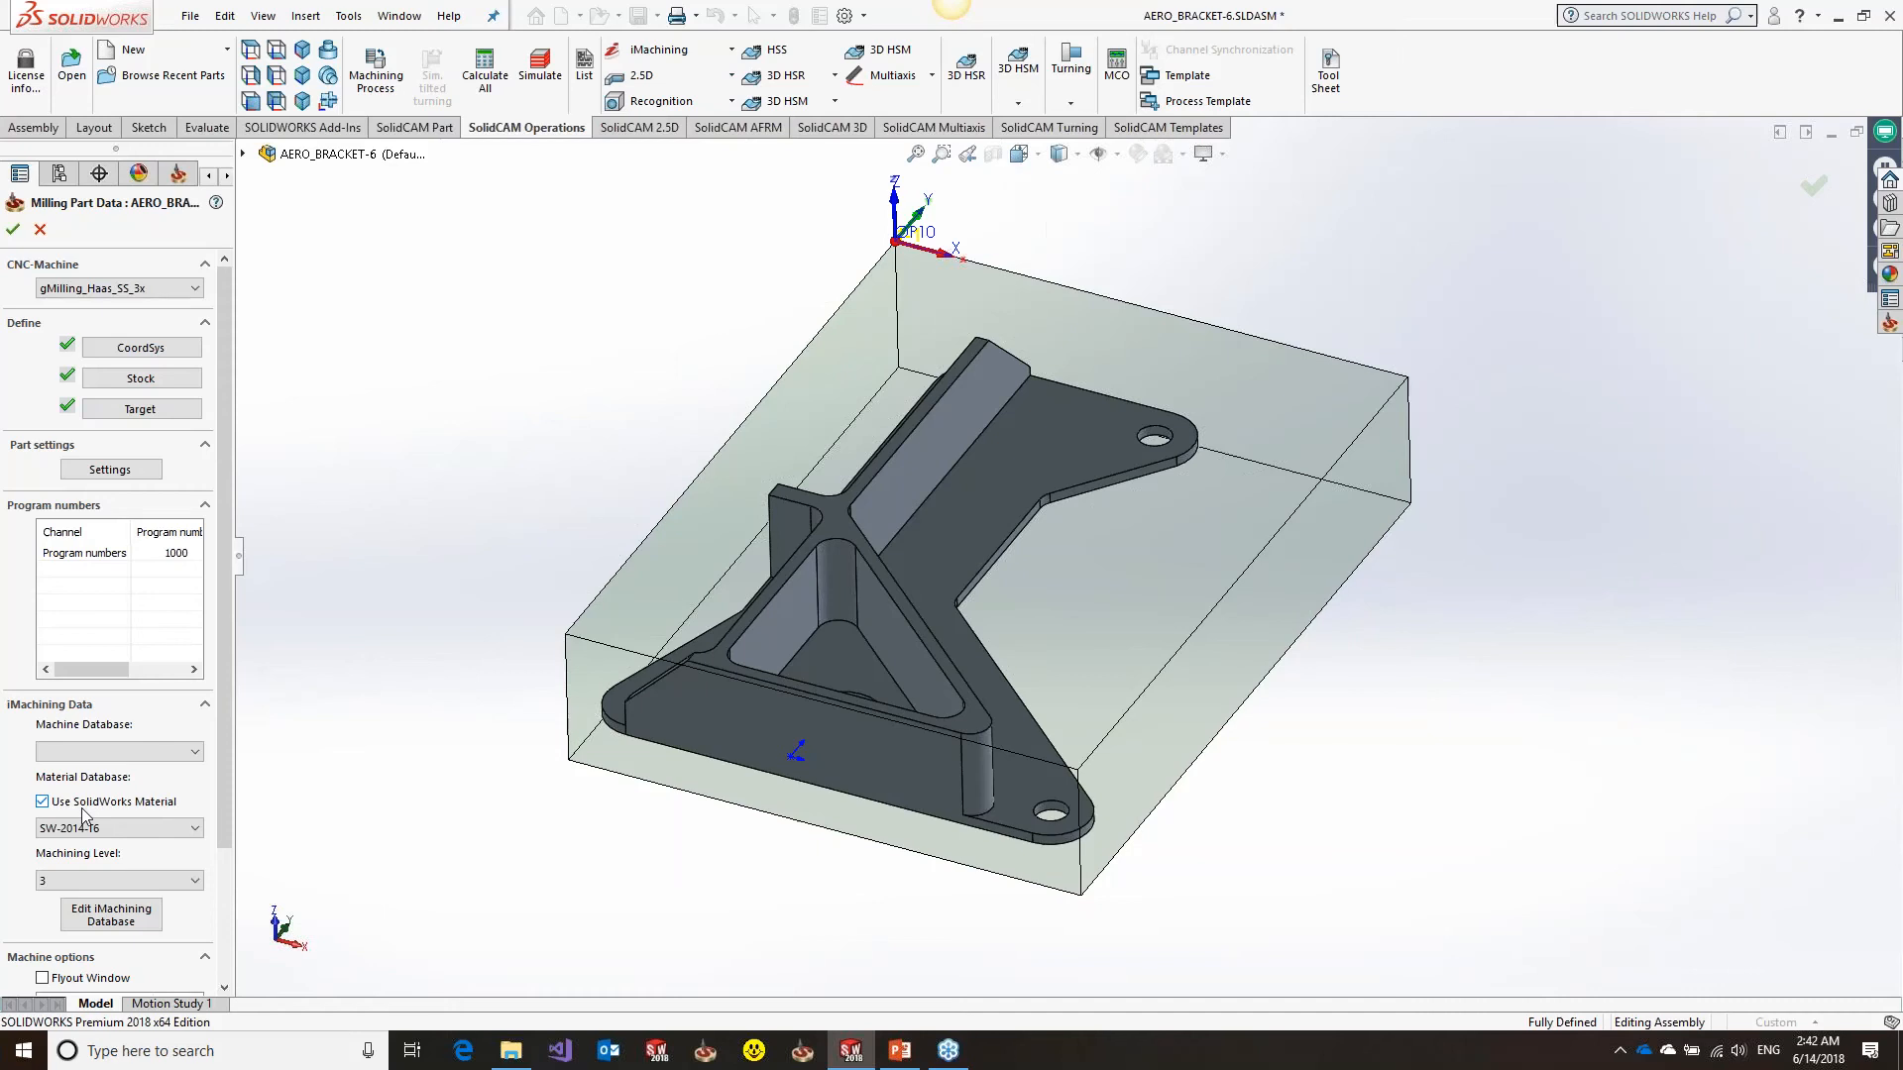
{"action": "left_click", "coordinate": [117, 829]}
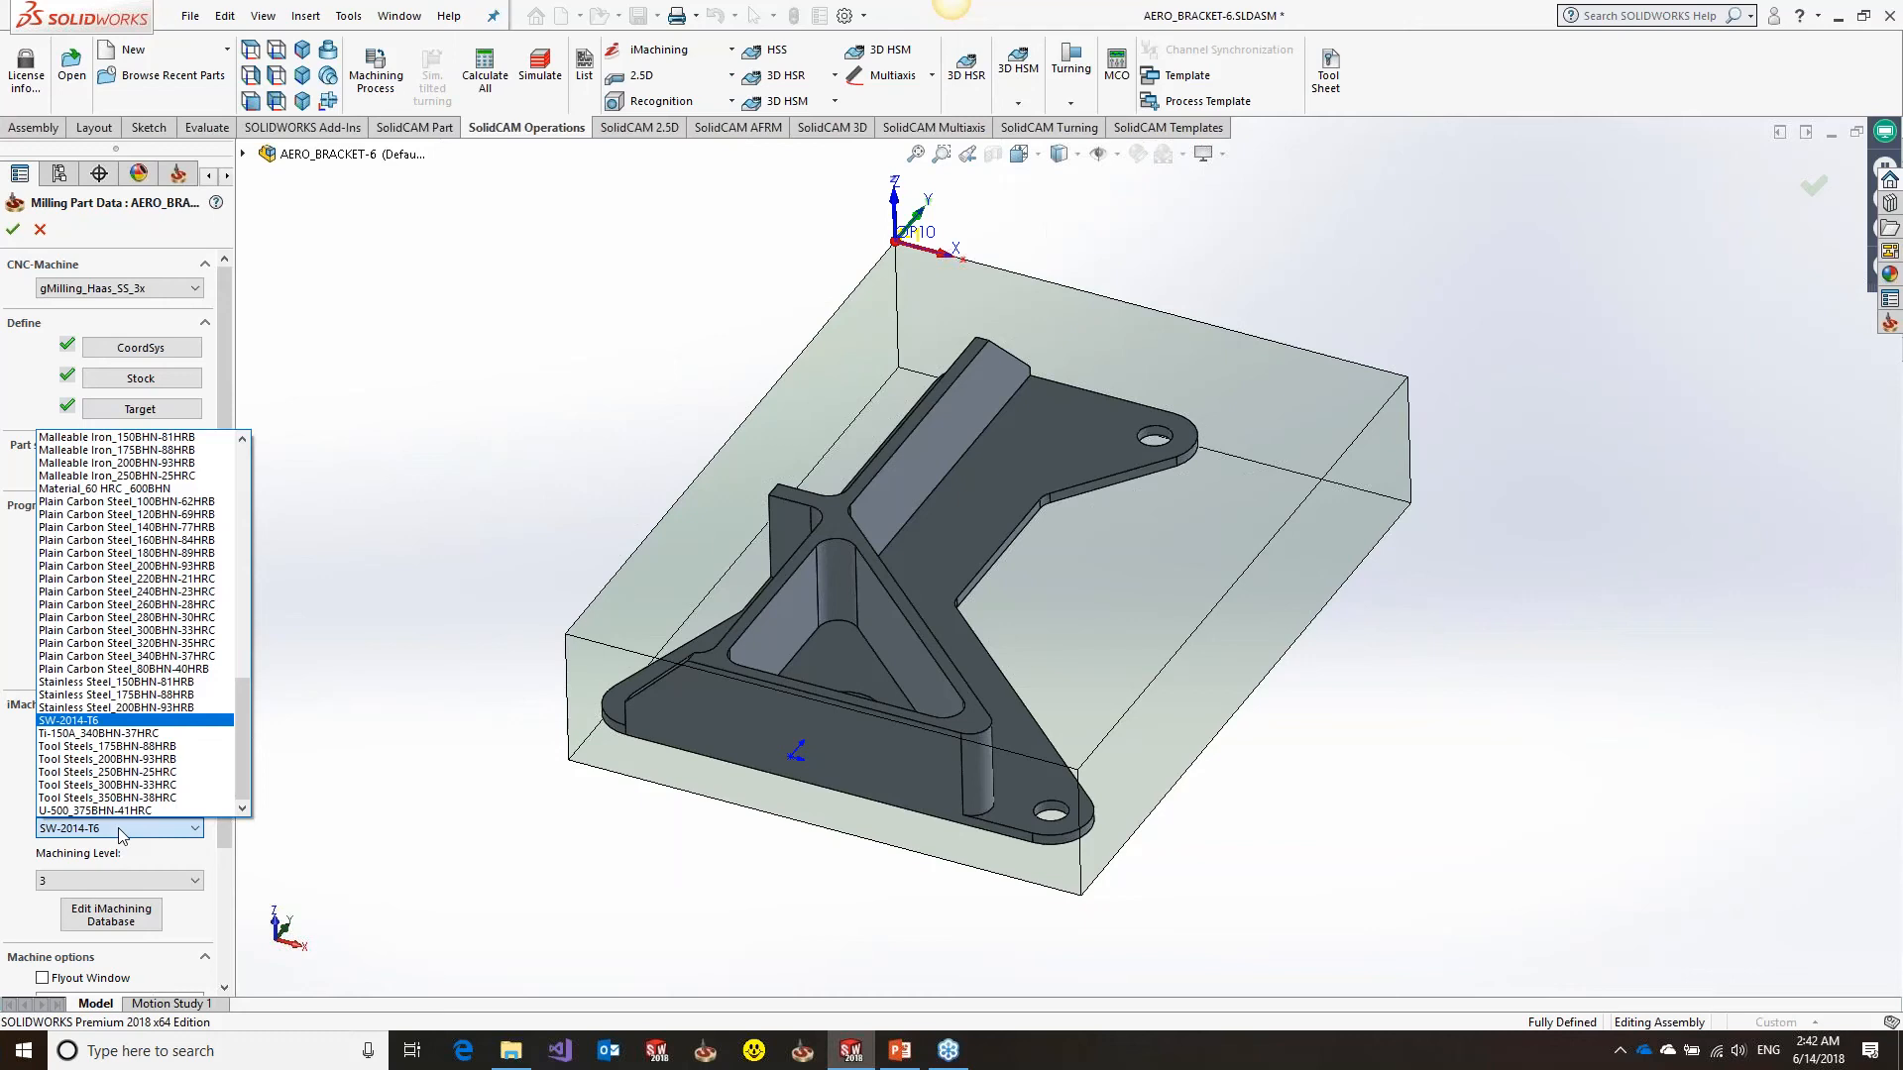
{"action": "left_click", "coordinate": [47, 734]}
{"action": "left_click", "coordinate": [68, 835]}
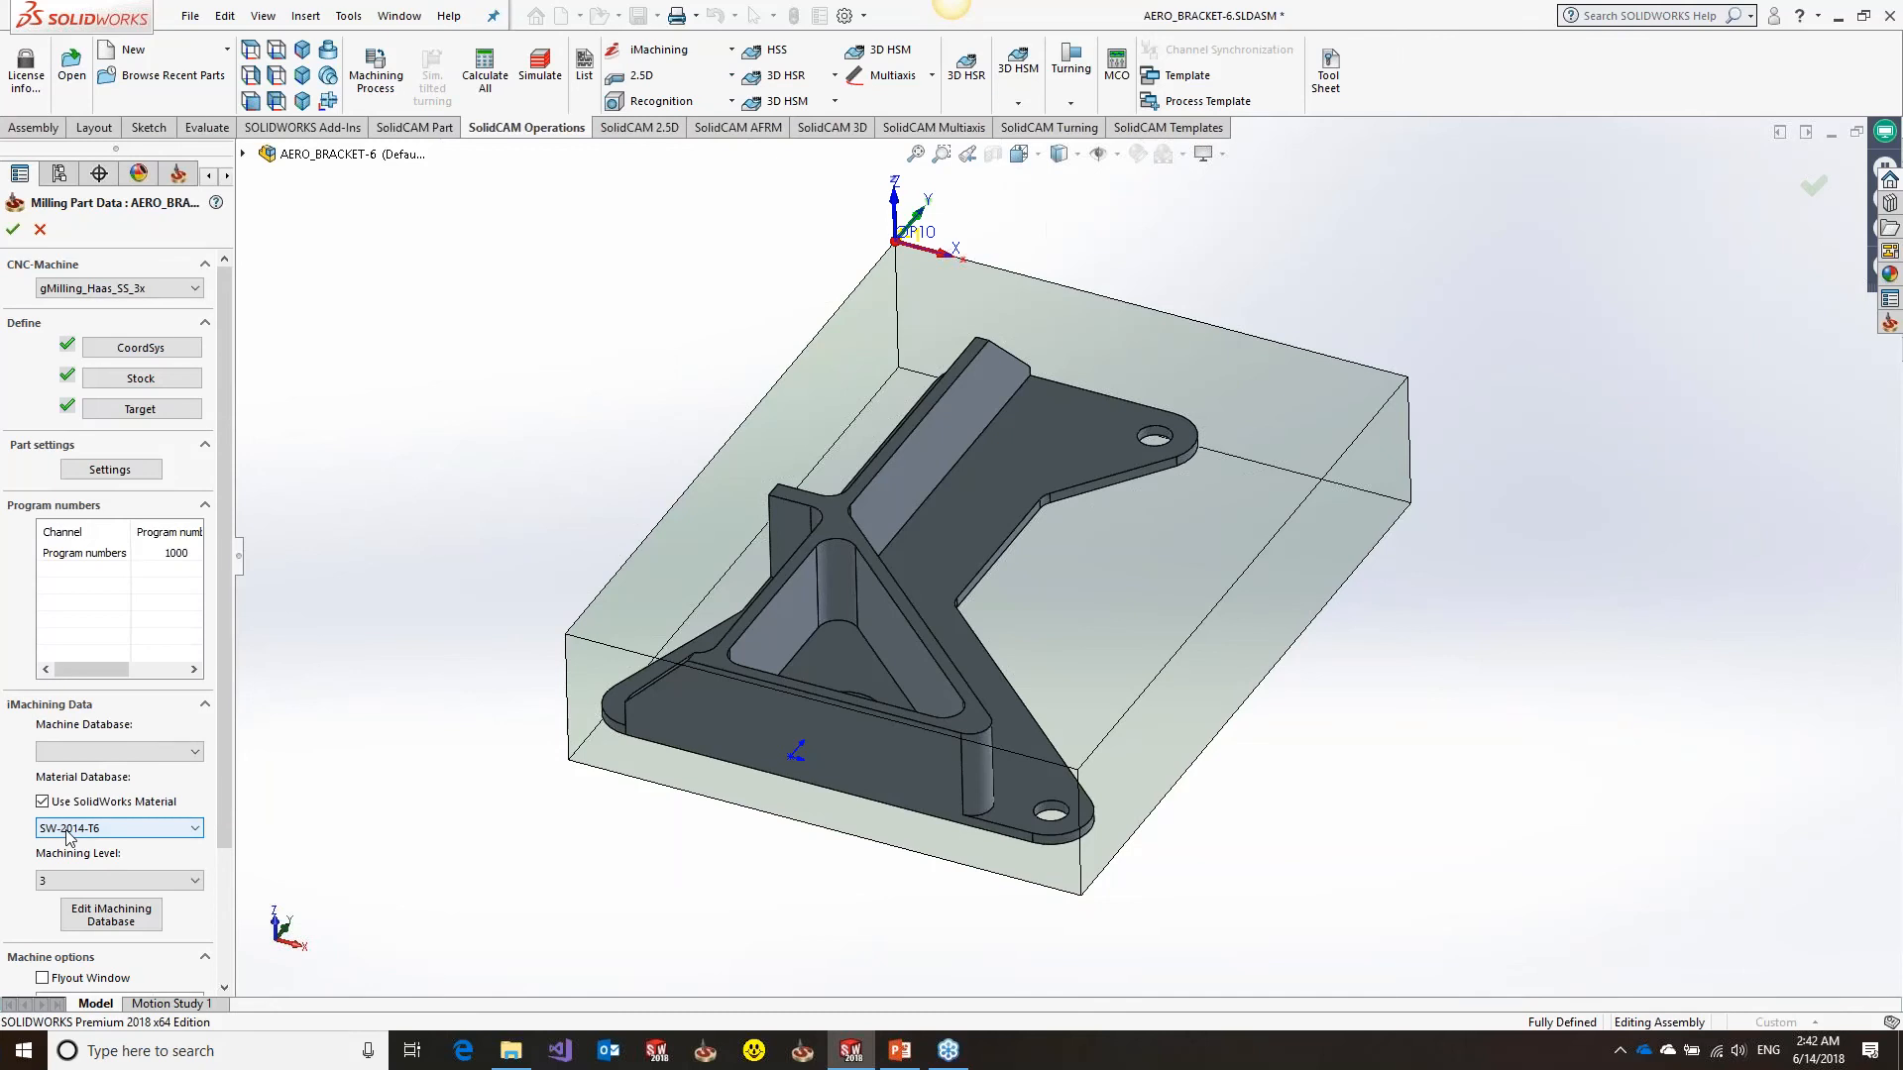
Set the iMachining machine database to Haas_SS and the machining level to 8, and save the milling part data
{"action": "left_click", "coordinate": [95, 753]}
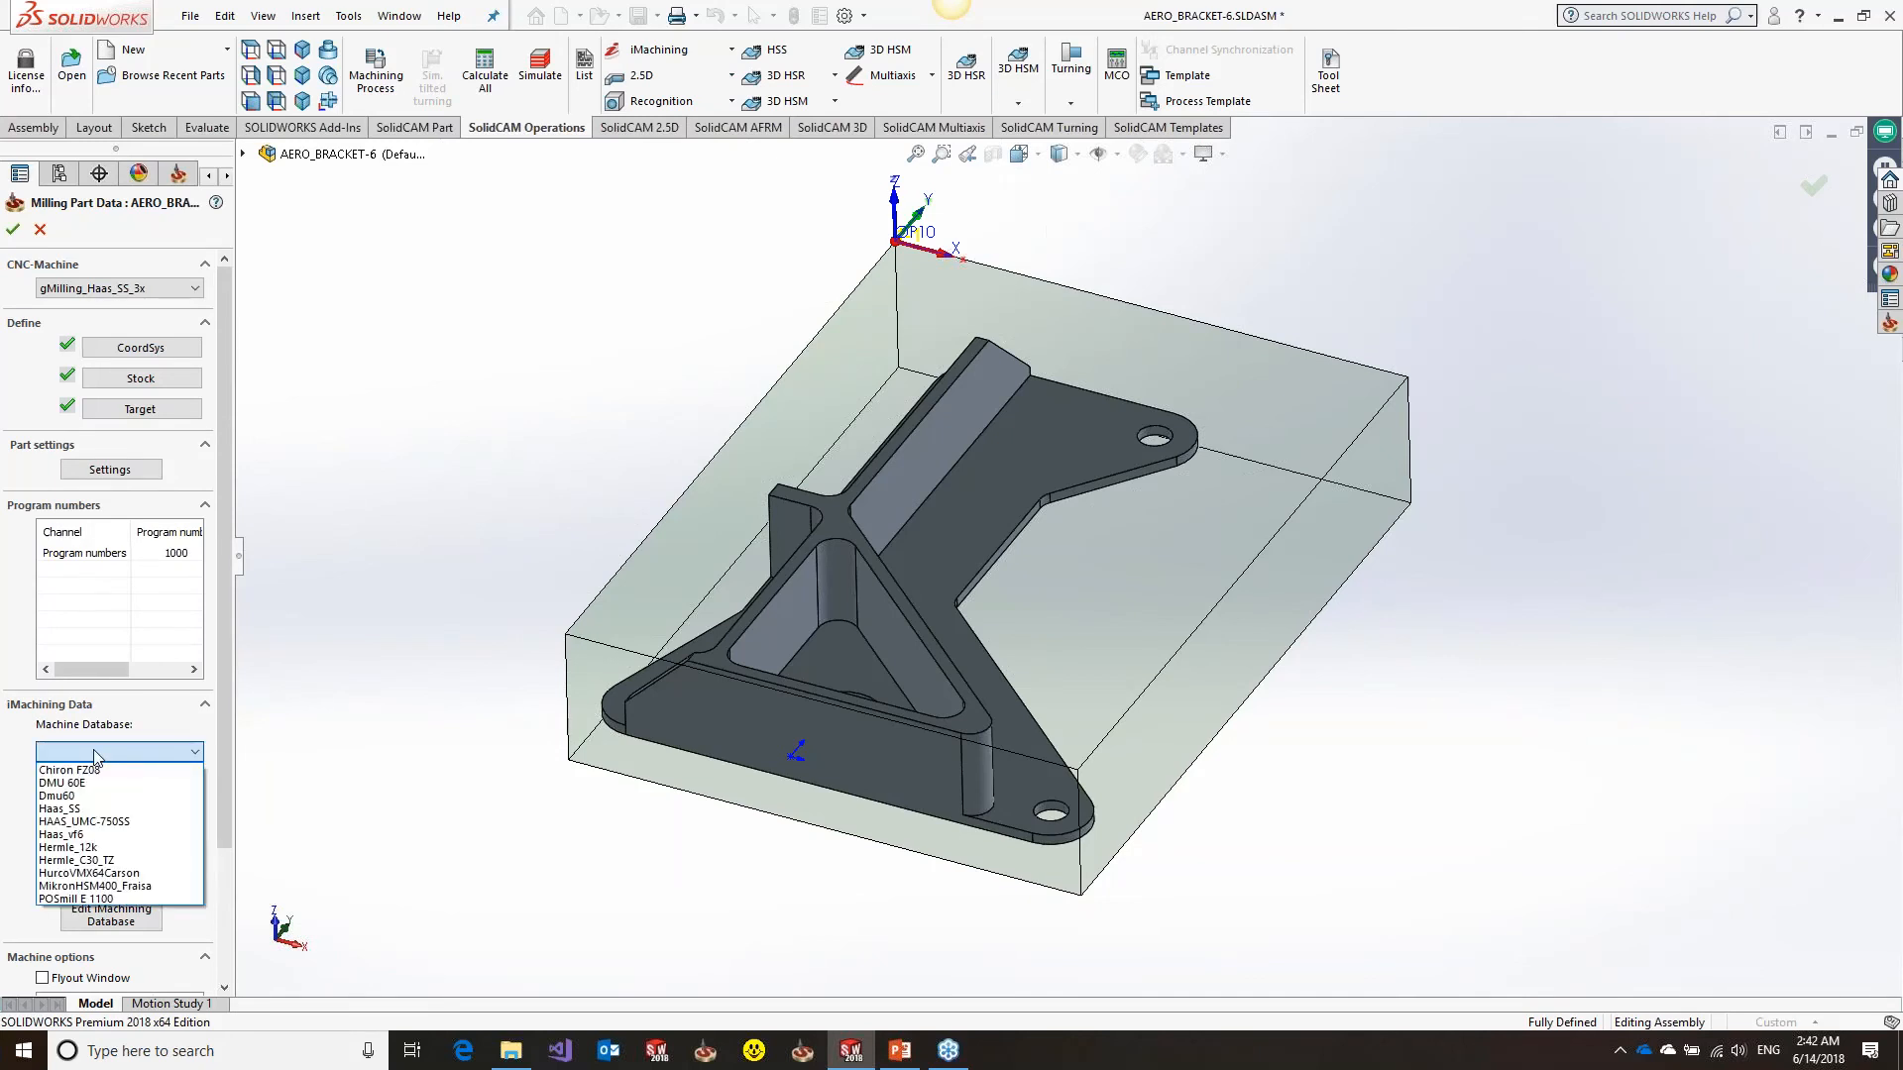
{"action": "left_click", "coordinate": [111, 808]}
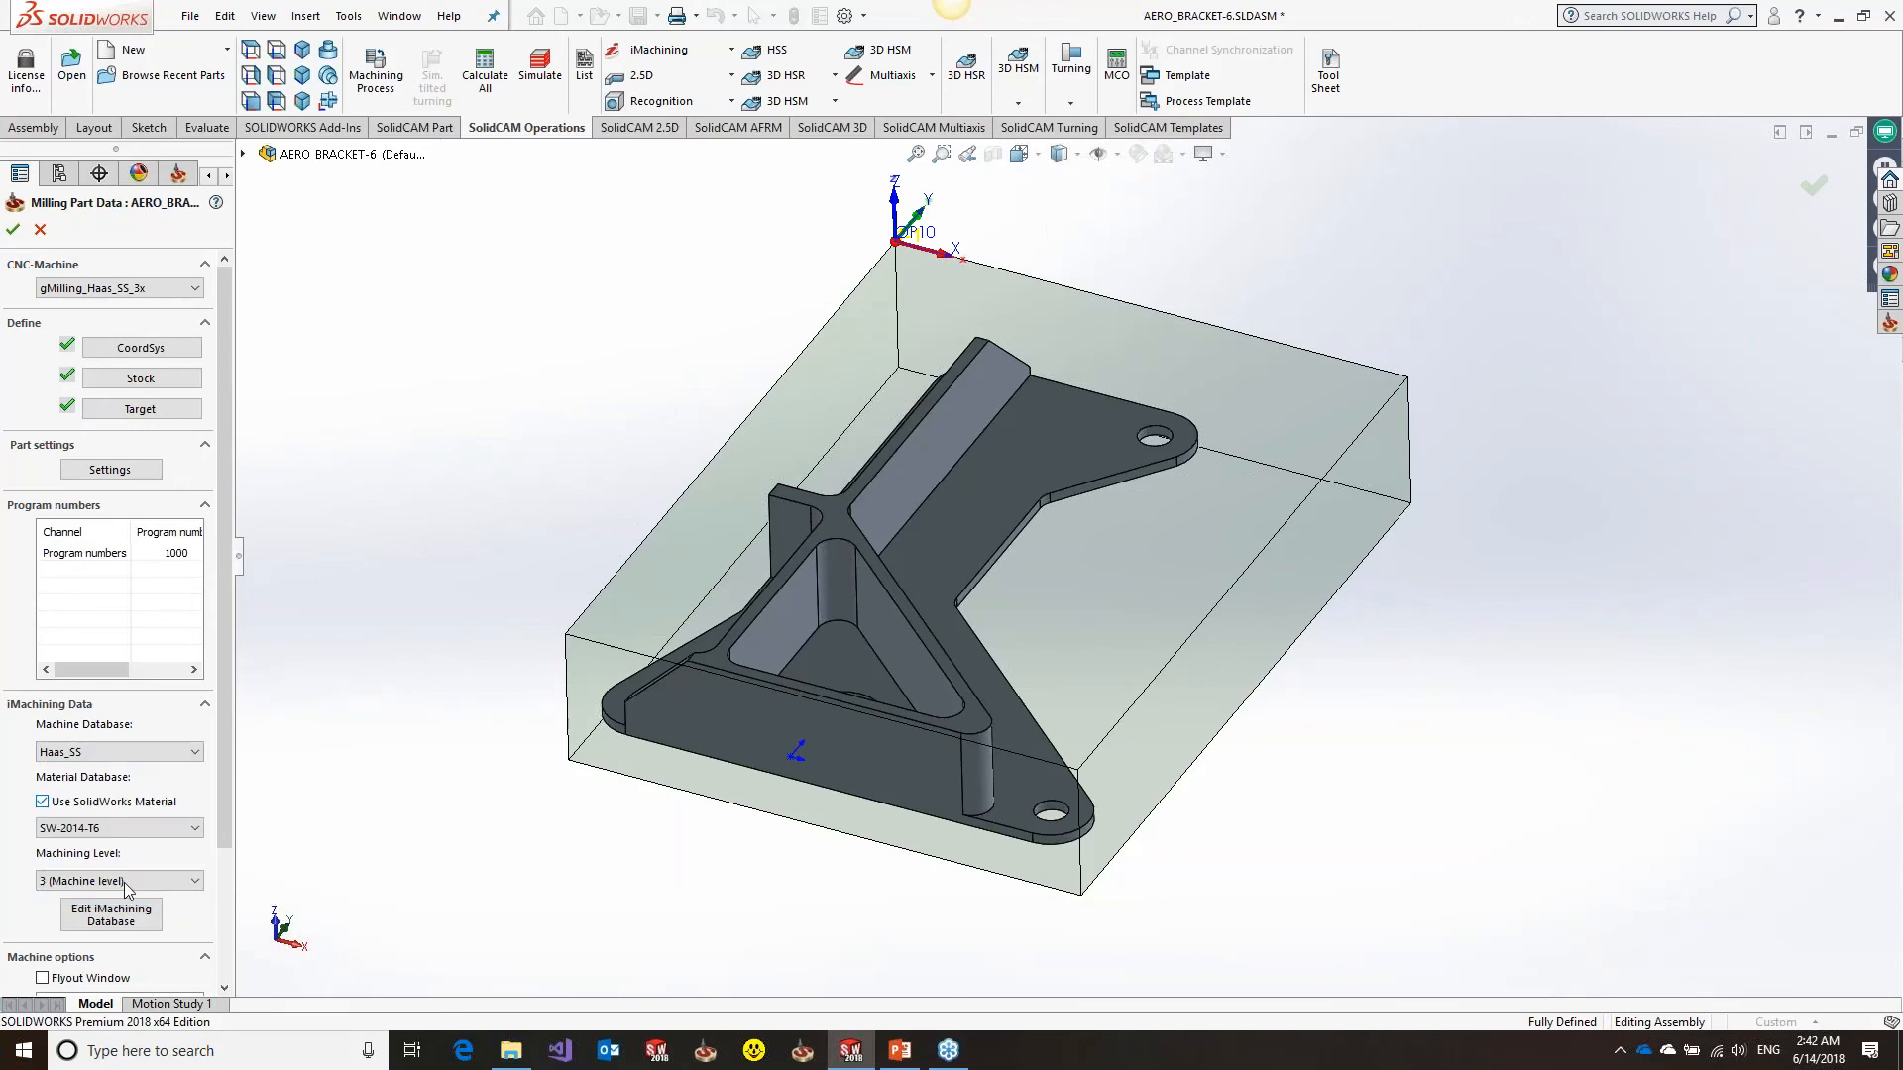
{"action": "left_click", "coordinate": [138, 880]}
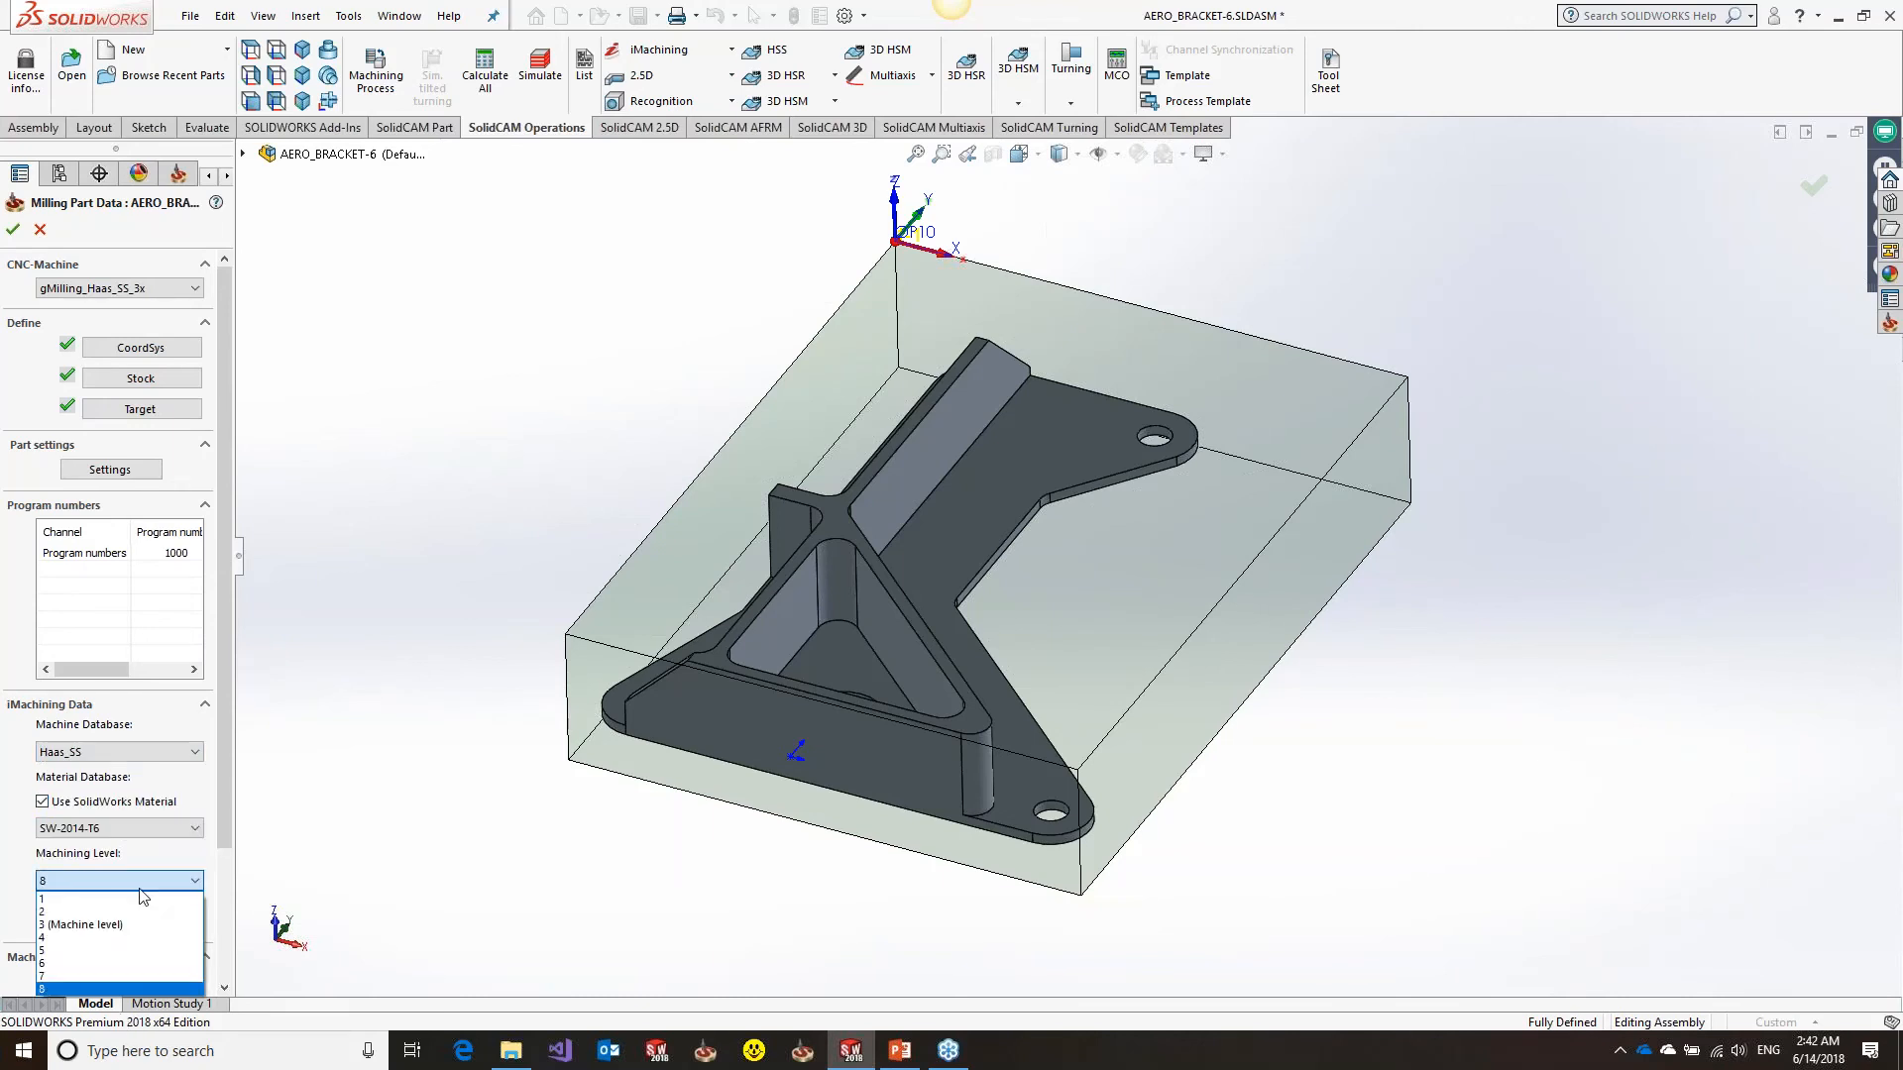
{"action": "left_click", "coordinate": [139, 886]}
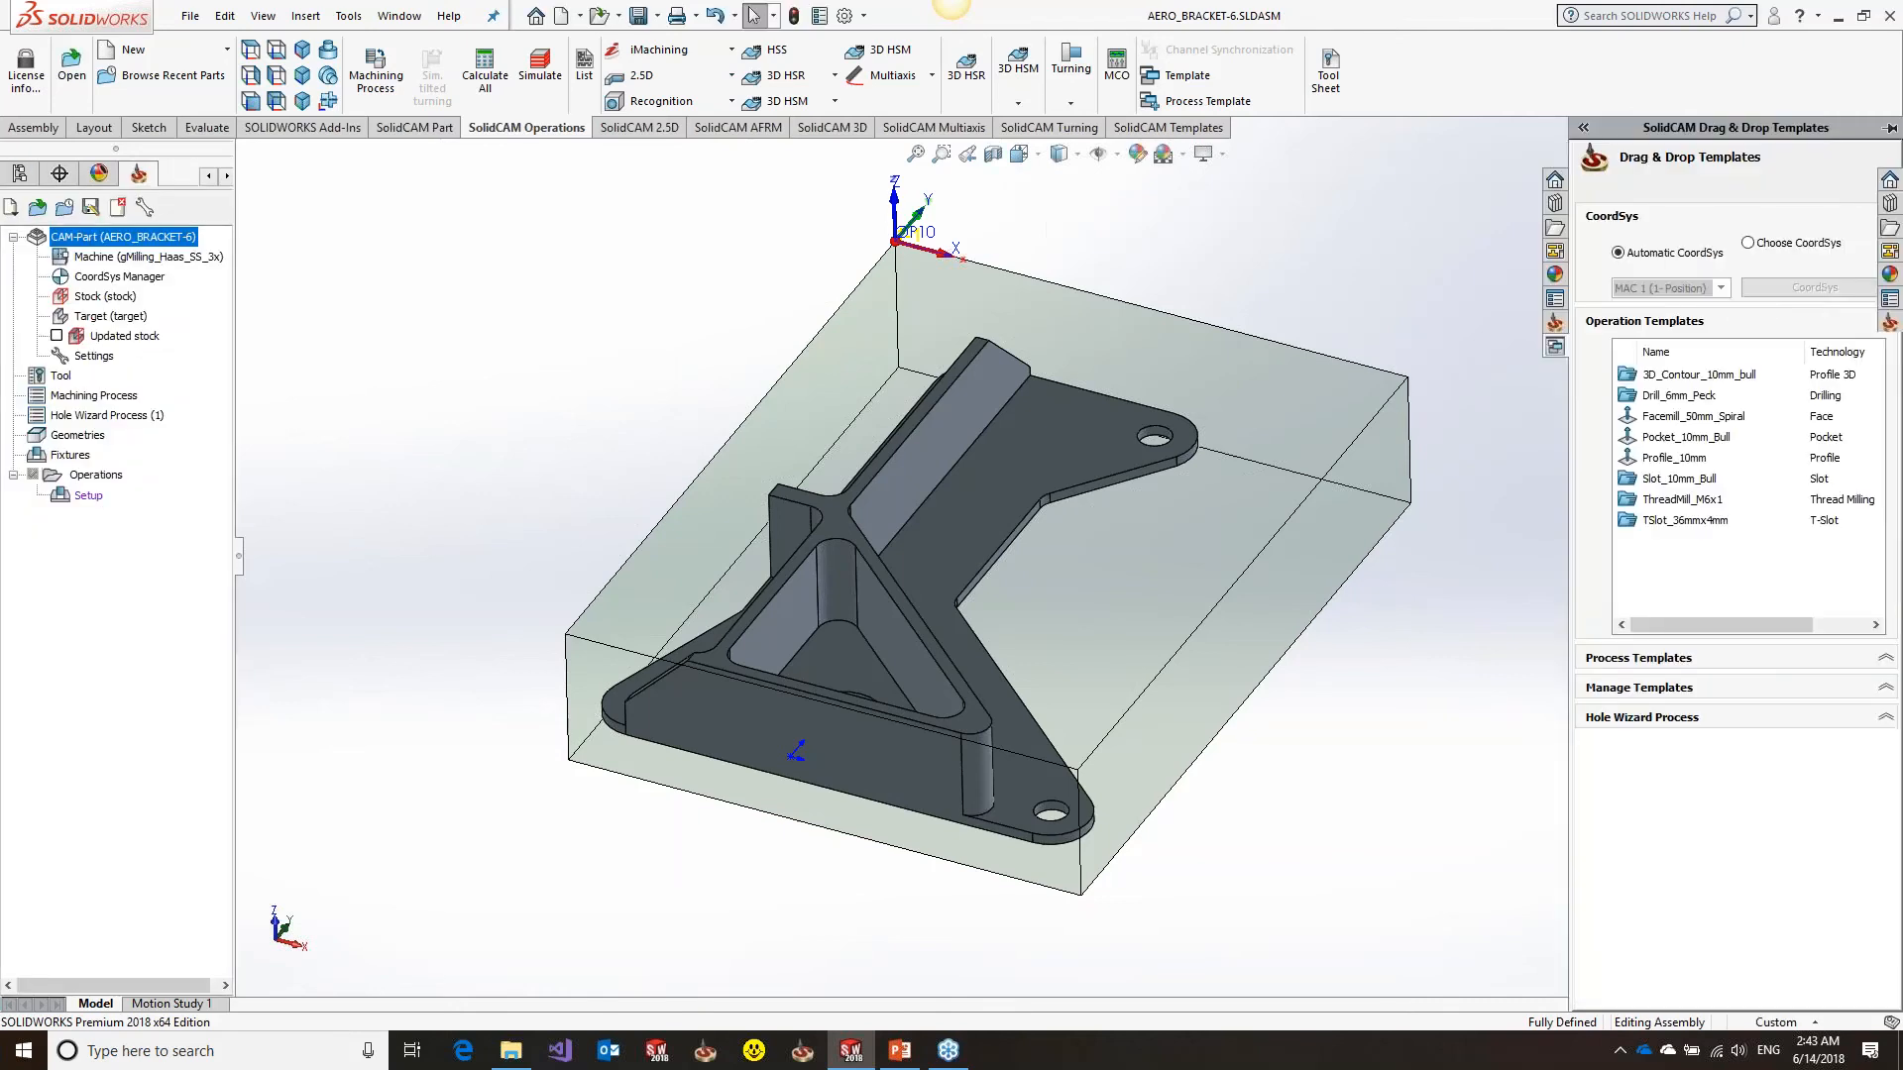
Import all five tools from the AERO_BRACKET_1 library into the part tool table, then save and close the table
{"action": "double_click", "coordinate": [61, 377]}
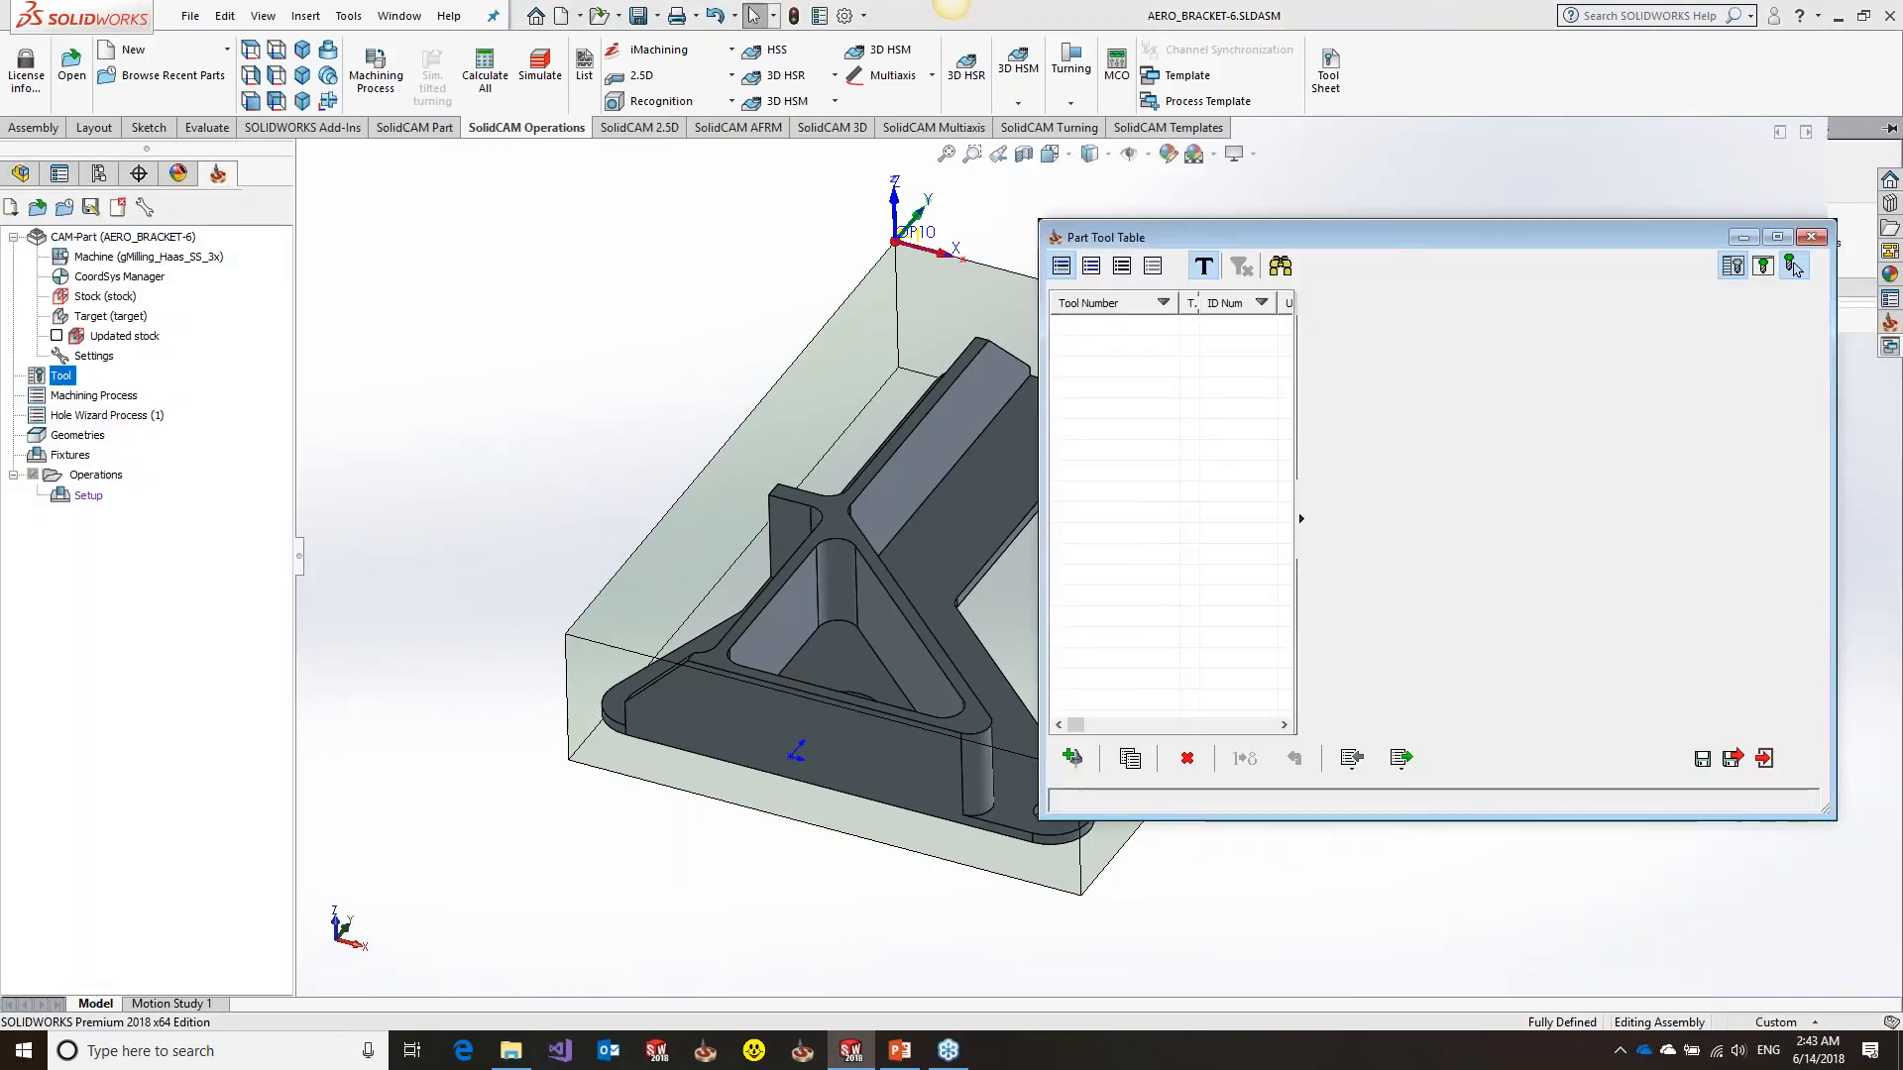
{"action": "left_click", "coordinate": [1351, 758]}
{"action": "left_click", "coordinate": [196, 553], "text": "shift"}
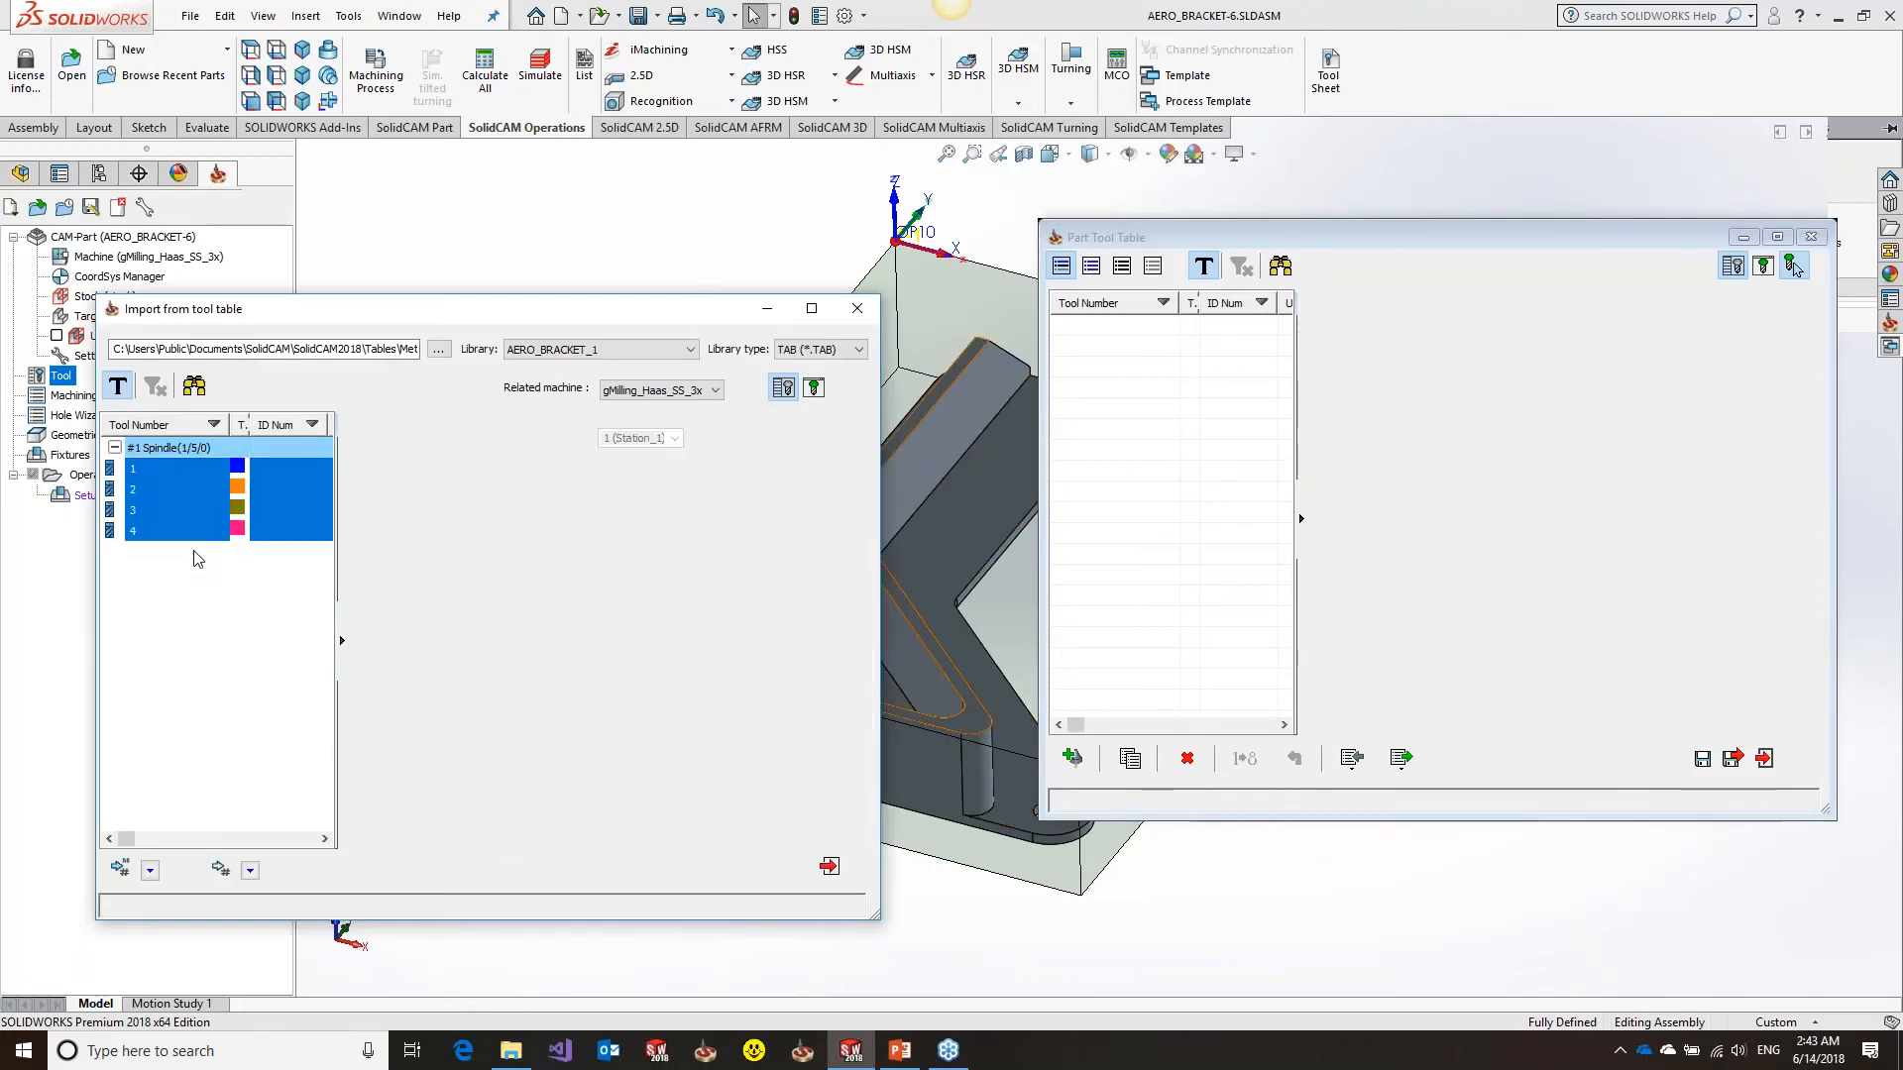
{"action": "right_click", "coordinate": [199, 551]}
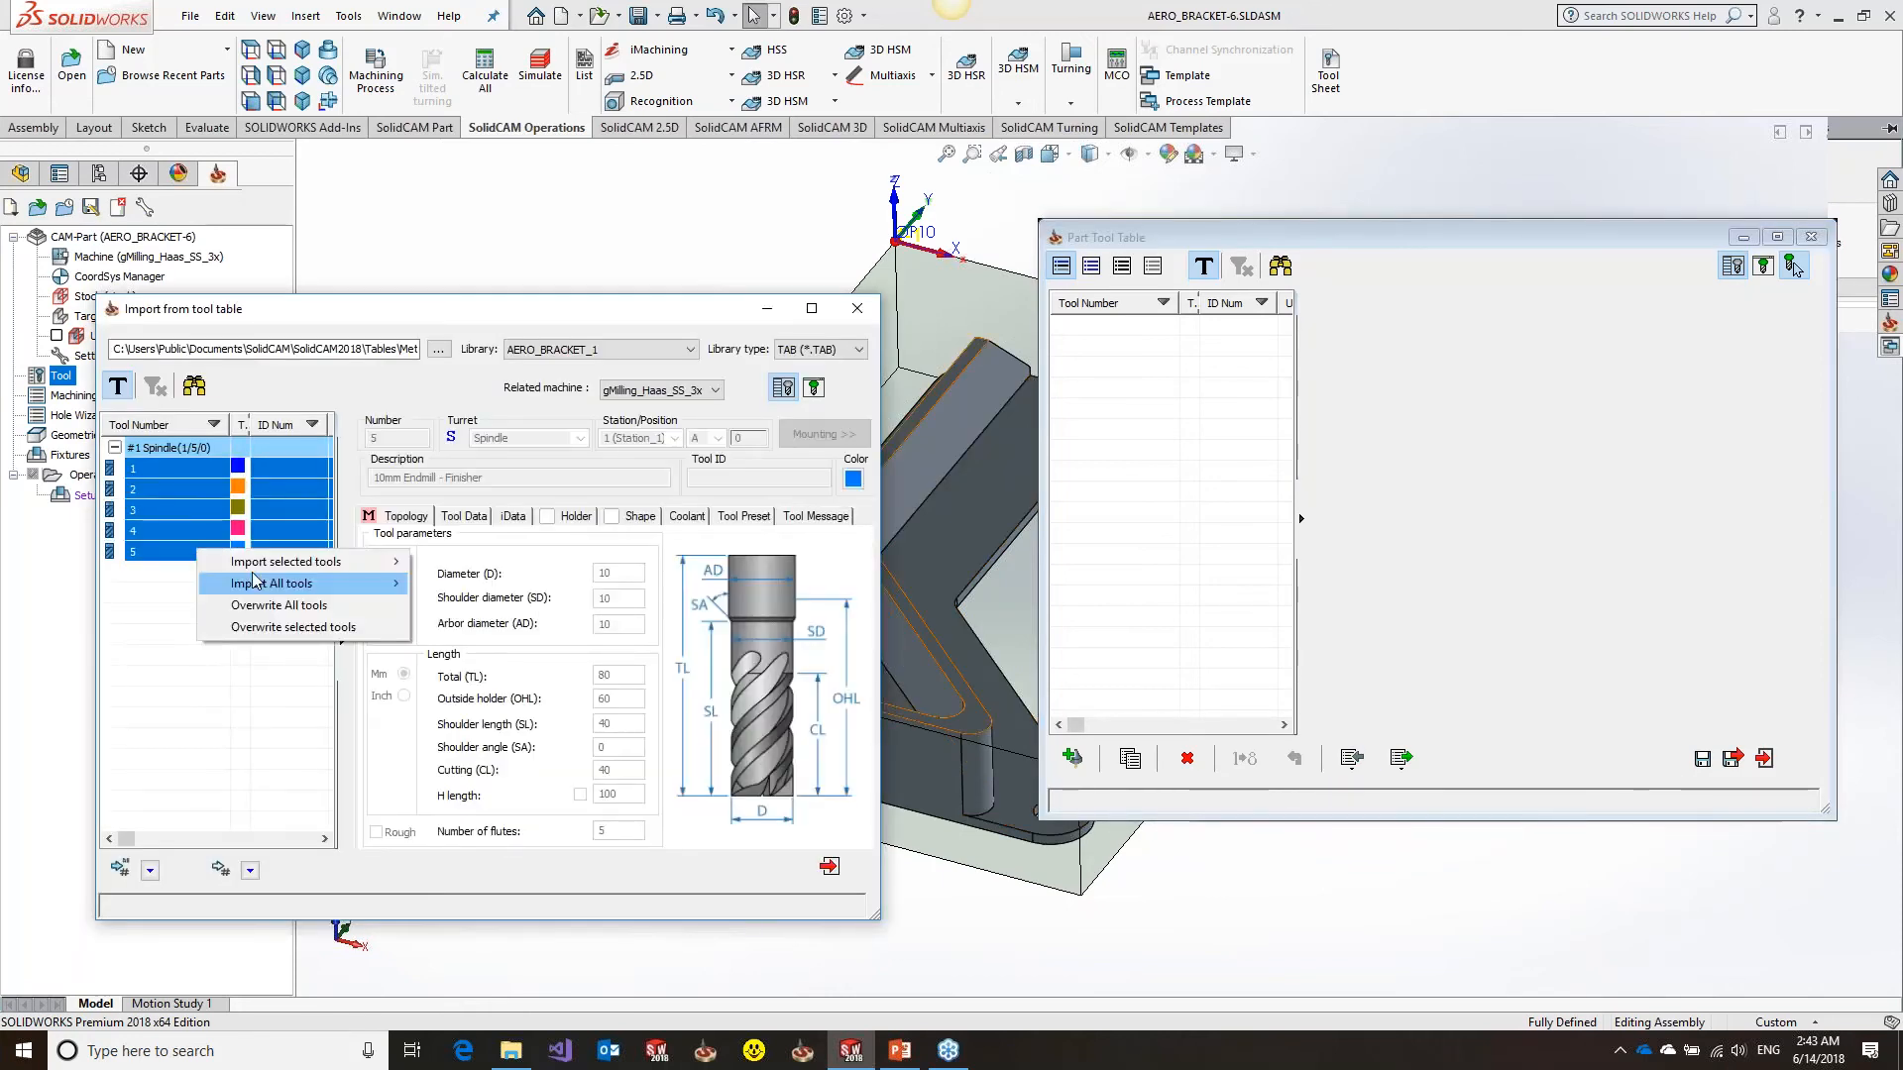
{"action": "mouse_move", "coordinate": [298, 562]}
{"action": "left_click", "coordinate": [506, 568]}
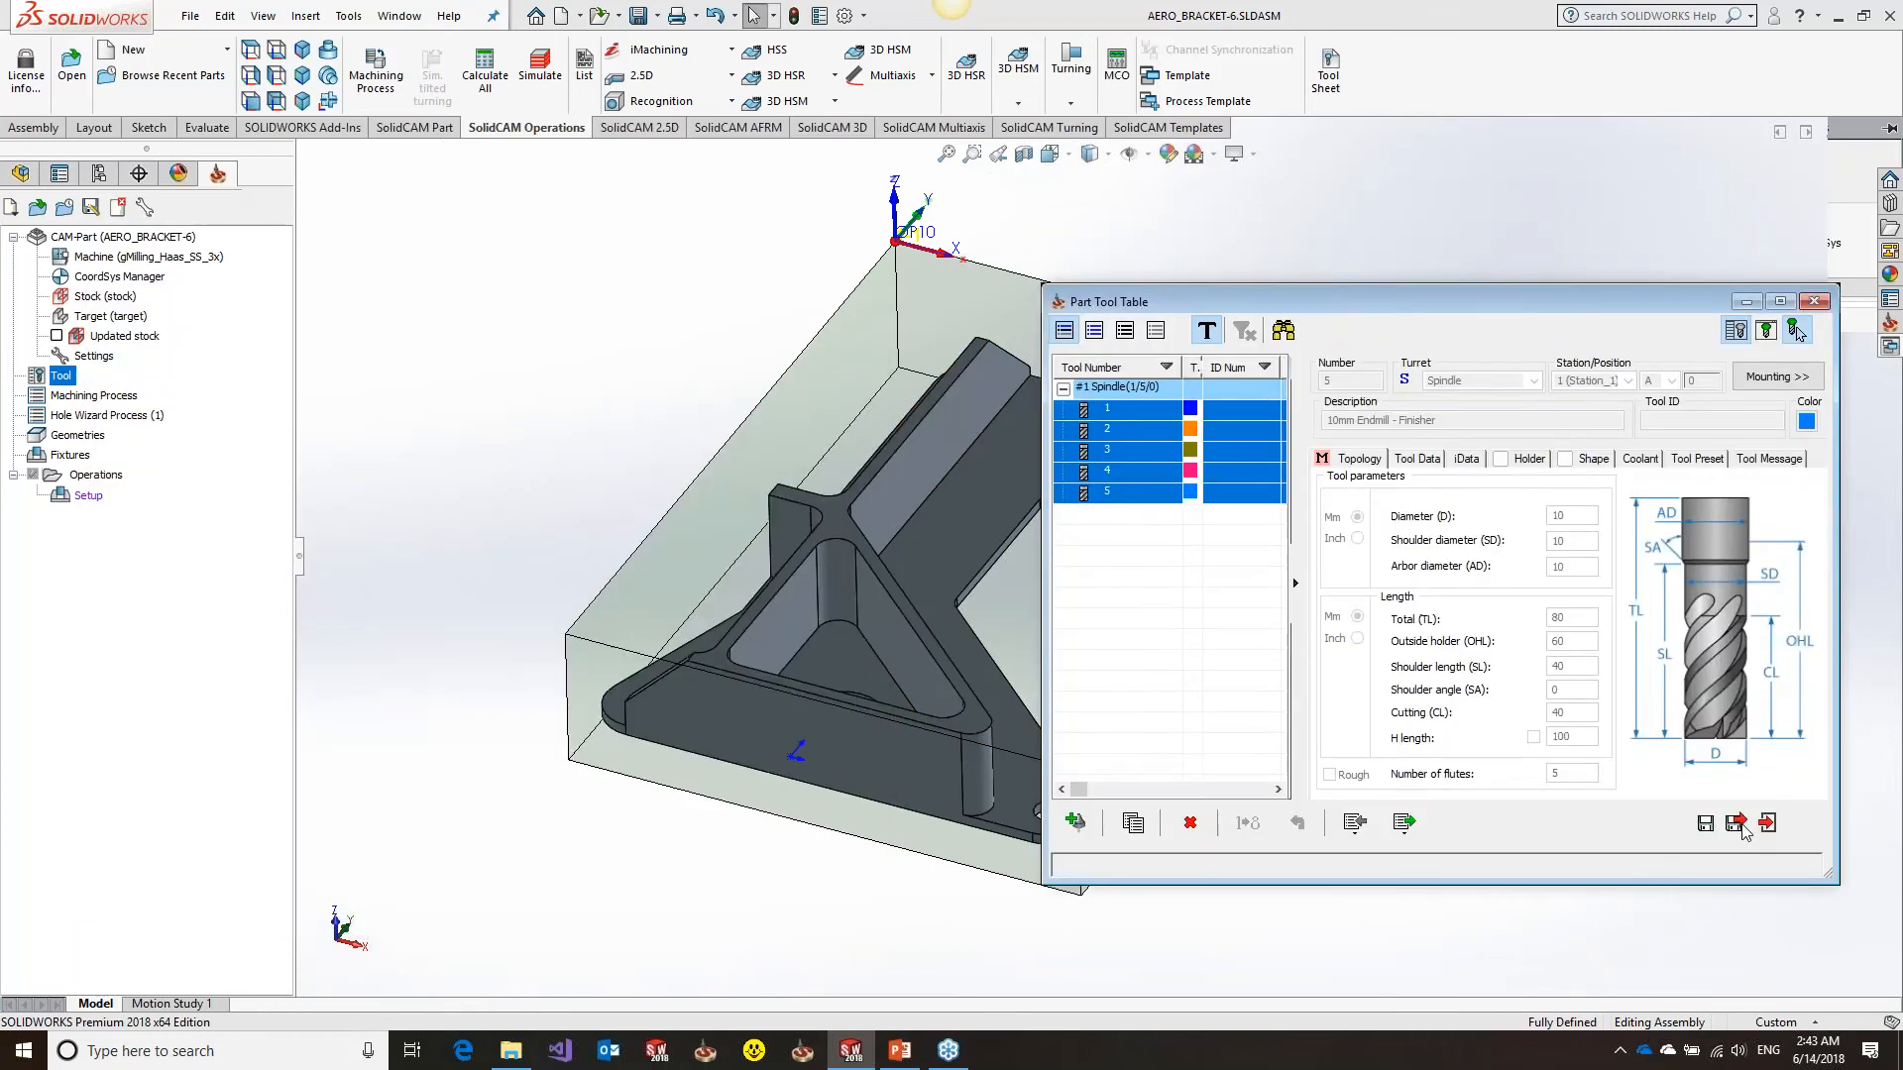
{"action": "left_click", "coordinate": [1739, 824]}
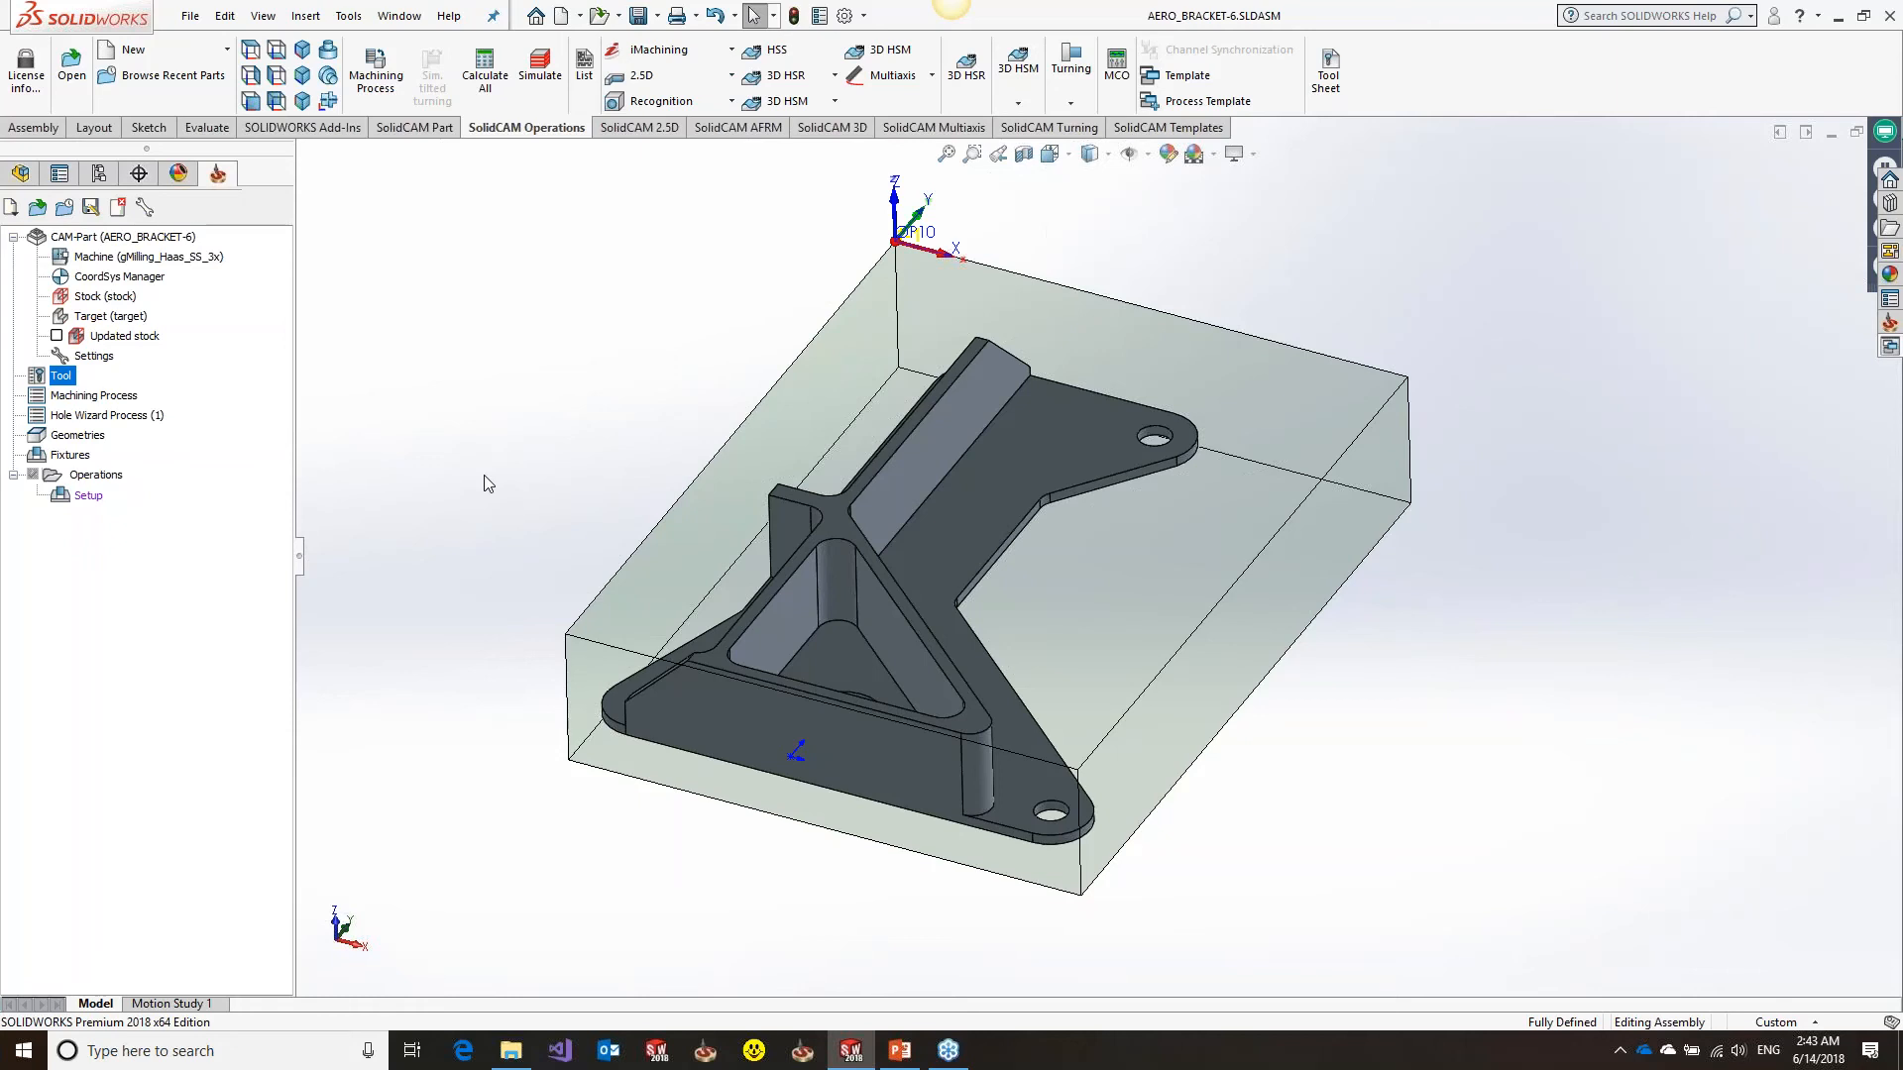
Add a 2D iMachining milling operation and set its technology to Multi-tool
{"action": "right_click", "coordinate": [82, 475]}
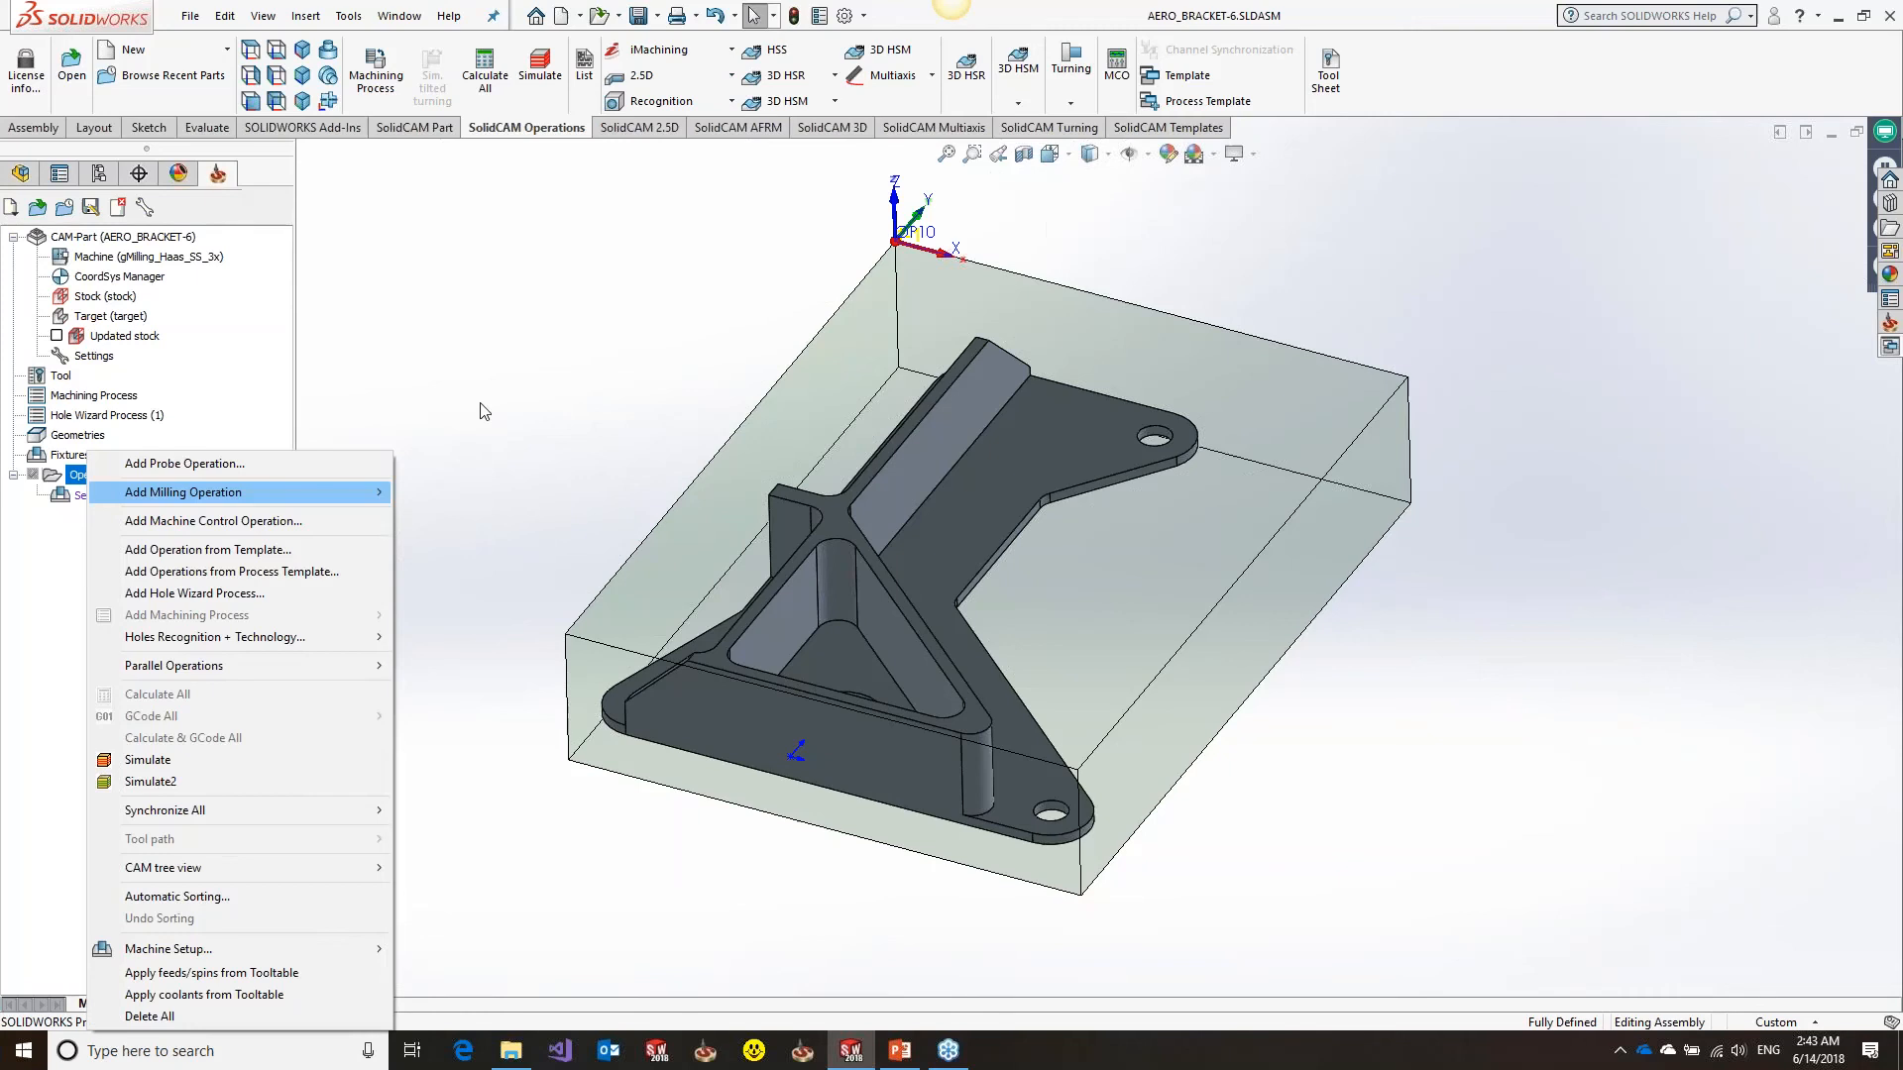
{"action": "mouse_move", "coordinate": [238, 493]}
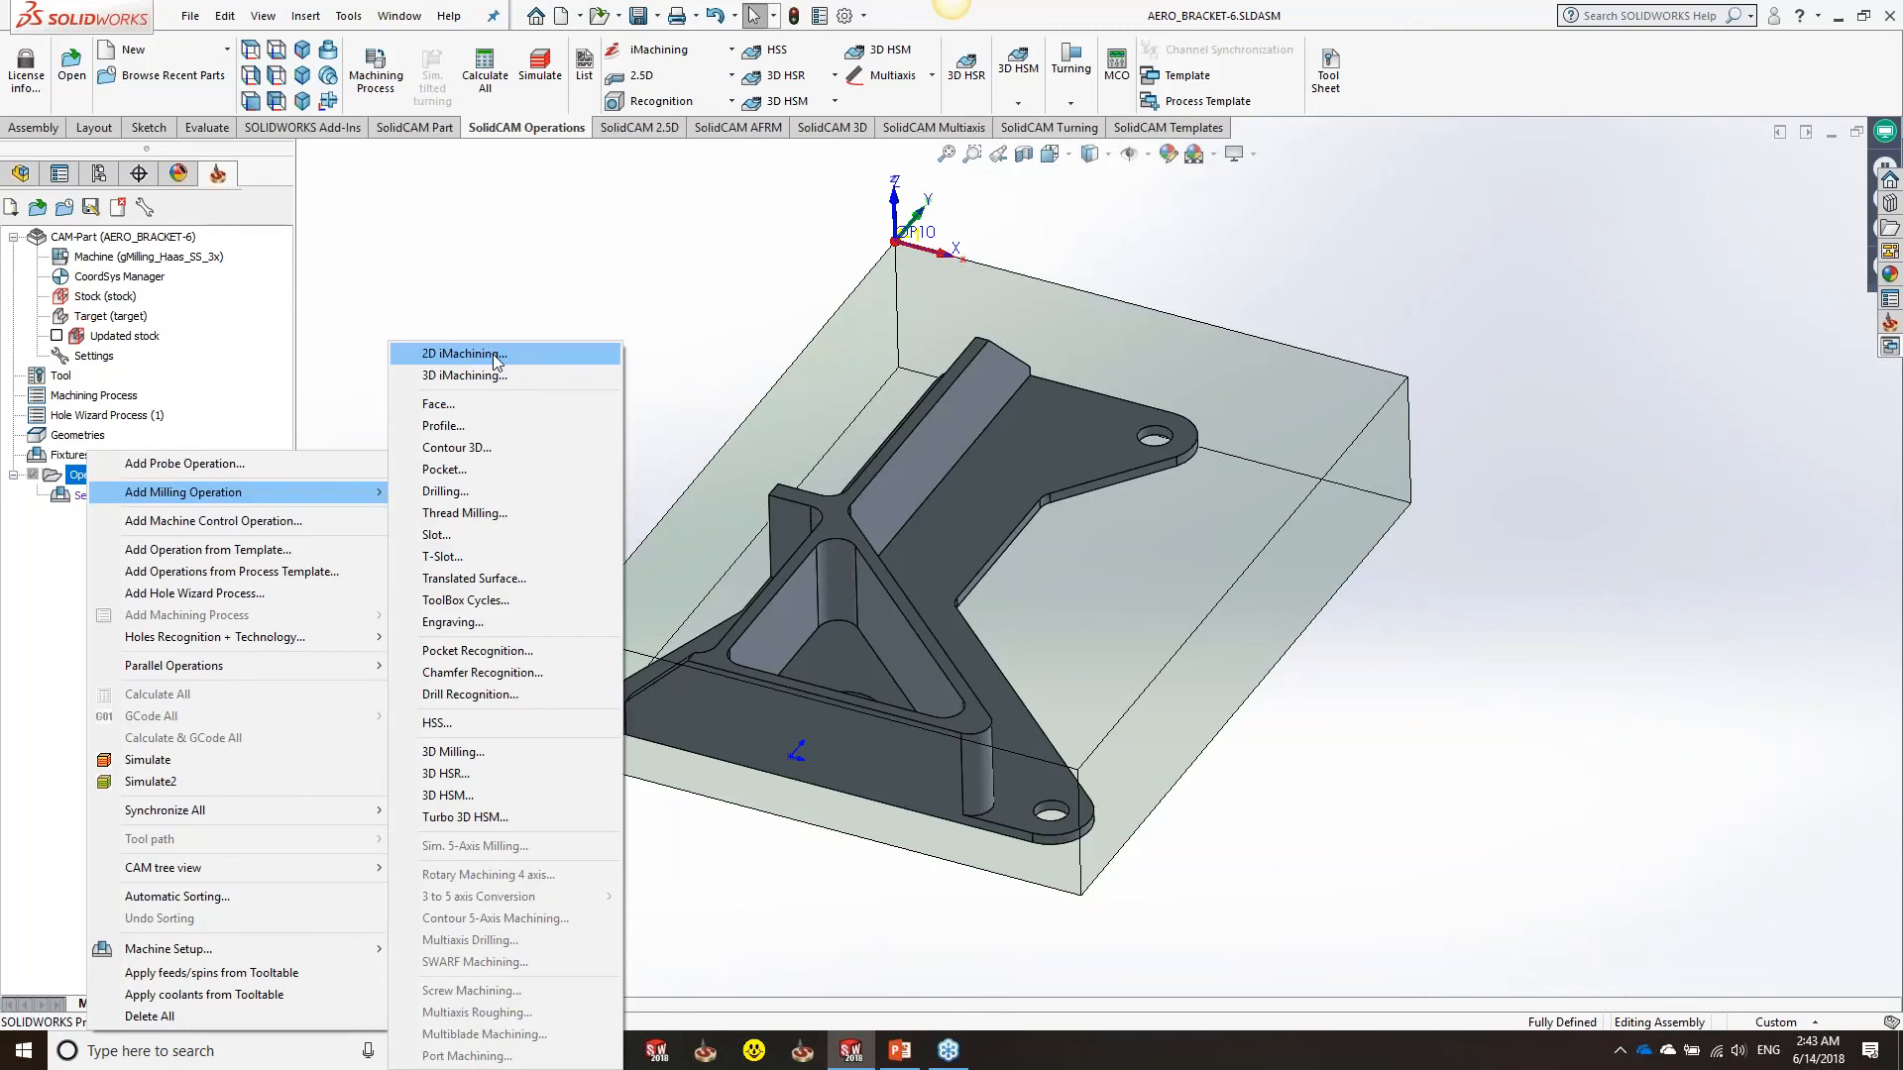
{"action": "left_click", "coordinate": [494, 355]}
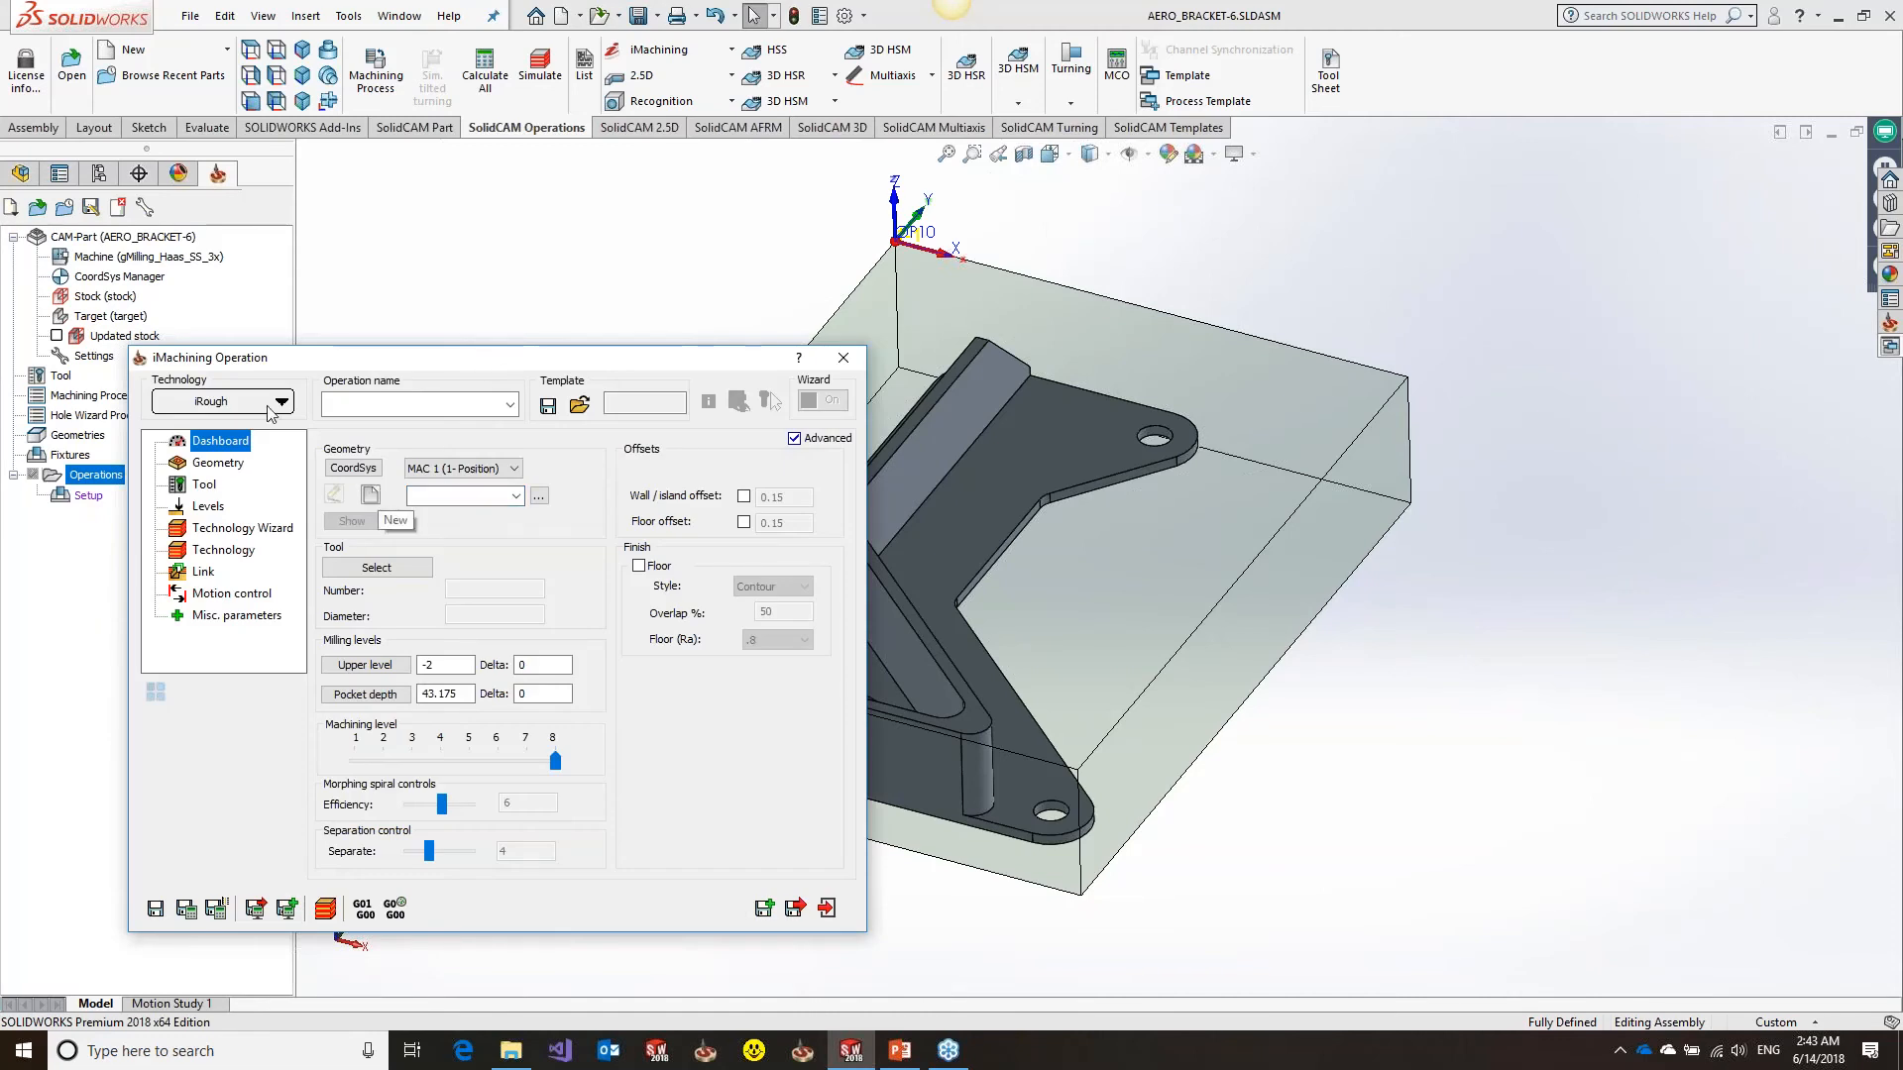
{"action": "left_click", "coordinate": [224, 401]}
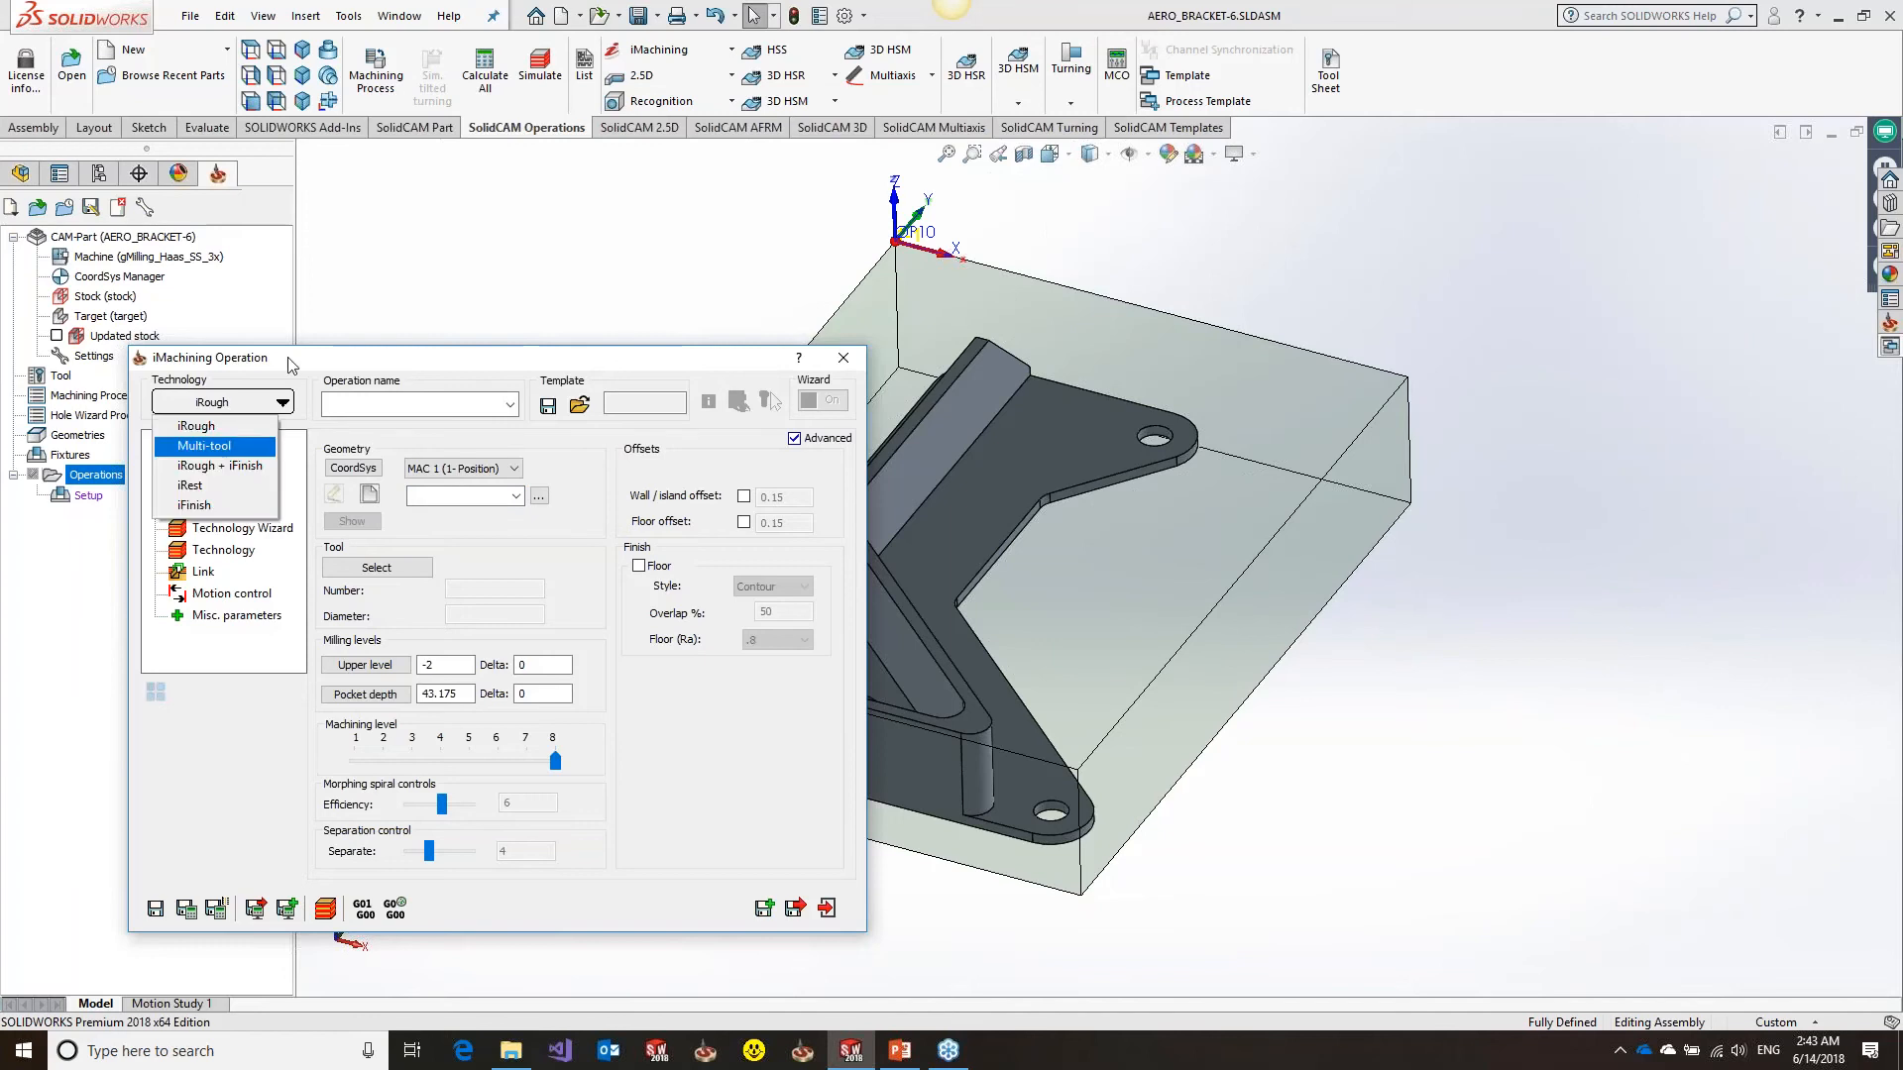
{"action": "left_click", "coordinate": [243, 448]}
{"action": "left_click_drag", "start_coordinate": [319, 360], "coordinate": [358, 363]}
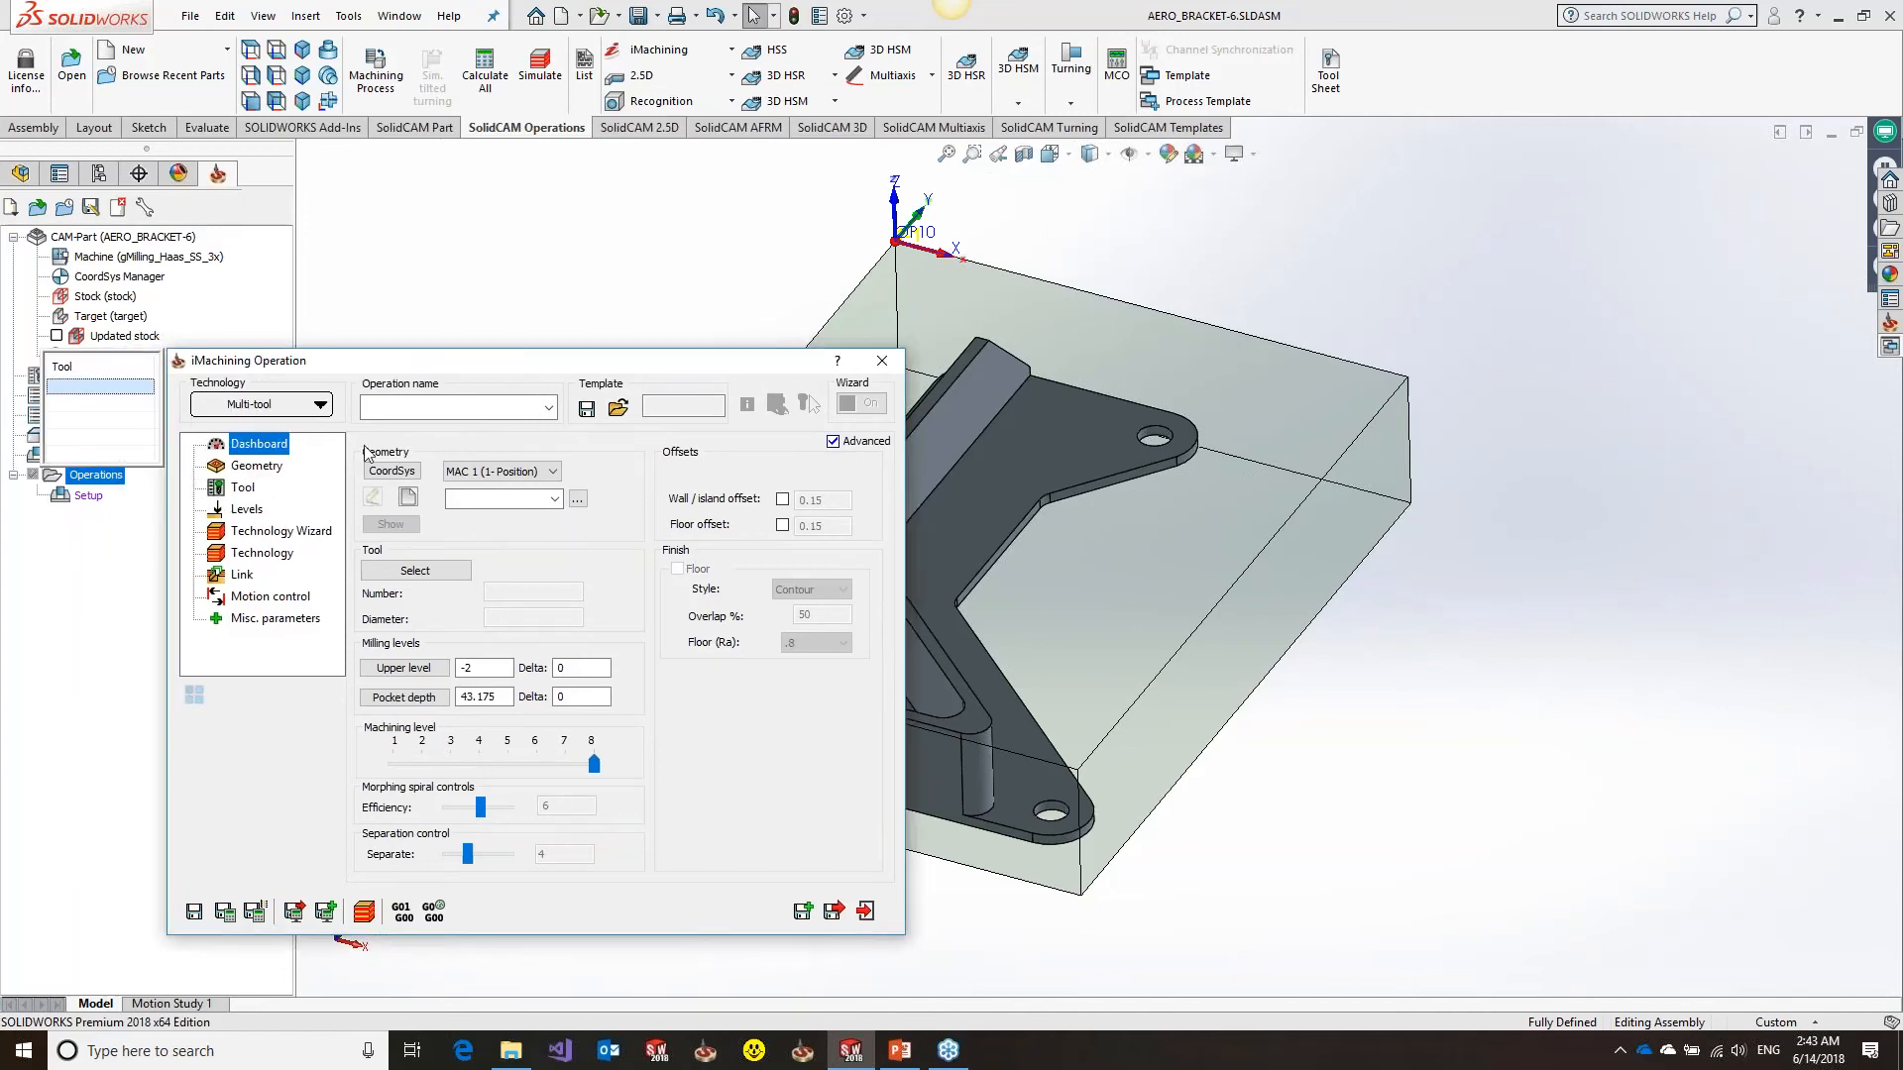
Create a new geometry named FACE from the rectangular outline of the stock's top face
{"action": "left_click", "coordinate": [407, 497]}
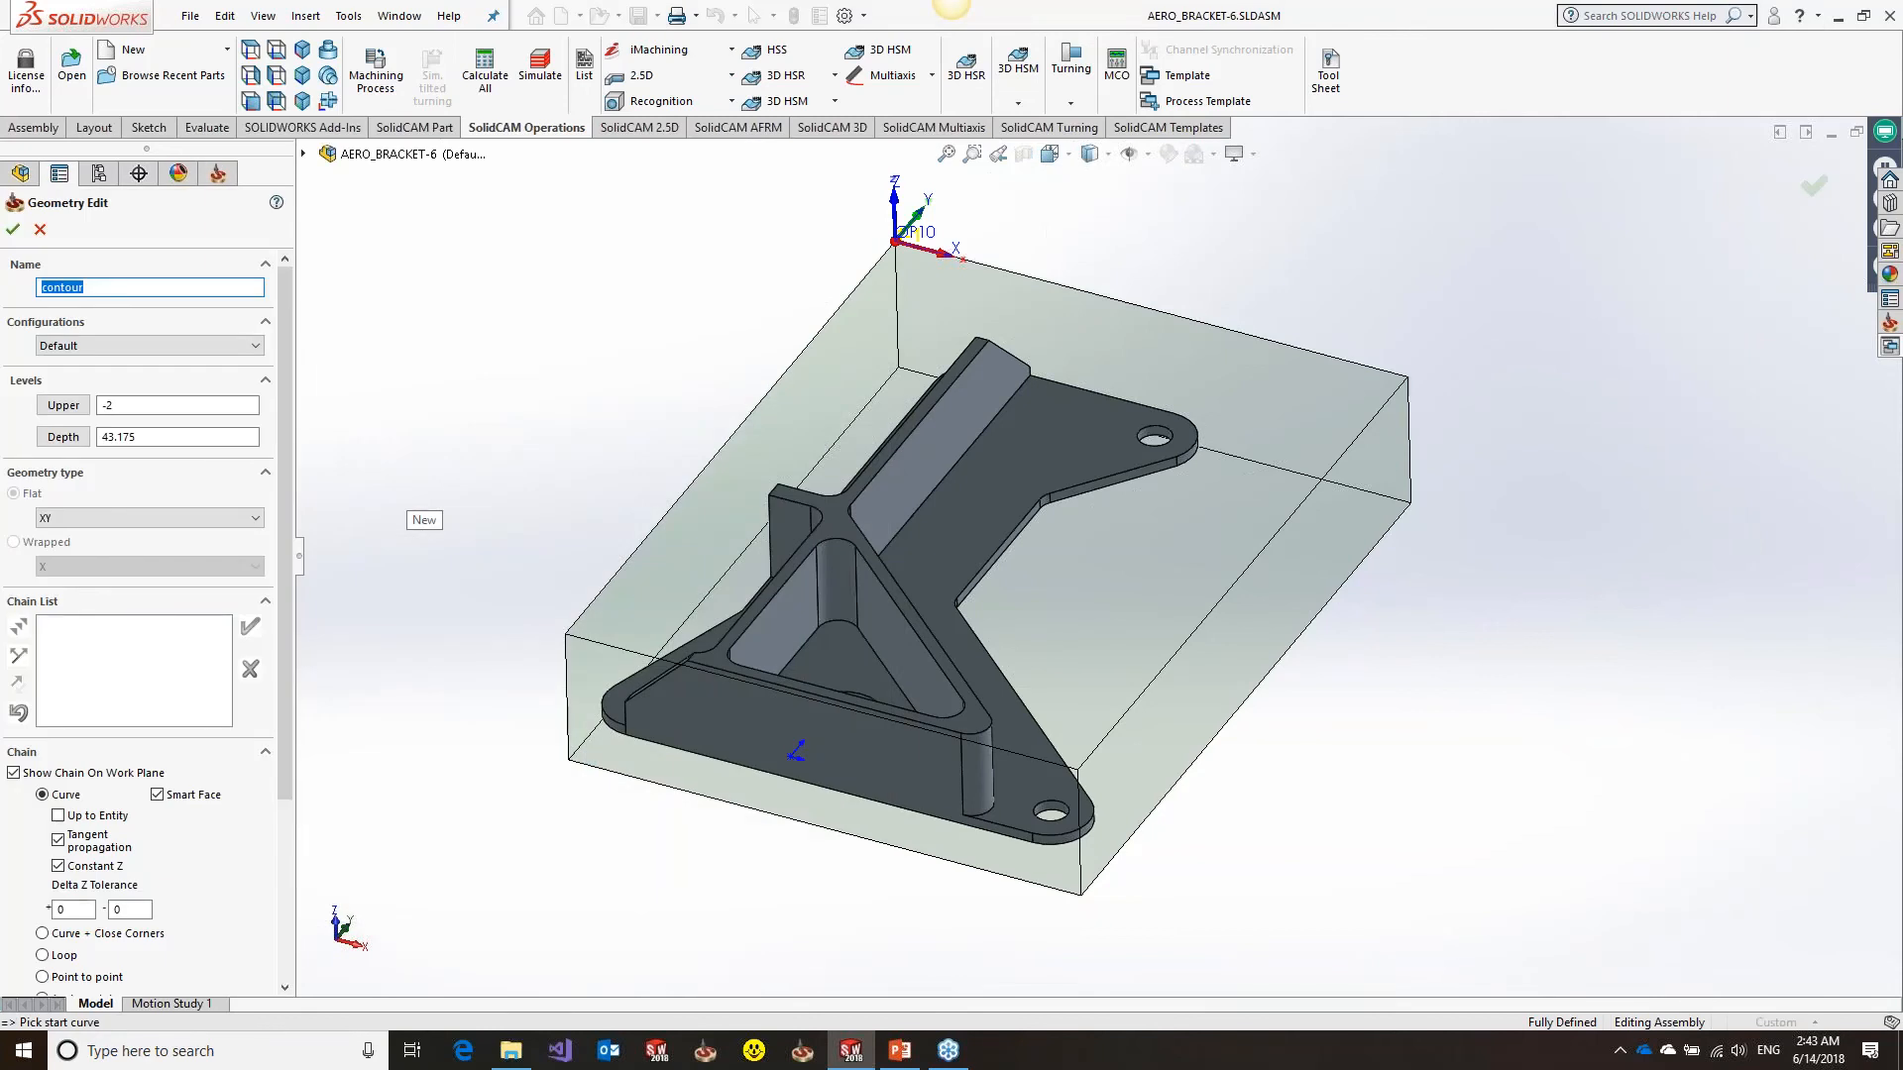
{"action": "left_click", "coordinate": [834, 401]}
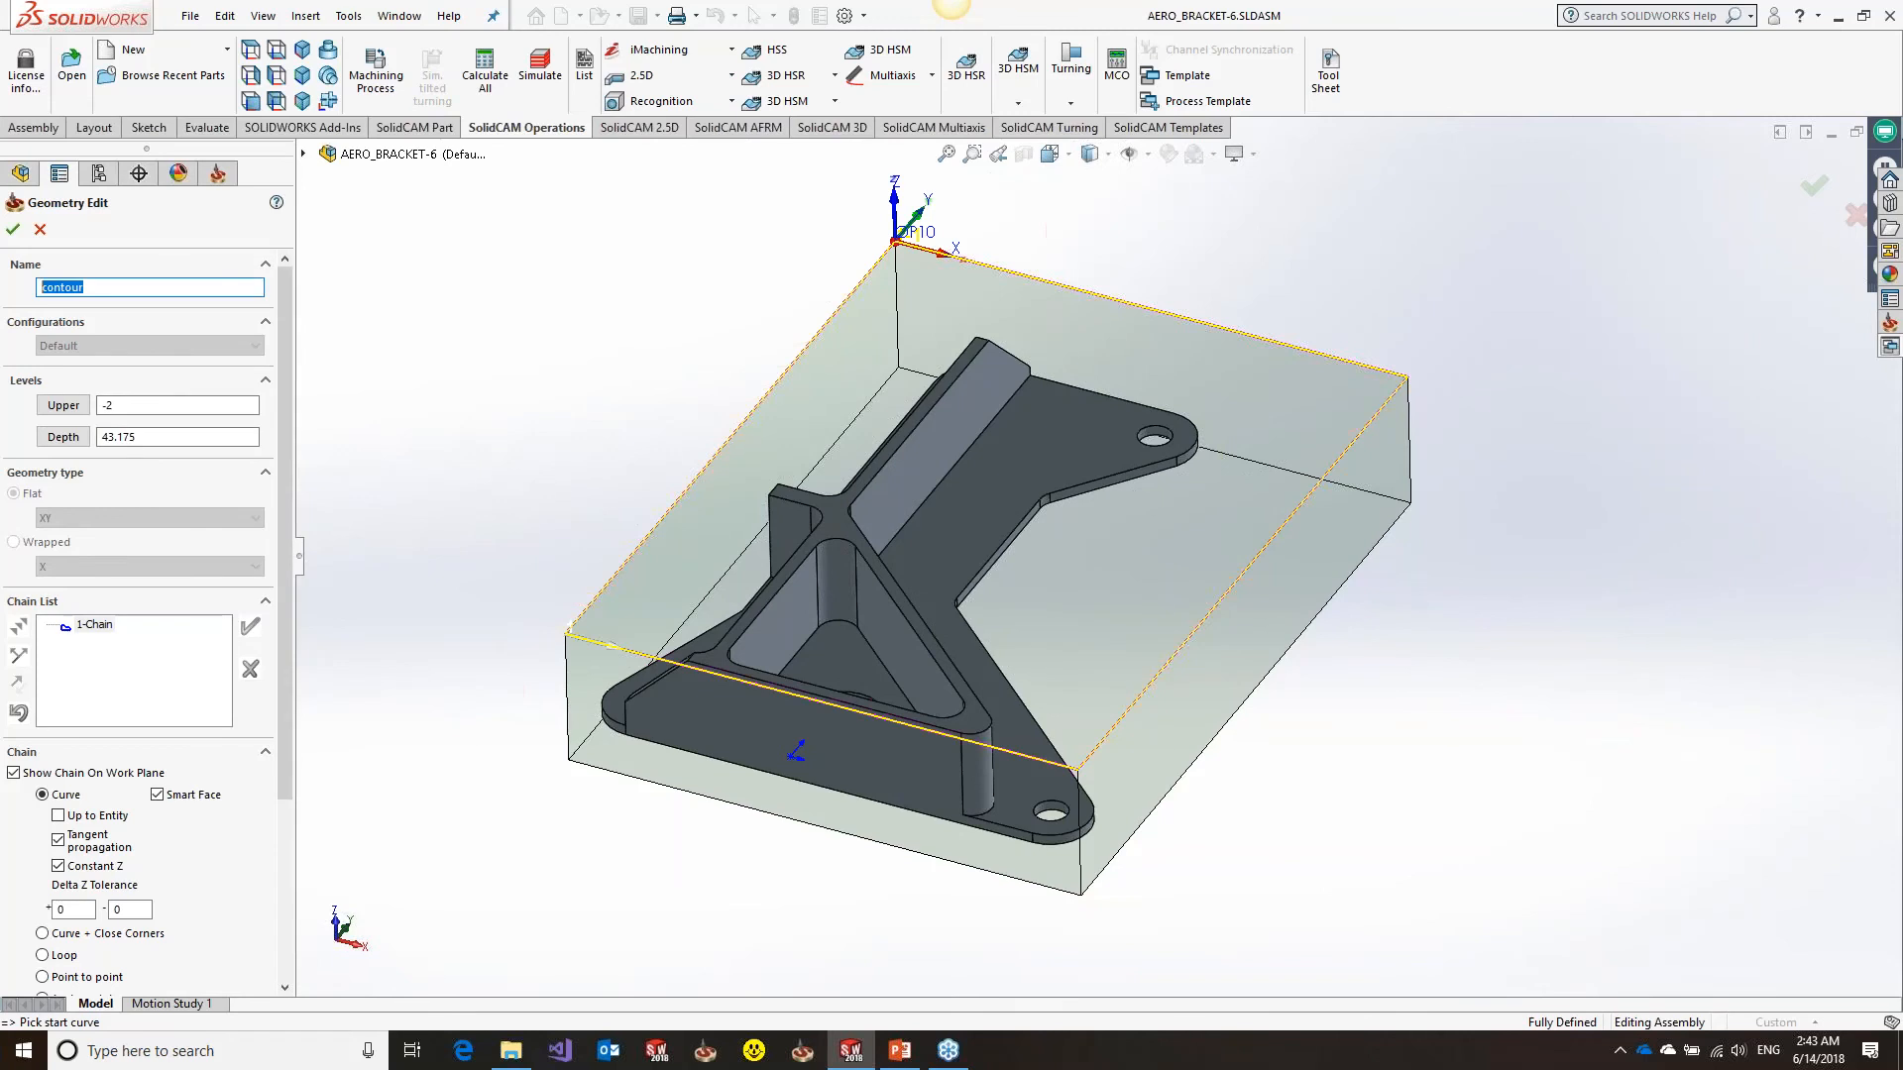
{"action": "type", "text": "FACE"}
{"action": "left_click", "coordinate": [13, 229]}
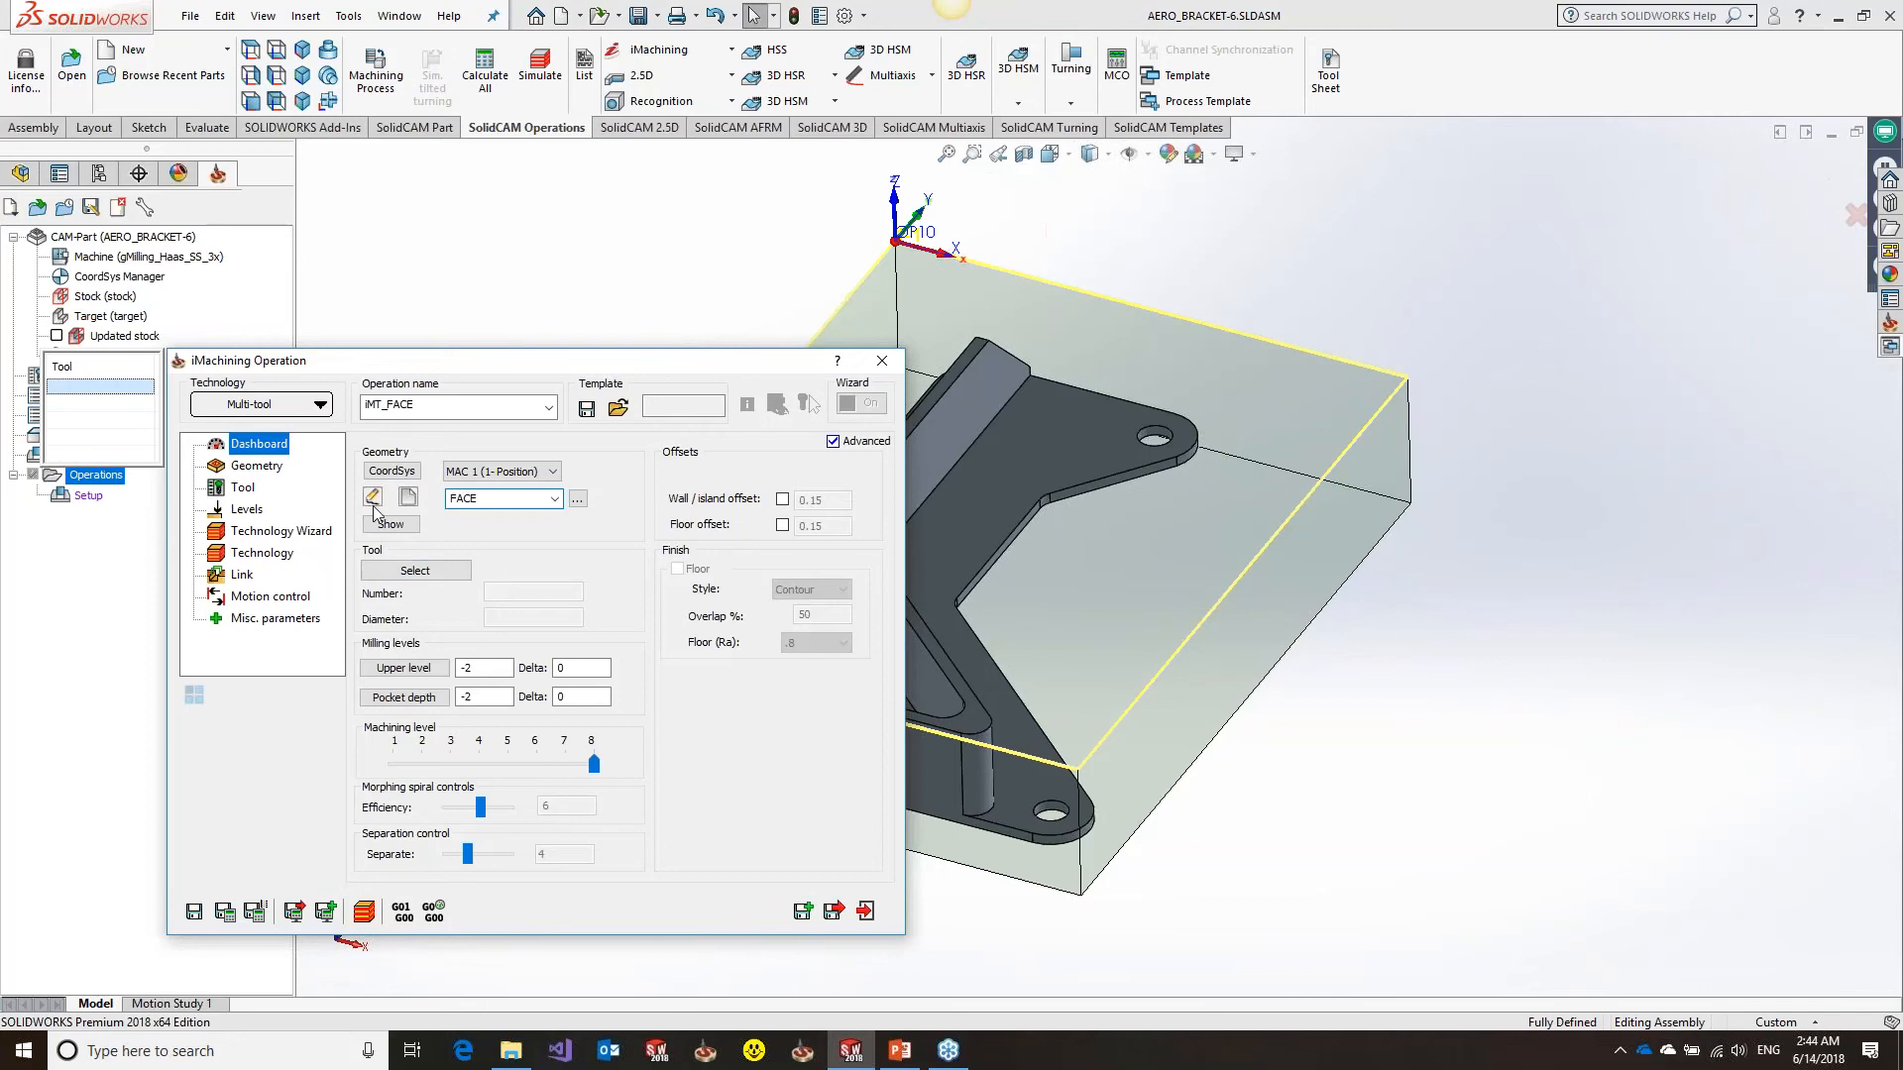
Assign the 12 mm endmills T1 and T2 to the face operation, with Finish Floor enabled for T2
{"action": "left_click", "coordinate": [244, 488]}
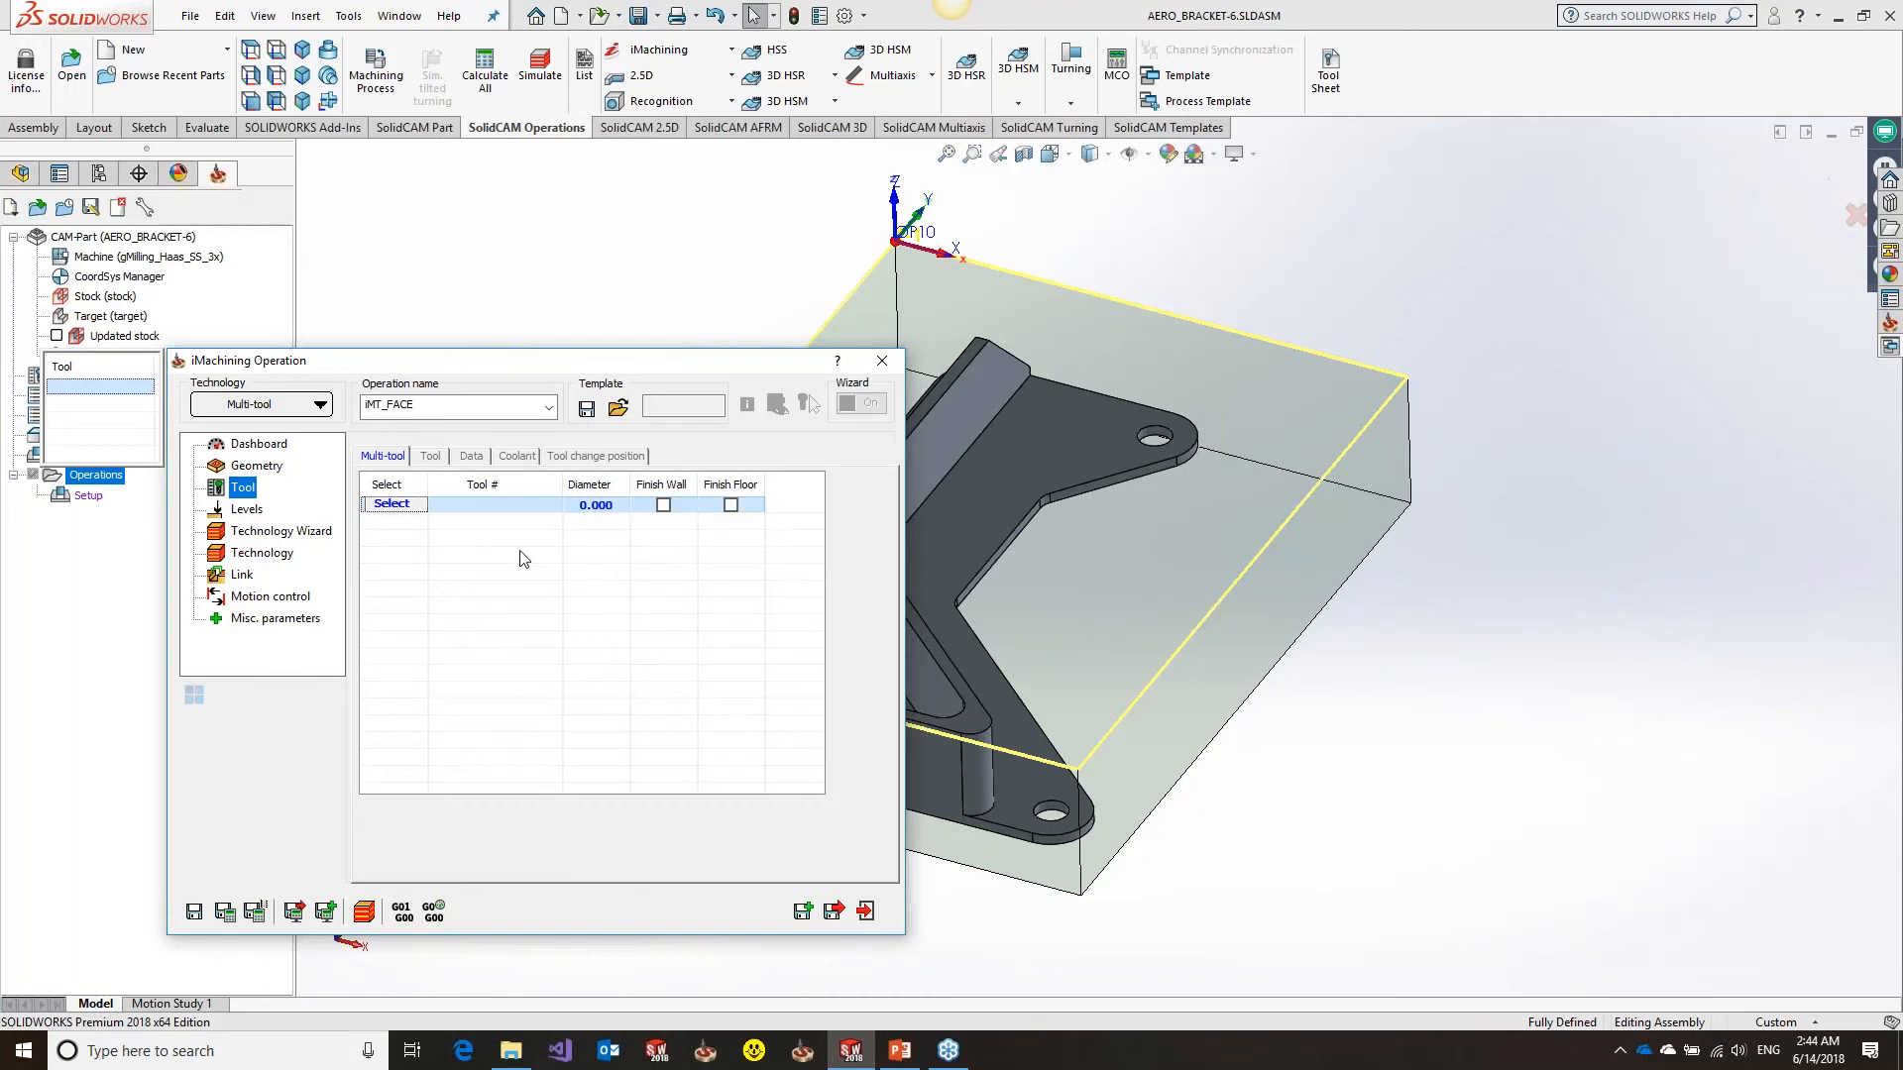
{"action": "left_click", "coordinate": [391, 504]}
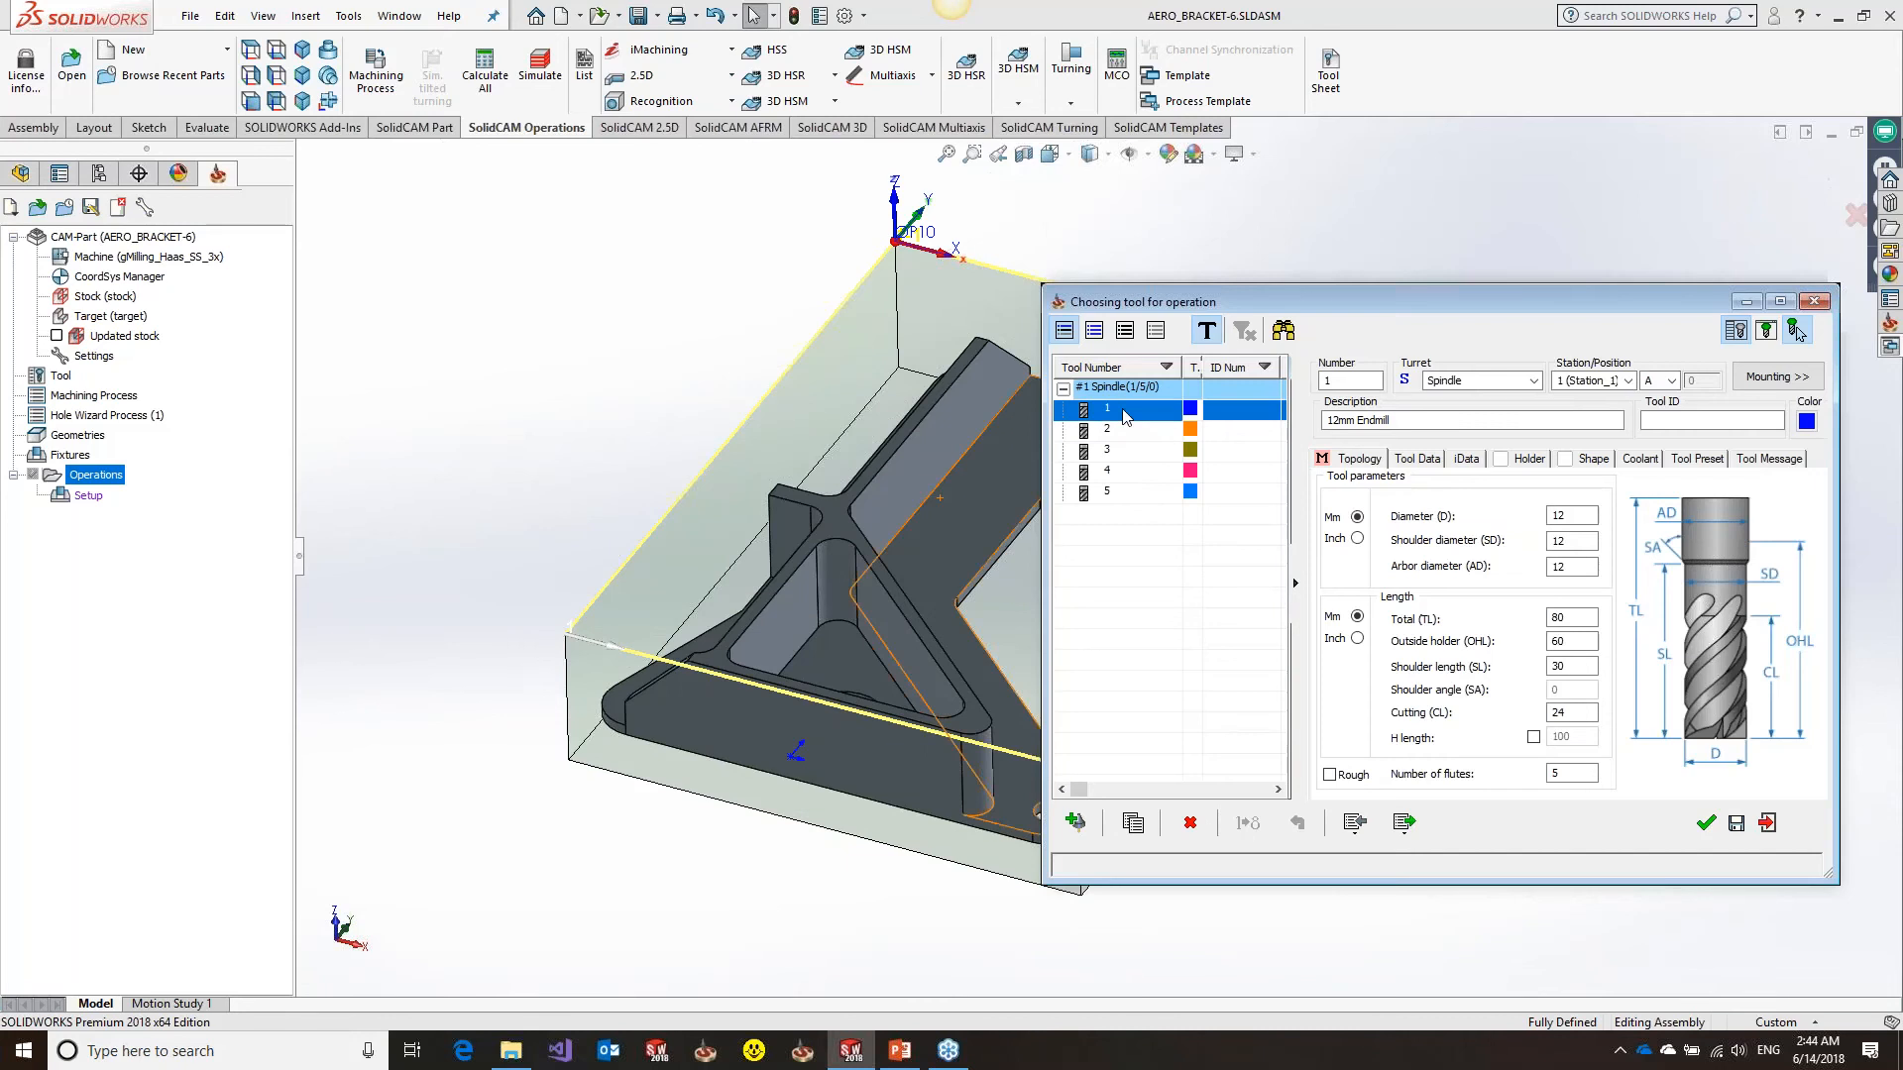
{"action": "left_click", "coordinate": [1364, 421]}
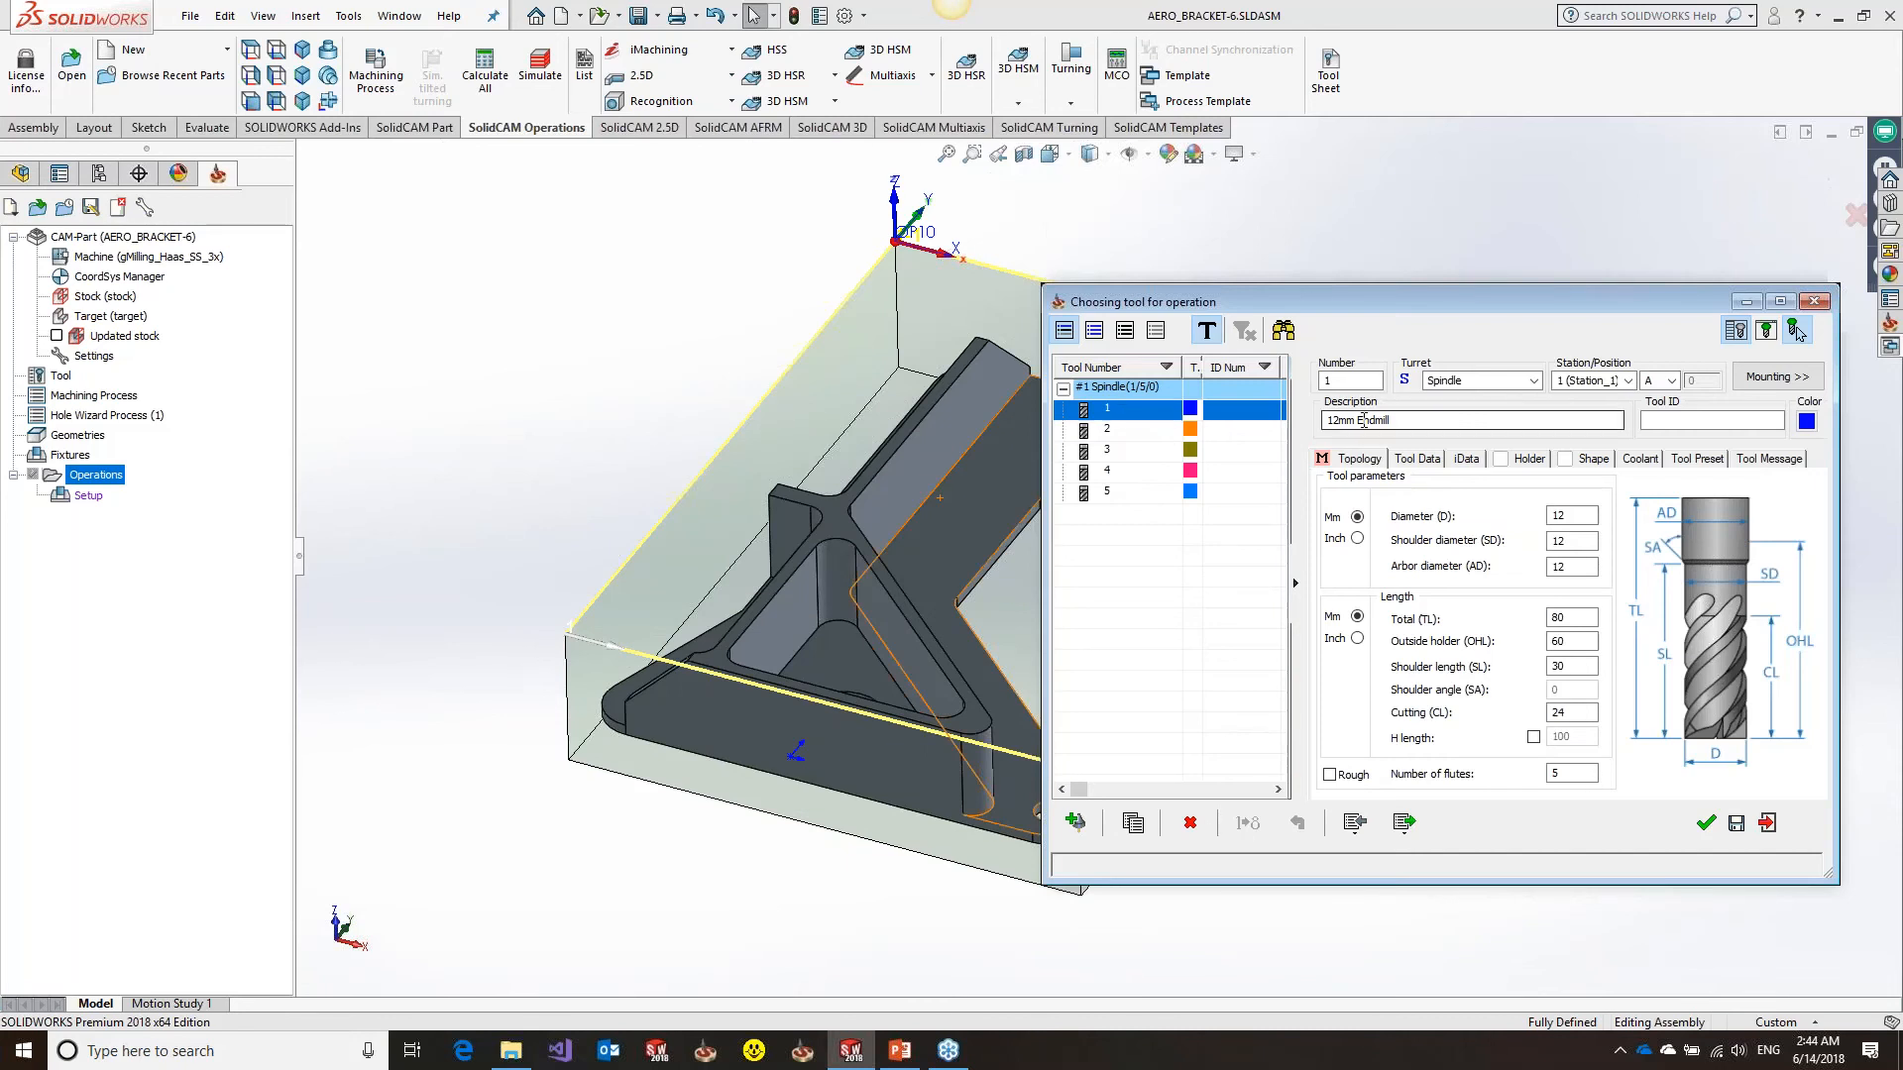
{"action": "left_click", "coordinate": [1705, 825]}
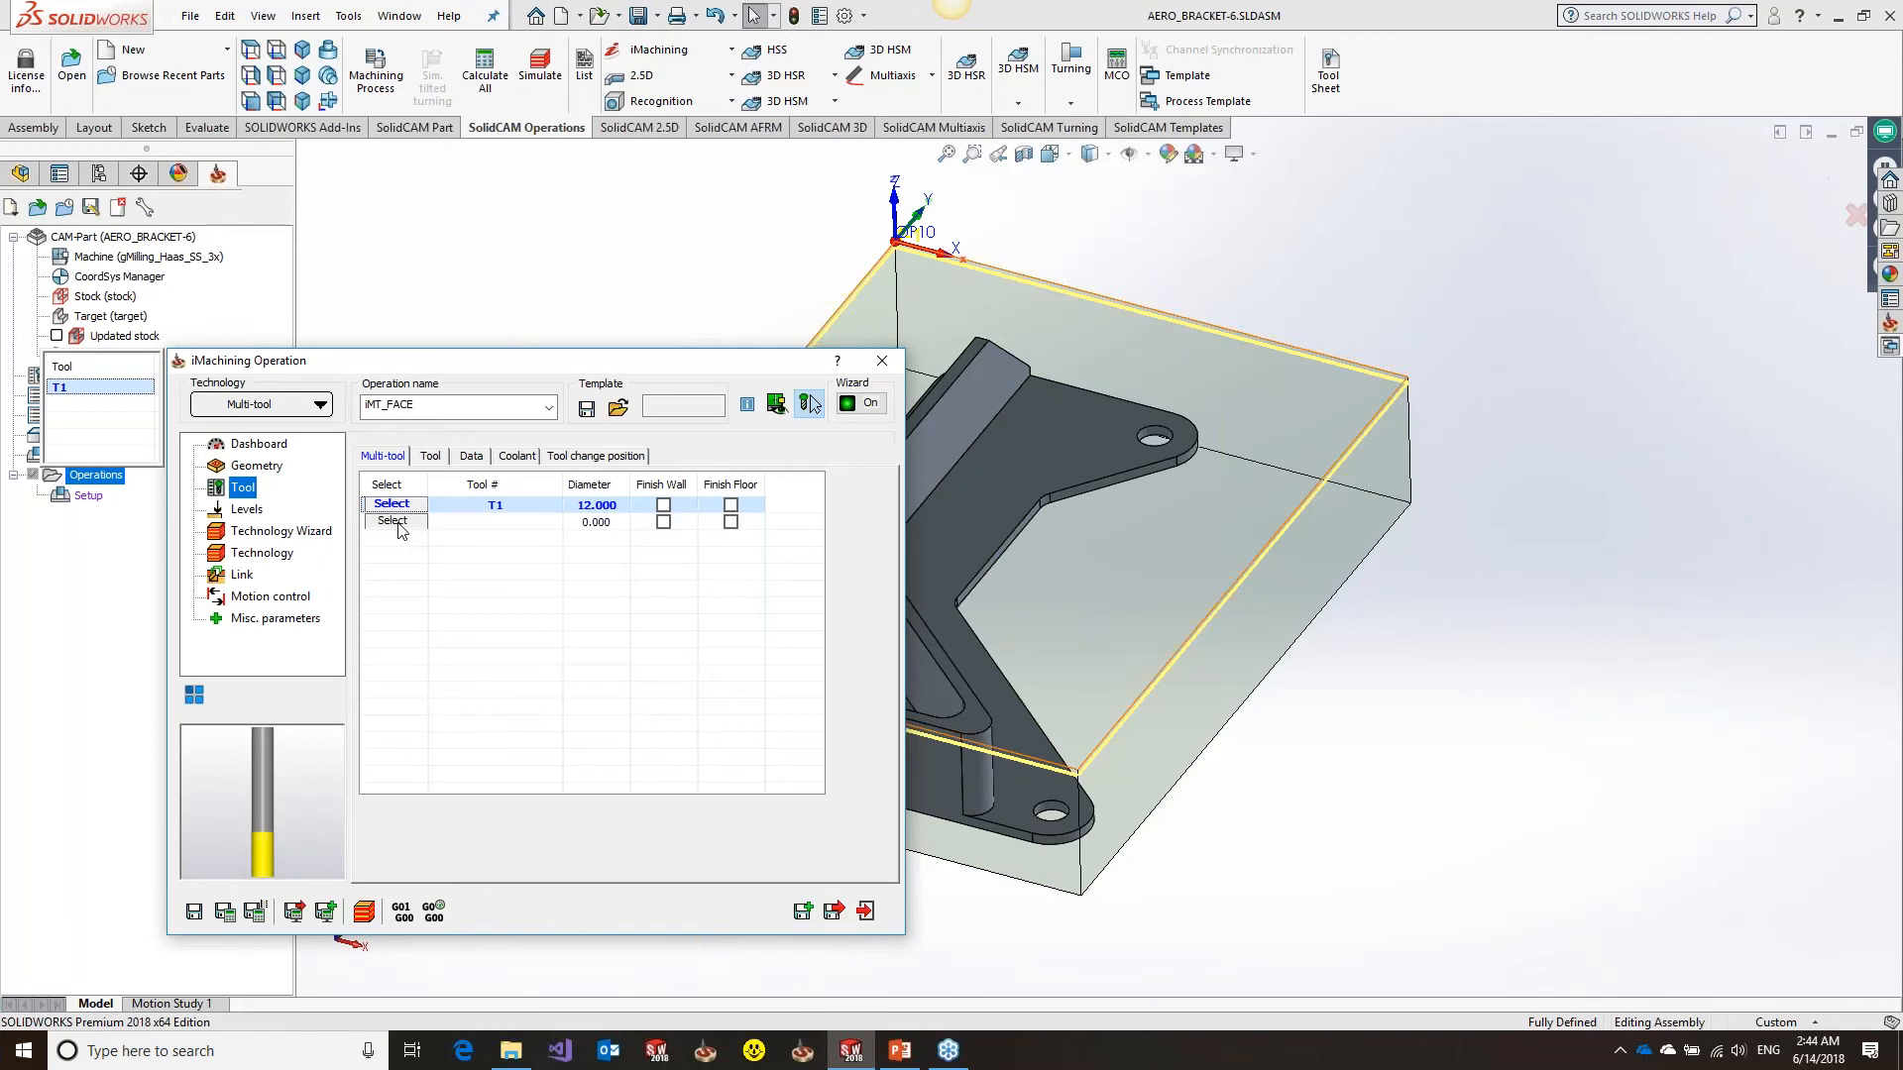
{"action": "left_click", "coordinate": [393, 522]}
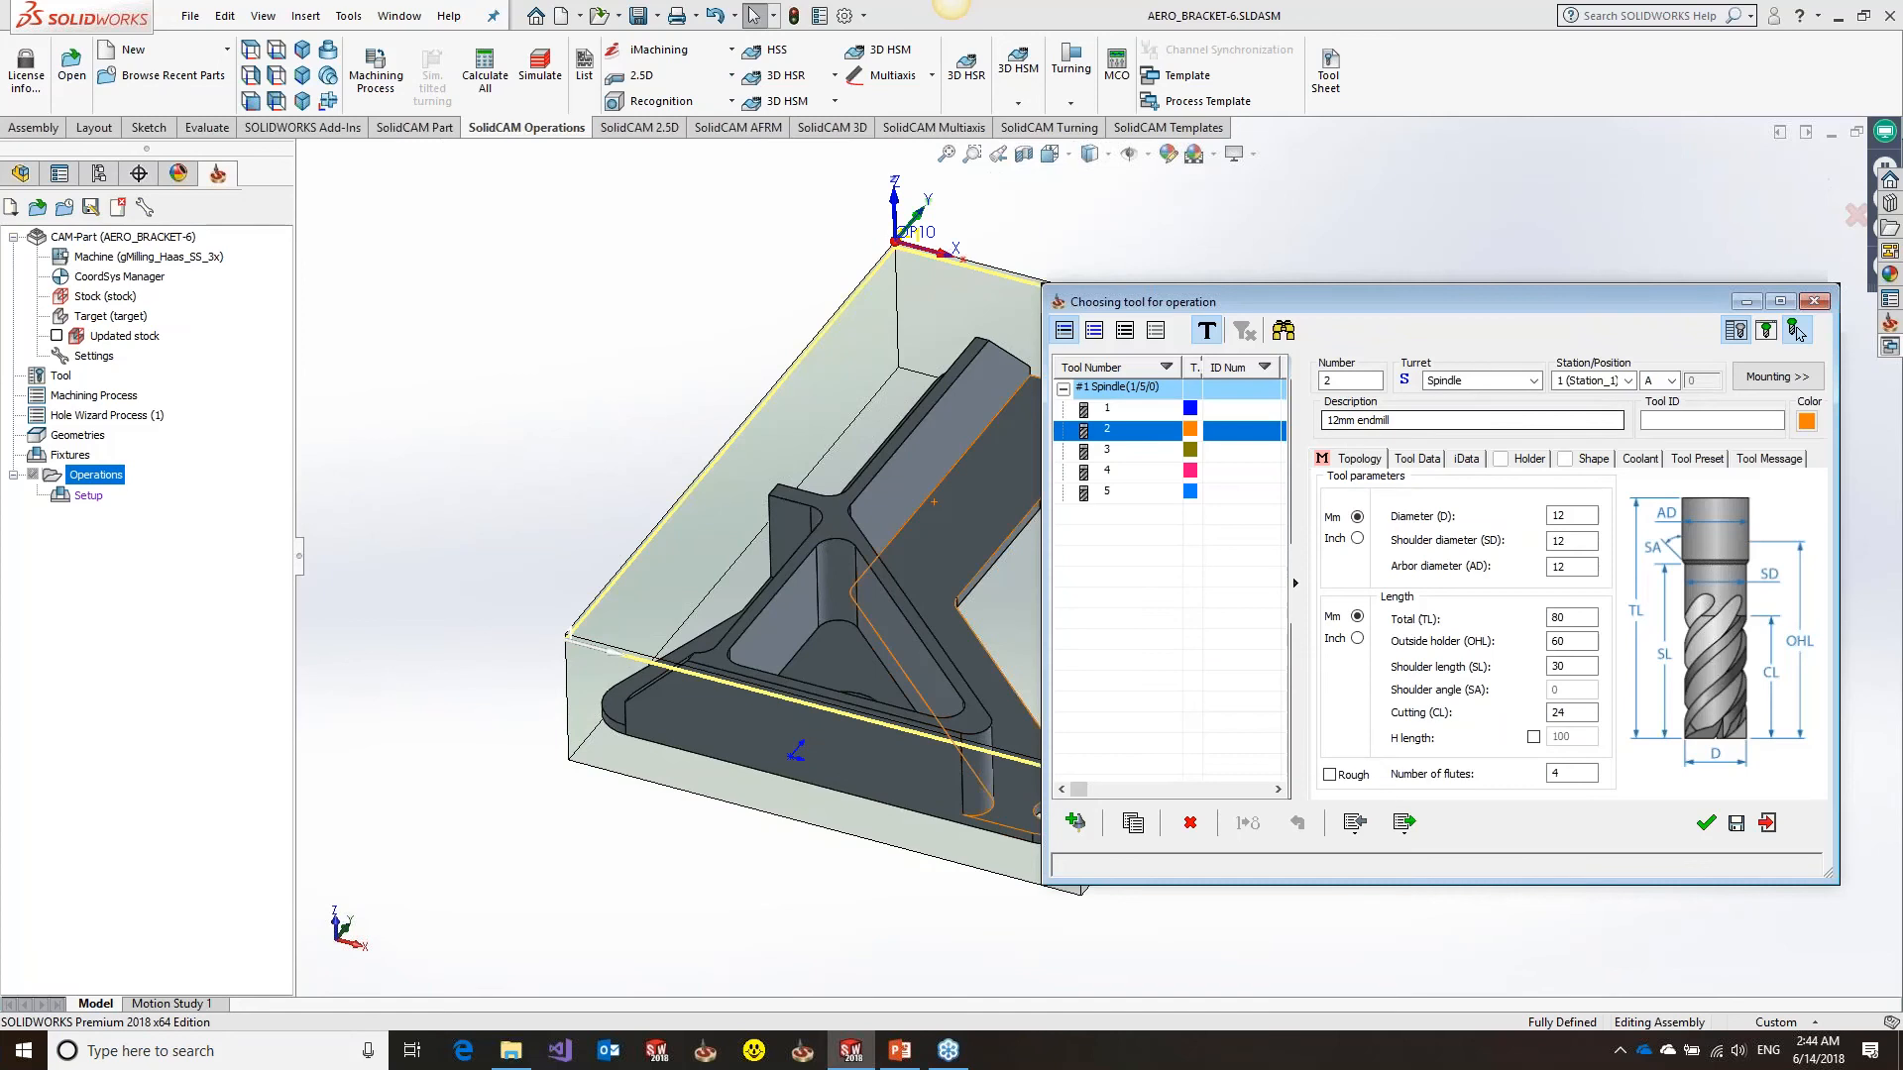
{"action": "left_click", "coordinate": [1707, 823]}
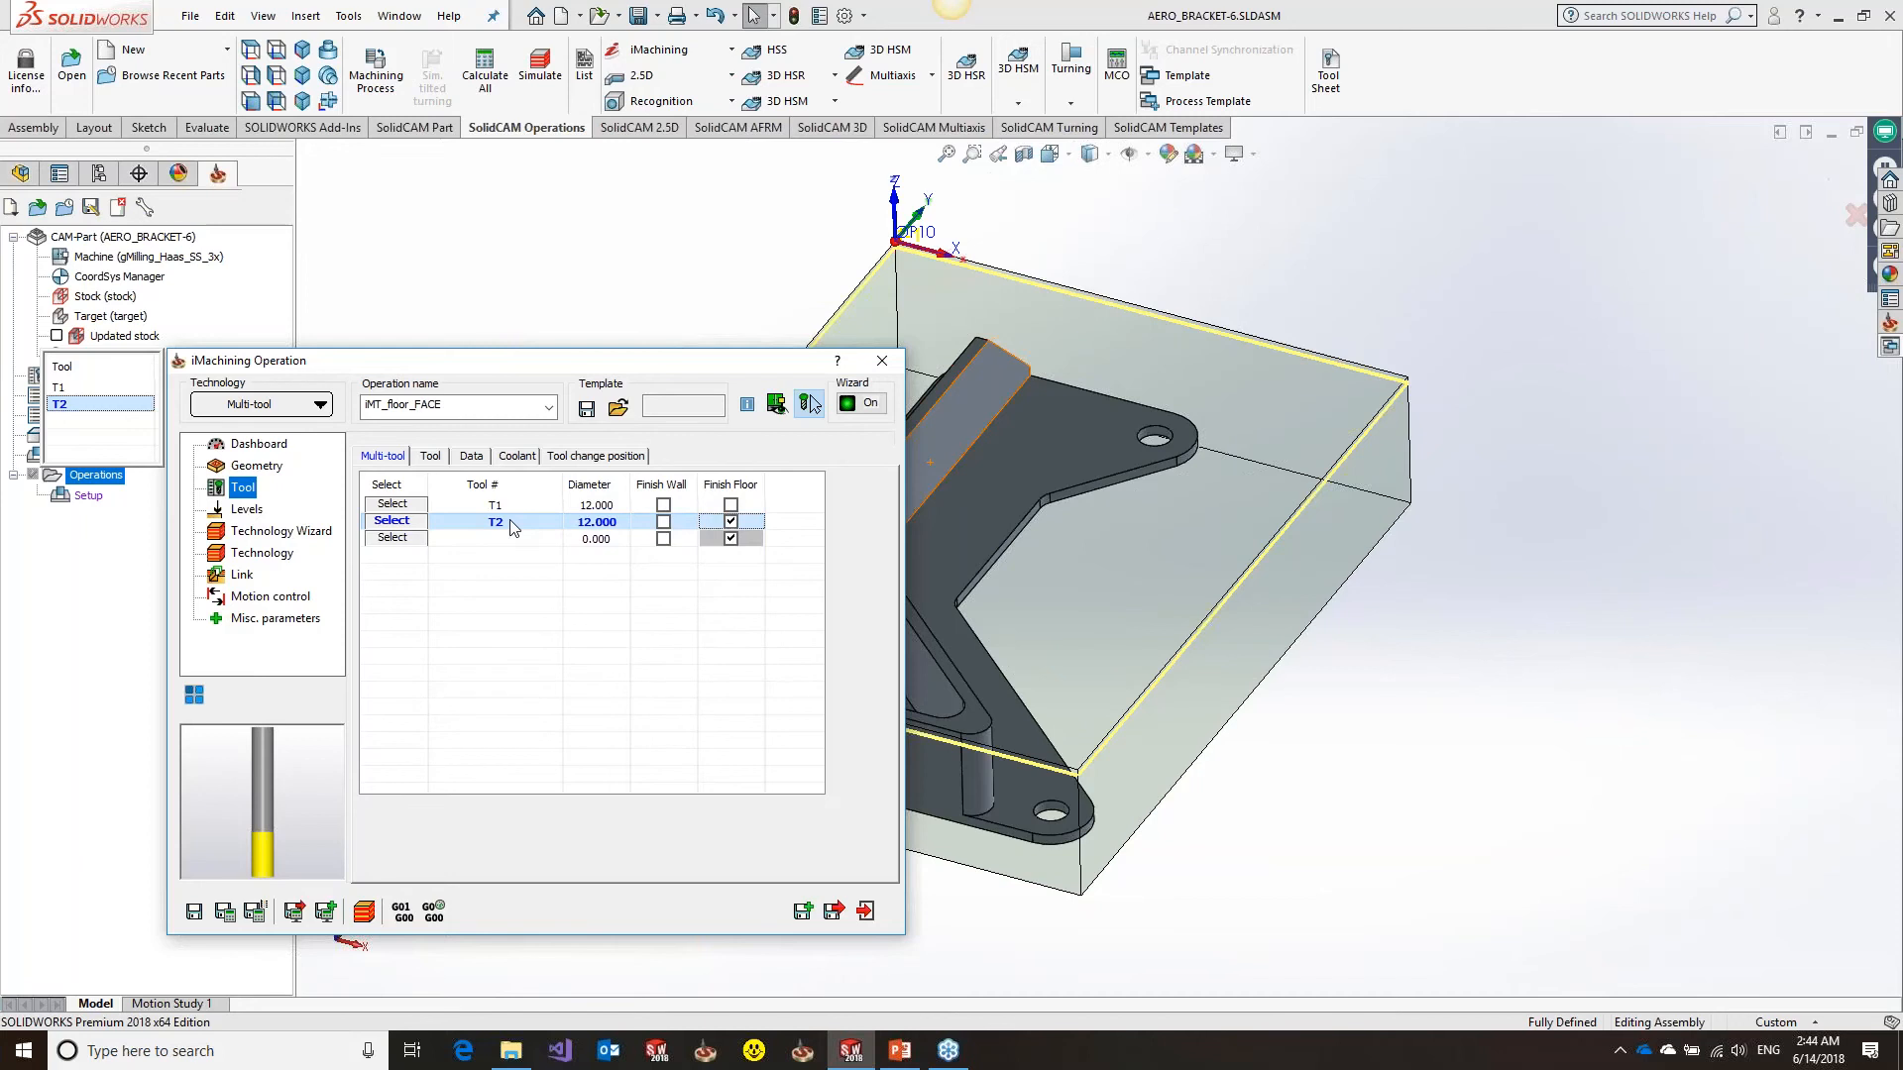
Examine the levels, technology and Technology Wizard cutting conditions of the face operation for tools T1 and T2
{"action": "left_click", "coordinate": [246, 510]}
{"action": "left_click", "coordinate": [260, 553]}
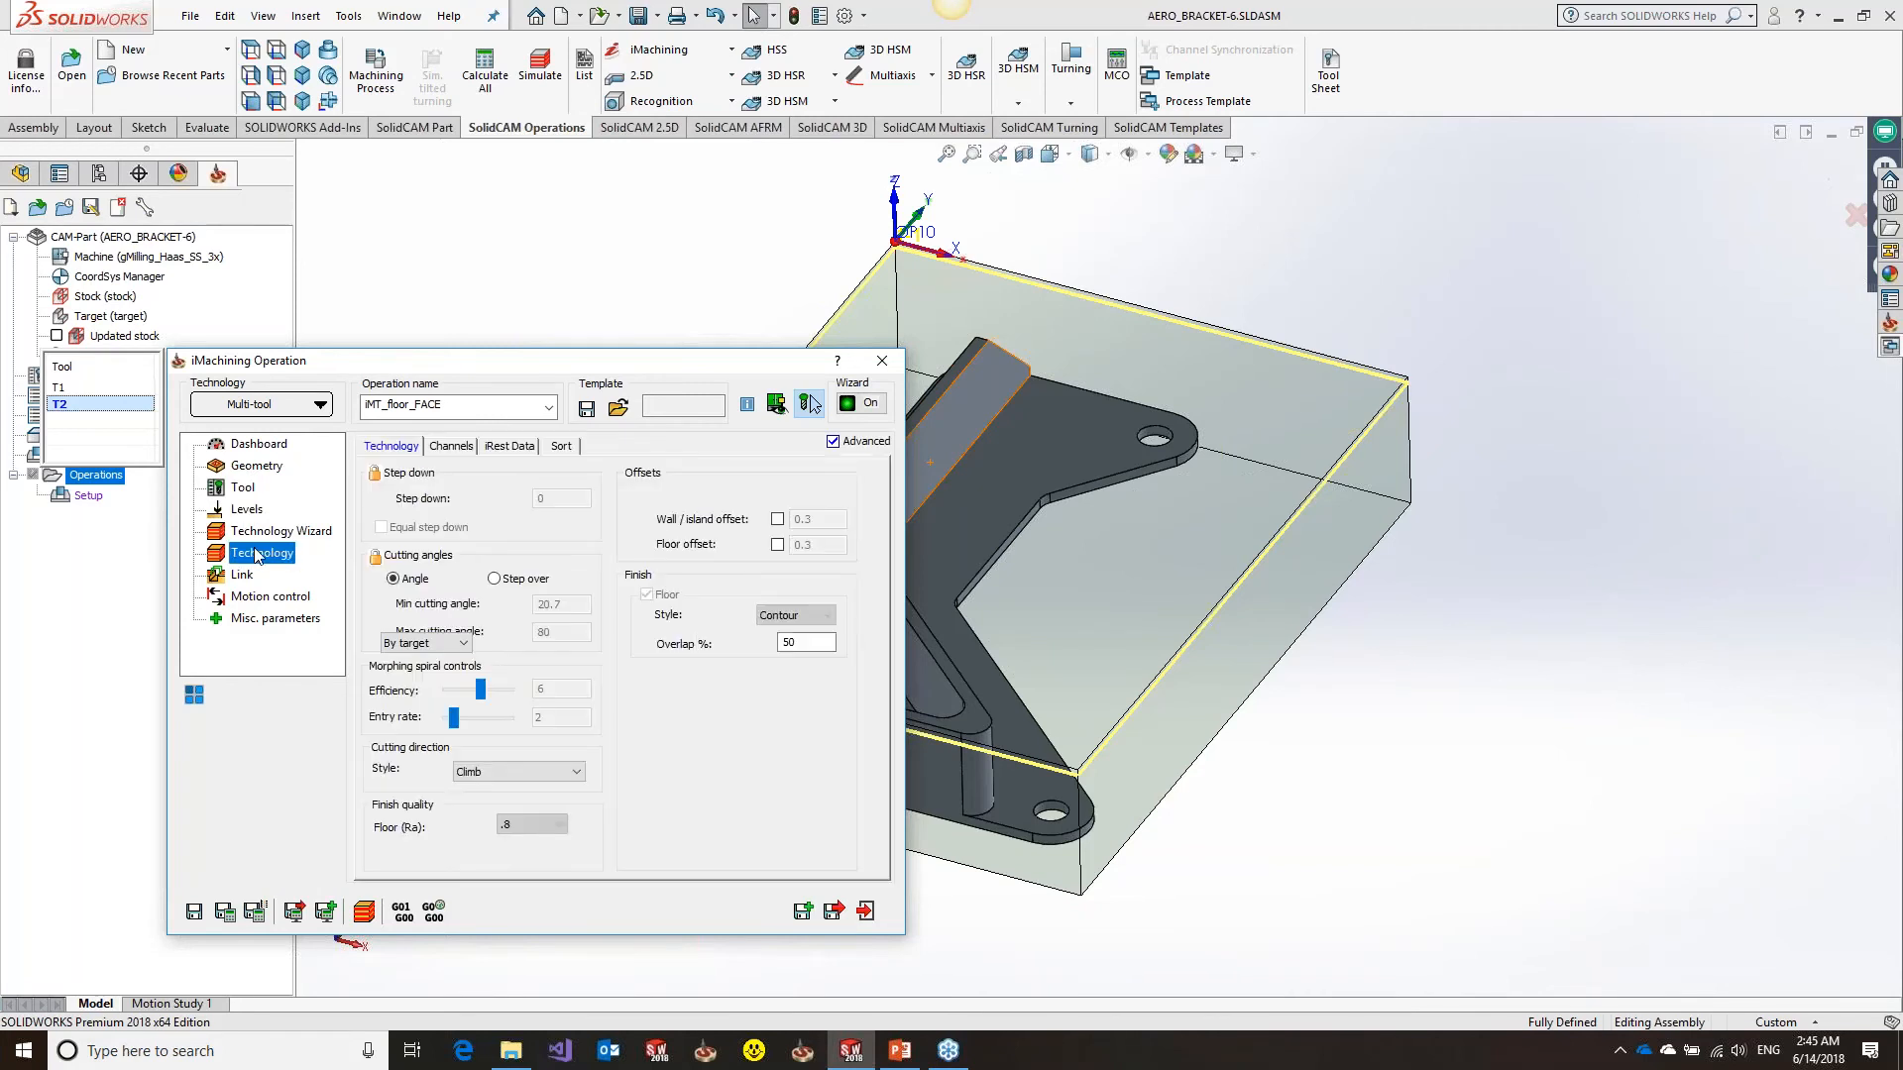
{"action": "left_click", "coordinate": [91, 398]}
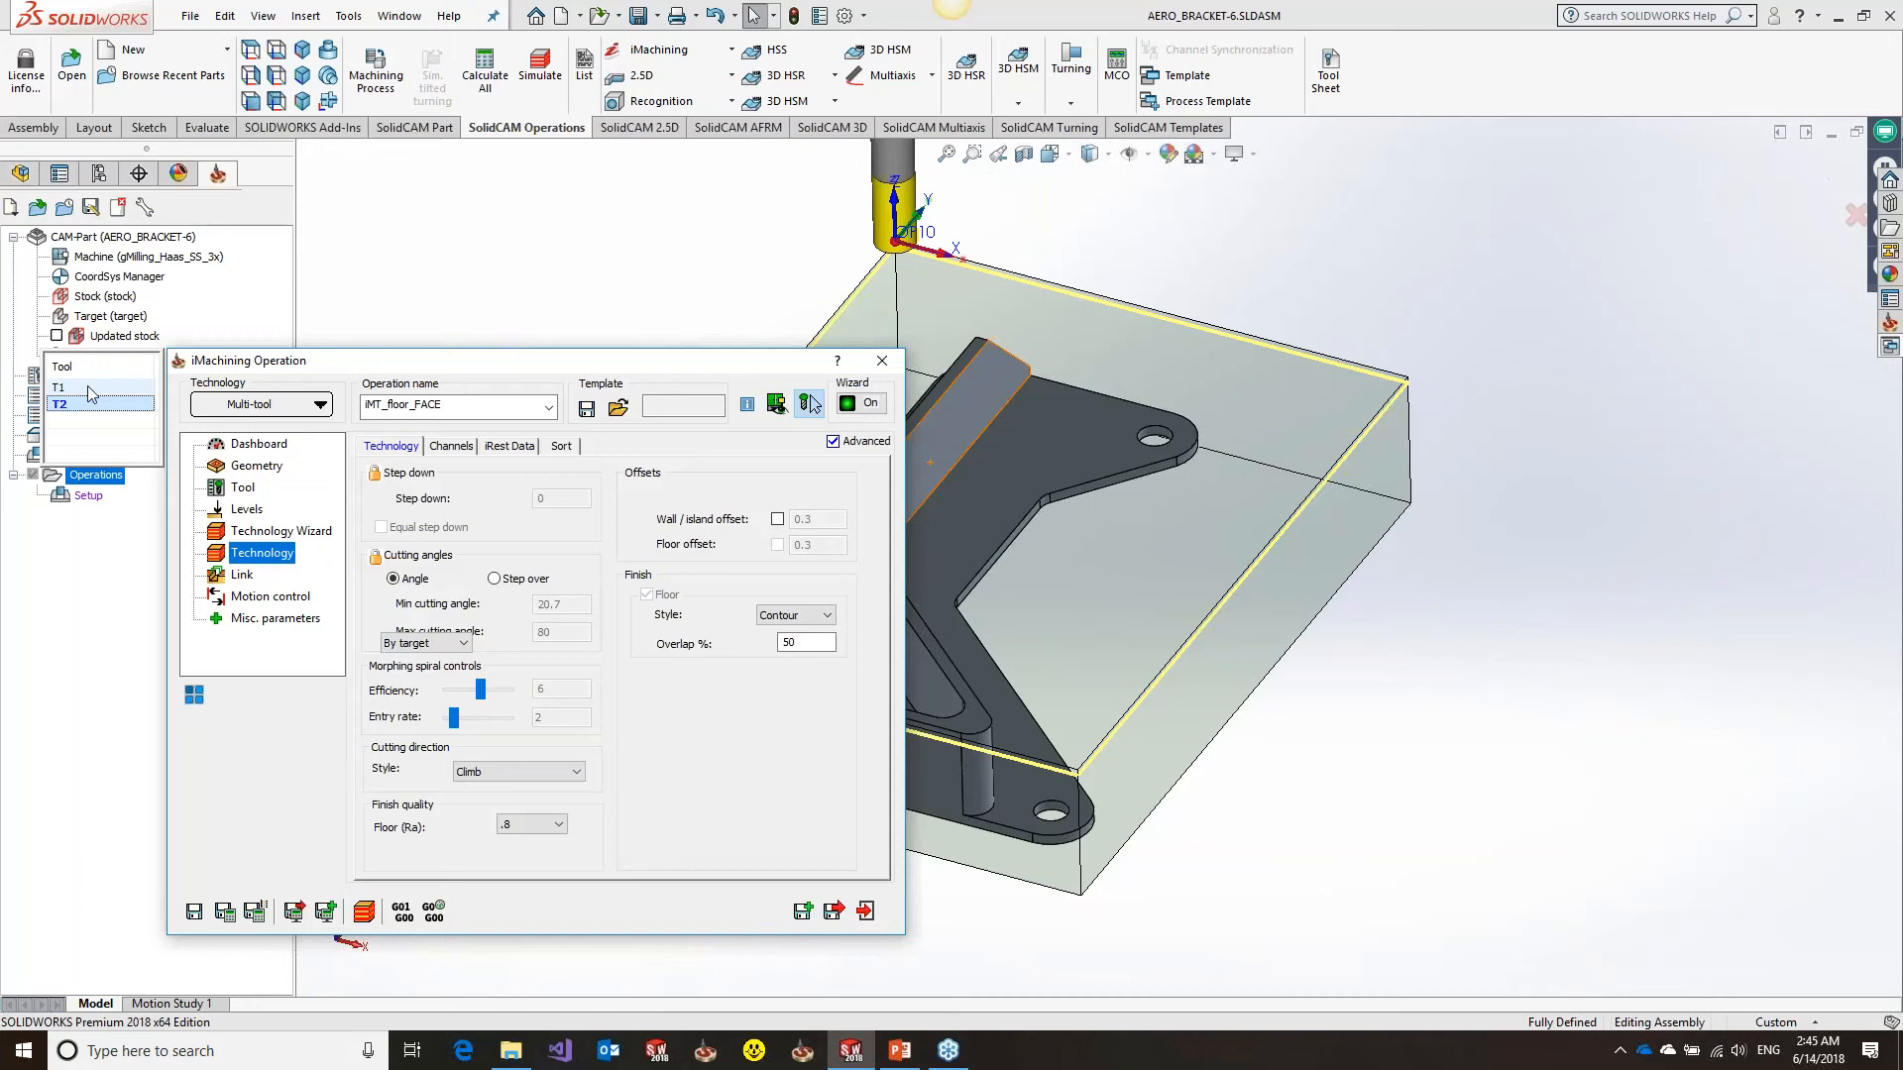
{"action": "left_click", "coordinate": [89, 390]}
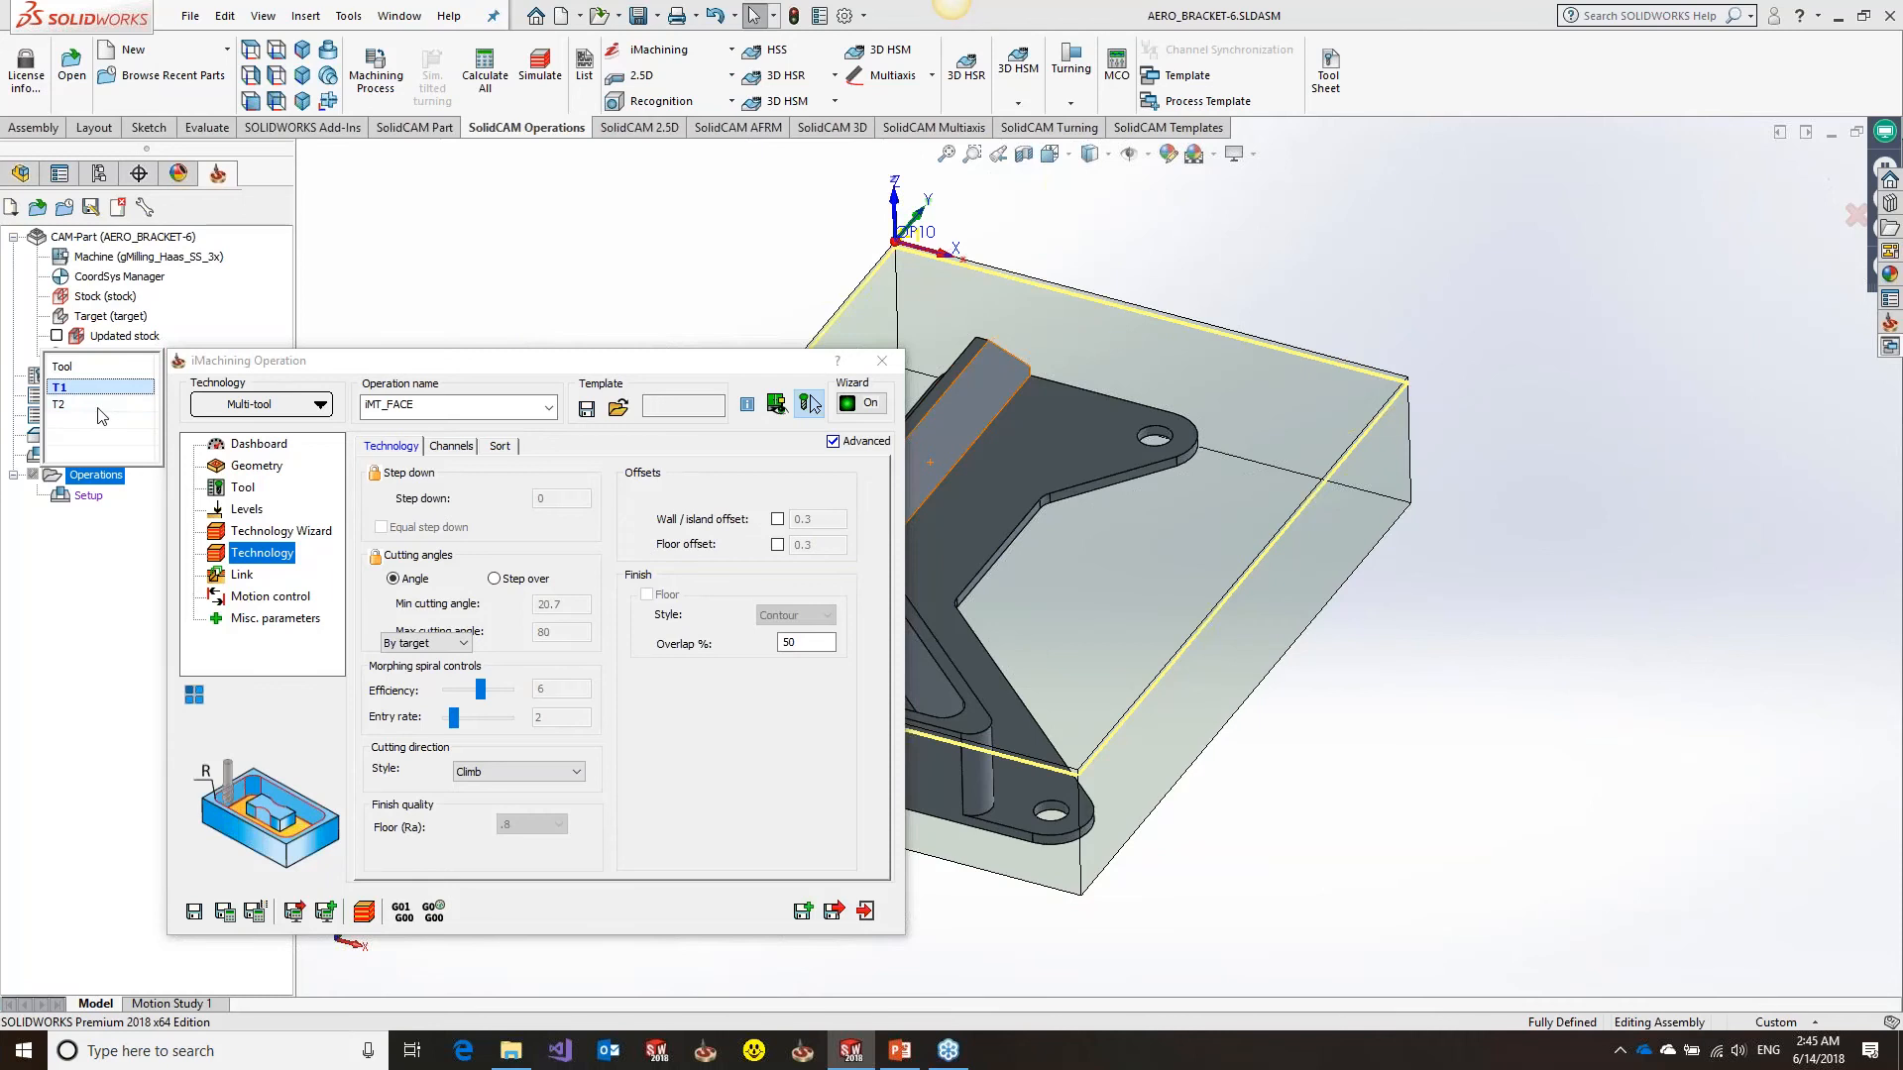
{"action": "left_click", "coordinate": [100, 405]}
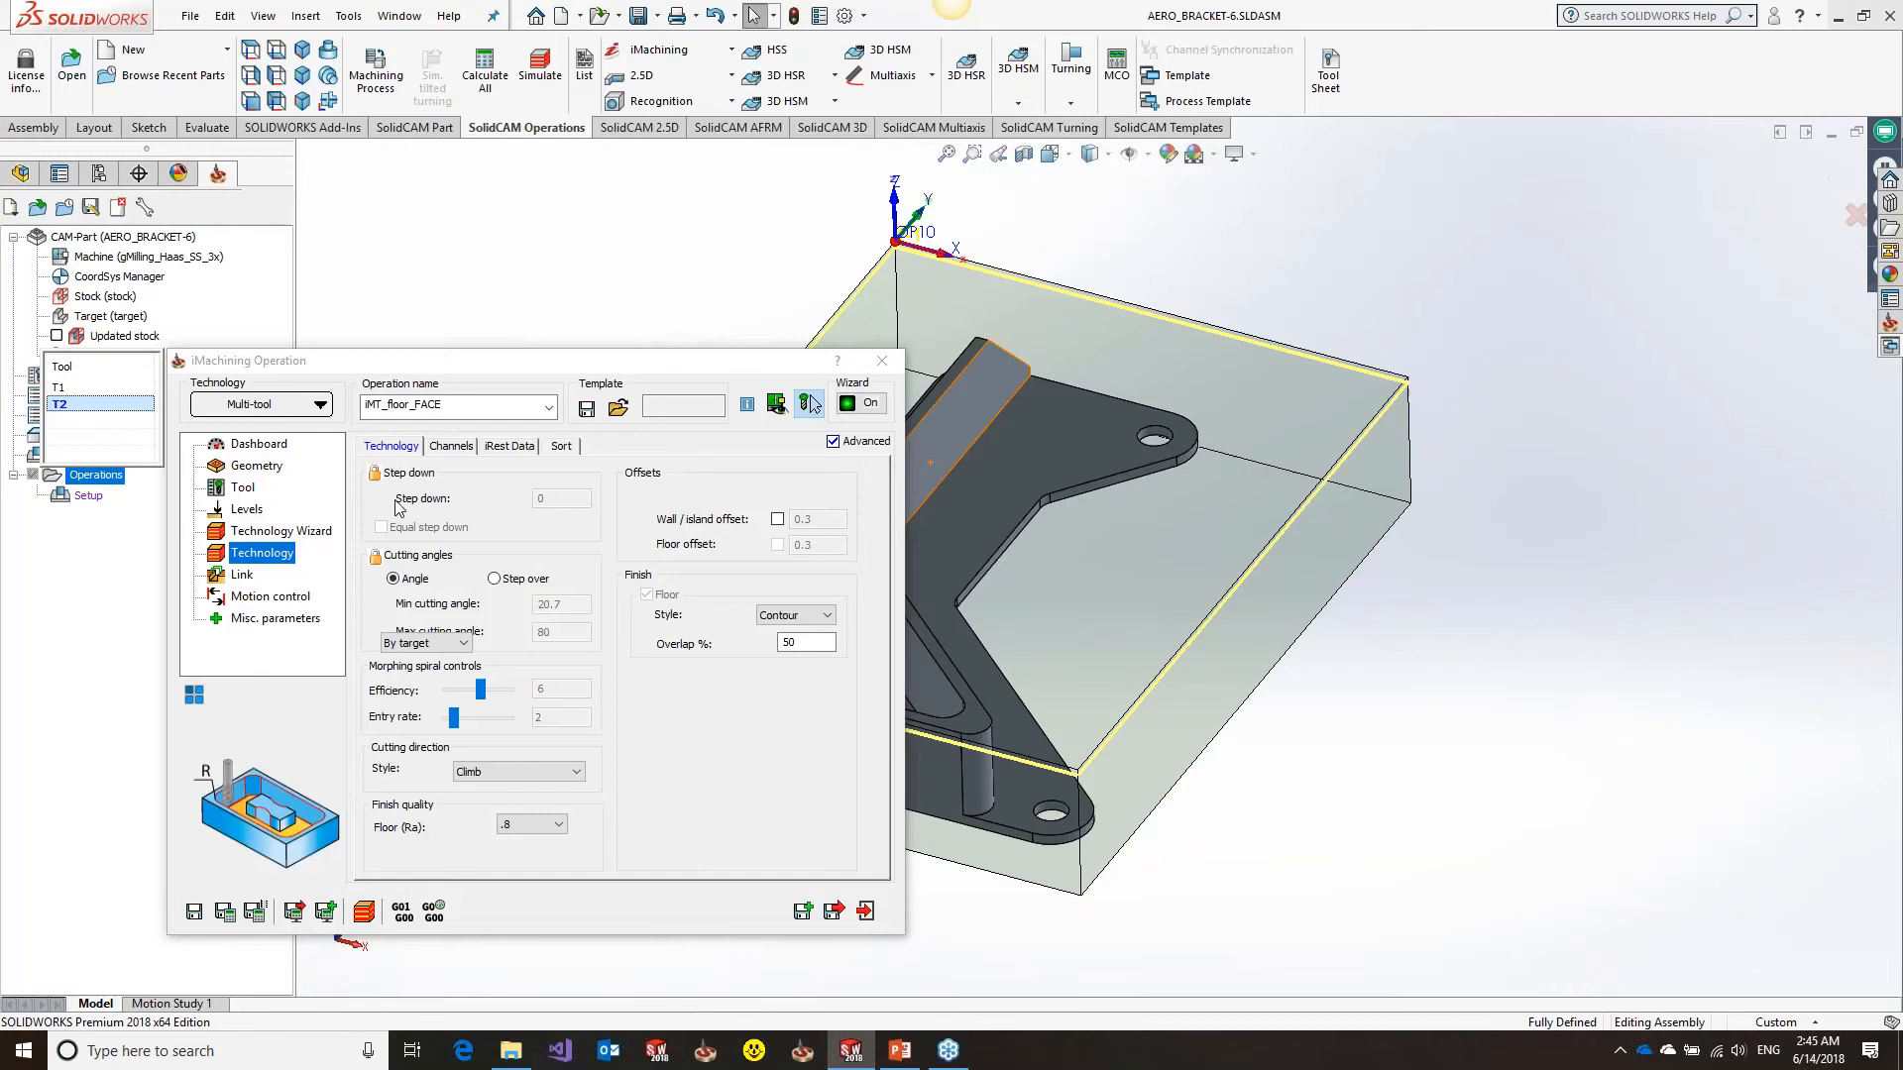
{"action": "left_click", "coordinate": [297, 532]}
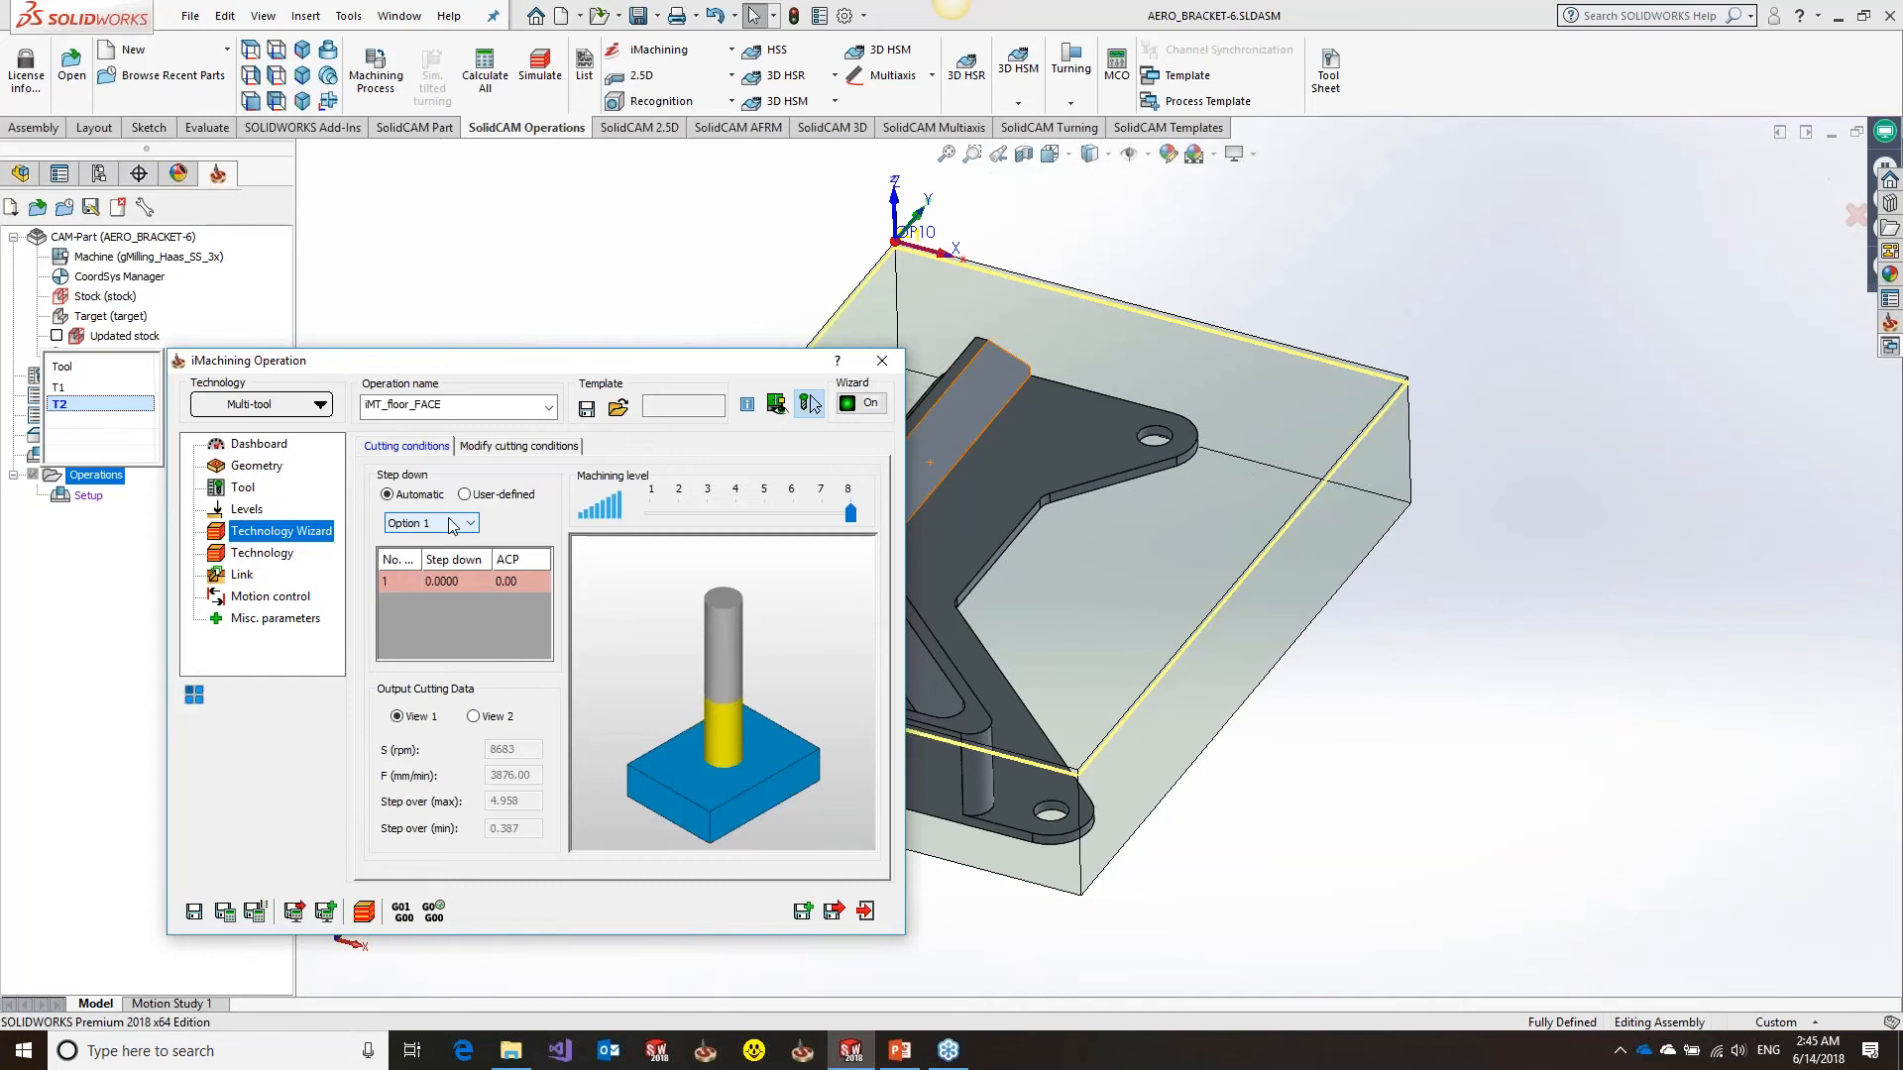
{"action": "left_click", "coordinate": [88, 388]}
{"action": "mouse_move", "coordinate": [123, 406]}
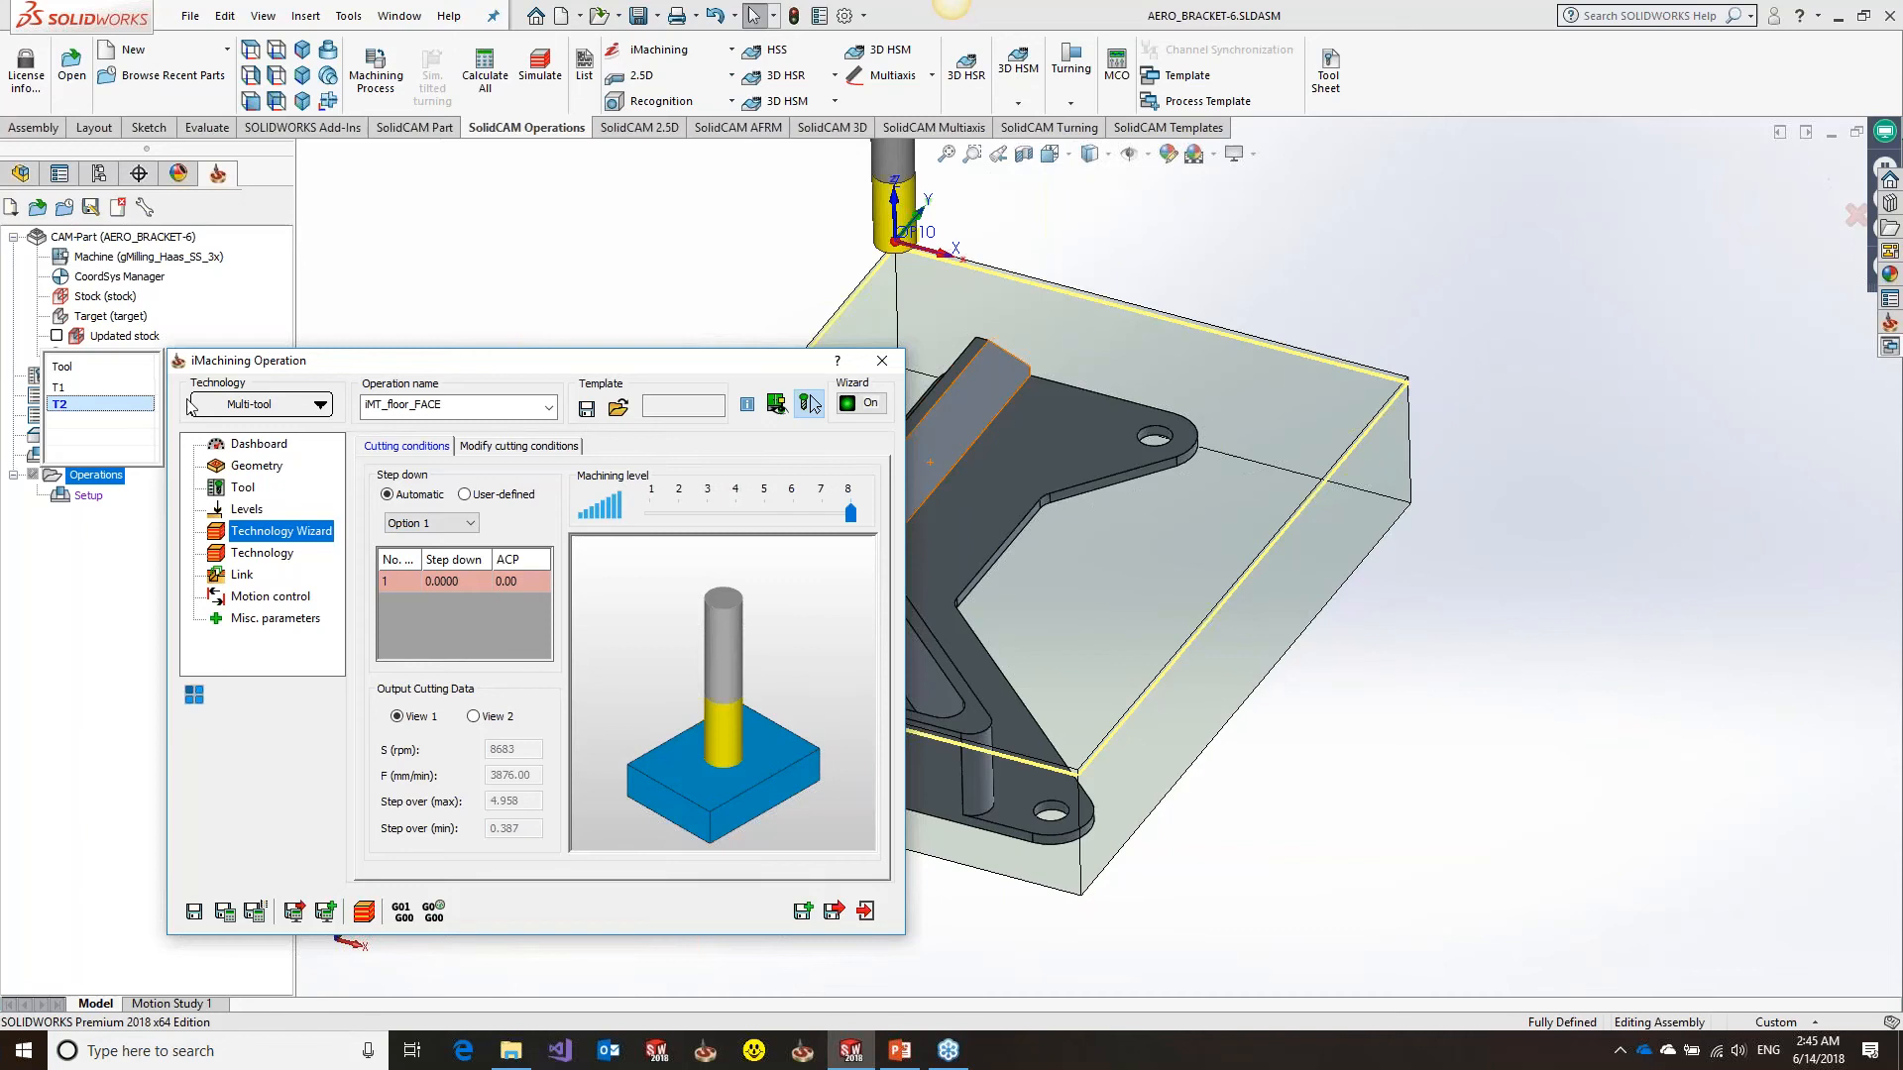
Save and calculate the face operation, and show the T1 roughing and T2 floor-finishing toolpaths one at a time
{"action": "left_click", "coordinate": [227, 912]}
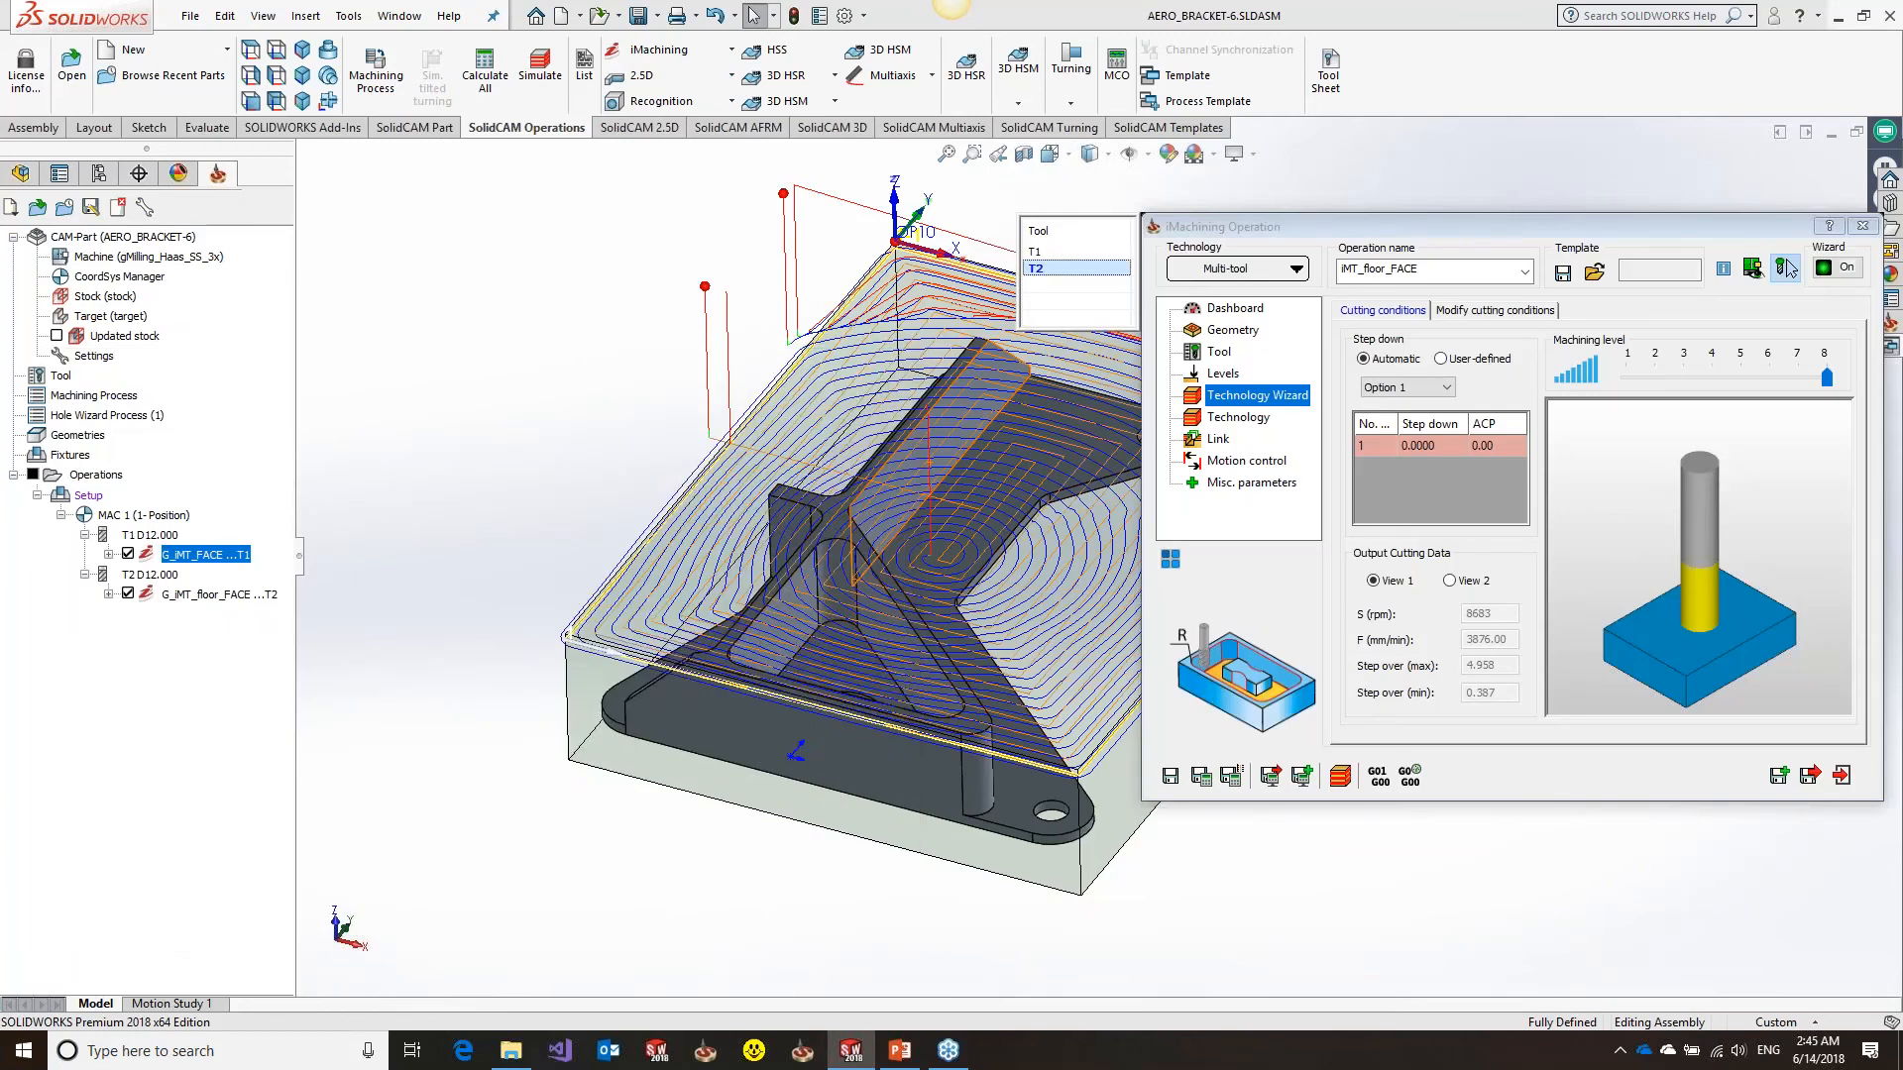
{"action": "middle_click_drag", "start_coordinate": [701, 575], "coordinate": [496, 550]}
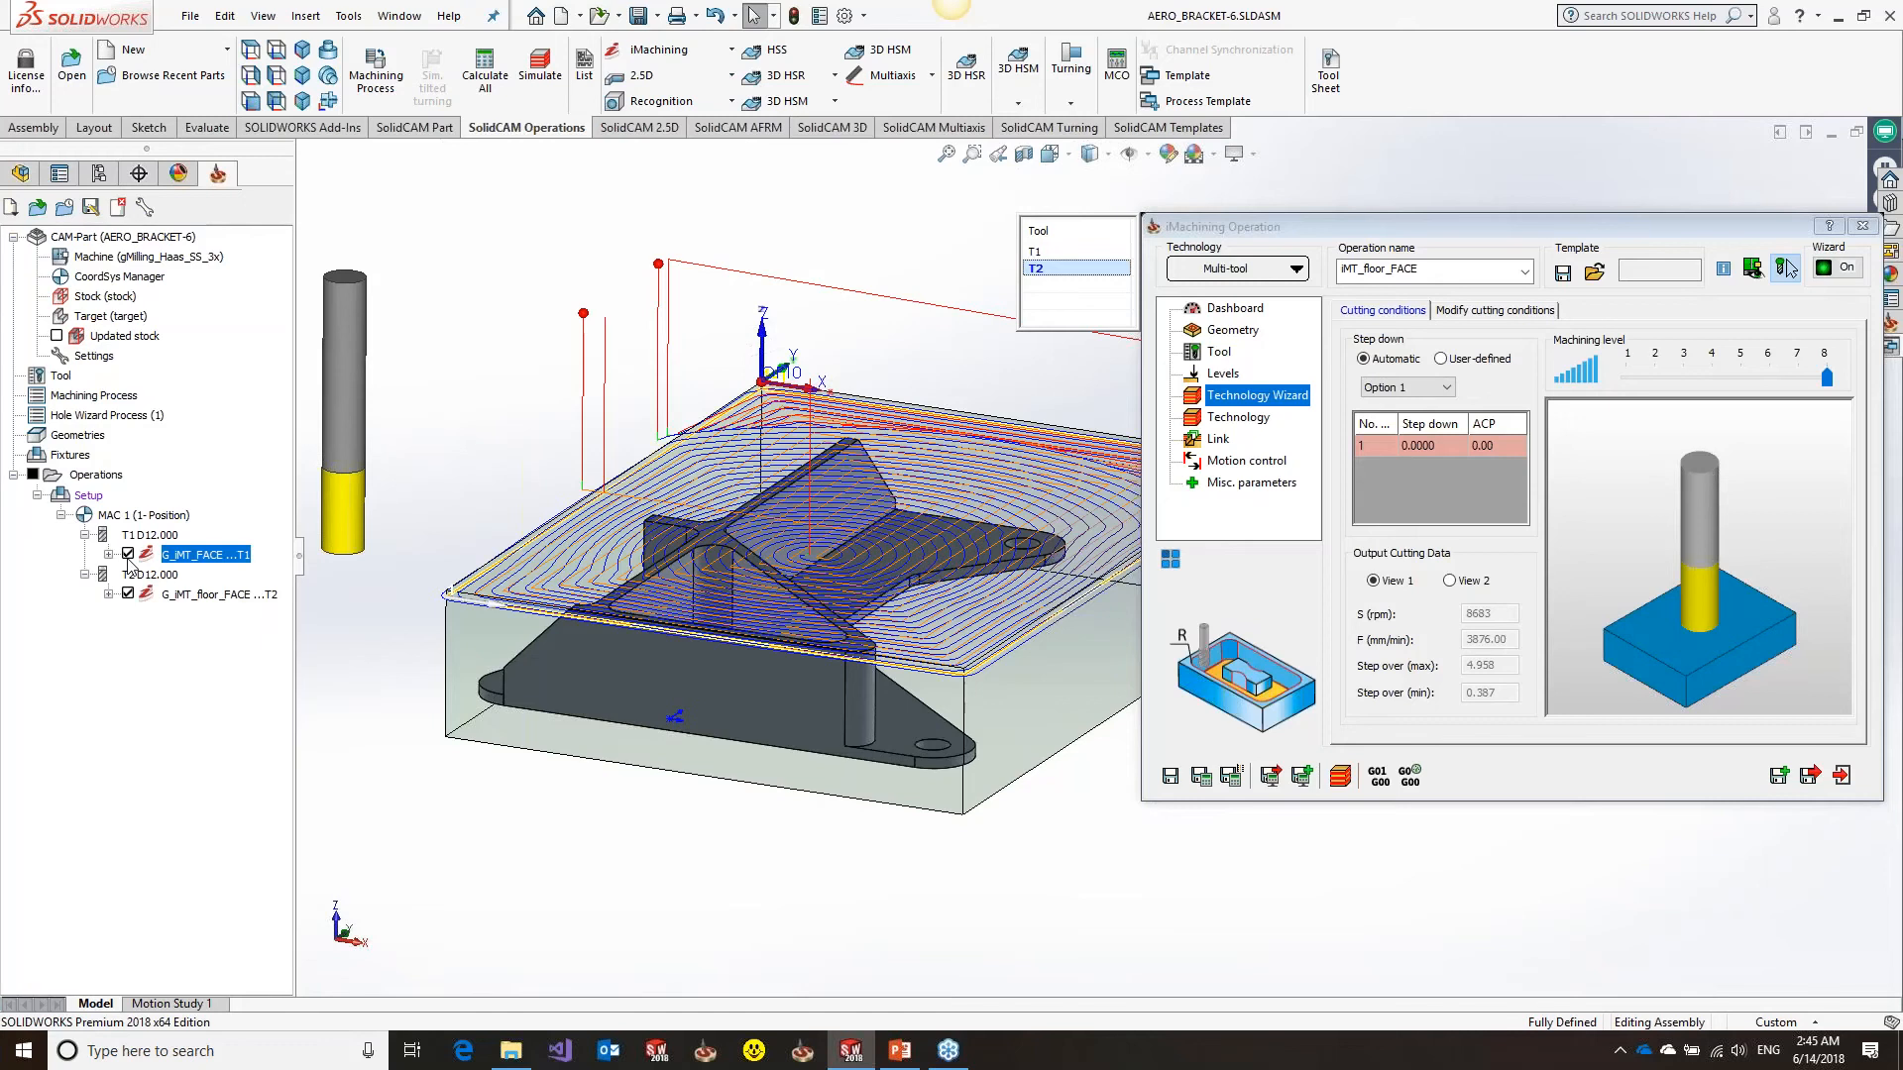
{"action": "left_click", "coordinate": [127, 595]}
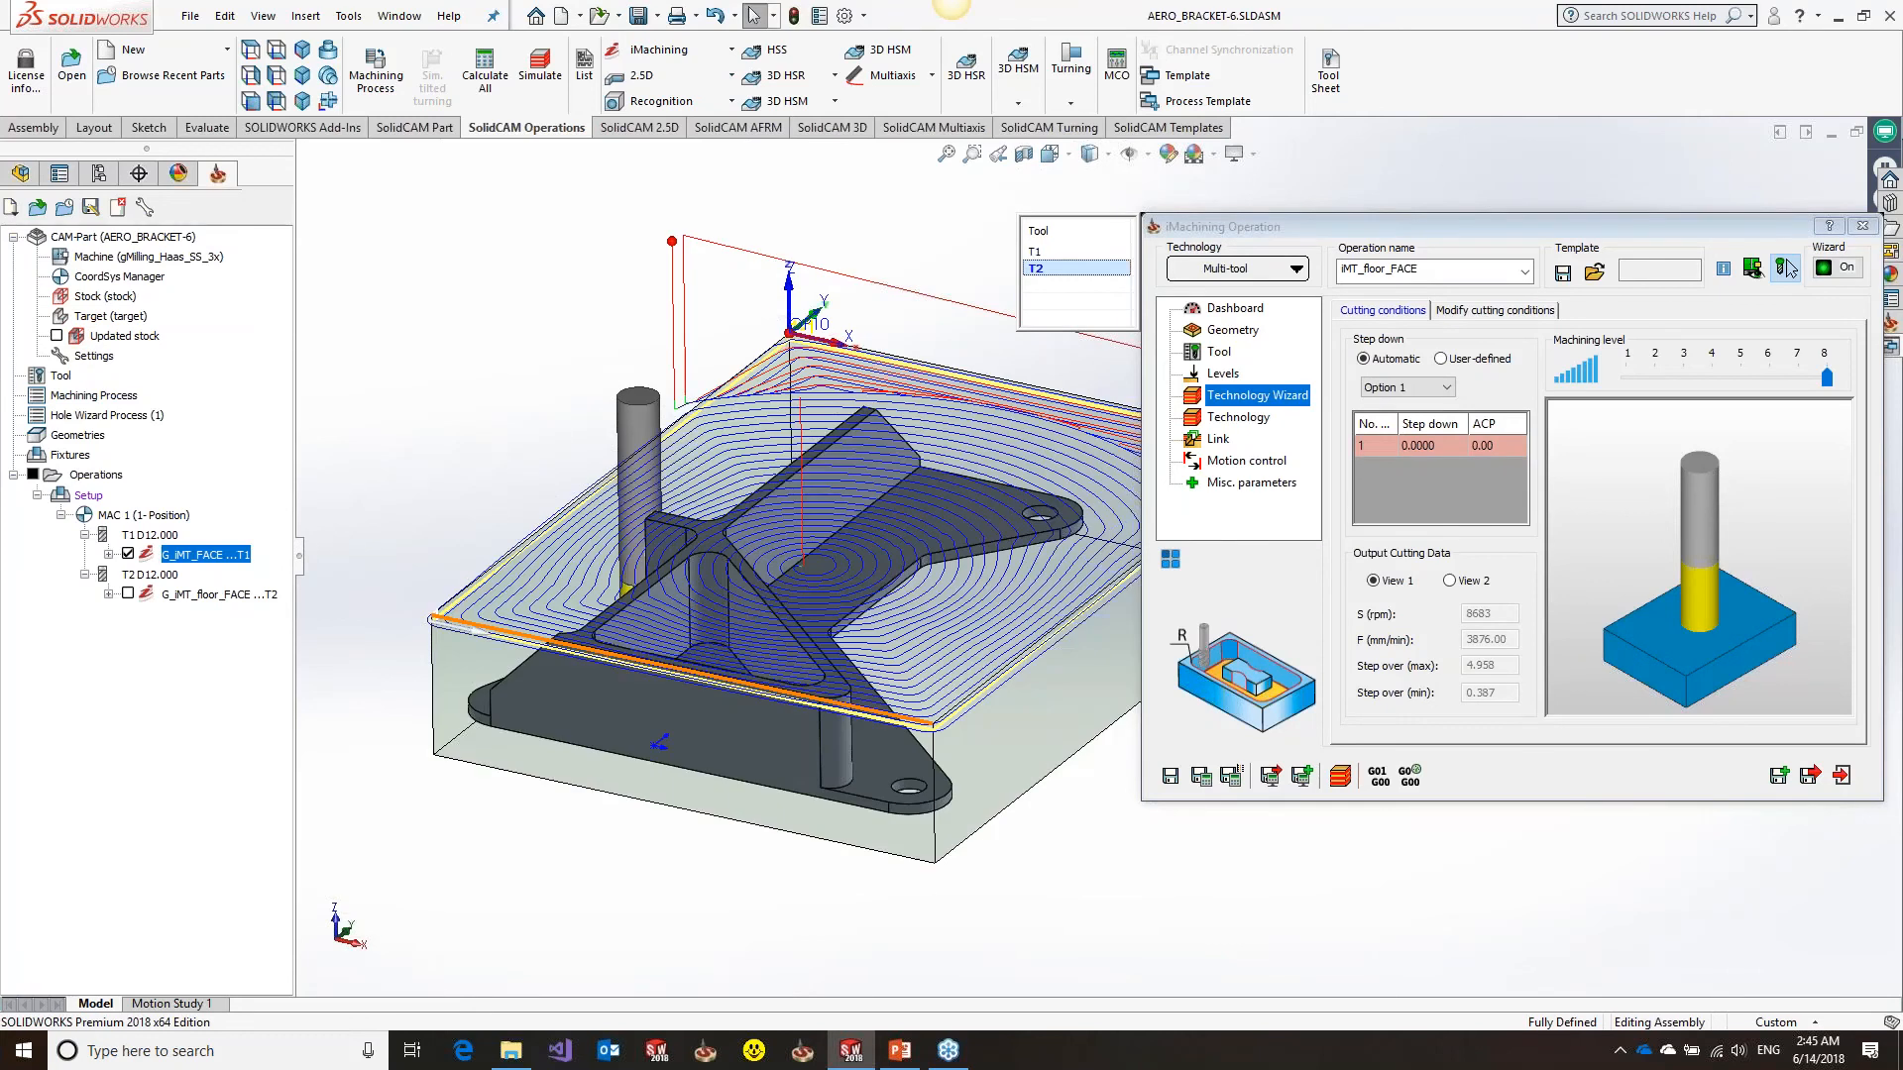
{"action": "left_click", "coordinate": [127, 595]}
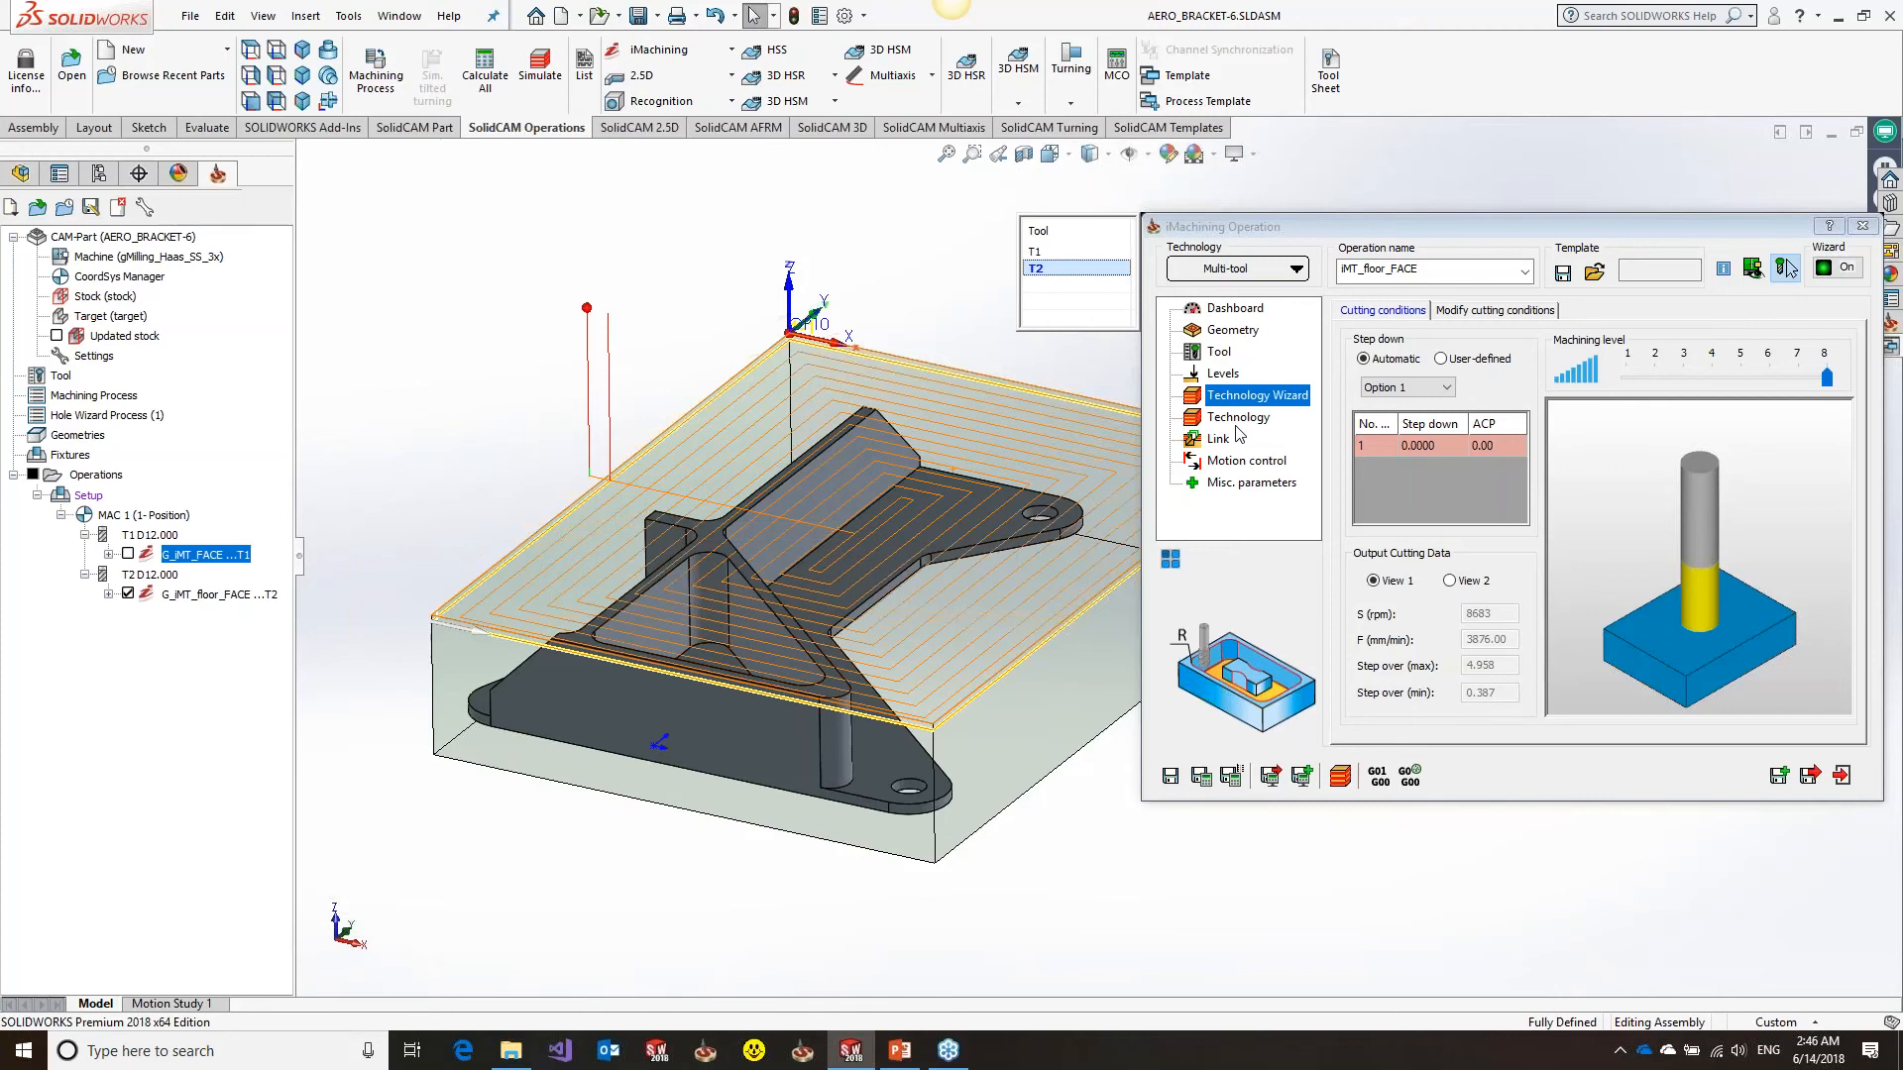
Close the face operation and hide its T2 floor-finishing toolpath
{"action": "left_click", "coordinate": [1639, 230]}
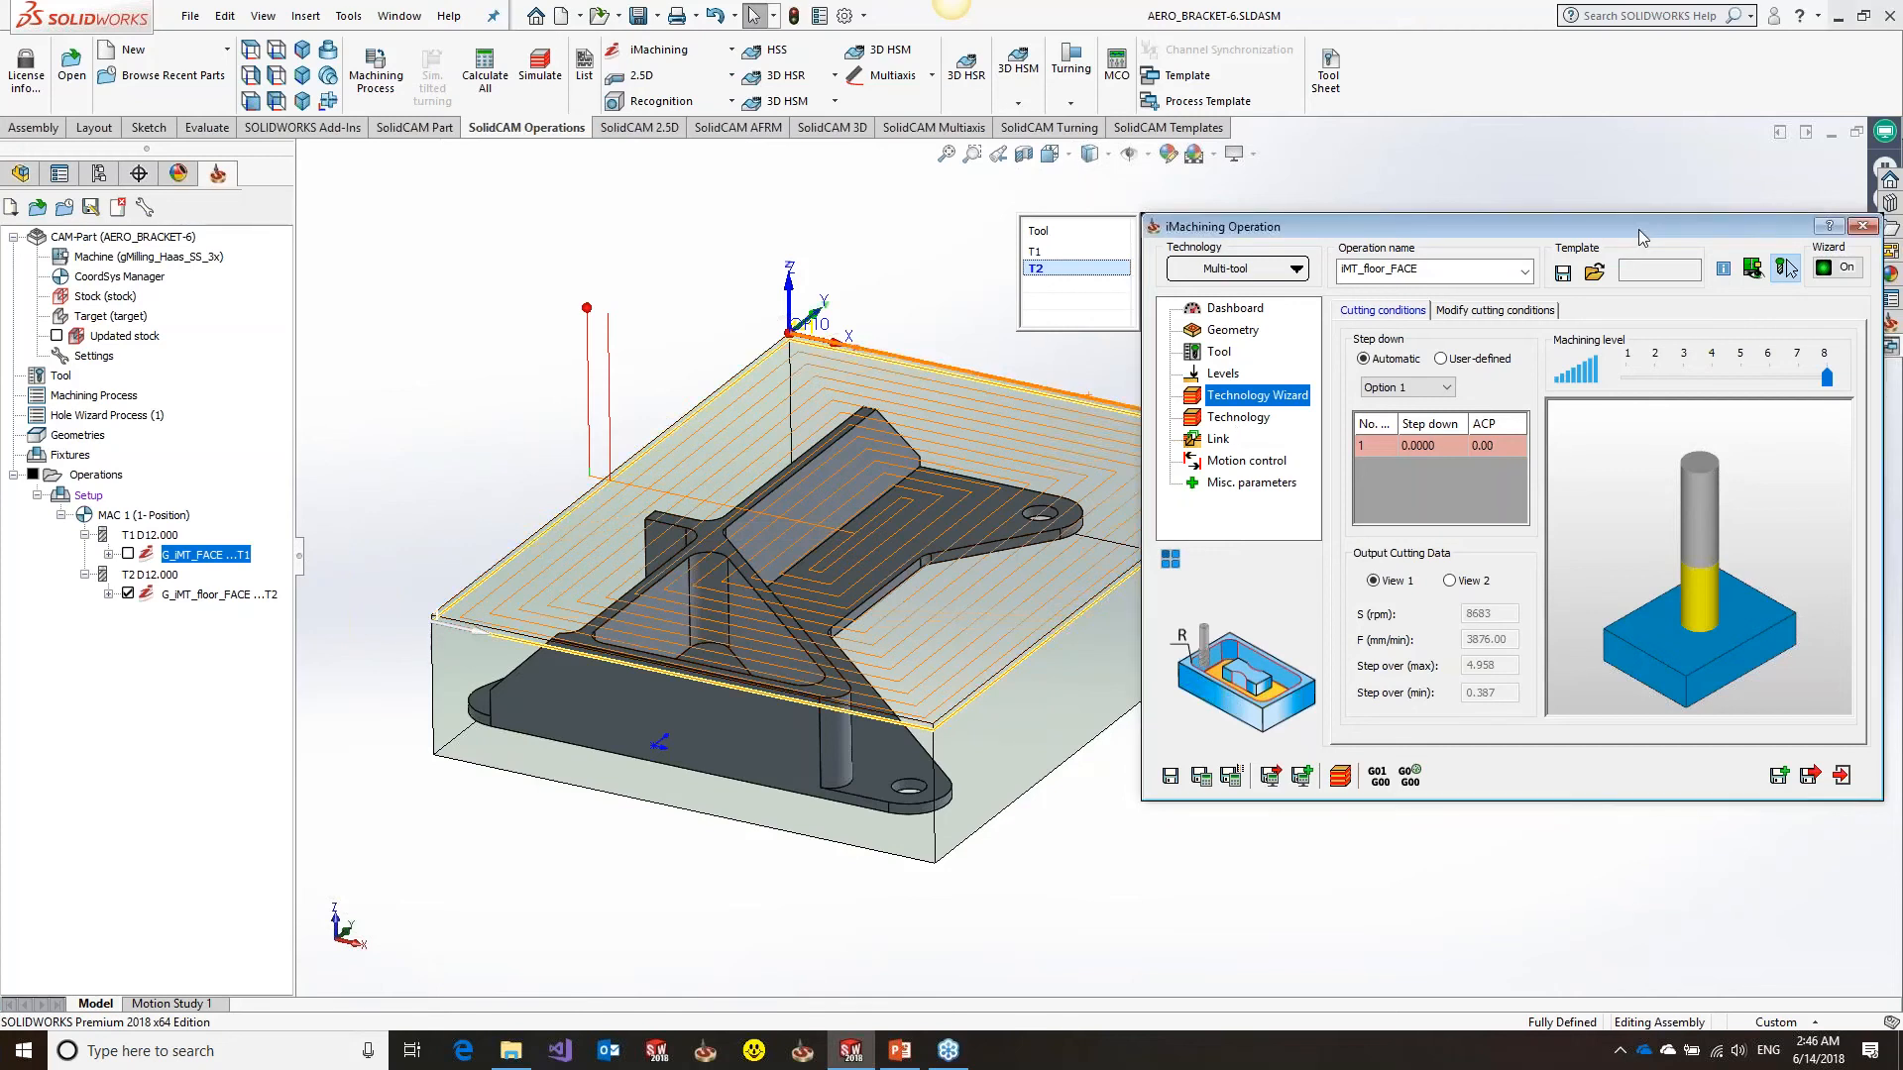
{"action": "left_click_drag", "start_coordinate": [1640, 230], "coordinate": [1523, 229]}
{"action": "key", "text": "Escape"}
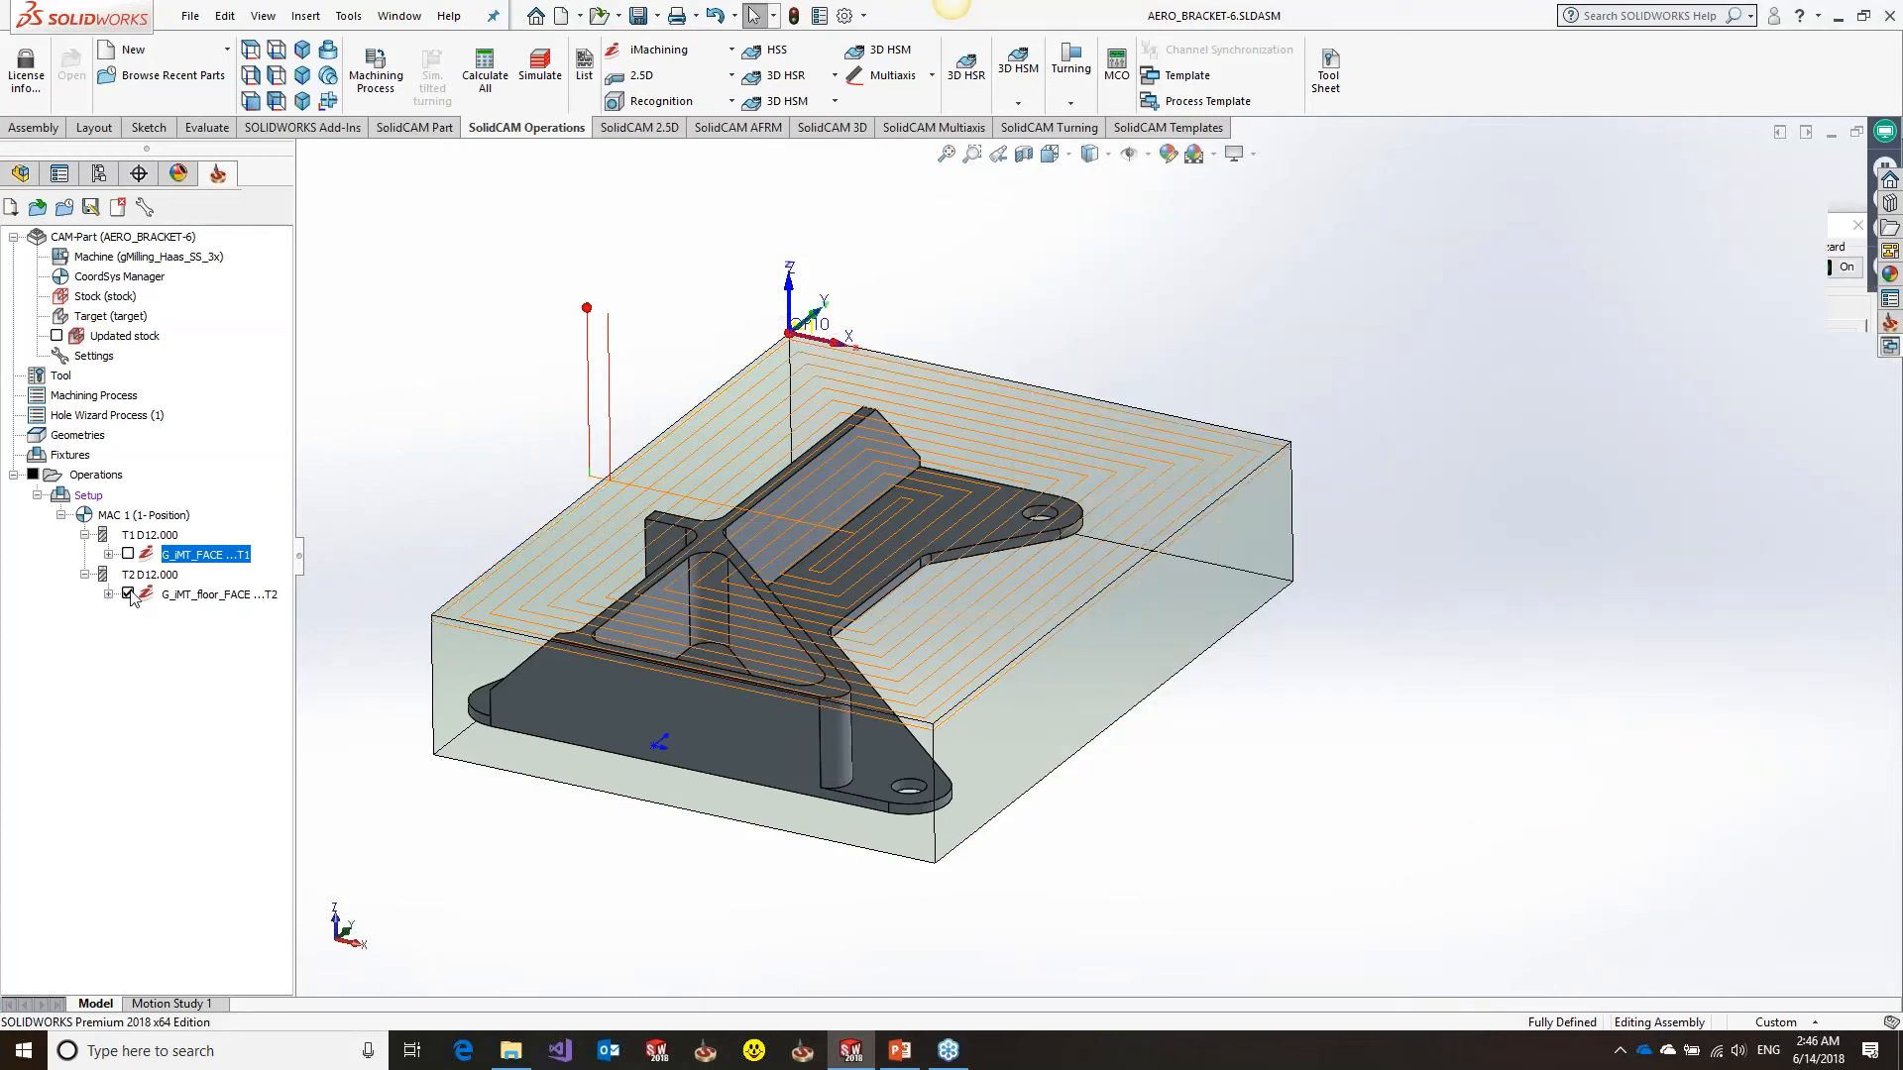
{"action": "left_click", "coordinate": [128, 594]}
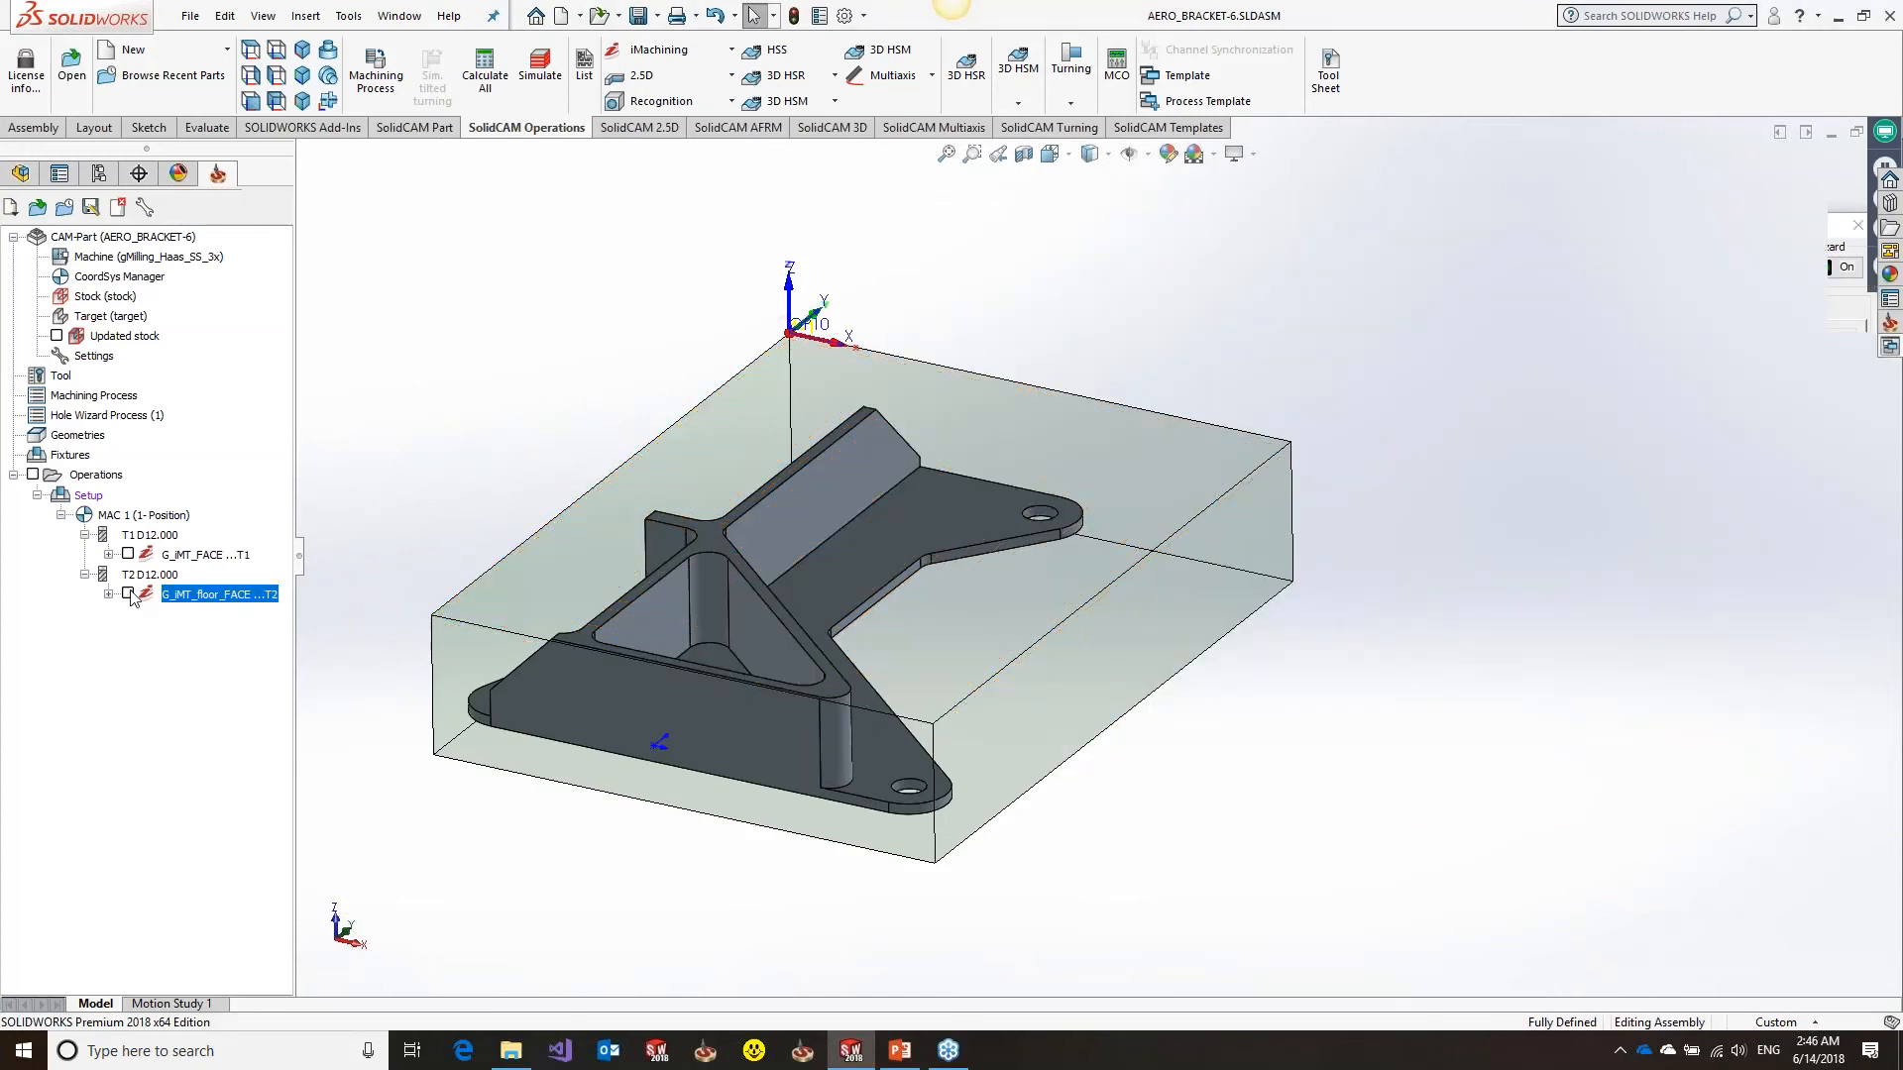
Add another iMachining operation below the face operations and set its technology to Multi-tool
{"action": "right_click", "coordinate": [189, 594]}
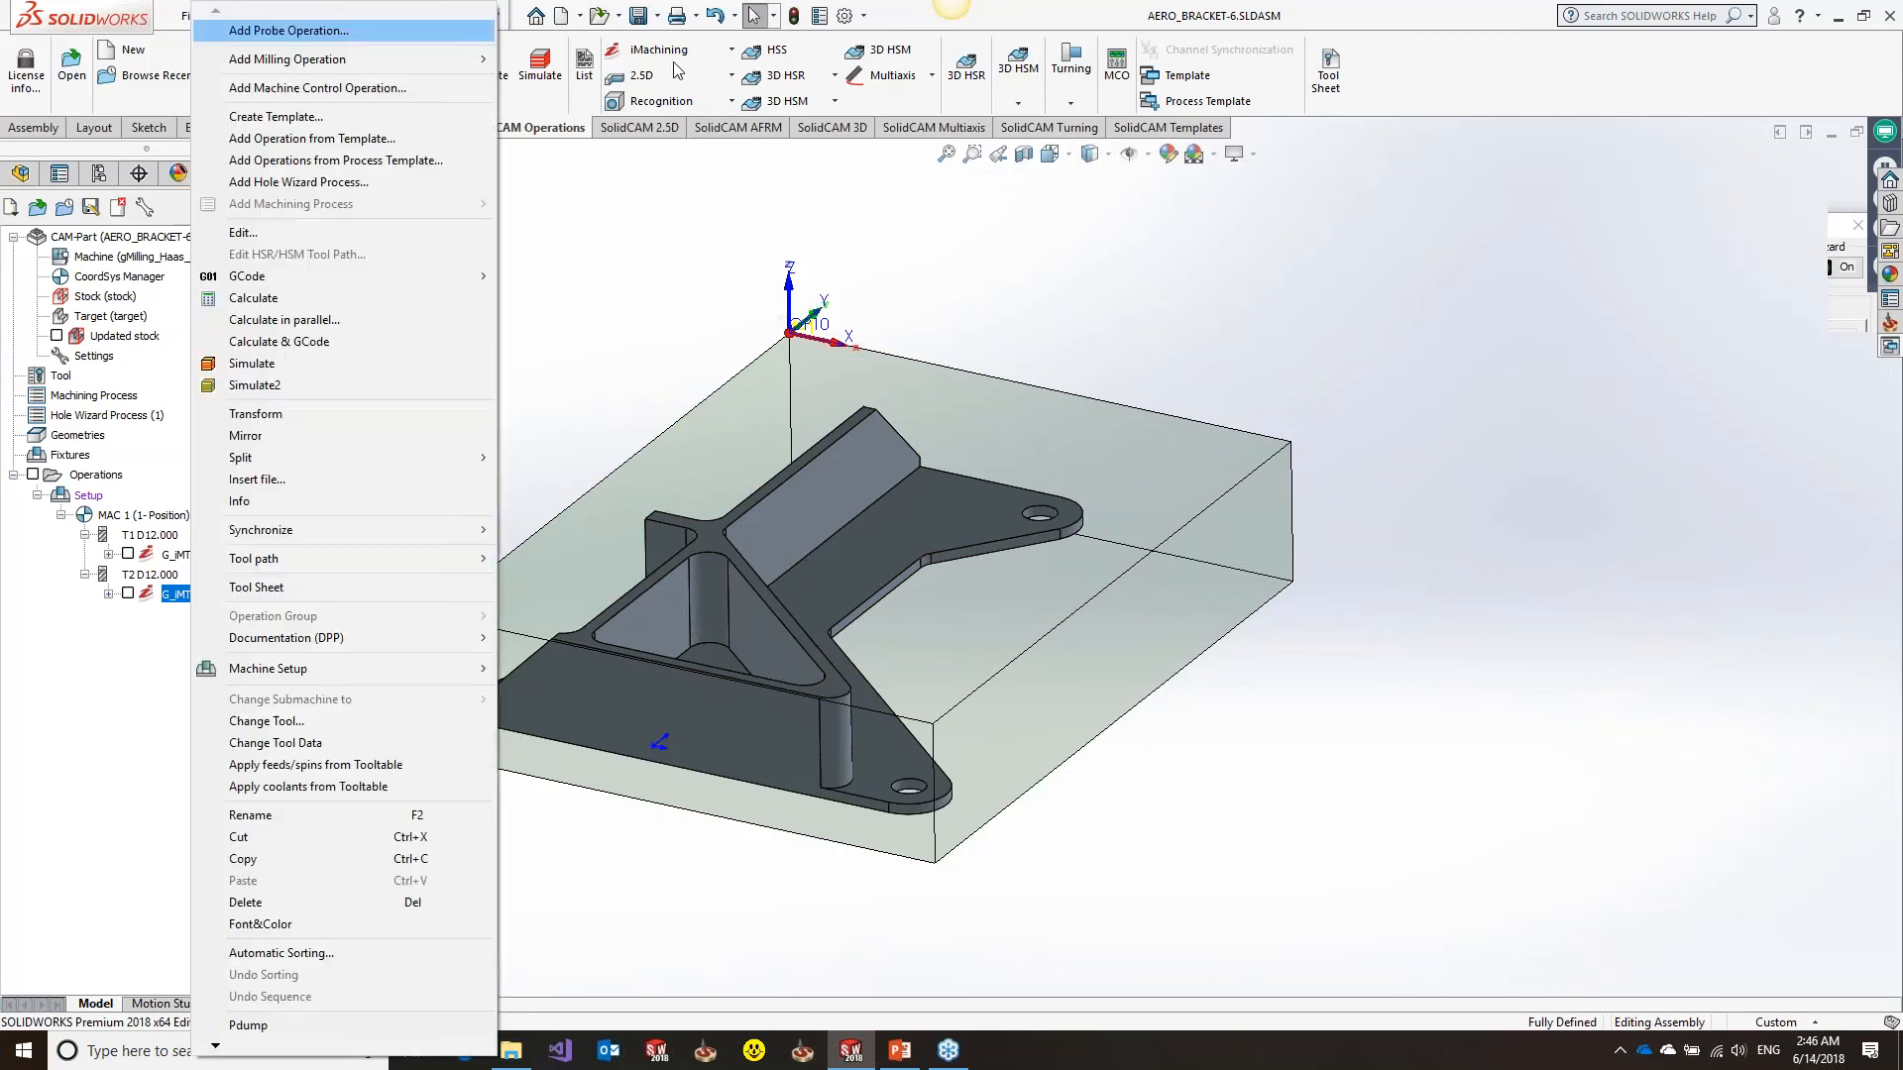
{"action": "left_click", "coordinate": [705, 548]}
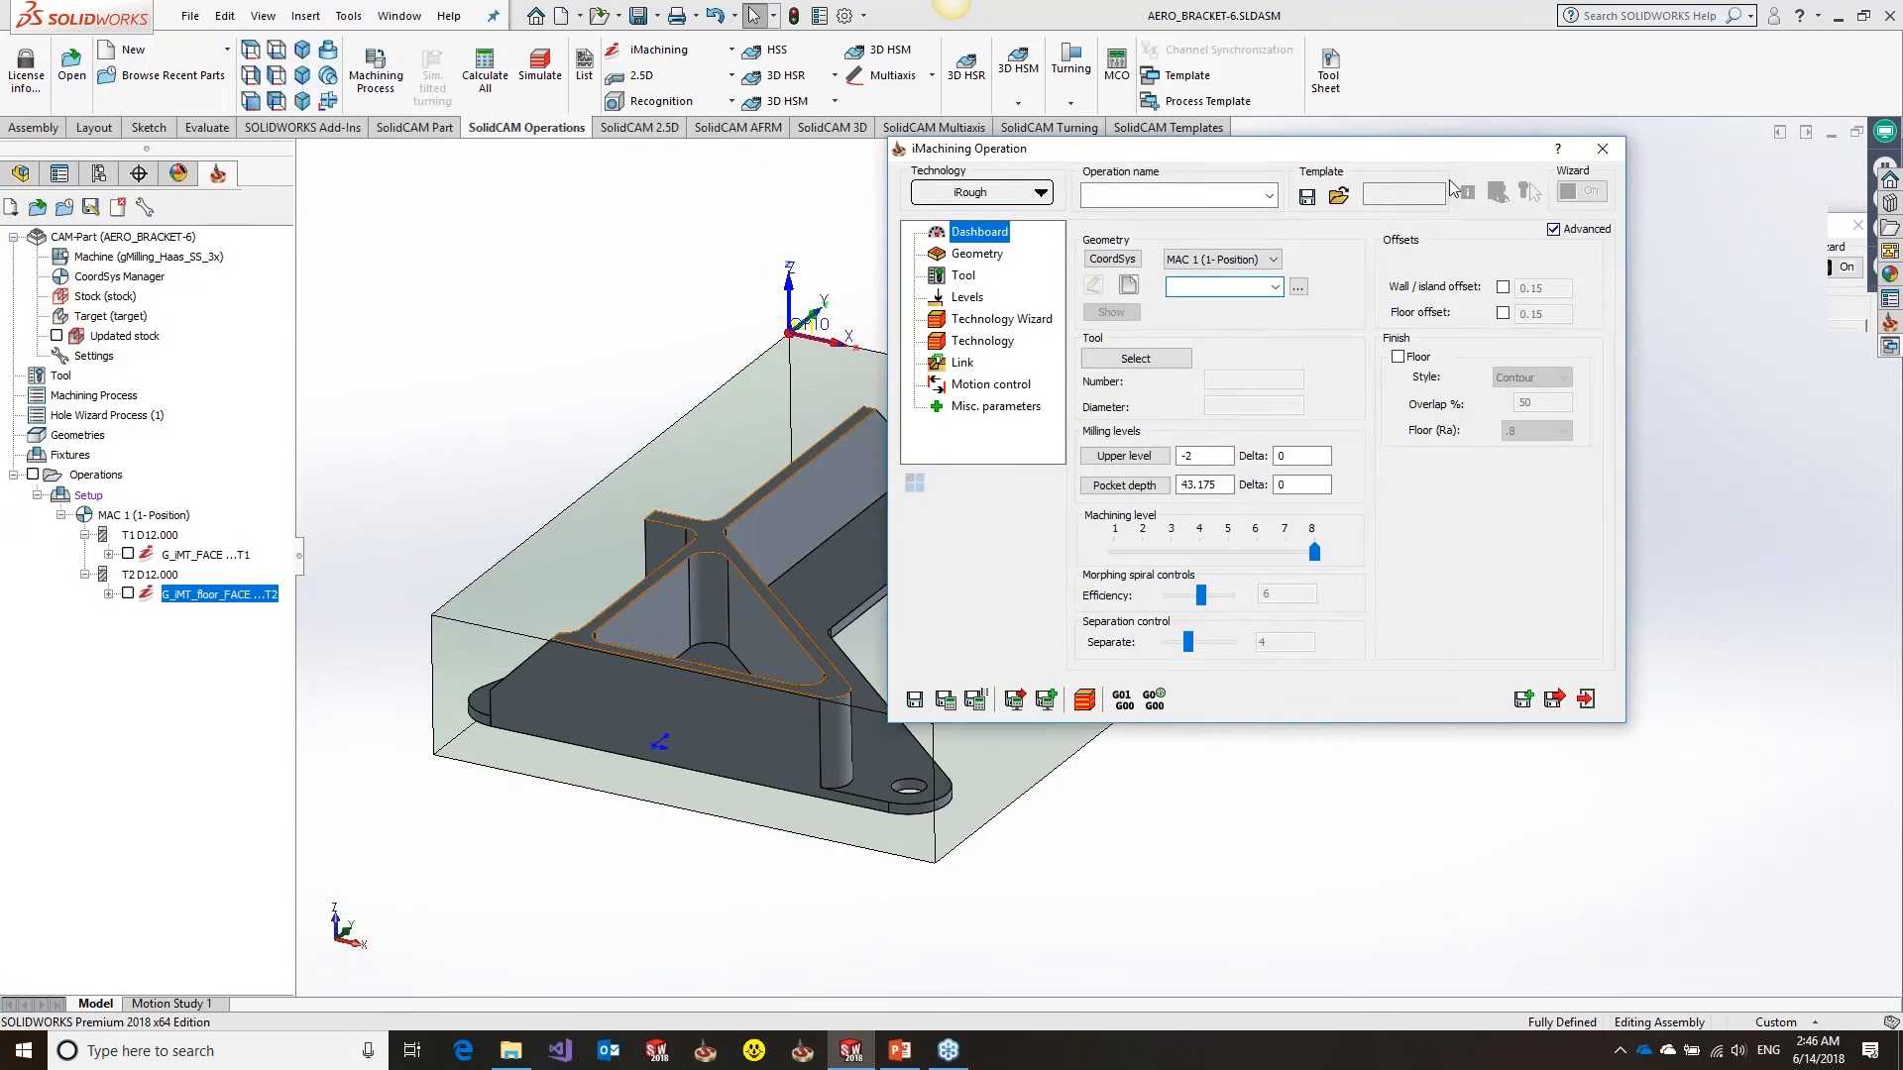
{"action": "left_click", "coordinate": [1199, 223]}
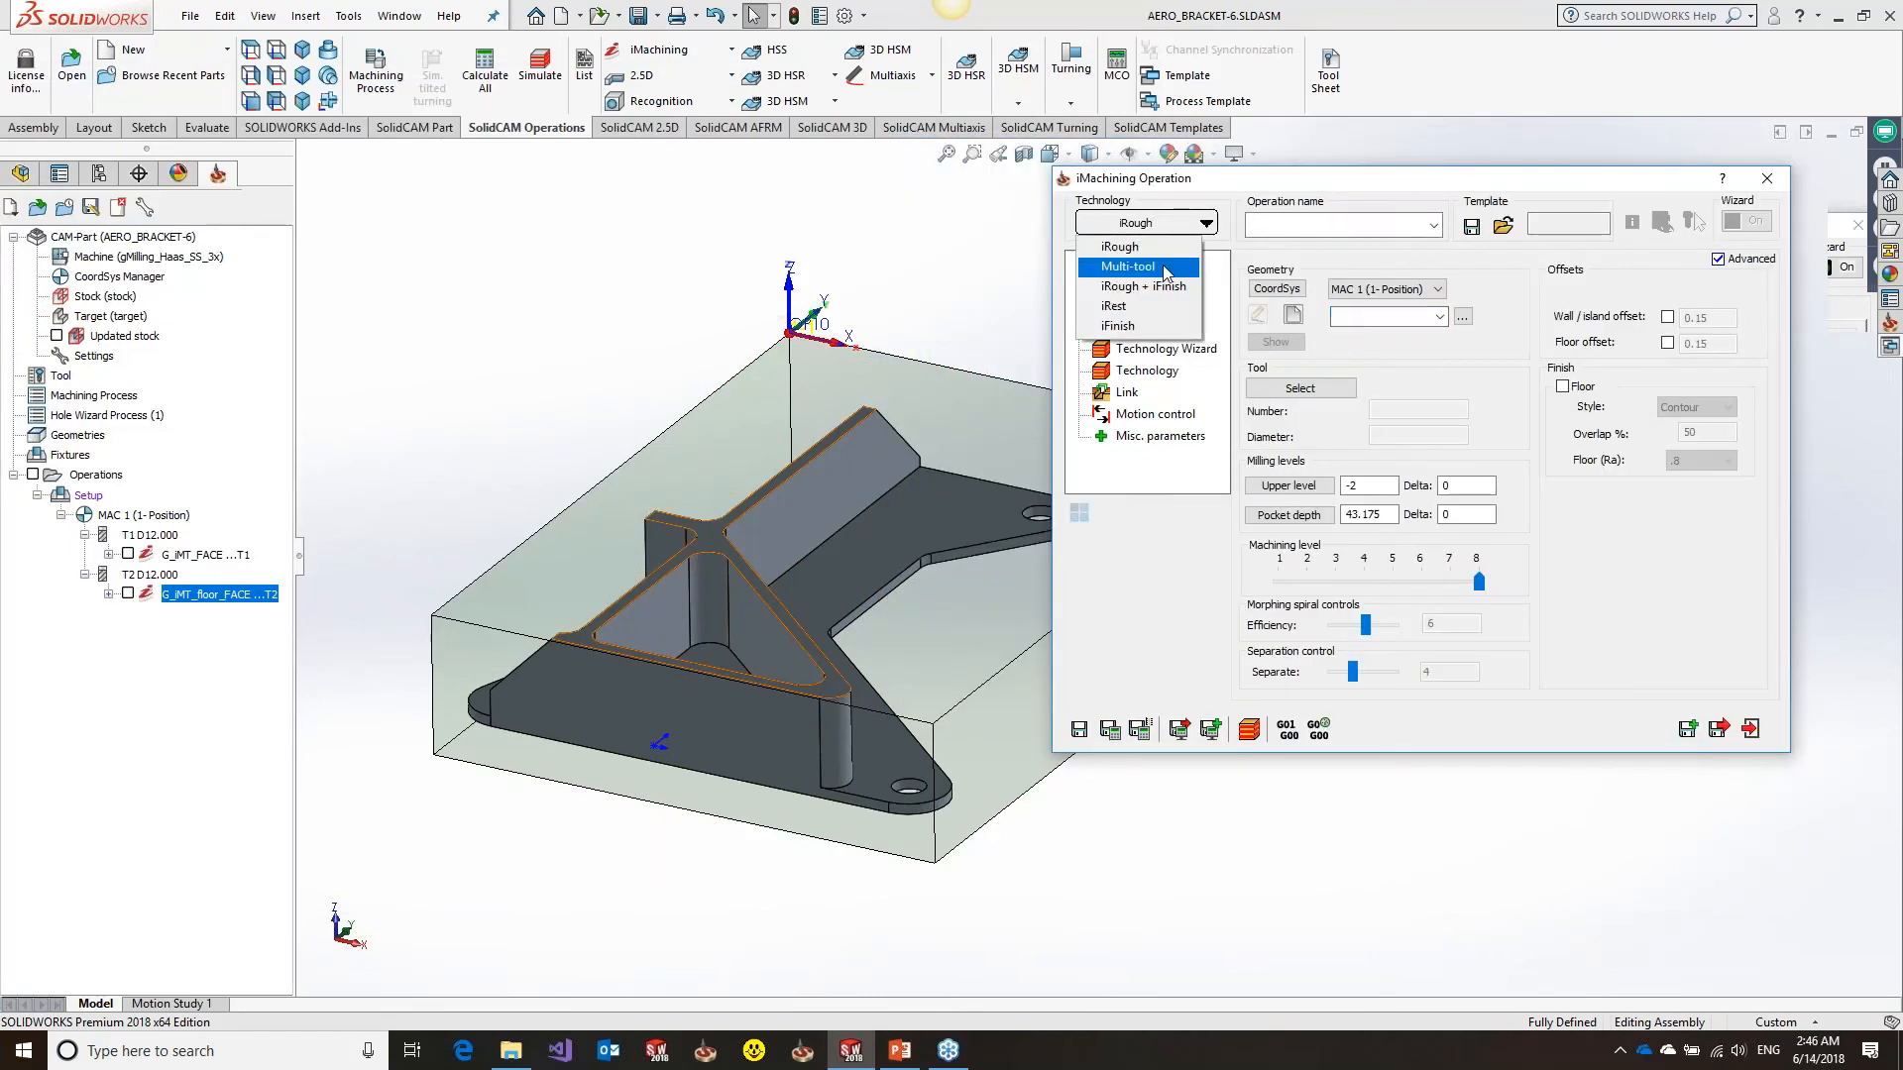
{"action": "left_click", "coordinate": [1166, 269]}
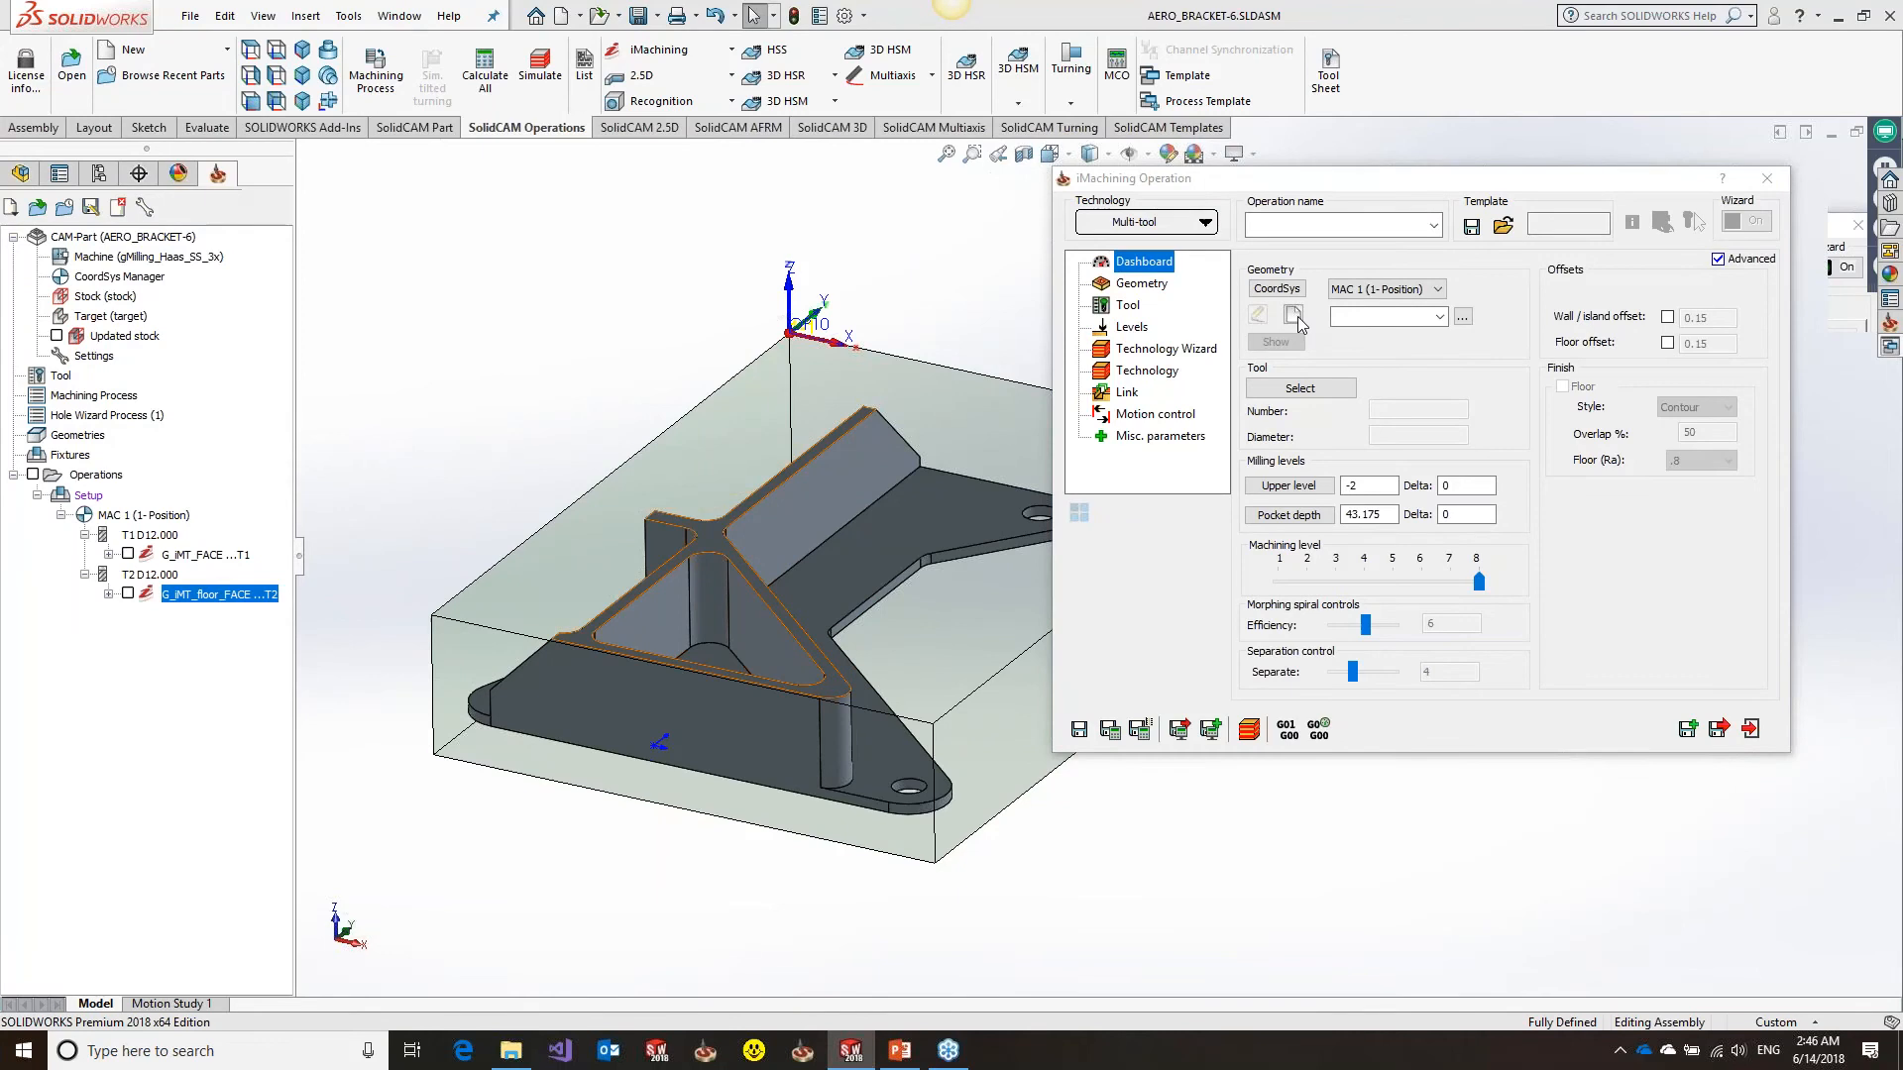
Define a new geometry for the operation with two closed chains: the stock's outer boundary and the bracket base's outer profile
{"action": "left_click", "coordinate": [1298, 317]}
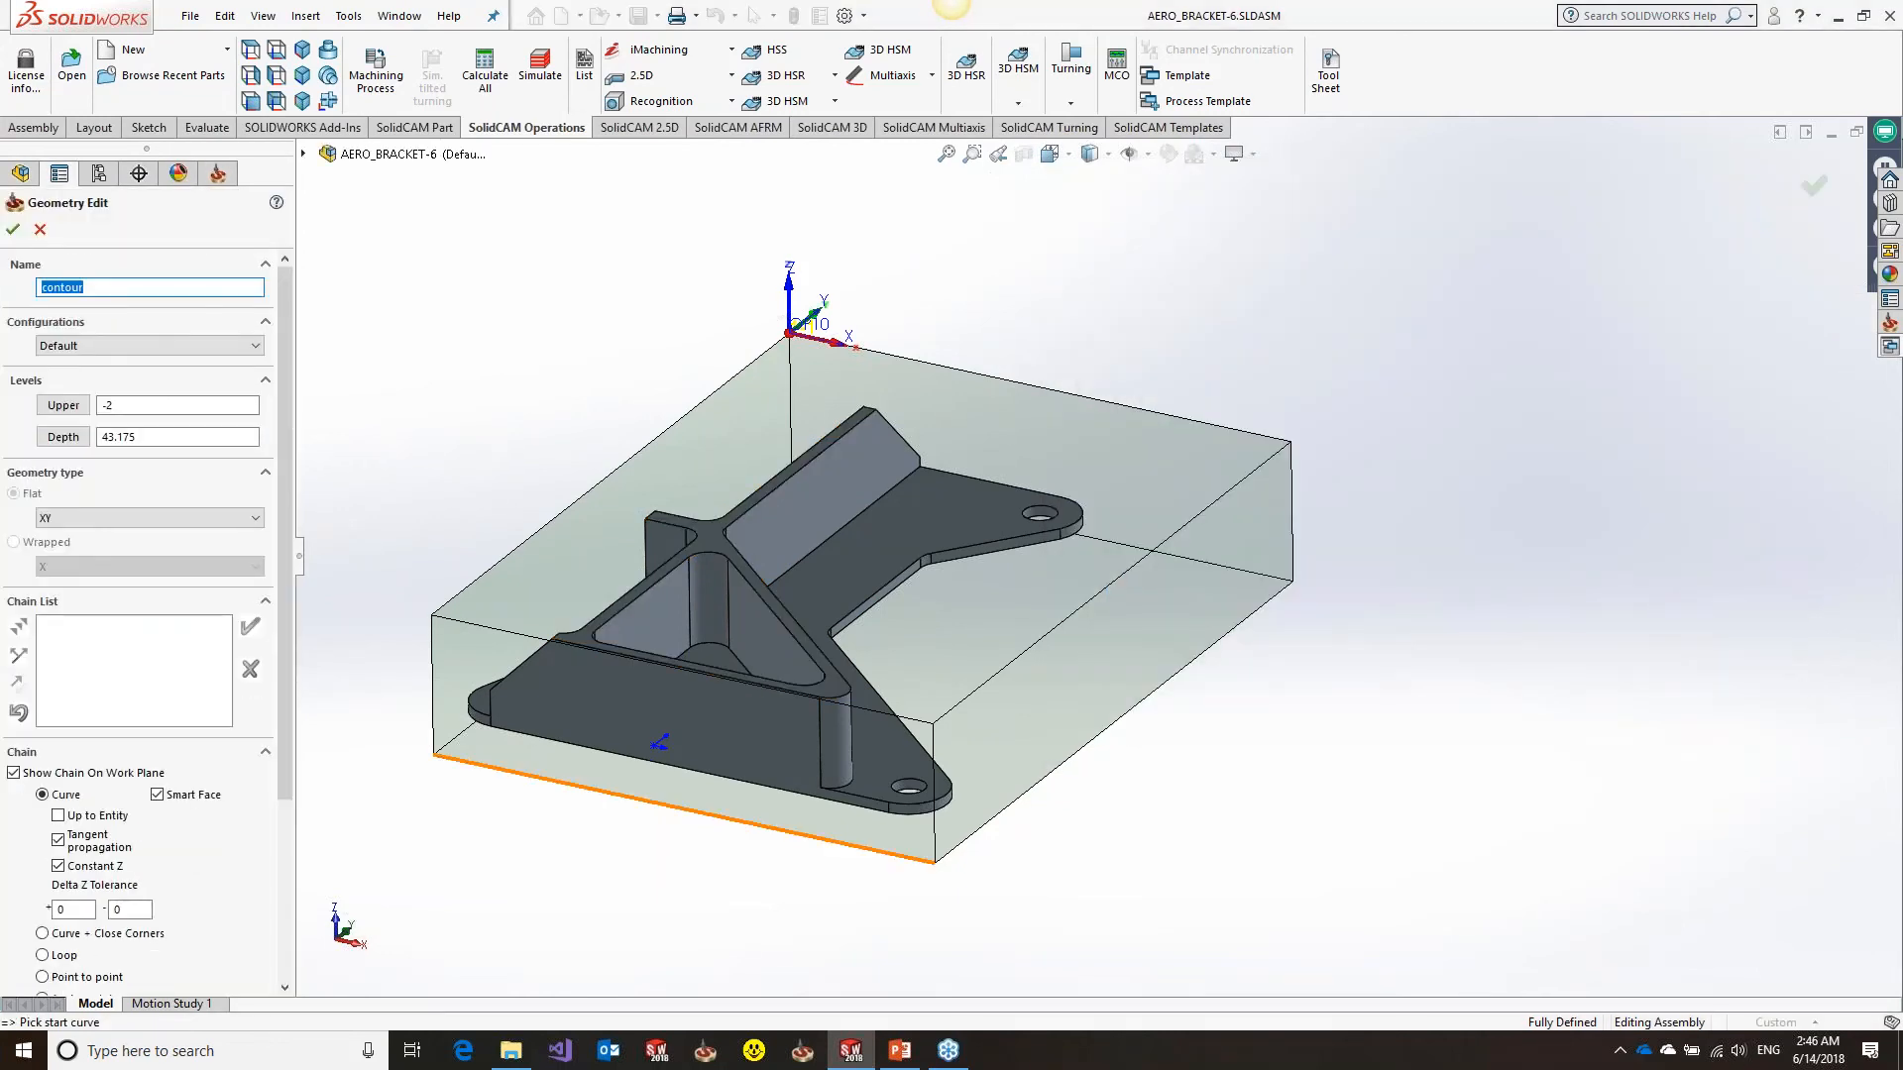
{"action": "left_click", "coordinate": [632, 782]}
{"action": "left_click", "coordinate": [862, 808]}
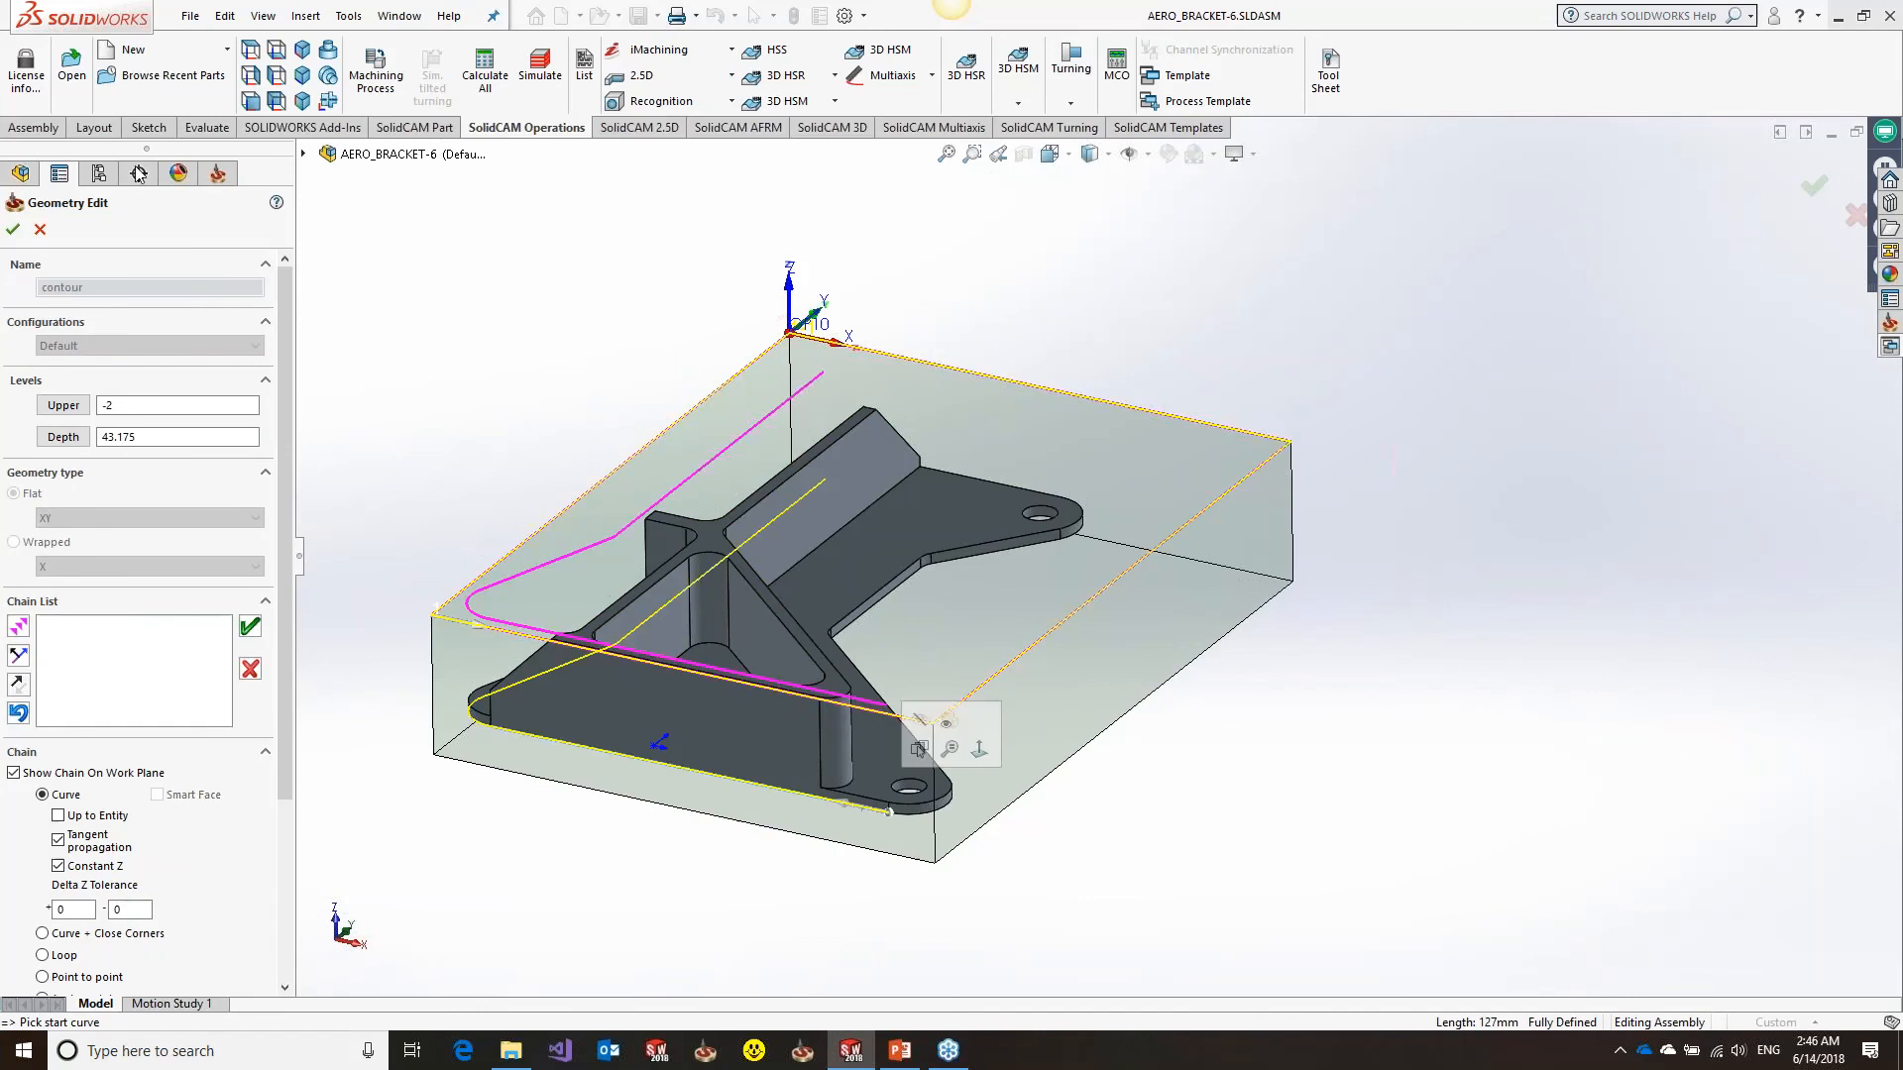
{"action": "left_click", "coordinate": [920, 750]}
{"action": "key", "text": "Return"}
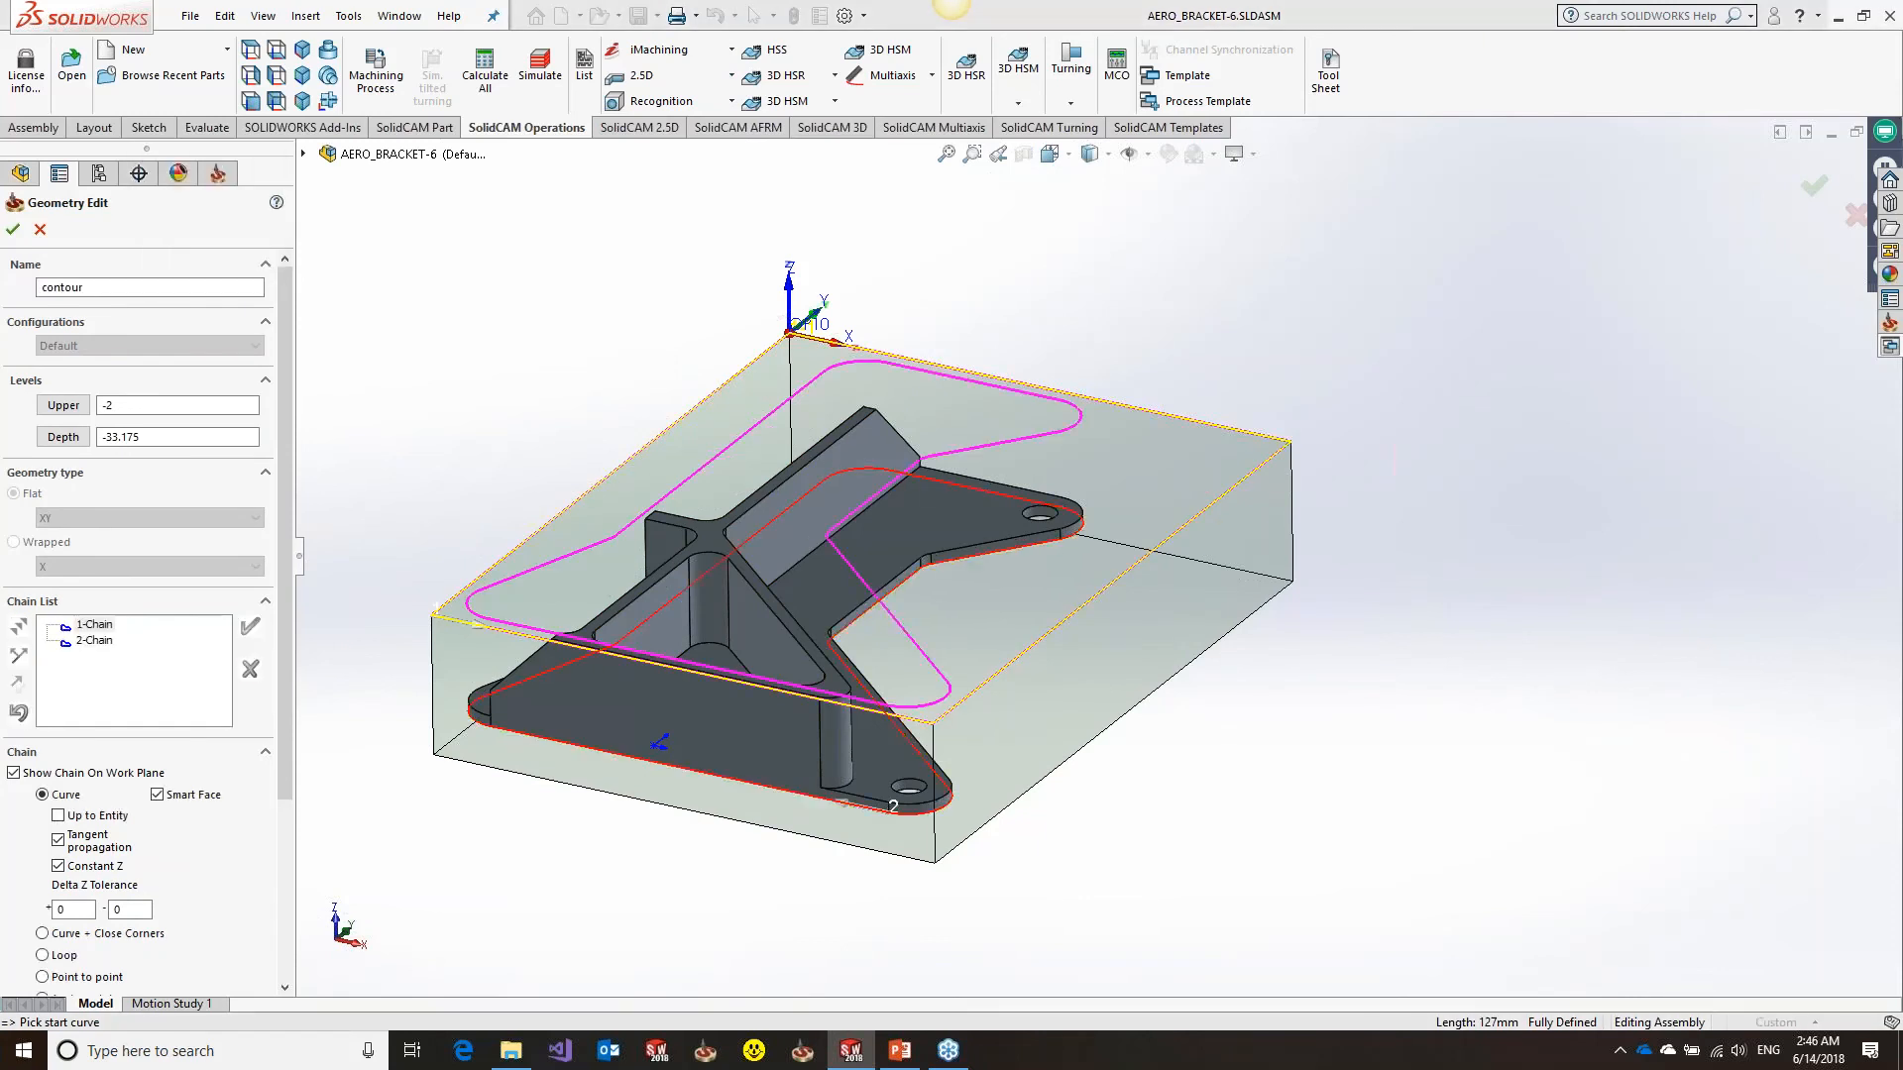
{"action": "middle_click_drag", "start_coordinate": [478, 595], "coordinate": [519, 736]}
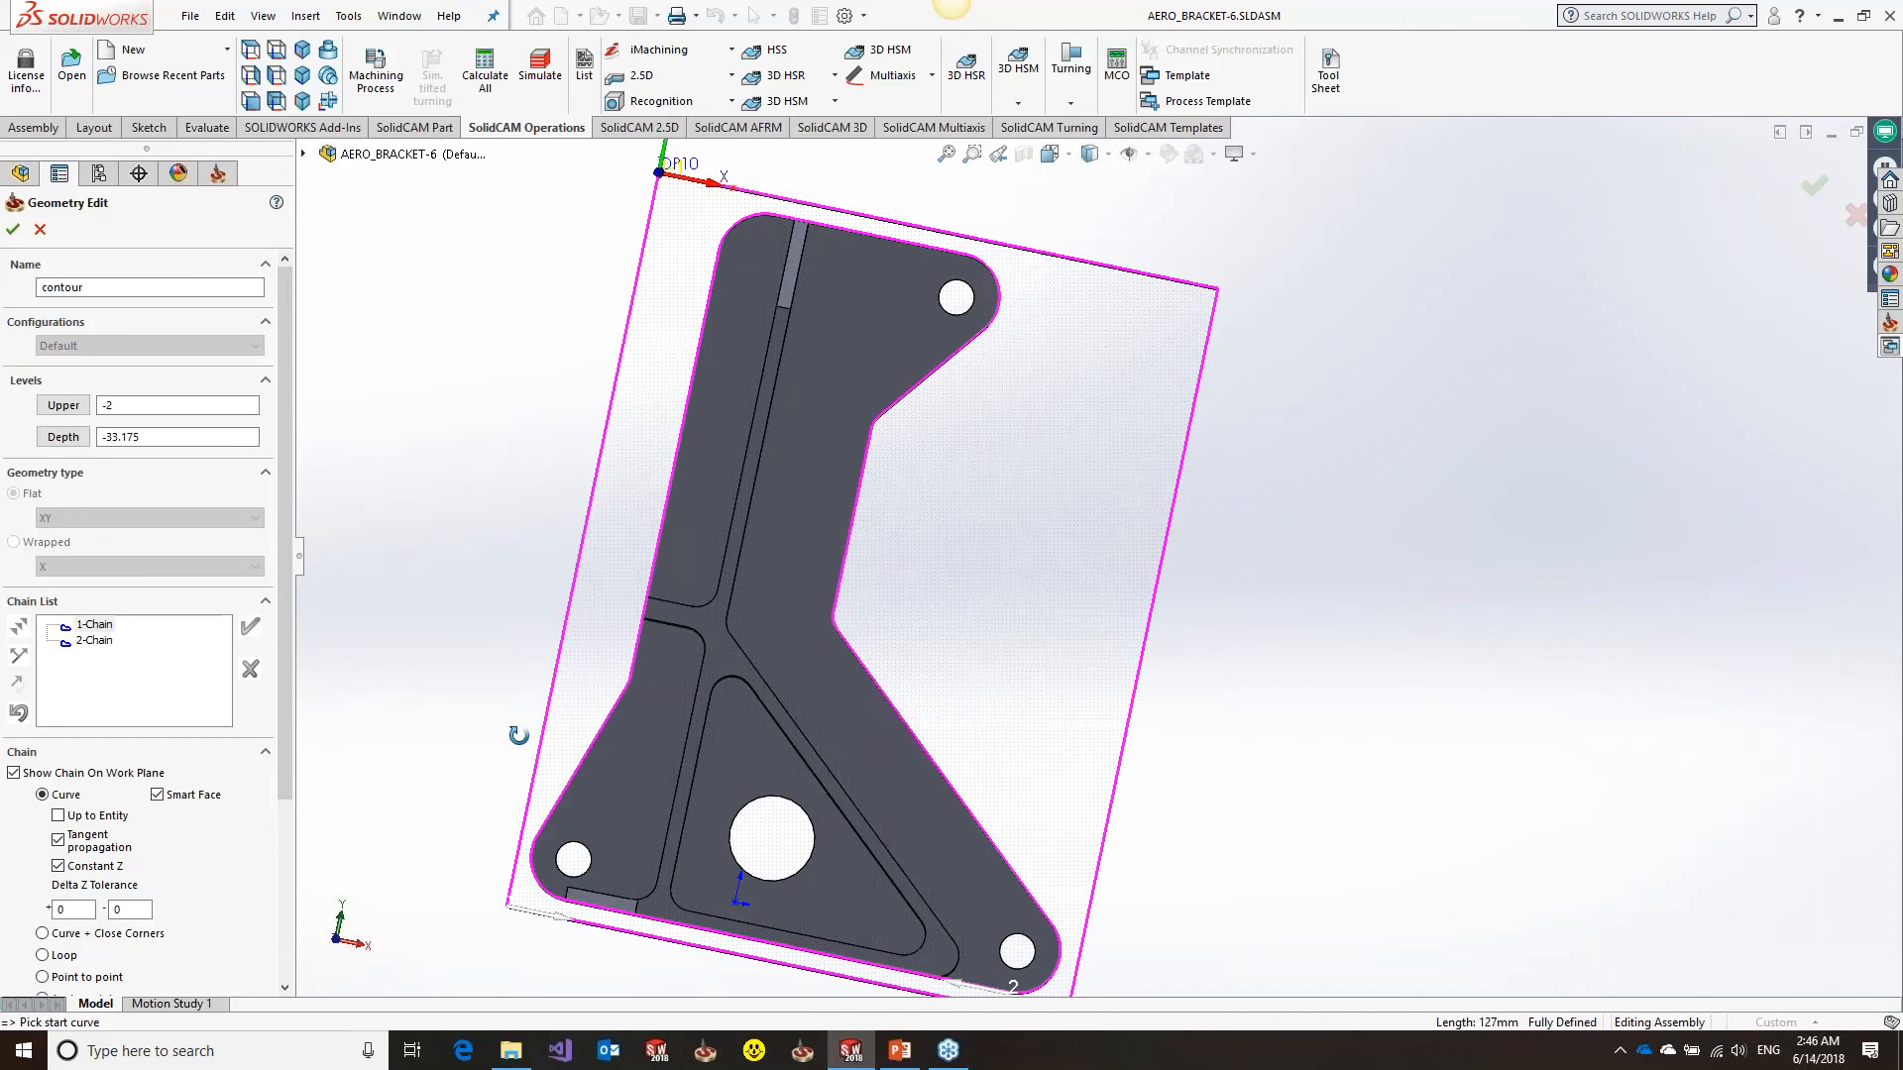
{"action": "middle_click_drag", "start_coordinate": [508, 548], "coordinate": [525, 362]}
Name the geometry OUTSIDE, accept it, and open the operation's tool settings
{"action": "double_click", "coordinate": [60, 287]}
{"action": "type", "text": "O"}
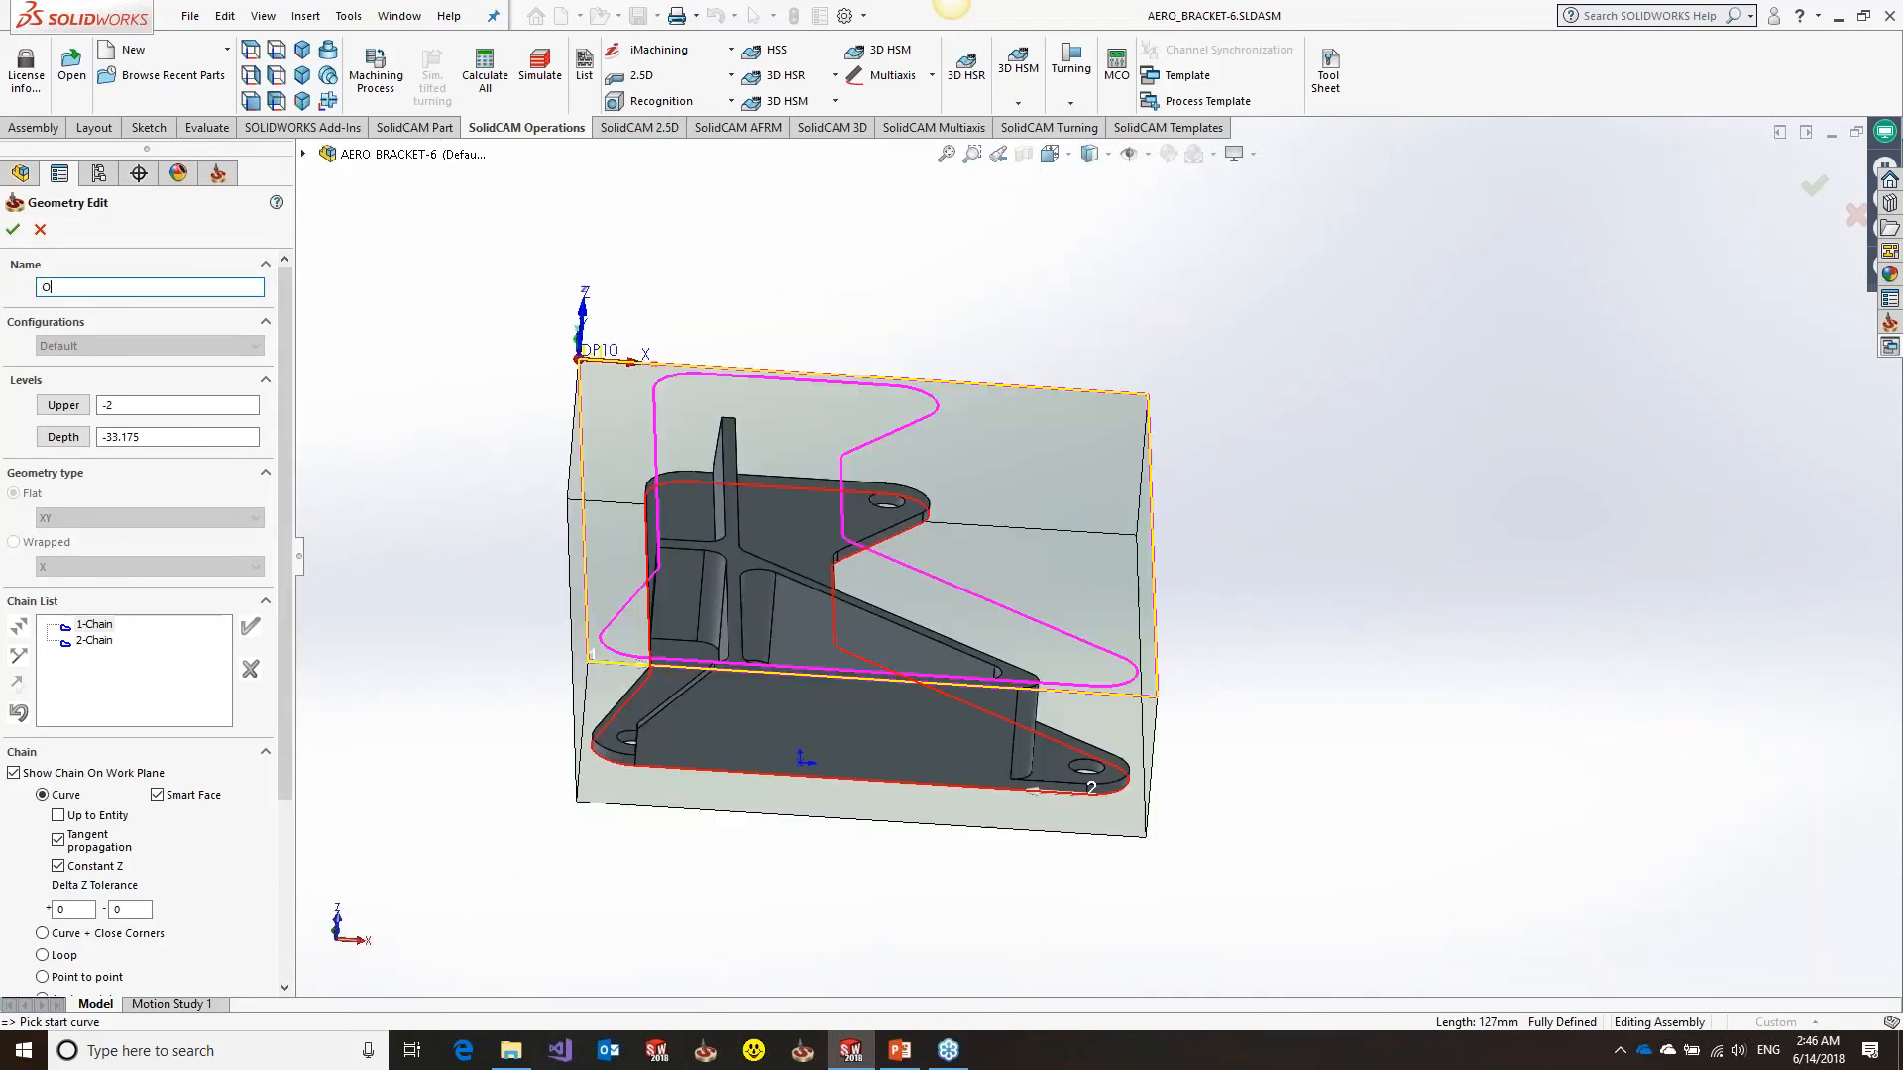
{"action": "type", "text": "UTSIDE"}
{"action": "left_click", "coordinate": [13, 229]}
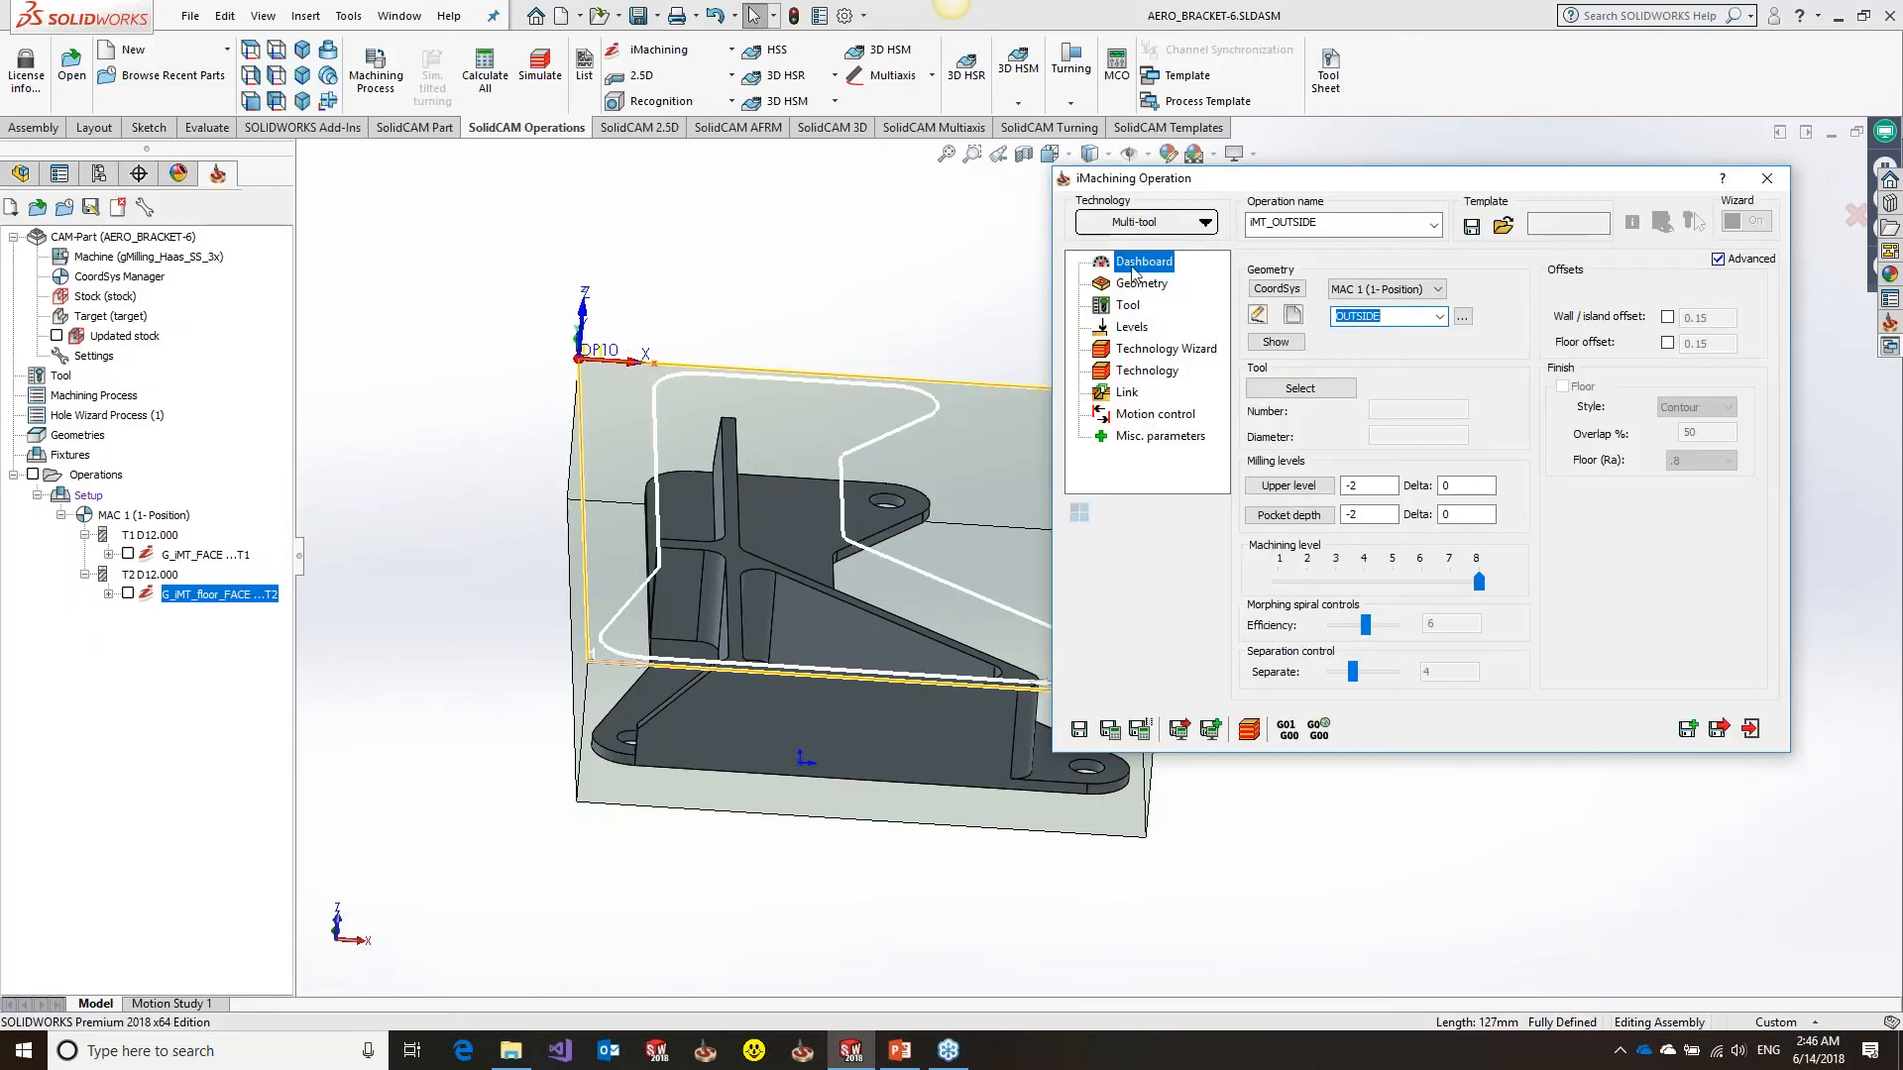
{"action": "left_click", "coordinate": [1130, 306]}
{"action": "left_click", "coordinate": [1150, 222]}
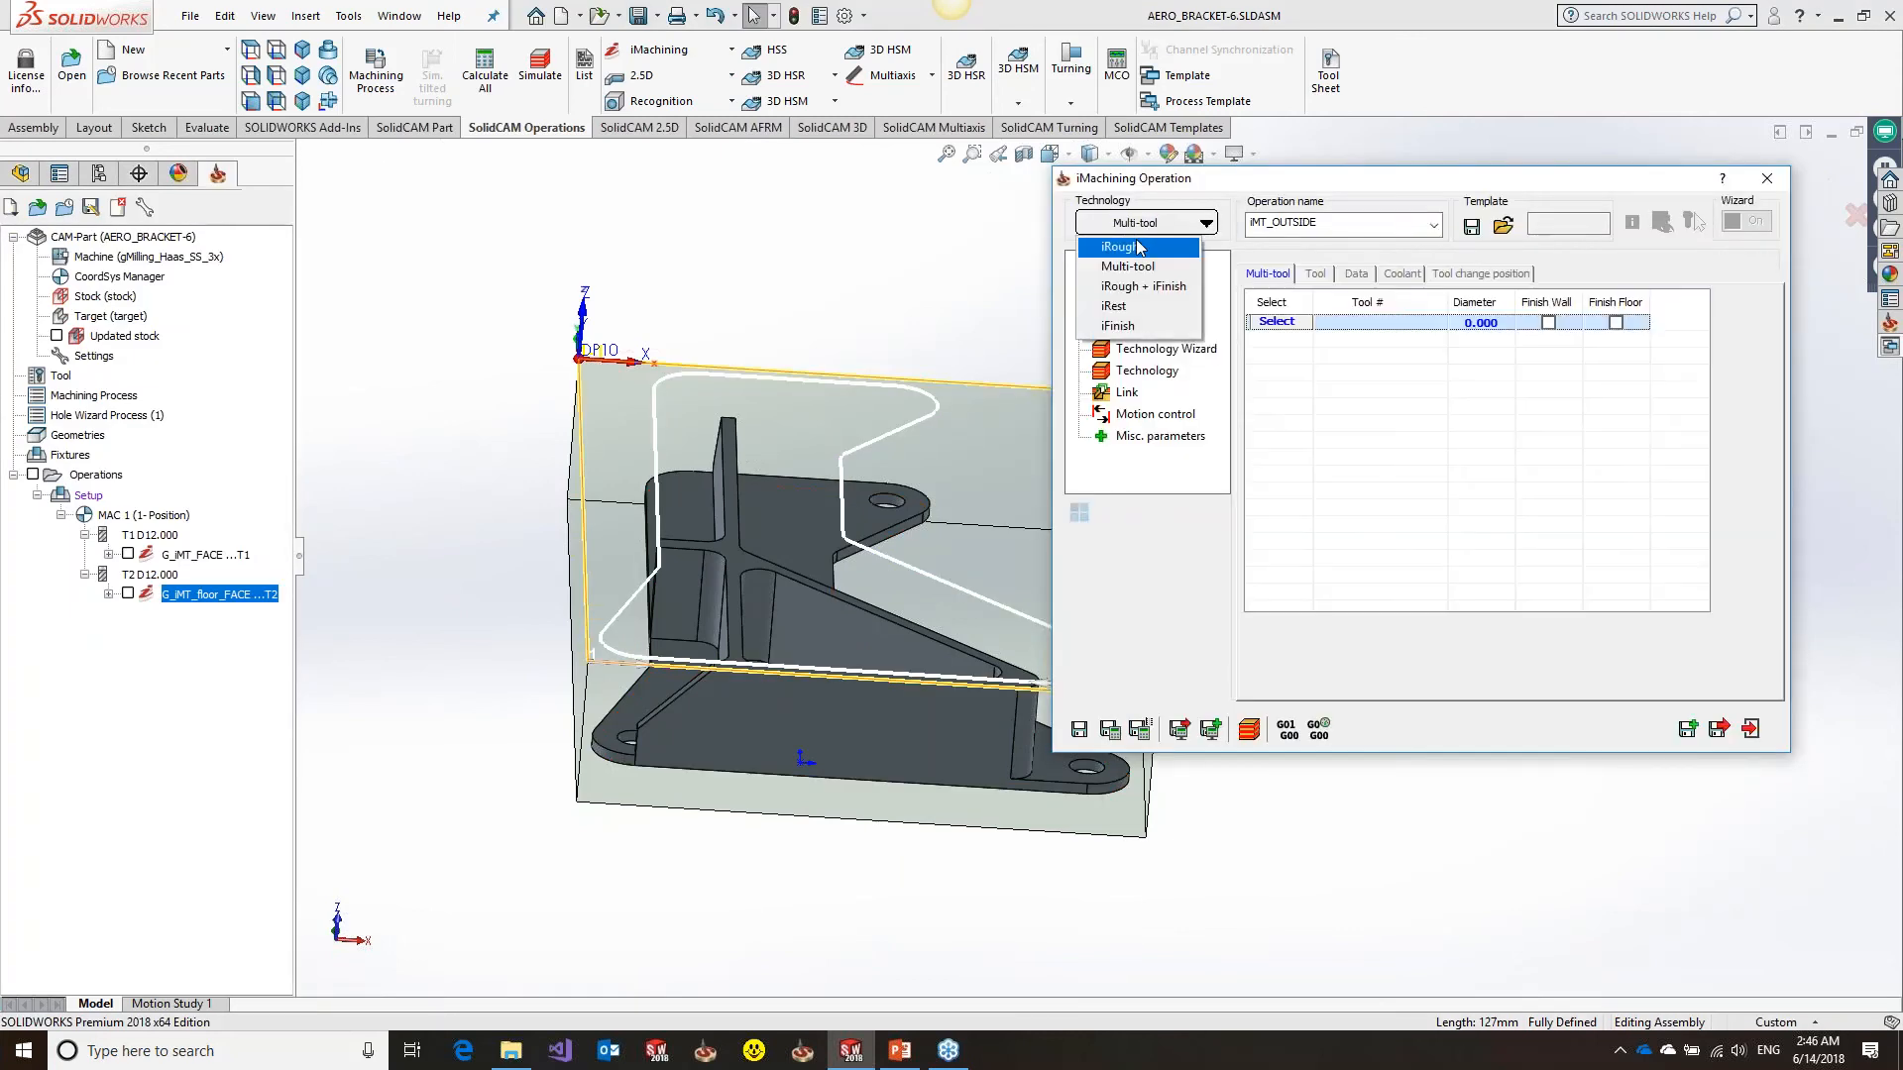
{"action": "left_click", "coordinate": [1120, 246]}
{"action": "left_click", "coordinate": [1190, 222]}
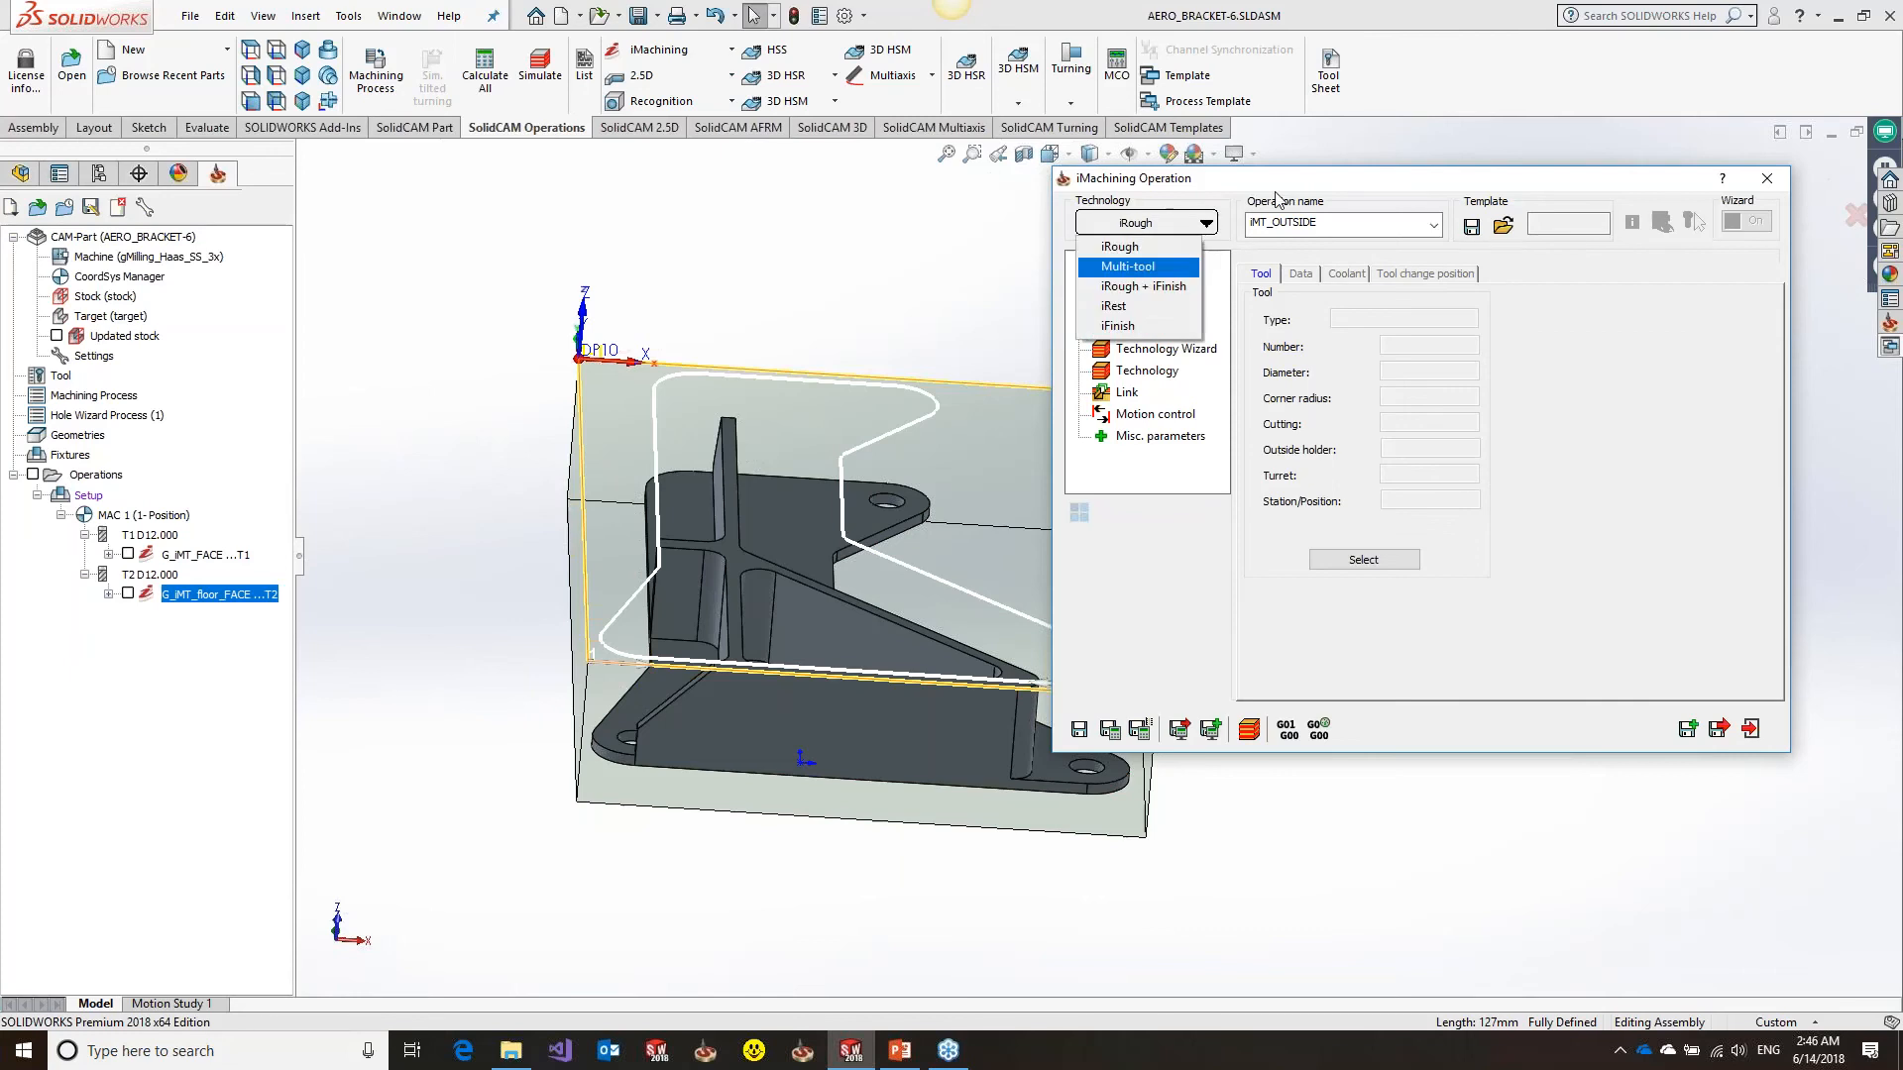
{"action": "left_click", "coordinate": [1128, 267]}
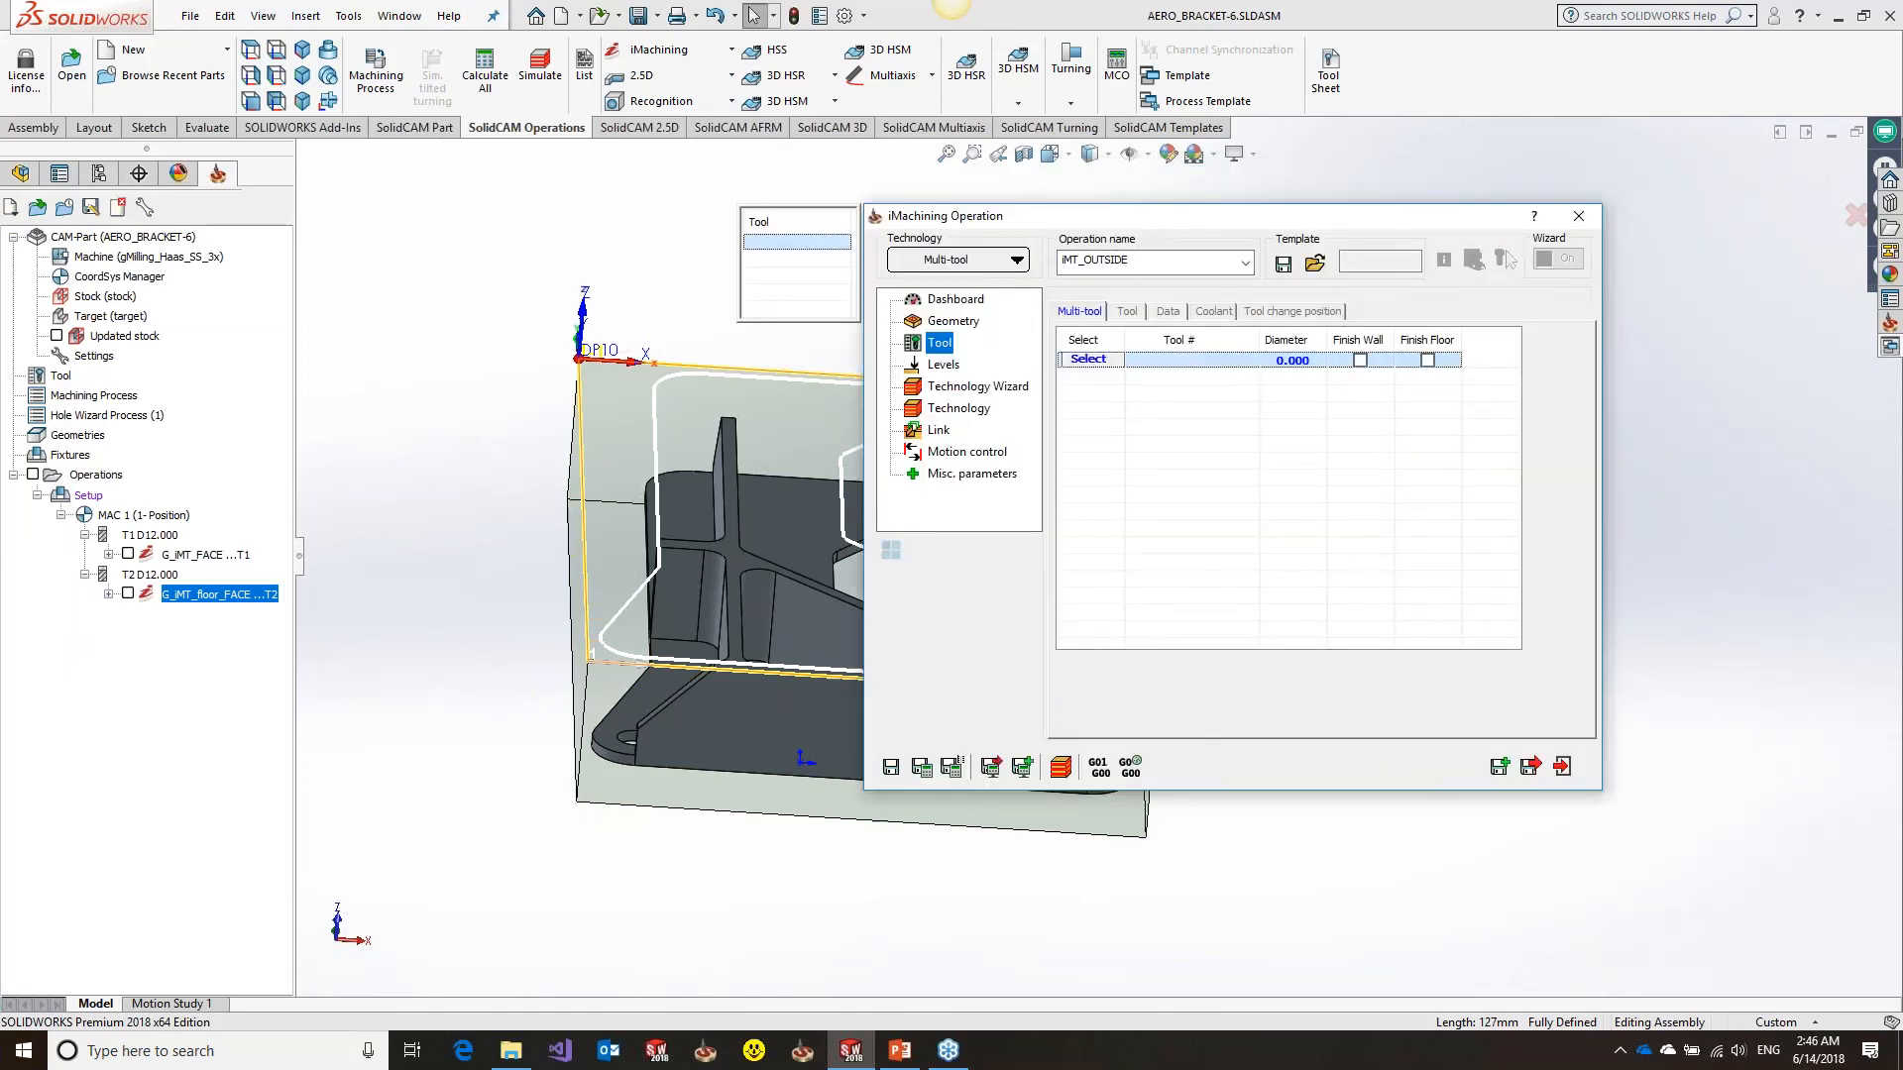
Review tools 3, 4 and 5, and assign tool 3, the 13mm long rougher, as the operation's first tool
{"action": "left_click", "coordinate": [1088, 360]}
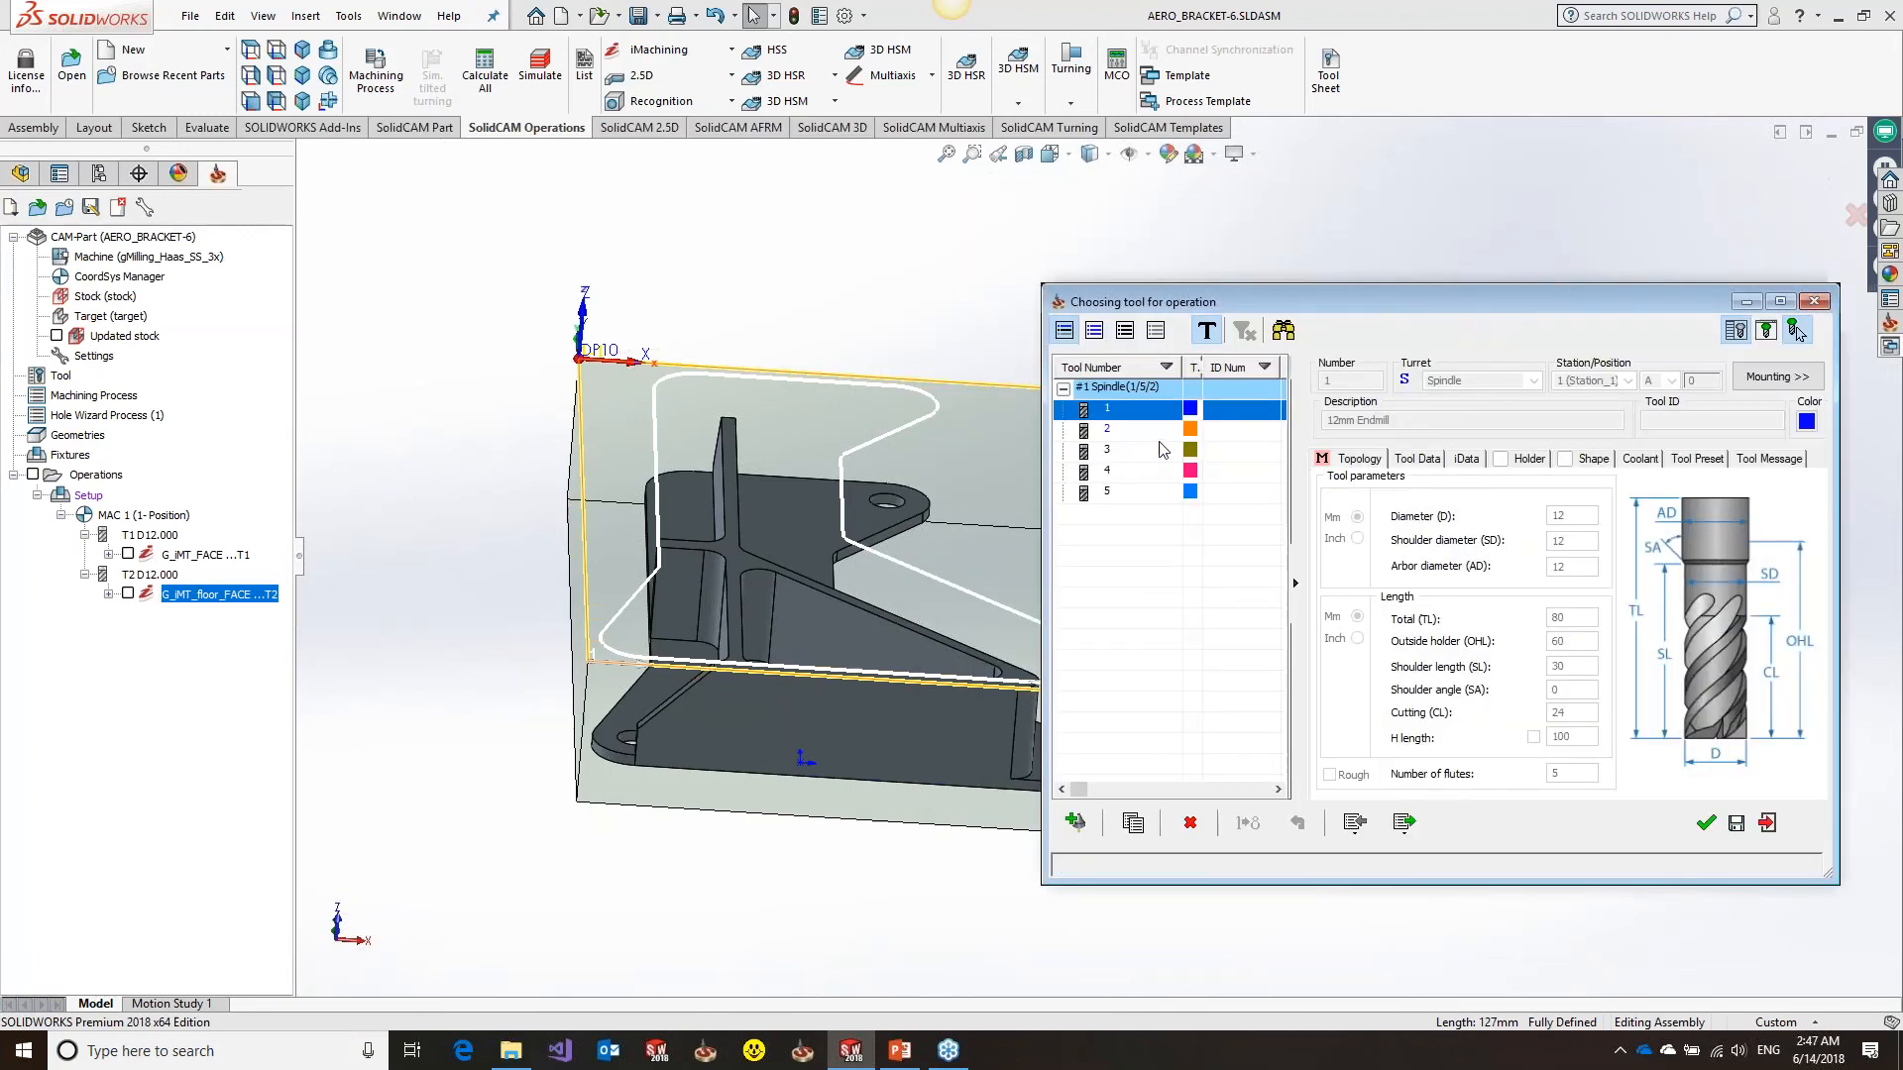
{"action": "left_click", "coordinate": [1164, 450]}
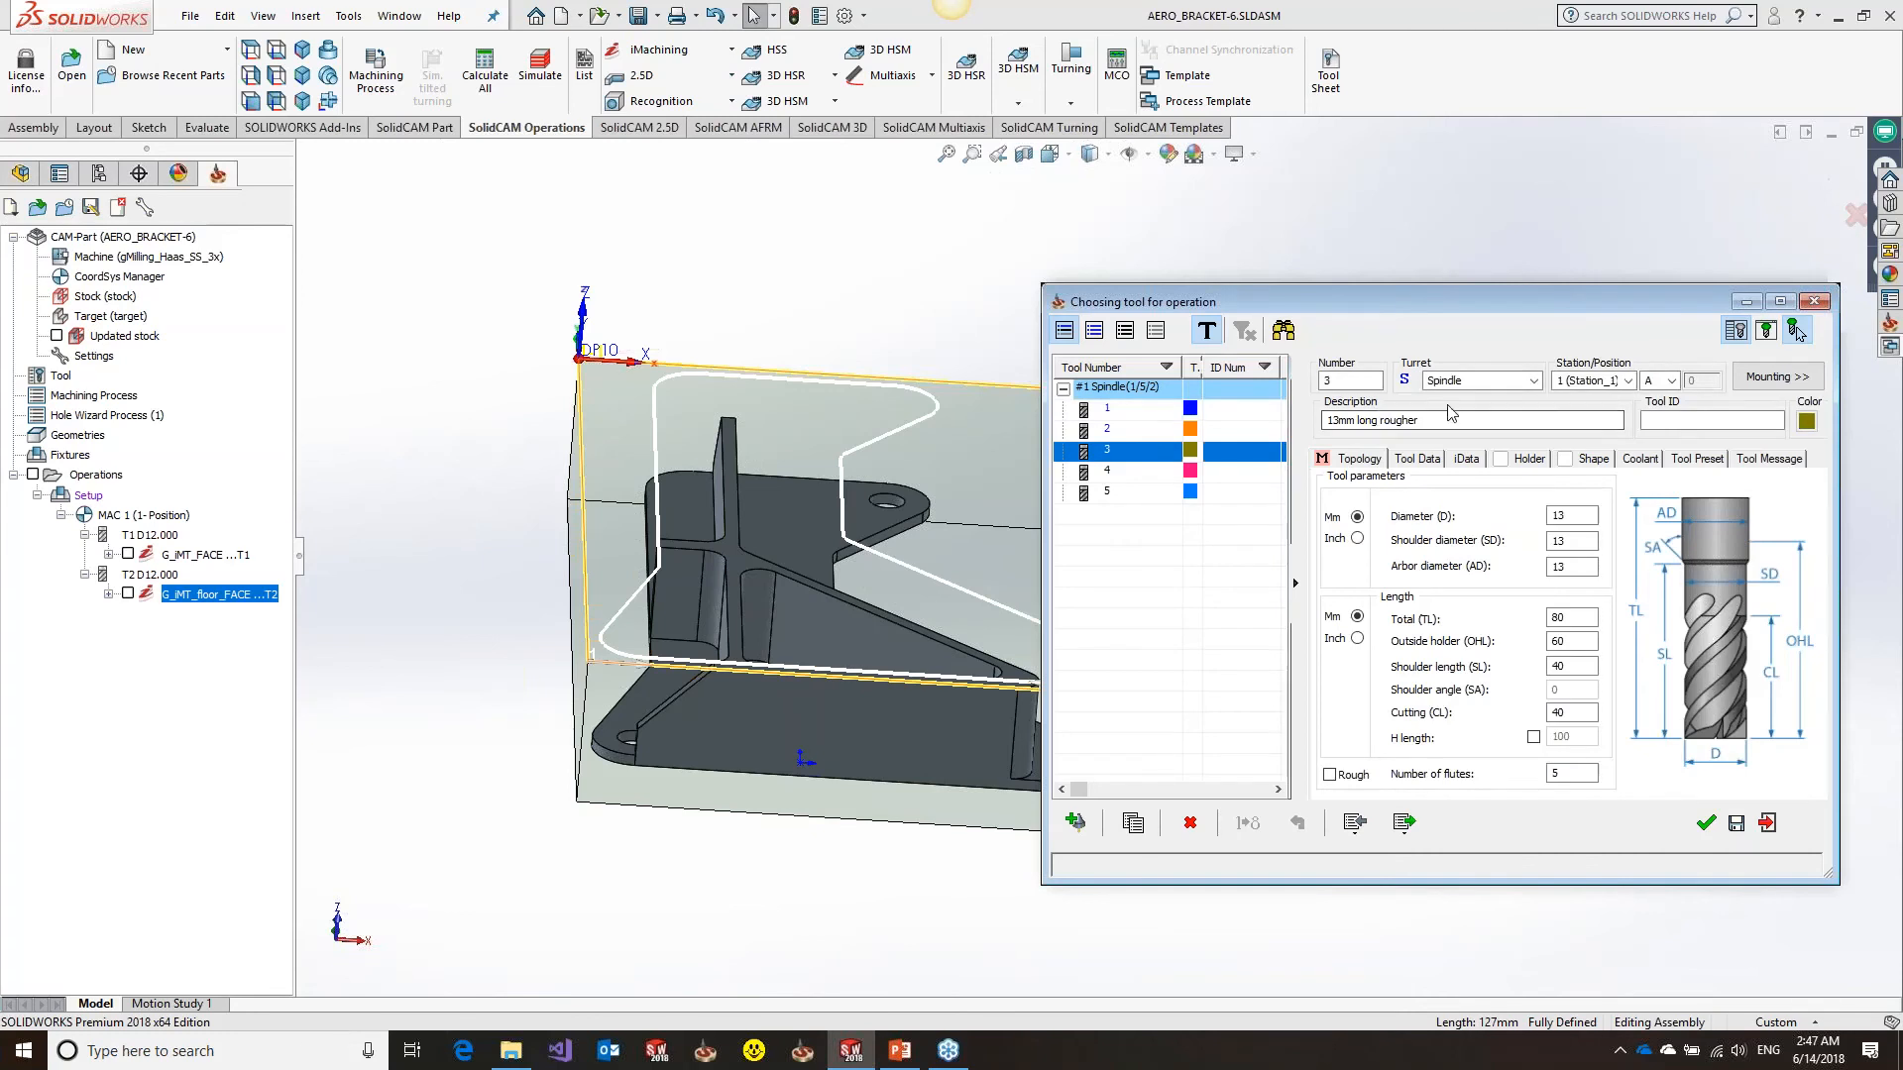
{"action": "left_click", "coordinate": [1147, 474]}
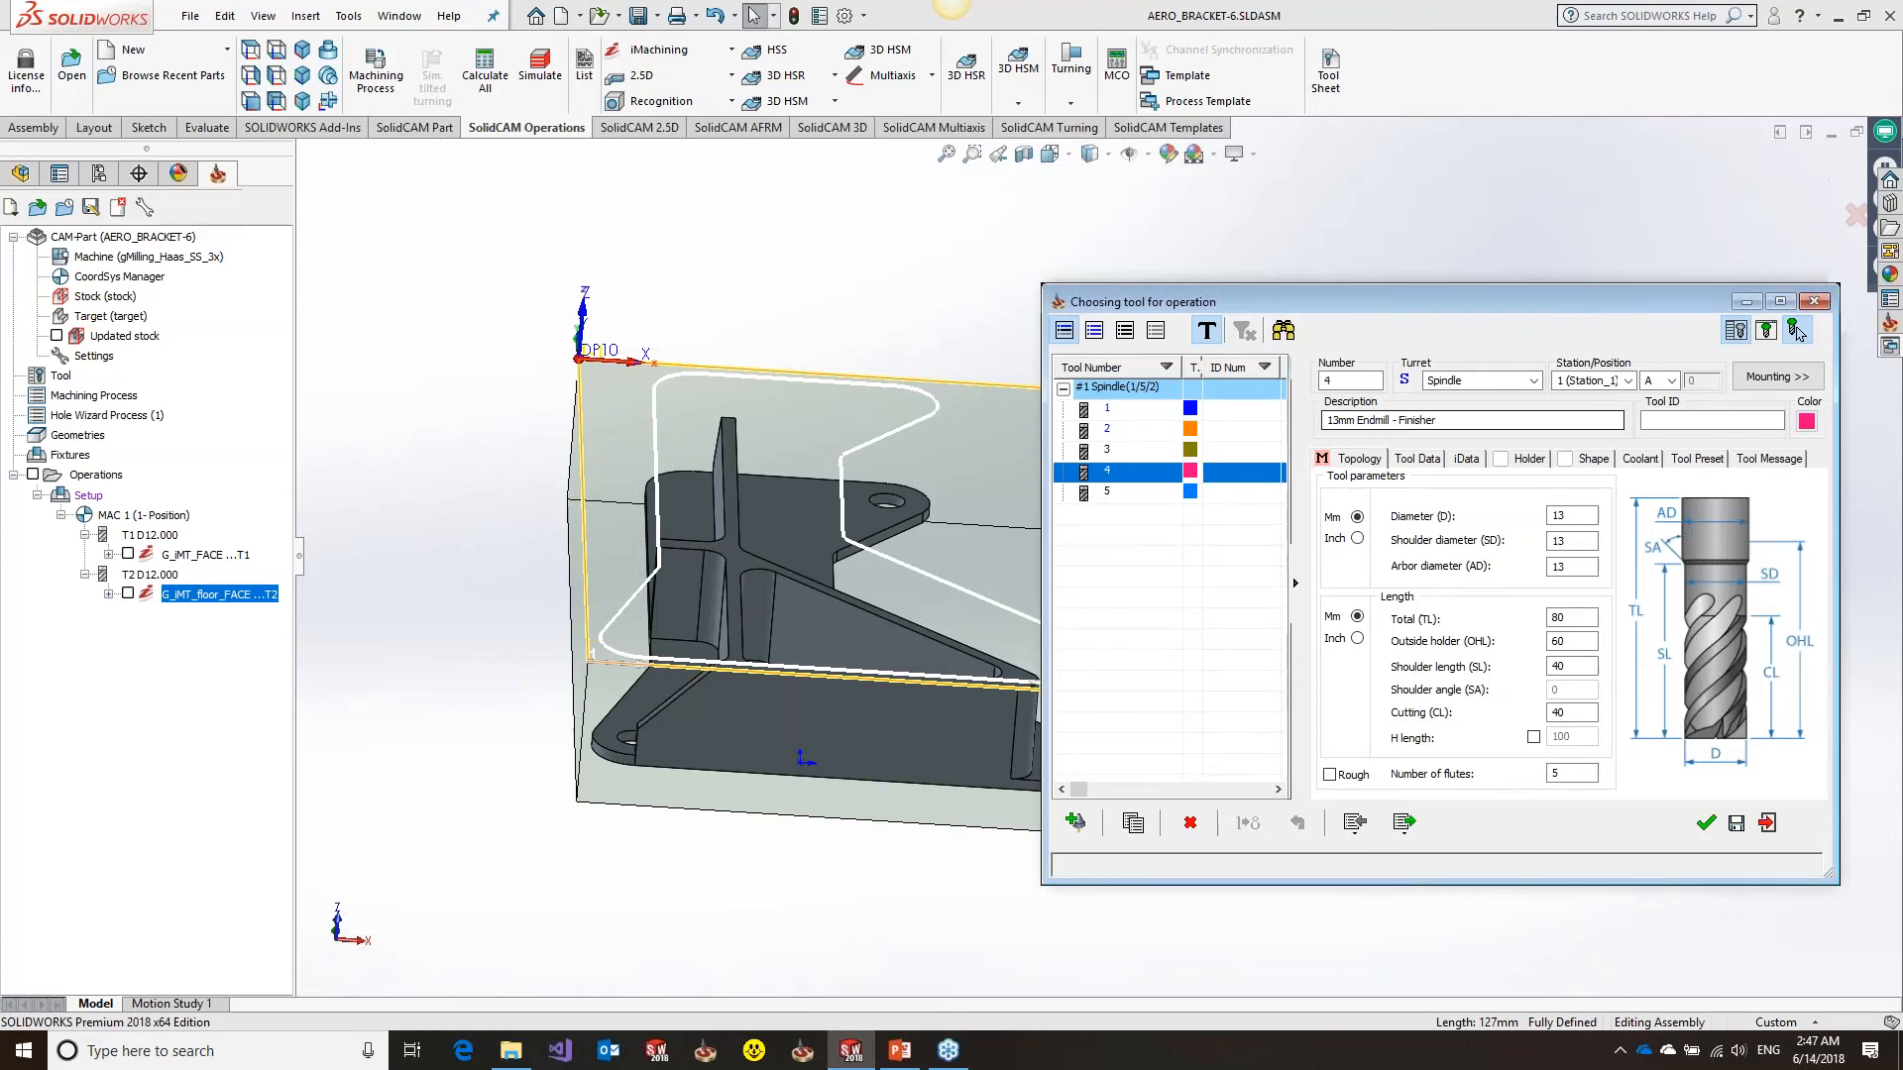
{"action": "key", "text": "Down"}
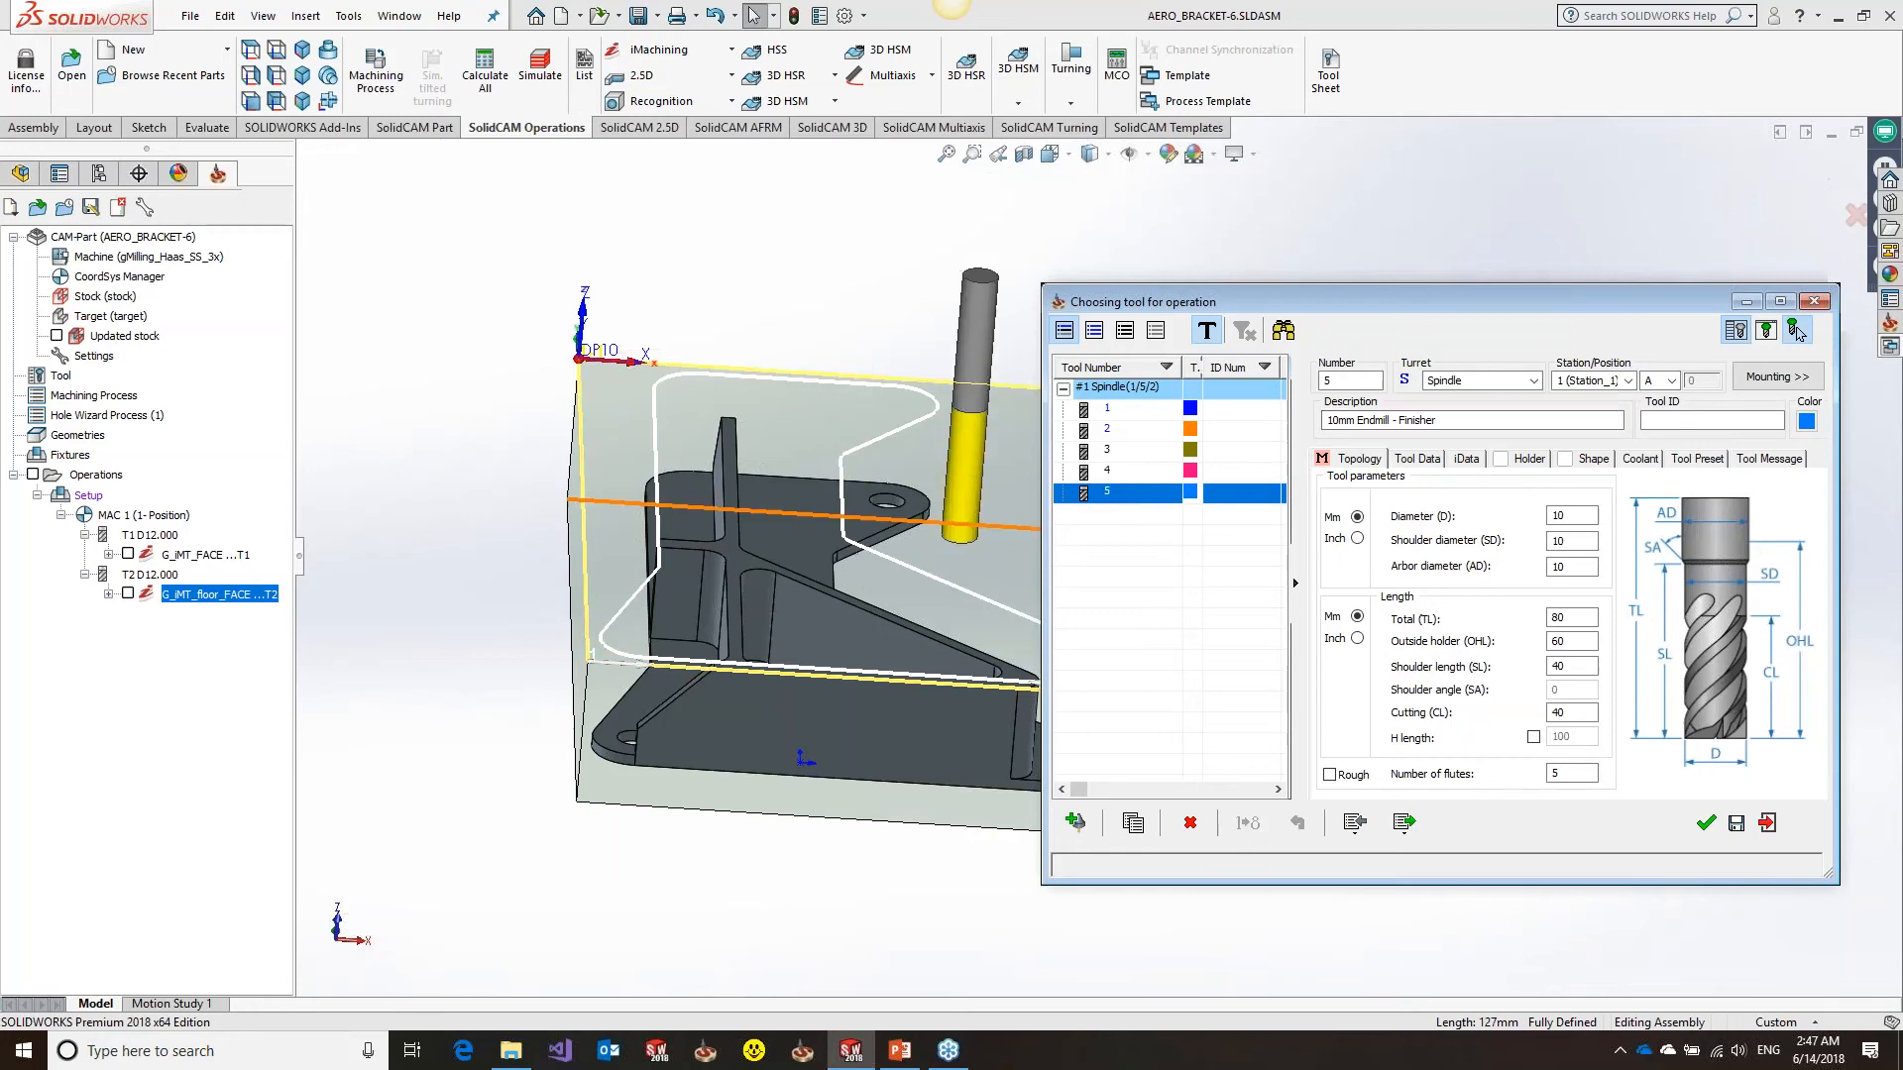
{"action": "left_click", "coordinate": [1108, 451]}
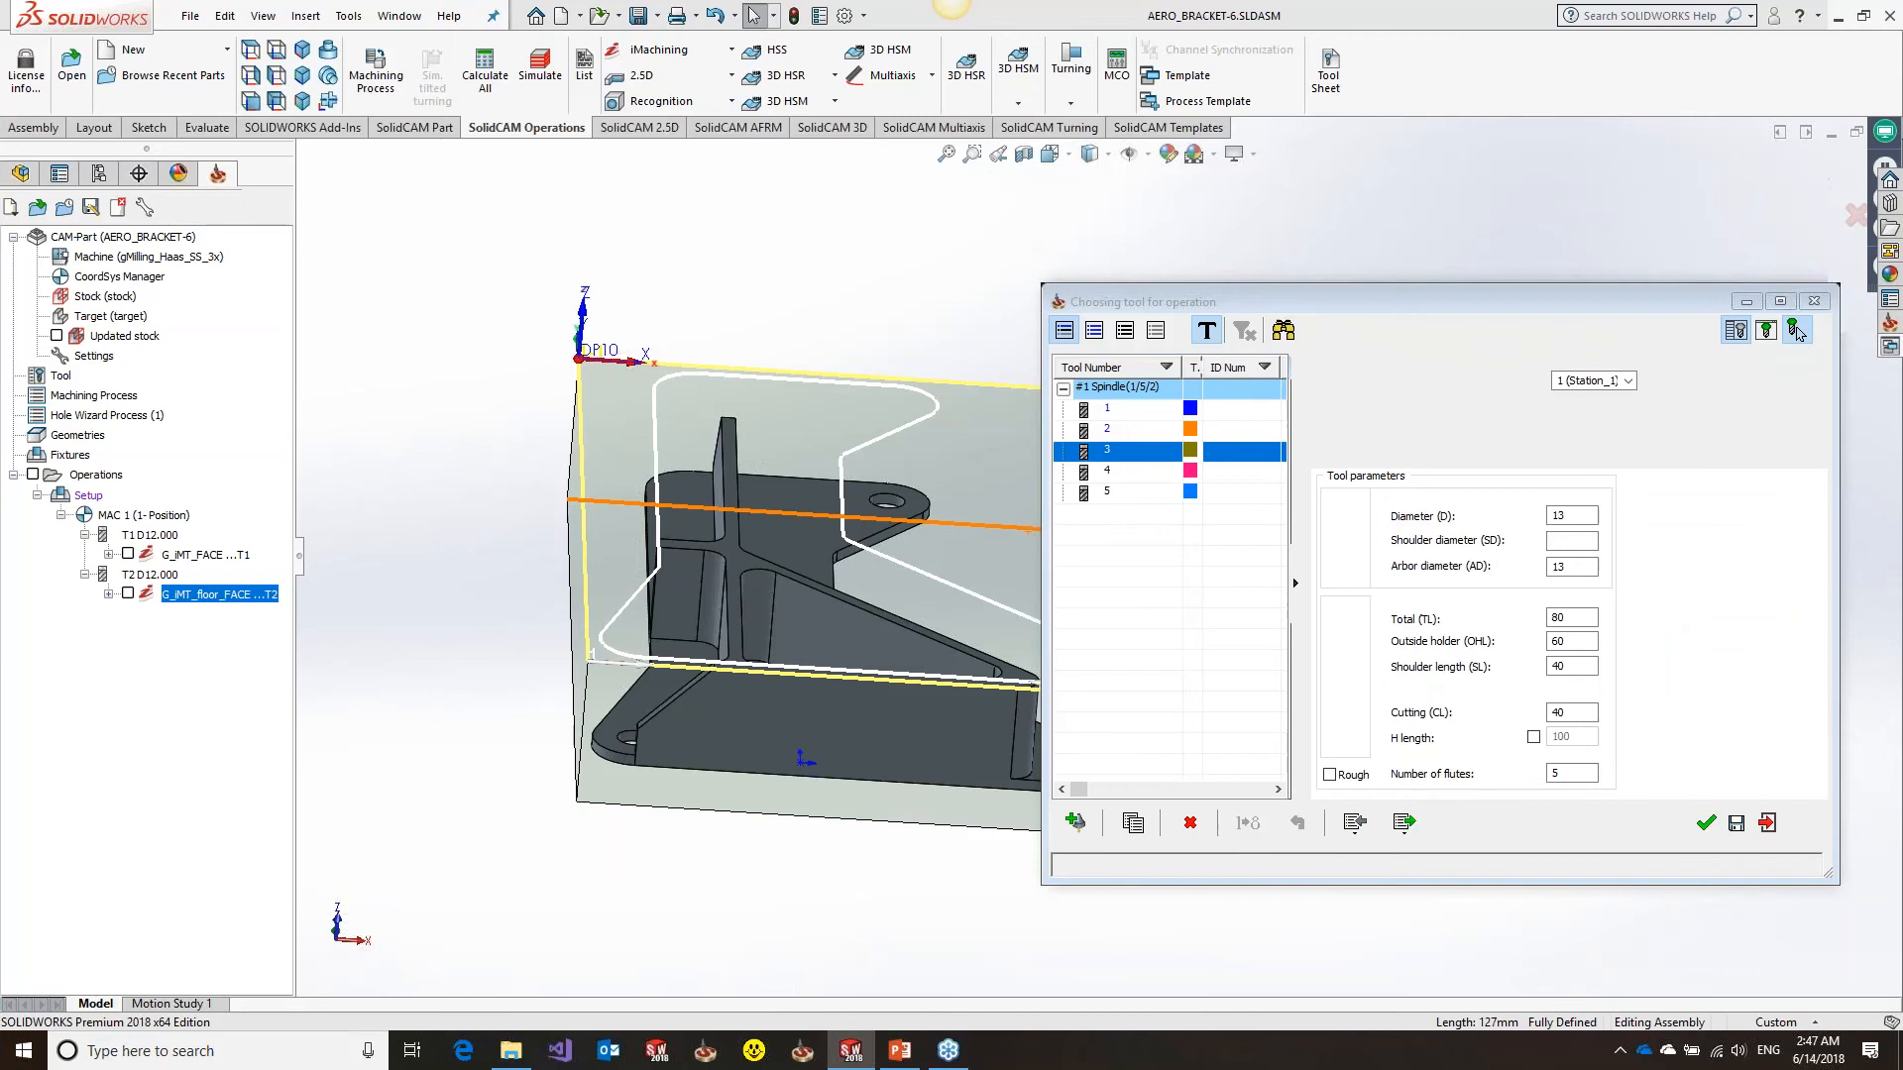
{"action": "left_click", "coordinate": [1797, 332]}
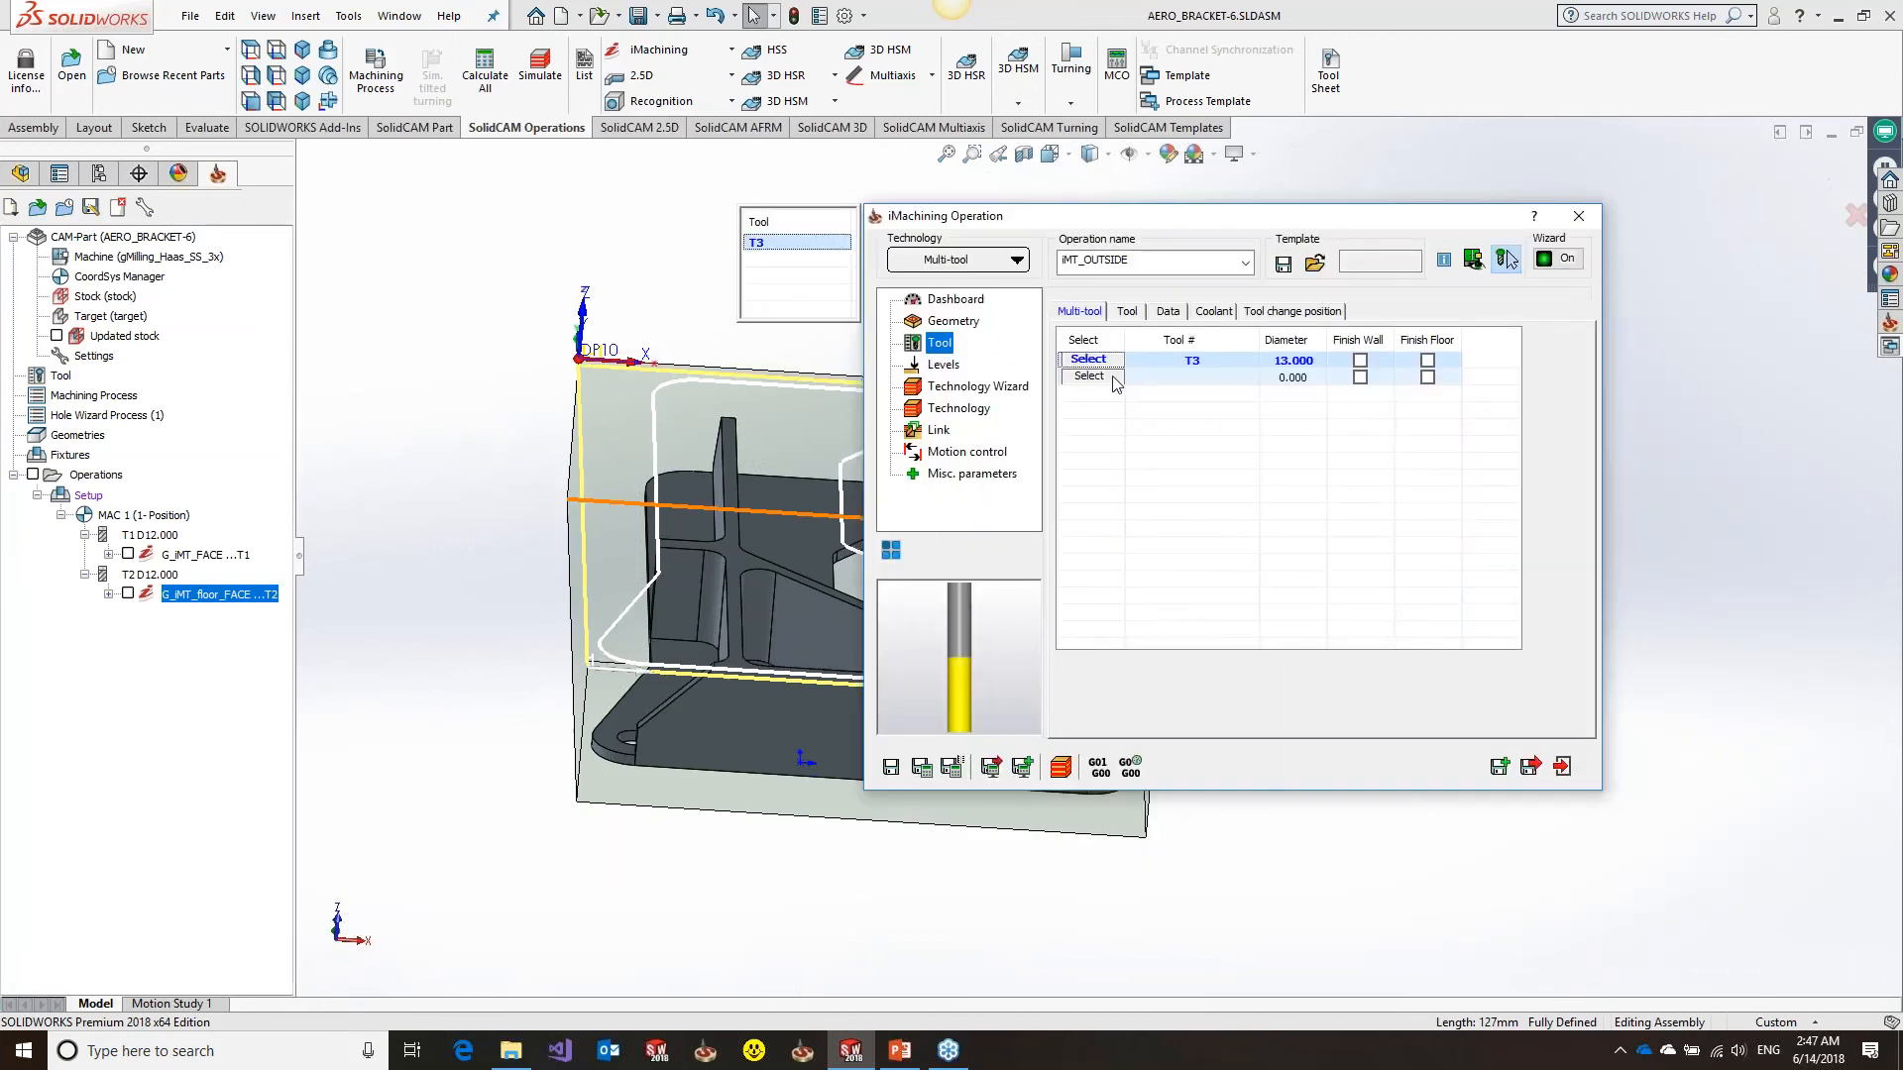
Add finishing tools T4 (13 mm) and T5 (10 mm) to the operation and enable Finish Wall for both
{"action": "left_click", "coordinate": [1115, 379]}
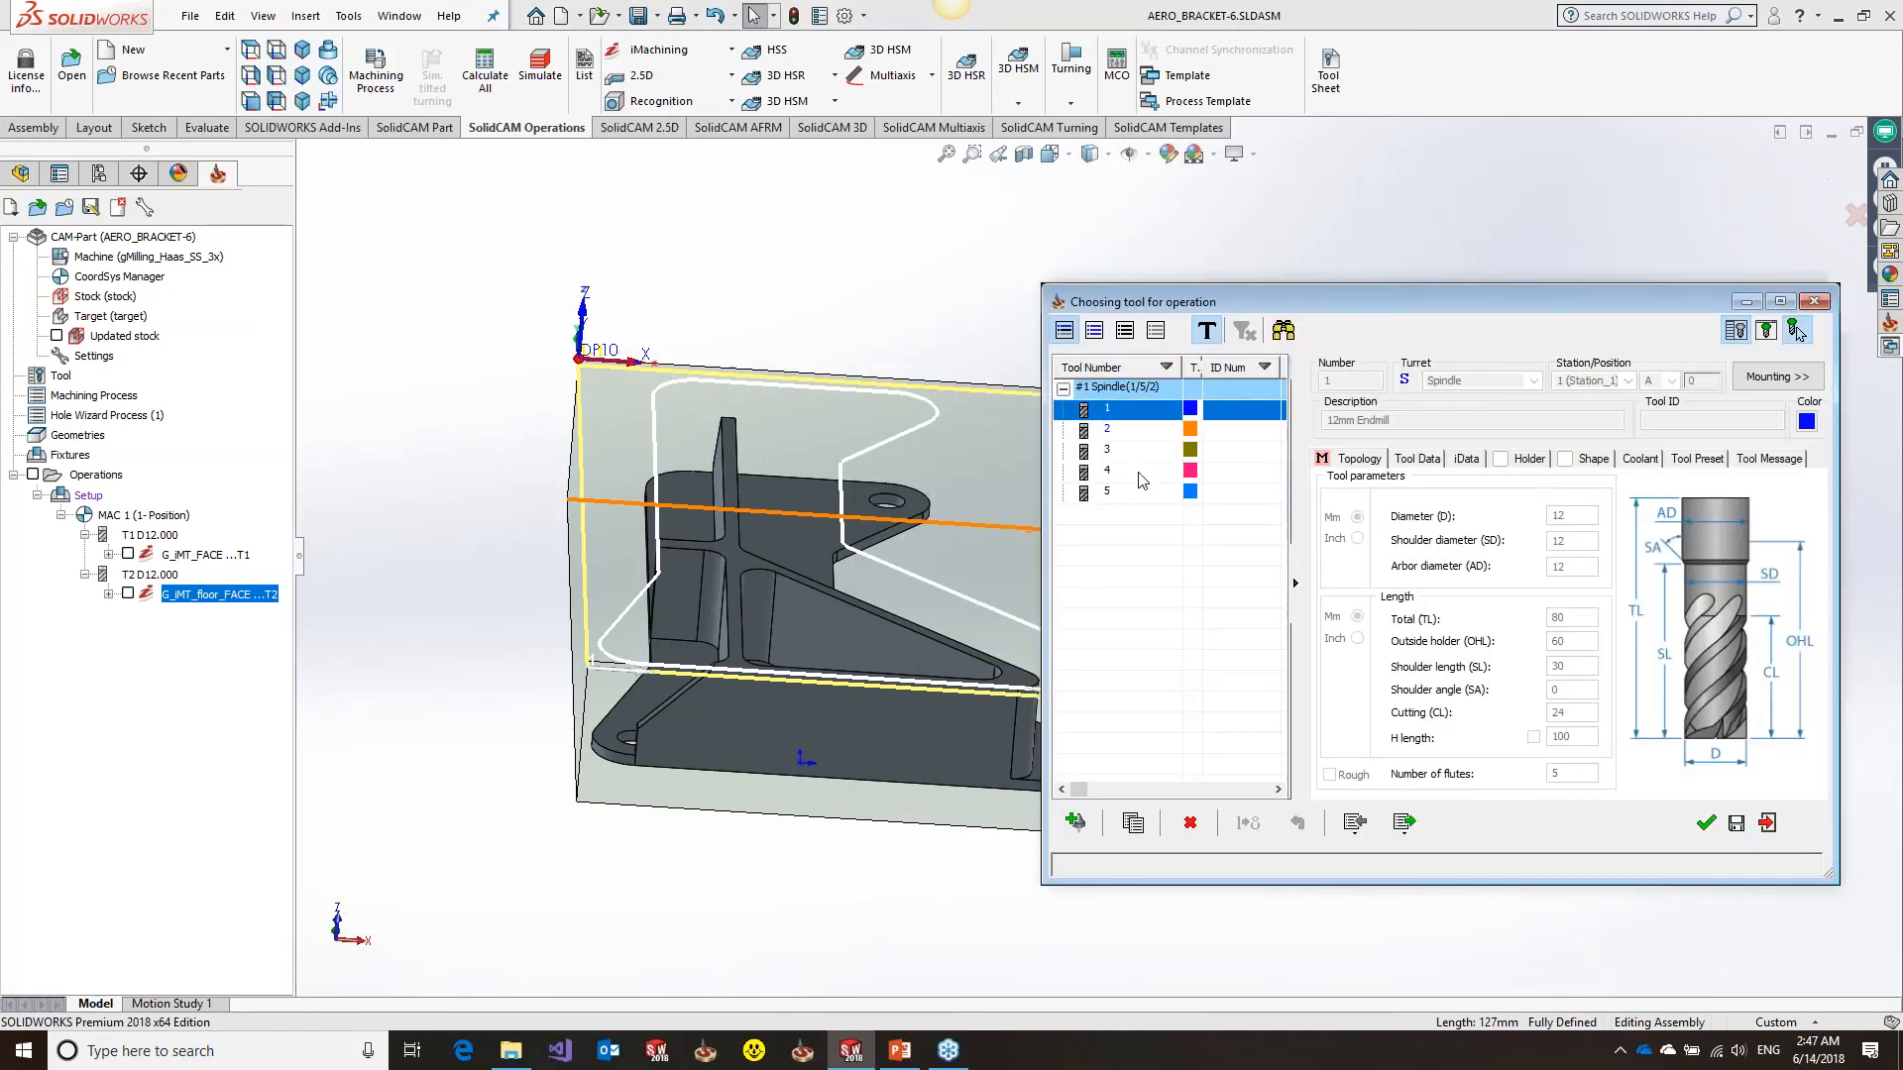
{"action": "double_click", "coordinate": [1140, 472]}
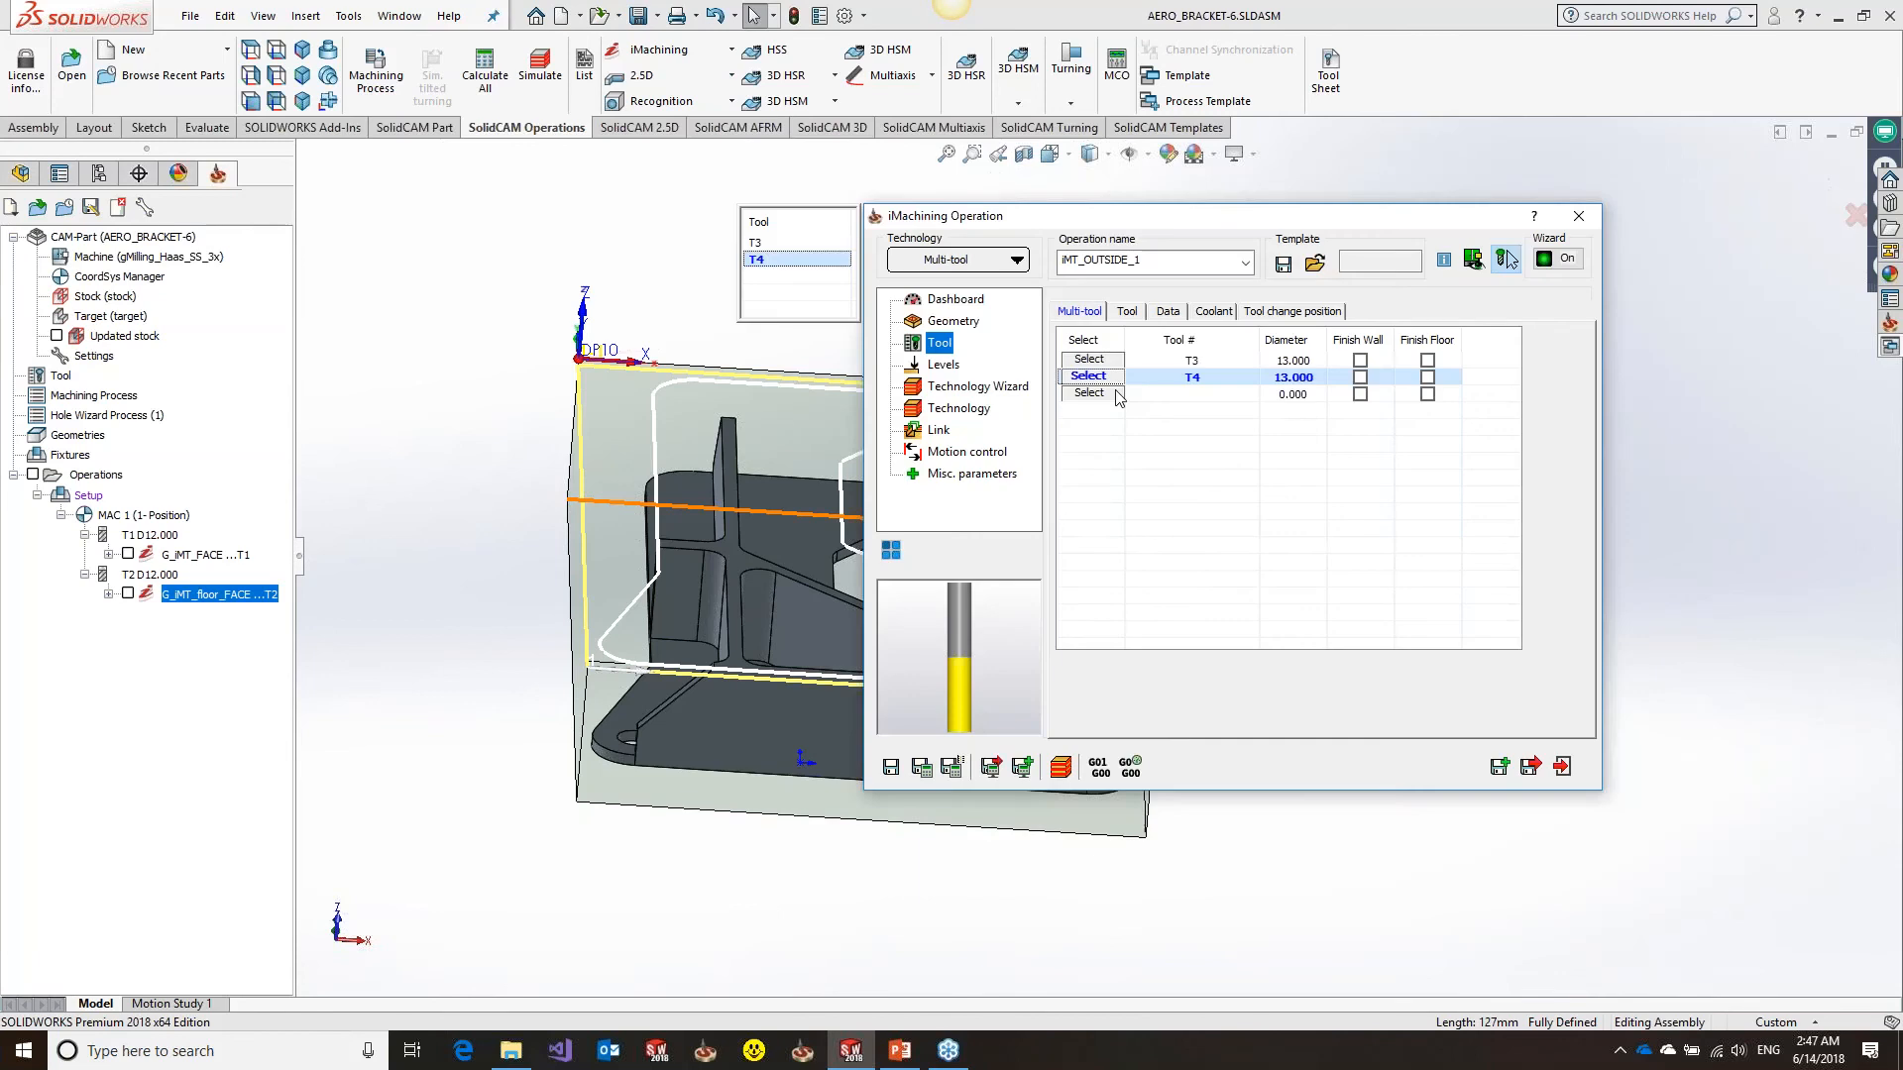
{"action": "left_click", "coordinate": [1115, 396]}
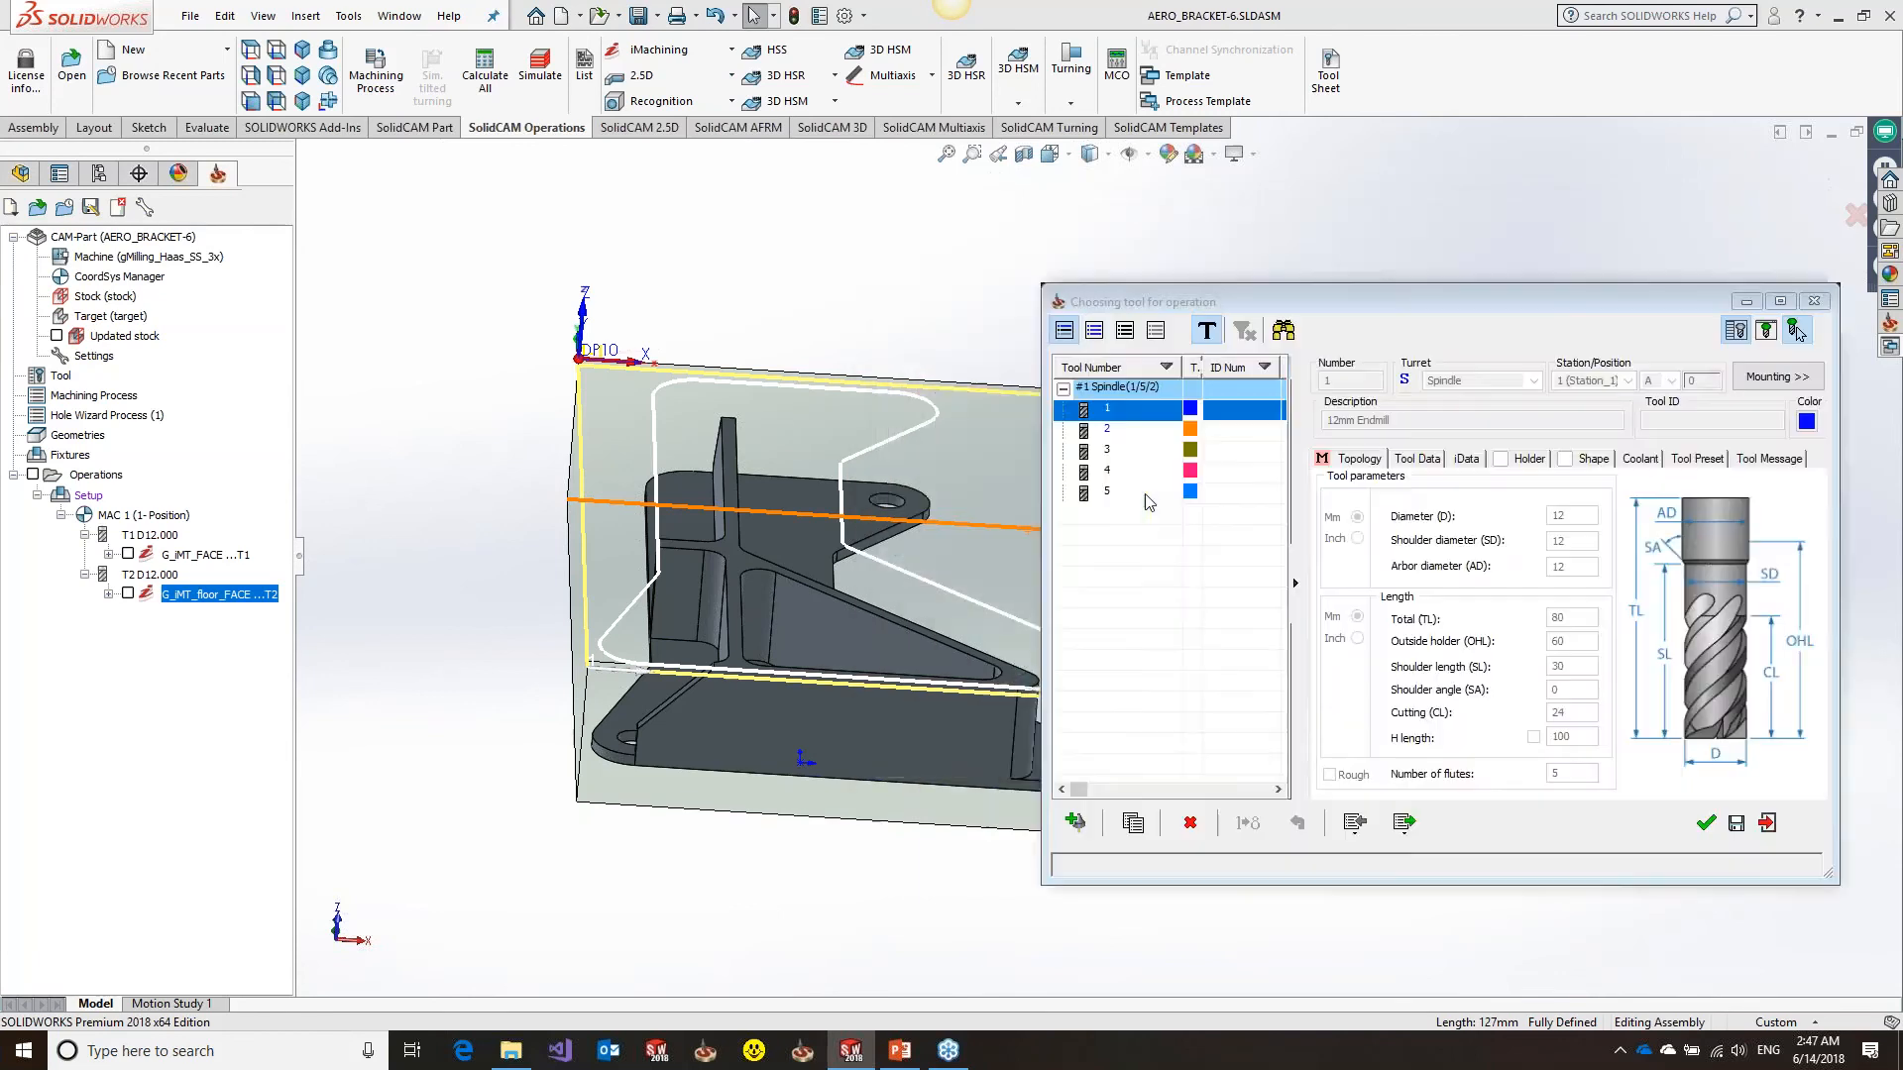
{"action": "double_click", "coordinate": [1148, 500]}
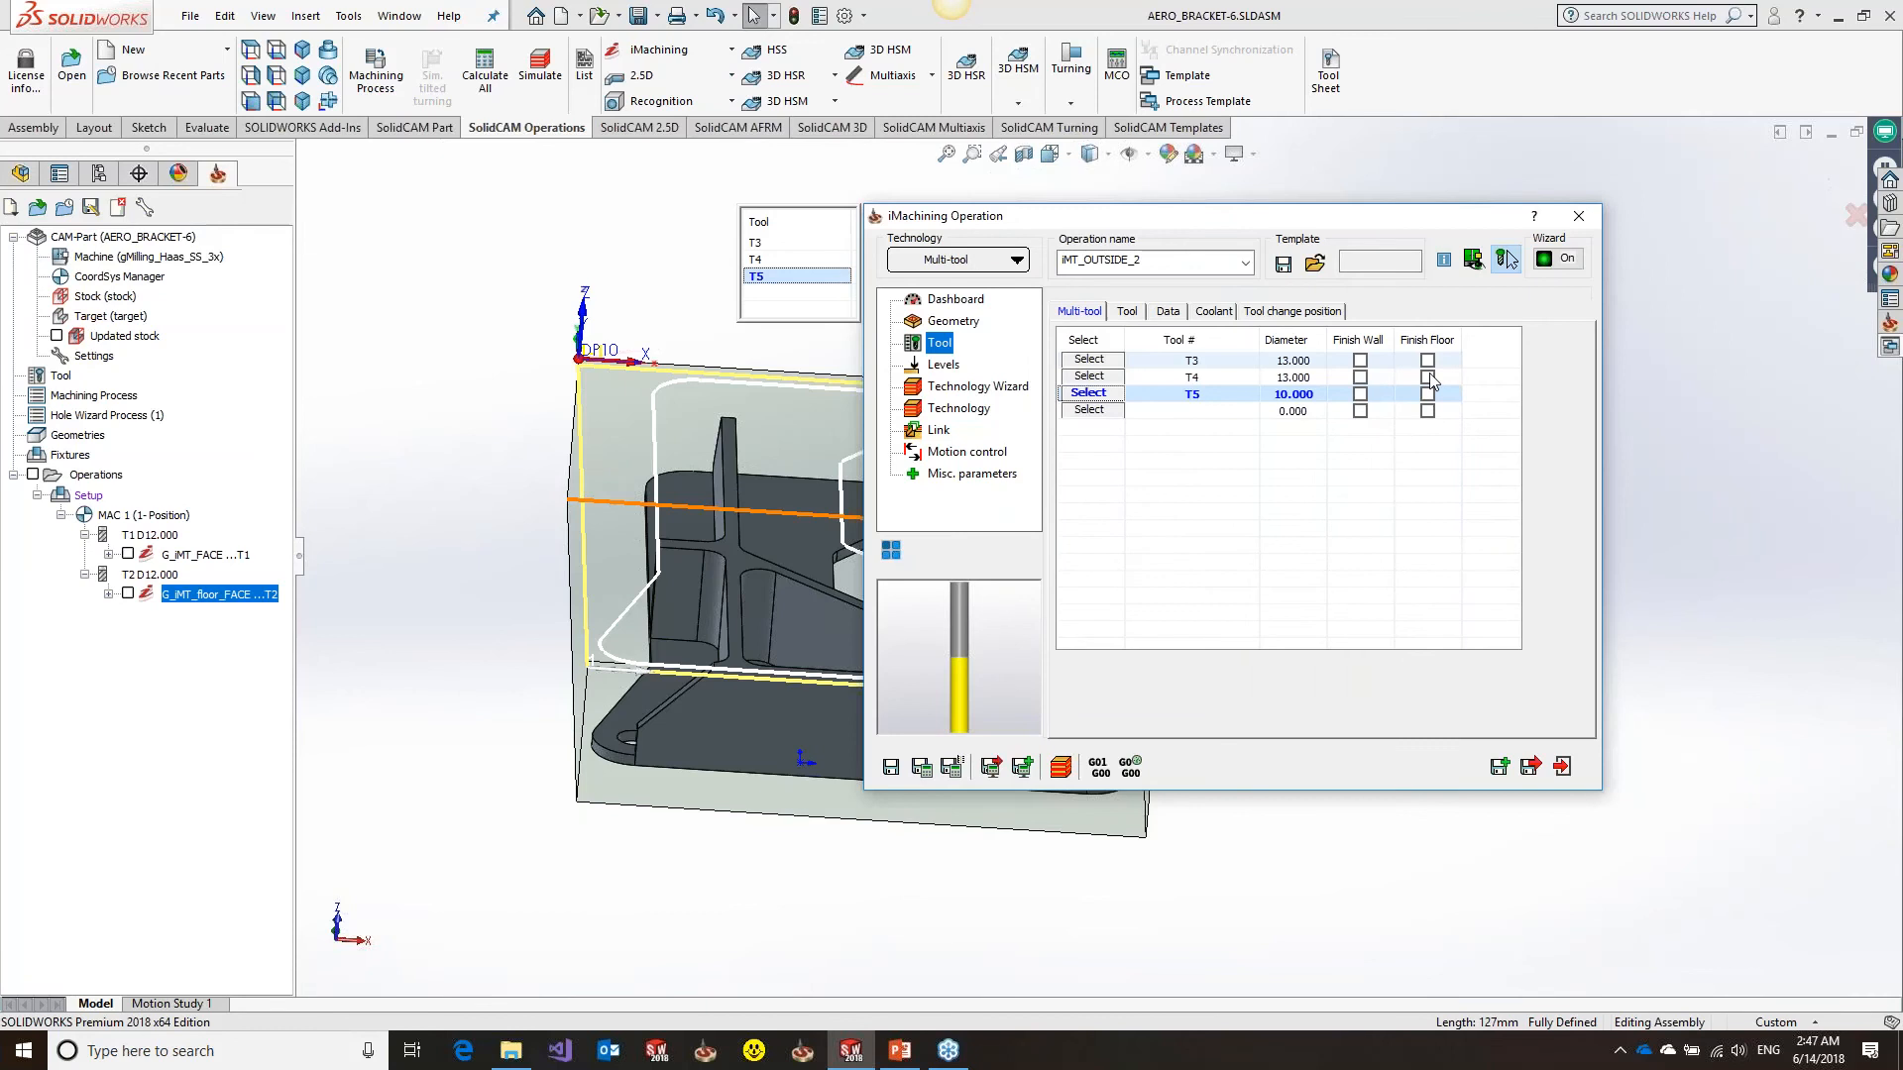
{"action": "left_click", "coordinate": [1360, 379]}
{"action": "left_click", "coordinate": [1360, 394]}
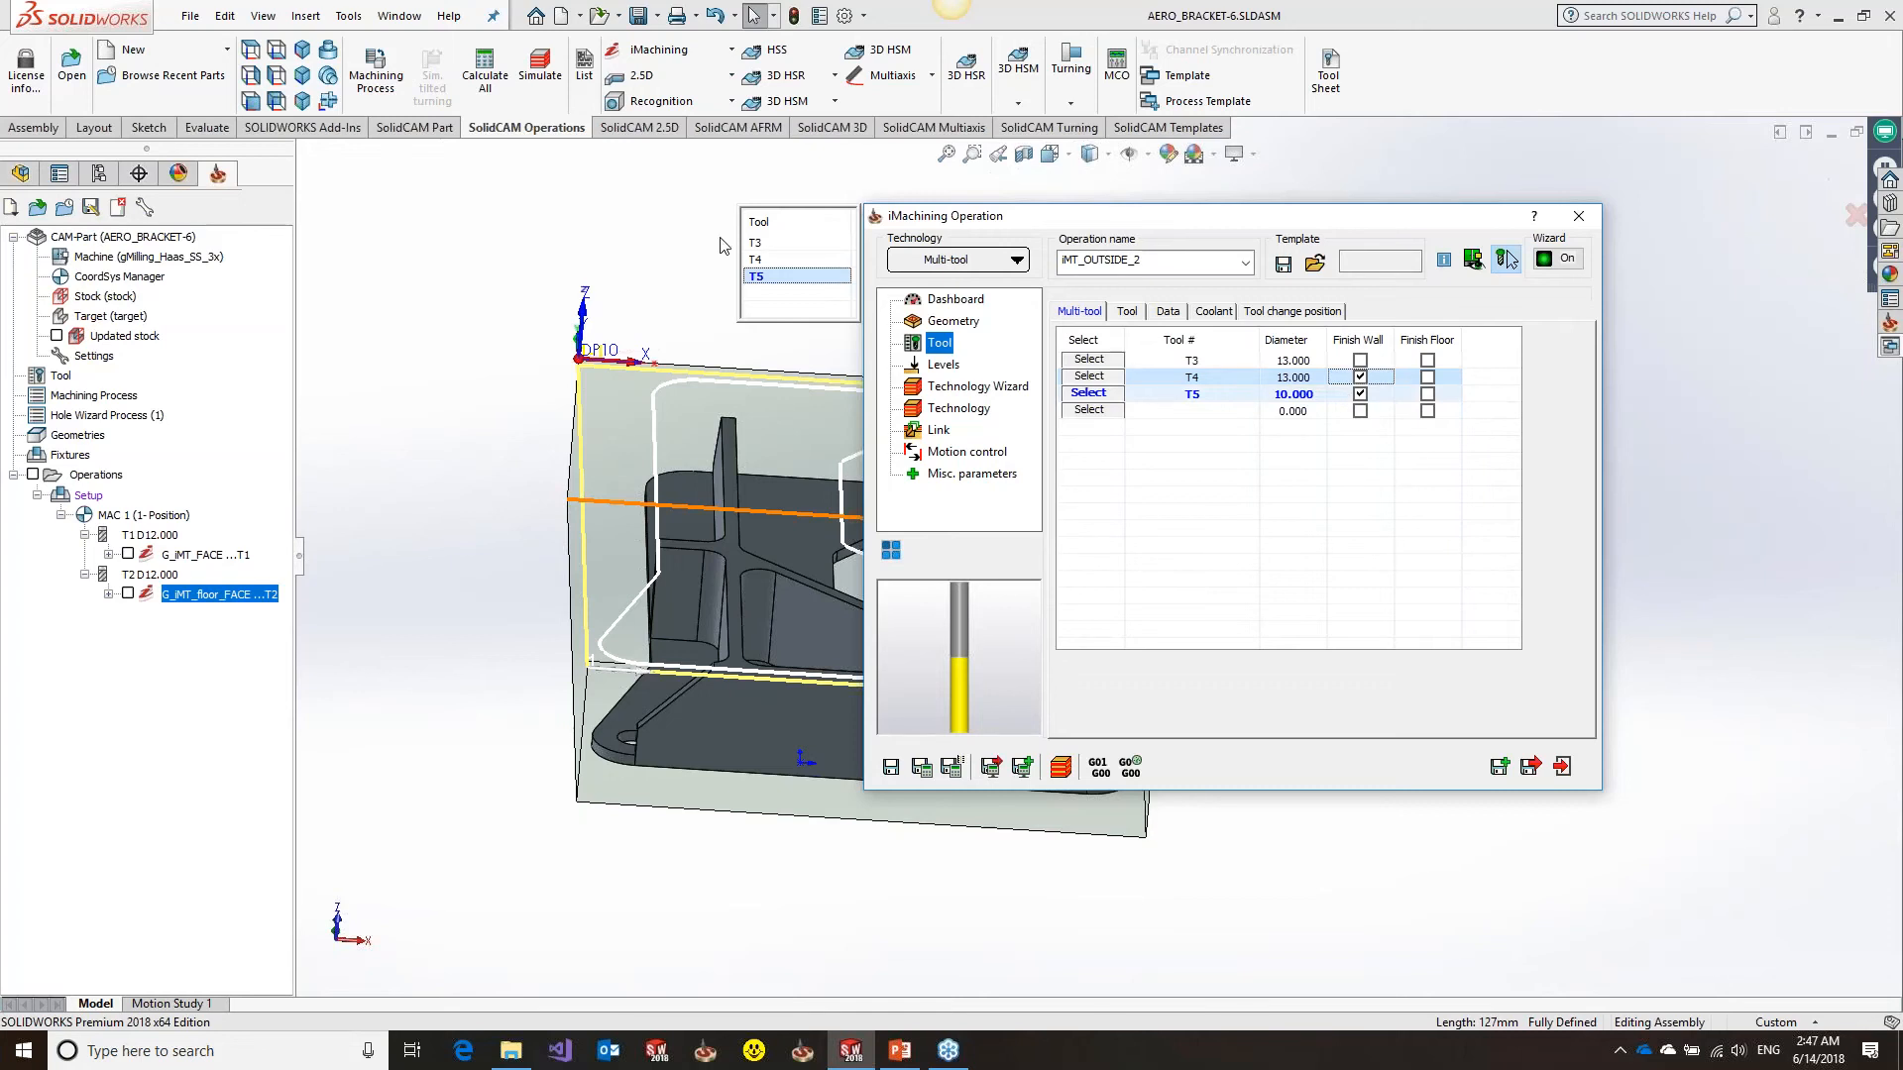
For T3, pick the upper level on the bracket's top face and the pocket depth on its bottom face, adding a negative depth delta
{"action": "left_click", "coordinate": [755, 243]}
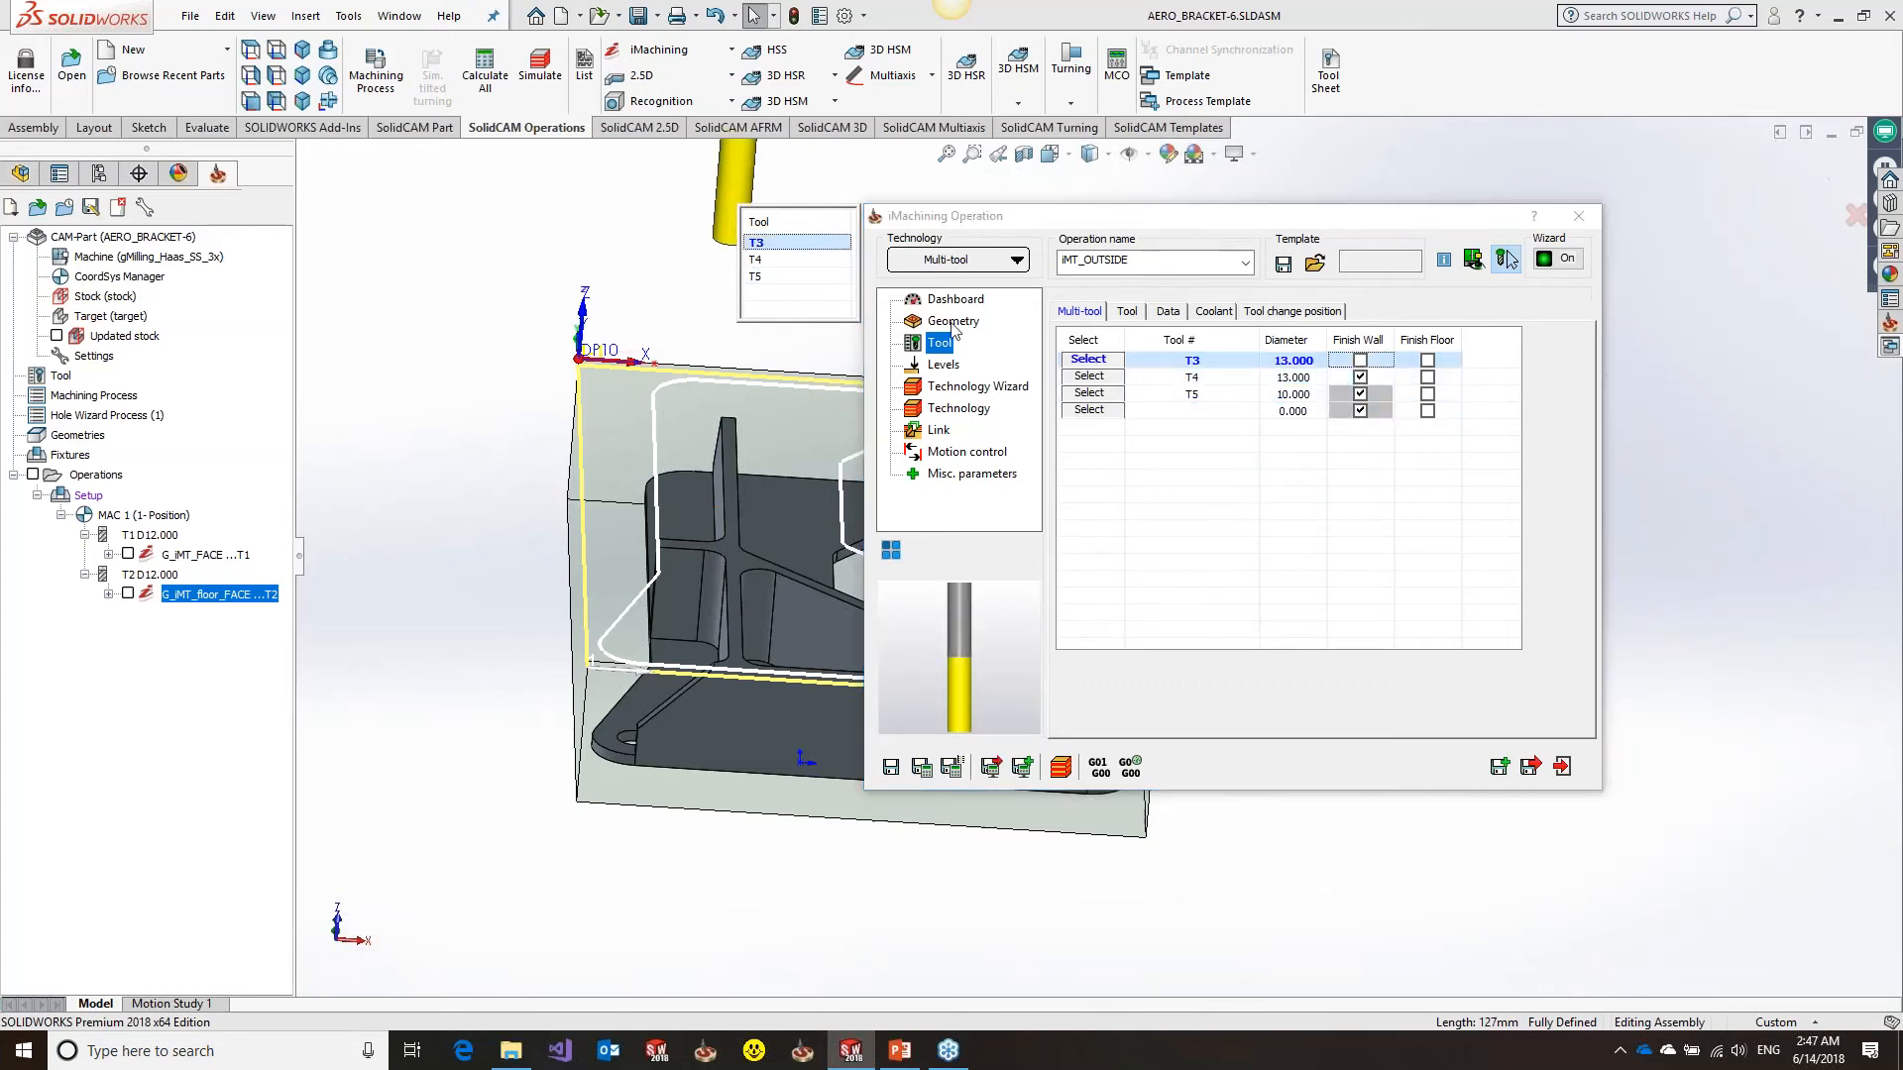
{"action": "left_click", "coordinate": [943, 365]}
{"action": "left_click", "coordinate": [1215, 524]}
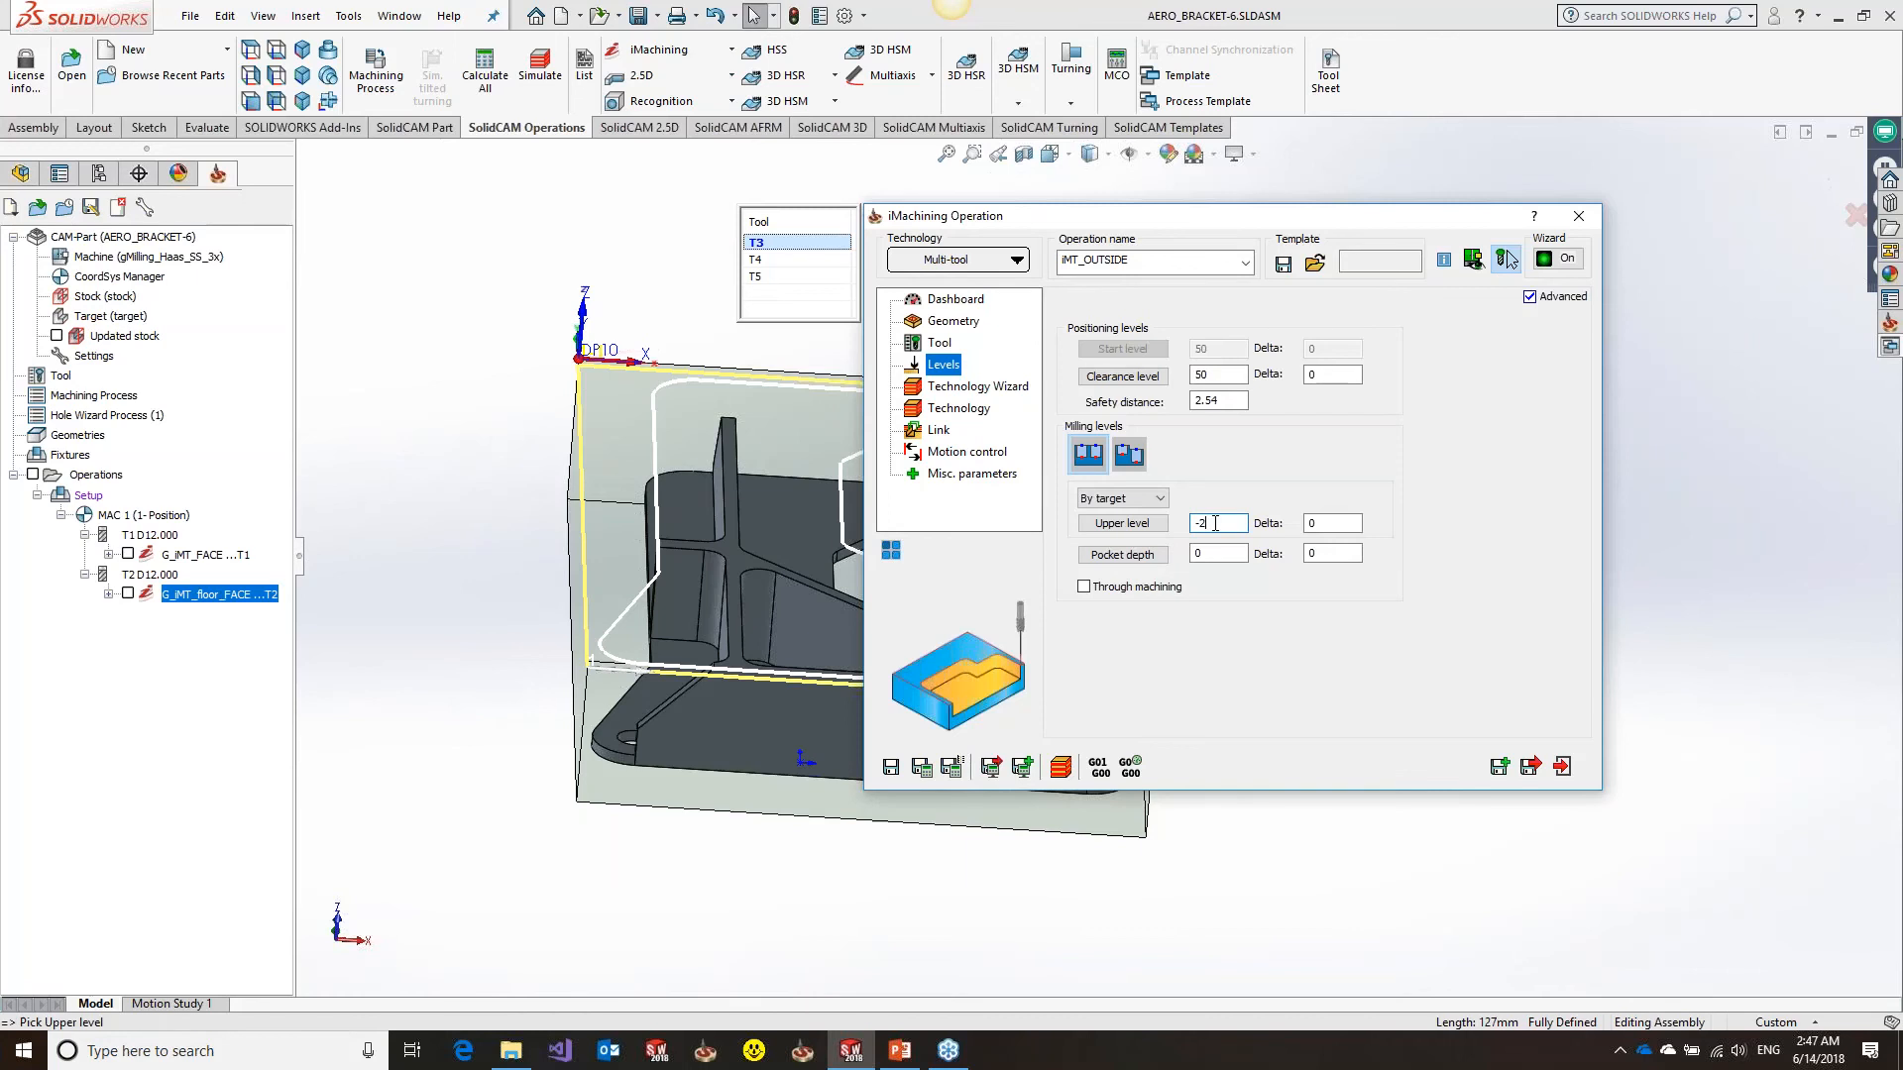
{"action": "left_click", "coordinate": [738, 558]}
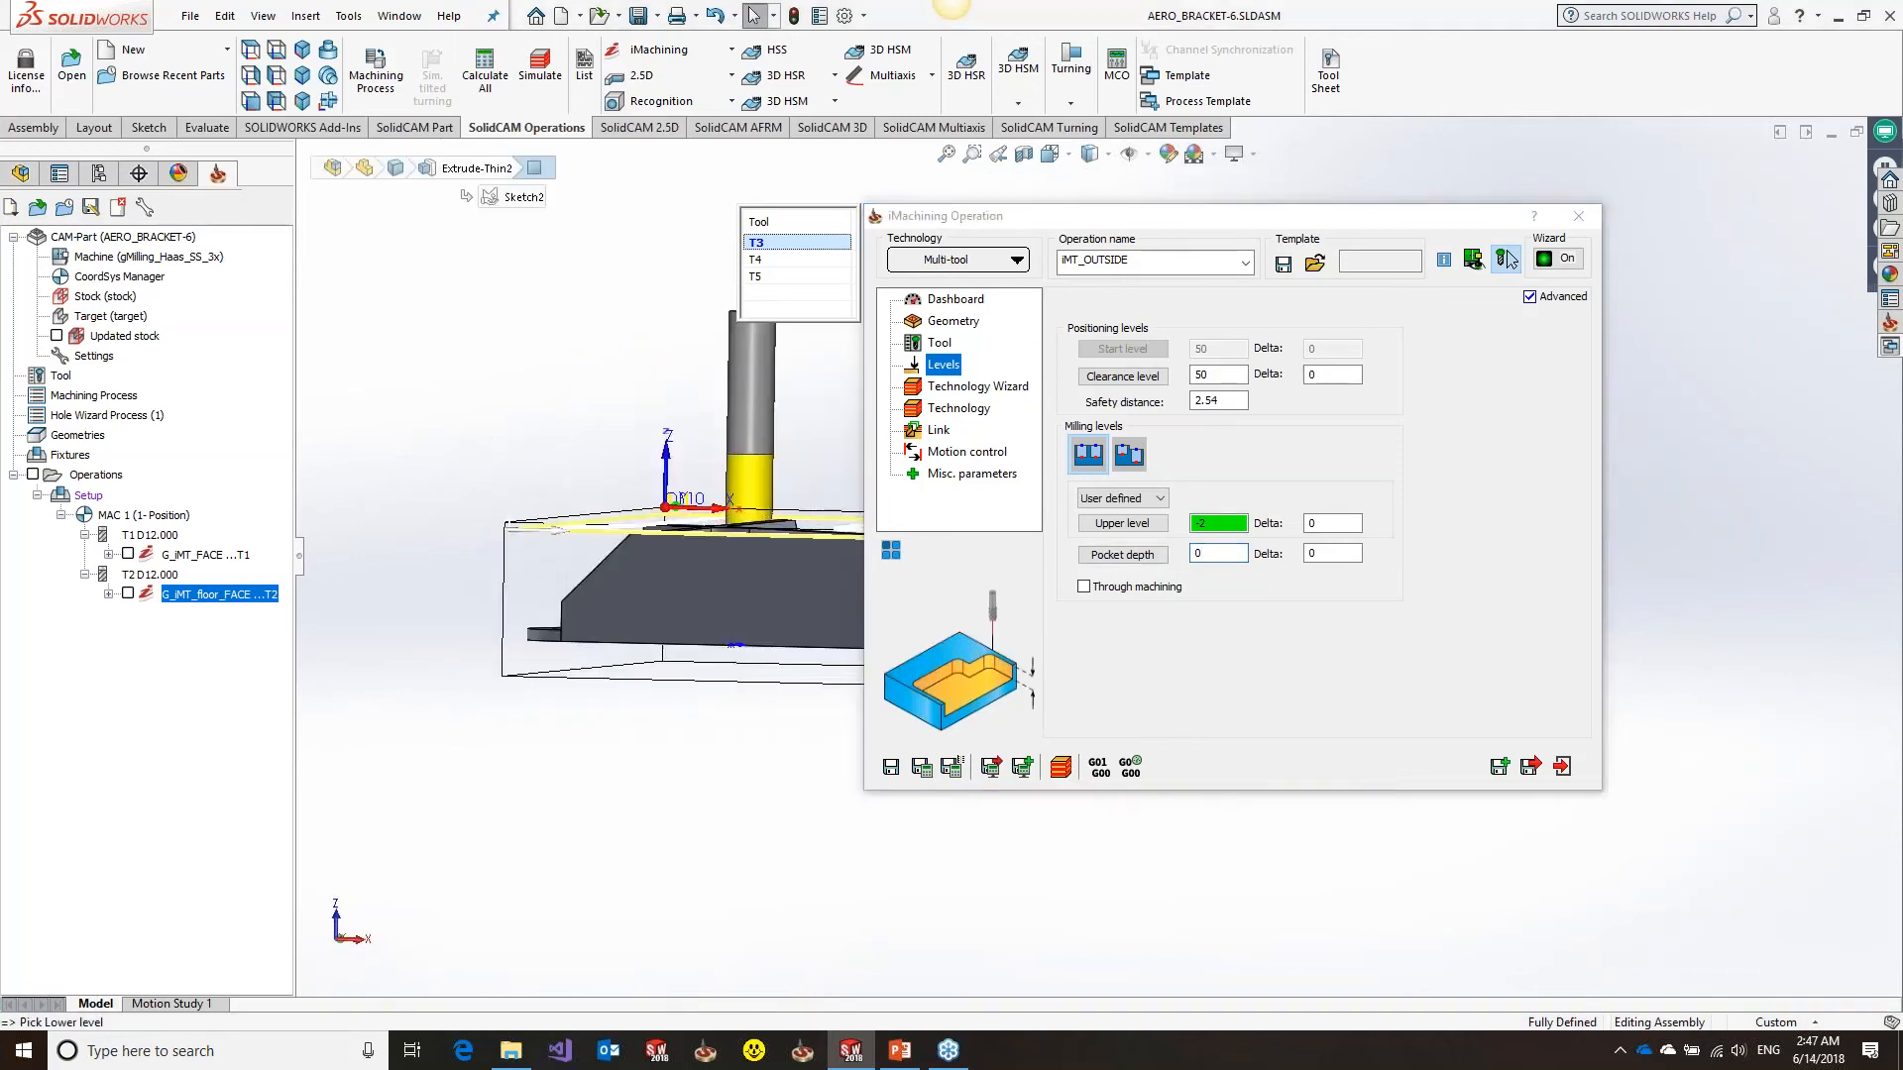
{"action": "left_click", "coordinate": [733, 644]}
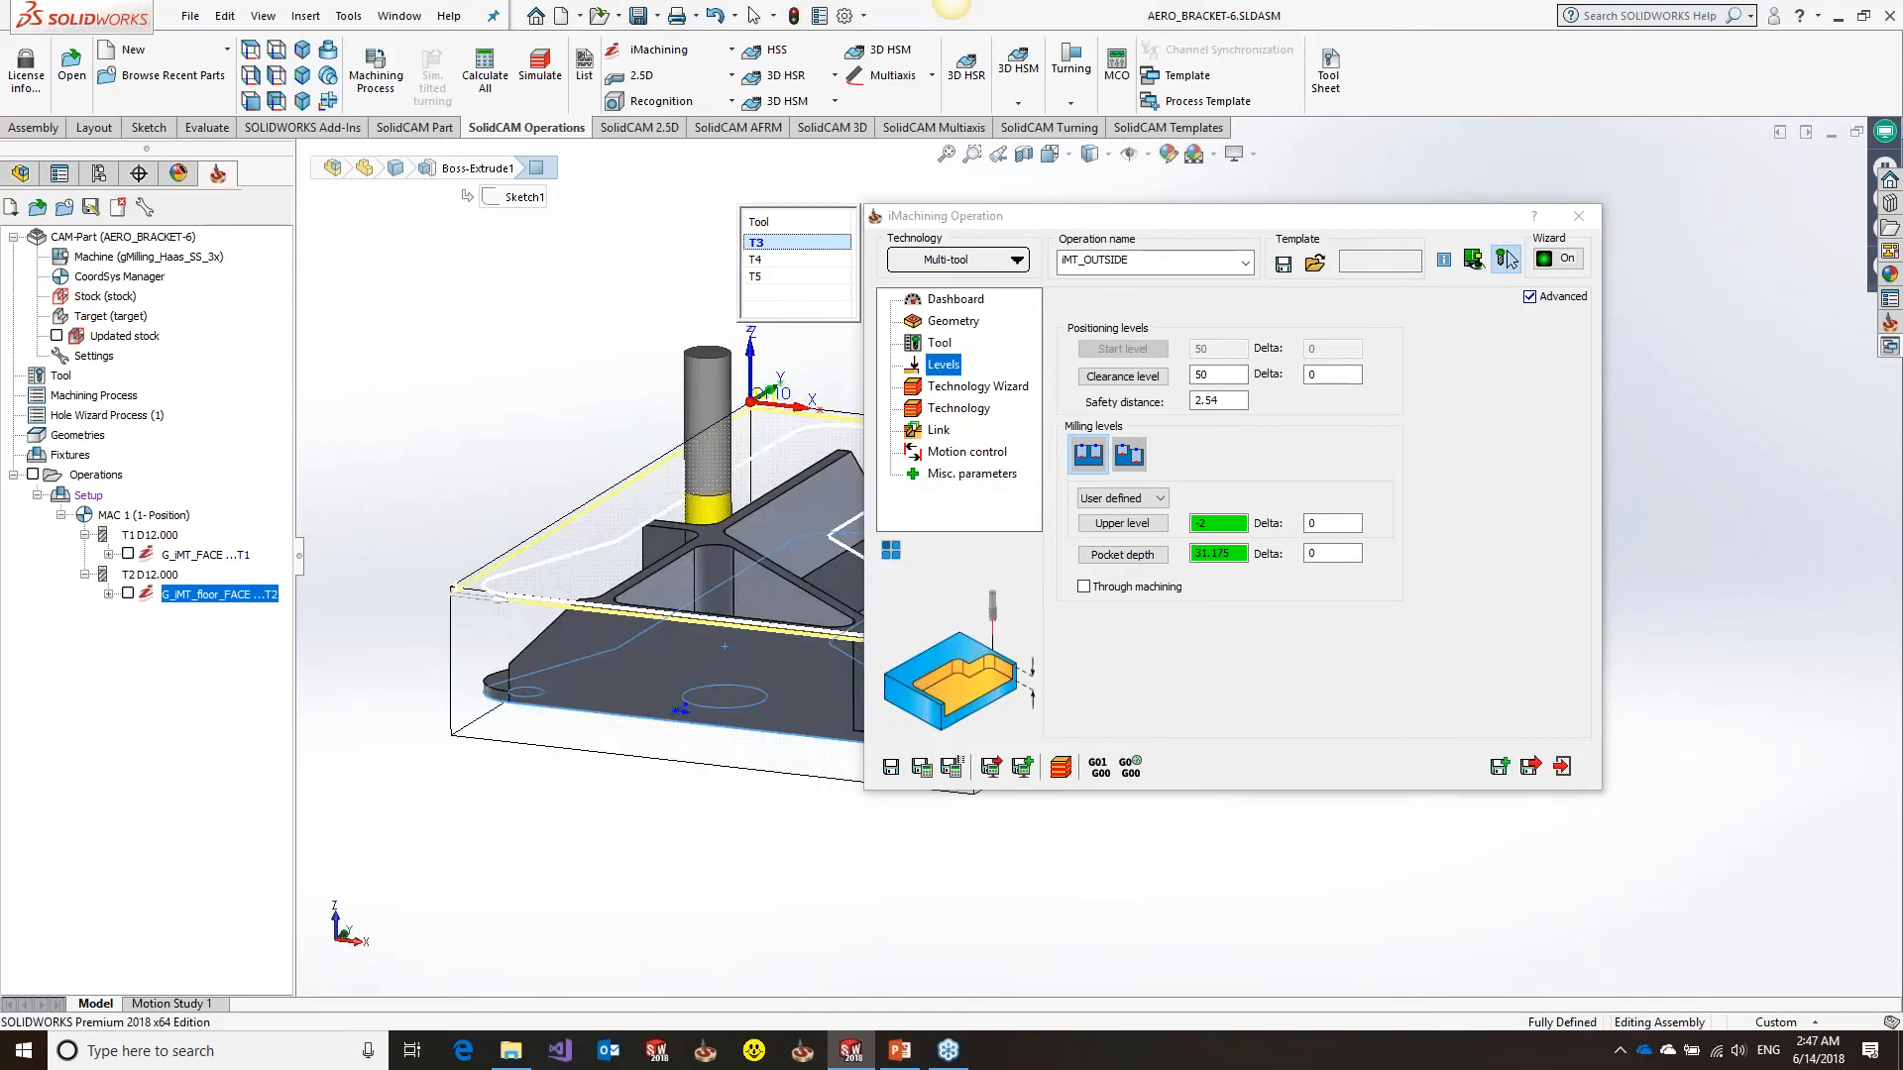
{"action": "left_click", "coordinate": [1335, 553]}
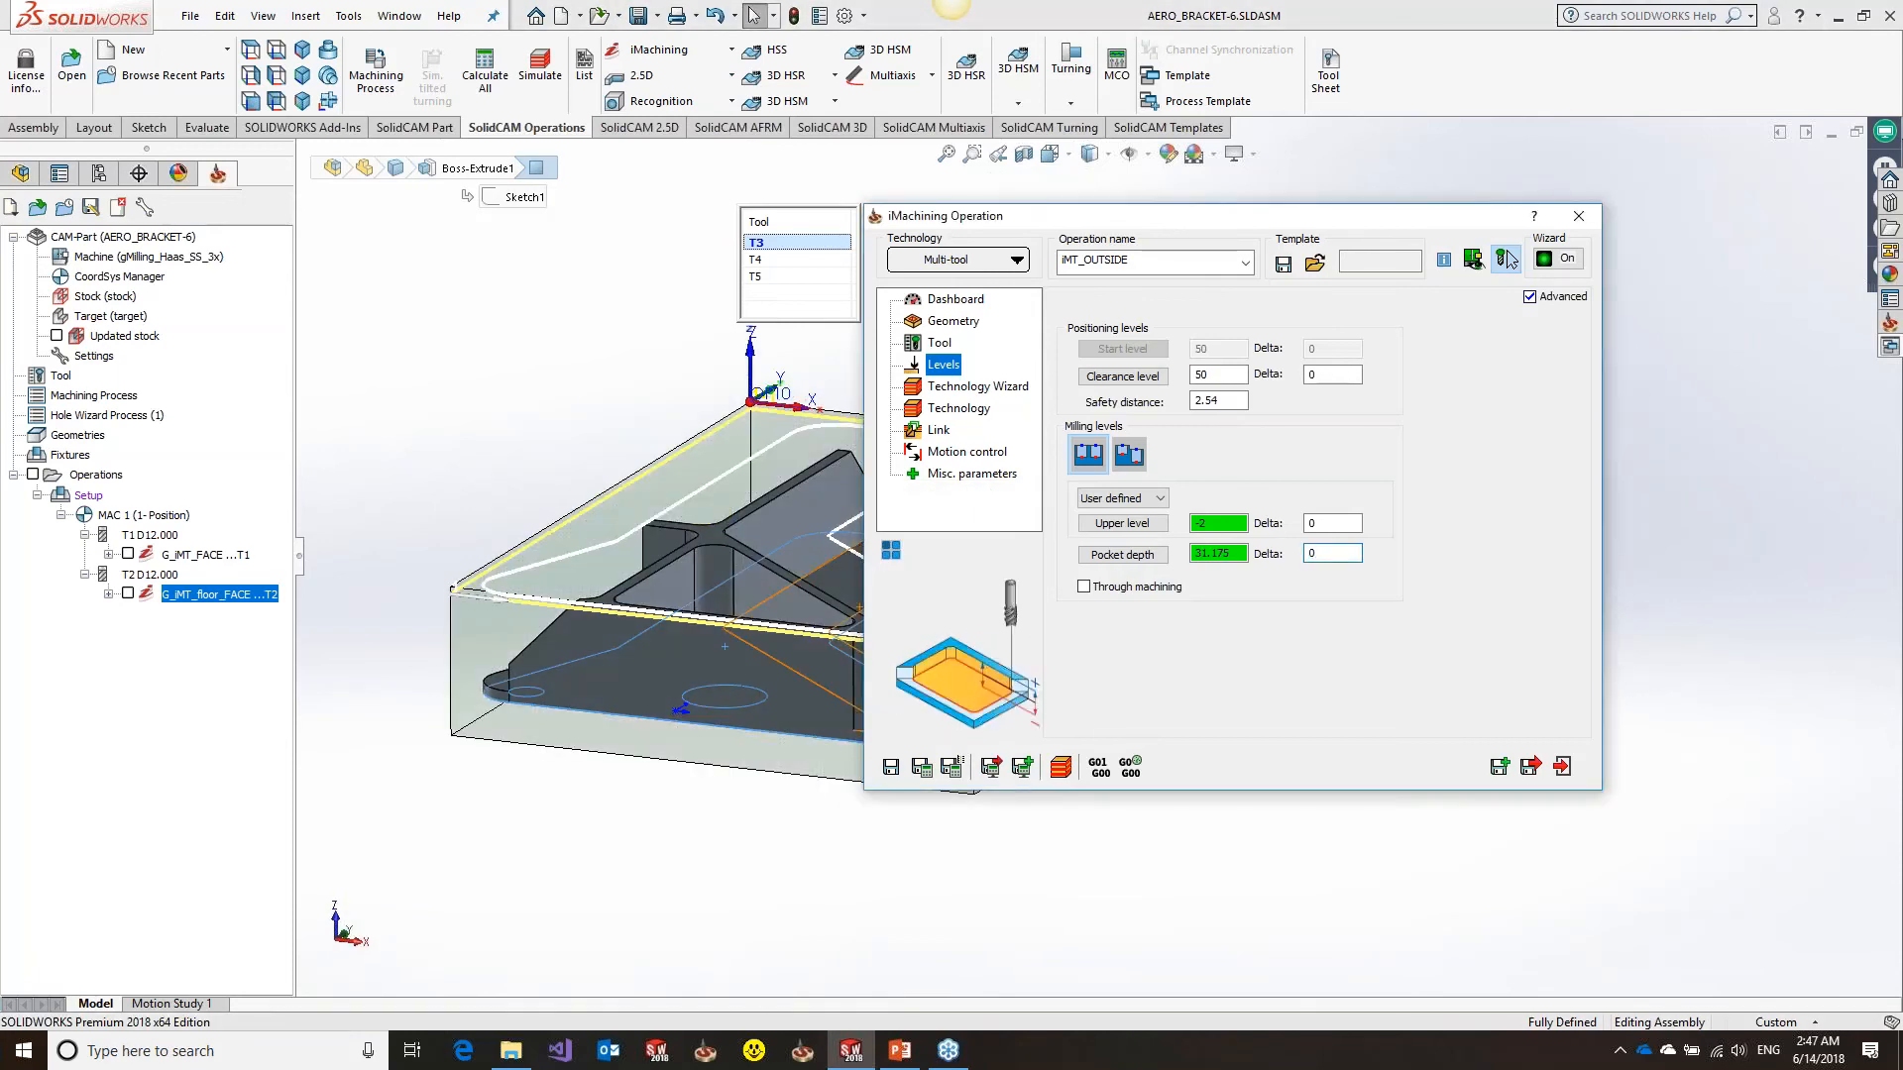
{"action": "key", "text": "BackSpace"}
{"action": "type", "text": "-"}
{"action": "type", "text": "2"}
Override T3's floor offset in the technology settings with 0
{"action": "left_click", "coordinate": [955, 409]}
{"action": "left_click", "coordinate": [1474, 375]}
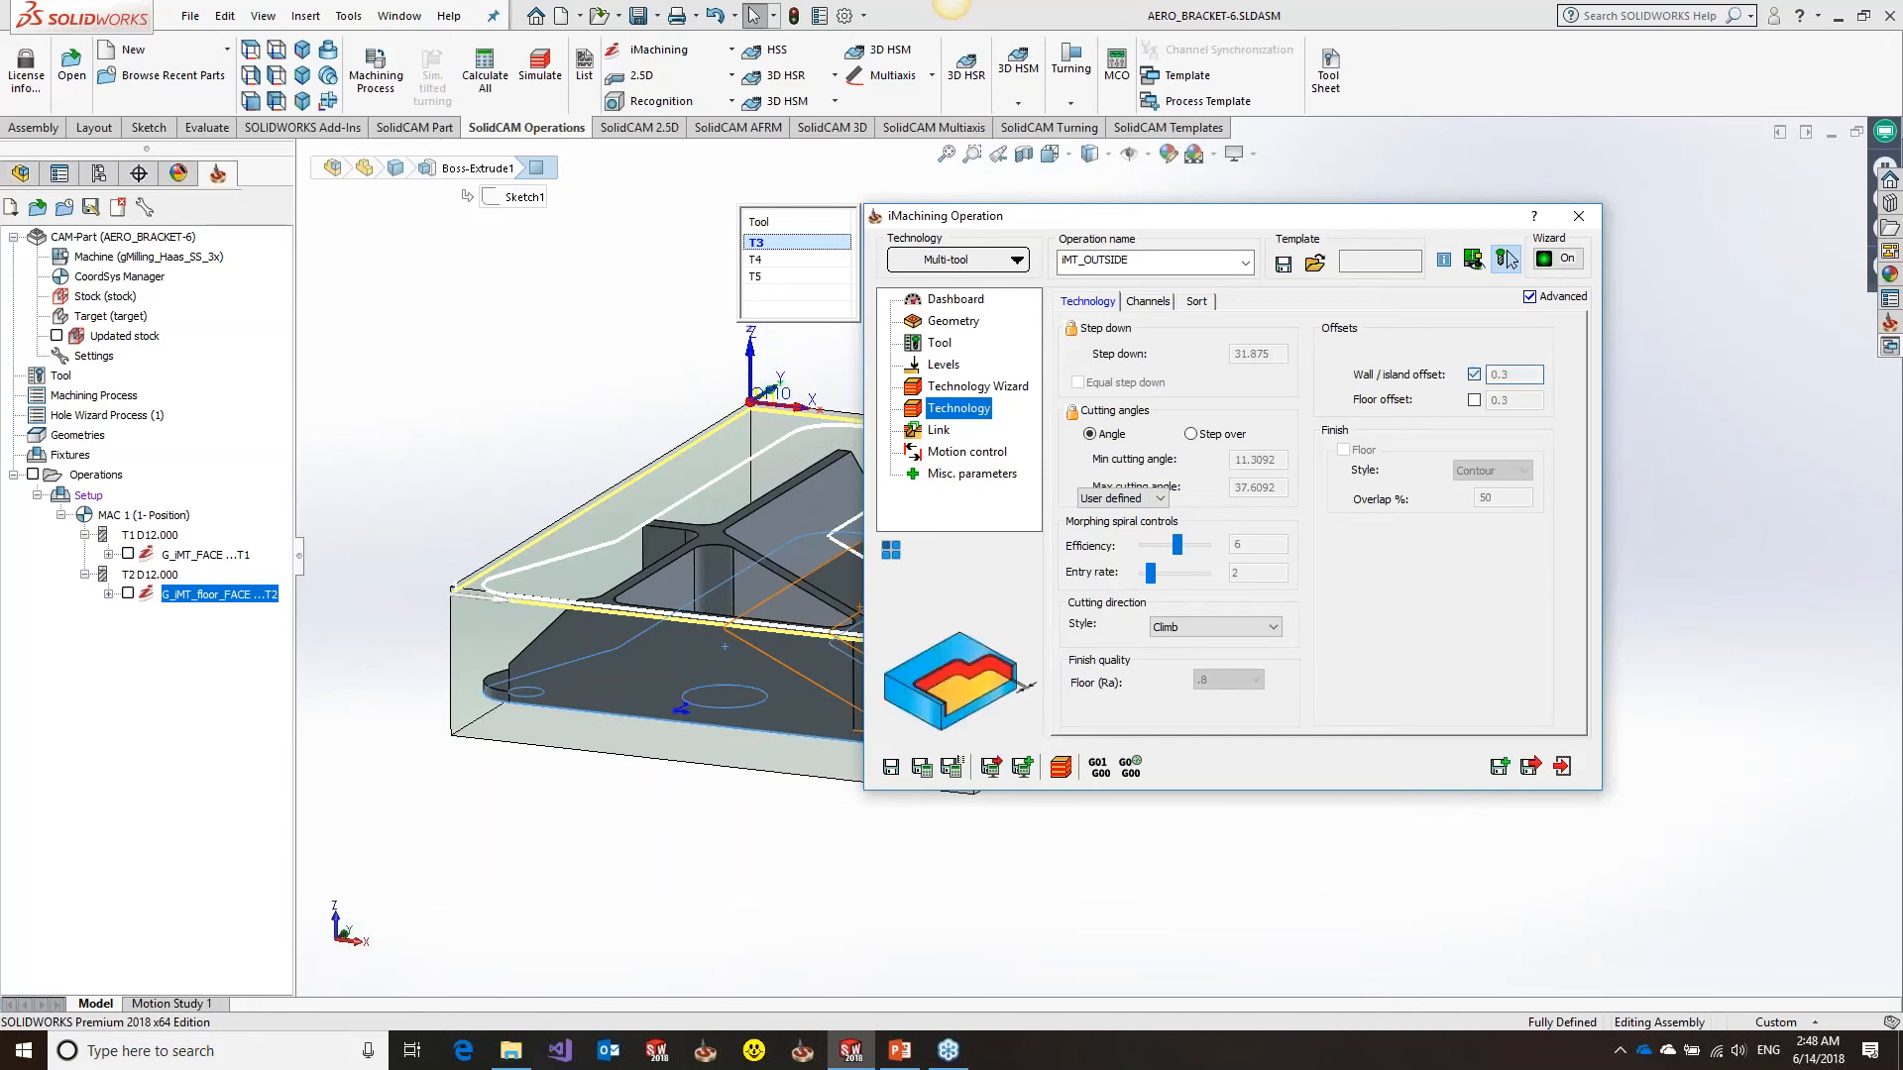
{"action": "left_click", "coordinate": [1474, 399]}
{"action": "type", "text": "0"}
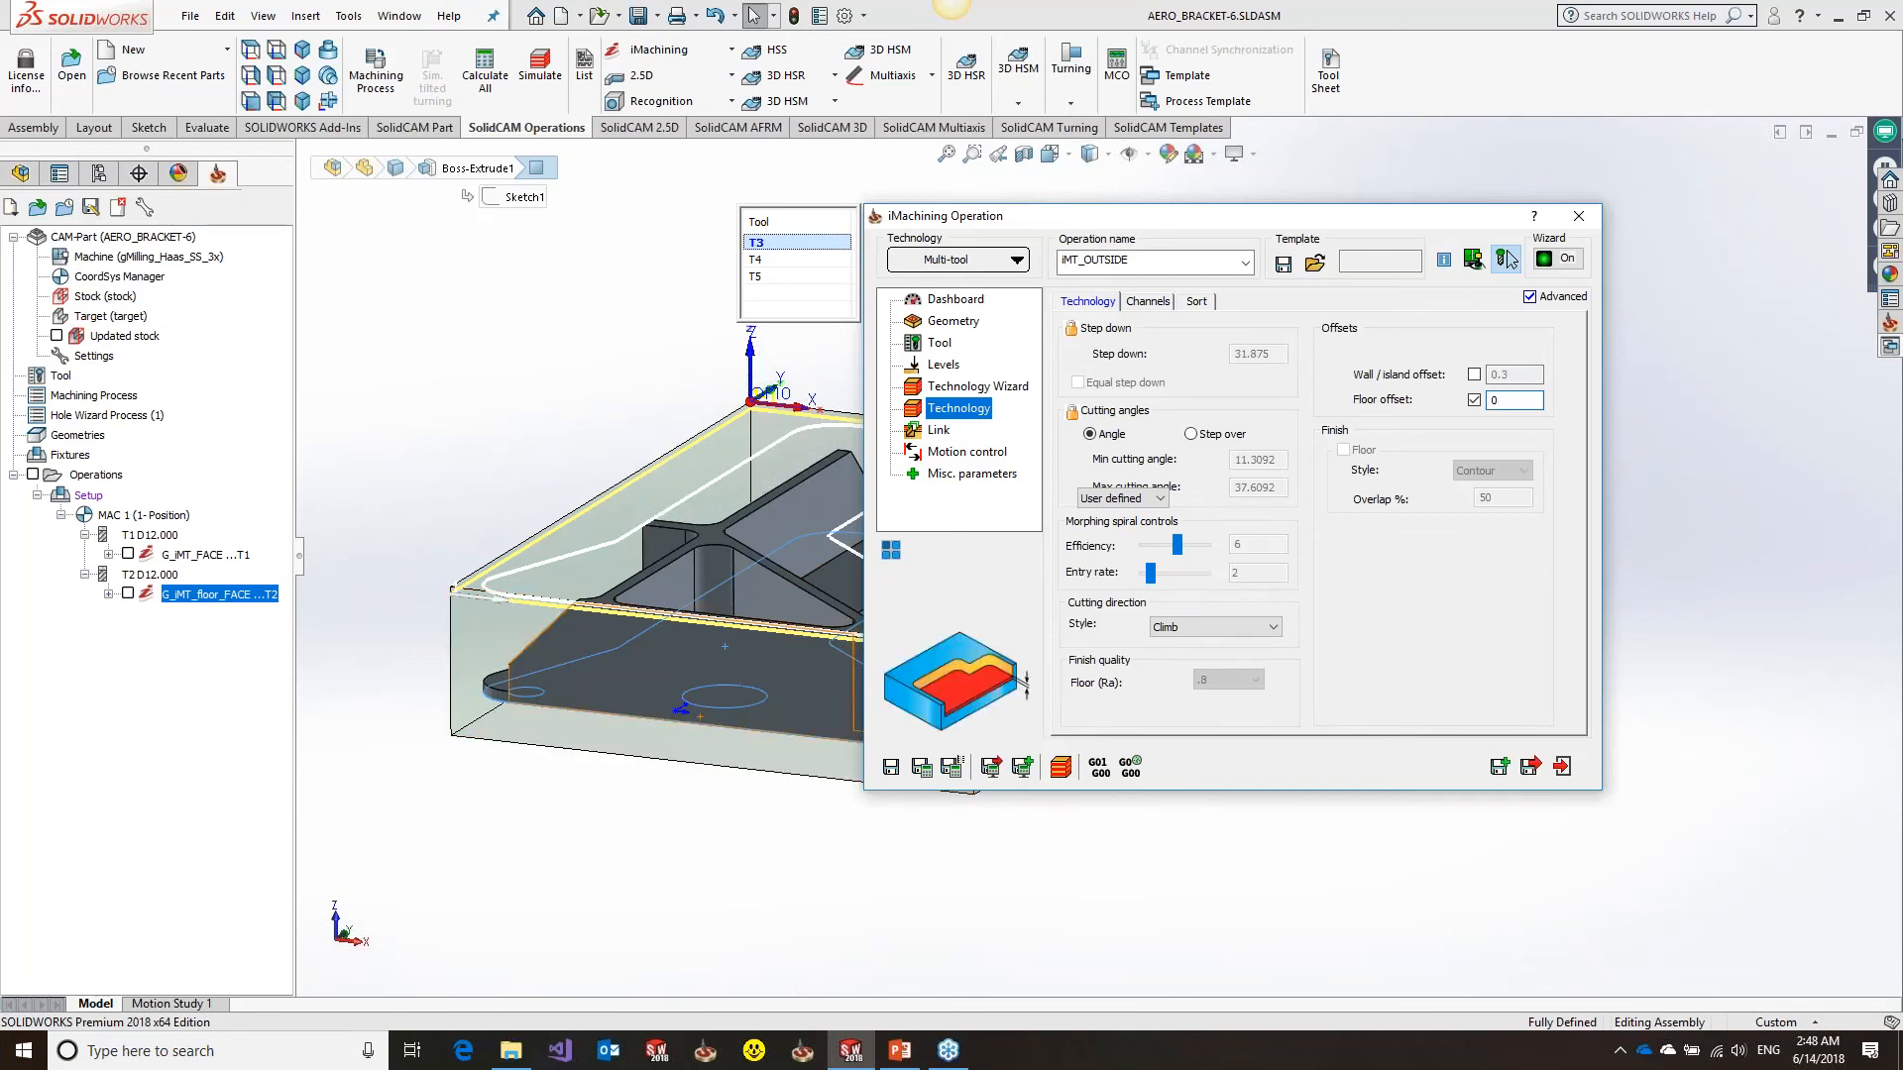
Save and calculate the outside operation, and show only the T3 roughing toolpath around the bracket
{"action": "left_click", "coordinate": [921, 772]}
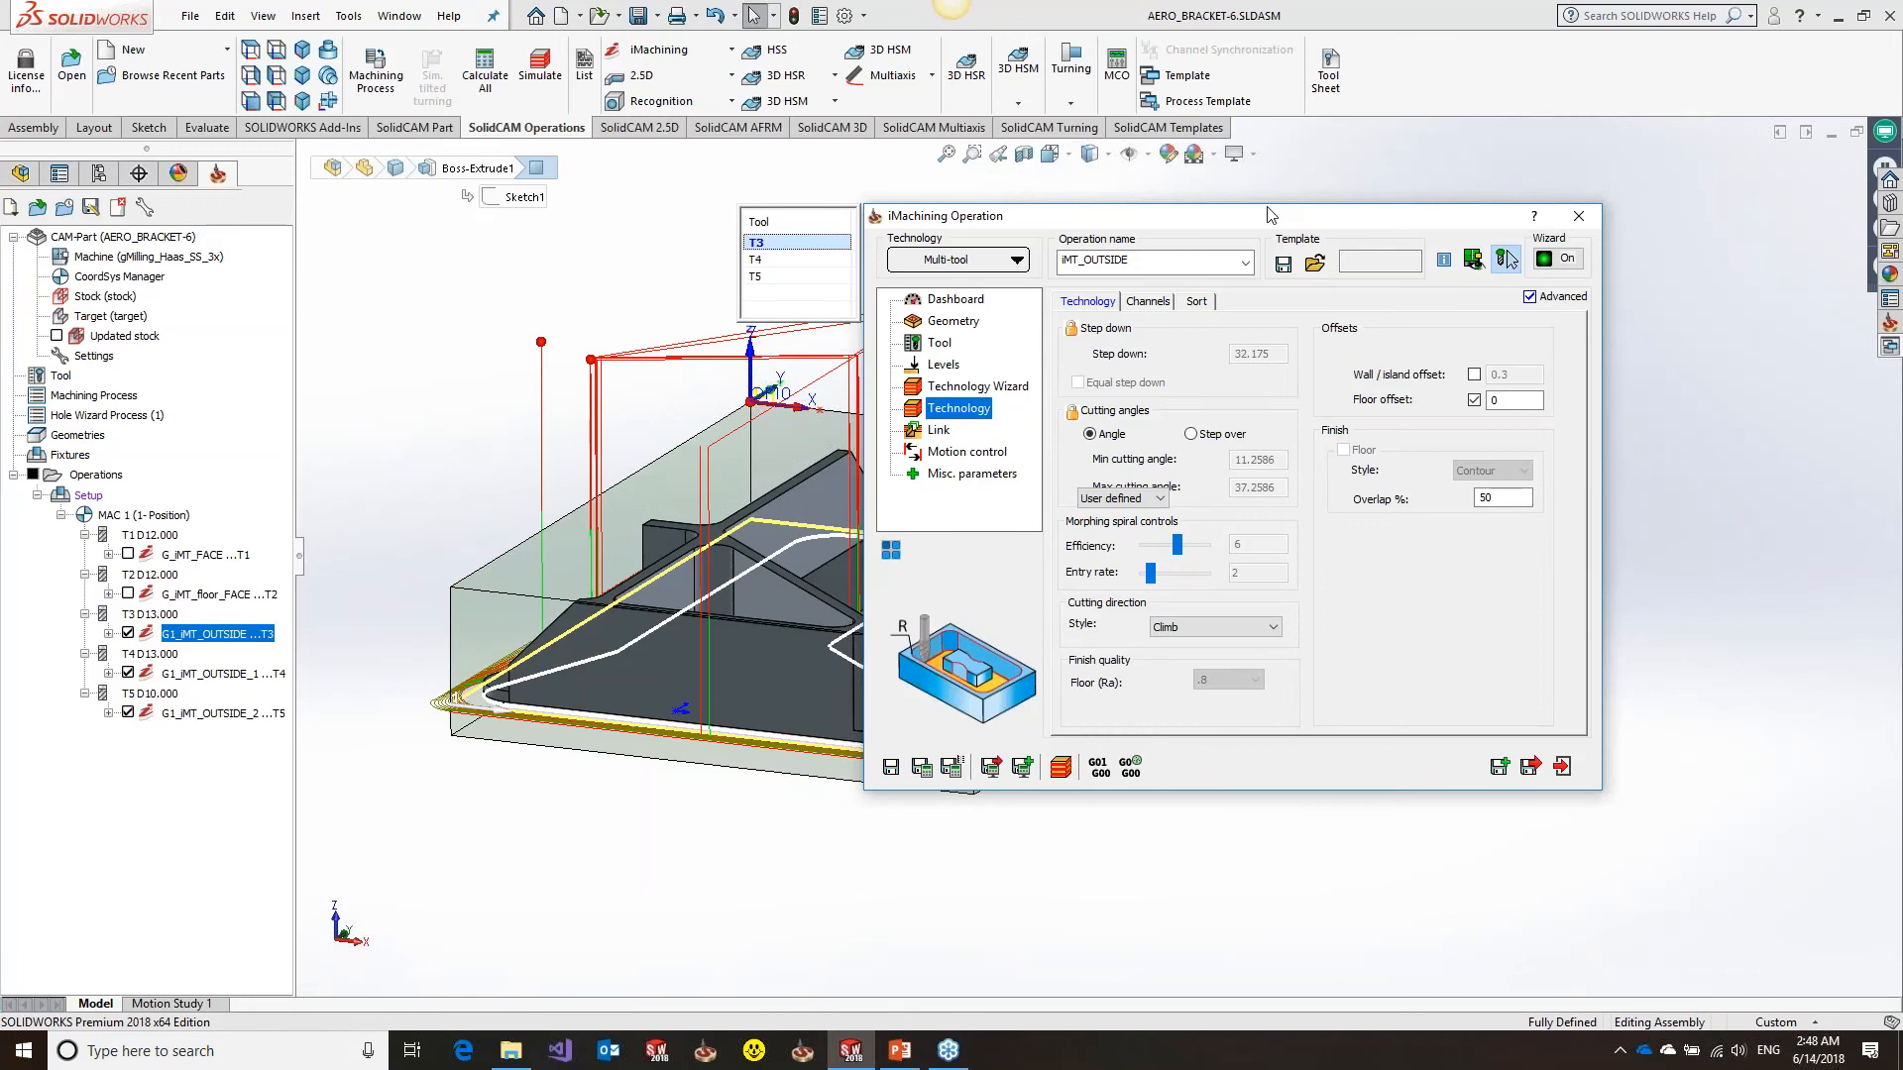
{"action": "left_click_drag", "start_coordinate": [1272, 215], "coordinate": [1561, 201]}
{"action": "middle_click_drag", "start_coordinate": [932, 594], "coordinate": [910, 684]}
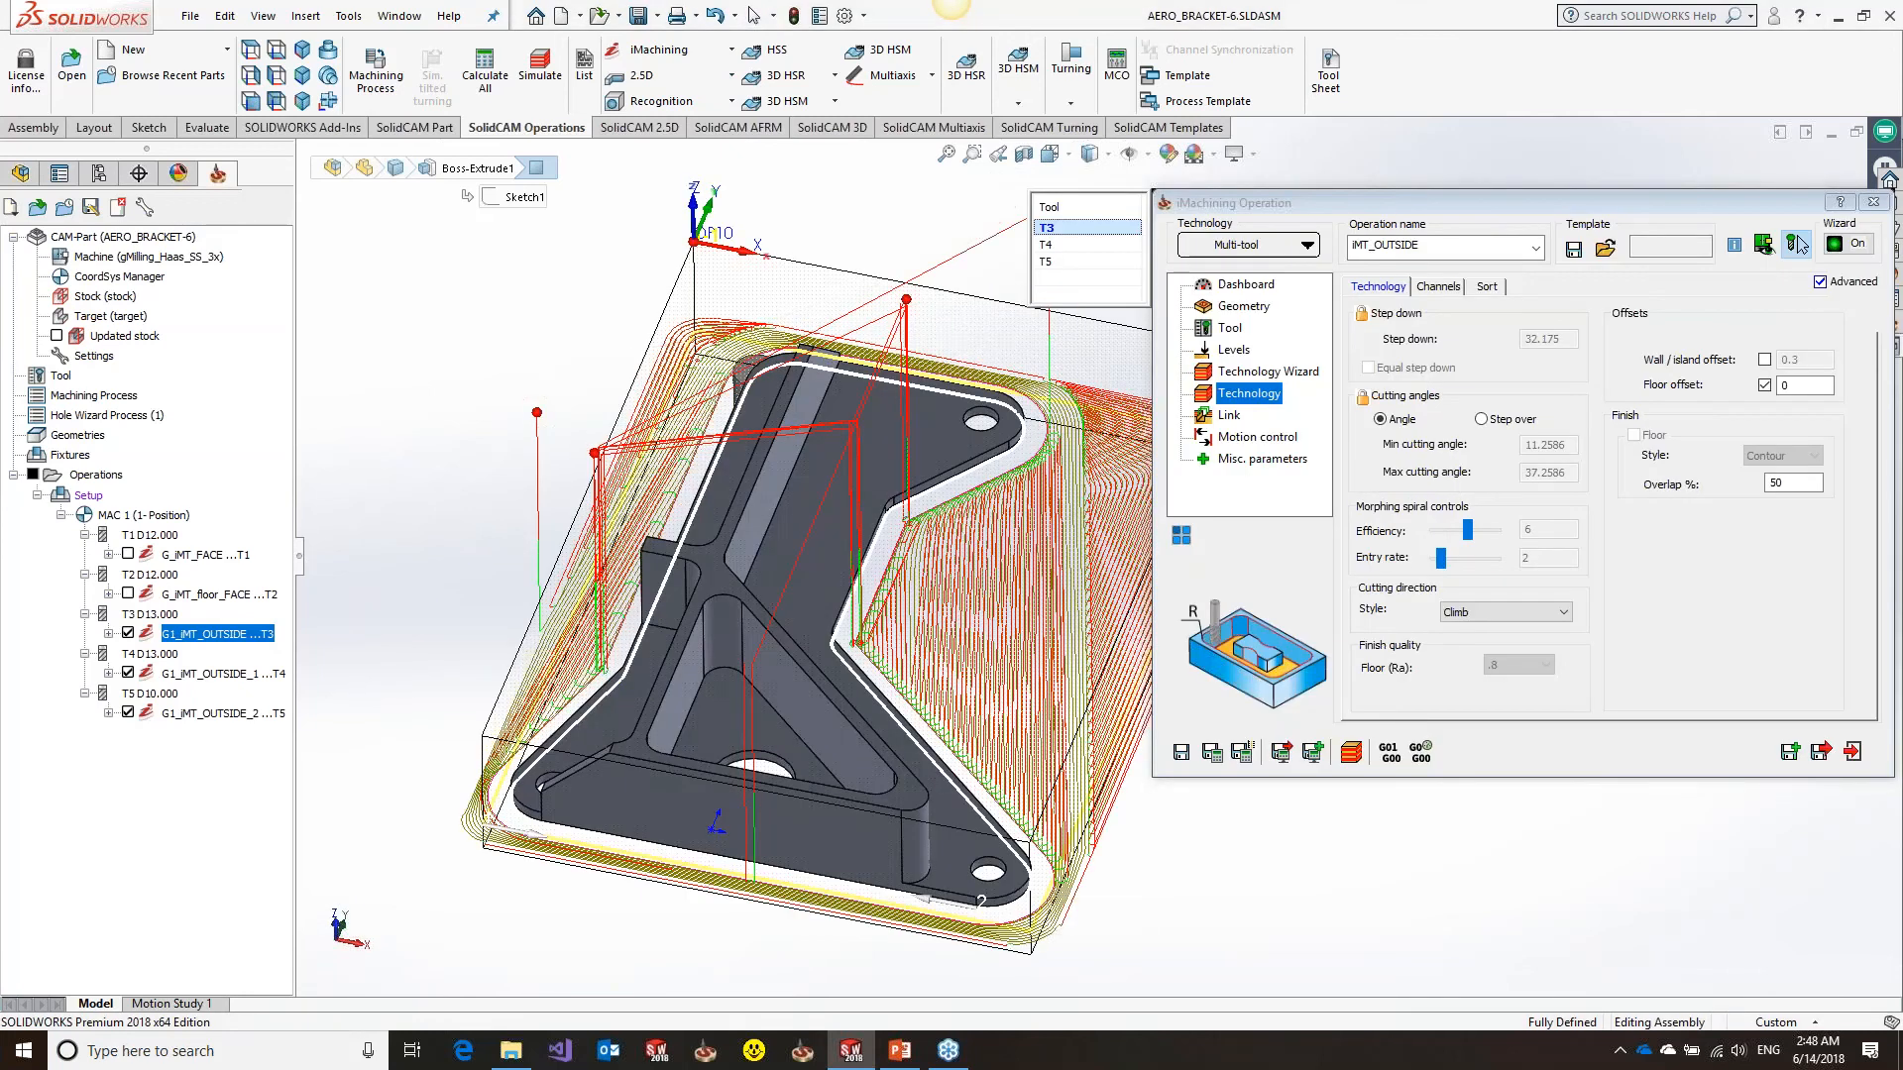
{"action": "scroll", "coordinate": [910, 684], "scroll_direction": "up", "scroll_amount": 1}
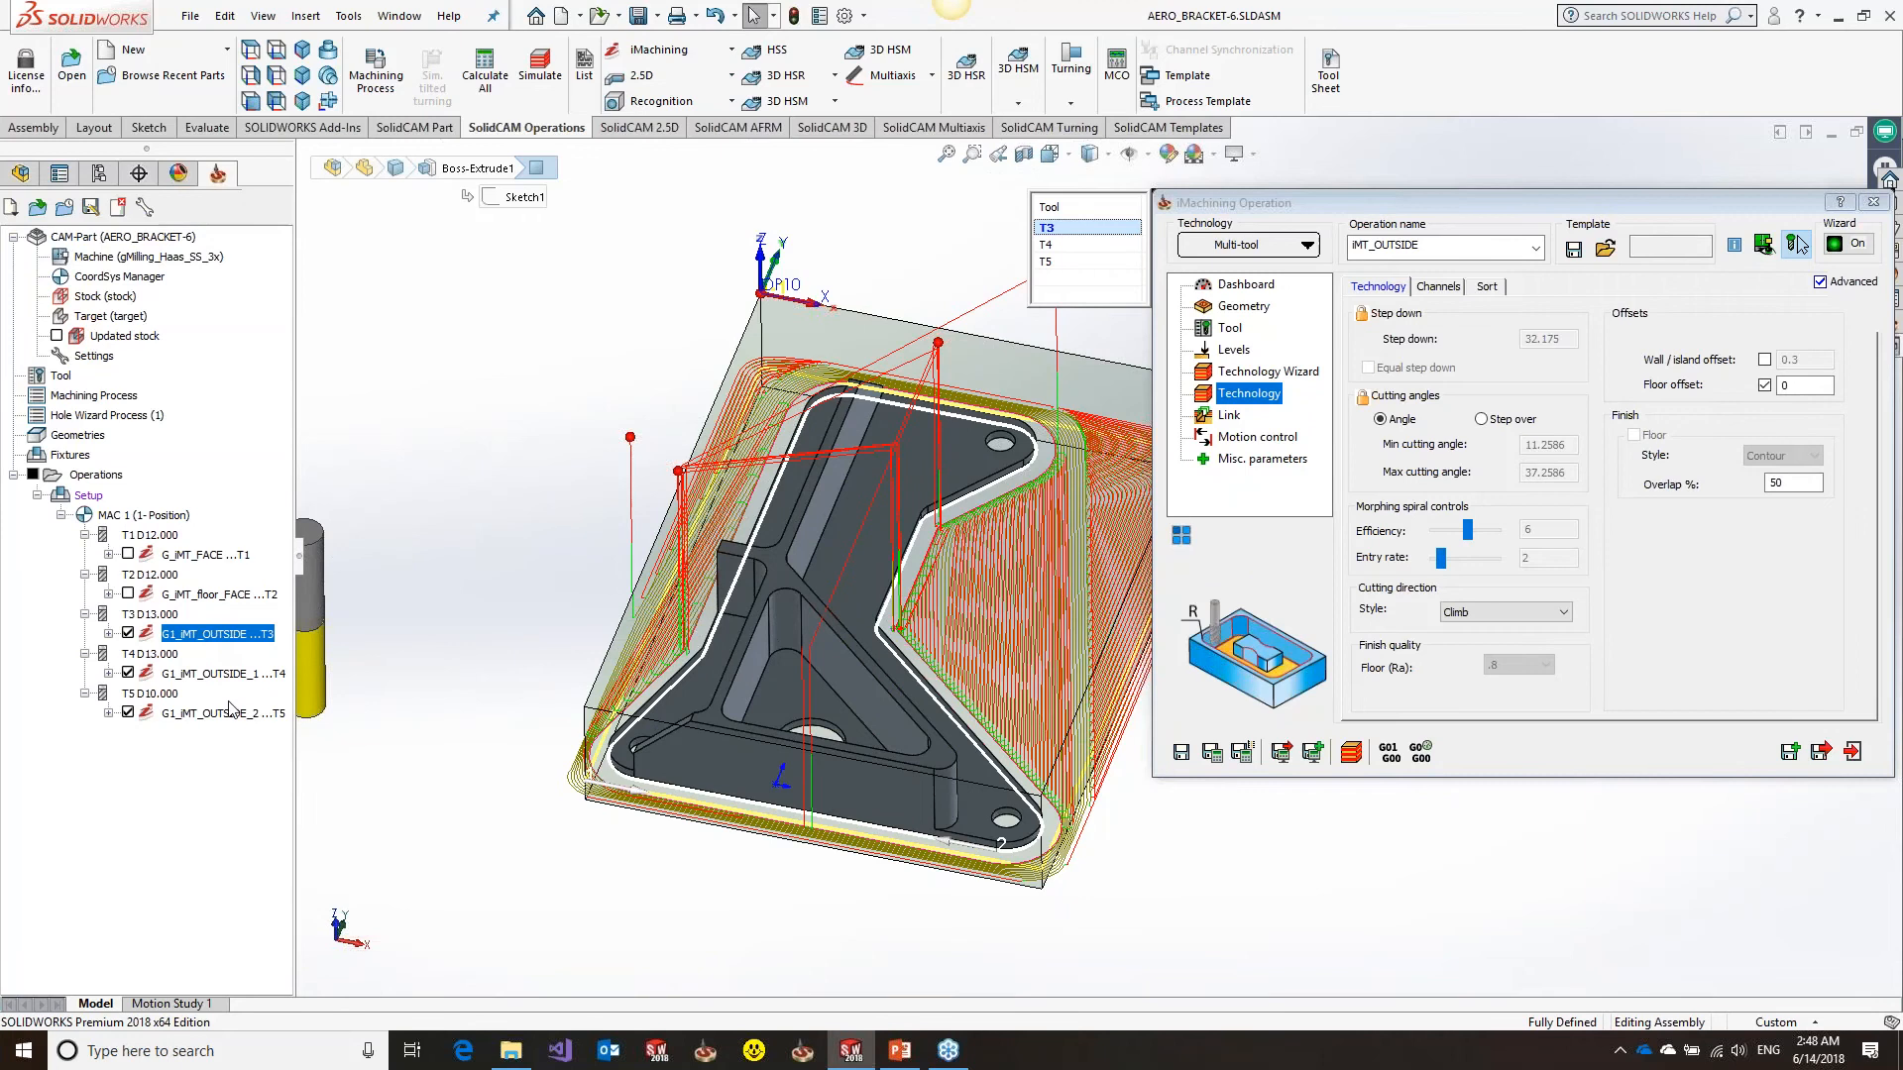
{"action": "left_click", "coordinate": [128, 714]}
{"action": "left_click", "coordinate": [128, 673]}
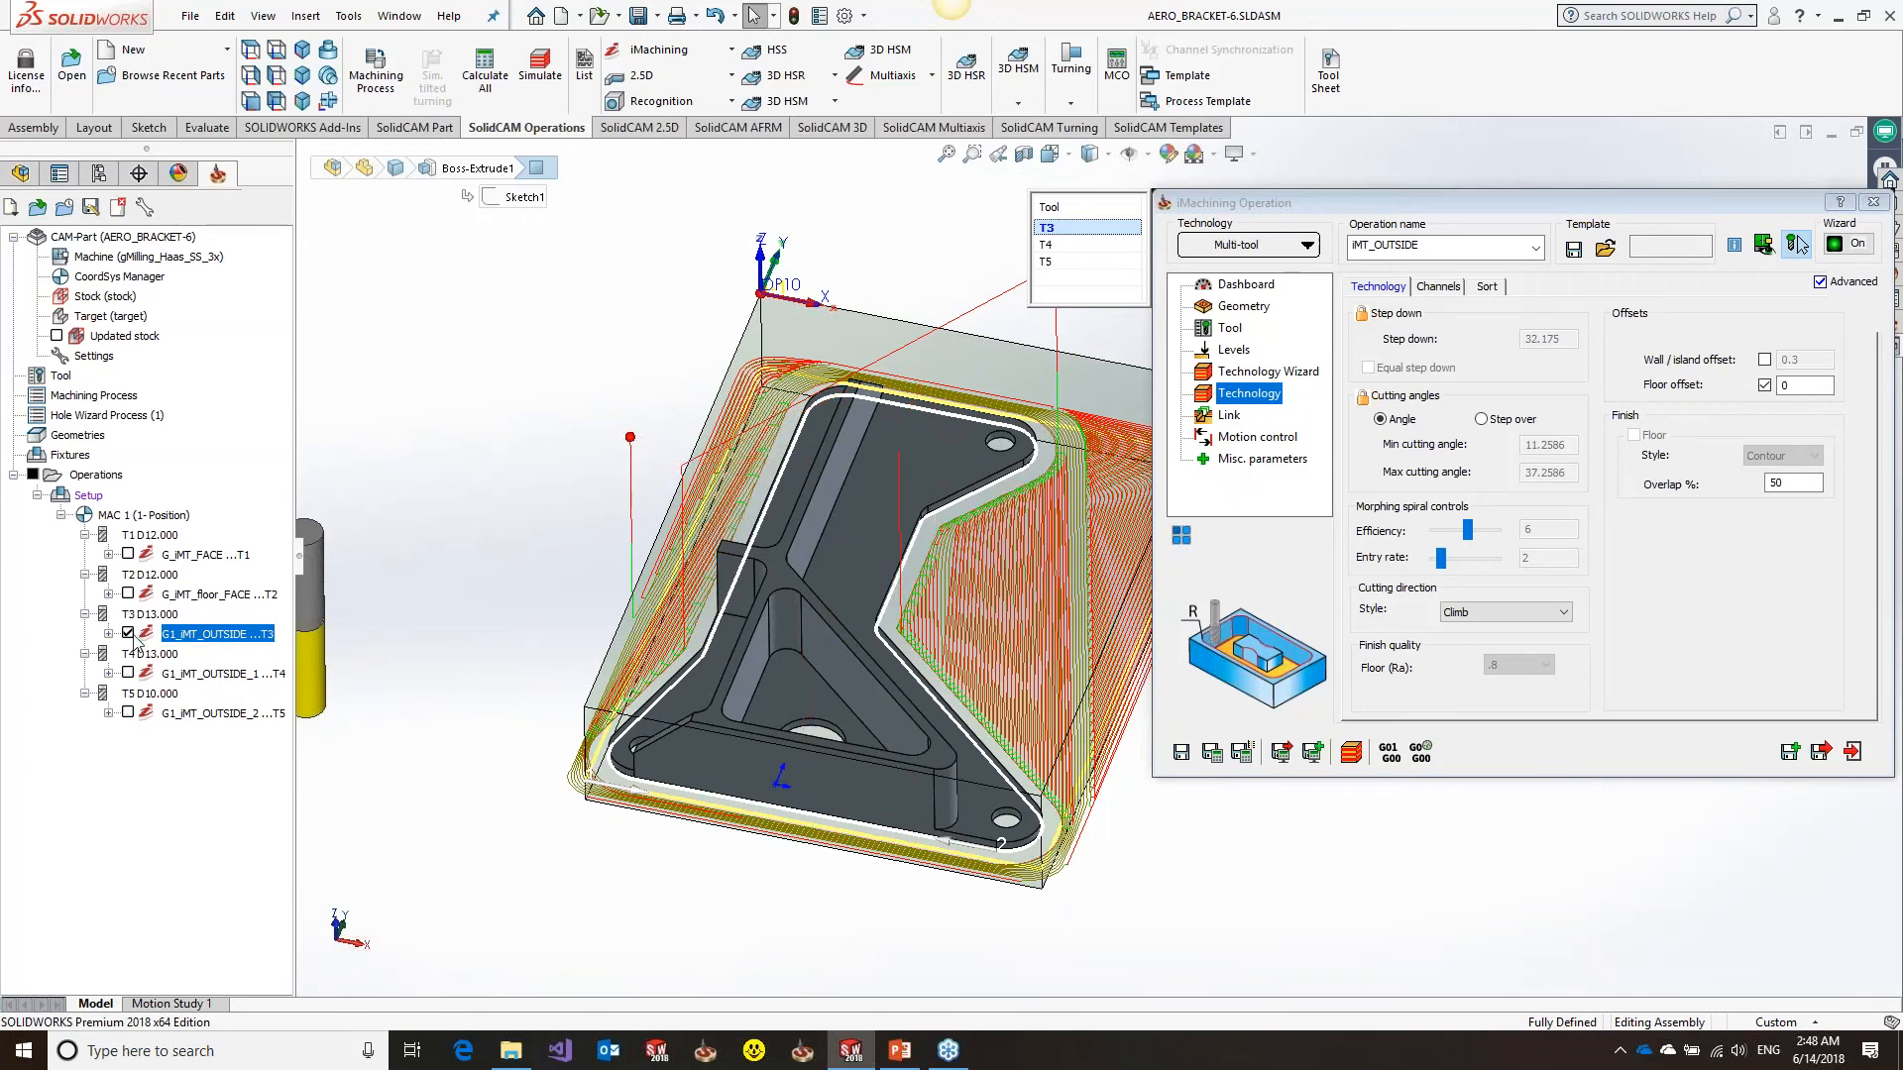
Hide the T3 toolpath and show the T4 and T5 wall-finishing toolpaths one at a time
{"action": "left_click", "coordinate": [129, 635]}
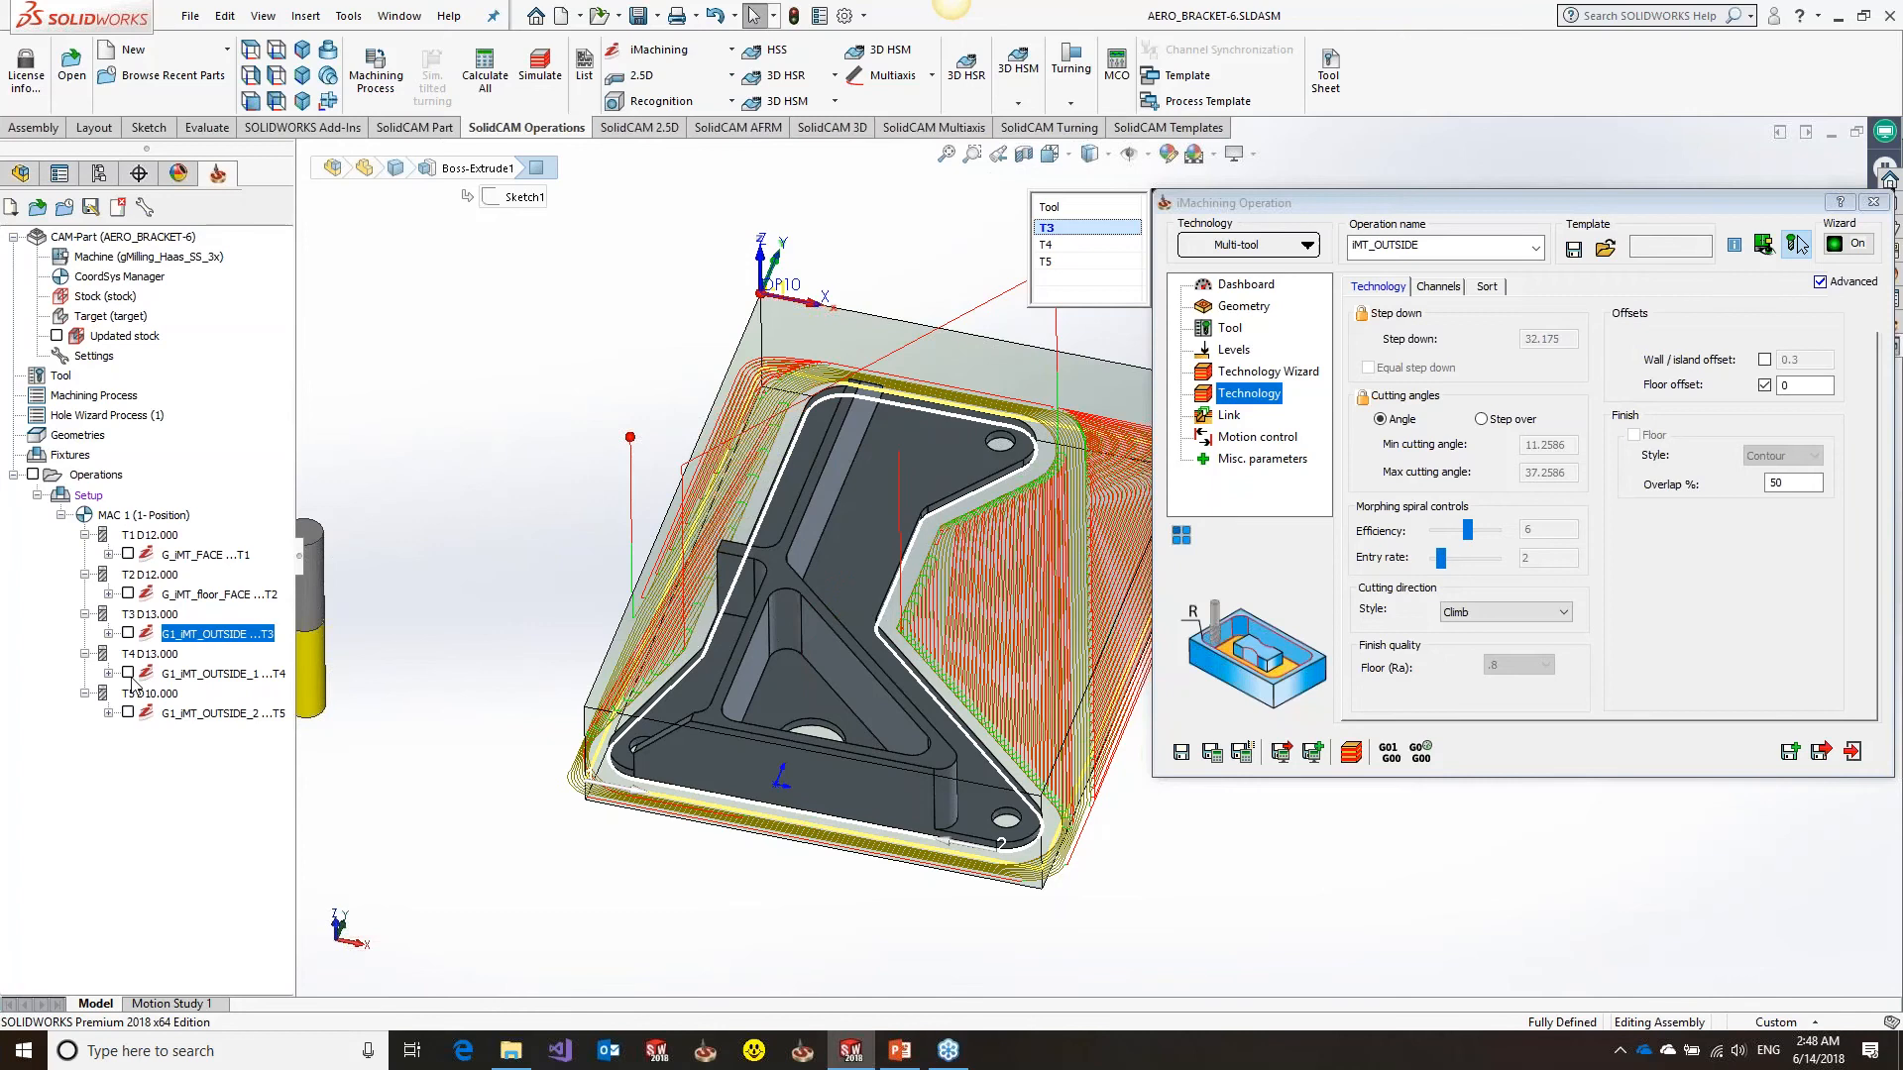
{"action": "left_click", "coordinate": [128, 675]}
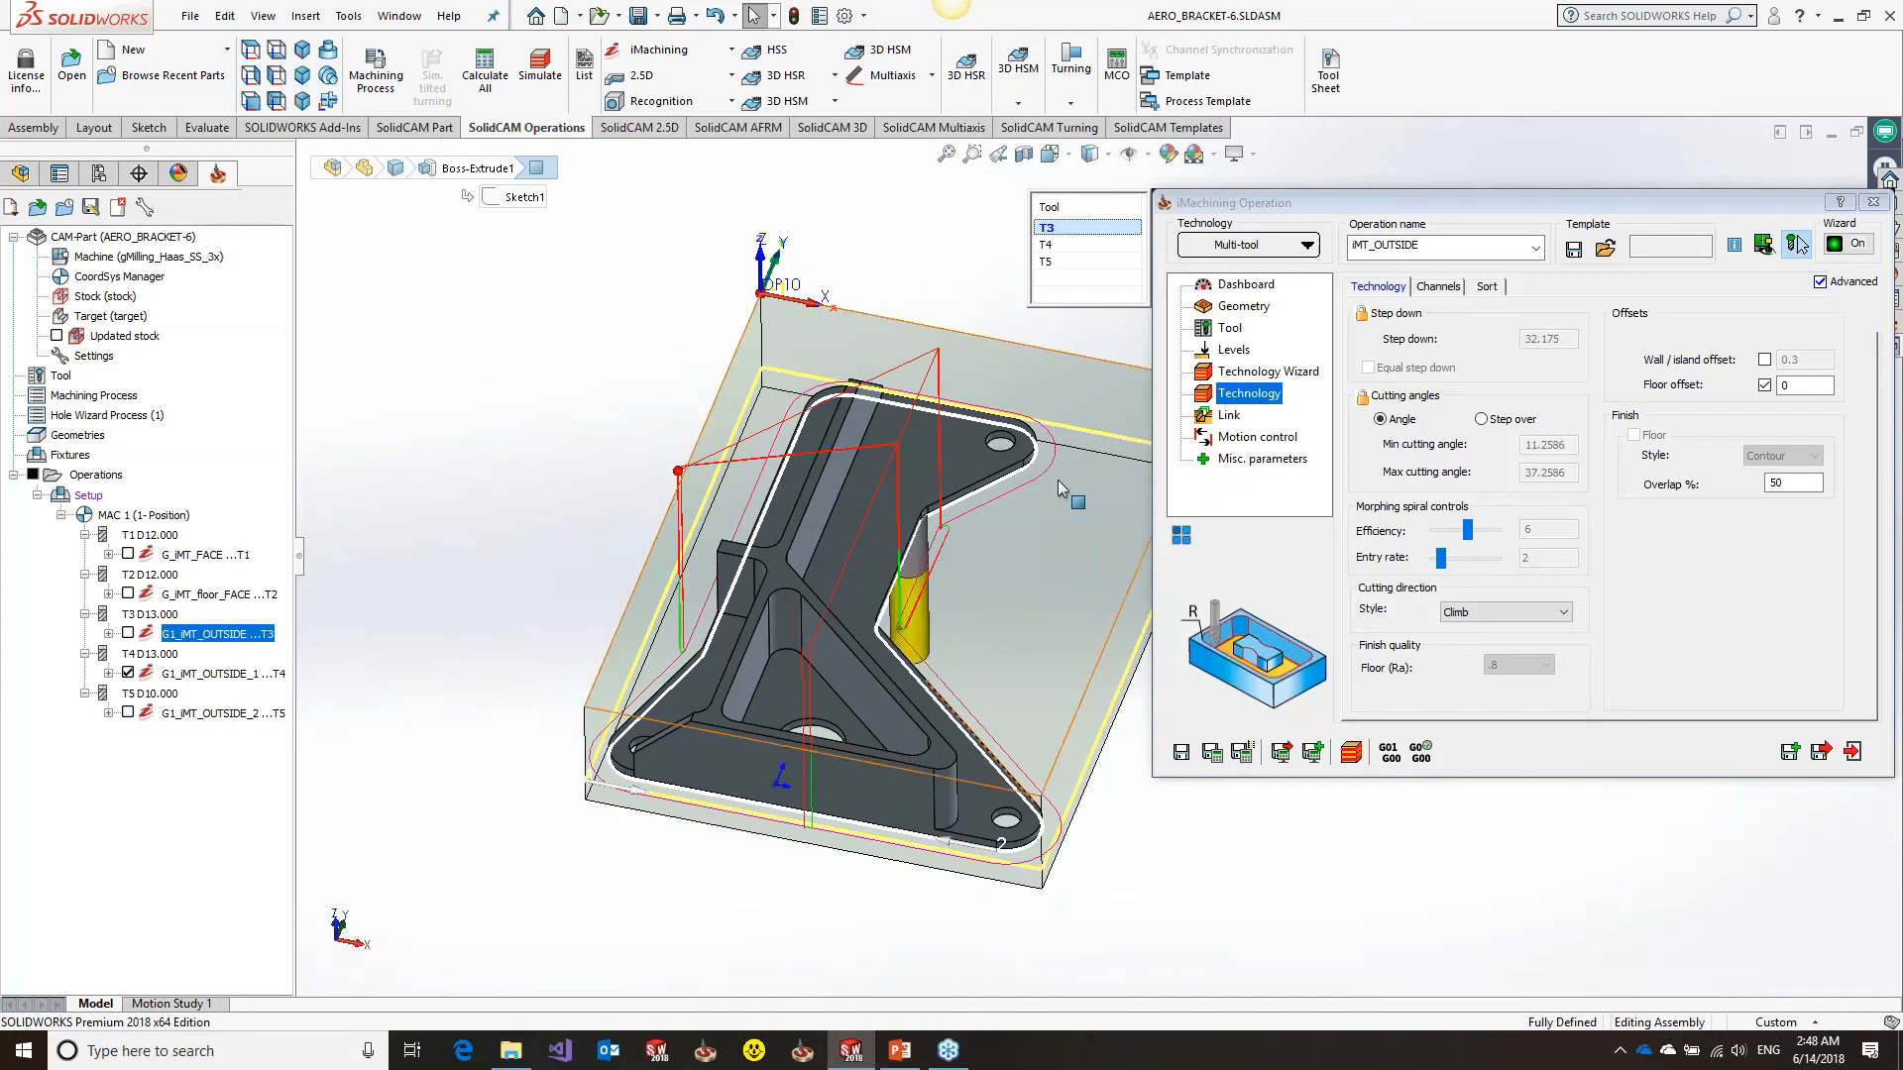
{"action": "left_click", "coordinate": [127, 674]}
{"action": "left_click", "coordinate": [128, 713]}
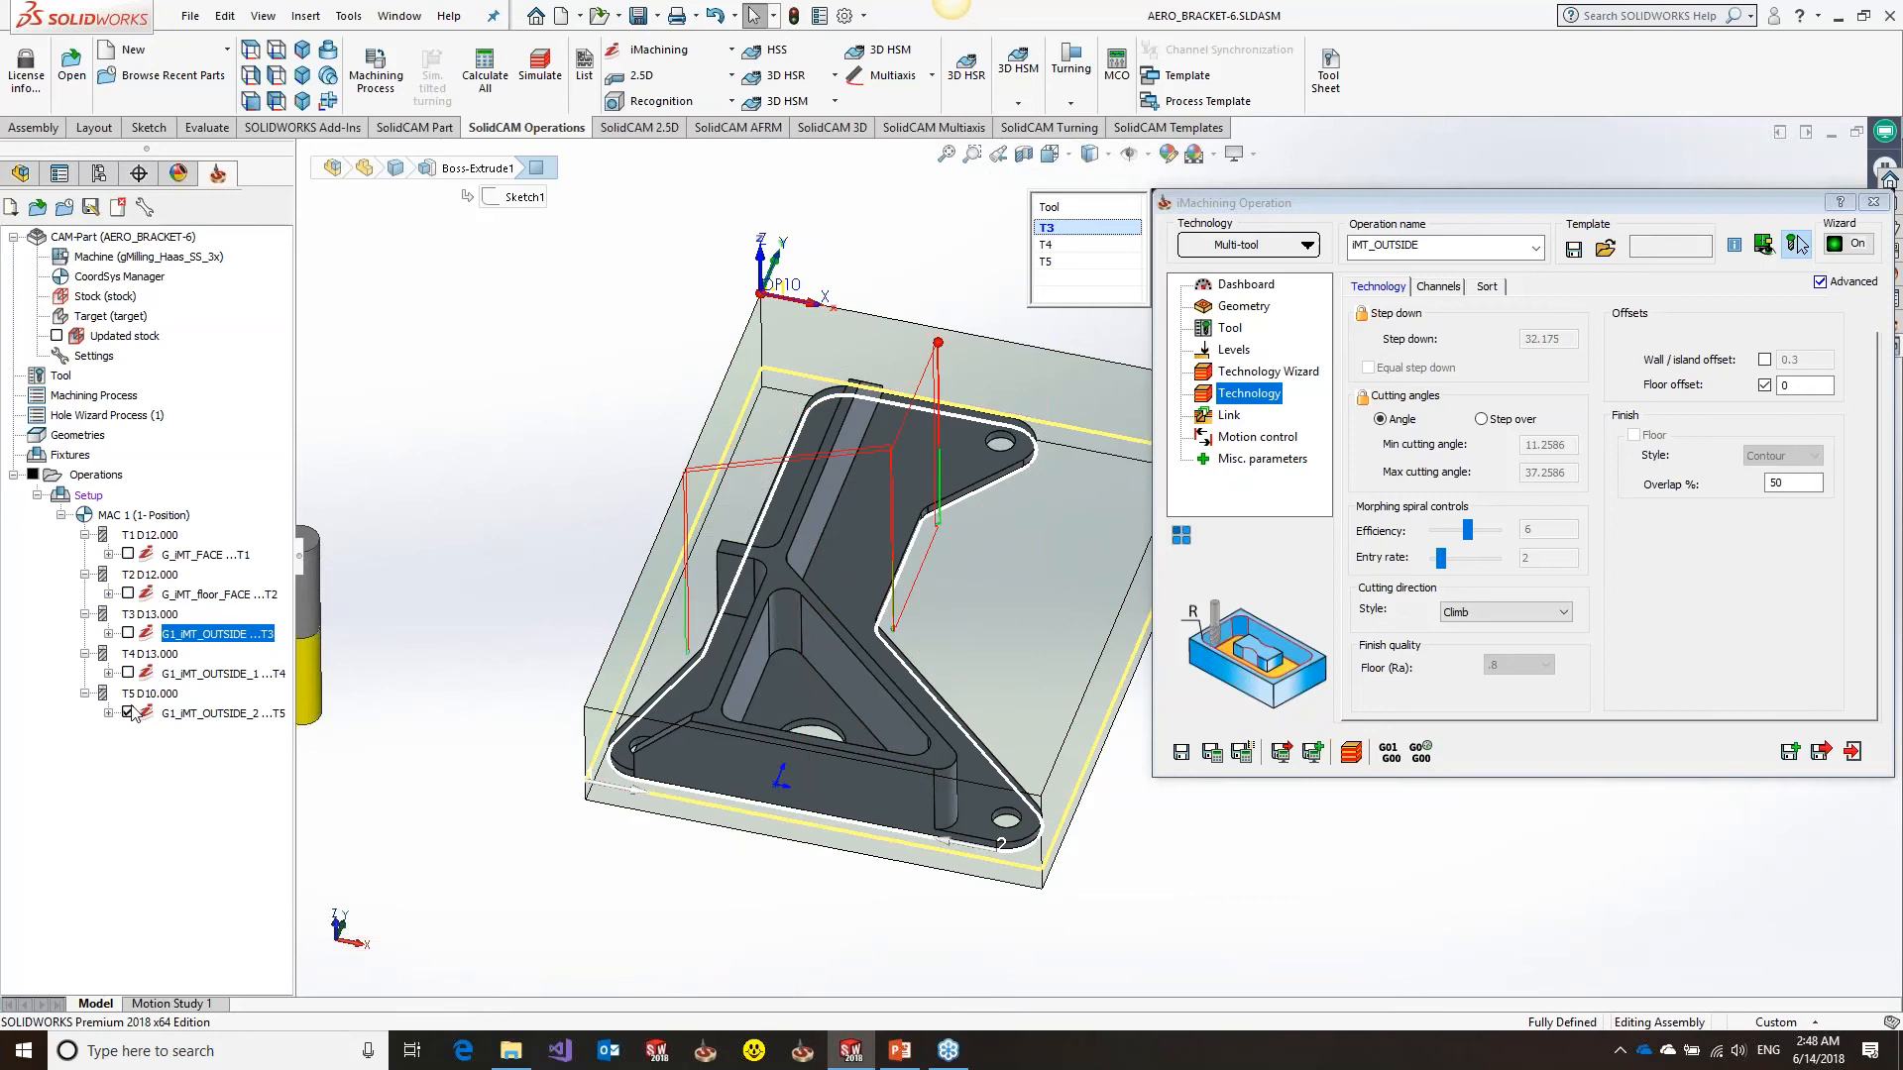
{"action": "left_click", "coordinate": [129, 712]}
{"action": "left_click", "coordinate": [128, 712]}
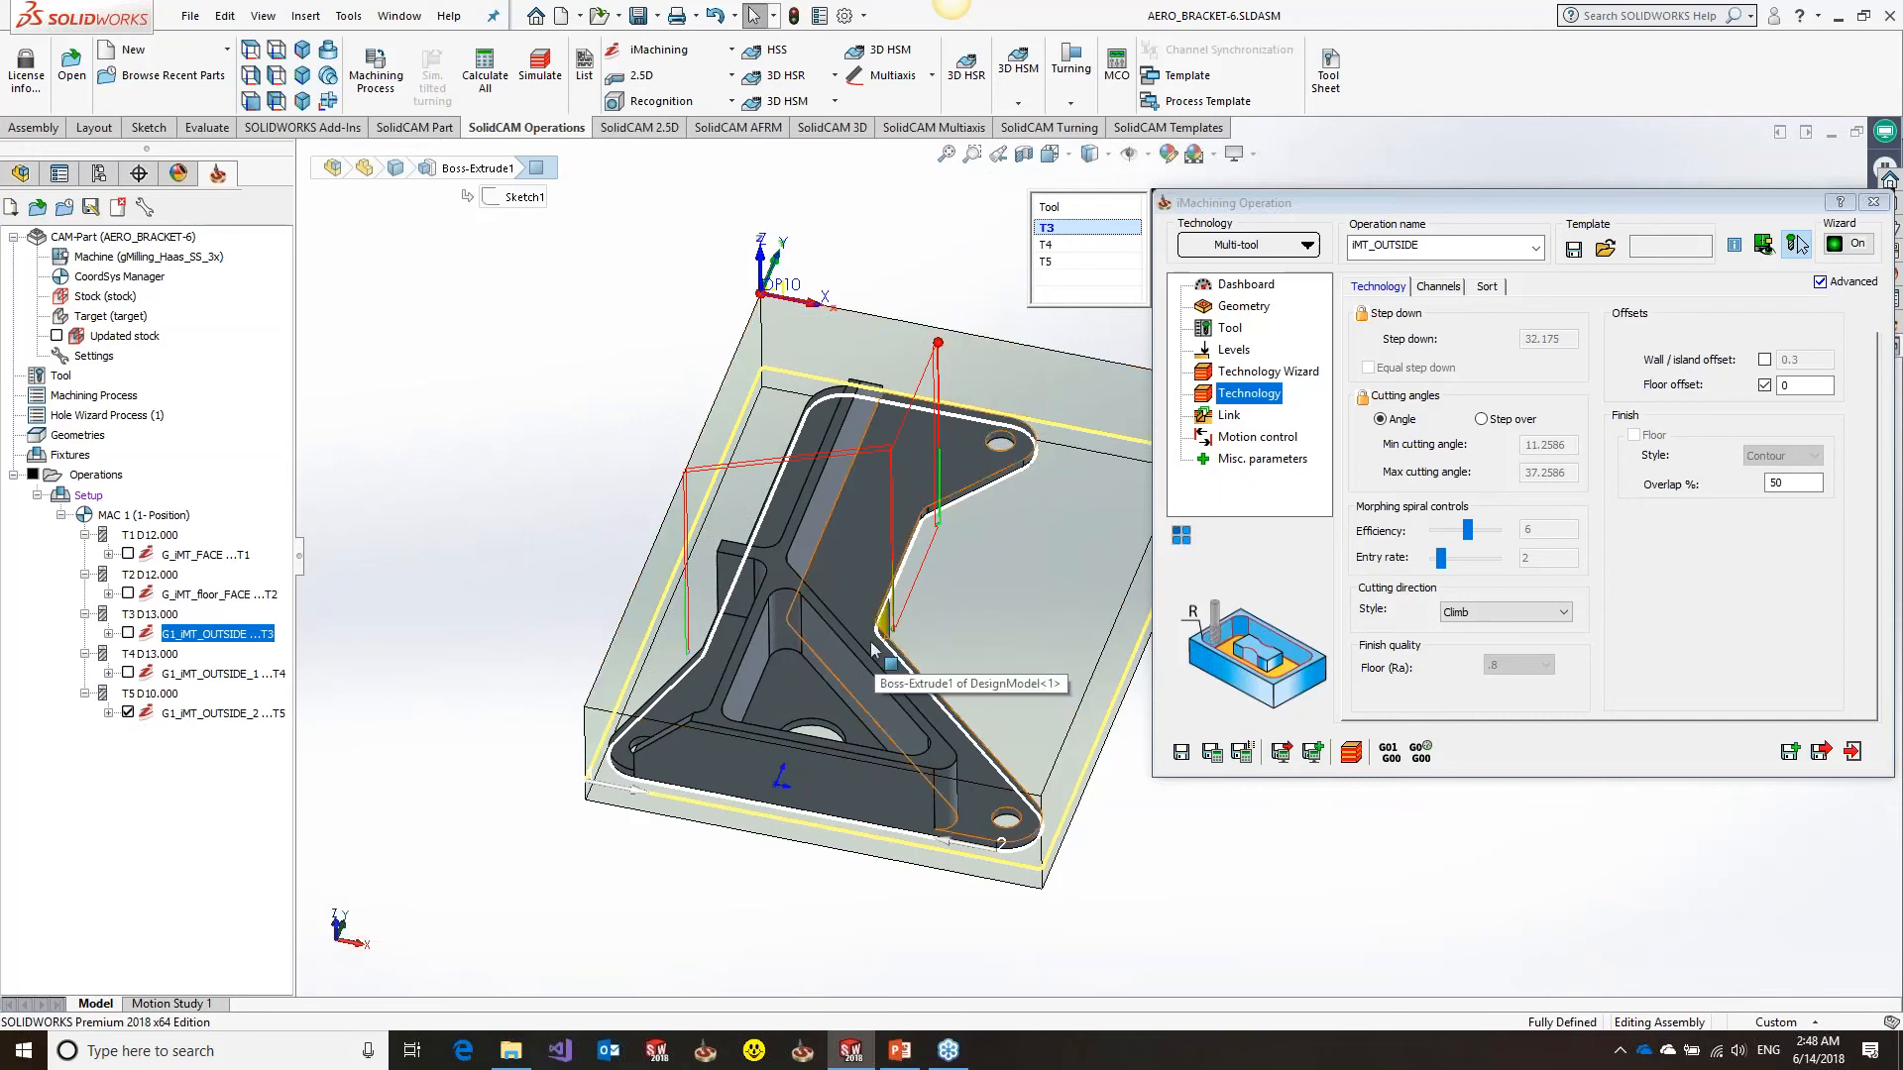
Close the outside profile operation and hide its T5 finishing toolpath
{"action": "left_click_drag", "start_coordinate": [1767, 203], "coordinate": [1707, 198]}
{"action": "left_click", "coordinate": [1816, 198]}
{"action": "left_click", "coordinate": [127, 713]}
{"action": "left_click", "coordinate": [191, 713]}
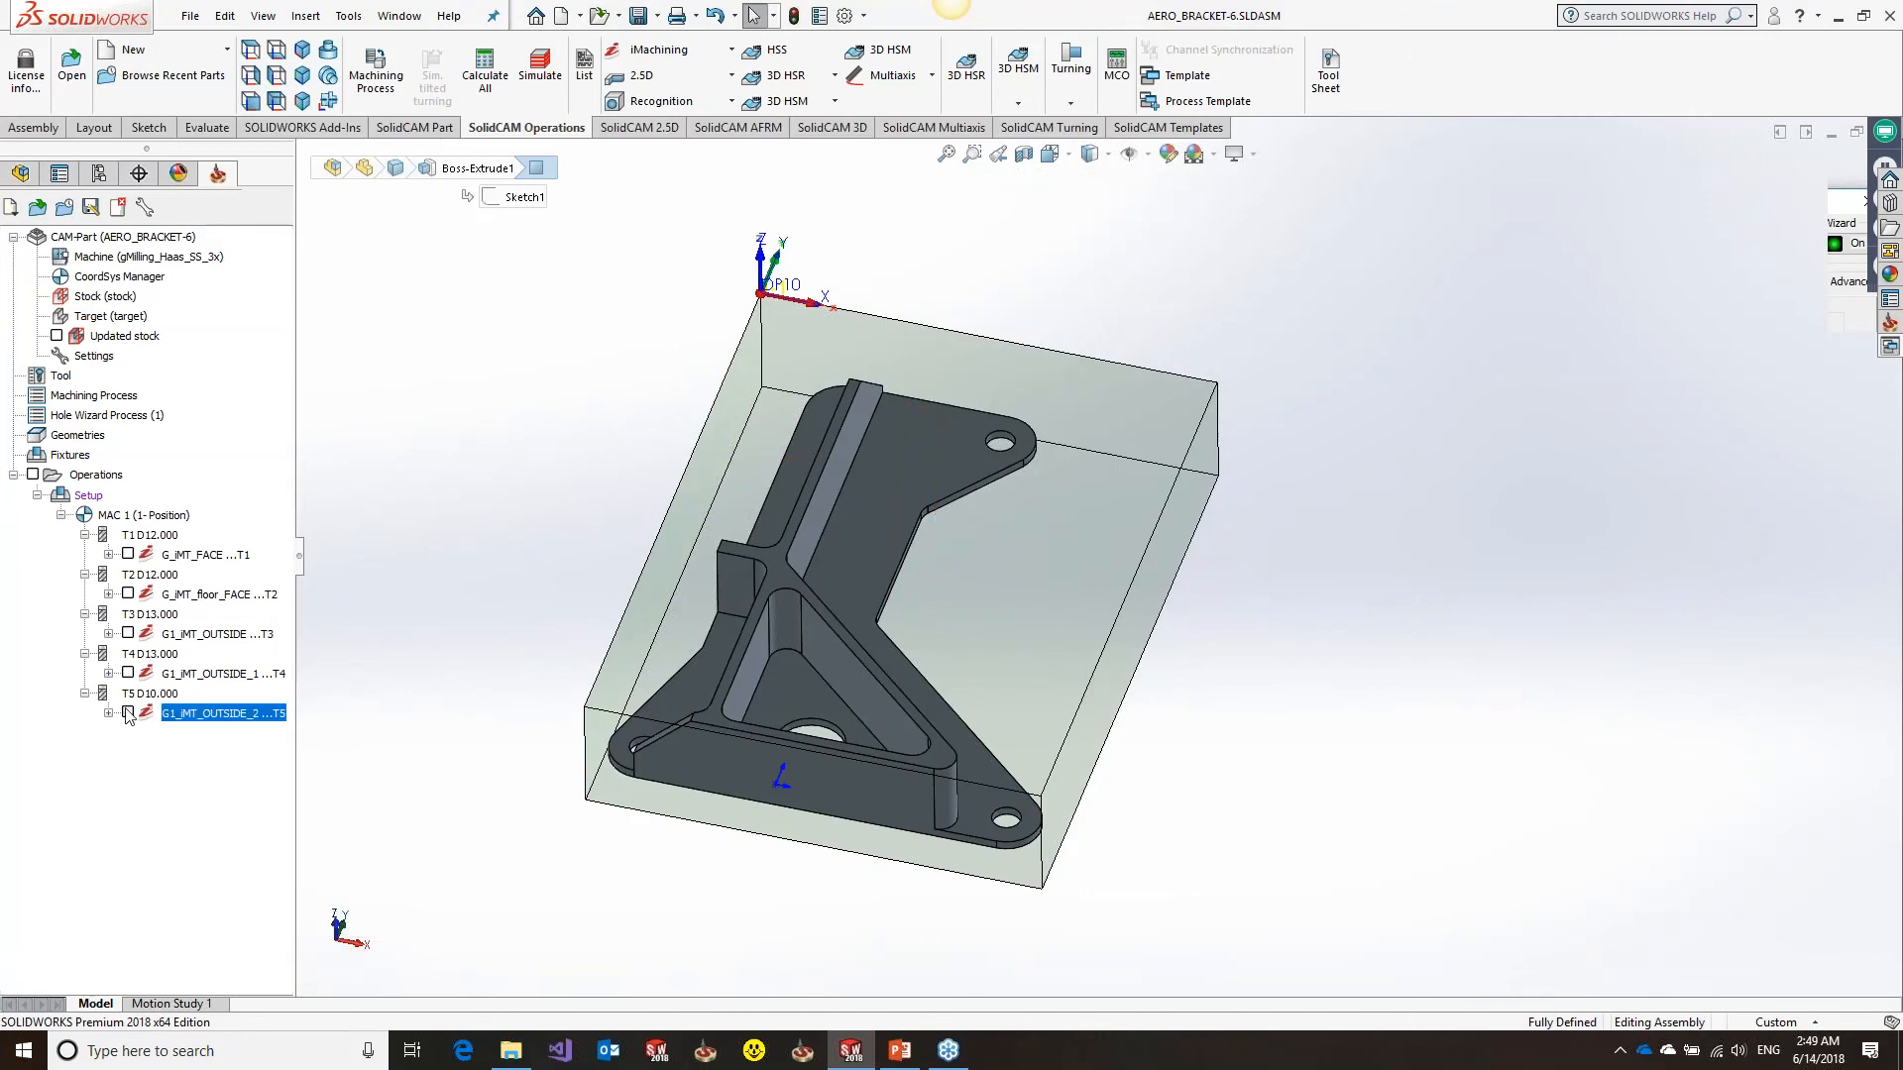
Add a multi-tool iMachining operation after the last T5 operation and define its geometry, named Ledges, from the three ledge chains
{"action": "right_click", "coordinate": [191, 714]}
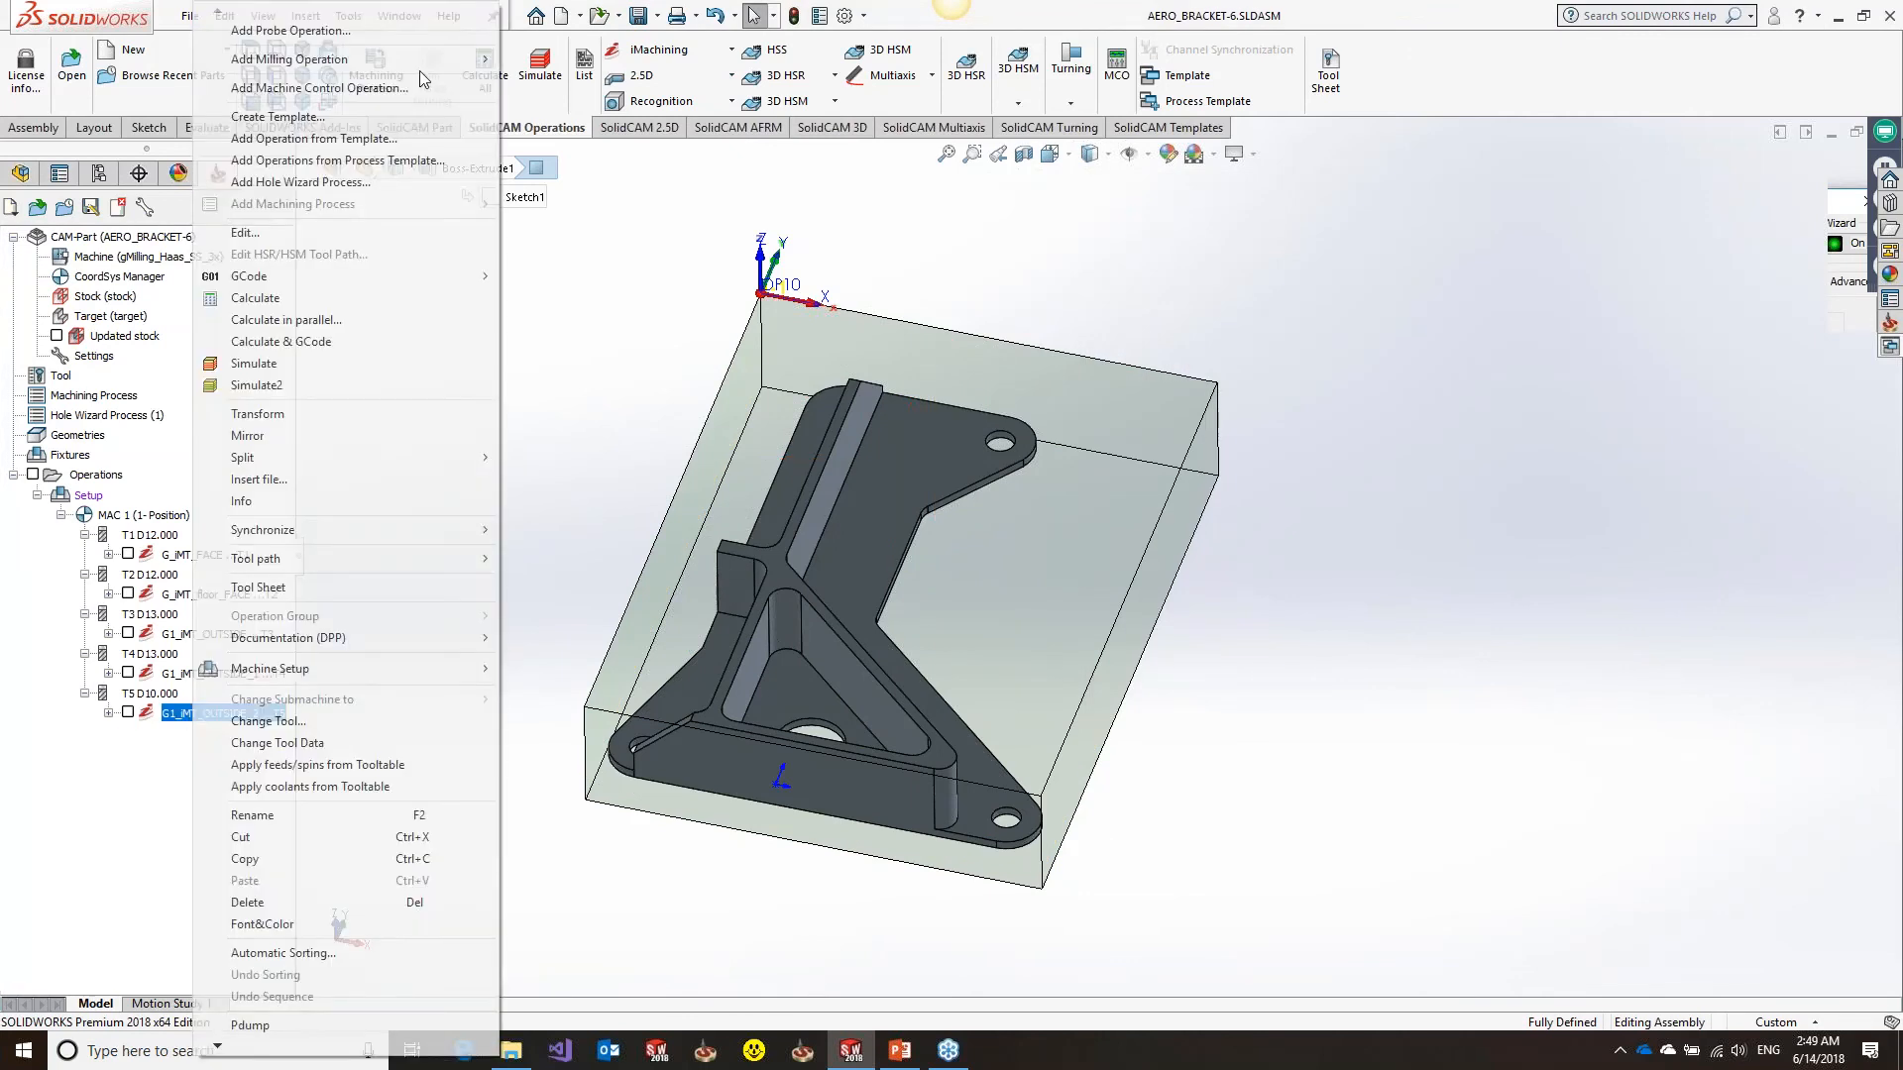
{"action": "mouse_move", "coordinate": [420, 62]}
{"action": "left_click", "coordinate": [551, 61]}
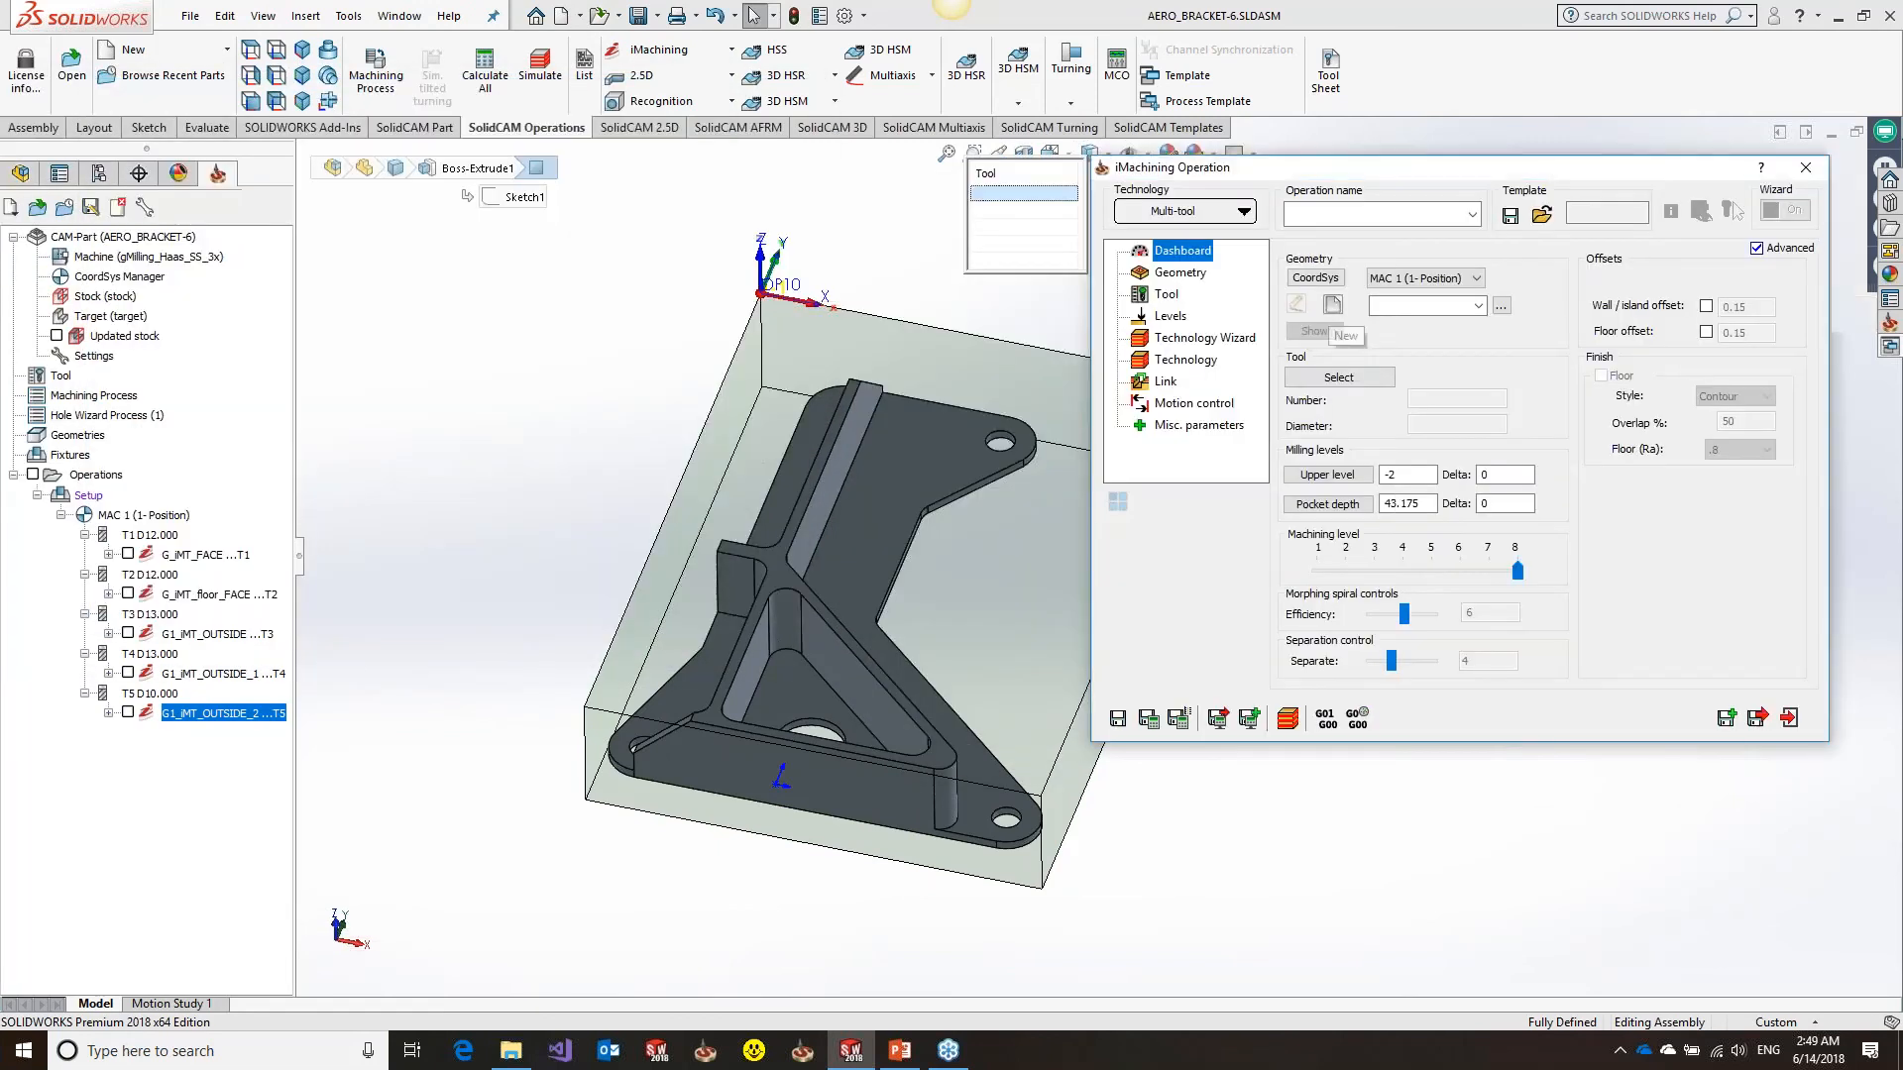
{"action": "left_click", "coordinate": [1331, 305]}
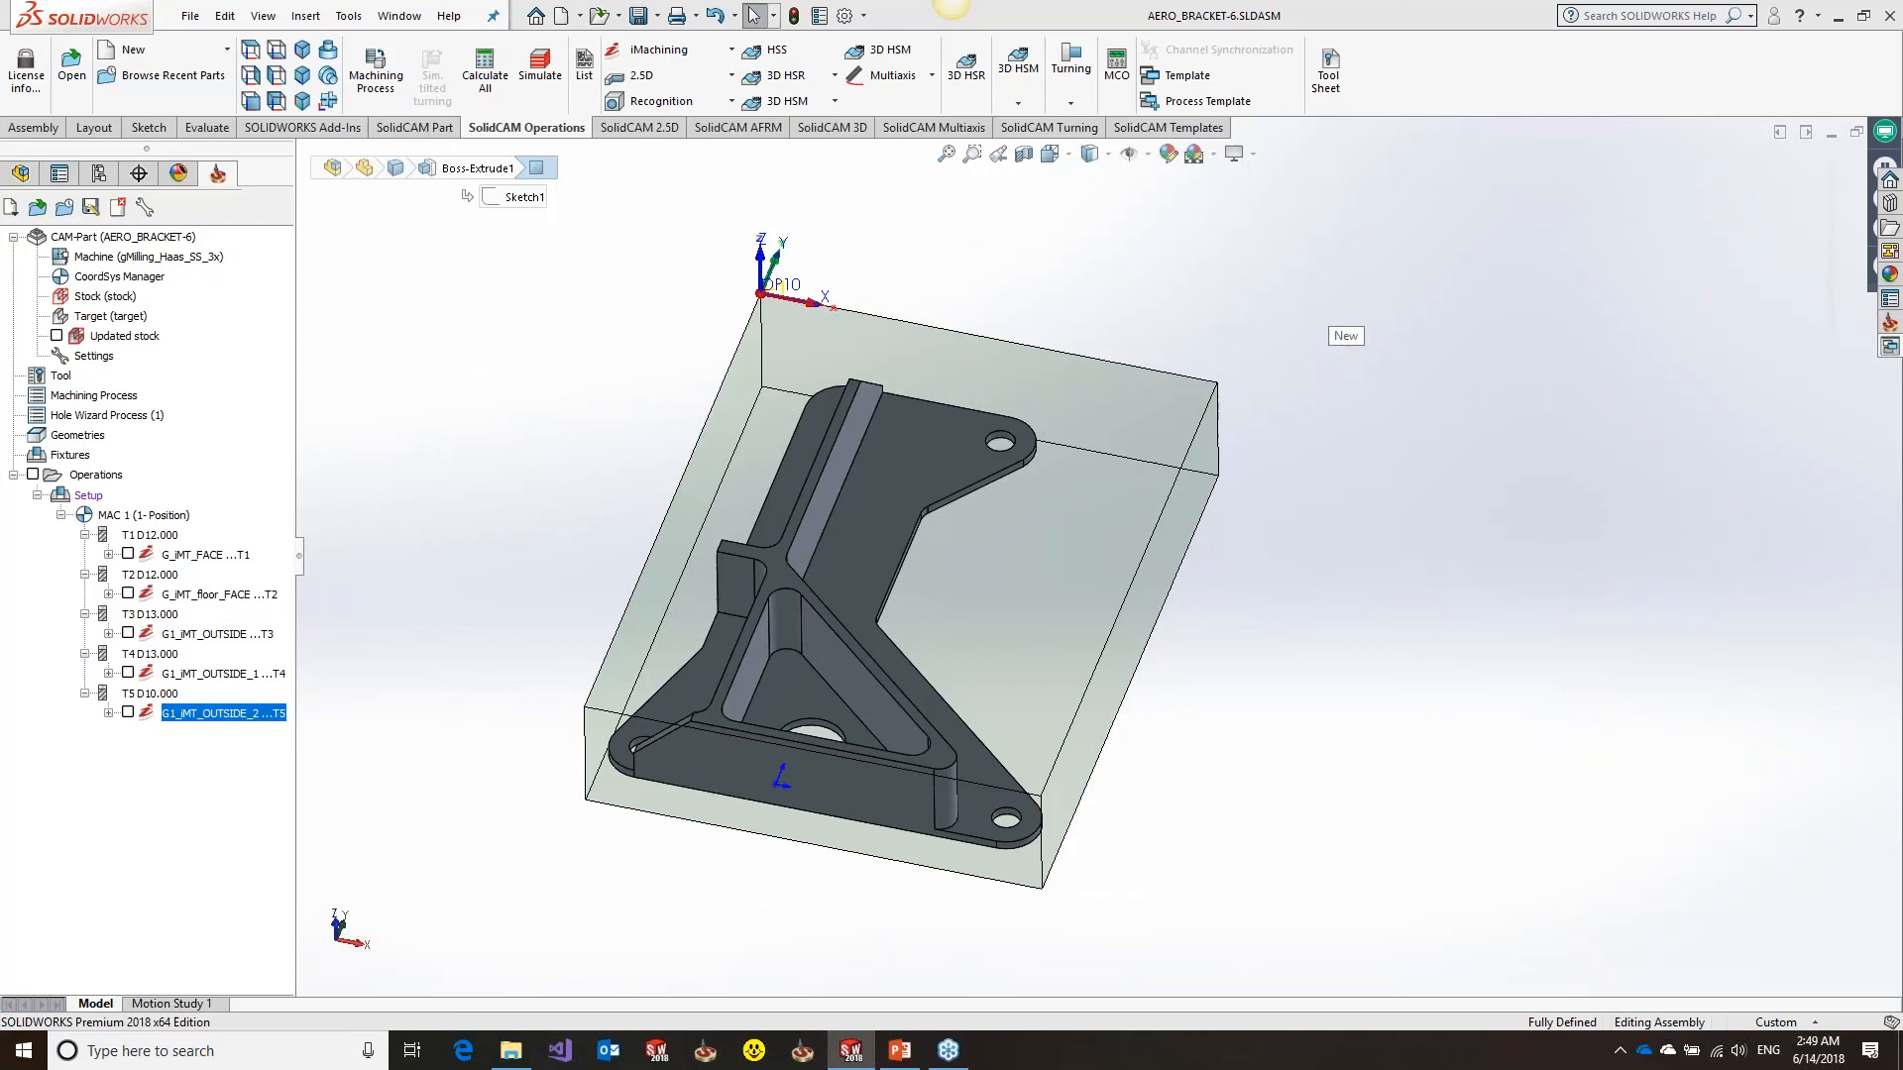
{"action": "left_click", "coordinate": [895, 507]}
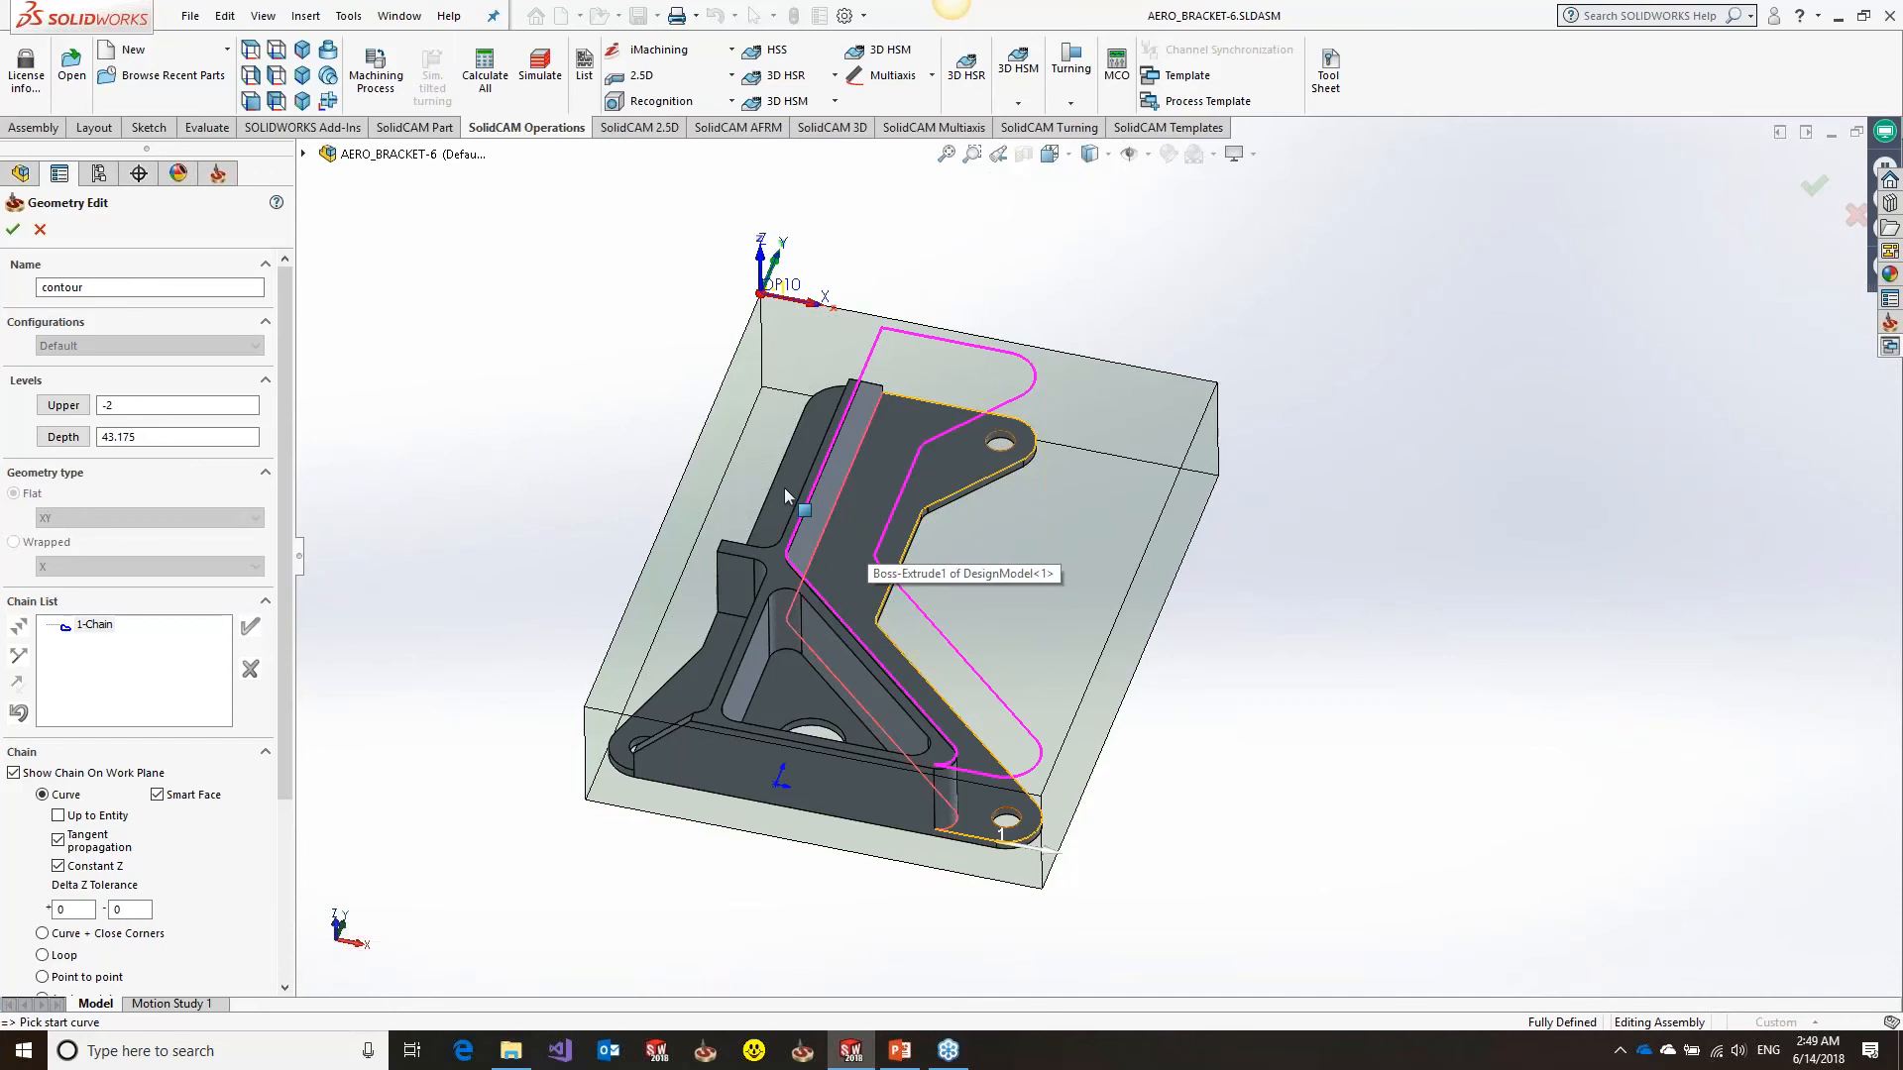
{"action": "left_click", "coordinate": [690, 694]}
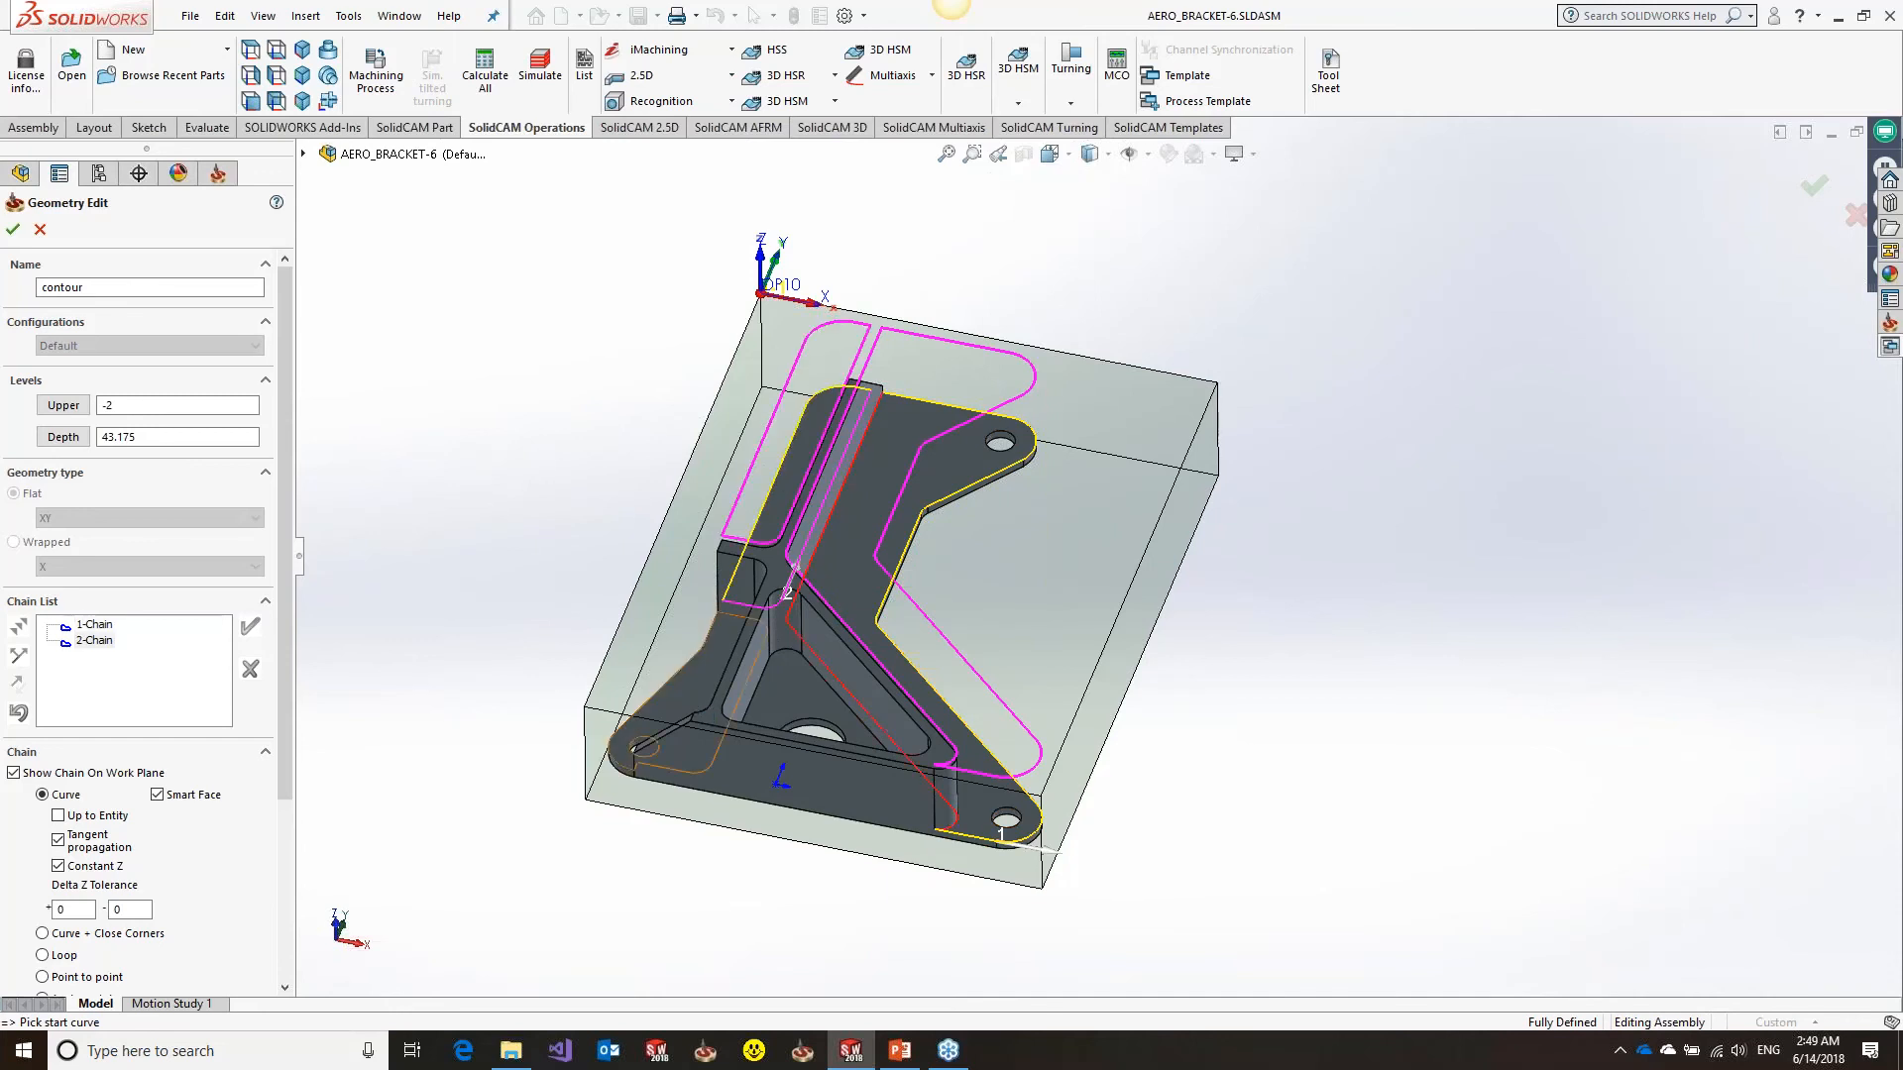
{"action": "left_click", "coordinate": [688, 691]}
{"action": "double_click", "coordinate": [64, 287]}
{"action": "type", "text": "Ledges"}
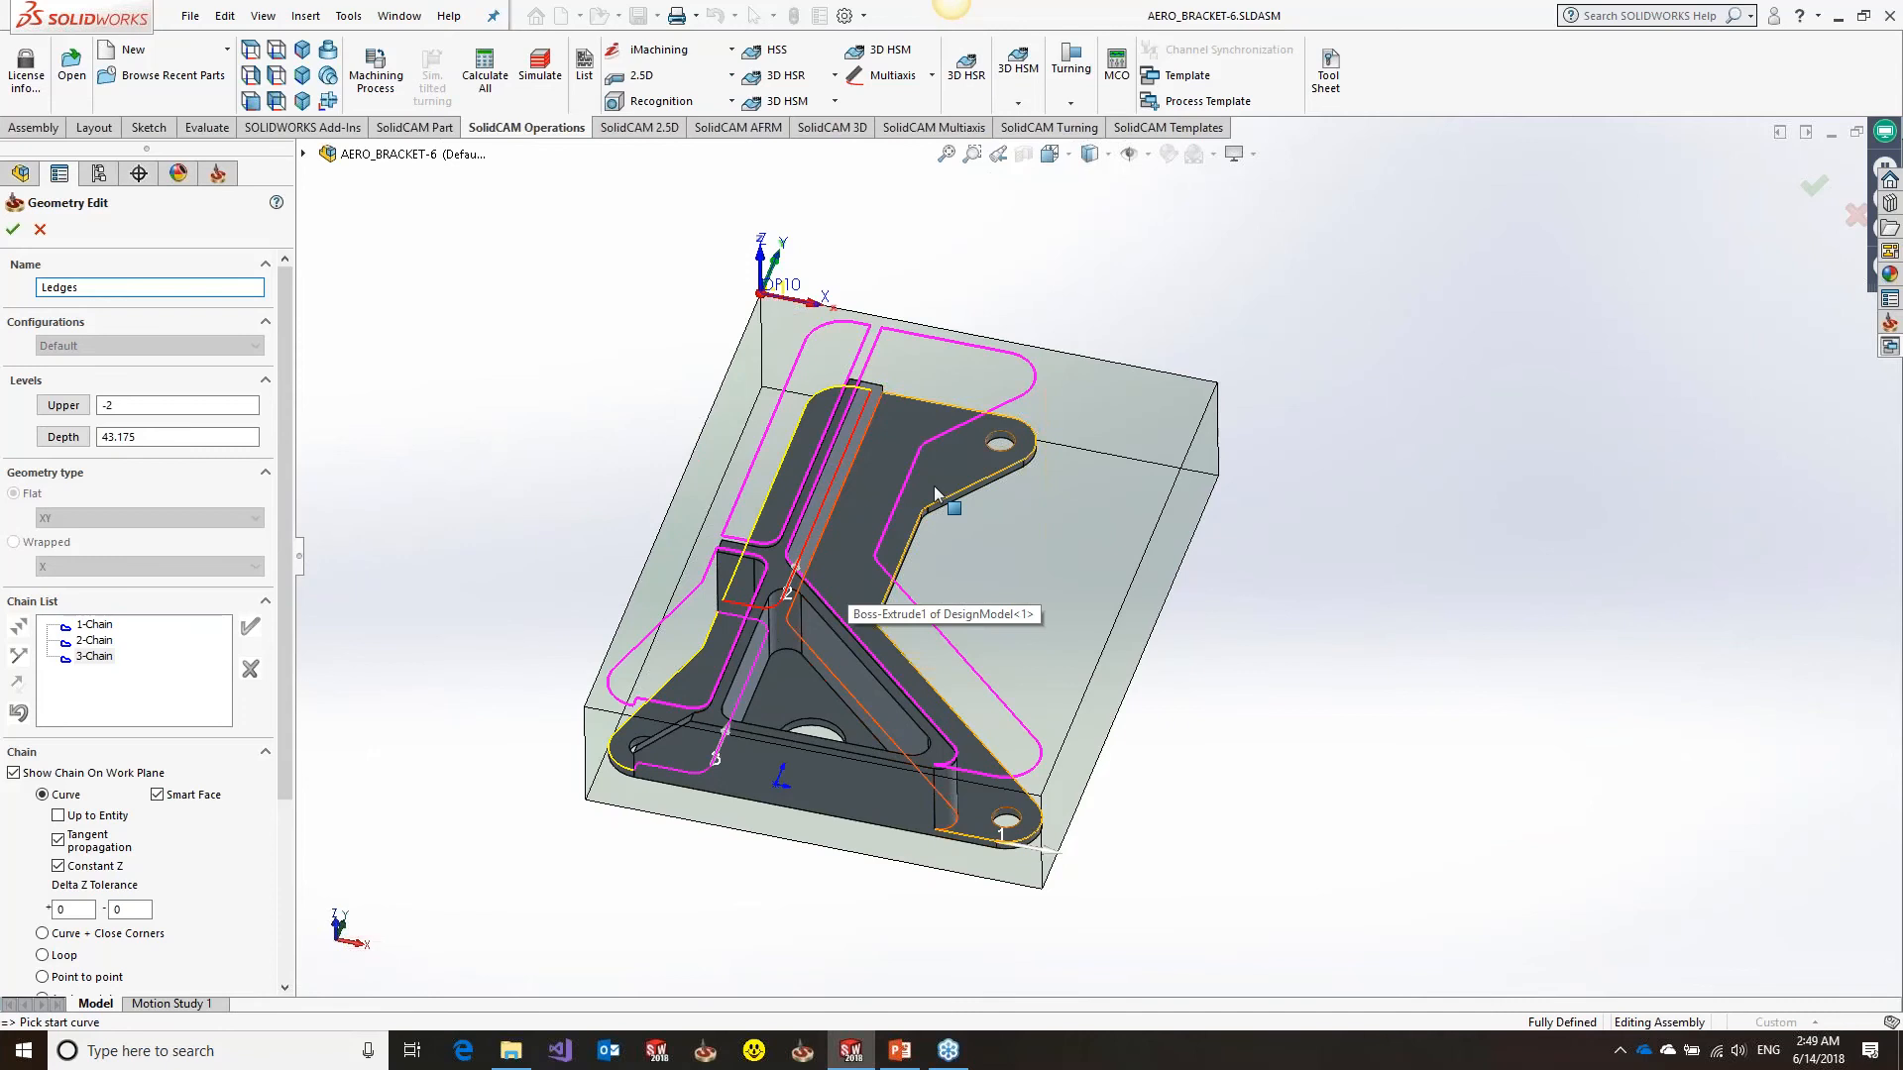
{"action": "left_click", "coordinate": [13, 229]}
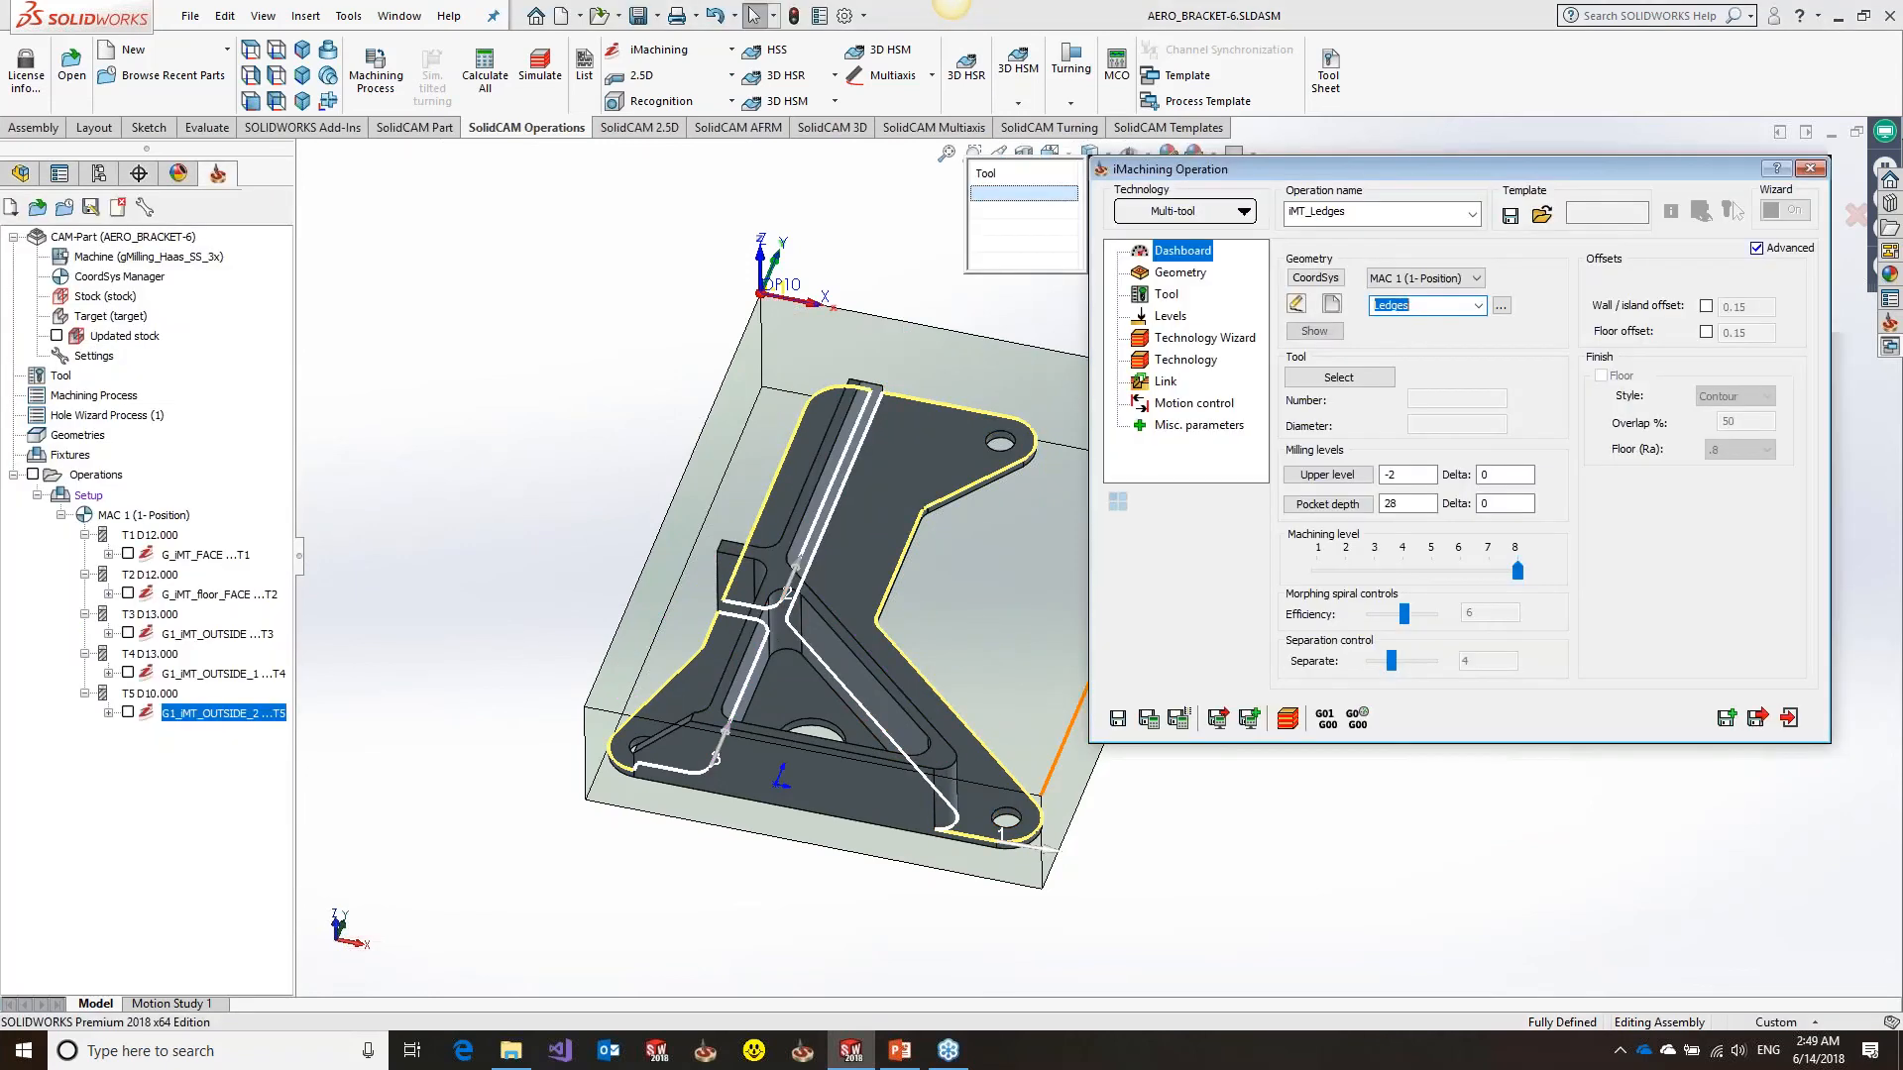
Assign tools T3 and T4 to the ledges operation, with T4 finishing both the wall and the floor
{"action": "left_click", "coordinate": [1167, 294]}
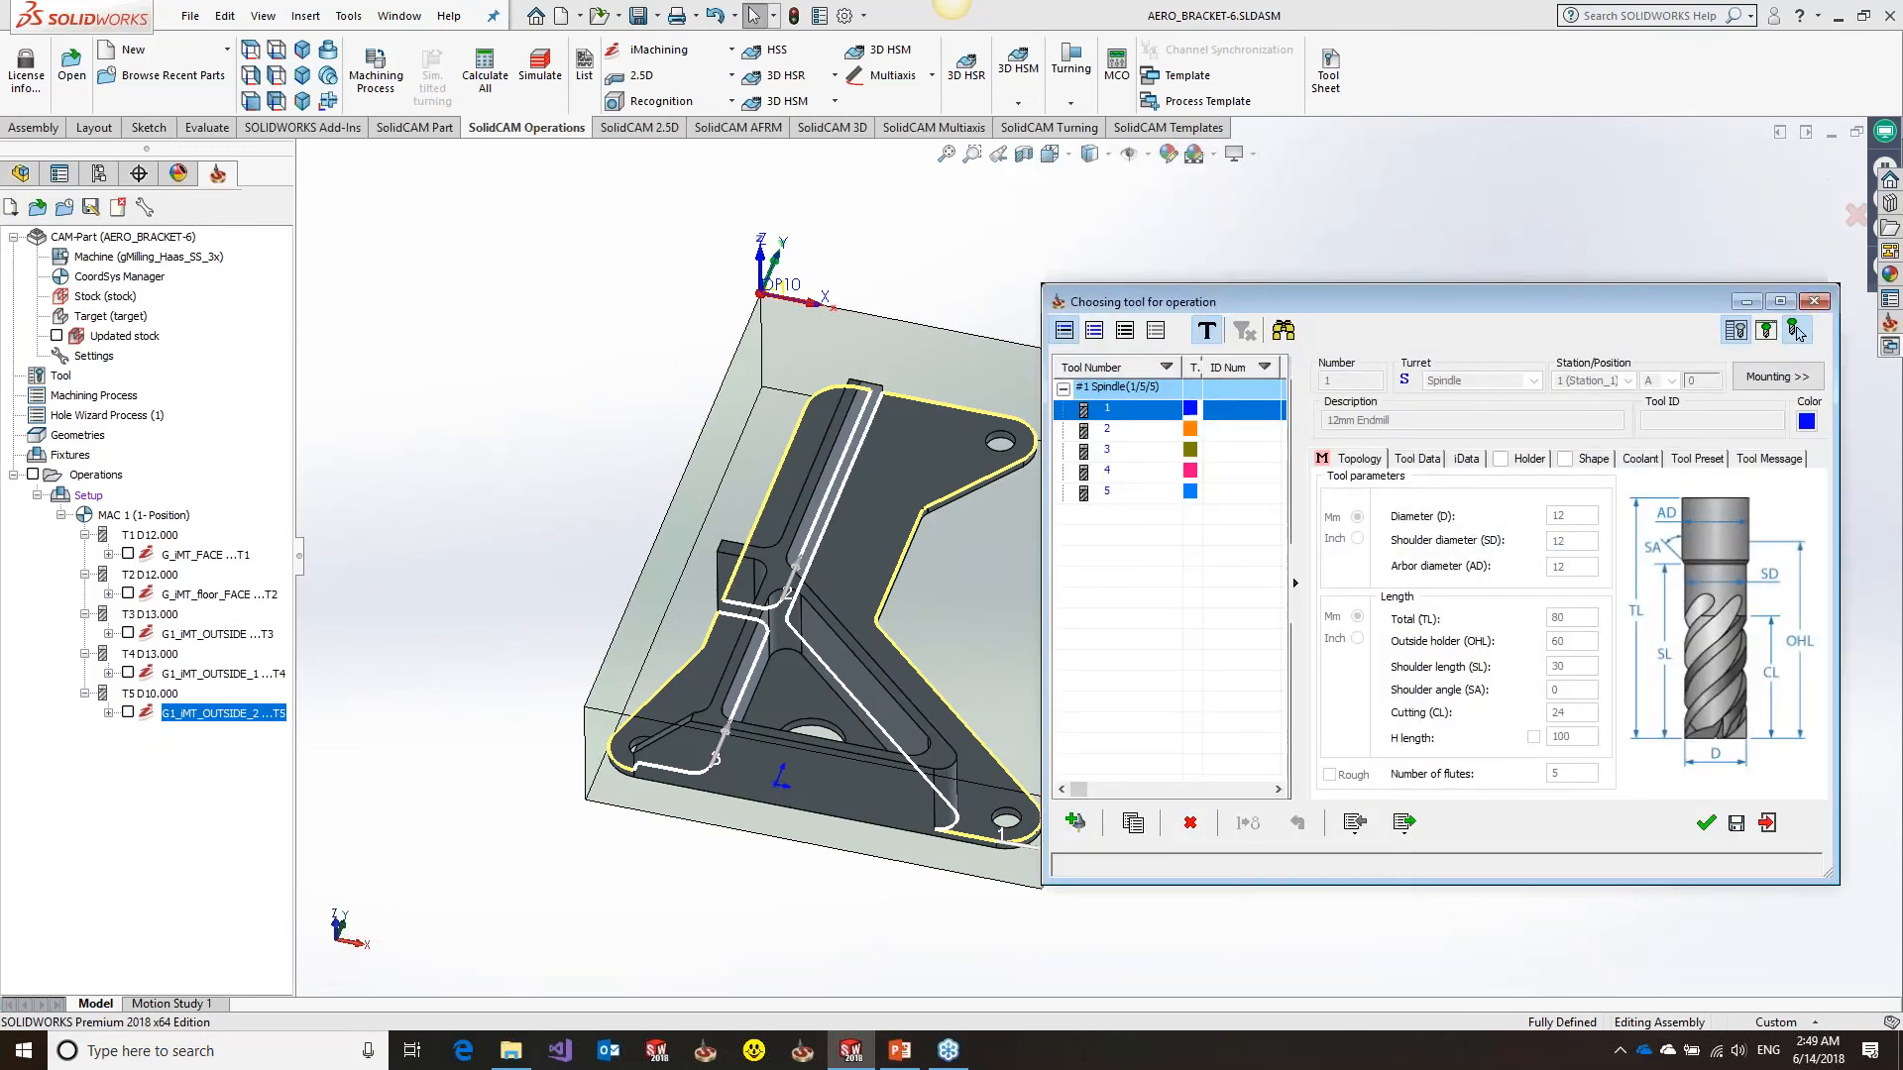
{"action": "left_click", "coordinate": [1800, 334]}
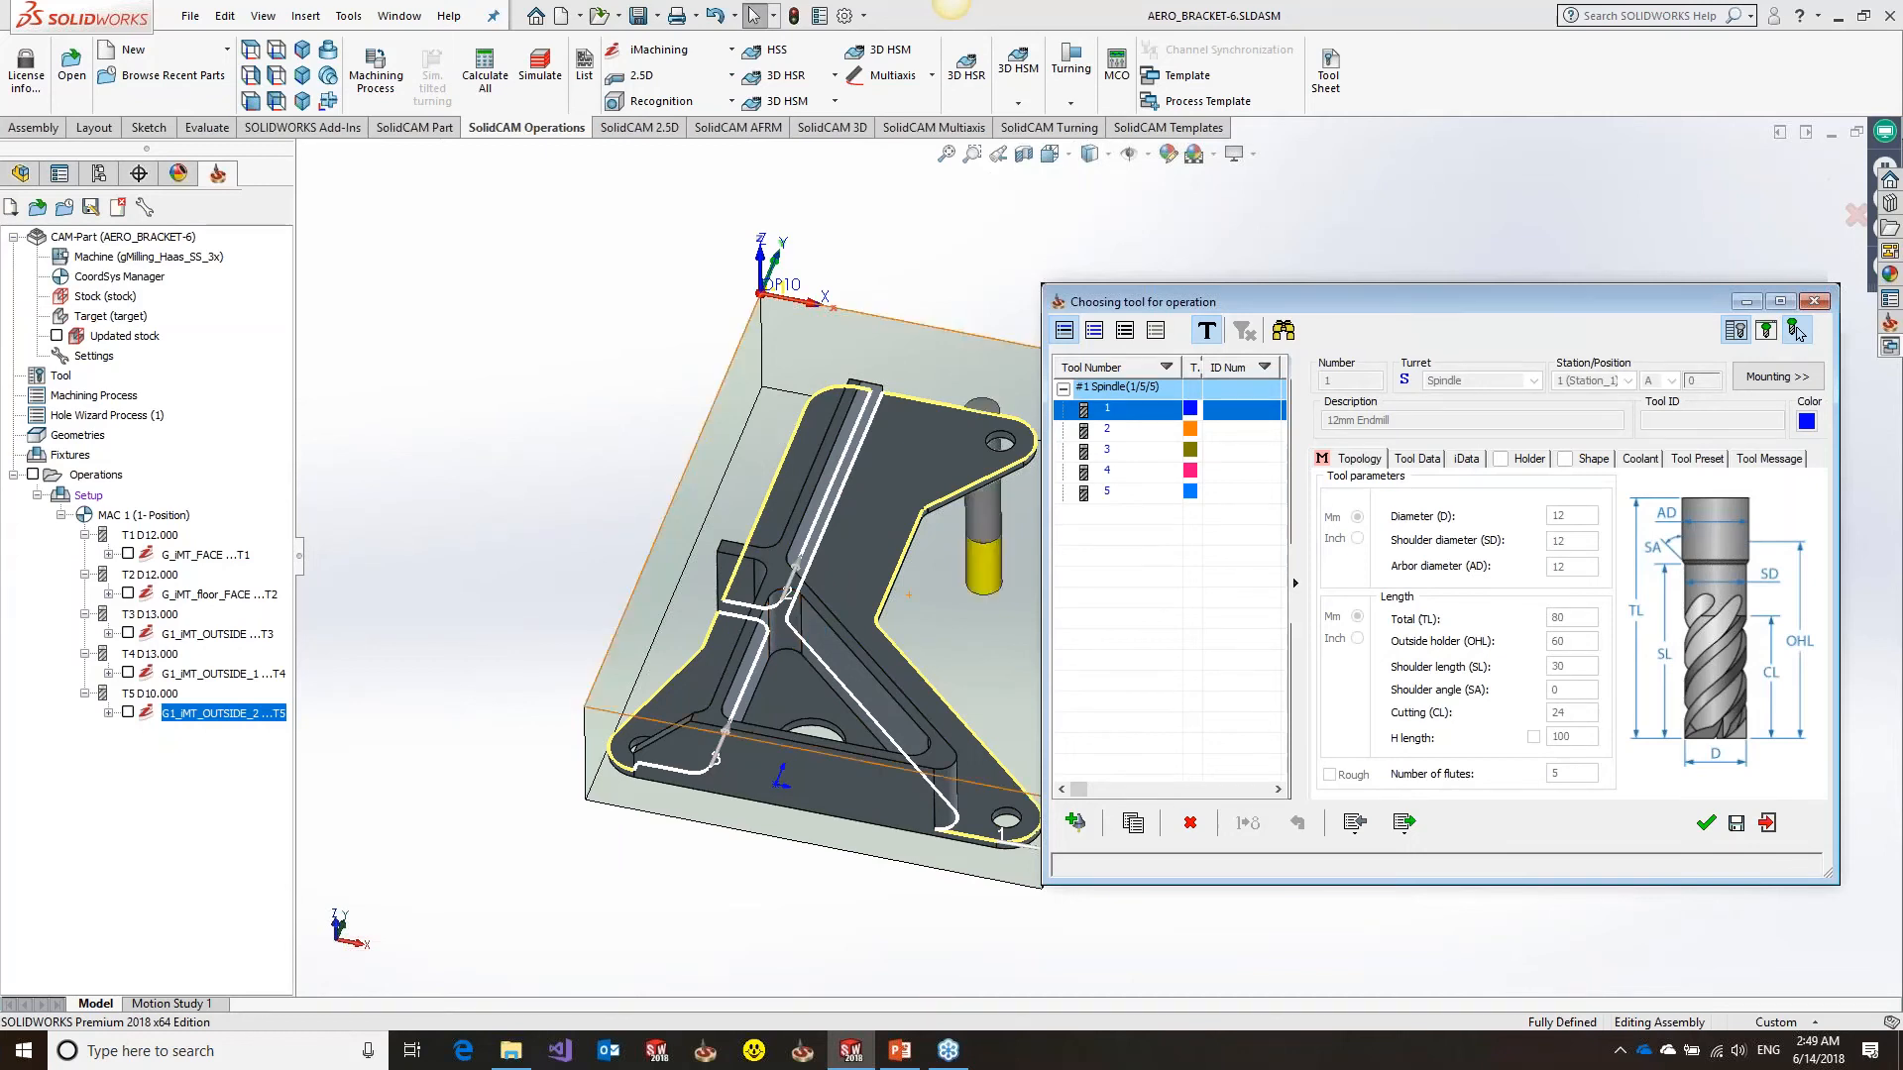
{"action": "left_click", "coordinate": [1151, 452]}
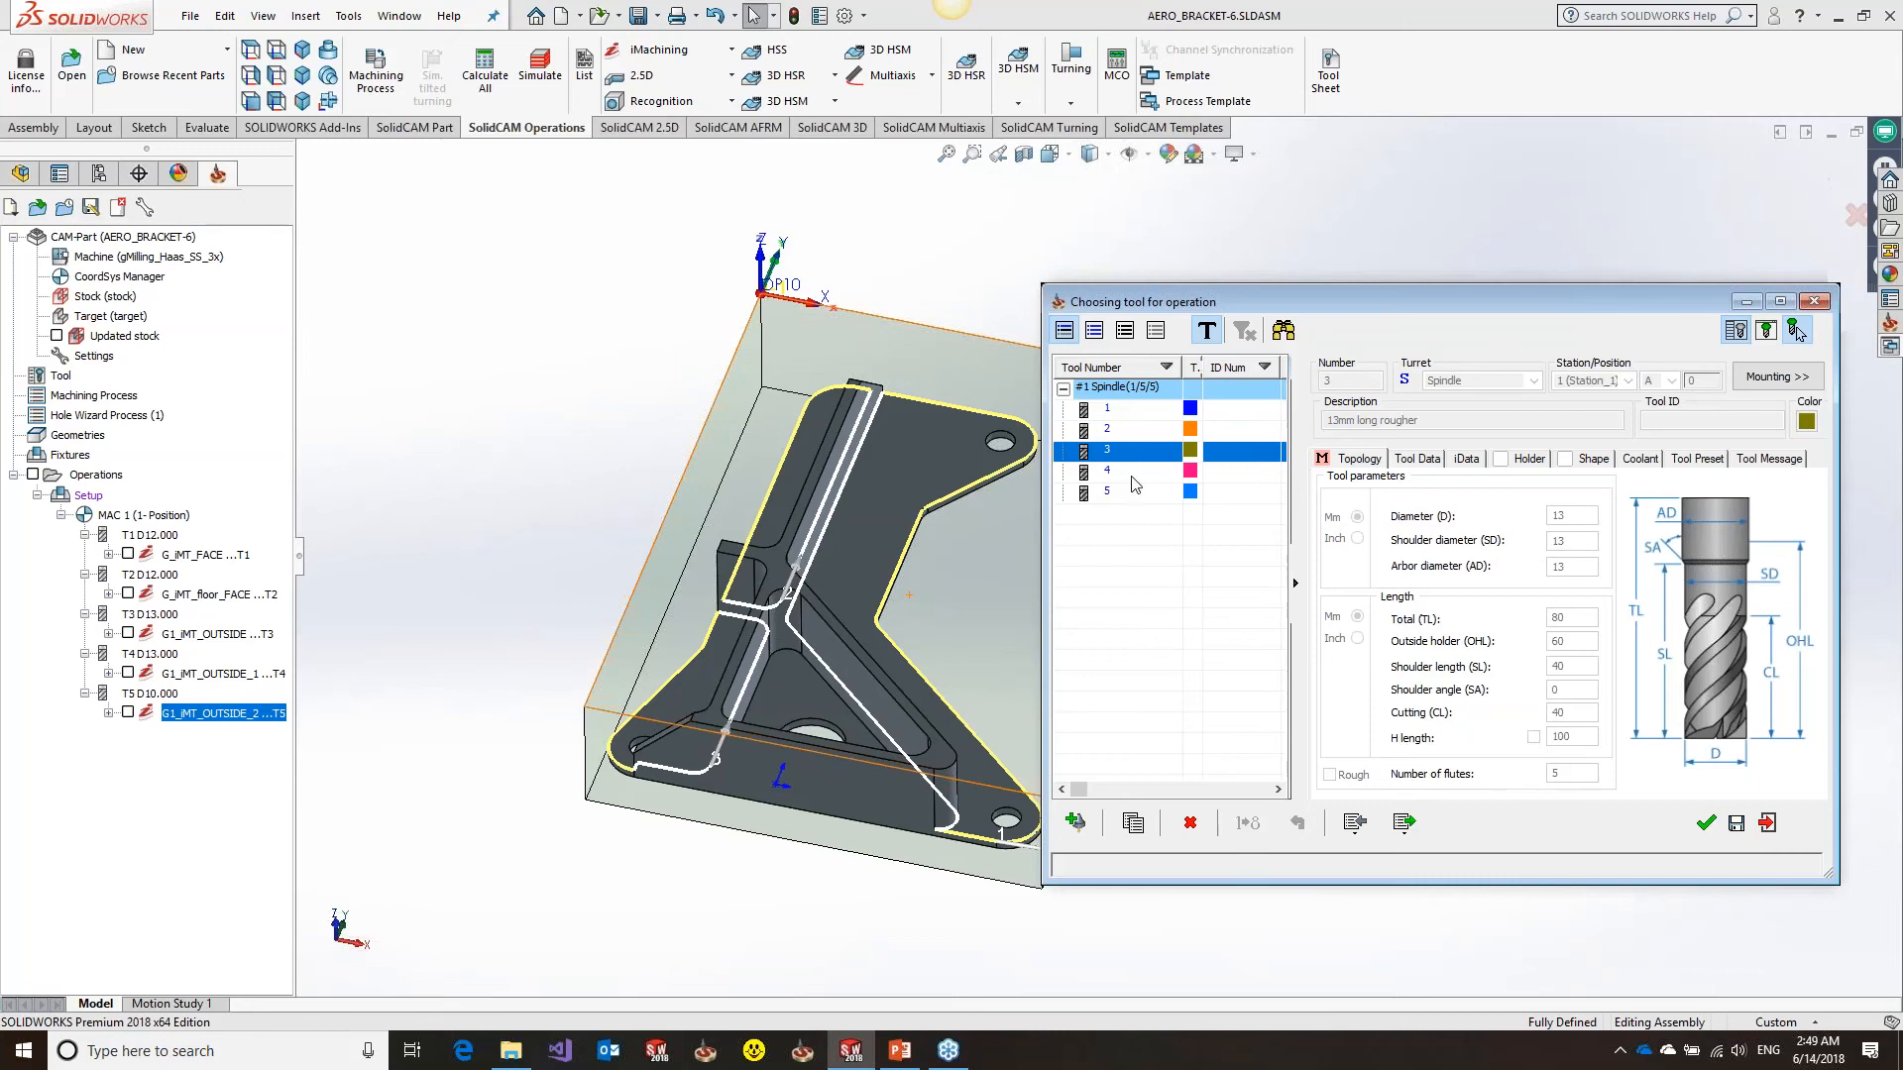
{"action": "left_click", "coordinate": [1706, 824]}
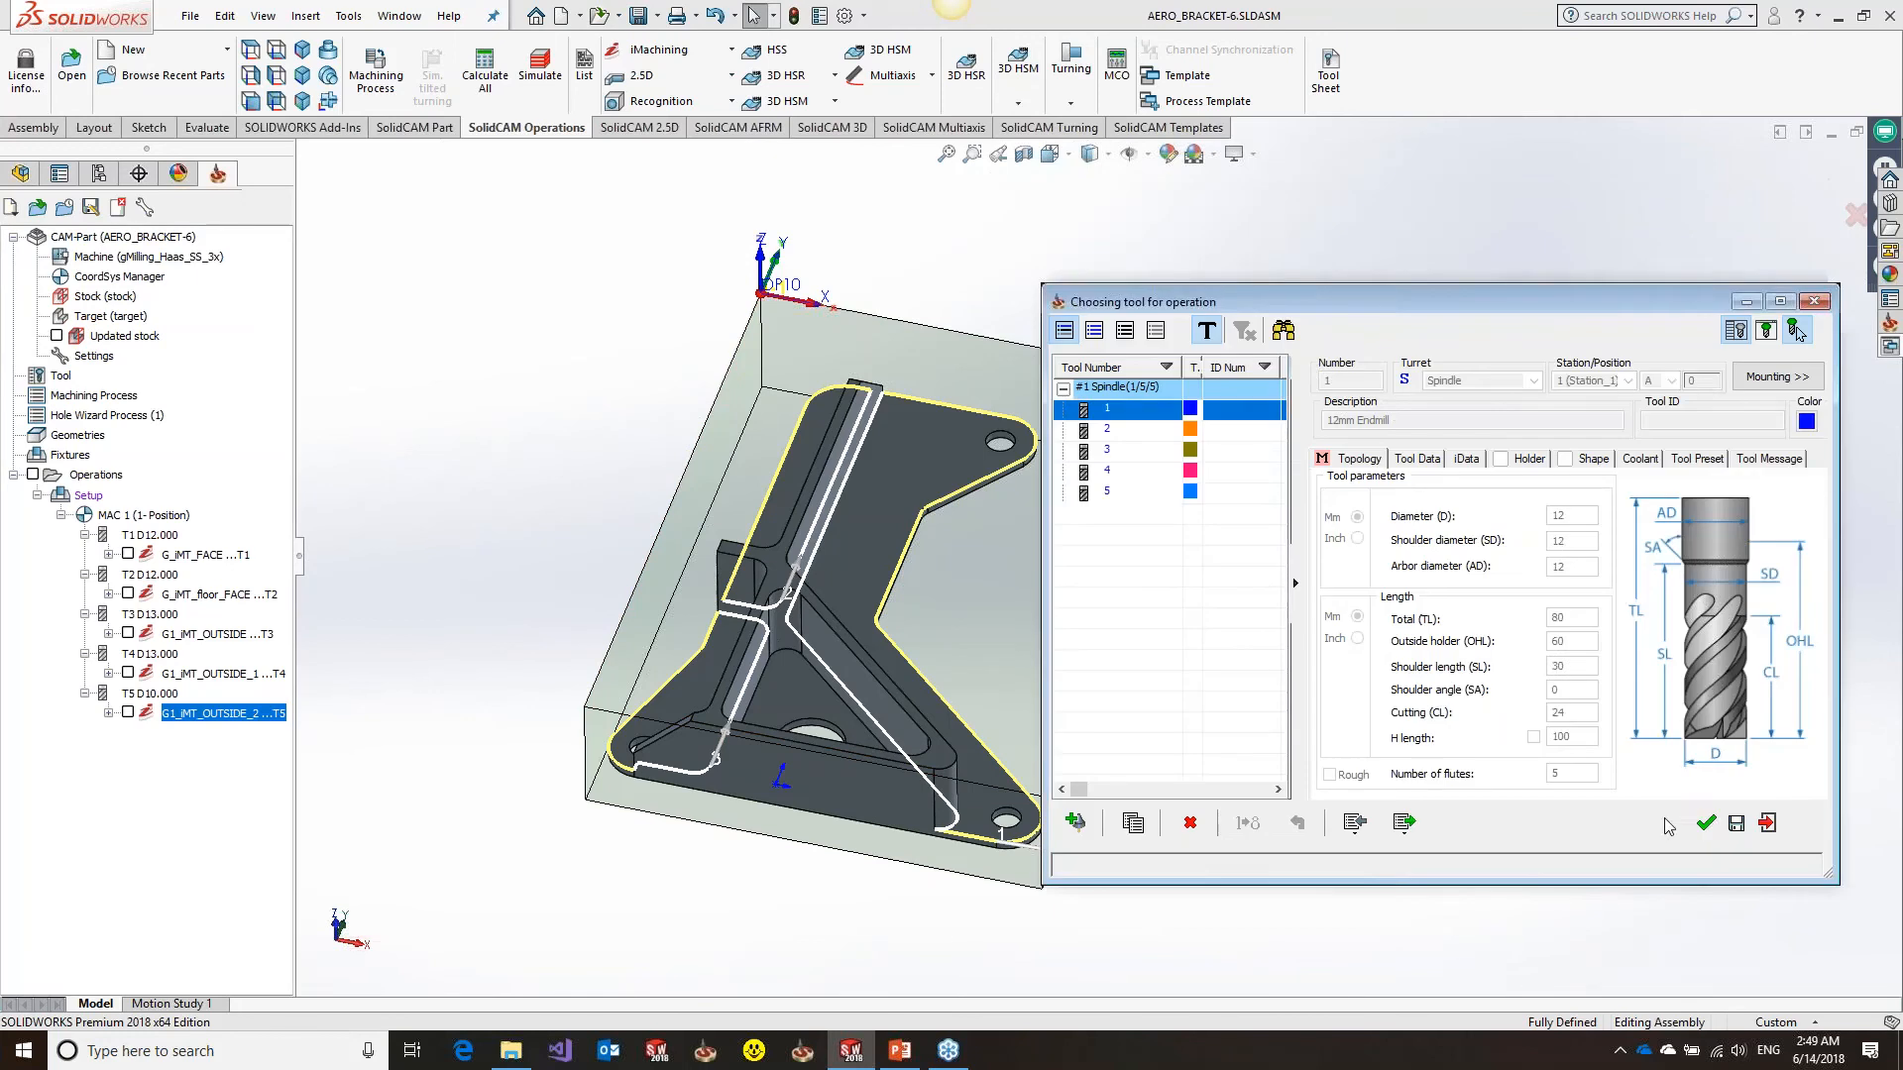
{"action": "left_click", "coordinate": [1706, 824]}
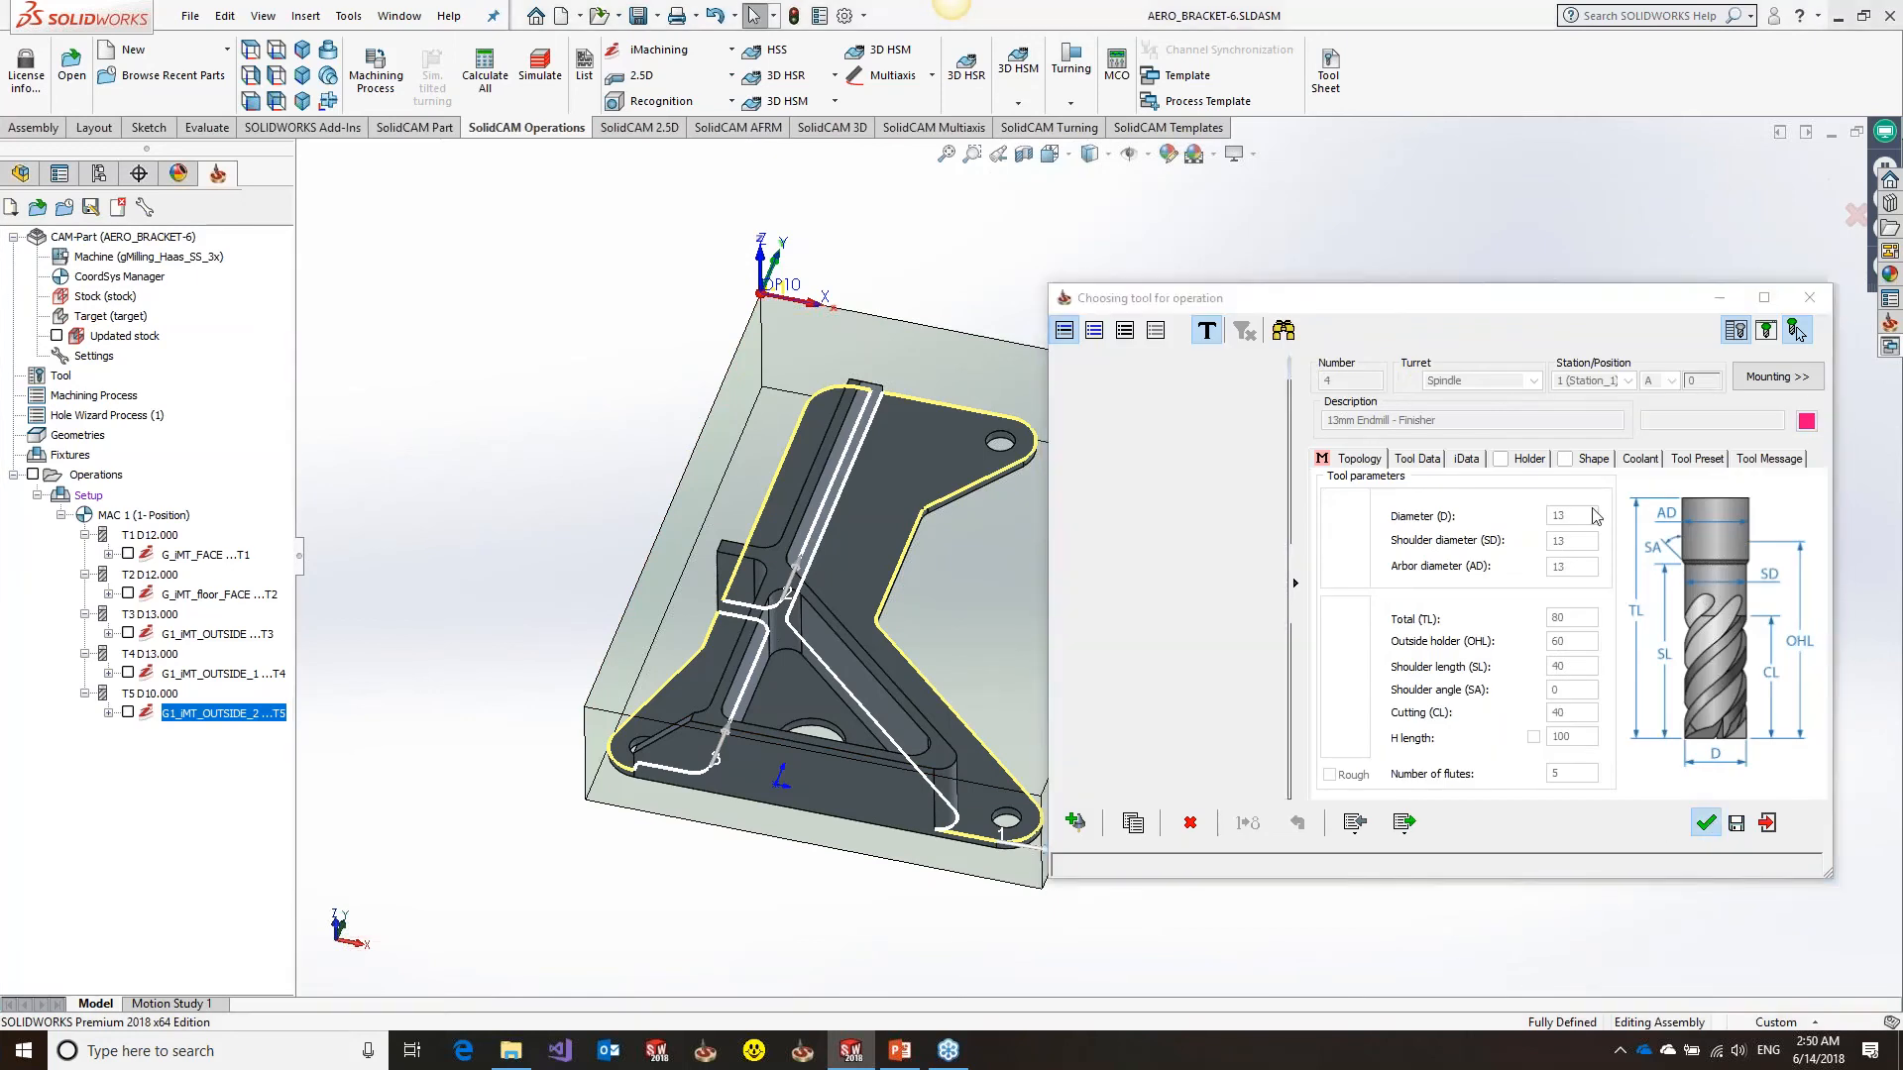
{"action": "left_click", "coordinate": [1587, 329]}
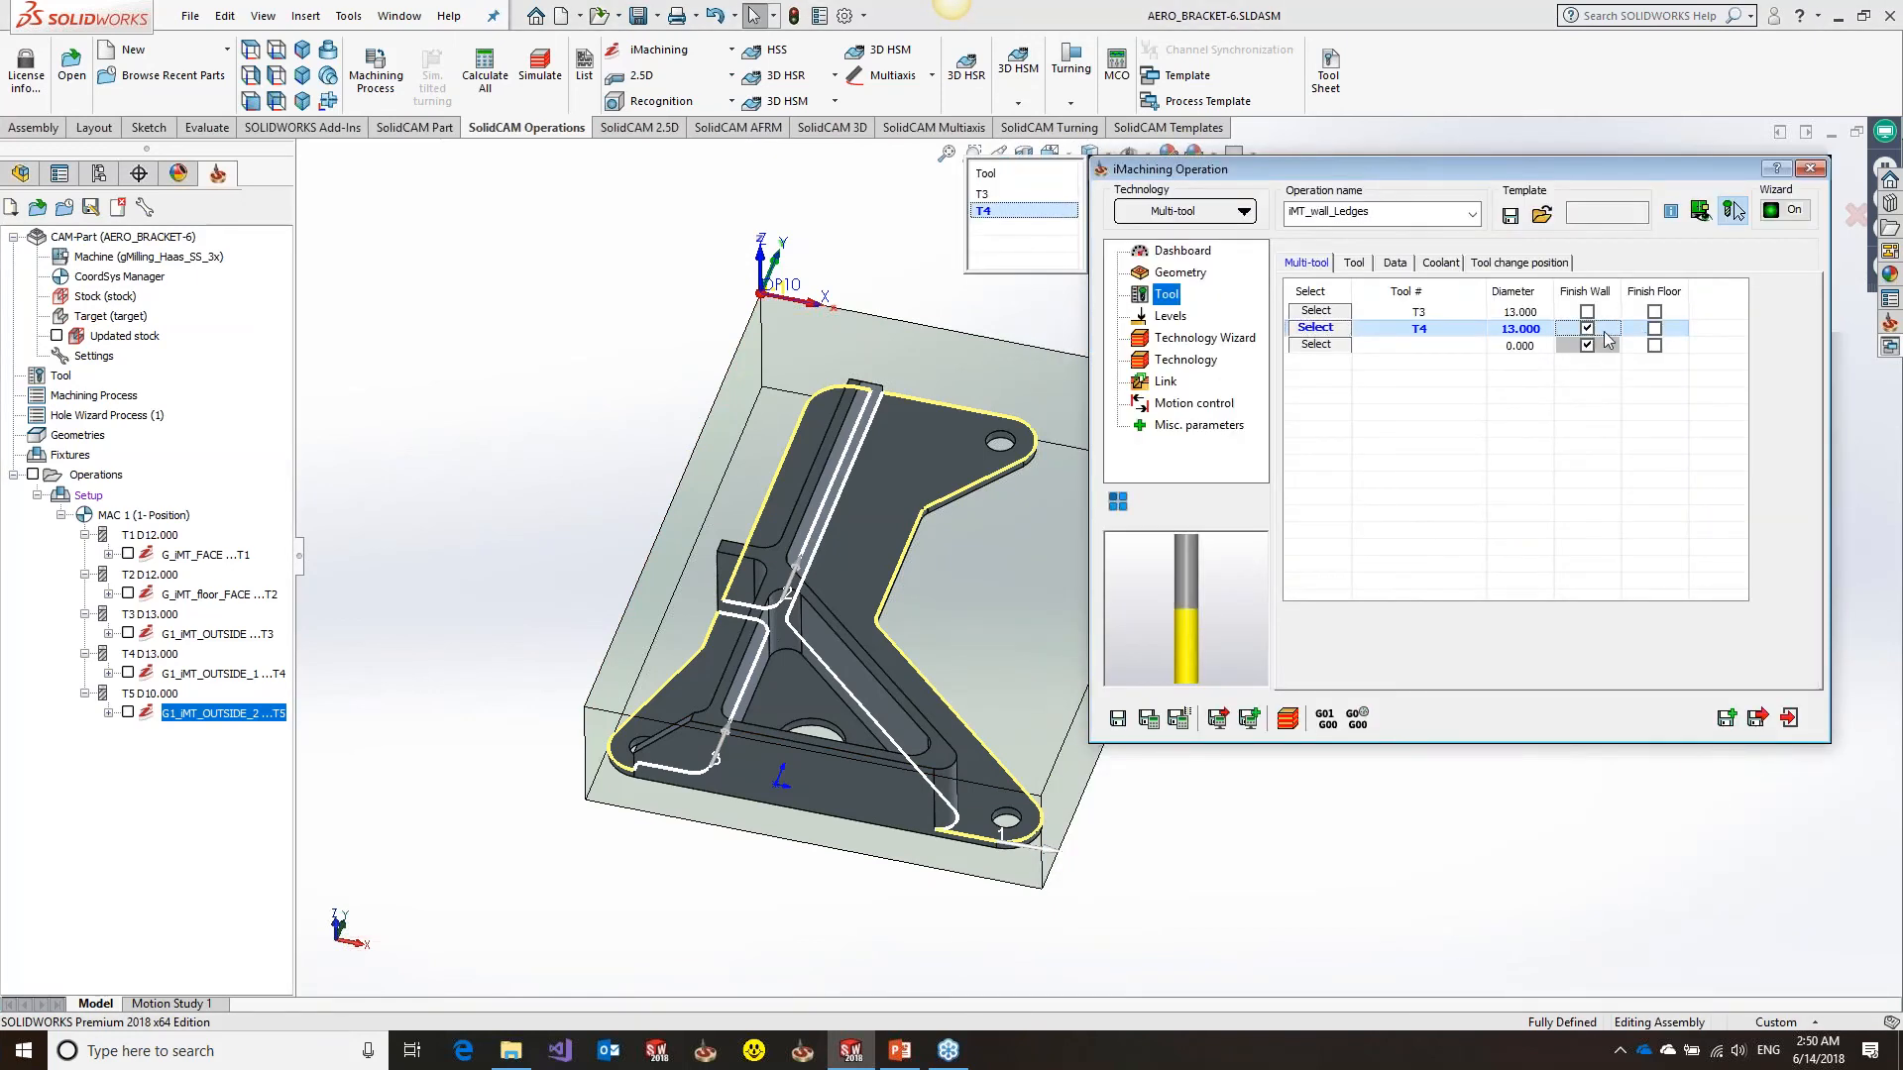
{"action": "left_click", "coordinate": [1654, 329]}
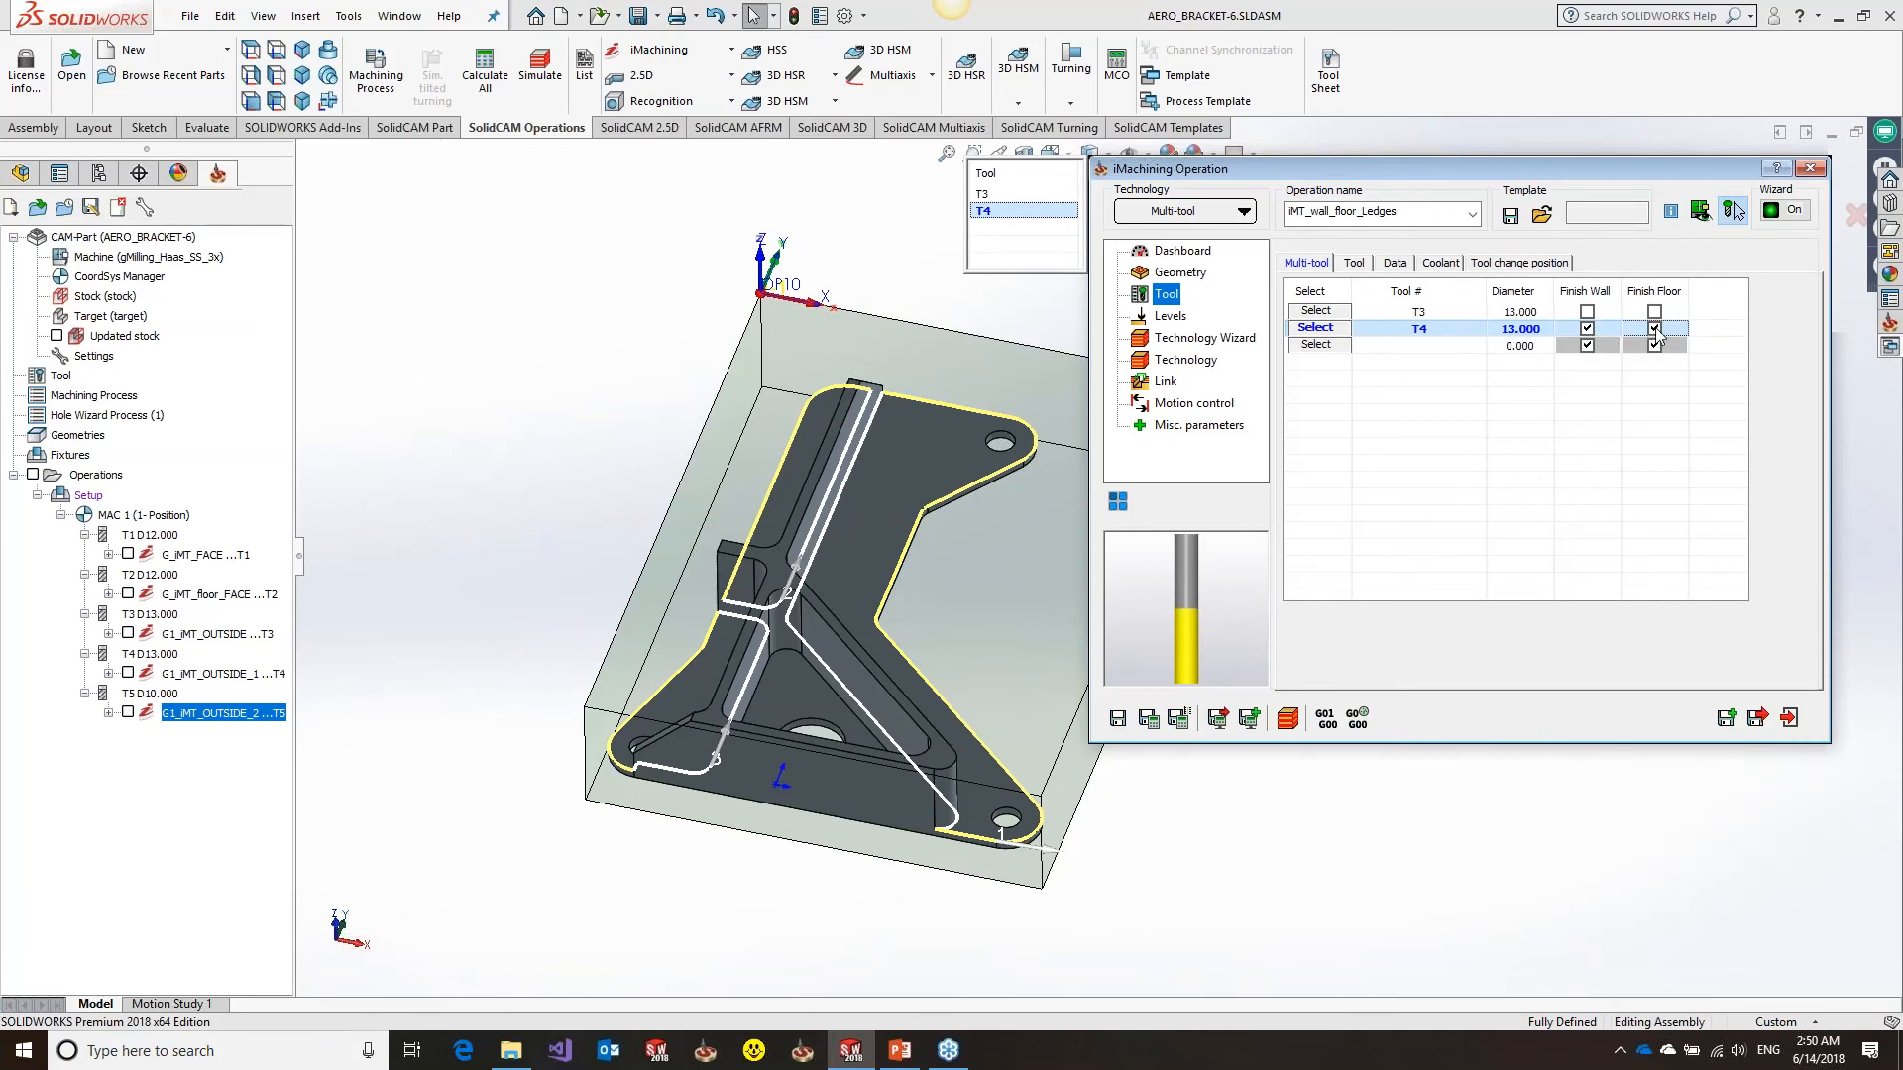
Pick the upper level on the rib's top face and the pocket depth on the ledge face, and calculate the operation
{"action": "left_click", "coordinate": [1171, 317]}
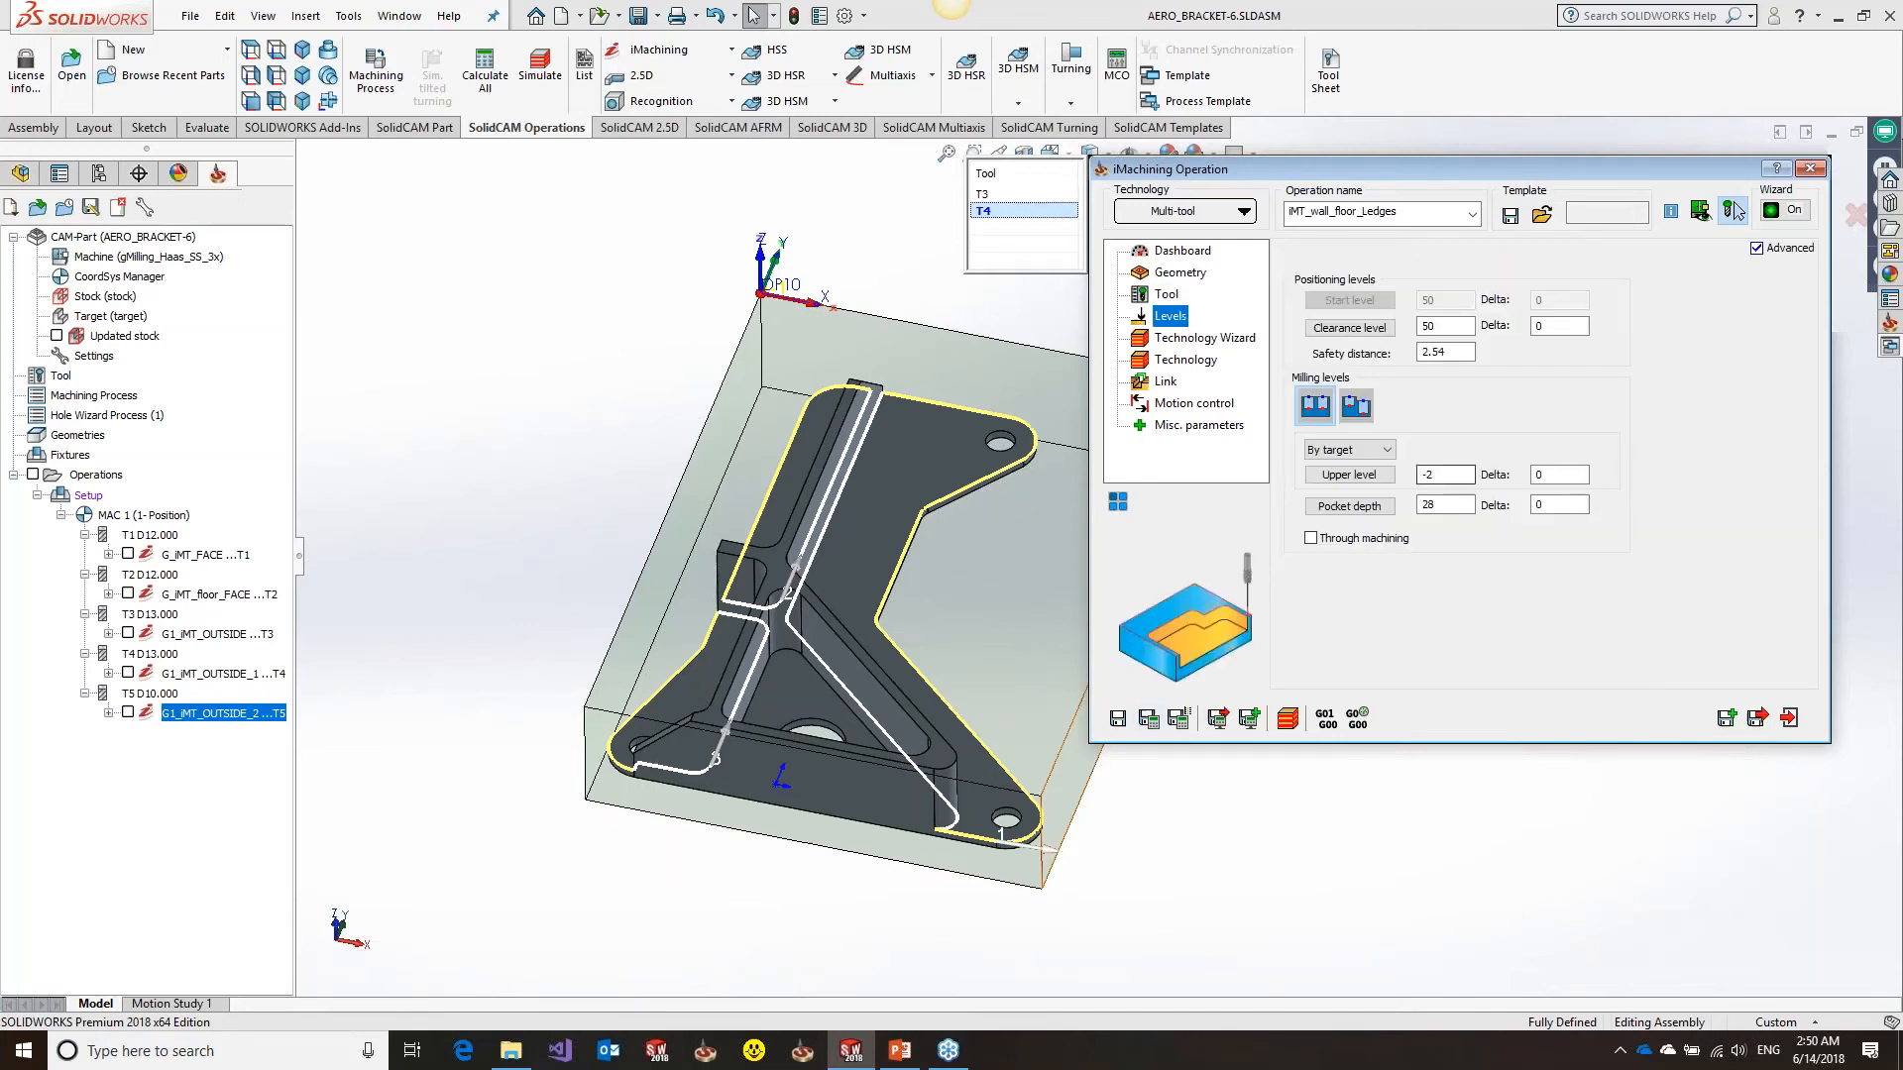
{"action": "left_click", "coordinate": [1732, 209]}
{"action": "key", "text": "Return"}
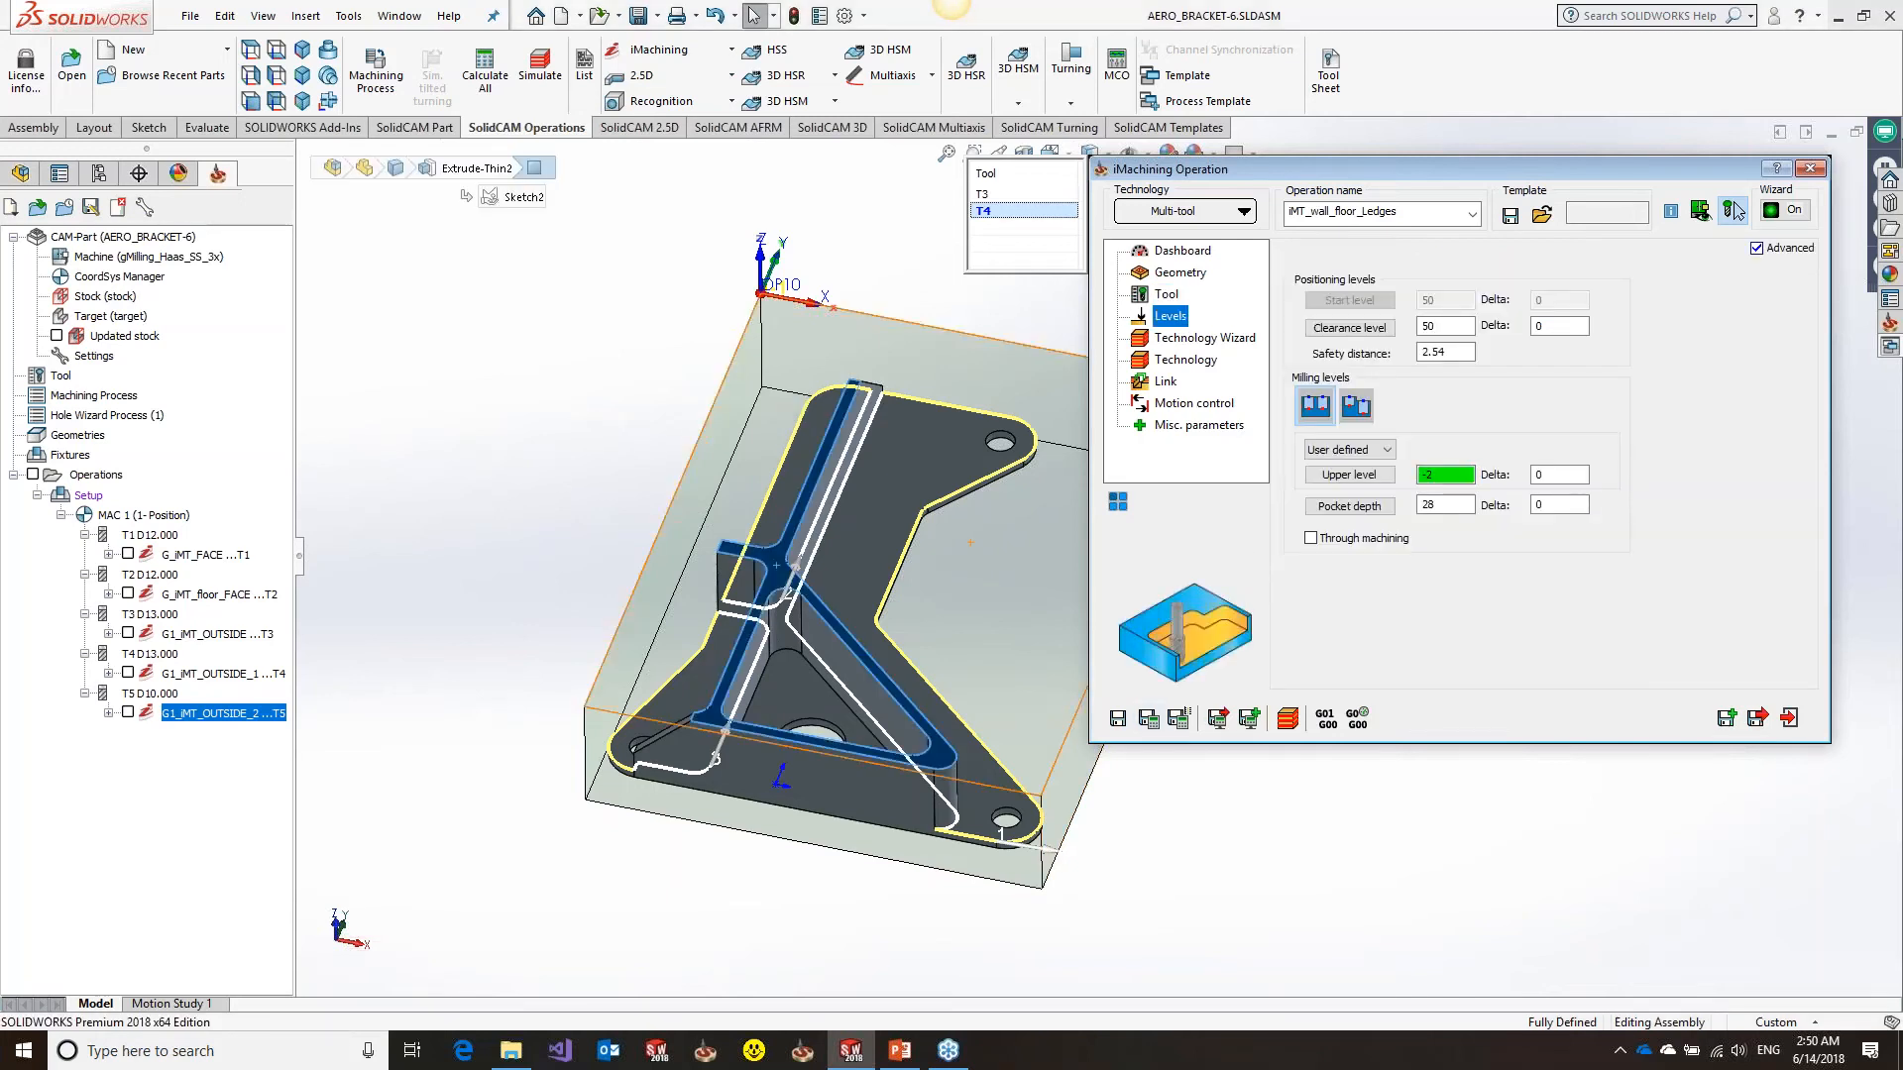
{"action": "left_click", "coordinate": [1445, 505]}
{"action": "key", "text": "Return"}
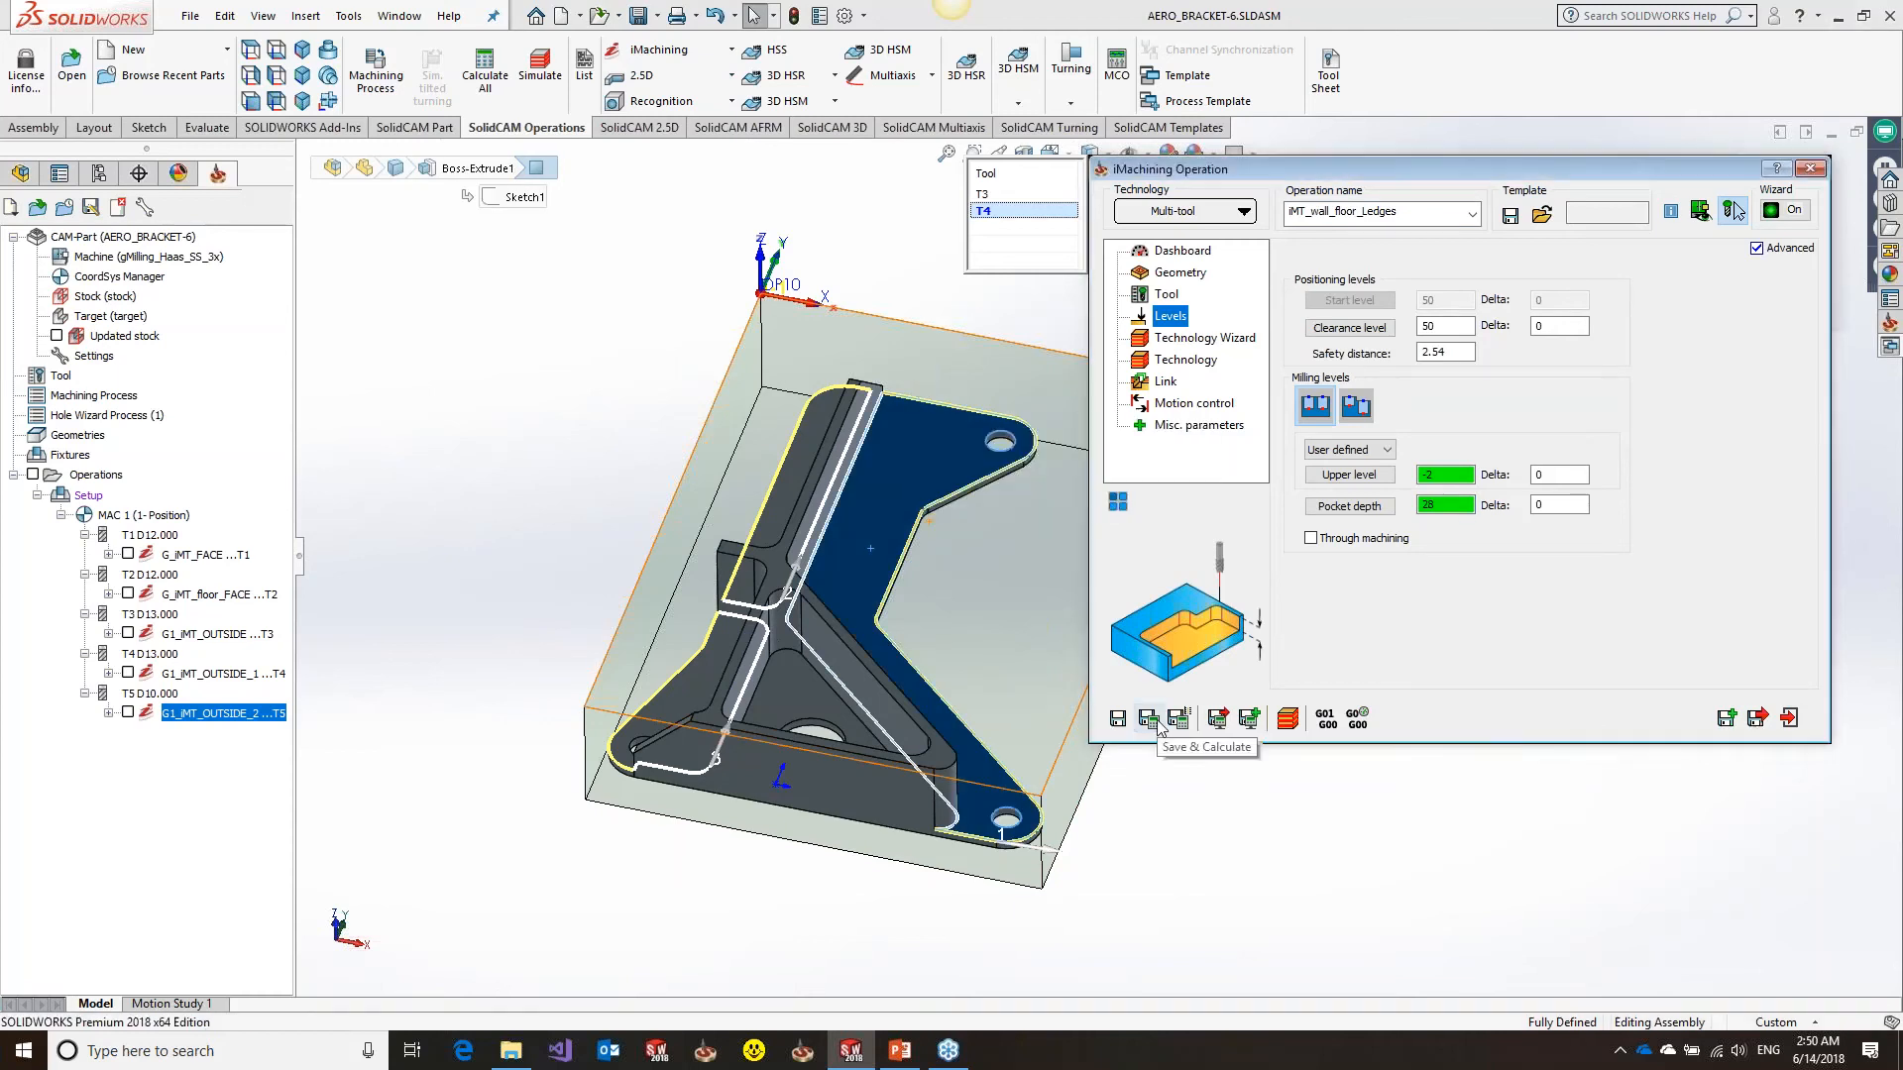
{"action": "left_click", "coordinate": [1158, 721]}
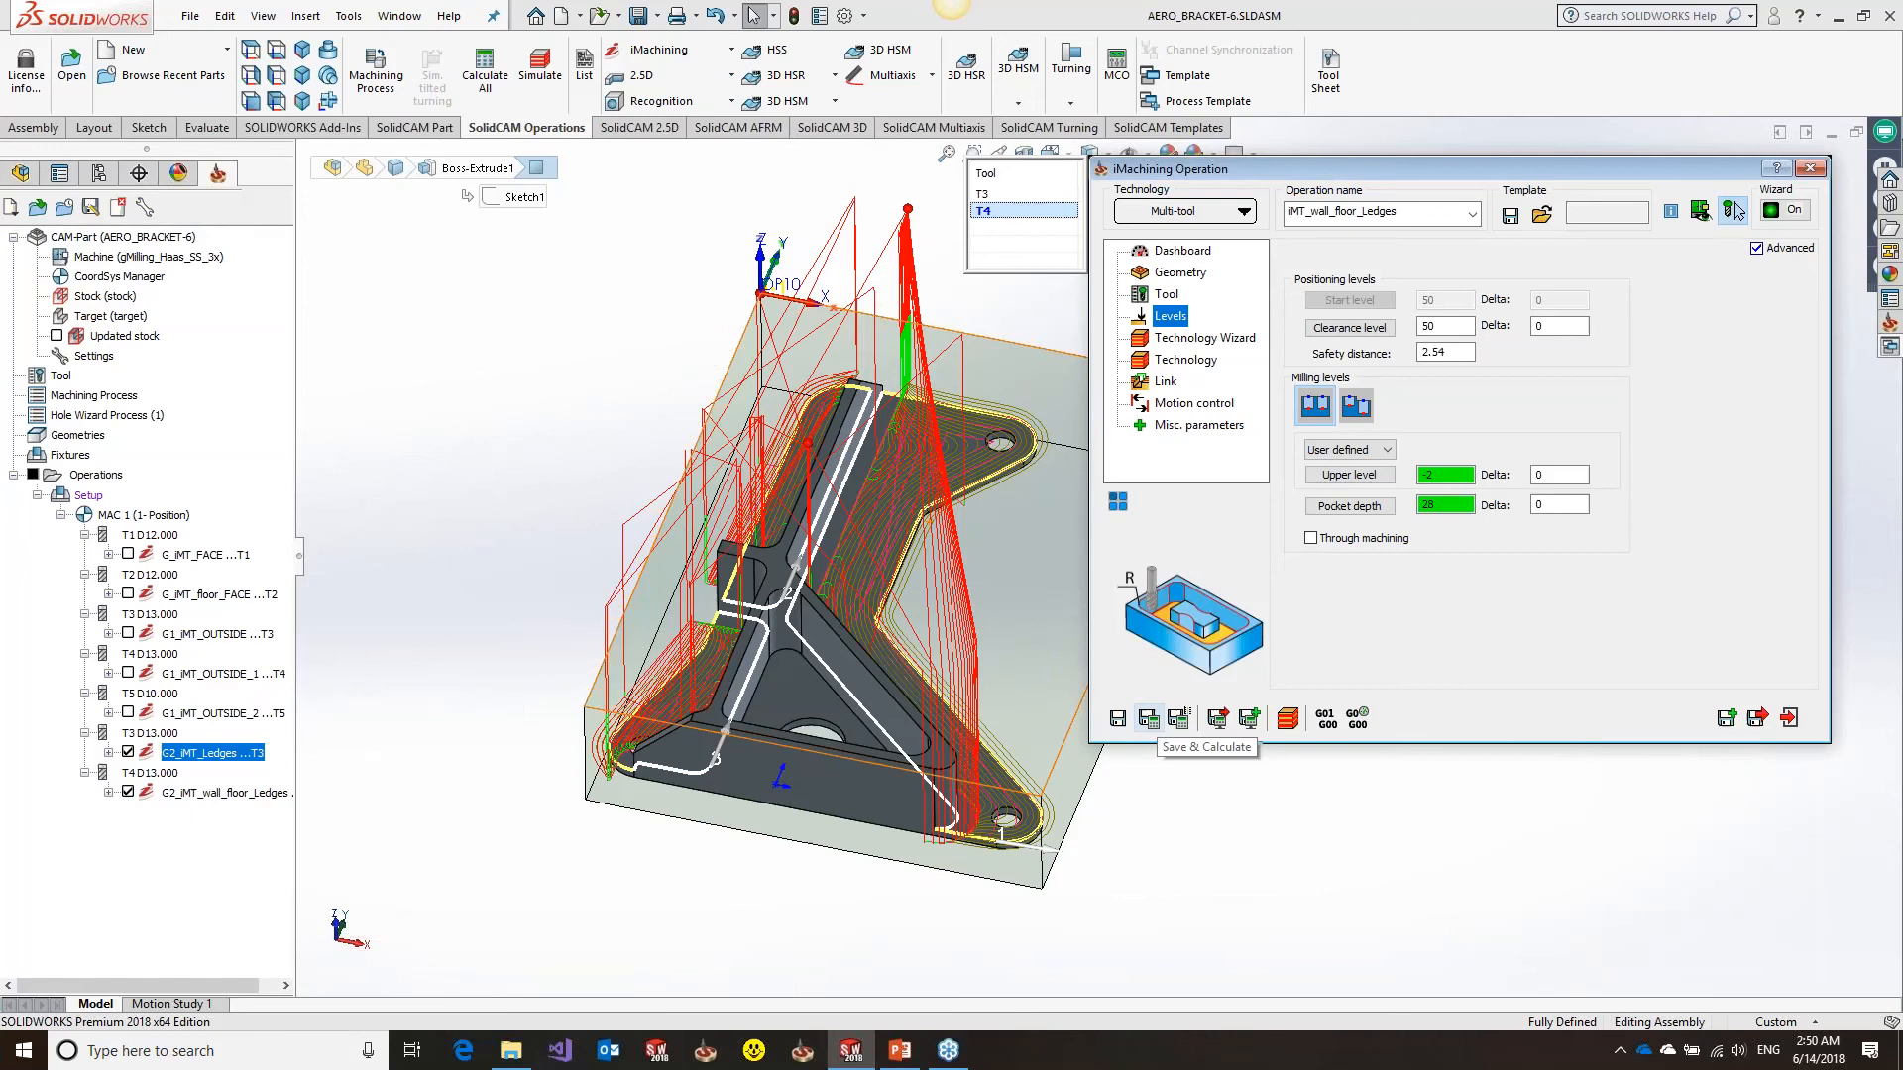
Show only the T4 wall and floor finishing toolpath on the ledges, hide it again and close the operation
{"action": "left_click", "coordinate": [1733, 210]}
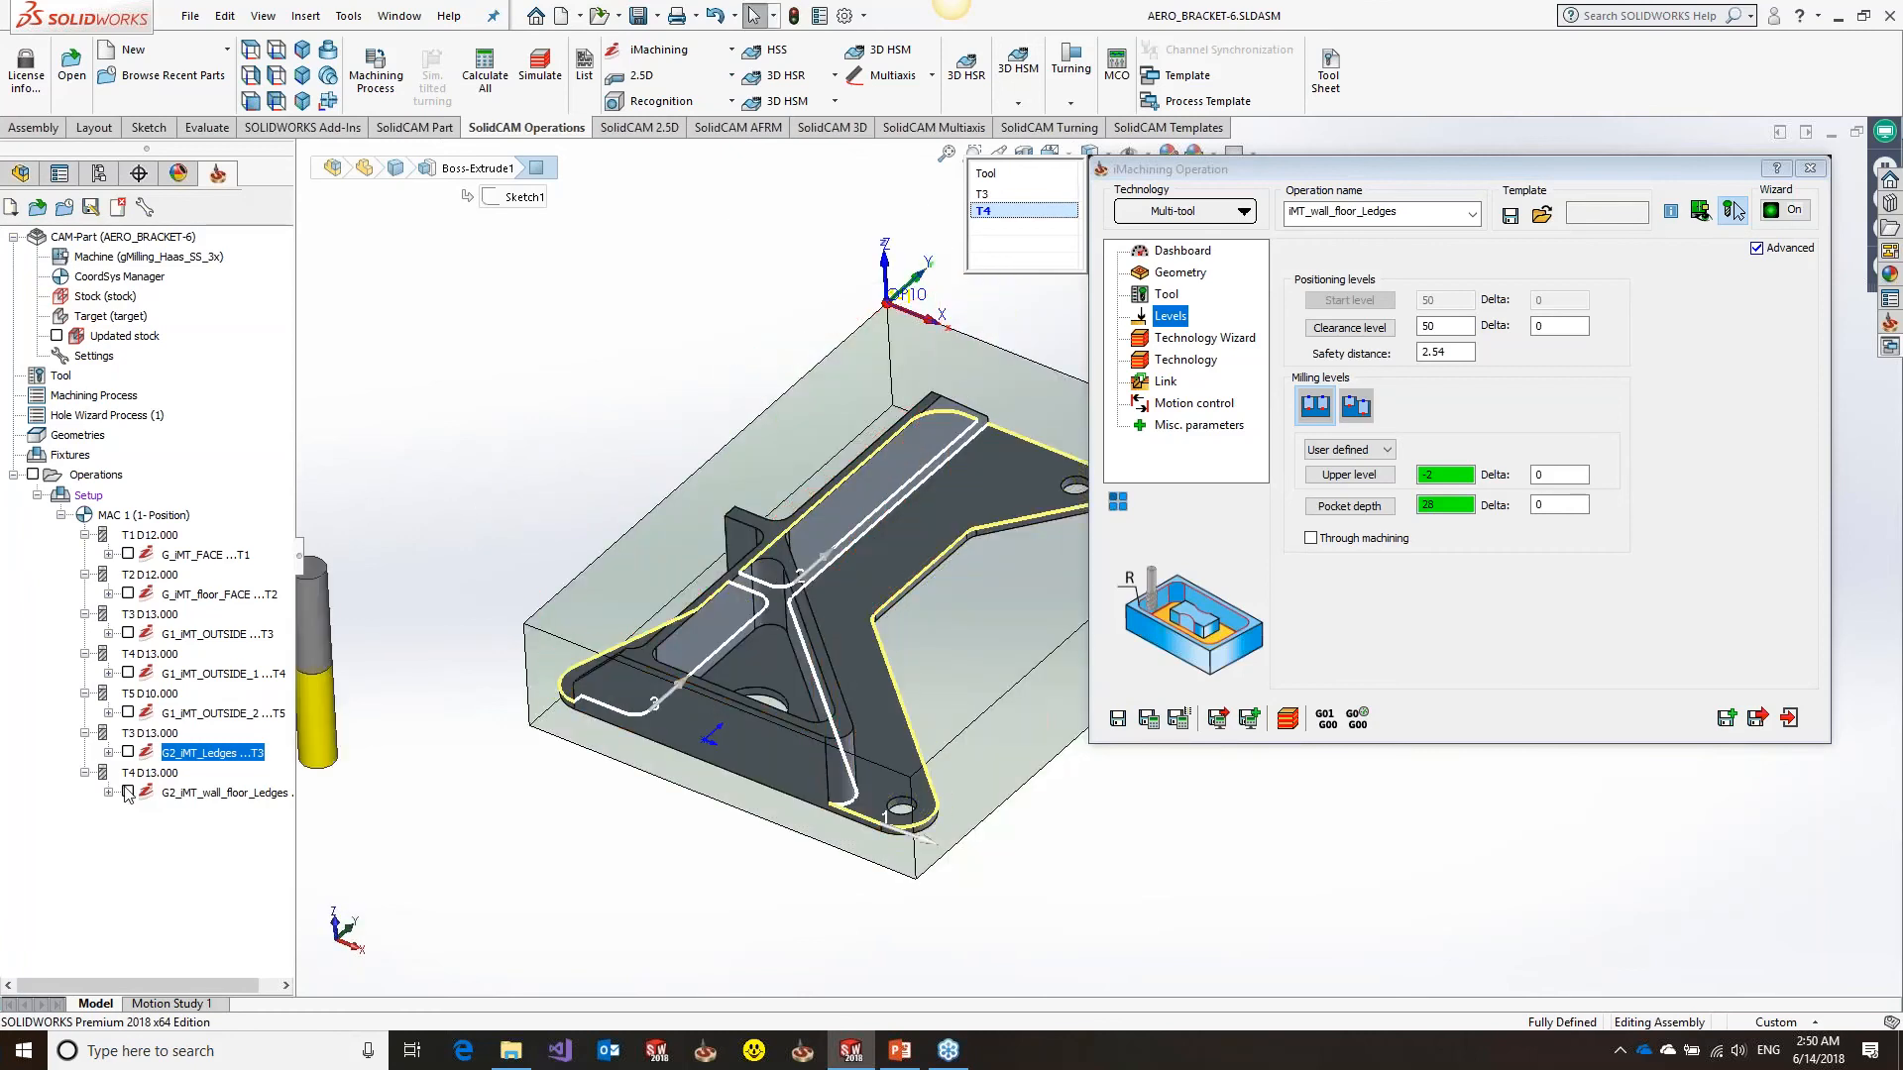
{"action": "left_click", "coordinate": [128, 792]}
{"action": "mouse_move", "coordinate": [618, 712]}
{"action": "middle_mouse_down"}
{"action": "mouse_move", "coordinate": [625, 765]}
{"action": "mouse_move", "coordinate": [876, 743]}
{"action": "middle_mouse_up"}
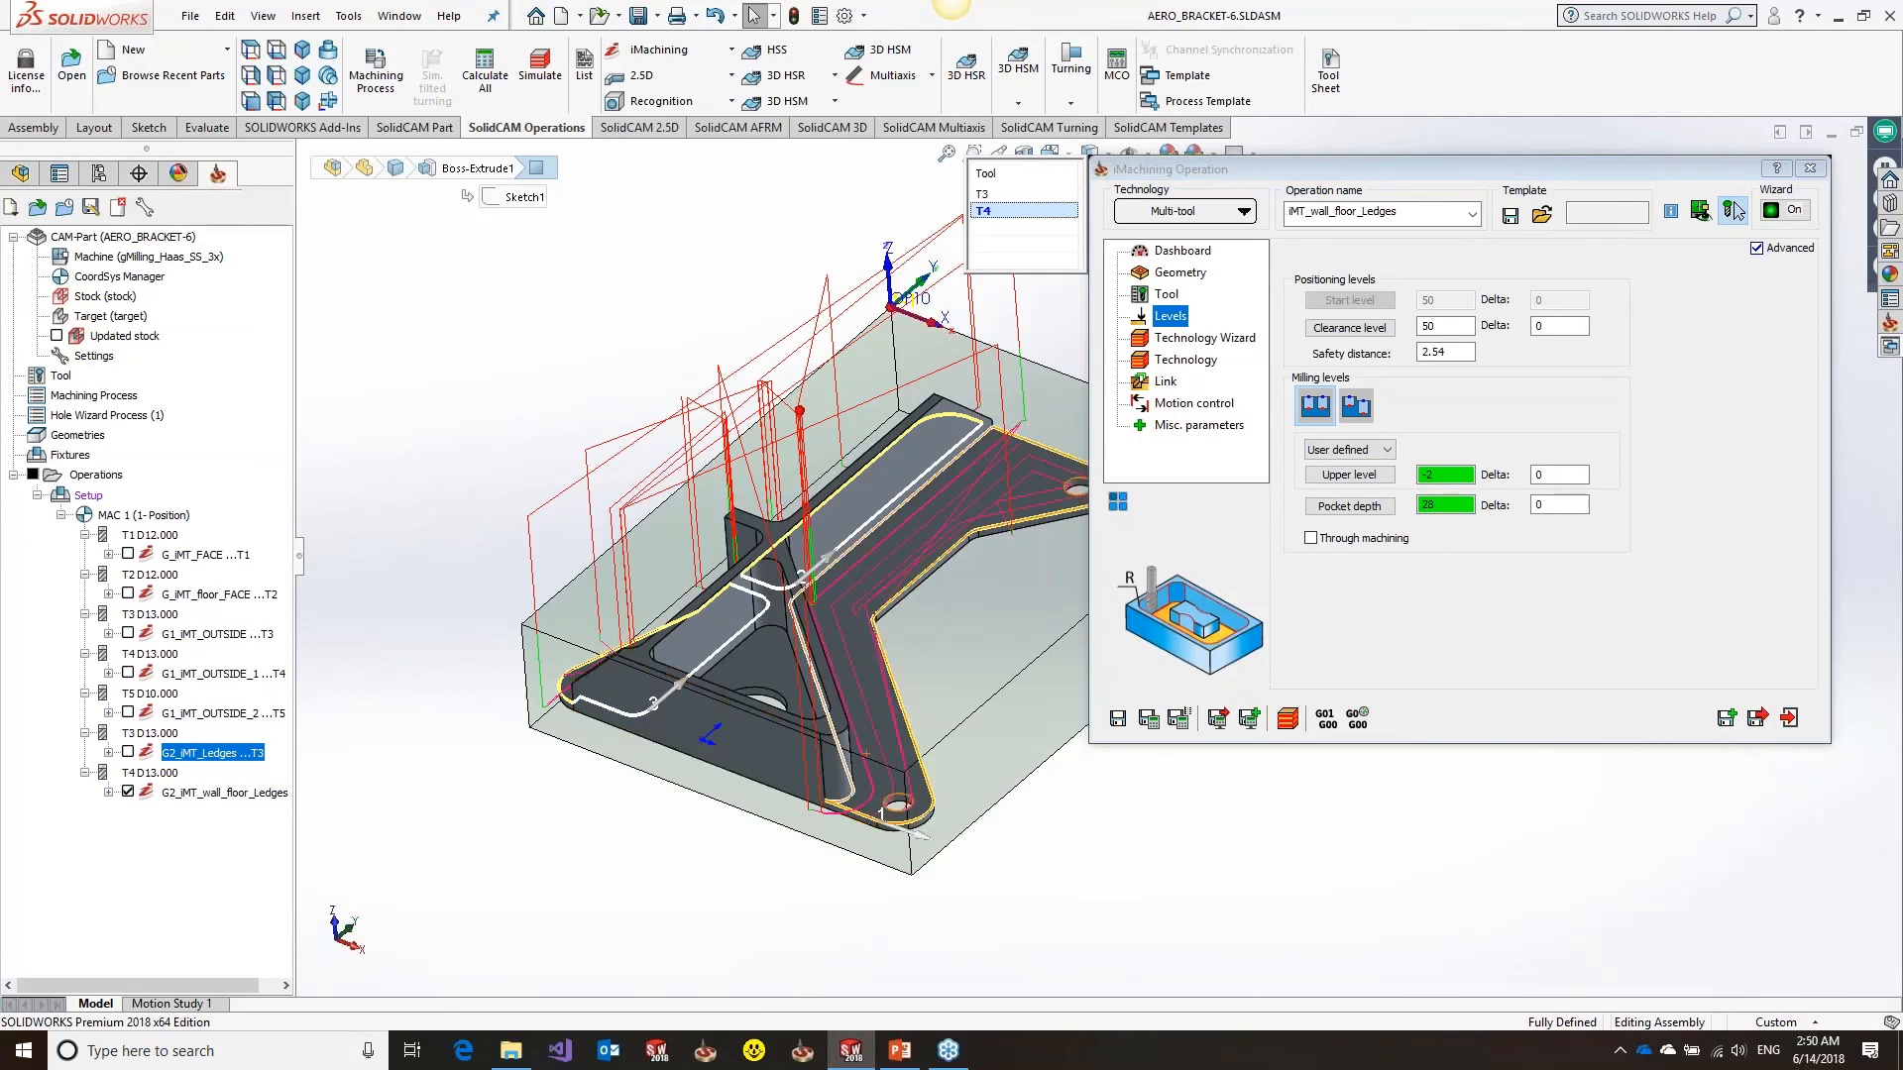
{"action": "left_click", "coordinate": [128, 791]}
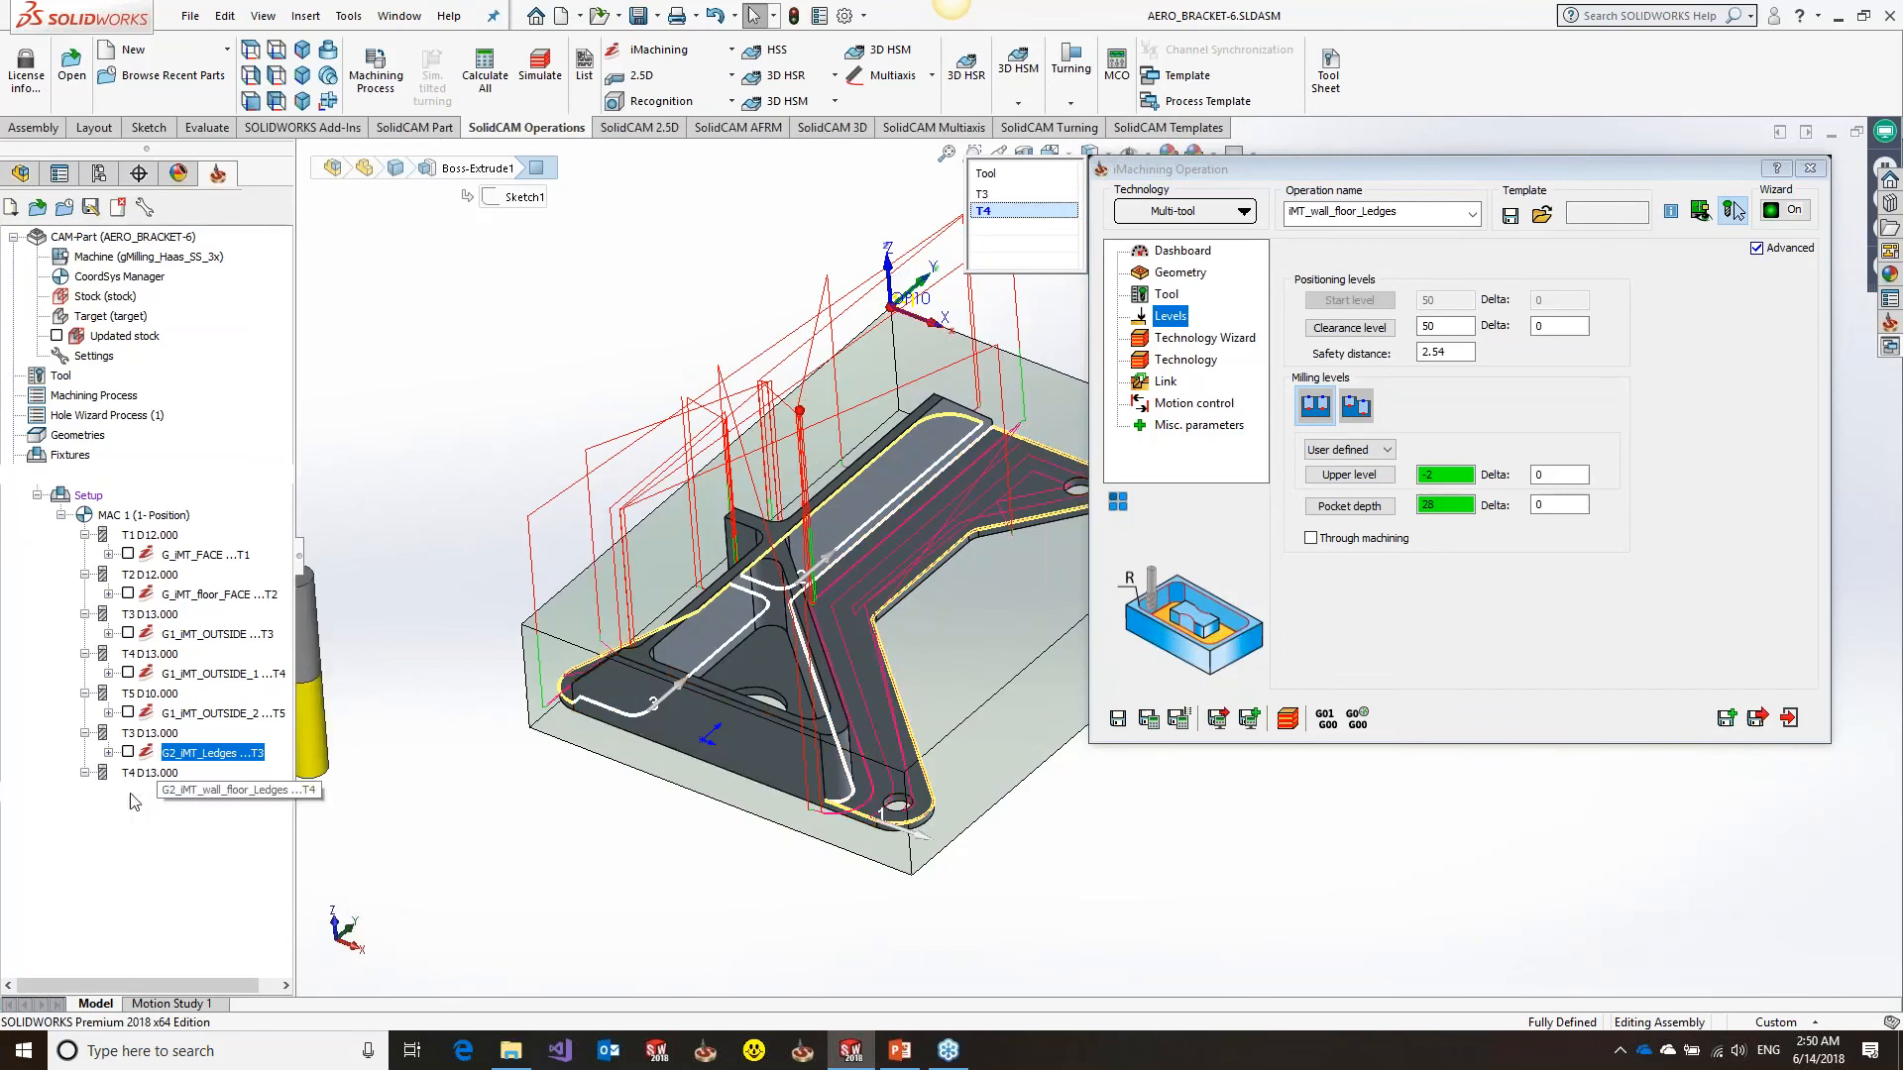
{"action": "left_click", "coordinate": [1789, 717]}
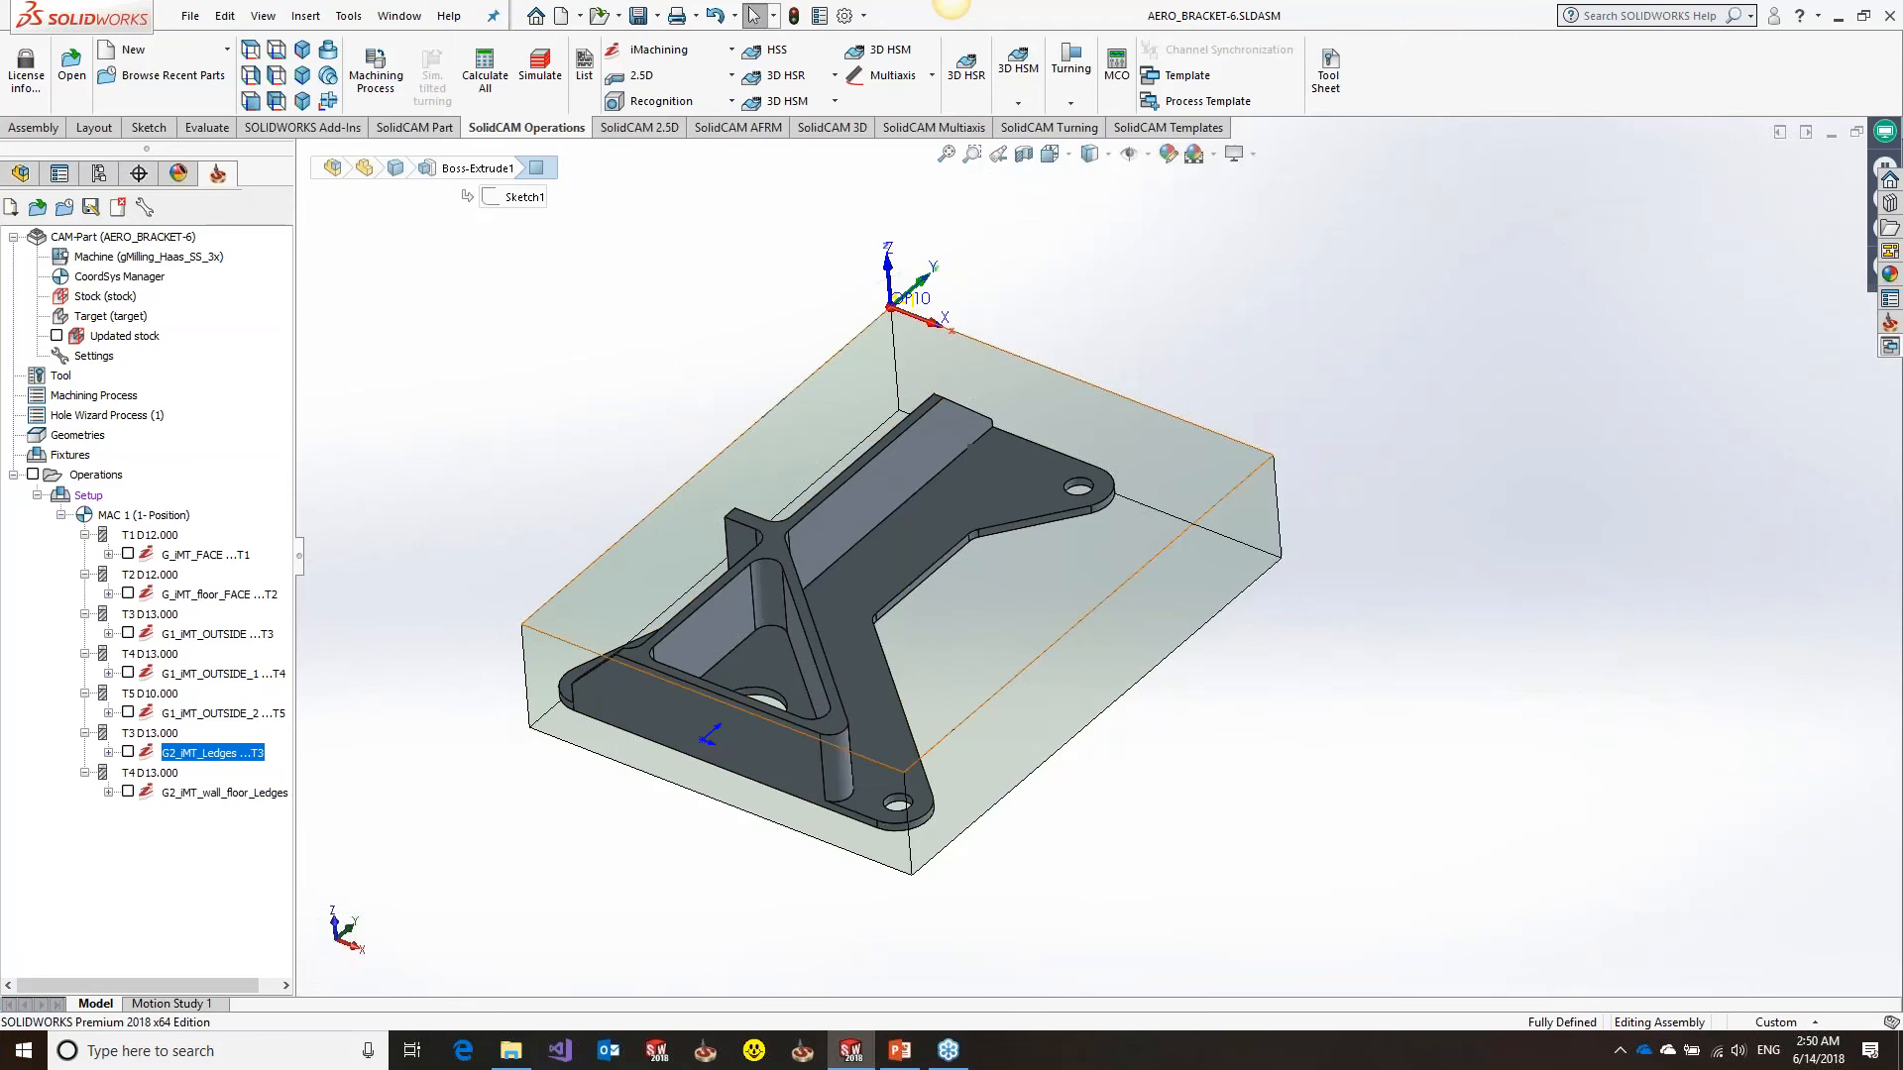
Hide the transparent stock body around the bracket
{"action": "key", "text": "ctrl+5"}
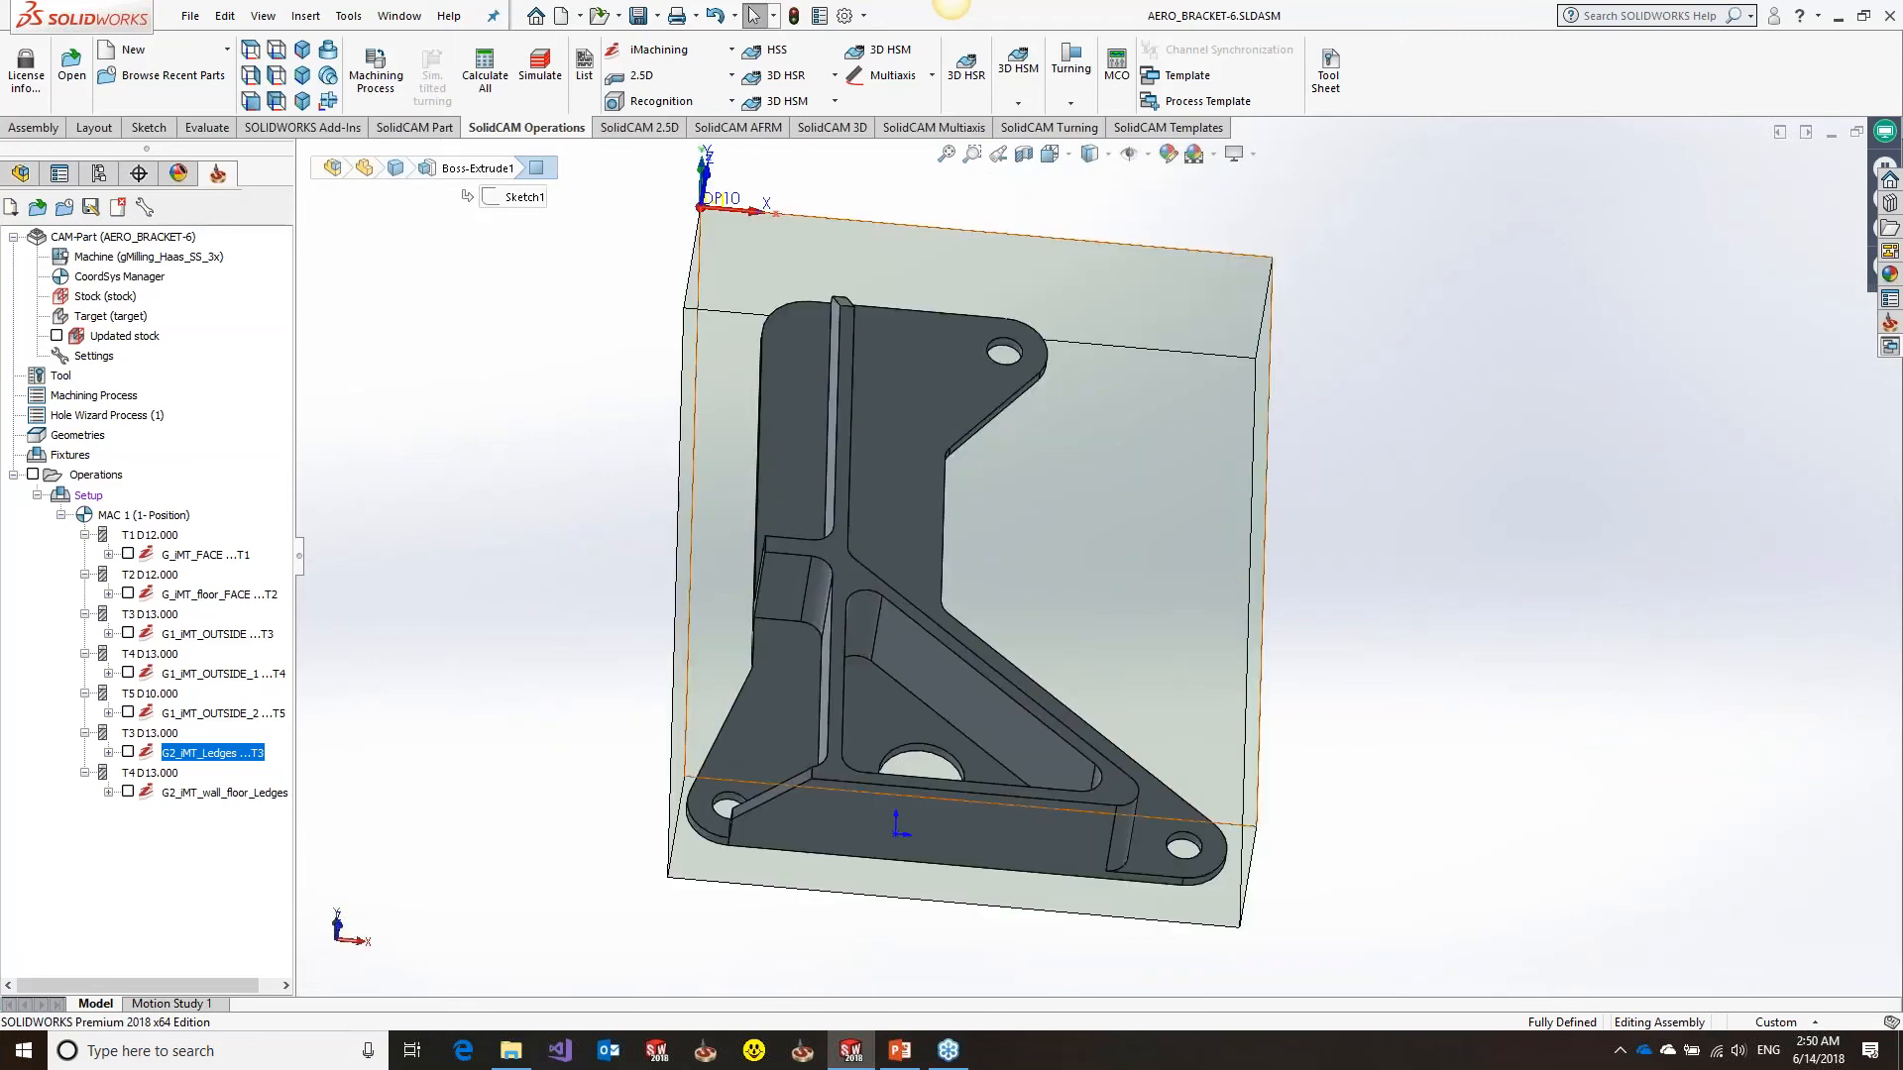
{"action": "left_click", "coordinate": [898, 271]}
{"action": "right_click", "coordinate": [406, 173]}
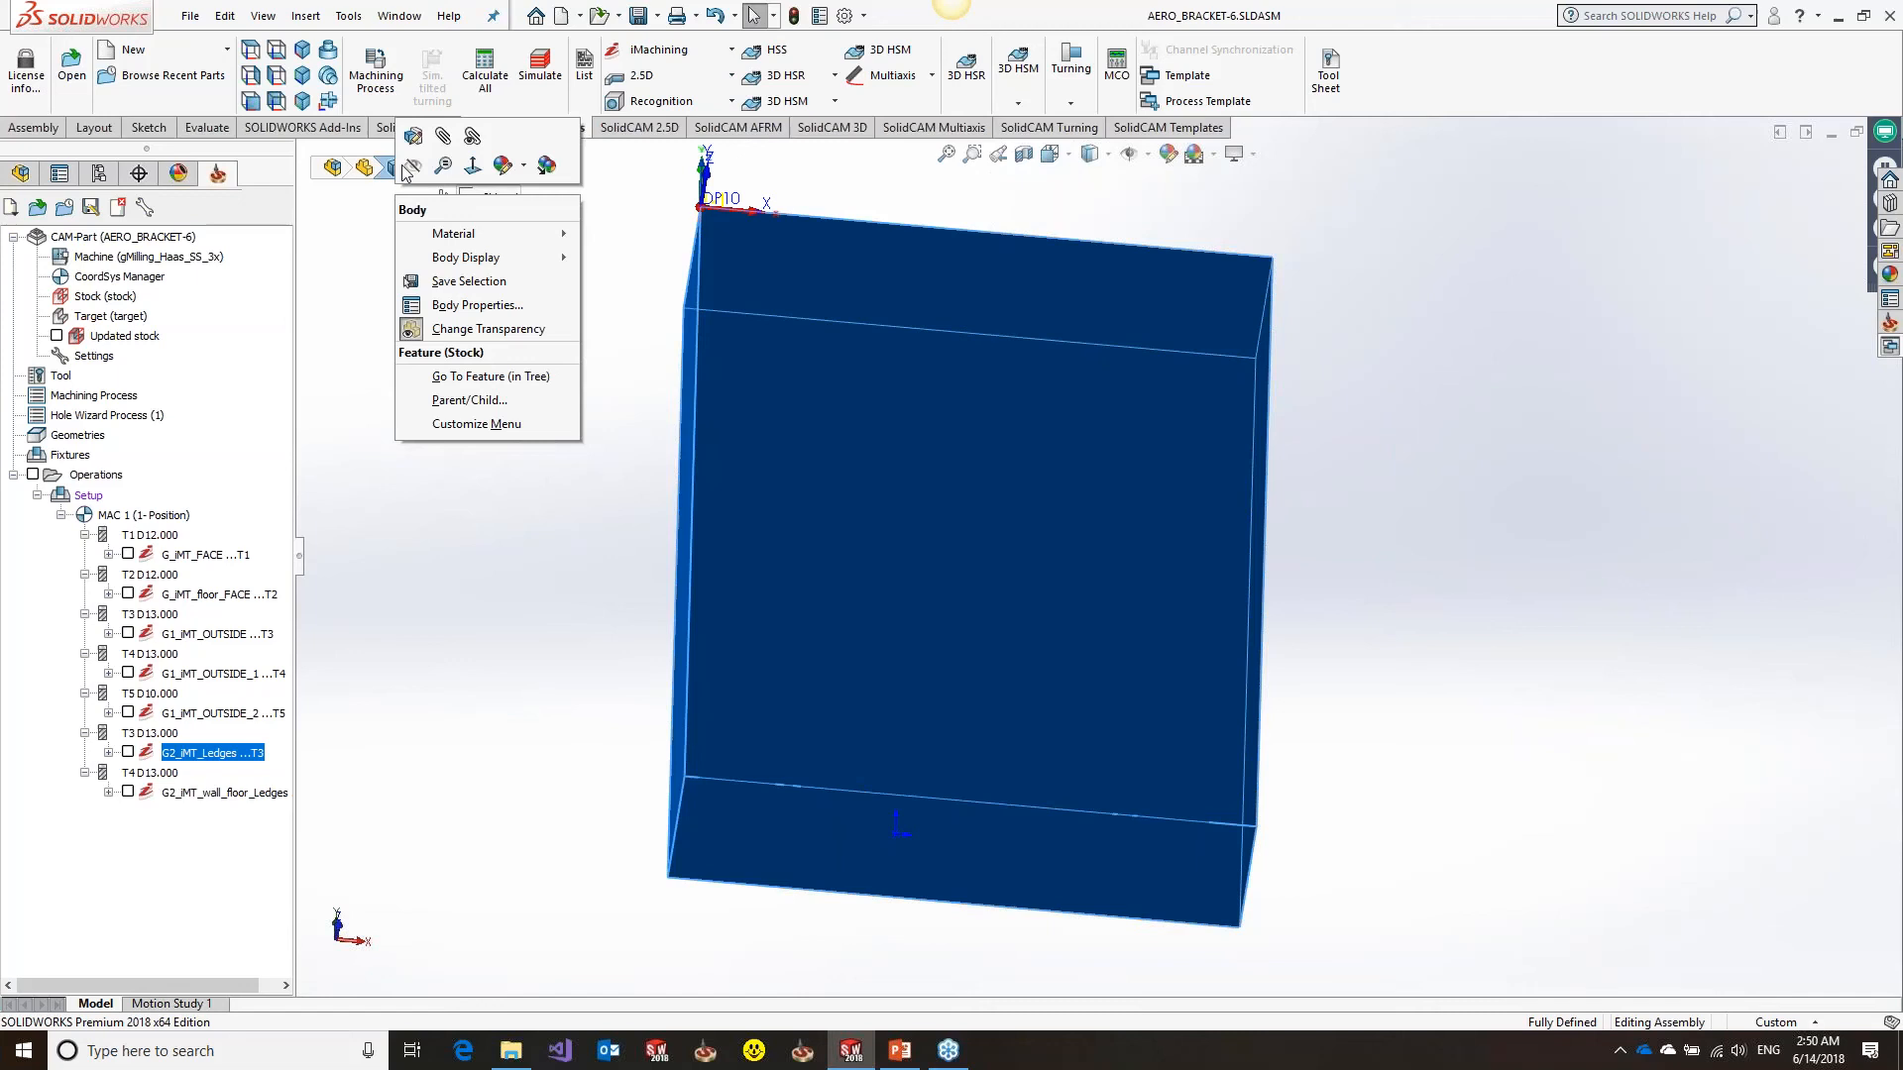
{"action": "left_click", "coordinate": [413, 166]}
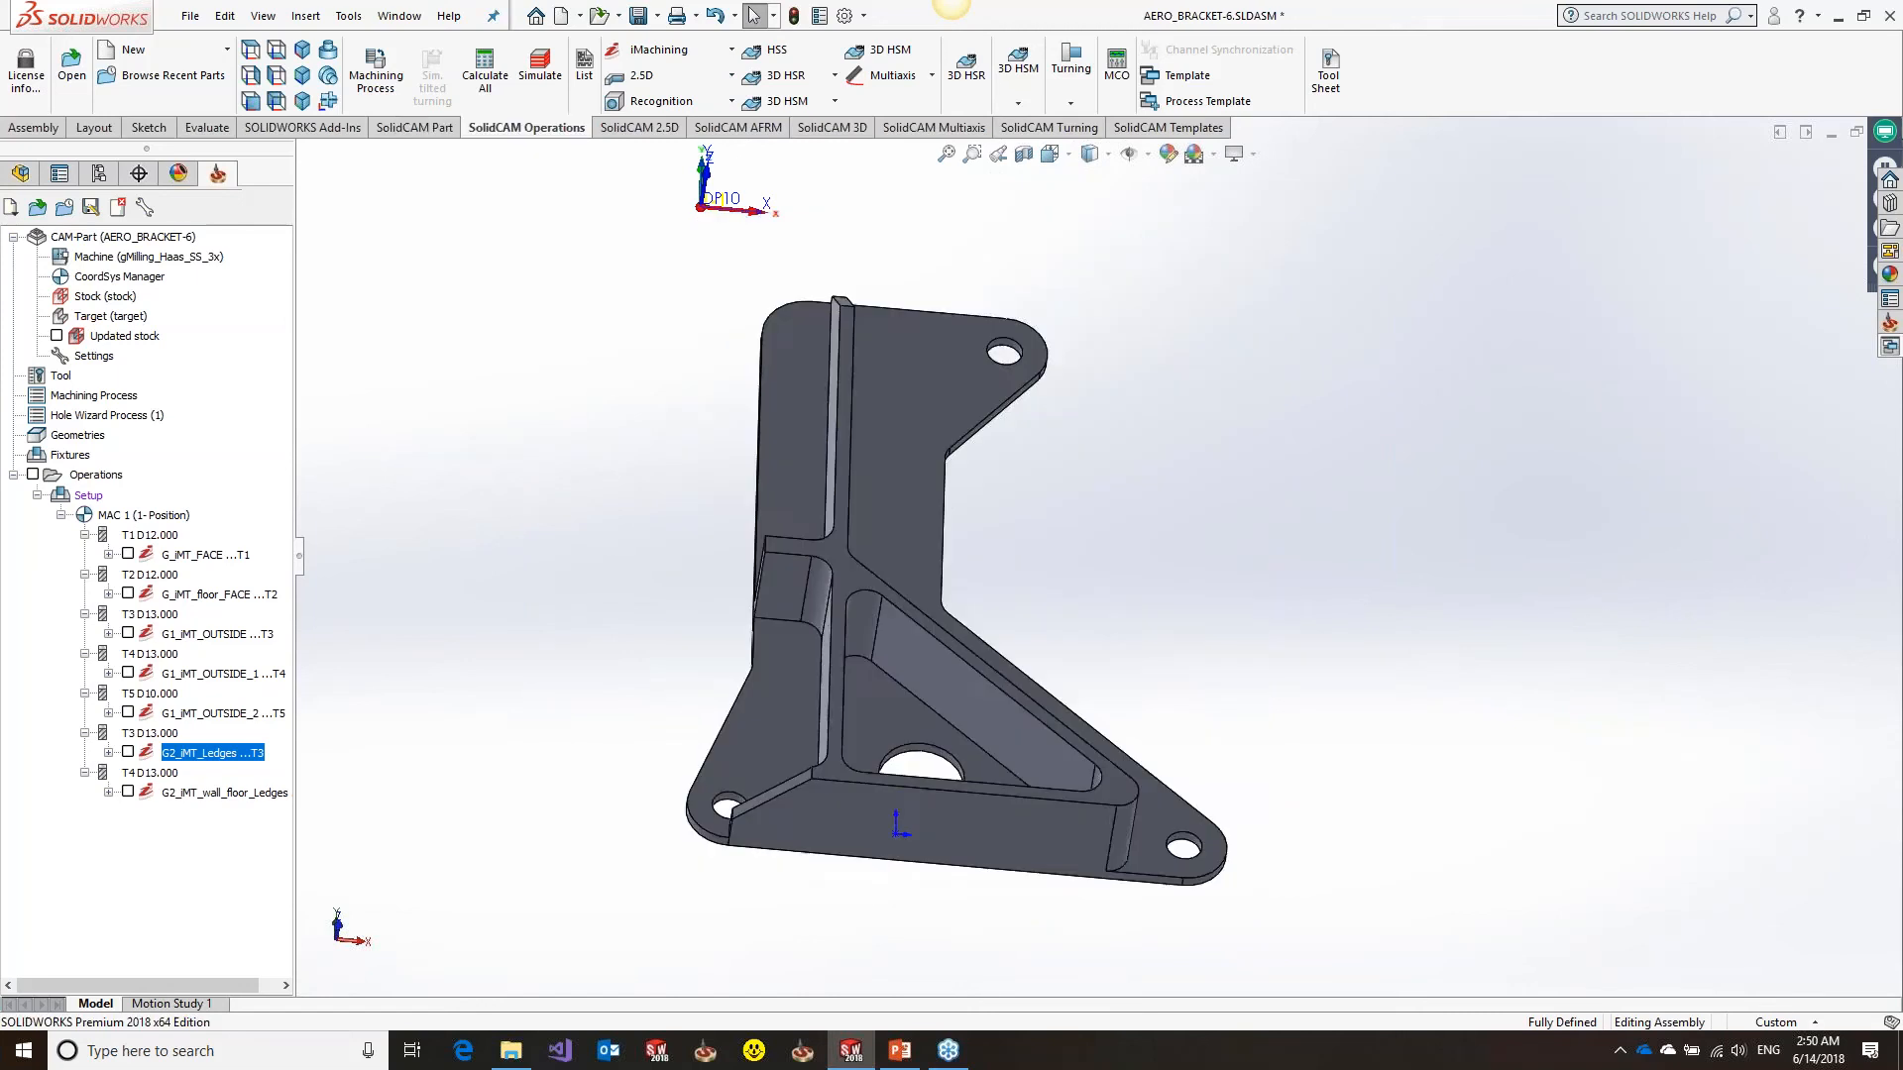
{"action": "key", "text": "f"}
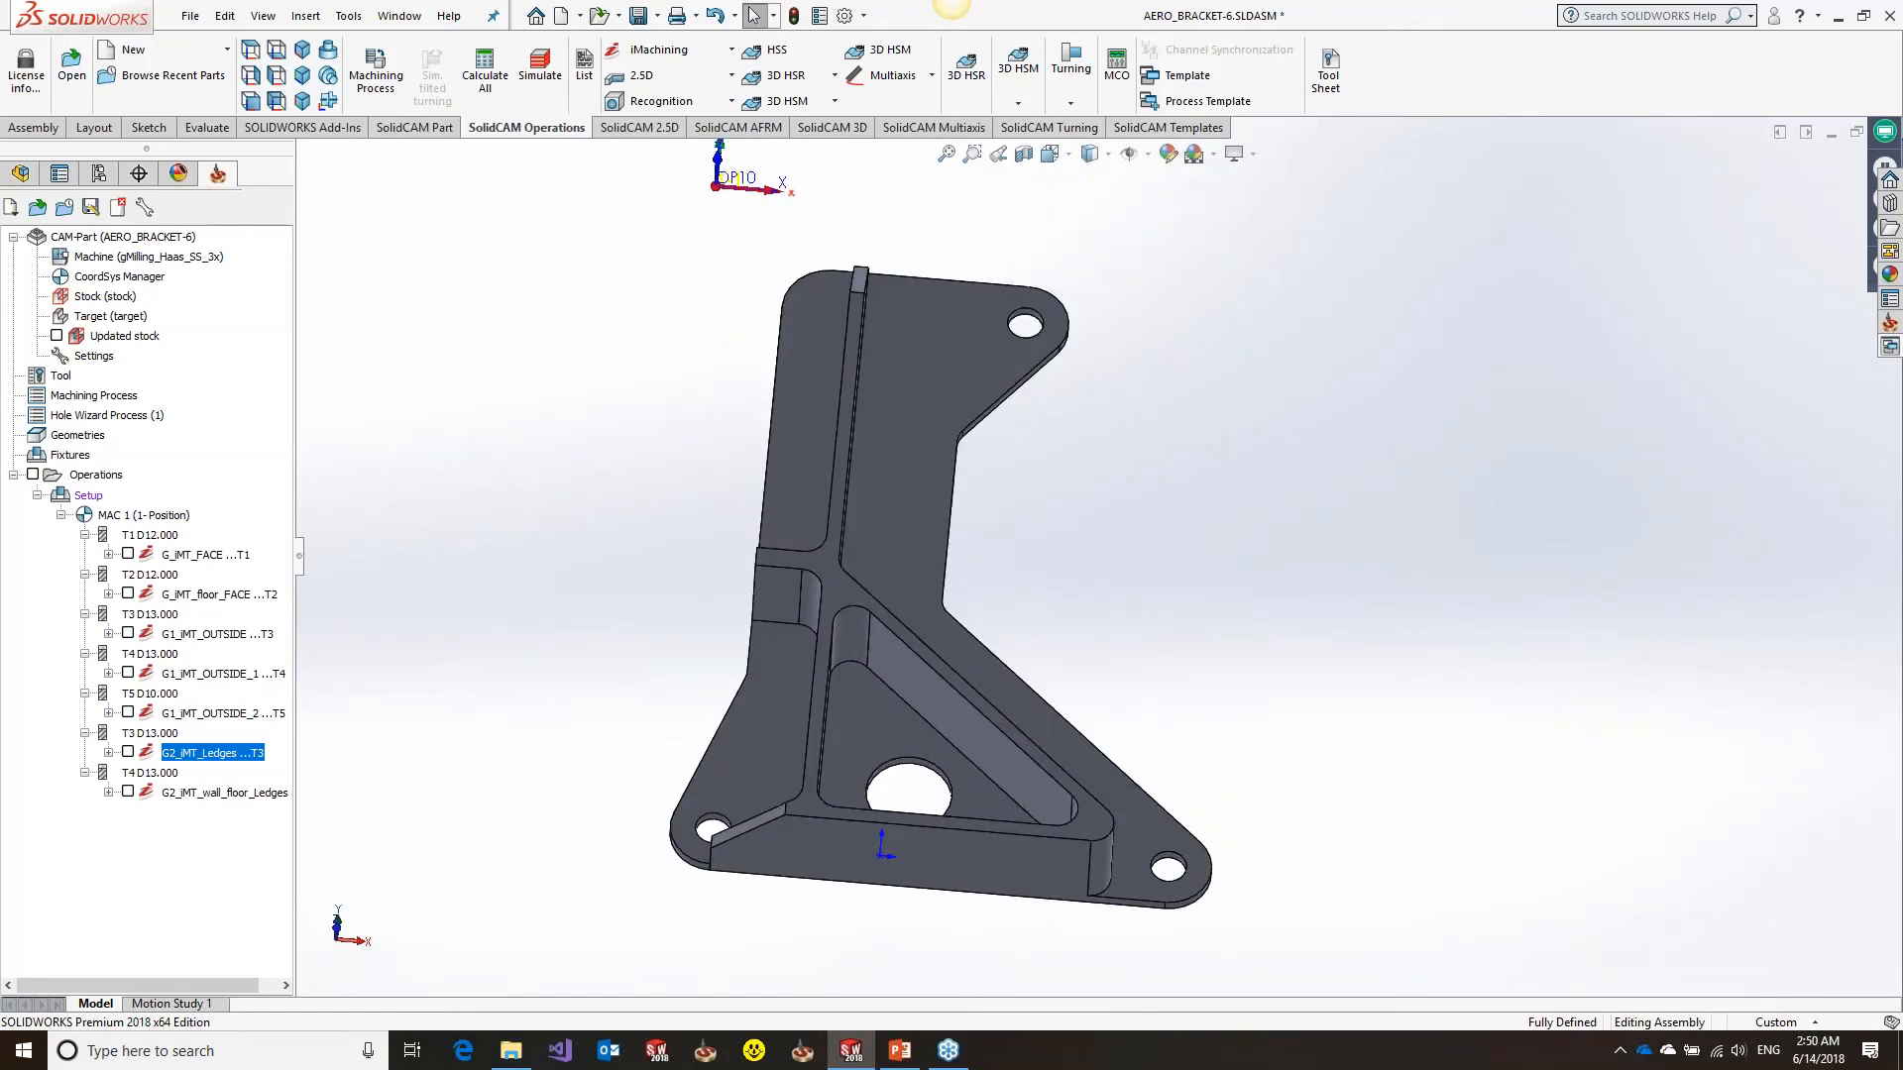
Show the T3 and T4 ledge toolpaths one at a time and hide them again
{"action": "left_click", "coordinate": [129, 754]}
{"action": "left_click", "coordinate": [130, 755]}
{"action": "left_click", "coordinate": [128, 792]}
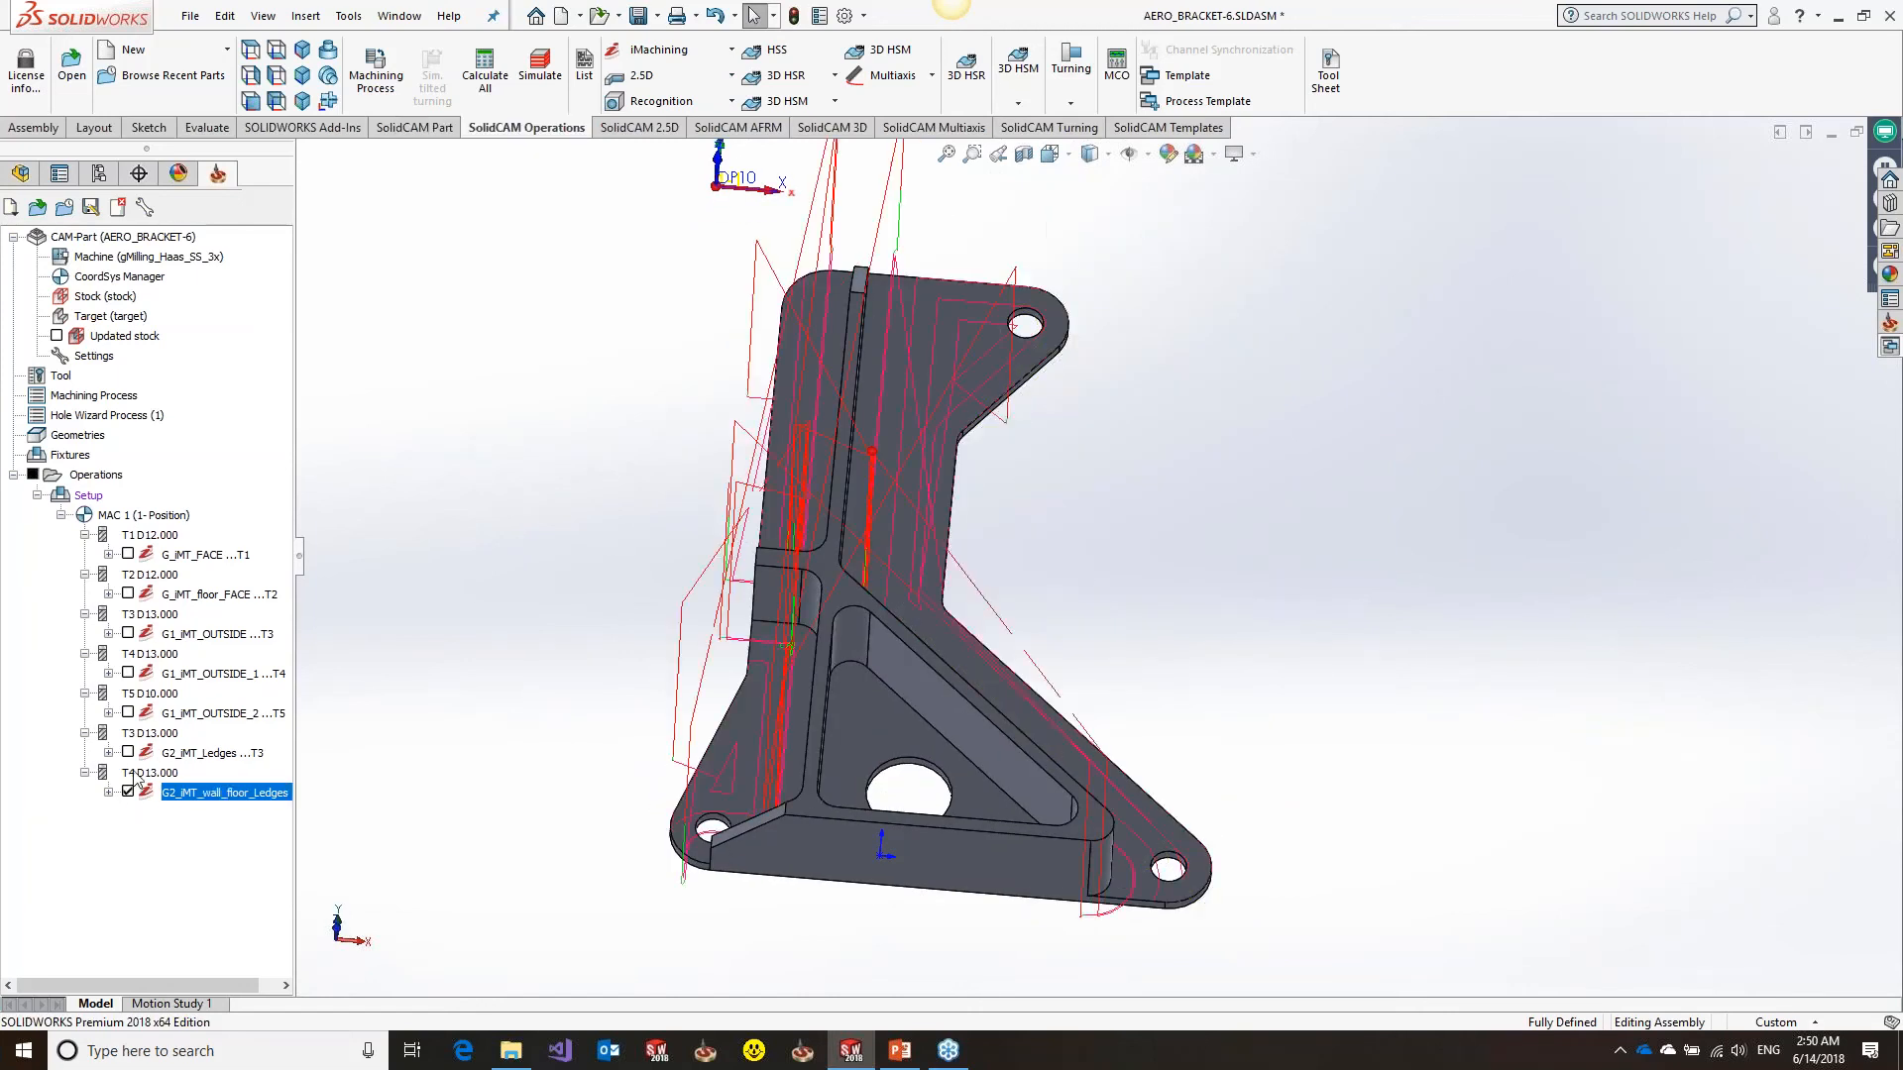
{"action": "left_click", "coordinate": [128, 792]}
Add a multi-tool iMachining operation for the triangular pocket, roughing with T3 and finishing the wall and floor with T4
{"action": "left_click", "coordinate": [183, 755]}
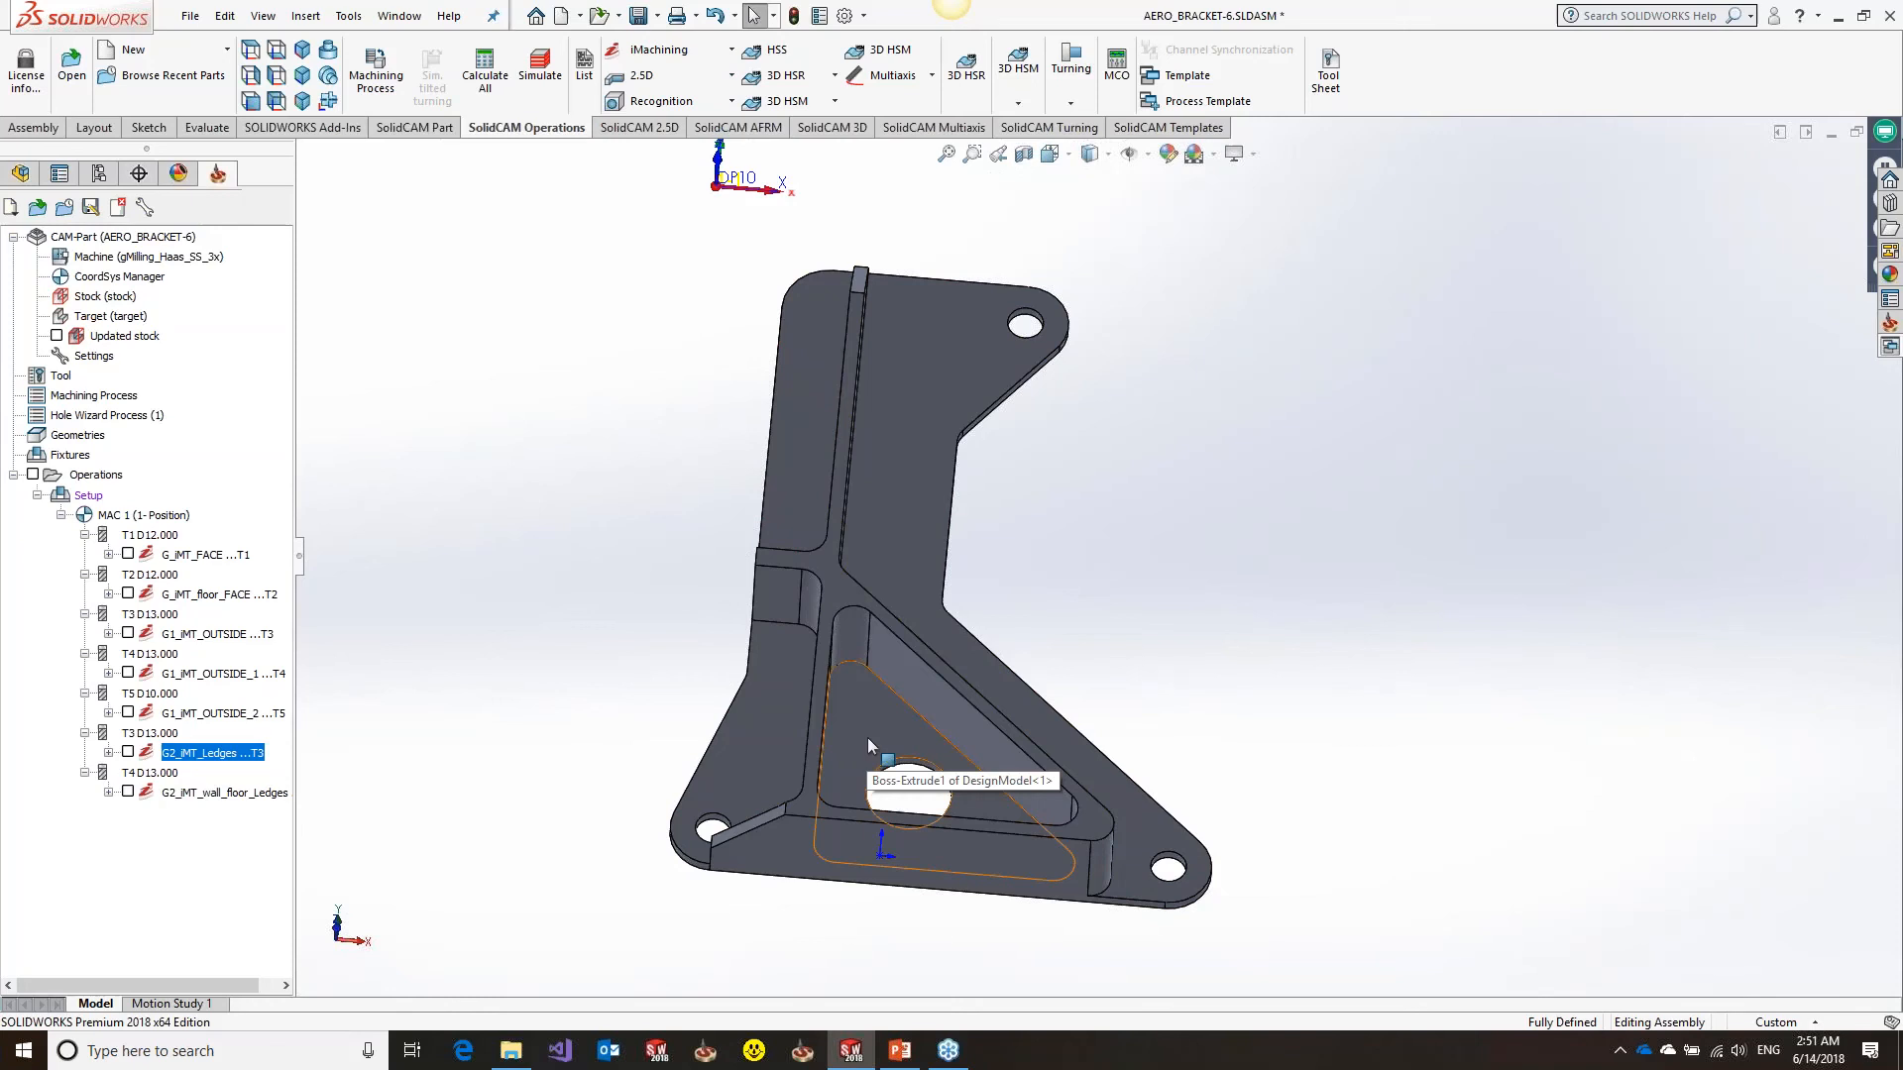
{"action": "left_click", "coordinate": [199, 715]}
{"action": "left_click", "coordinate": [184, 755]}
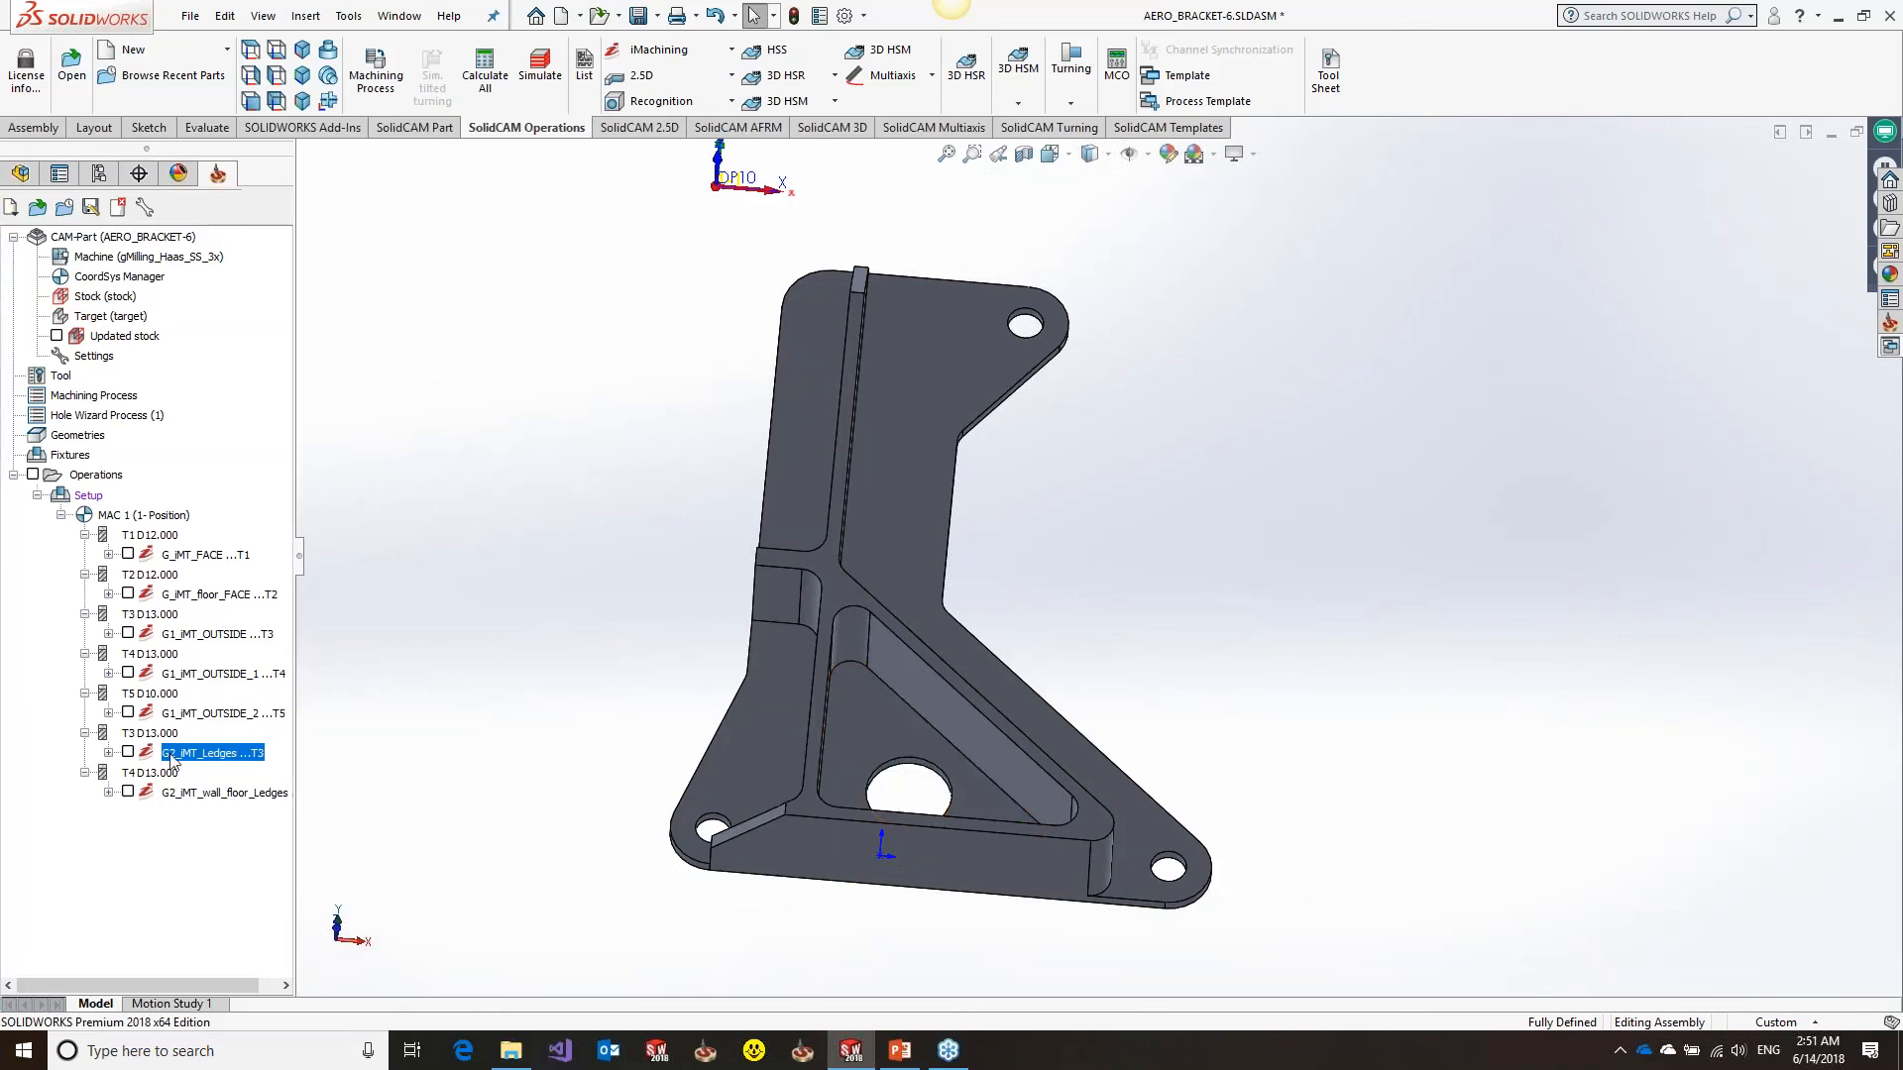
{"action": "double_click", "coordinate": [185, 756]}
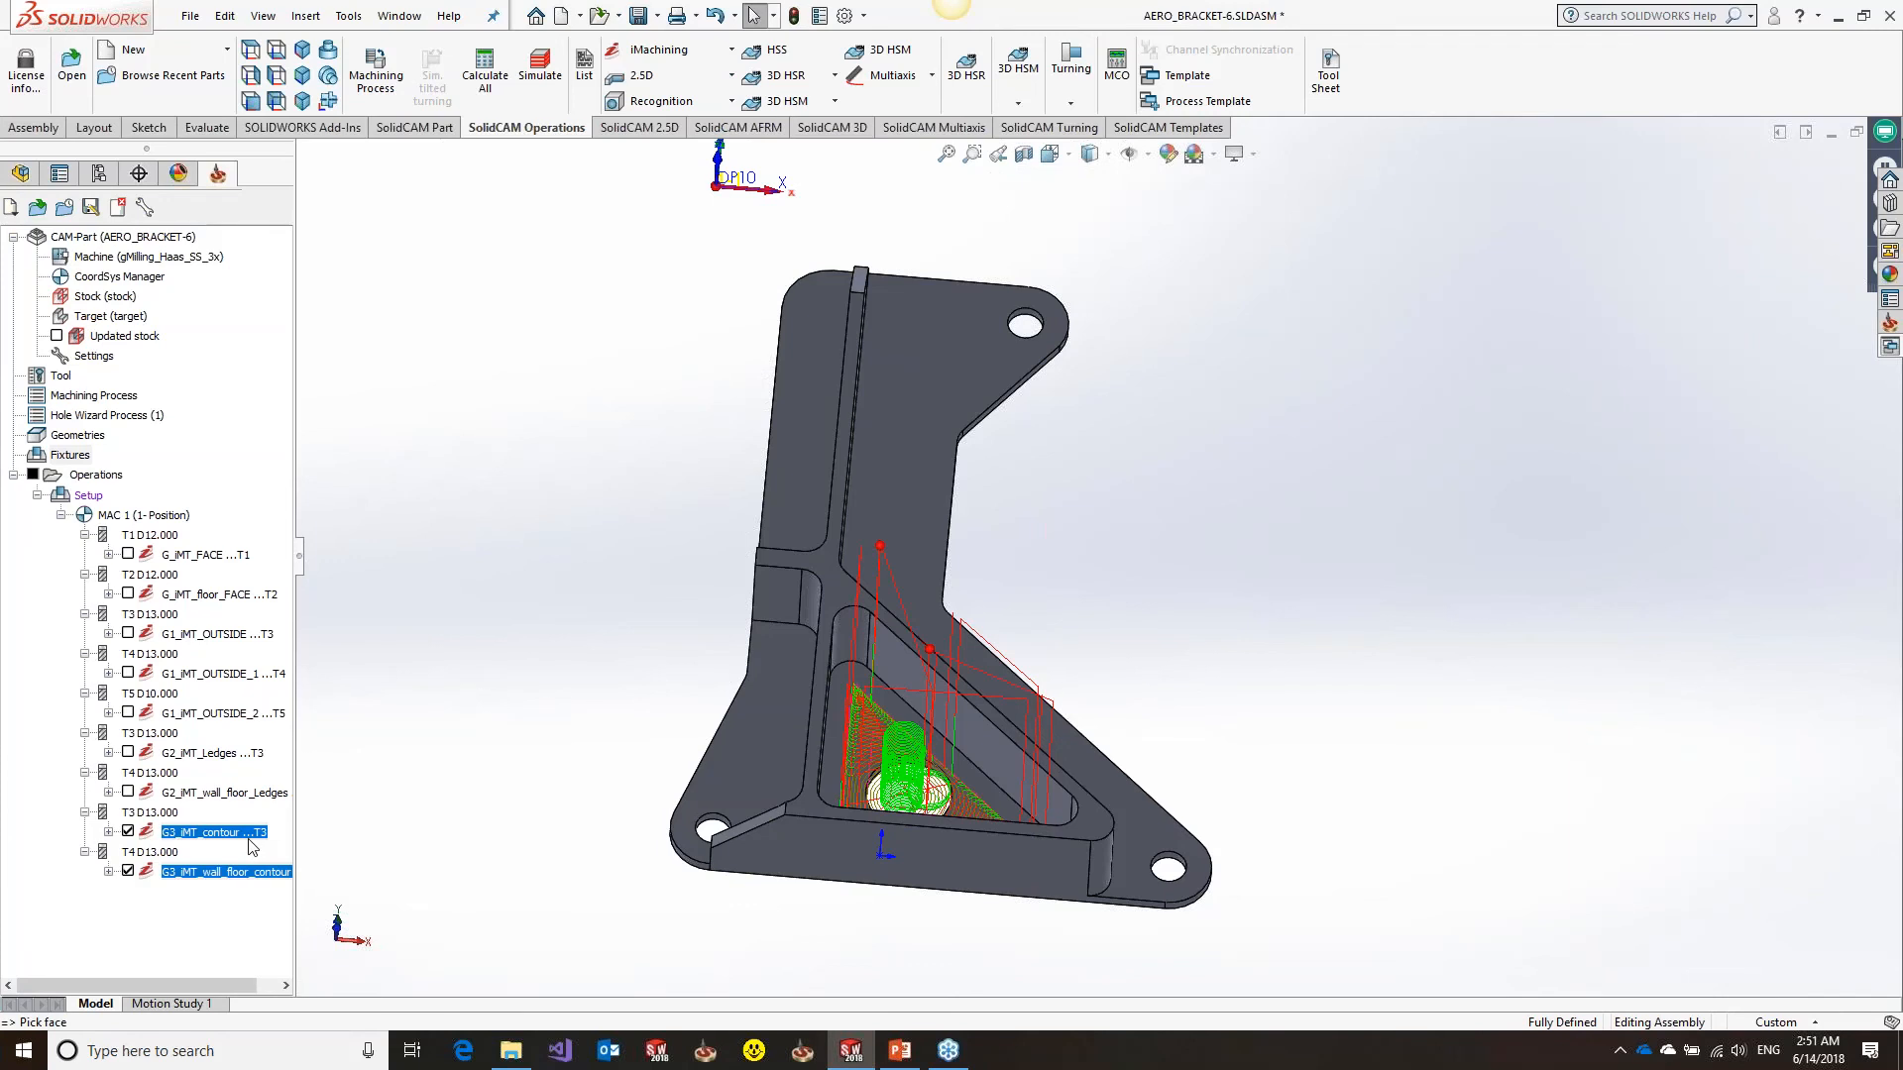
Examine the T3 and T4 toolpaths in the triangular pocket and around its hole, from above and at an angle
{"action": "left_click", "coordinate": [204, 877], "text": "ctrl"}
{"action": "scroll", "coordinate": [984, 848], "scroll_direction": "down", "scroll_amount": 2}
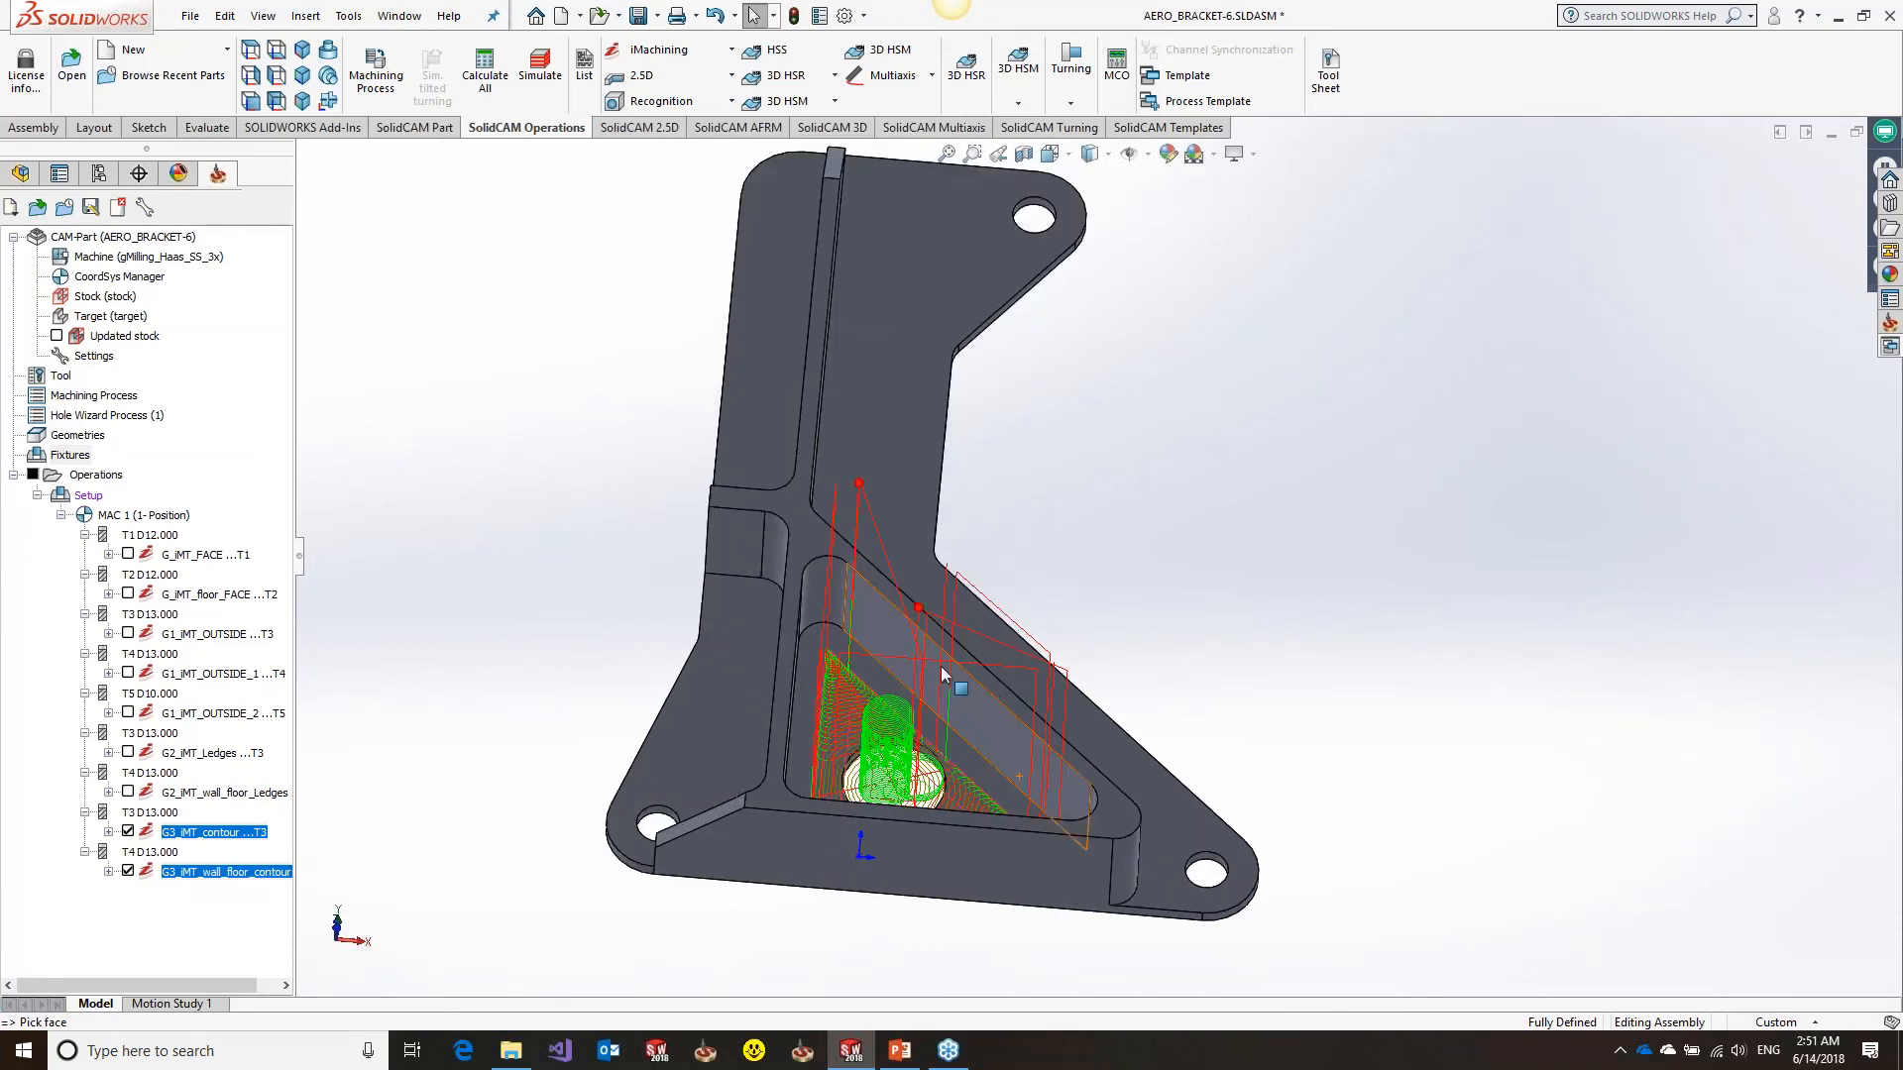
{"action": "scroll", "coordinate": [916, 823], "scroll_direction": "down", "scroll_amount": 4}
{"action": "middle_click_drag", "start_coordinate": [918, 799], "coordinate": [914, 872]}
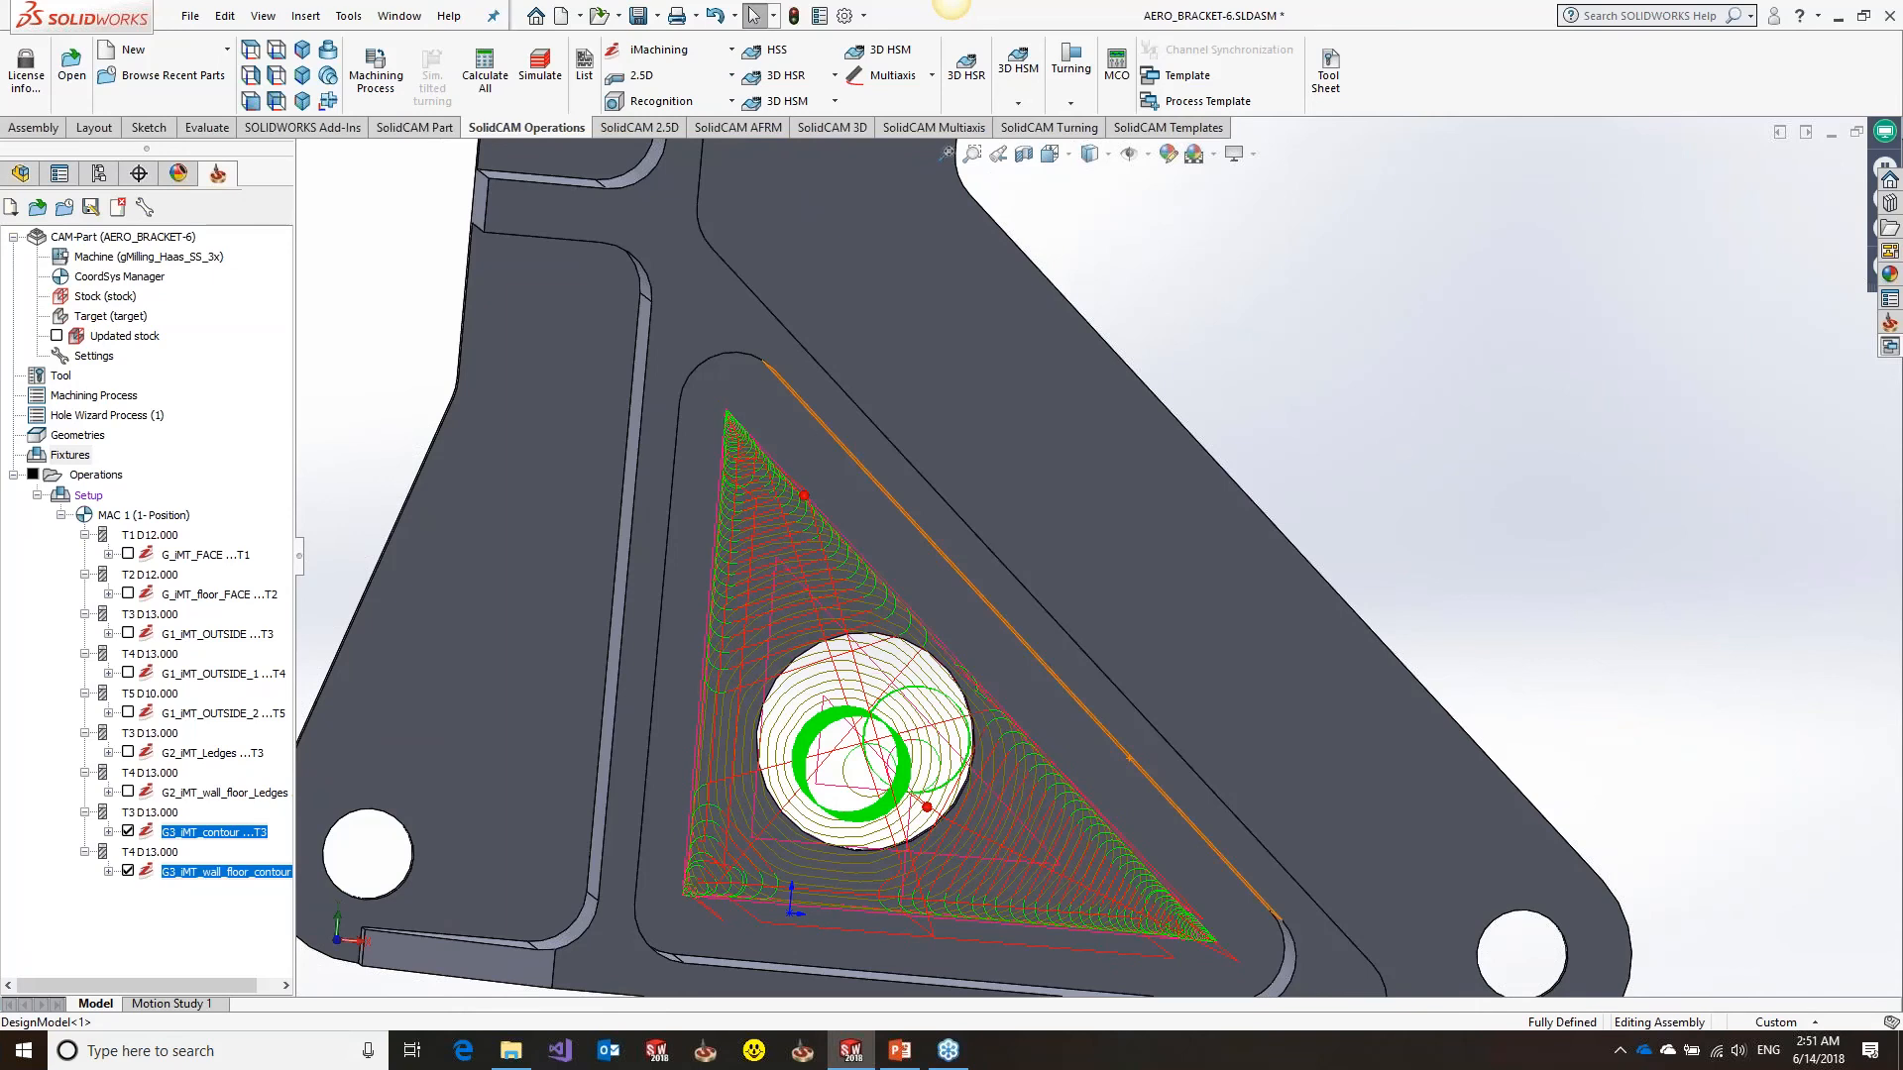
{"action": "scroll", "coordinate": [1095, 556], "scroll_direction": "up", "scroll_amount": 2}
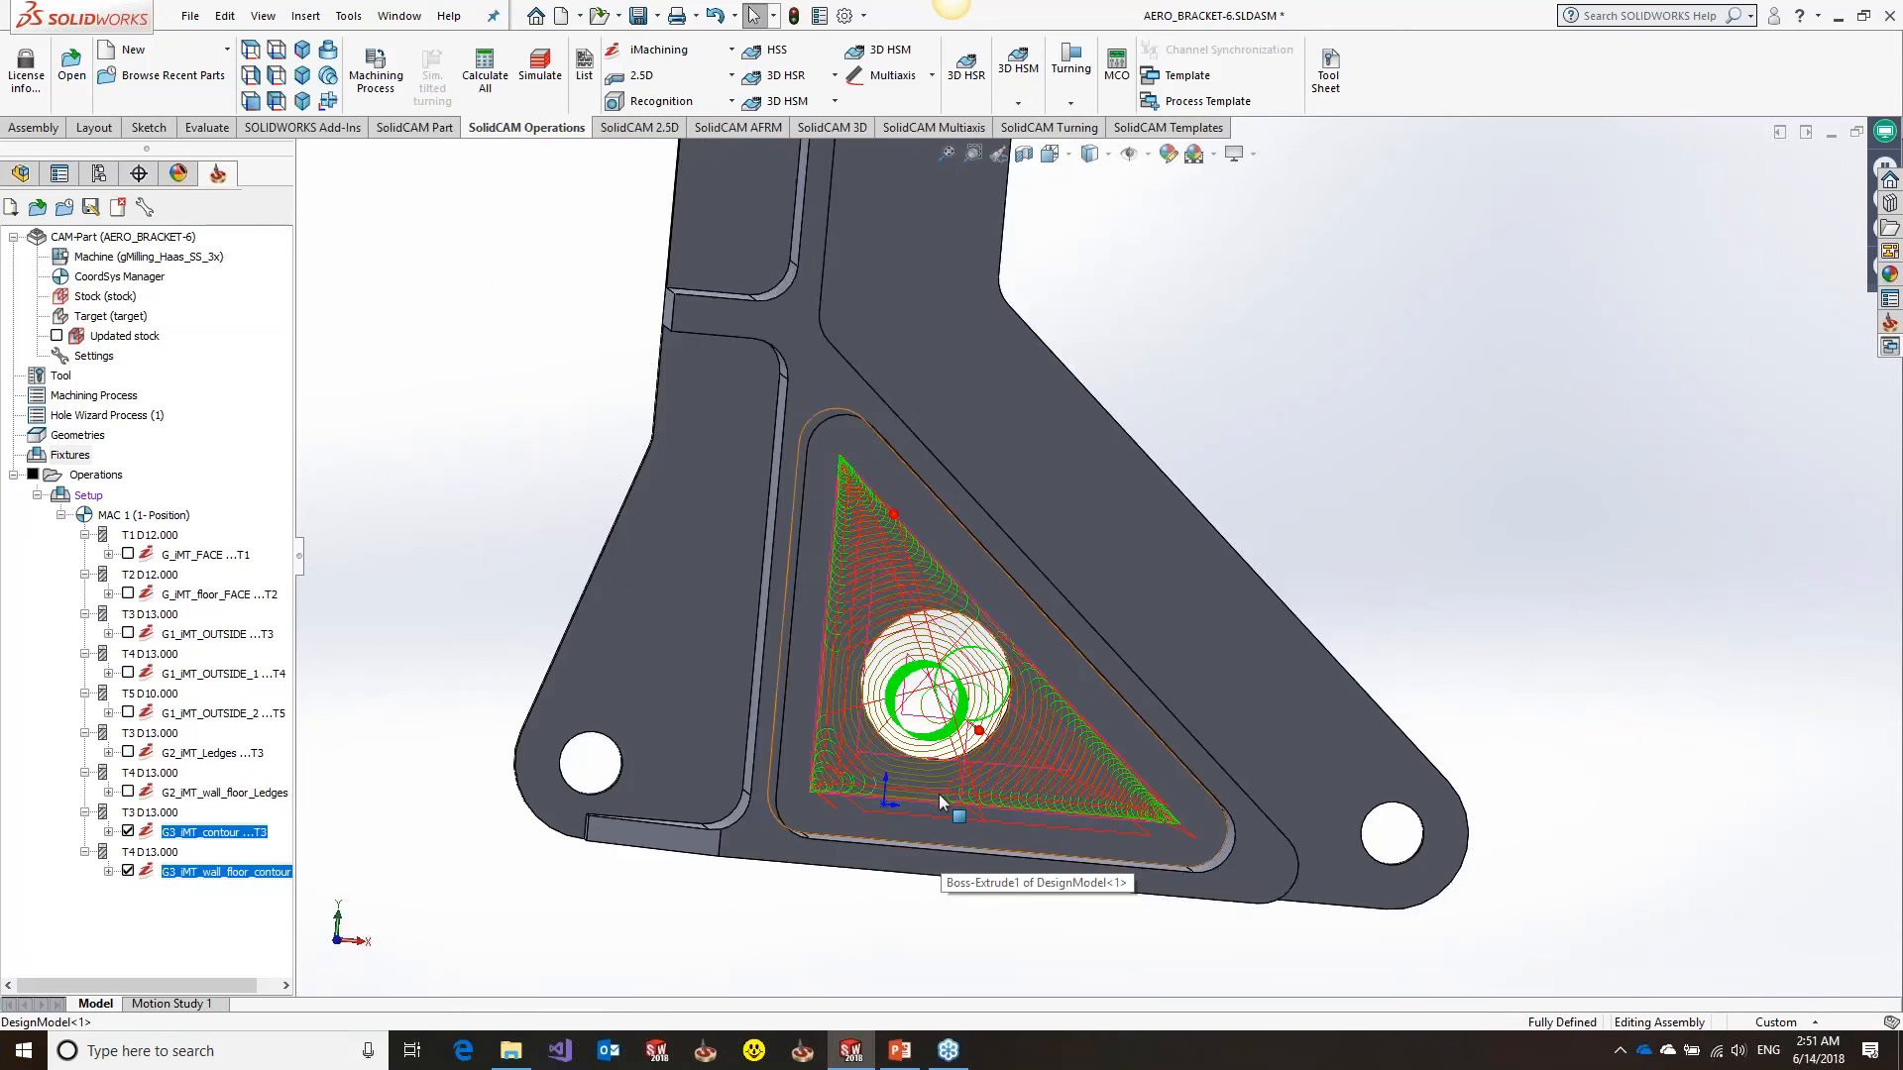
{"action": "middle_click_drag", "start_coordinate": [942, 802], "coordinate": [942, 763]}
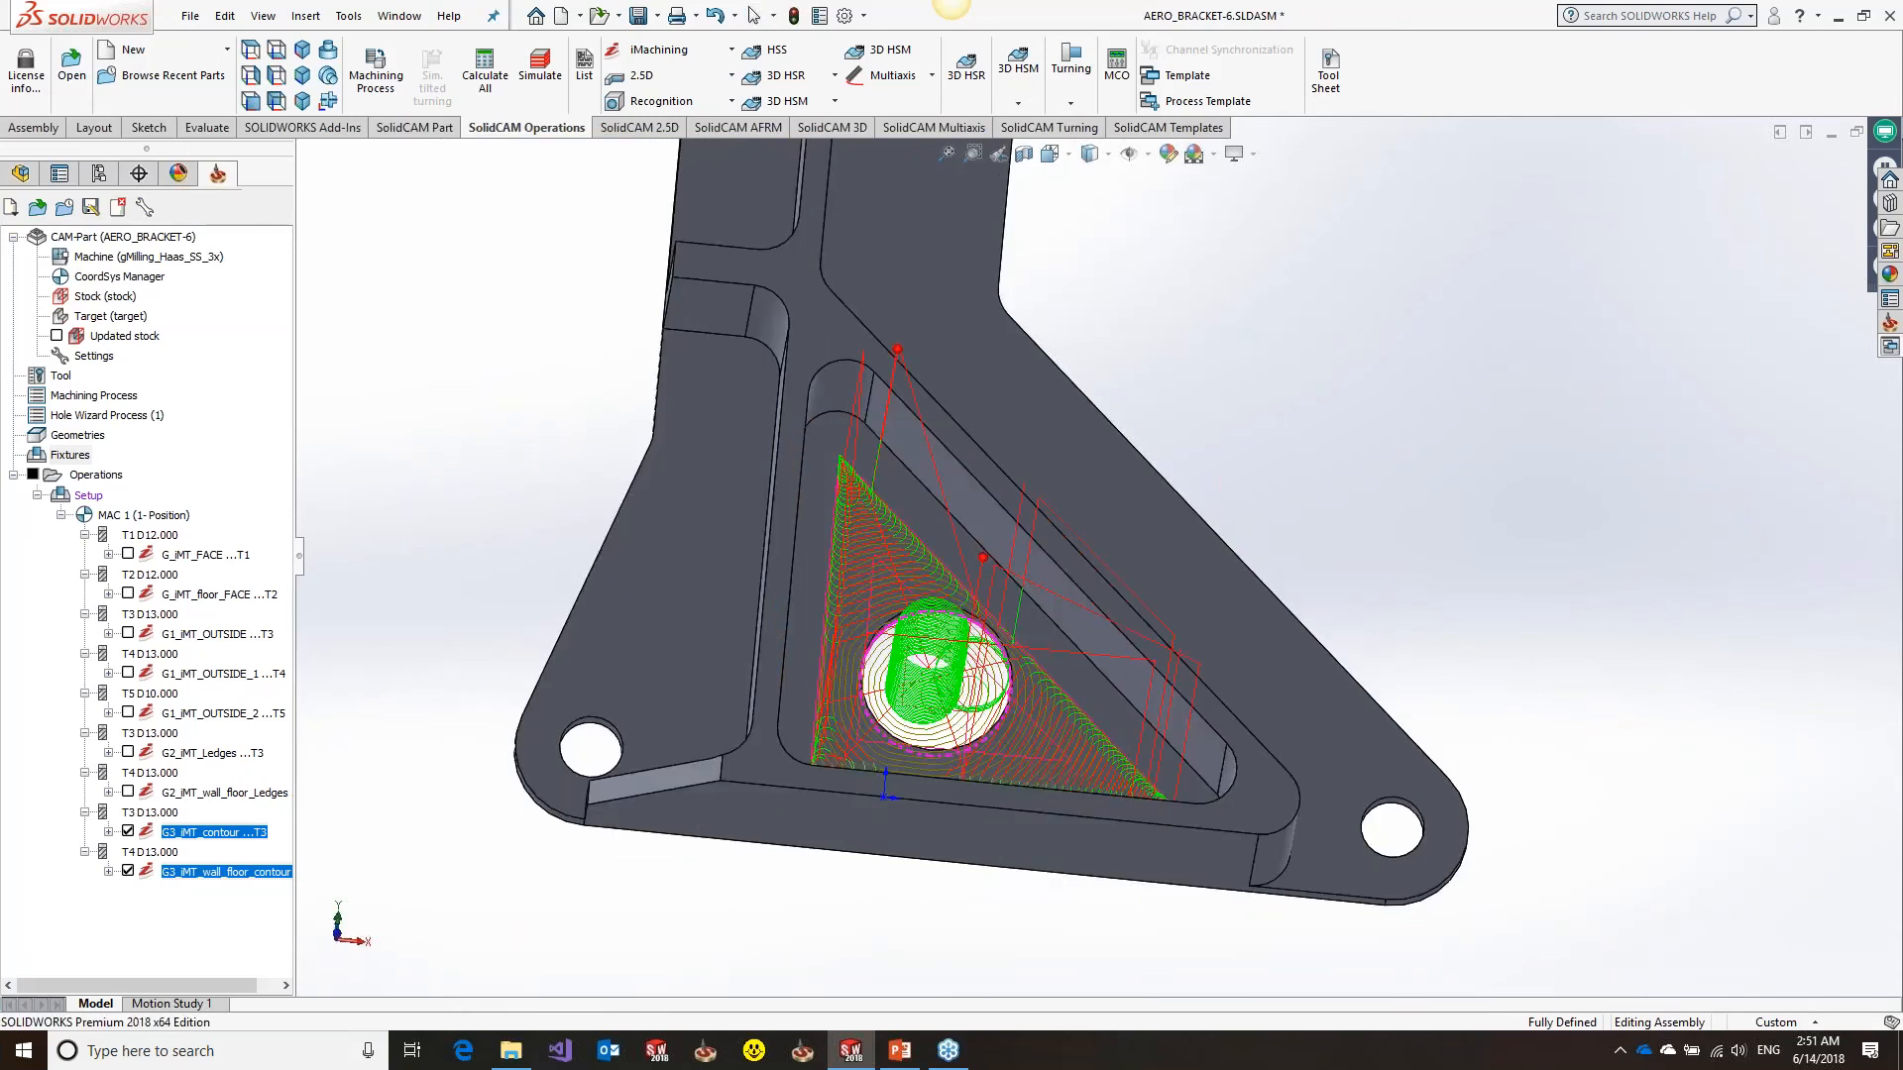
Start a Host CAD simulation of all operations with solid verification on, and run the T1 face roughing
{"action": "middle_click_drag", "start_coordinate": [1066, 659], "coordinate": [1057, 633]}
{"action": "scroll", "coordinate": [1057, 632], "scroll_direction": "up", "scroll_amount": 2}
{"action": "left_click_drag", "start_coordinate": [296, 555], "coordinate": [357, 555]}
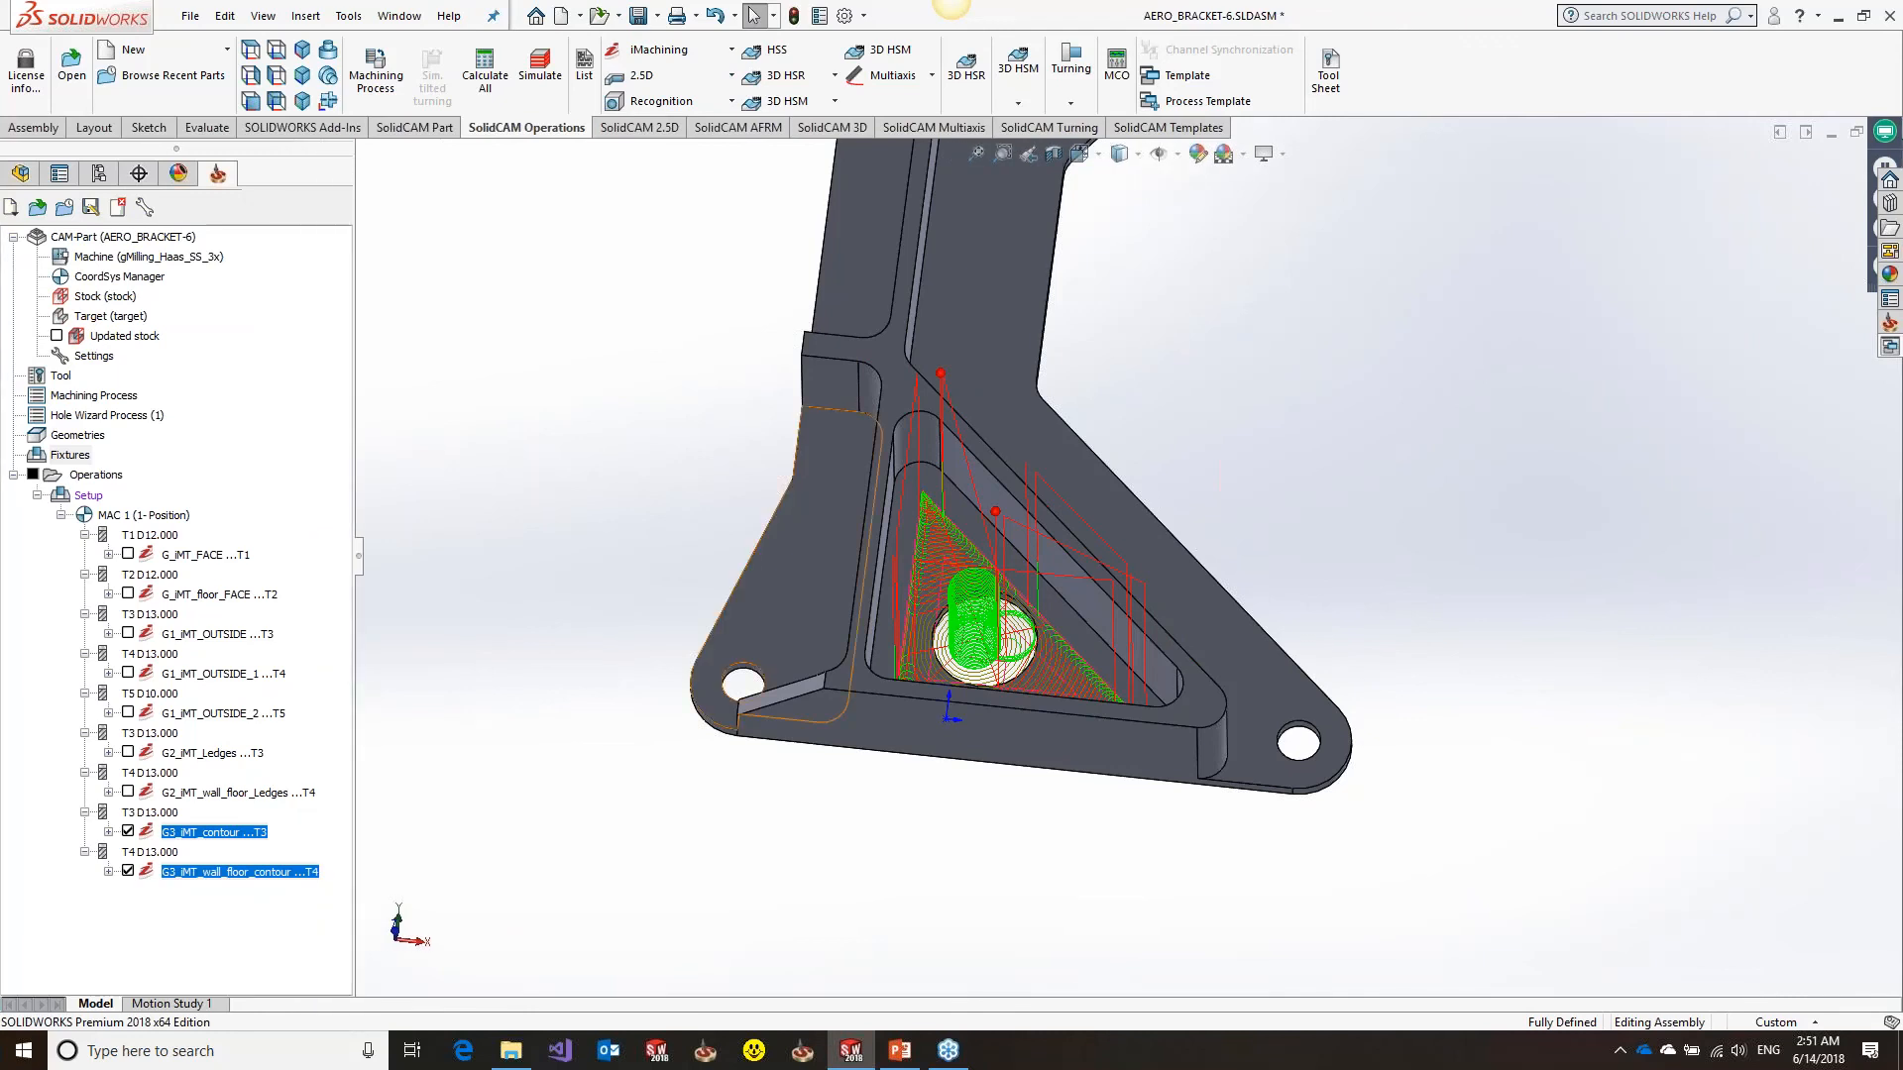
{"action": "scroll", "coordinate": [902, 862], "scroll_direction": "up", "scroll_amount": 3}
{"action": "middle_click_drag", "start_coordinate": [902, 862], "coordinate": [900, 834]}
{"action": "right_click", "coordinate": [86, 475]}
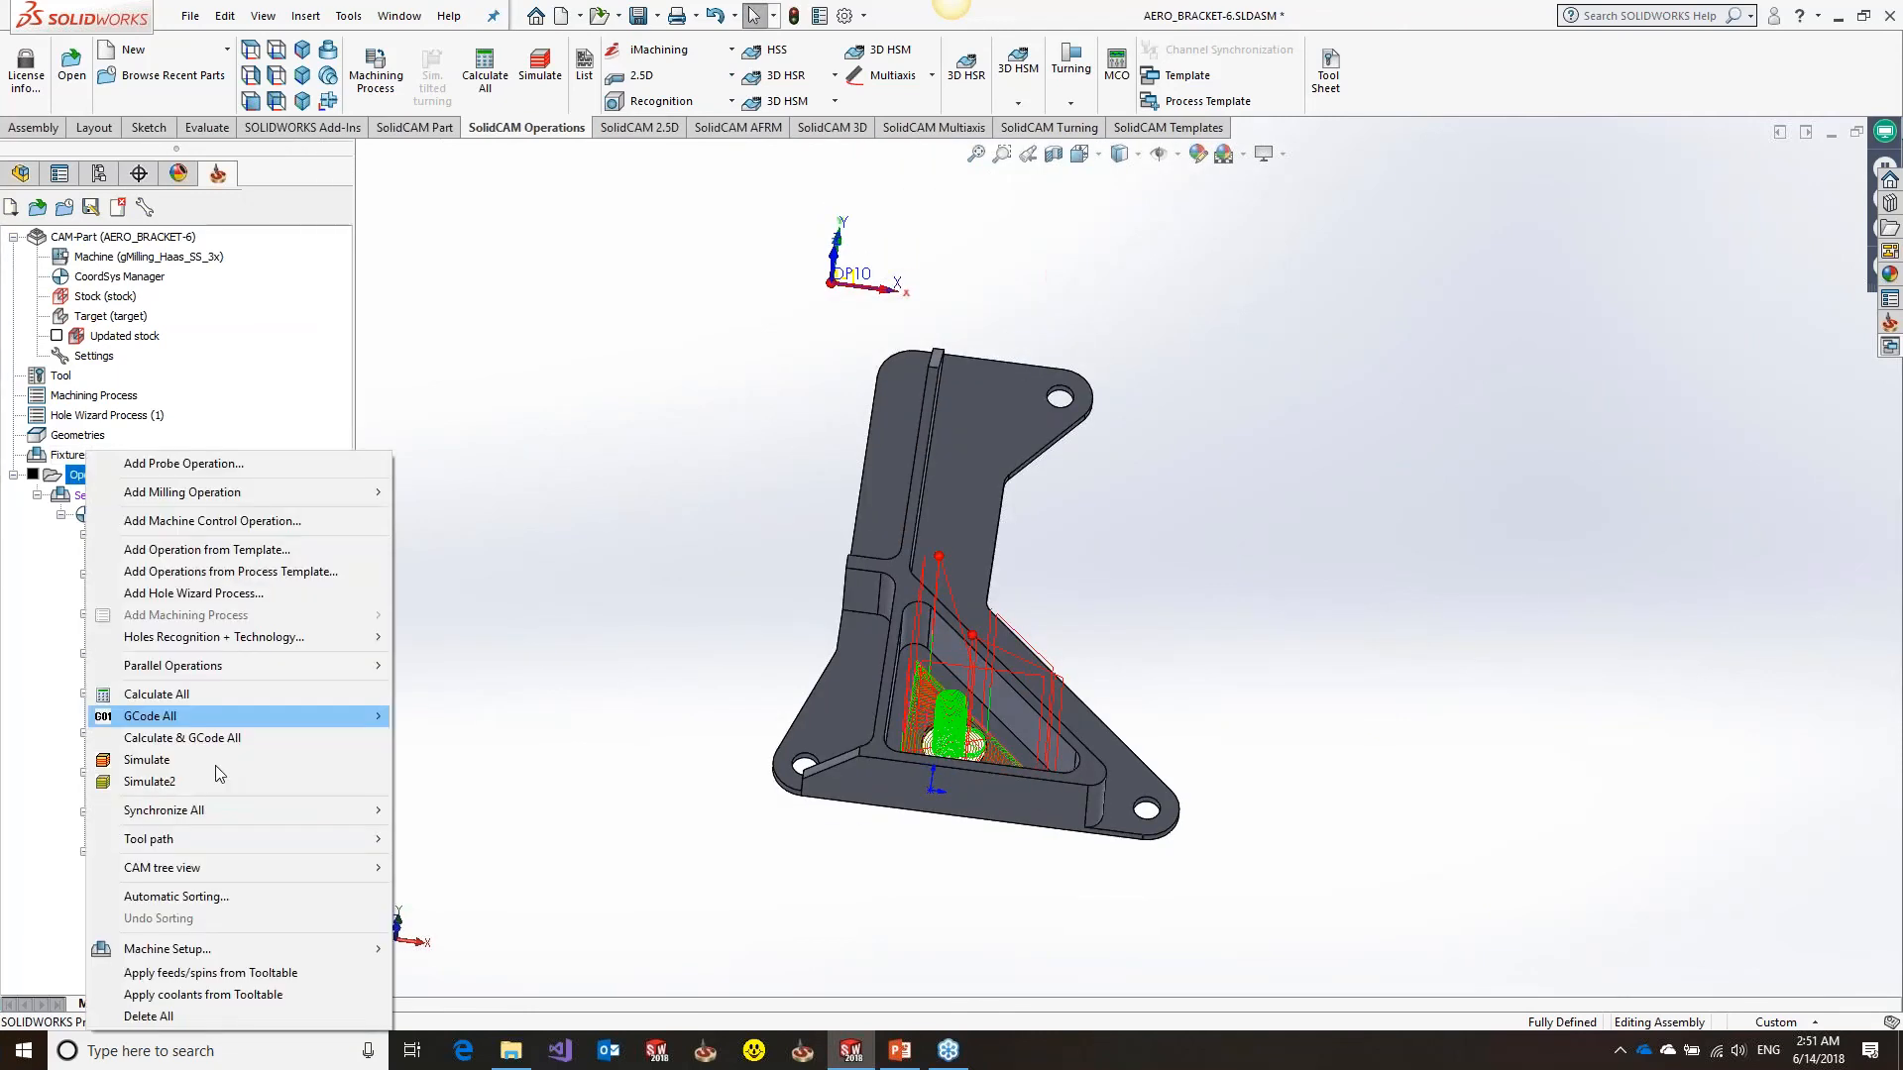
{"action": "left_click", "coordinate": [216, 761]}
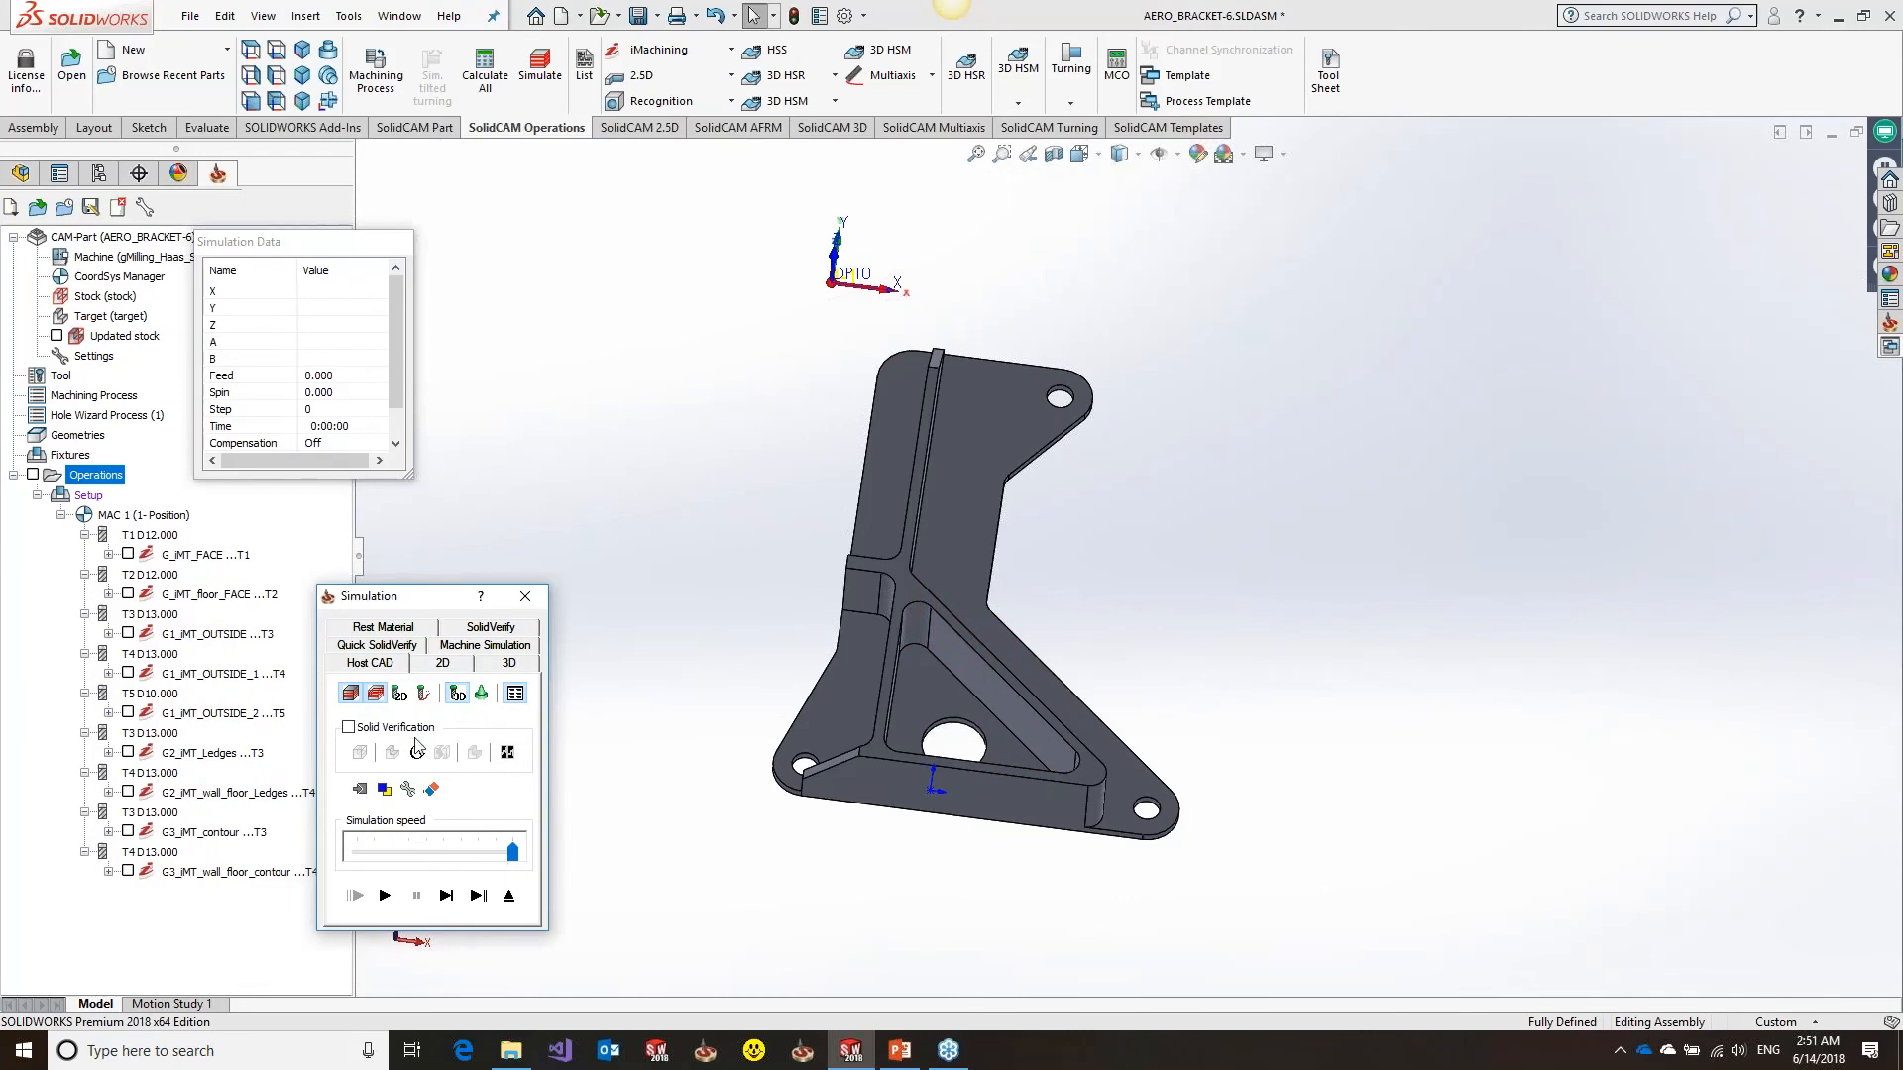
{"action": "left_click", "coordinate": [407, 728]}
{"action": "left_click", "coordinate": [478, 896]}
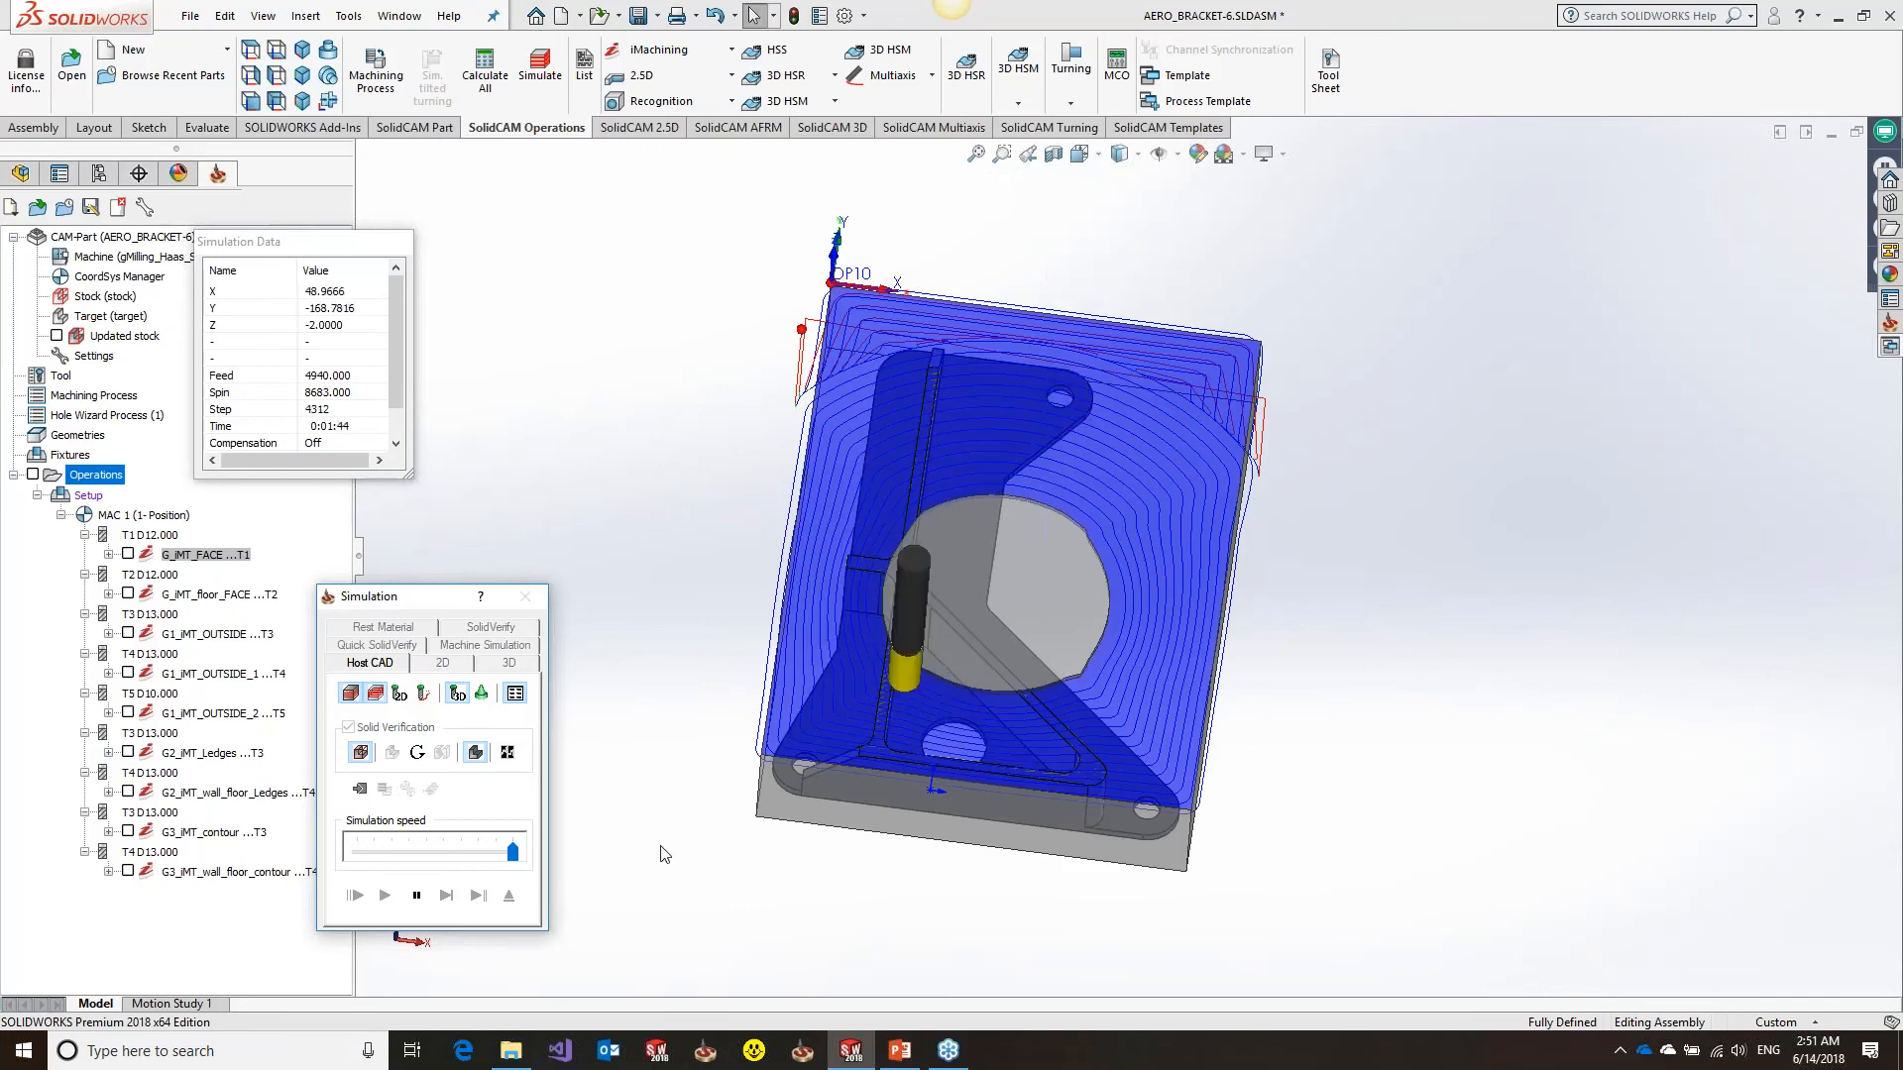
{"action": "middle_click_drag", "start_coordinate": [1011, 595], "coordinate": [1011, 506]}
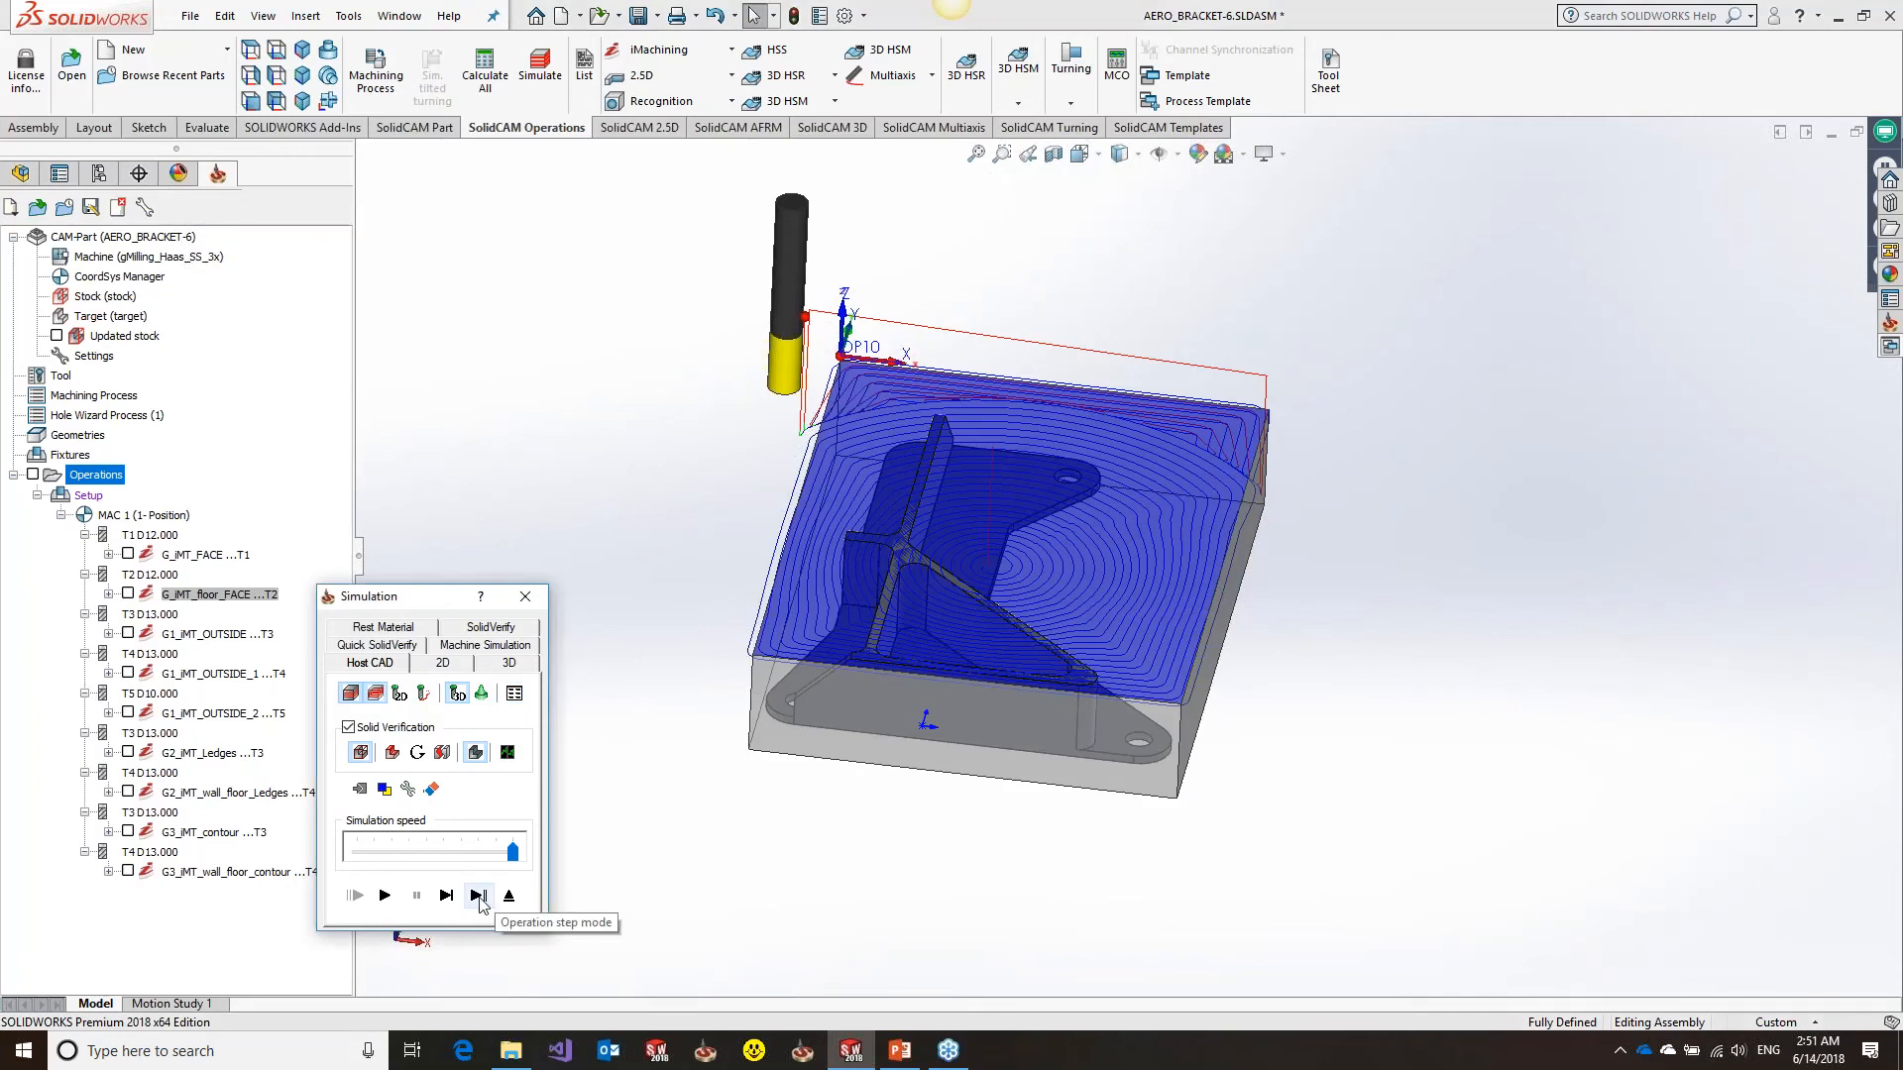
Simulate the T2 face floor and the T3, T4 and T5 outside operations in operation step mode, hiding the toolpath lines after T2
{"action": "left_click", "coordinate": [479, 896]}
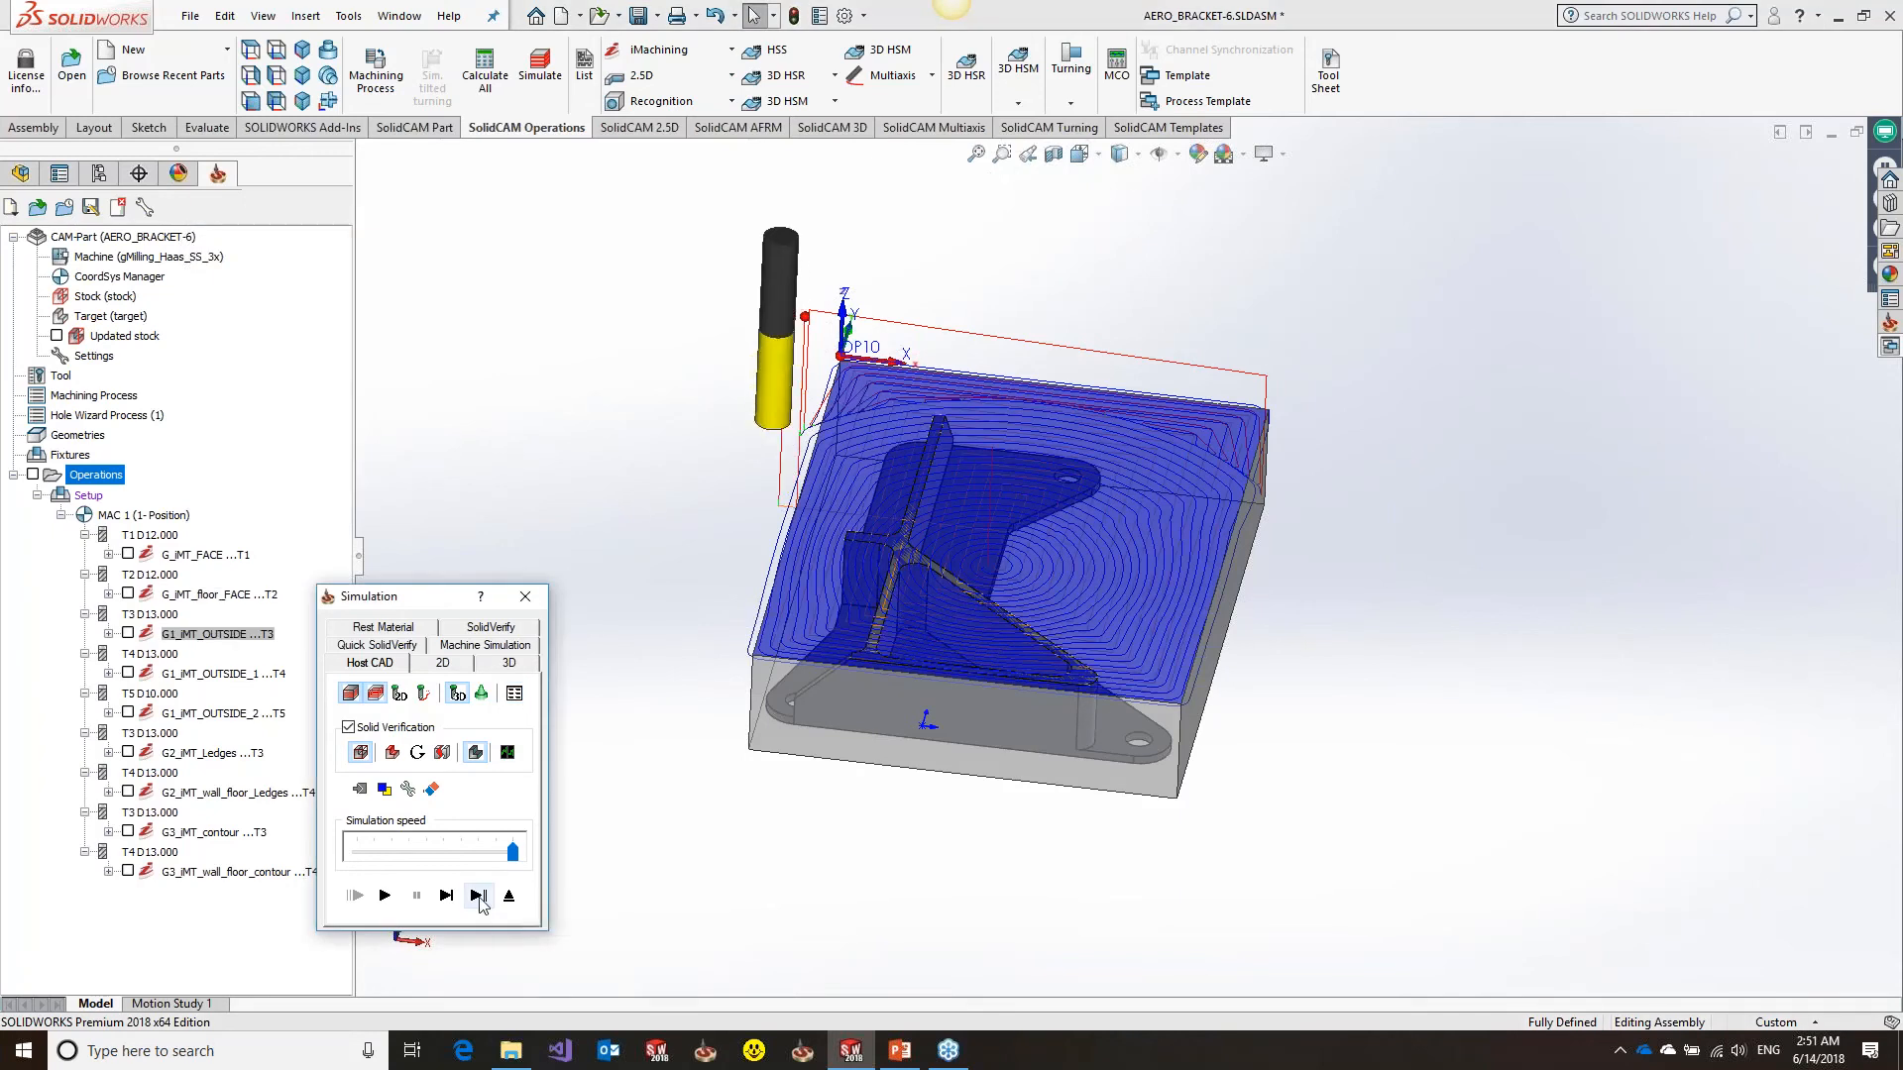
{"action": "left_click", "coordinate": [351, 694]}
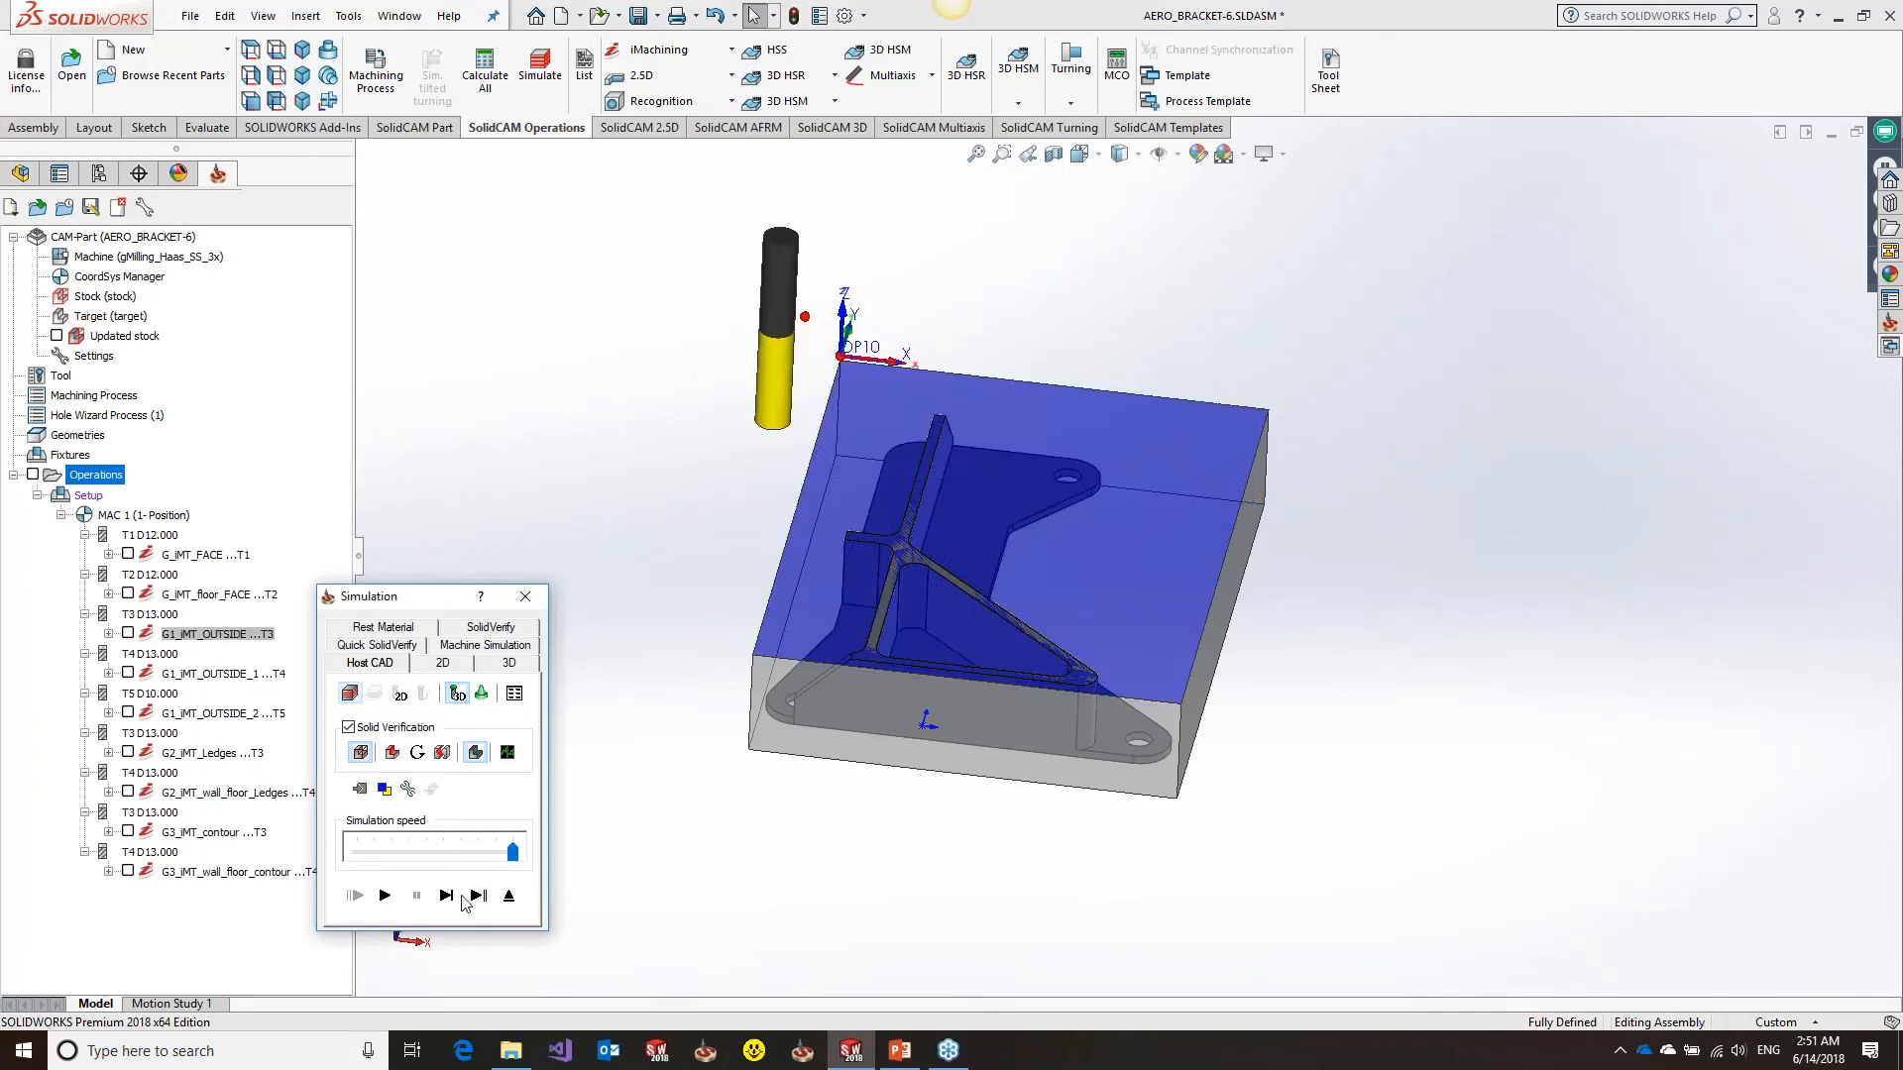
{"action": "left_click", "coordinate": [475, 898]}
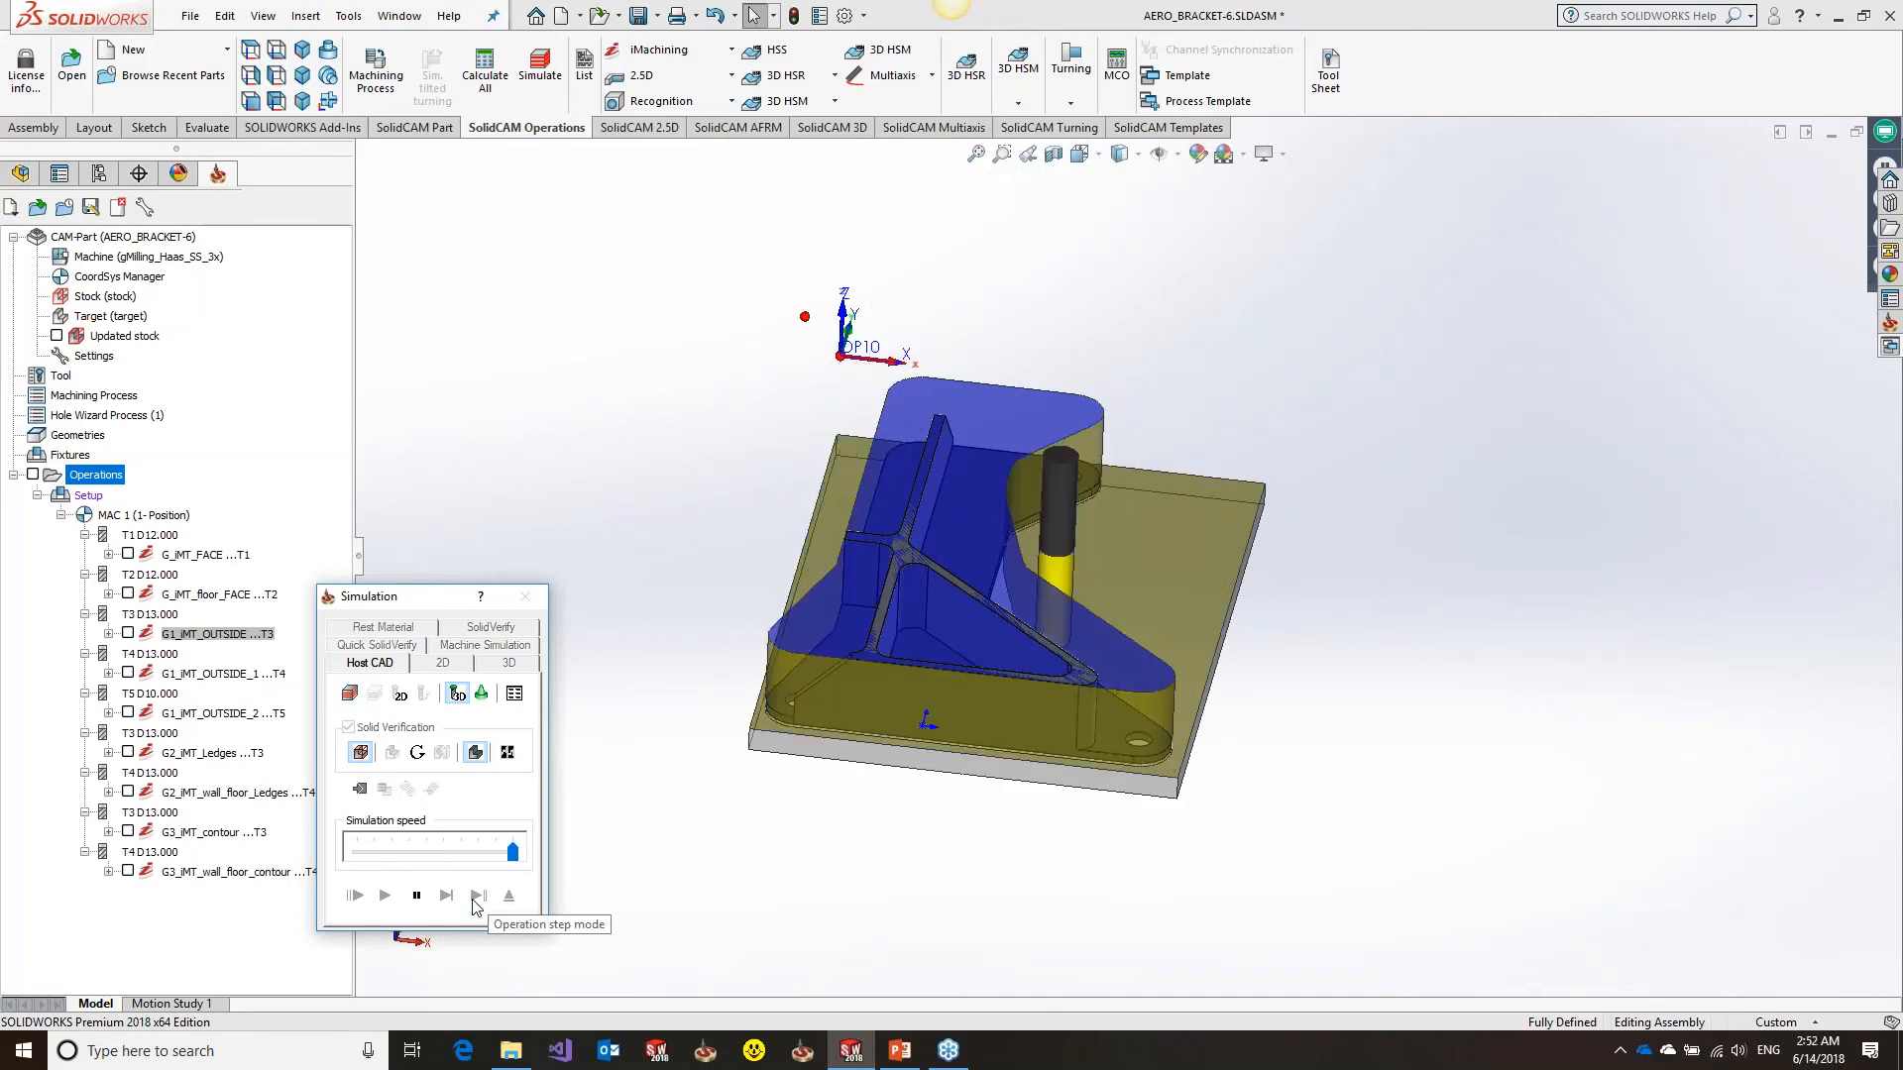
{"action": "left_click", "coordinate": [476, 897]}
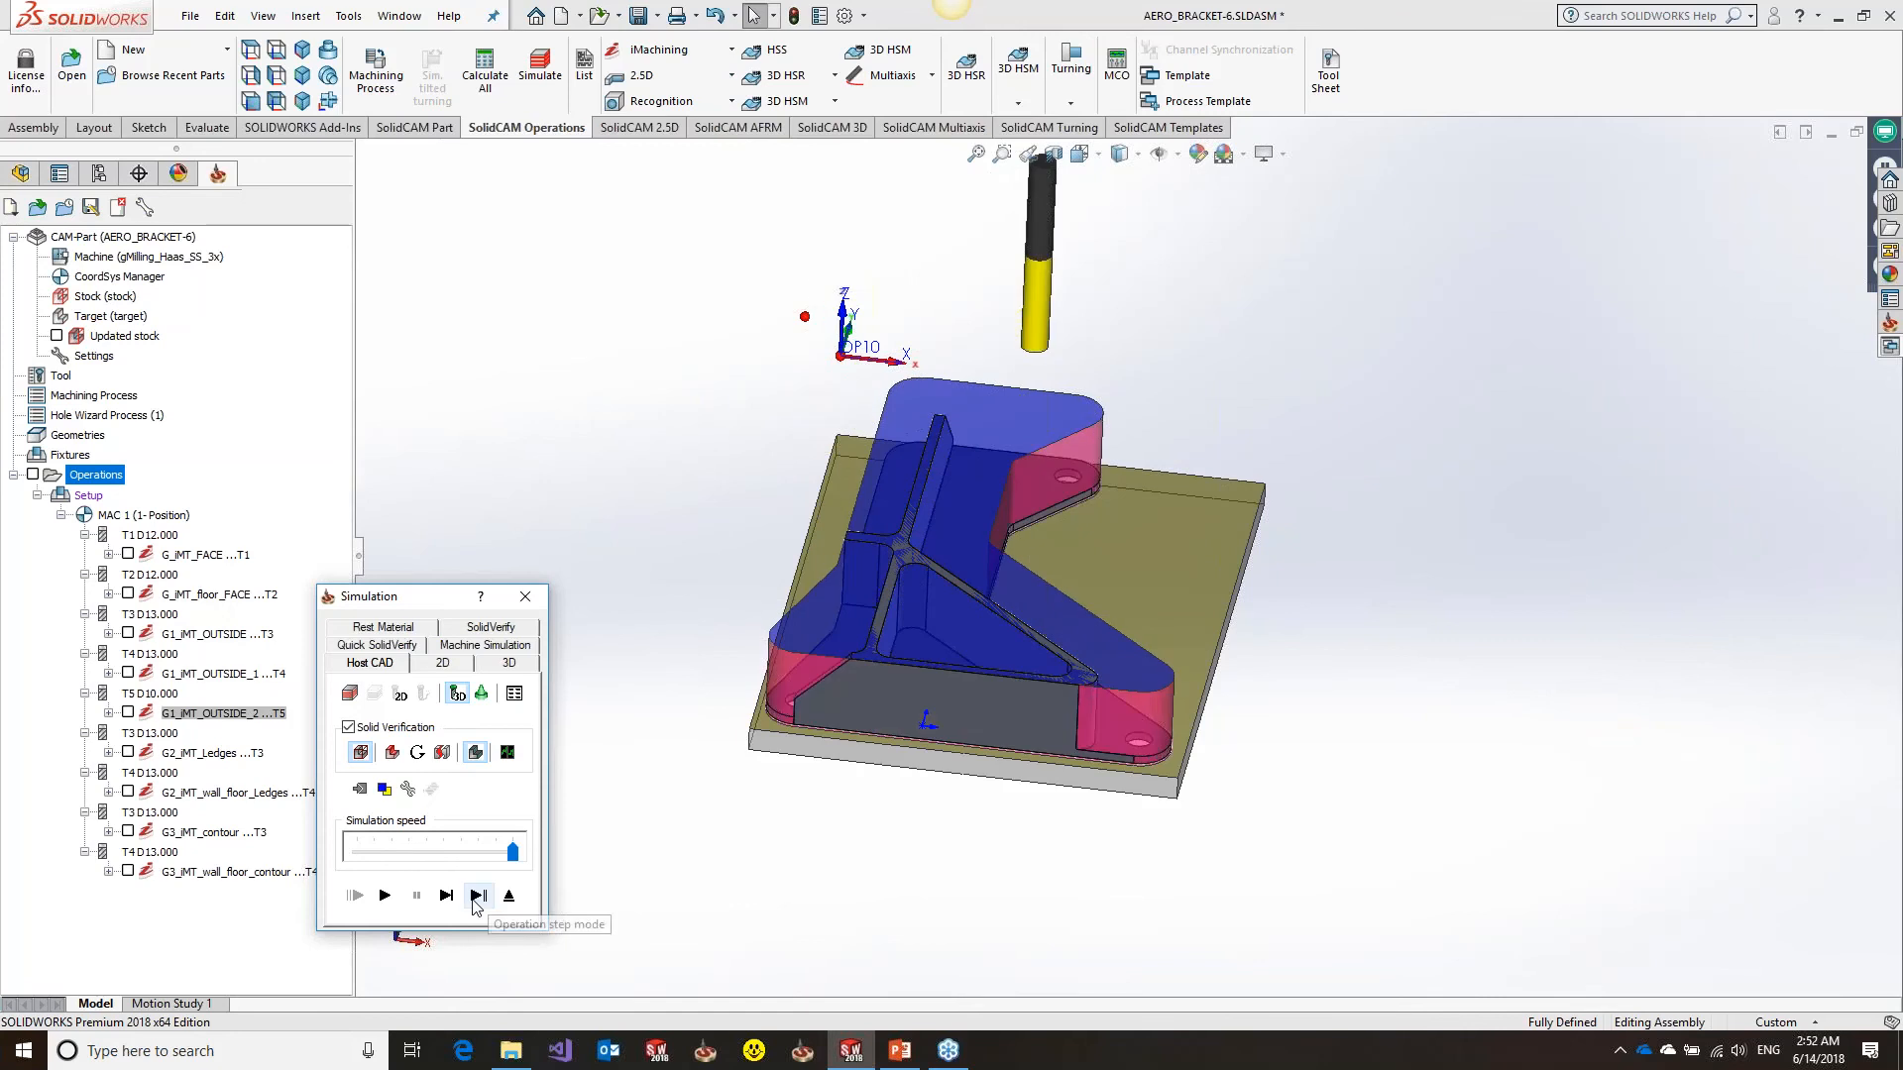
{"action": "left_click", "coordinate": [476, 899]}
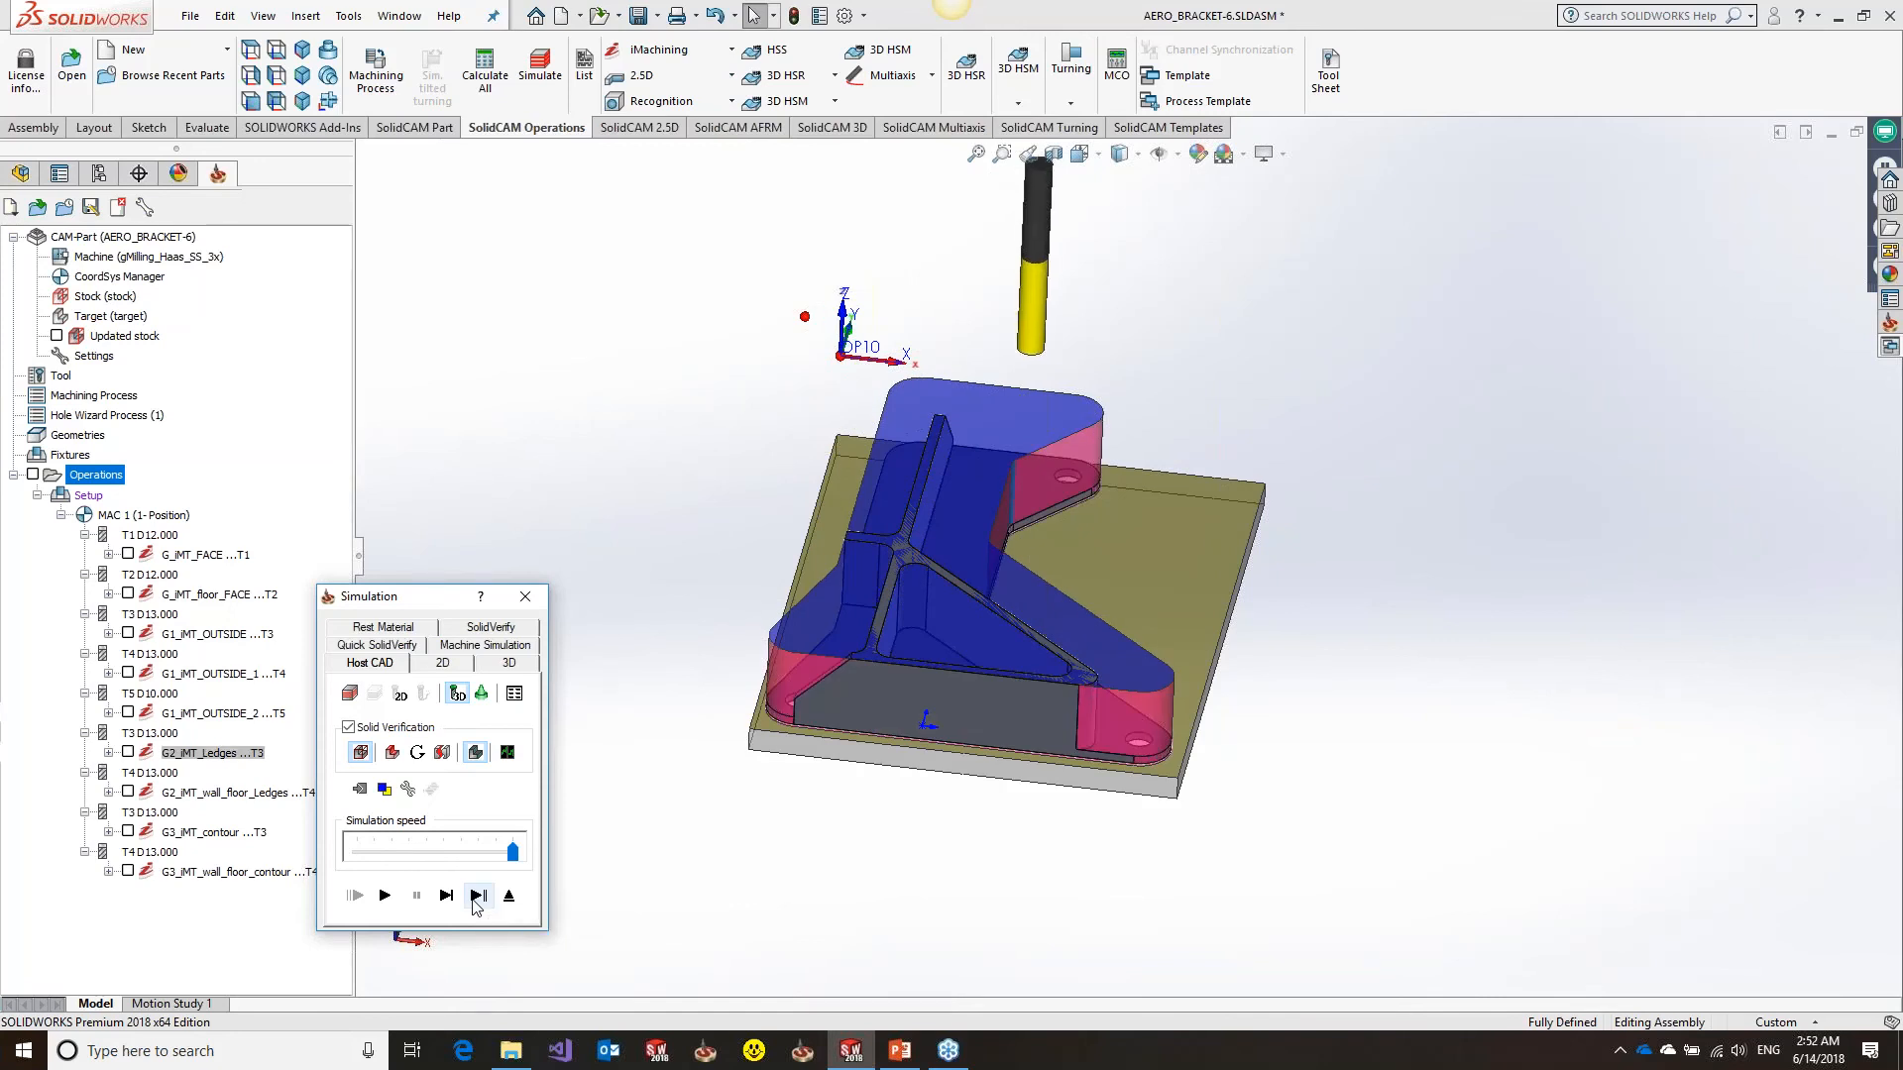
Simulate the T3 and T4 ledge and triangular pocket operations in operation step mode, and exit the simulation
{"action": "left_click", "coordinate": [476, 896]}
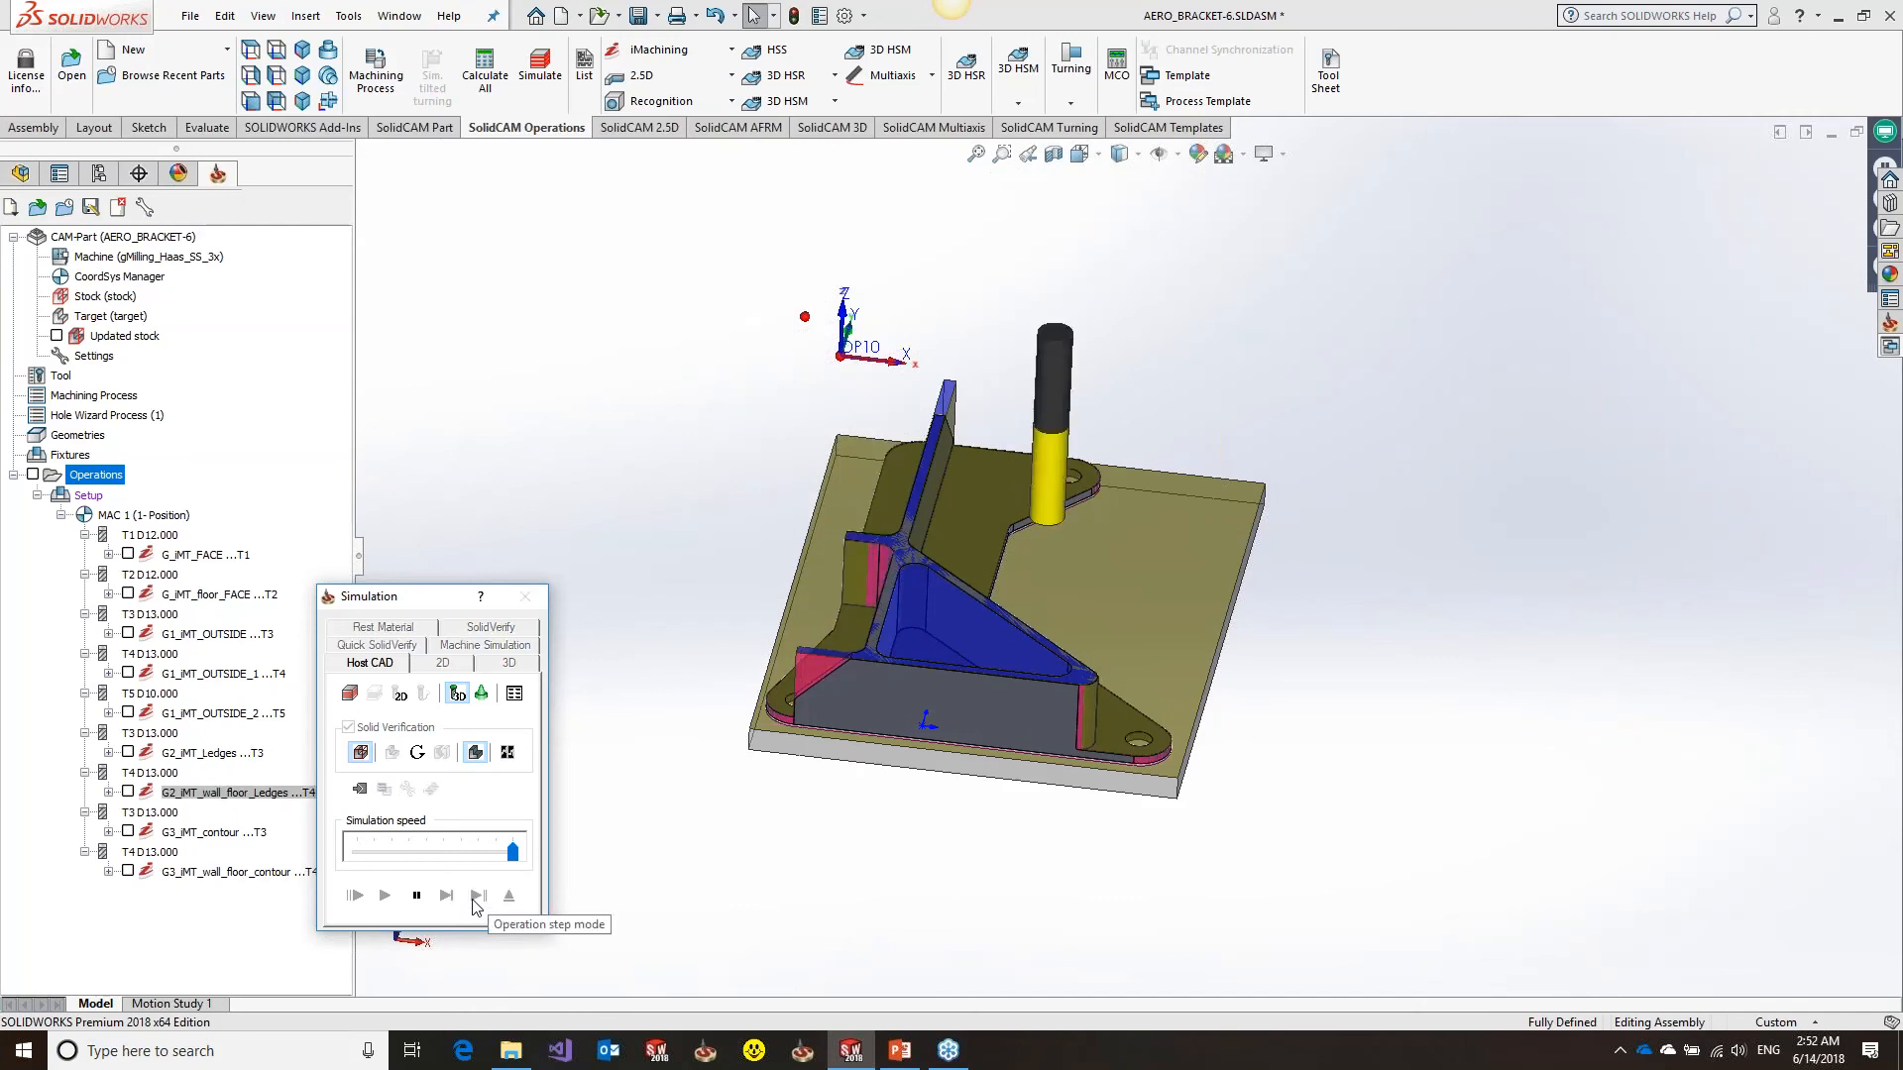
{"action": "left_click", "coordinate": [474, 900]}
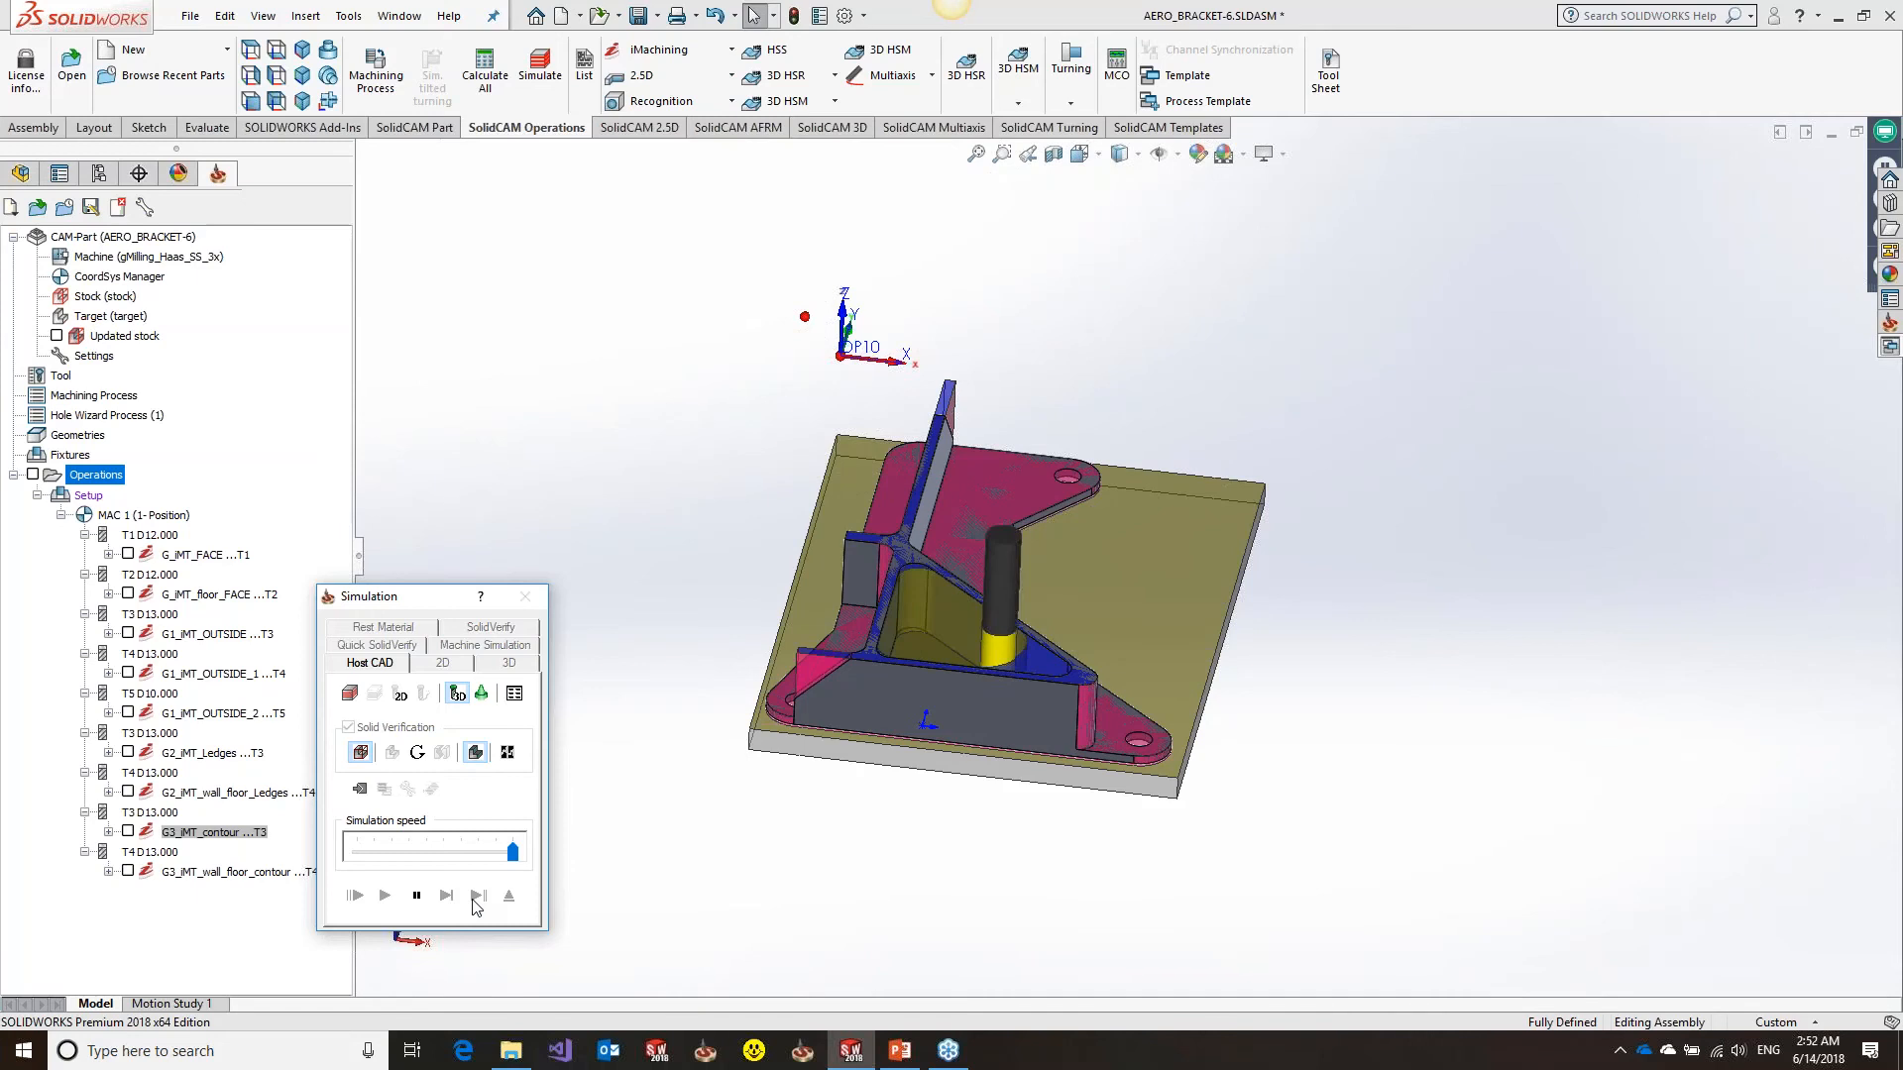
{"action": "left_click", "coordinate": [476, 896]}
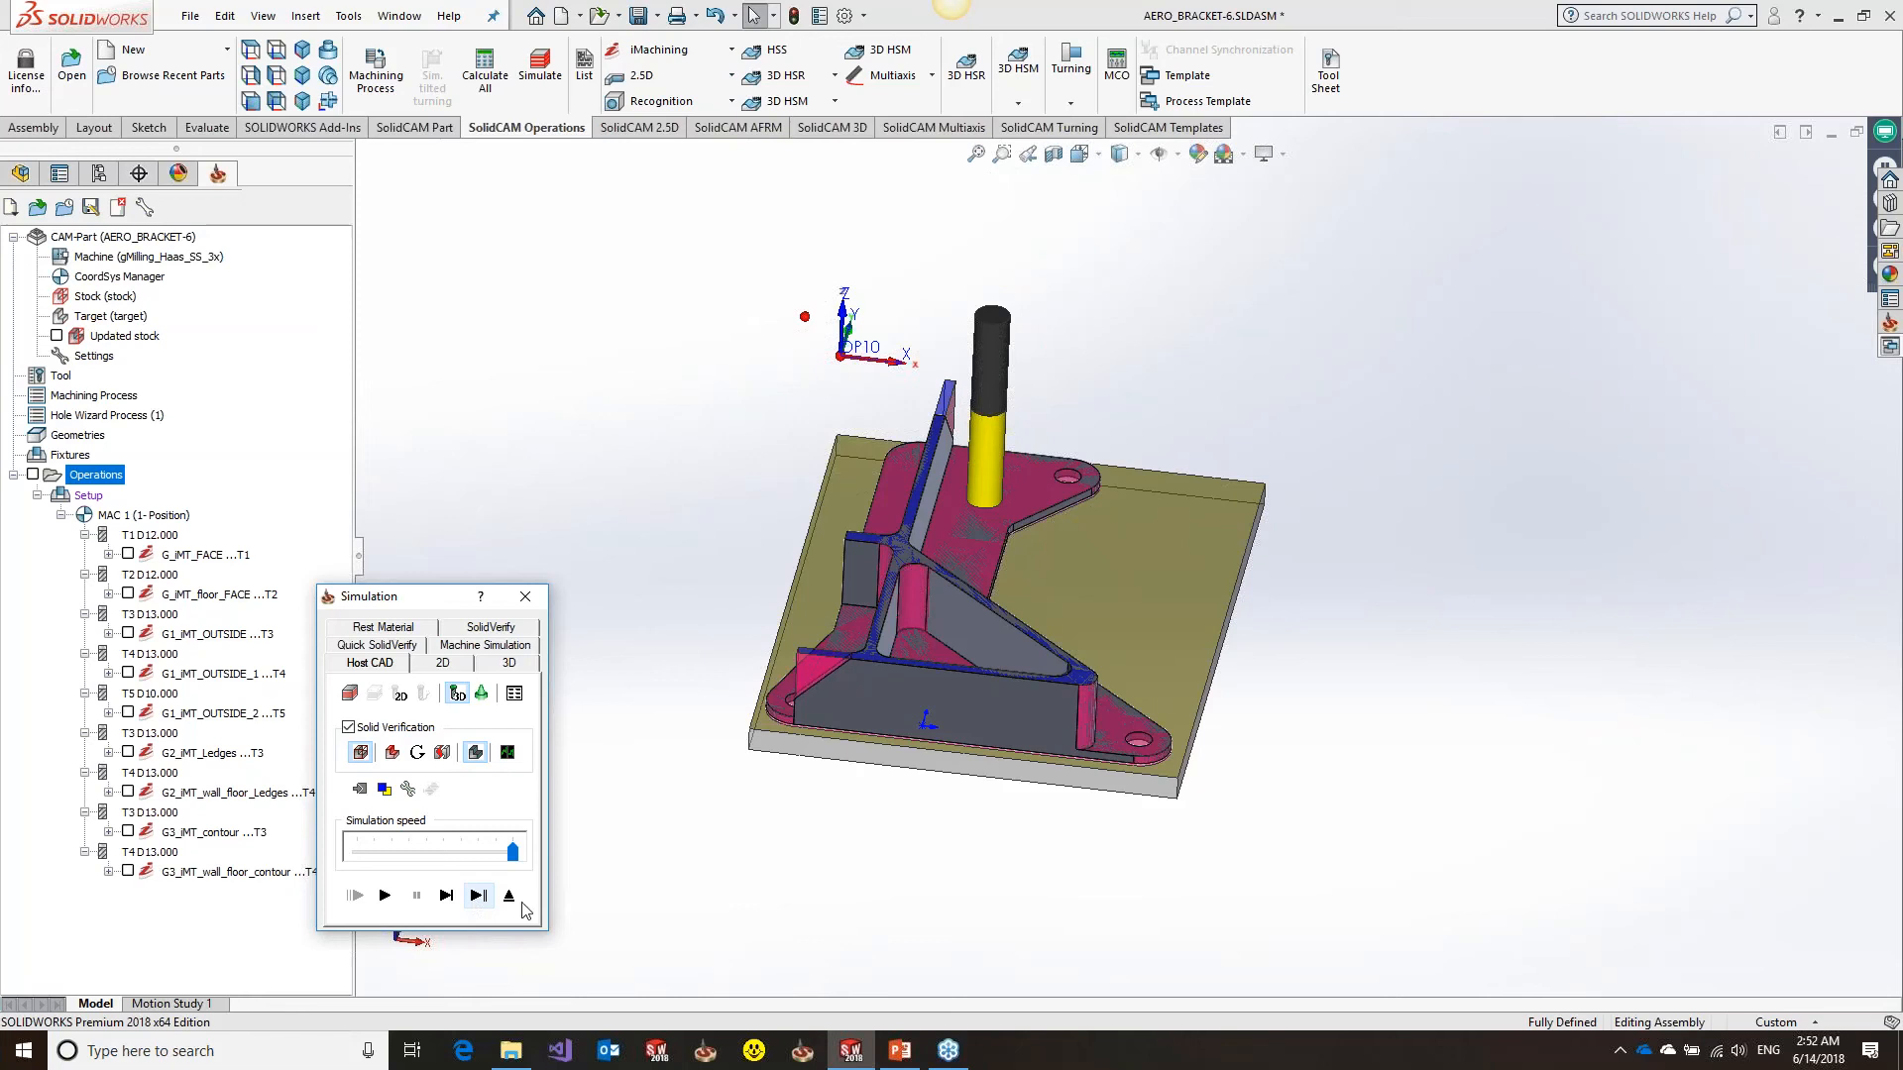
{"action": "left_click", "coordinate": [509, 896]}
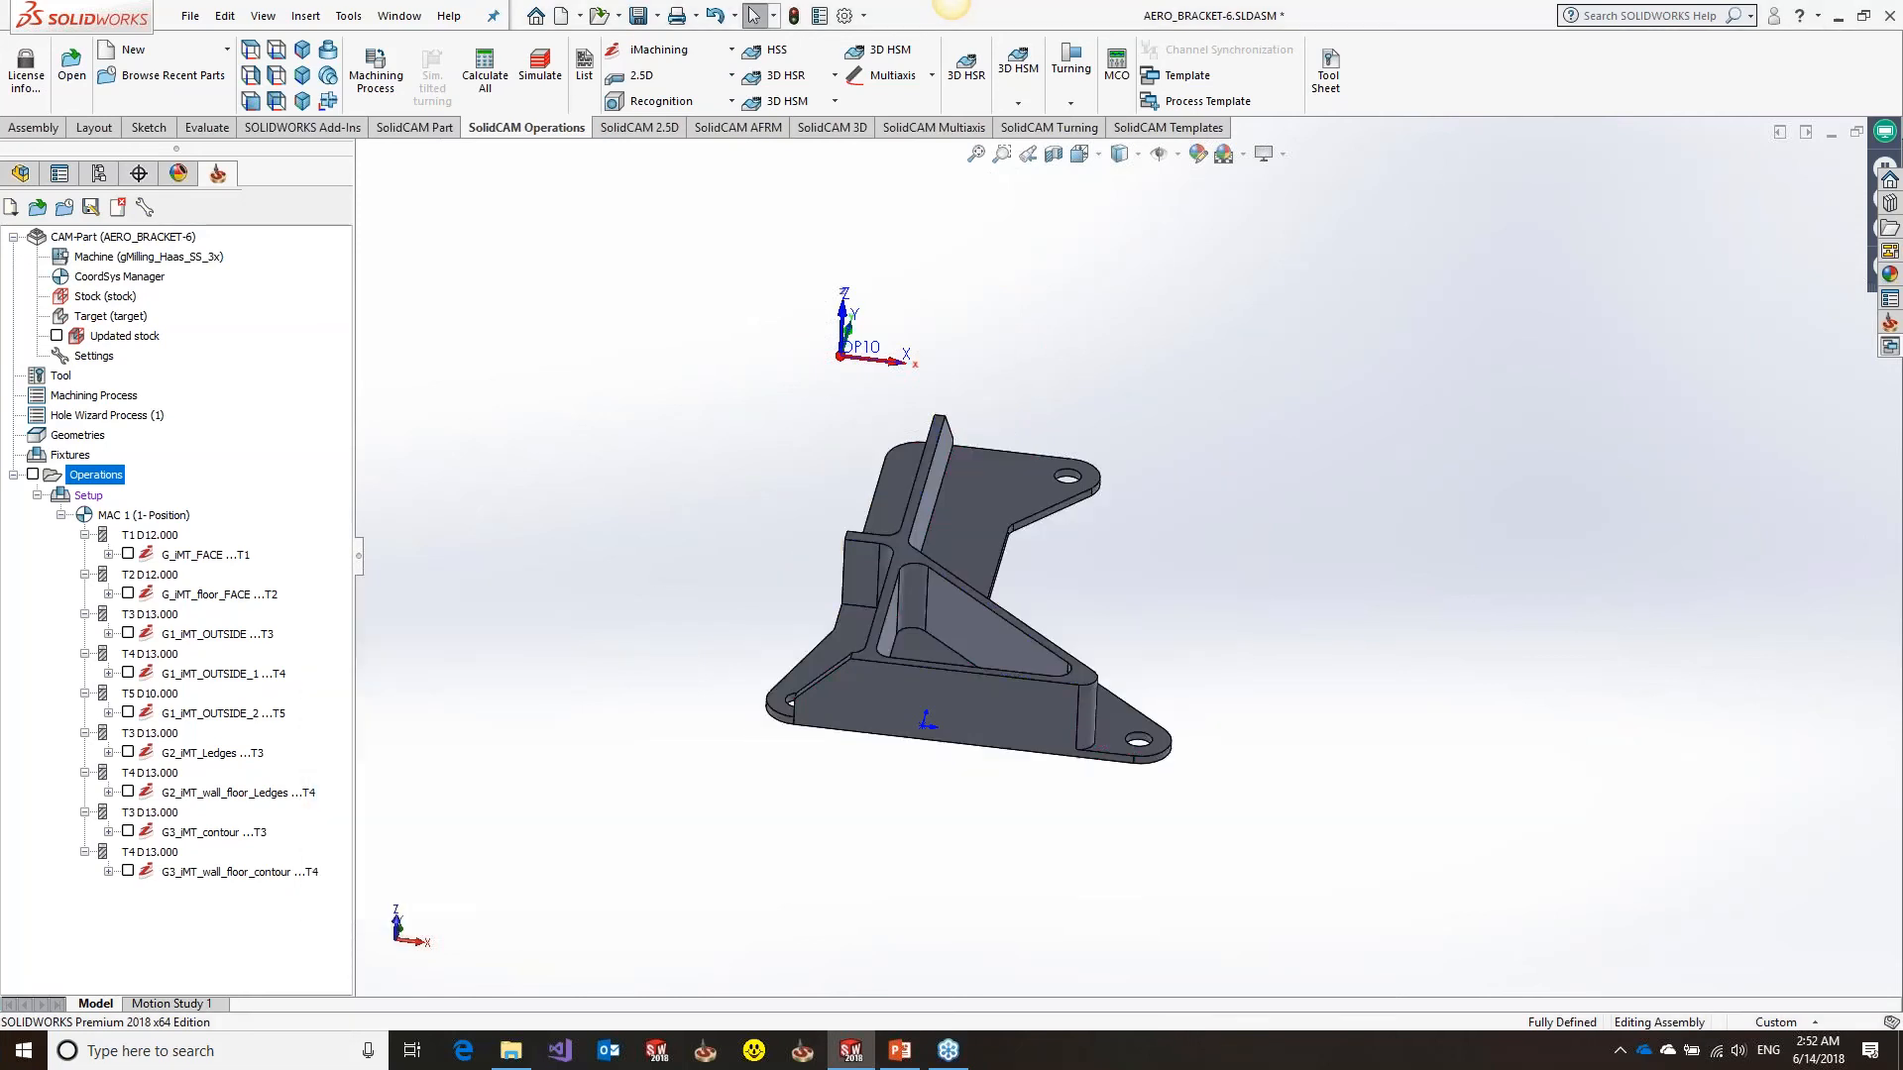
Move G2_iMT_Ledges and G3_iMT_contour directly after the T3 operation G1_iMT_OUTSIDE, grouping all T3 operations together
{"action": "left_click_drag", "start_coordinate": [355, 586], "coordinate": [362, 587]}
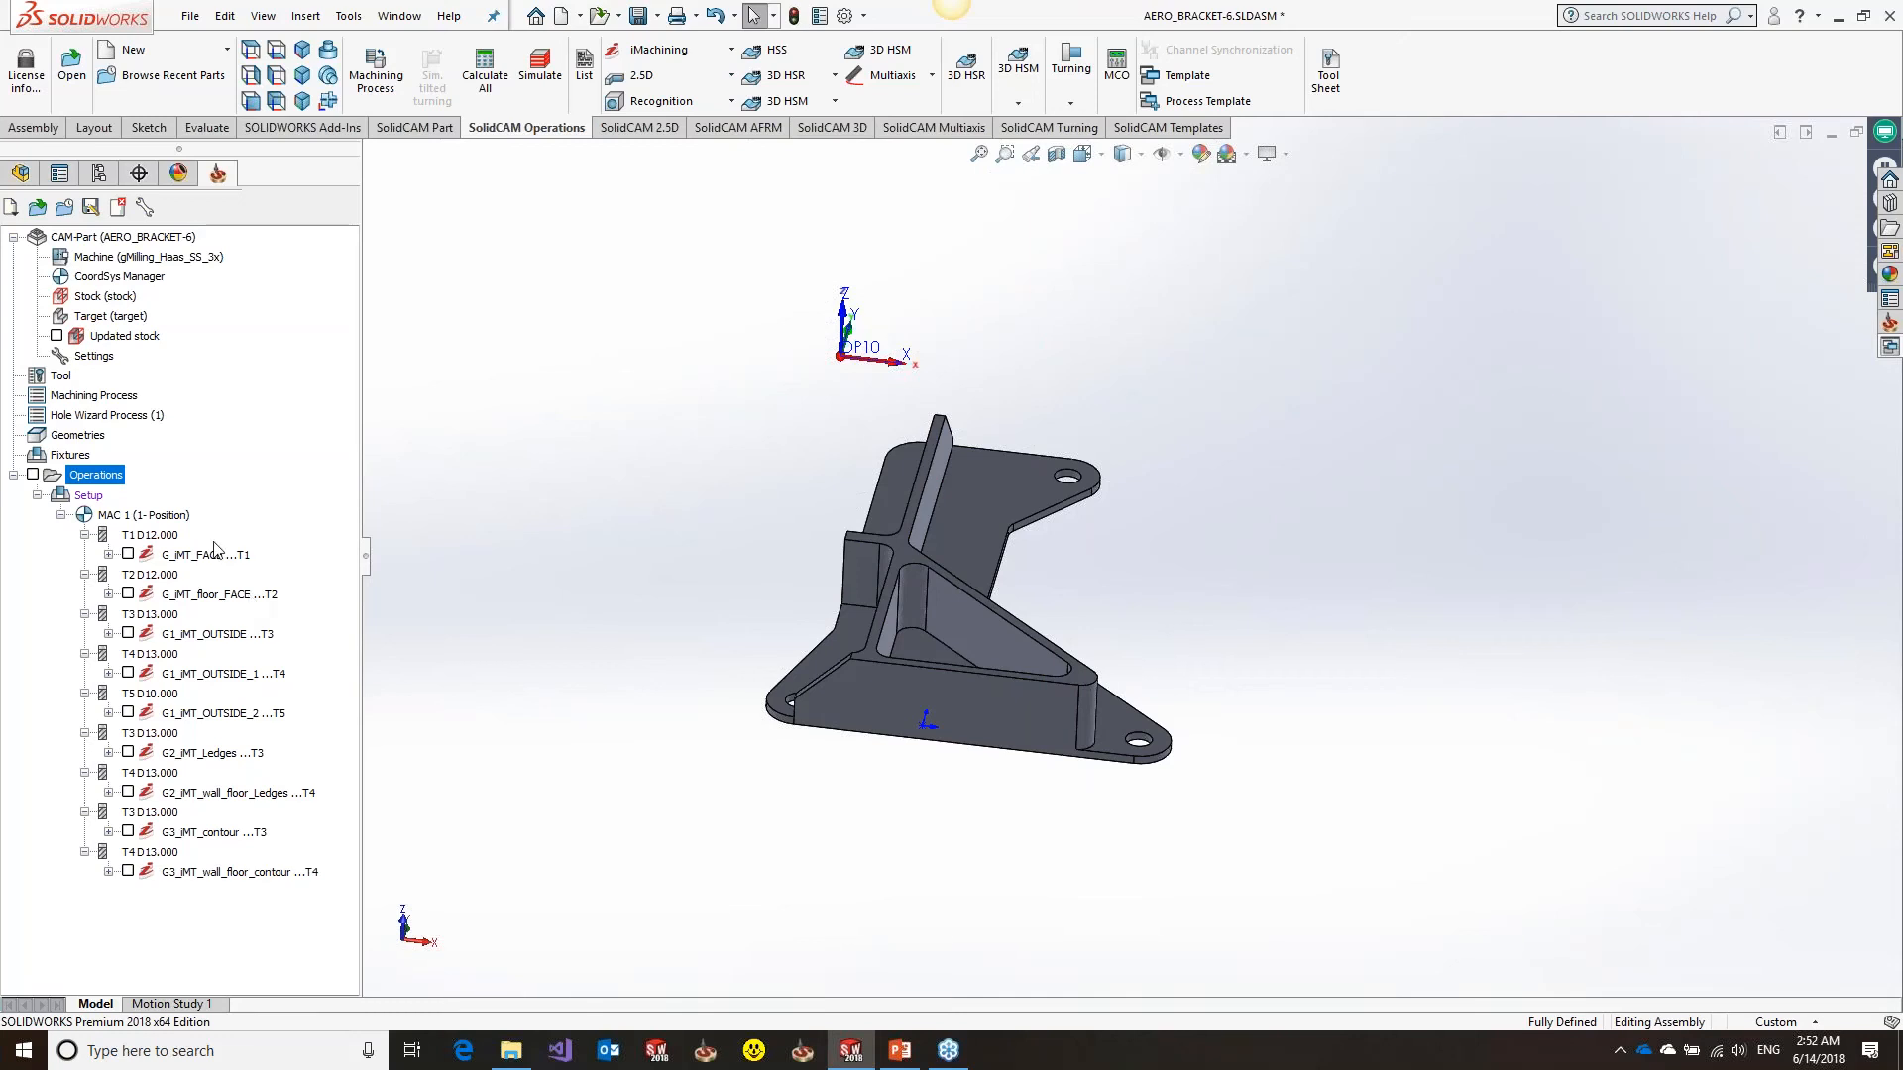
{"action": "left_click", "coordinate": [222, 559]}
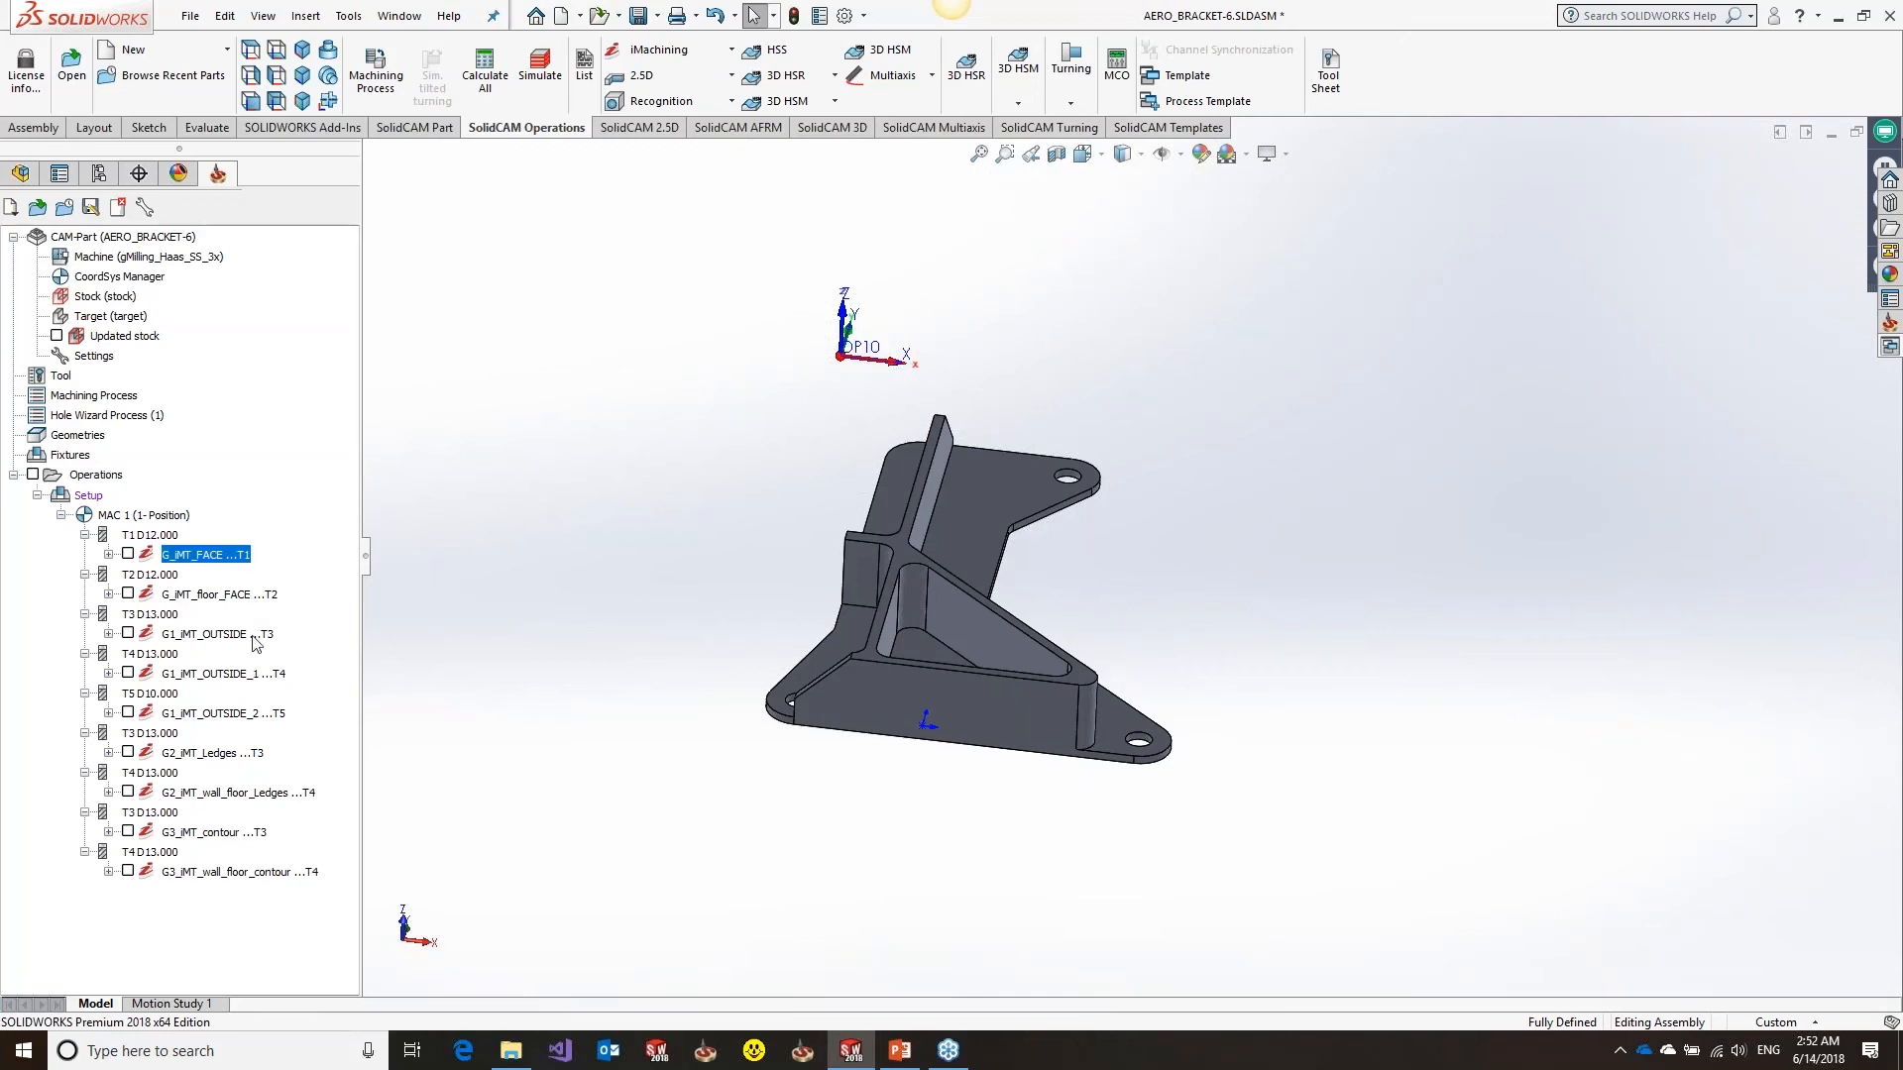
{"action": "left_click", "coordinate": [256, 636]}
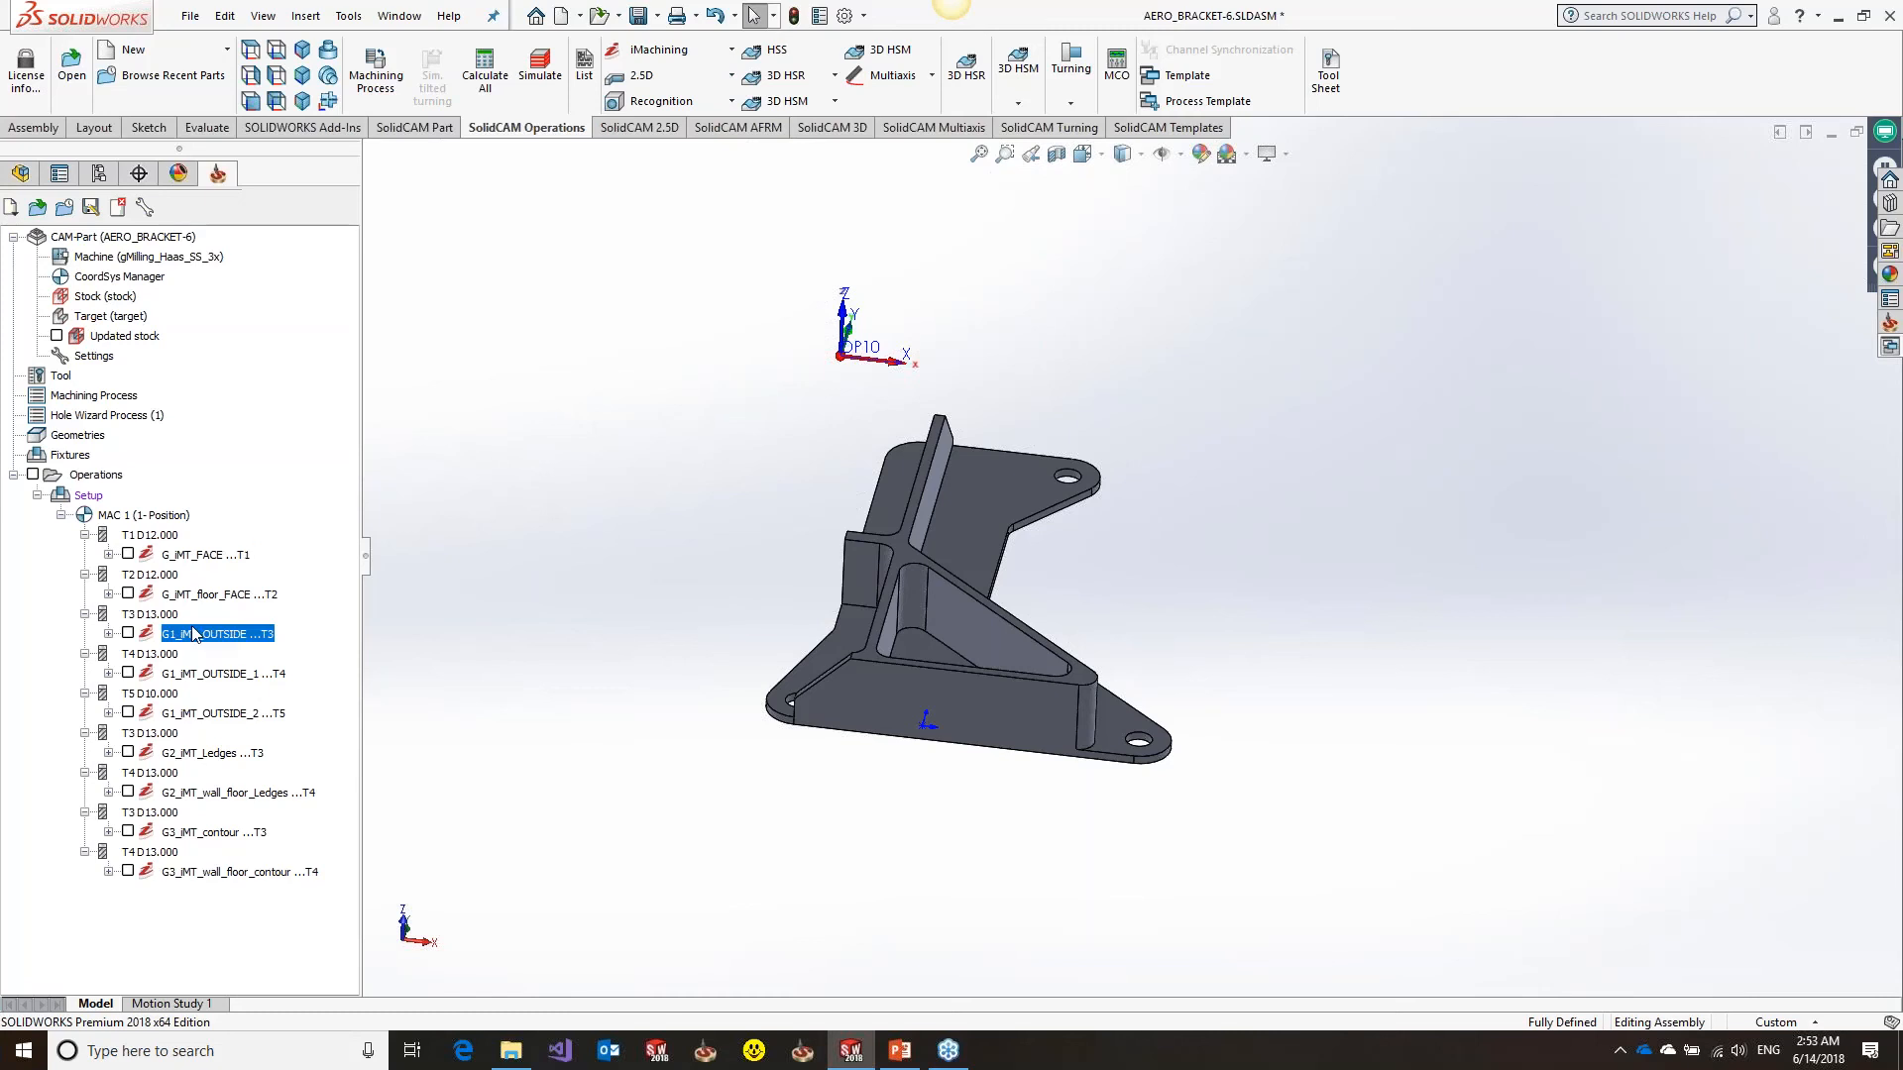
{"action": "left_click", "coordinate": [151, 758]}
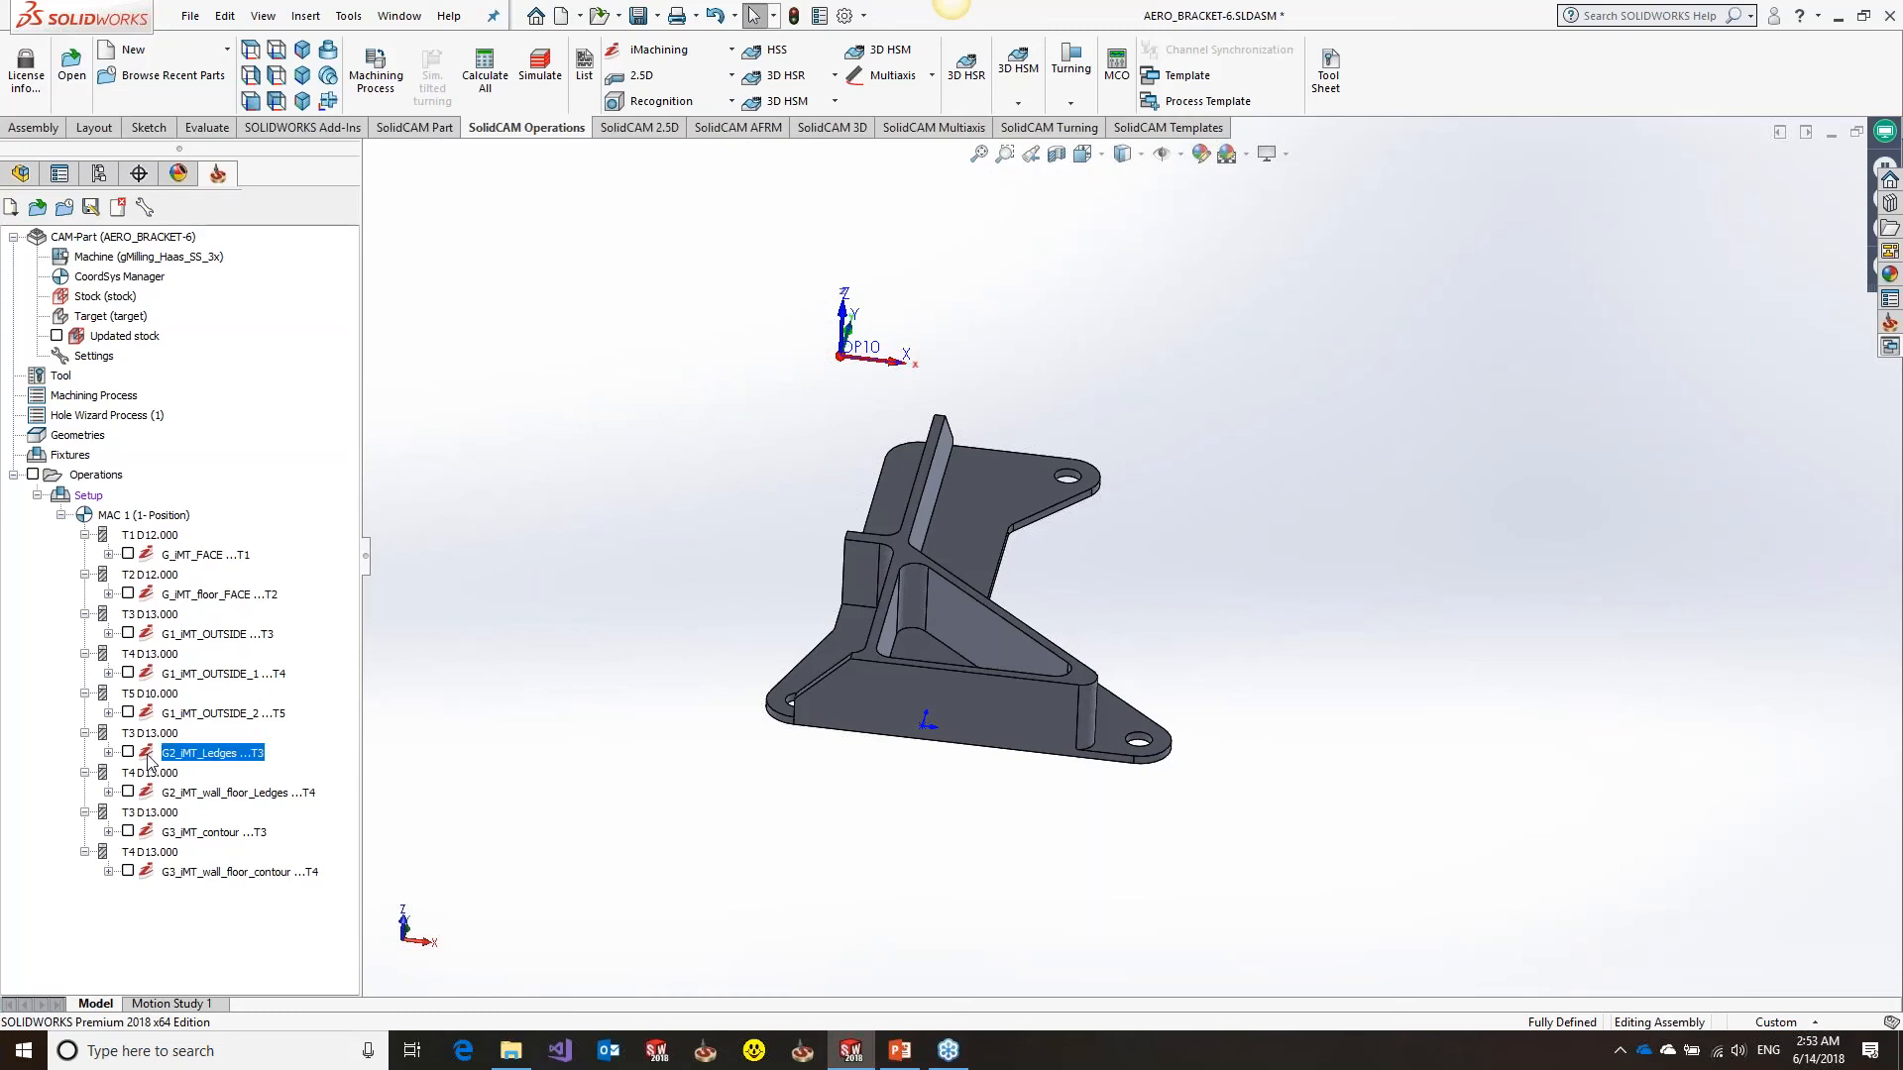
{"action": "left_click_drag", "start_coordinate": [152, 759], "coordinate": [148, 654]}
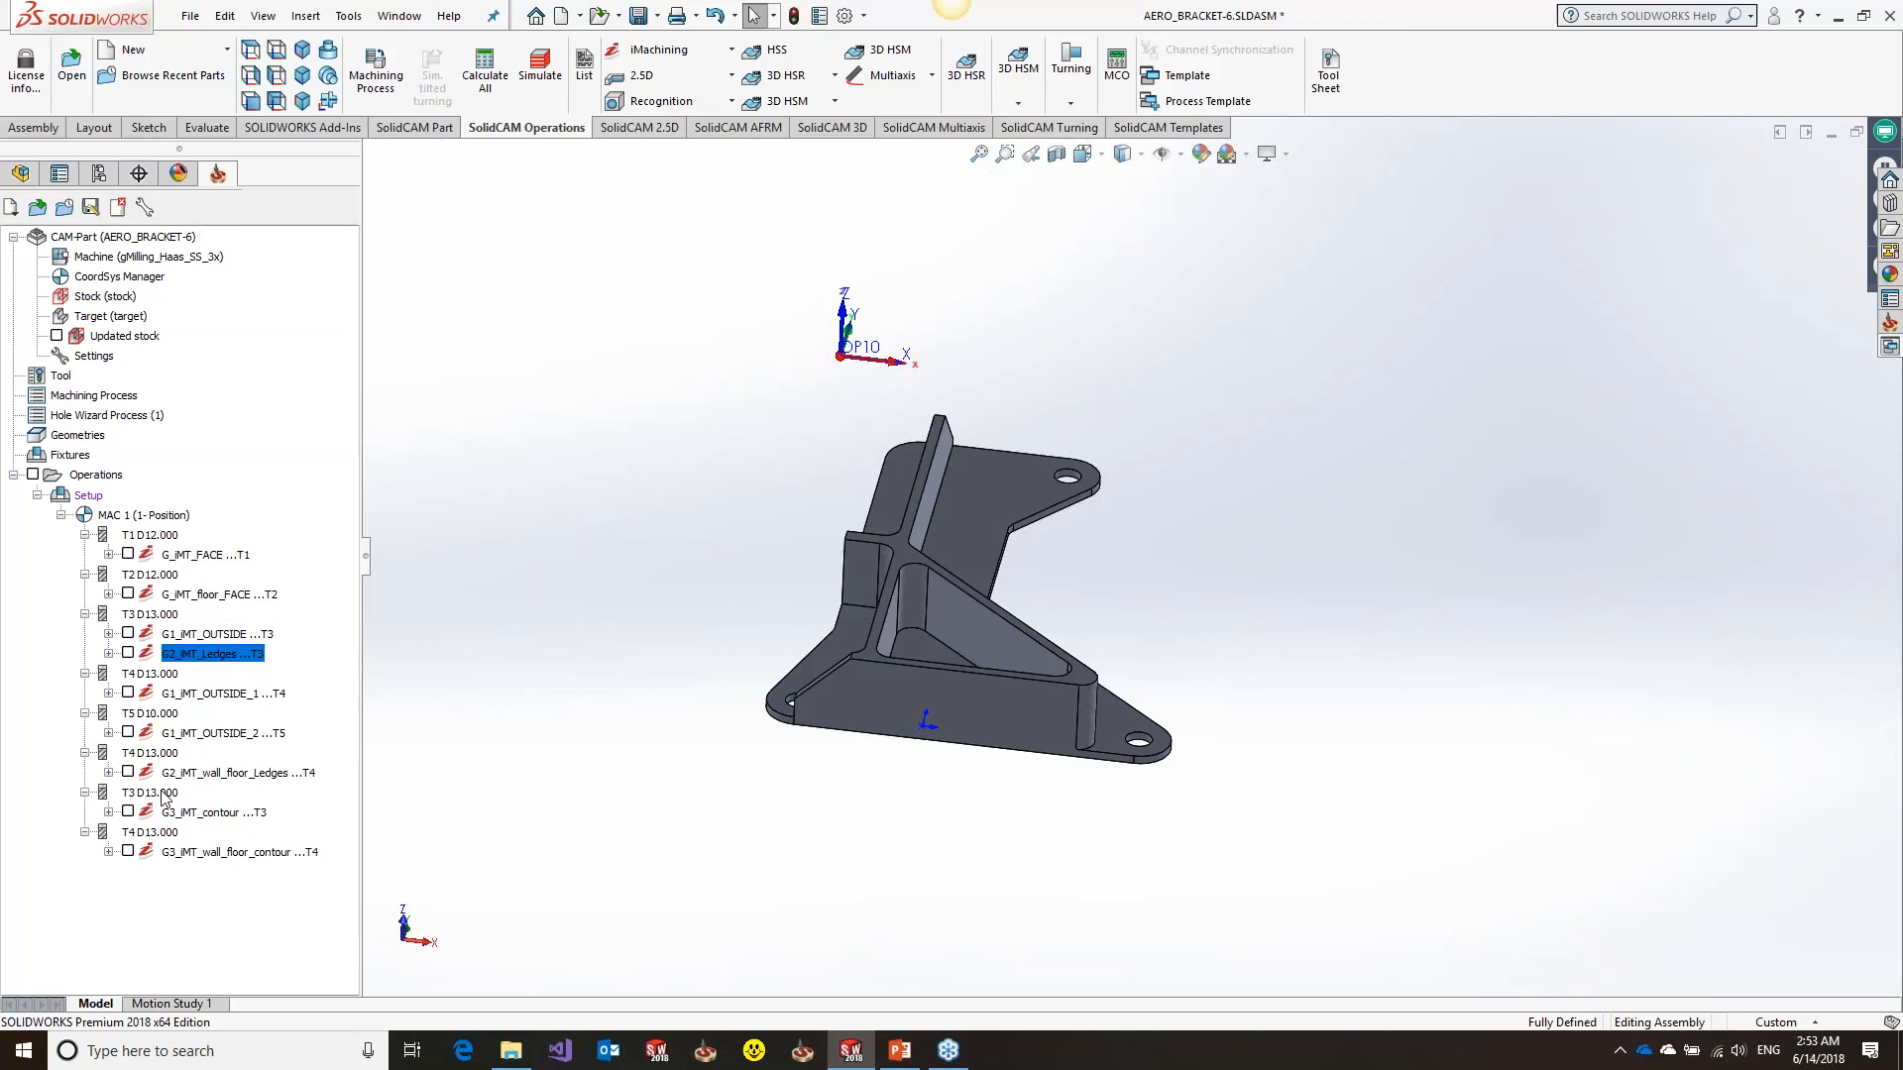
{"action": "left_click", "coordinate": [160, 814]}
{"action": "left_click_drag", "start_coordinate": [161, 814], "coordinate": [243, 705]}
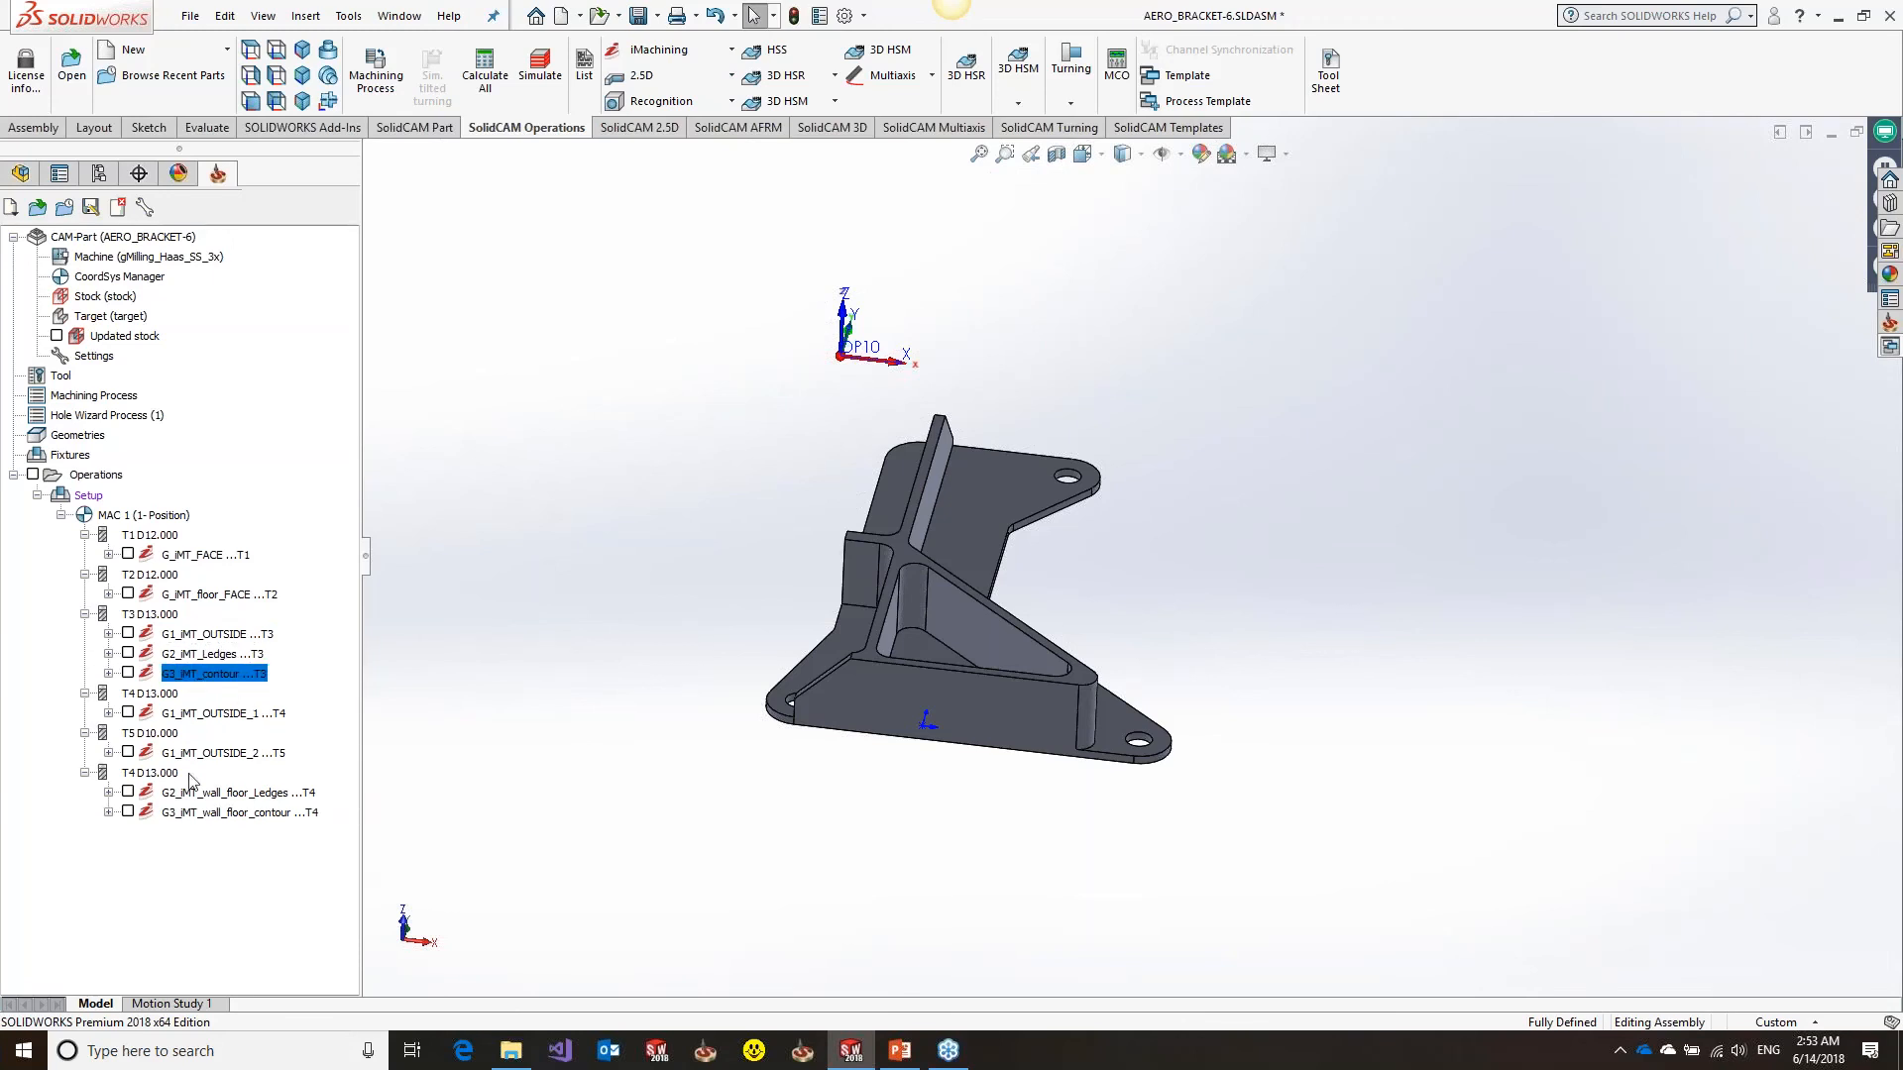
Move the T5 operation G1_iMT_OUTSIDE_2 to the end of the sequence, grouping the three T4 operations together
{"action": "left_click", "coordinate": [167, 755]}
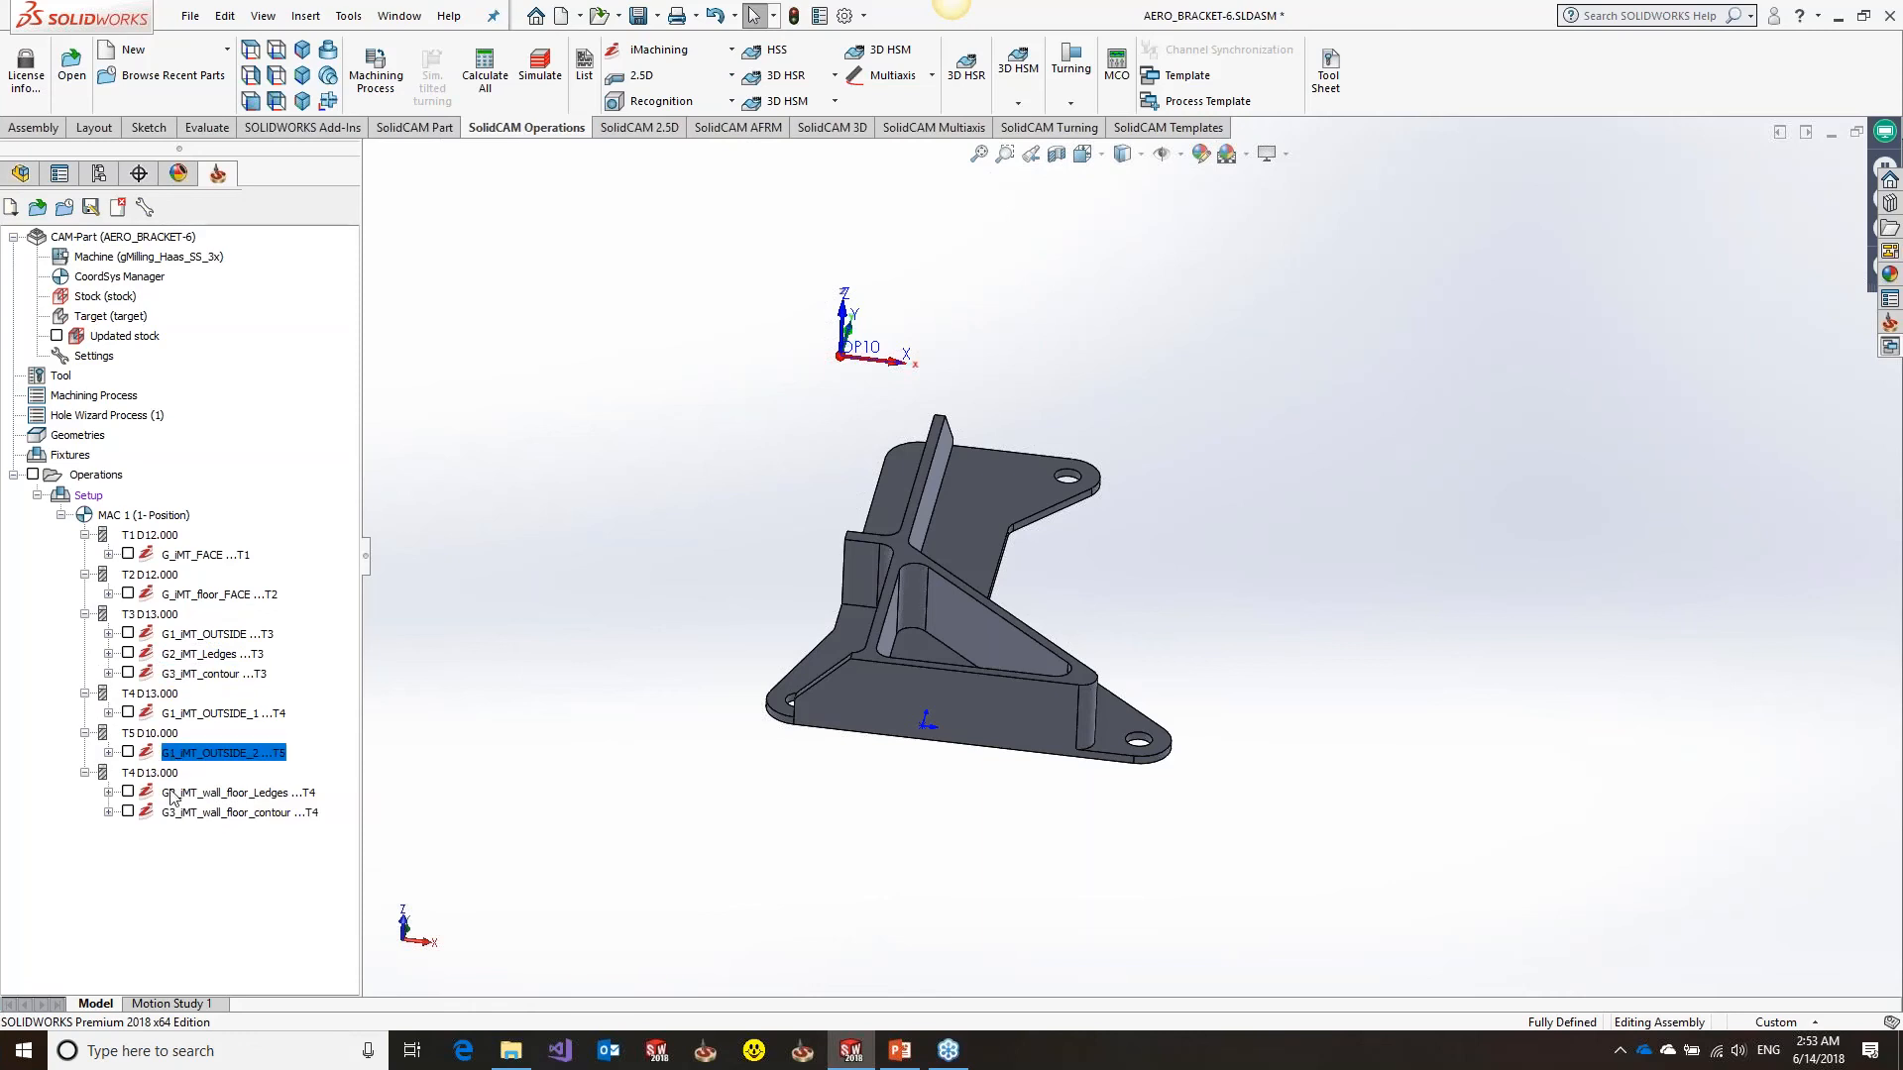
{"action": "left_click_drag", "start_coordinate": [170, 791], "coordinate": [178, 813]}
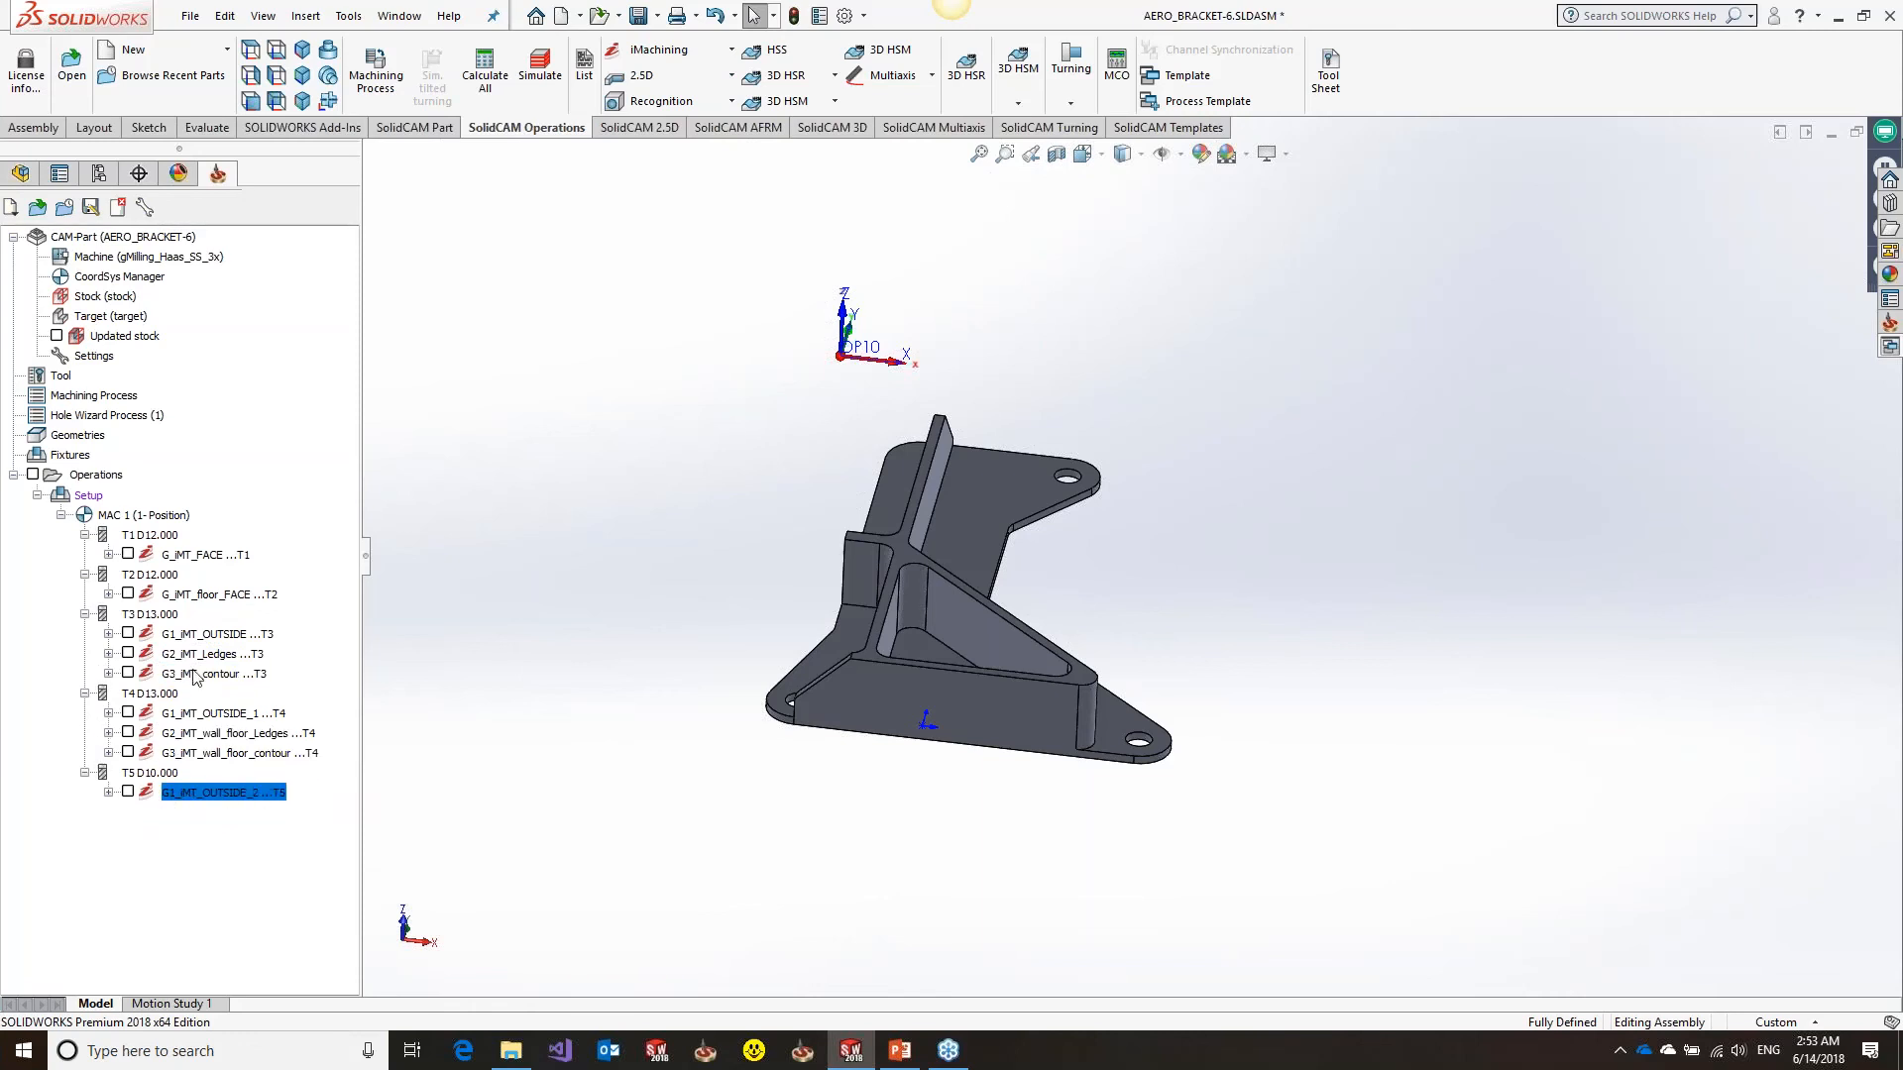
{"action": "left_click", "coordinate": [196, 675]}
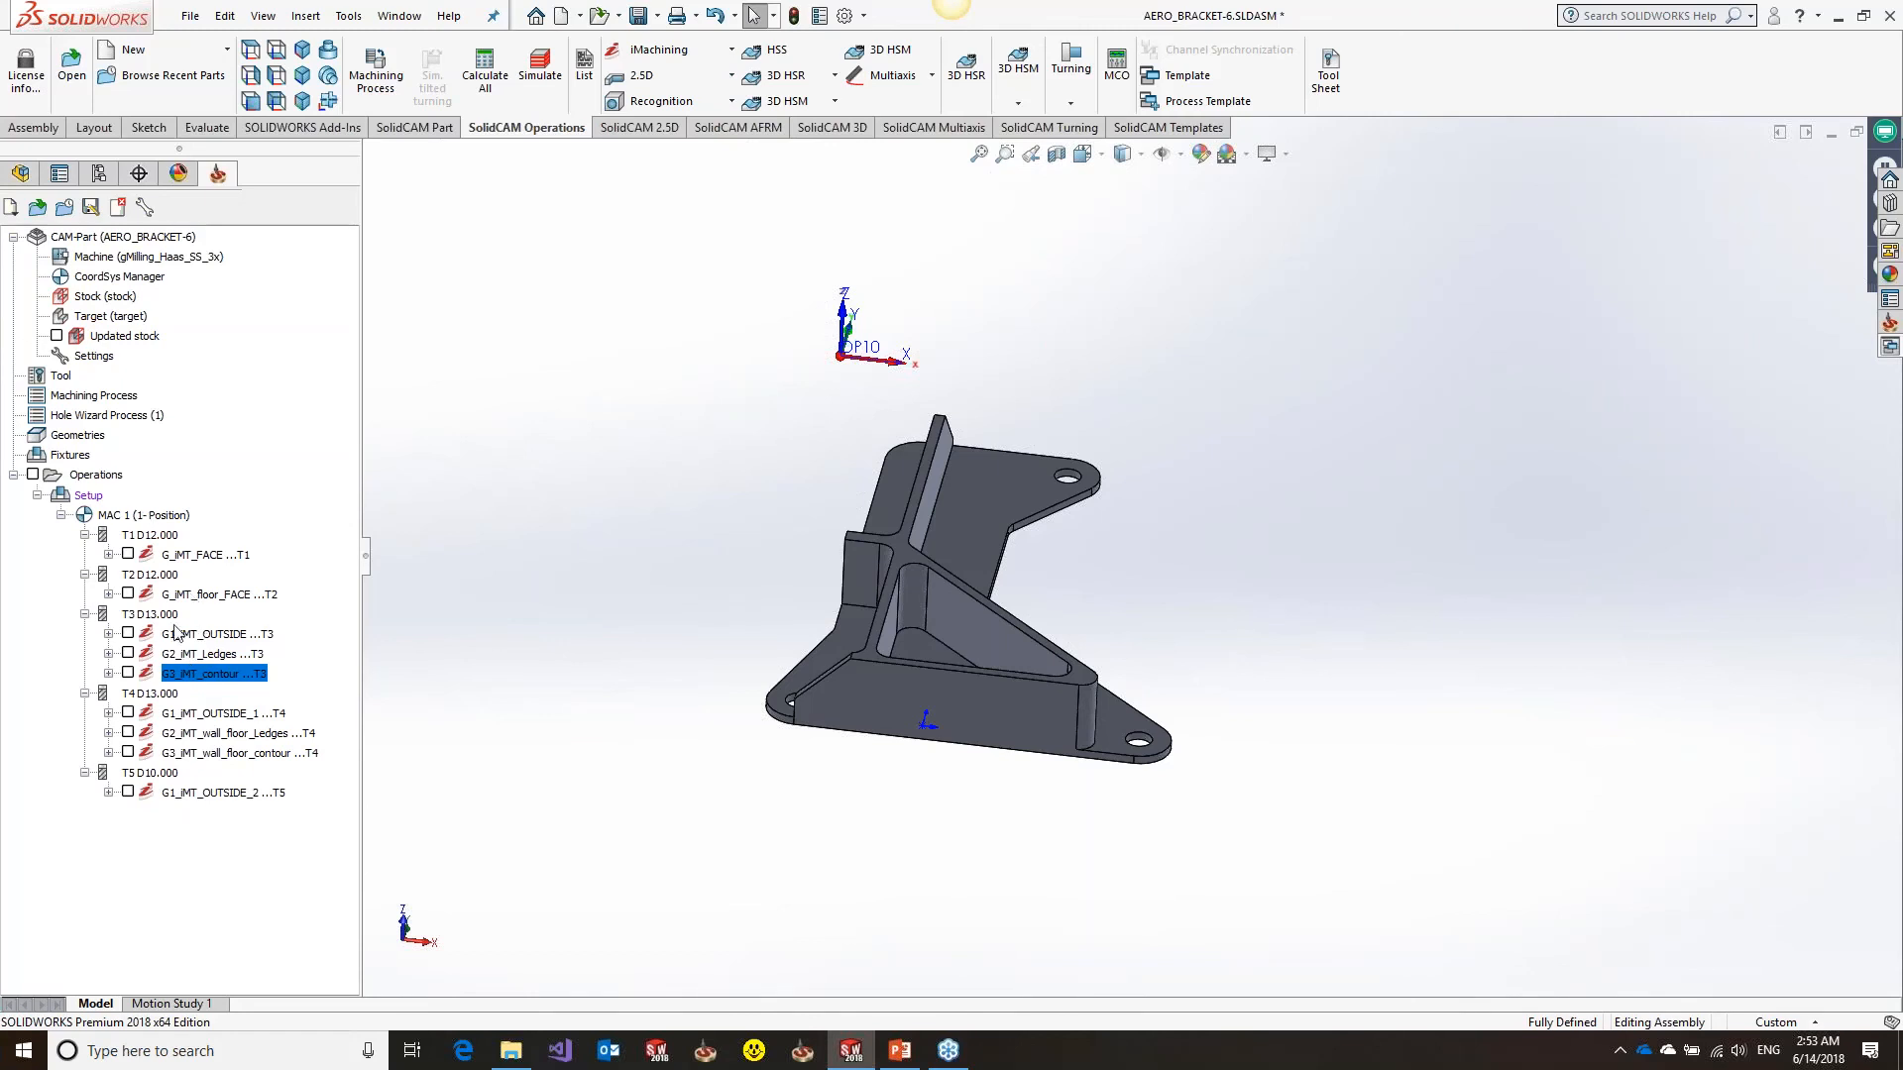
Simulate all operations continuously in the new order, examine the machined bracket up close, and close the simulation
{"action": "right_click", "coordinate": [95, 475]}
{"action": "left_click", "coordinate": [133, 768]}
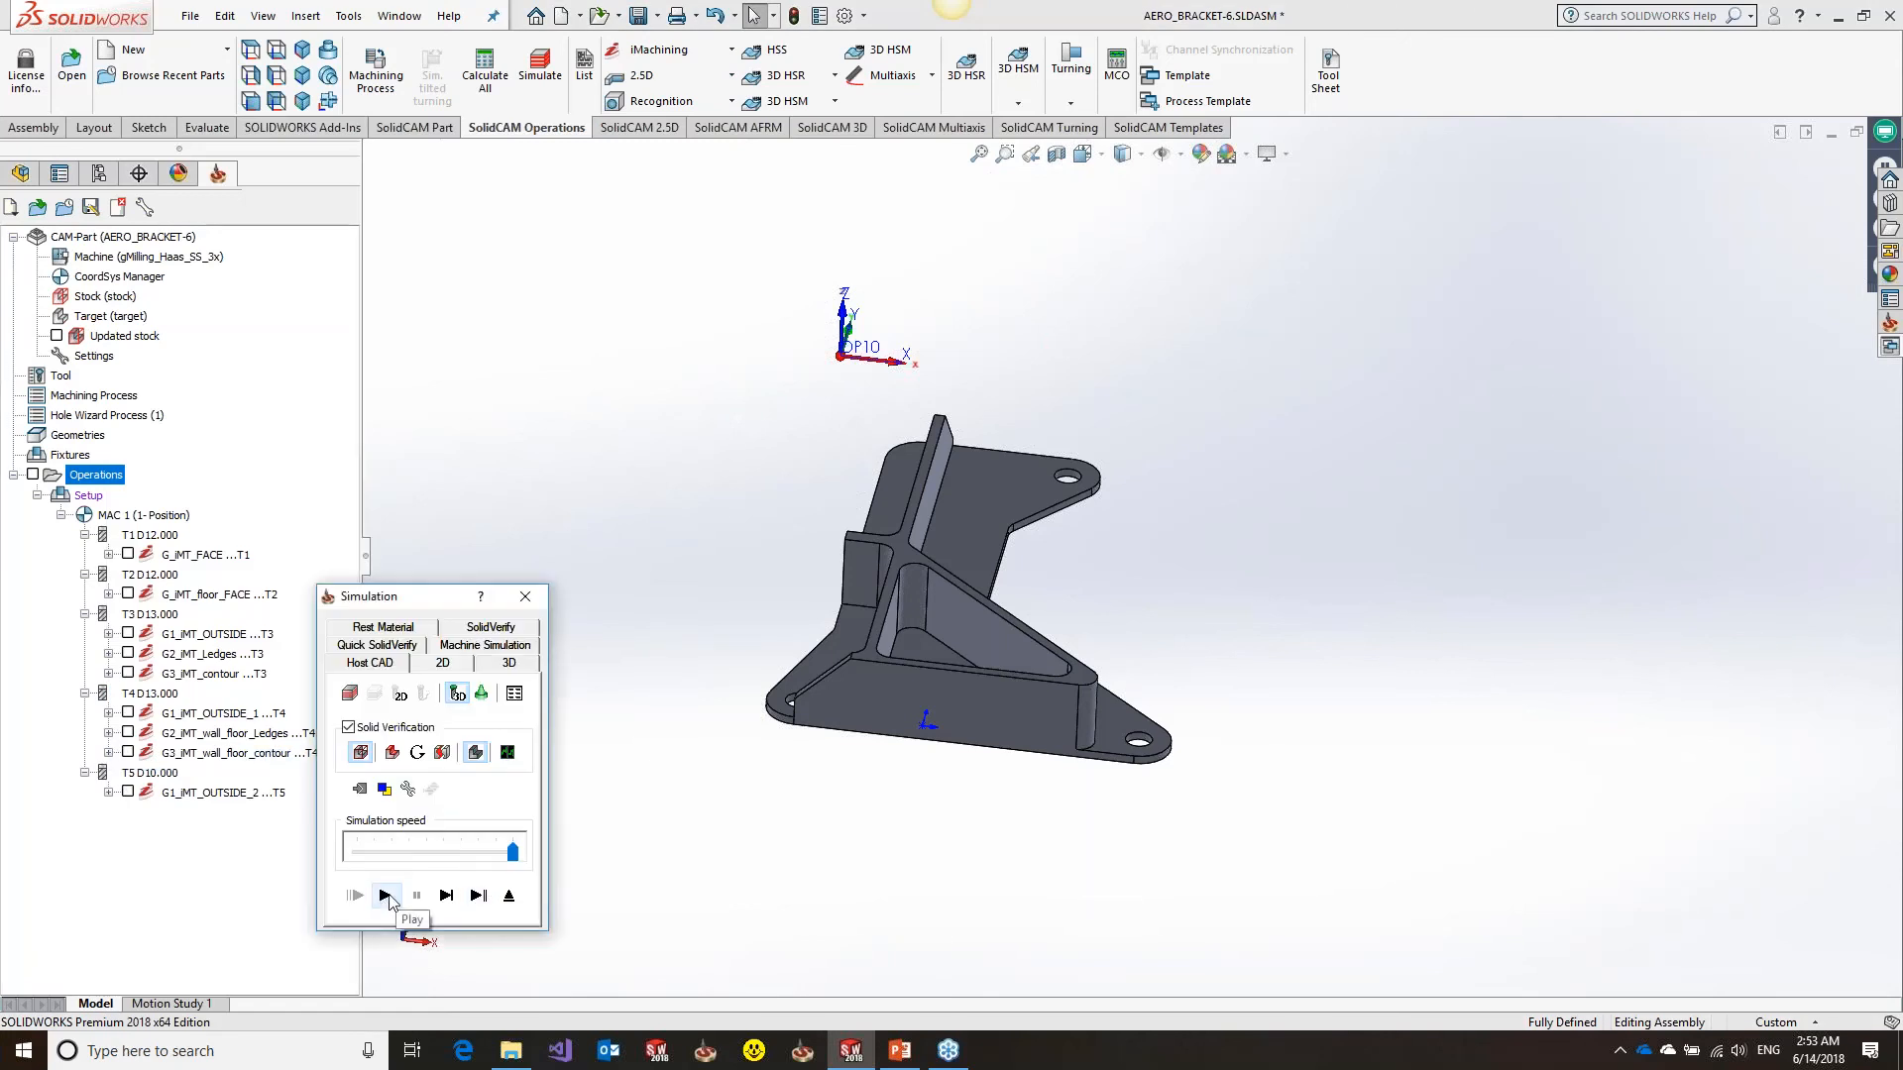
{"action": "left_click", "coordinate": [386, 896]}
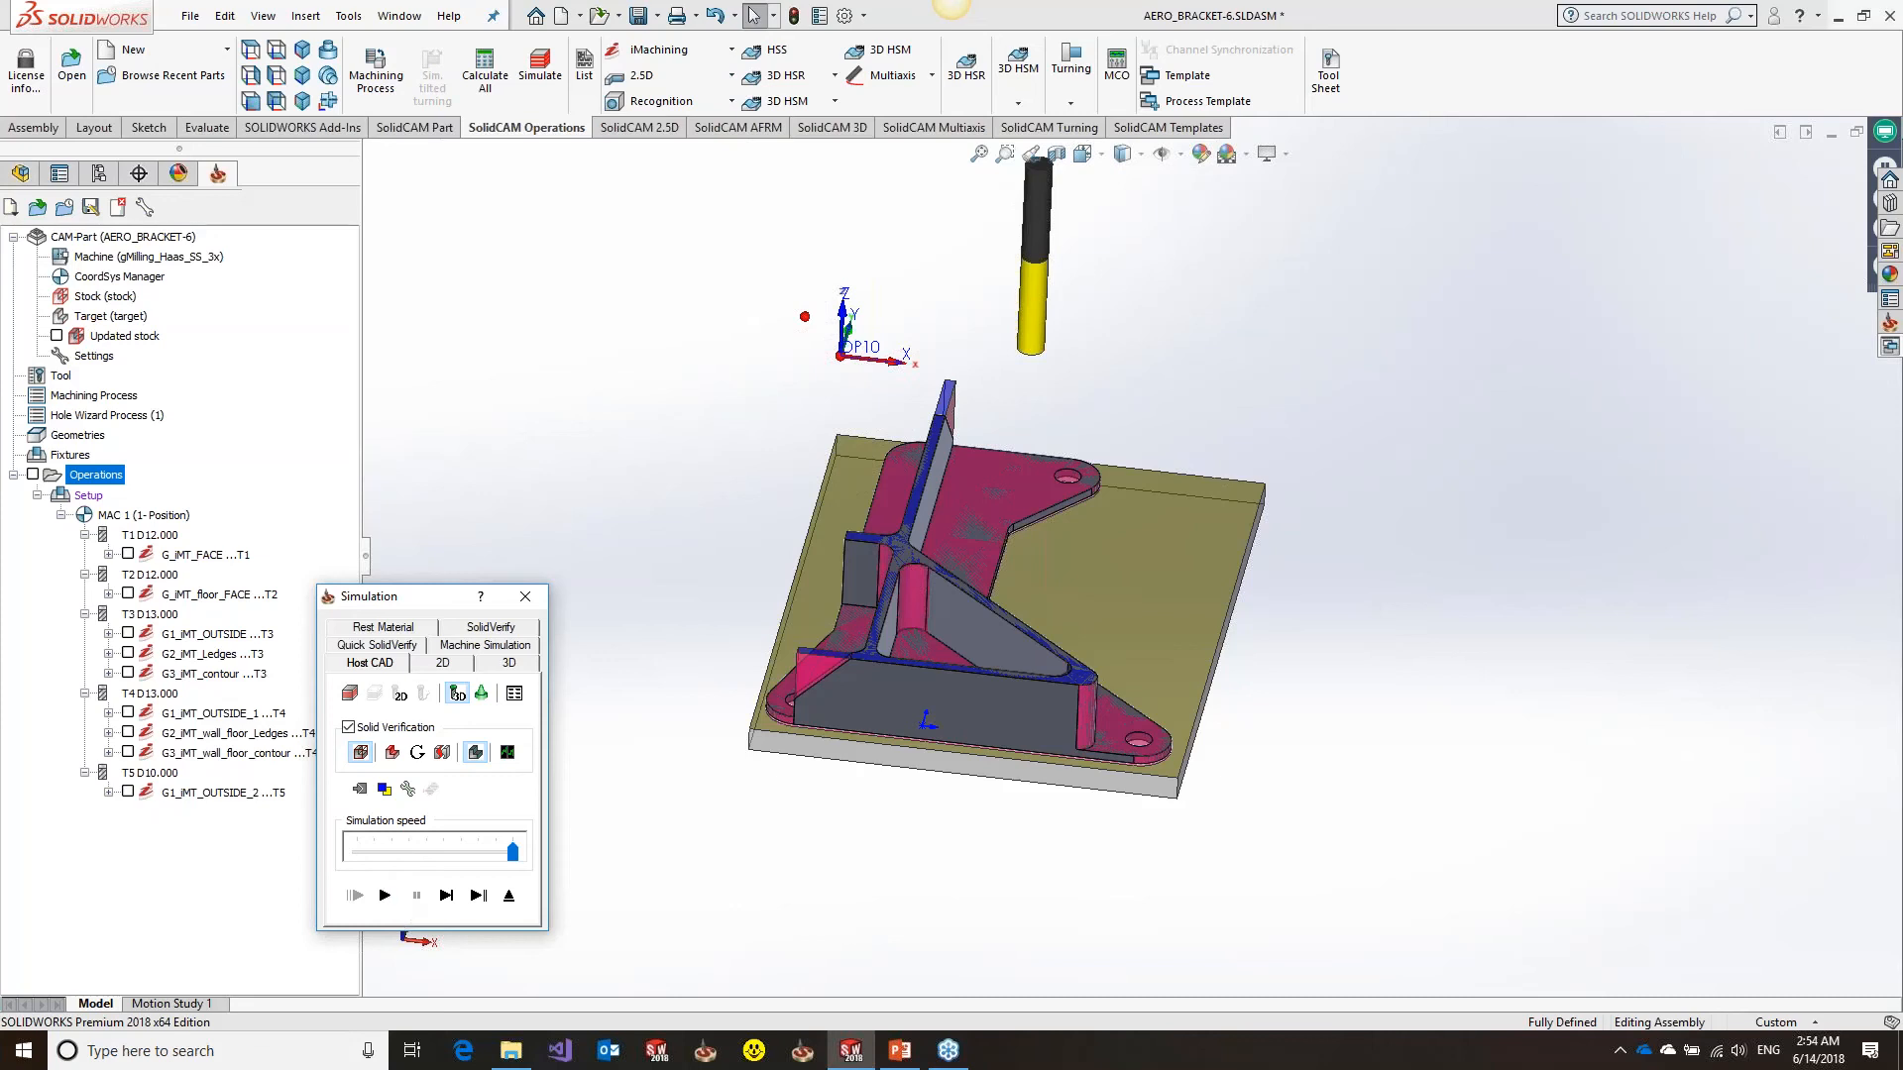
{"action": "mouse_move", "coordinate": [1001, 555]}
{"action": "middle_mouse_down"}
{"action": "mouse_move", "coordinate": [1004, 600]}
{"action": "mouse_move", "coordinate": [1008, 563]}
{"action": "middle_mouse_up"}
{"action": "scroll", "coordinate": [936, 572], "scroll_direction": "down", "scroll_amount": 2}
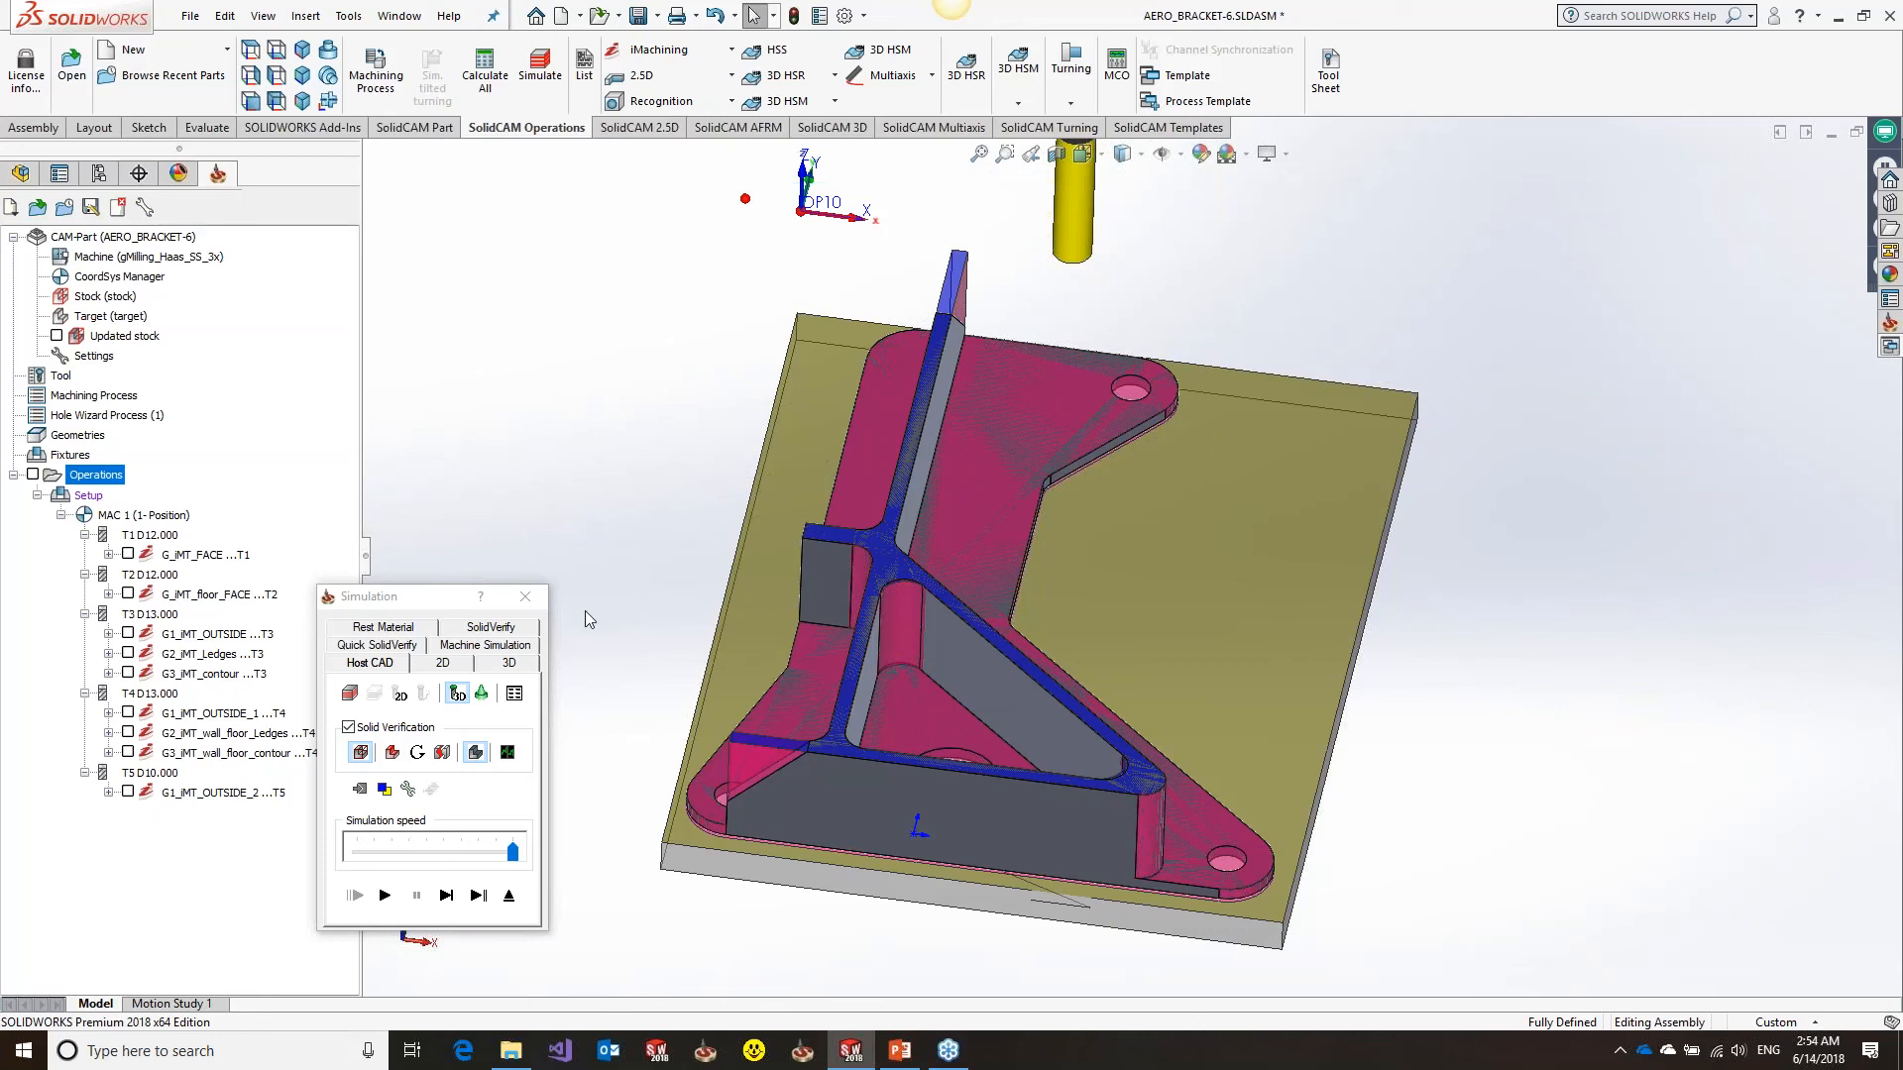
{"action": "left_click", "coordinate": [533, 601]}
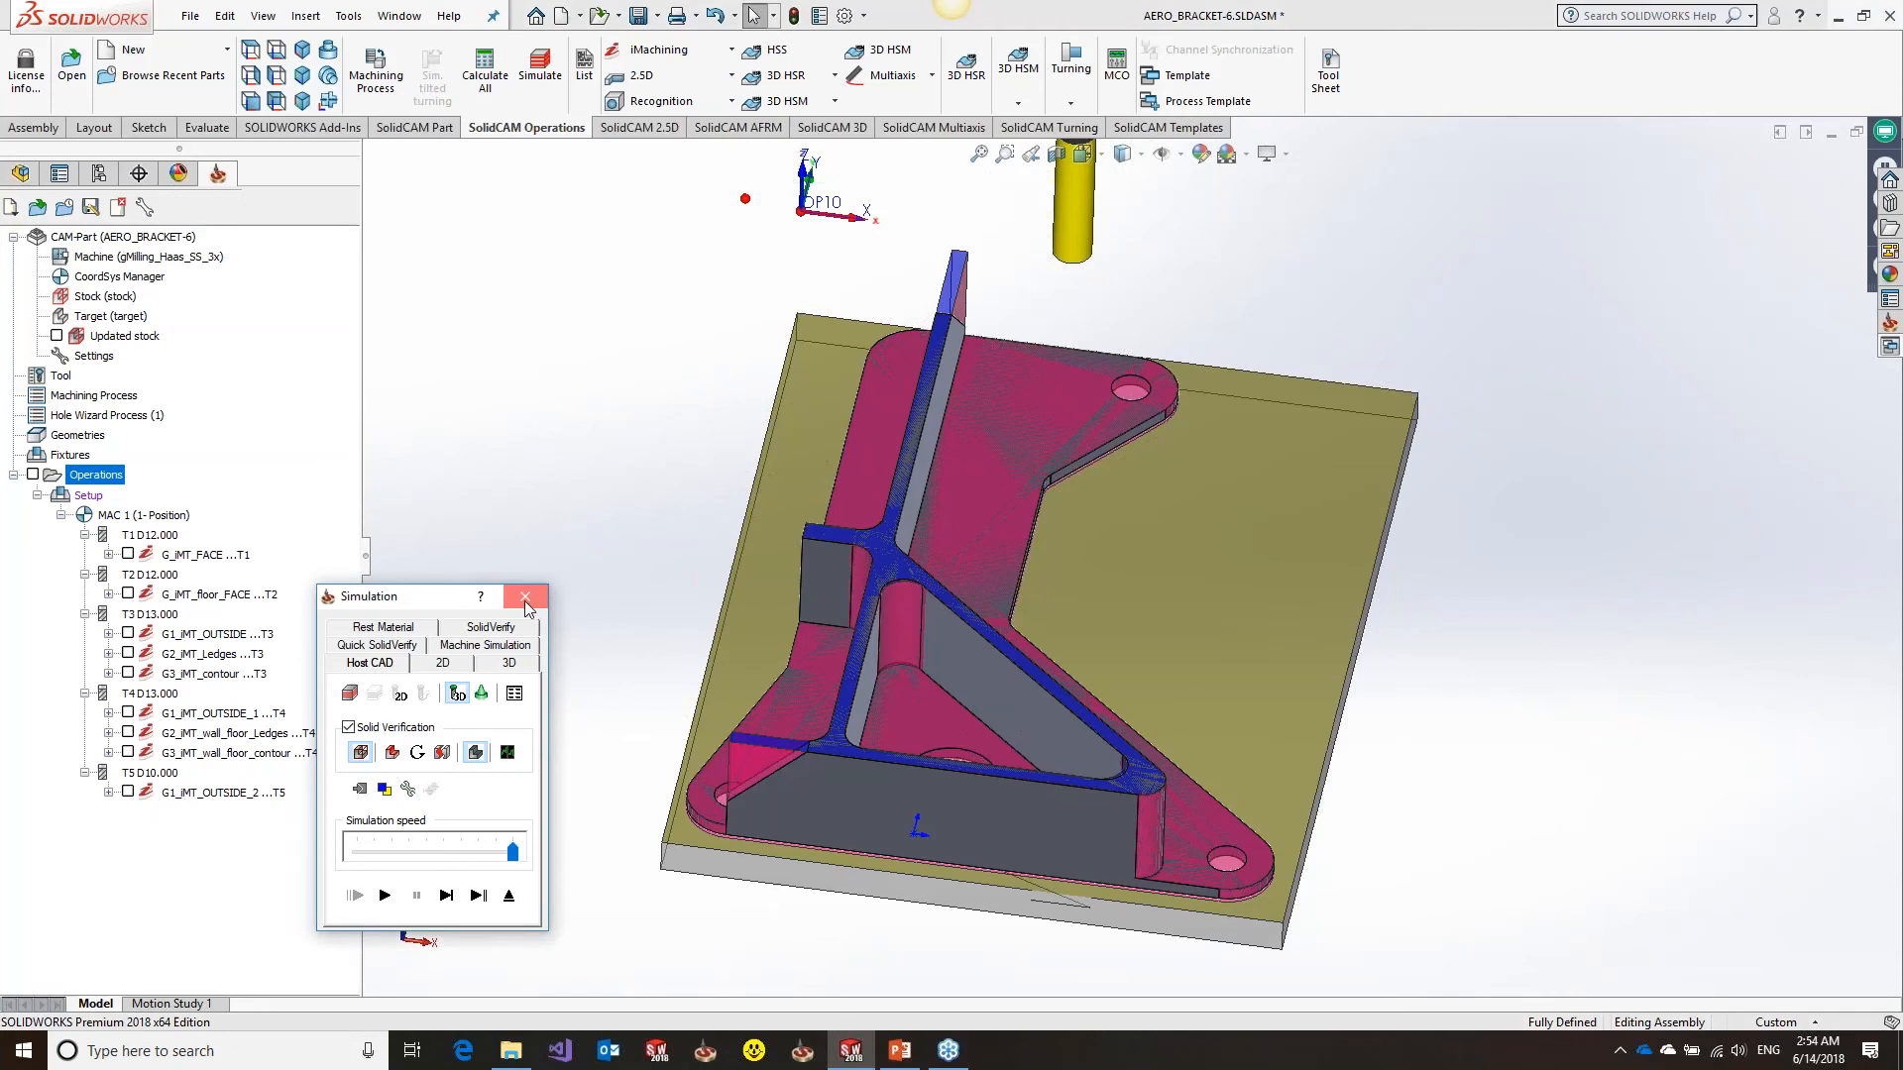
{"action": "left_click", "coordinate": [526, 599]}
Show the T3 outside toolpath with the updated stock, and examine the material left around the bracket's inner corner from above
{"action": "left_click", "coordinate": [129, 640]}
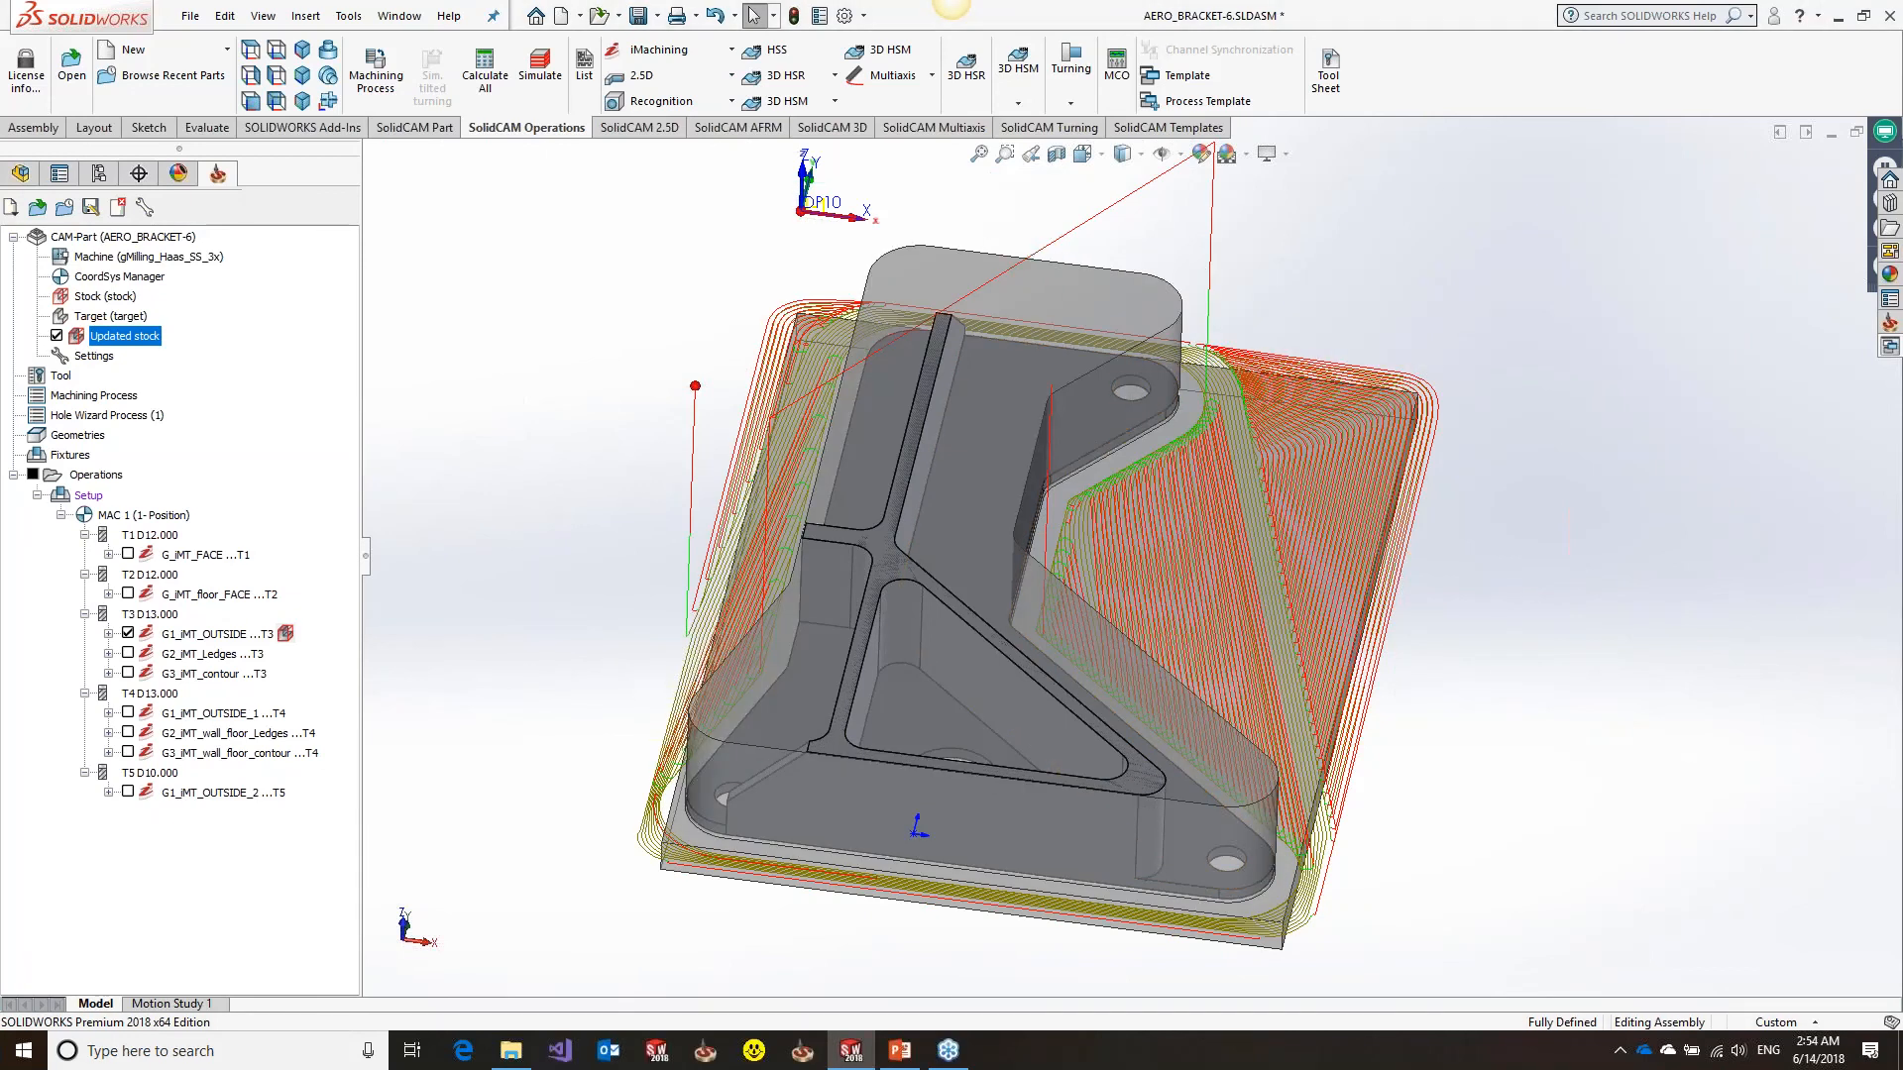
{"action": "middle_click_drag", "start_coordinate": [1019, 426], "coordinate": [1049, 681]}
{"action": "scroll", "coordinate": [1021, 453], "scroll_direction": "down", "scroll_amount": 5}
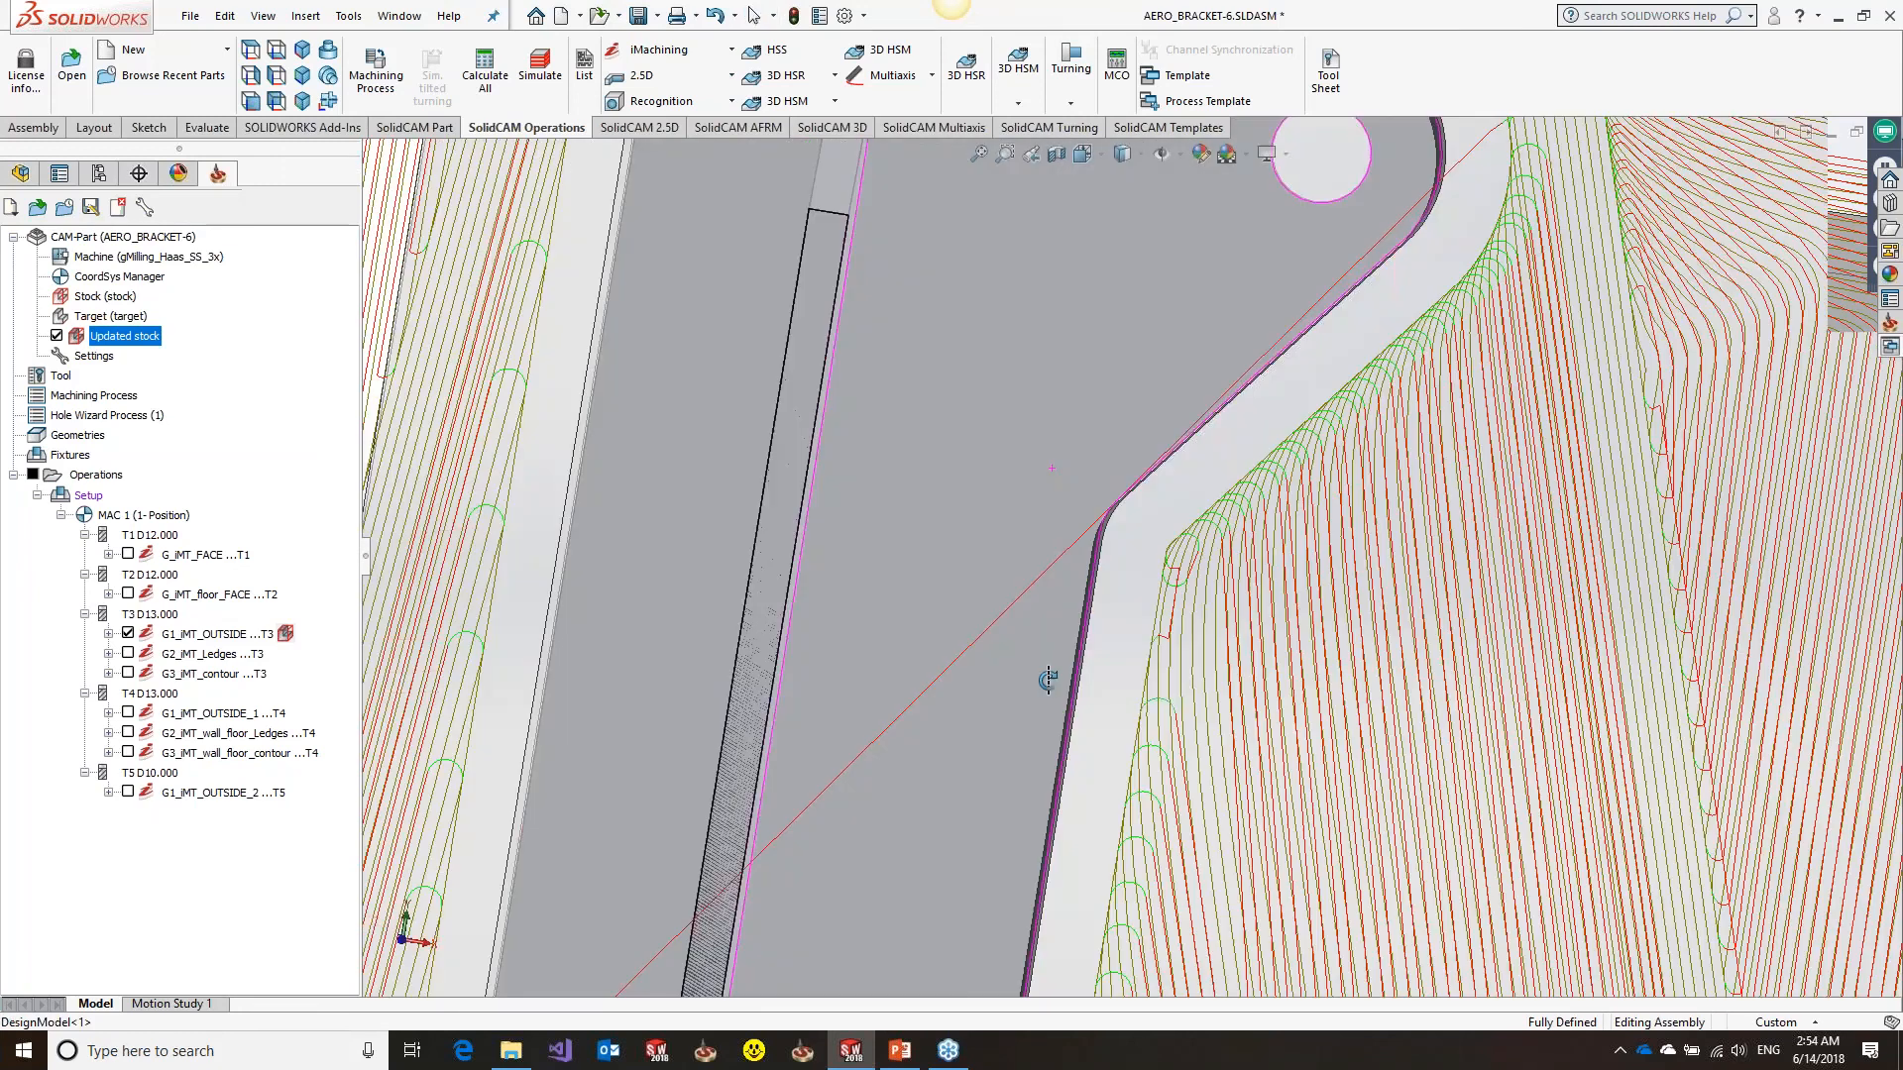
{"action": "scroll", "coordinate": [1203, 456], "scroll_direction": "down", "scroll_amount": 3}
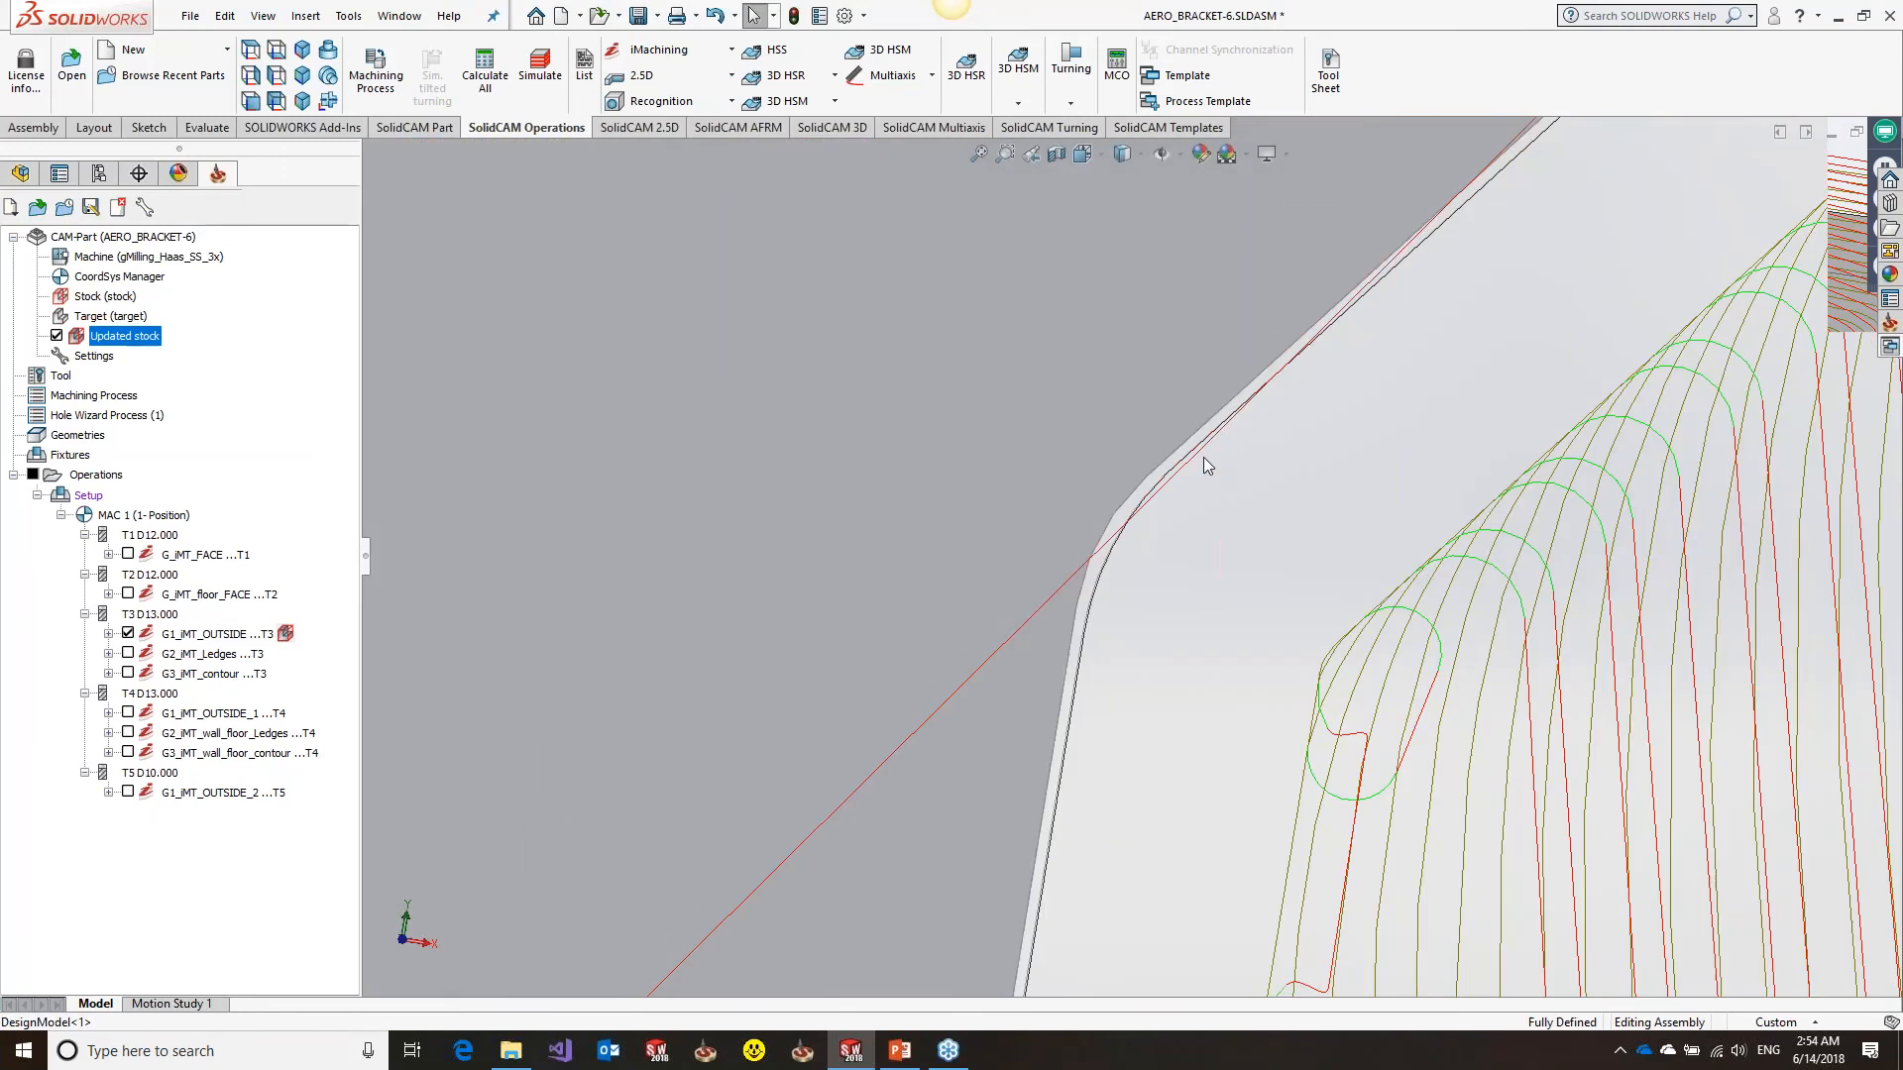
{"action": "scroll", "coordinate": [1128, 534], "scroll_direction": "down", "scroll_amount": 2}
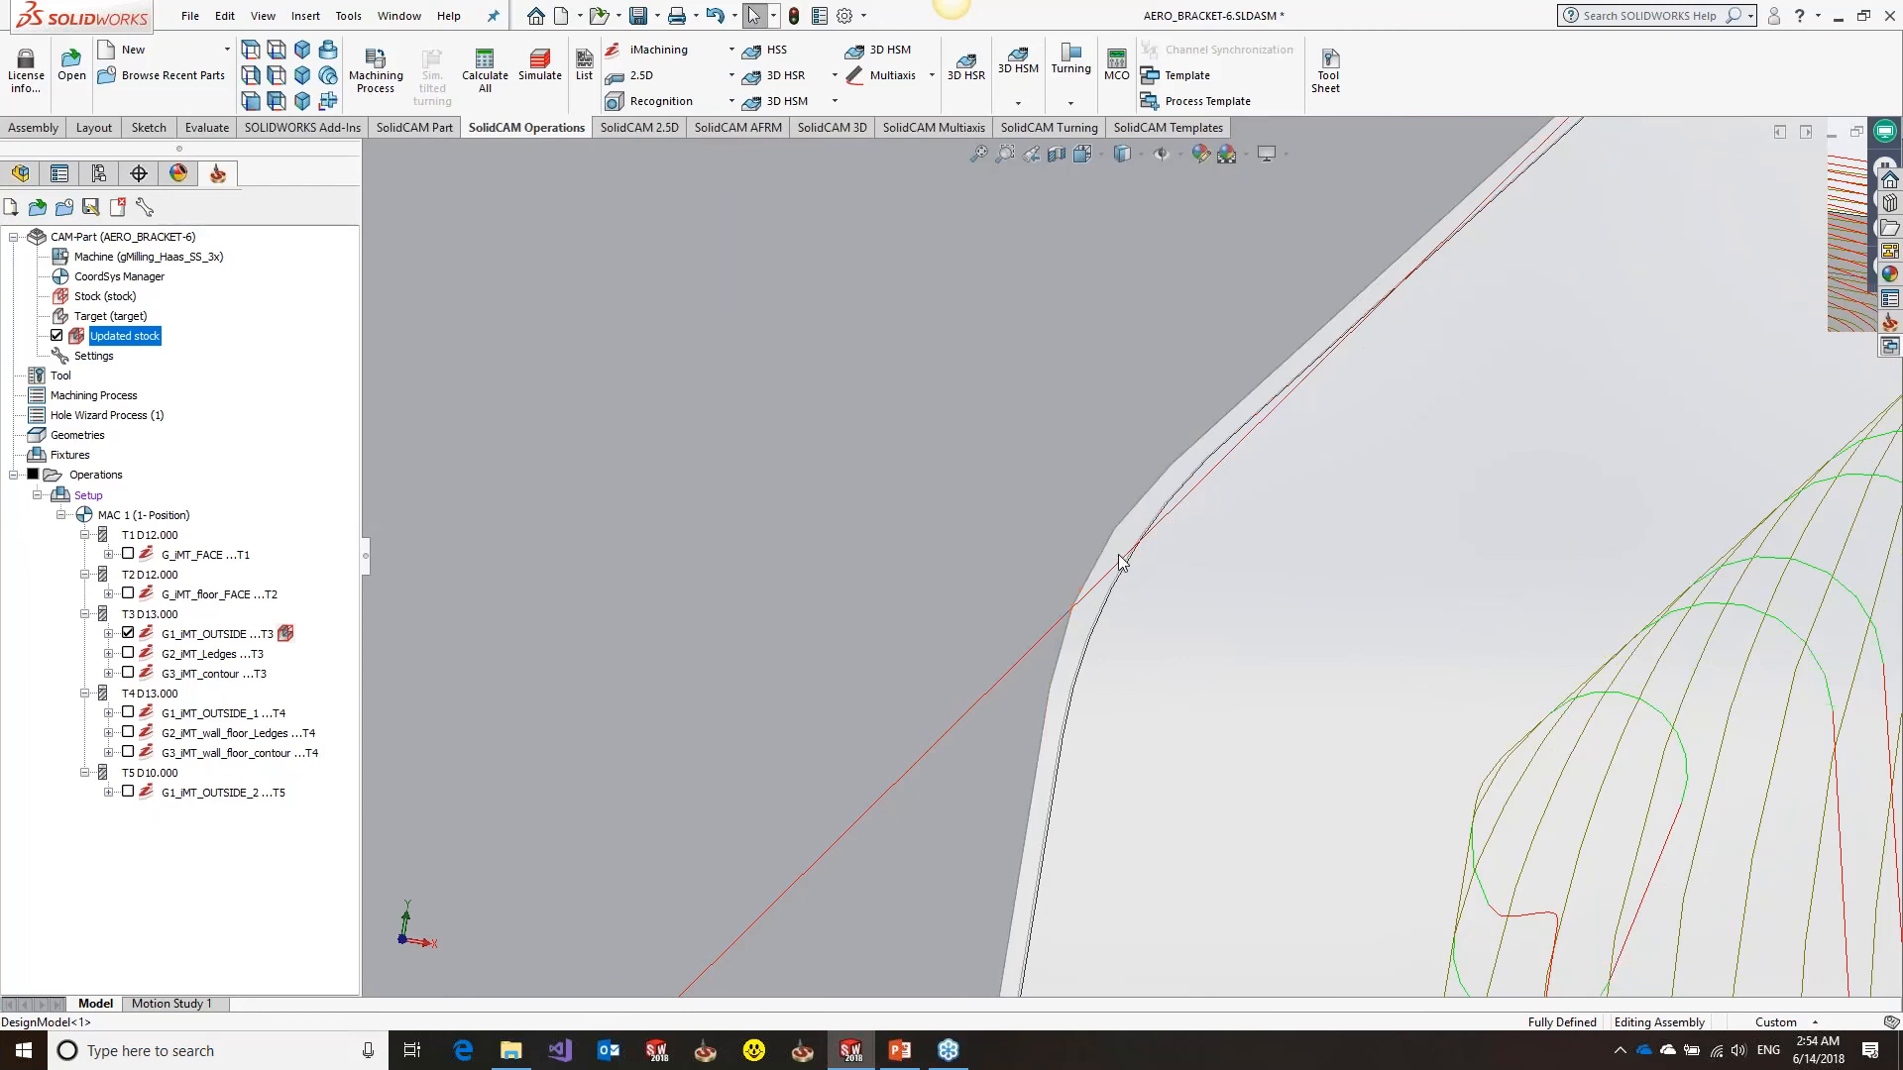
{"action": "scroll", "coordinate": [1118, 555], "scroll_direction": "up", "scroll_amount": 8}
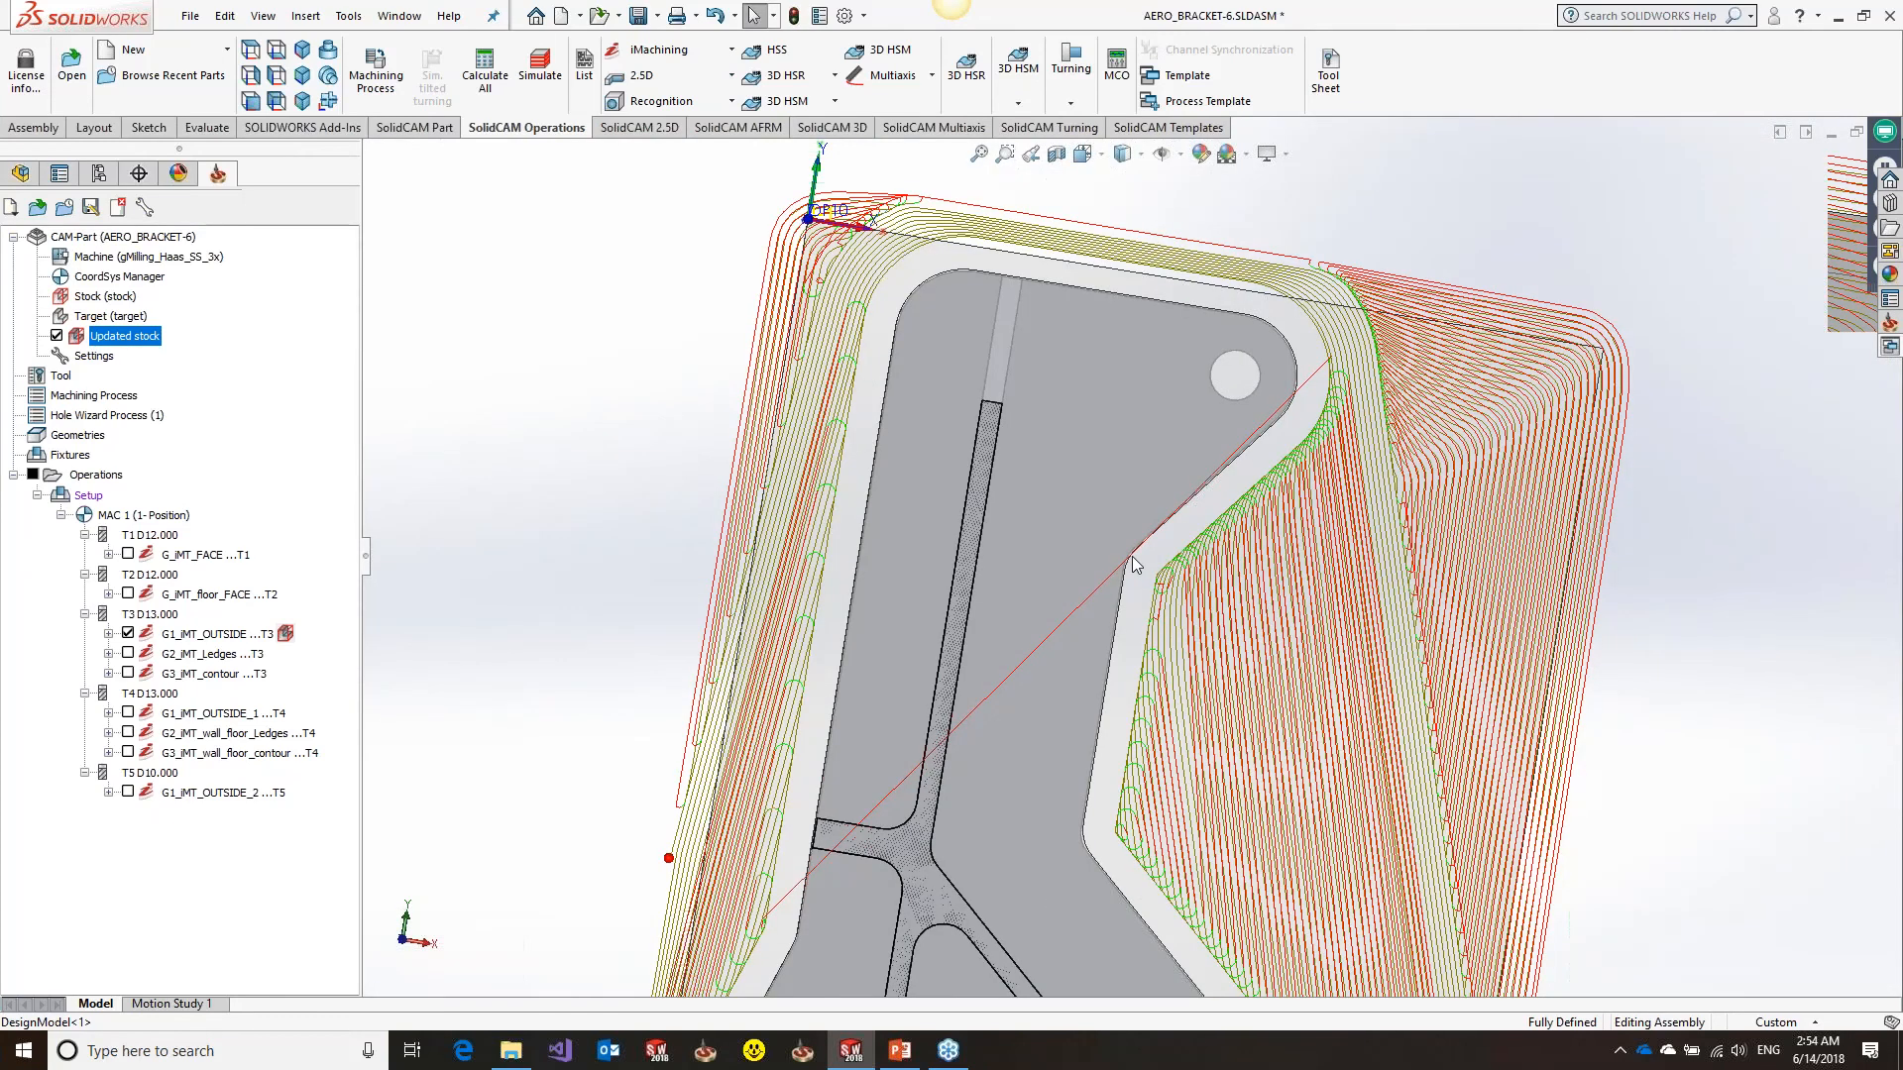
Replace the displayed outside toolpath with the T3 ledges toolpath, and examine its passes over the ledge beside the upper hole
{"action": "left_click", "coordinate": [127, 634]}
{"action": "left_click", "coordinate": [128, 653]}
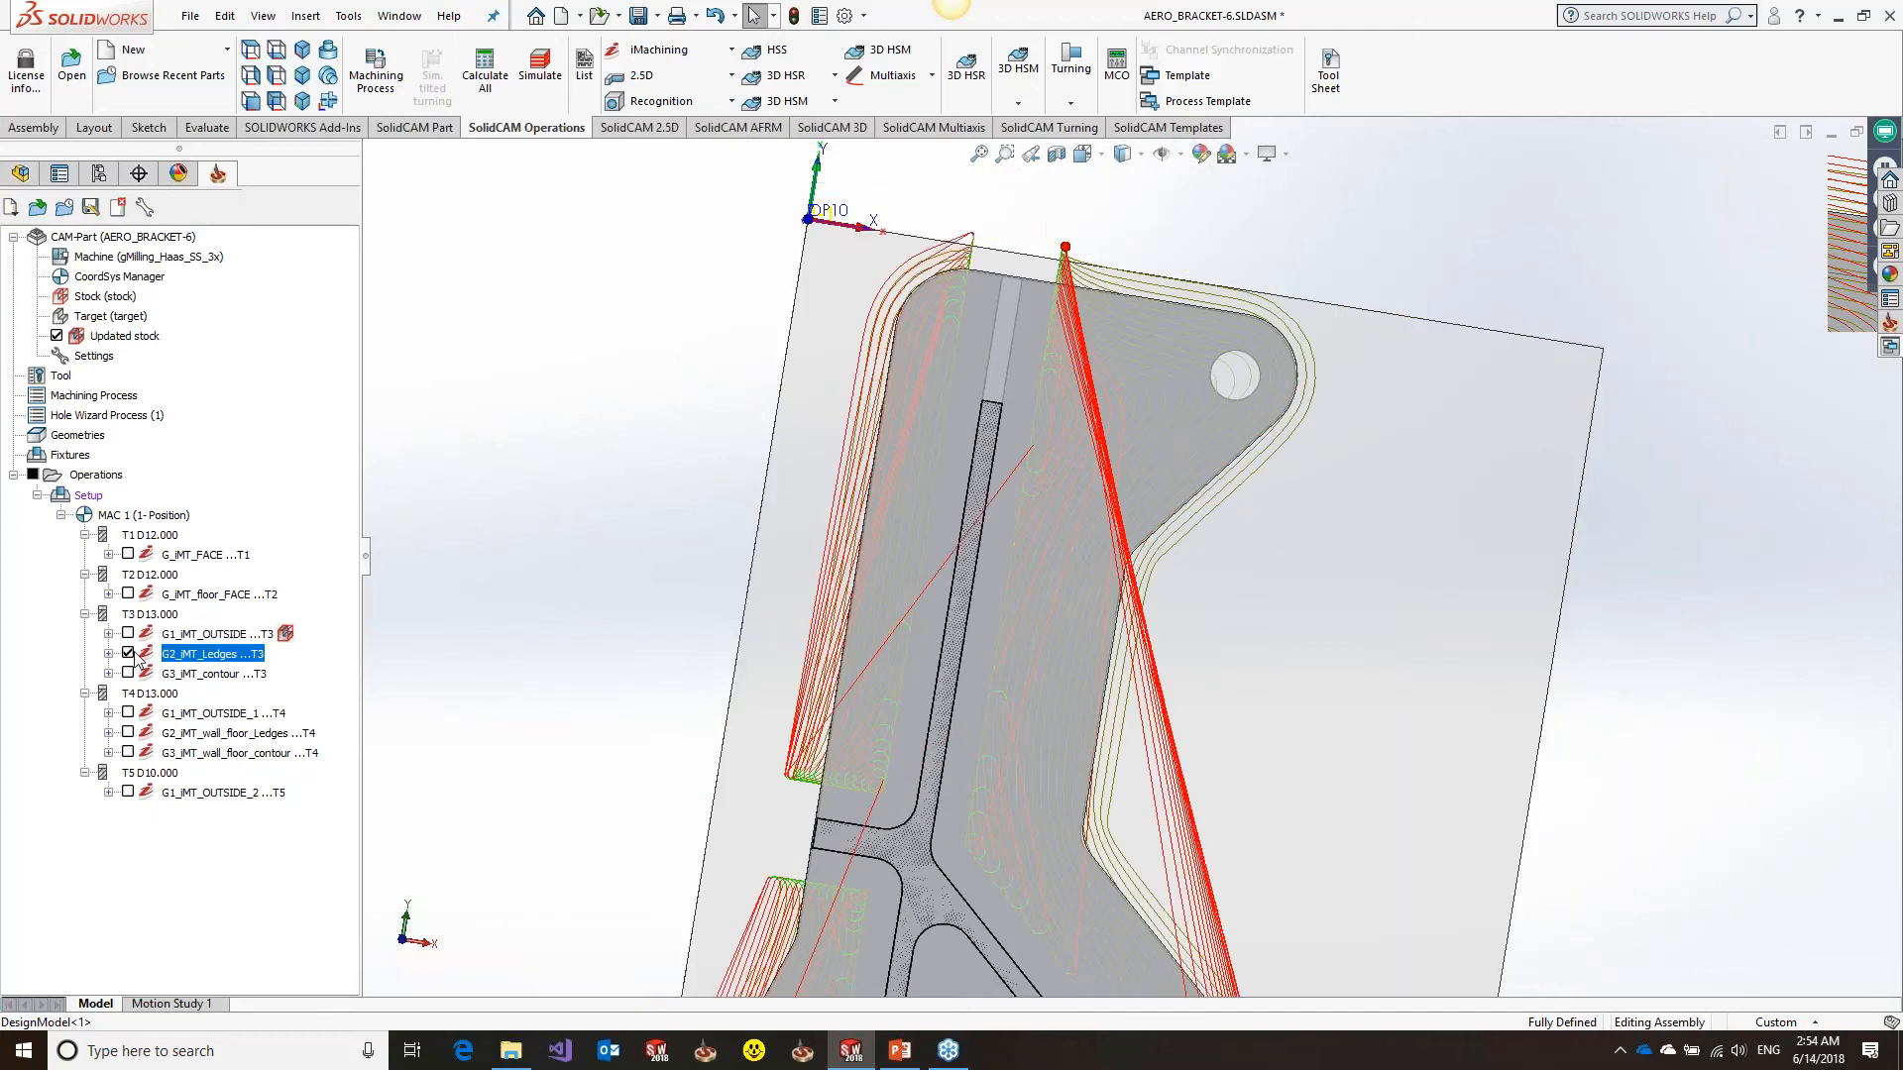
{"action": "left_click", "coordinate": [1090, 349]}
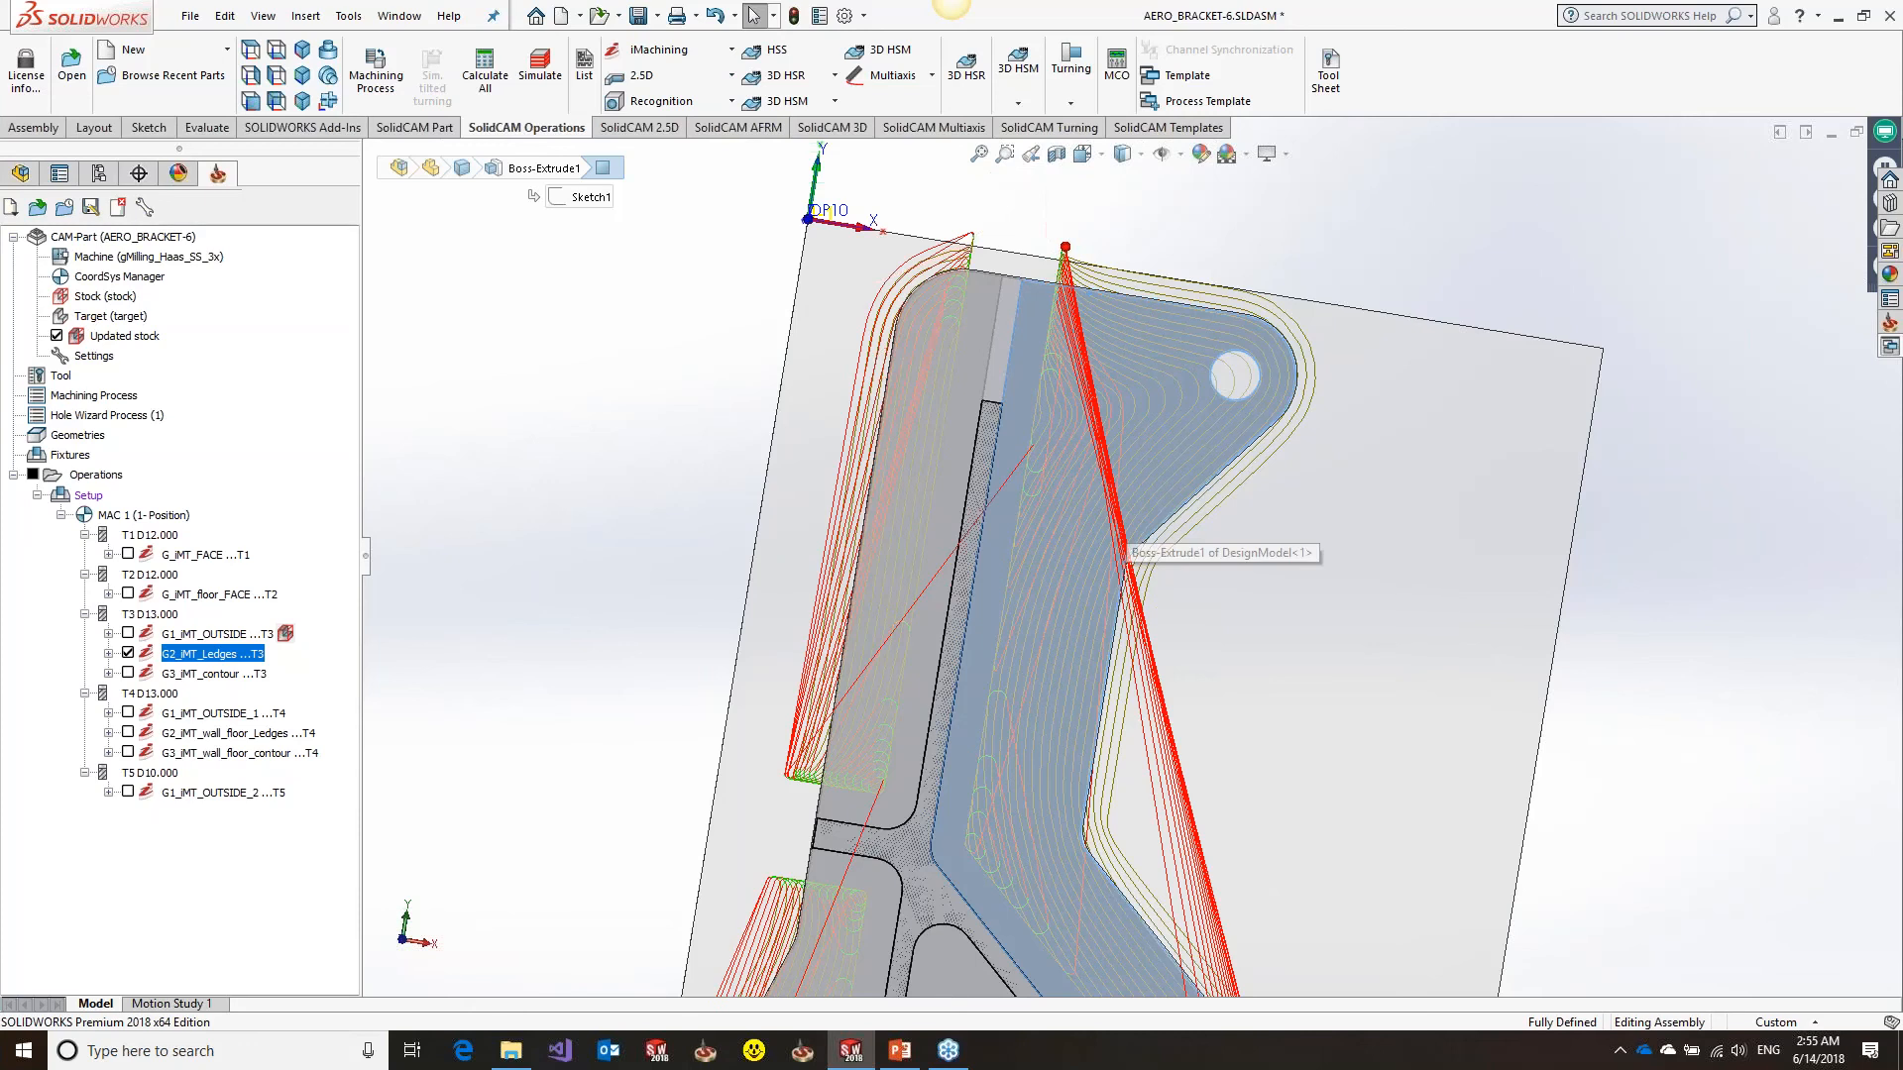
Set the wall/island offset of the T3 outside operation to 2, recalculate its toolpath, and close the operation
{"action": "left_click", "coordinate": [128, 653]}
{"action": "left_click", "coordinate": [183, 636]}
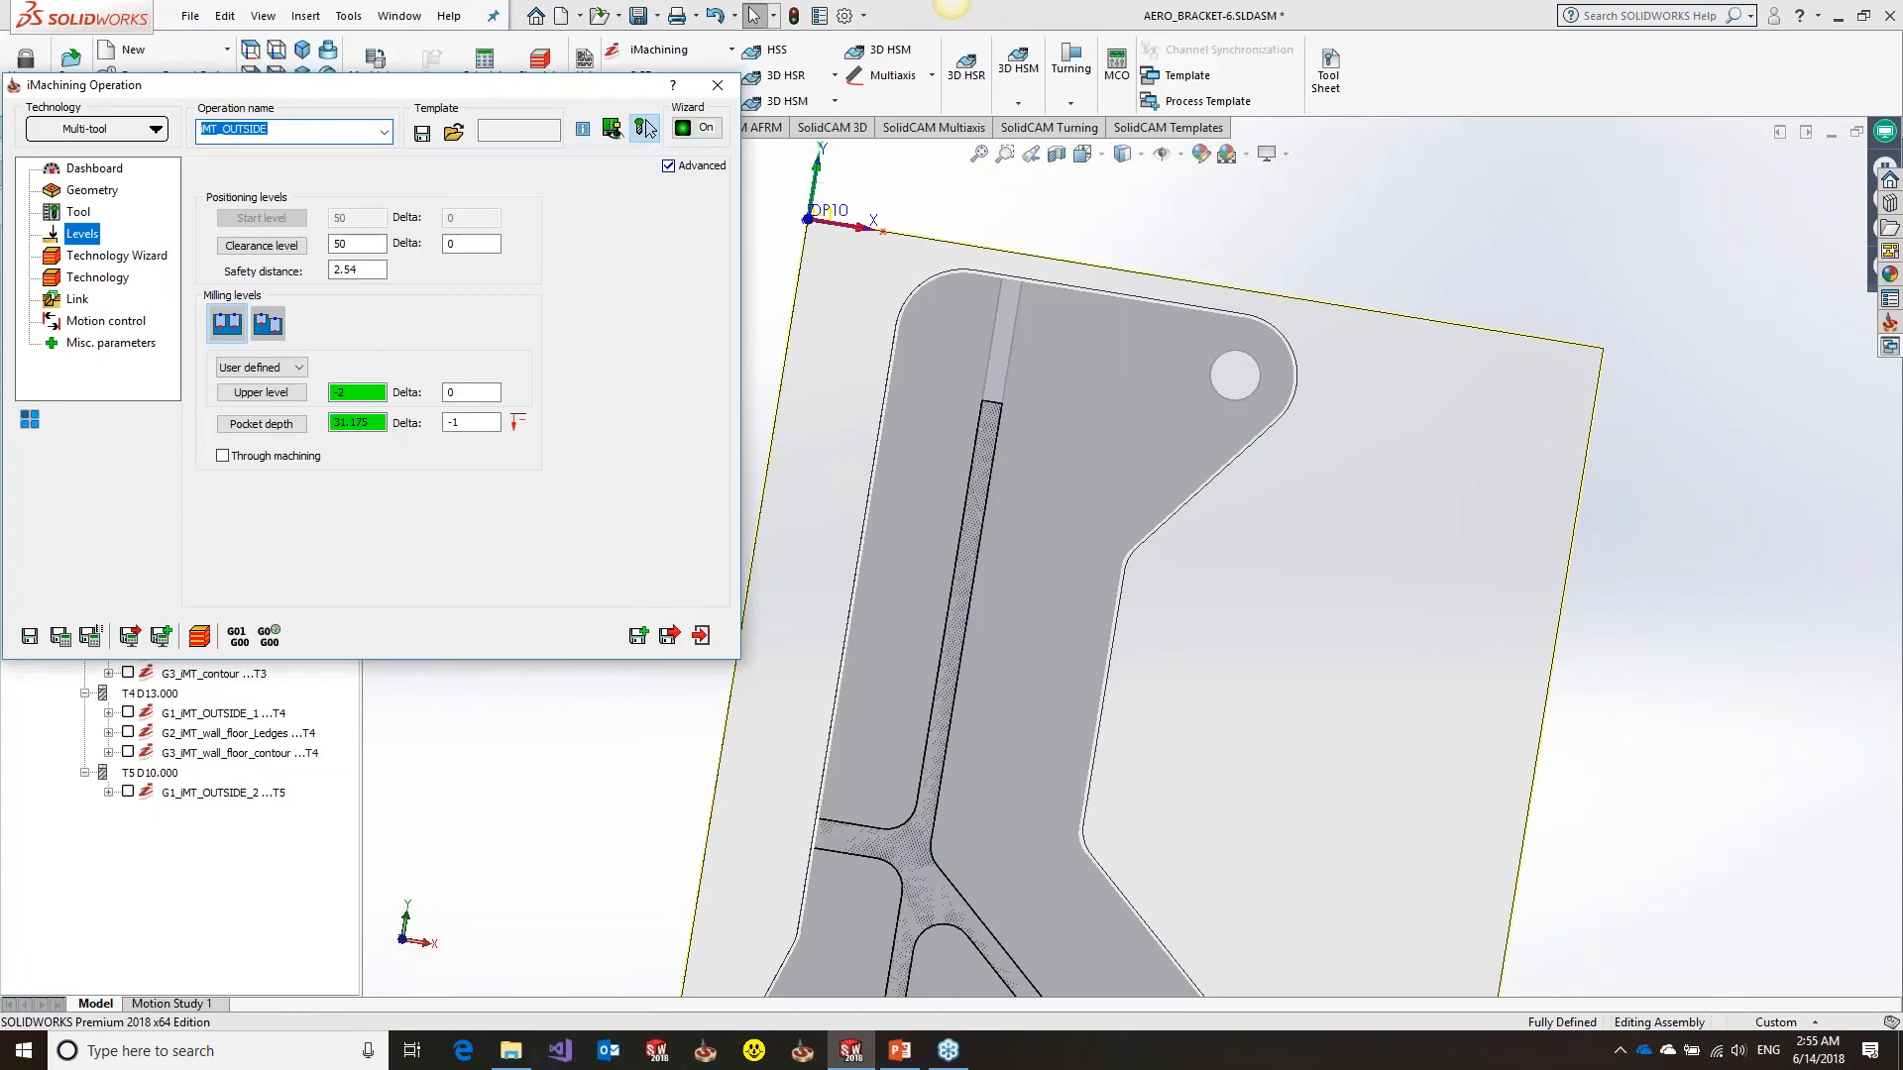
{"action": "left_click", "coordinate": [98, 279]}
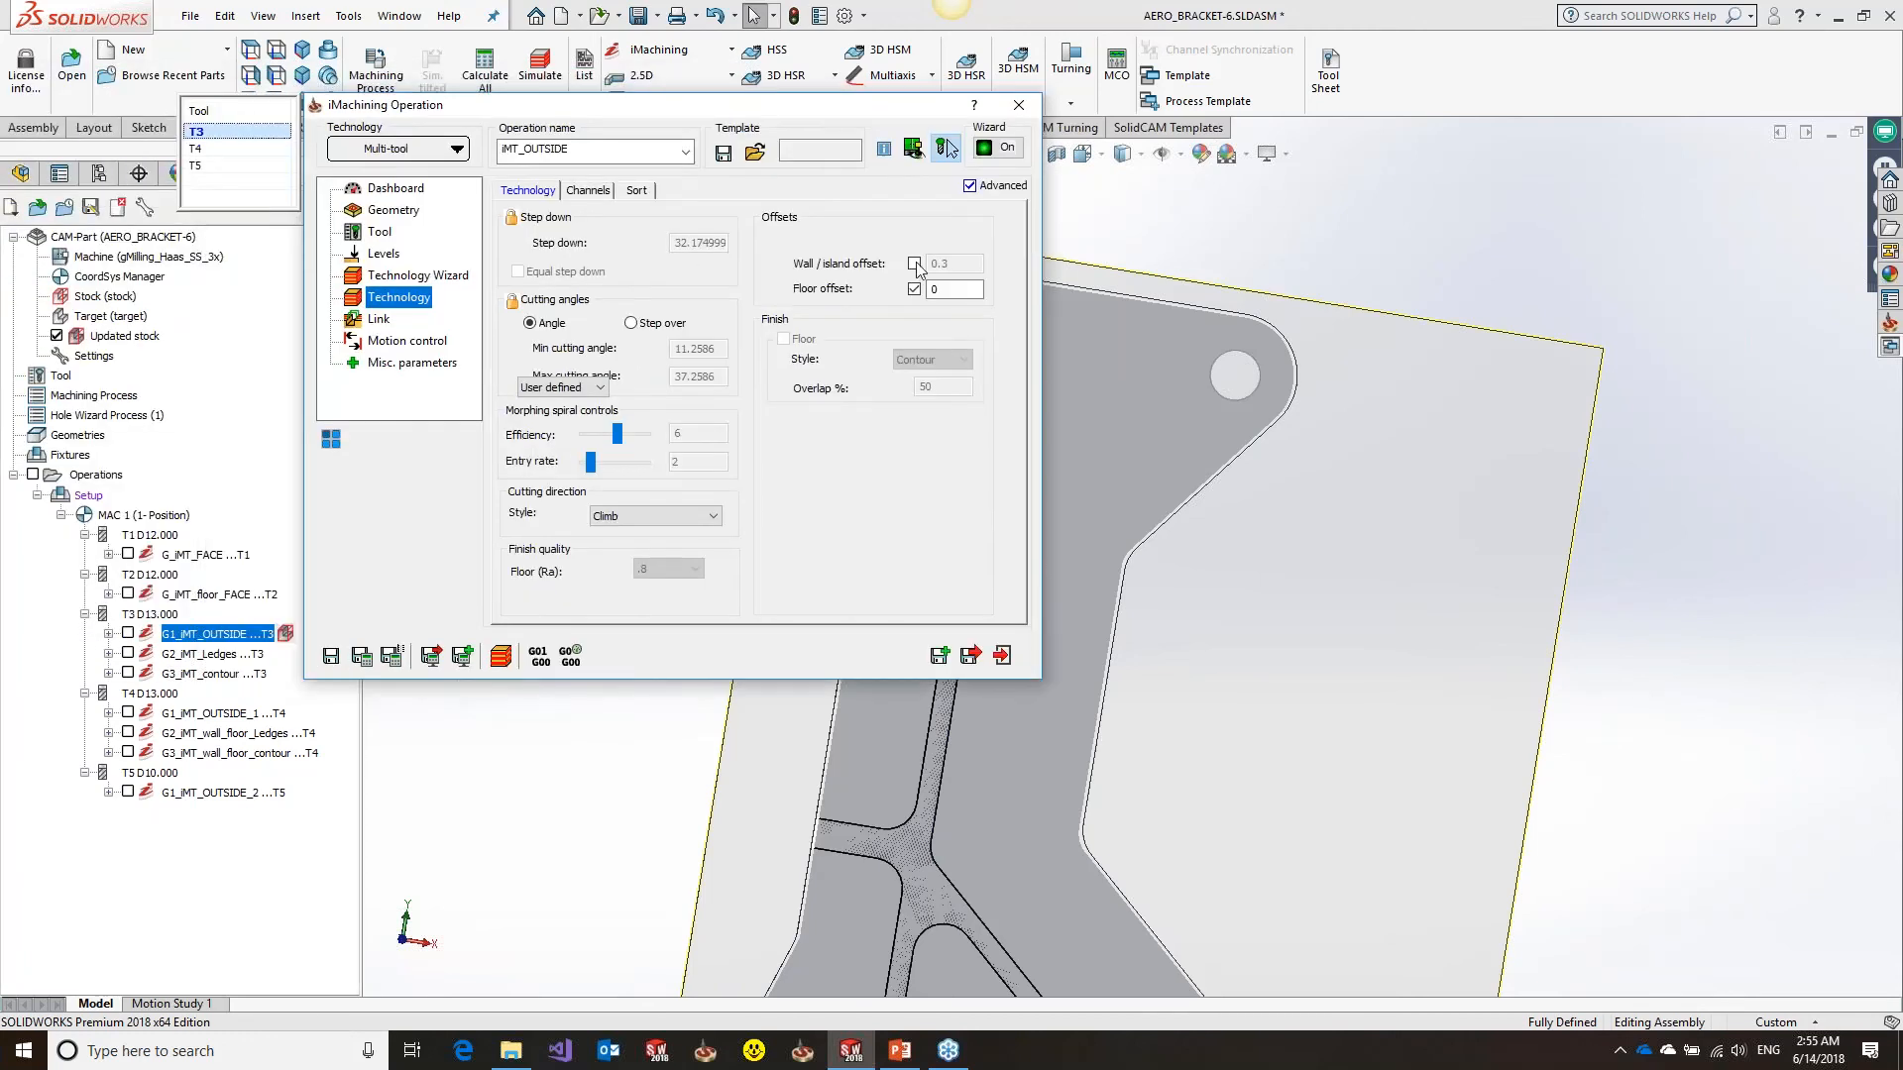
{"action": "left_click", "coordinate": [914, 263]}
{"action": "key", "text": "Tab"}
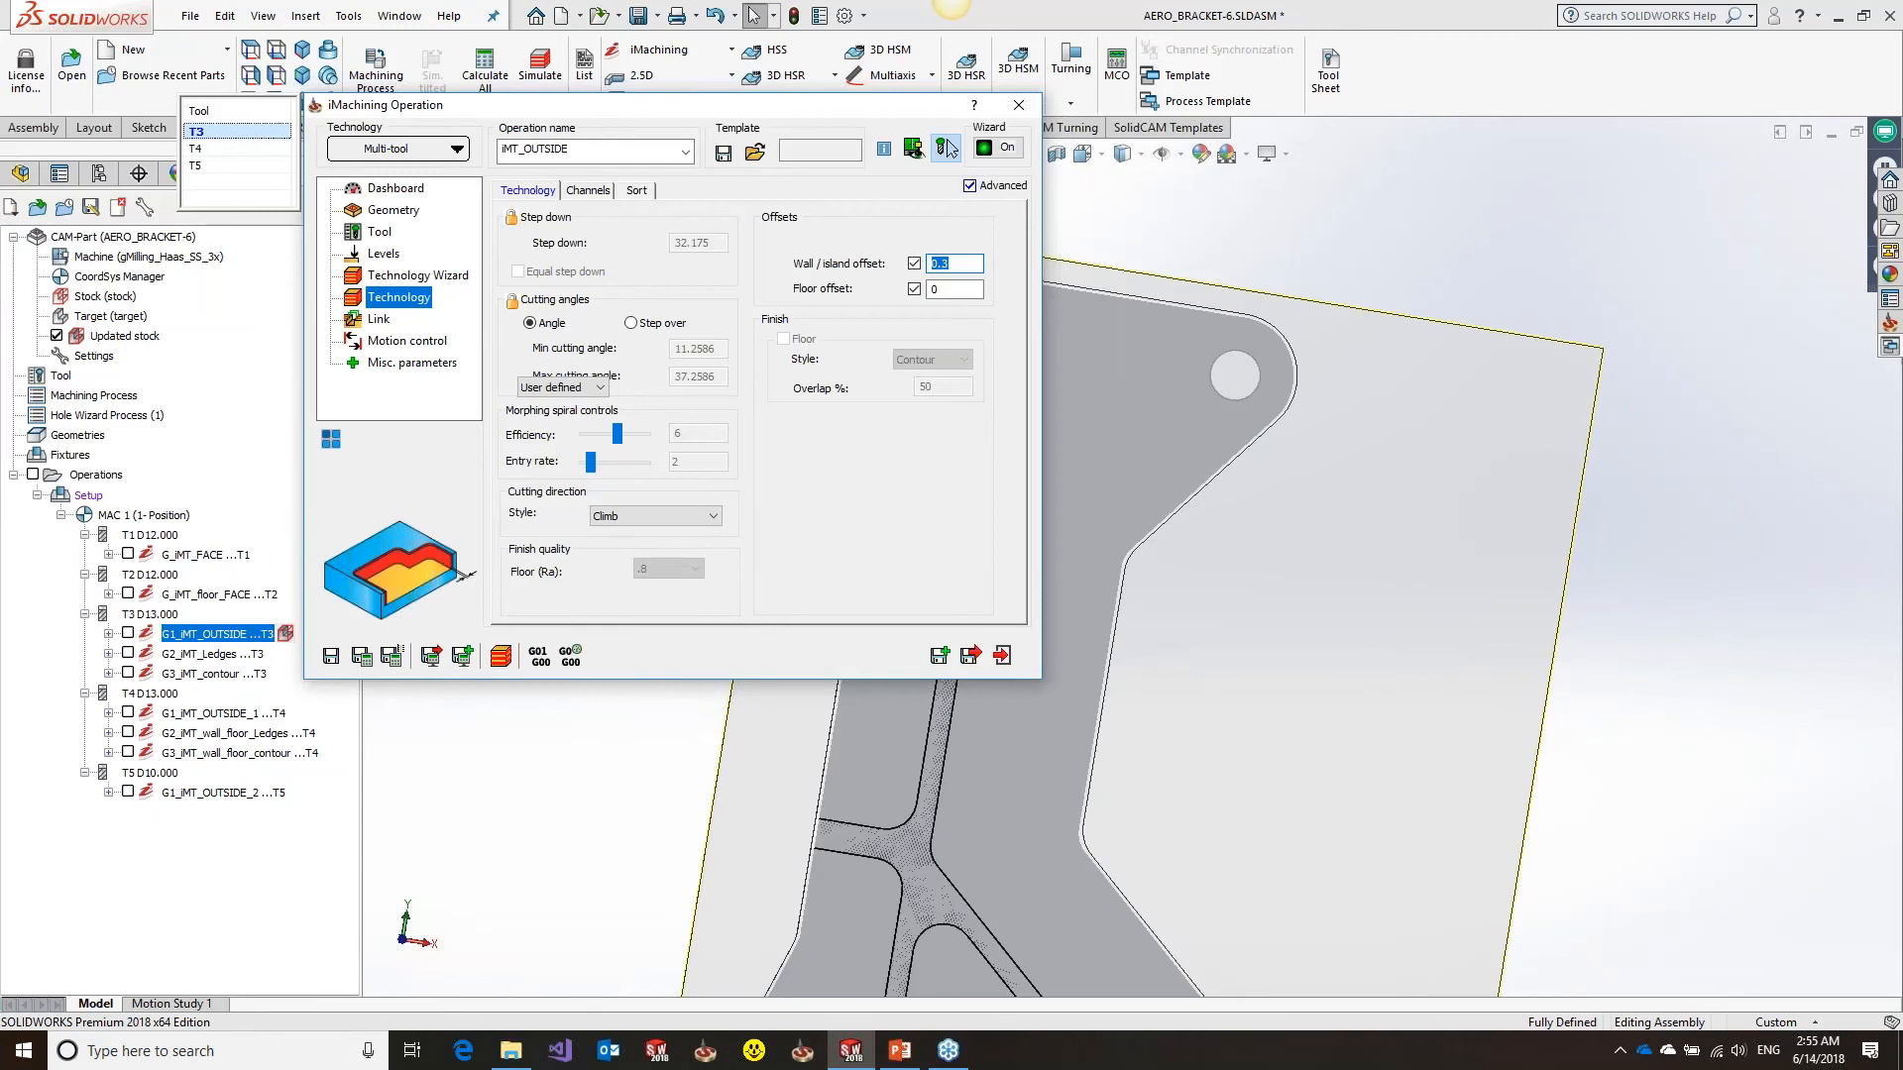
{"action": "type", "text": "2"}
{"action": "left_click", "coordinate": [363, 657]}
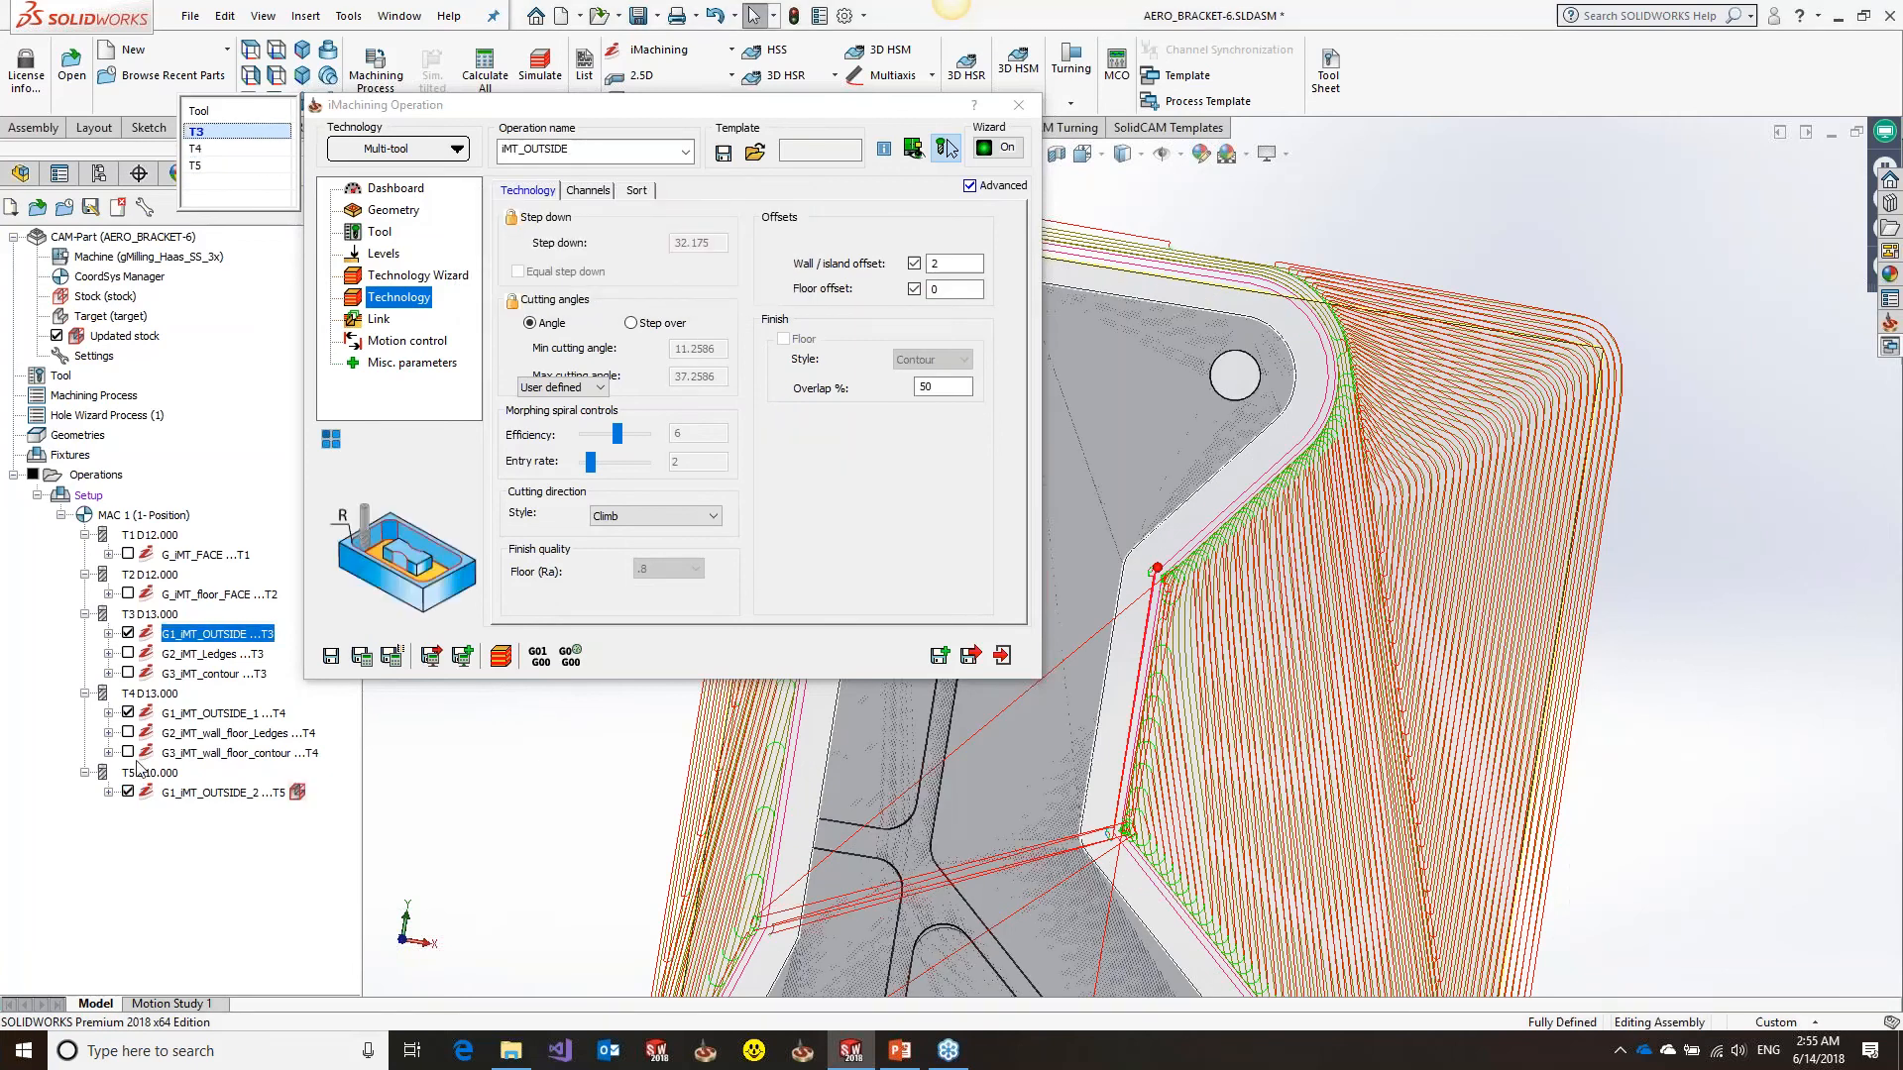
{"action": "left_click", "coordinate": [1002, 655]}
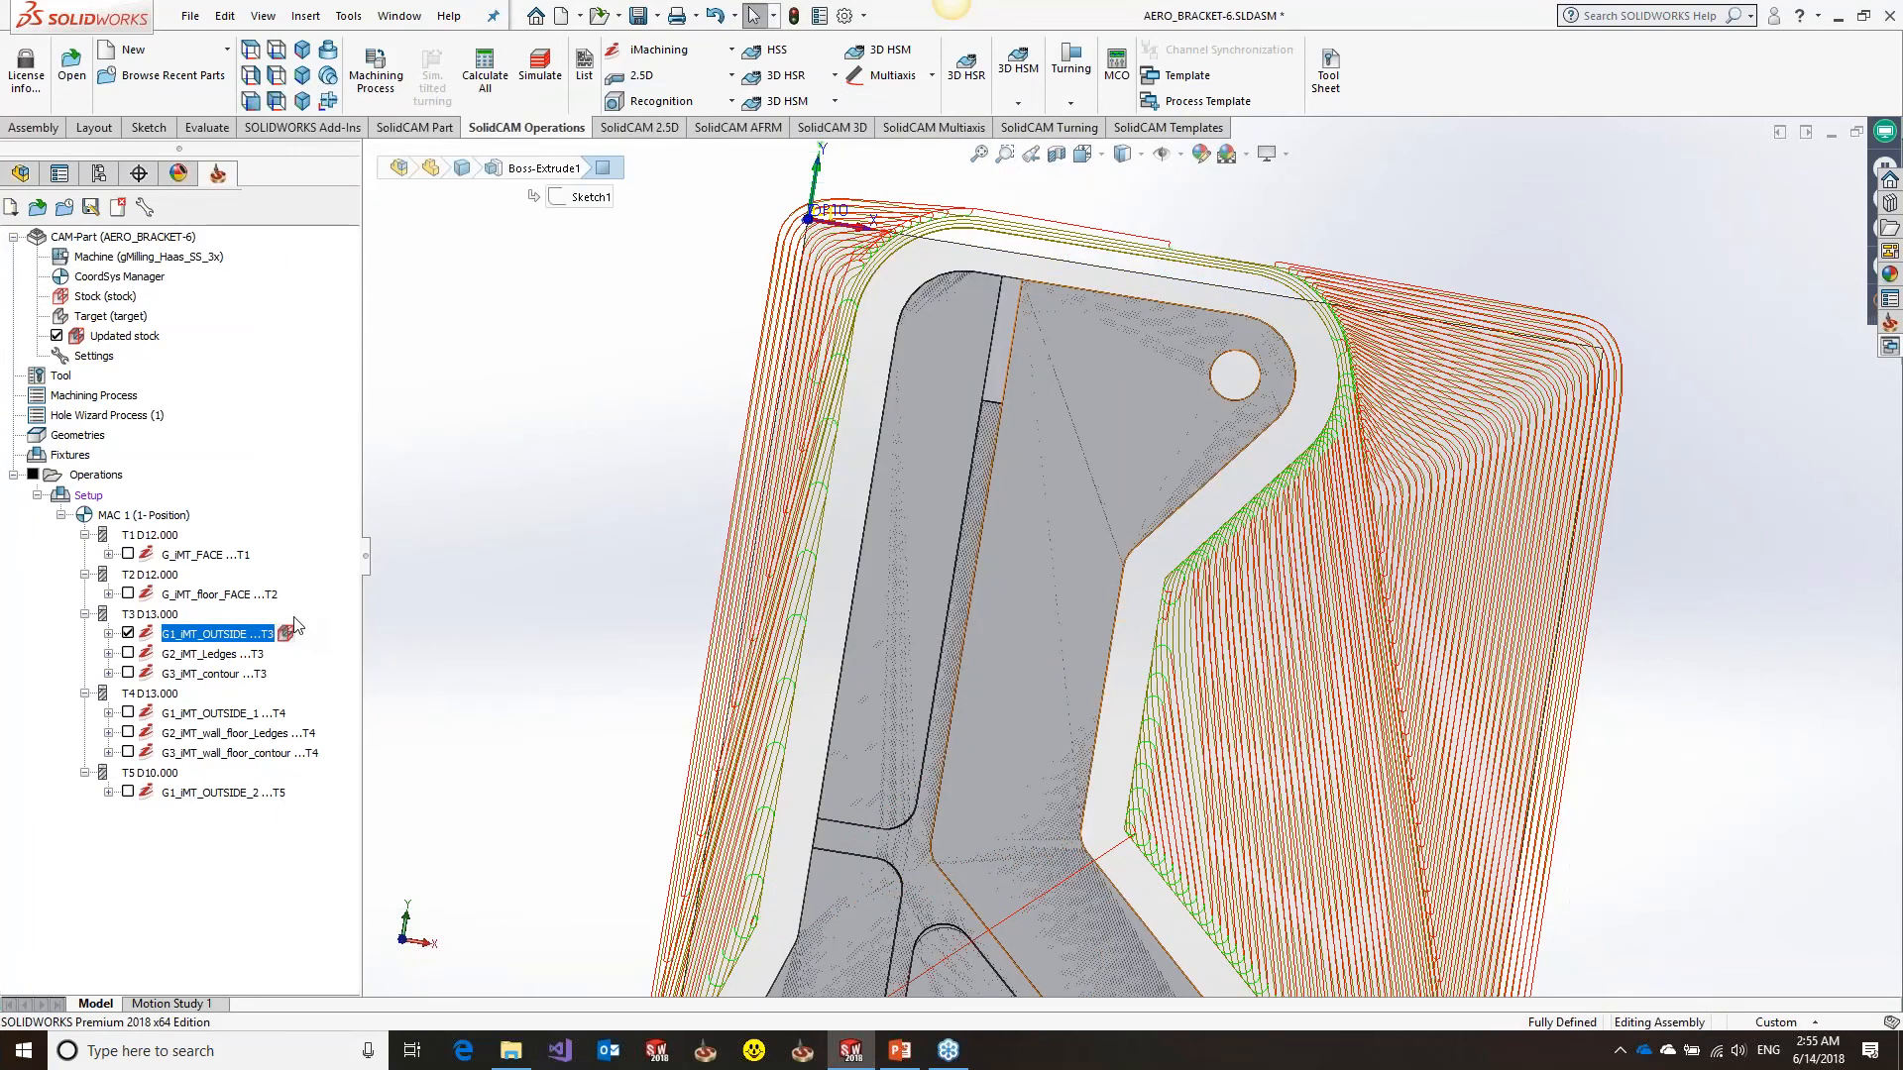
Examine the recalculated T3 outside toolpath and the stock margin around the rounded corner by the upper hole, and hide the toolpath
{"action": "left_click", "coordinate": [127, 634]}
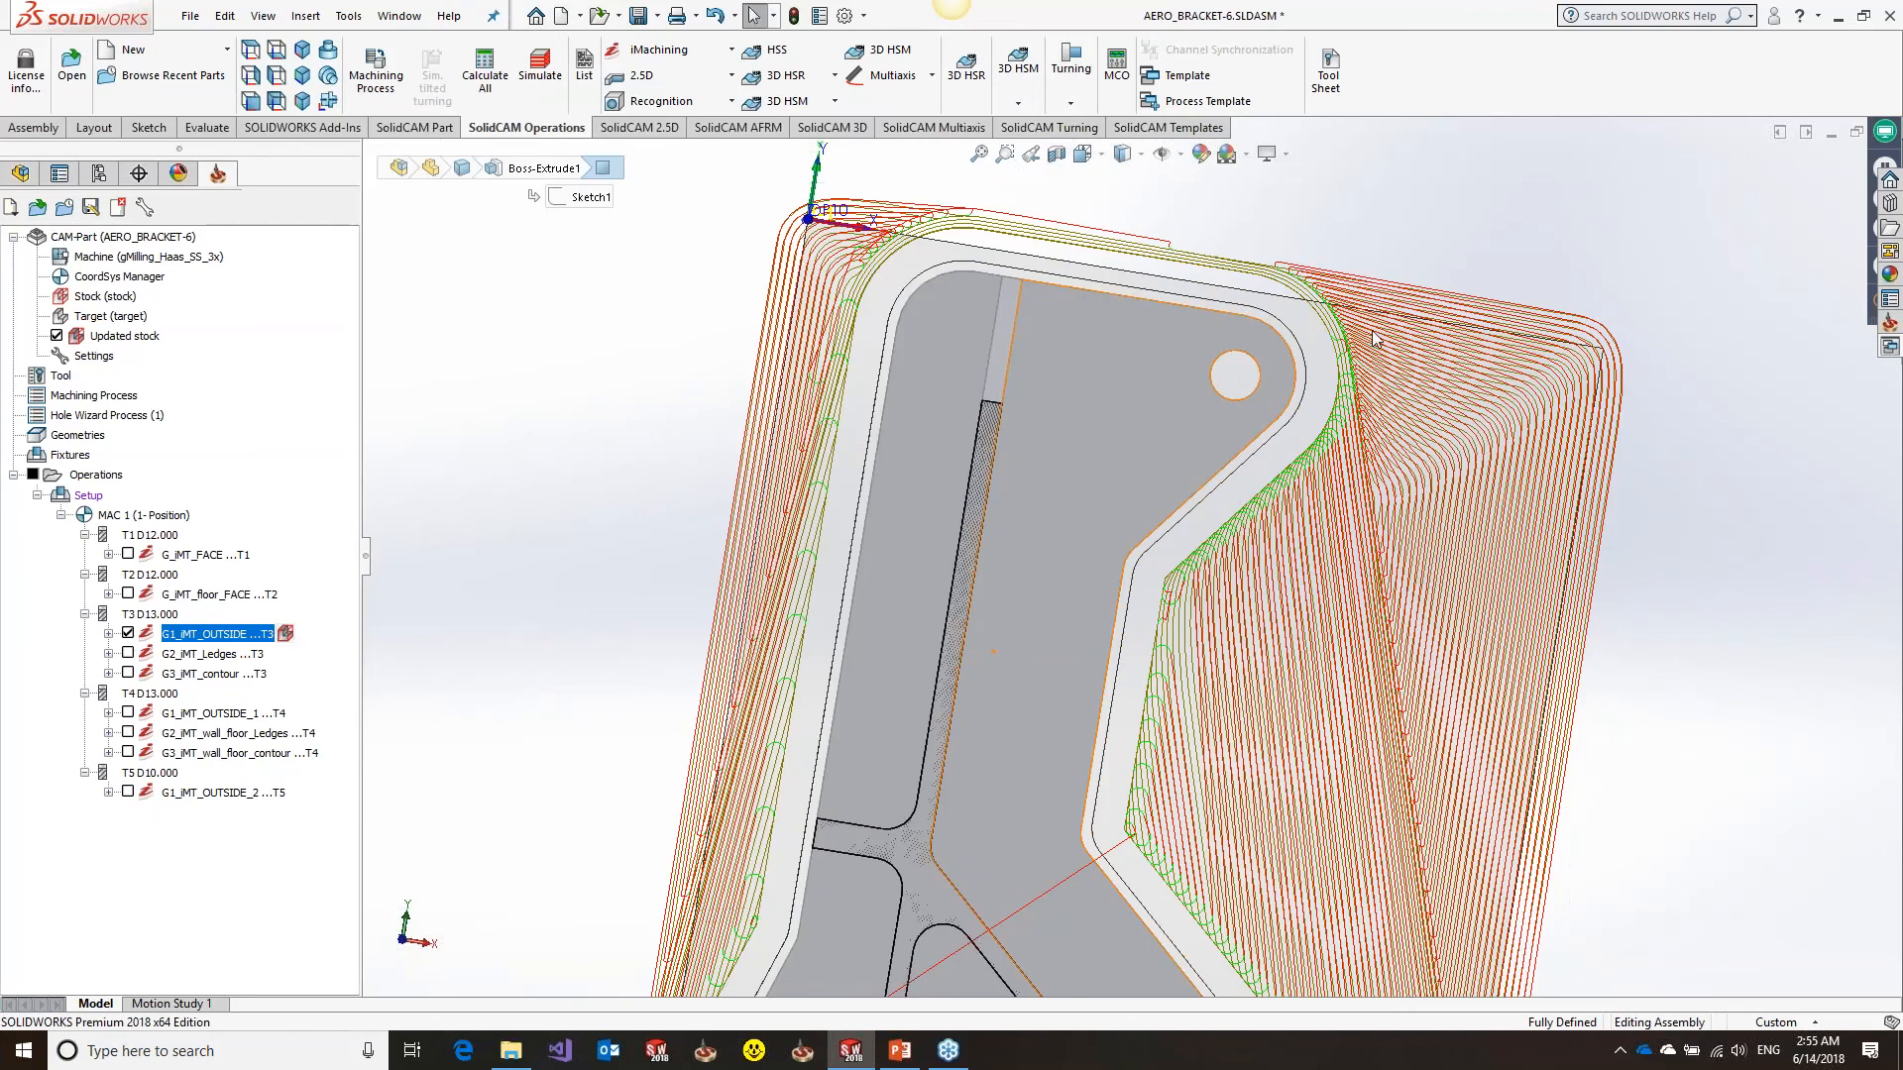
{"action": "scroll", "coordinate": [1338, 396], "scroll_direction": "down", "scroll_amount": 2}
{"action": "scroll", "coordinate": [1302, 448], "scroll_direction": "down", "scroll_amount": 2}
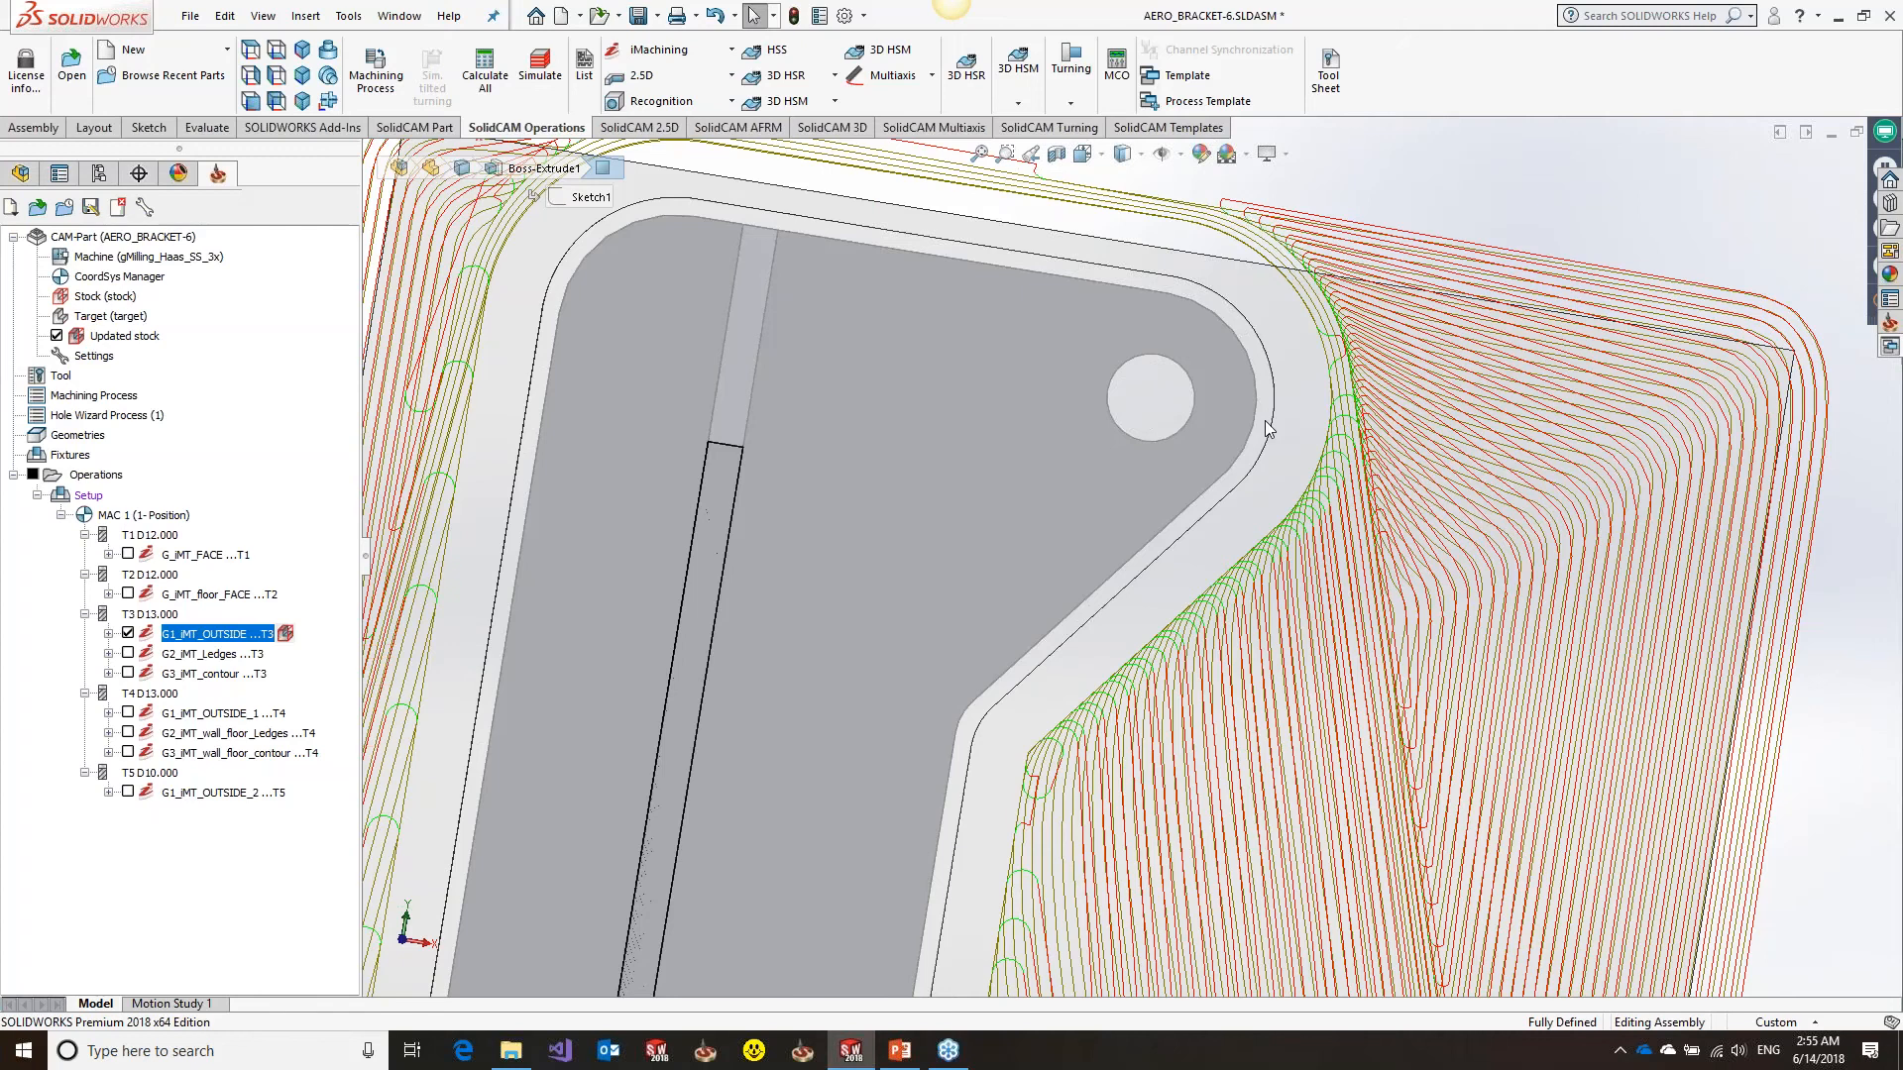
{"action": "left_click", "coordinate": [129, 634]}
Simulate the T3 ledges operation in single steps, examine the cutter's entry beside the extra stock from several angles, and close the simulation
{"action": "right_click", "coordinate": [170, 656]}
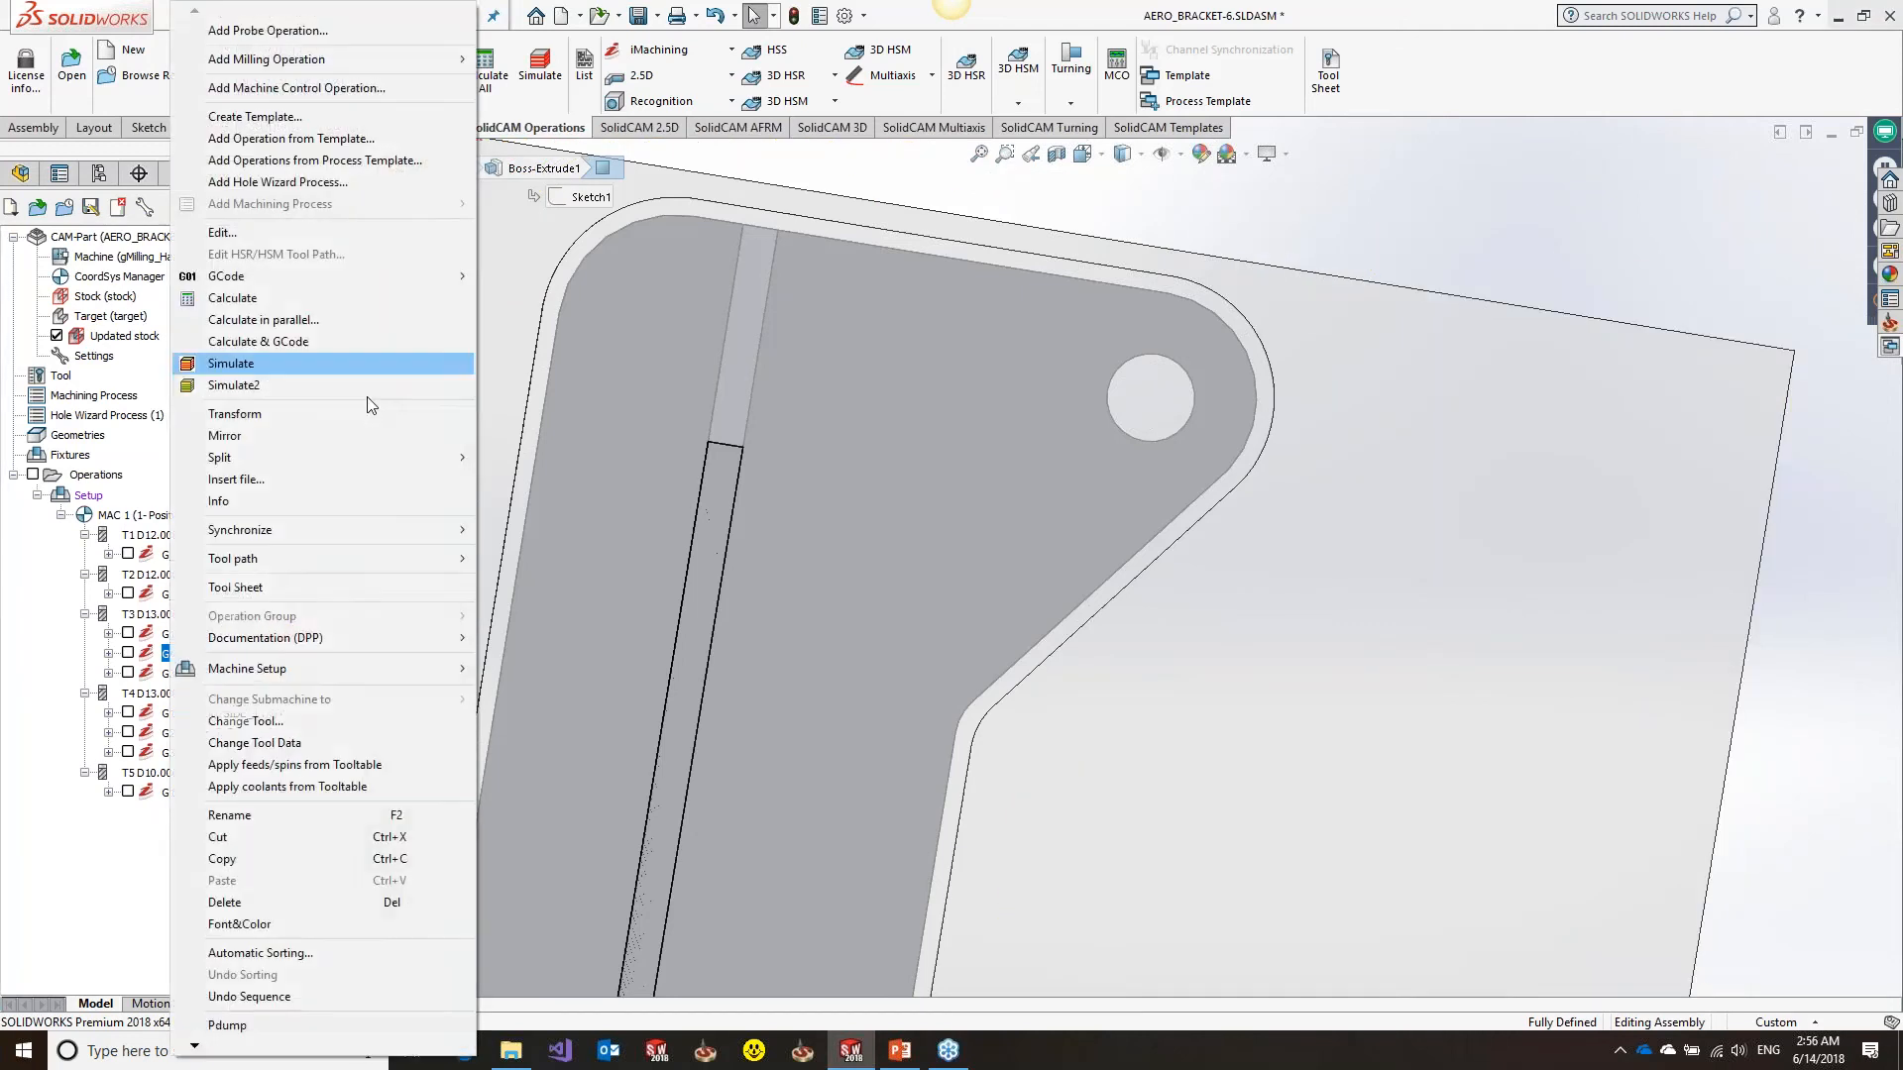
{"action": "left_click", "coordinate": [238, 364]}
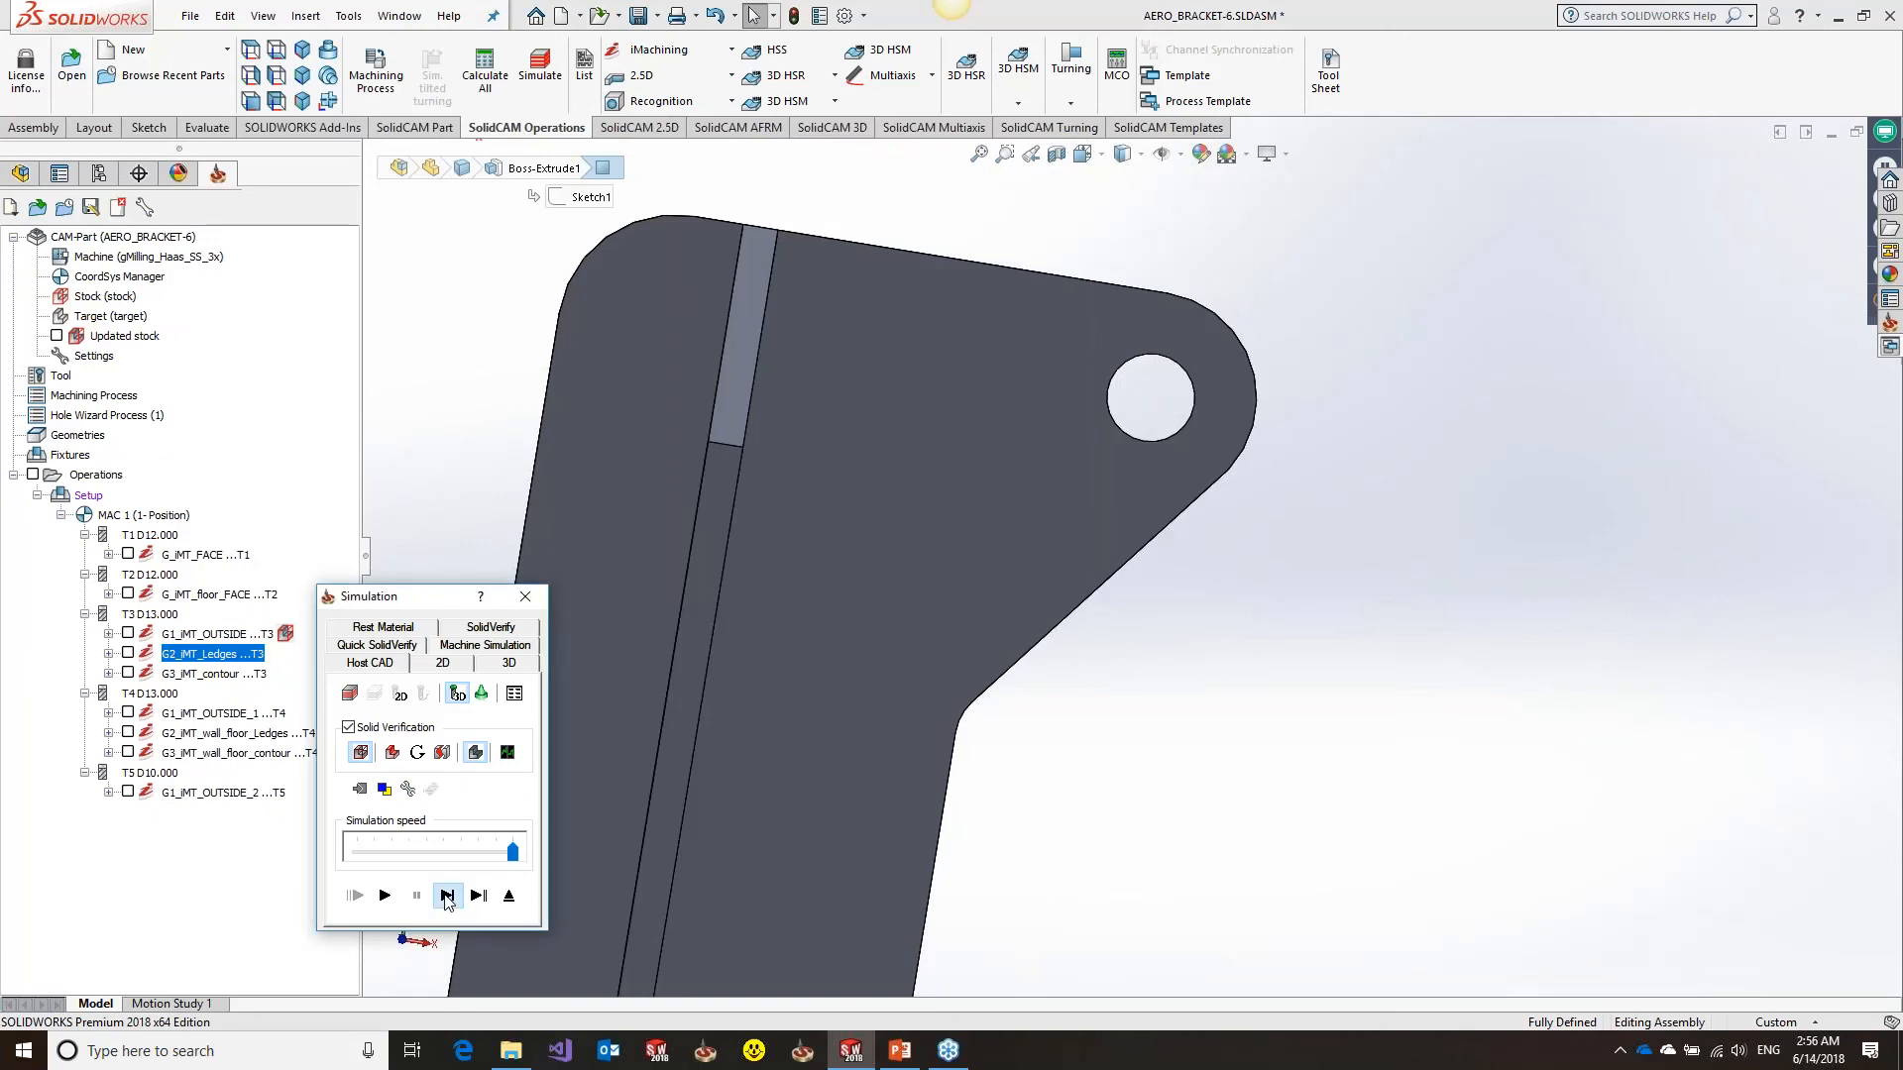
{"action": "left_click", "coordinate": [446, 896]}
{"action": "middle_click_drag", "start_coordinate": [918, 474], "coordinate": [922, 558]}
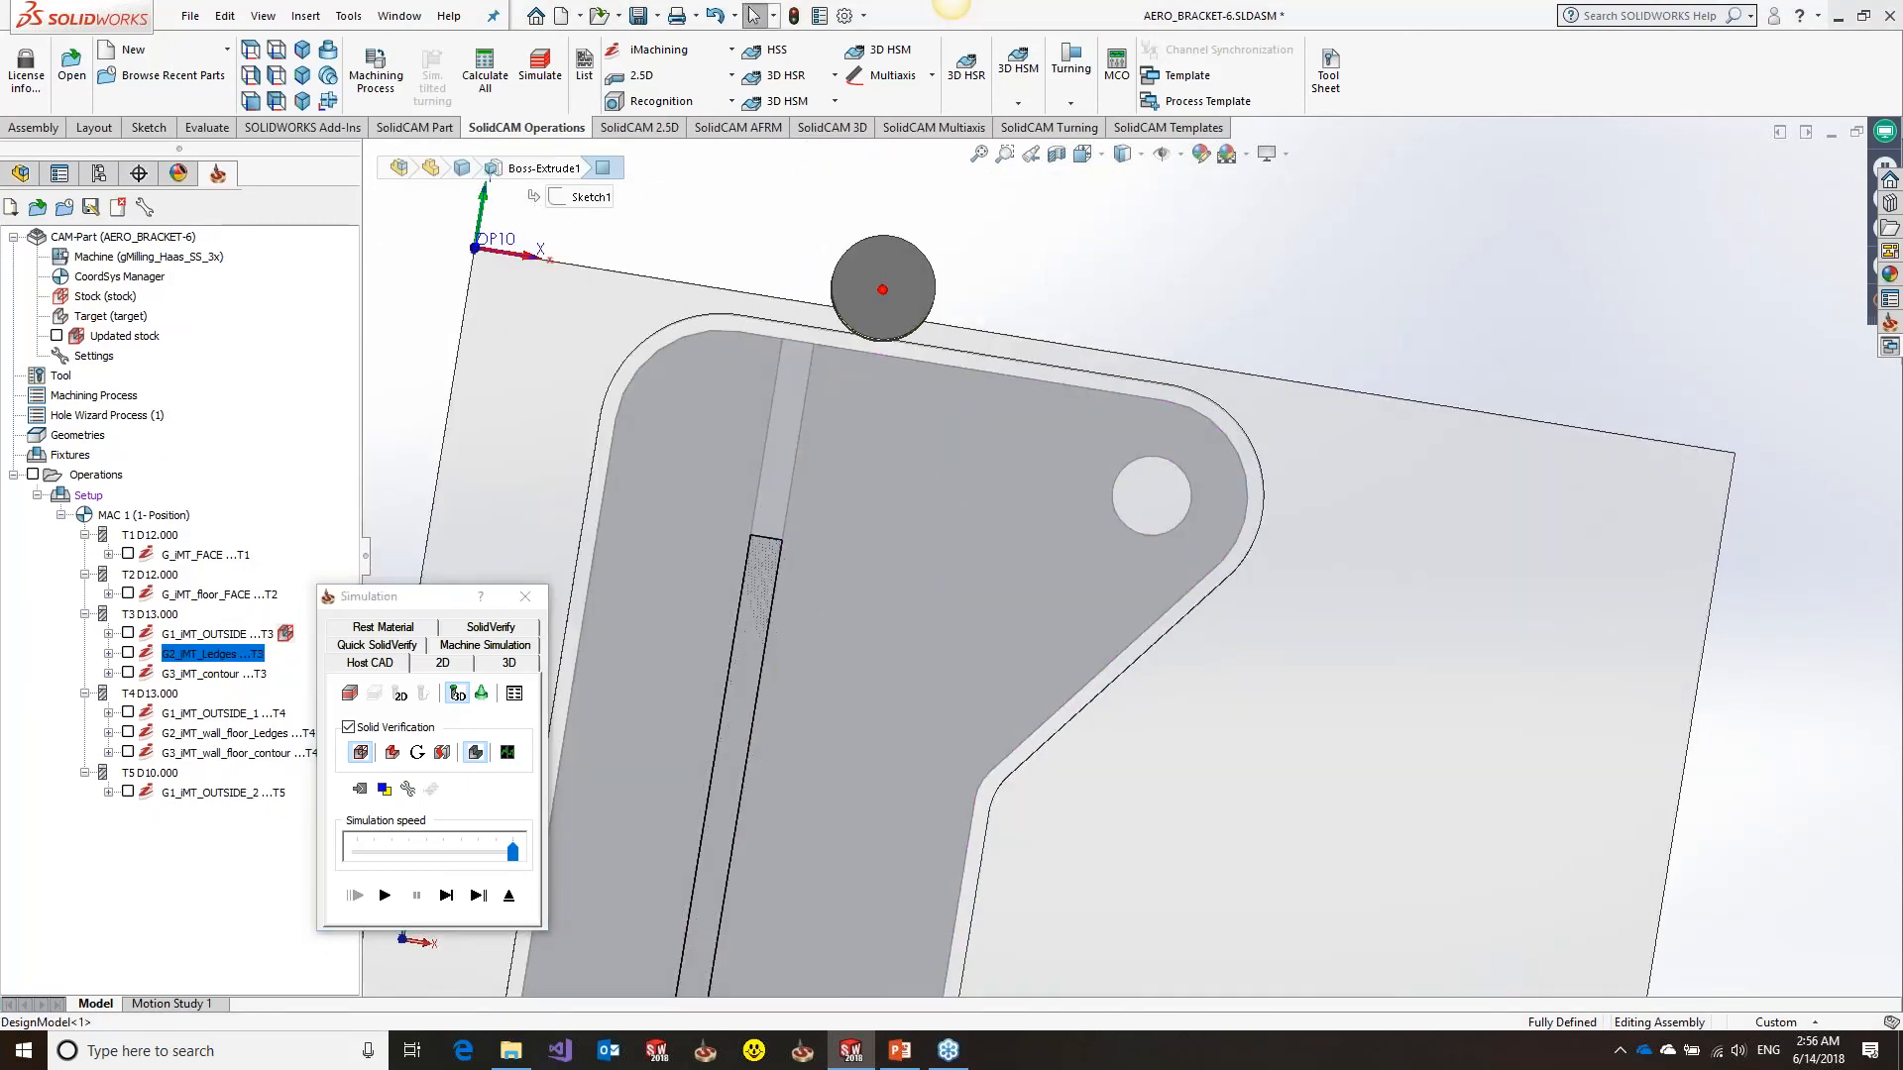
{"action": "left_click", "coordinate": [448, 896]}
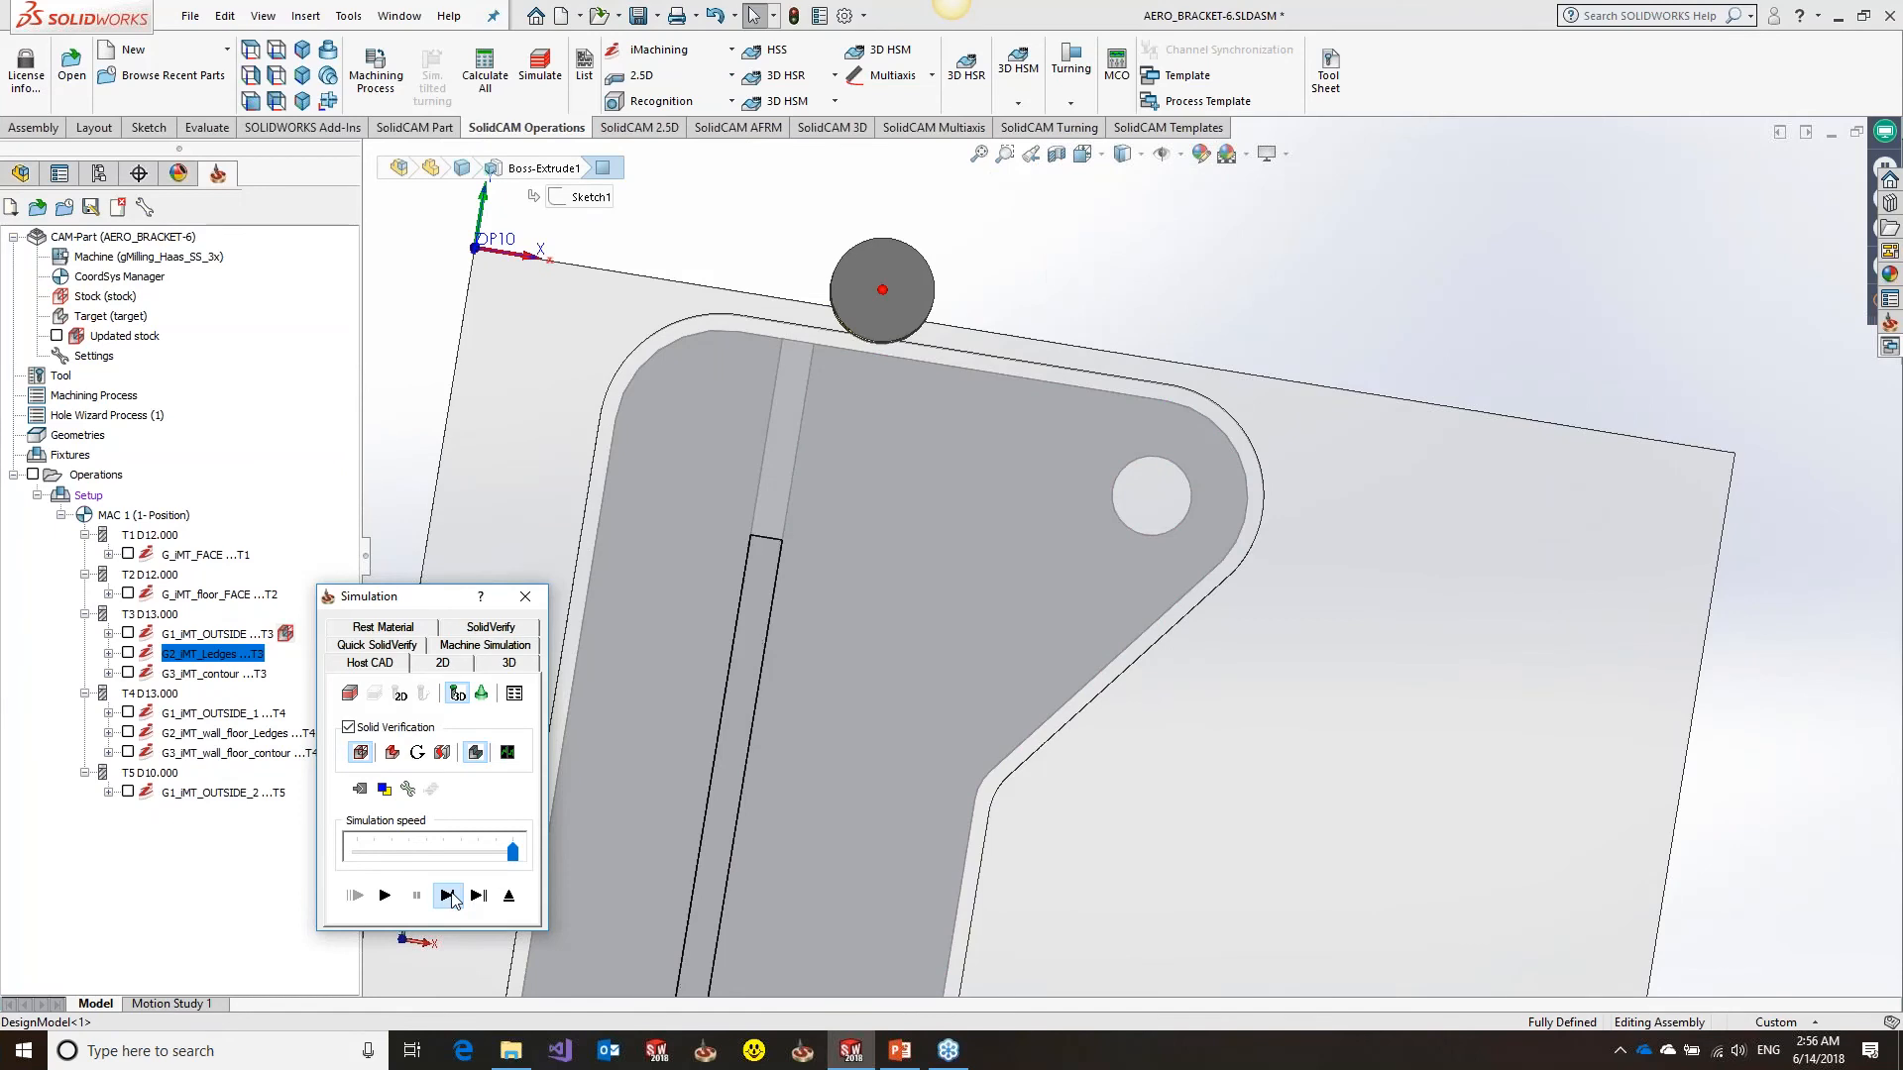
{"action": "left_click", "coordinate": [454, 898]}
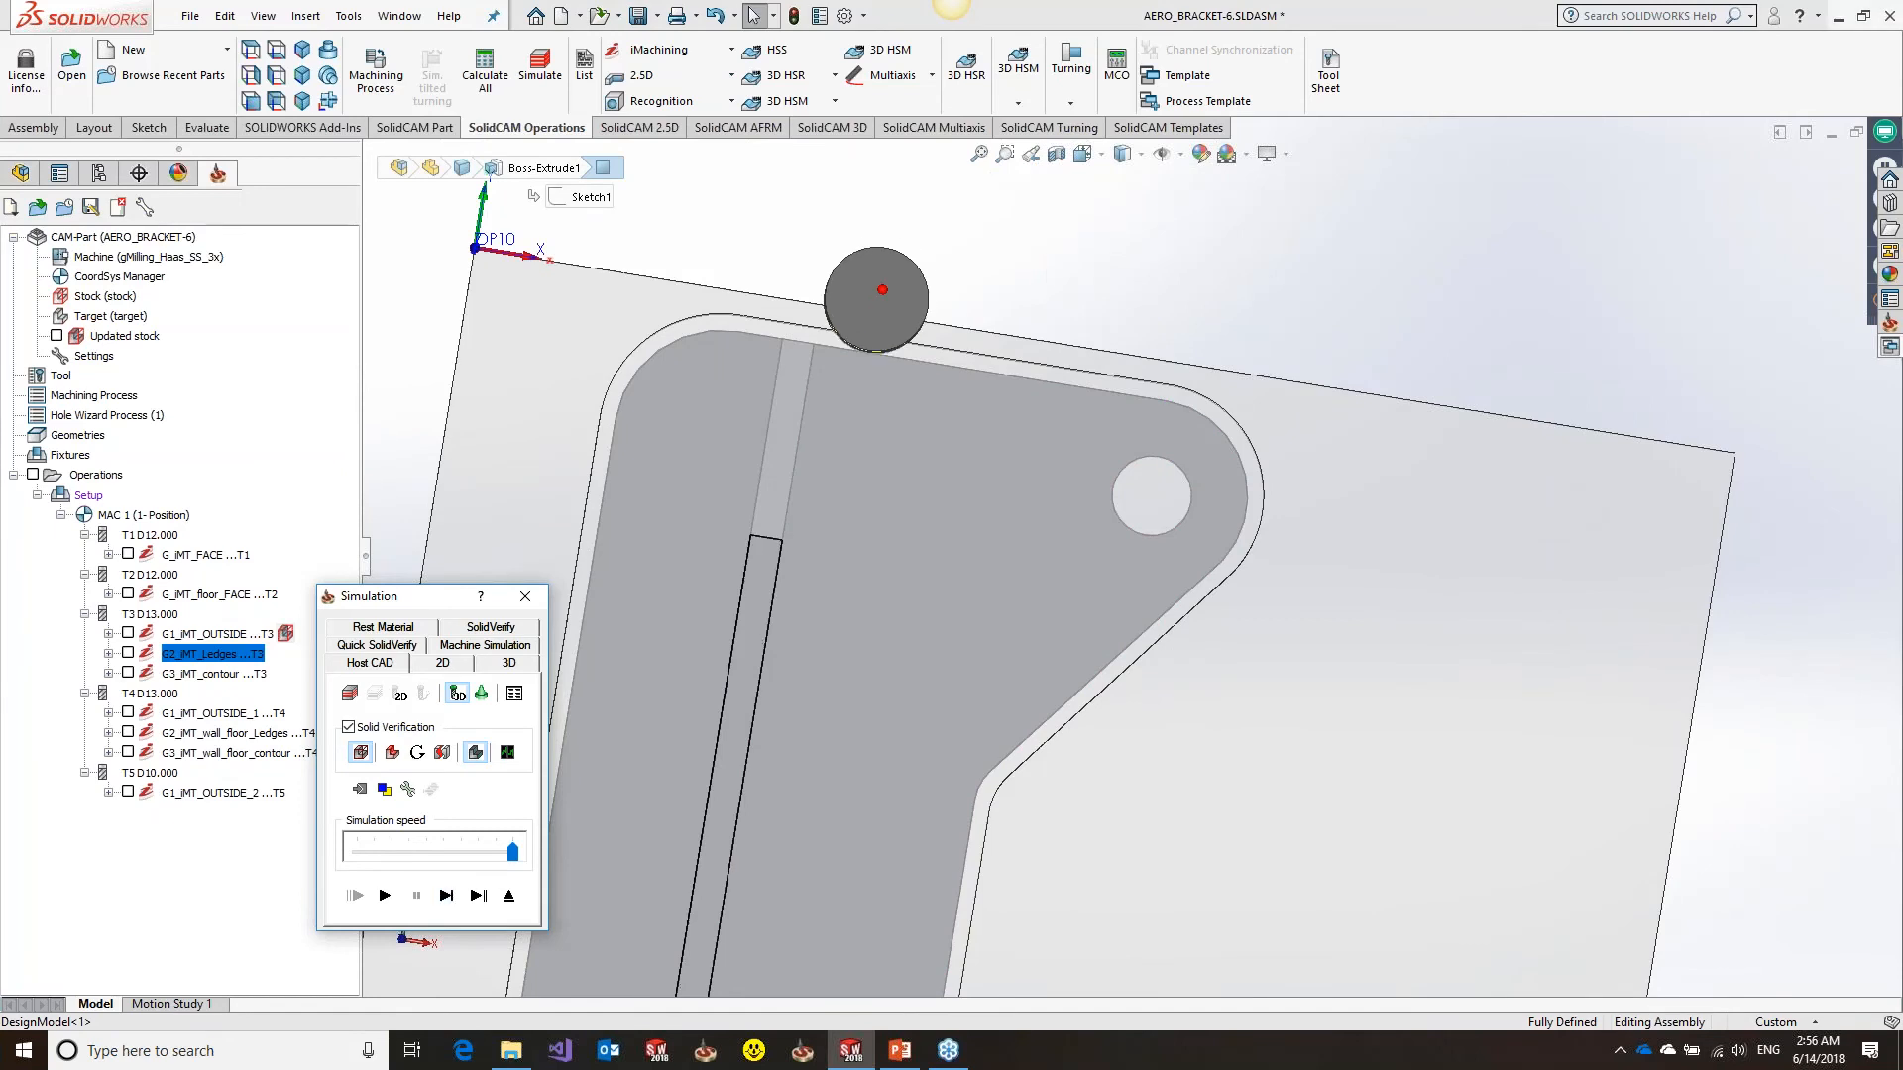
{"action": "middle_click_drag", "start_coordinate": [976, 528], "coordinate": [878, 515]}
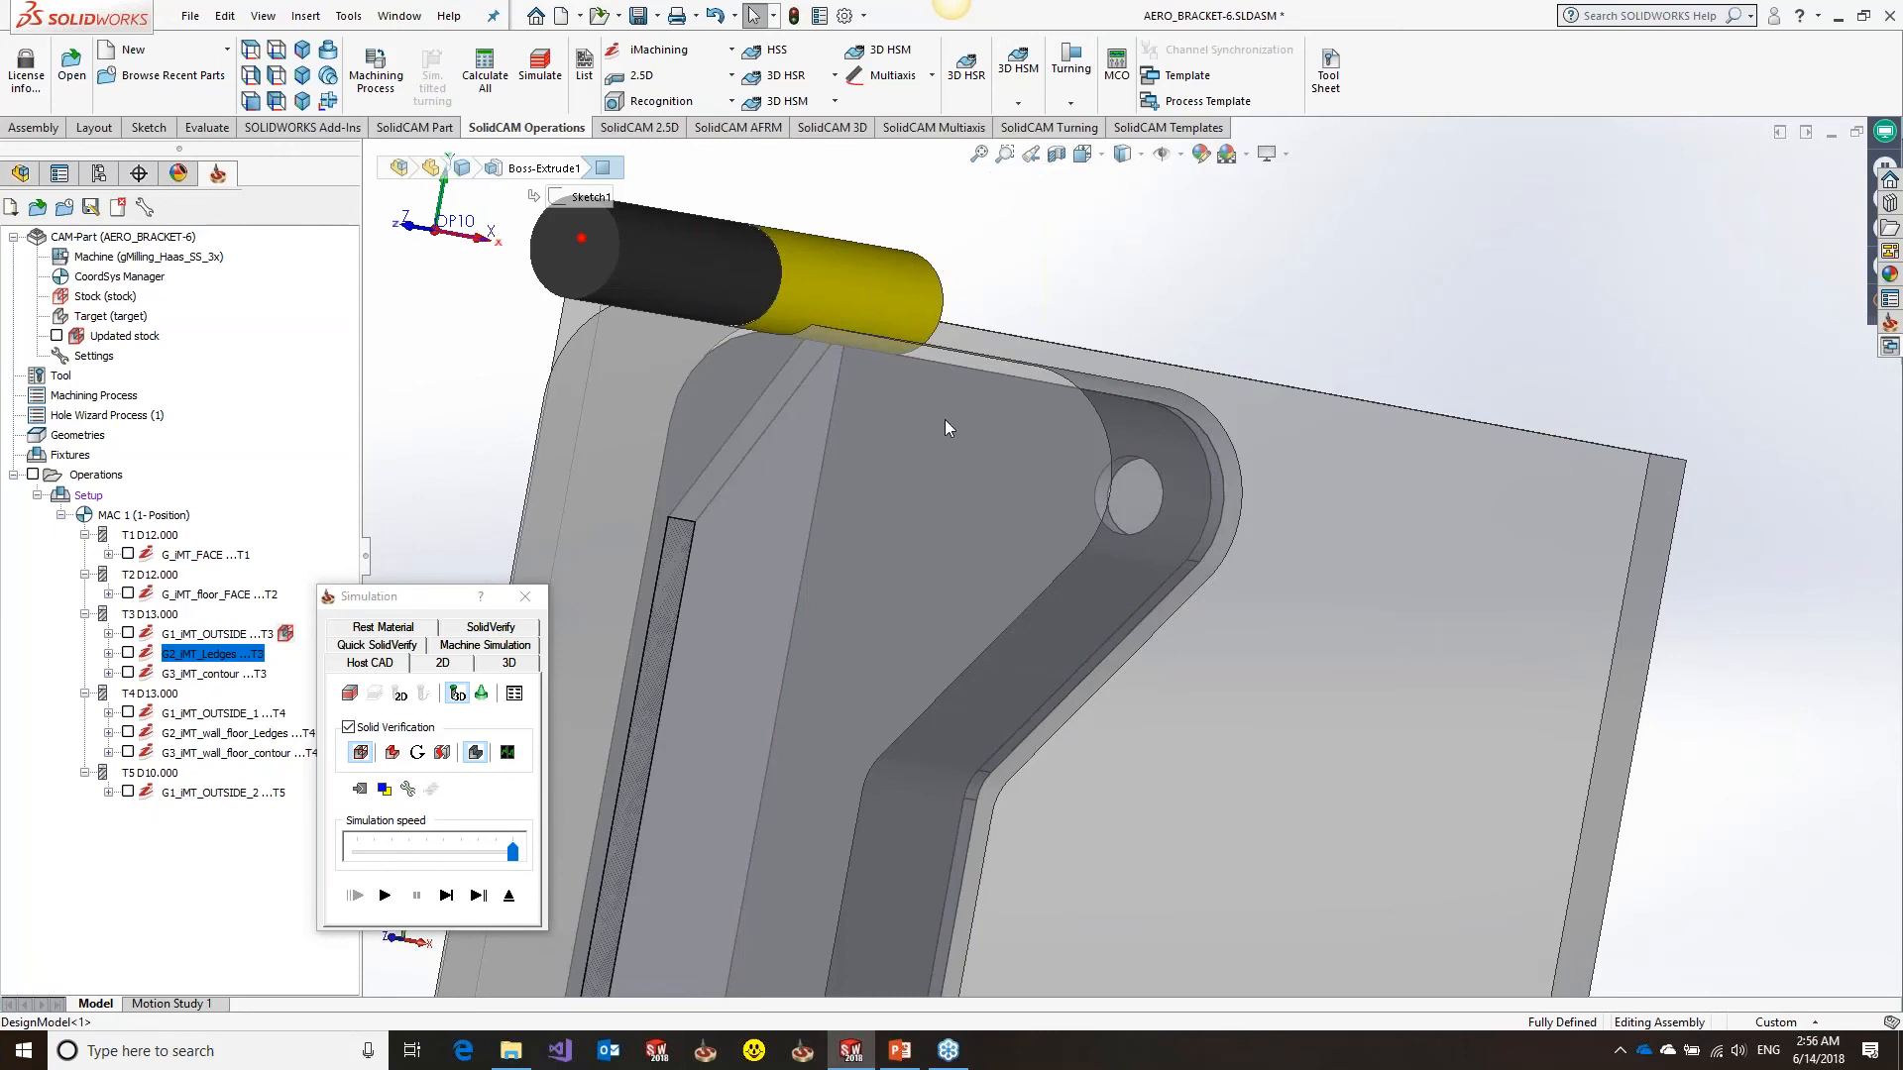
{"action": "scroll", "coordinate": [906, 509], "scroll_direction": "up", "scroll_amount": 3}
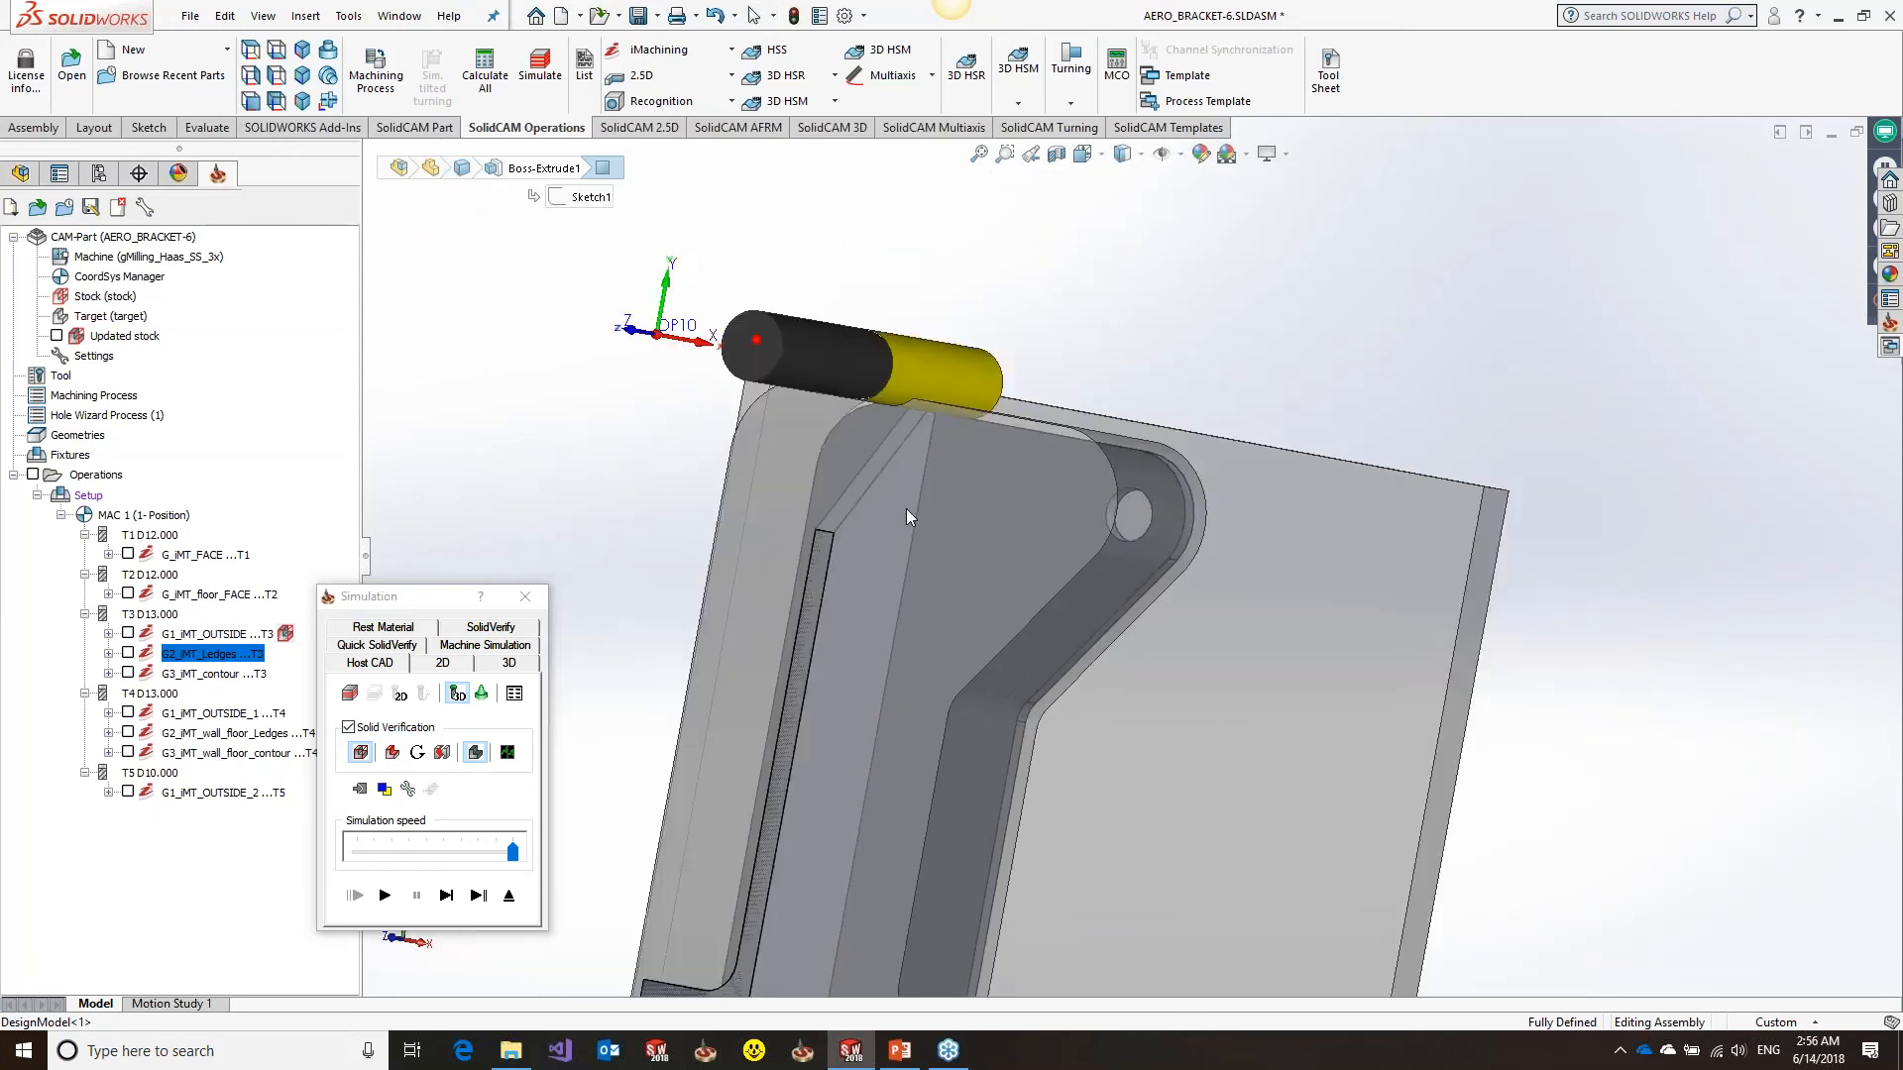
{"action": "scroll", "coordinate": [906, 509], "scroll_direction": "up", "scroll_amount": 2}
{"action": "middle_click_drag", "start_coordinate": [906, 509], "coordinate": [972, 409]}
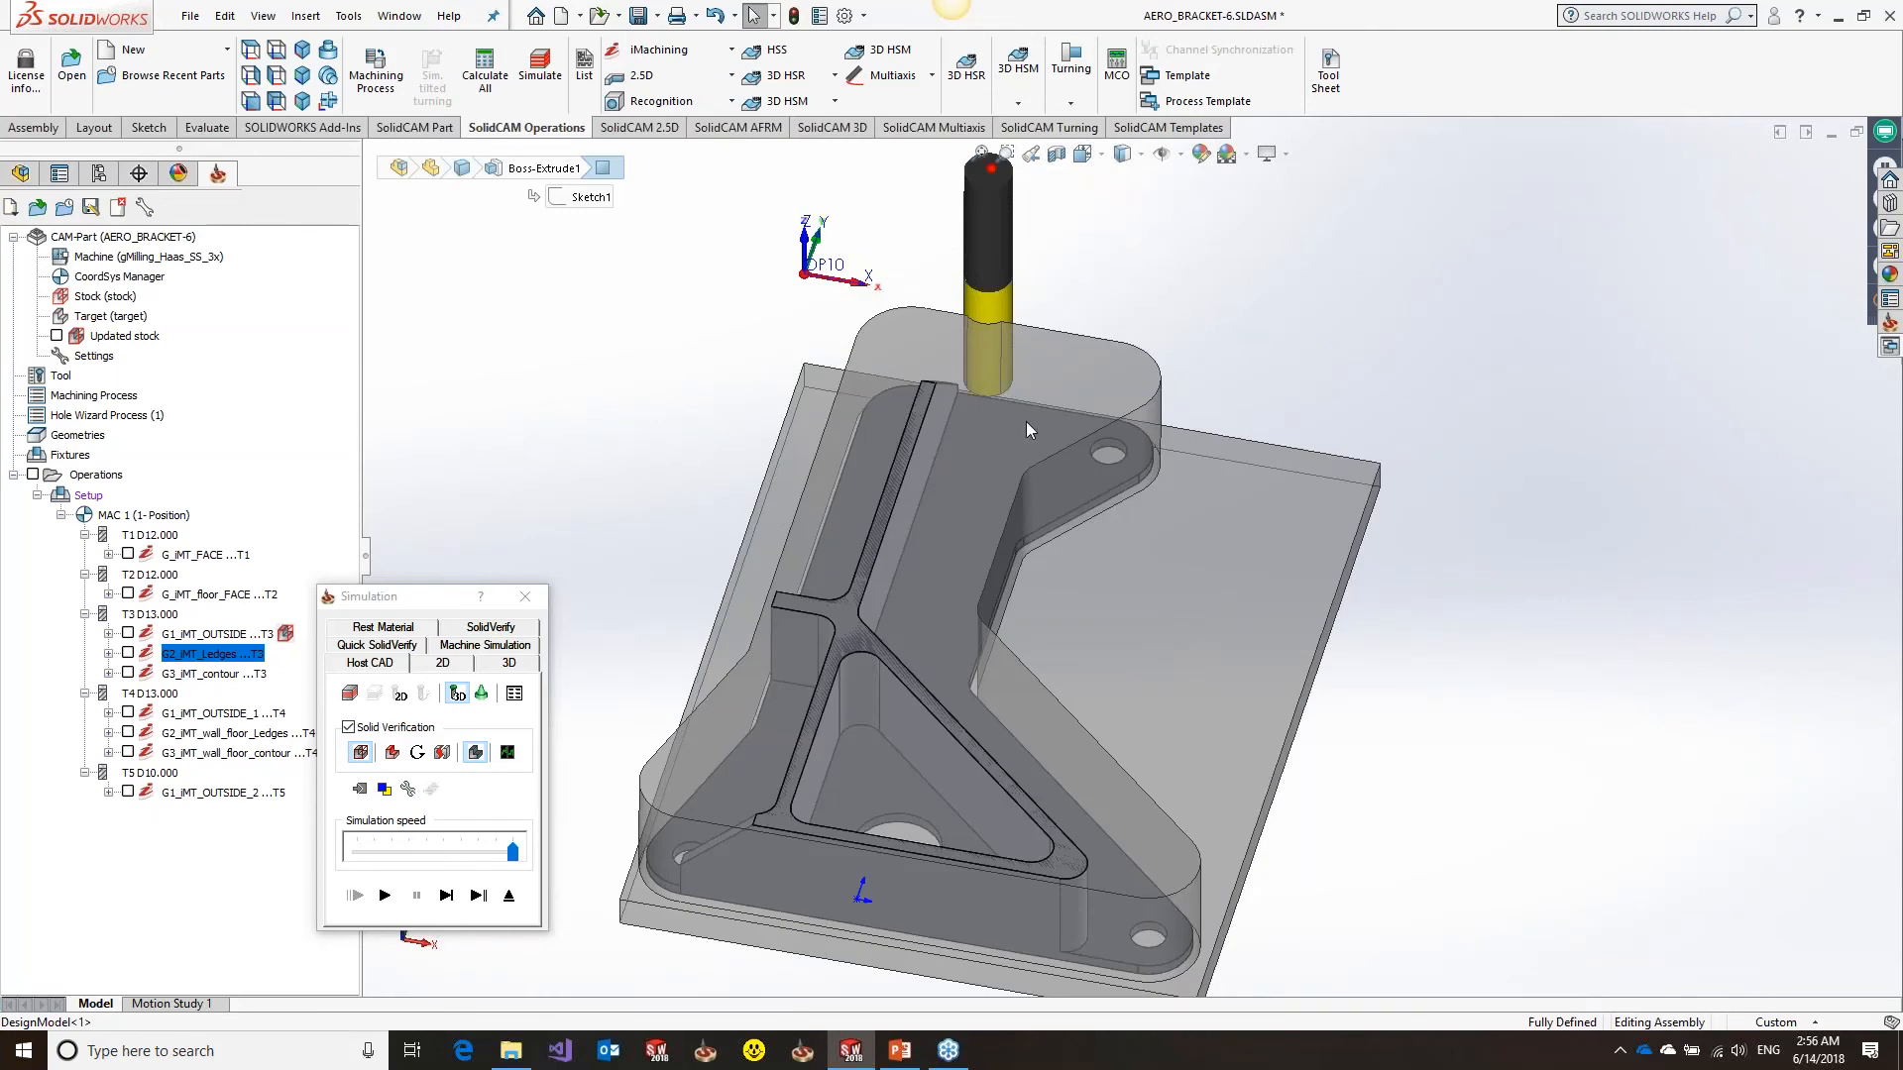
{"action": "left_click", "coordinate": [524, 597]}
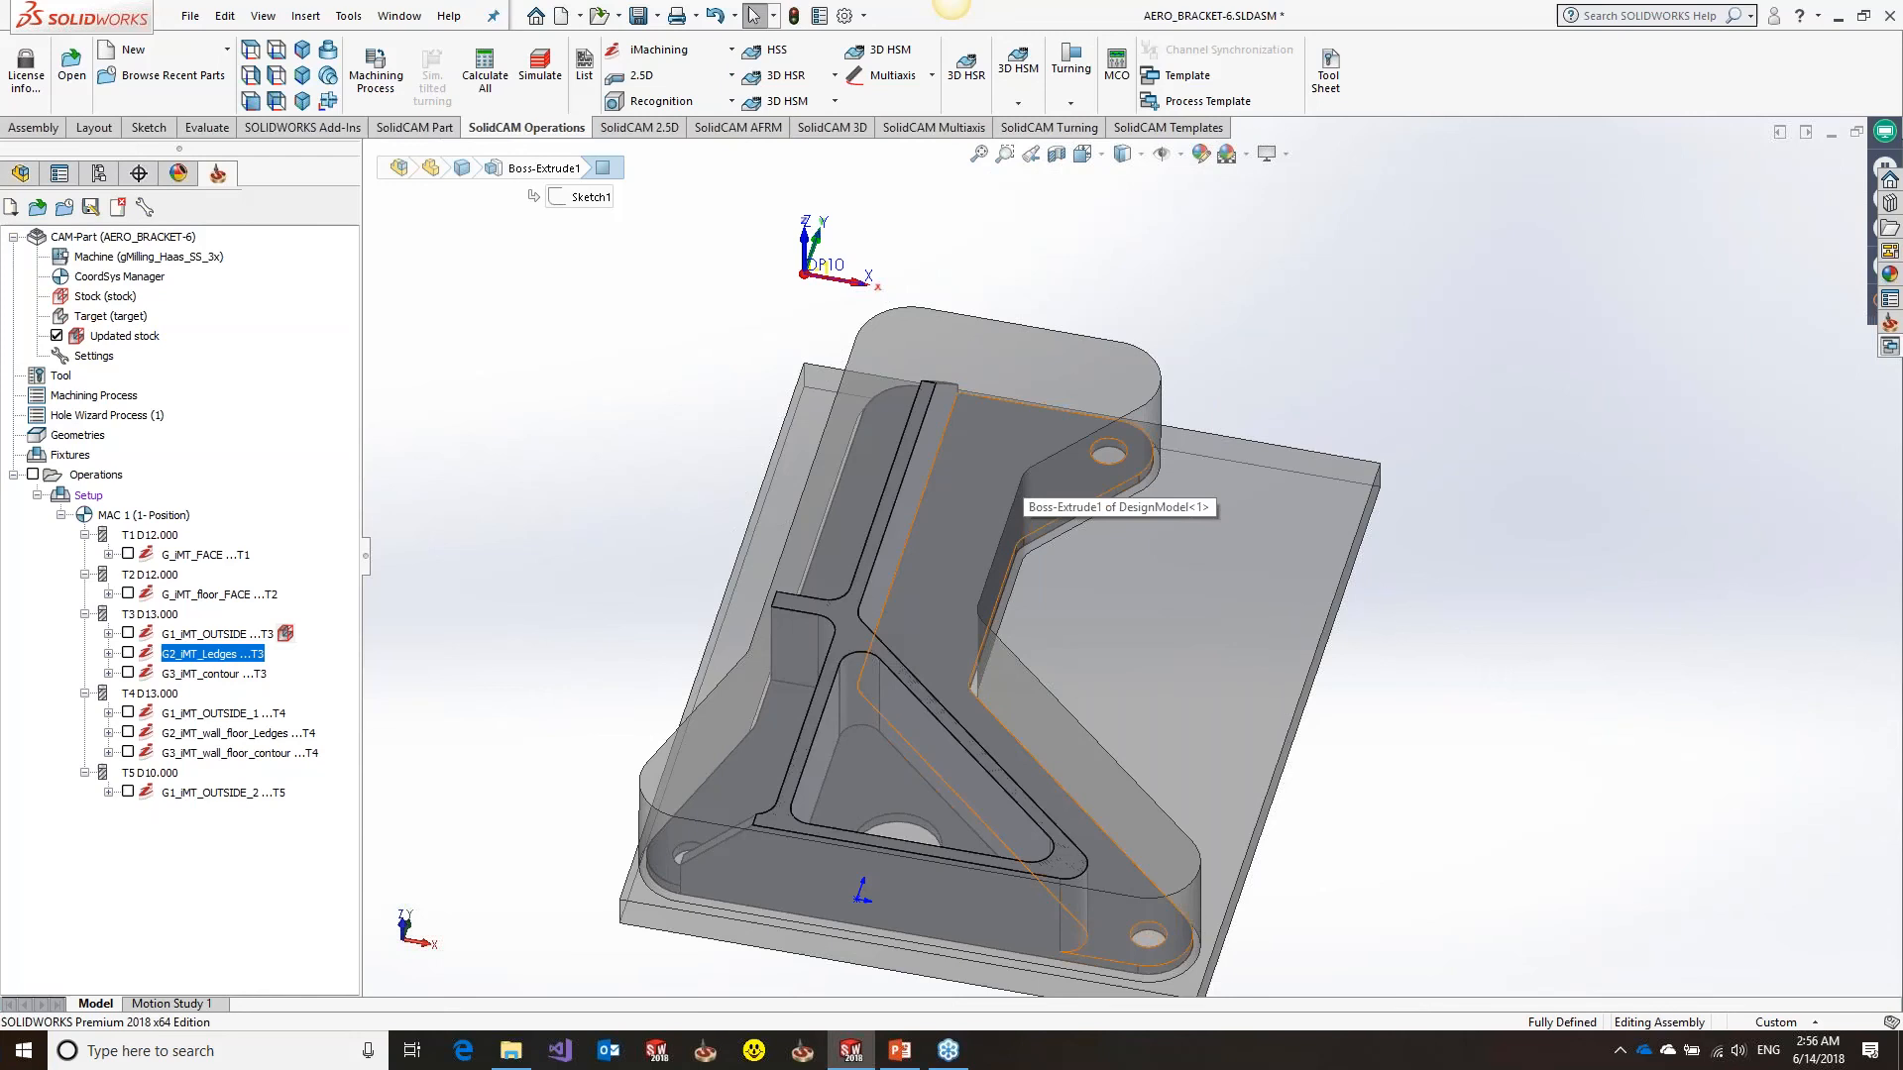
Start a sketch on the large ledge face and offset its upper edge and the rounded corner edge outward by 2 mm
{"action": "middle_click_drag", "start_coordinate": [1007, 483], "coordinate": [1009, 605]}
{"action": "left_click", "coordinate": [985, 367]}
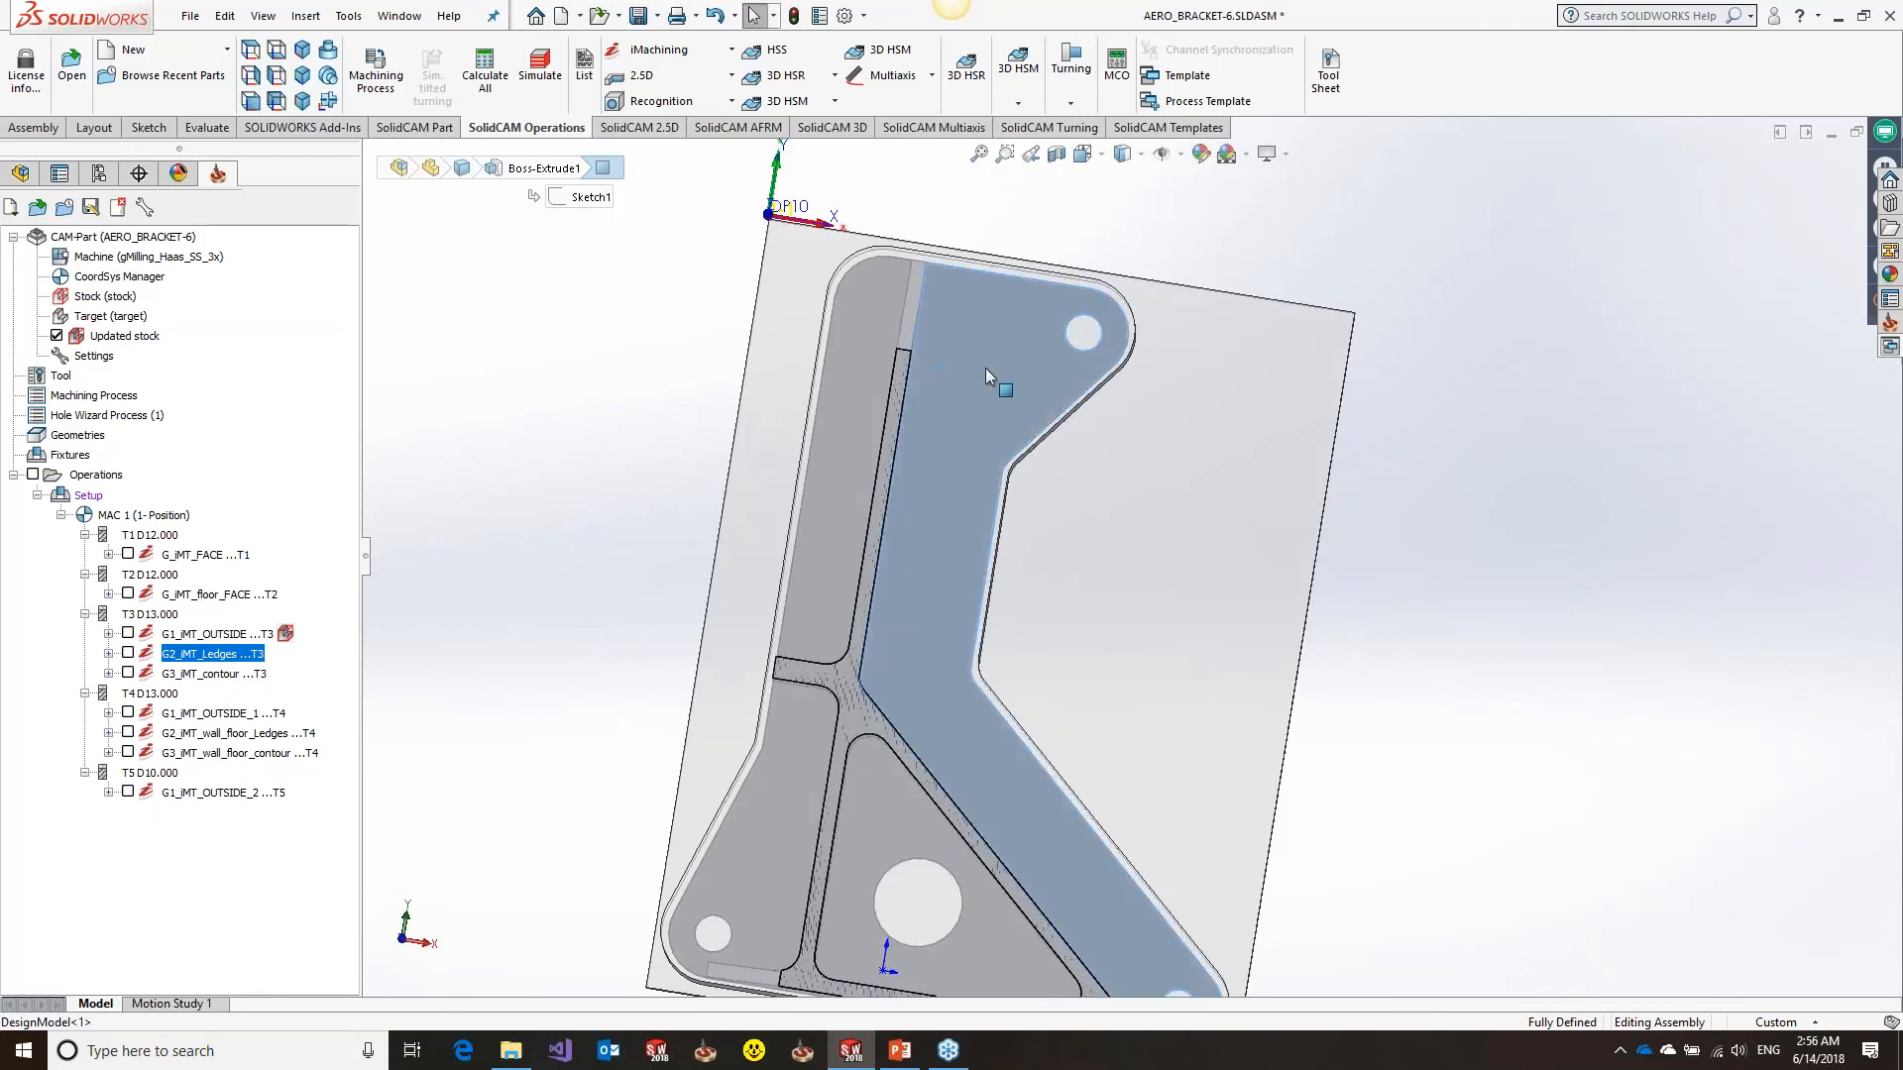
{"action": "scroll", "coordinate": [985, 367], "scroll_direction": "down", "scroll_amount": 2}
{"action": "left_click", "coordinate": [1059, 383]}
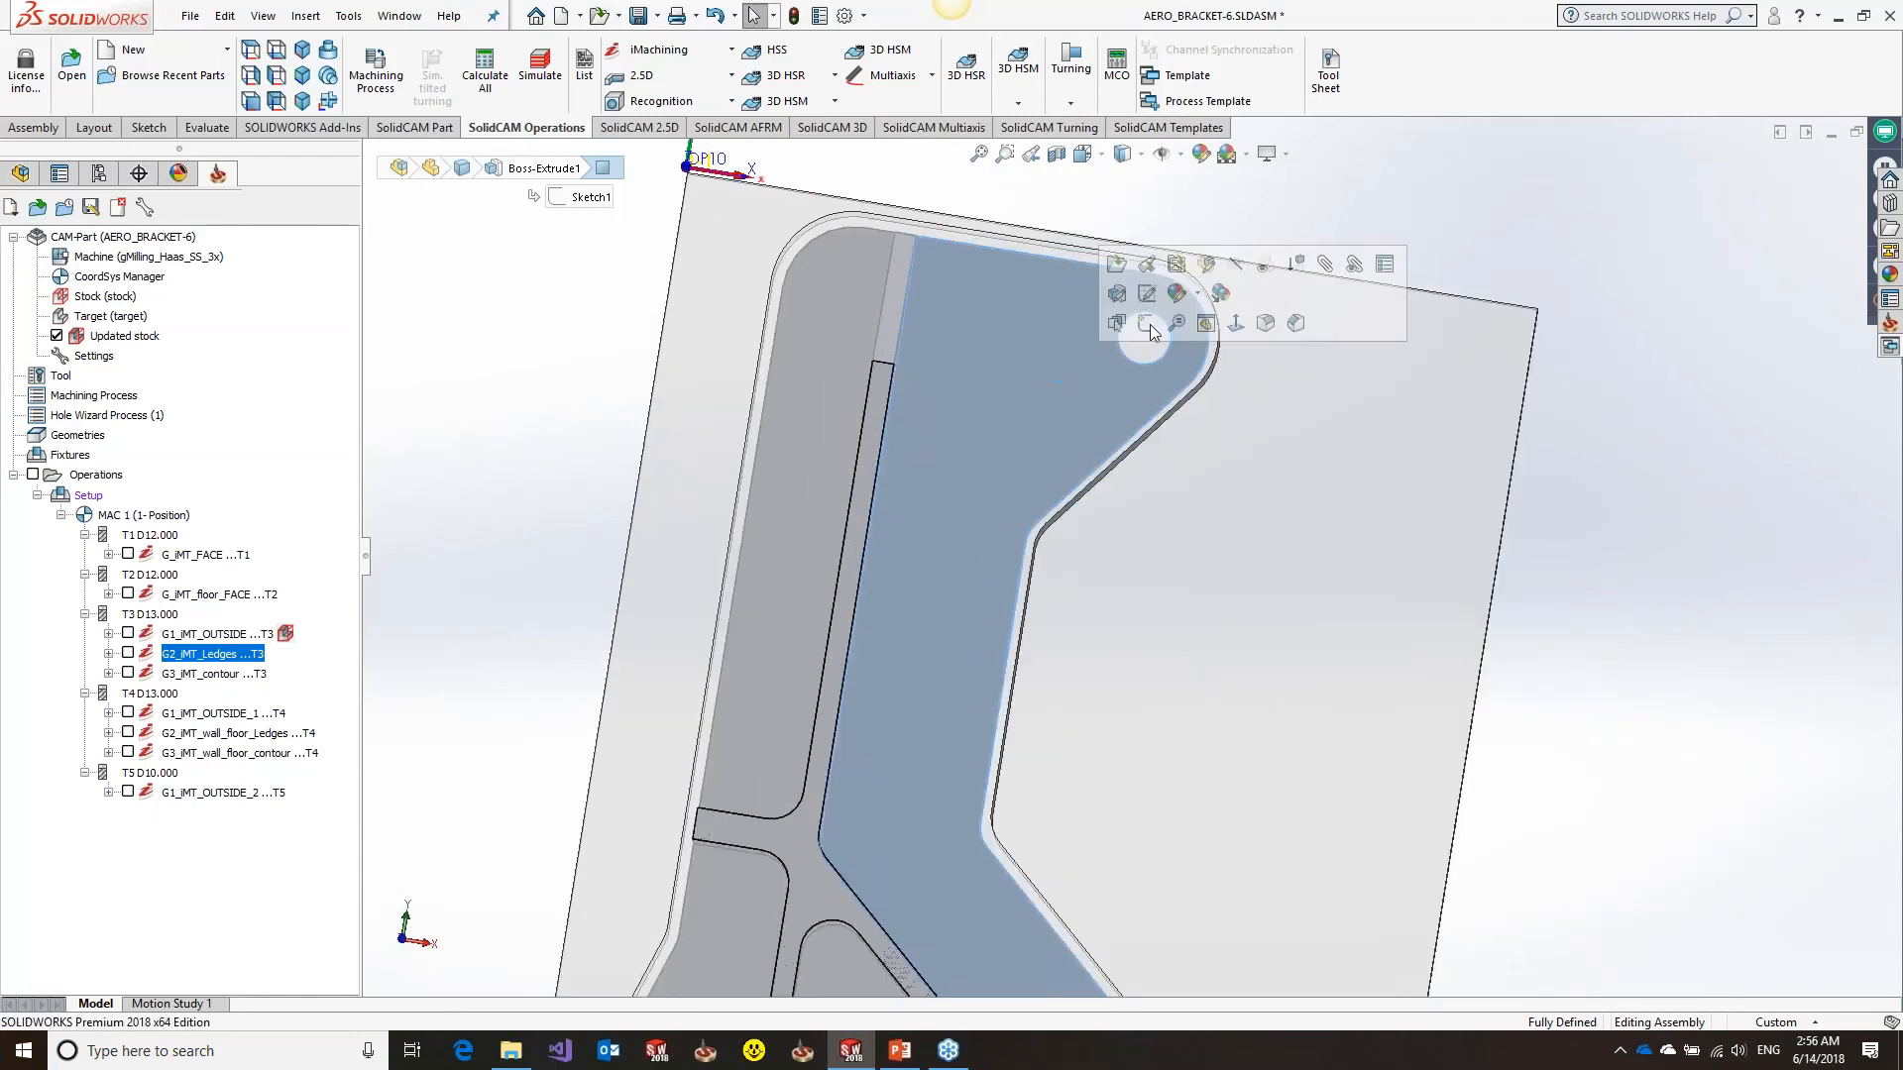
{"action": "left_click", "coordinate": [1147, 323]}
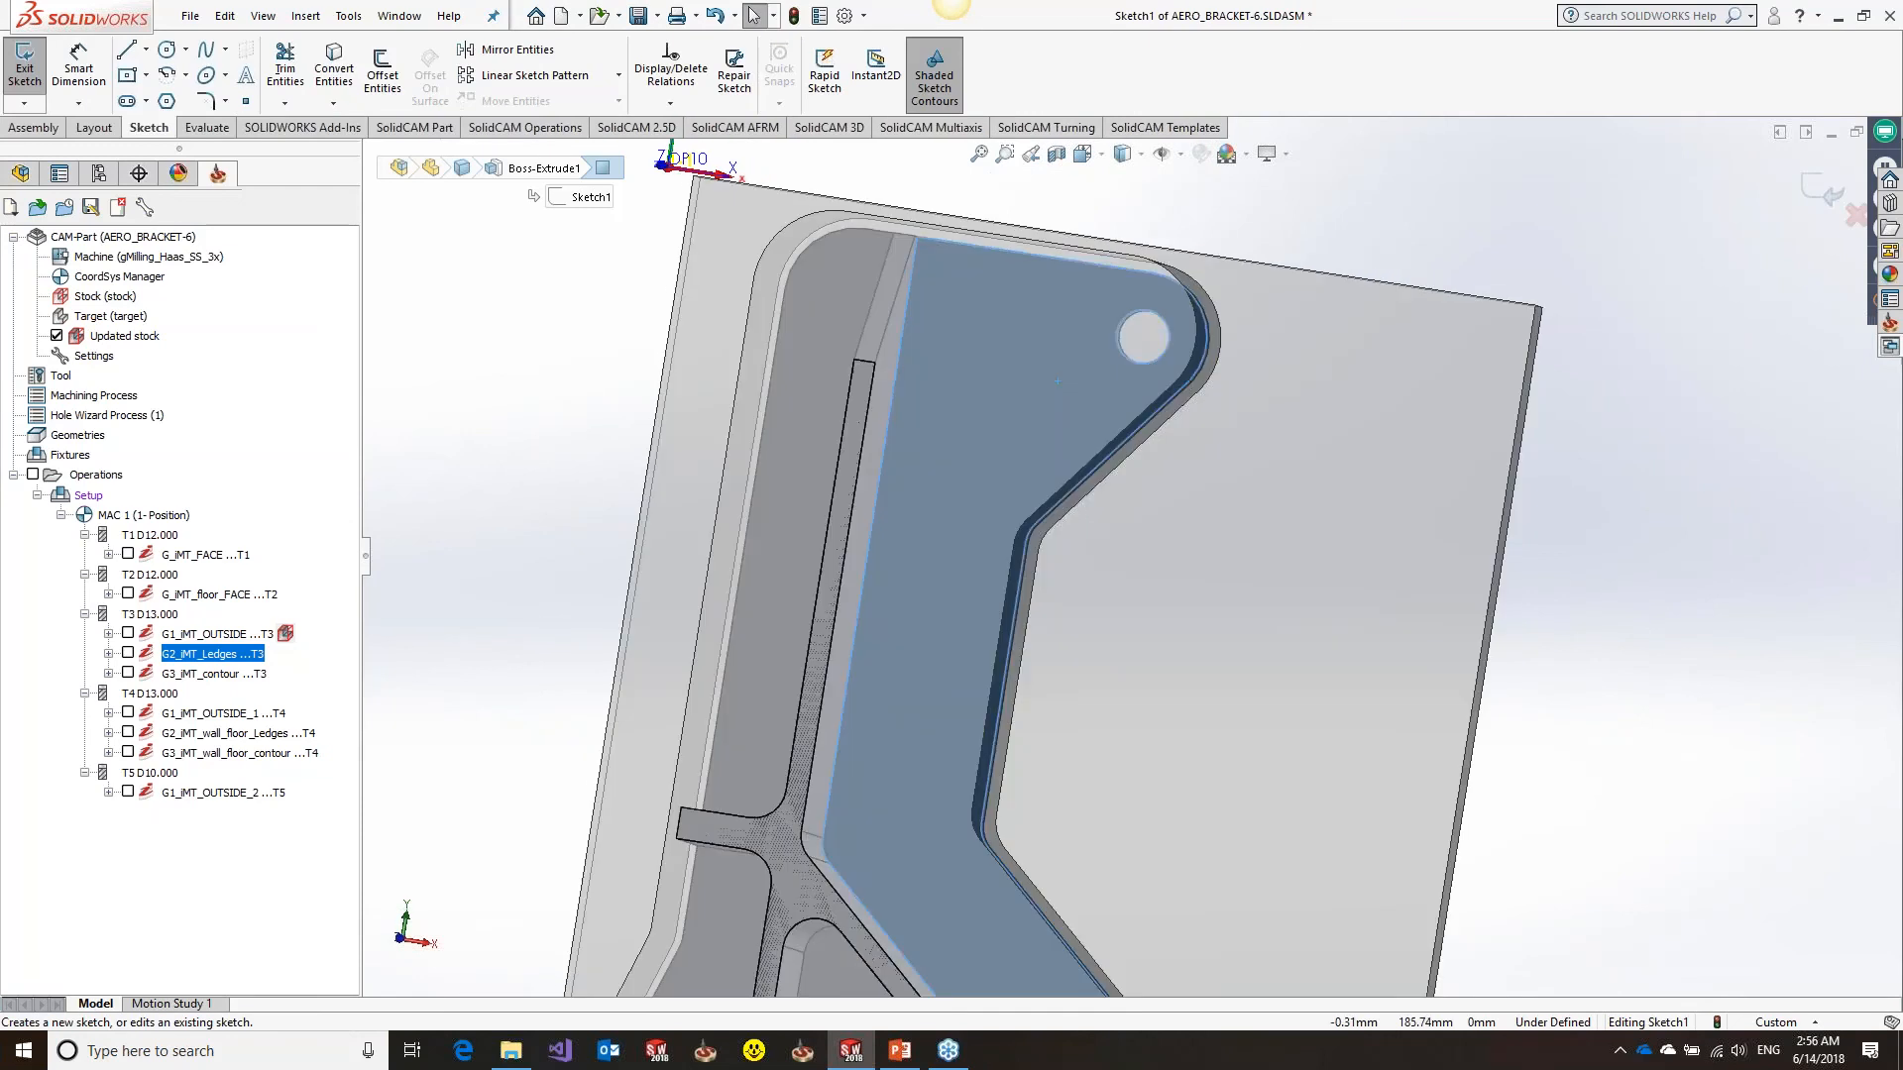
{"action": "left_click", "coordinate": [1110, 264]}
{"action": "left_click", "coordinate": [1204, 314], "text": "ctrl"}
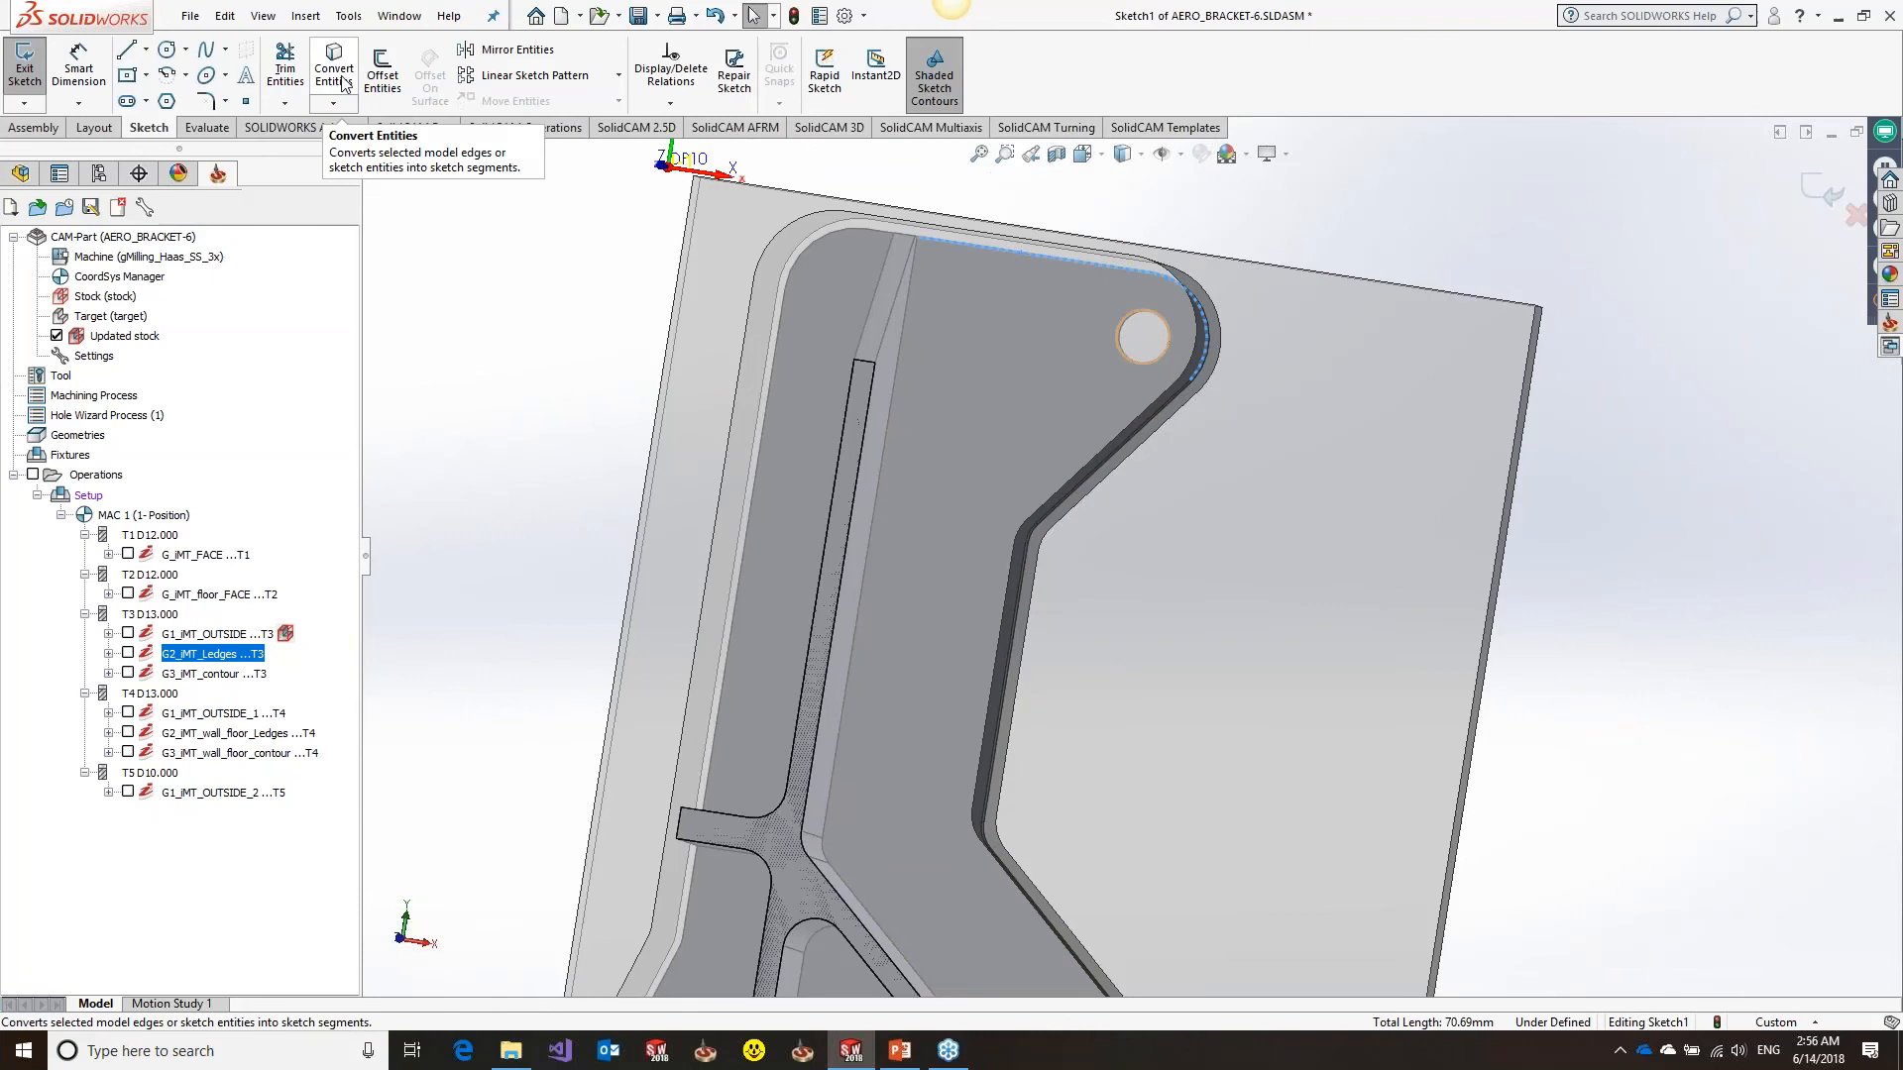
{"action": "left_click", "coordinate": [391, 87]}
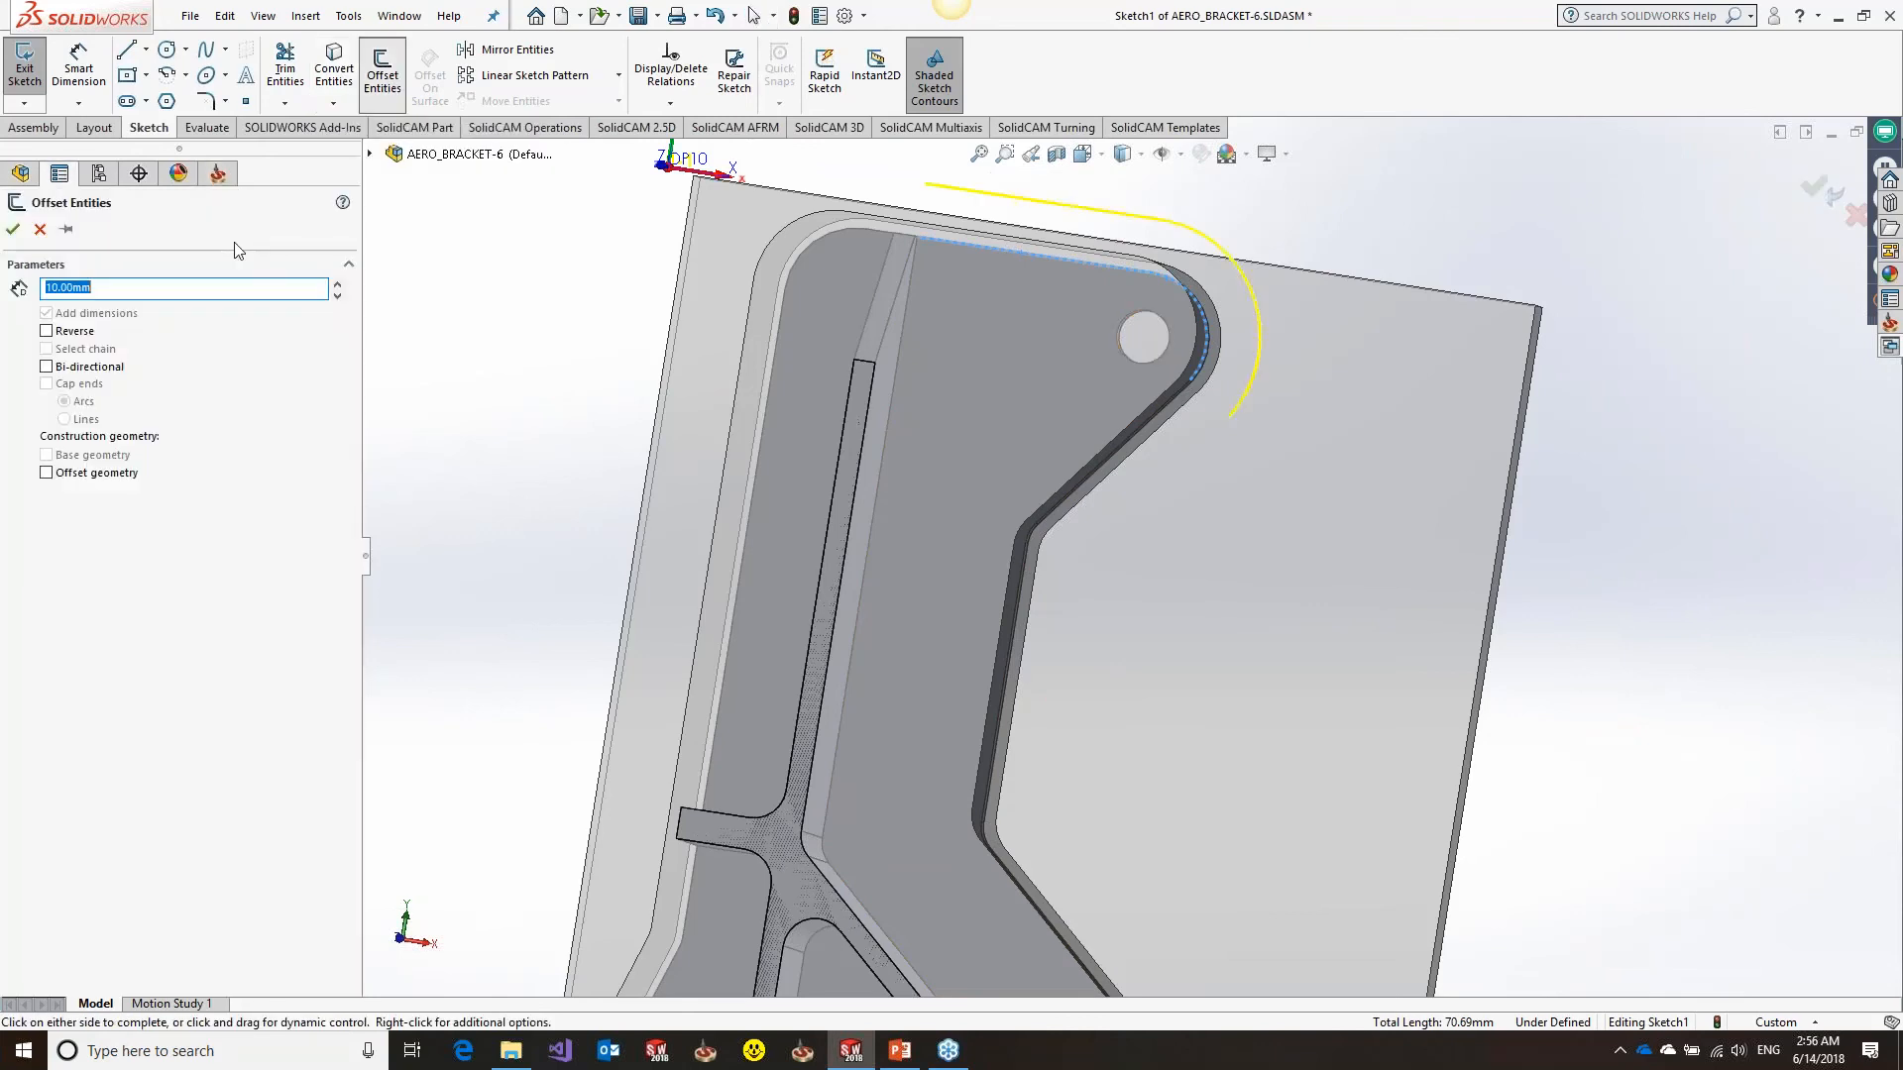
{"action": "type", "text": "2"}
{"action": "key", "text": "Return"}
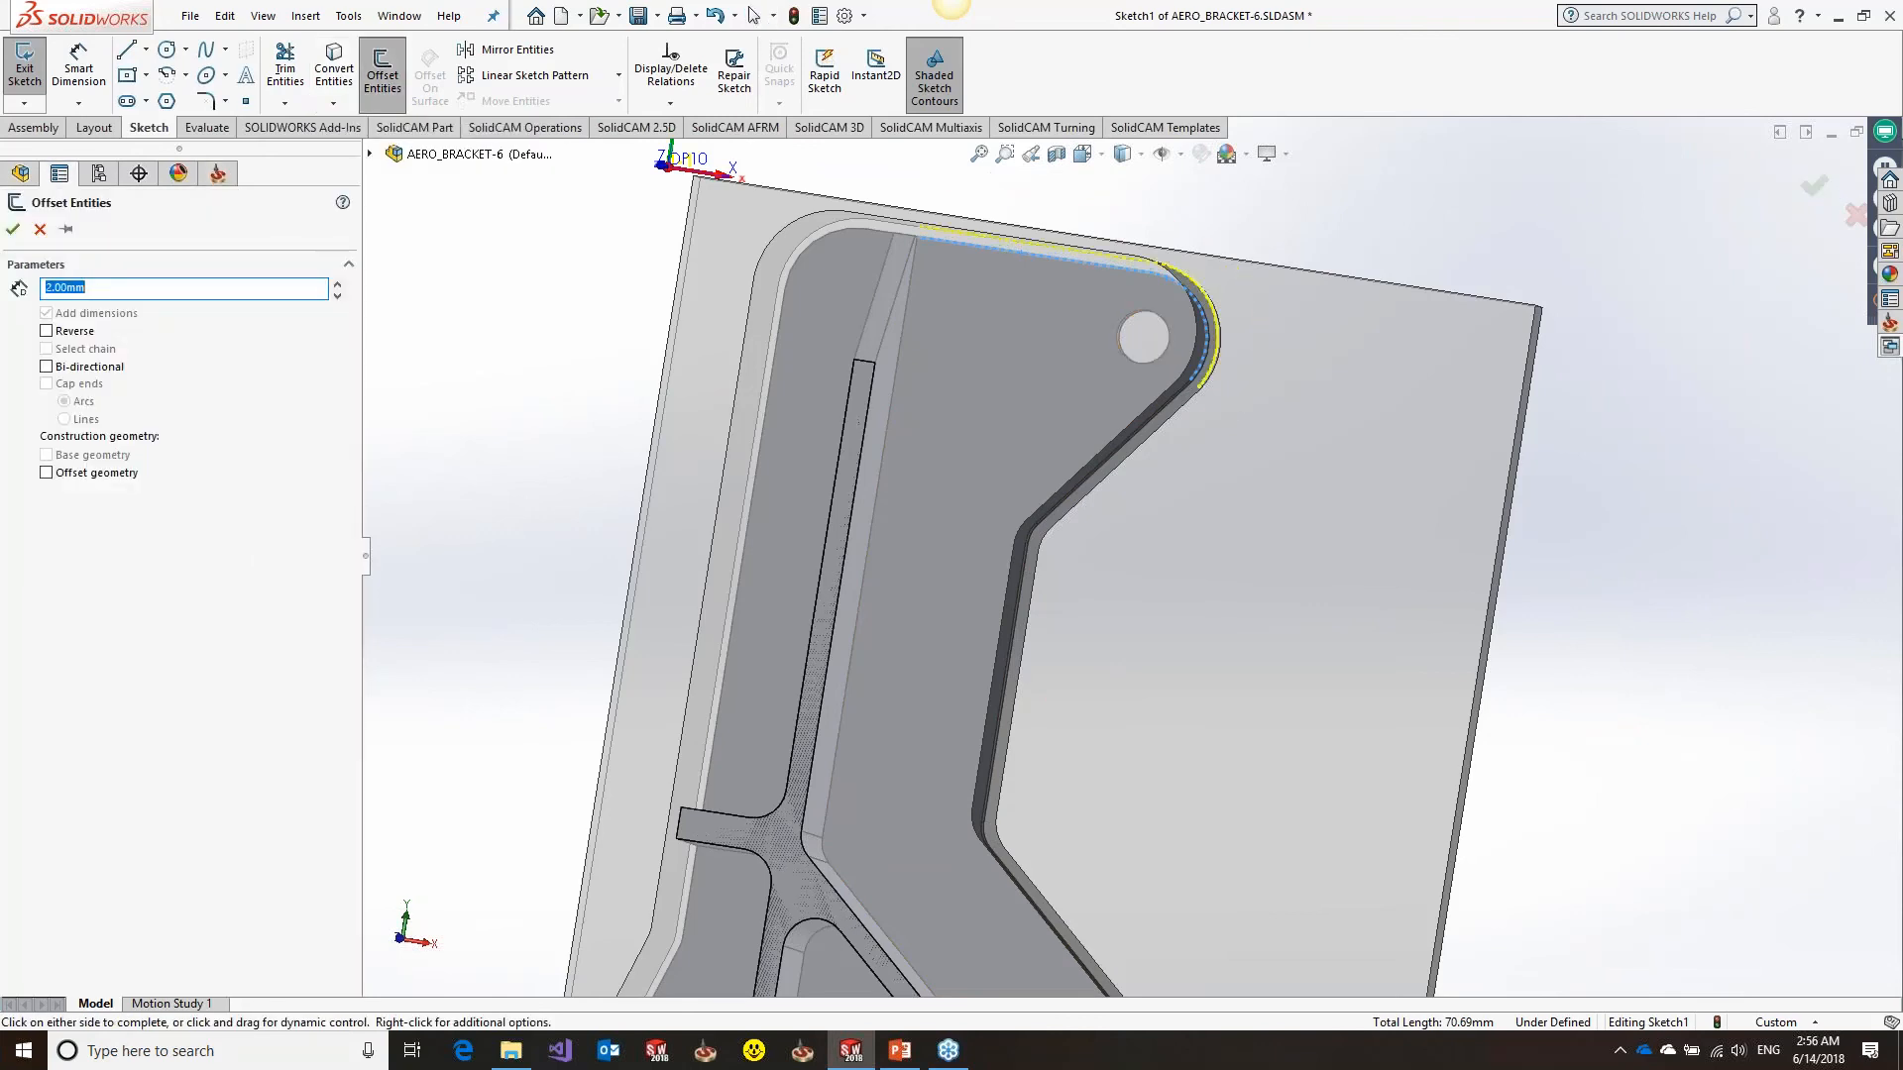
{"action": "middle_click_drag", "start_coordinate": [964, 511], "coordinate": [986, 522]}
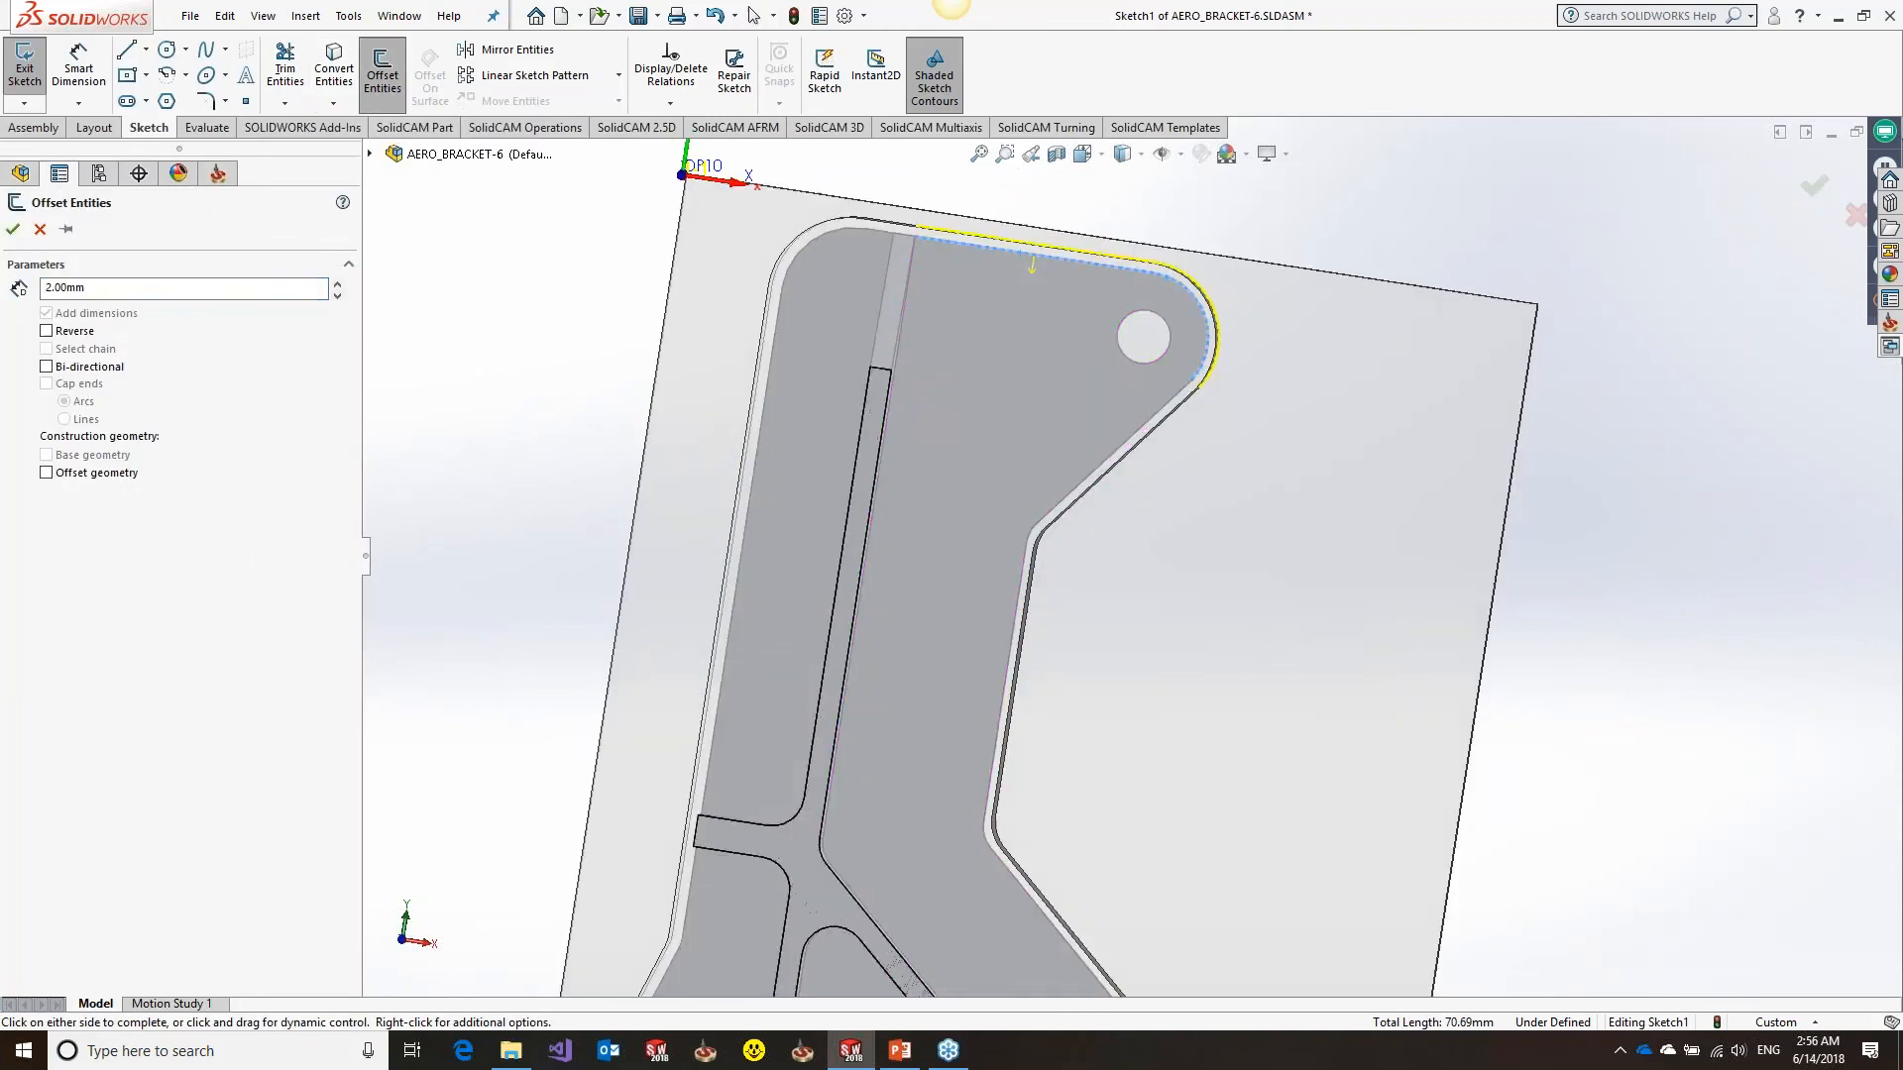
{"action": "key", "text": "Return"}
Convert the ledge's long inner edge into a sketch line, extend its upper end to the offset line, and discard the sketch
{"action": "scroll", "coordinate": [950, 366], "scroll_direction": "down", "scroll_amount": 1}
{"action": "scroll", "coordinate": [949, 367], "scroll_direction": "down", "scroll_amount": 1}
{"action": "middle_click_drag", "start_coordinate": [950, 367], "coordinate": [937, 358]}
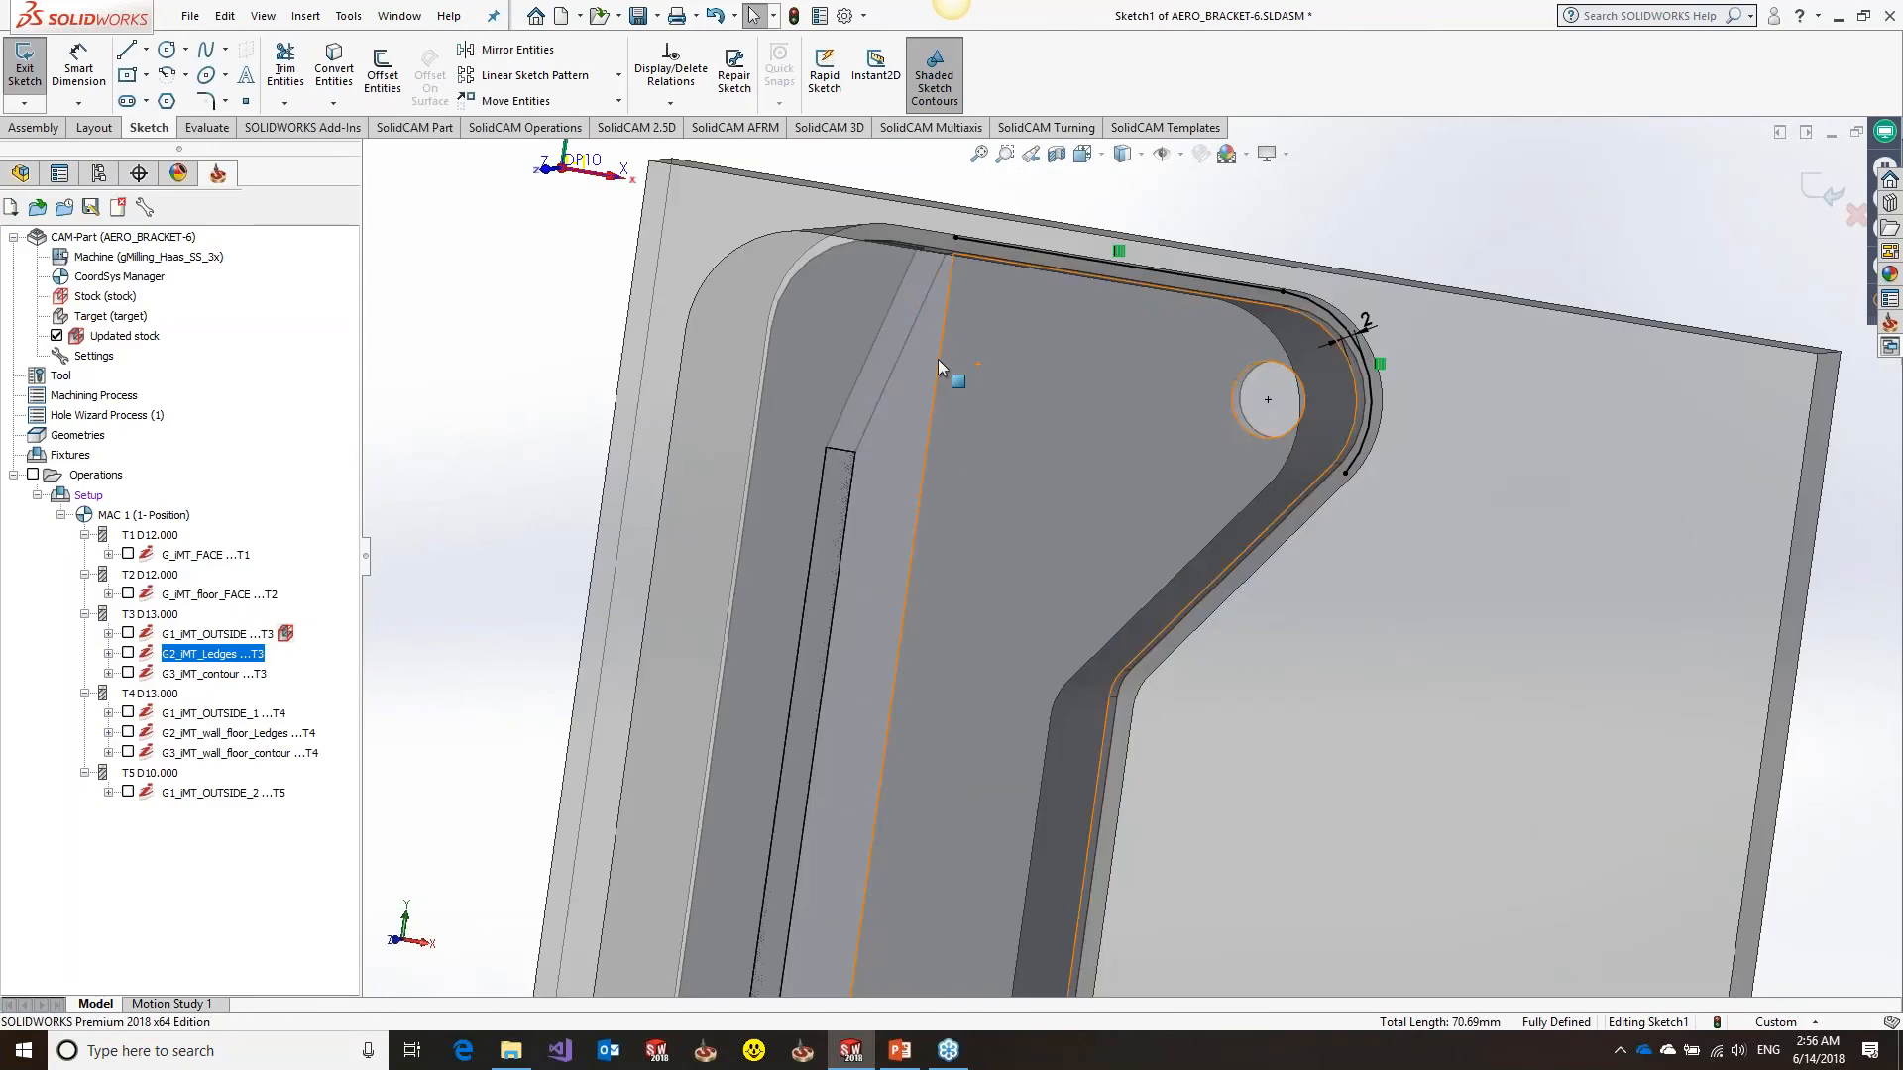
{"action": "left_click", "coordinate": [939, 360]}
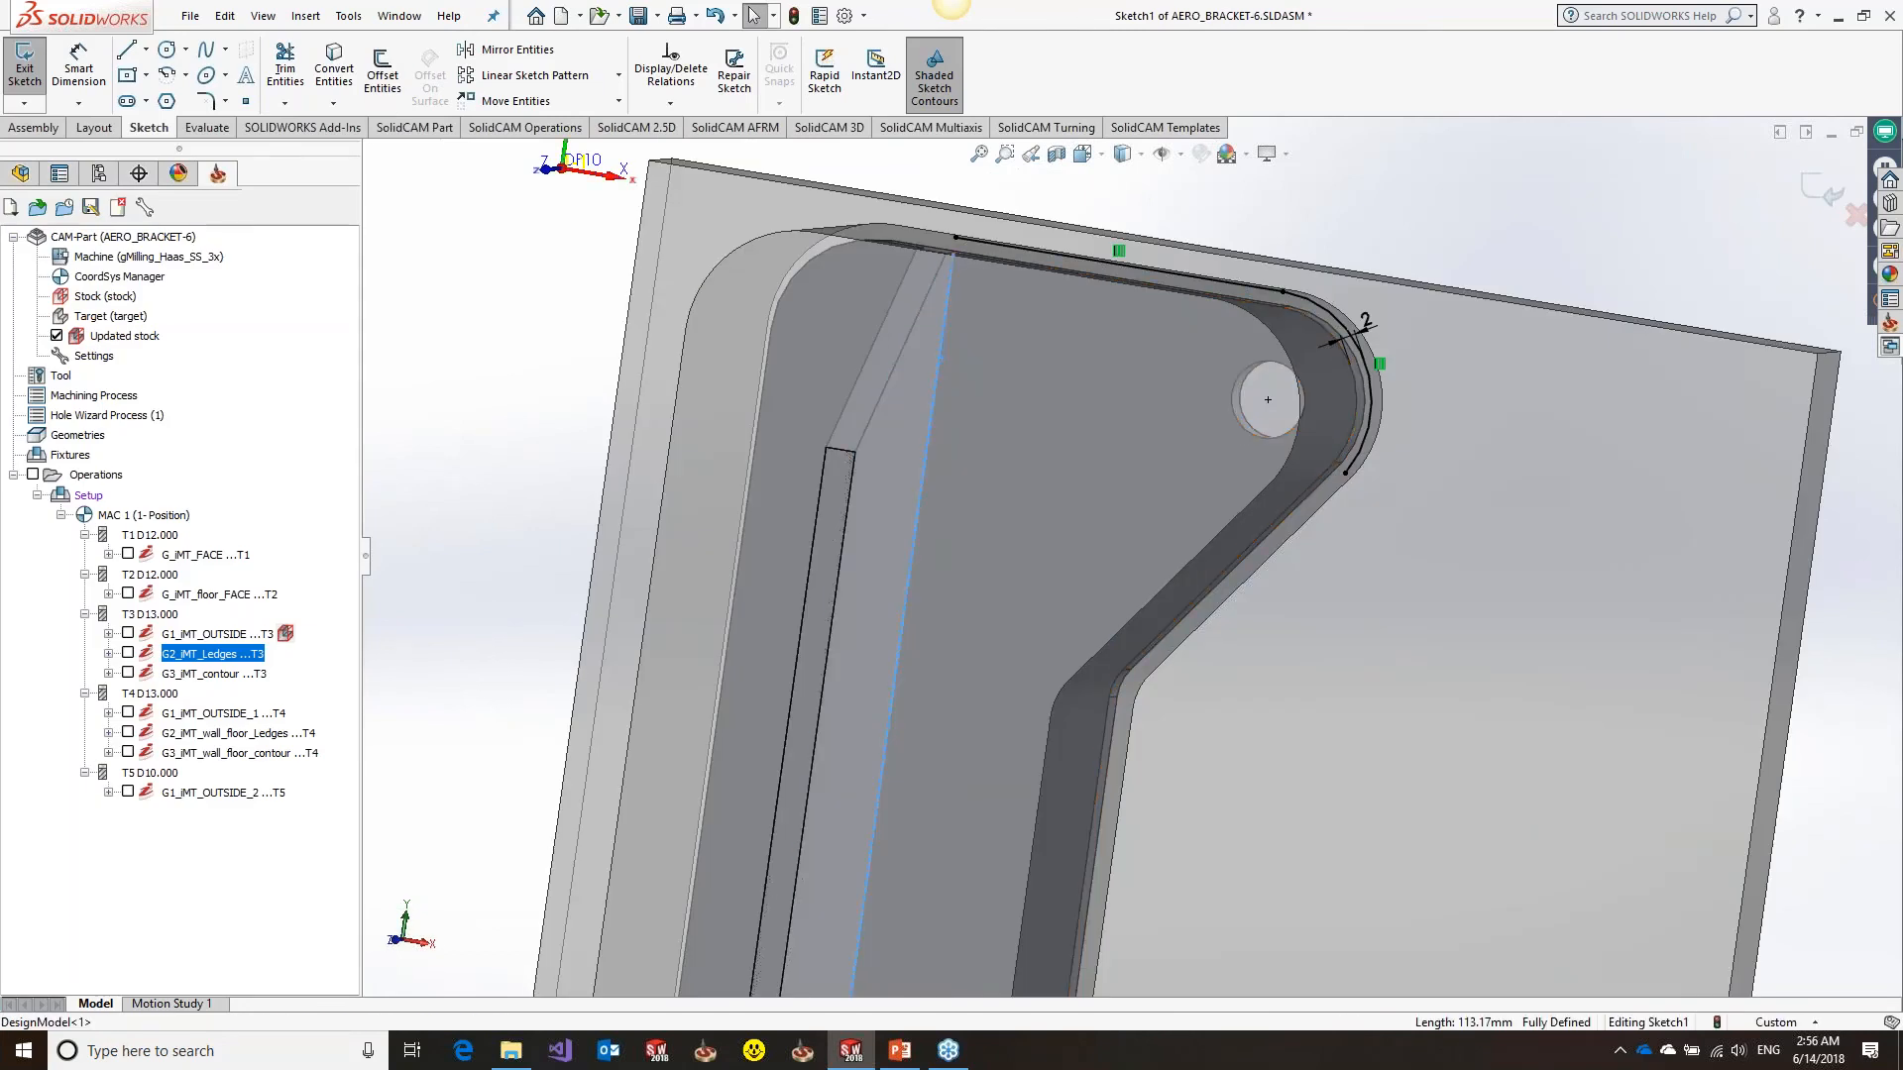
{"action": "left_click", "coordinate": [958, 235]}
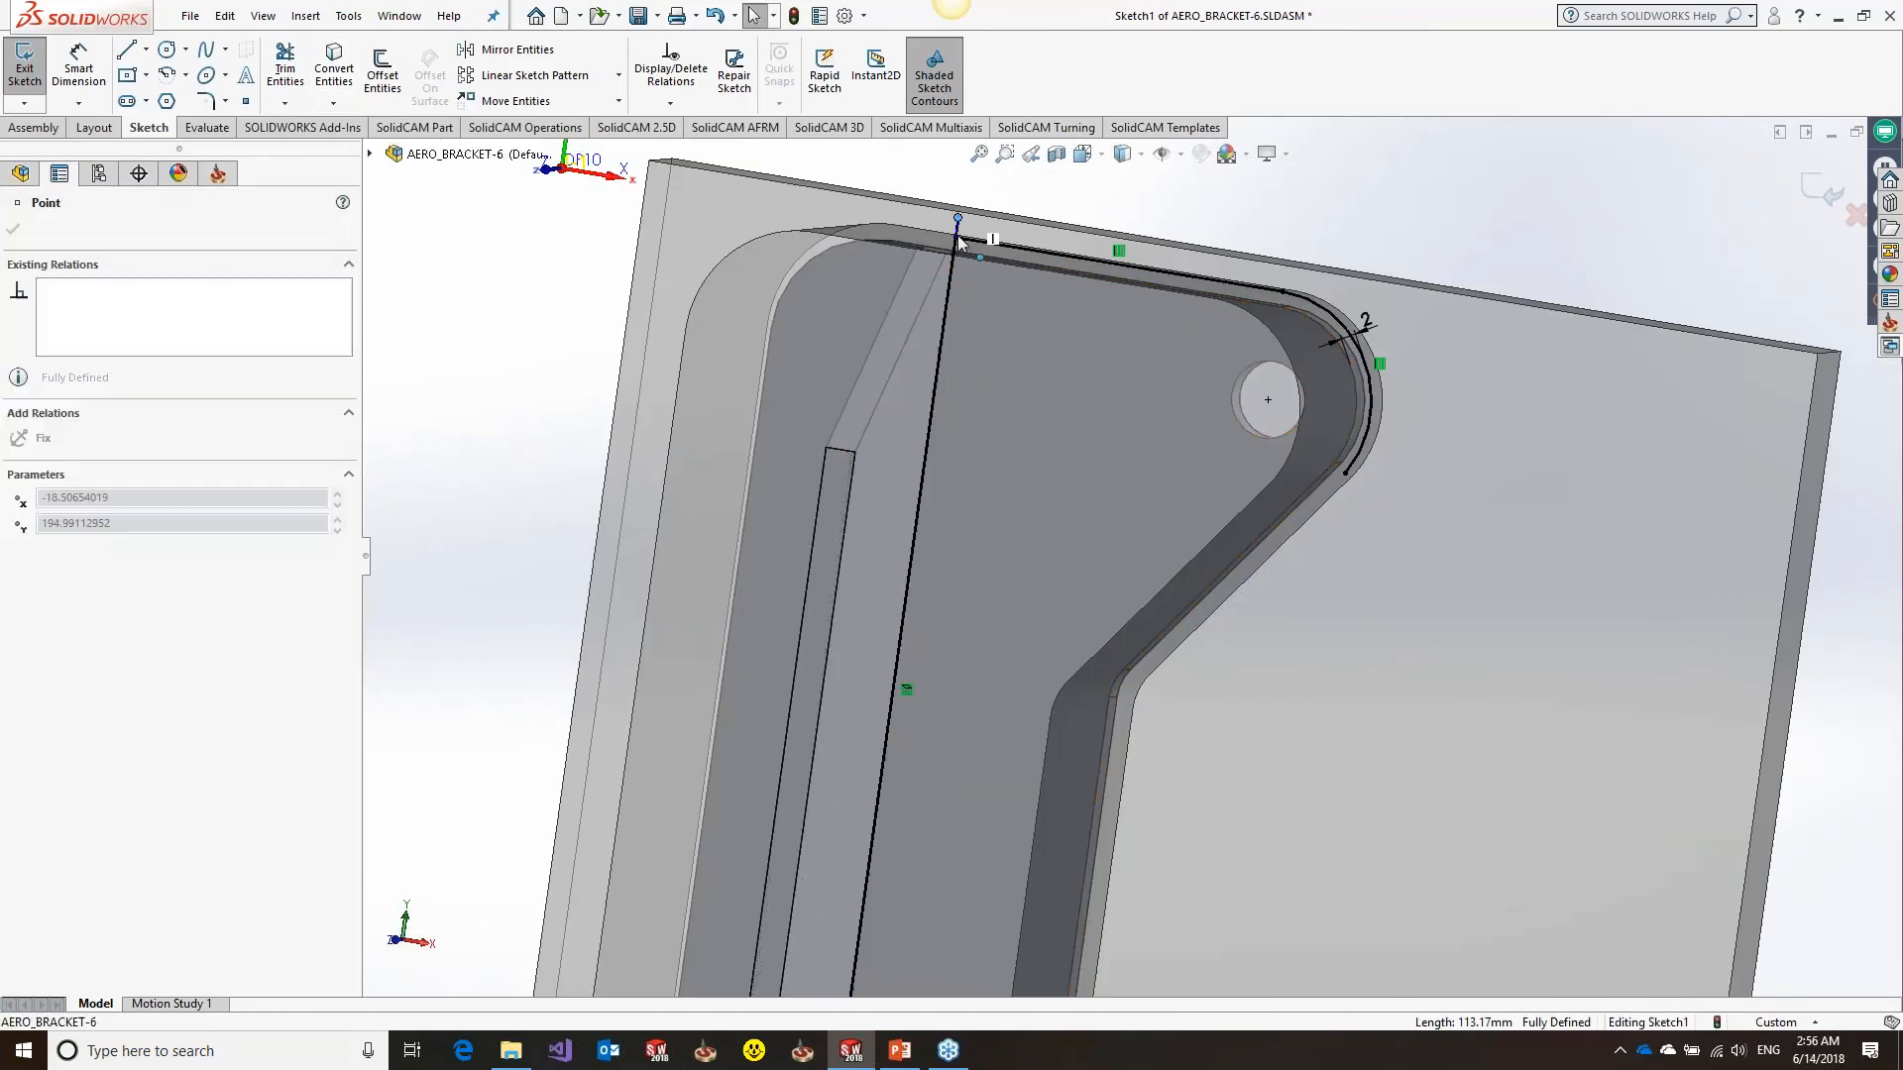
{"action": "key", "text": "Escape"}
{"action": "middle_click_drag", "start_coordinate": [1150, 403], "coordinate": [1185, 403]}
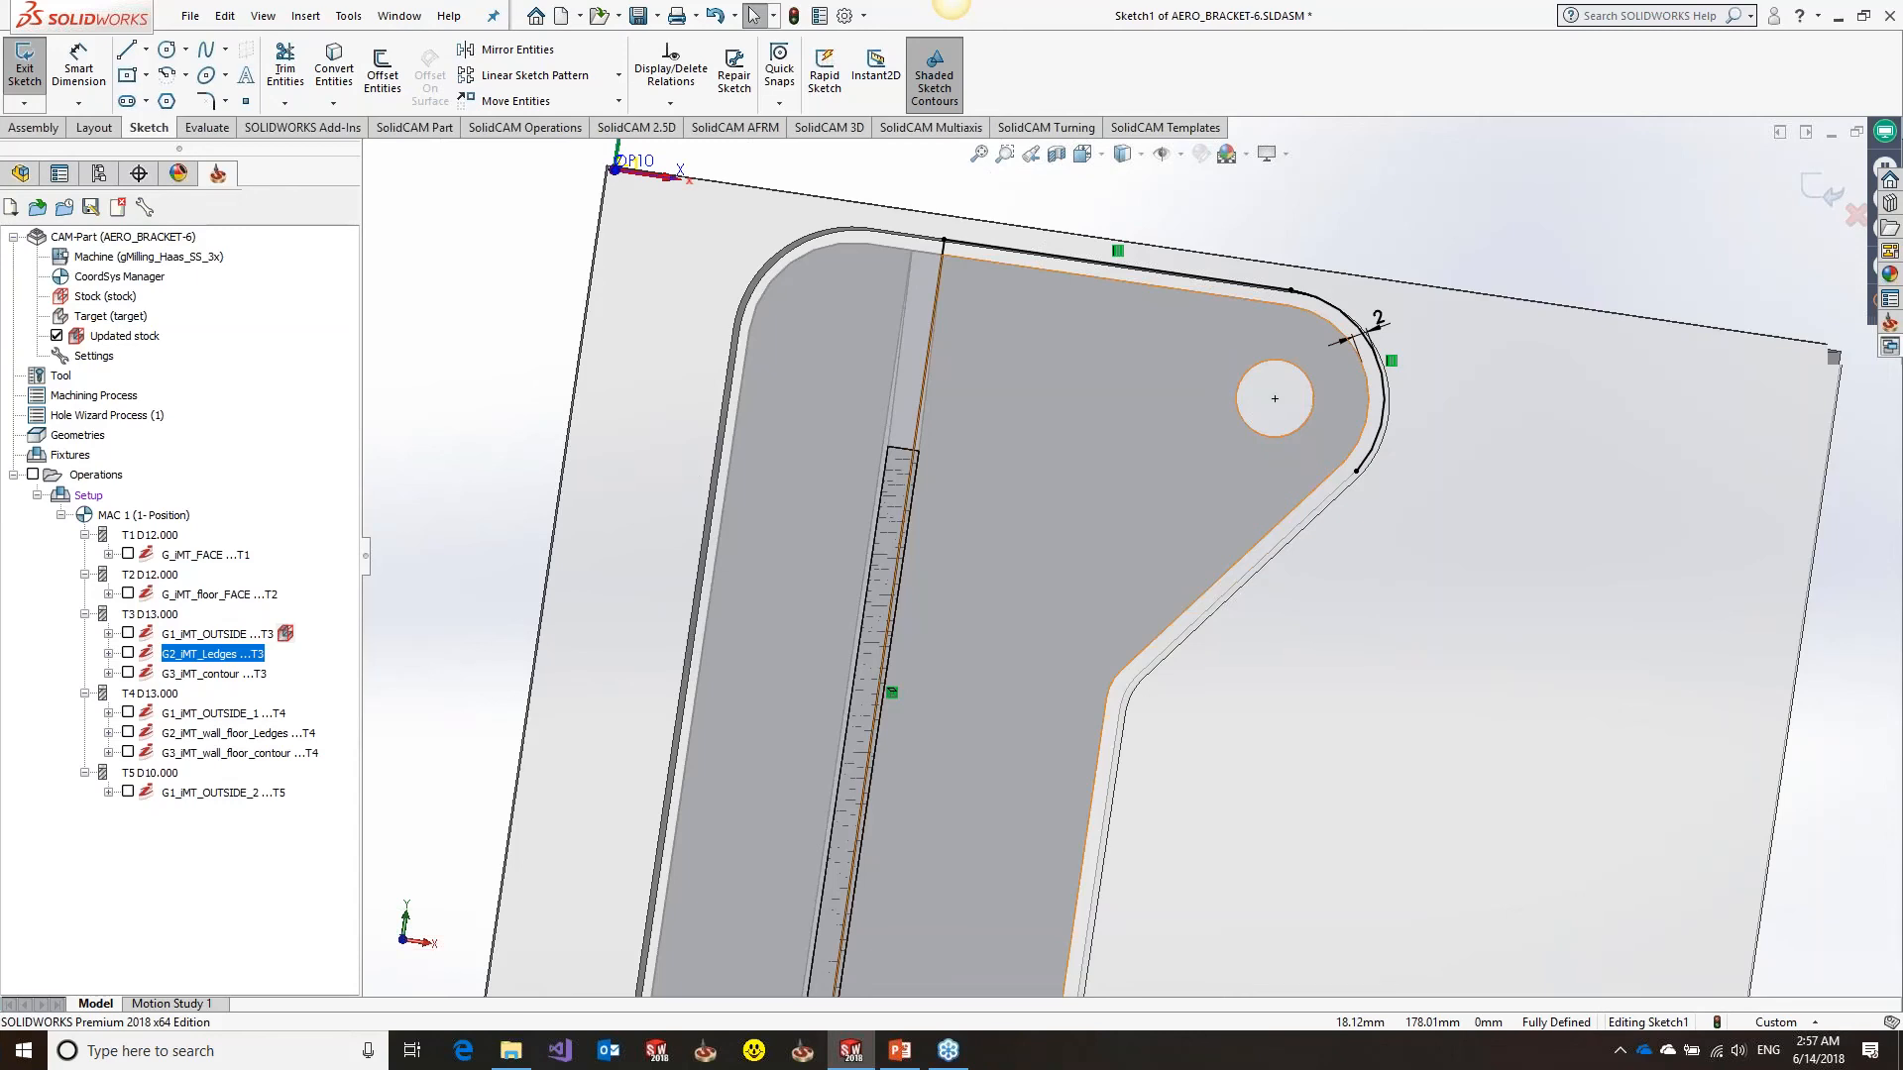
{"action": "left_click", "coordinate": [1856, 218]}
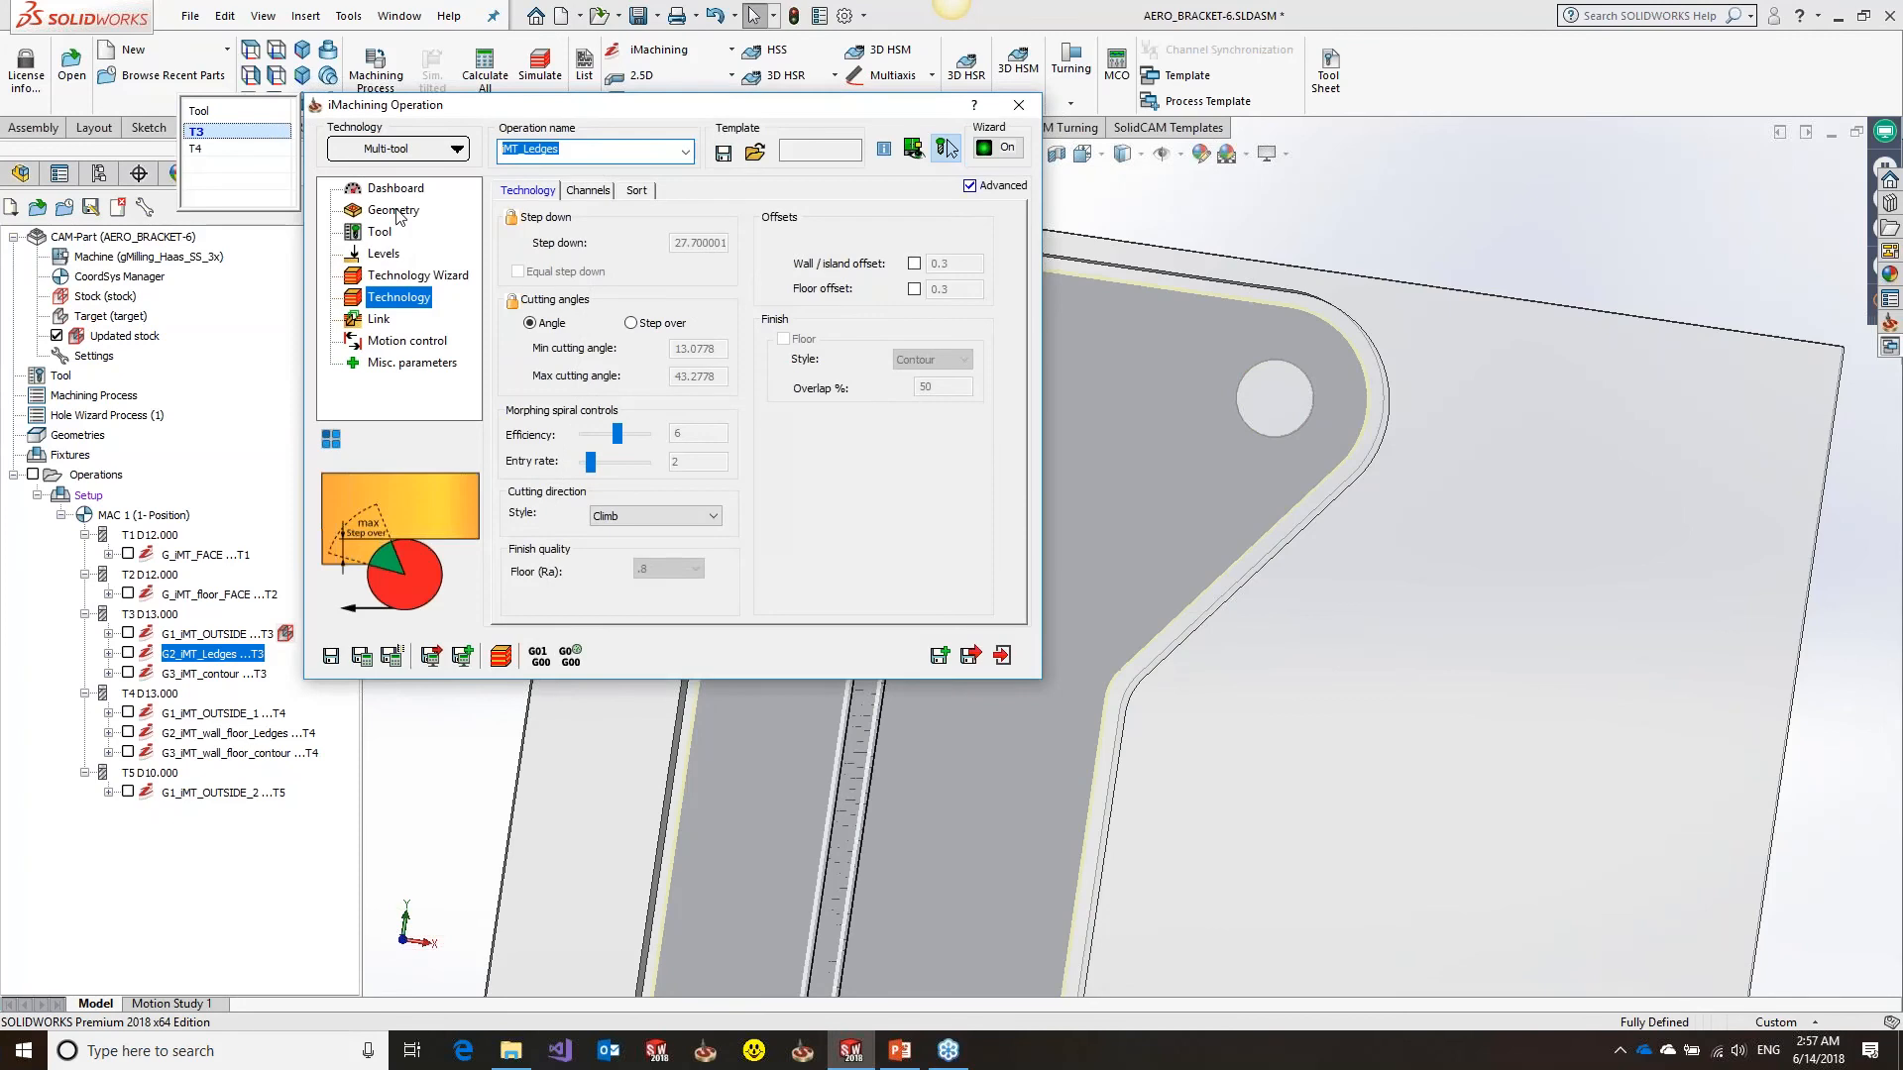
Set the ledges geometry's open edges offset to 2 with the delta angle enabled at 0, and recalculate with the updated stock hidden
{"action": "left_click", "coordinate": [393, 210]}
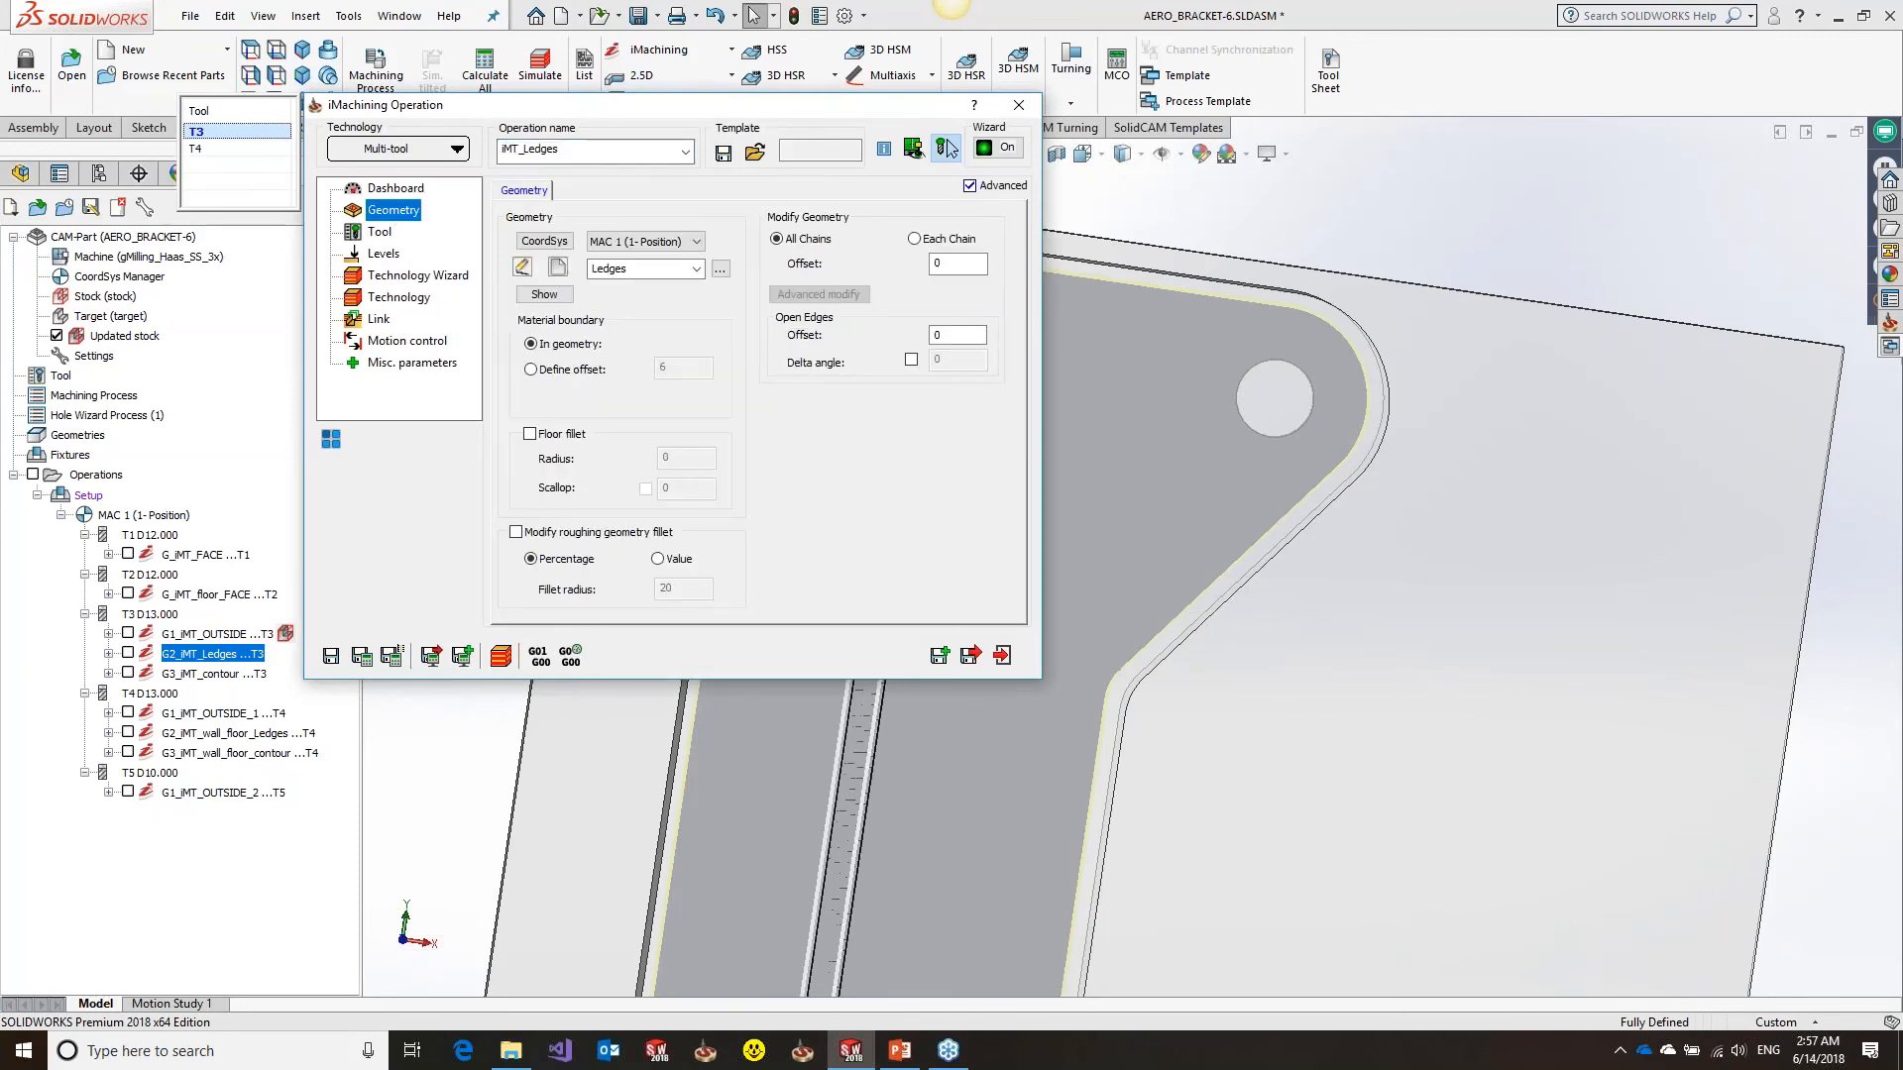
{"action": "left_click", "coordinate": [949, 149]}
{"action": "left_click_drag", "start_coordinate": [950, 263], "coordinate": [810, 267]}
{"action": "double_click", "coordinate": [946, 334]}
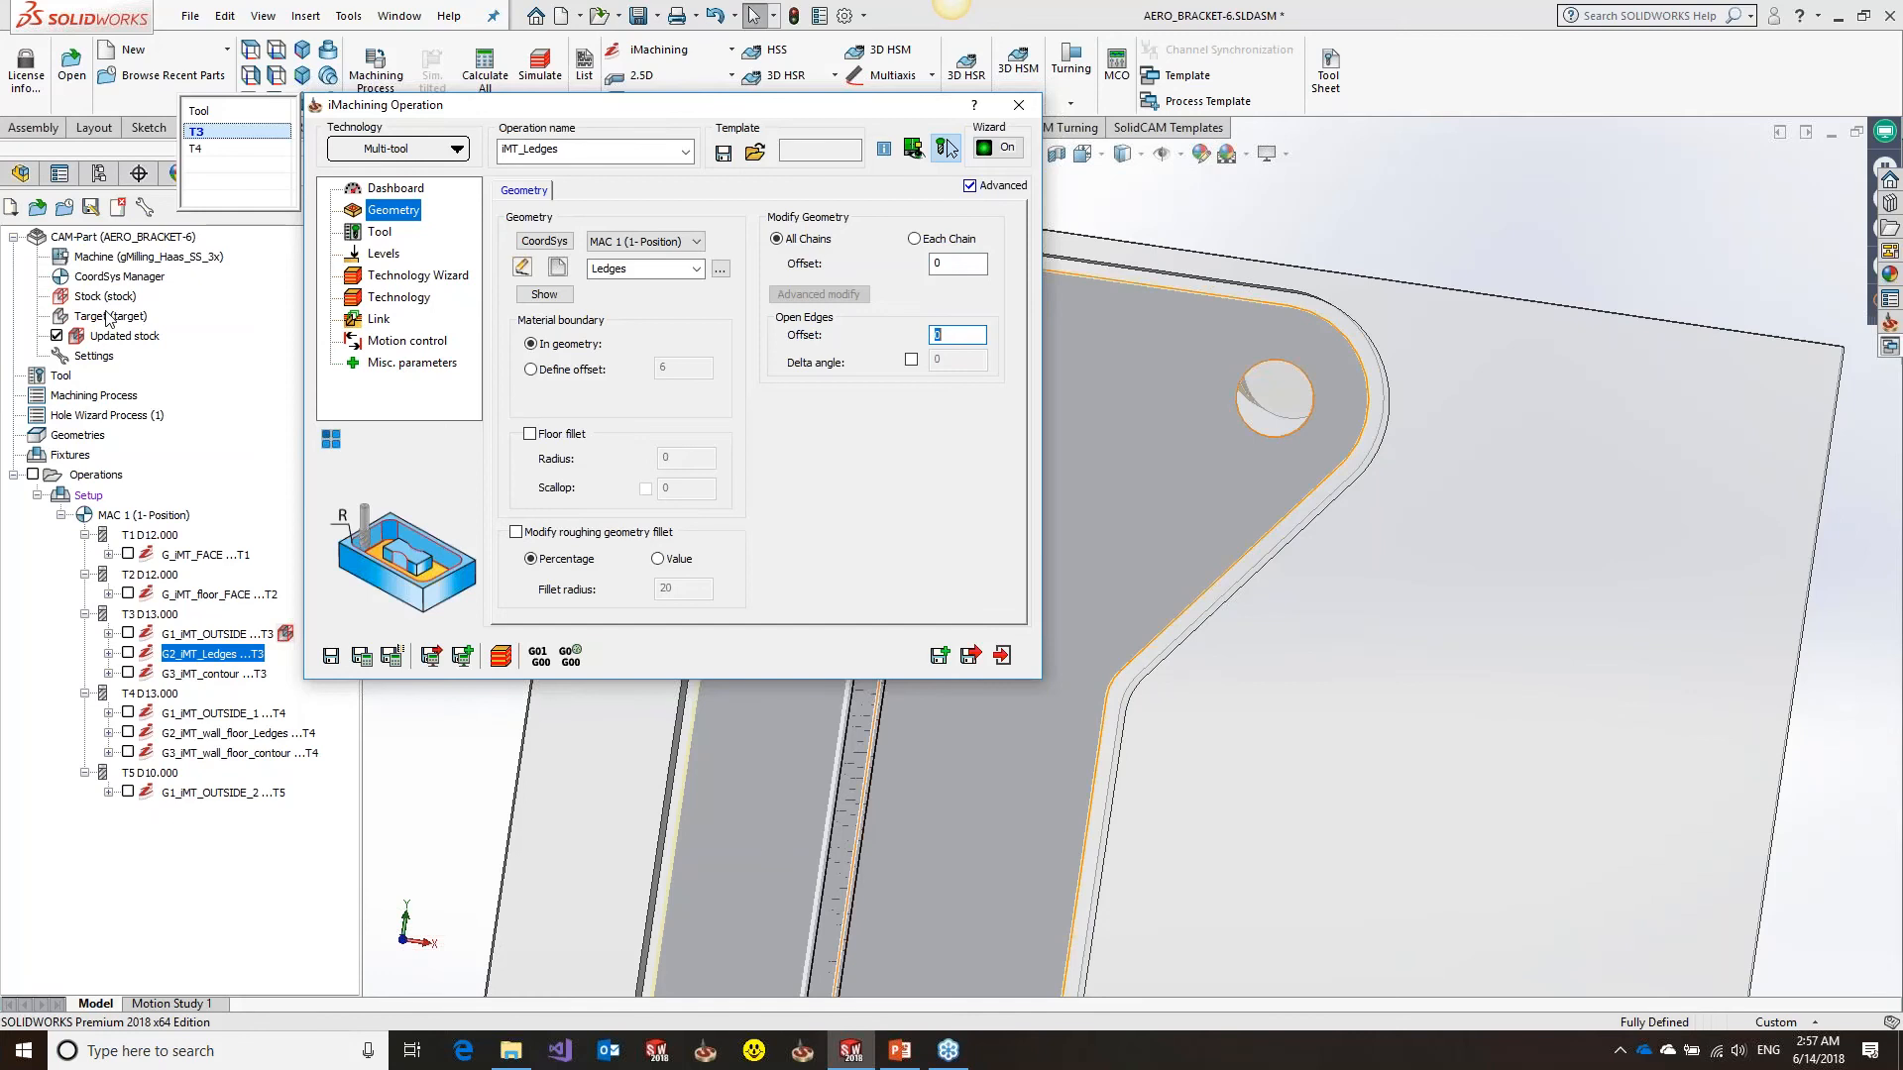
{"action": "left_click", "coordinate": [947, 149]}
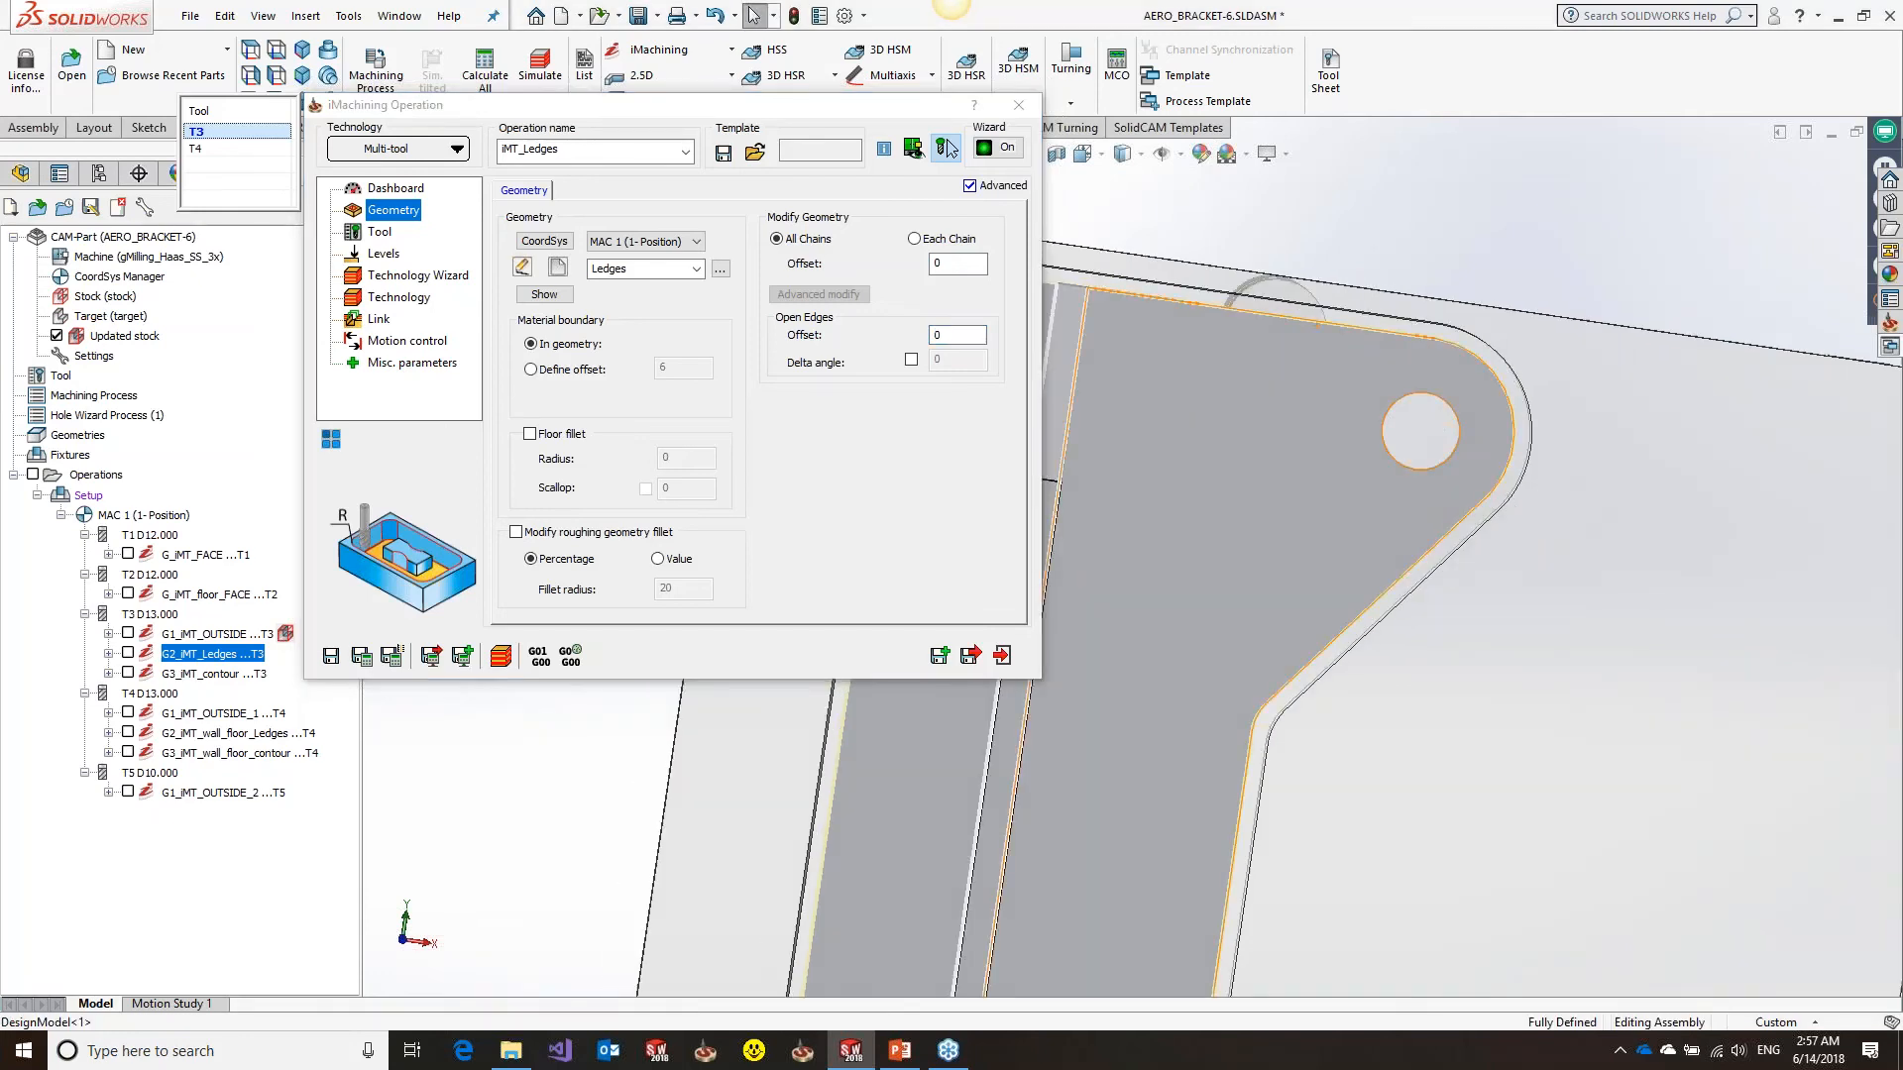
{"action": "type", "text": "2"}
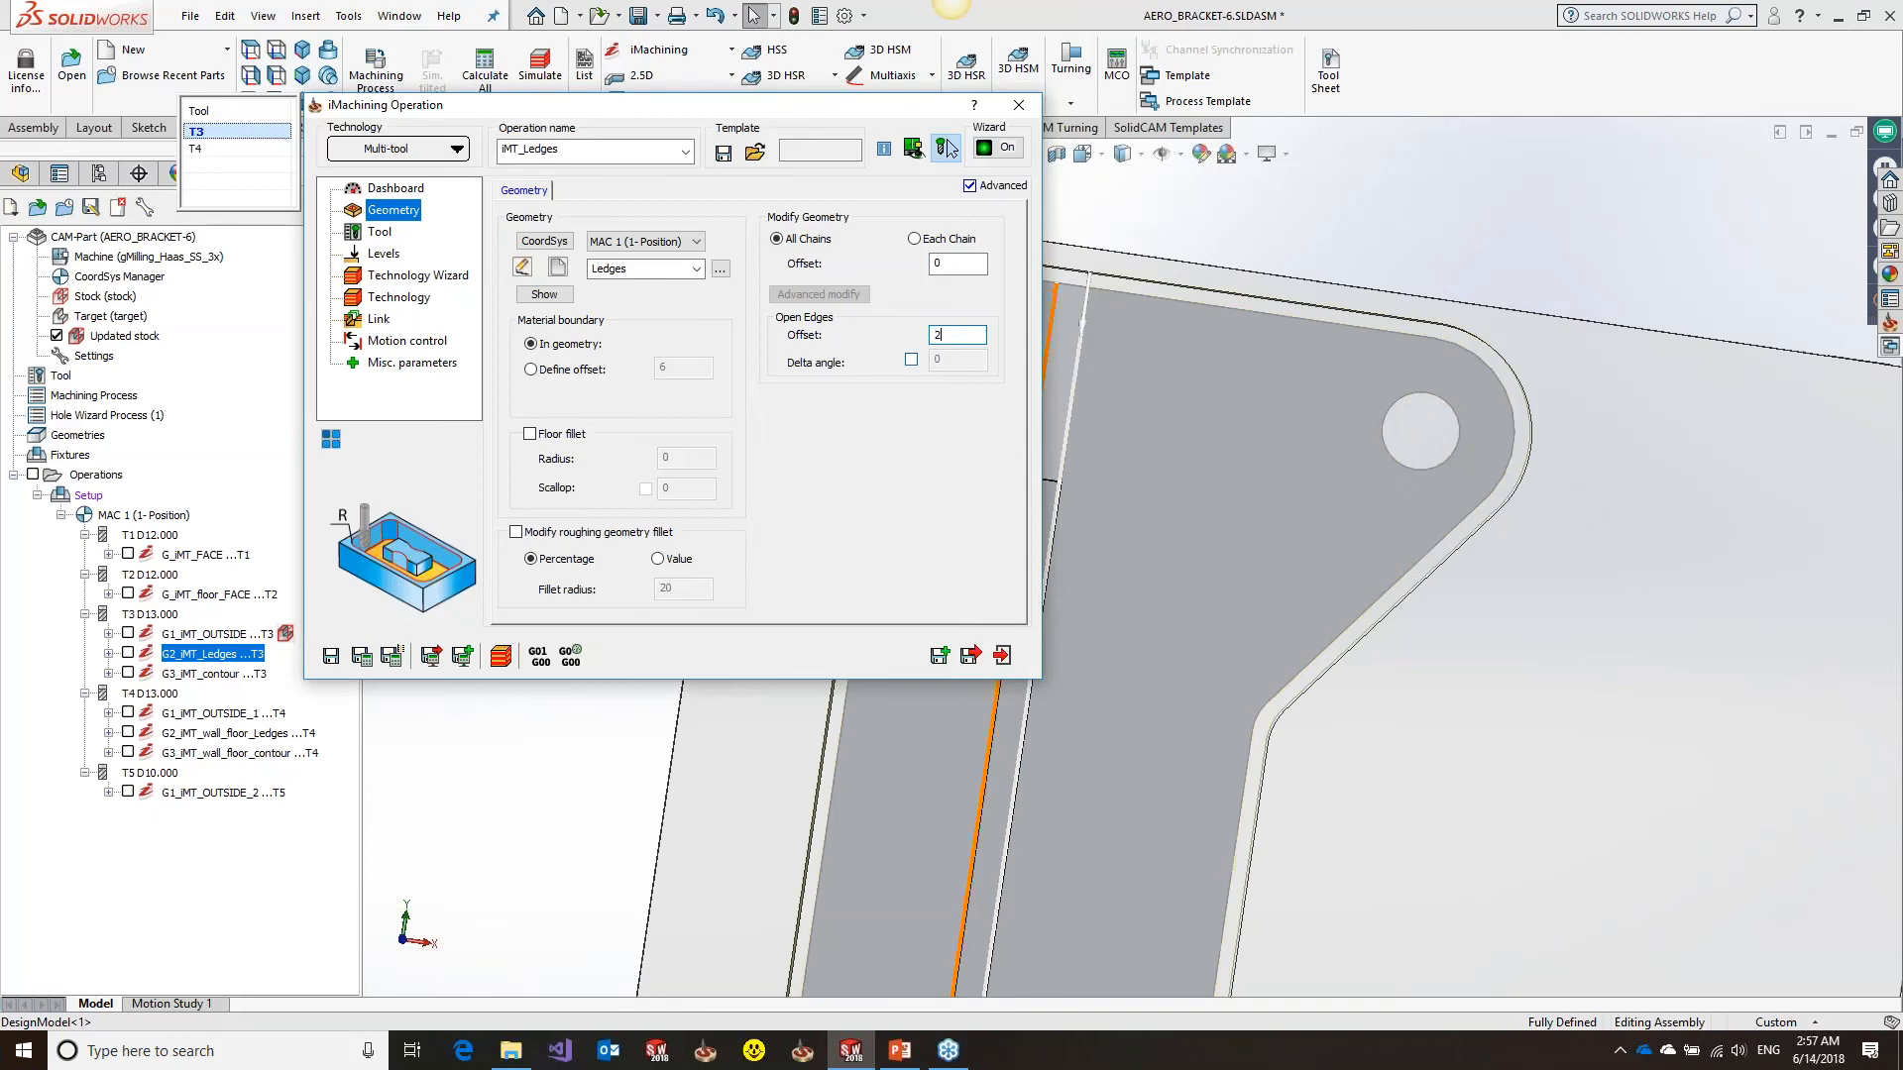
{"action": "left_click", "coordinate": [911, 360]}
{"action": "left_click", "coordinate": [959, 328]}
{"action": "left_click", "coordinate": [947, 149]}
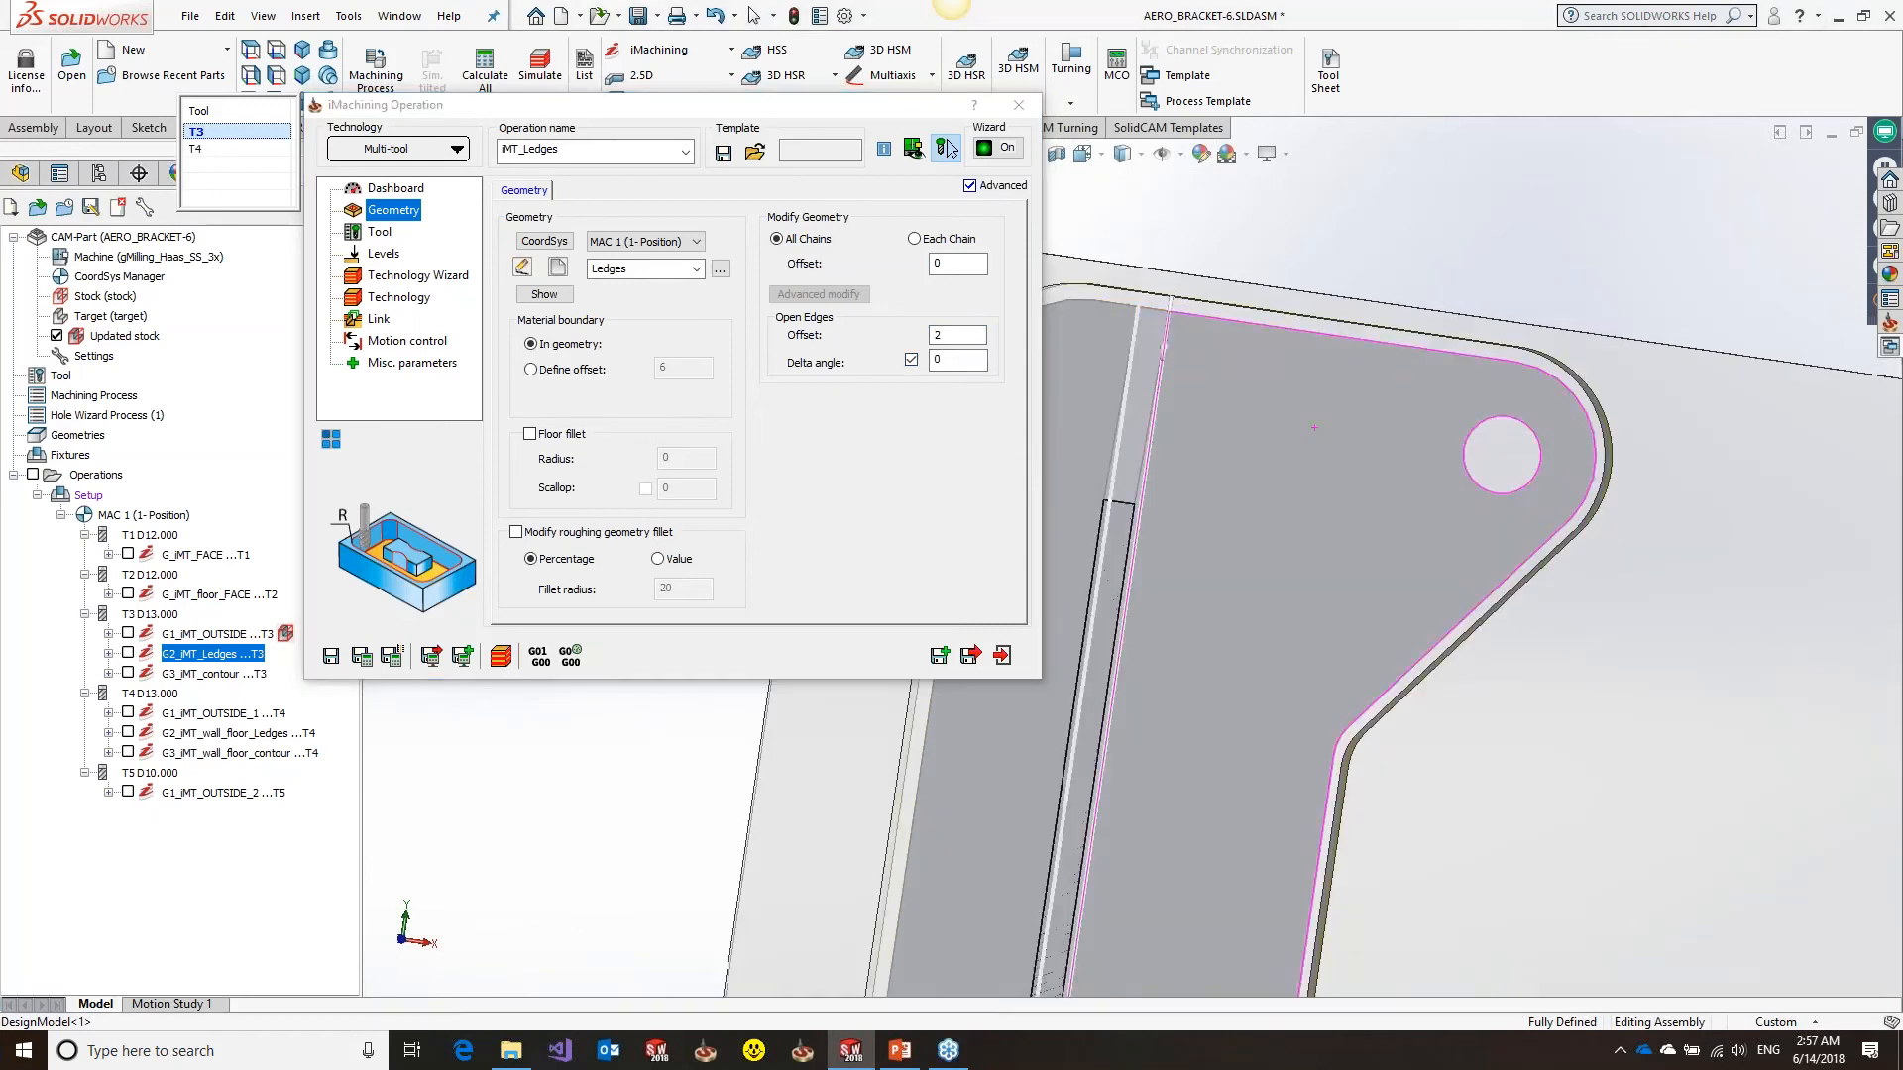
{"action": "left_click", "coordinate": [57, 336]}
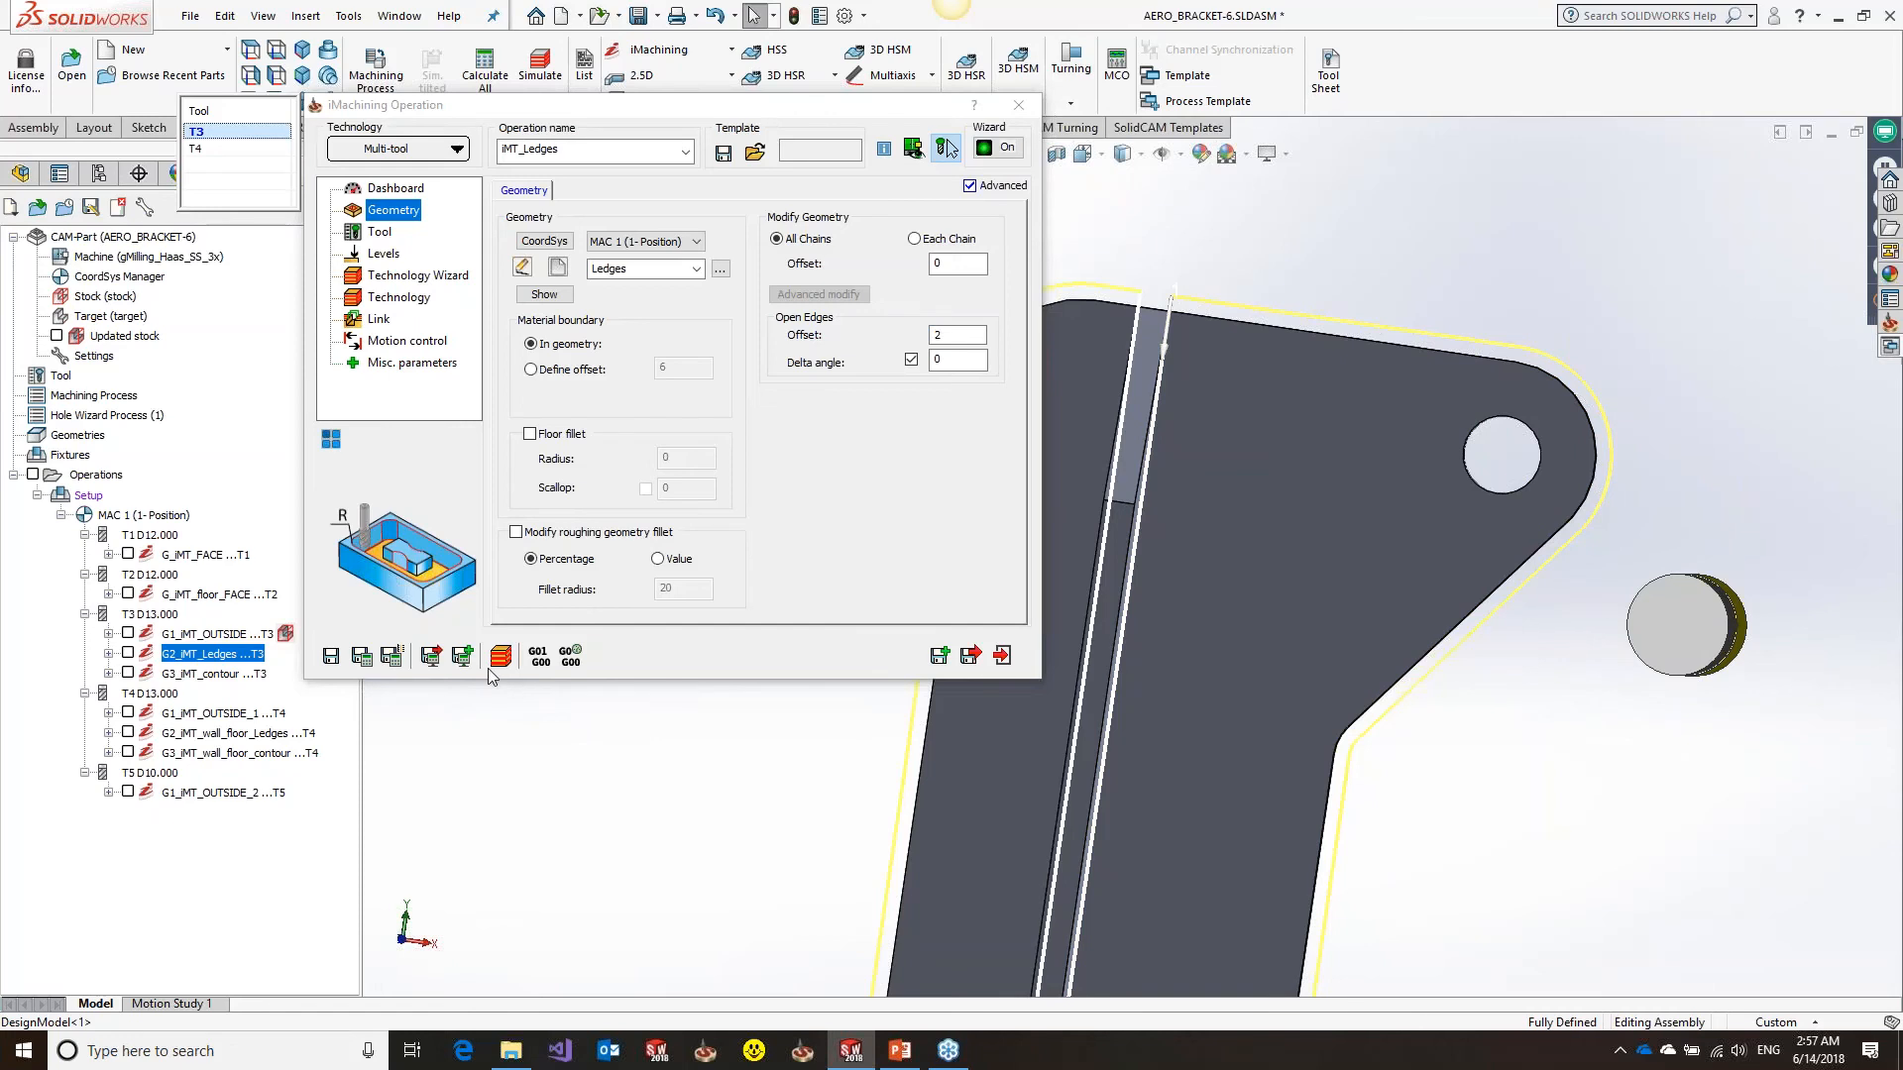
{"action": "left_click", "coordinate": [362, 656]}
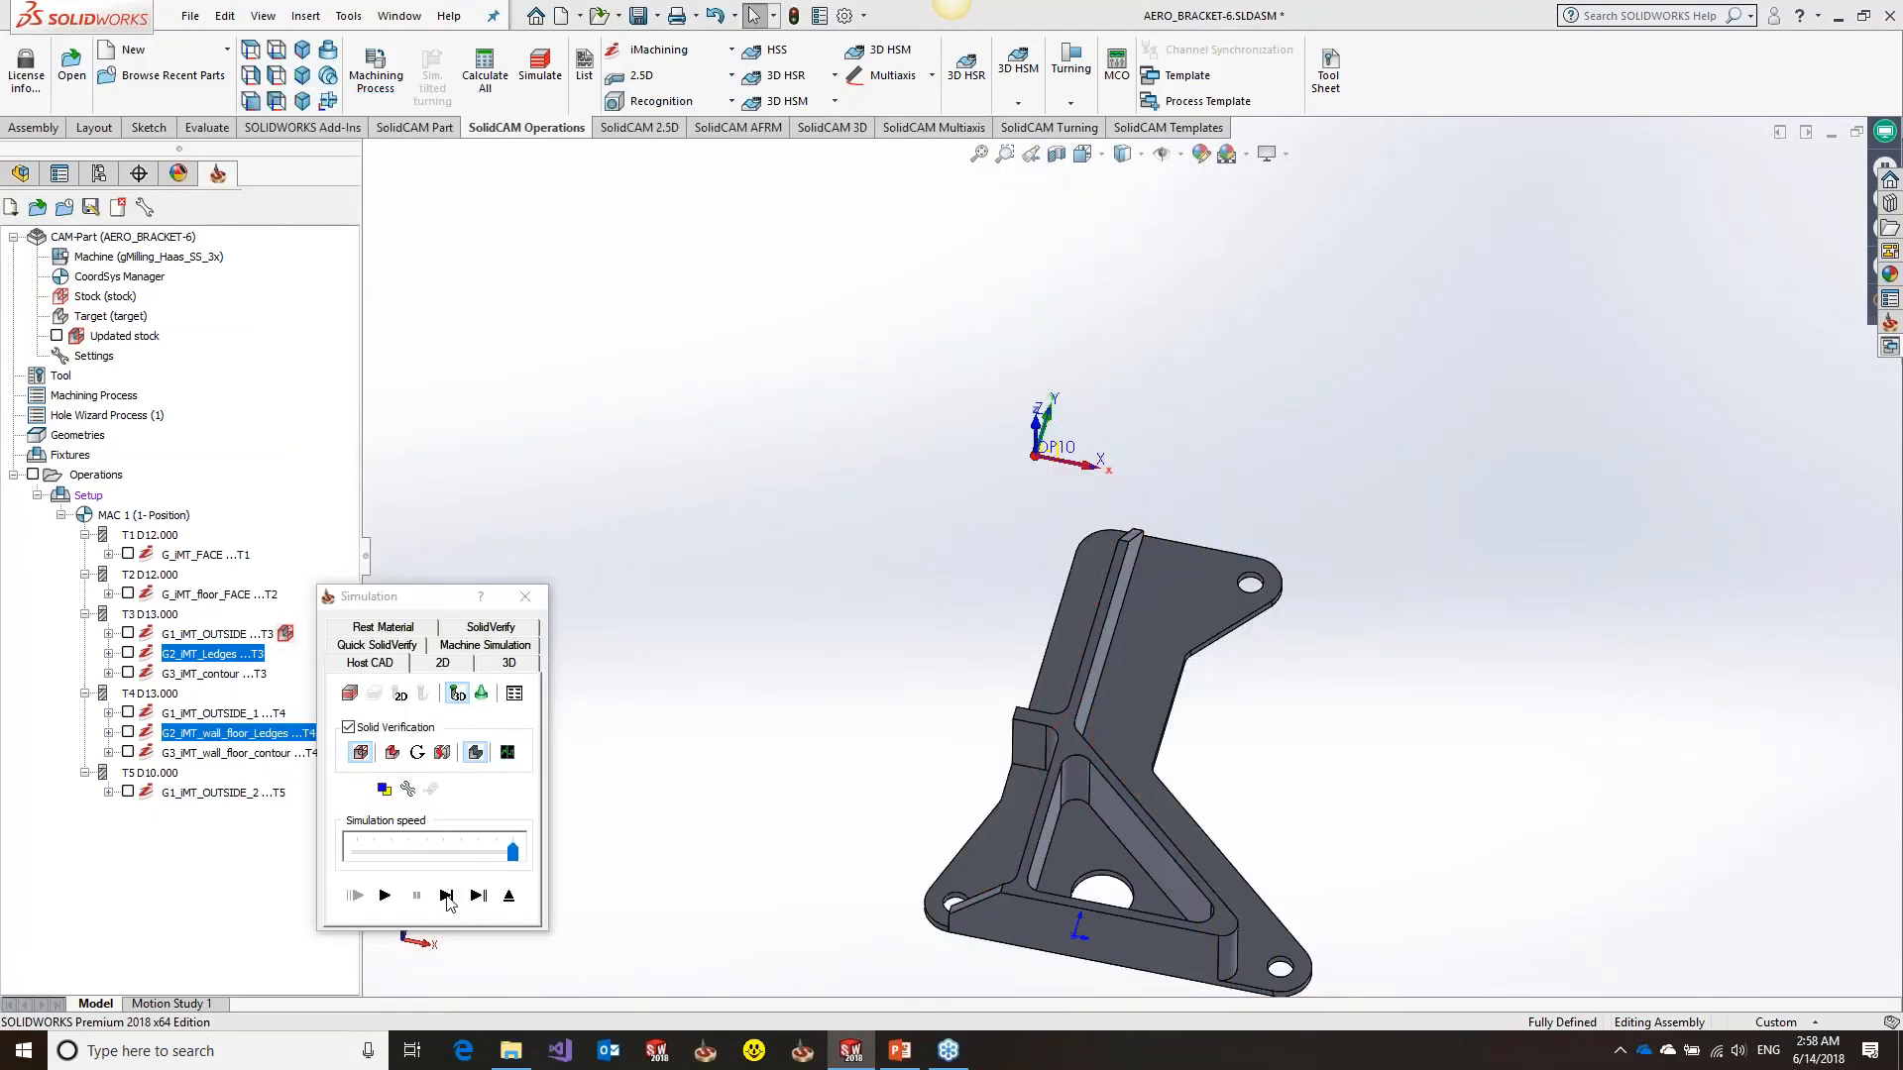
Simulate the T3 and T4 ledges operations in single steps, examine the cutter's pass along the bracket's upper edge, and close the simulation
{"action": "middle_click_drag", "start_coordinate": [1193, 533], "coordinate": [1216, 498]}
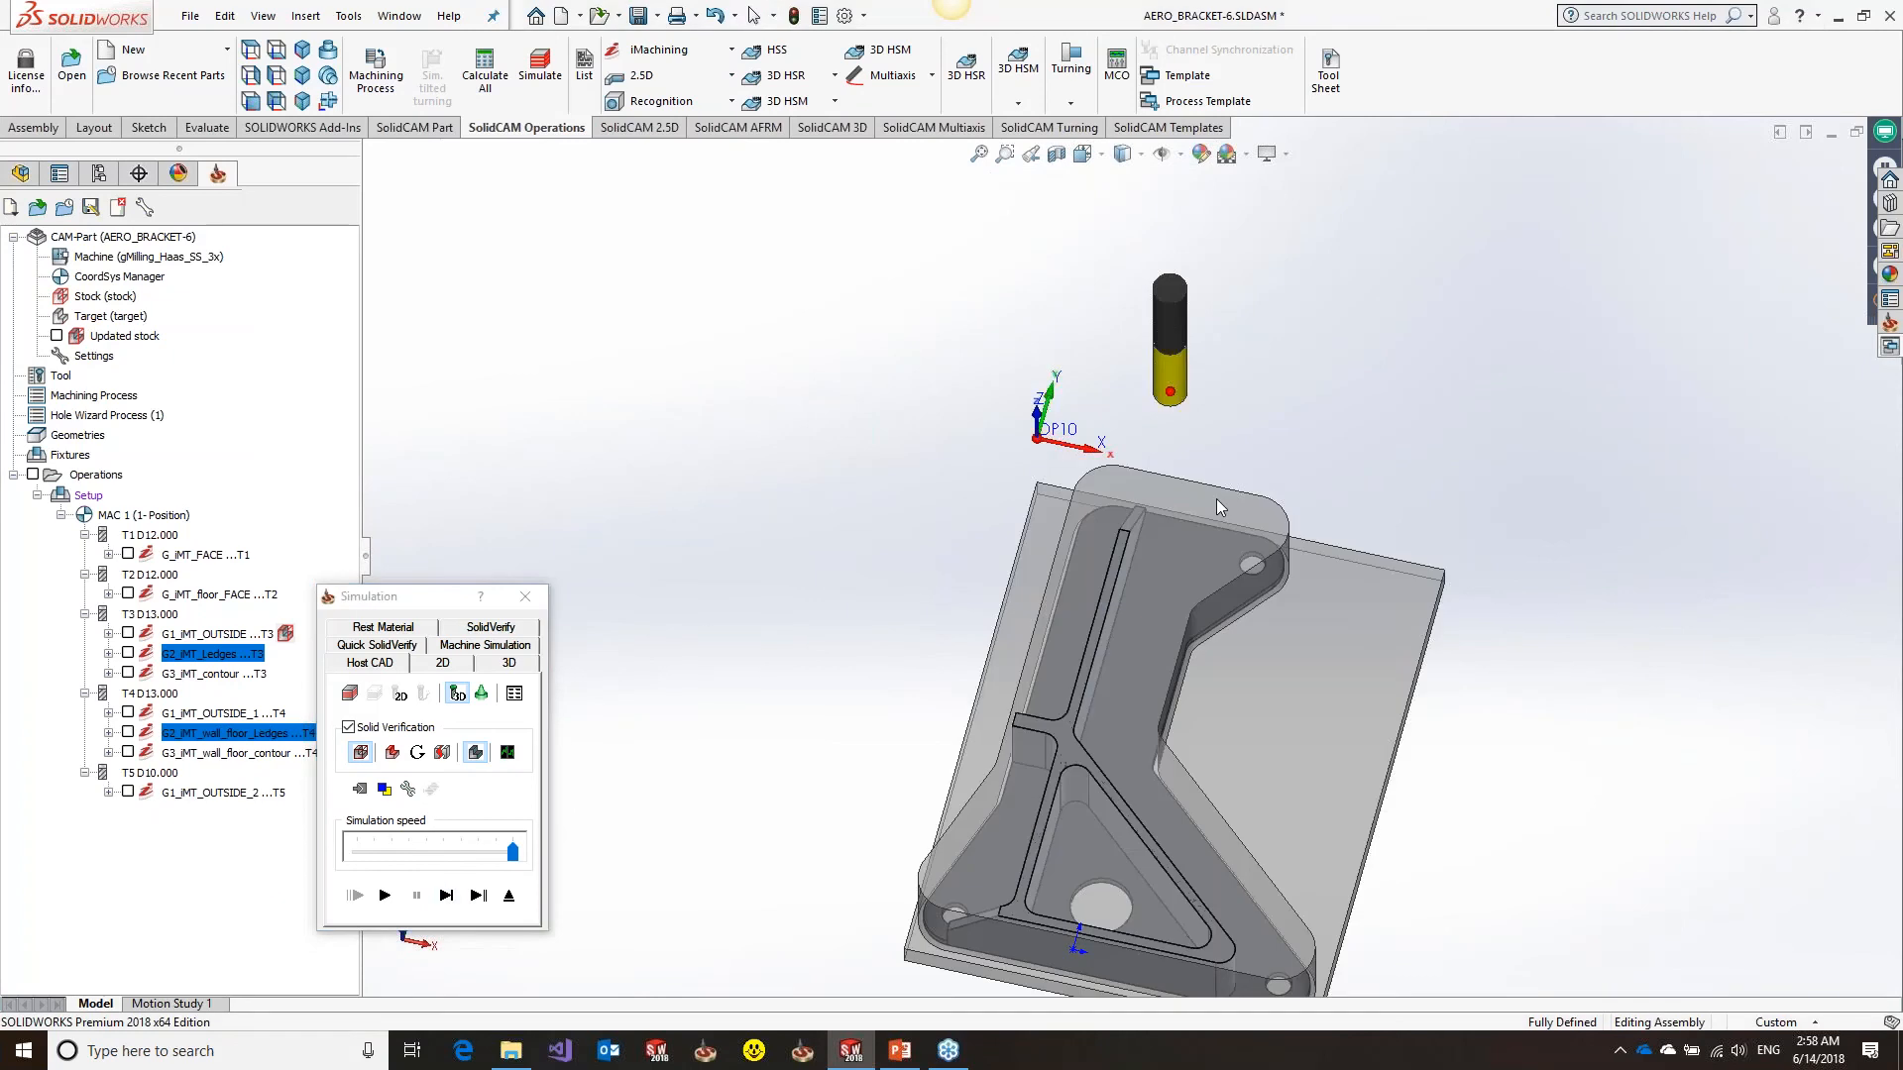
{"action": "scroll", "coordinate": [1206, 515], "scroll_direction": "down", "scroll_amount": 2}
{"action": "scroll", "coordinate": [1204, 519], "scroll_direction": "down", "scroll_amount": 3}
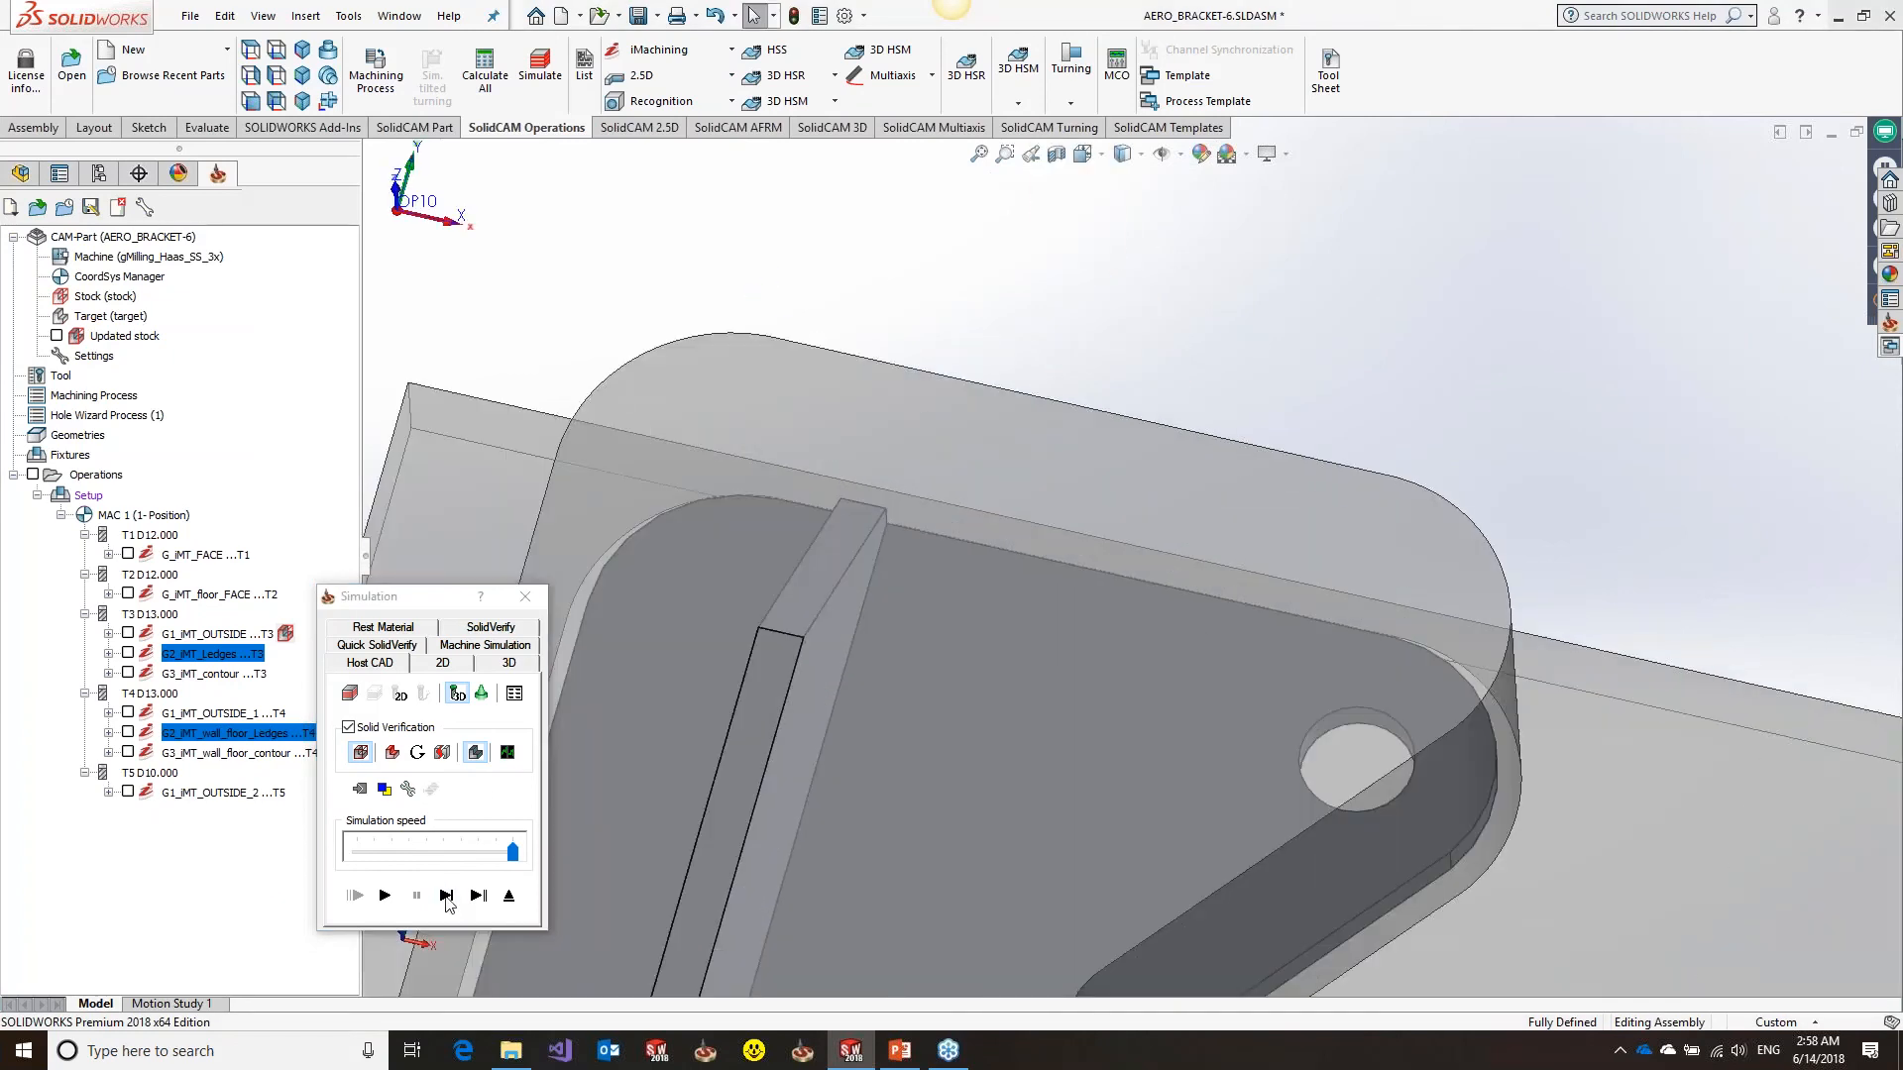
{"action": "left_click", "coordinate": [446, 896]}
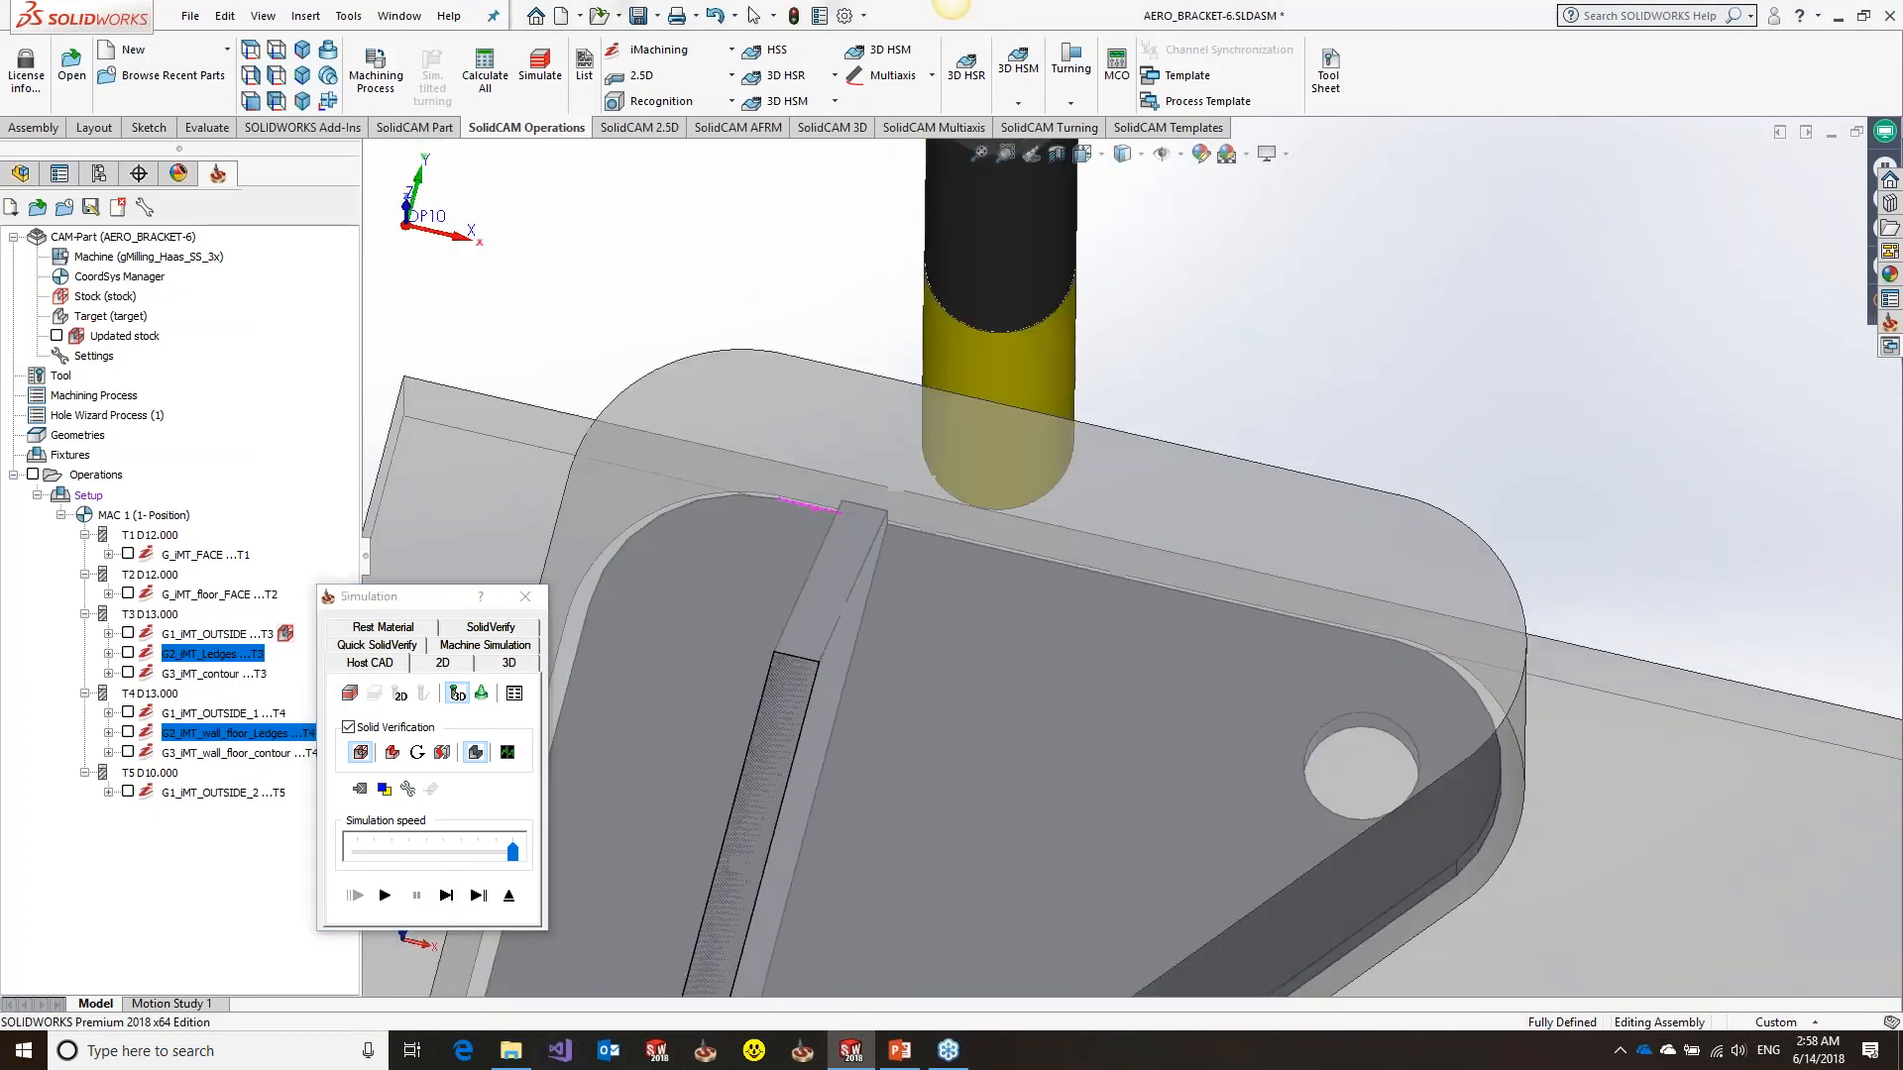
{"action": "middle_click_drag", "start_coordinate": [805, 515], "coordinate": [793, 608]}
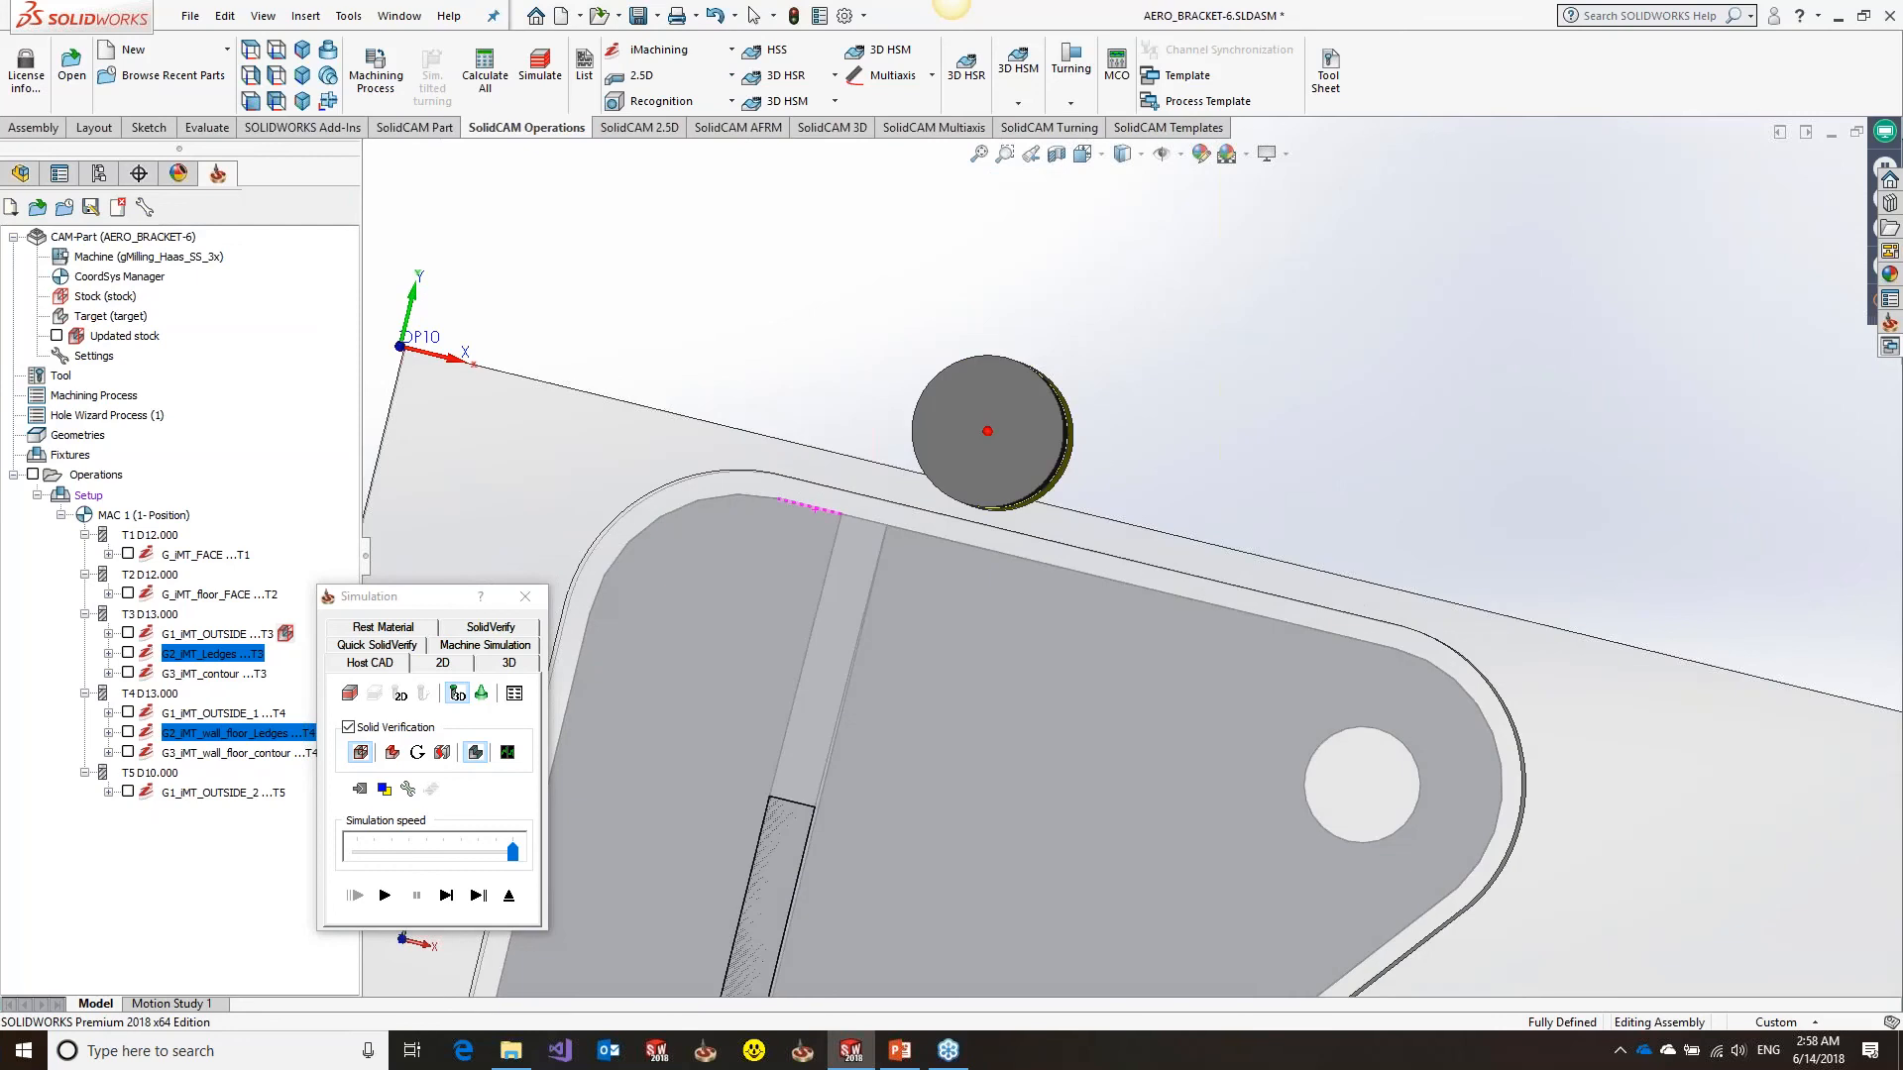
{"action": "left_click", "coordinate": [446, 898]}
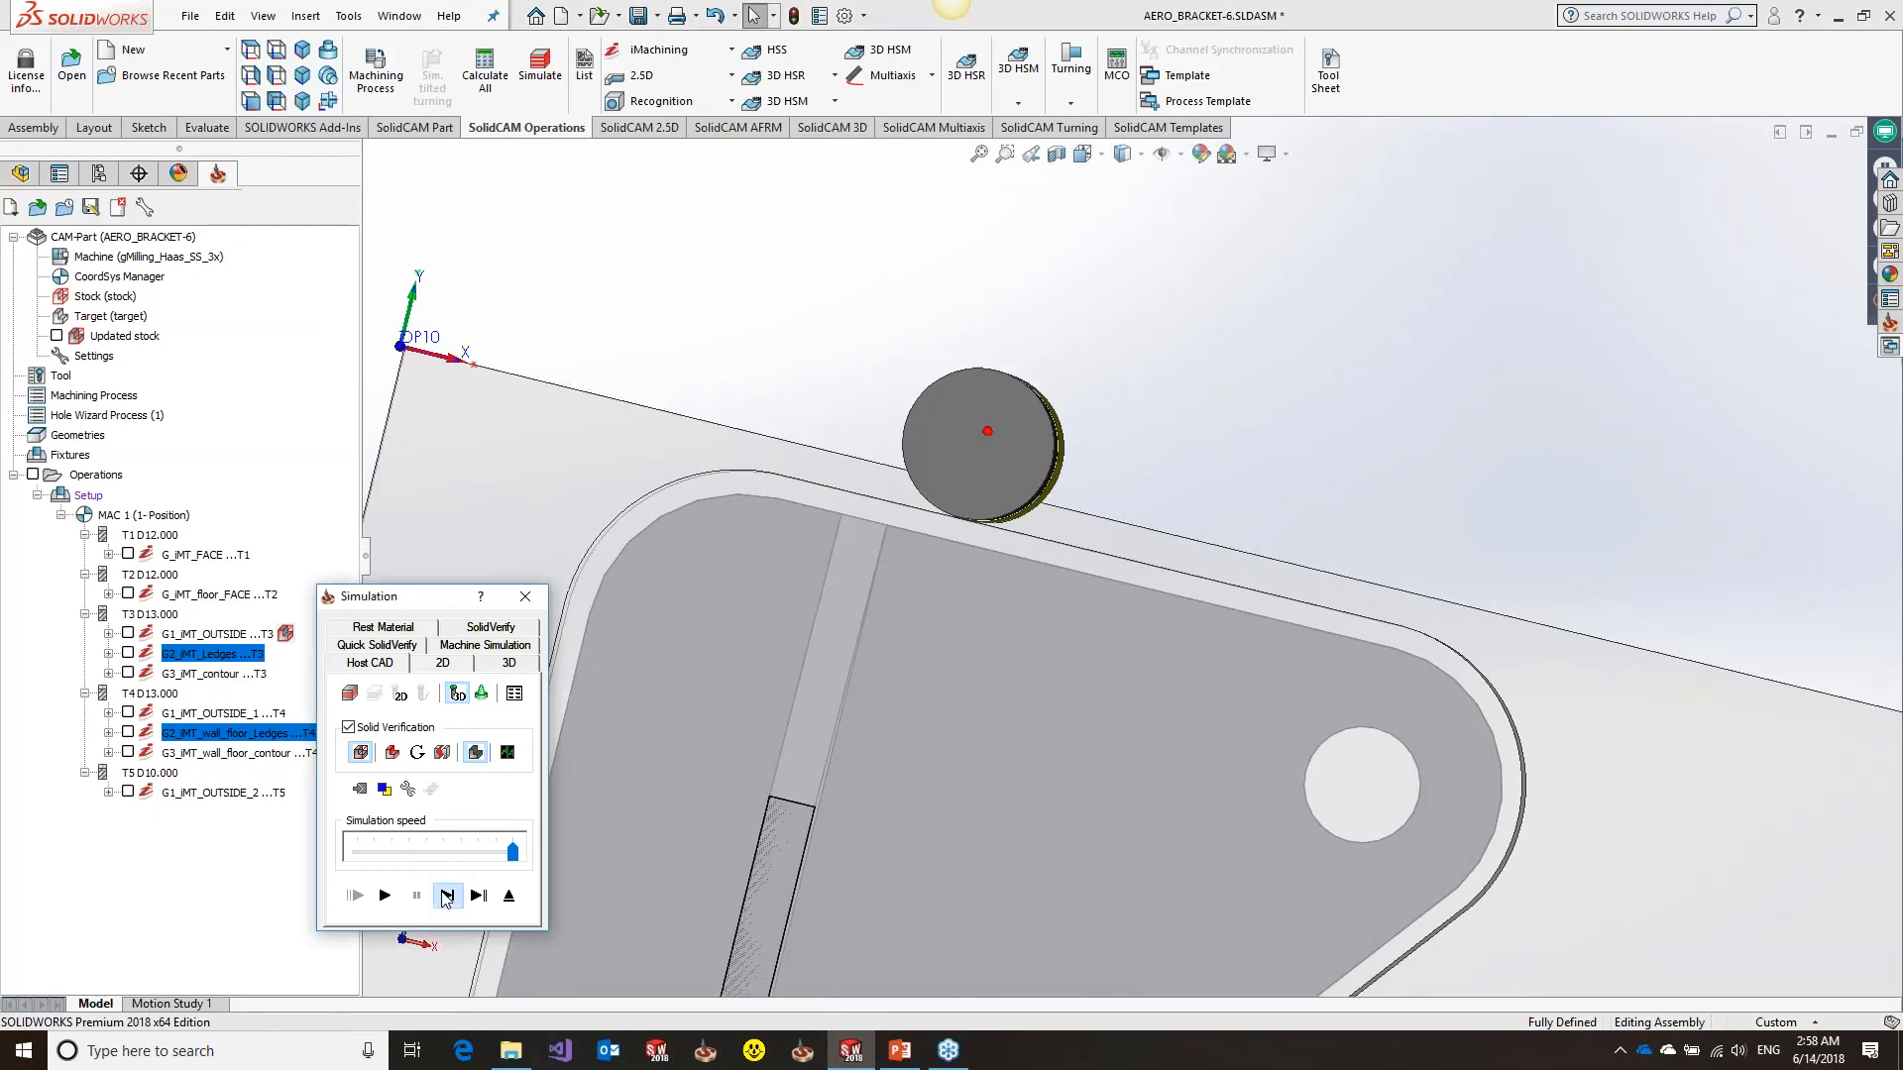
{"action": "left_click", "coordinate": [446, 897]}
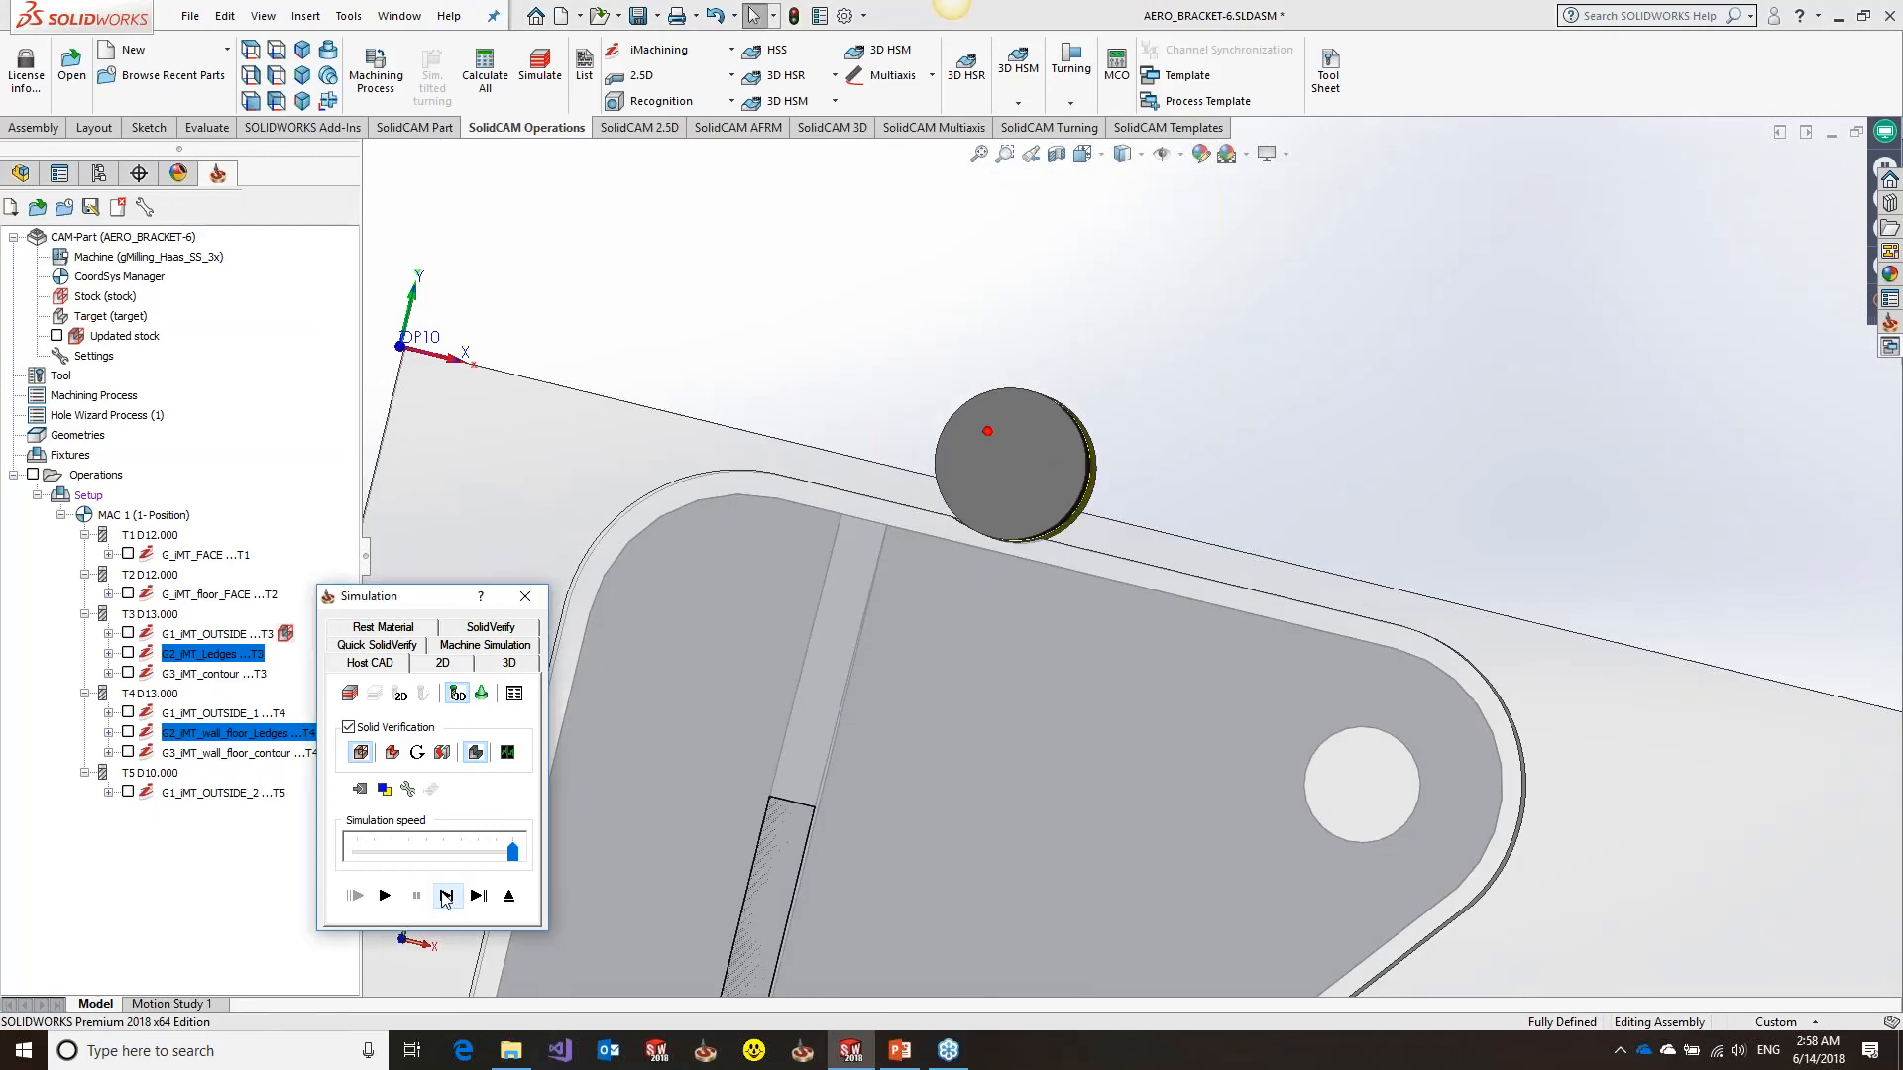
{"action": "left_click", "coordinate": [446, 897]}
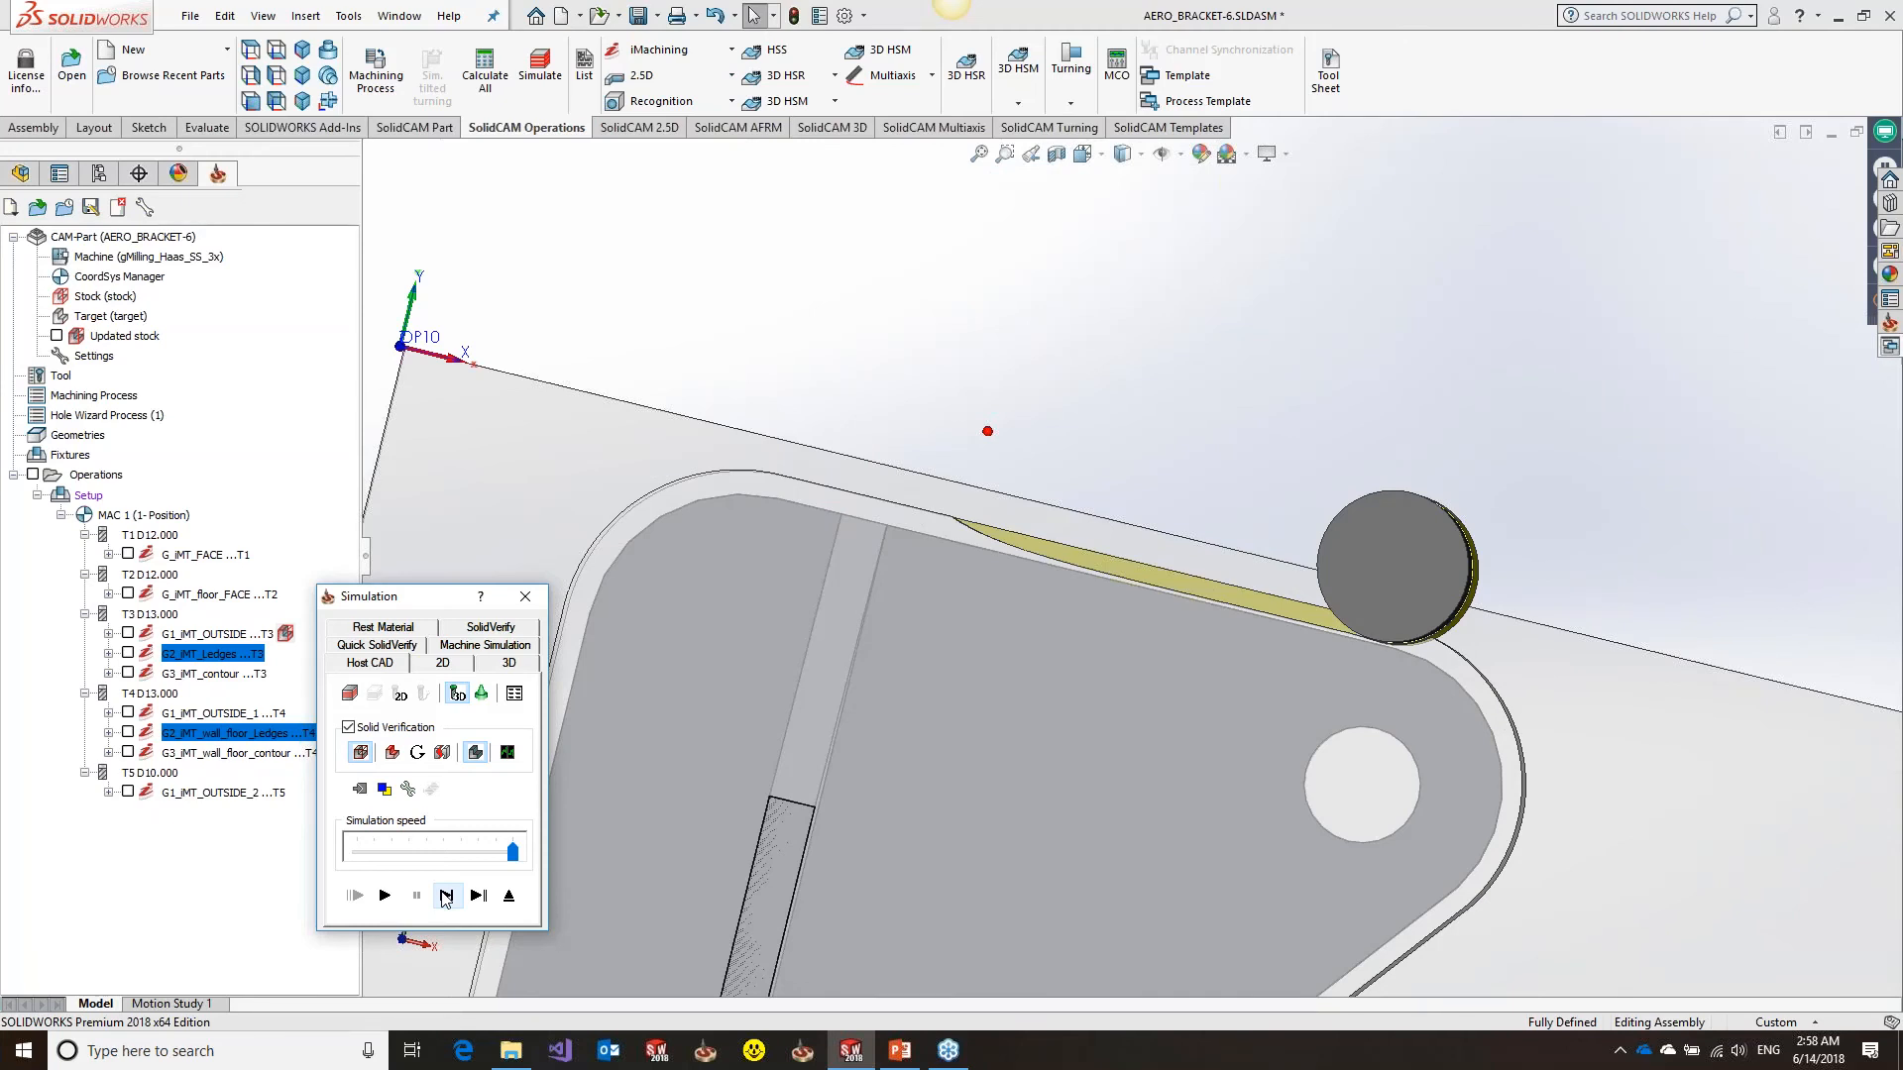
{"action": "scroll", "coordinate": [978, 593], "scroll_direction": "up", "scroll_amount": 4}
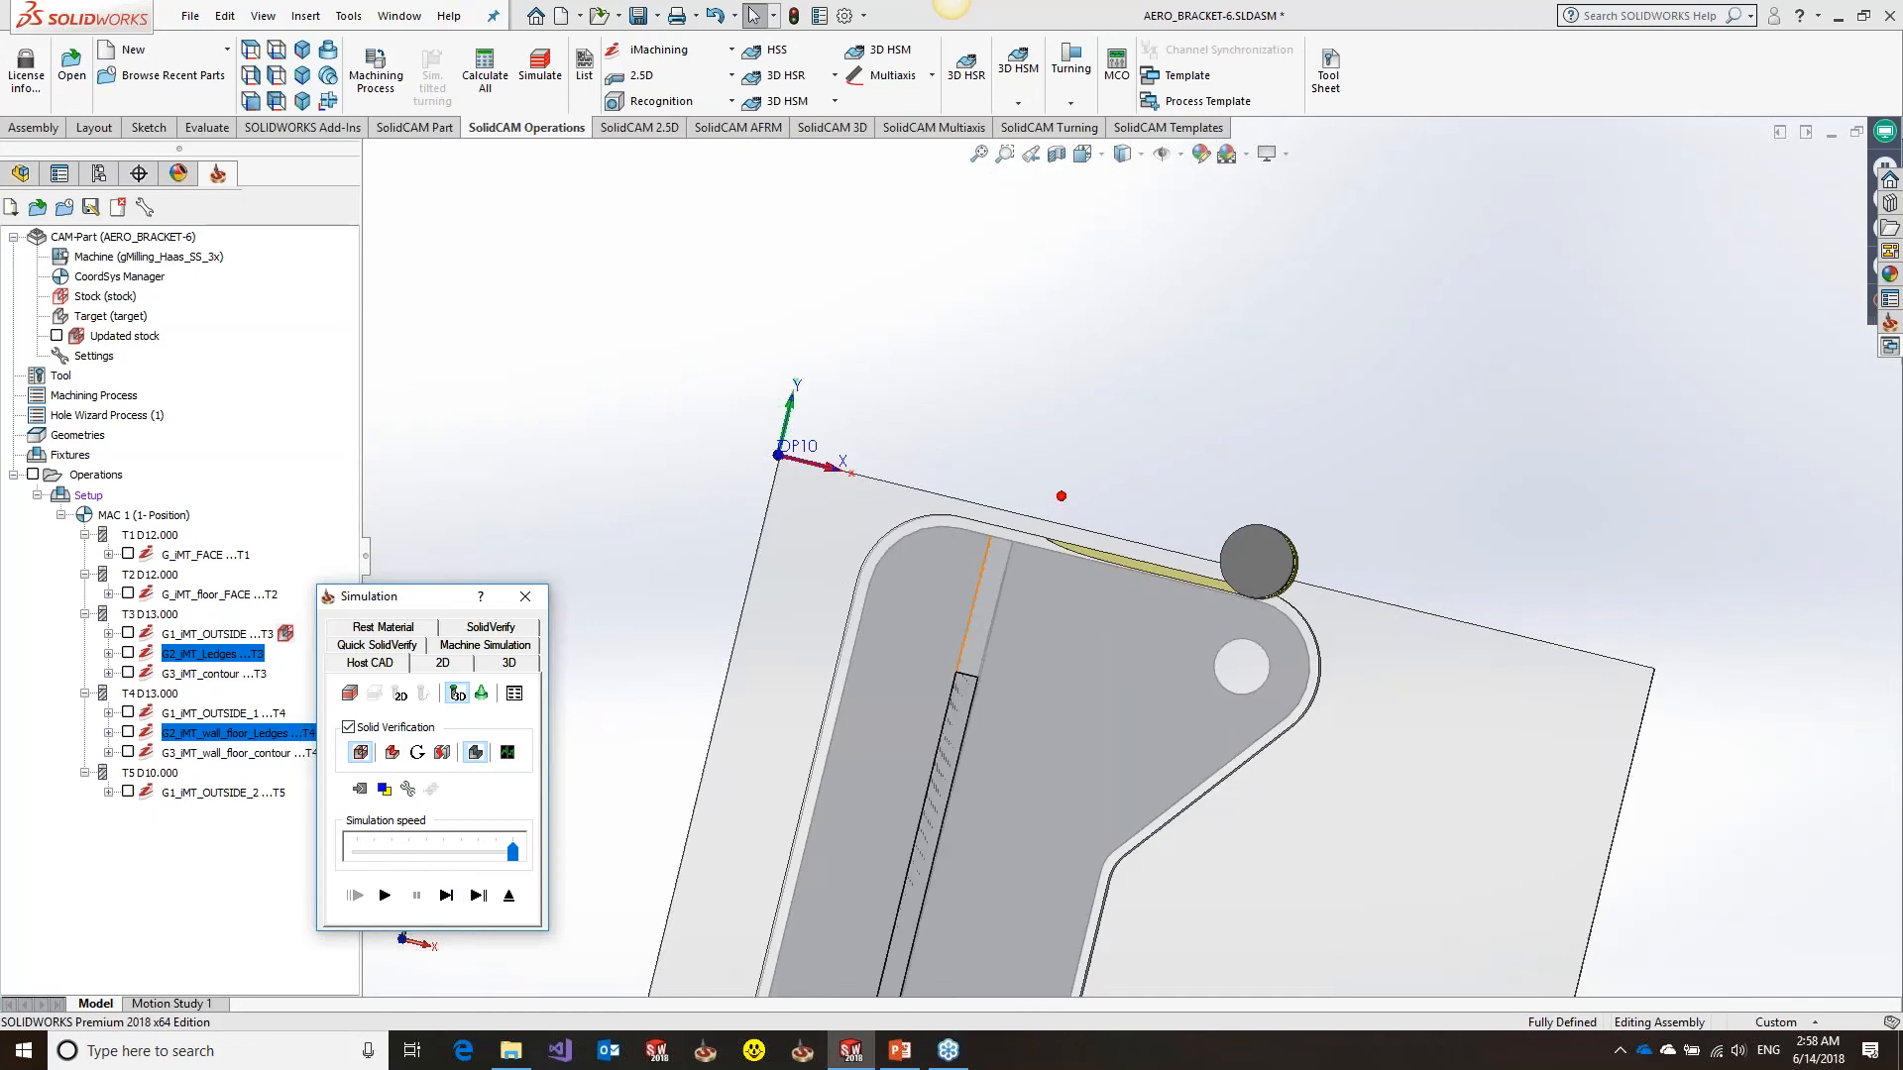
{"action": "left_click", "coordinate": [510, 896]}
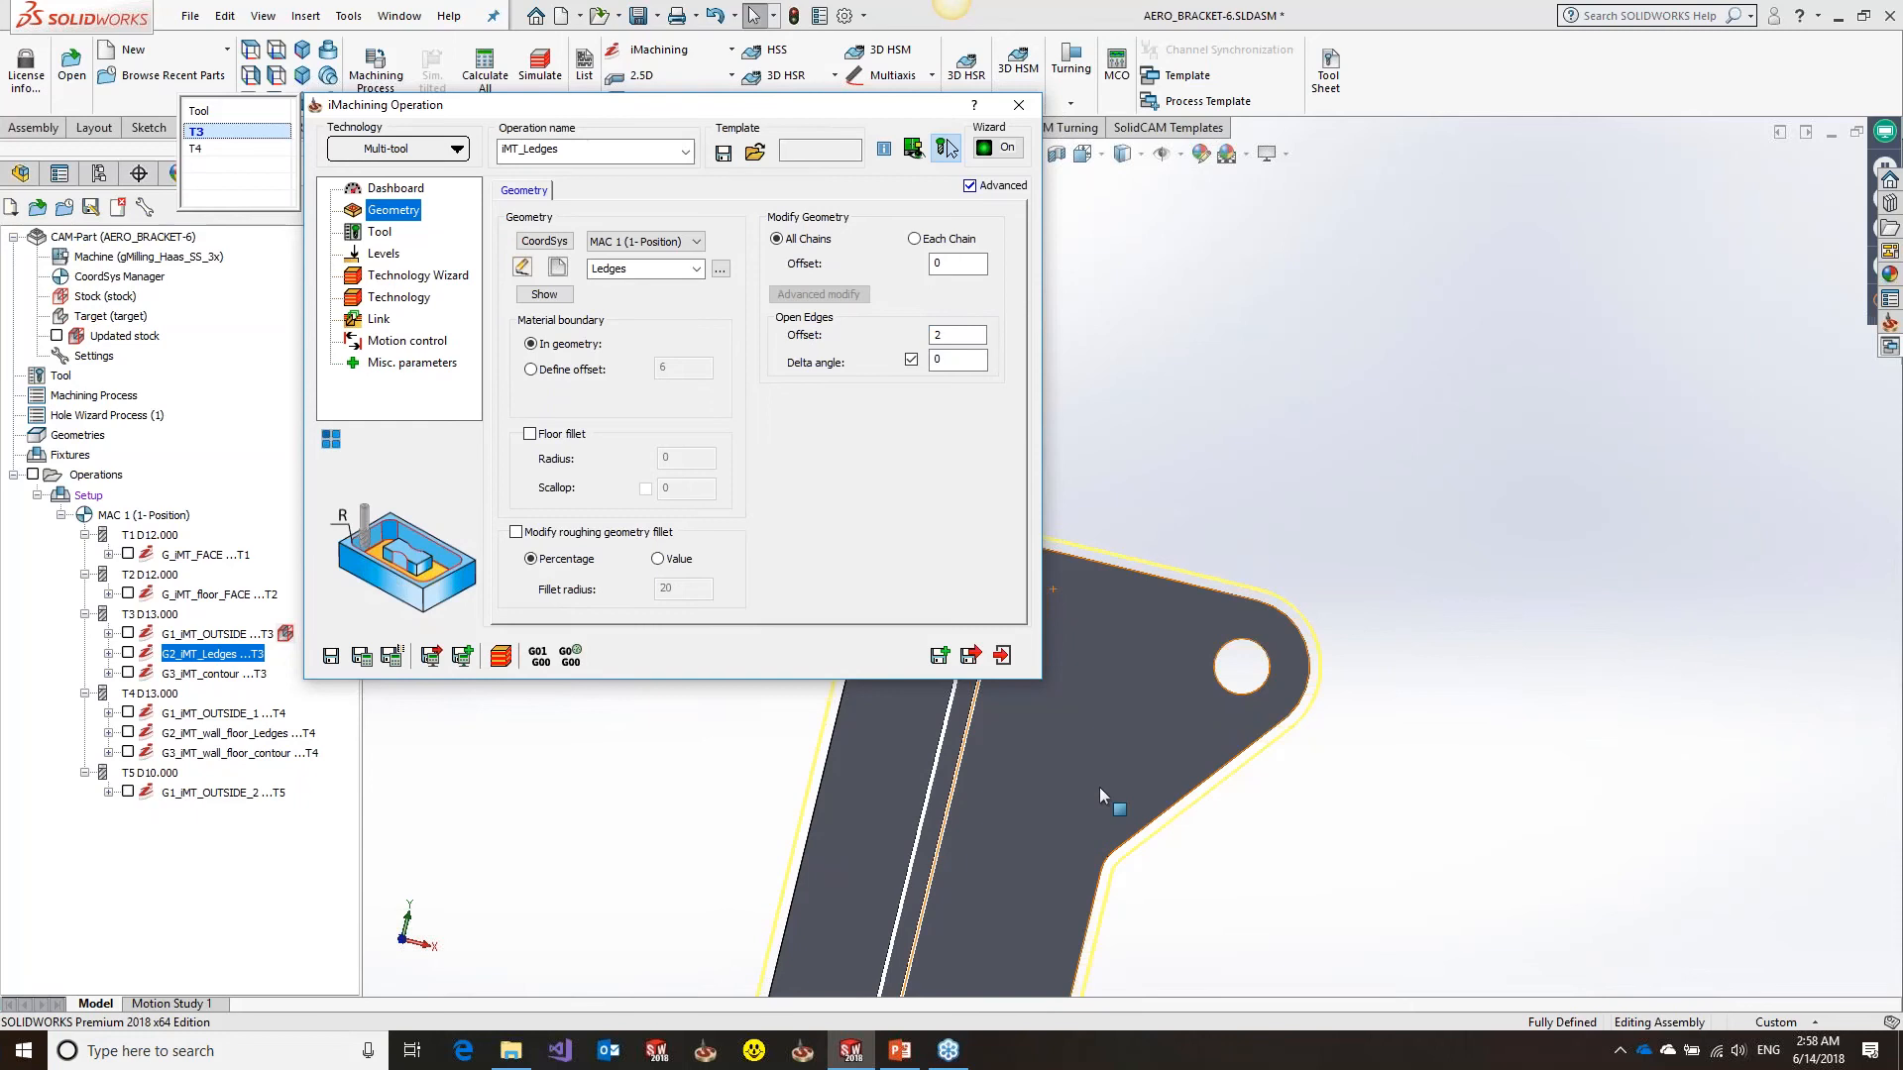
Switch the T3 ledges geometry modification to Each Chain, view its advanced modify options, and exit the operation
{"action": "double_click", "coordinate": [940, 335]}
{"action": "left_click", "coordinate": [914, 239]}
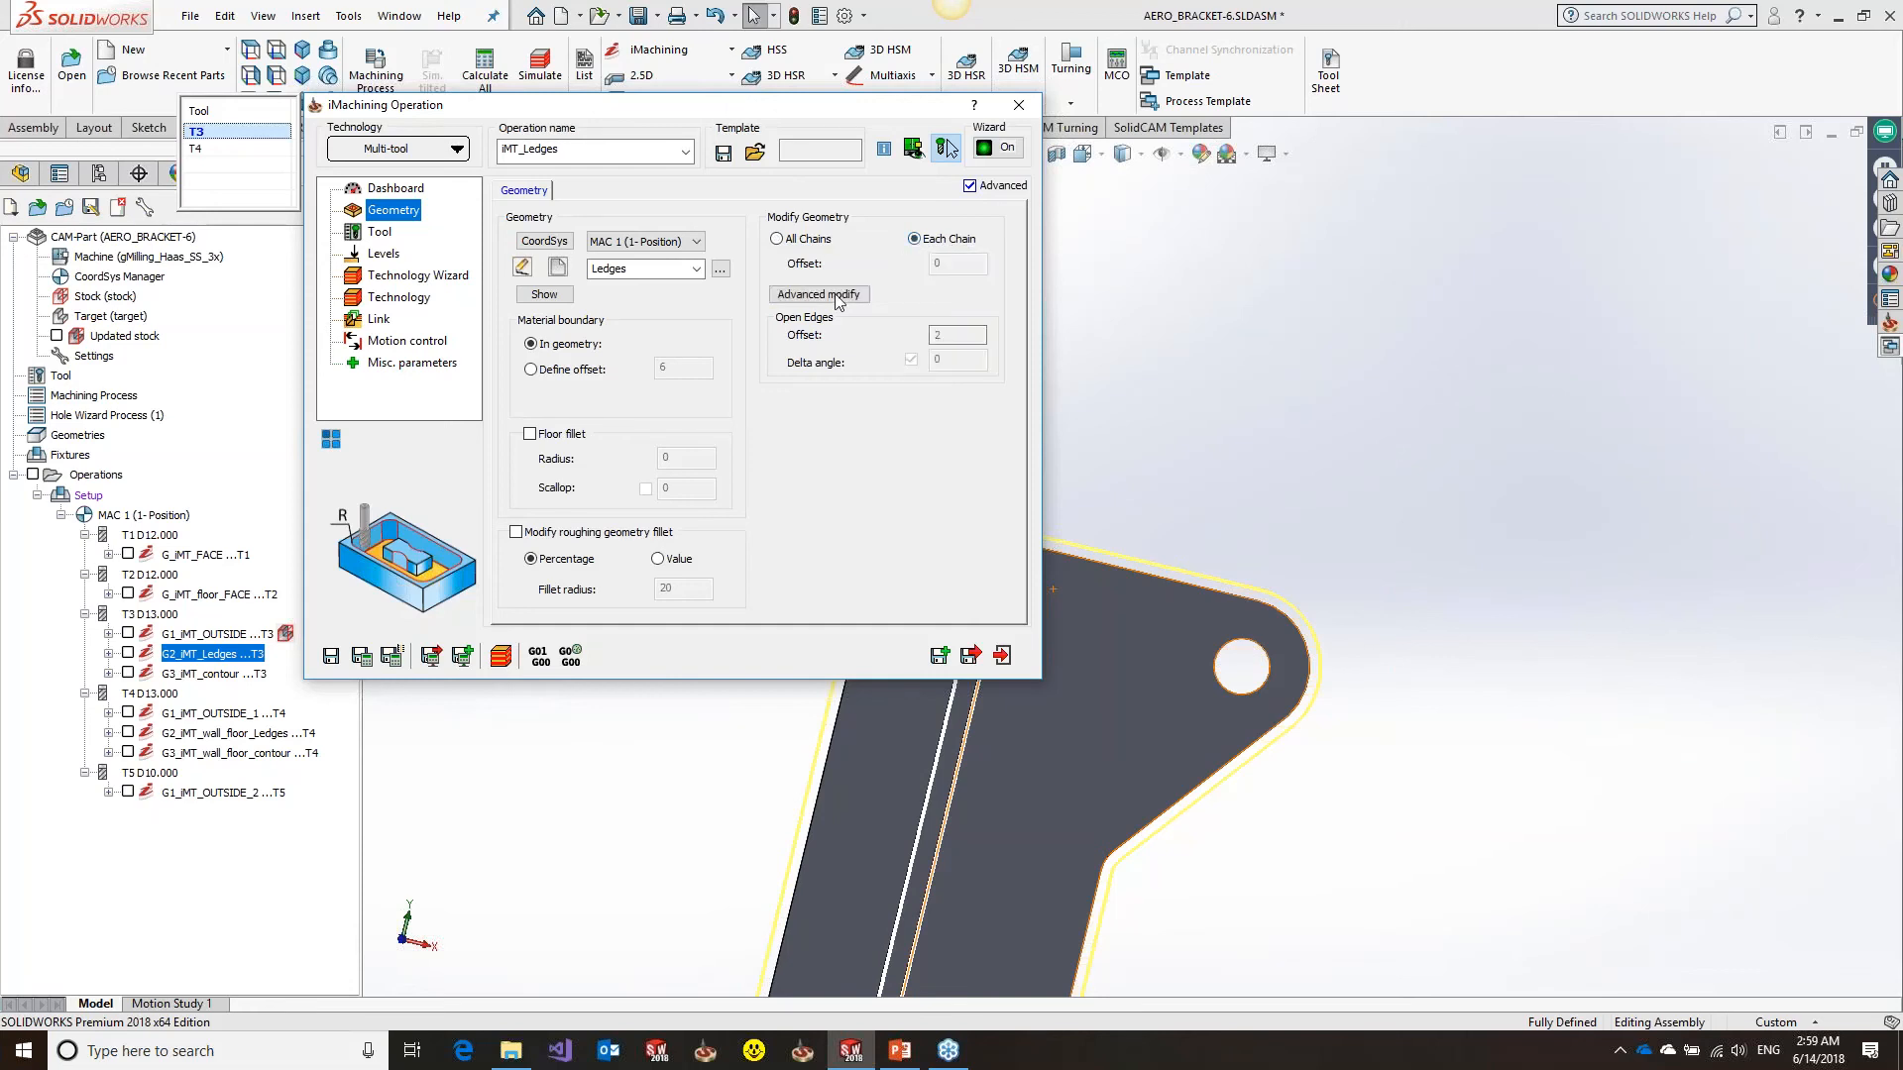
{"action": "left_click", "coordinate": [836, 298]}
{"action": "left_click", "coordinate": [1007, 660]}
{"action": "left_click", "coordinate": [235, 230]}
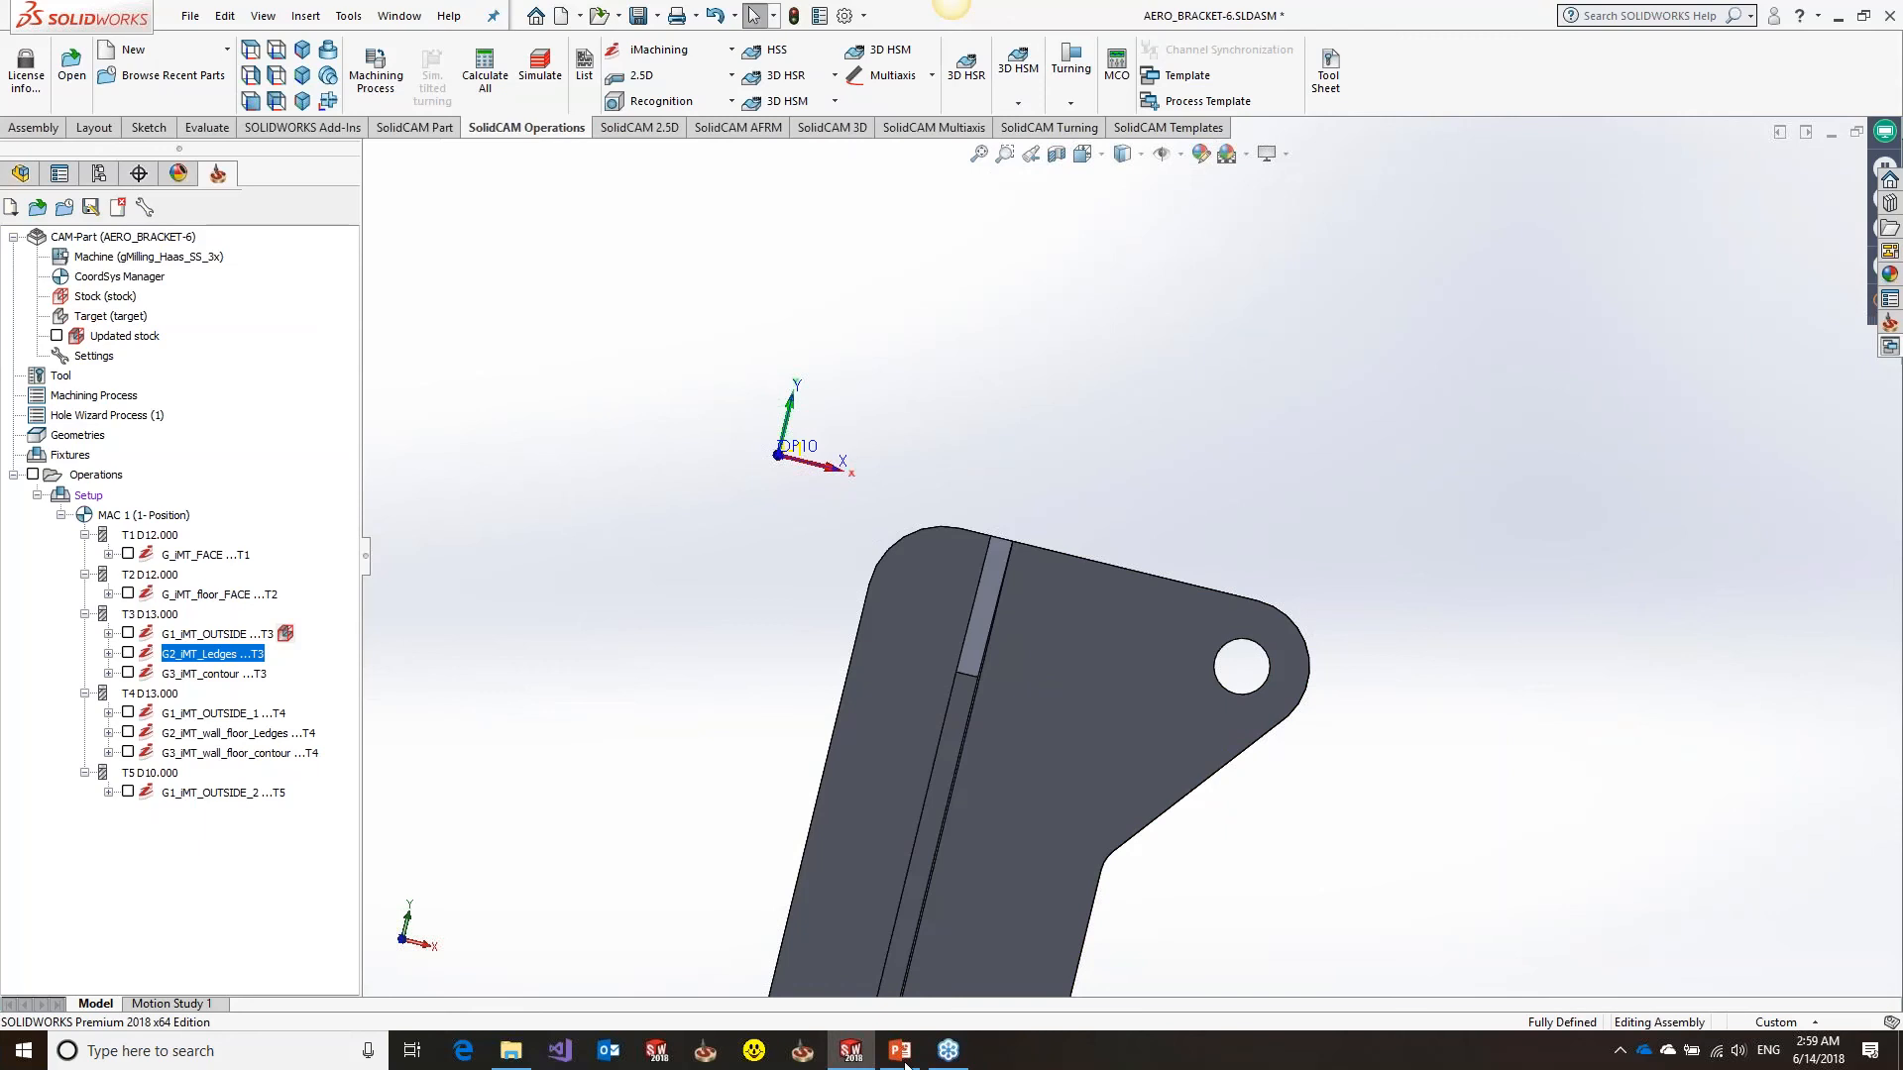
Switch to the PowerPoint presentation, start the slide show from the current slide, and advance to the small enhancements slide
{"action": "mouse_move", "coordinate": [905, 1063]}
{"action": "left_click", "coordinate": [910, 1002]}
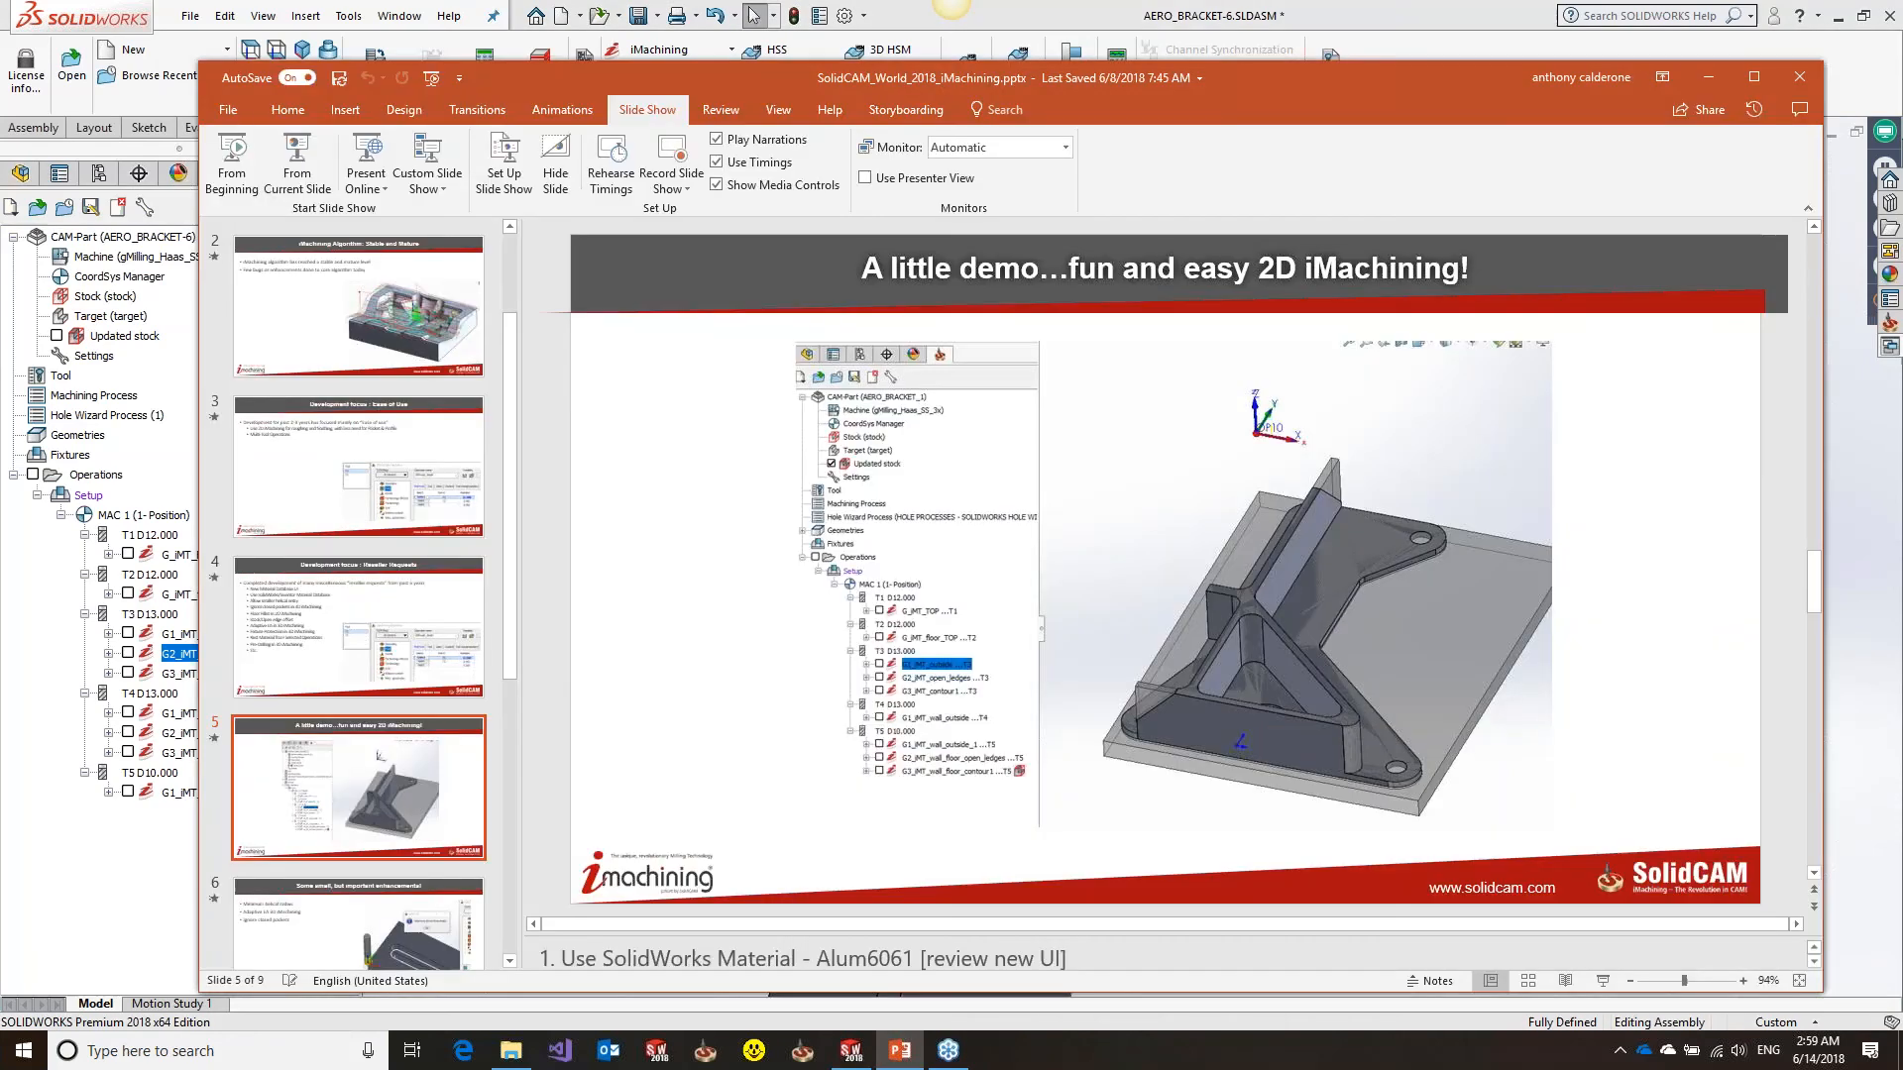
{"action": "left_click", "coordinate": [315, 194]}
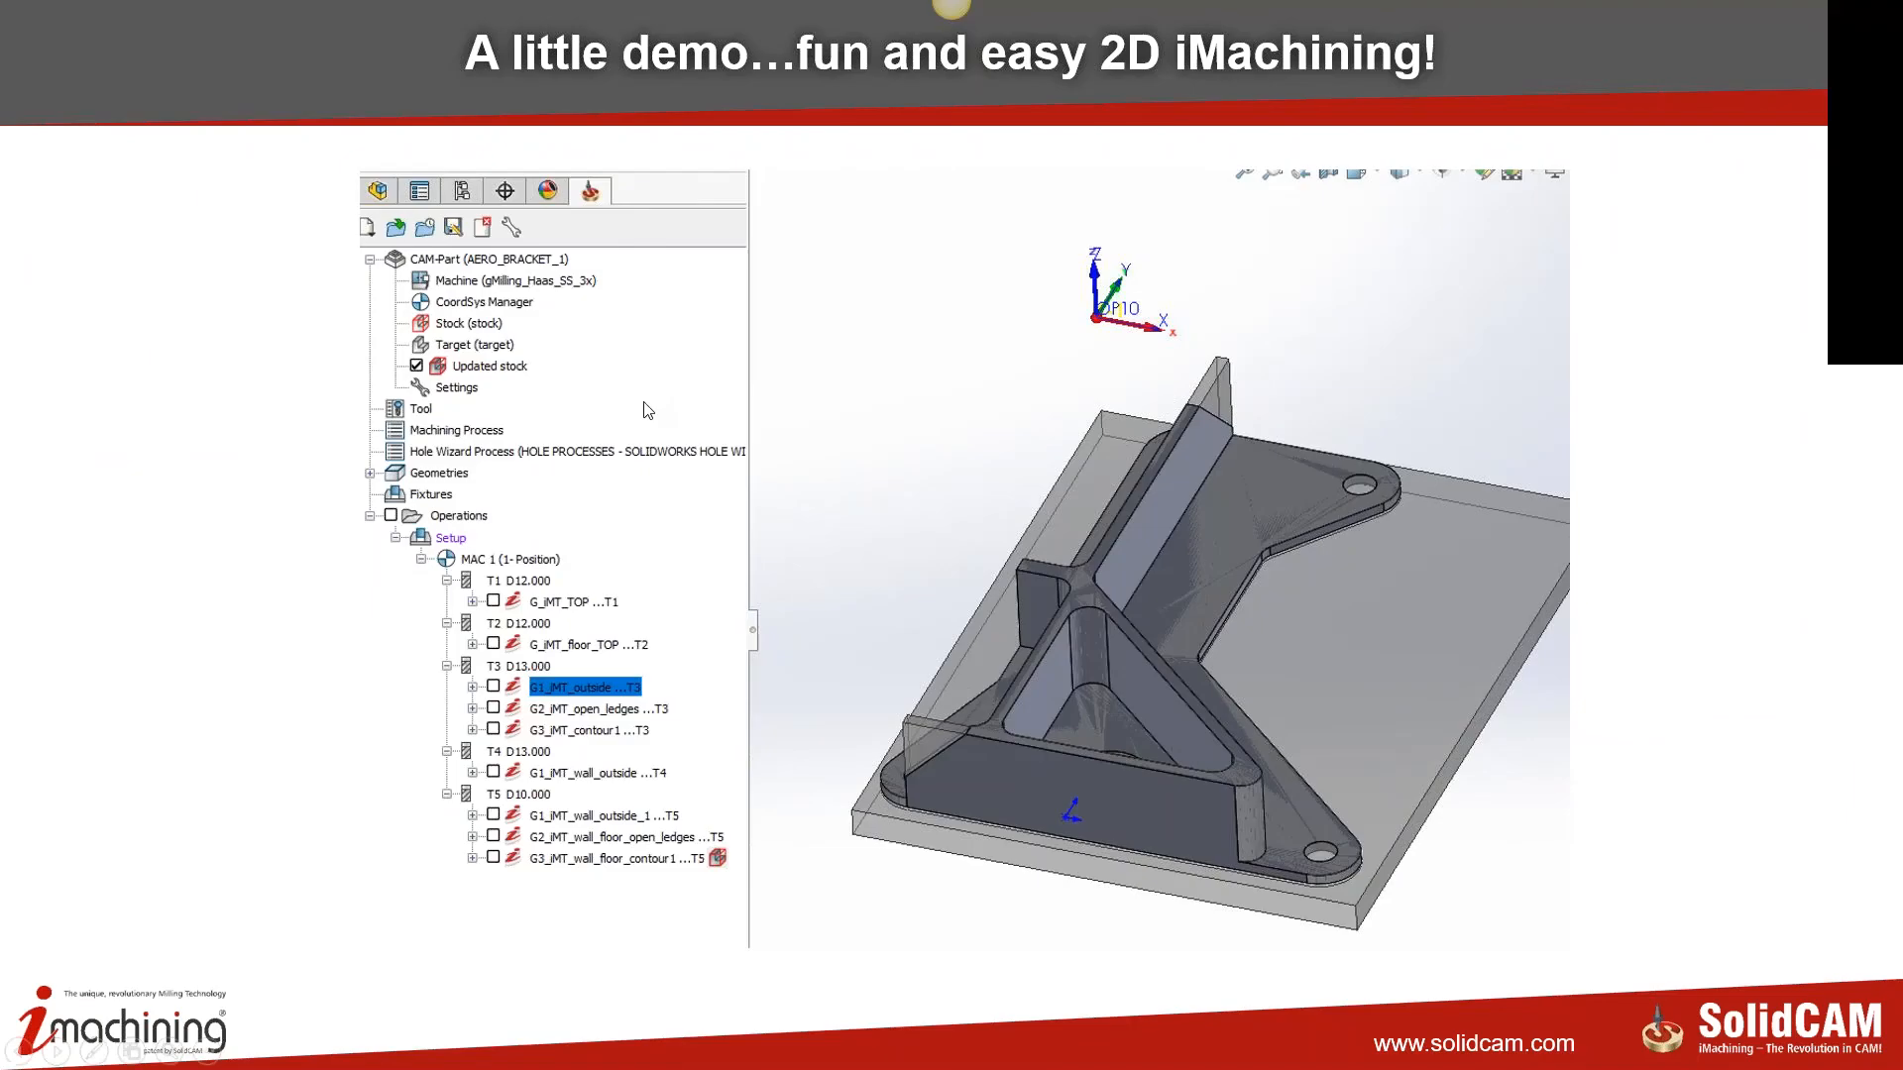
{"action": "left_click", "coordinate": [644, 403]}
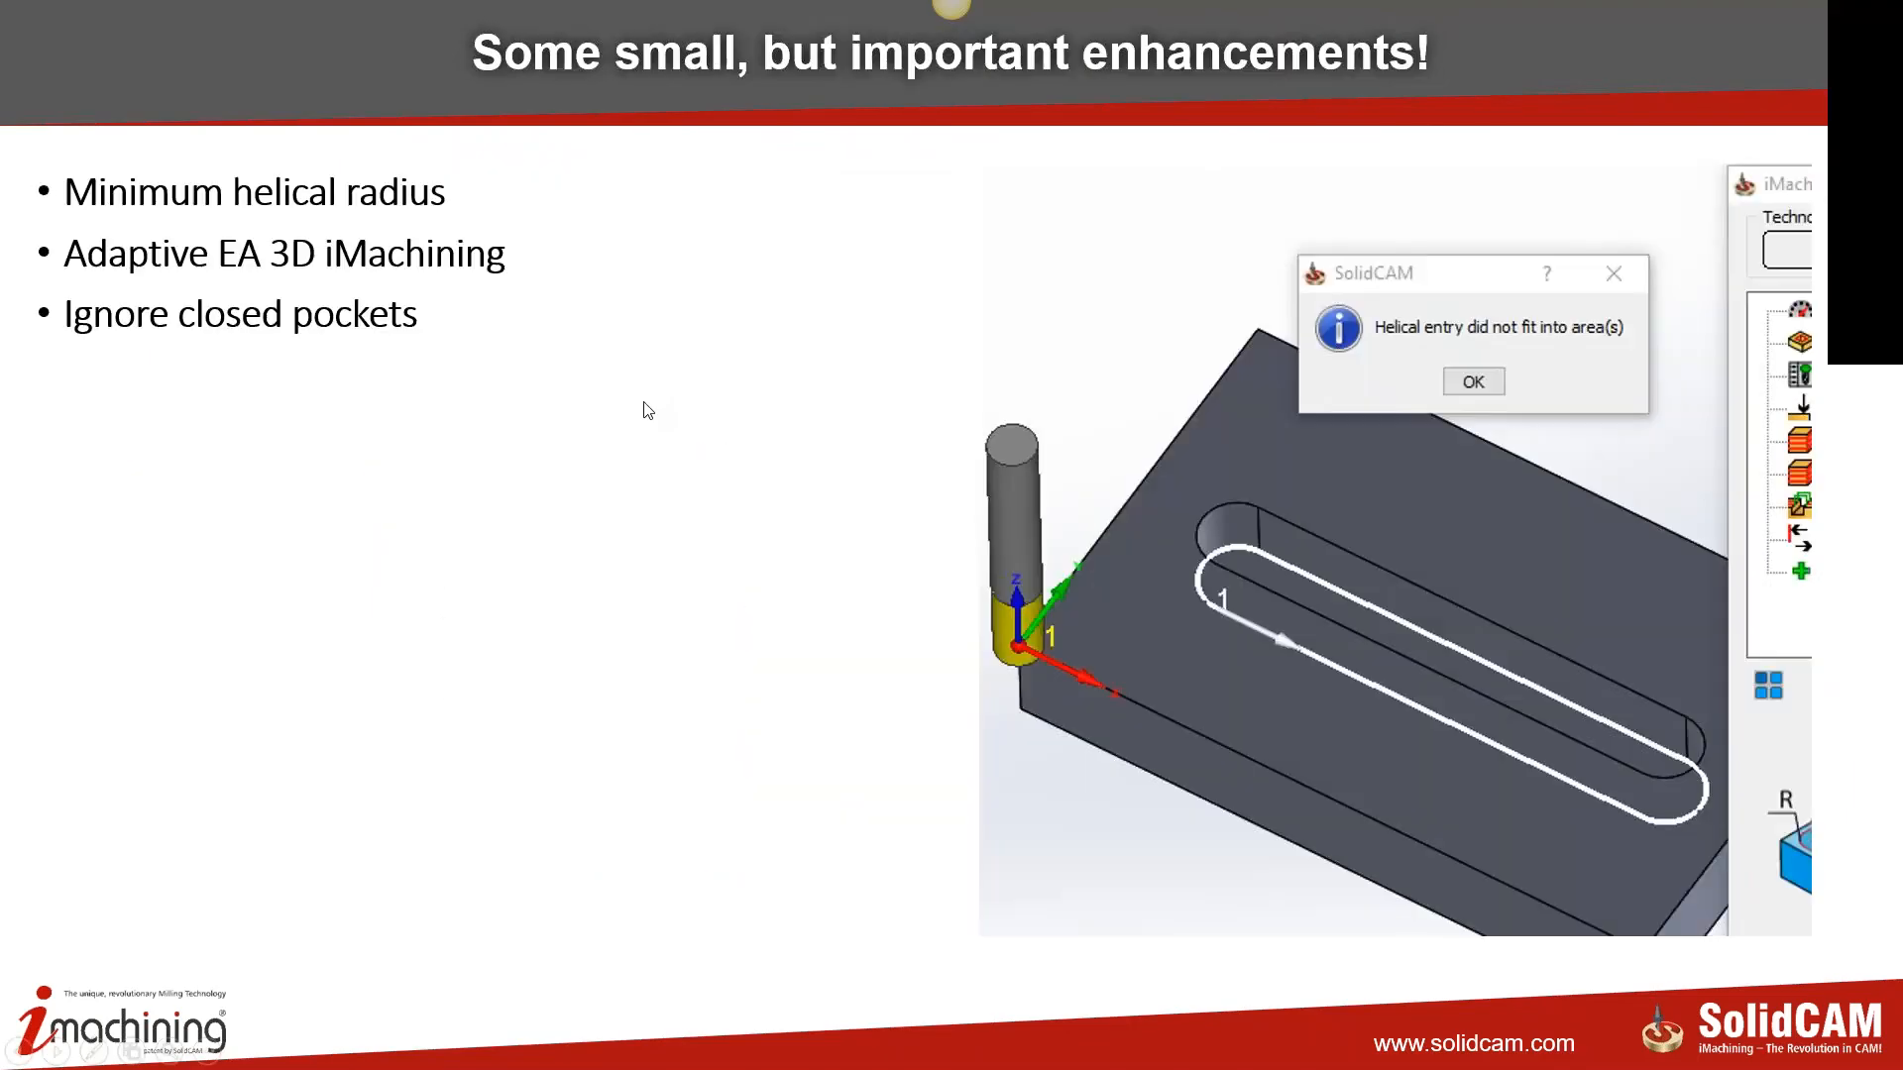
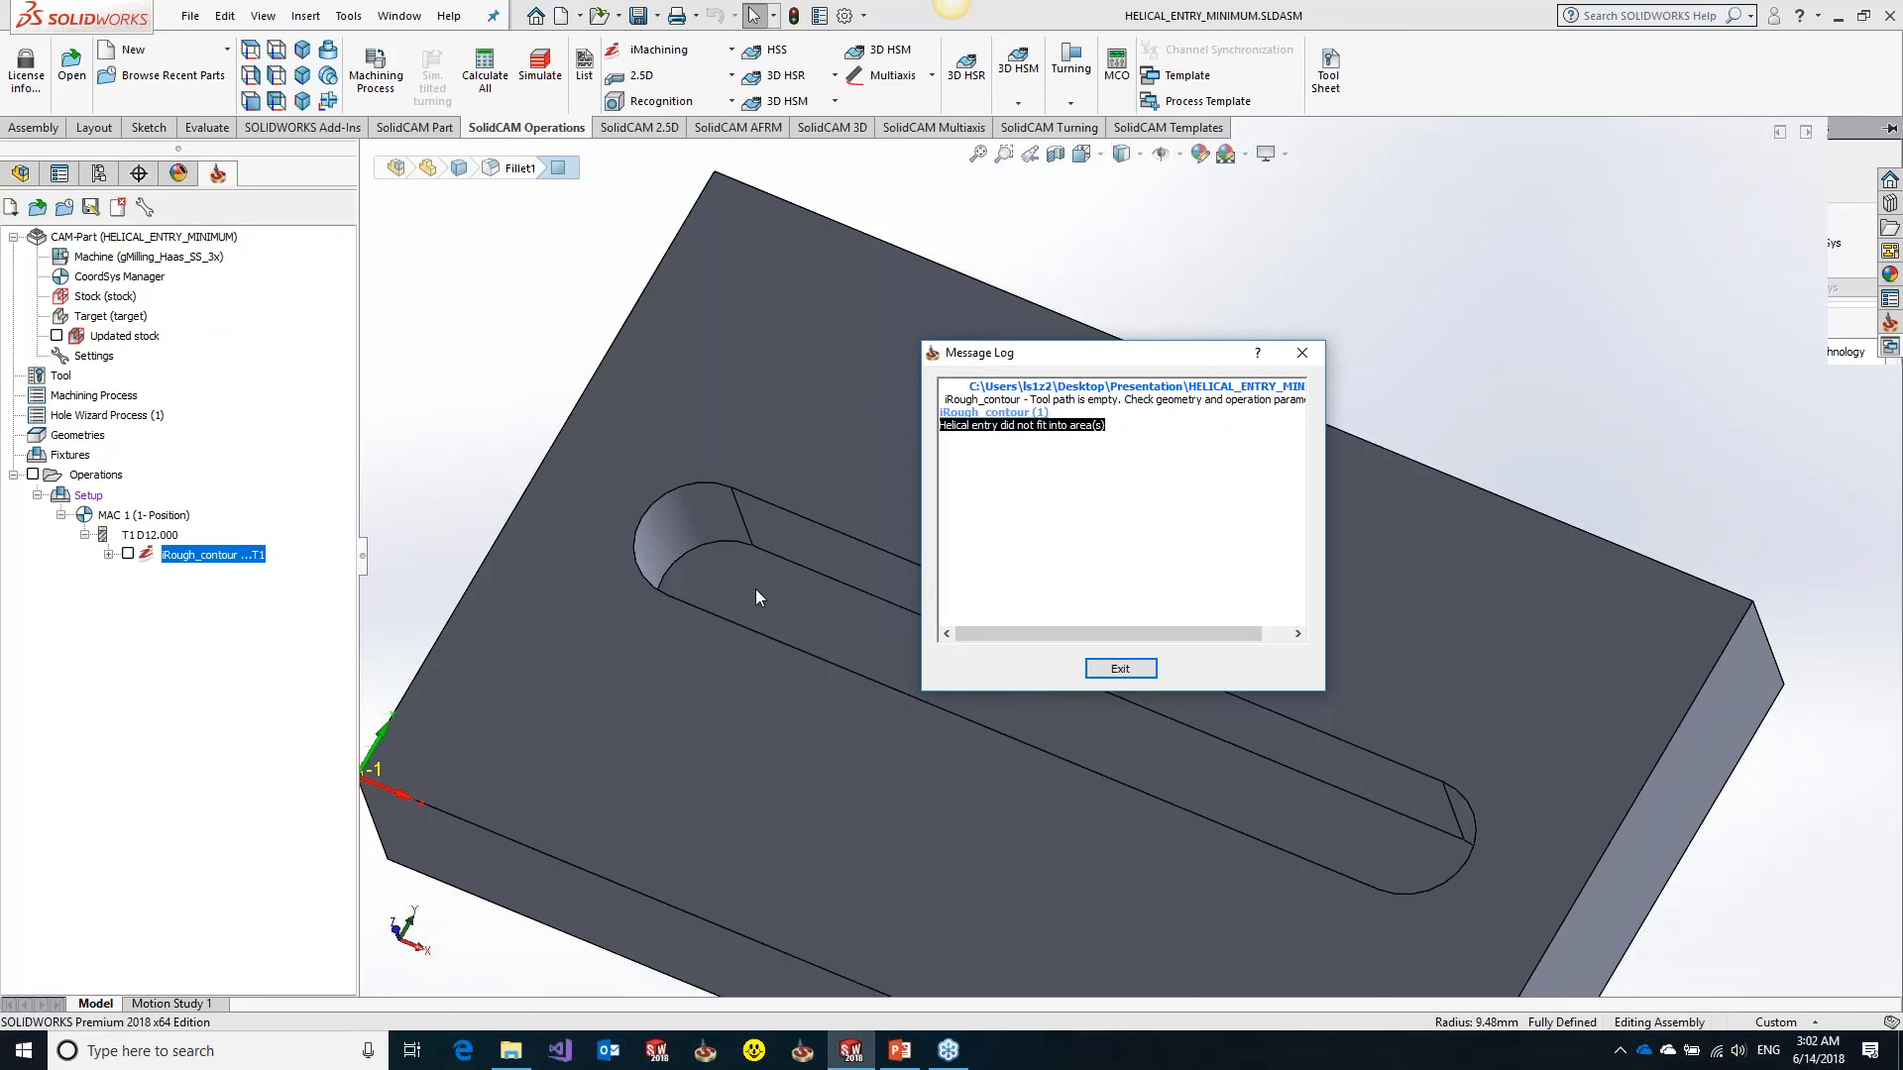
Dismiss the message log and set the part's iMachining minimum helical ramping radius to 110% of the tool radius
{"action": "left_click", "coordinate": [1109, 668]}
{"action": "double_click", "coordinate": [99, 359]}
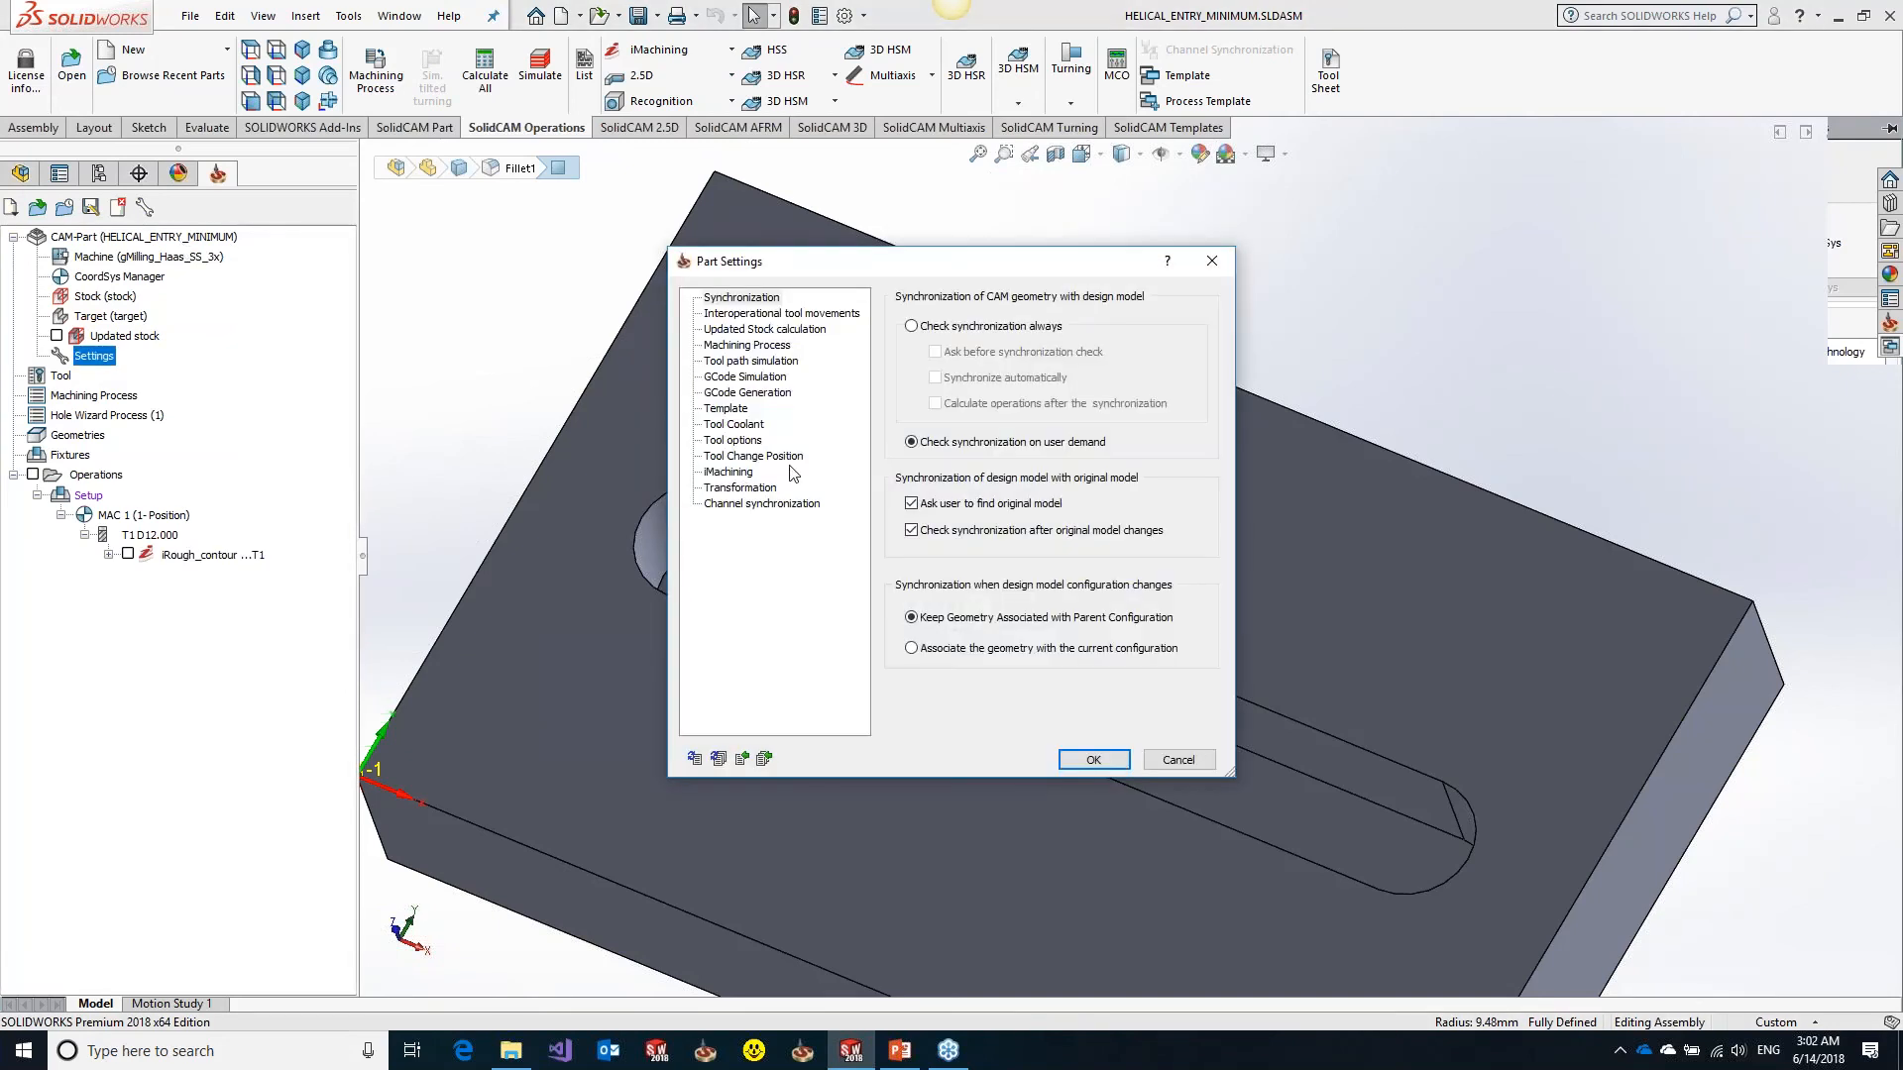
{"action": "left_click", "coordinate": [738, 473]}
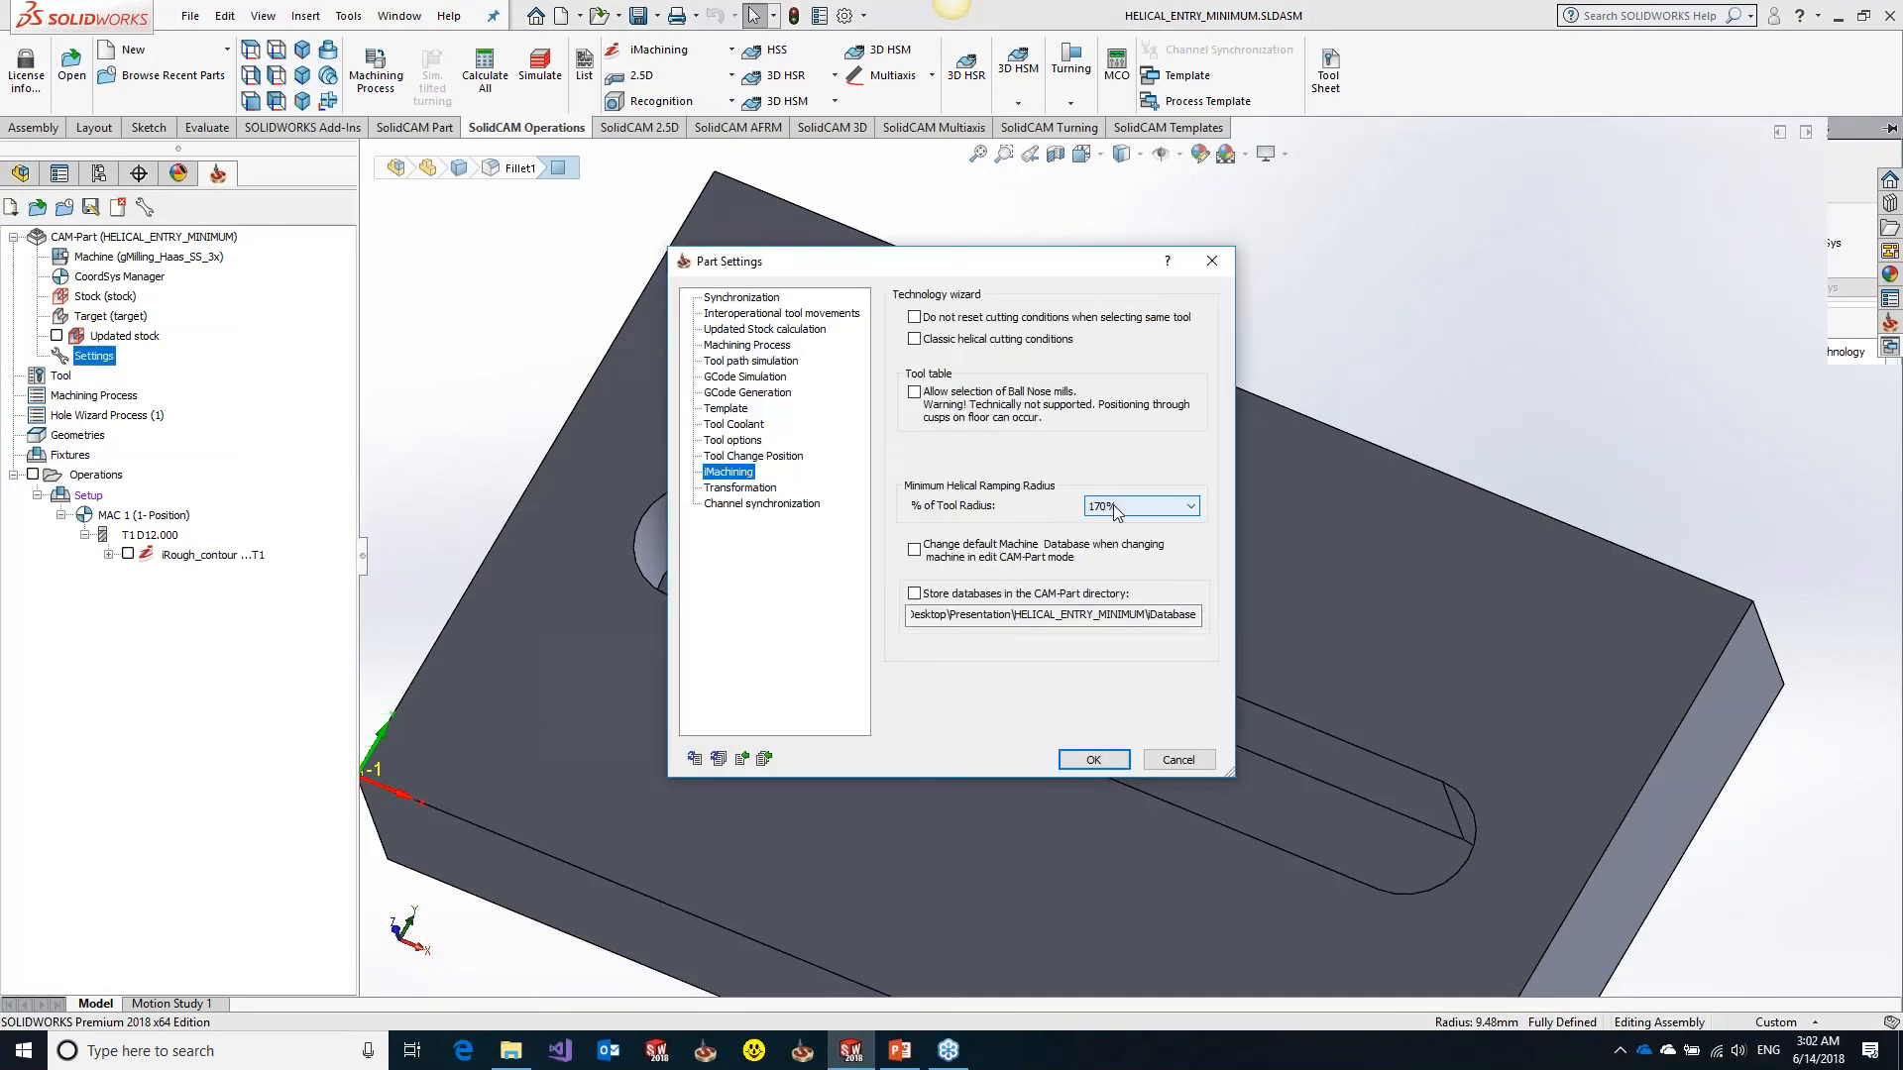
{"action": "left_click", "coordinate": [1121, 508]}
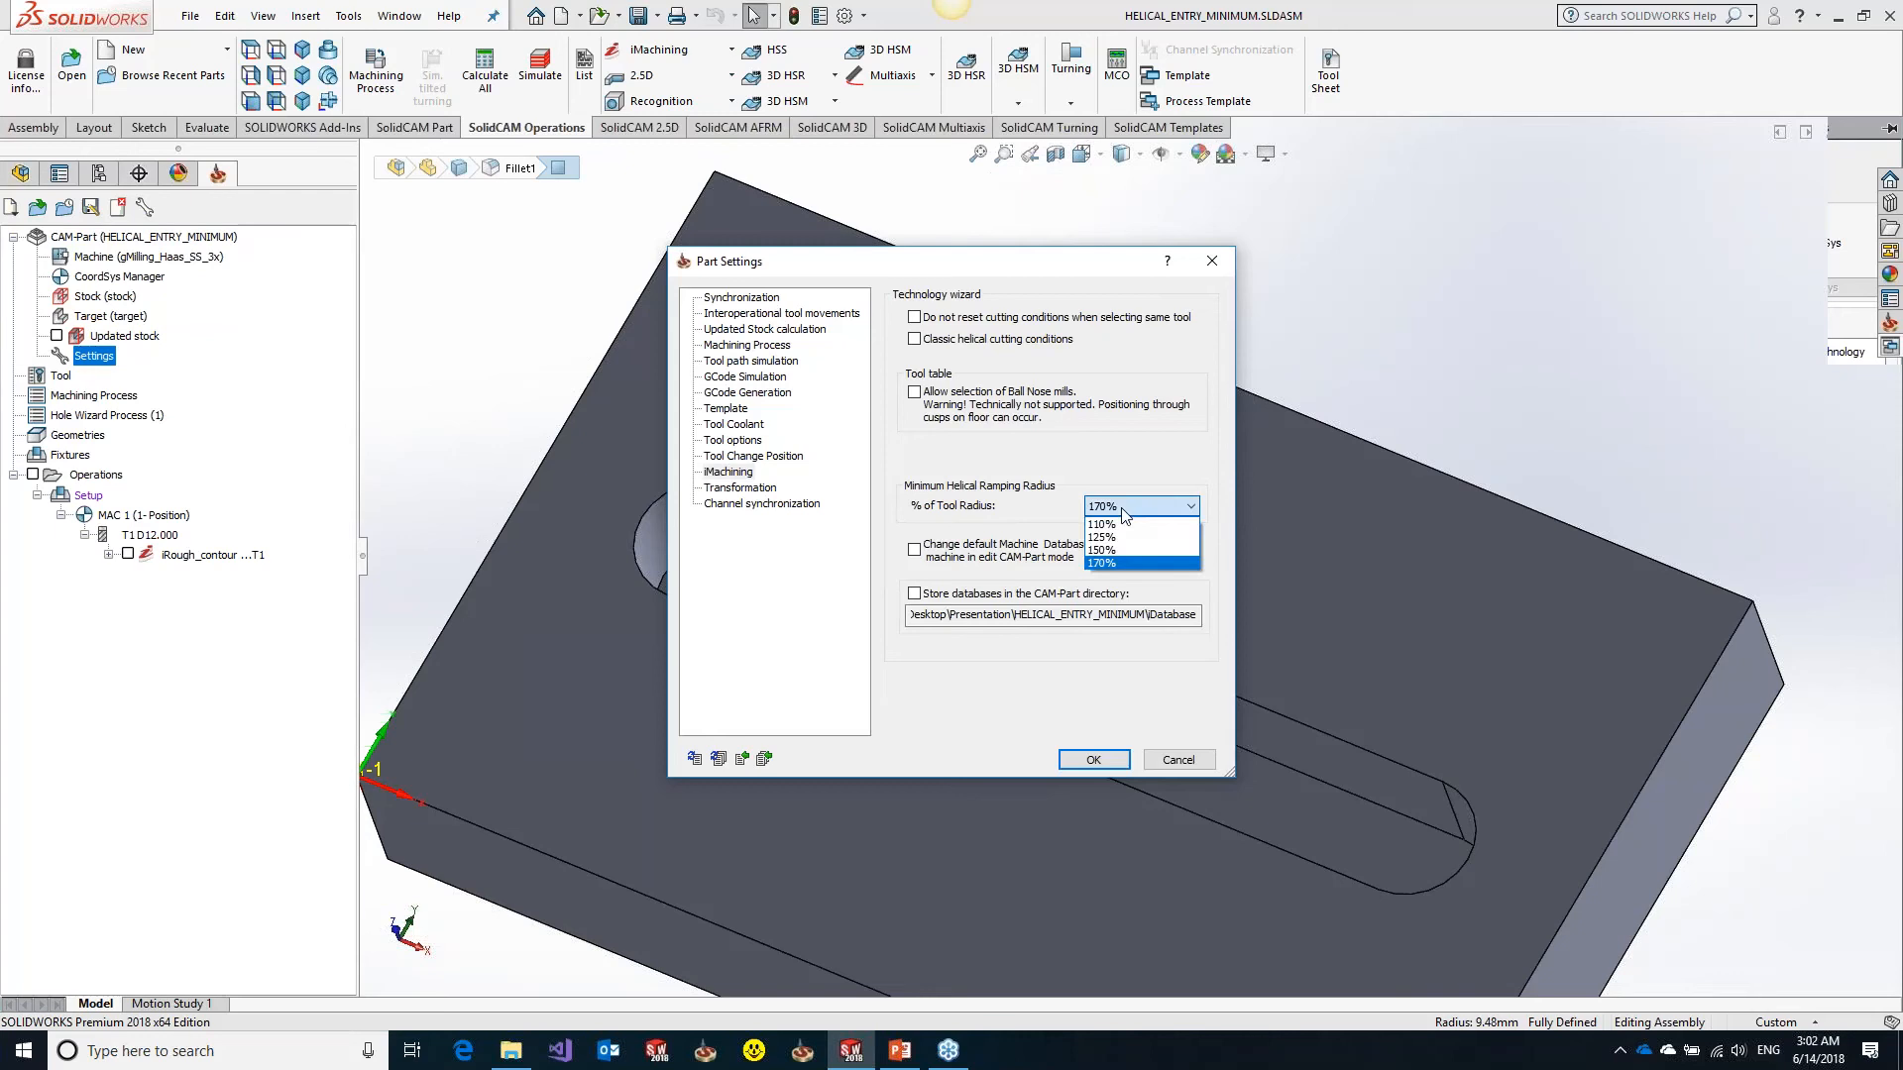
{"action": "left_click", "coordinate": [1108, 510]}
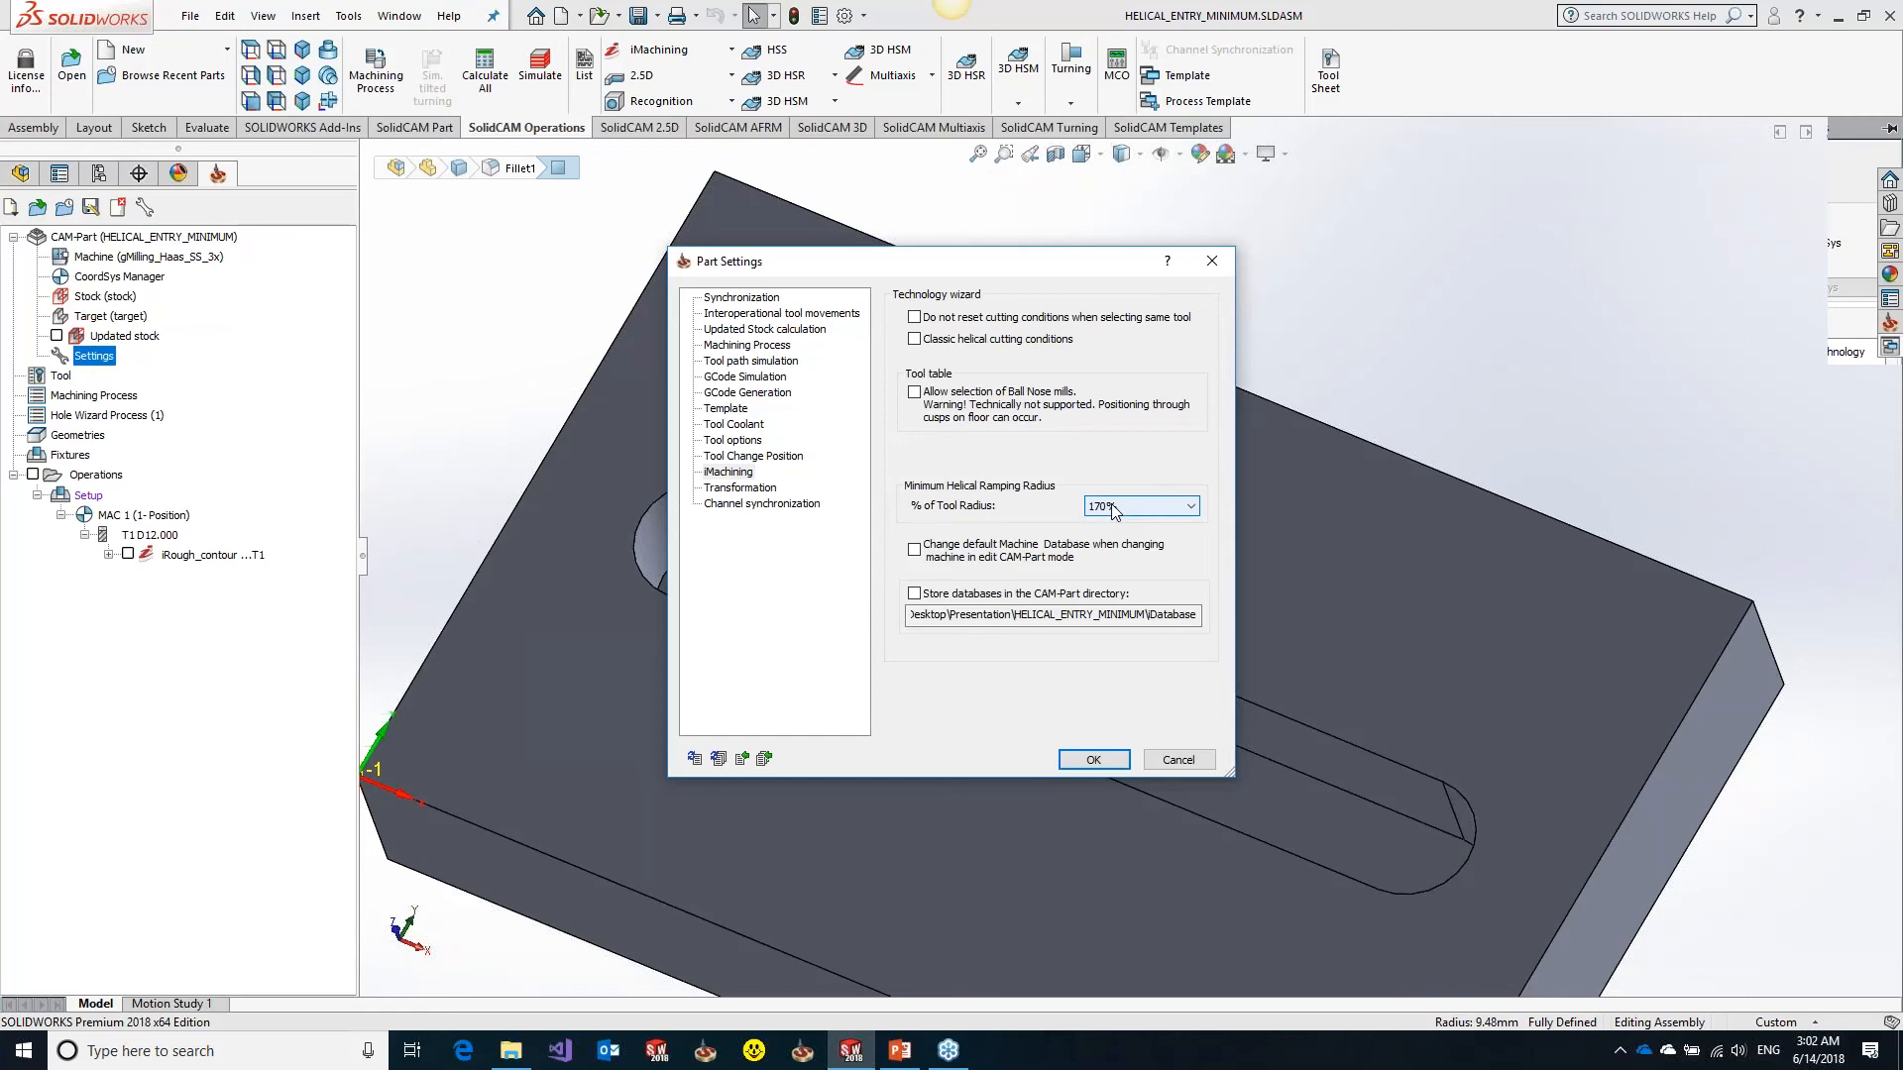
{"action": "left_click", "coordinate": [1114, 509]}
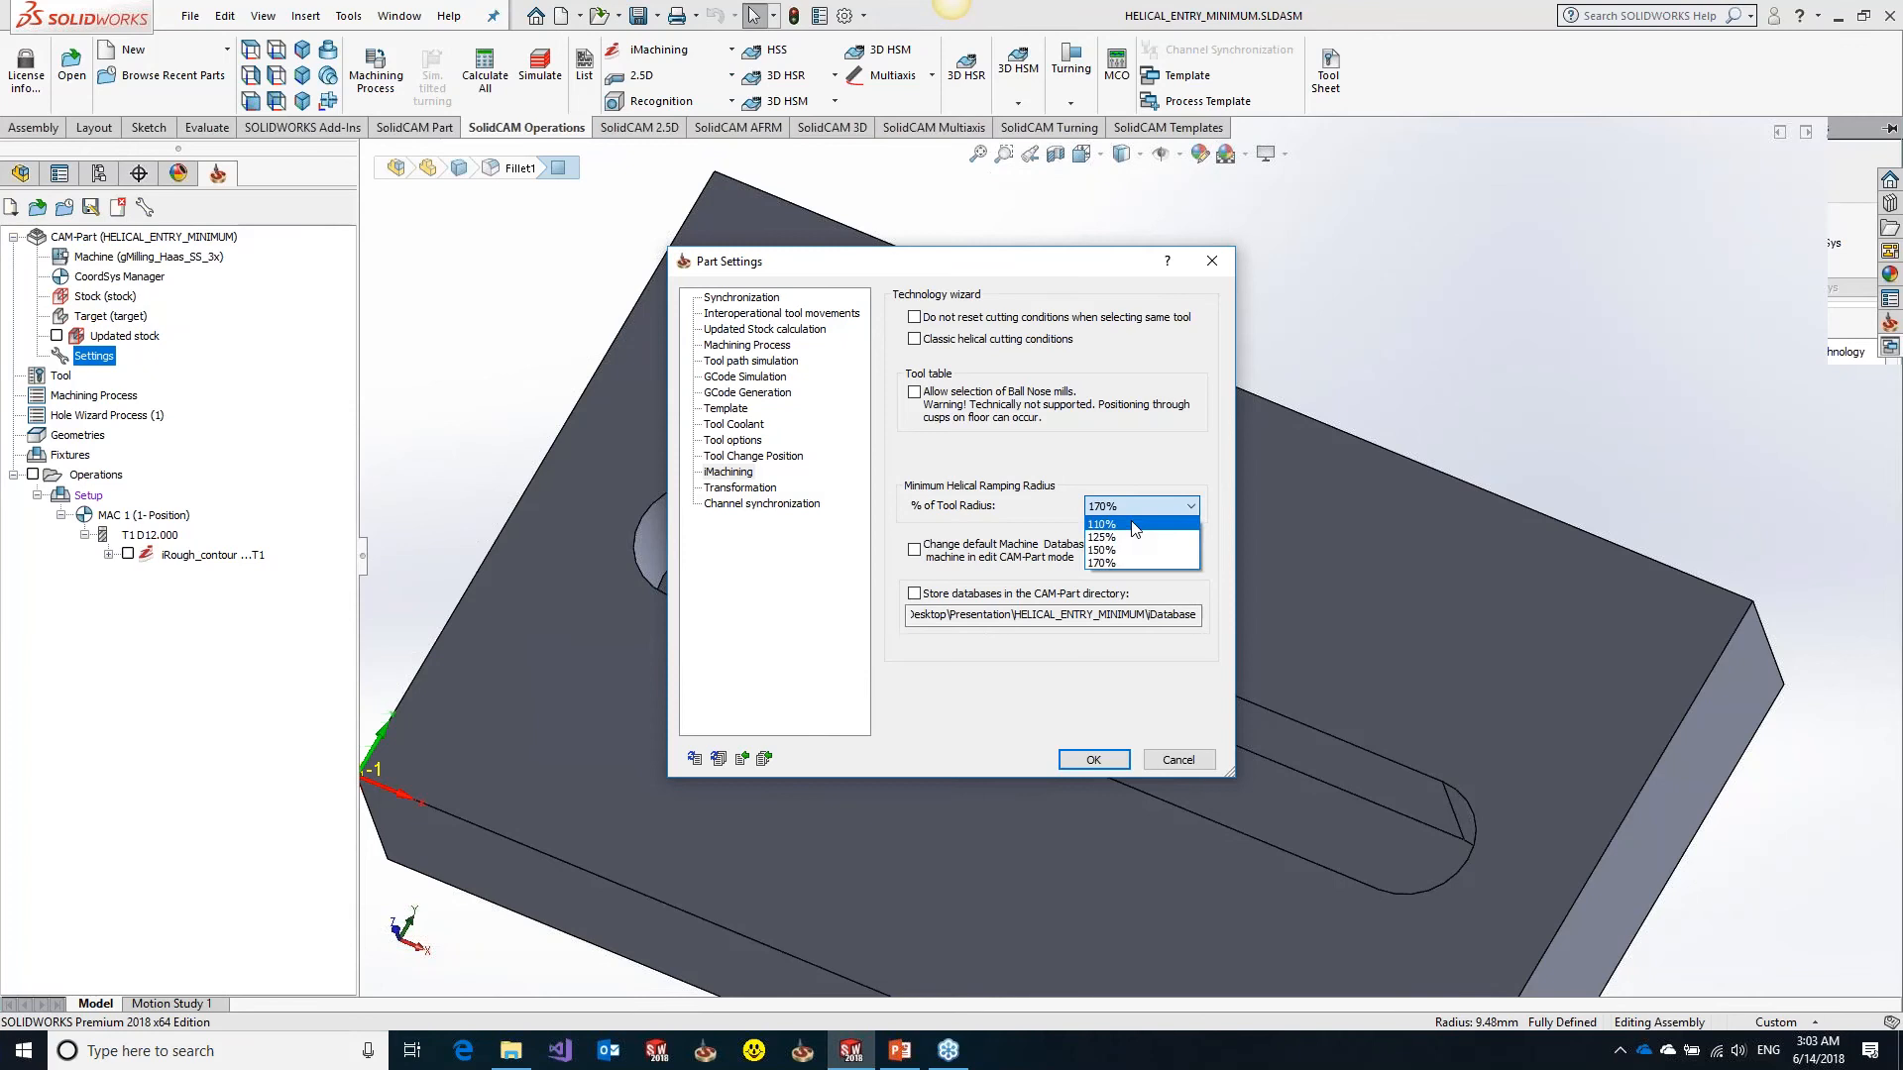
{"action": "left_click", "coordinate": [1135, 525]}
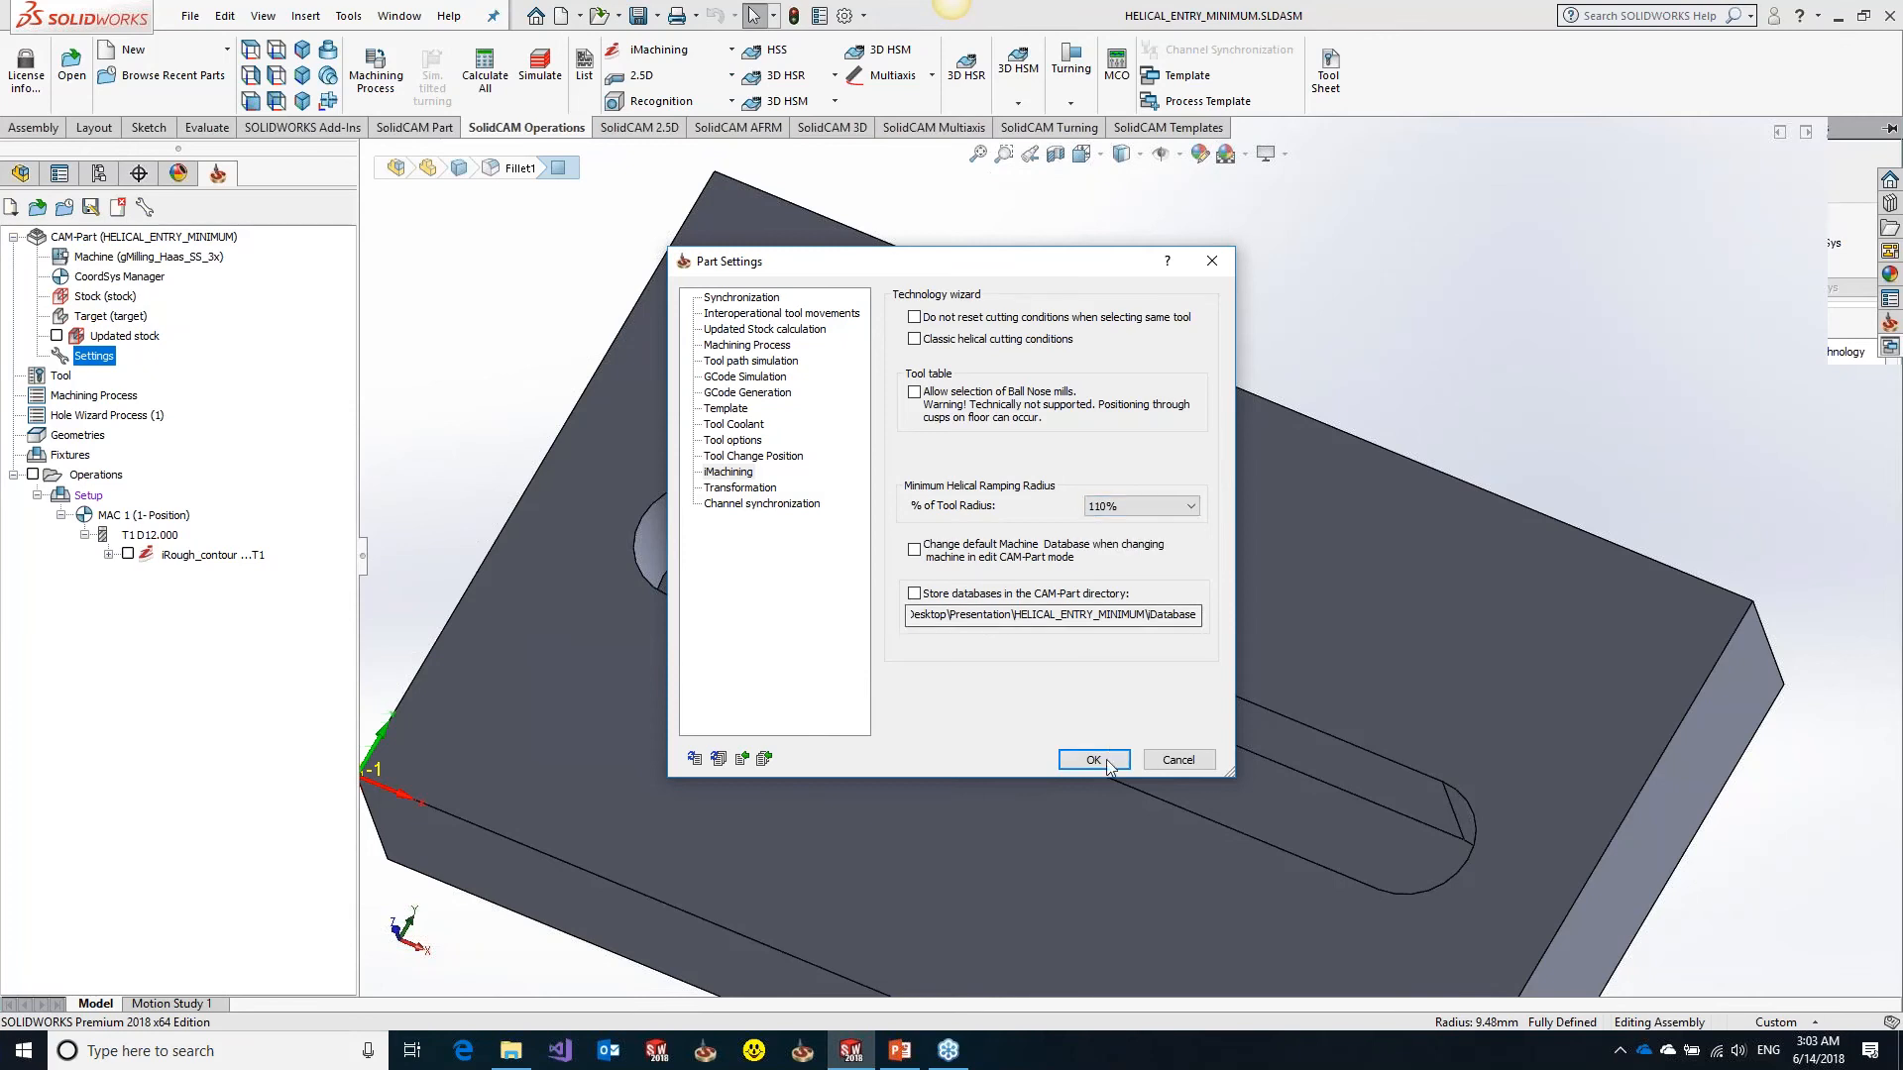
{"action": "left_click", "coordinate": [1093, 760]}
Recalculate the iRough_contour operation and inspect its tool path in the slot from above
{"action": "right_click", "coordinate": [195, 556]}
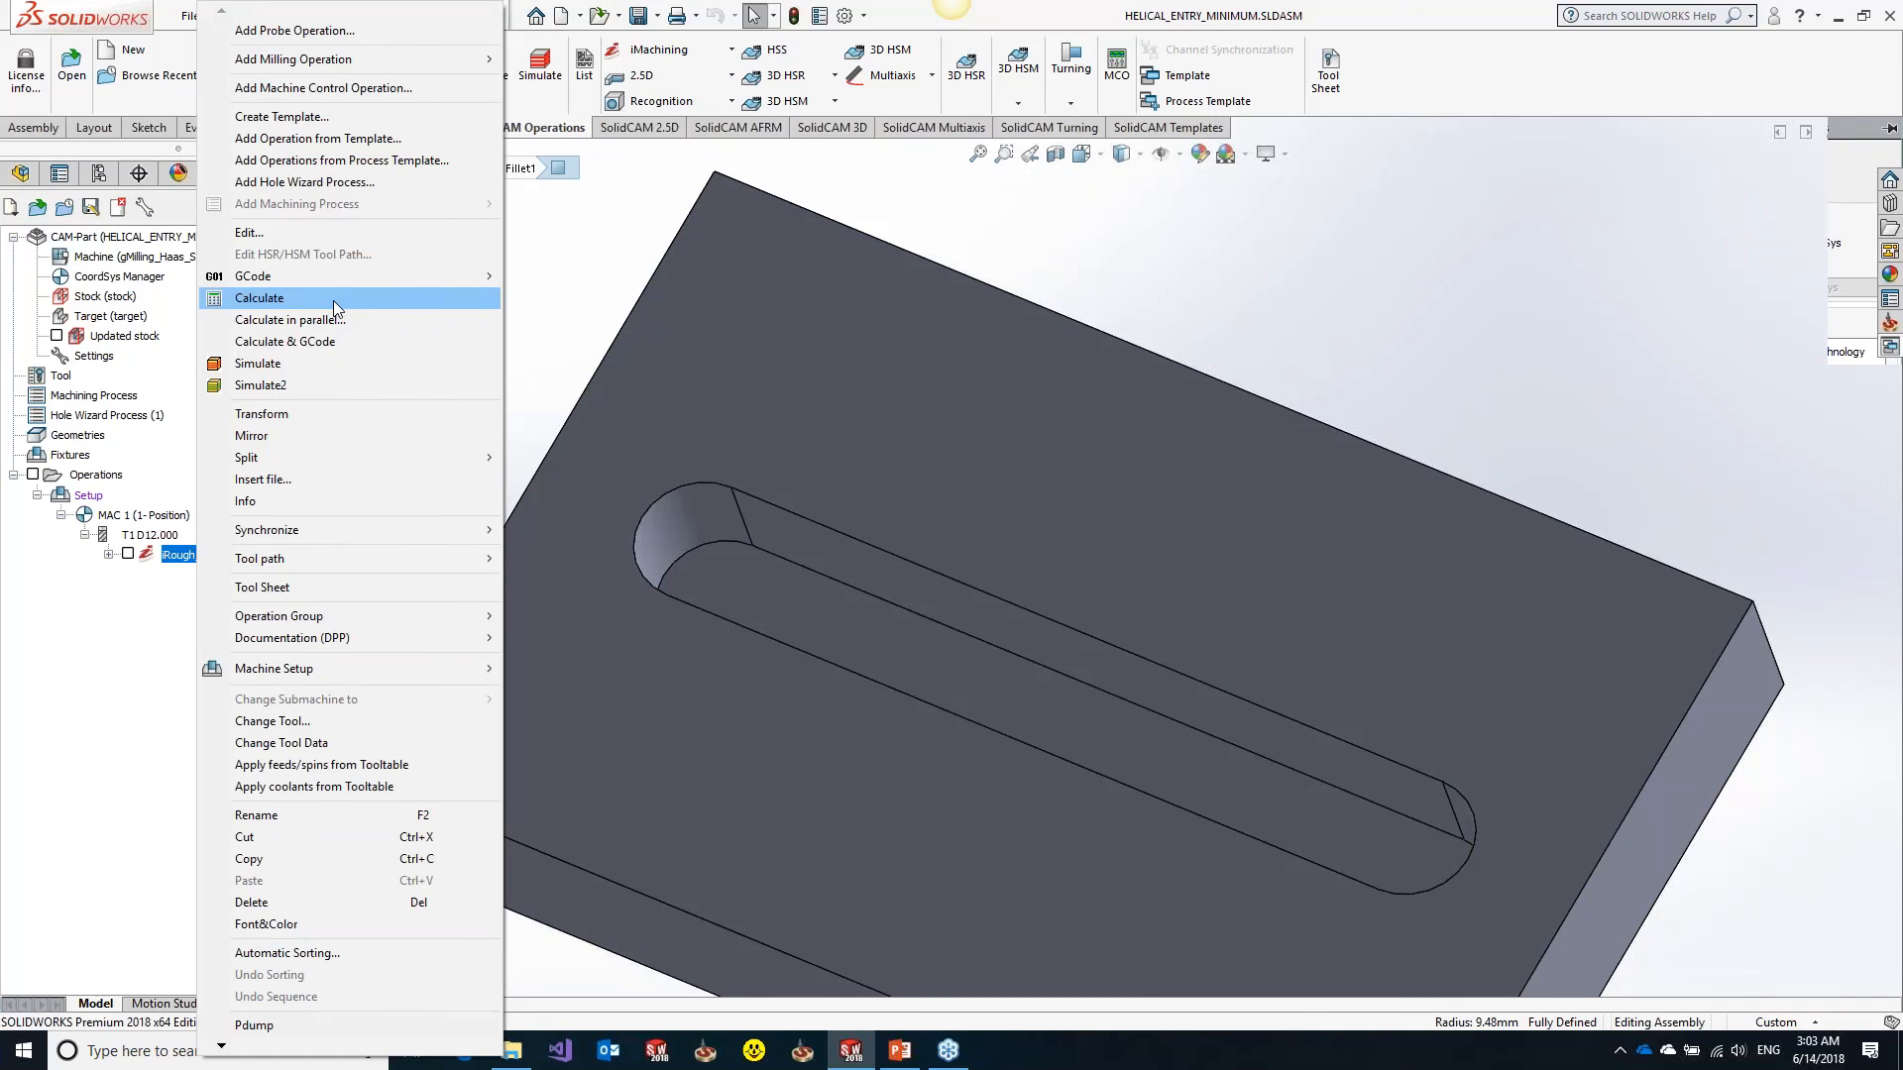
{"action": "left_click", "coordinate": [275, 232]}
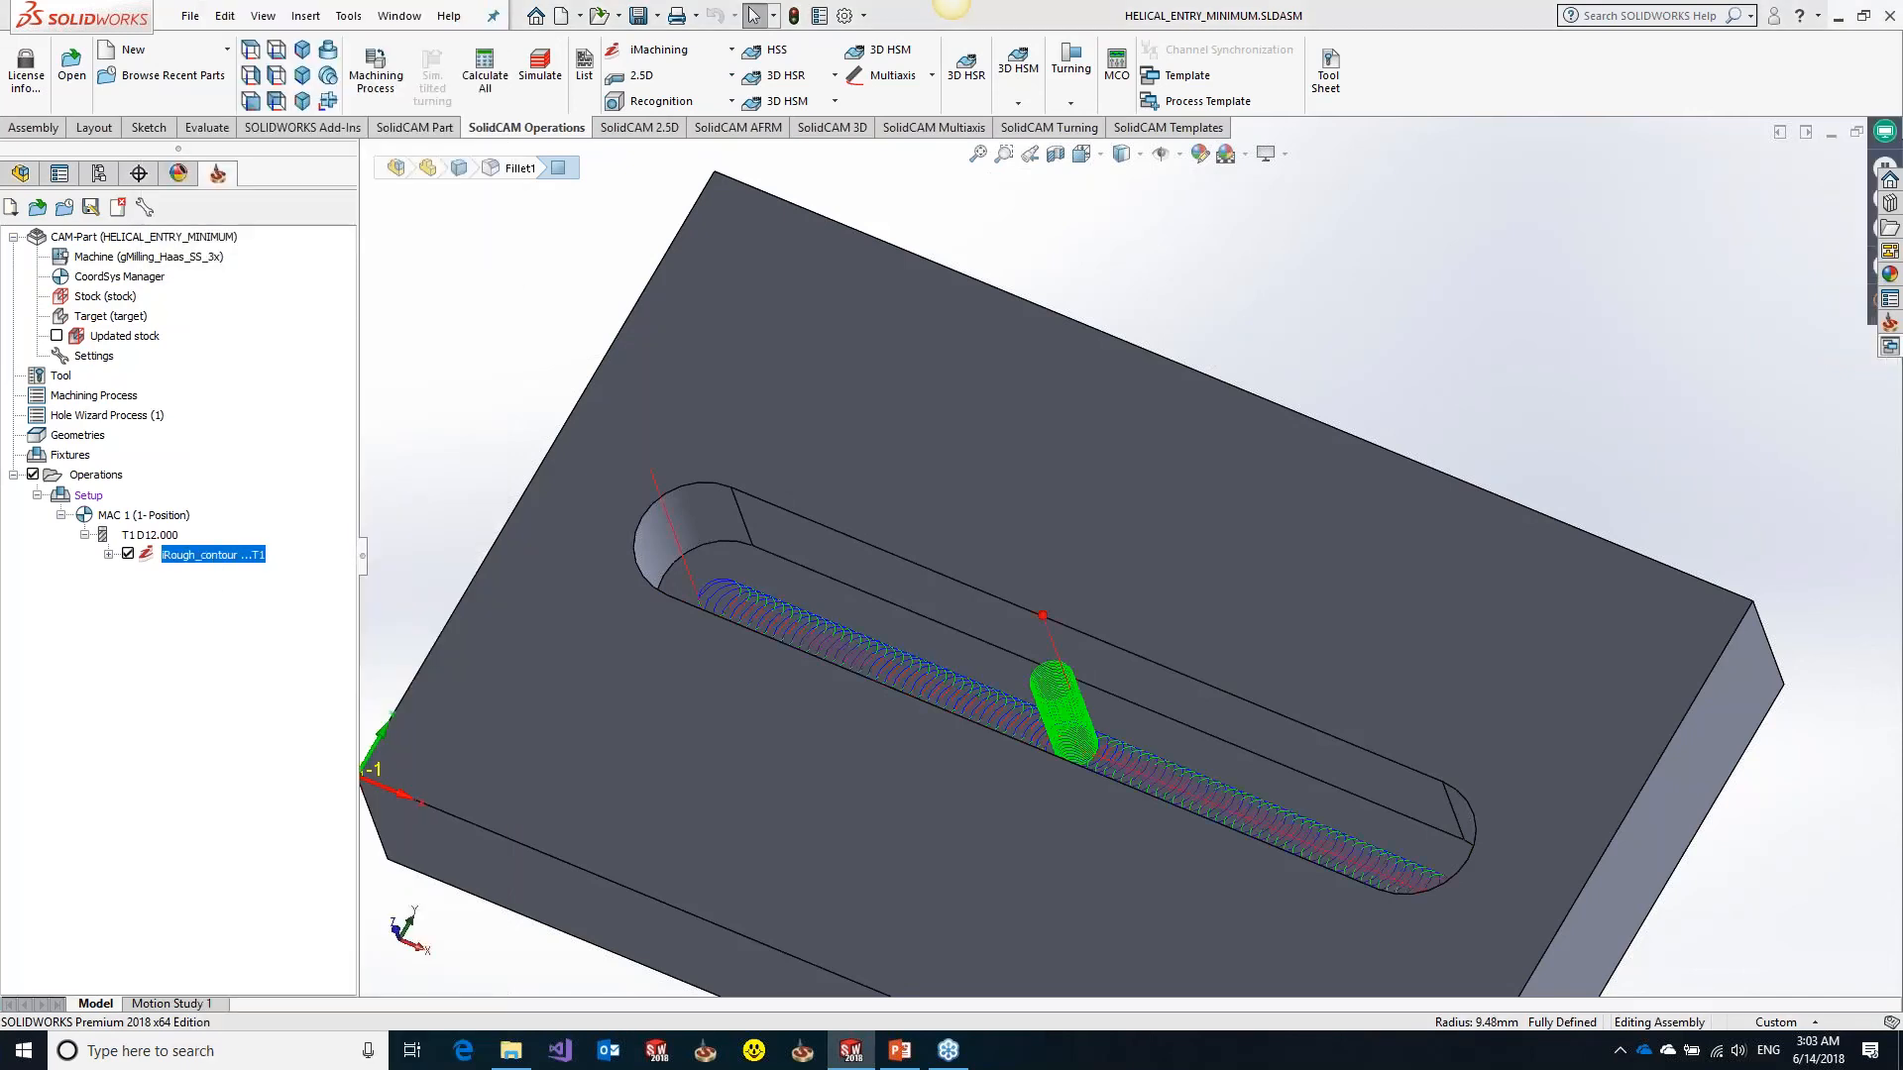
{"action": "middle_click_drag", "start_coordinate": [902, 638], "coordinate": [919, 769]}
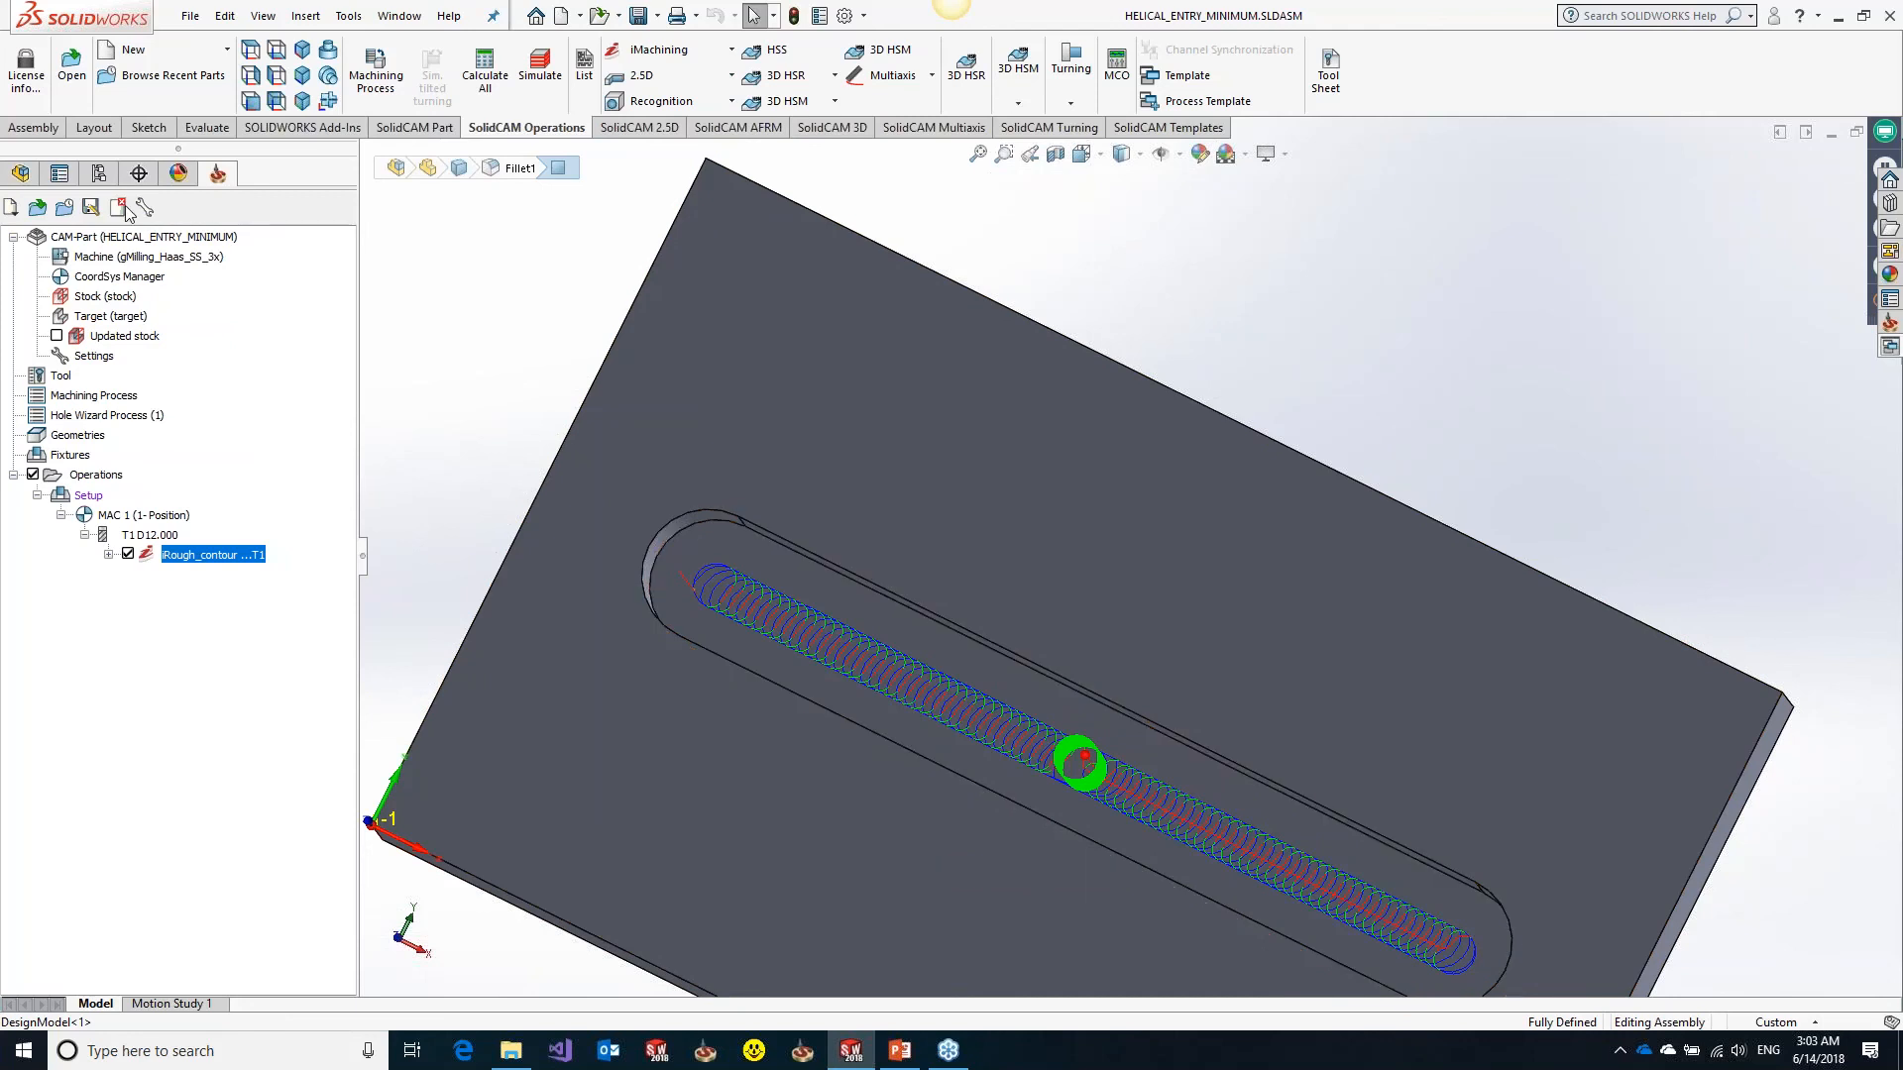
Close the current CAM-part and open the recent CAM-part Adaptive_EA.PRT in SolidCAM
{"action": "left_click", "coordinate": [118, 207]}
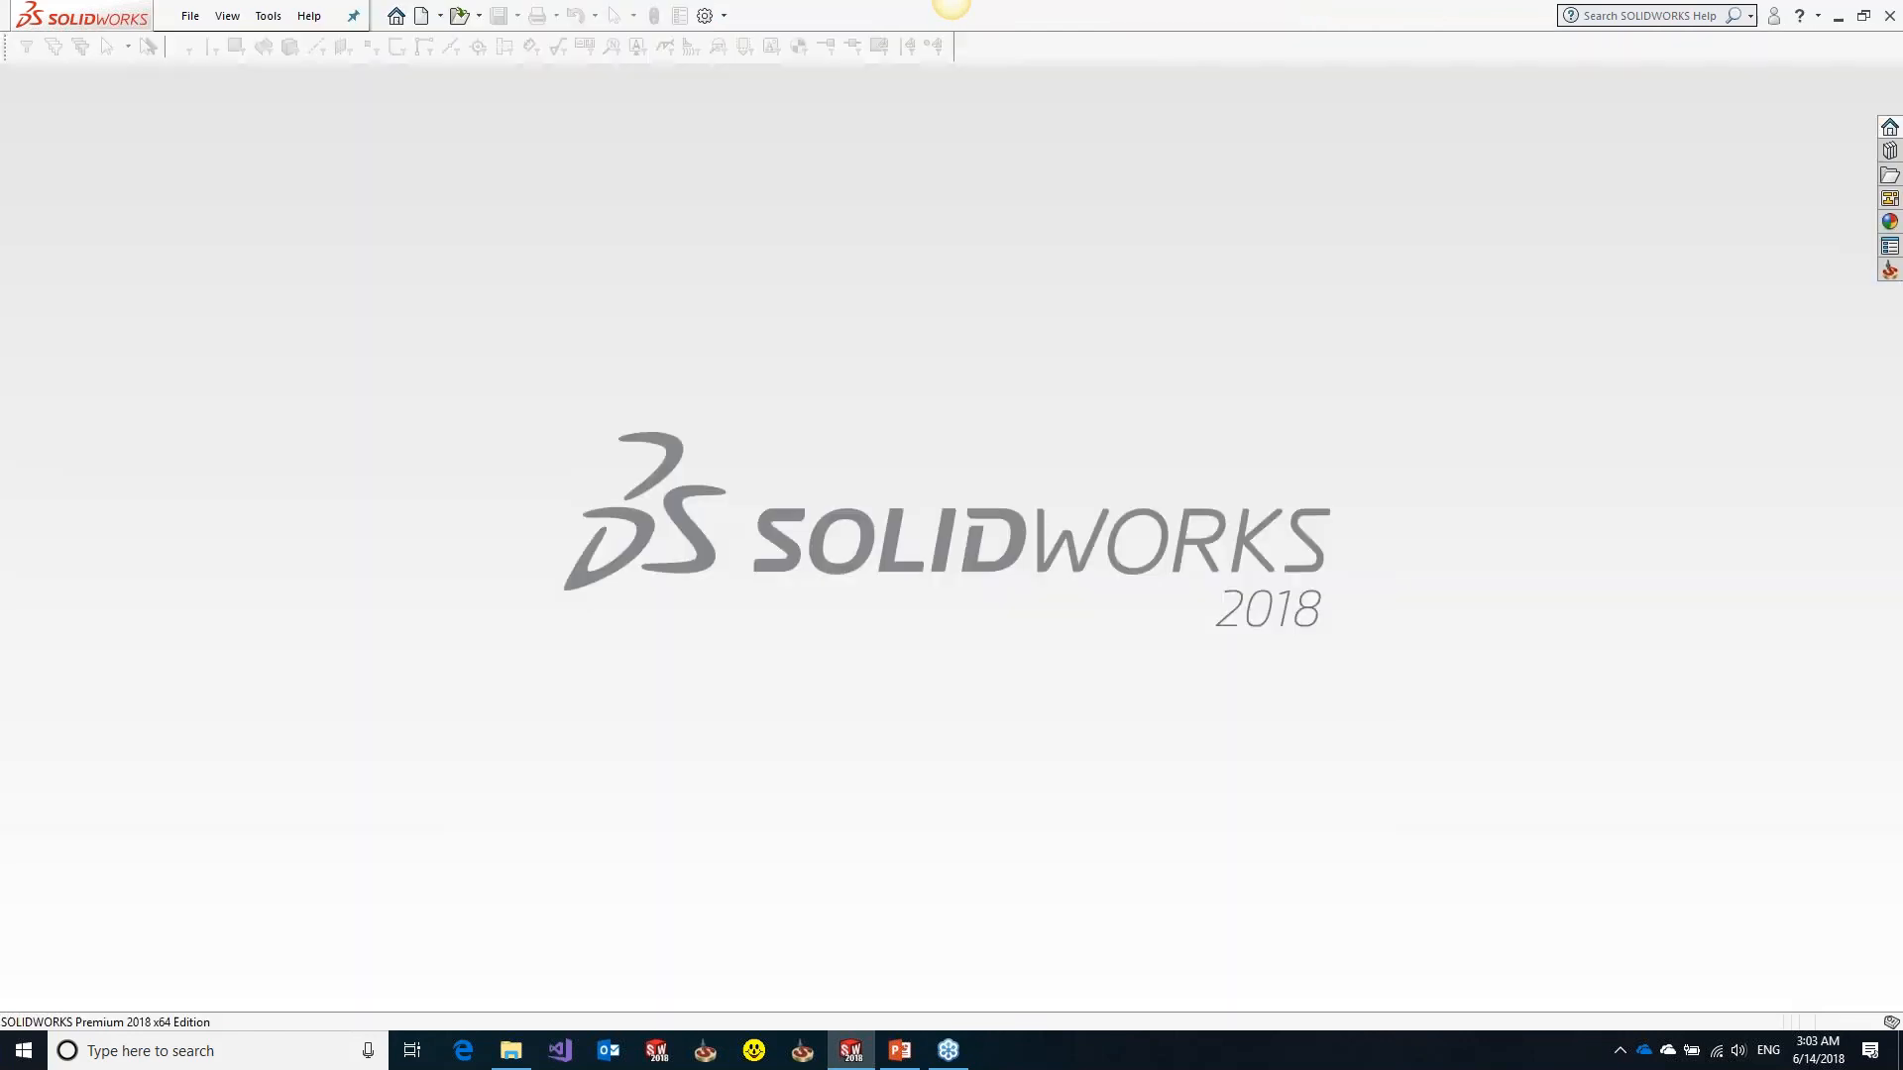
{"action": "left_click", "coordinate": [898, 1052]}
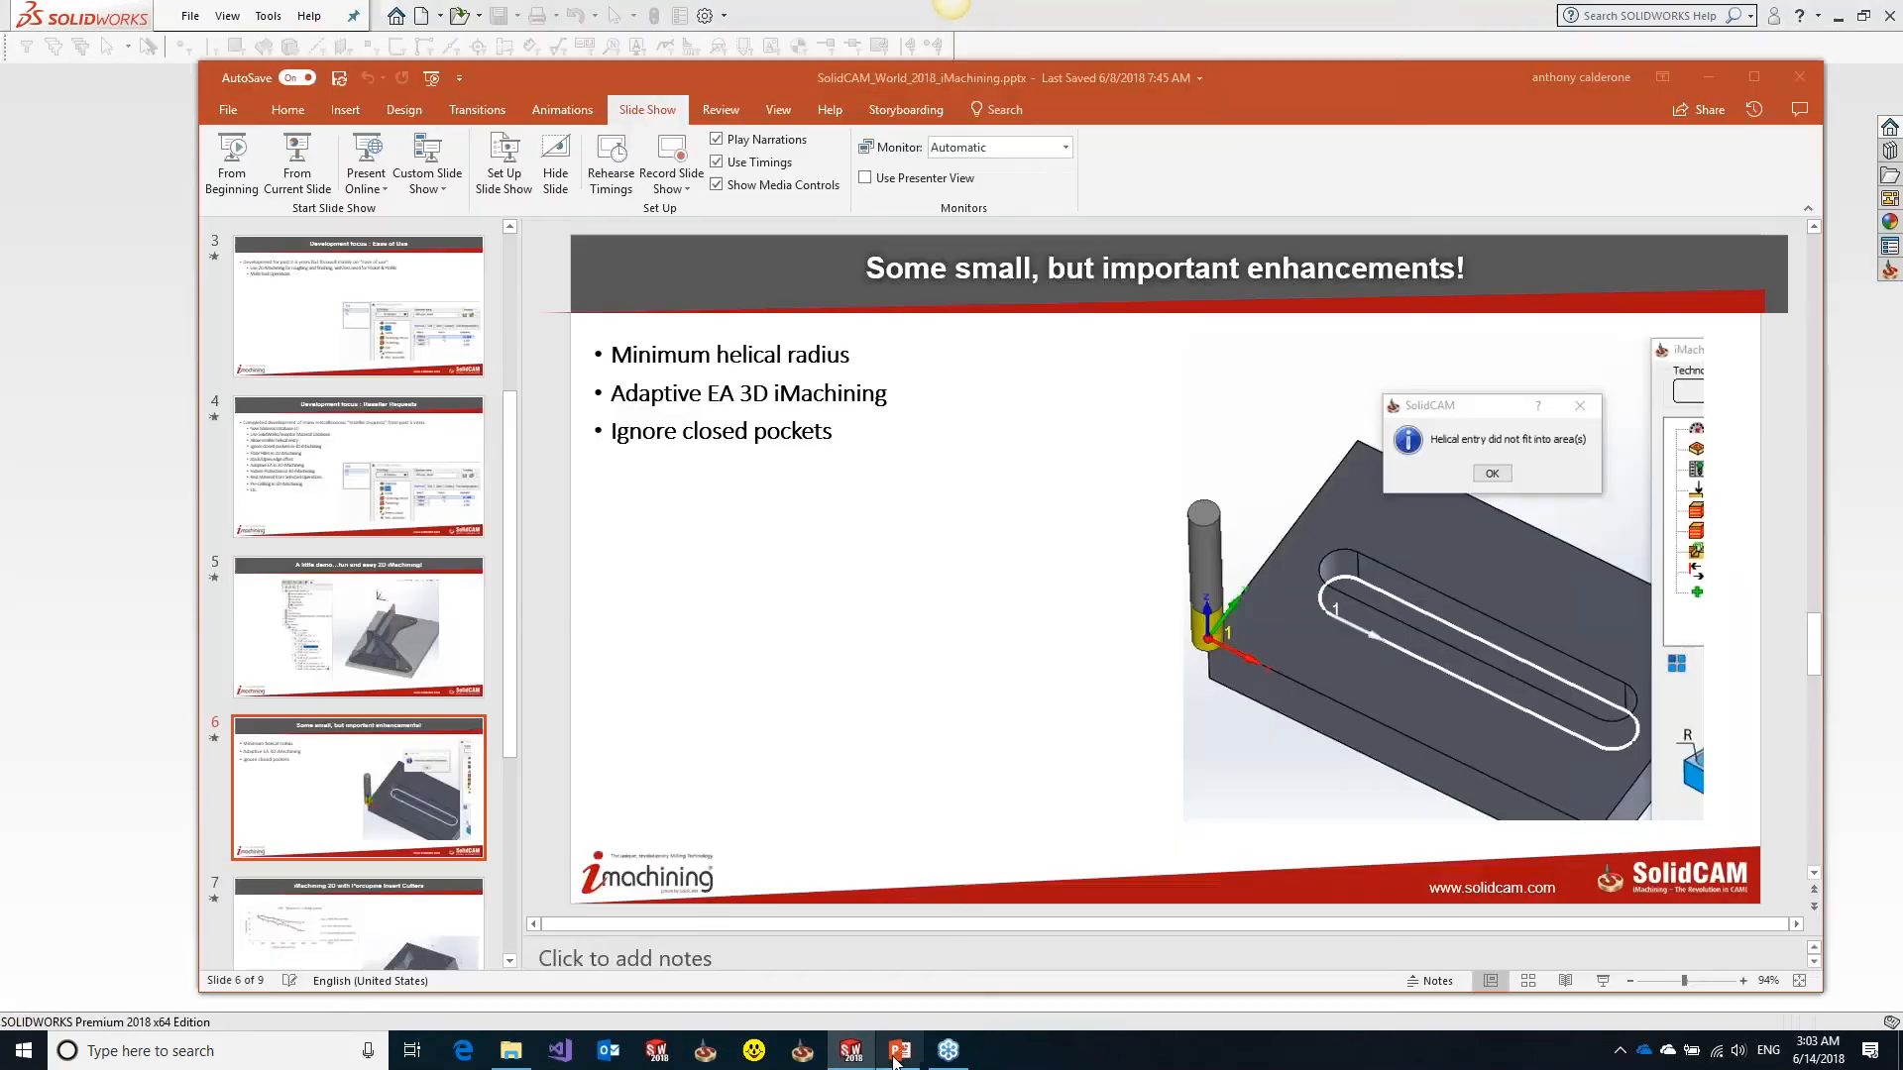
{"action": "left_click", "coordinate": [898, 1052]}
{"action": "left_click", "coordinate": [268, 15]}
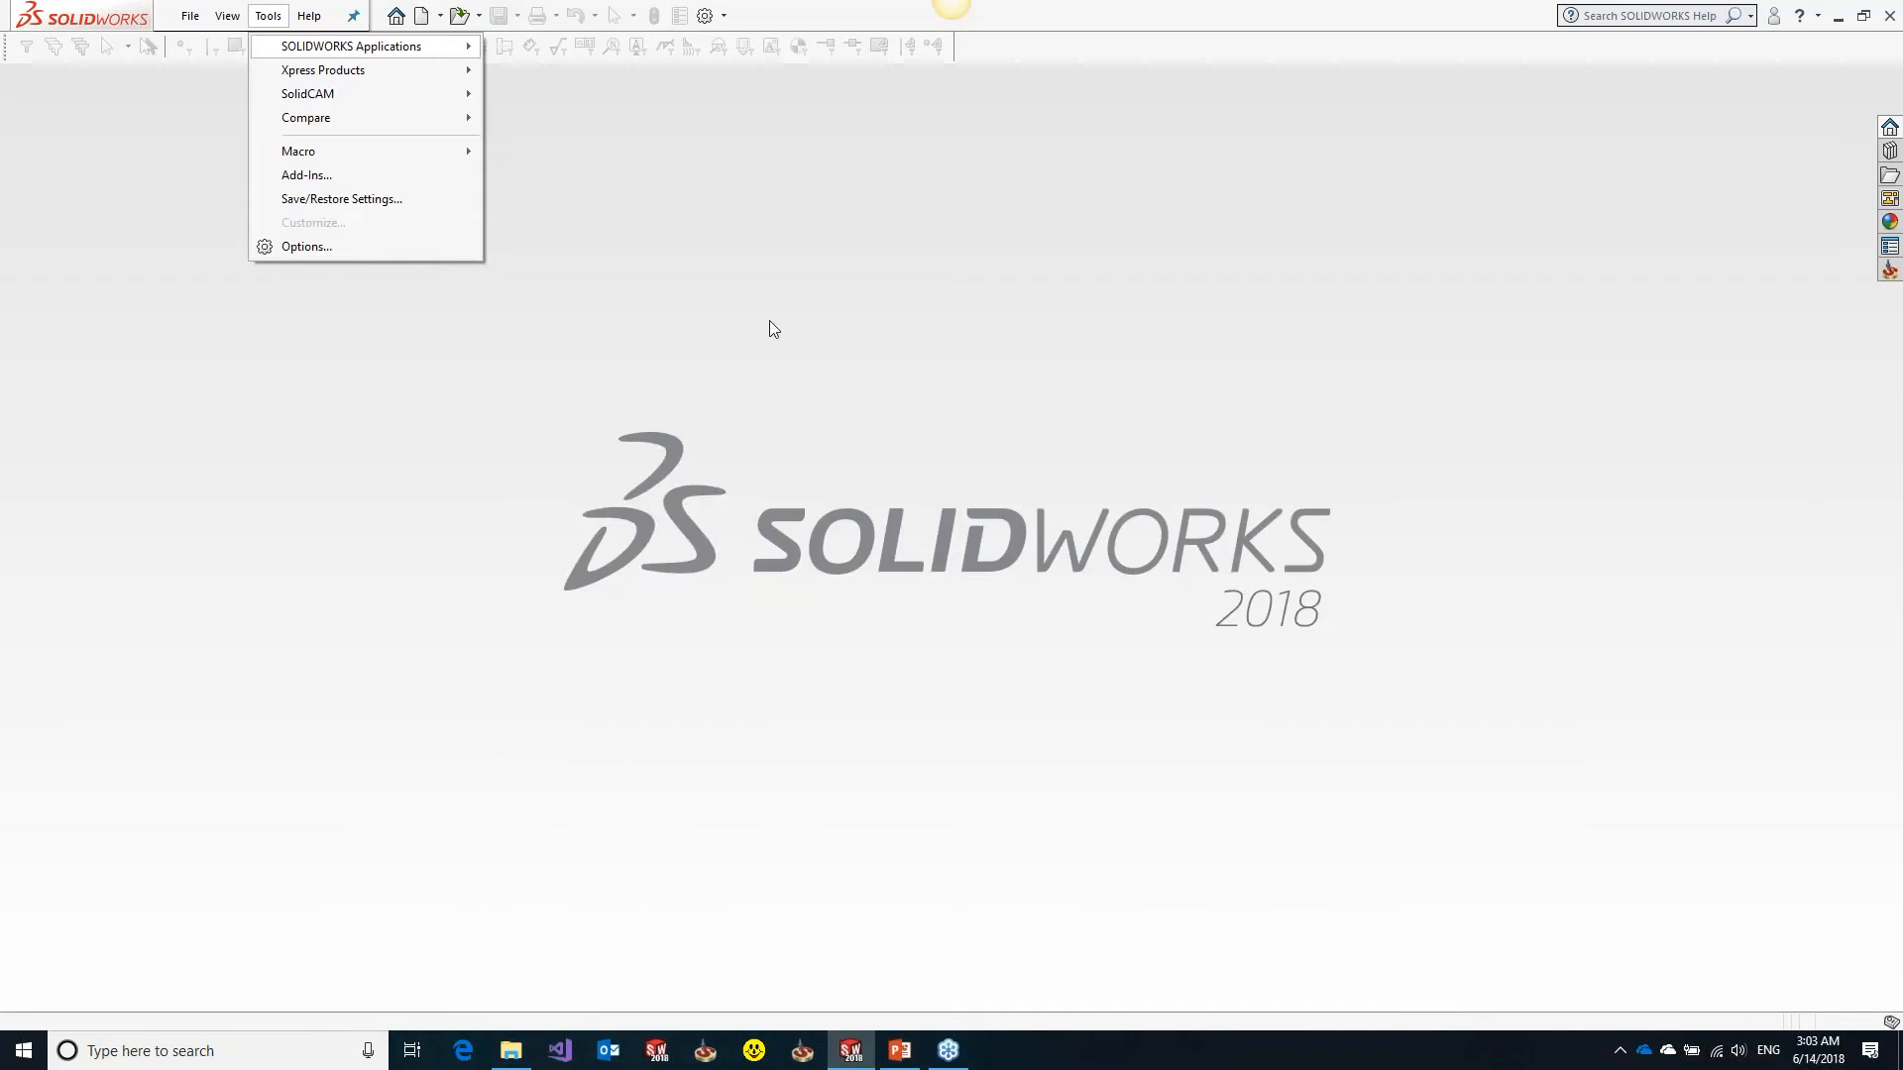
{"action": "left_click", "coordinate": [307, 94]}
{"action": "mouse_move", "coordinate": [680, 518]}
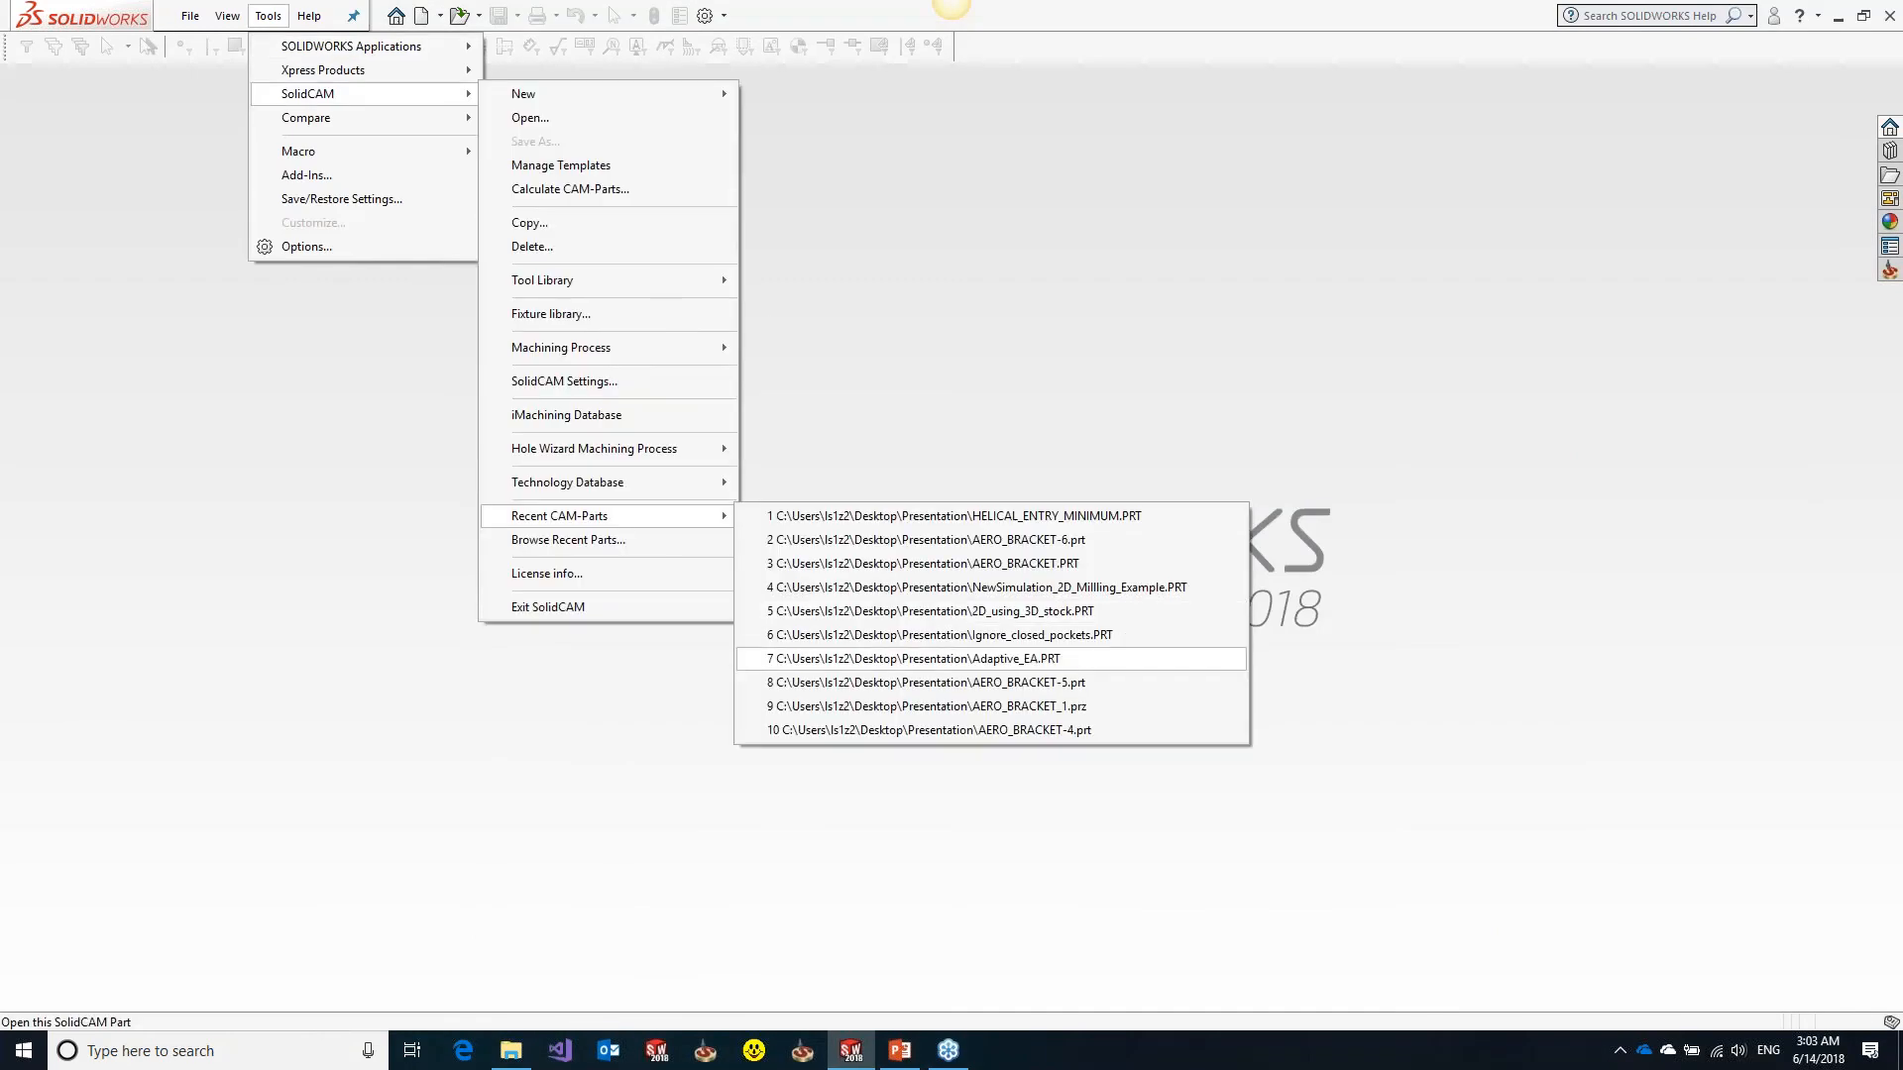
{"action": "left_click", "coordinate": [912, 658]}
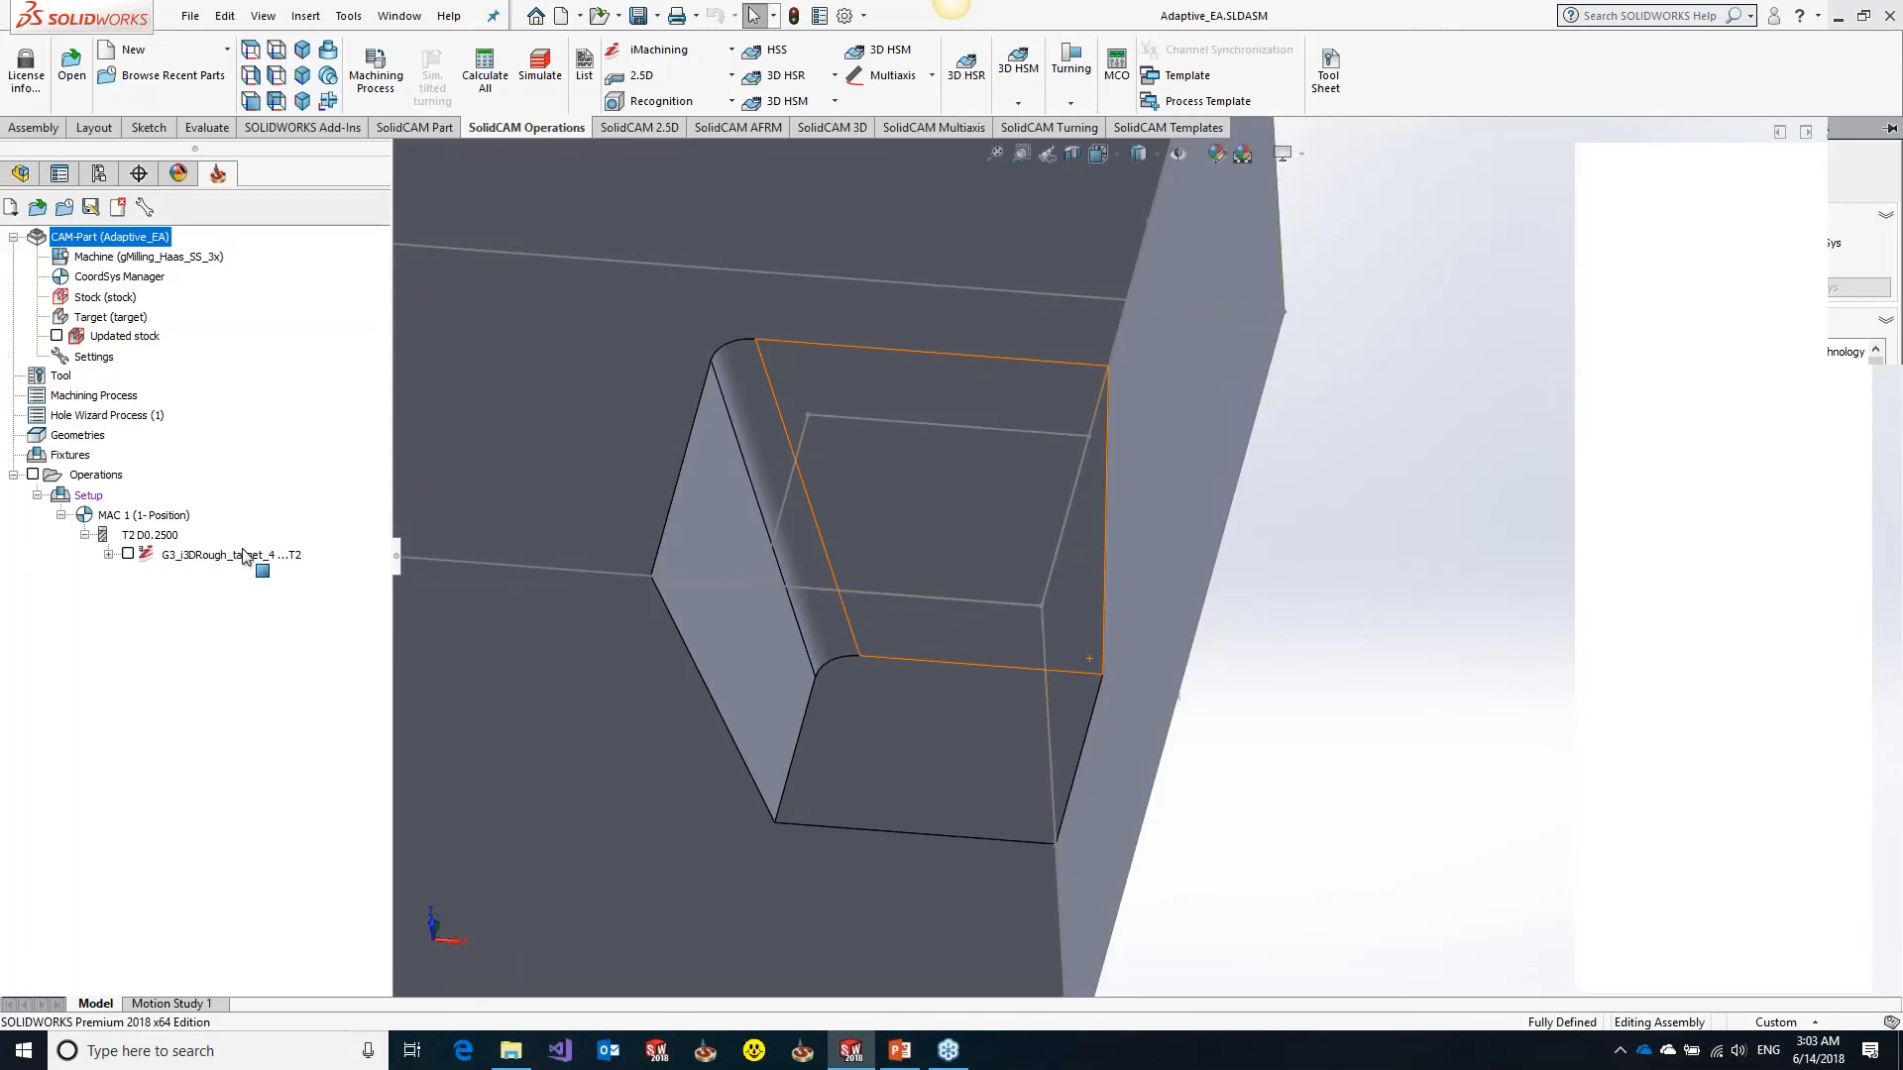
Open the i3DRough_target_4 iMachining operation for editing and display its tool path in the corner pocket
{"action": "right_click", "coordinate": [242, 555]}
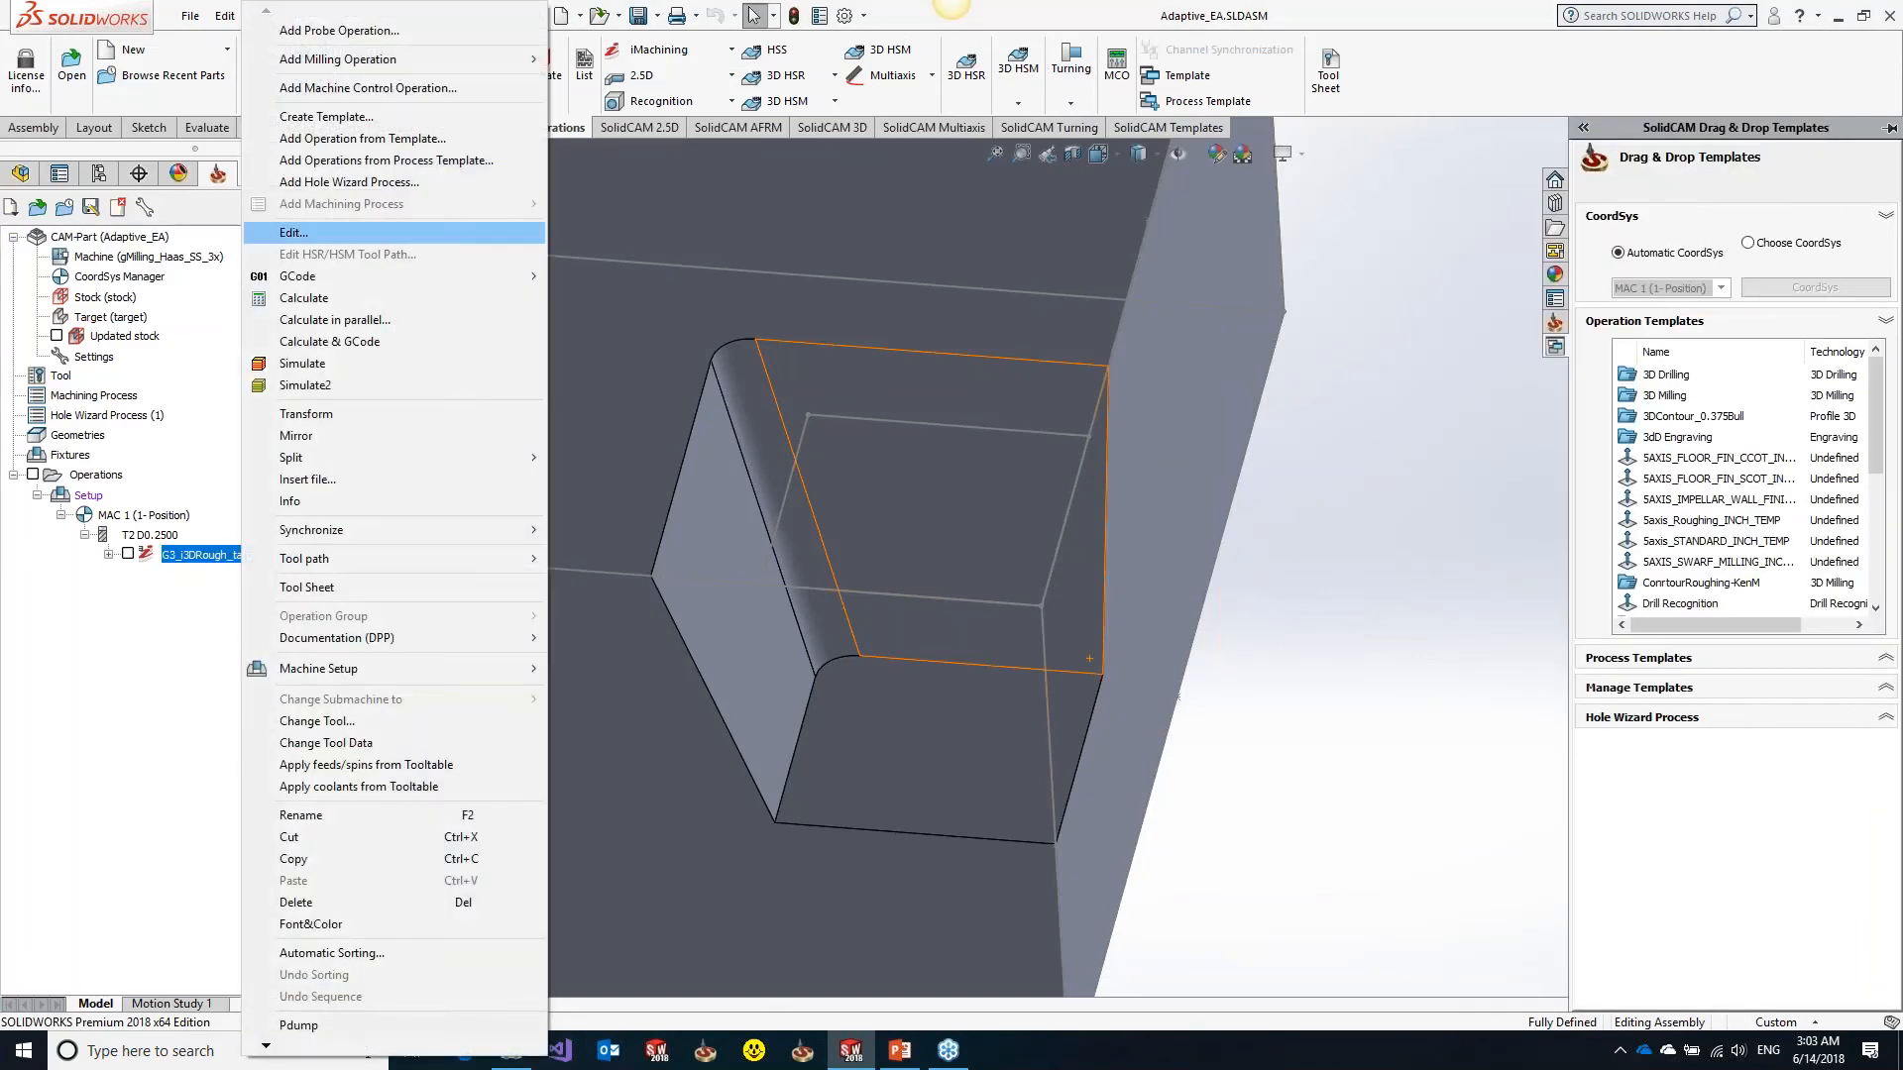
{"action": "left_click", "coordinate": [295, 233]}
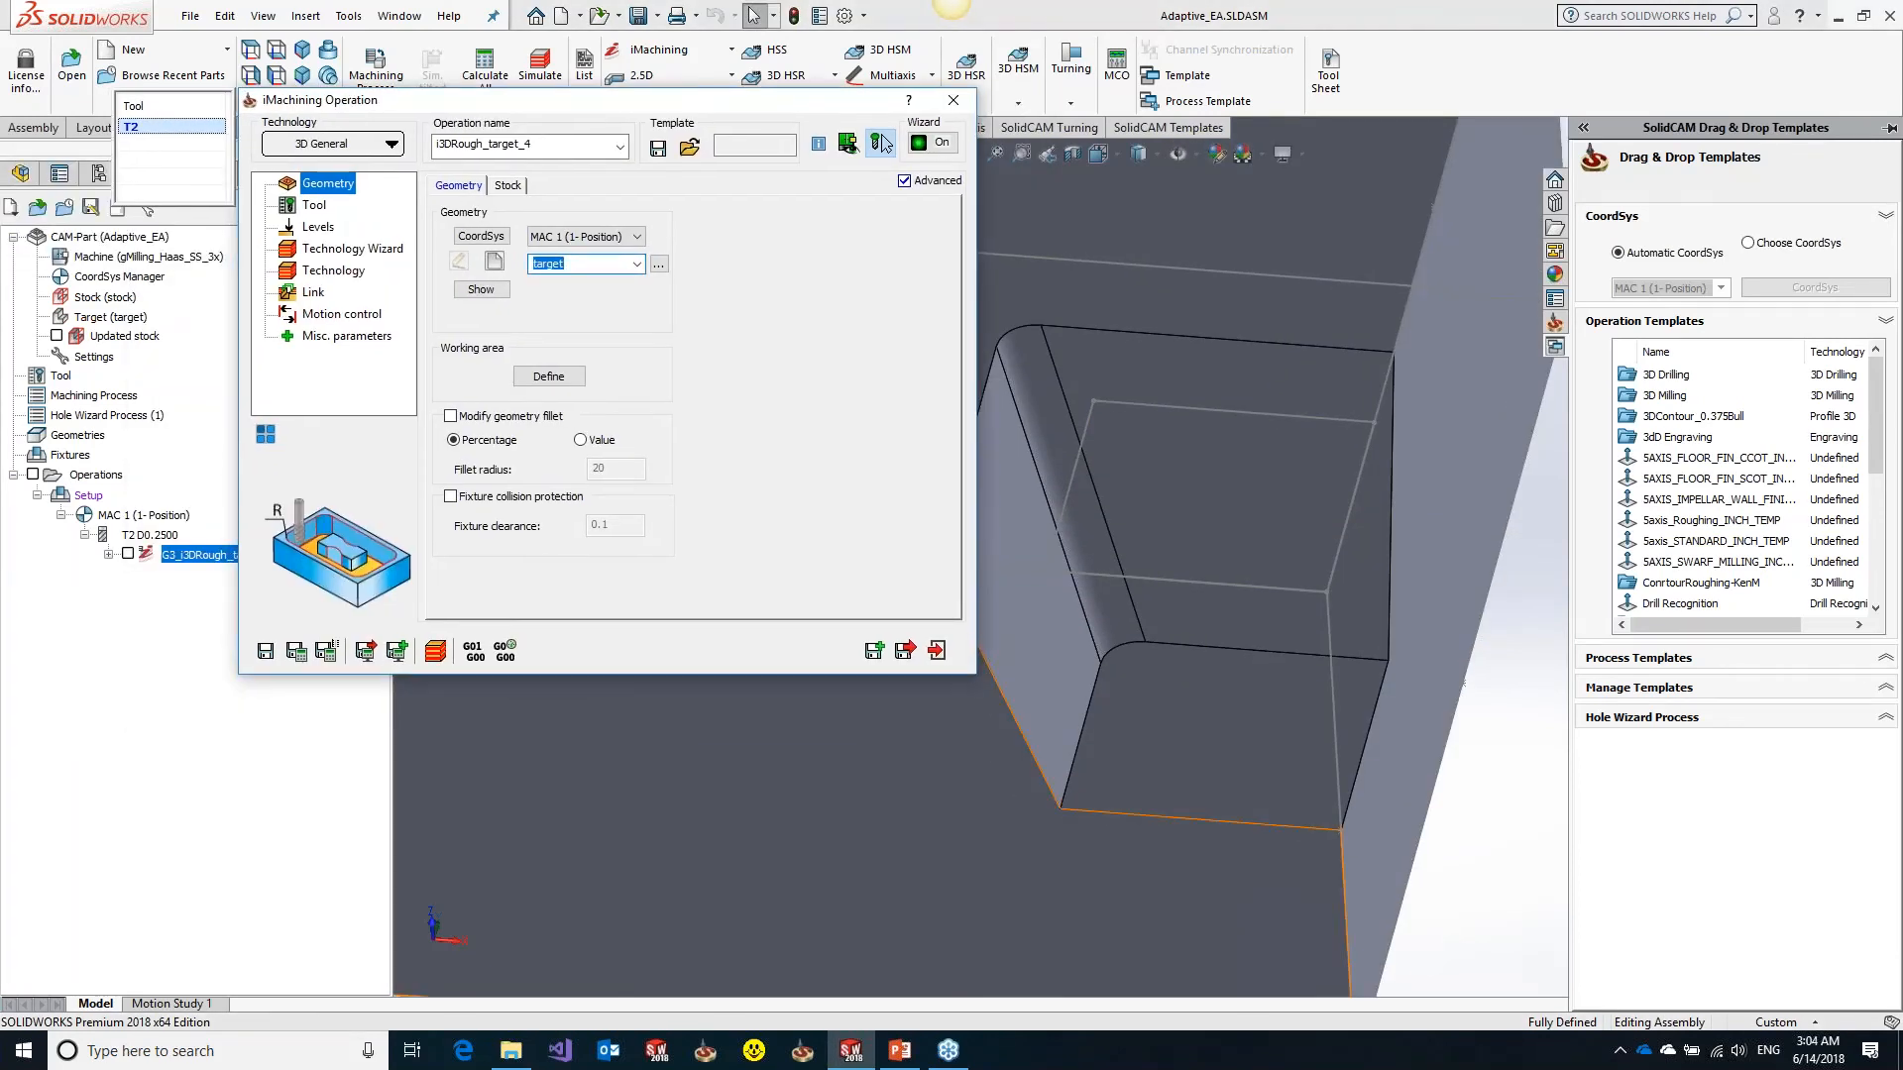
{"action": "left_click", "coordinate": [880, 143]}
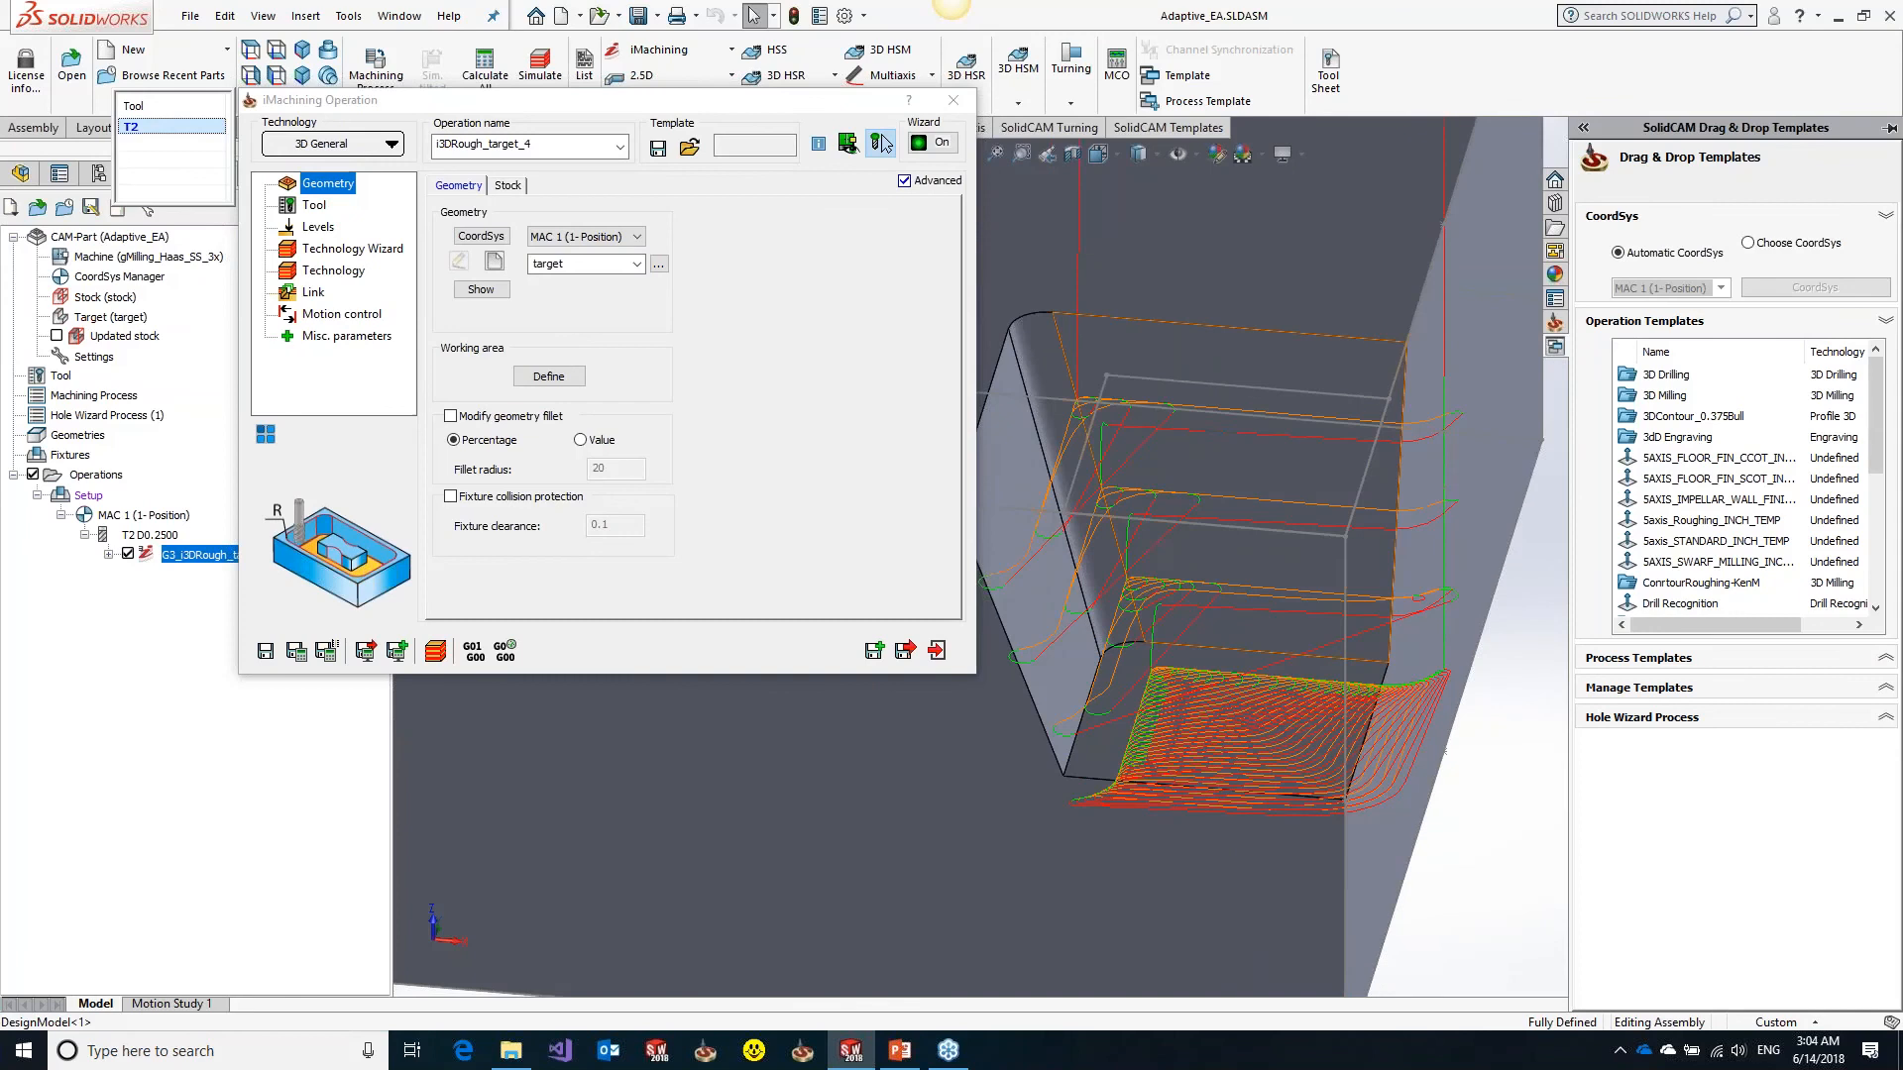
{"action": "scroll", "coordinate": [1146, 556], "scroll_direction": "down", "scroll_amount": 4}
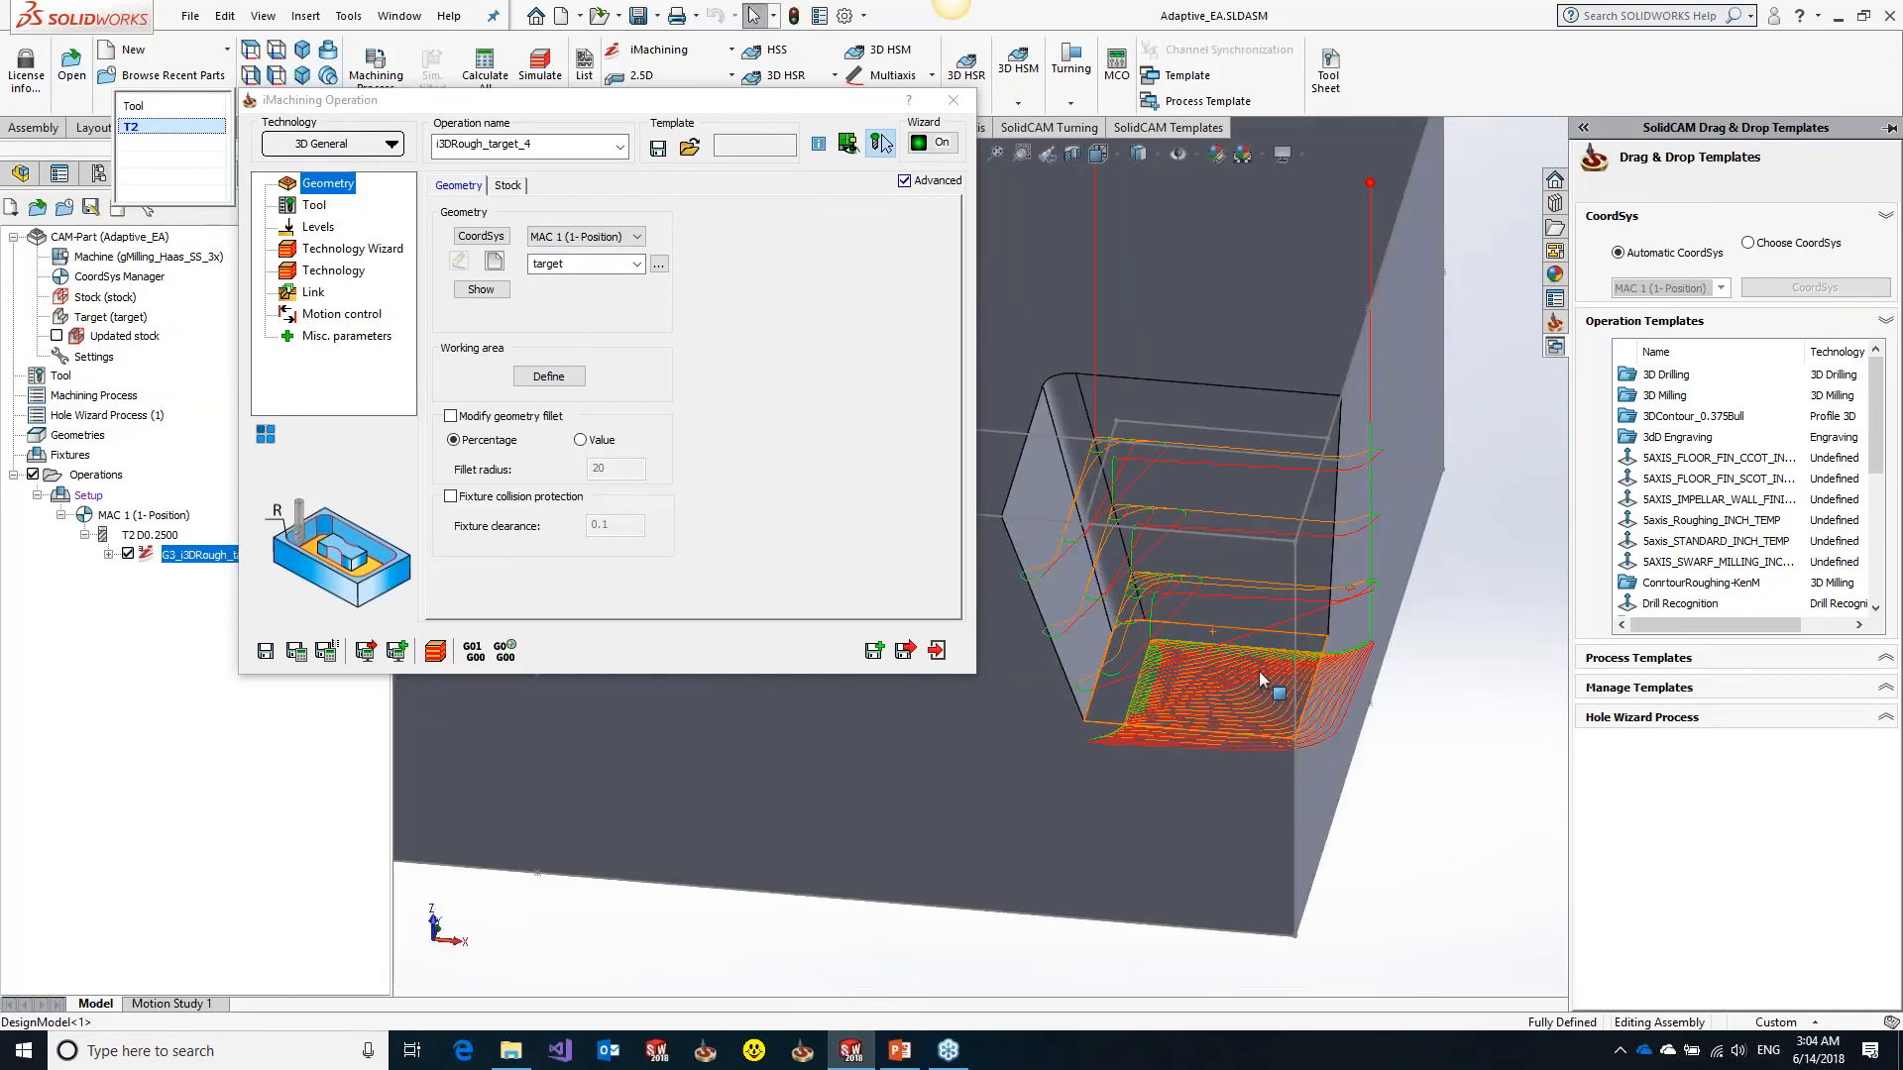
{"action": "scroll", "coordinate": [1259, 670], "scroll_direction": "down", "scroll_amount": 2}
{"action": "left_click", "coordinate": [1192, 695]}
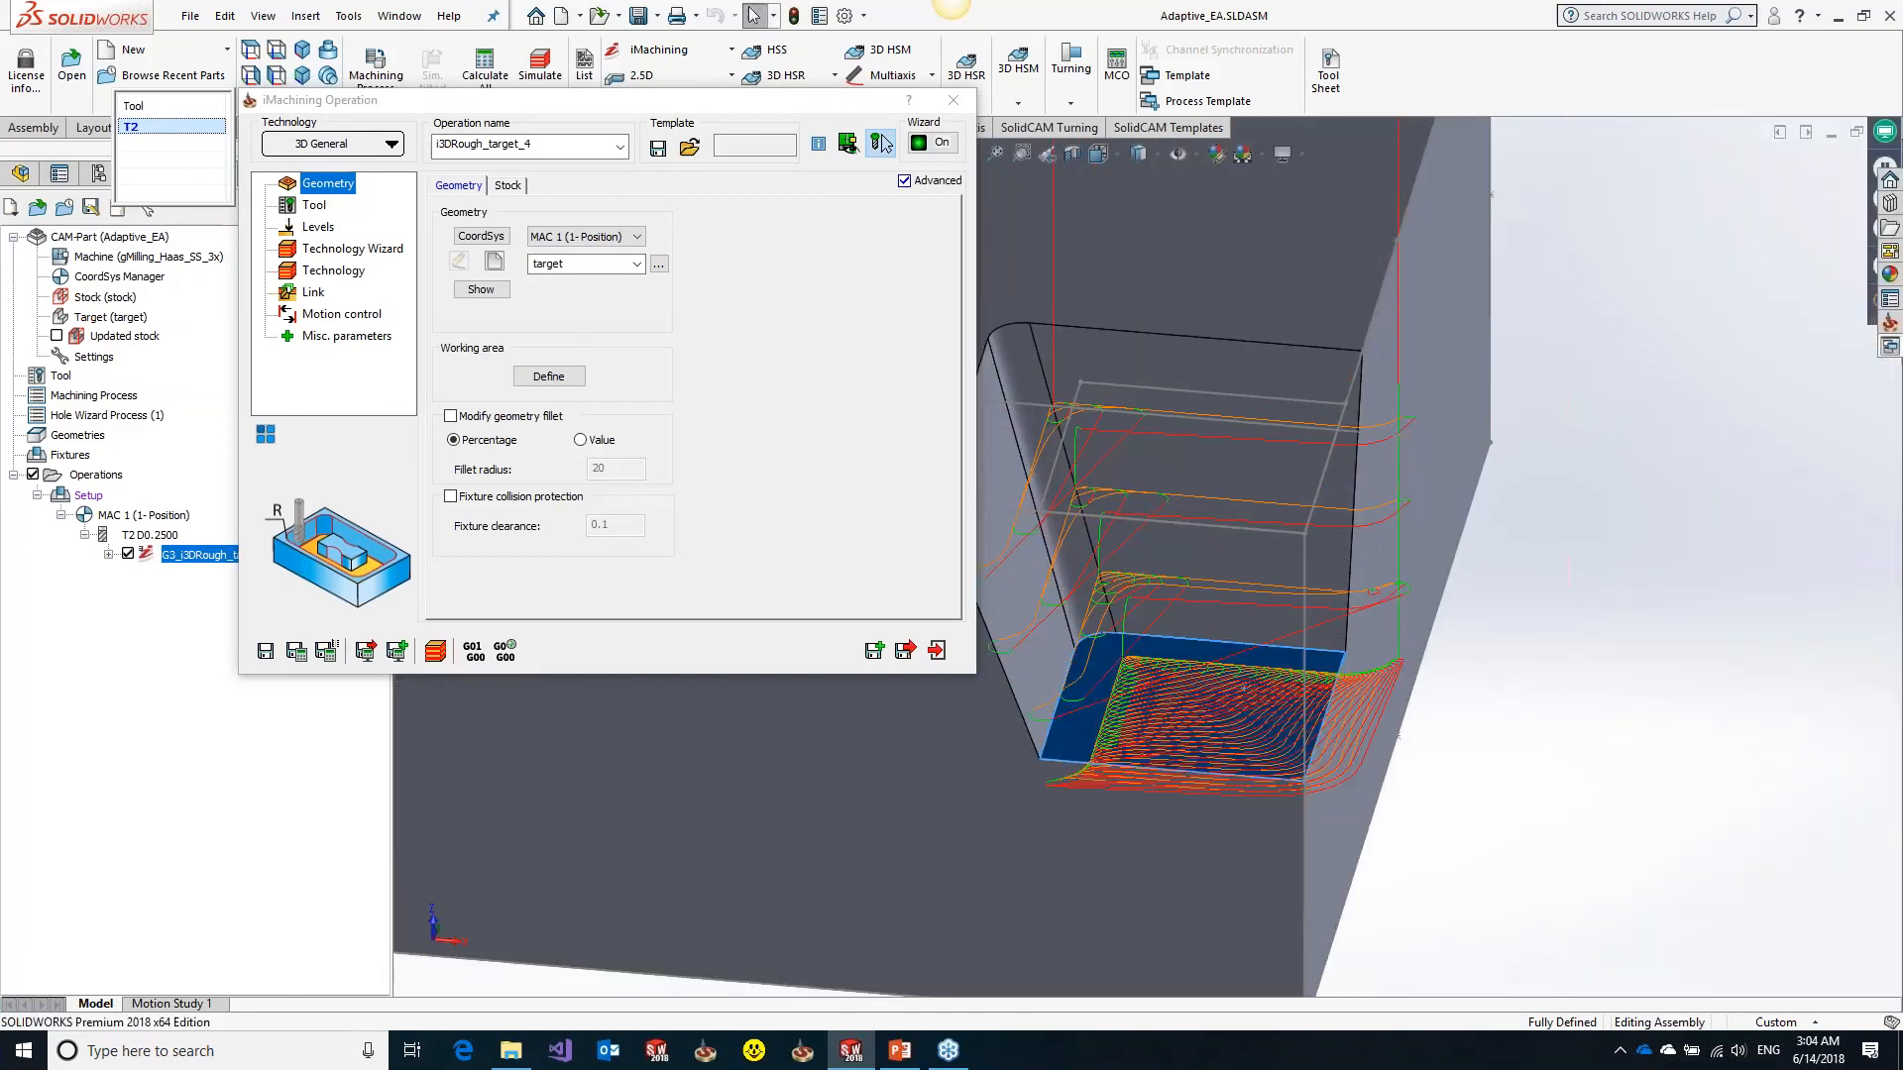
{"action": "key", "text": "Escape"}
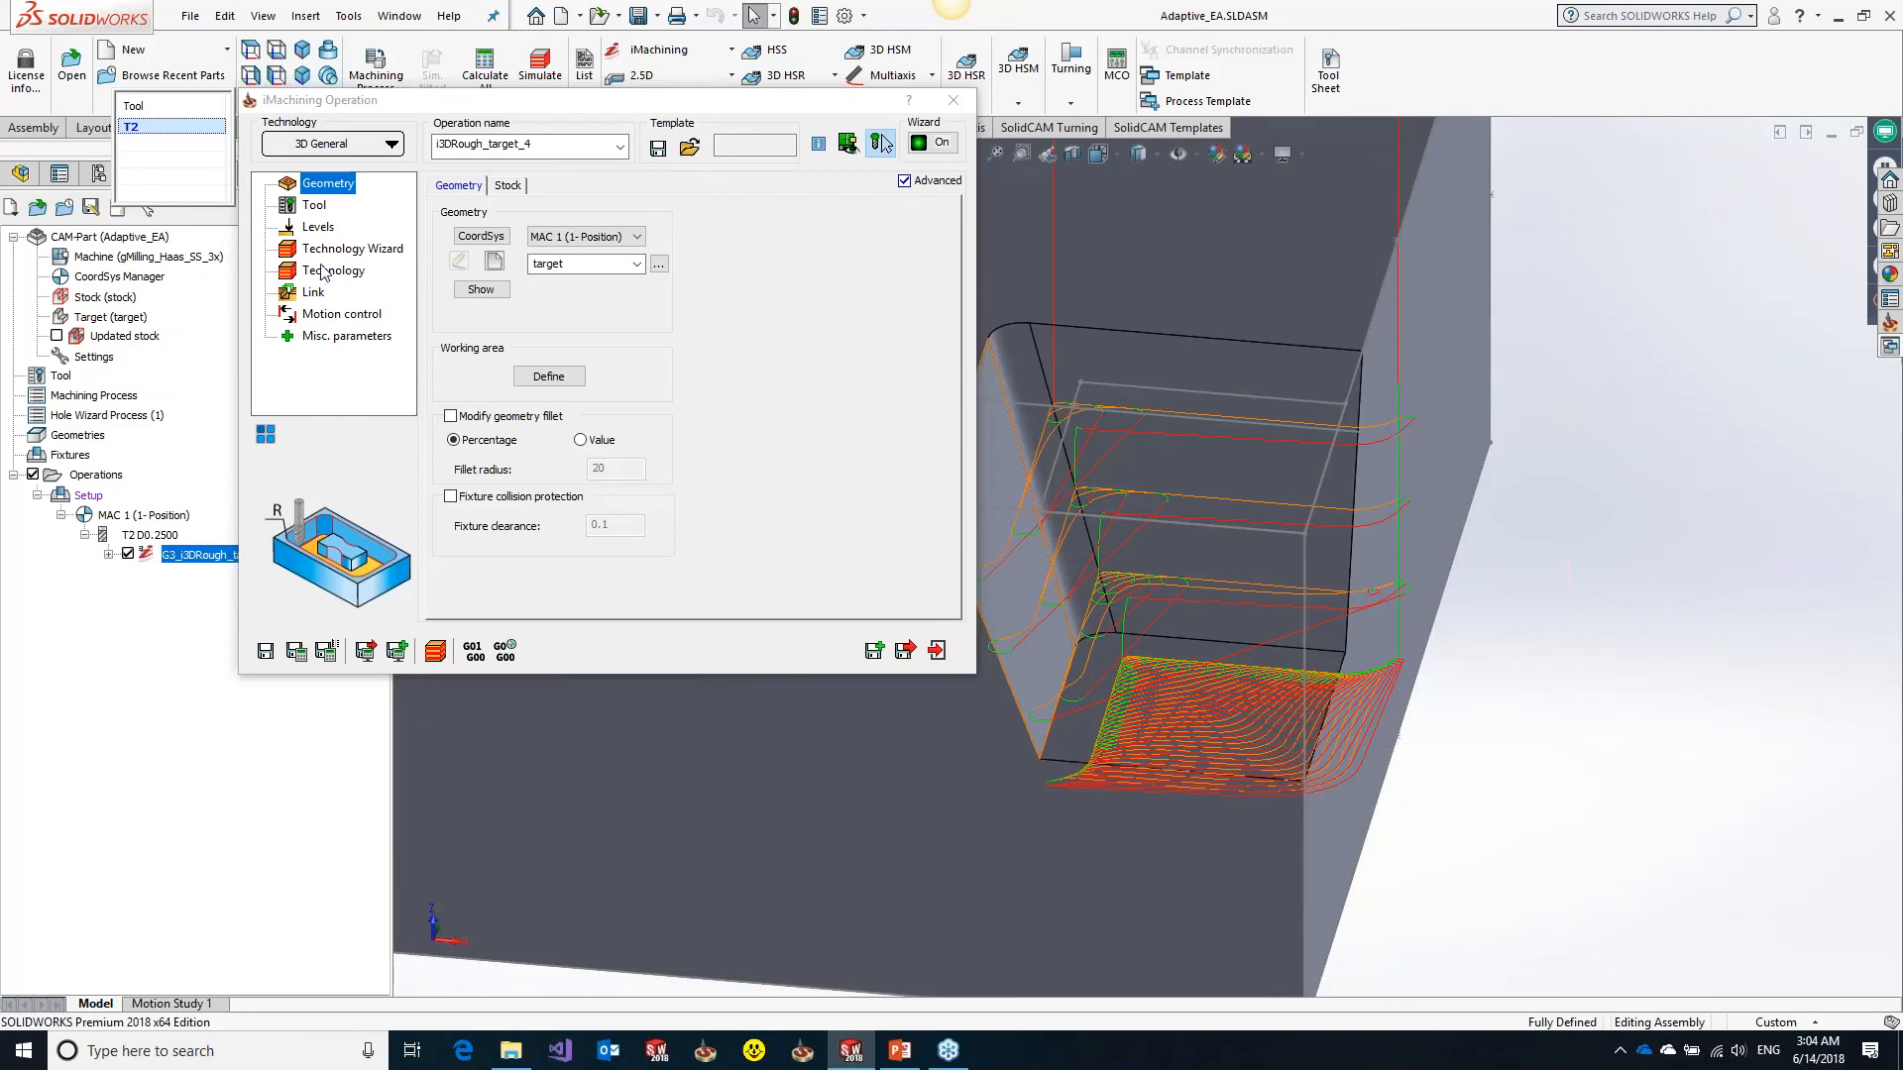
Show the operation's Technology Wizard cutting conditions with the output cutting data in View 2
{"action": "left_click", "coordinate": [352, 249]}
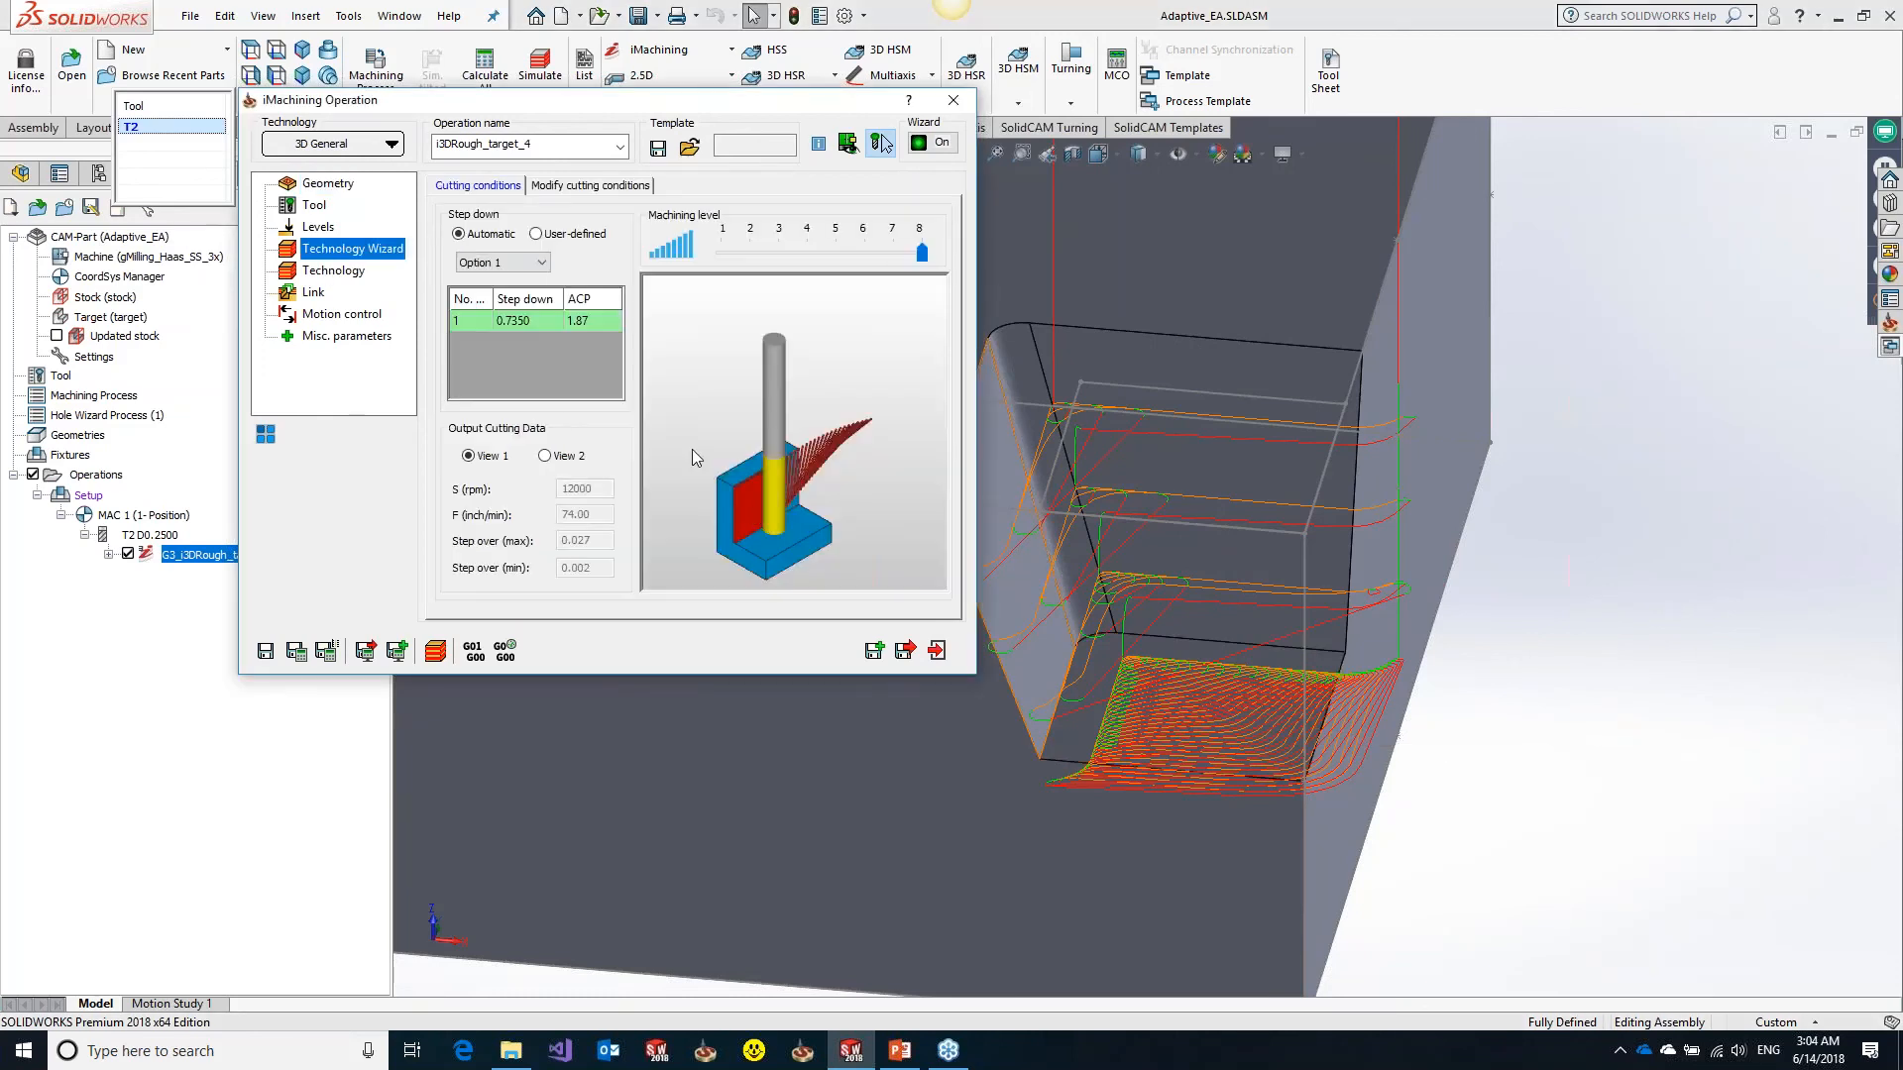
{"action": "left_click", "coordinate": [571, 456]}
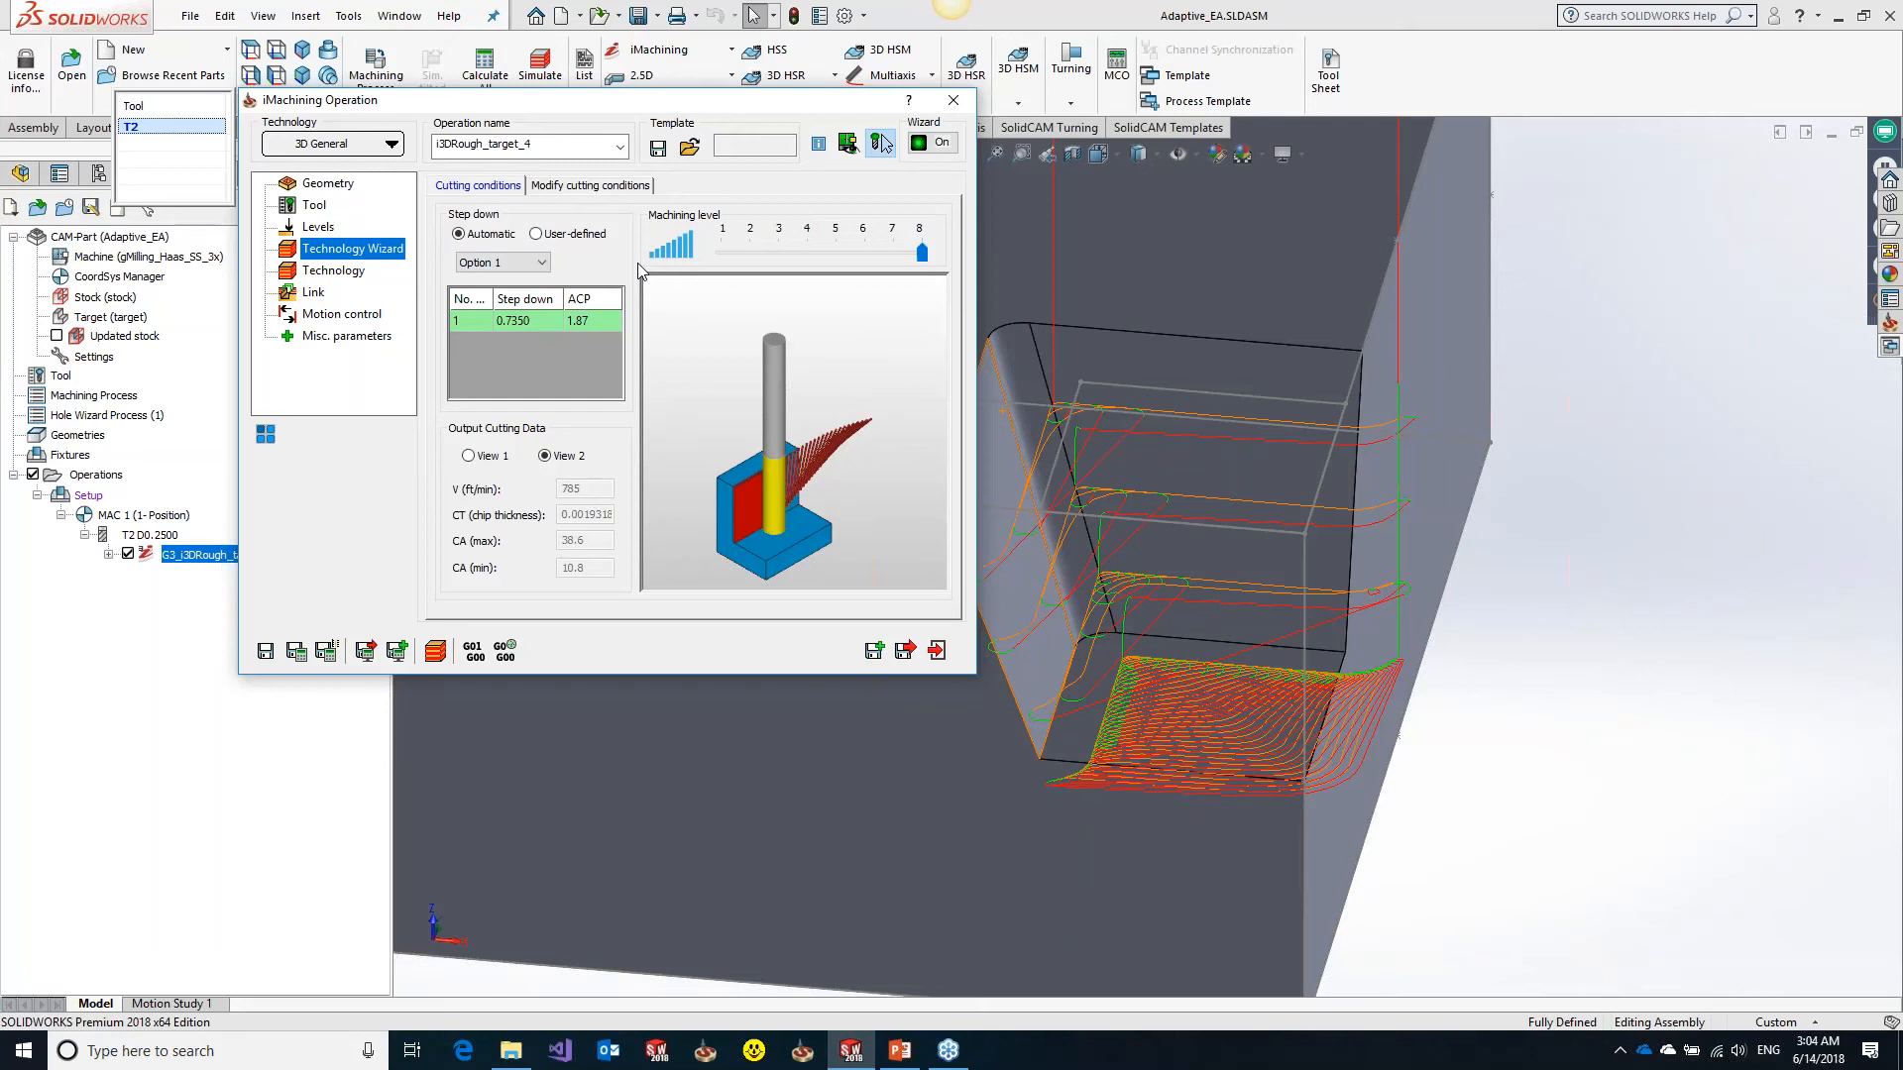
Open the operation's SolidVerify simulation and show an enlarged Simulation Data window beside the zoomed-in stock
{"action": "left_click", "coordinate": [435, 651]}
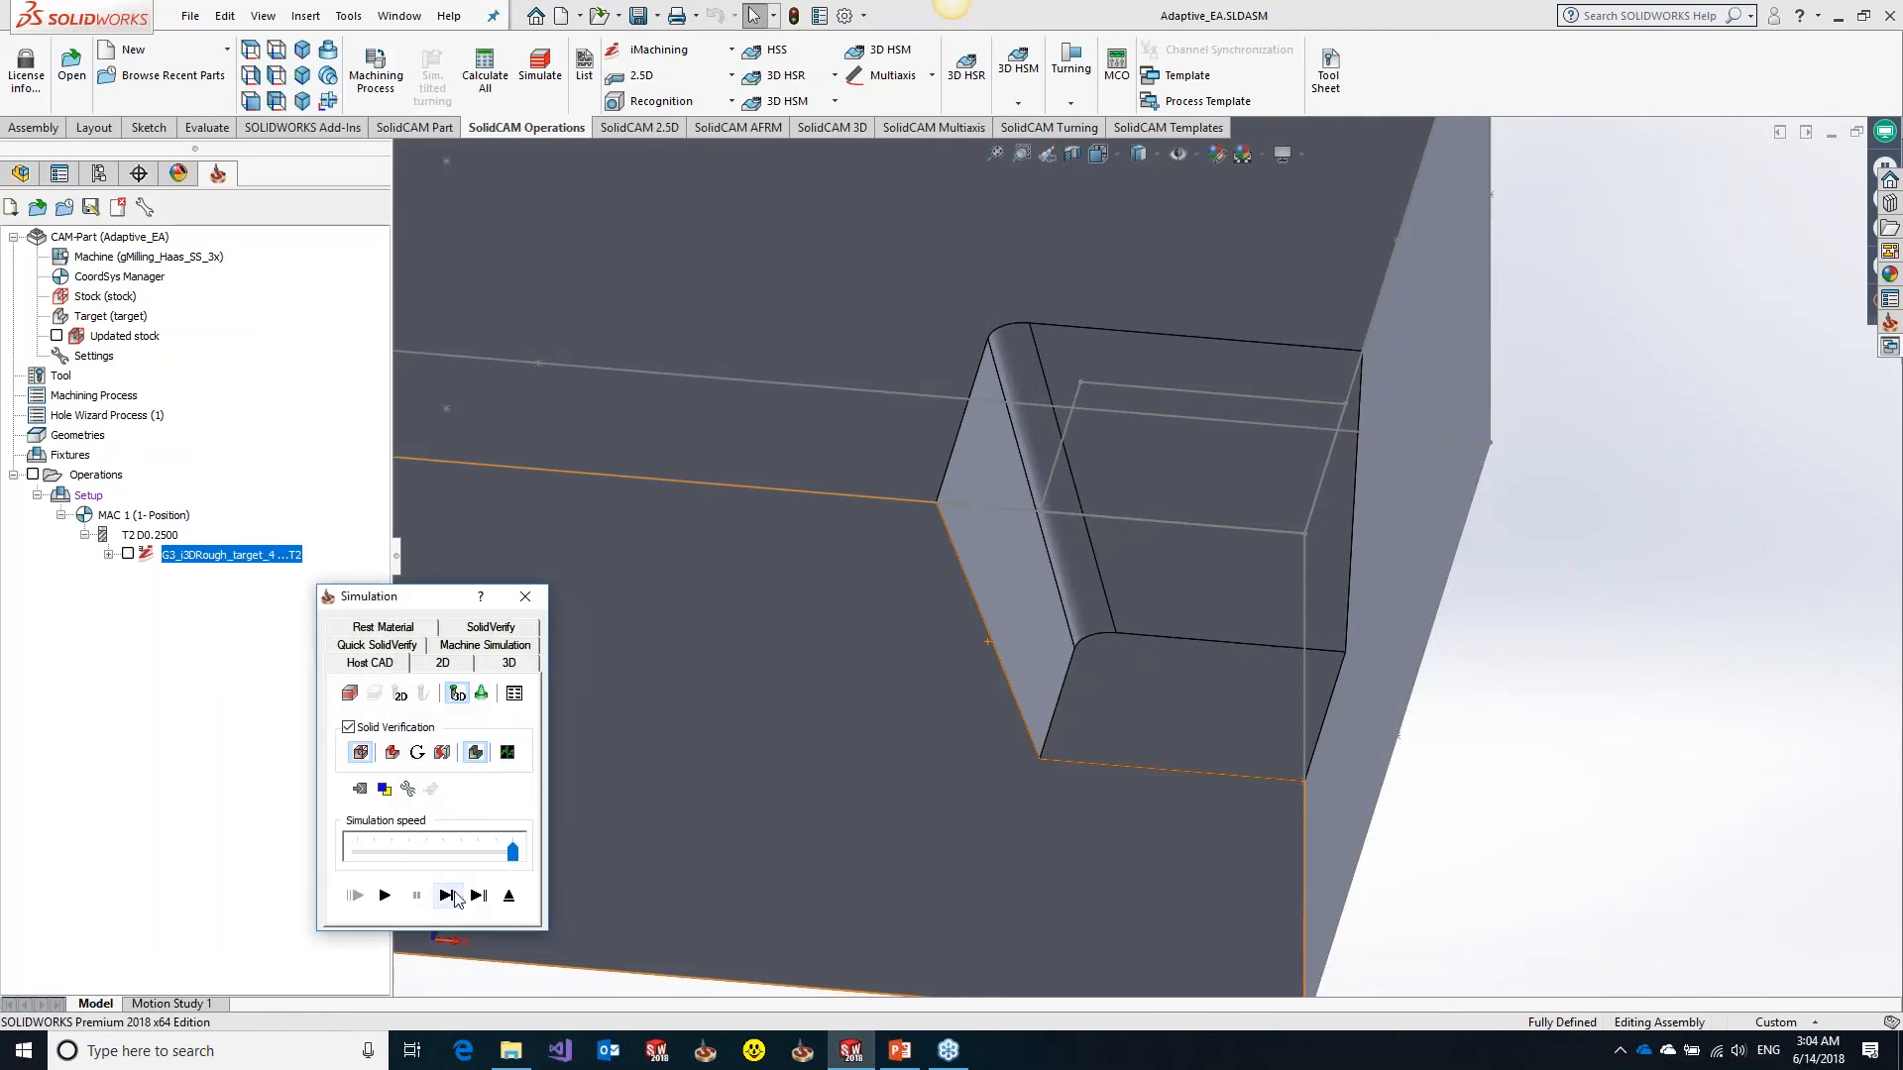
{"action": "left_click", "coordinate": [490, 627]}
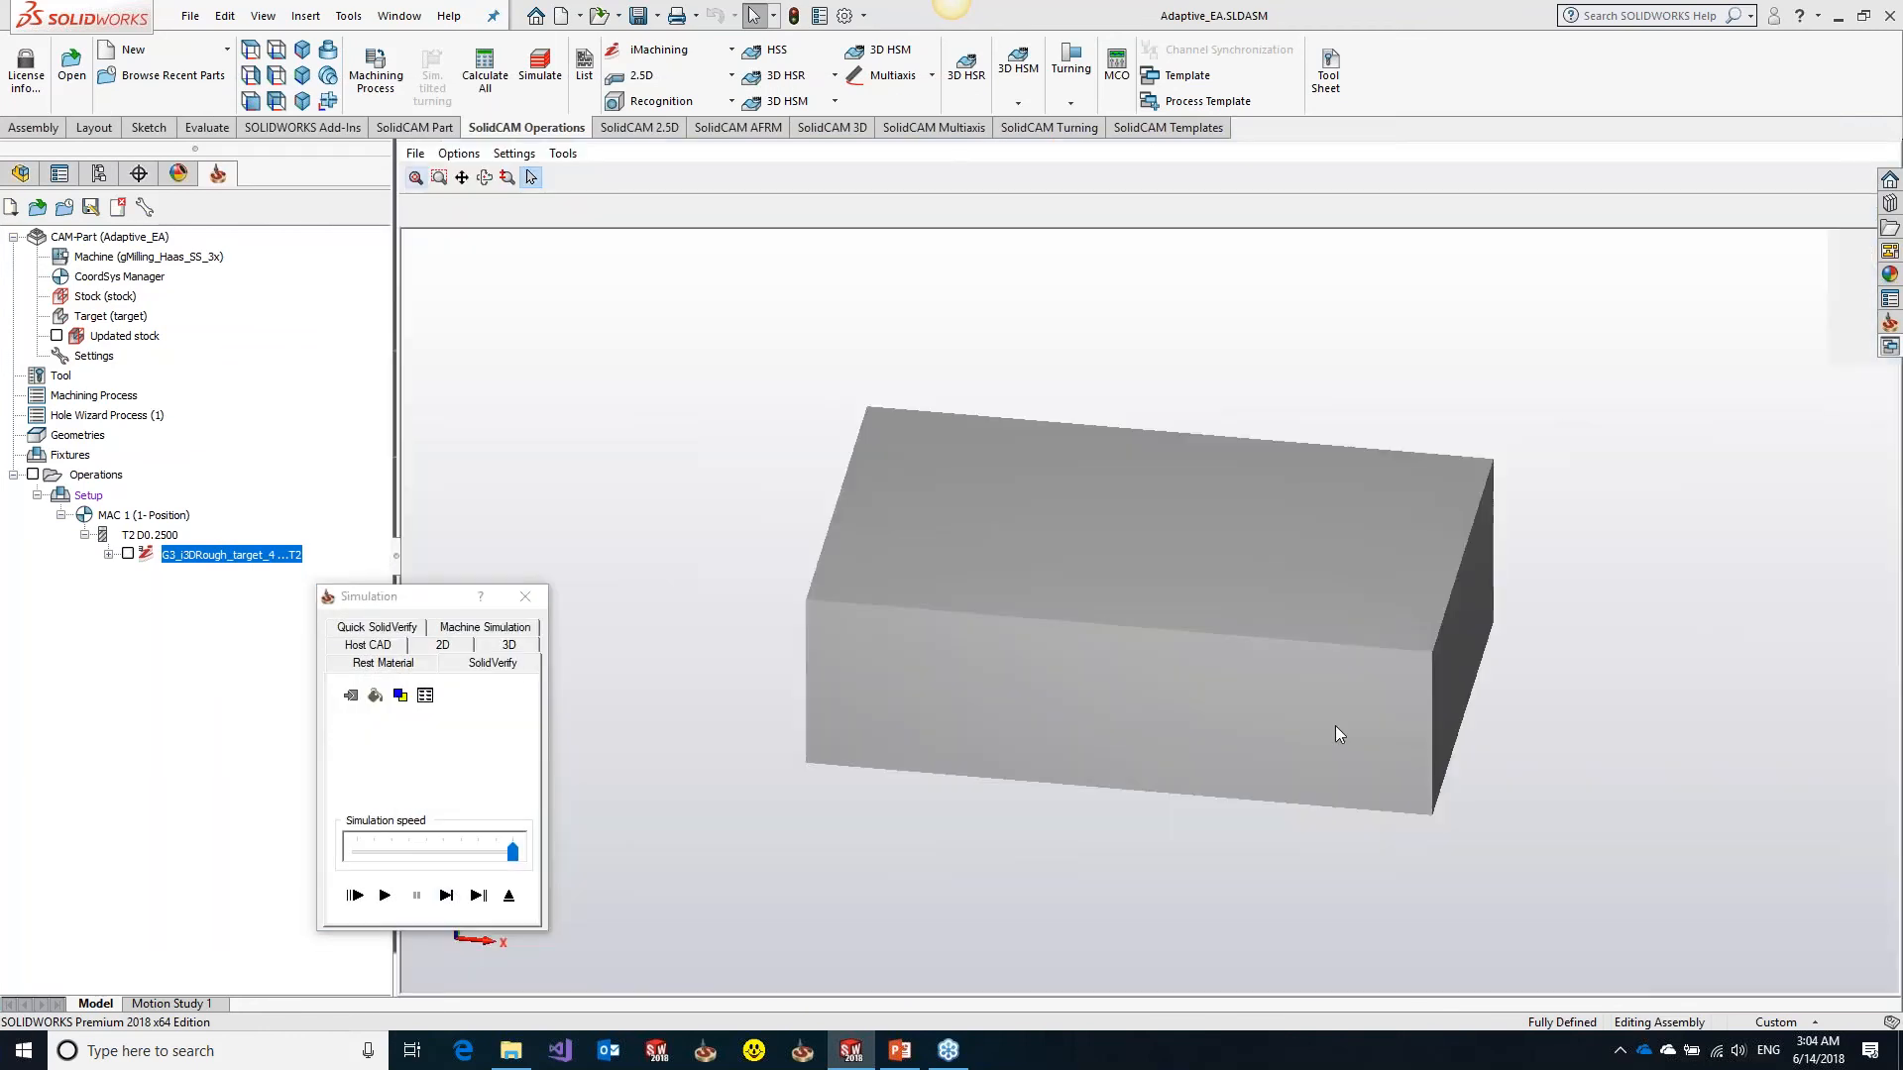
{"action": "scroll", "coordinate": [1115, 706], "scroll_direction": "up", "scroll_amount": 3}
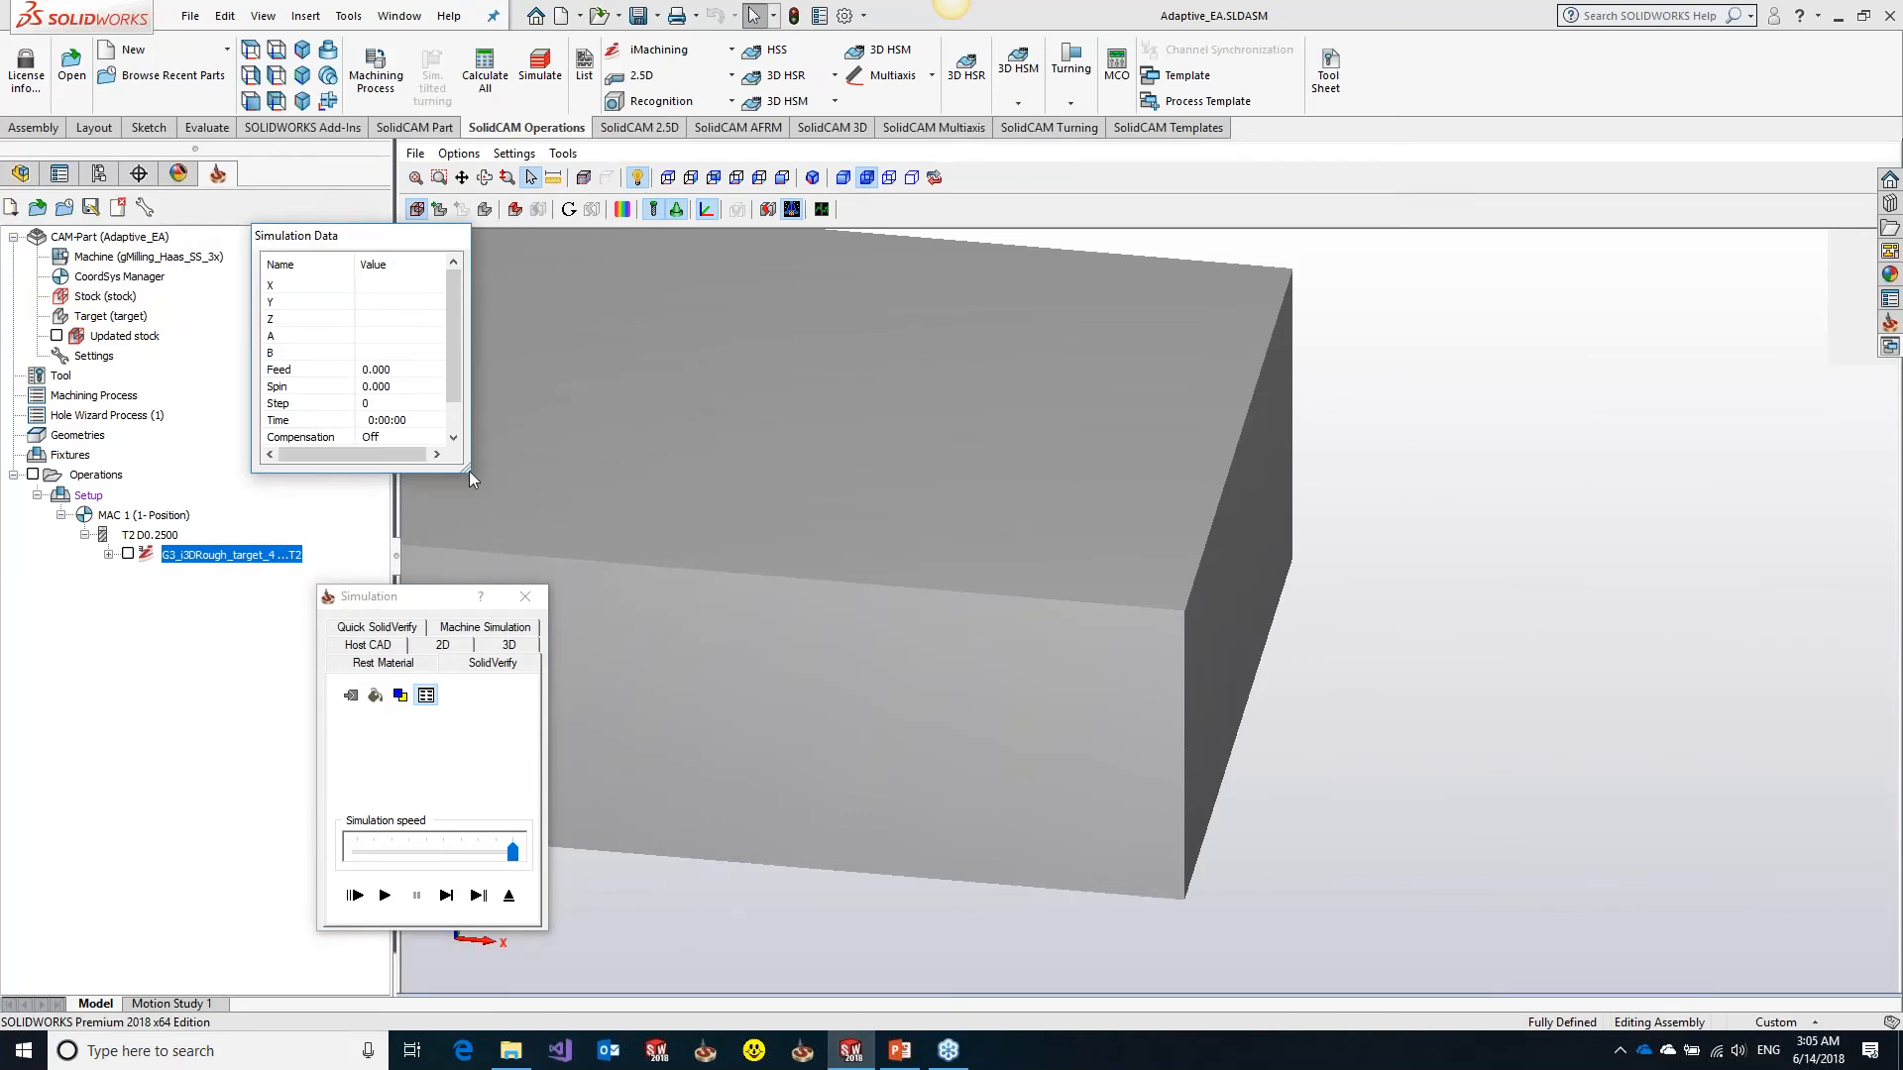
{"action": "left_click_drag", "start_coordinate": [468, 471], "coordinate": [515, 522]}
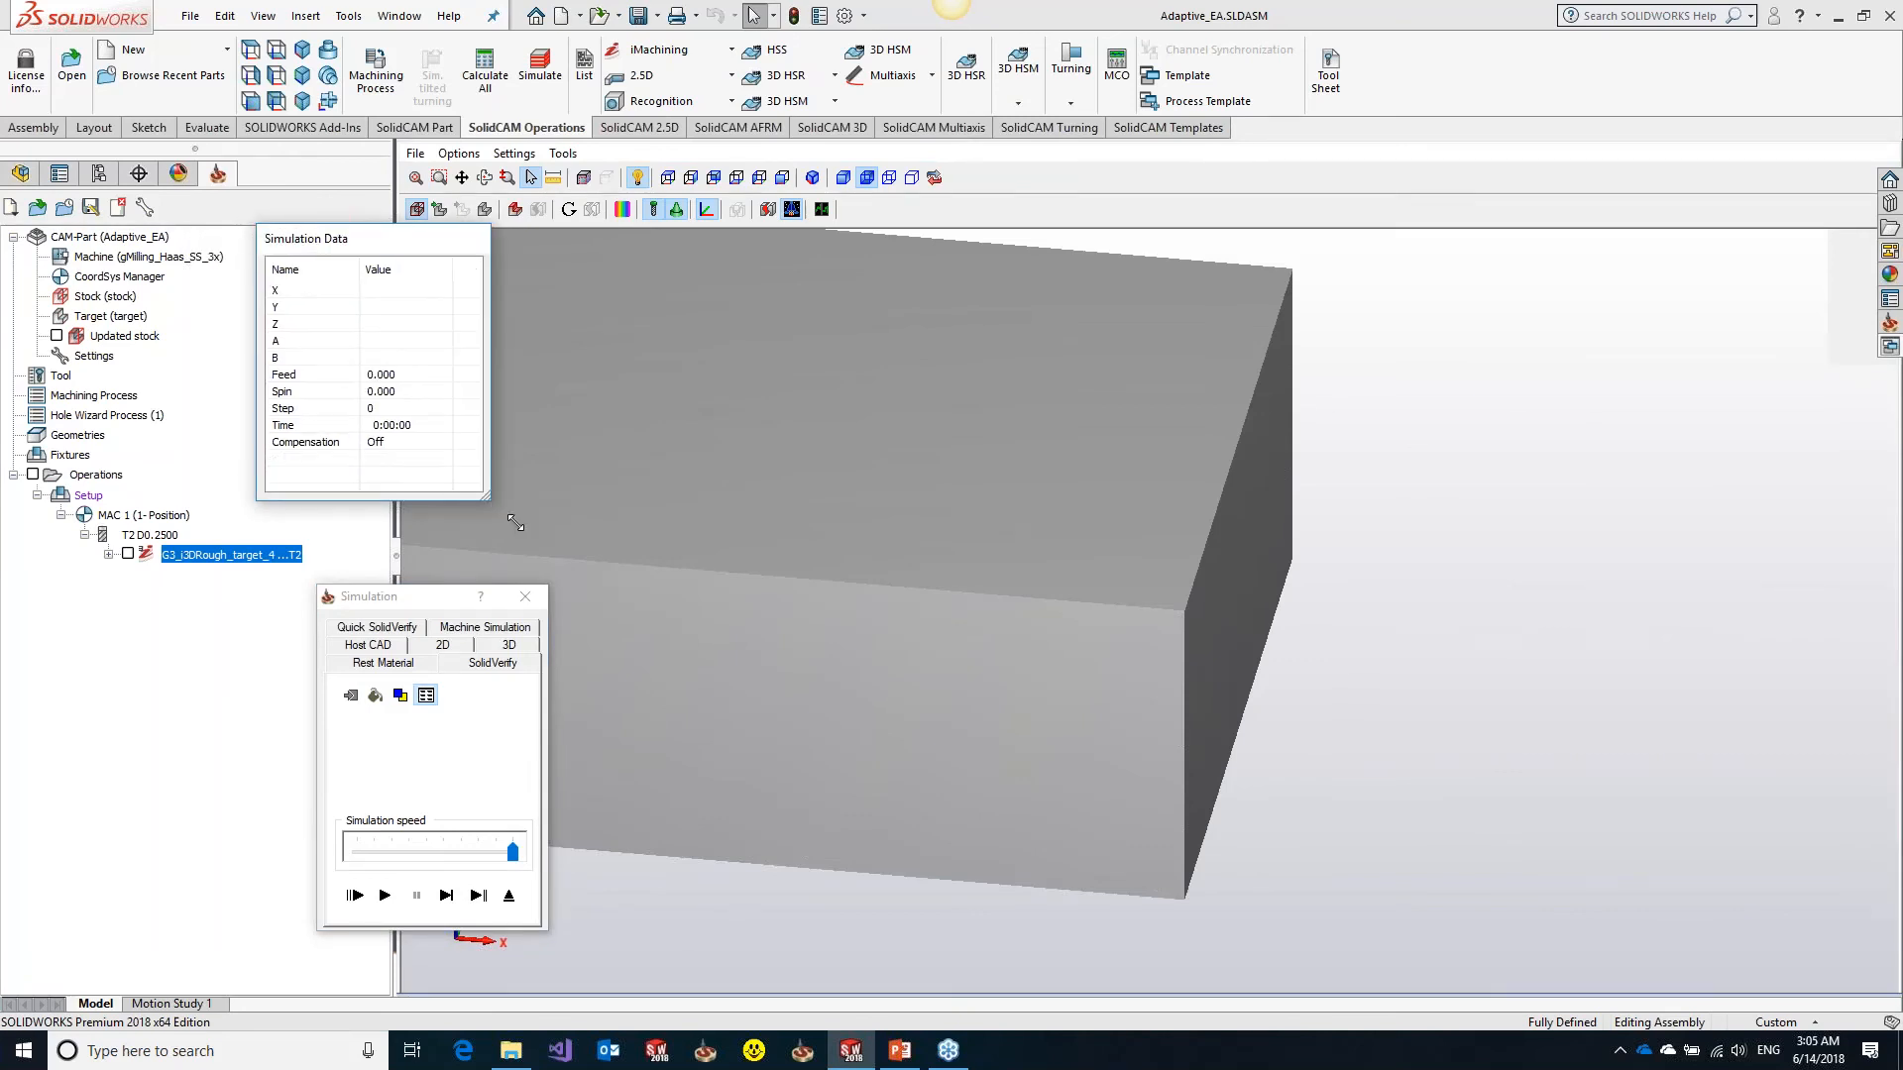
Play the SolidVerify simulation in short runs through the full-depth pocket roughing, pausing in the first step-up cut
{"action": "left_click", "coordinate": [385, 895]}
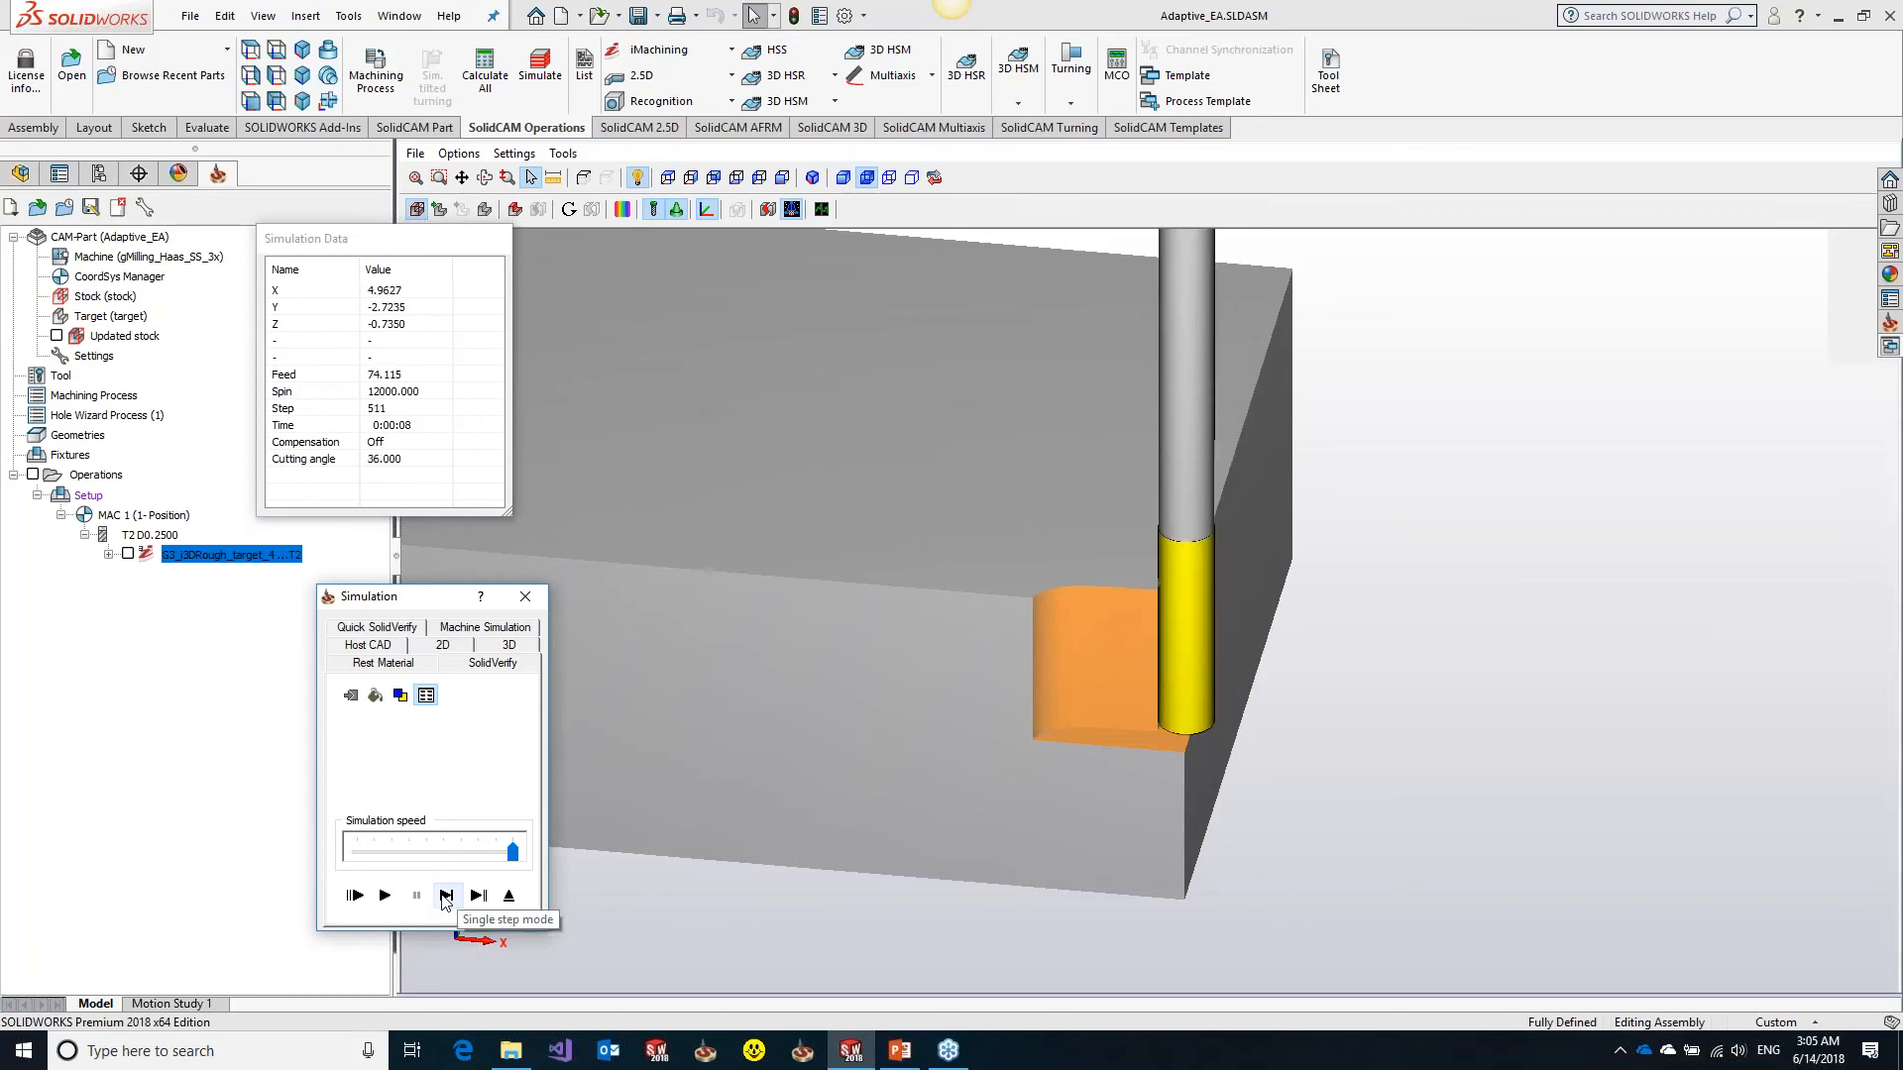
{"action": "left_click", "coordinate": [386, 896]}
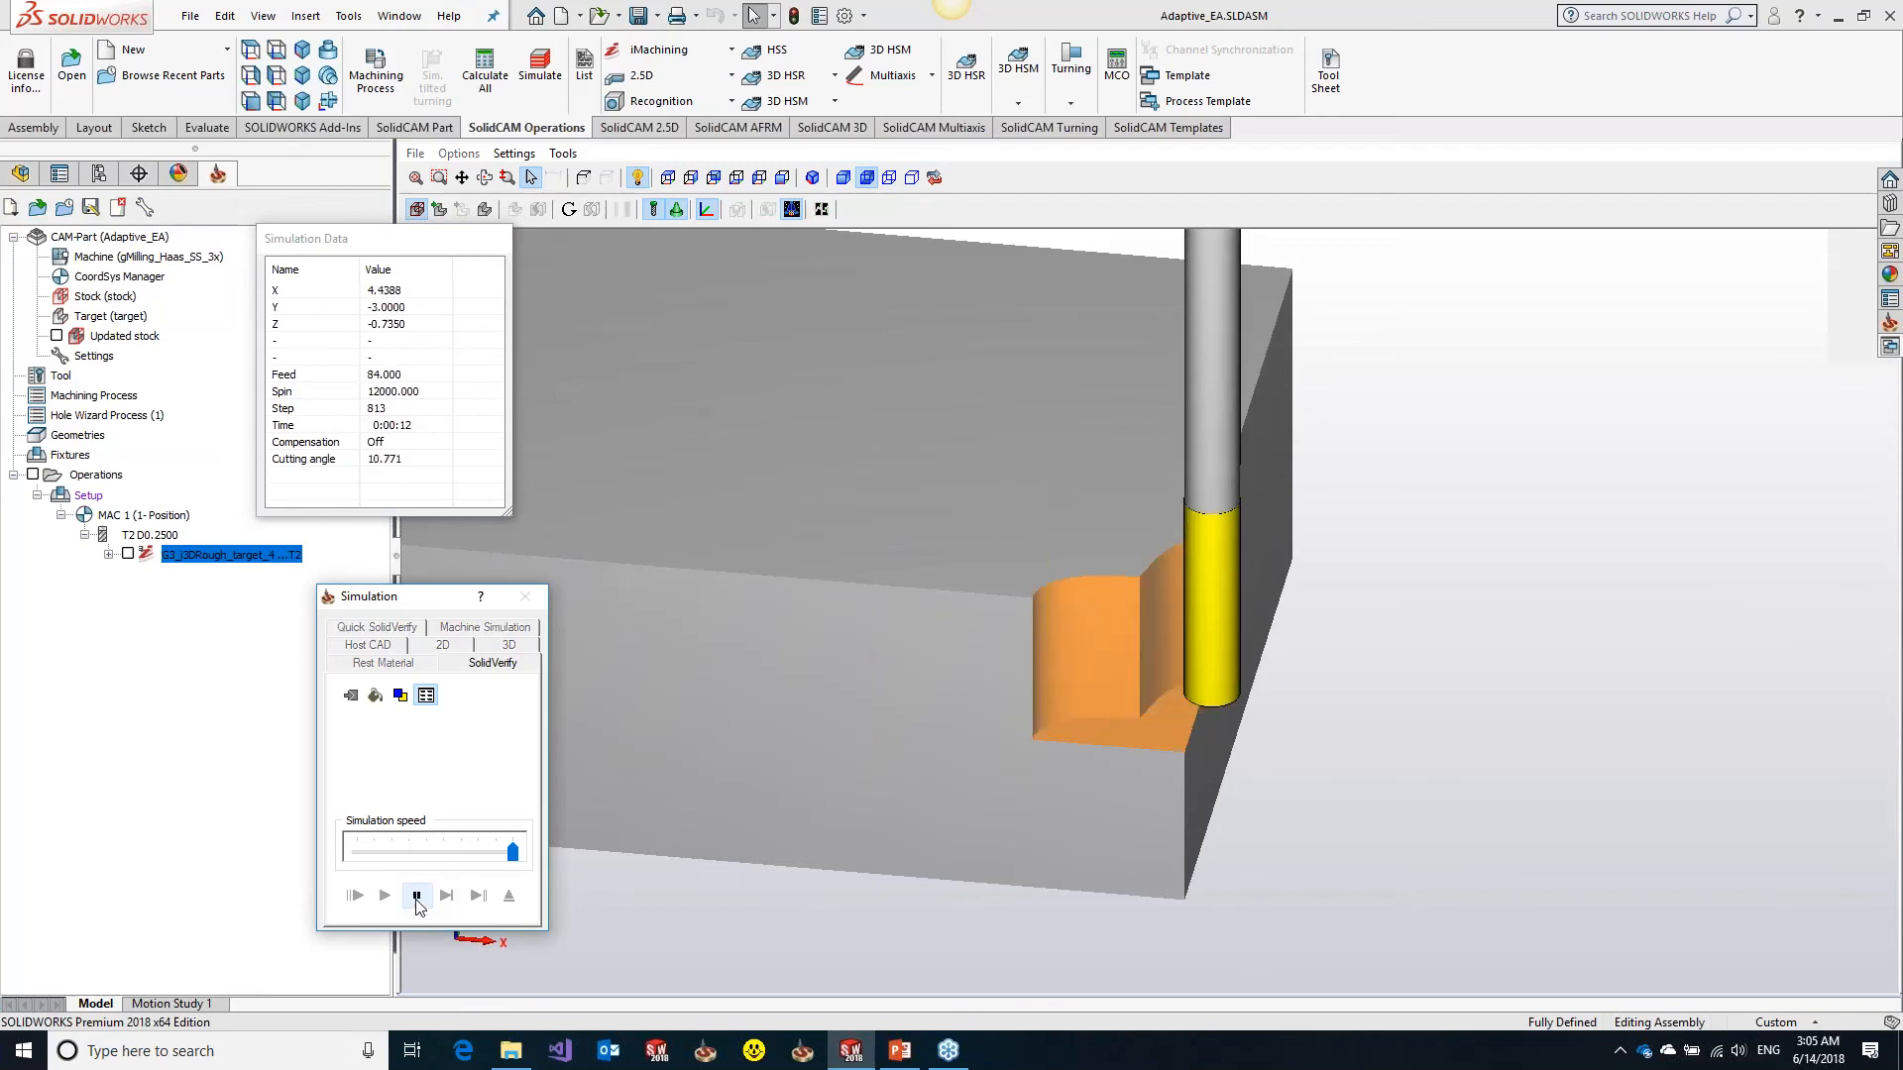
{"action": "left_click", "coordinate": [417, 900]}
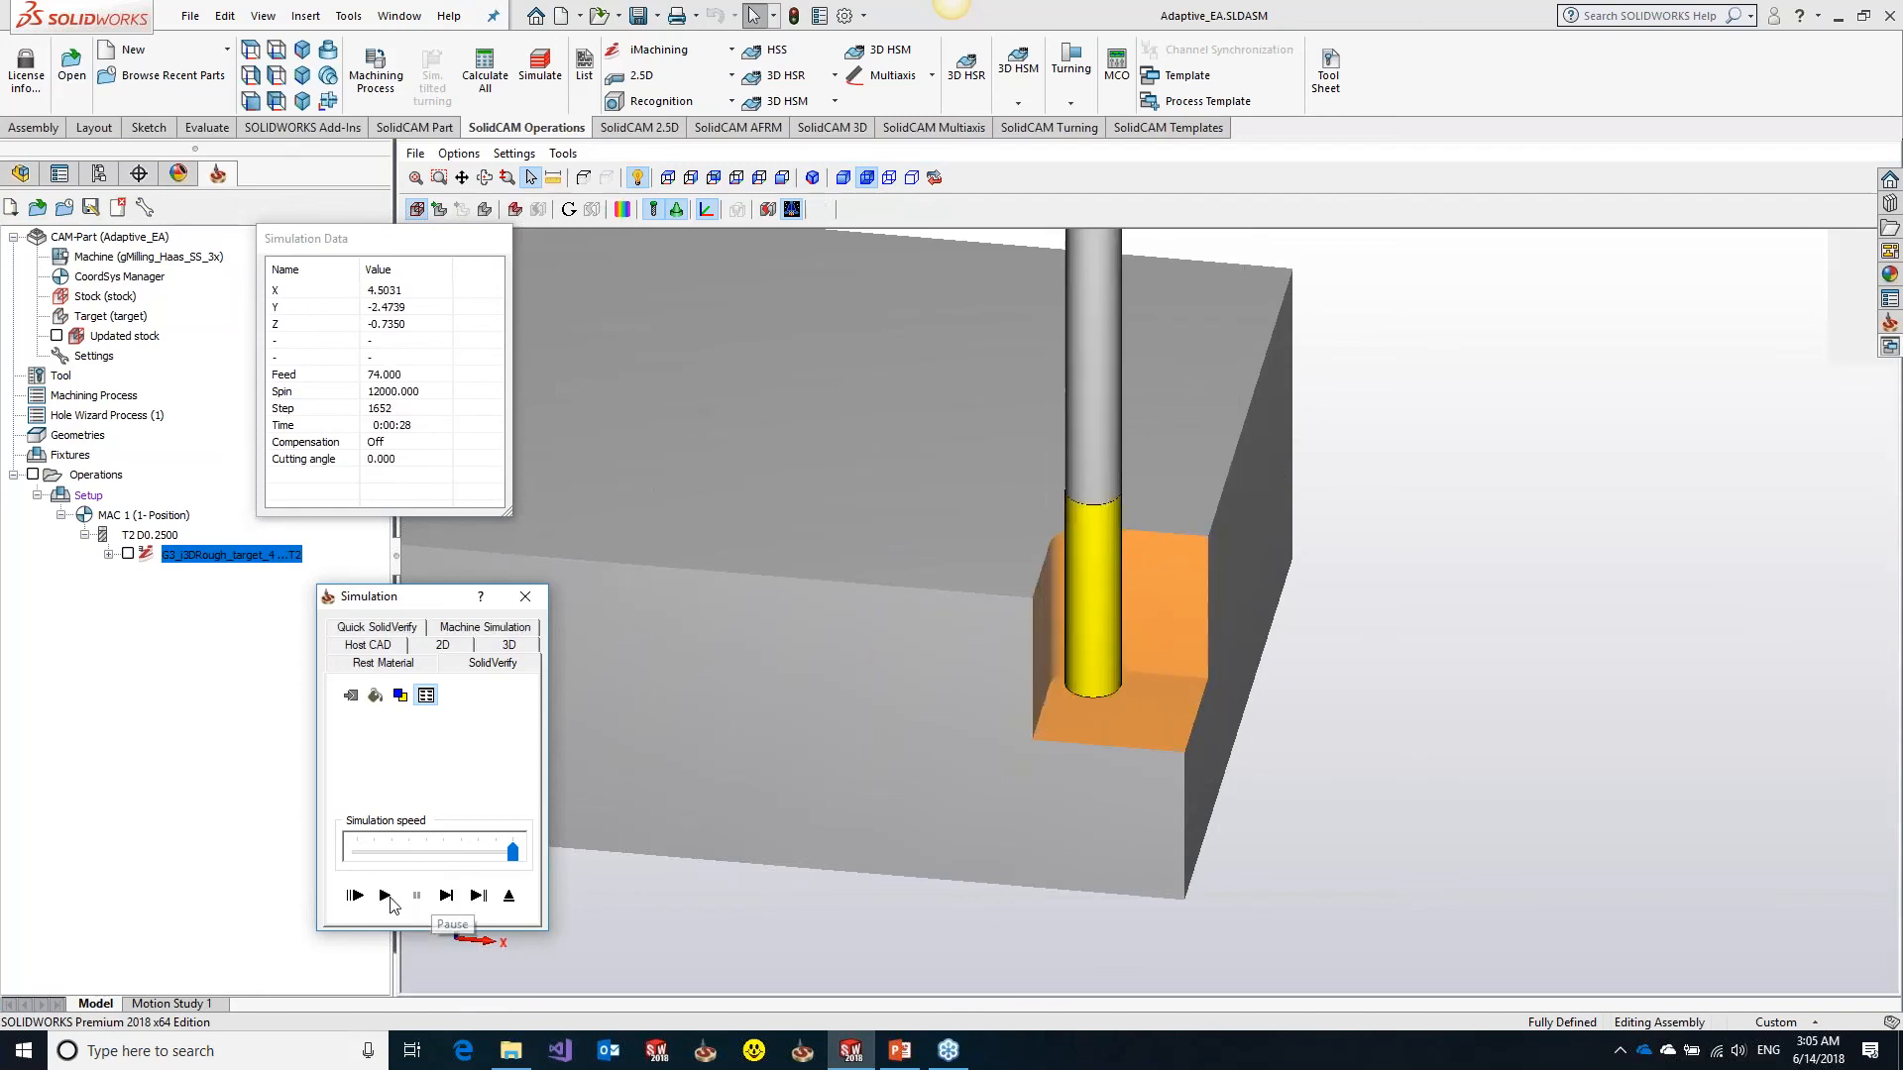
{"action": "left_click", "coordinate": [388, 896]}
{"action": "left_click", "coordinate": [416, 898]}
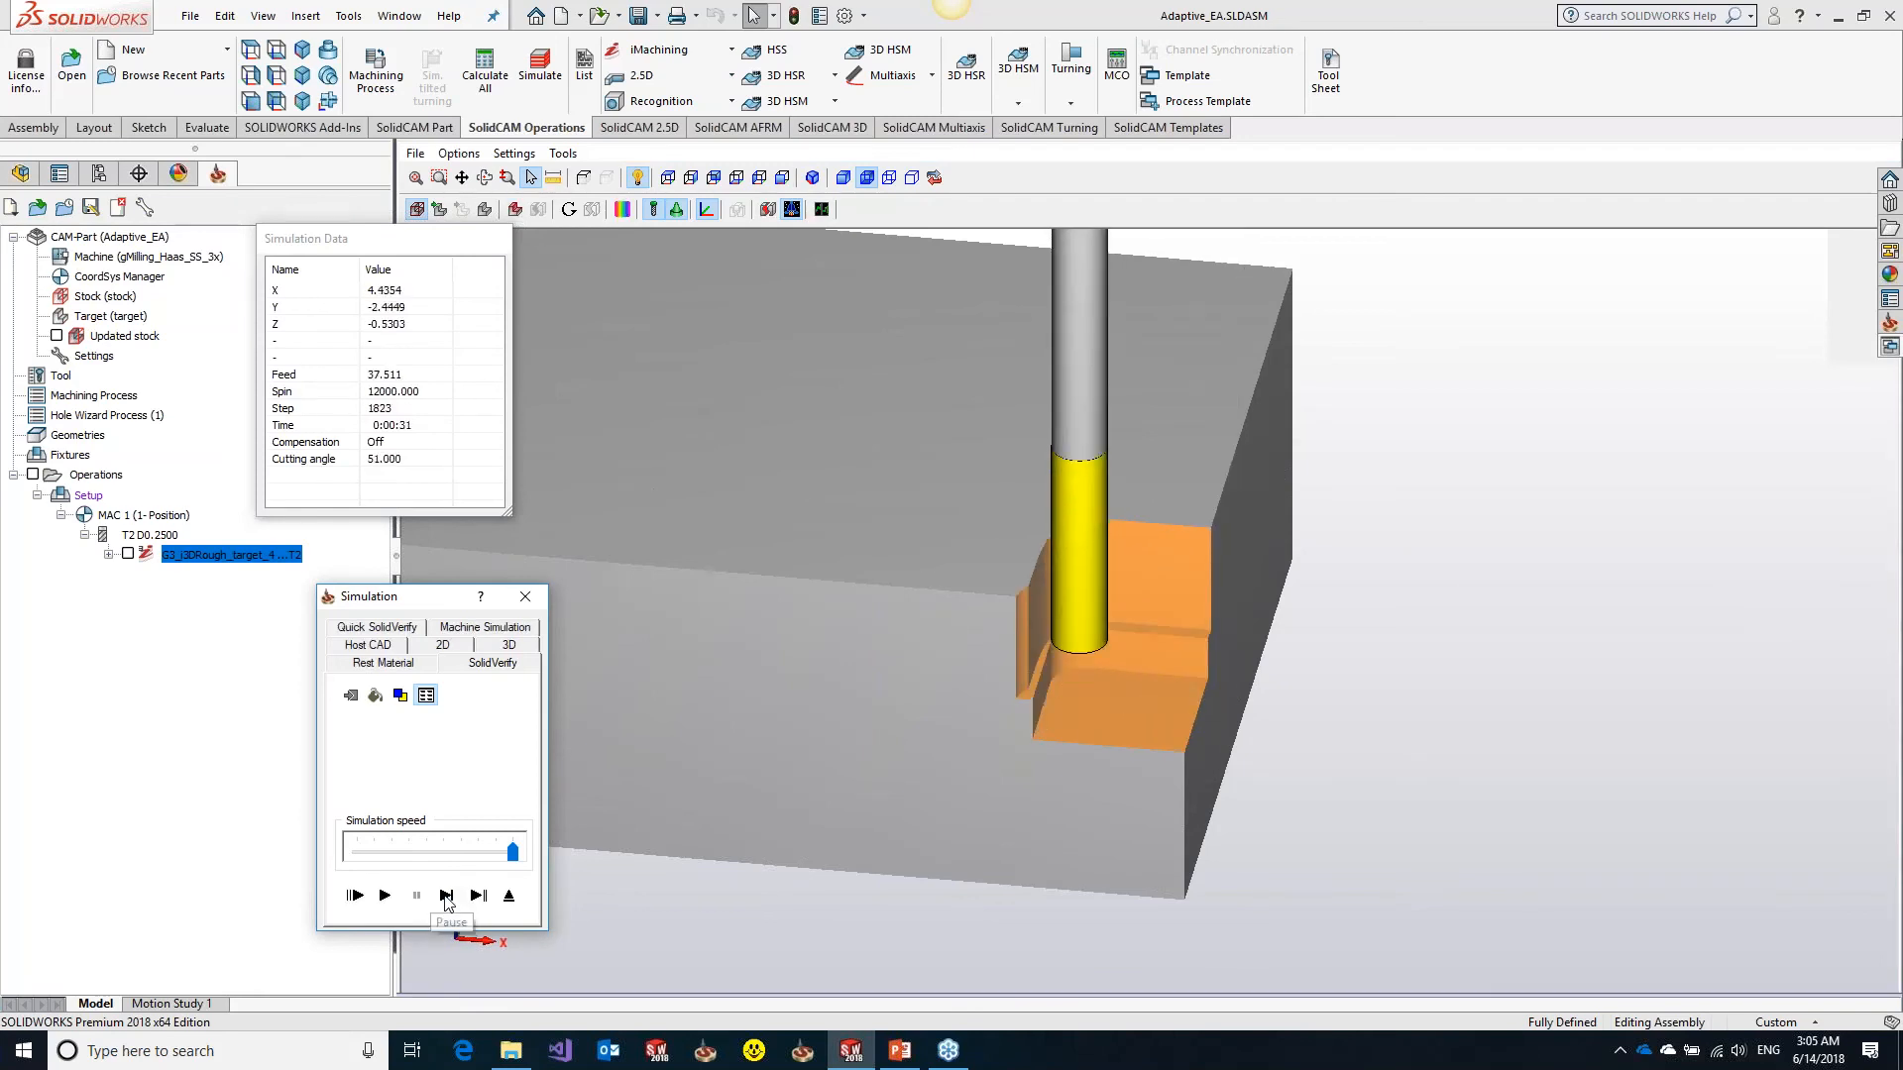
Single-step the simulation into the first step-up cut and highlight the cutting angle in the simulation data
{"action": "left_click", "coordinate": [446, 896]}
{"action": "left_click", "coordinate": [446, 896]}
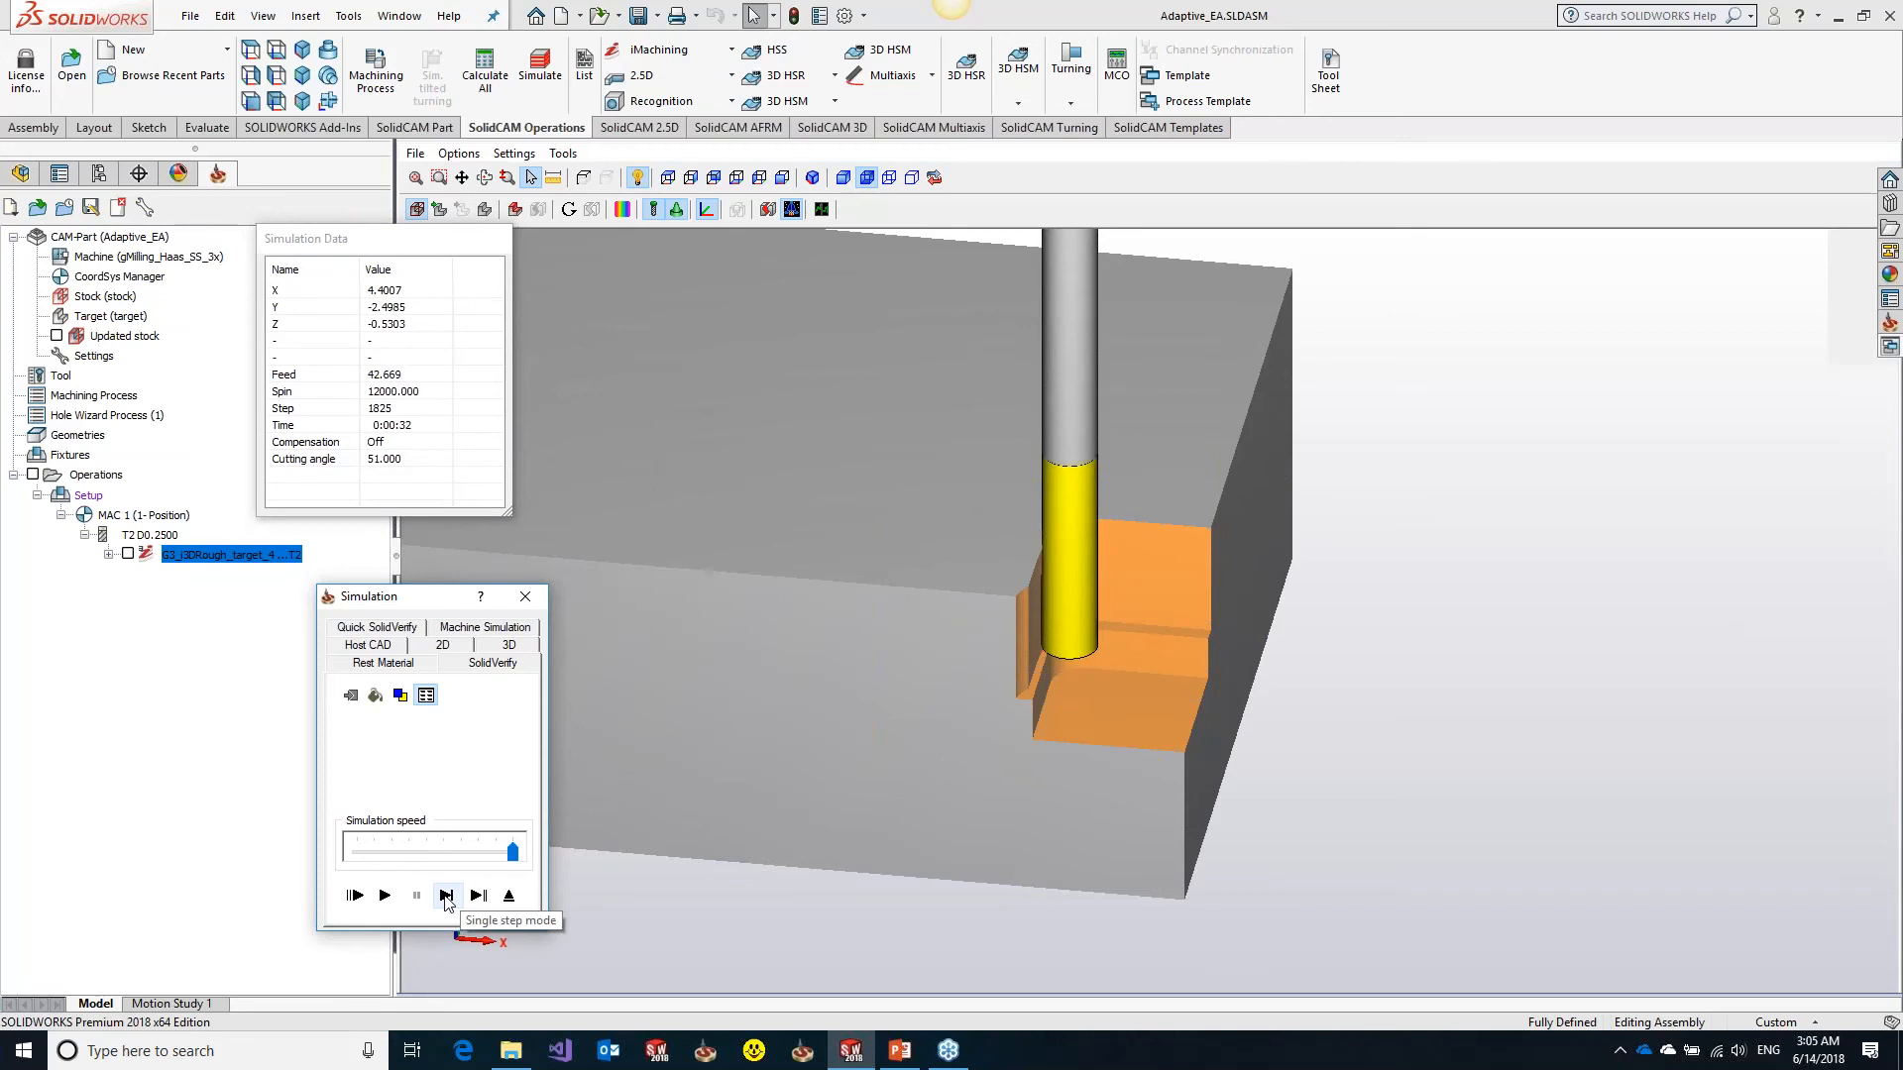
{"action": "left_click", "coordinate": [416, 464]}
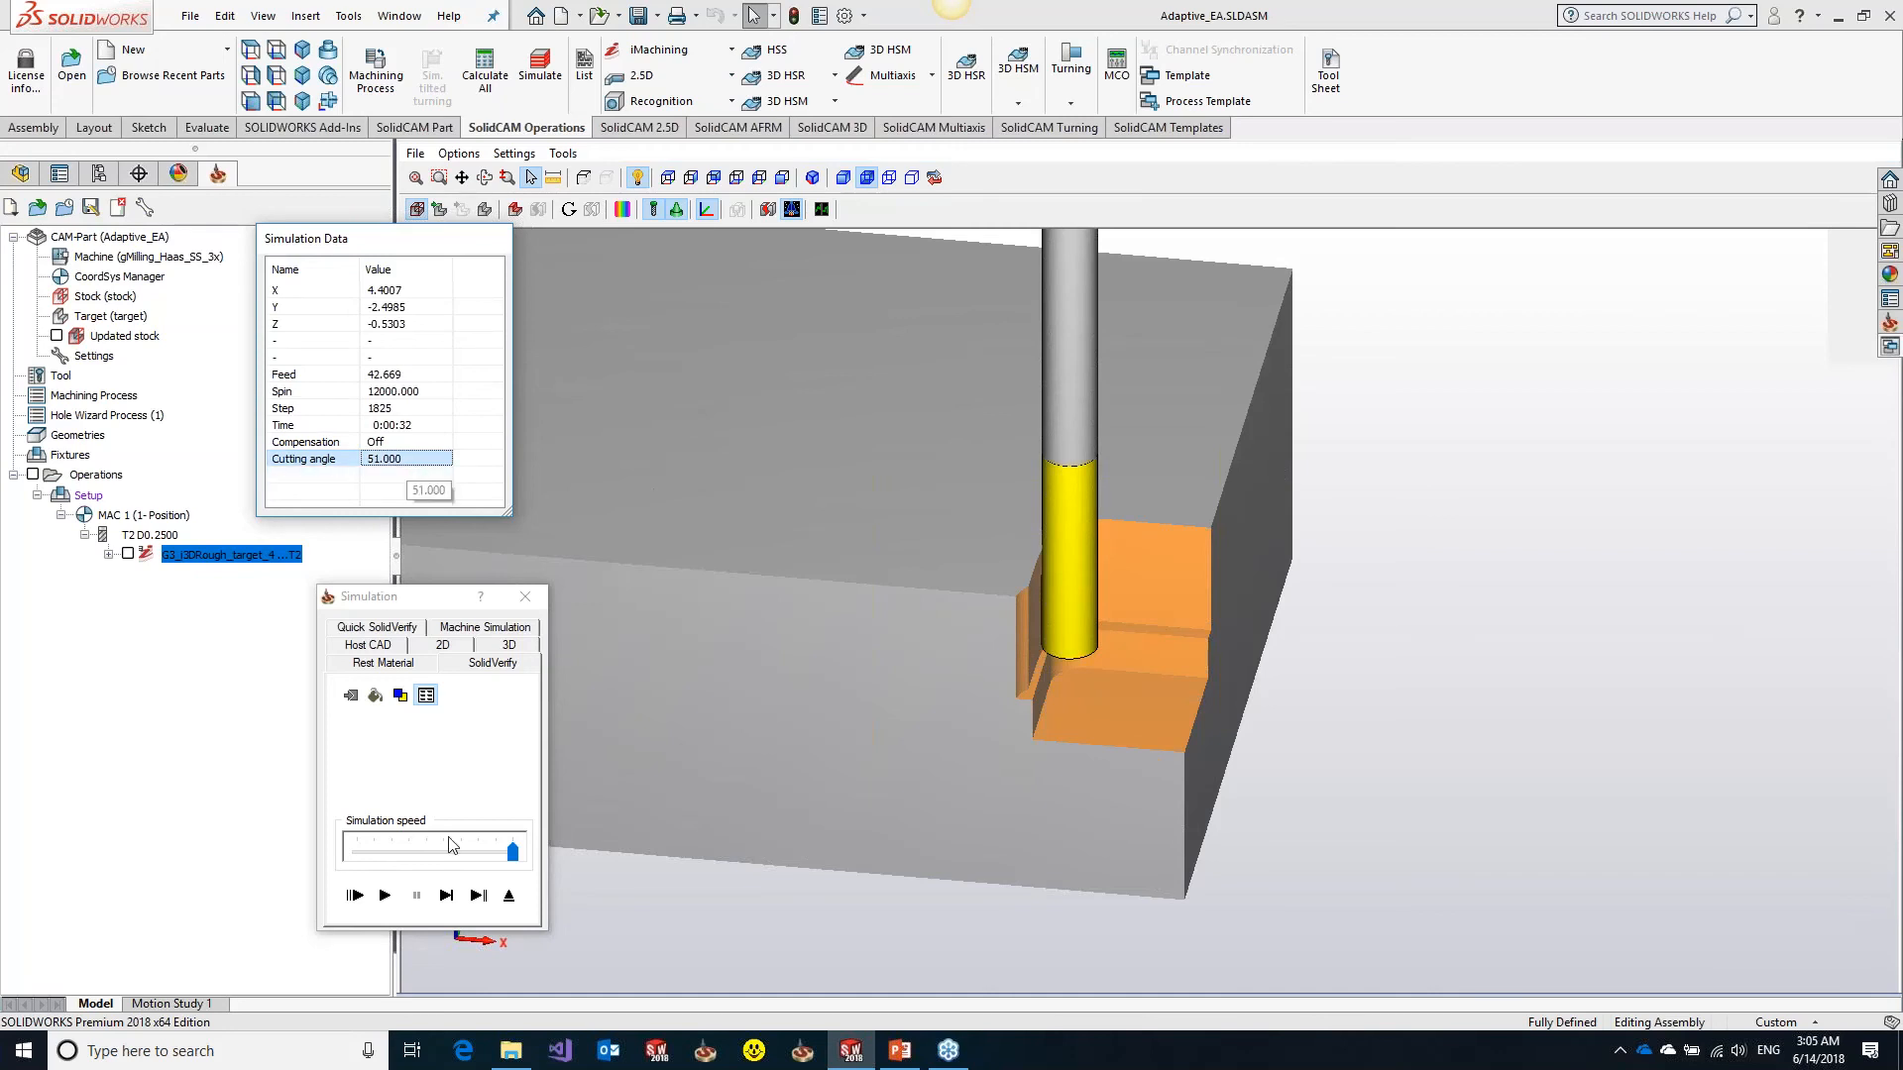
Single-step through the remaining step-up levels of the pocket, checking the cutting angle at each move
{"action": "left_click", "coordinate": [447, 897]}
{"action": "left_click", "coordinate": [448, 897]}
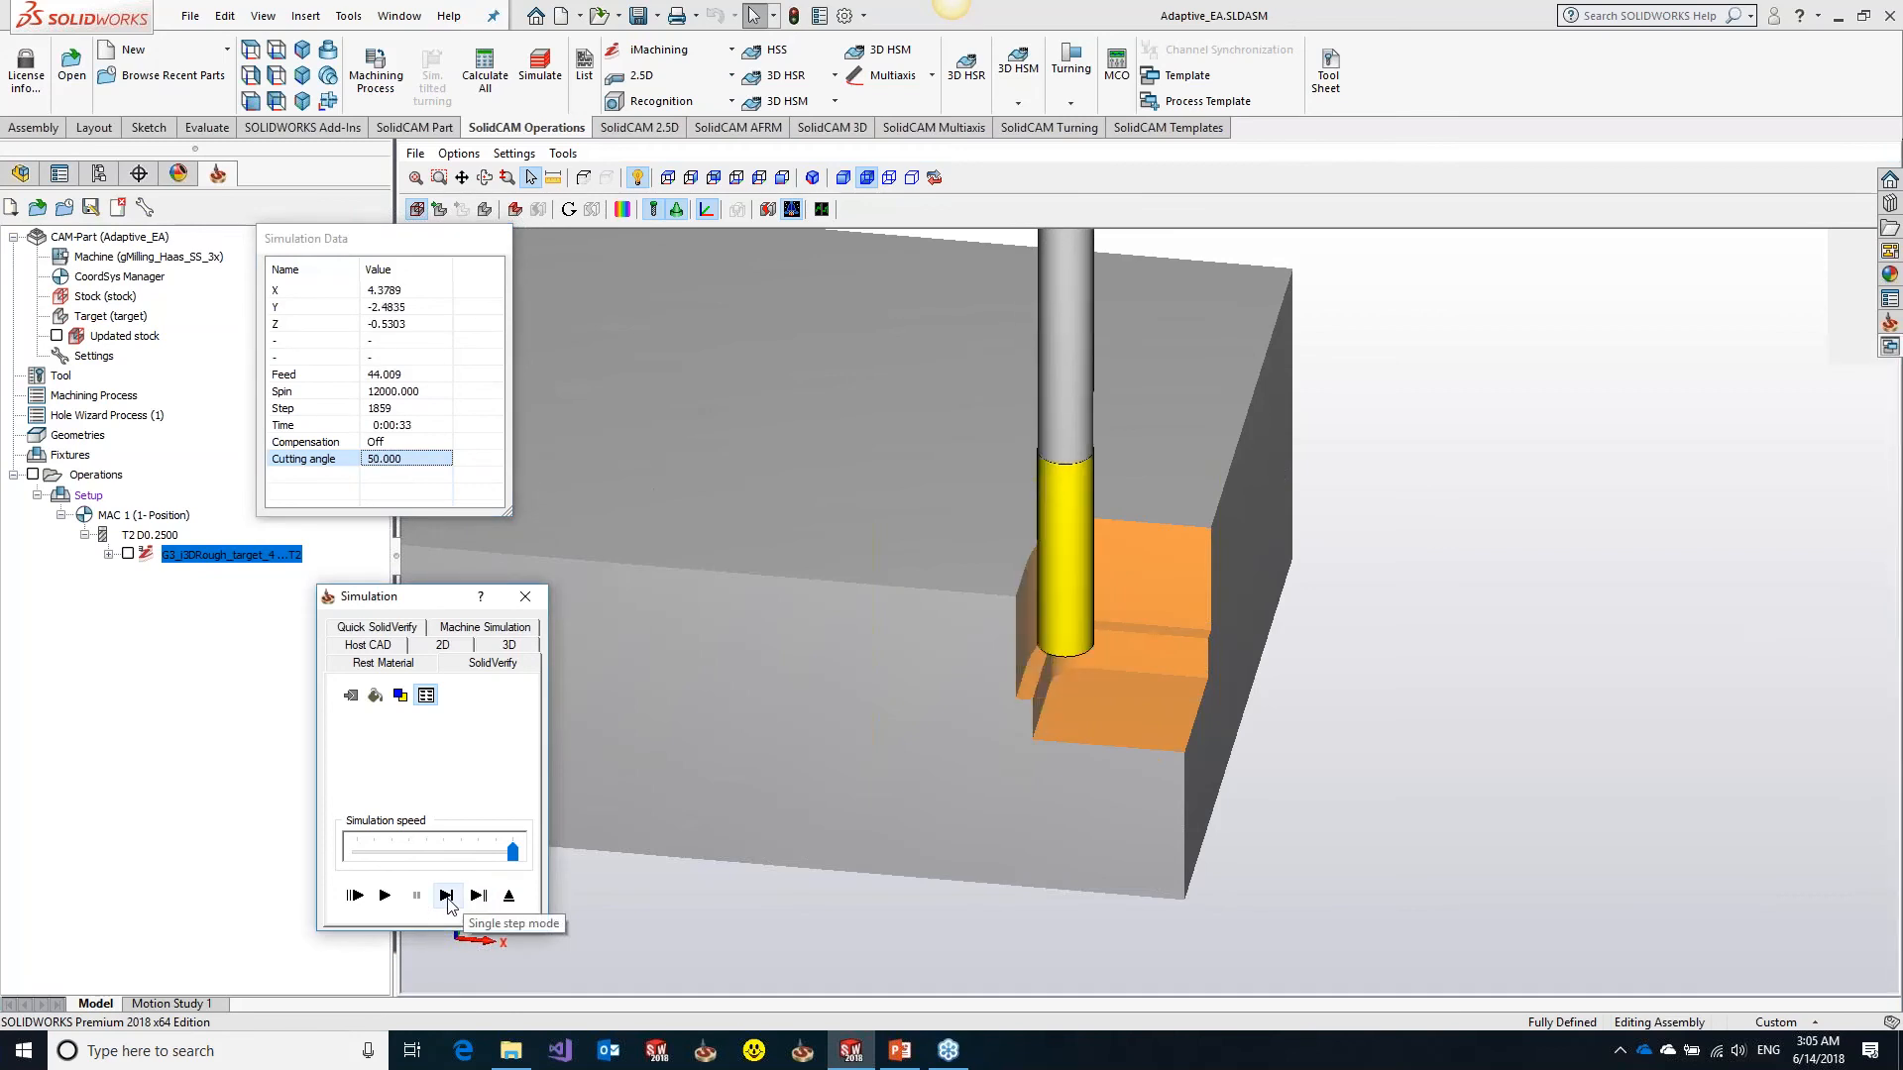
{"action": "left_click", "coordinate": [447, 897]}
{"action": "left_click", "coordinate": [447, 897]}
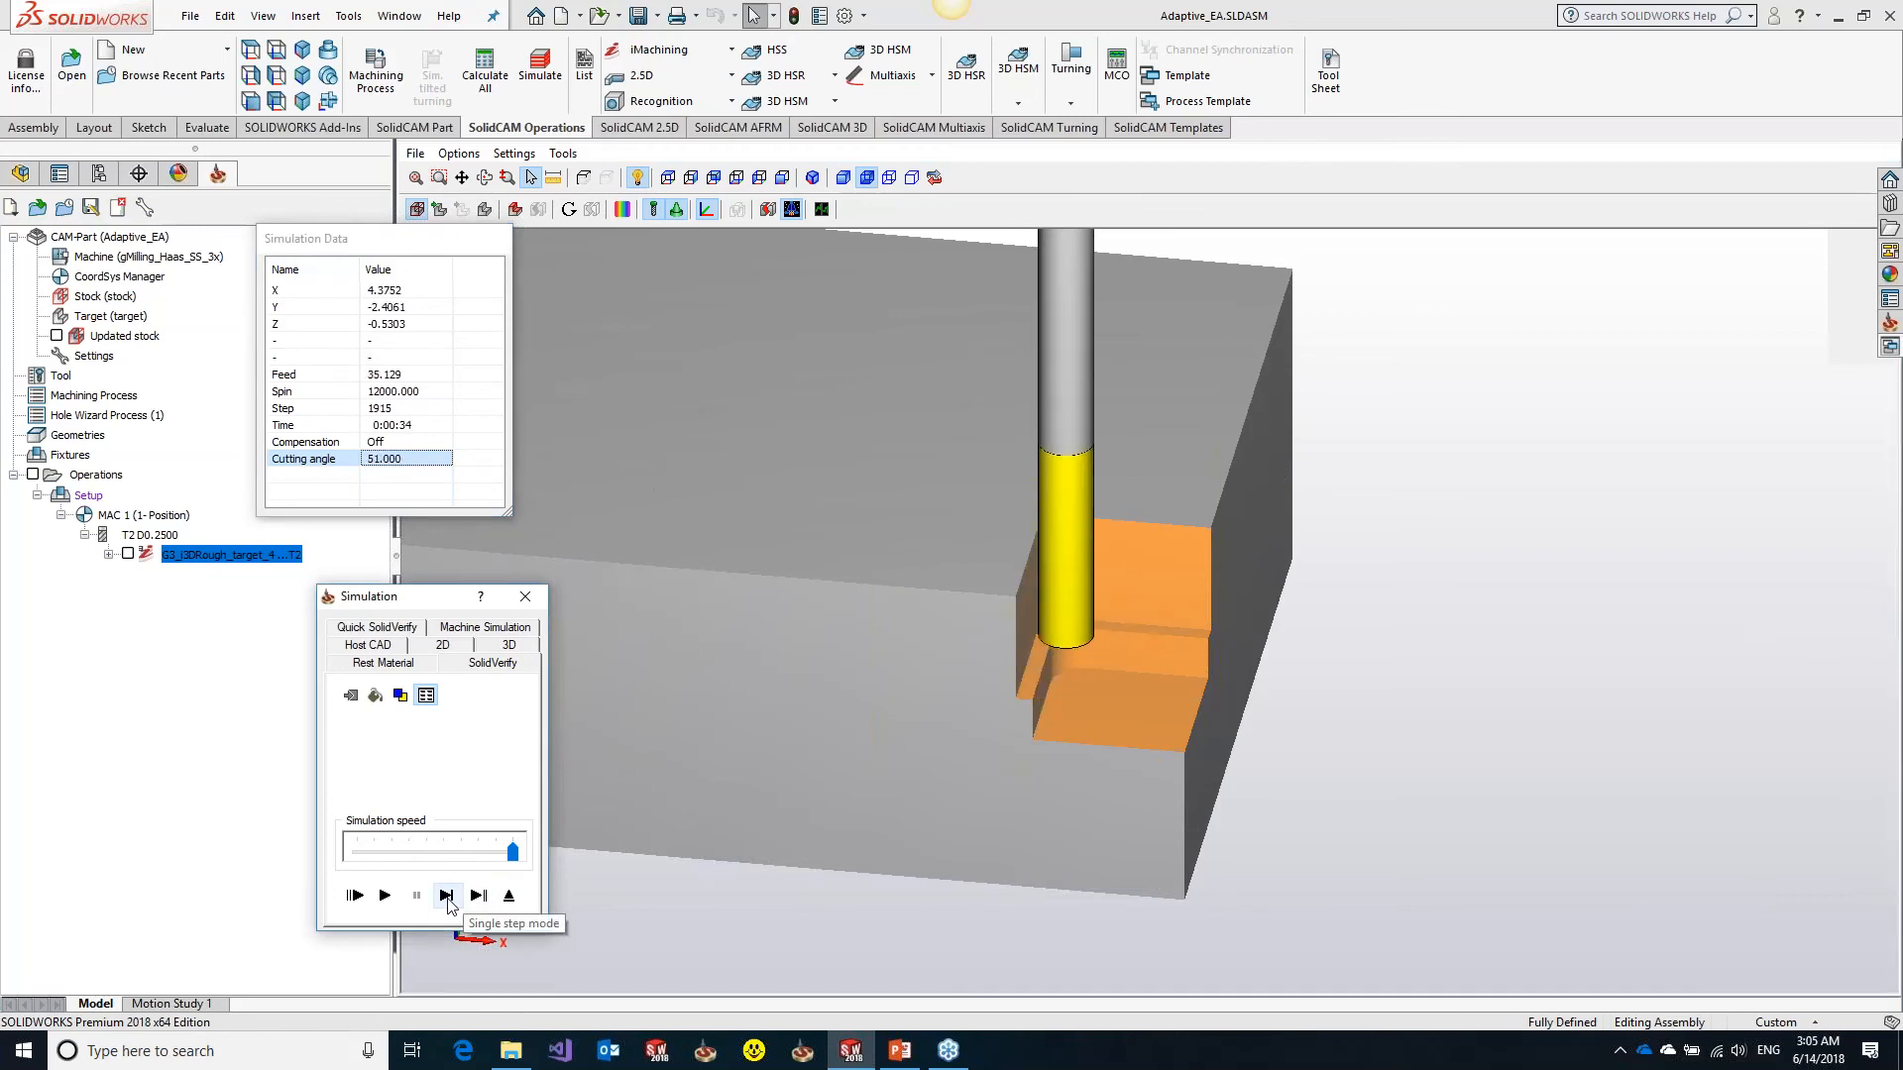
{"action": "left_click", "coordinate": [447, 897]}
{"action": "left_click", "coordinate": [447, 897]}
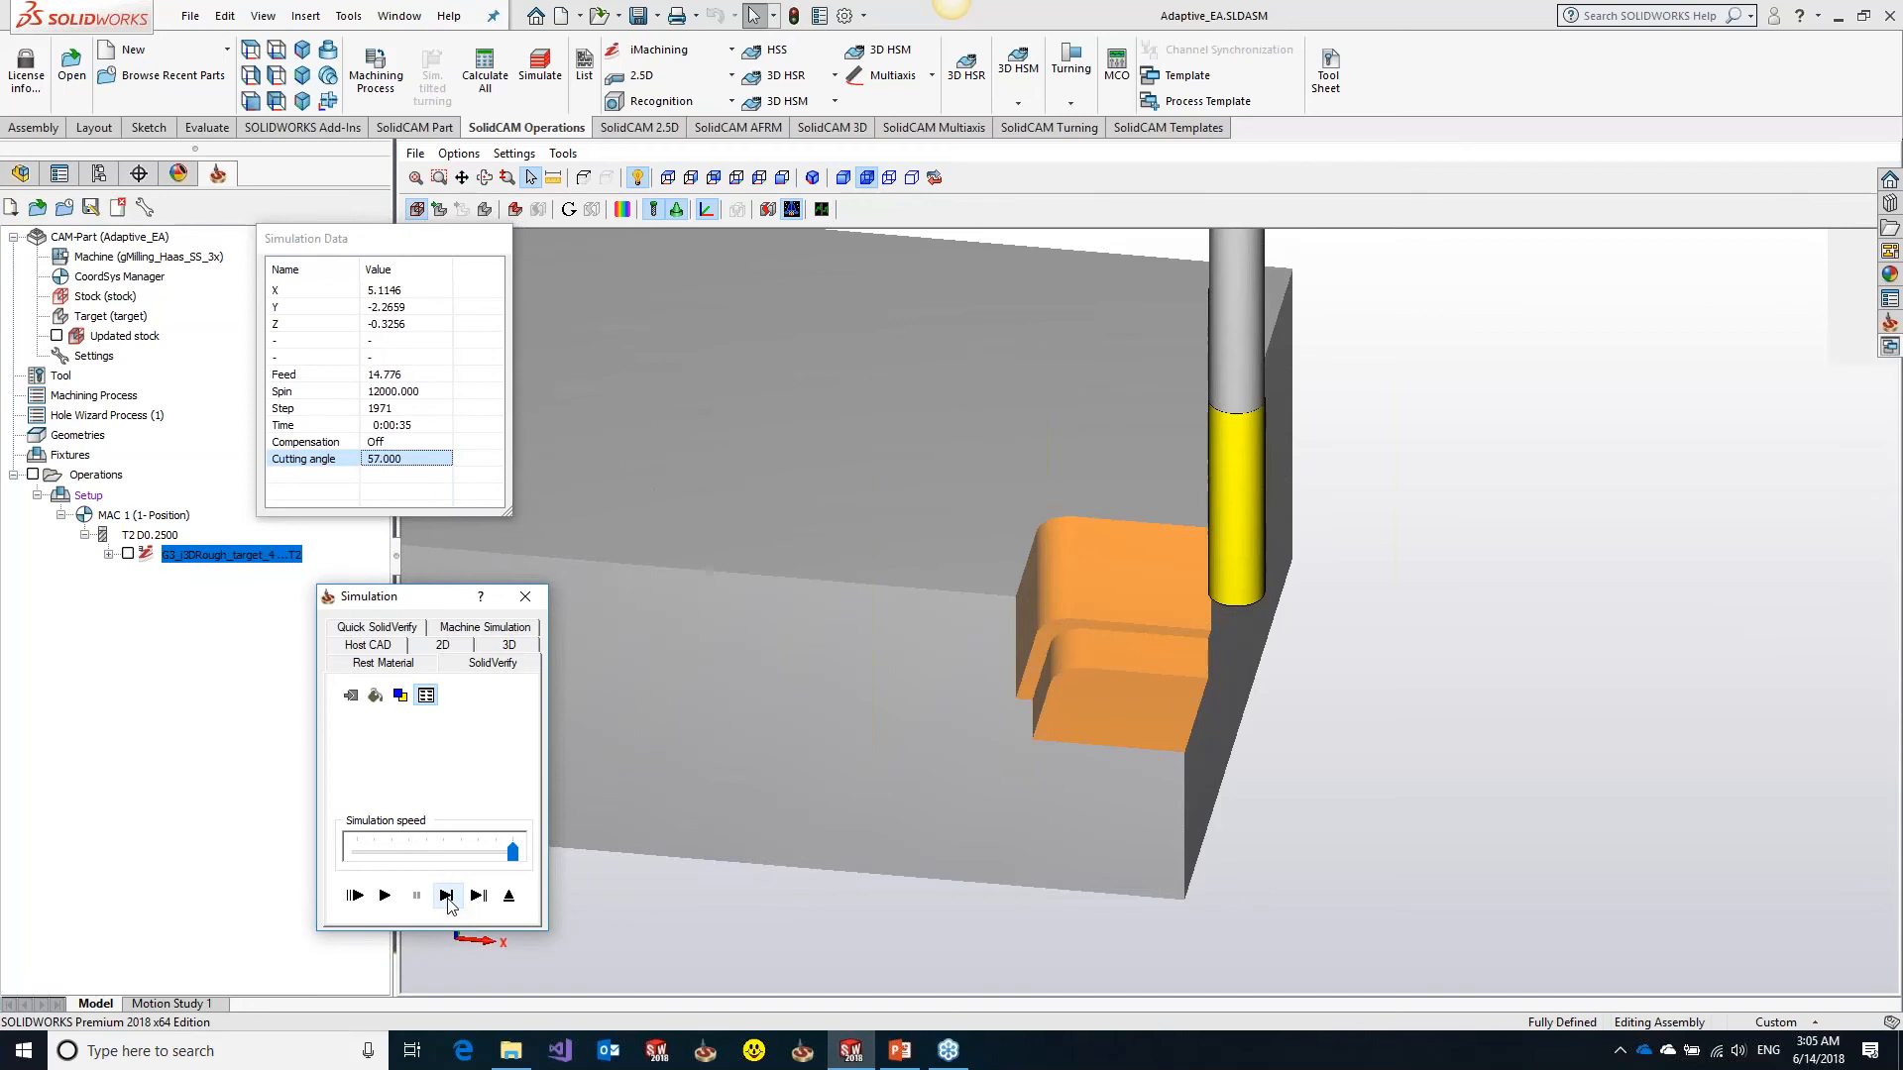
{"action": "left_click", "coordinate": [447, 897]}
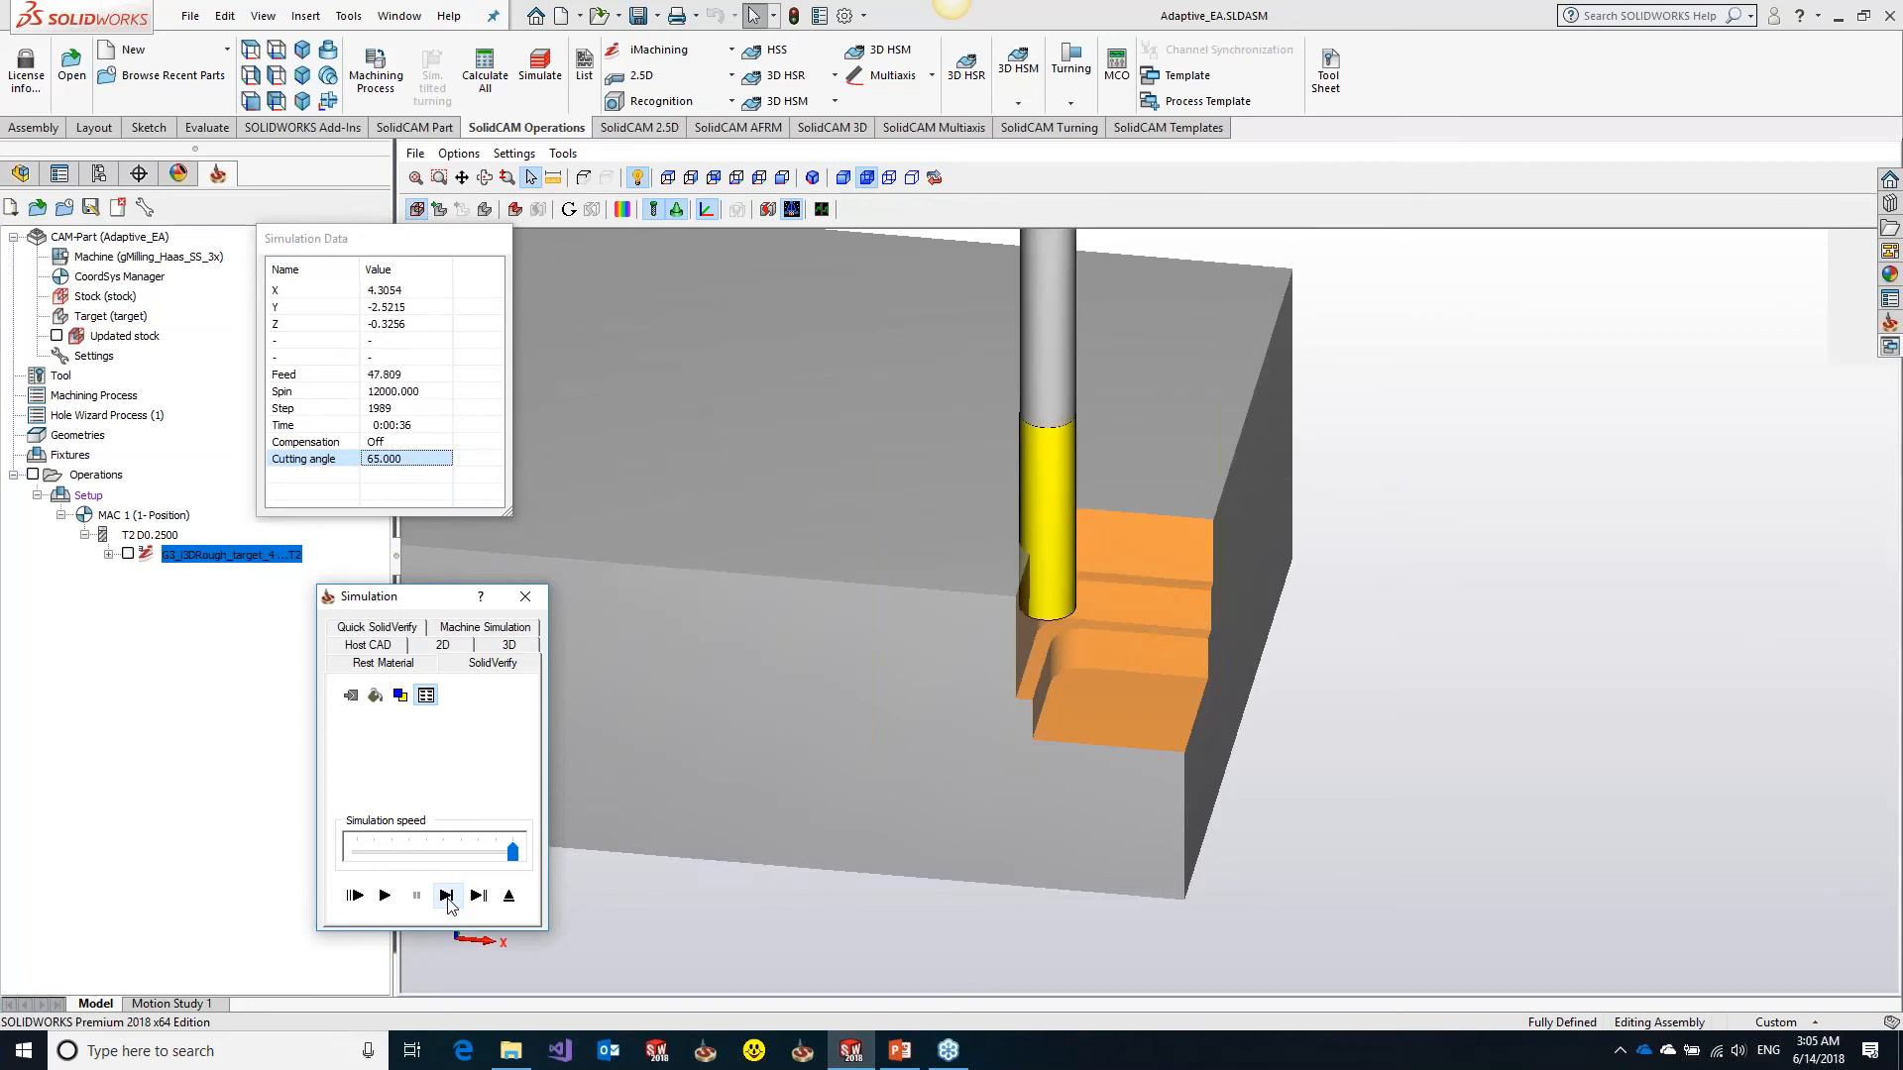
{"action": "left_click", "coordinate": [447, 897]}
{"action": "left_click", "coordinate": [447, 897]}
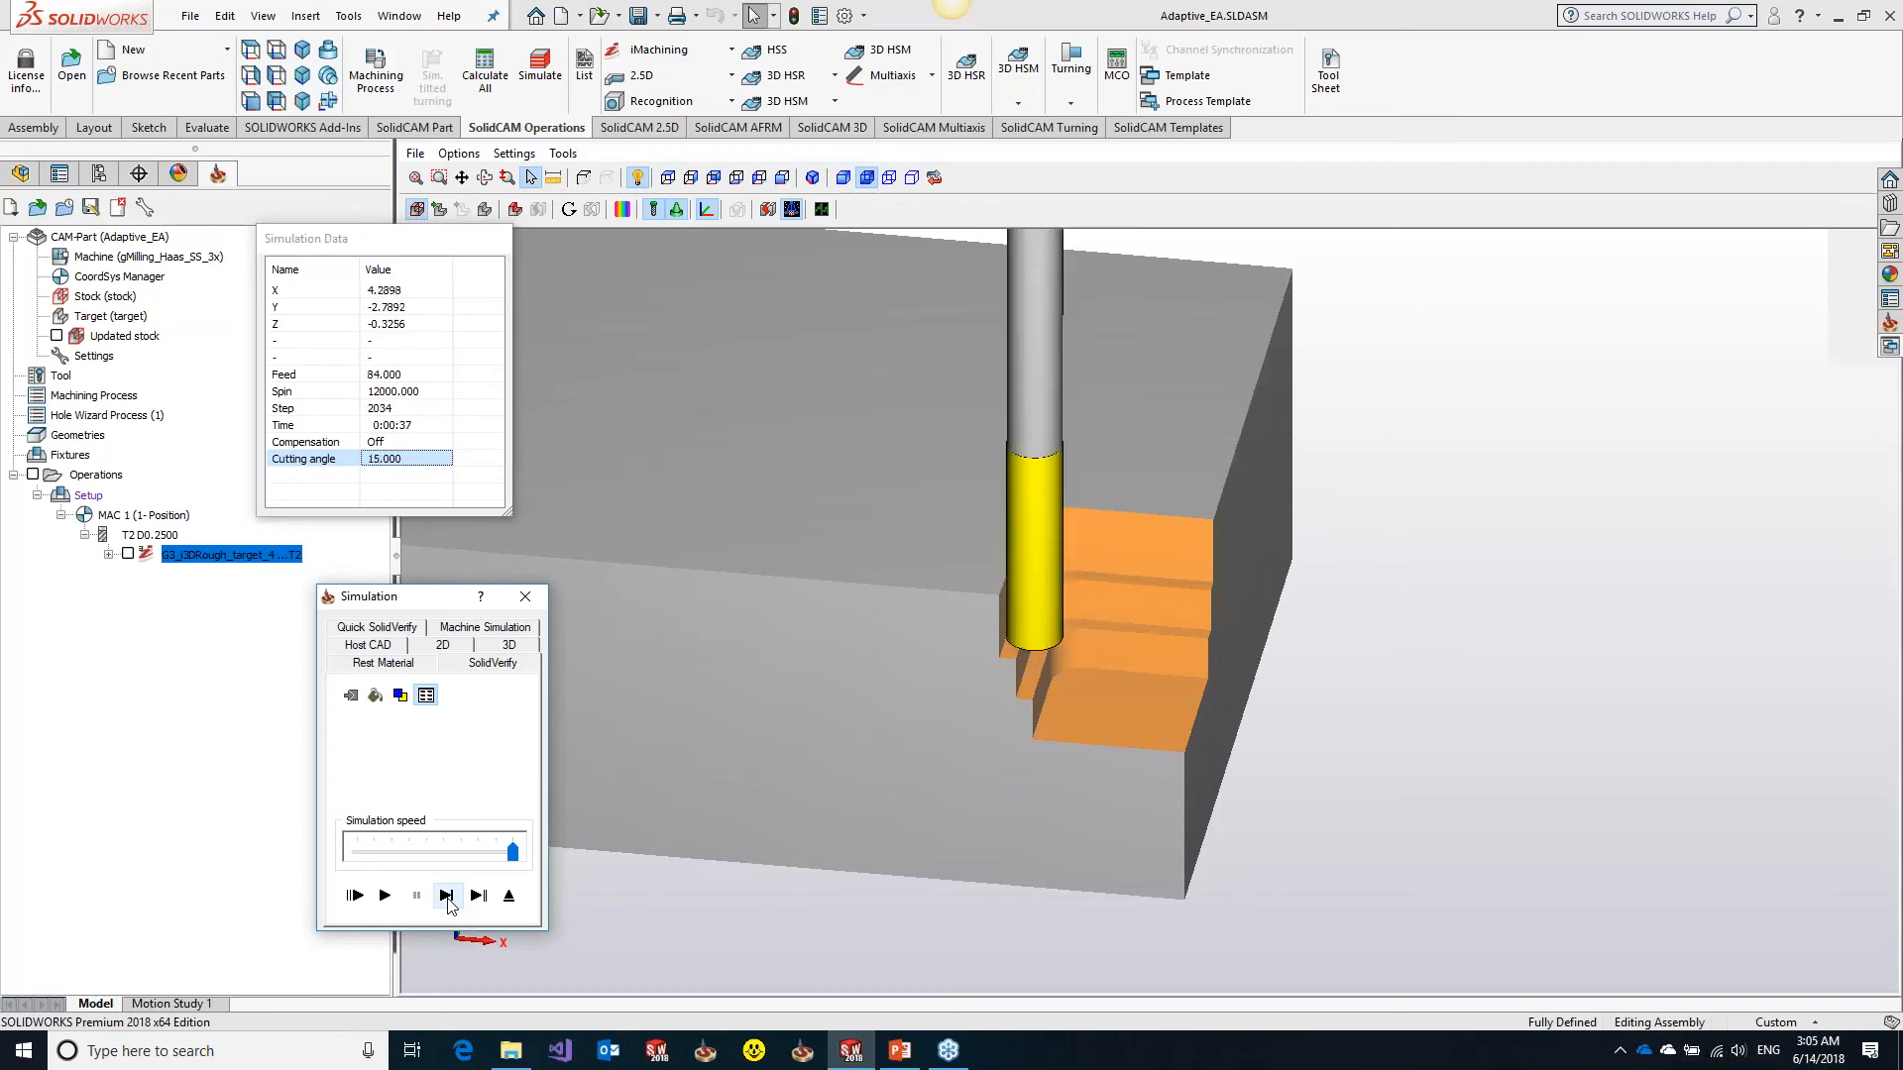
{"action": "left_click", "coordinate": [447, 897]}
{"action": "left_click", "coordinate": [447, 897]}
{"action": "left_click", "coordinate": [447, 897]}
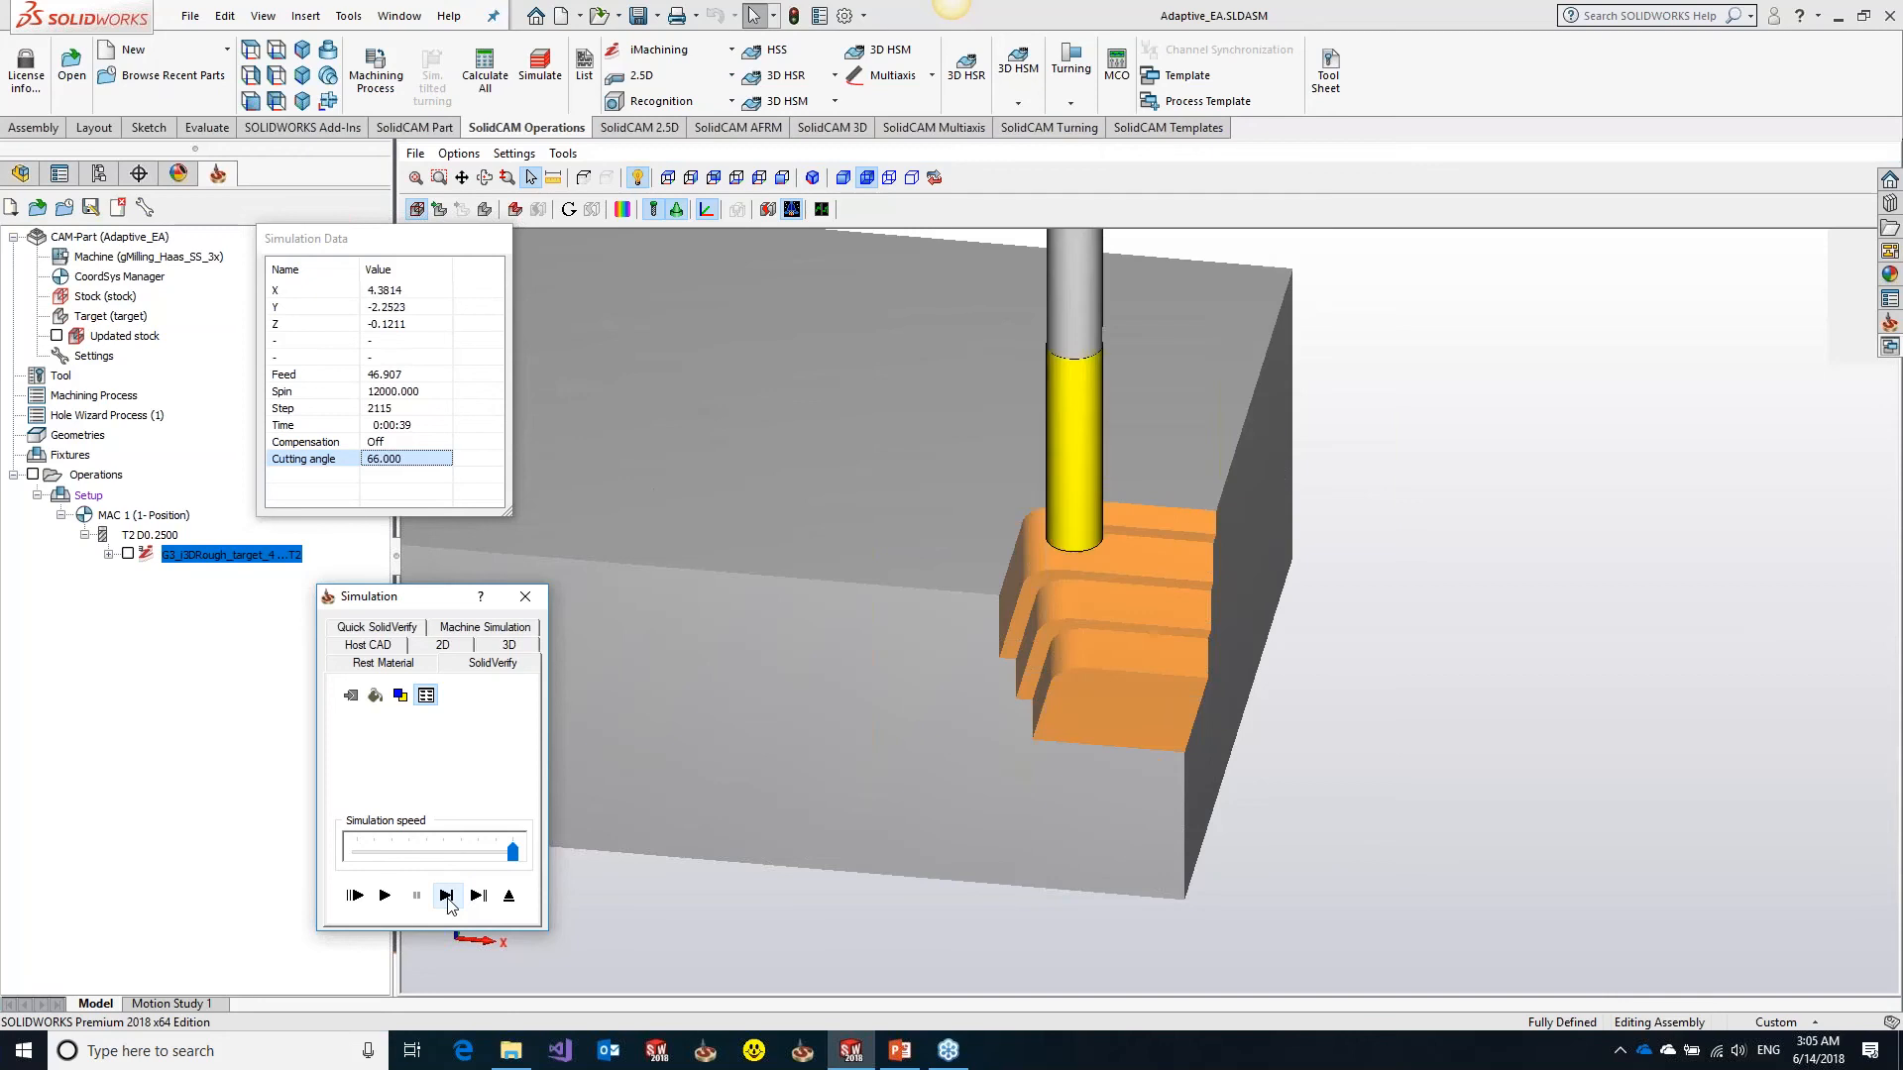
{"action": "left_click", "coordinate": [447, 897]}
{"action": "left_click", "coordinate": [447, 897]}
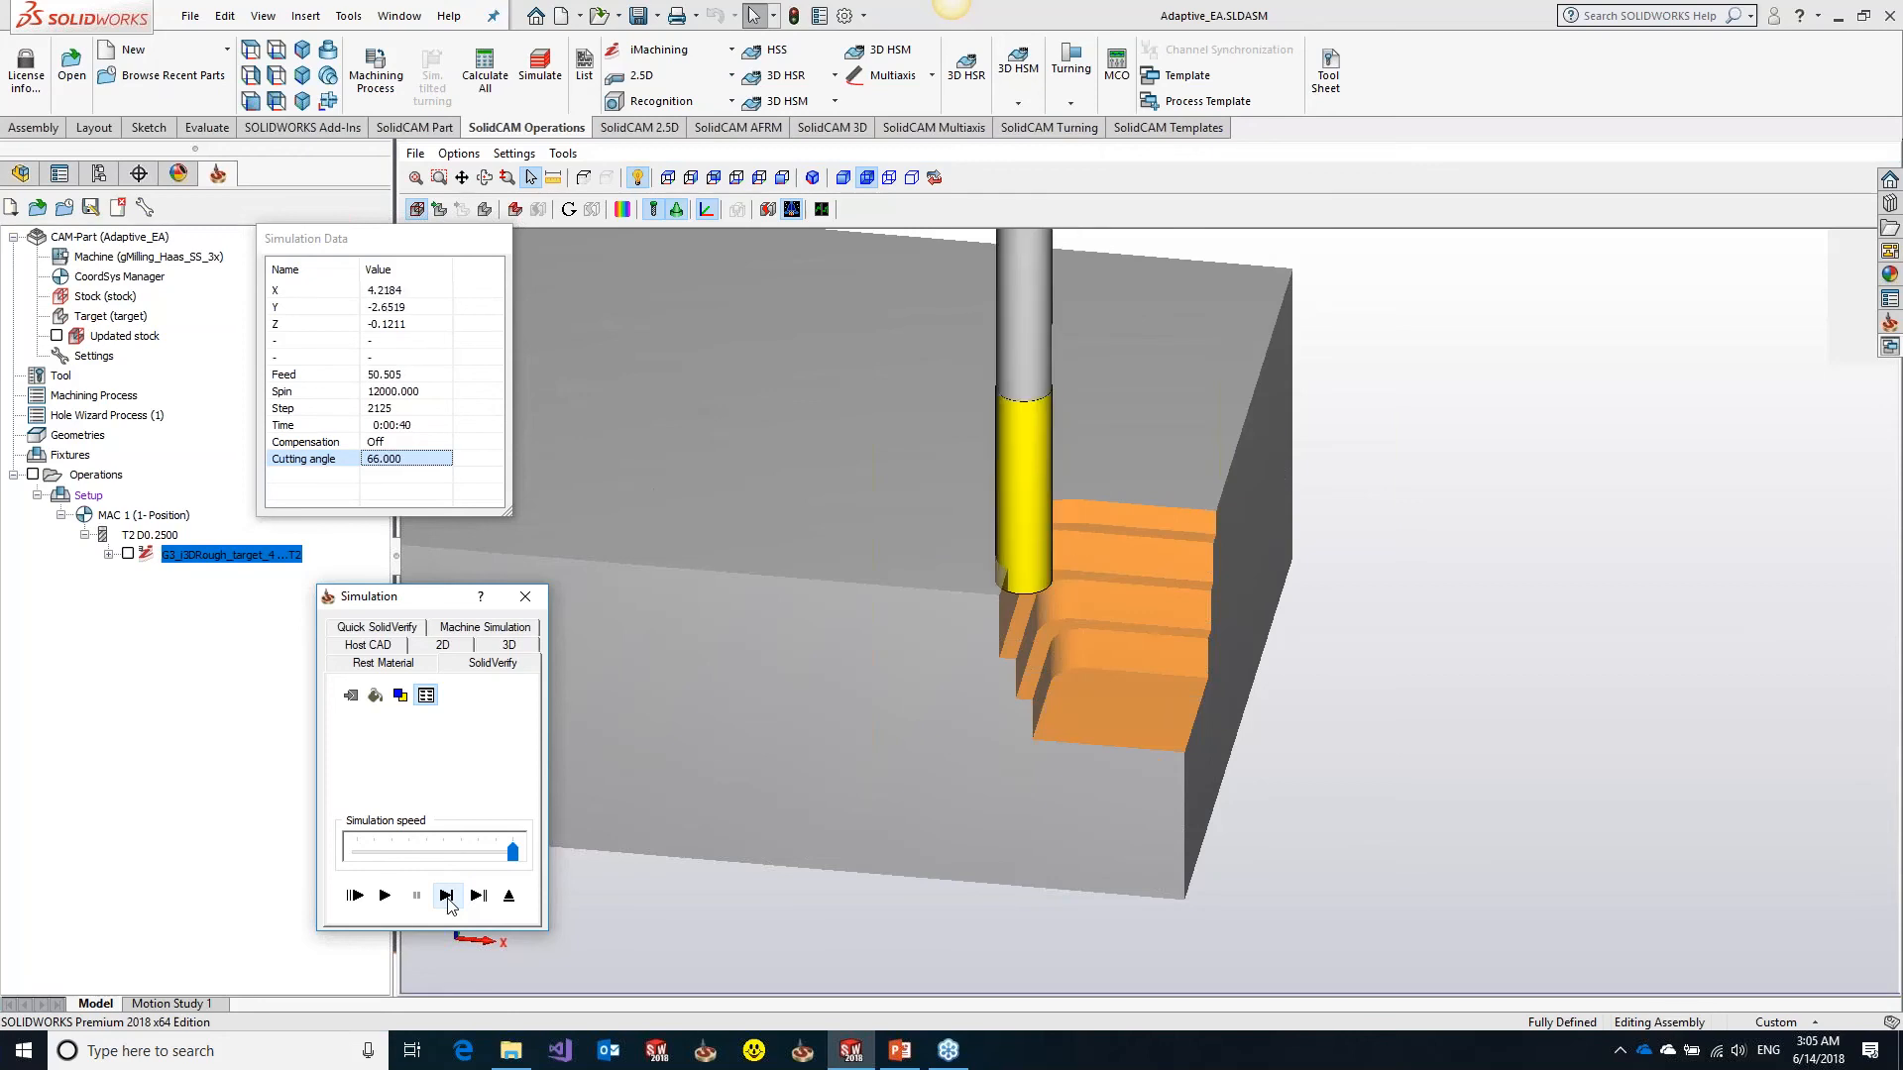
{"action": "left_click", "coordinate": [447, 897]}
{"action": "left_click", "coordinate": [447, 897]}
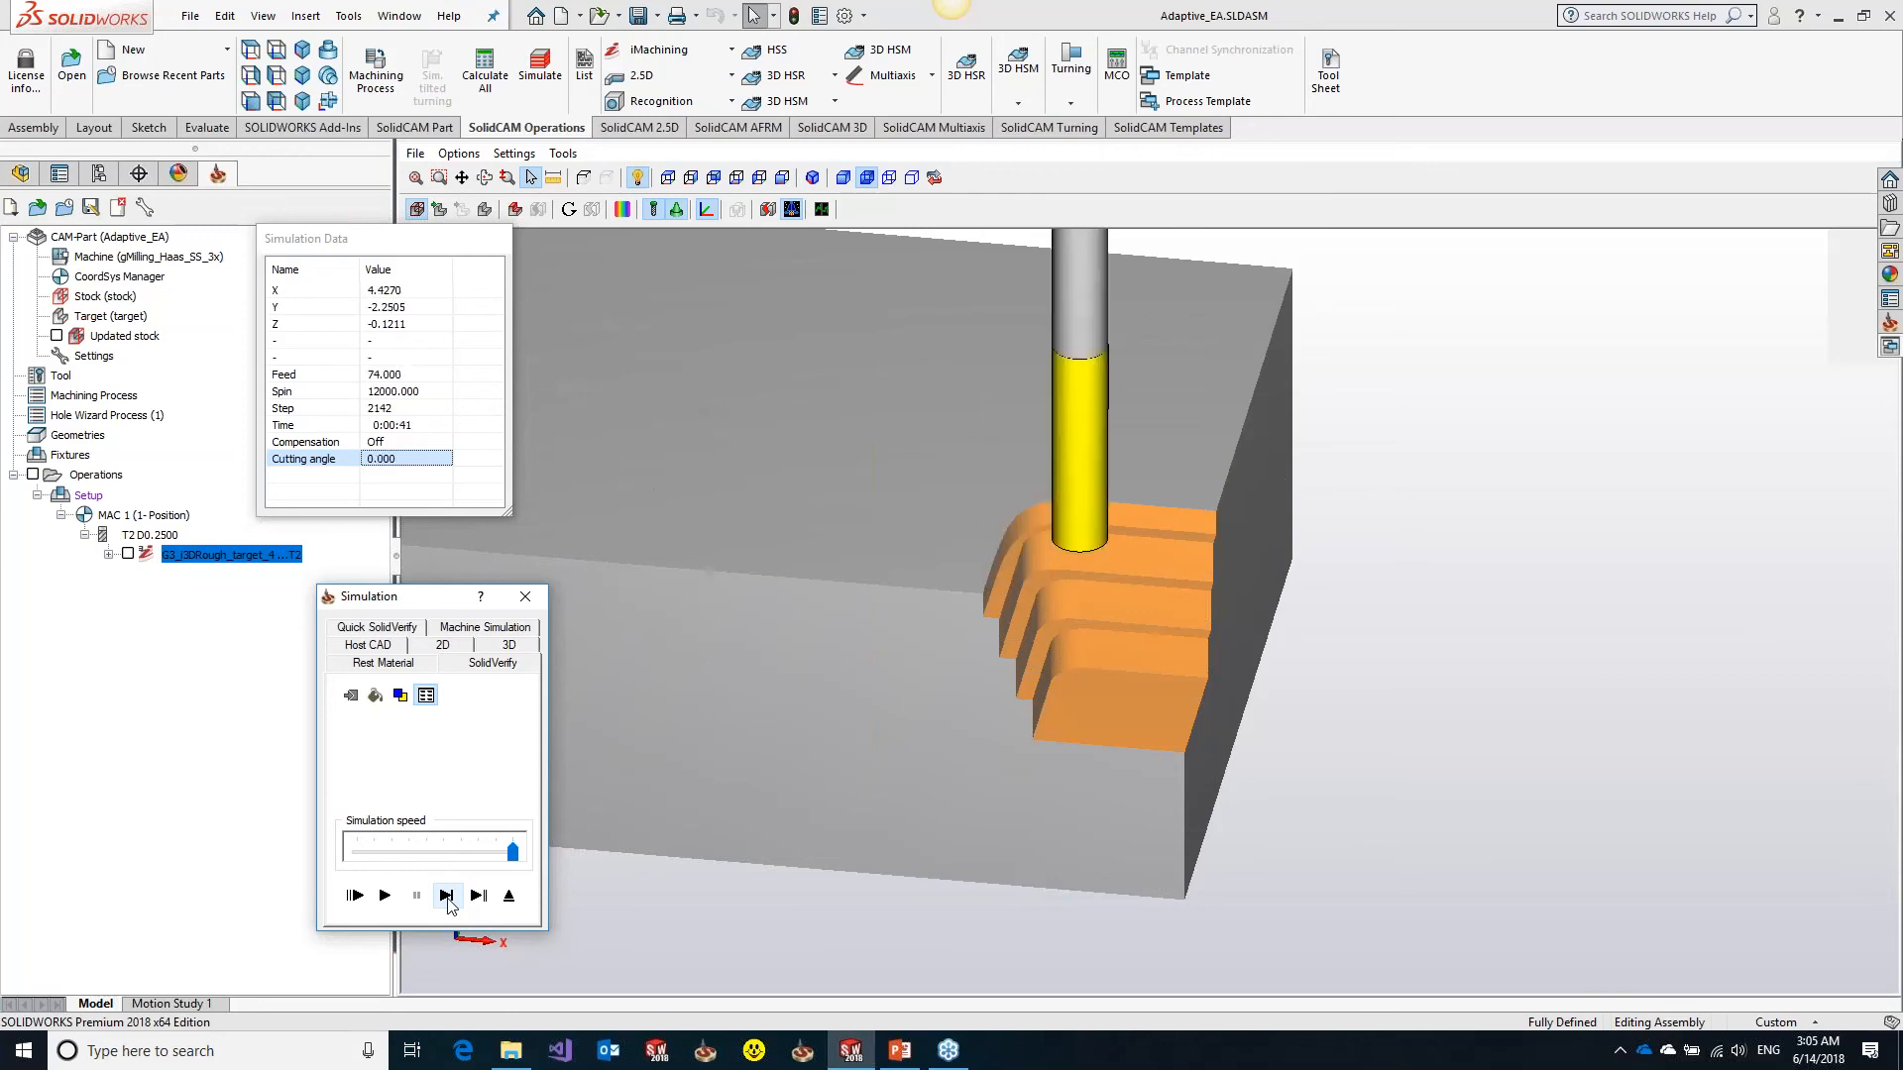
{"action": "left_click", "coordinate": [447, 897]}
{"action": "left_click", "coordinate": [447, 897]}
{"action": "left_click", "coordinate": [447, 897]}
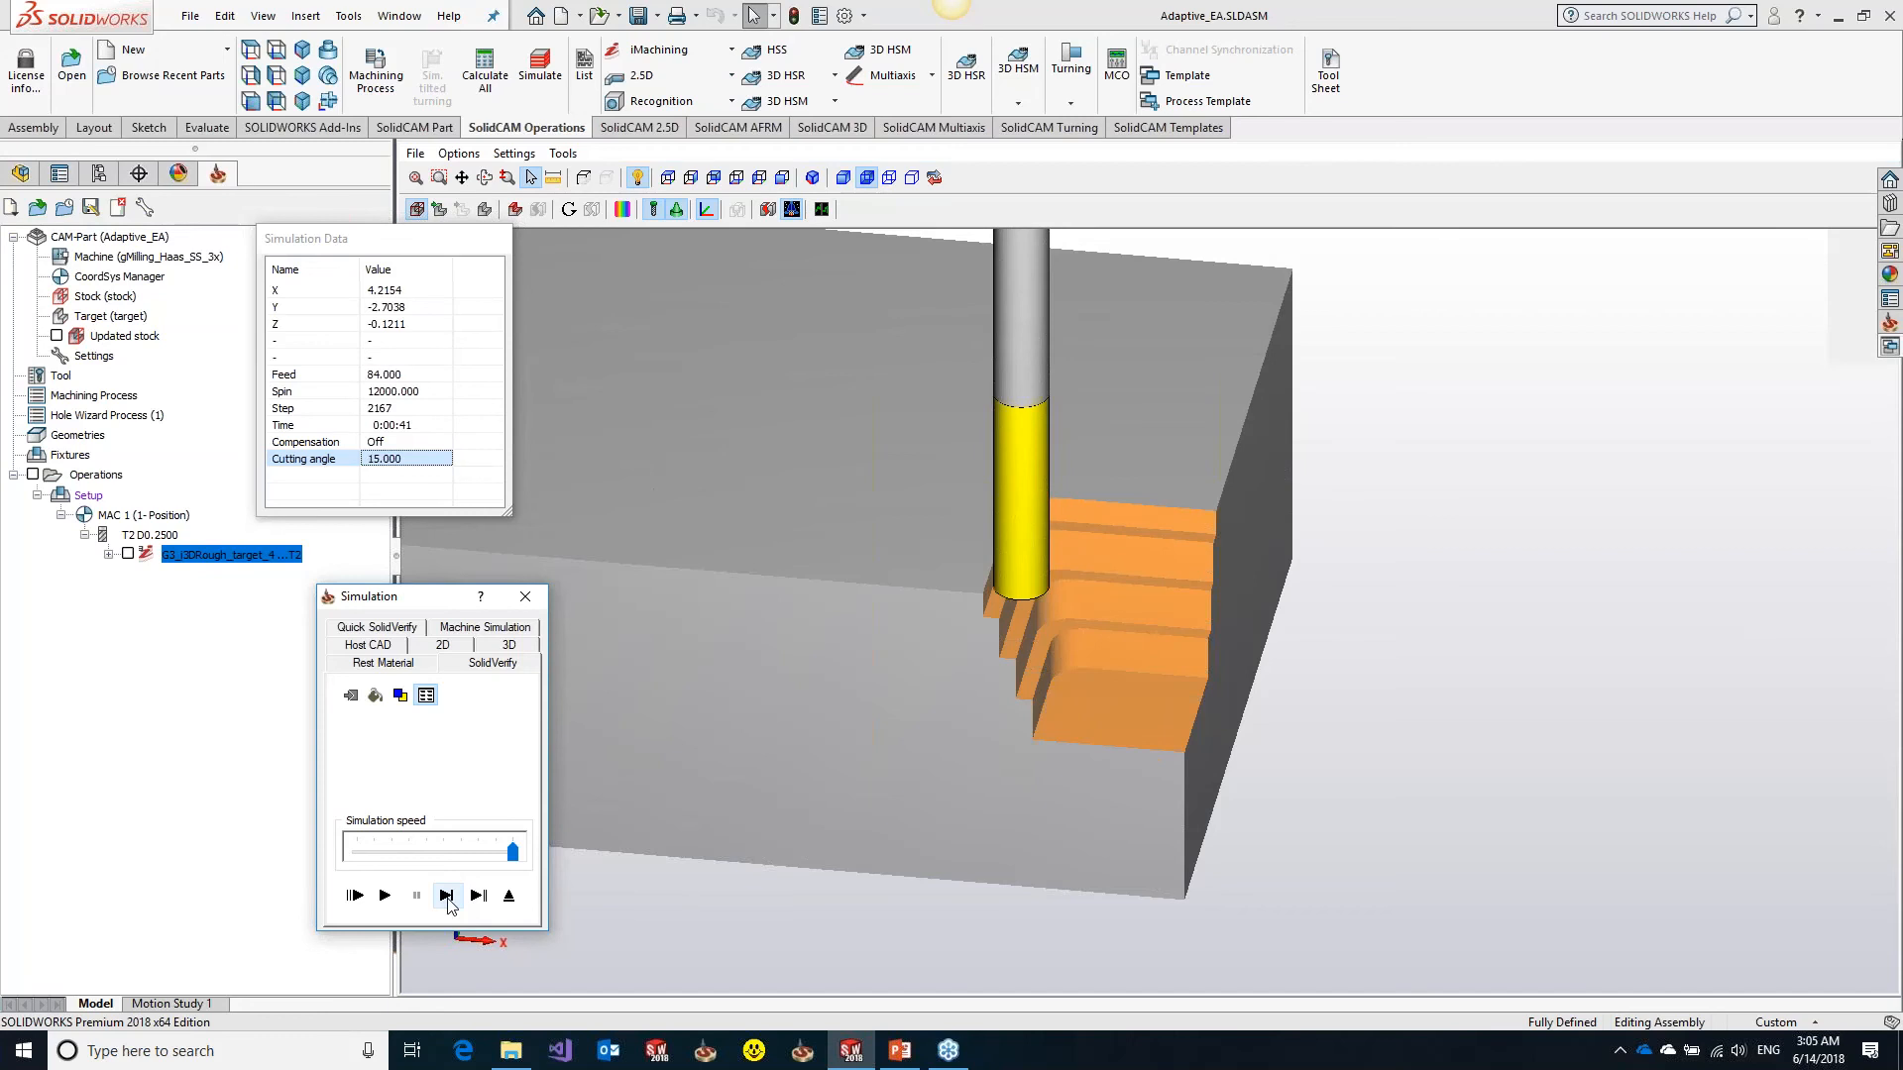
{"action": "left_click", "coordinate": [447, 897]}
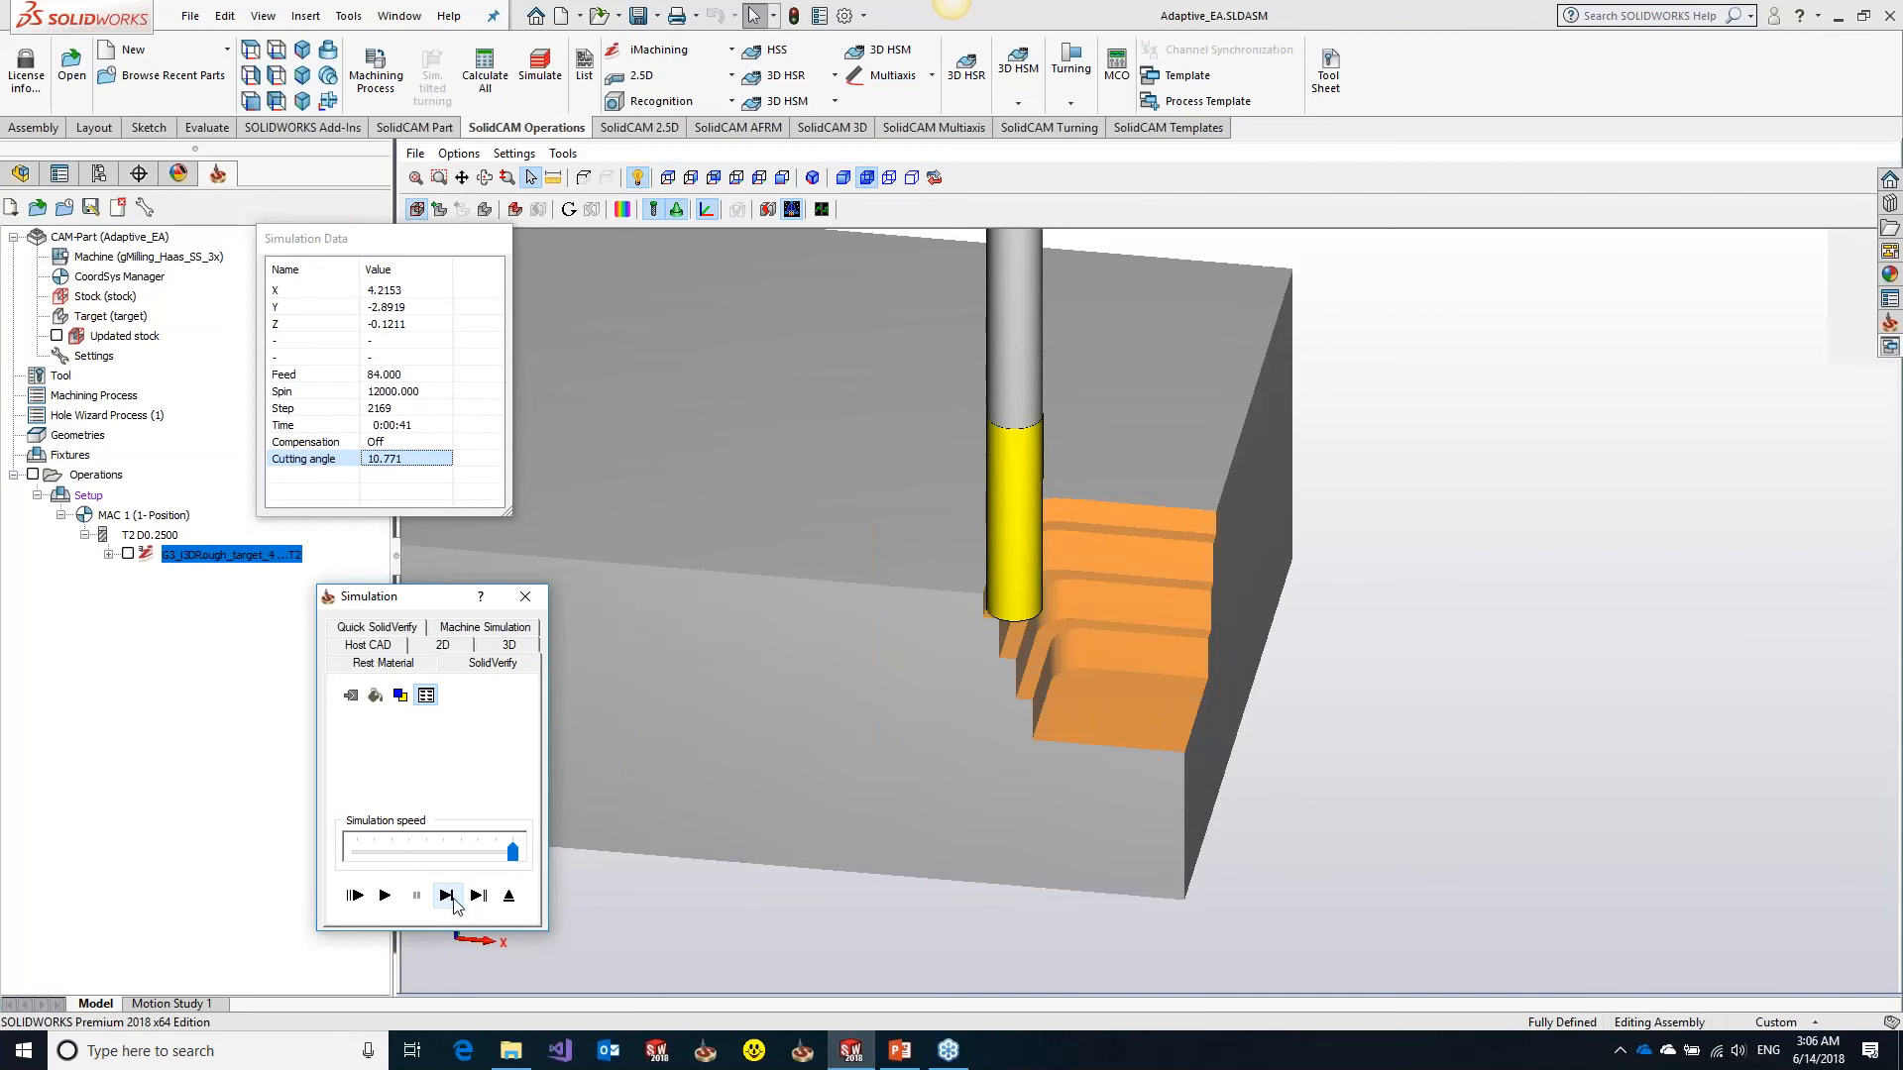
Exit the simulation and show the Technology Wizard's Modify cutting conditions settings for the operation
{"action": "left_click", "coordinate": [508, 896]}
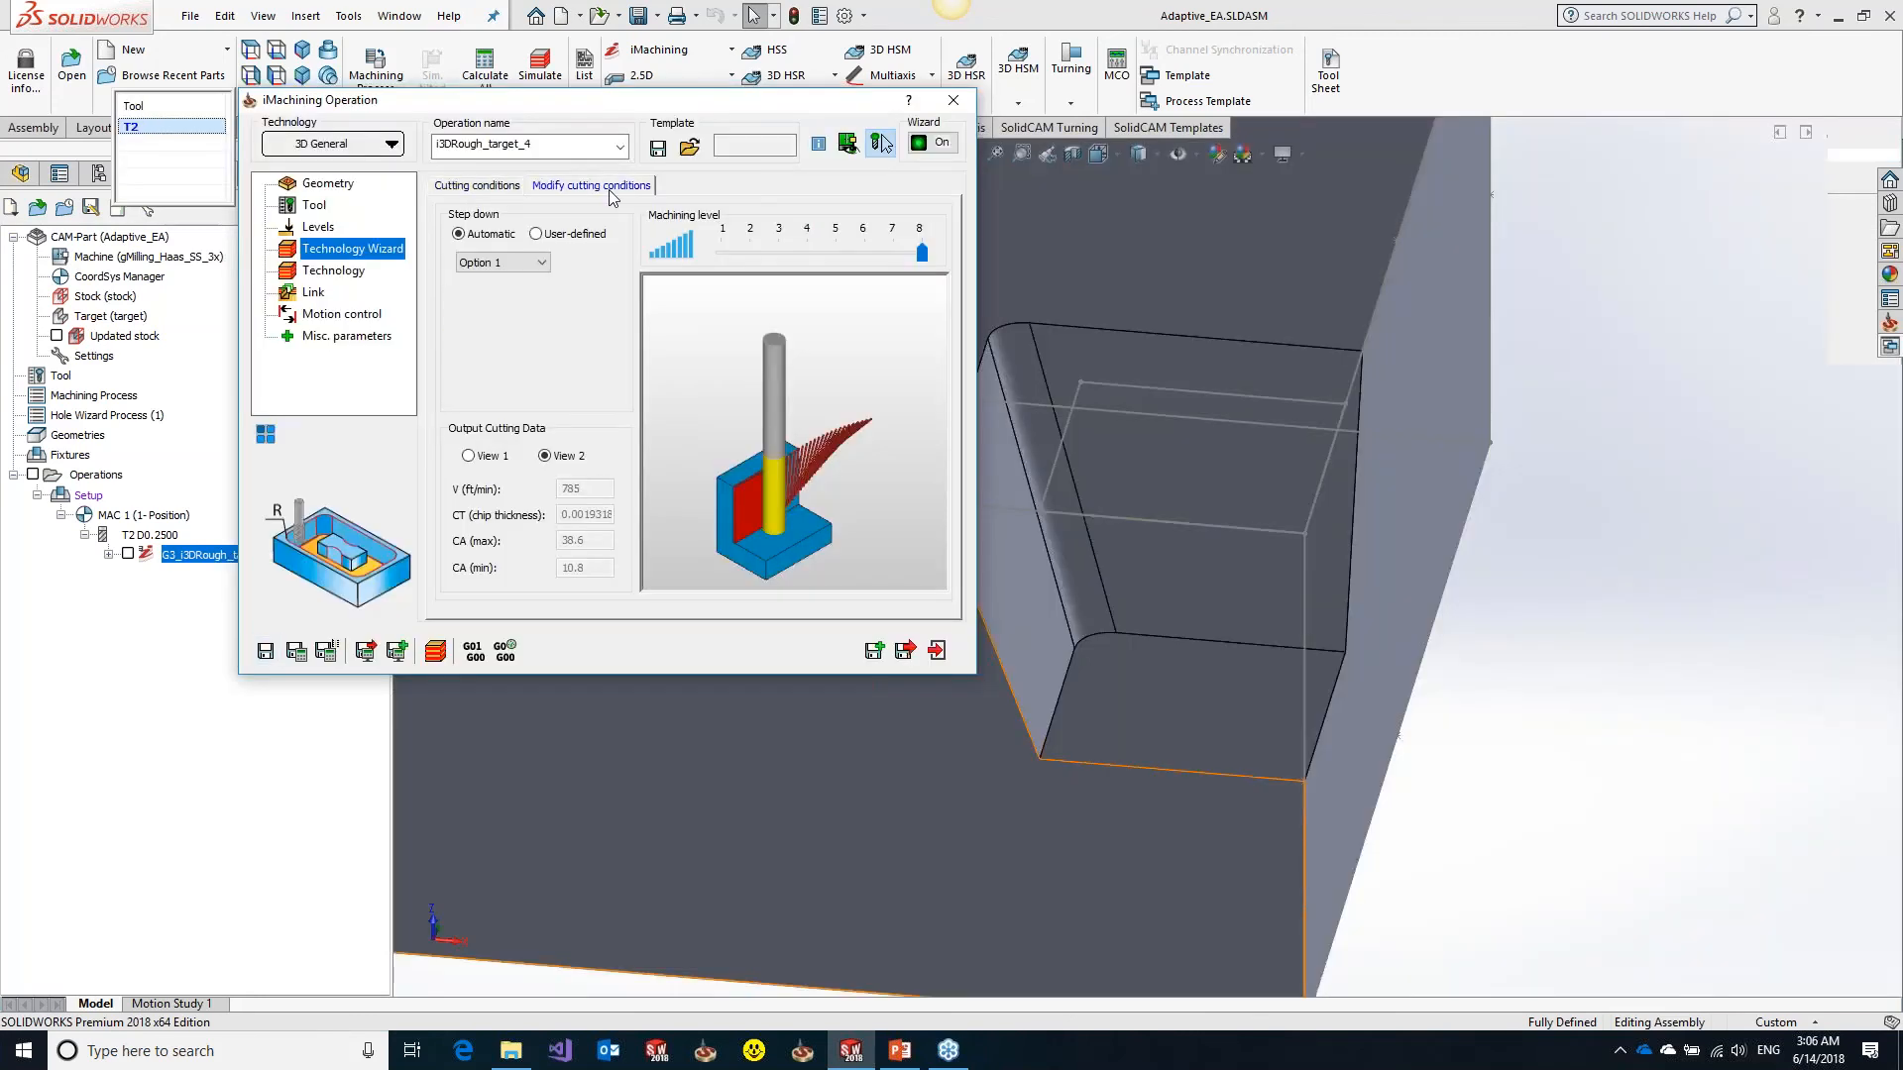
{"action": "left_click", "coordinate": [612, 188]}
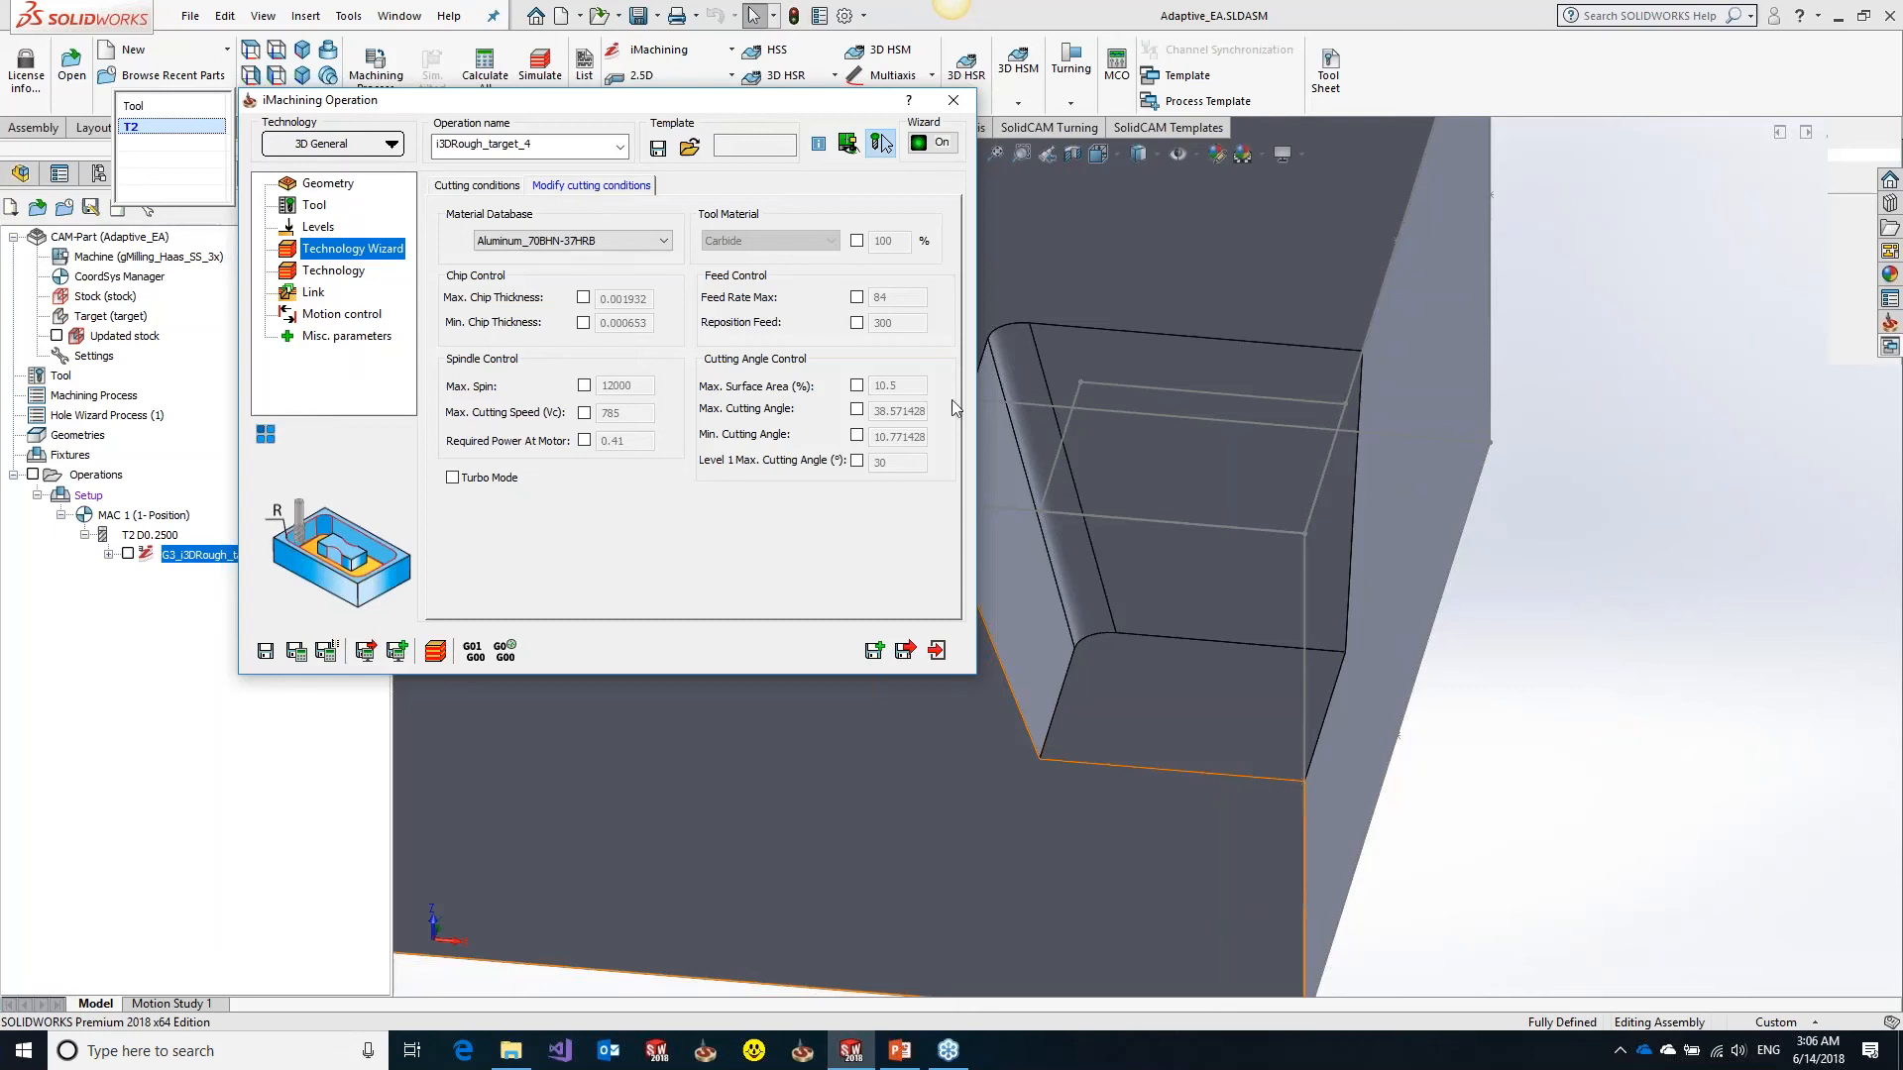
Override the Max. Cutting Angle with 38.571428, then save and recalculate the operation for simulation
{"action": "left_click", "coordinate": [857, 410]}
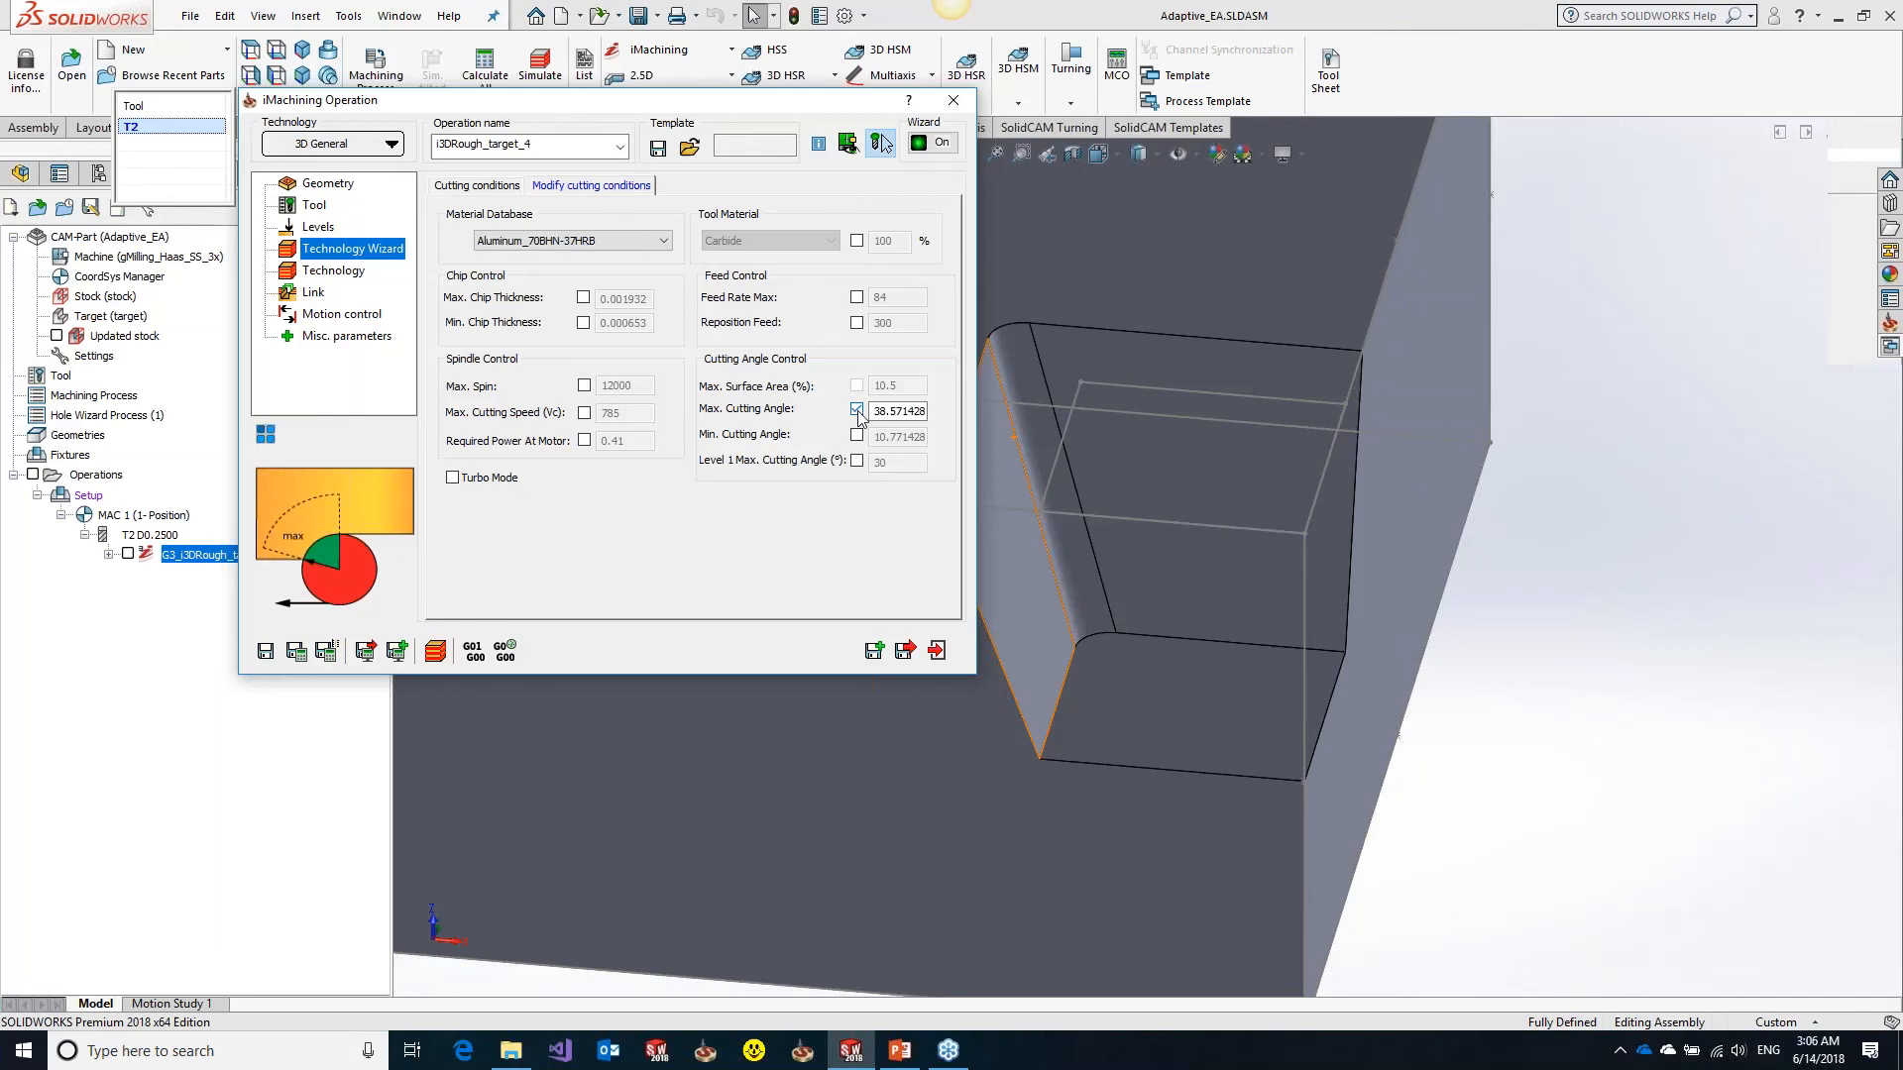
{"action": "left_click", "coordinate": [294, 655]}
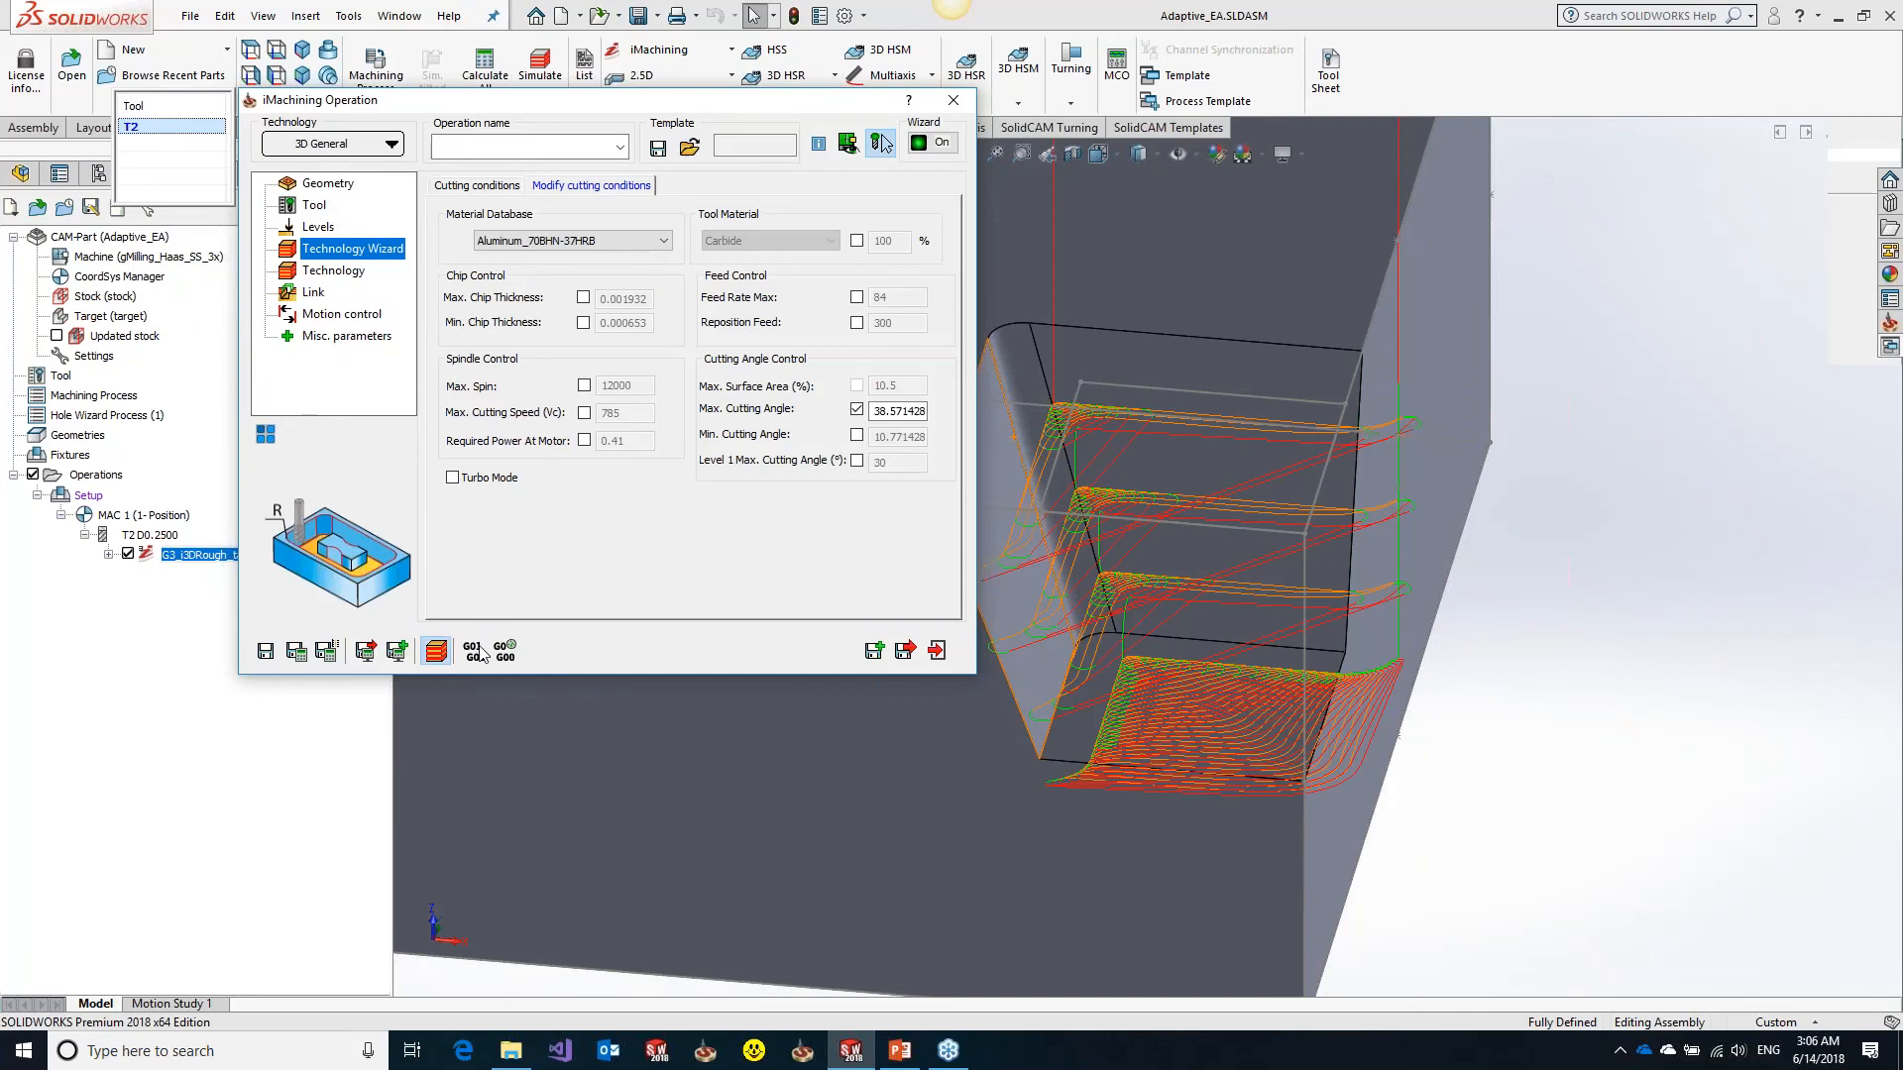
{"action": "left_click", "coordinate": [440, 648]}
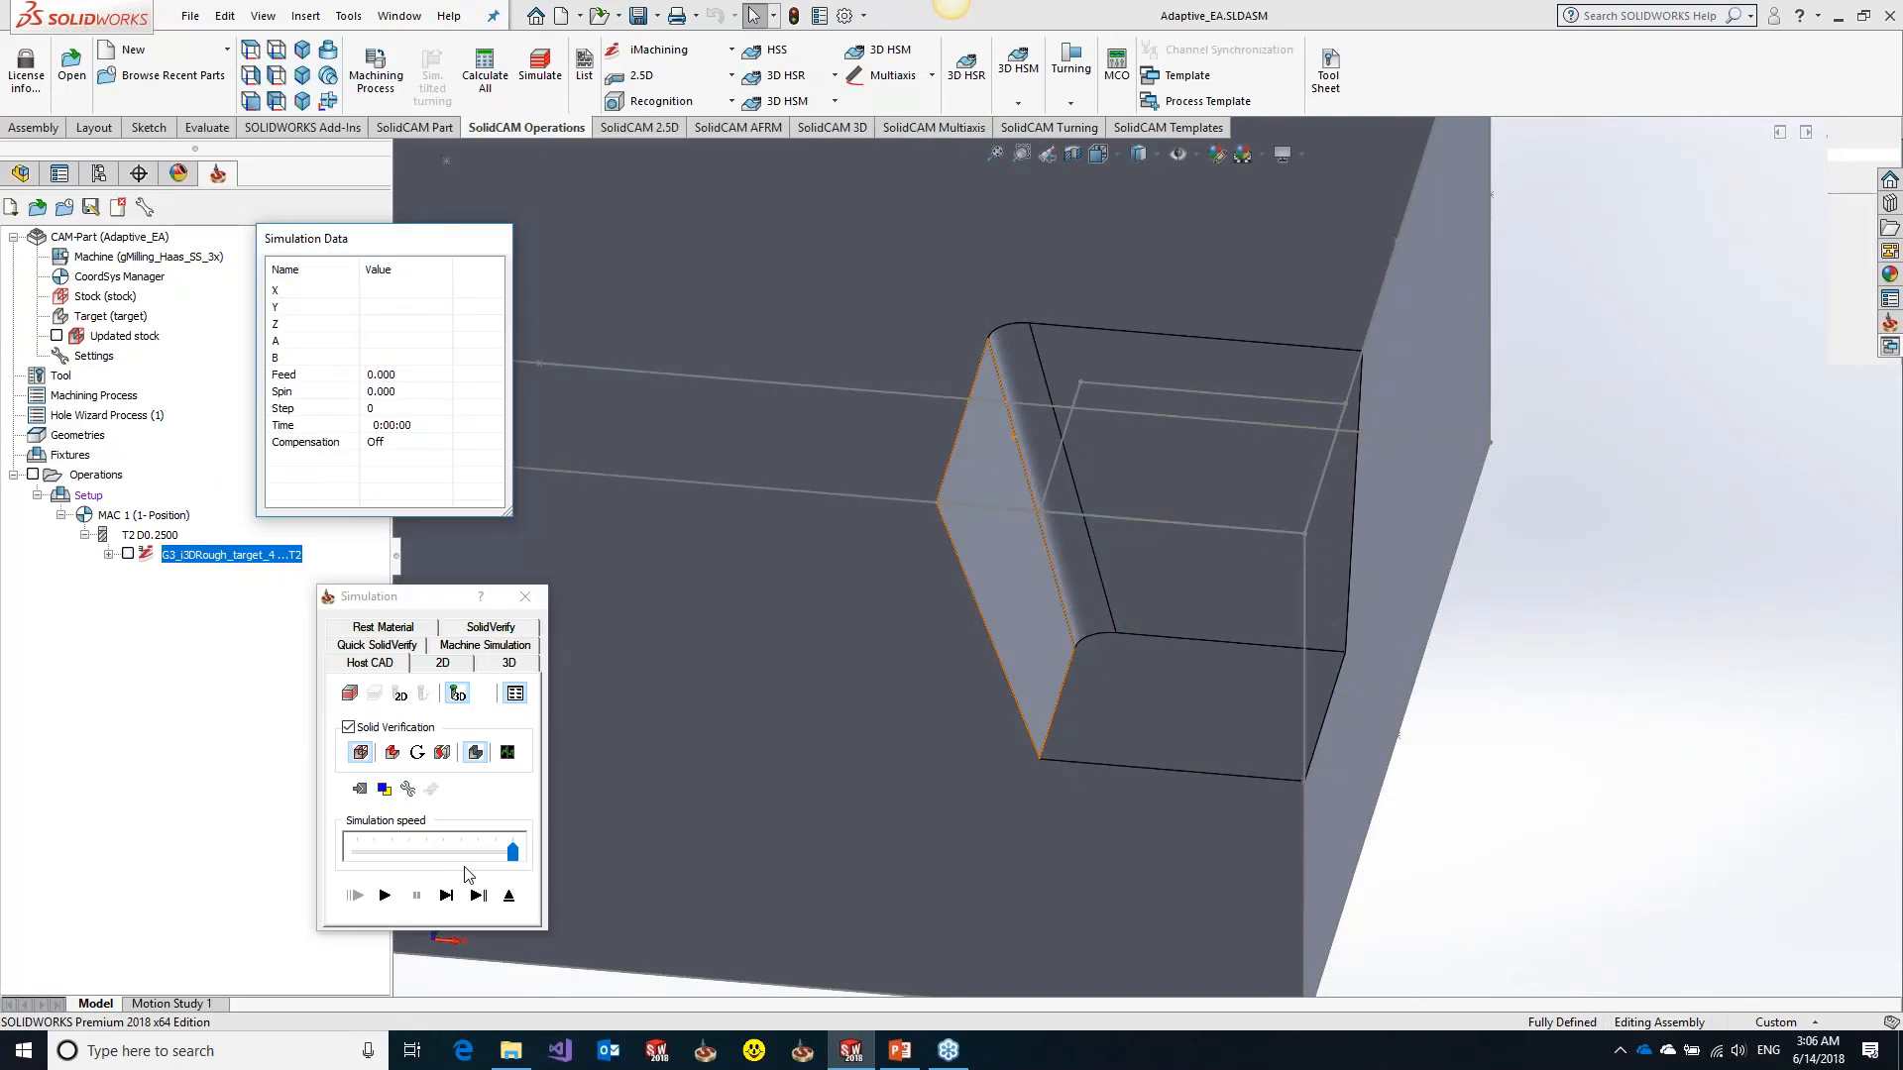
Play the recalculated operation in SolidVerify in short runs through the full-depth roughing into the step-up cuts, checking the cutting angle
{"action": "left_click", "coordinate": [486, 630]}
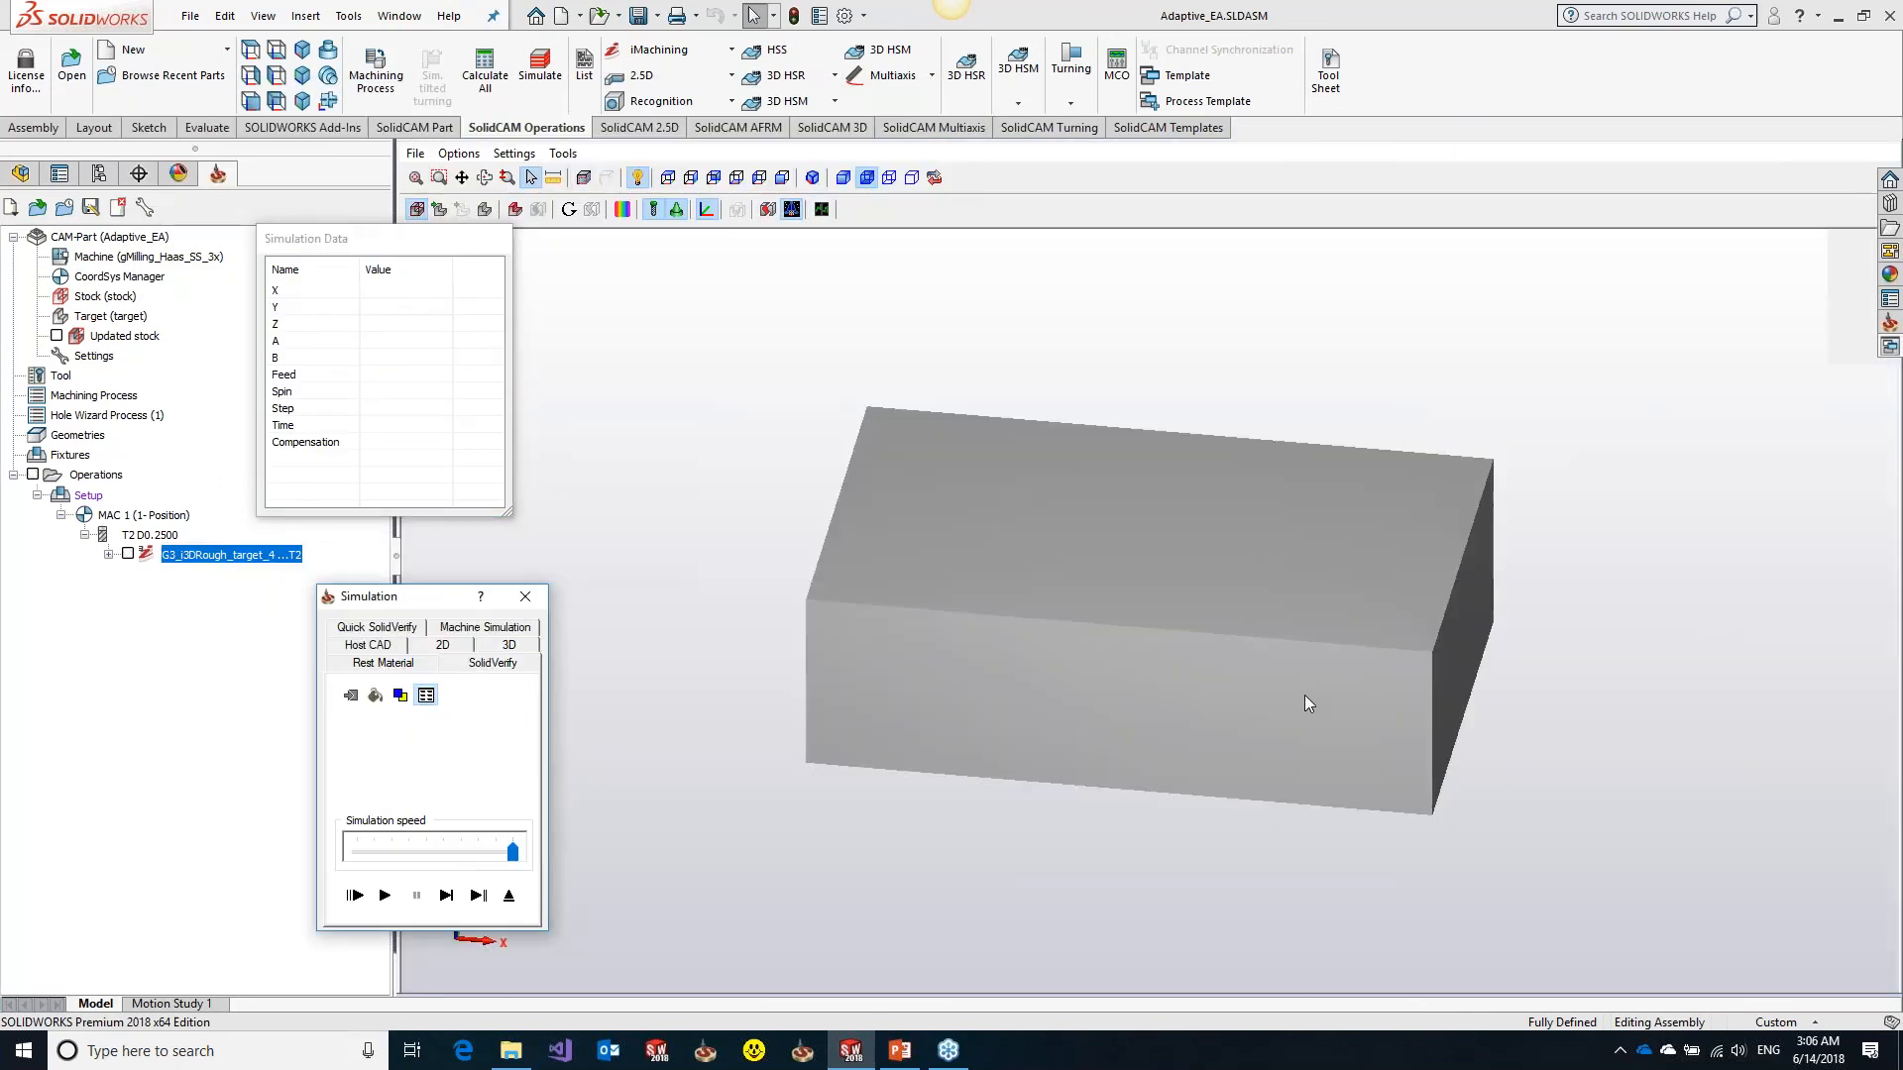
{"action": "left_click", "coordinate": [387, 897]}
{"action": "left_click", "coordinate": [416, 898]}
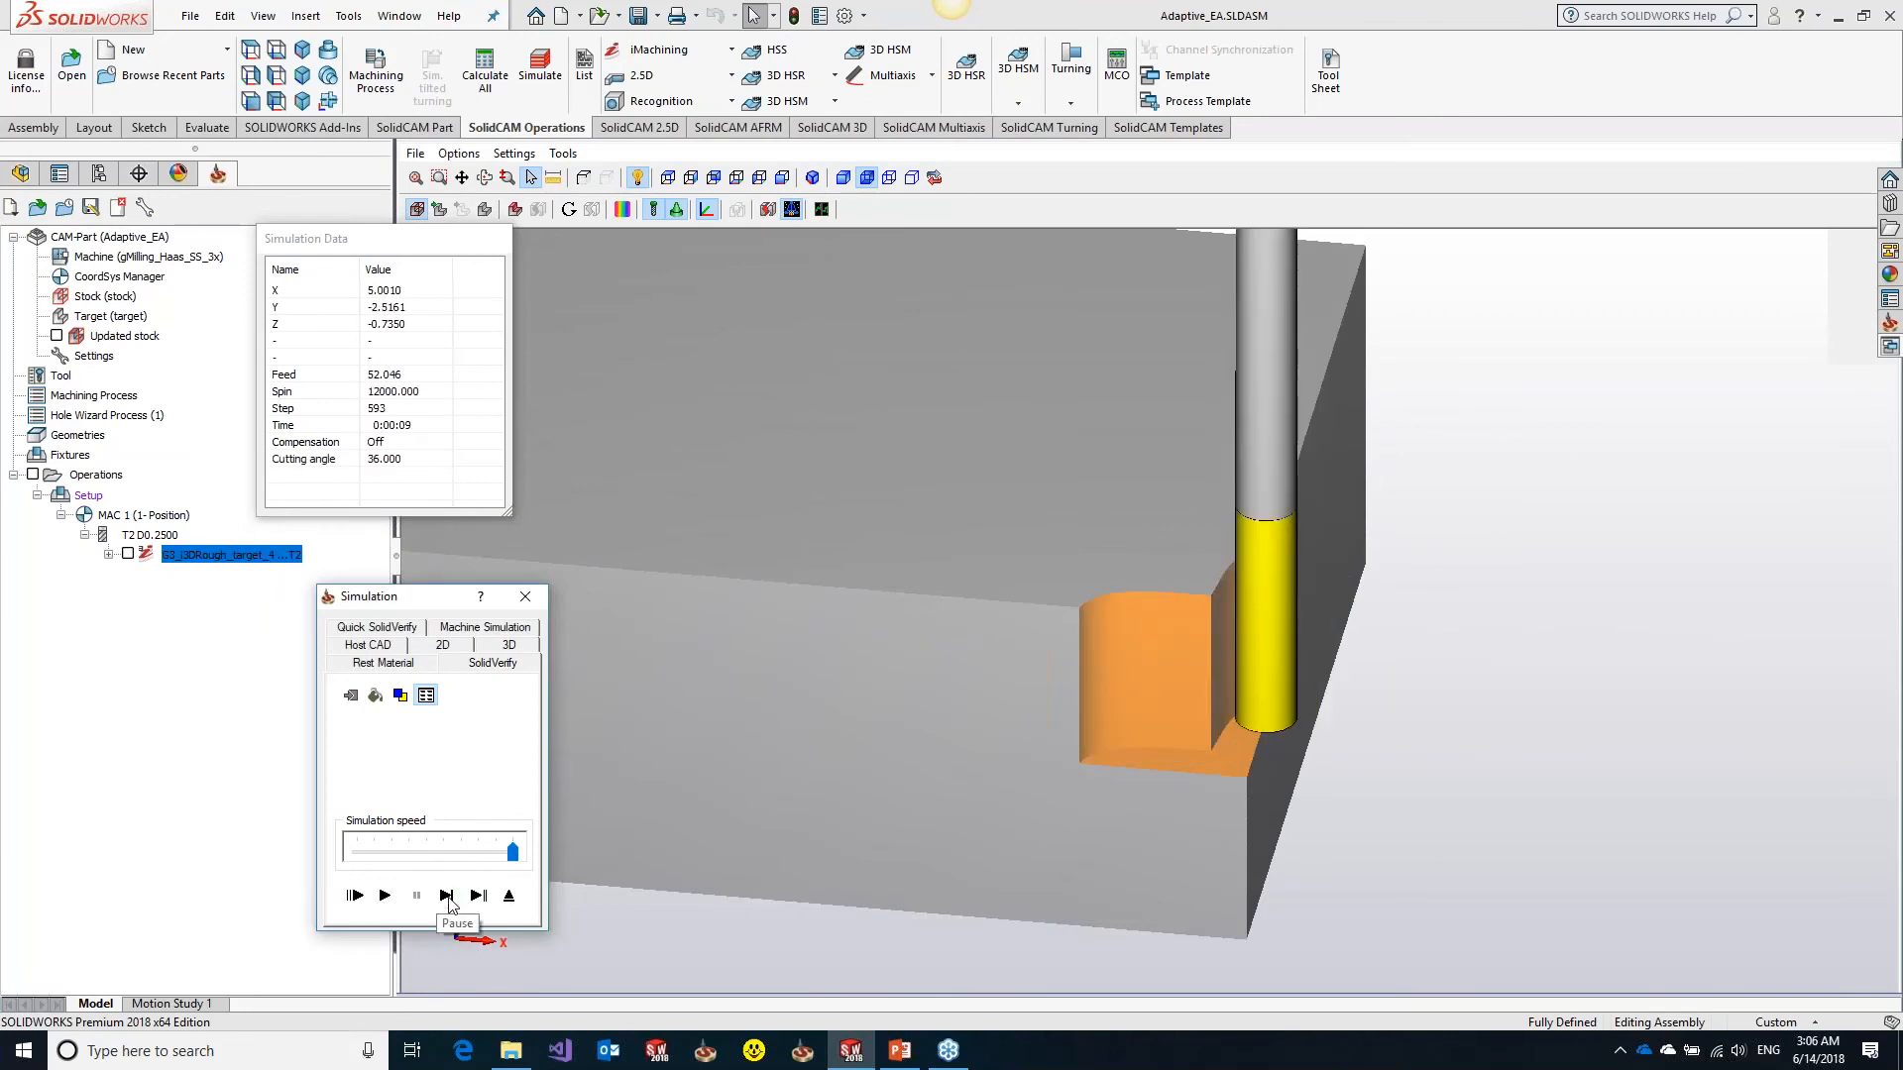
{"action": "left_click", "coordinate": [447, 896]}
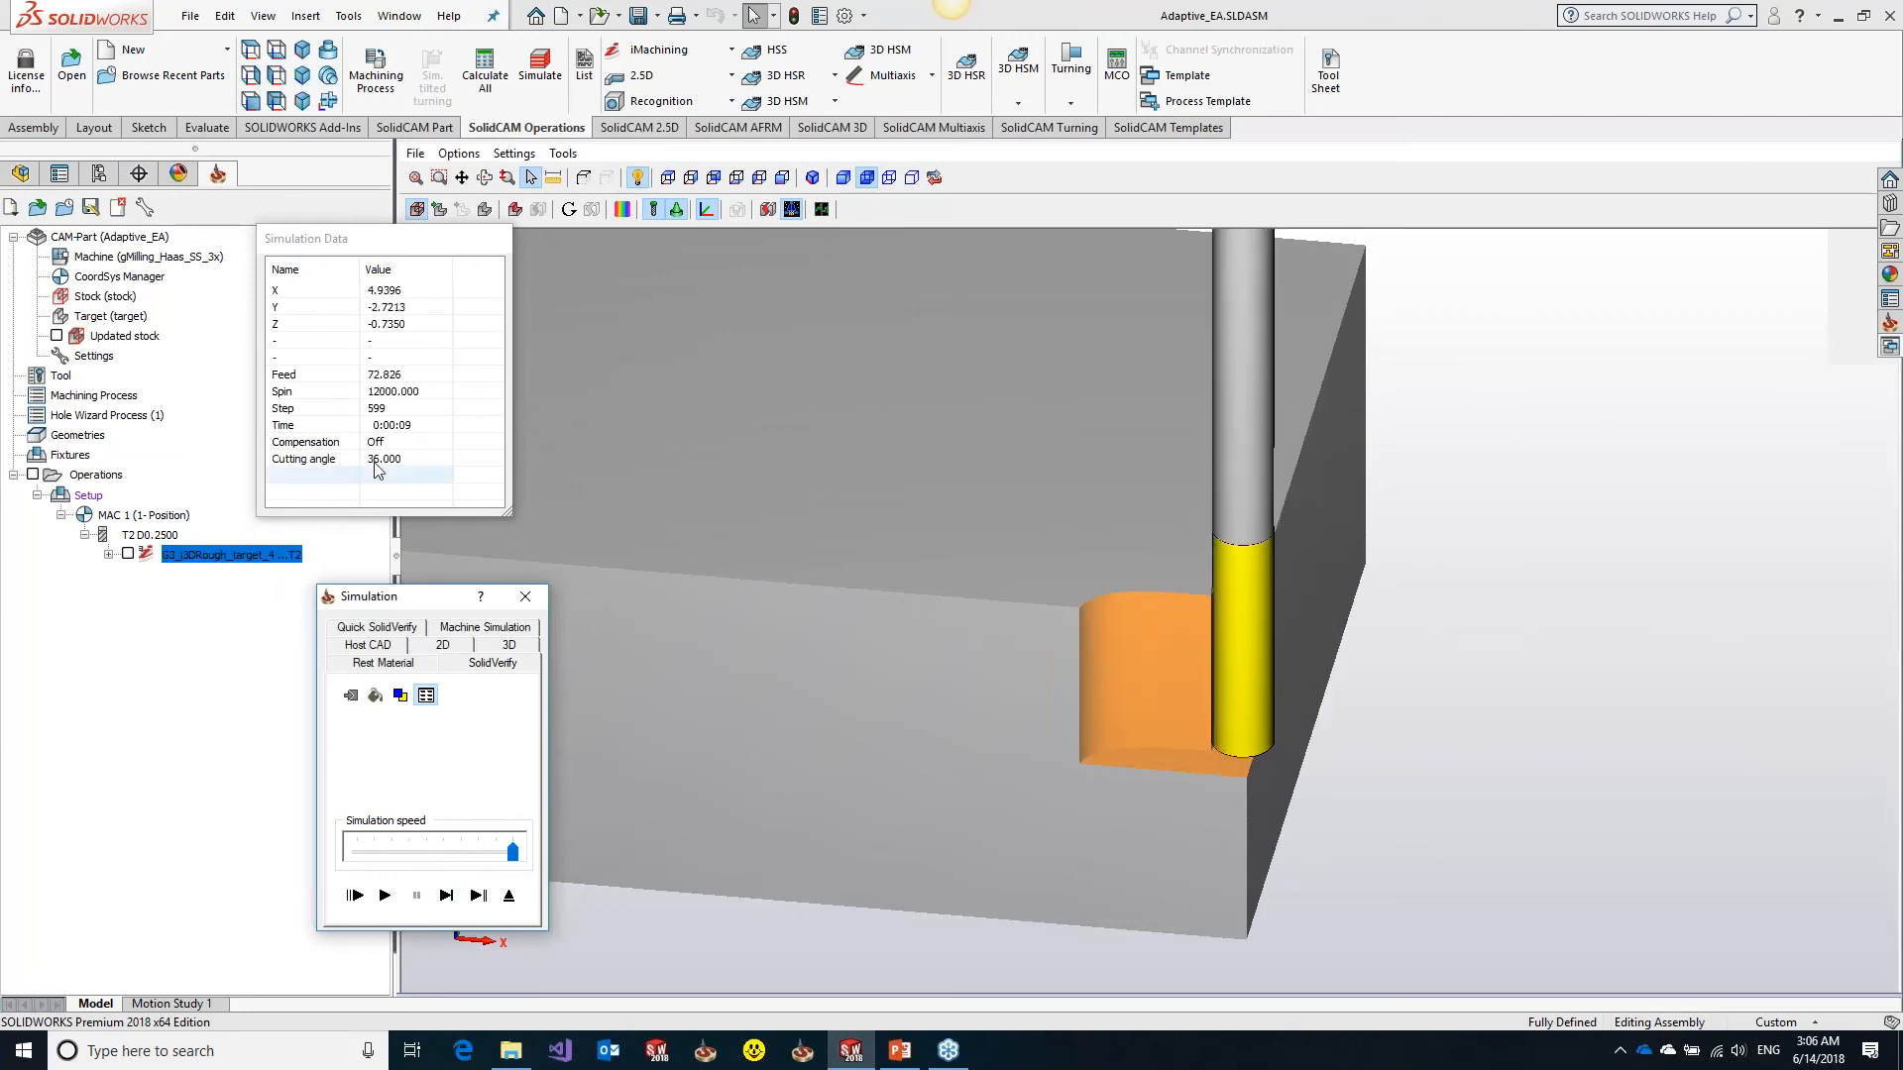
{"action": "left_click", "coordinate": [387, 896]}
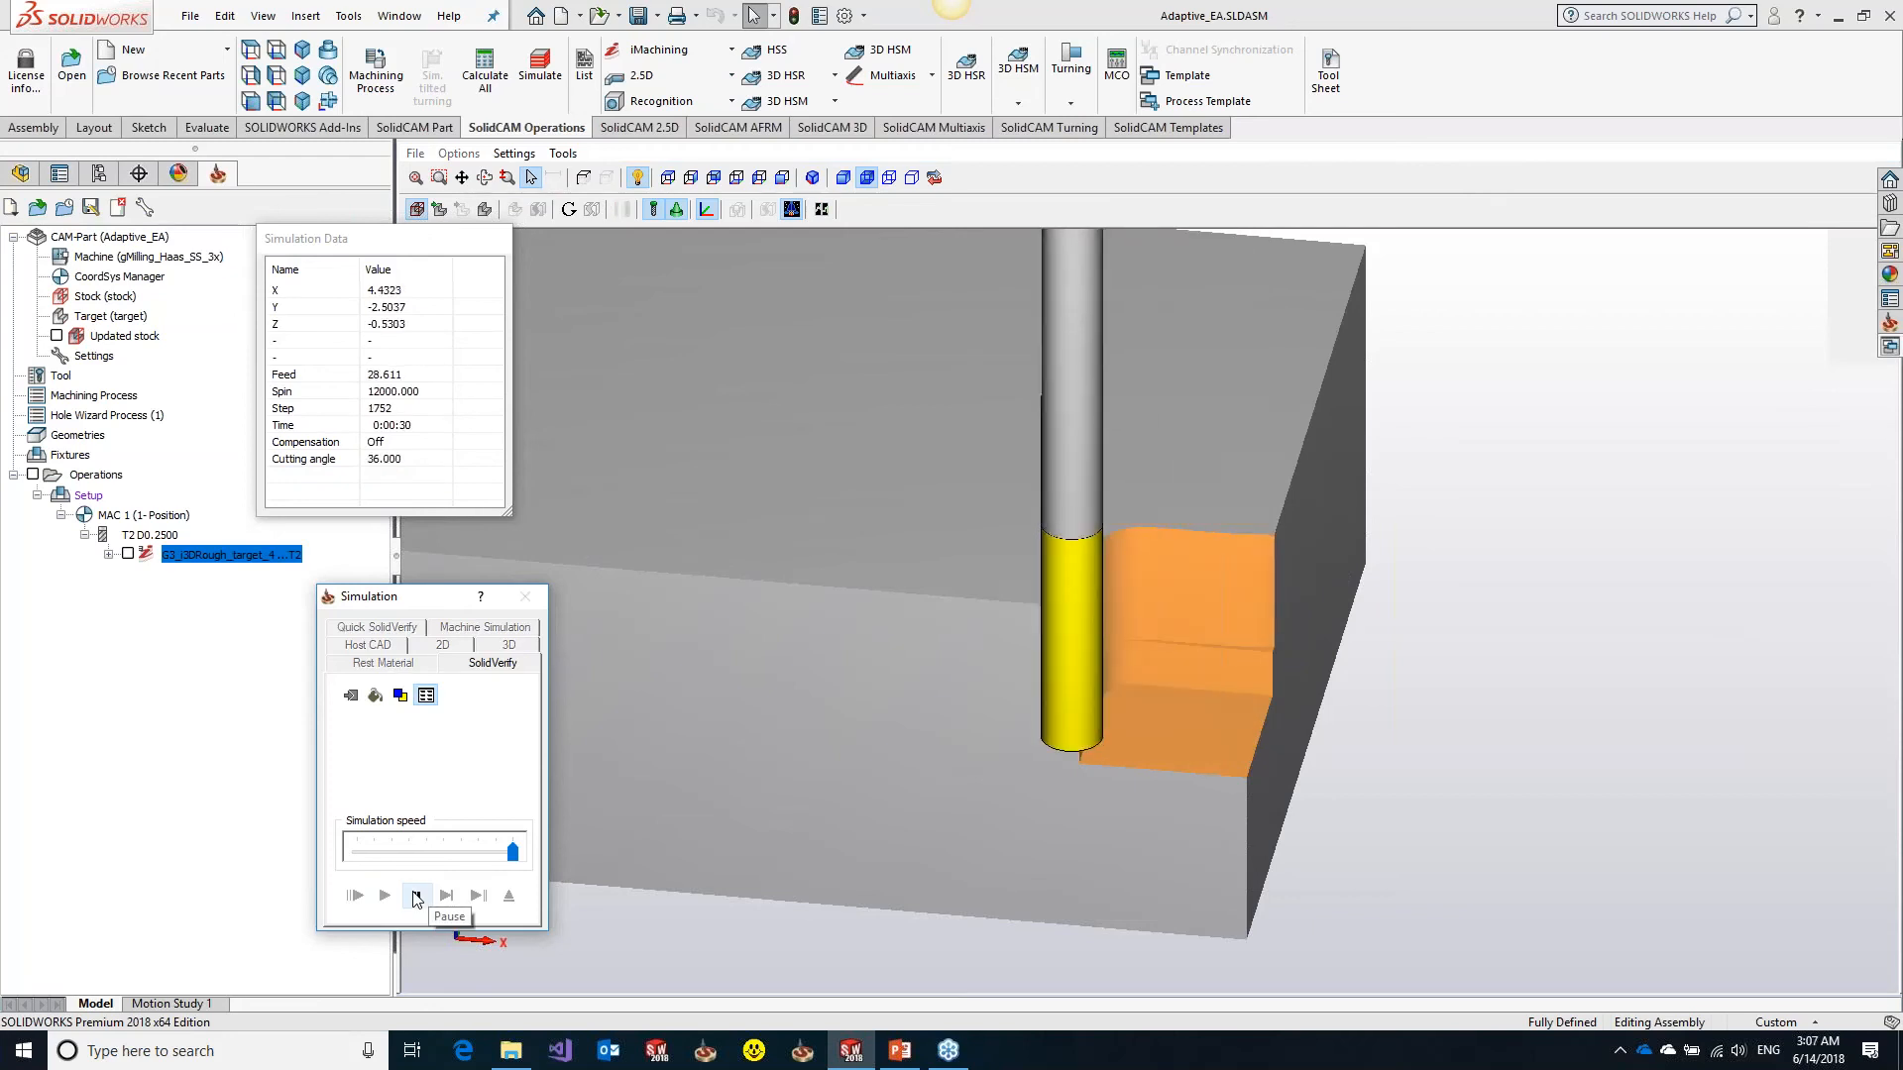
Single-step the simulation along the step-up cut at Z -0.3256, checking the cutting angle at each move
{"action": "left_click", "coordinate": [447, 895]}
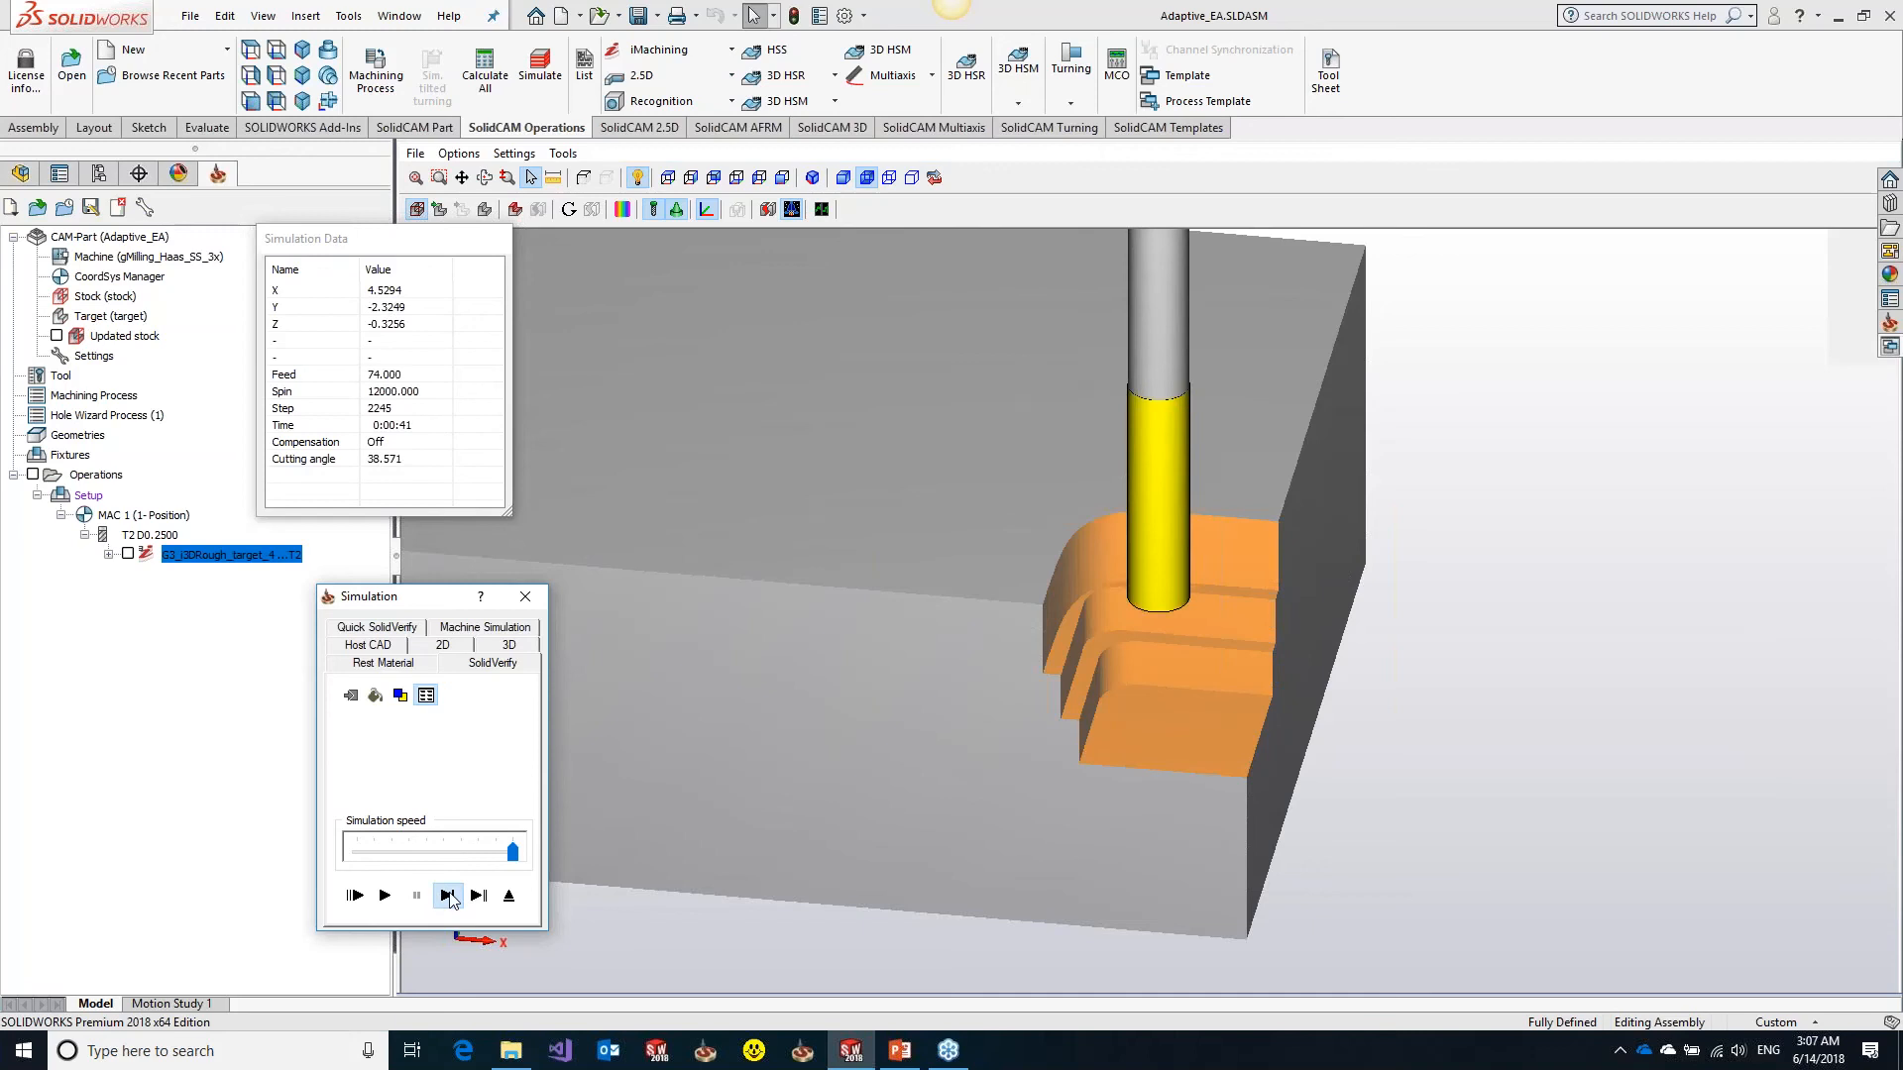
{"action": "left_click", "coordinate": [447, 895]}
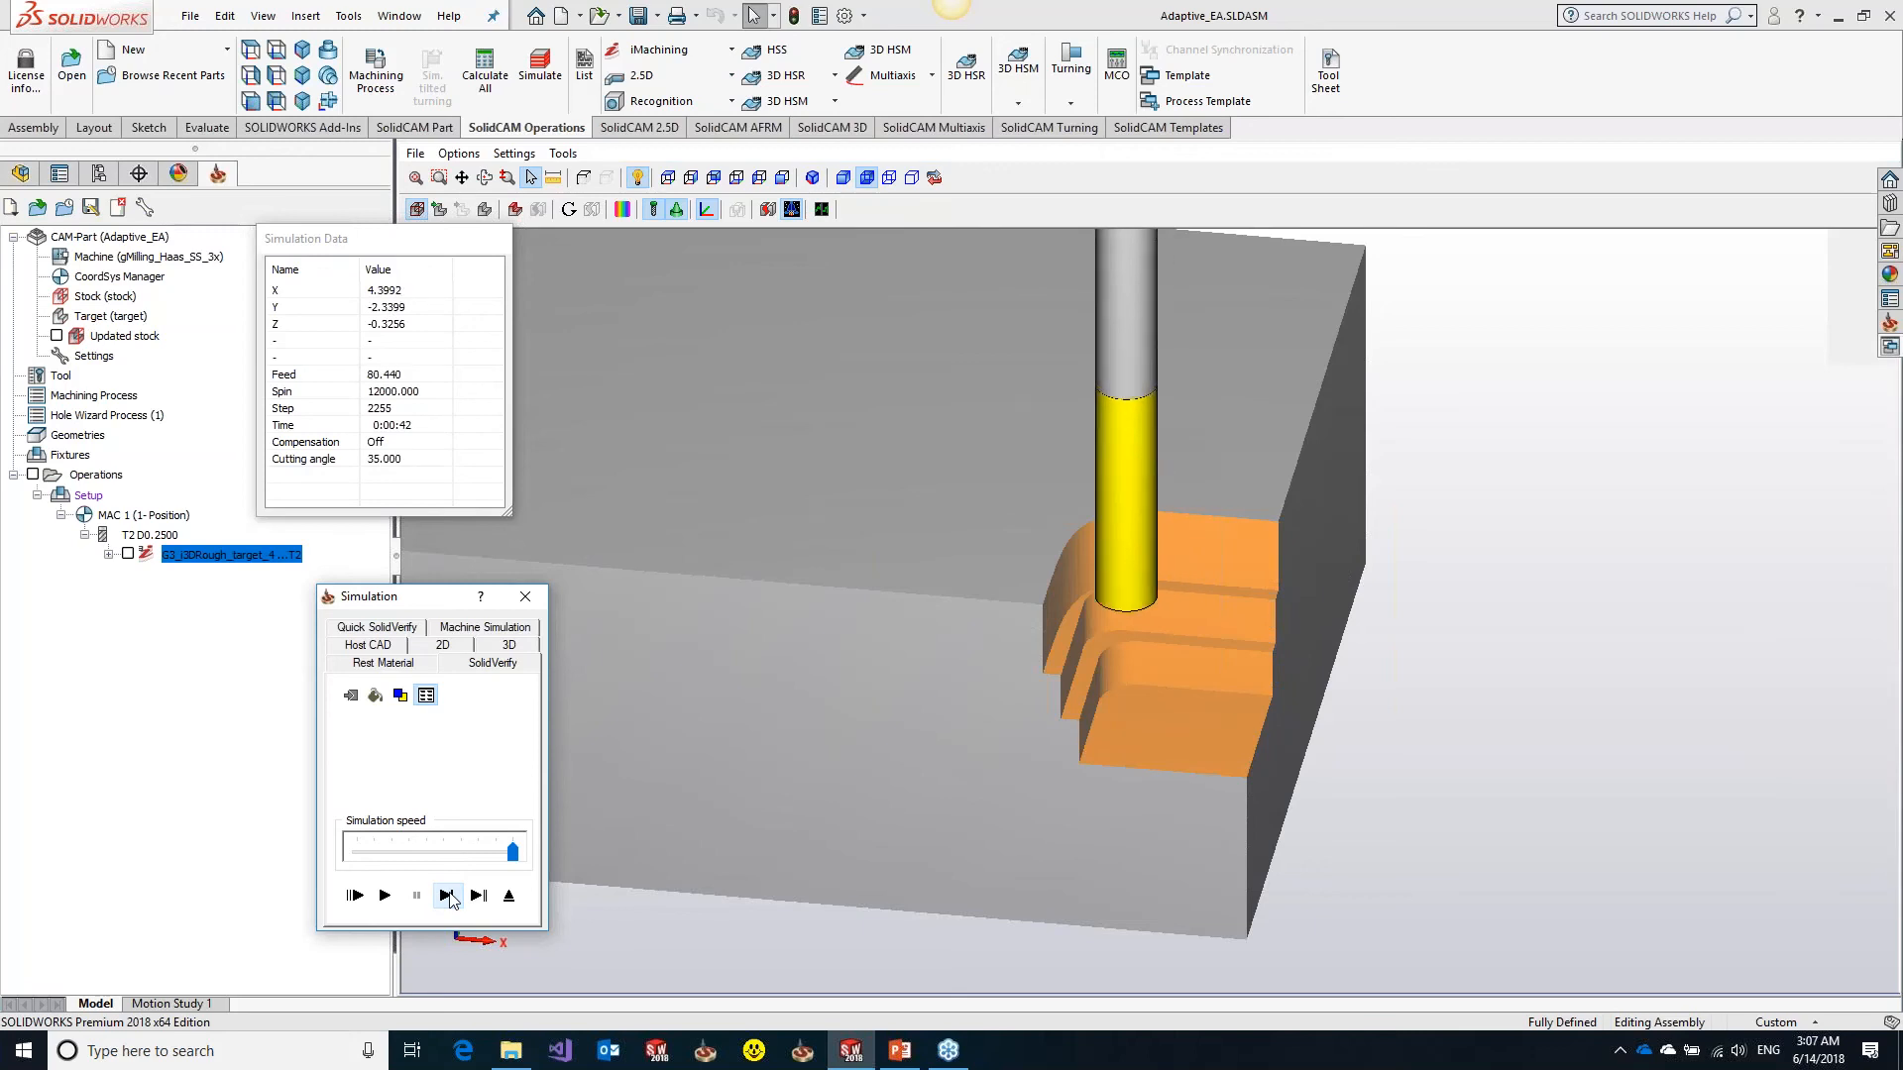
{"action": "left_click", "coordinate": [447, 895]}
{"action": "left_click", "coordinate": [447, 895]}
{"action": "left_click", "coordinate": [447, 895]}
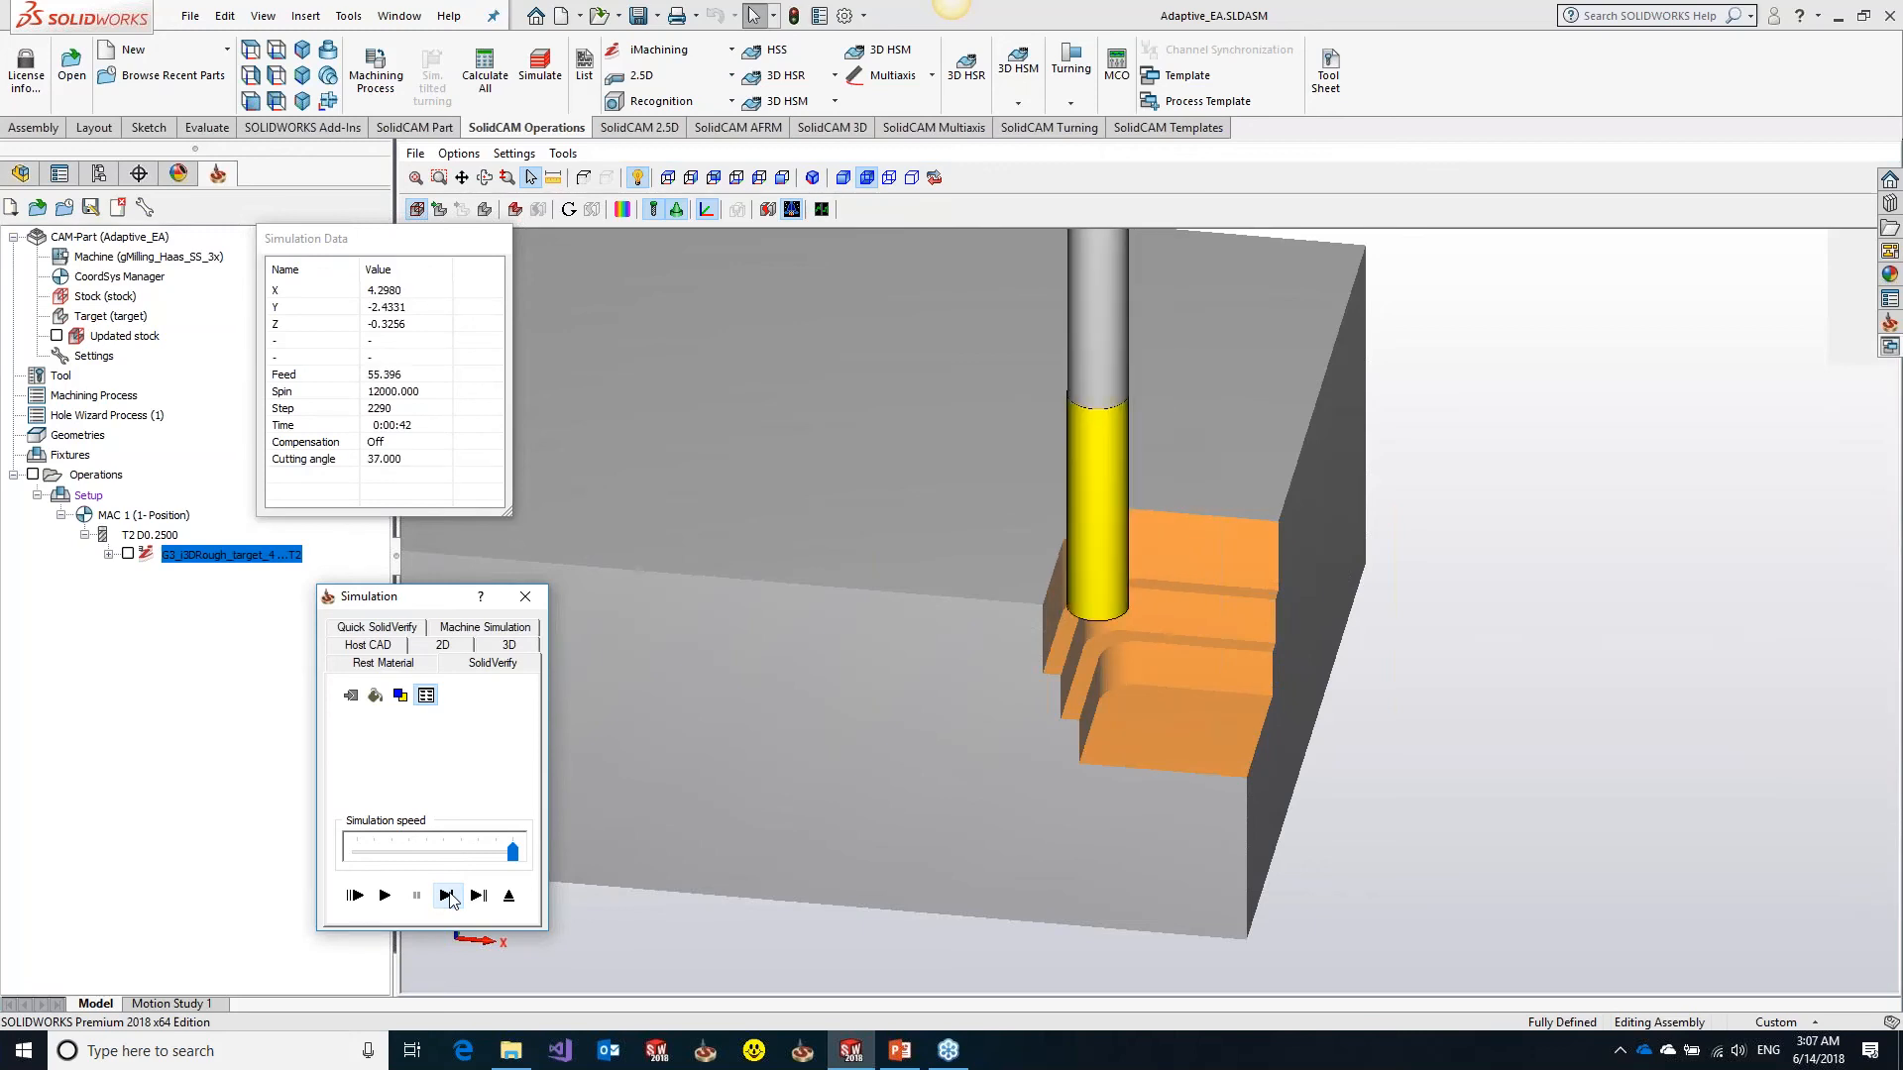
{"action": "left_click", "coordinate": [447, 895]}
{"action": "left_click", "coordinate": [447, 895]}
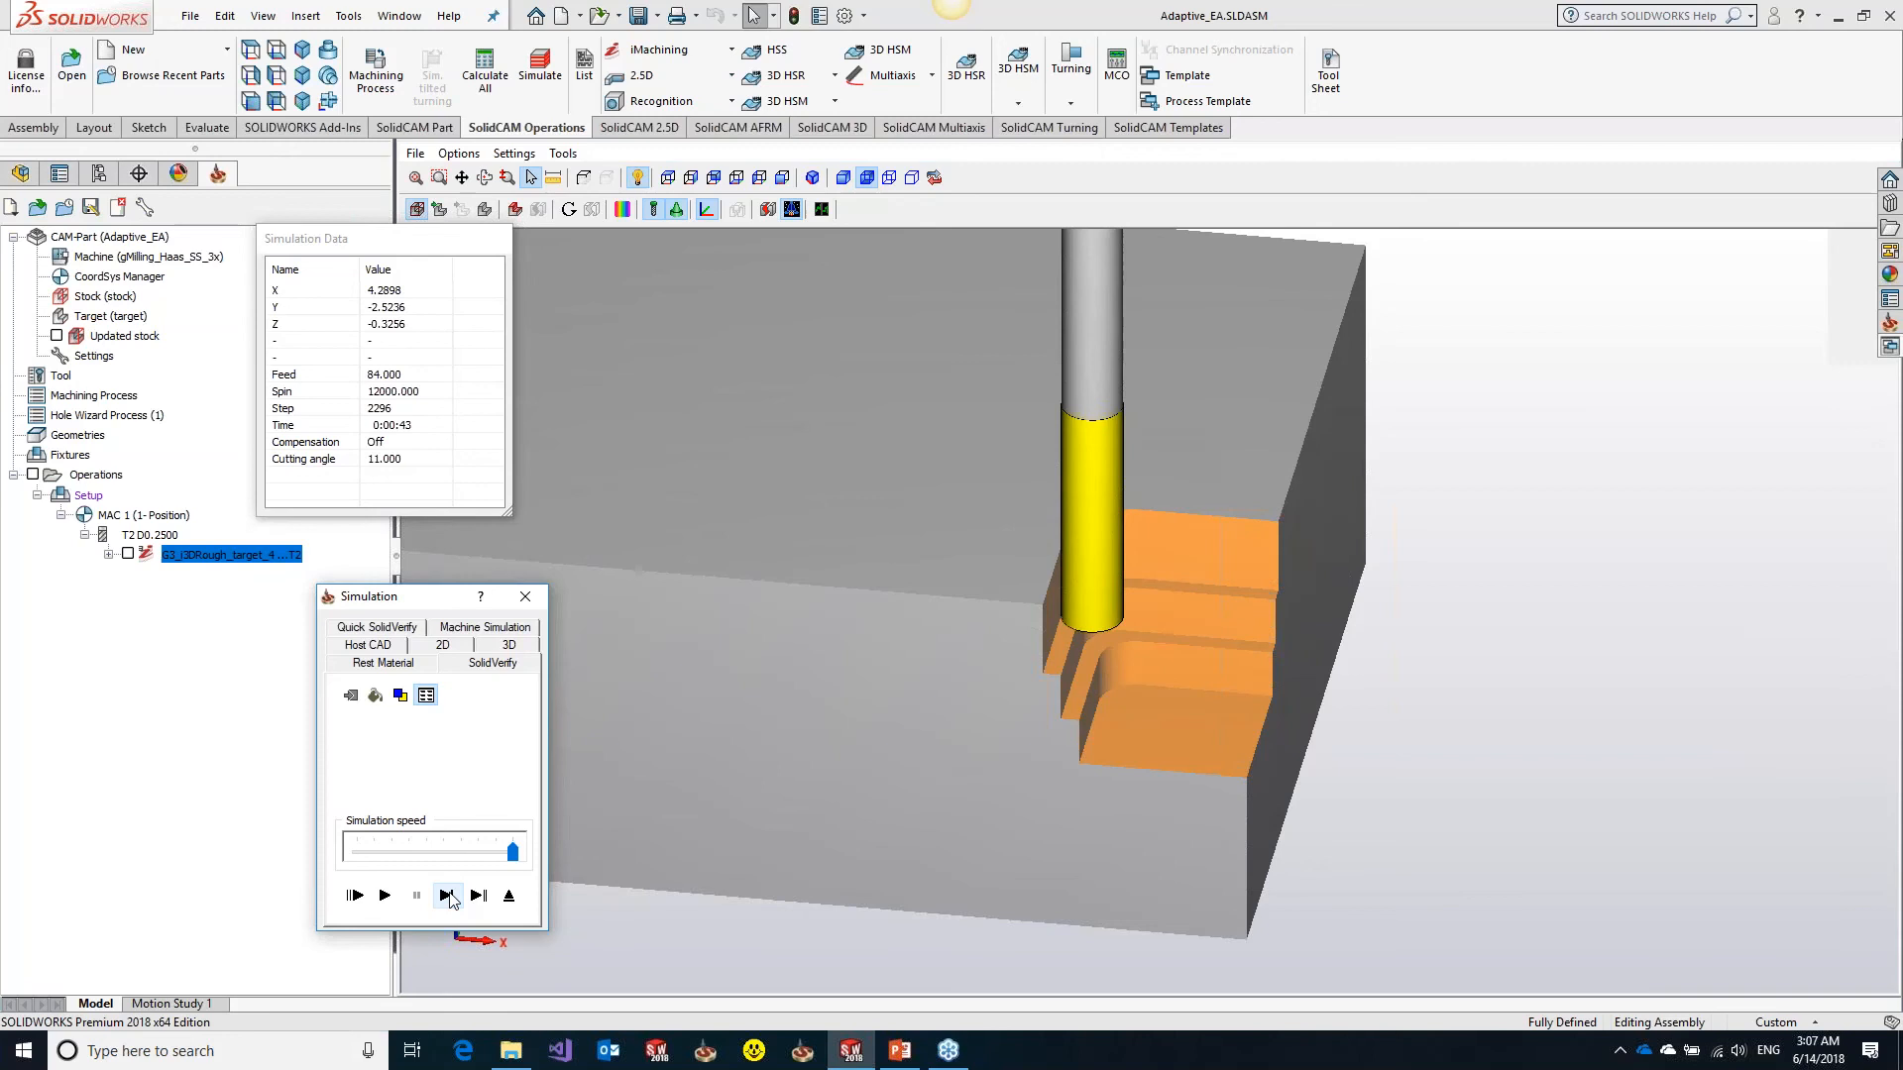
{"action": "left_click", "coordinate": [447, 895]}
{"action": "left_click", "coordinate": [448, 895]}
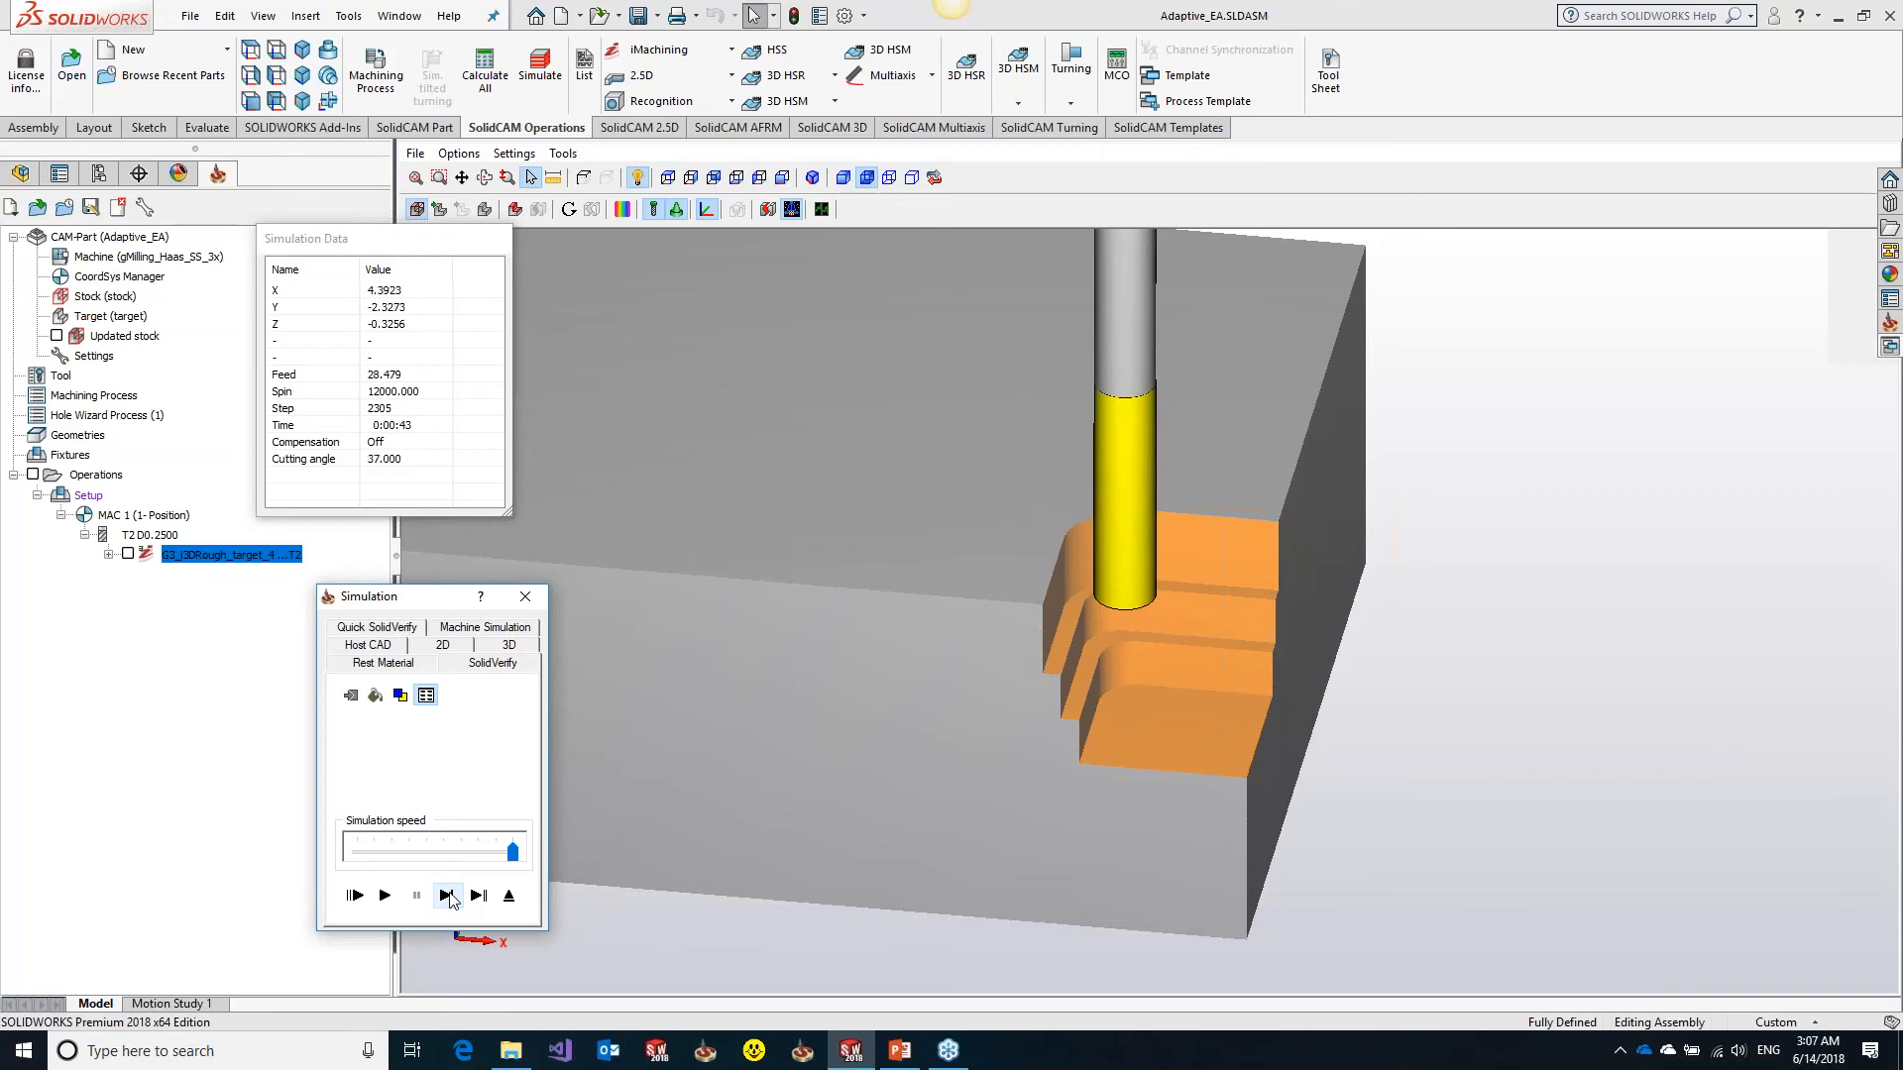
{"action": "left_click", "coordinate": [447, 895]}
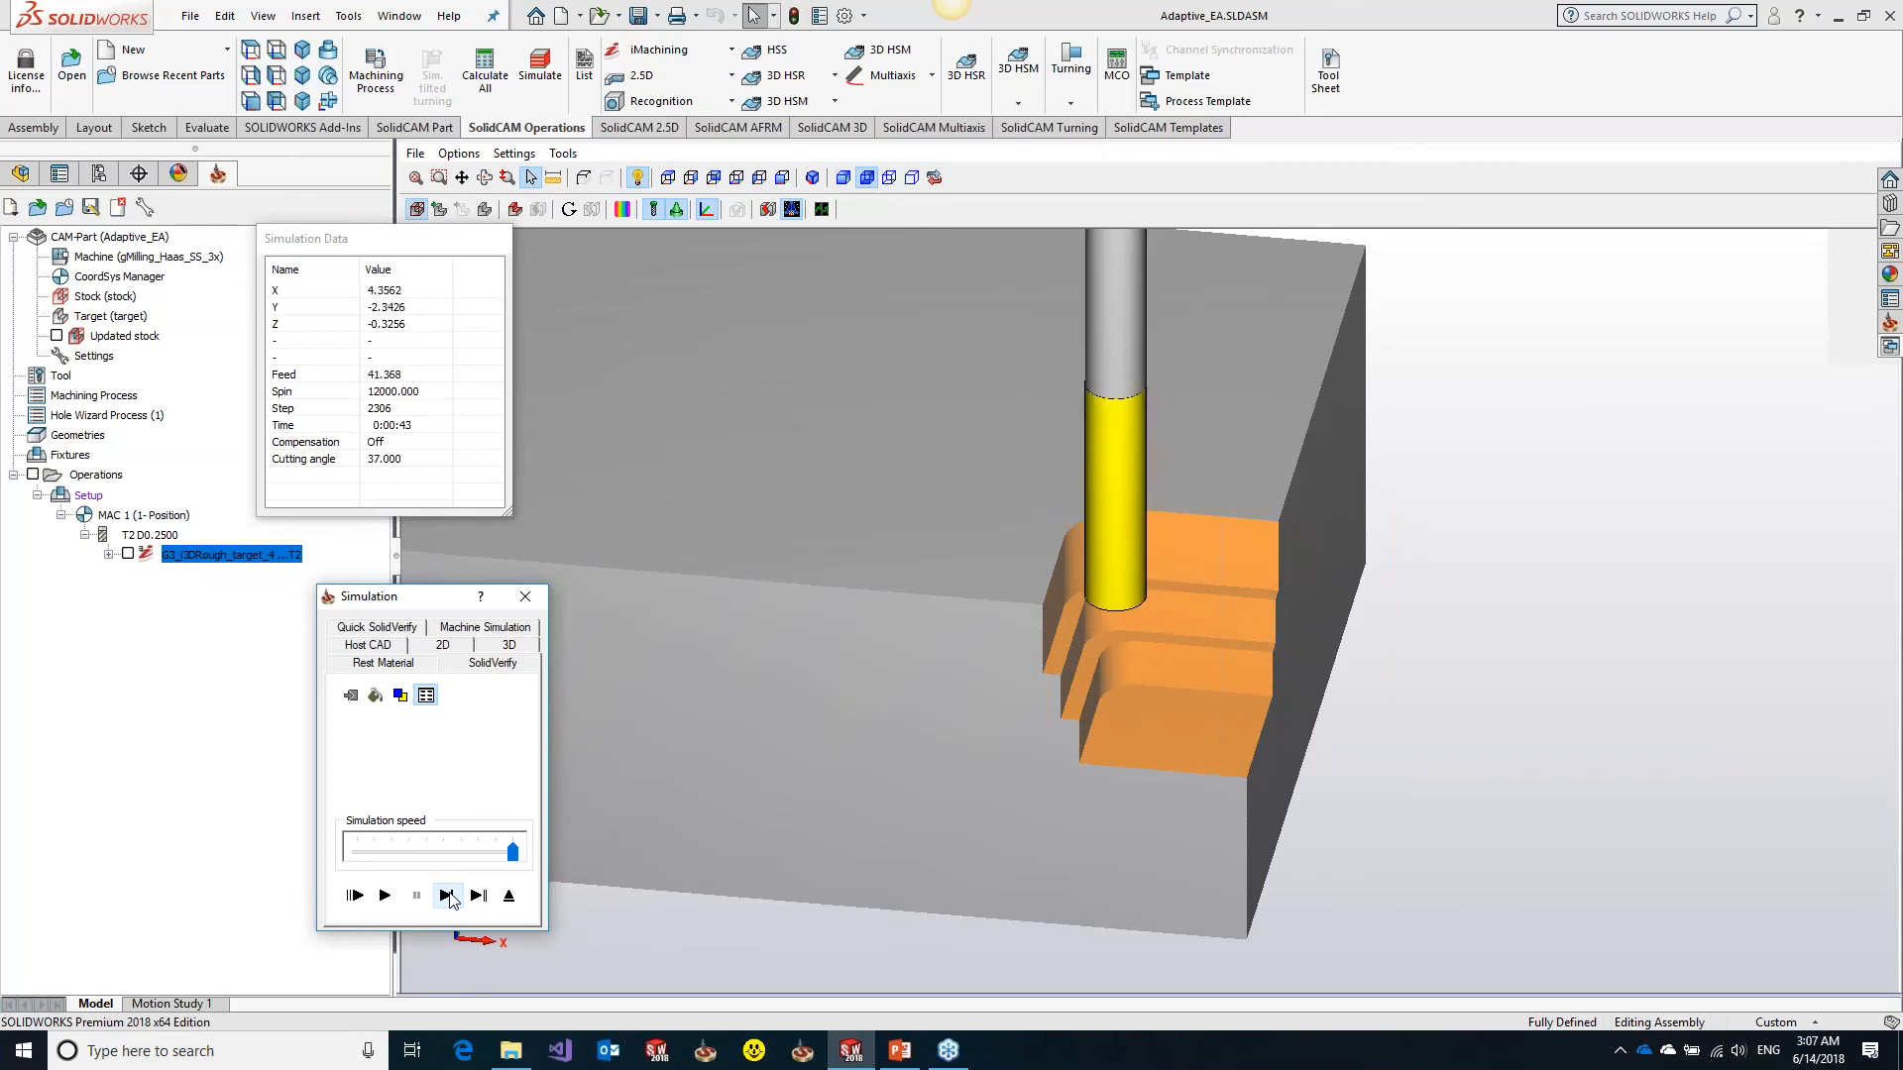
Exit the simulation, compare the wizard's cutting conditions with the Max. Cutting Angle override, and close the operation
{"action": "left_click", "coordinate": [509, 897]}
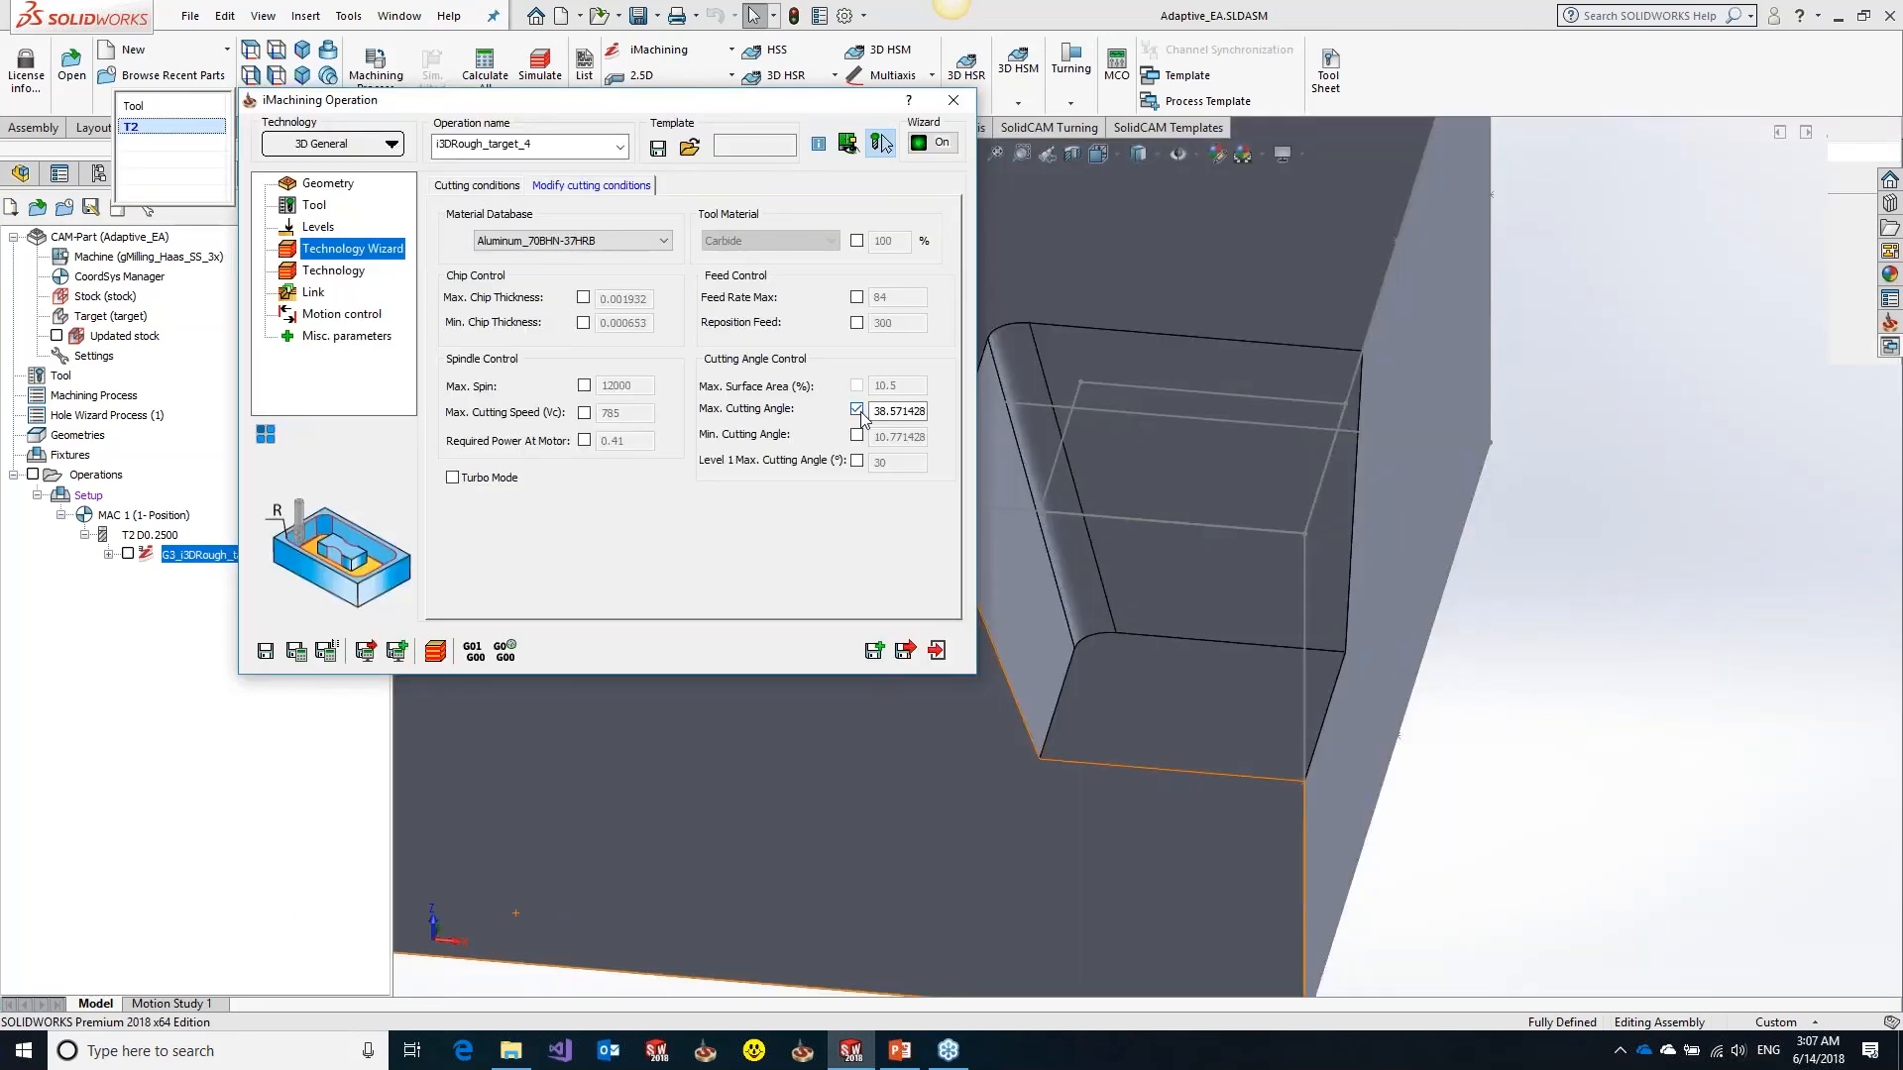
{"action": "left_click", "coordinate": [509, 187]}
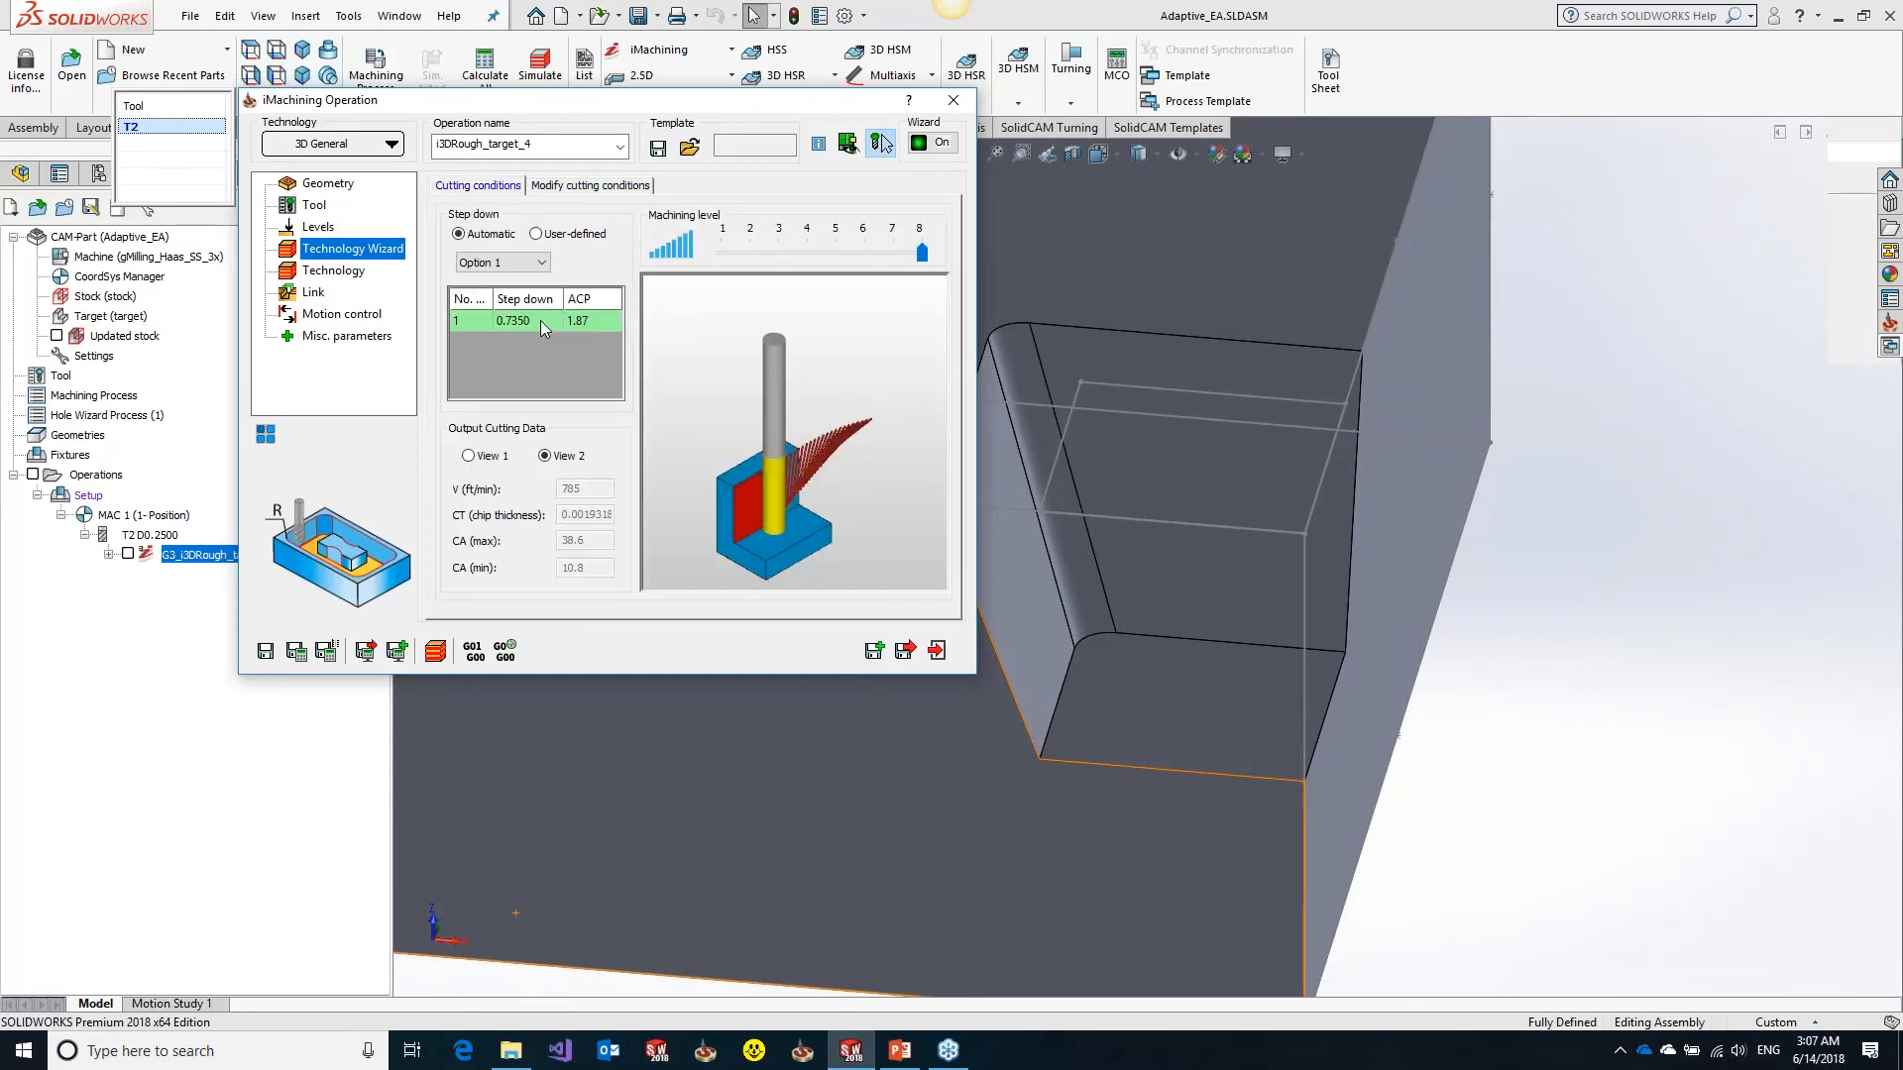
{"action": "left_click", "coordinate": [610, 187]}
{"action": "left_click", "coordinate": [856, 409]}
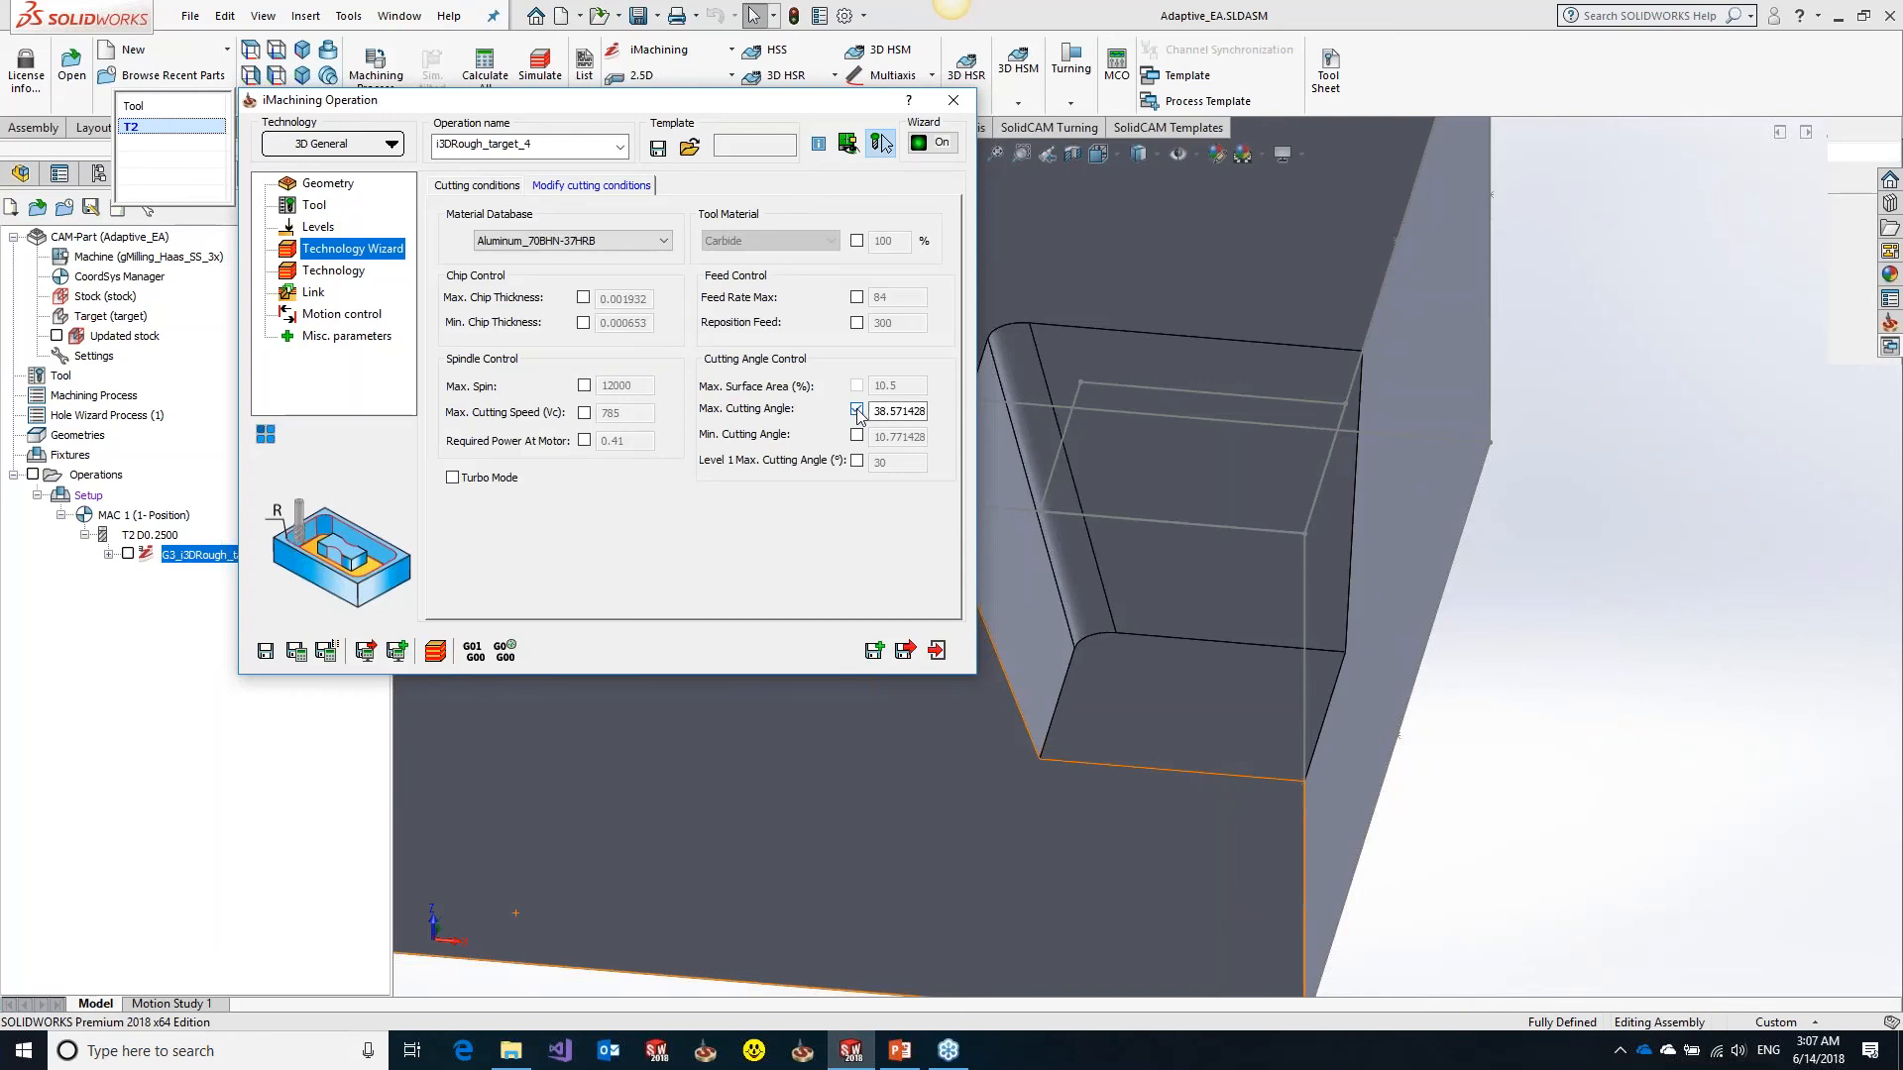
{"action": "left_click", "coordinate": [936, 652]}
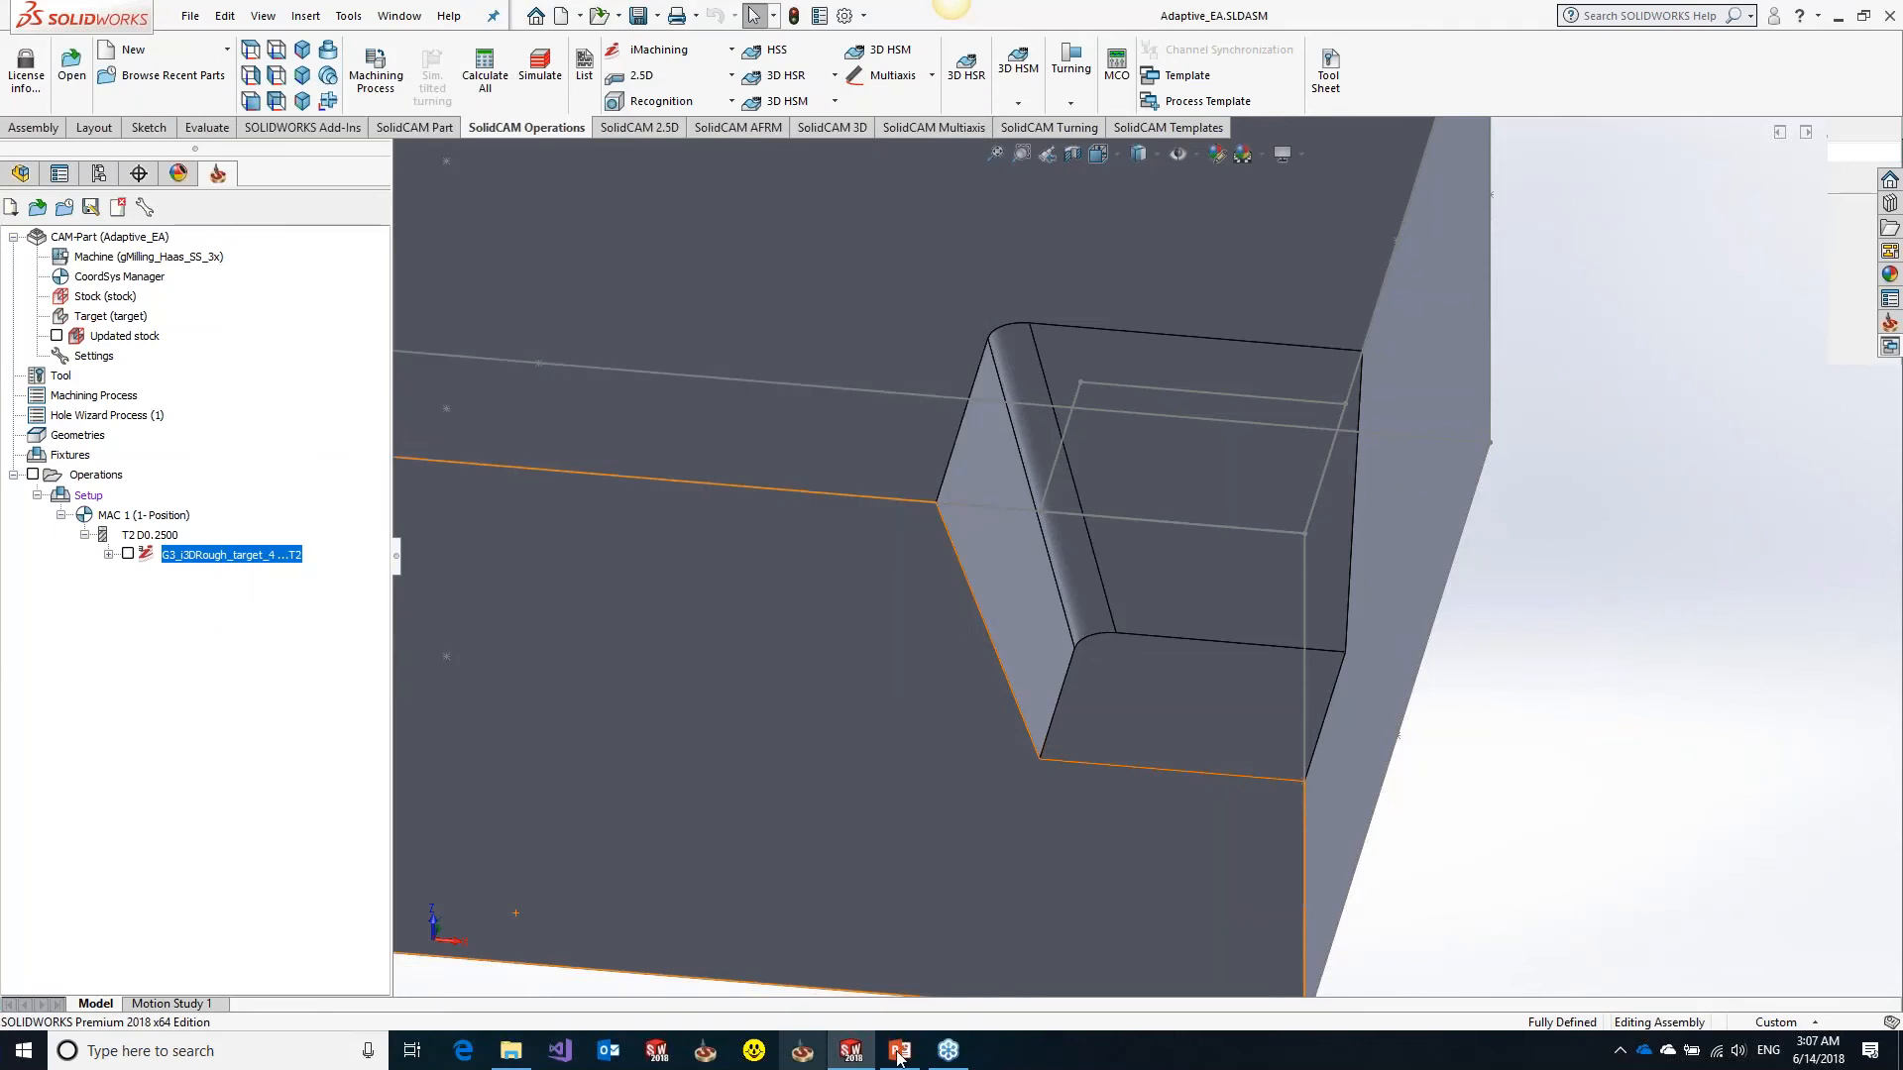
Close the Adaptive_EA CAM-Part and open the recent CAM-Part Ignore_closed_pockets.PRT
{"action": "mouse_move", "coordinate": [898, 1056]}
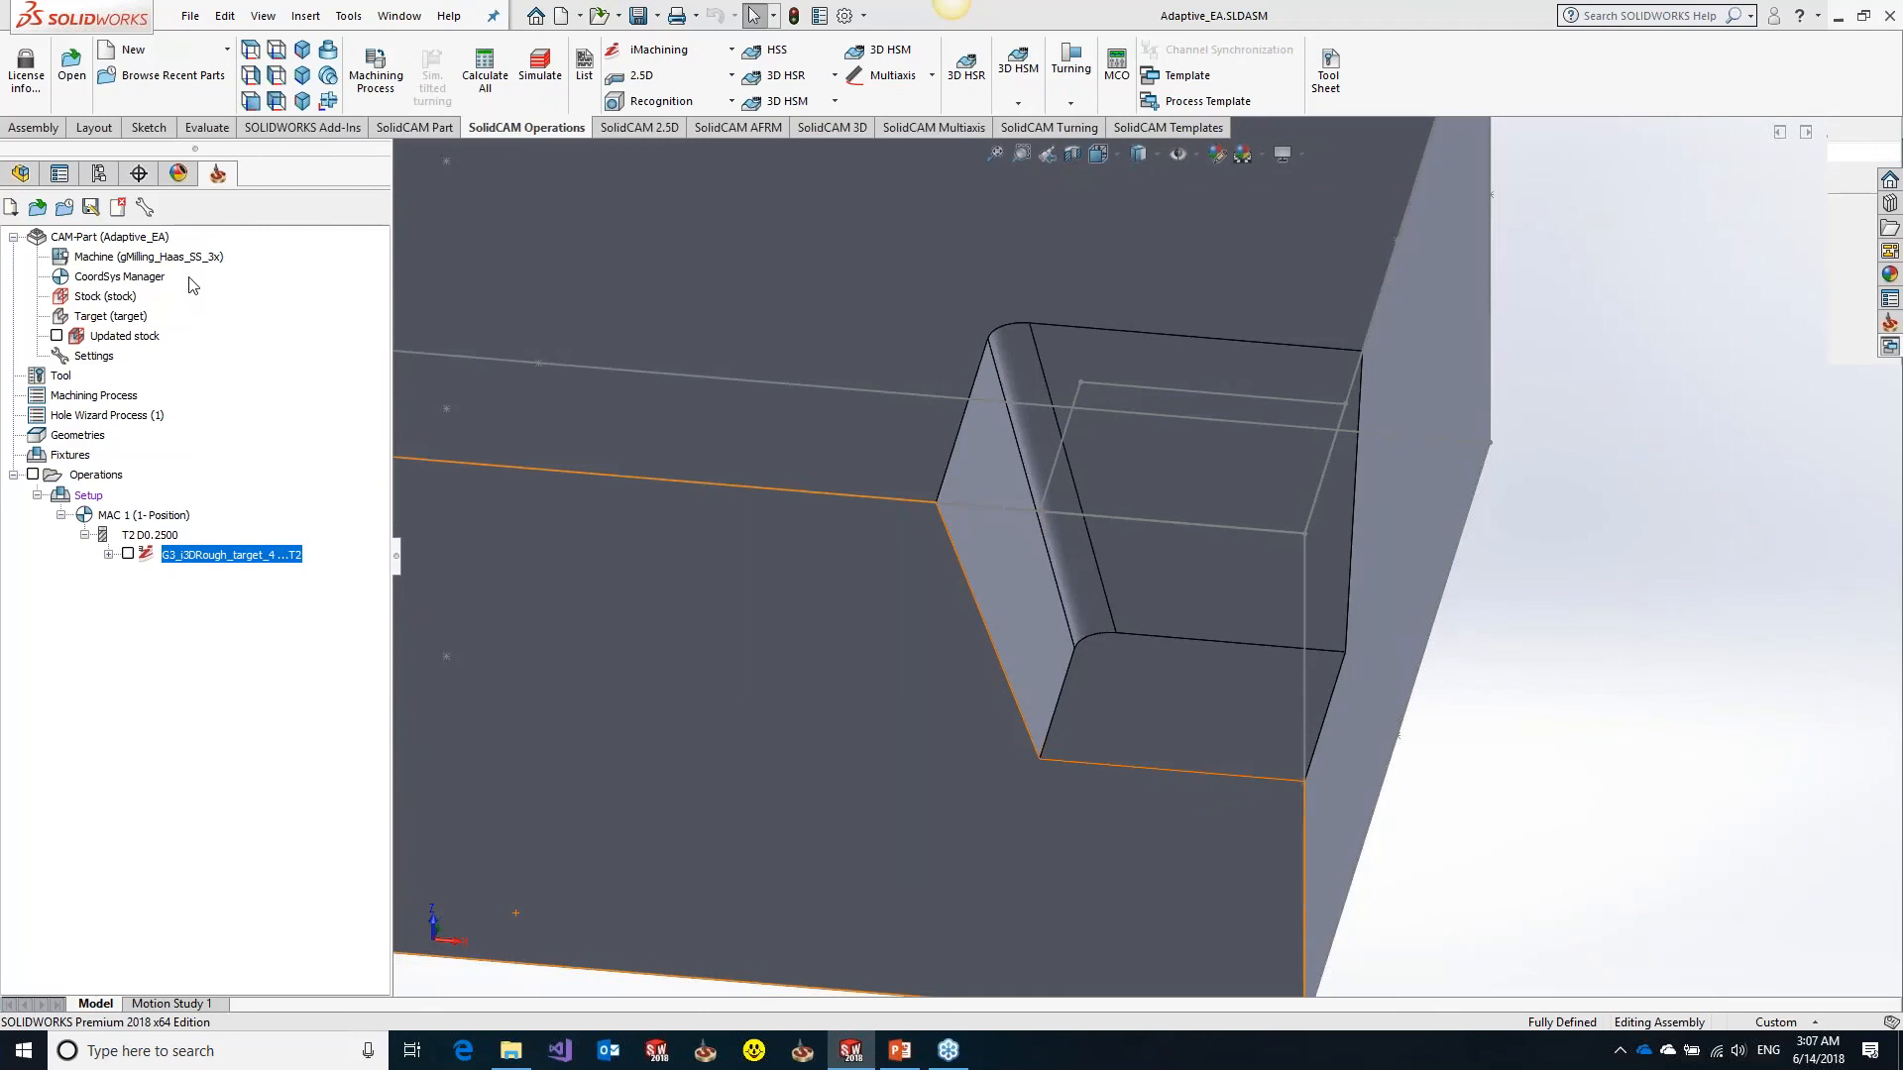
{"action": "right_click", "coordinate": [203, 230]}
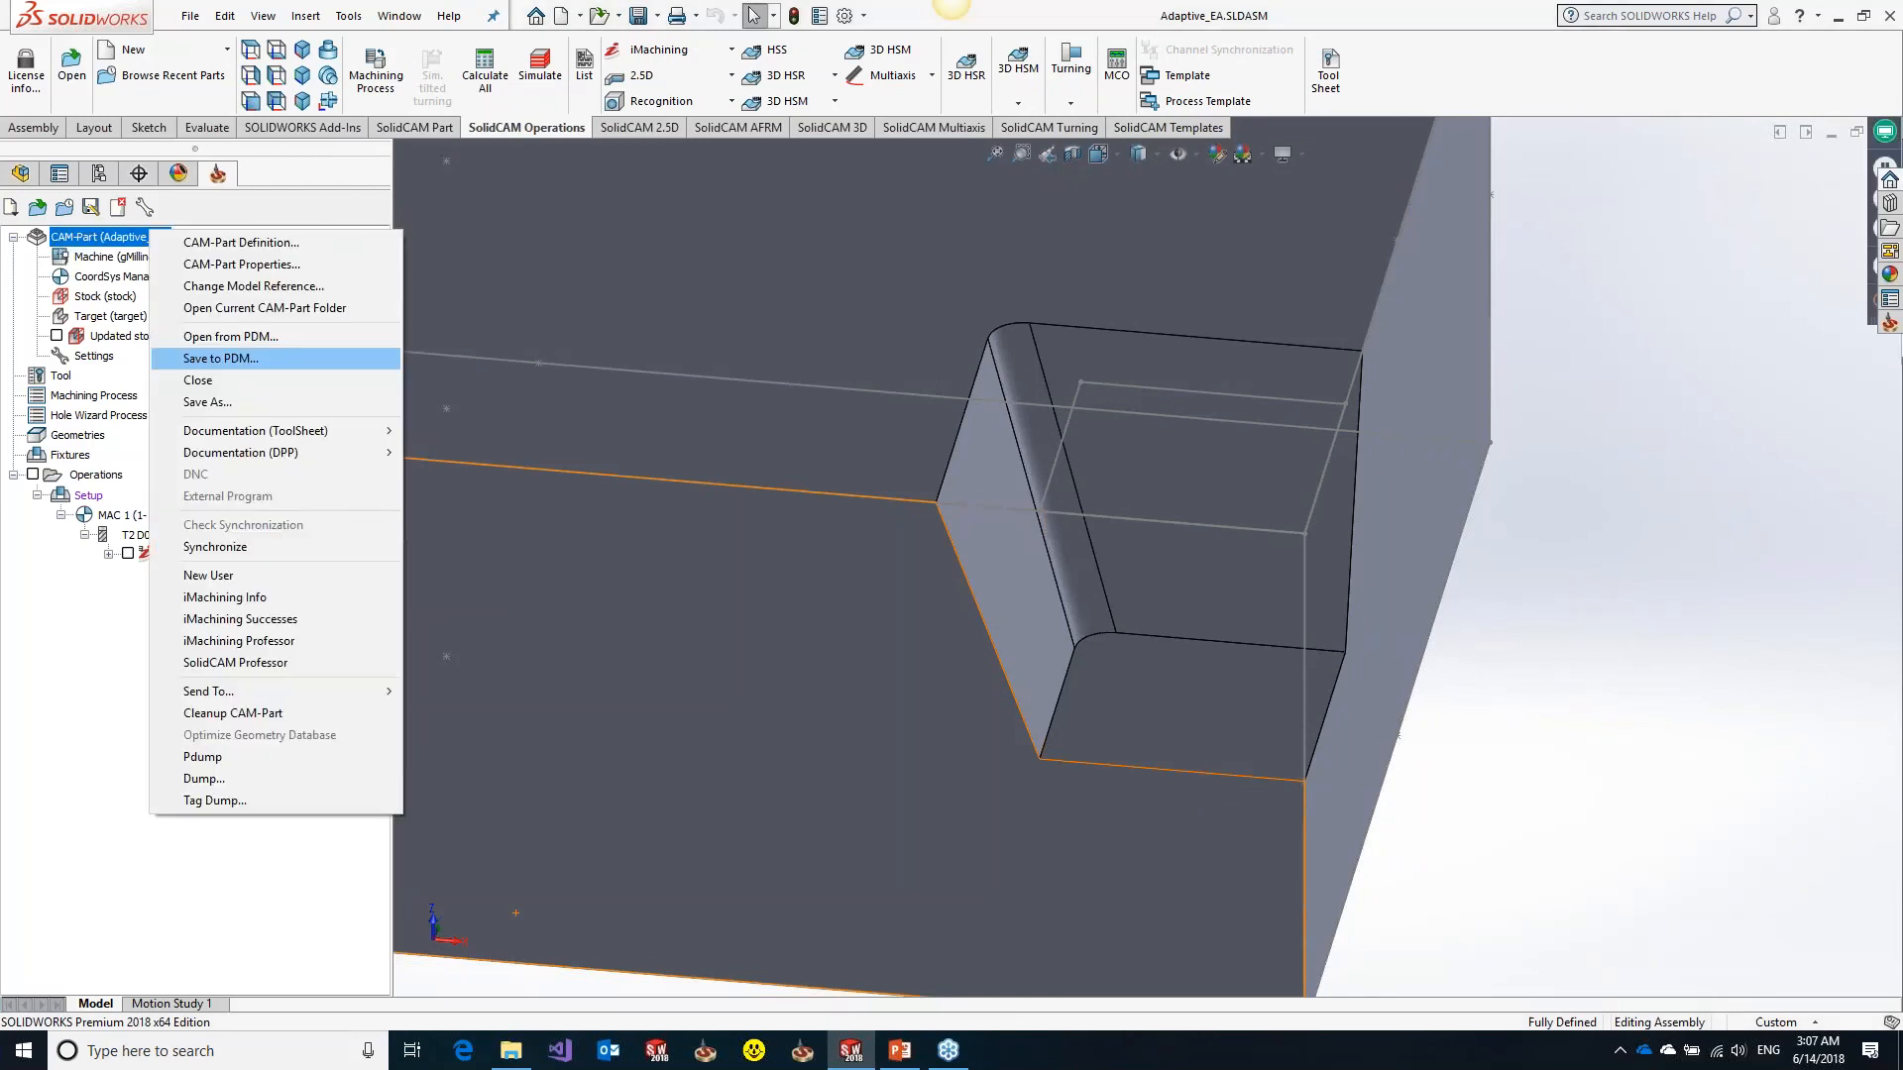
{"action": "left_click", "coordinate": [278, 358]}
{"action": "left_click", "coordinate": [267, 14]}
{"action": "mouse_move", "coordinate": [307, 93]}
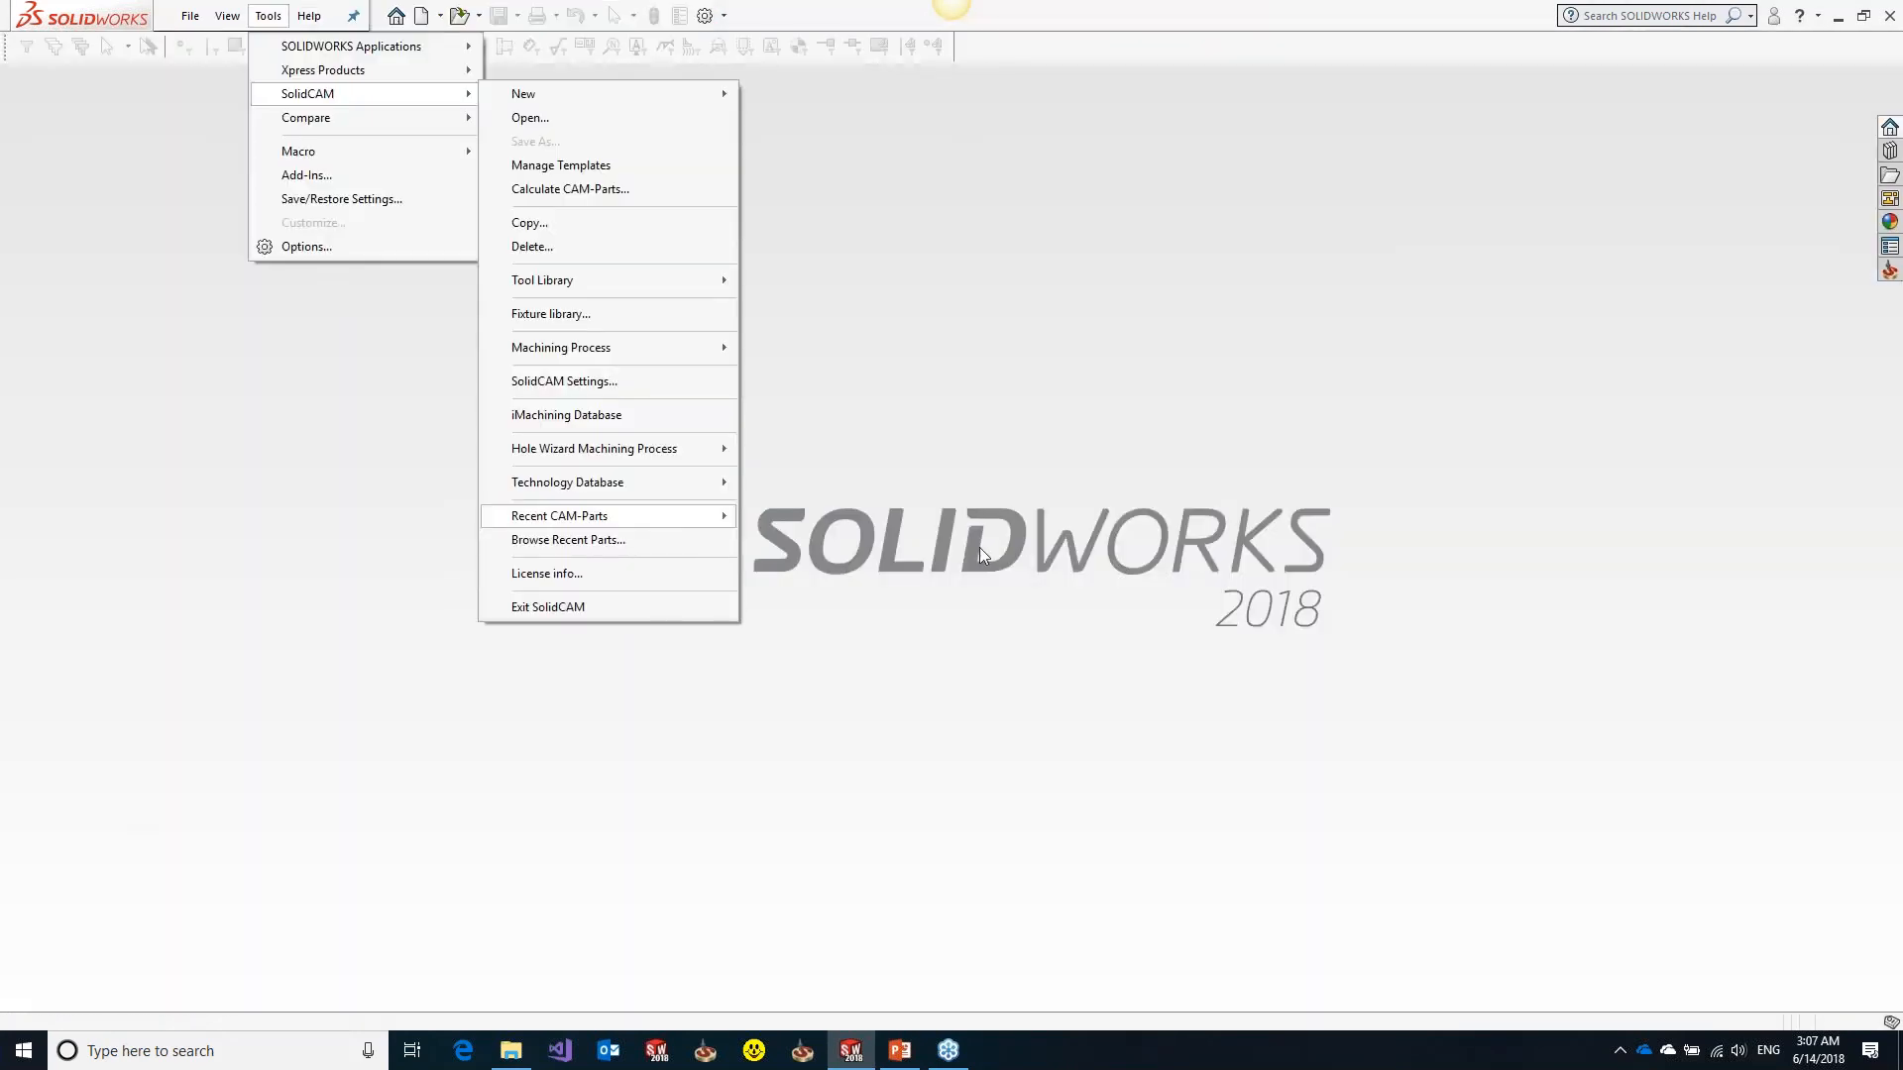
{"action": "mouse_move", "coordinate": [609, 516]}
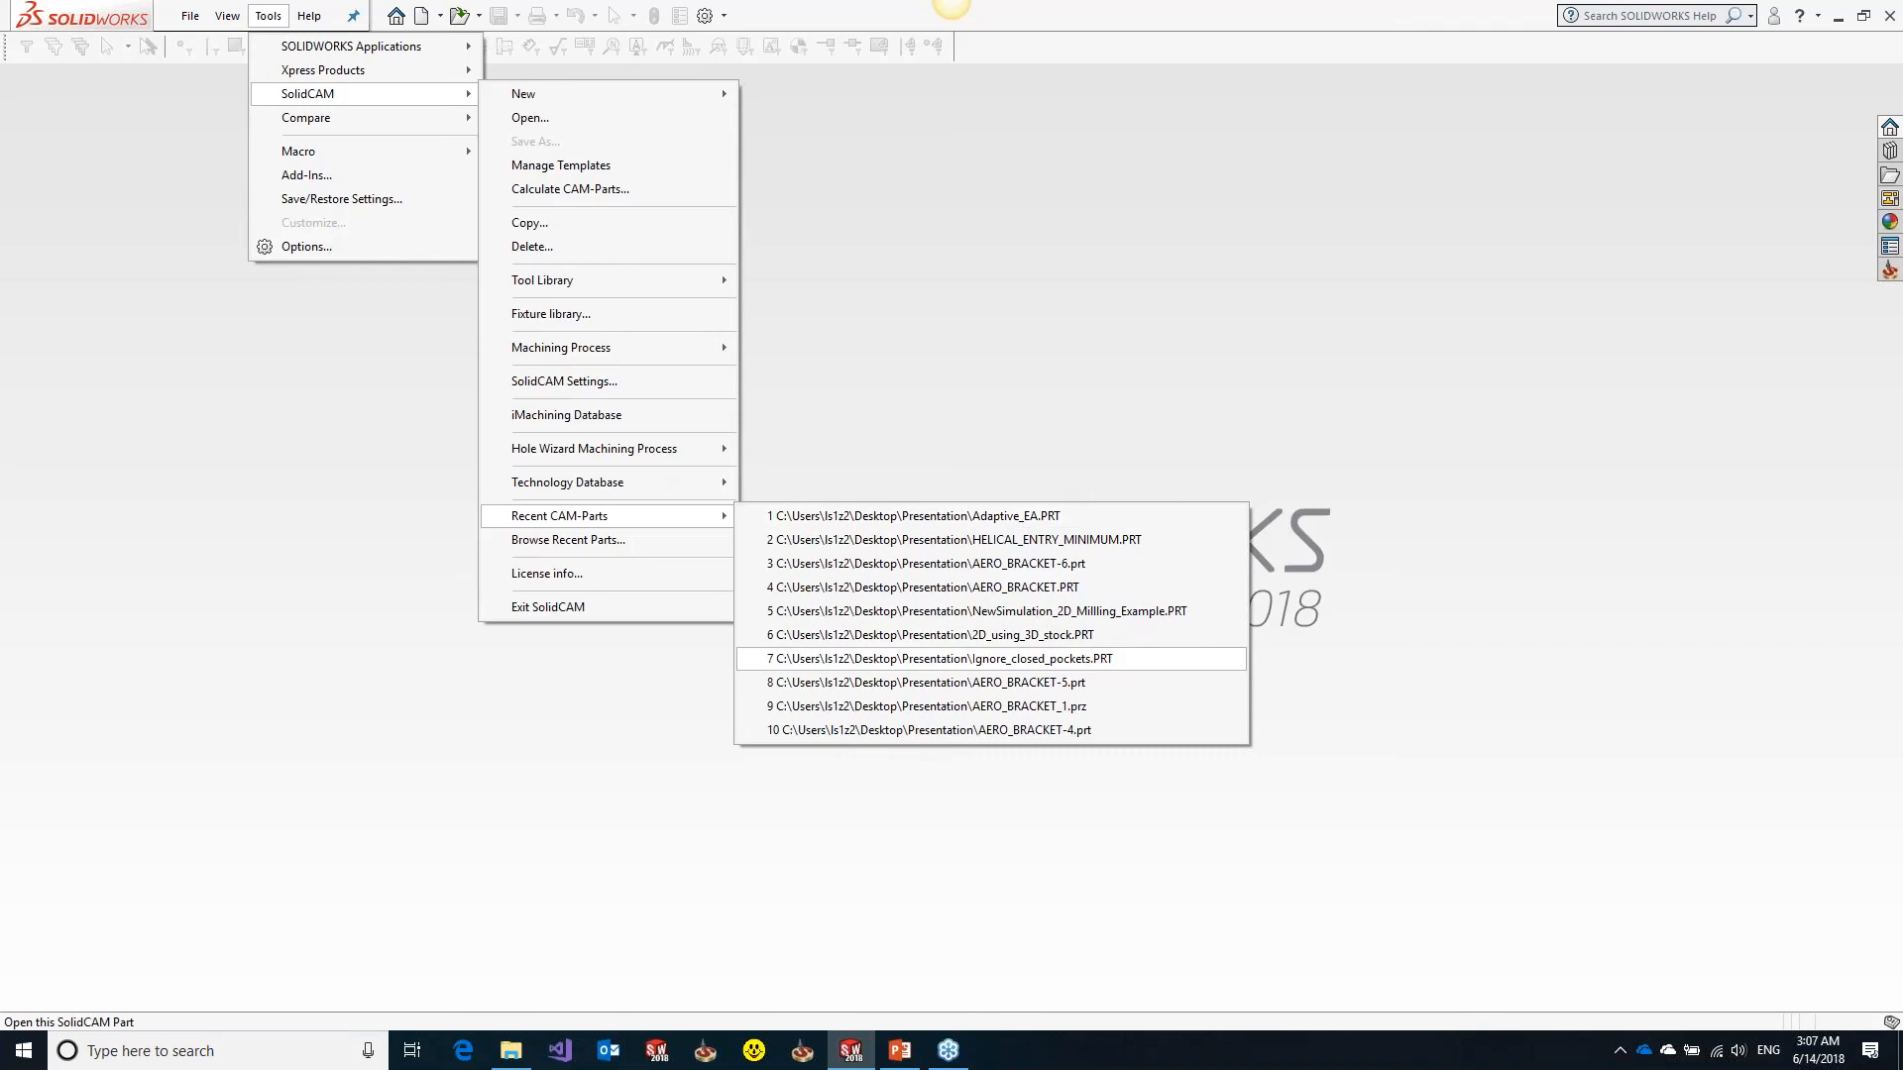
{"action": "left_click", "coordinate": [939, 660]}
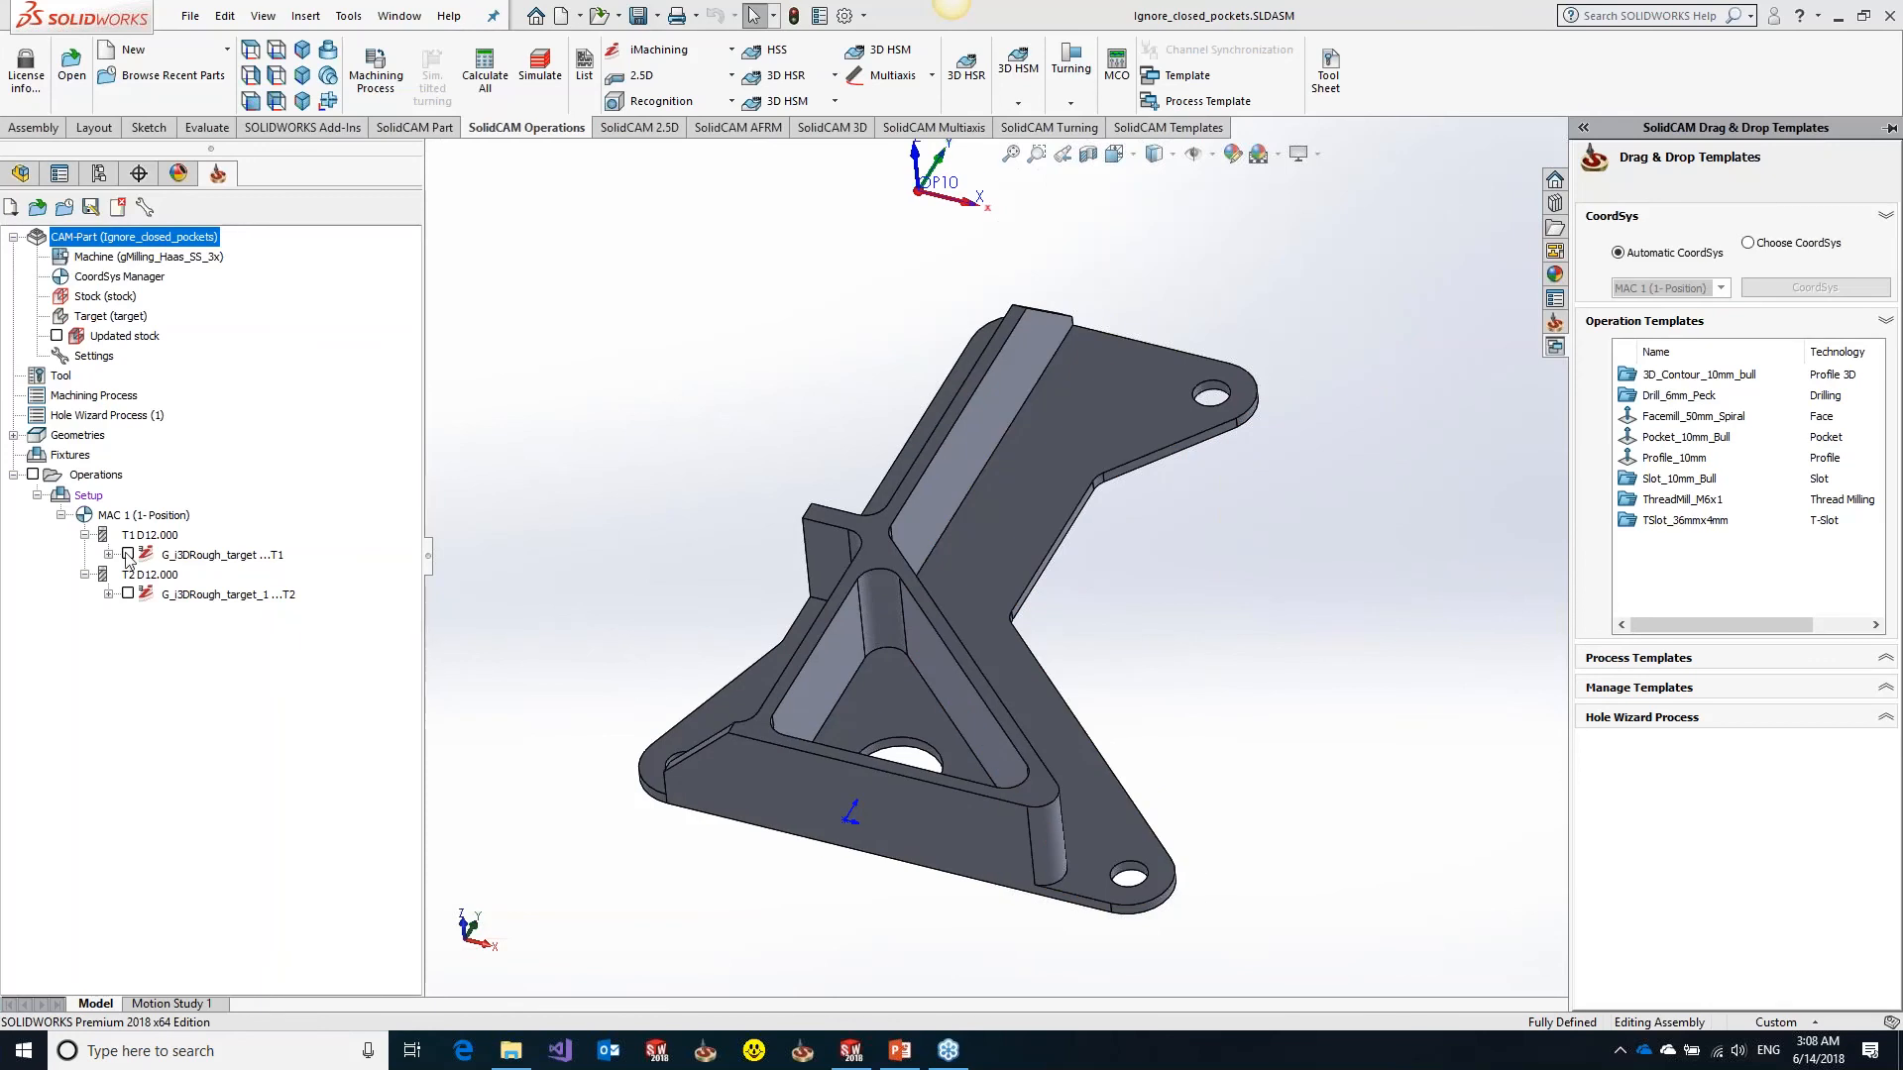
Show tool 1 in the Part Tool Table and highlight its High Performance description and number of flutes
{"action": "left_click", "coordinate": [184, 557]}
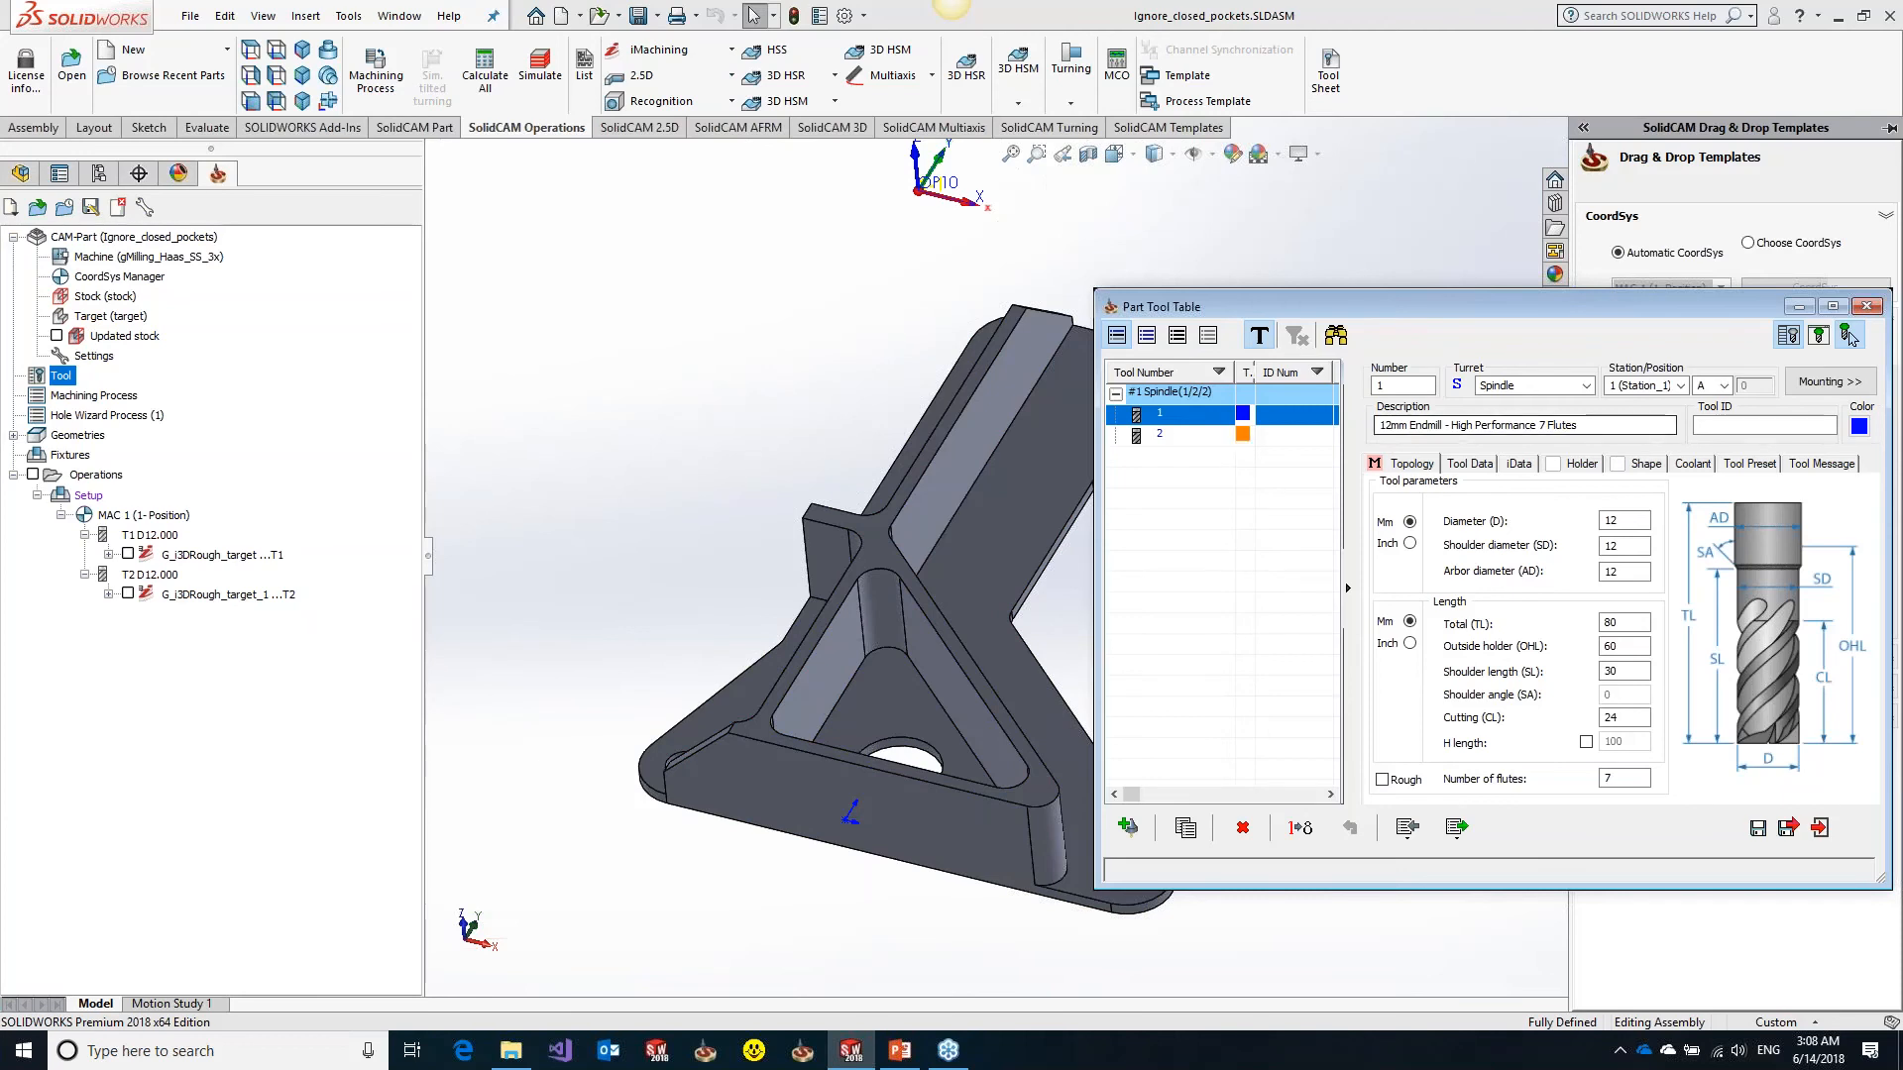
{"action": "left_click", "coordinate": [1453, 426]}
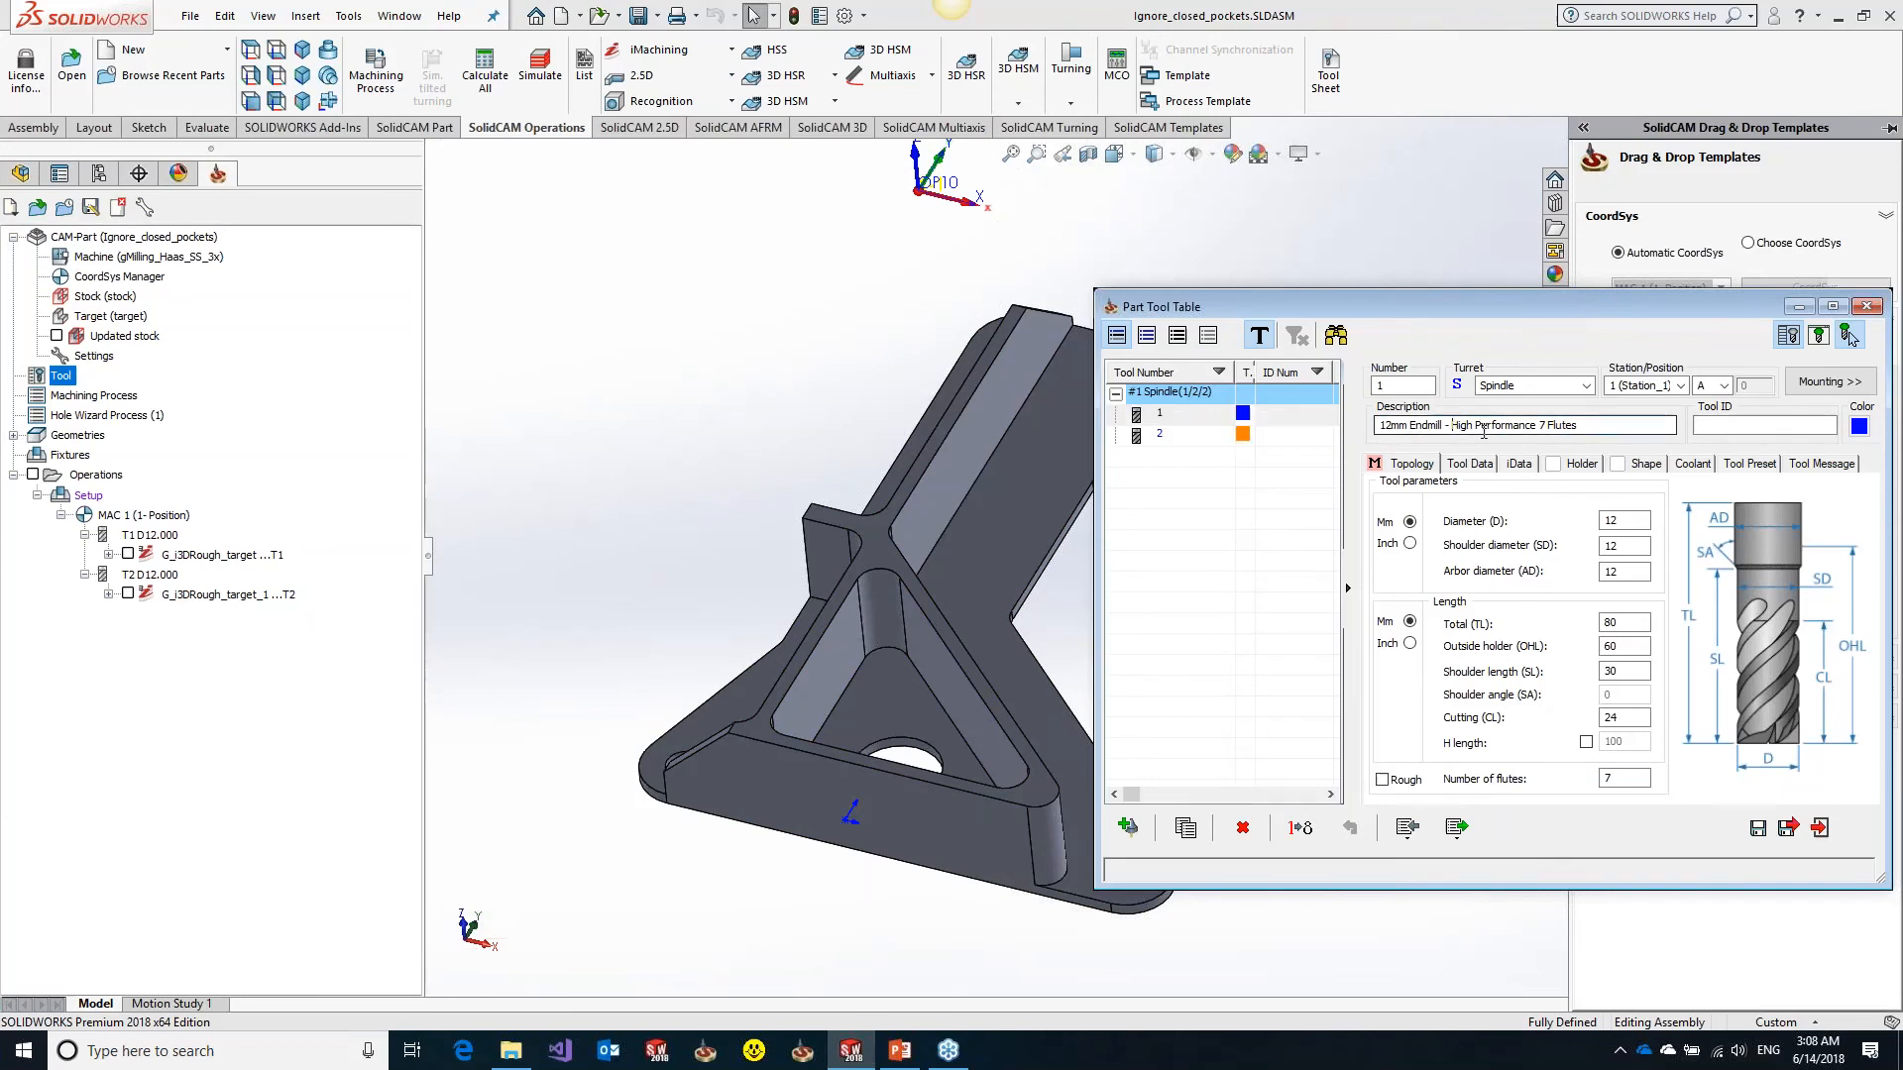
{"action": "left_click_drag", "start_coordinate": [1453, 426], "coordinate": [1578, 427]}
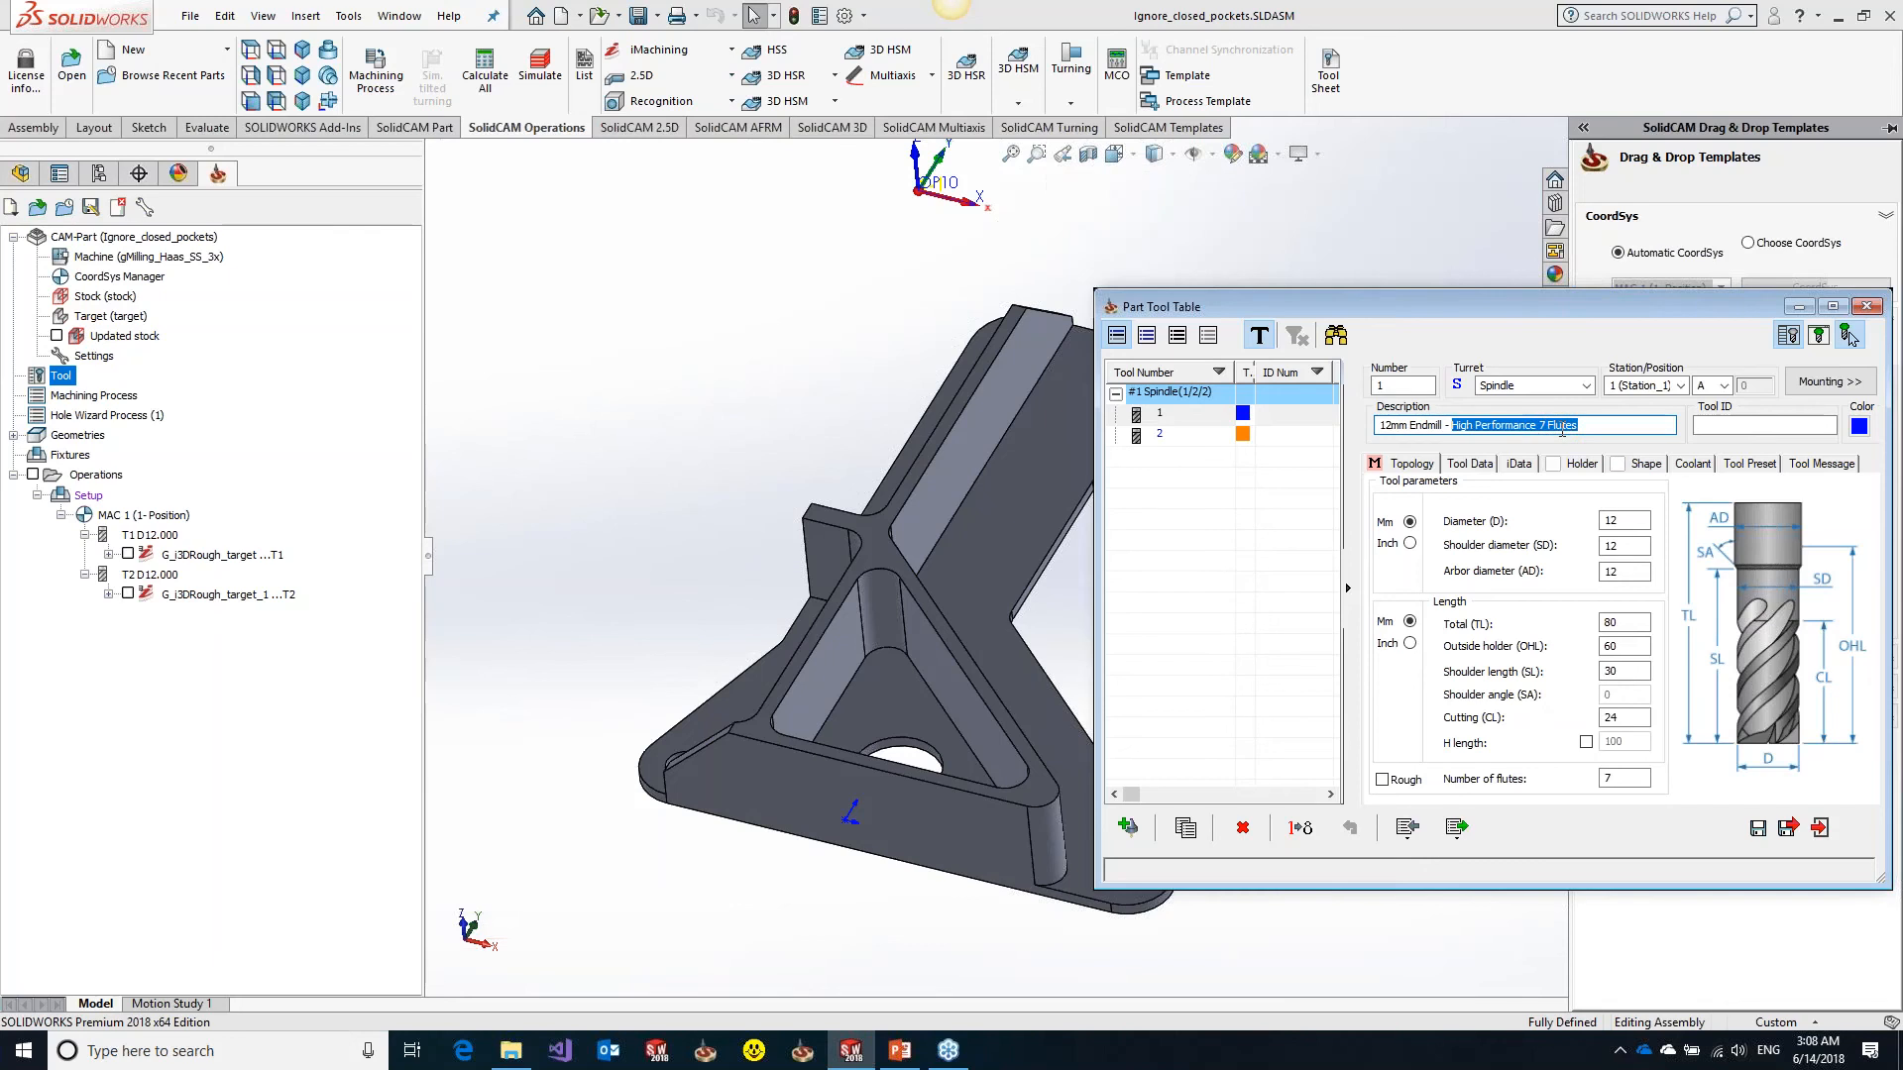
{"action": "double_click", "coordinate": [1617, 780]}
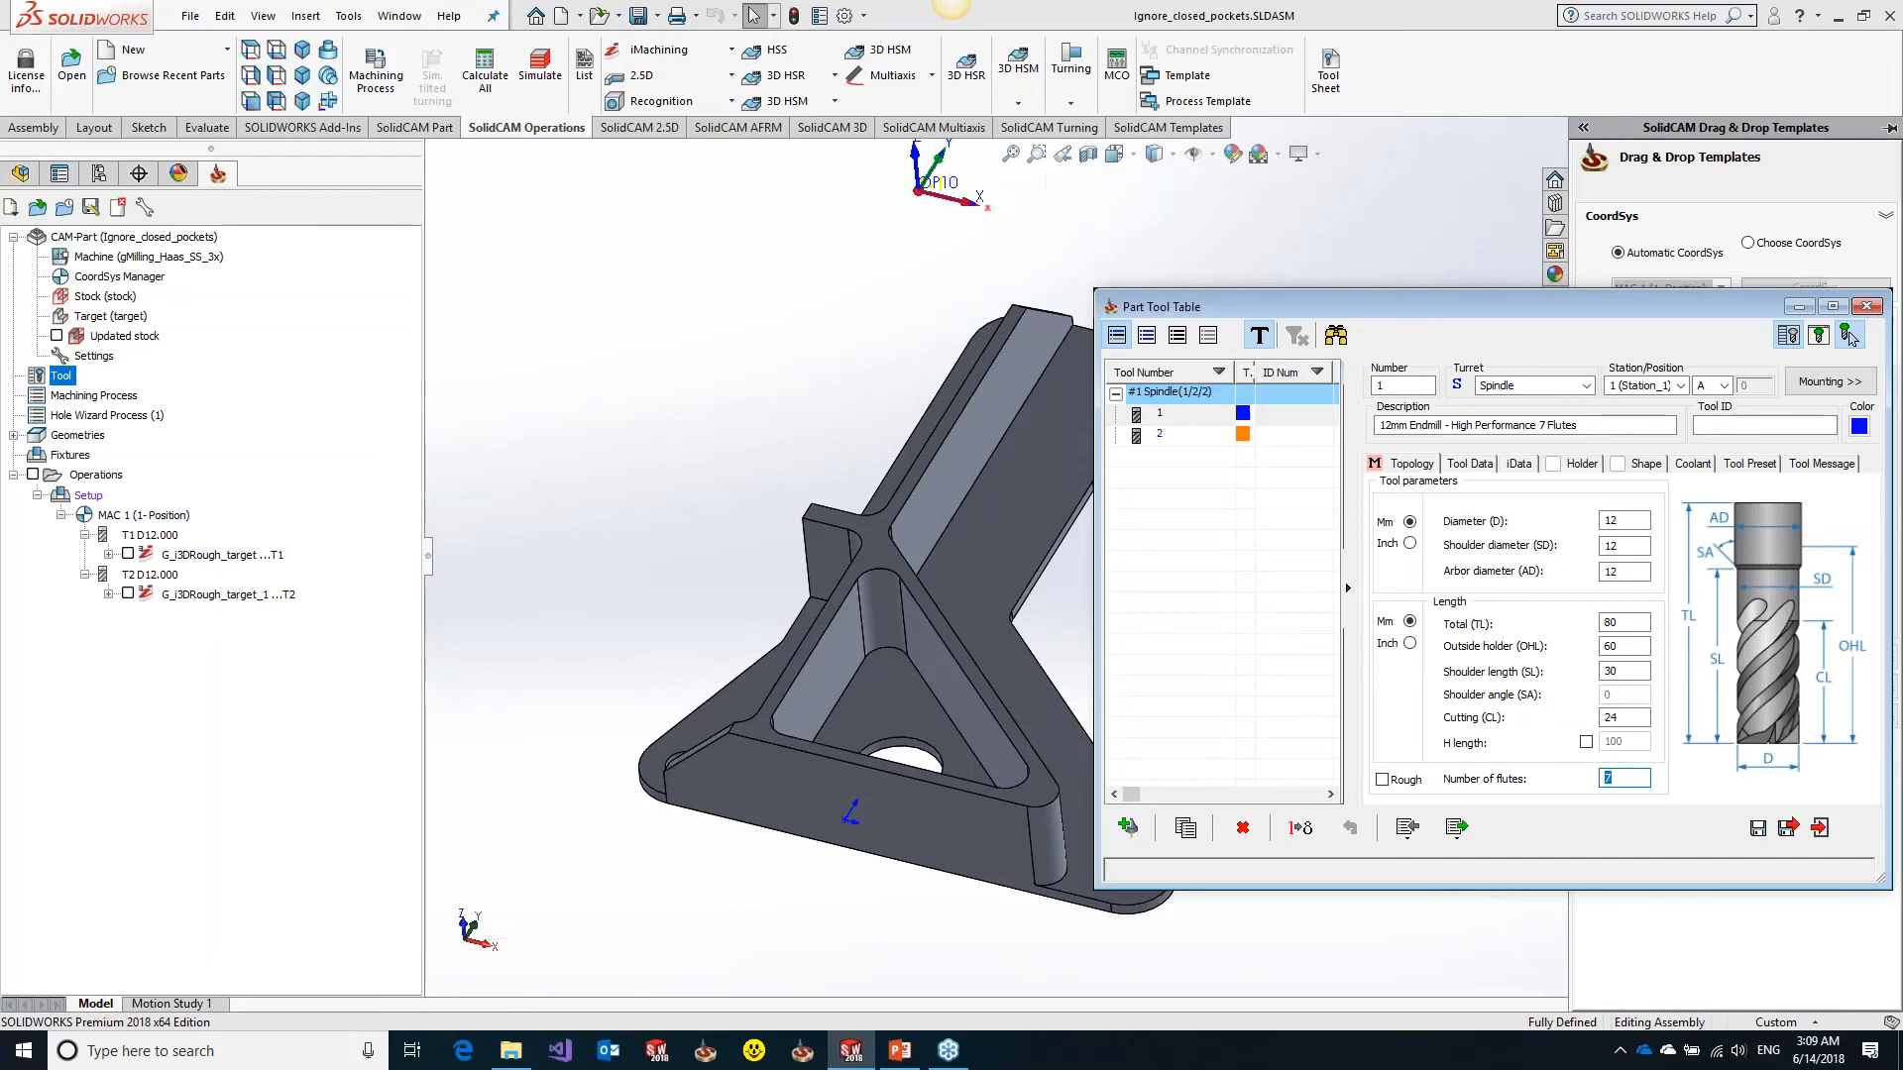
Compare the definitions of tool 1 and tool 2, and leave the Part Tool Table
{"action": "left_click", "coordinate": [1189, 434]}
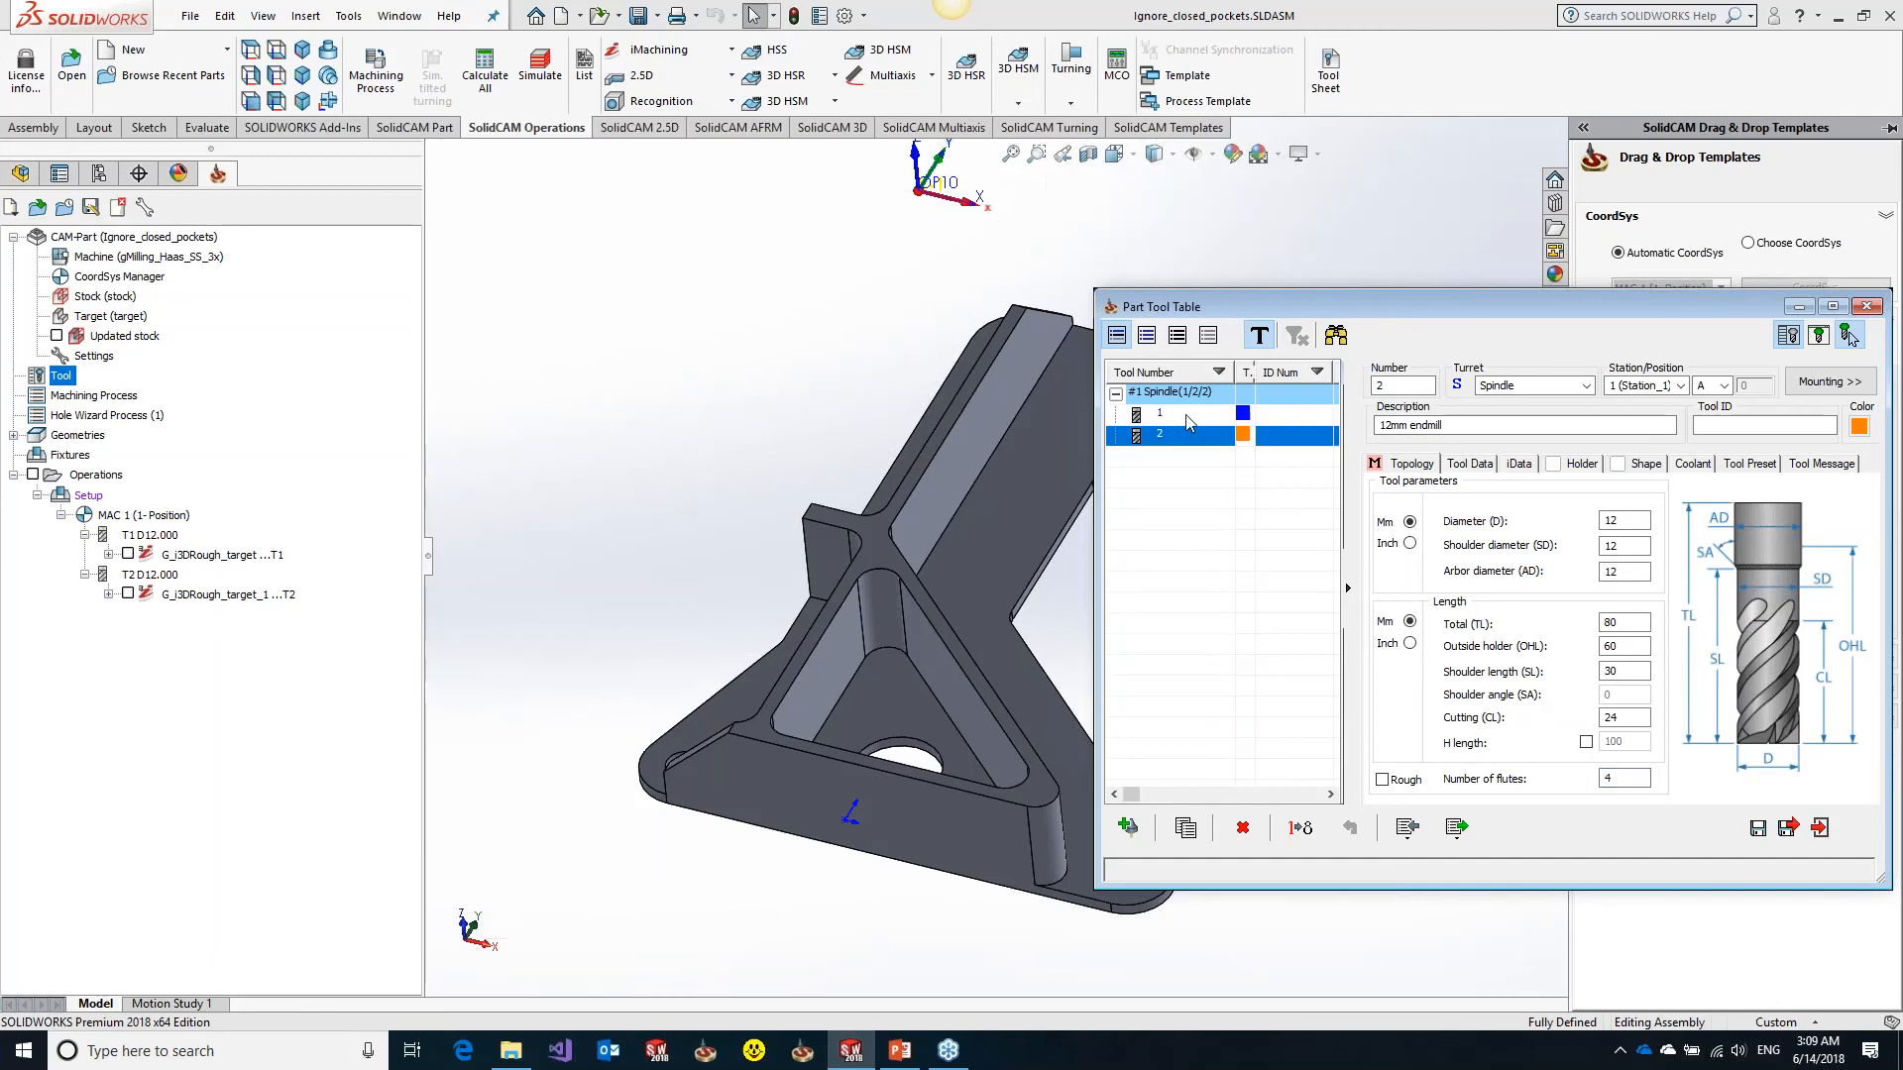
{"action": "left_click", "coordinate": [1191, 413]}
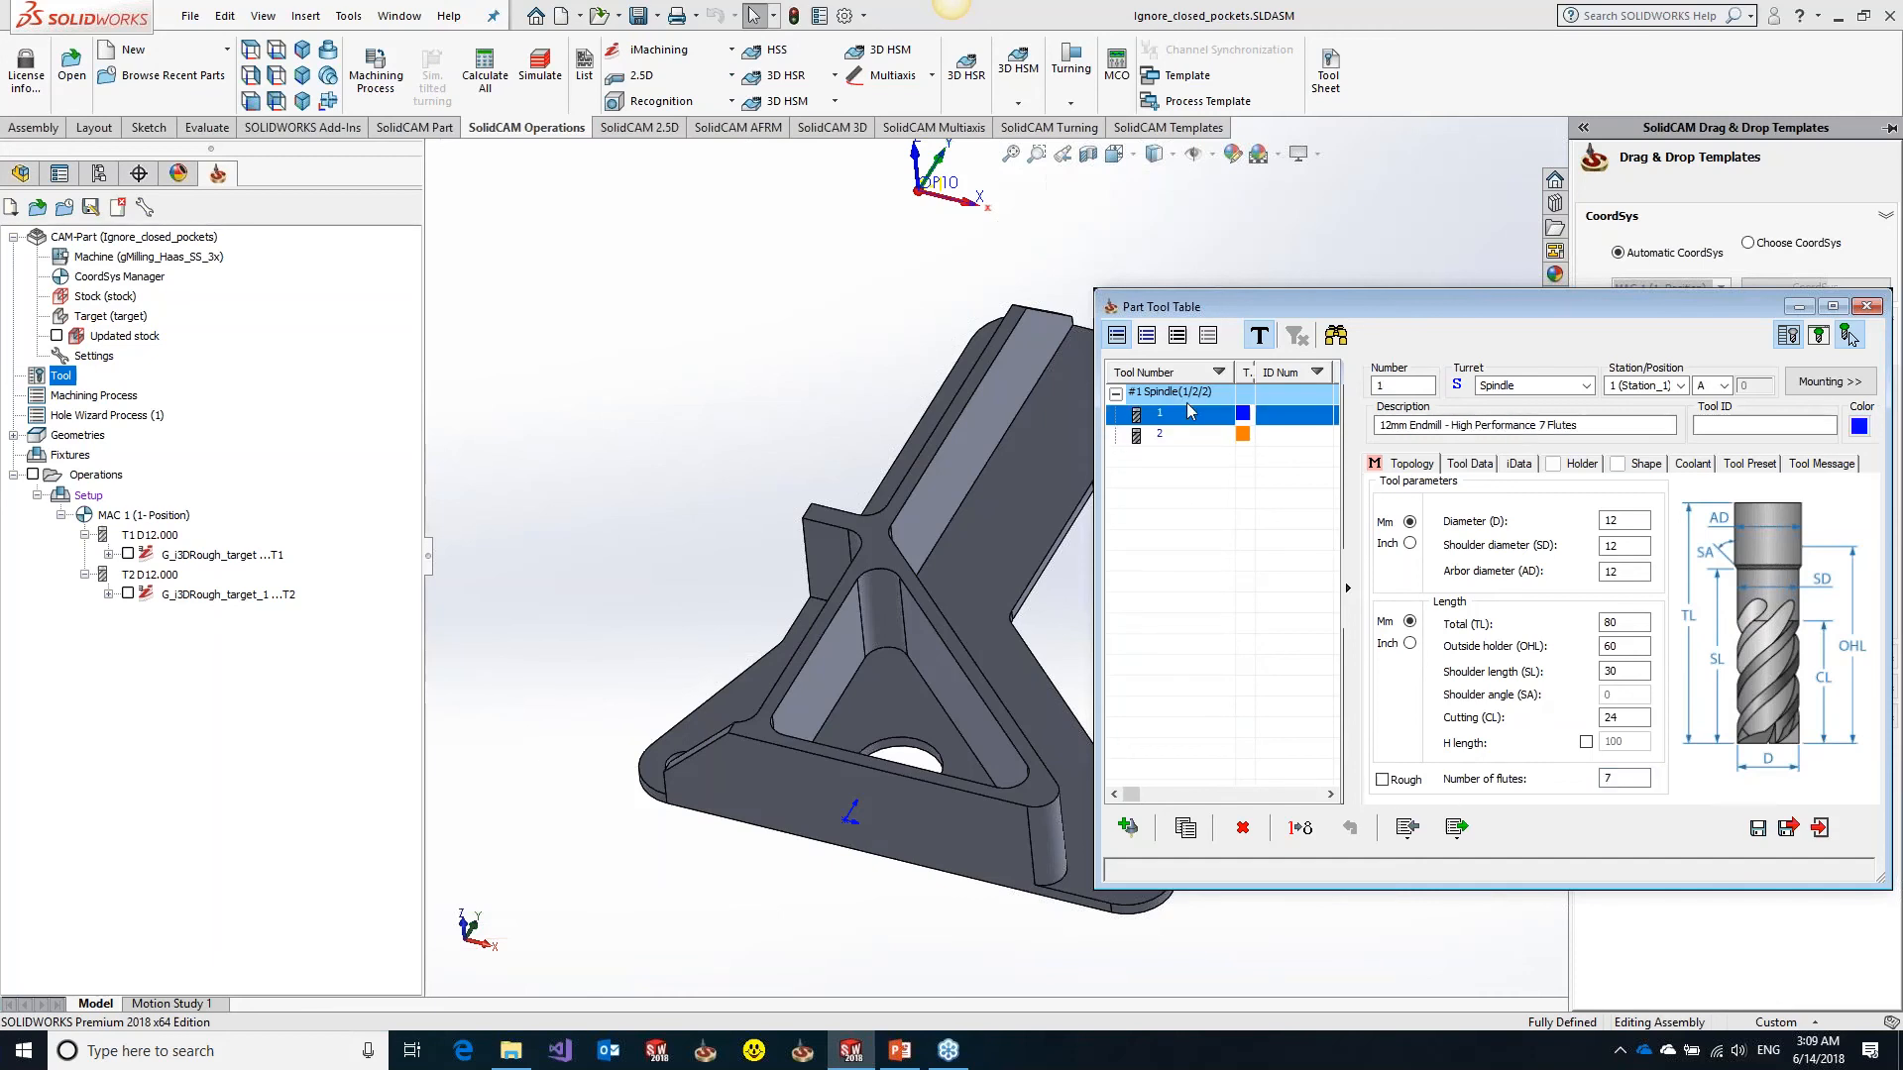
{"action": "left_click", "coordinate": [1259, 435]}
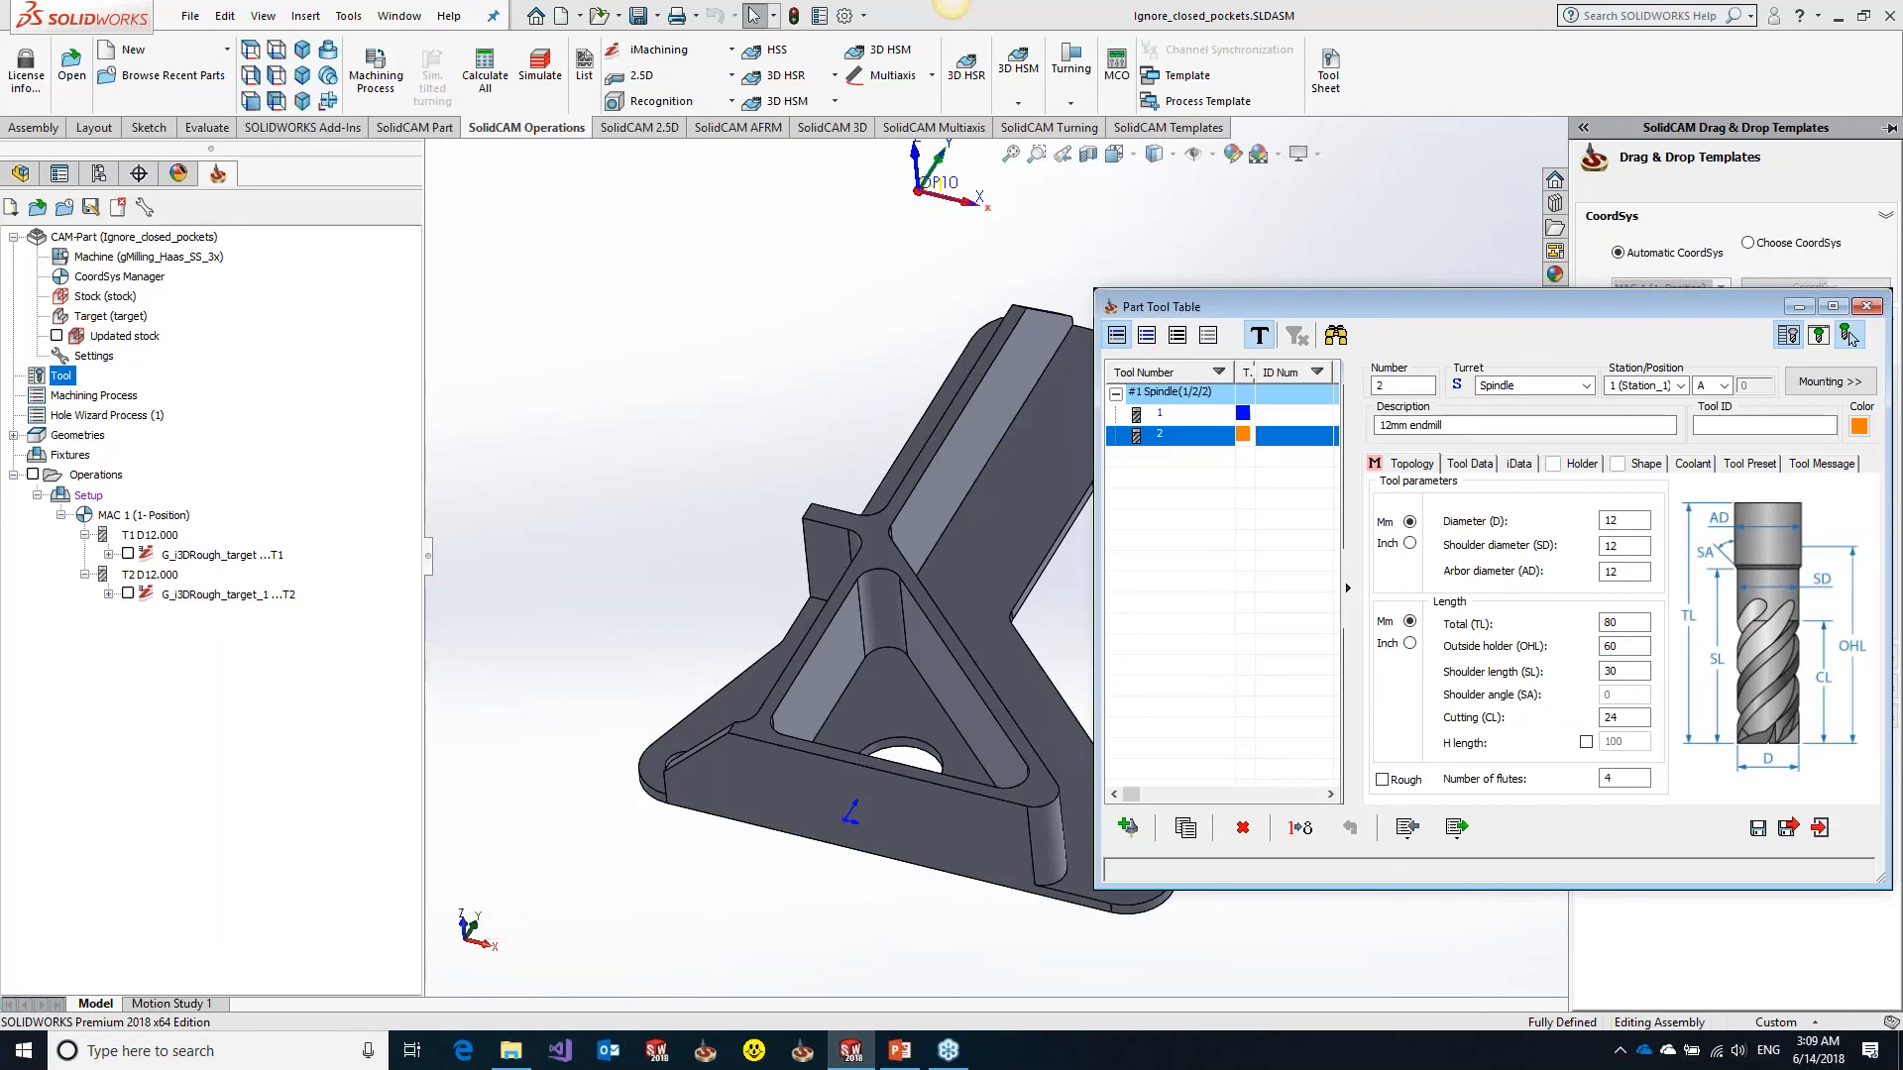
{"action": "left_click", "coordinate": [1849, 337]}
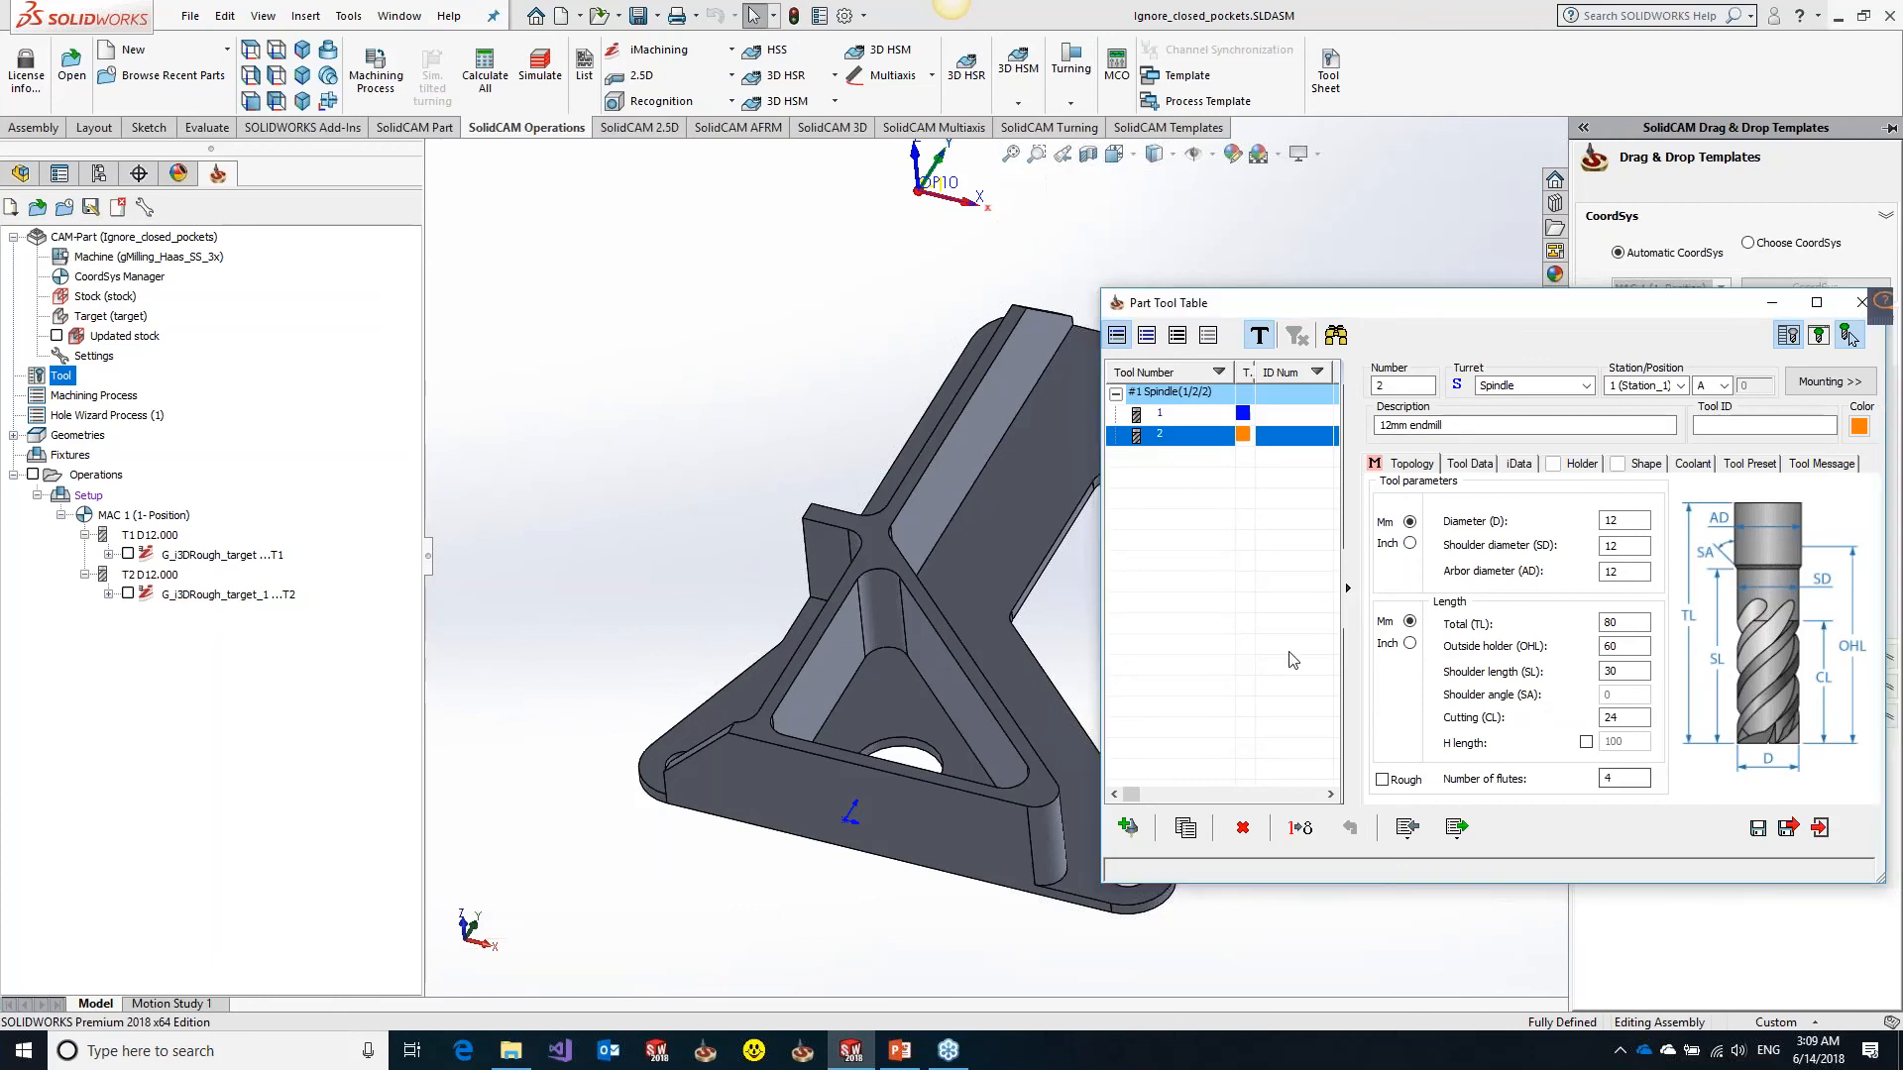
Examine the T1 i3DRough_target operation's tool and its Technology settings, including Ignore closed pockets, with the dialog moved off the part
{"action": "double_click", "coordinate": [270, 557]}
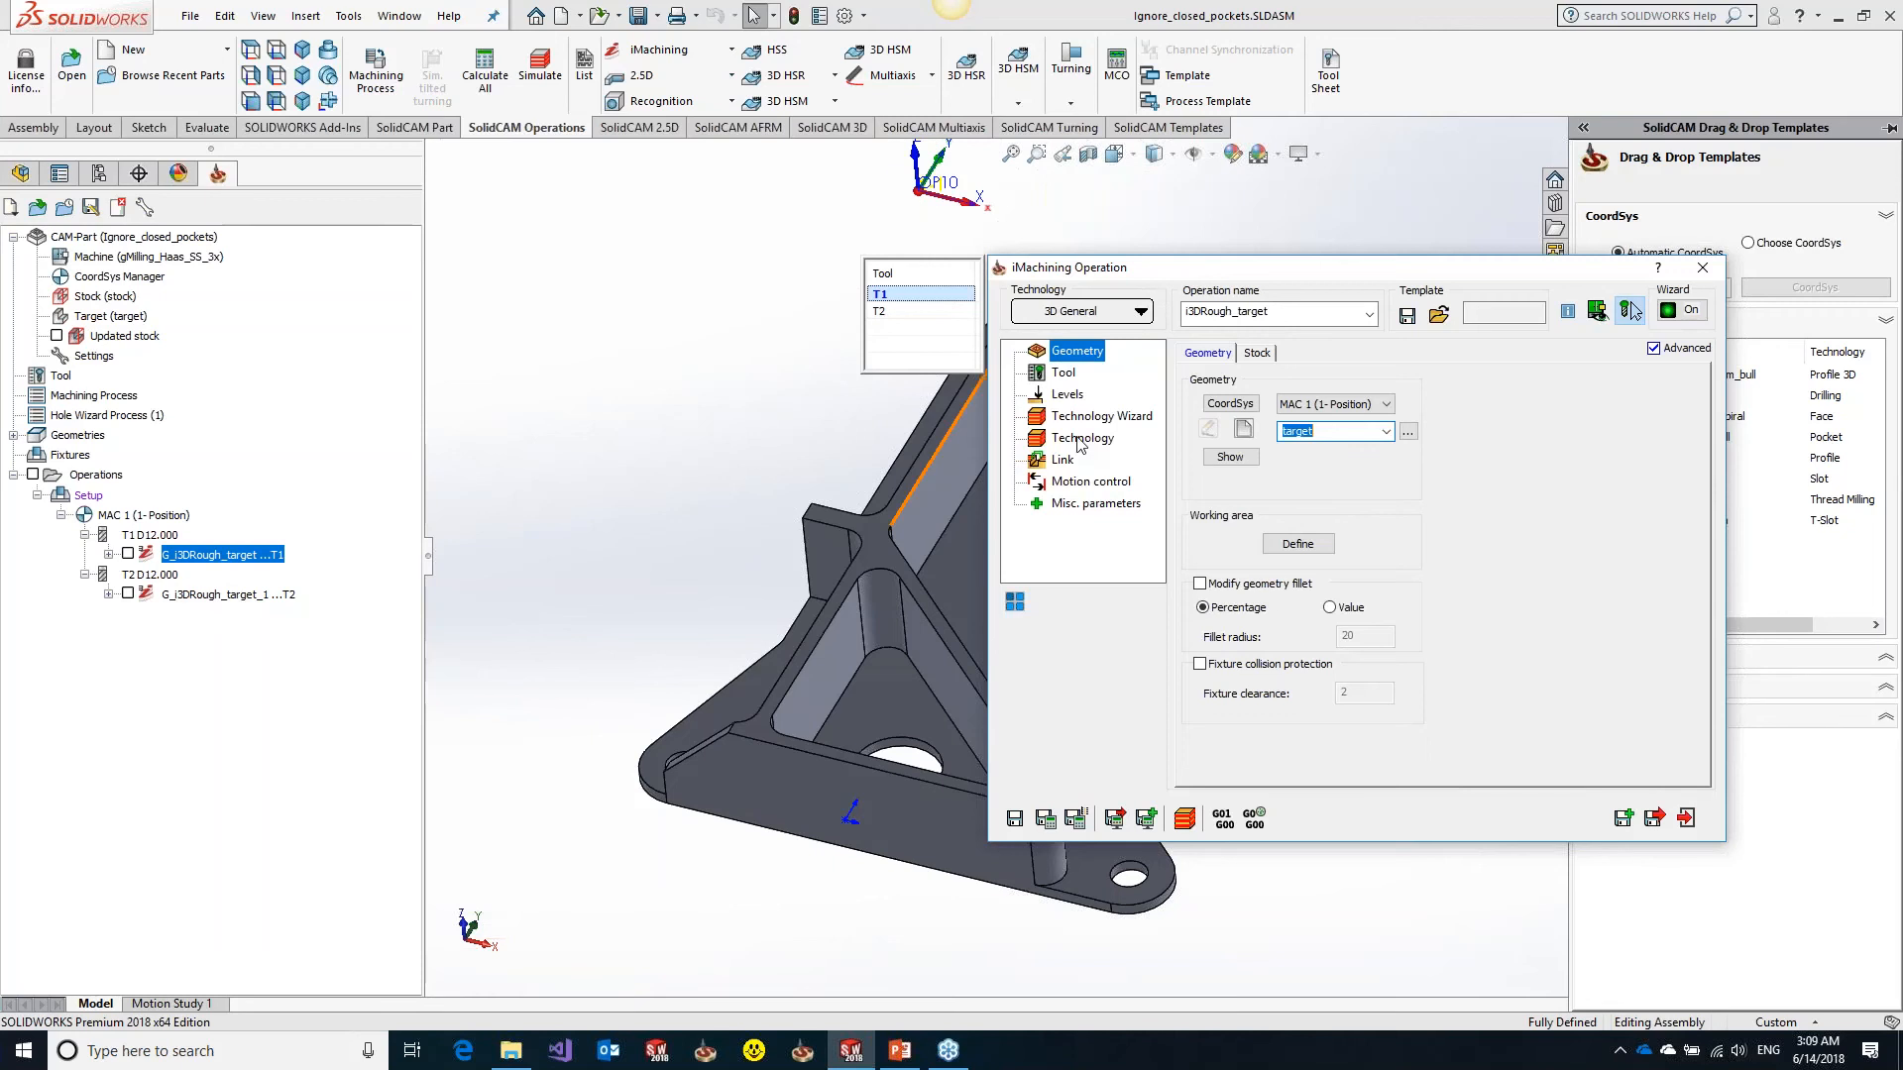
{"action": "left_click", "coordinate": [1064, 373]}
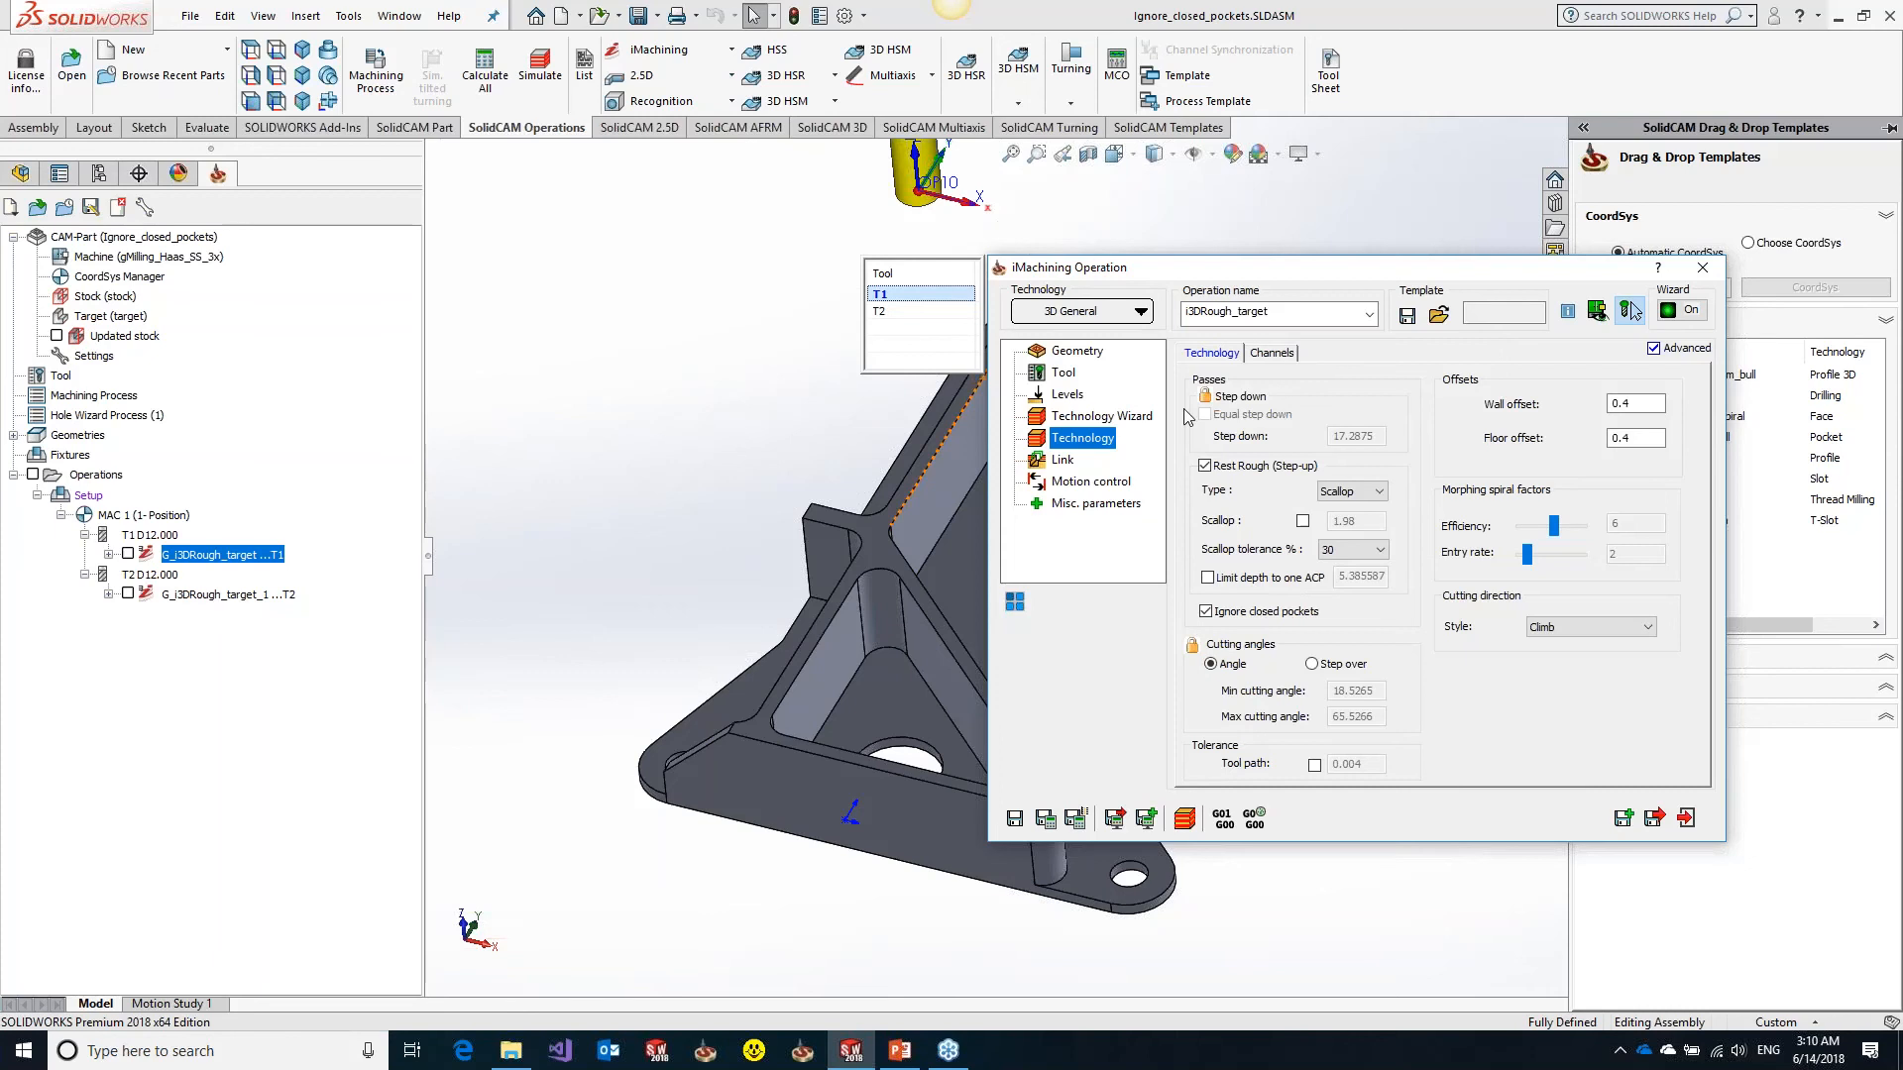
{"action": "left_click_drag", "start_coordinate": [1156, 270], "coordinate": [1420, 240]}
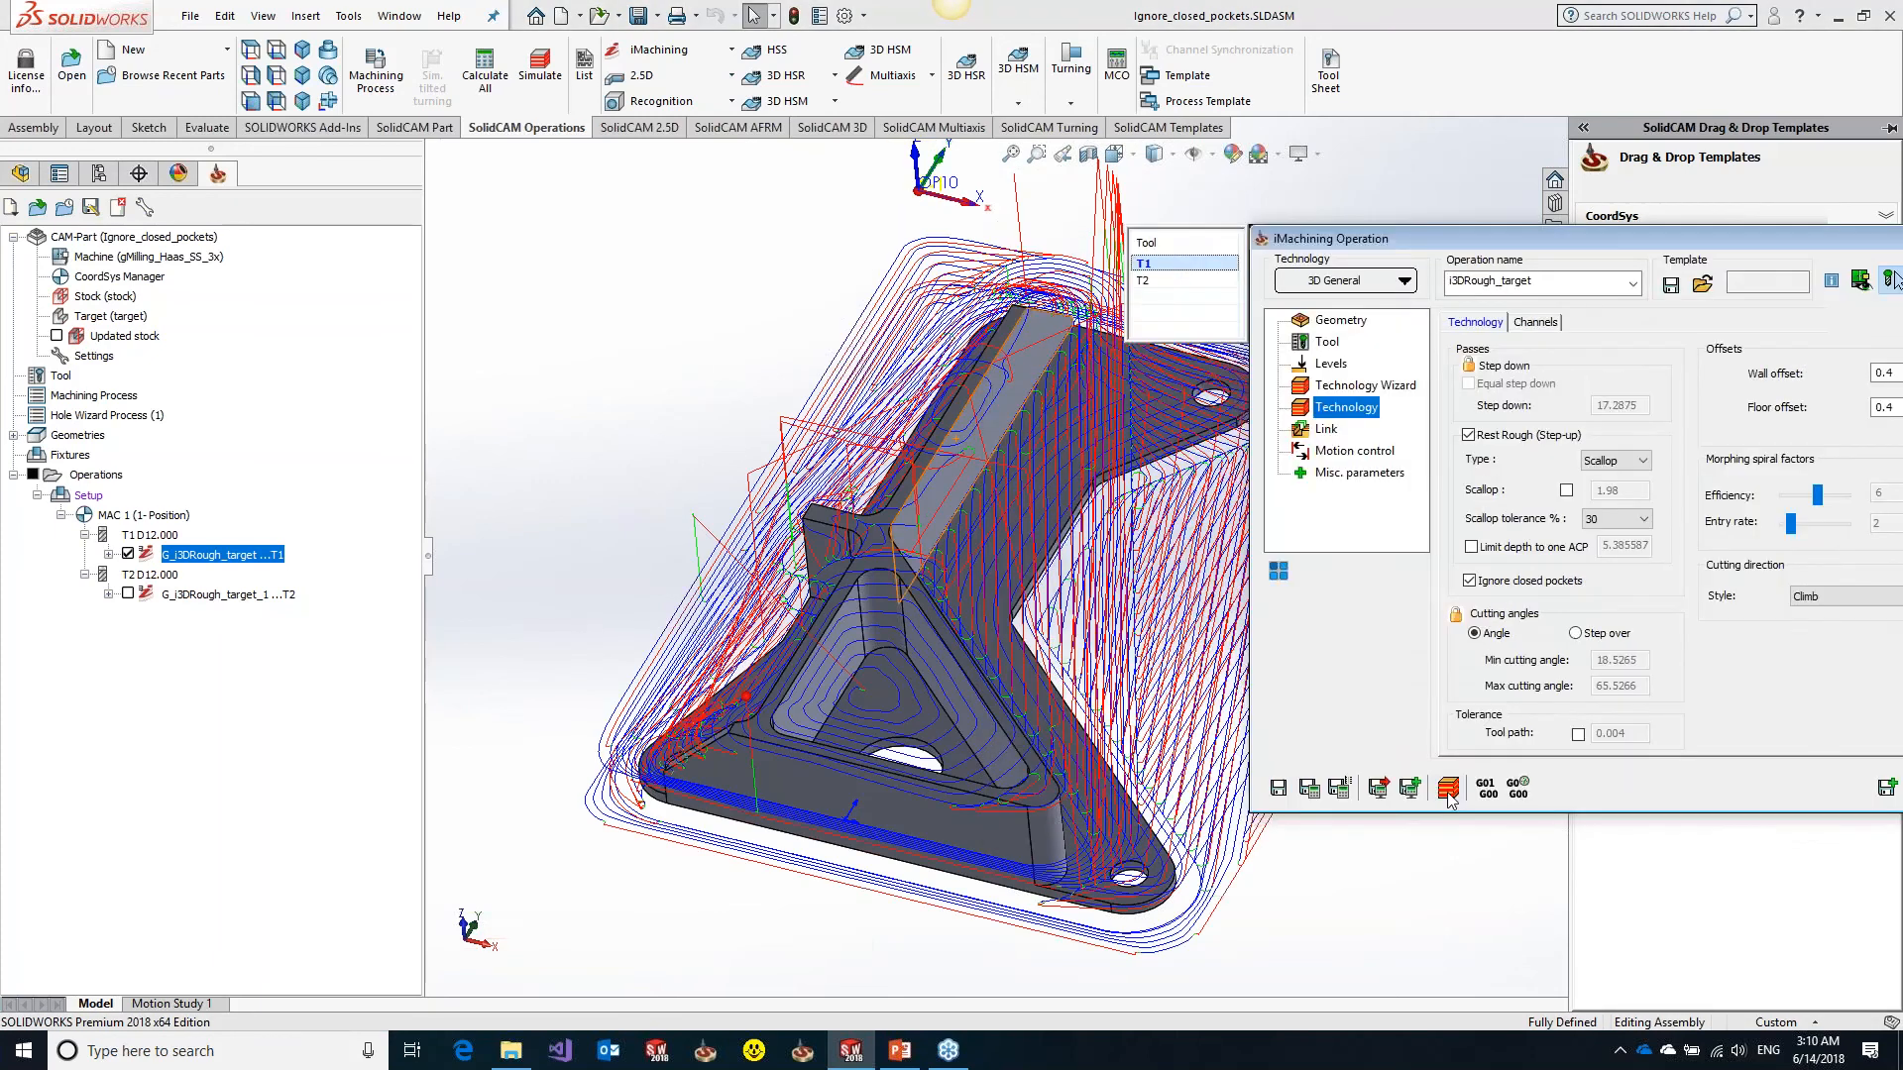
Simulate the T1 and T2 roughing operations with Solid Verification on the bracket model
{"action": "left_click", "coordinate": [1447, 789]}
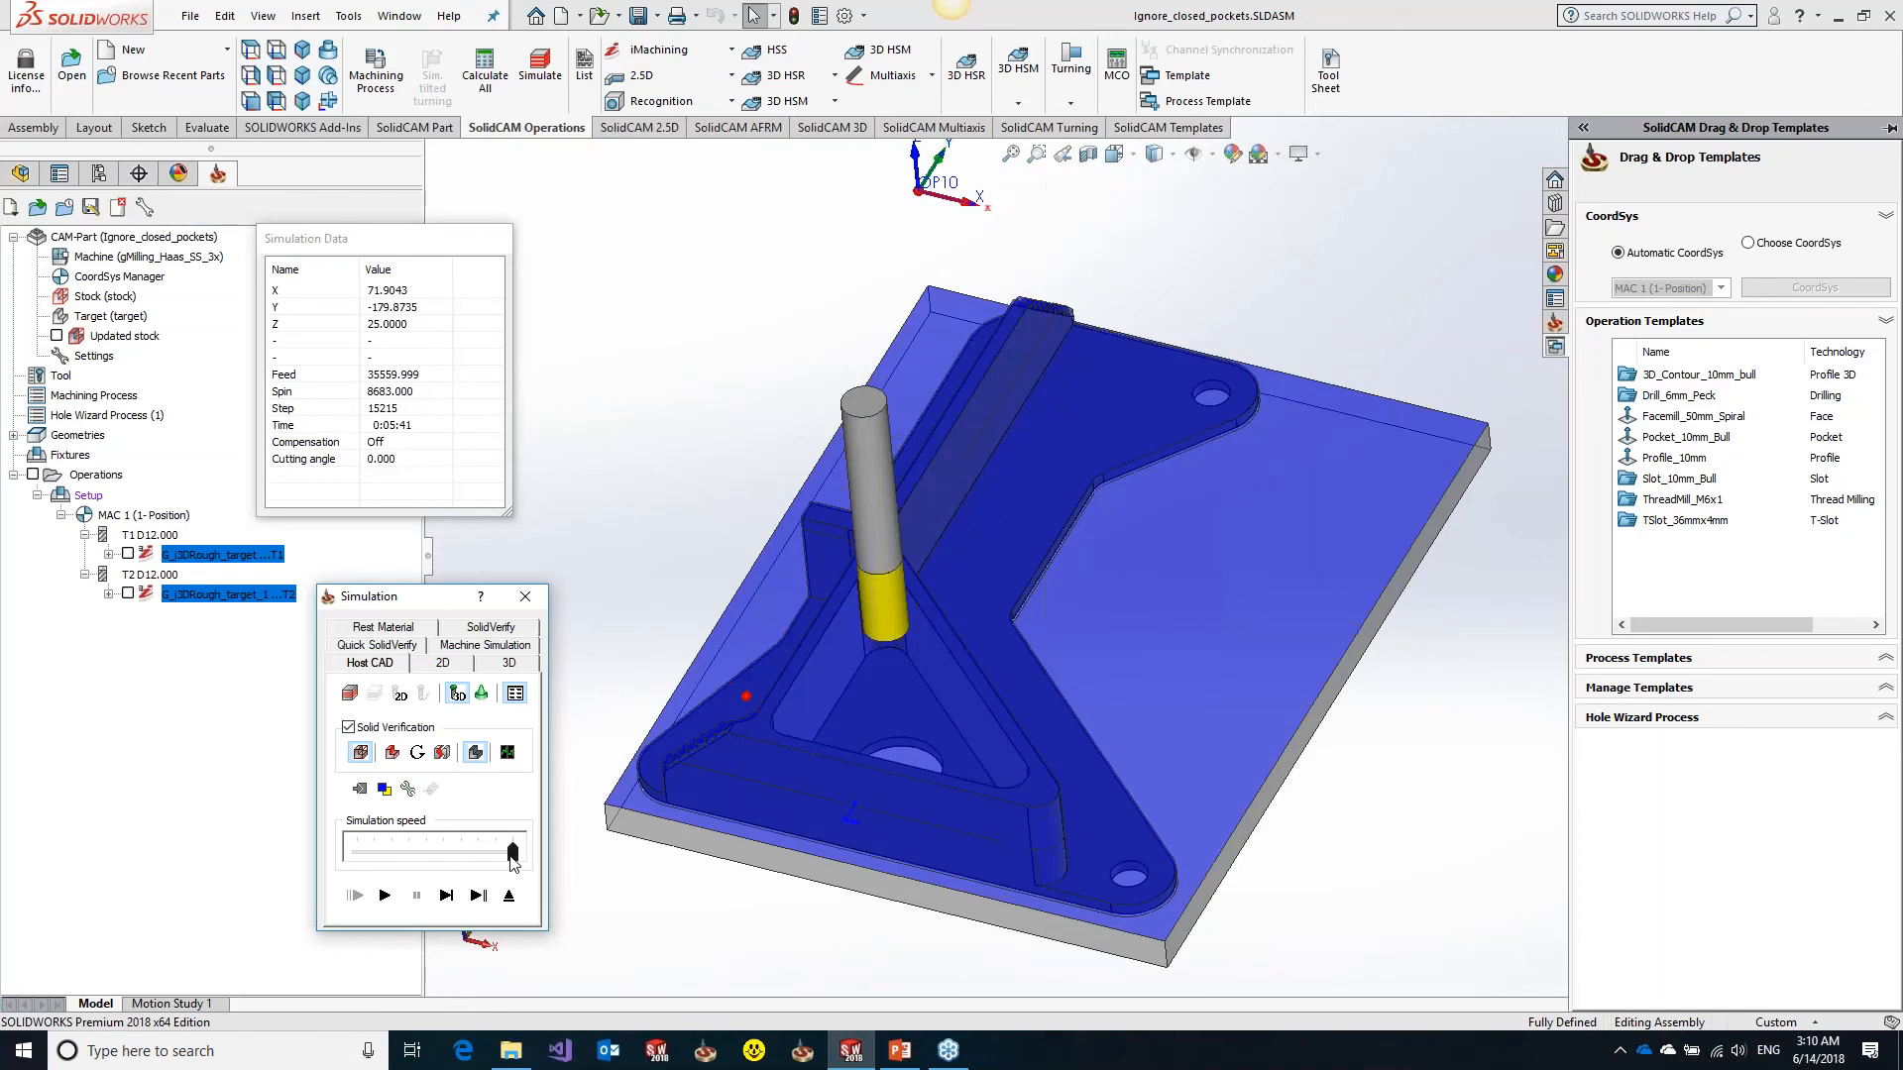
{"action": "left_click", "coordinate": [478, 896]}
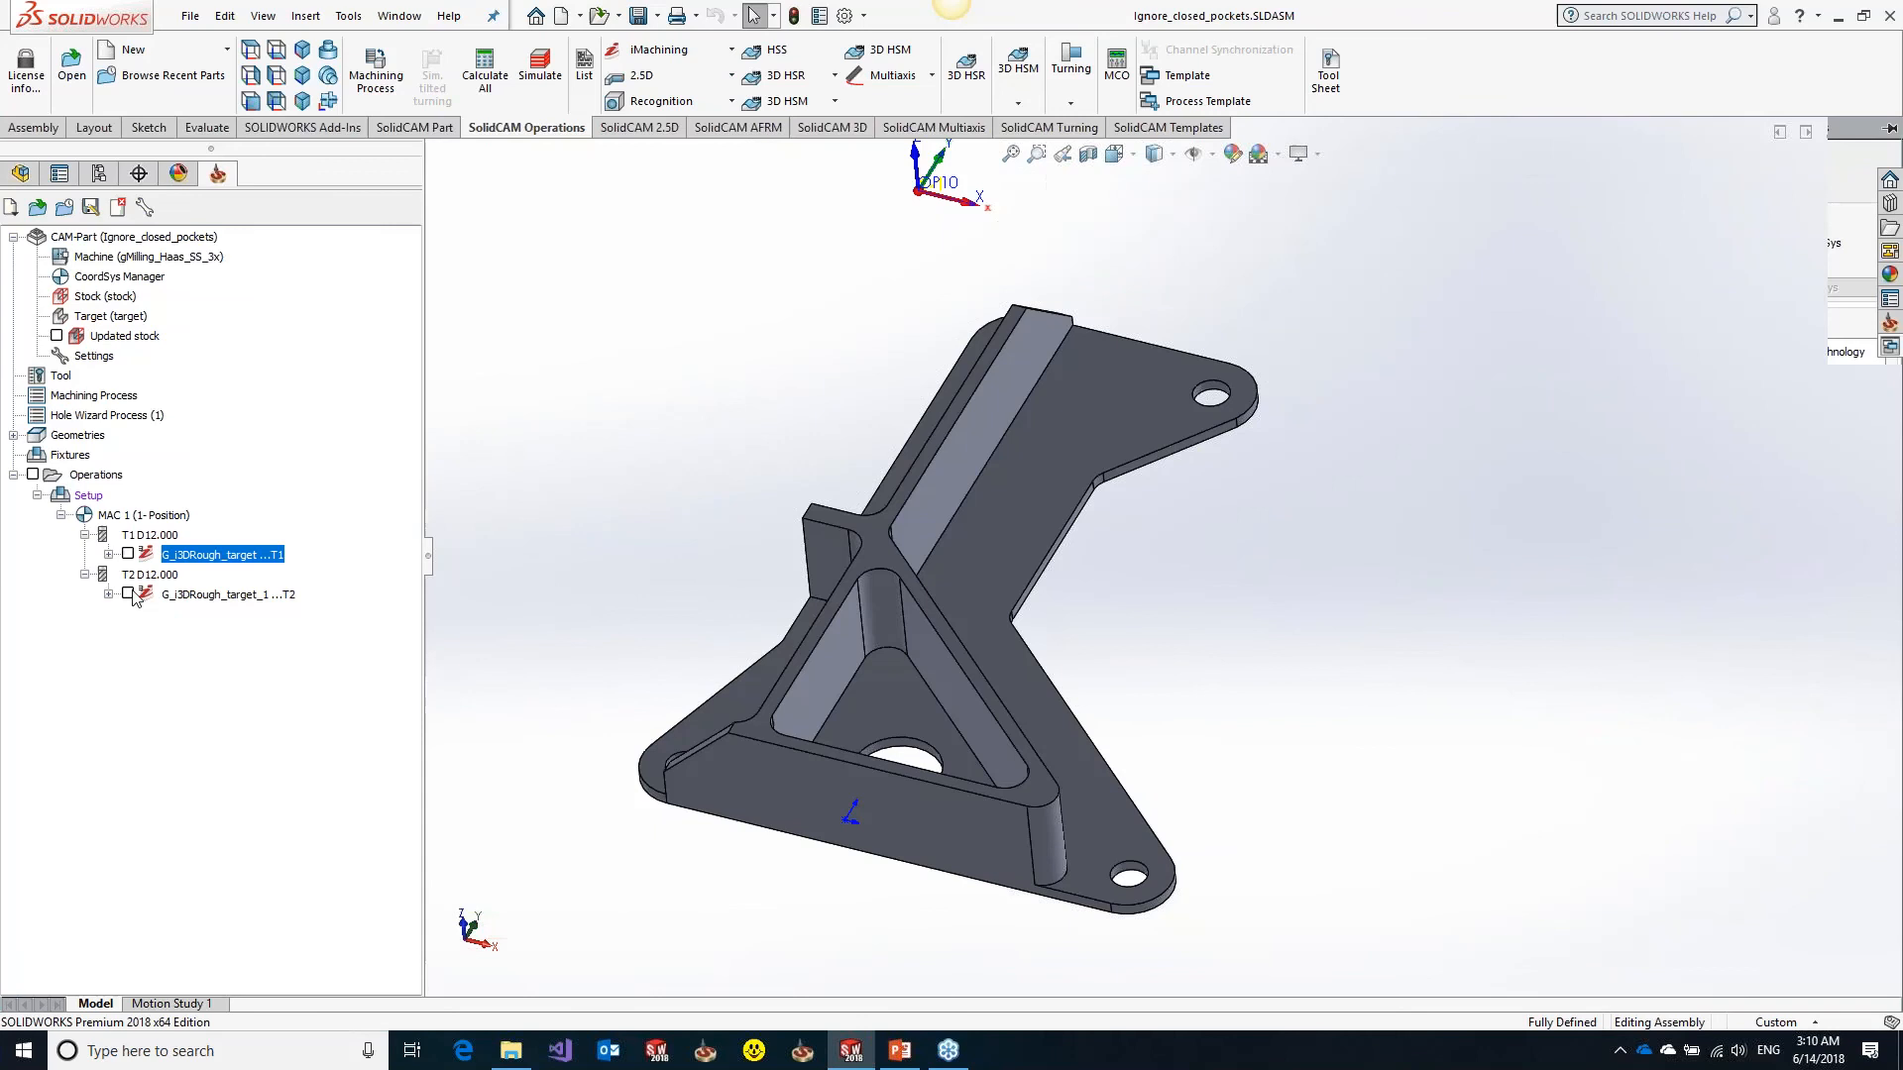
Show the T2 i3DRough_target_1 operation's tool path inside the bracket's closed triangular pocket
{"action": "left_click", "coordinate": [128, 594]}
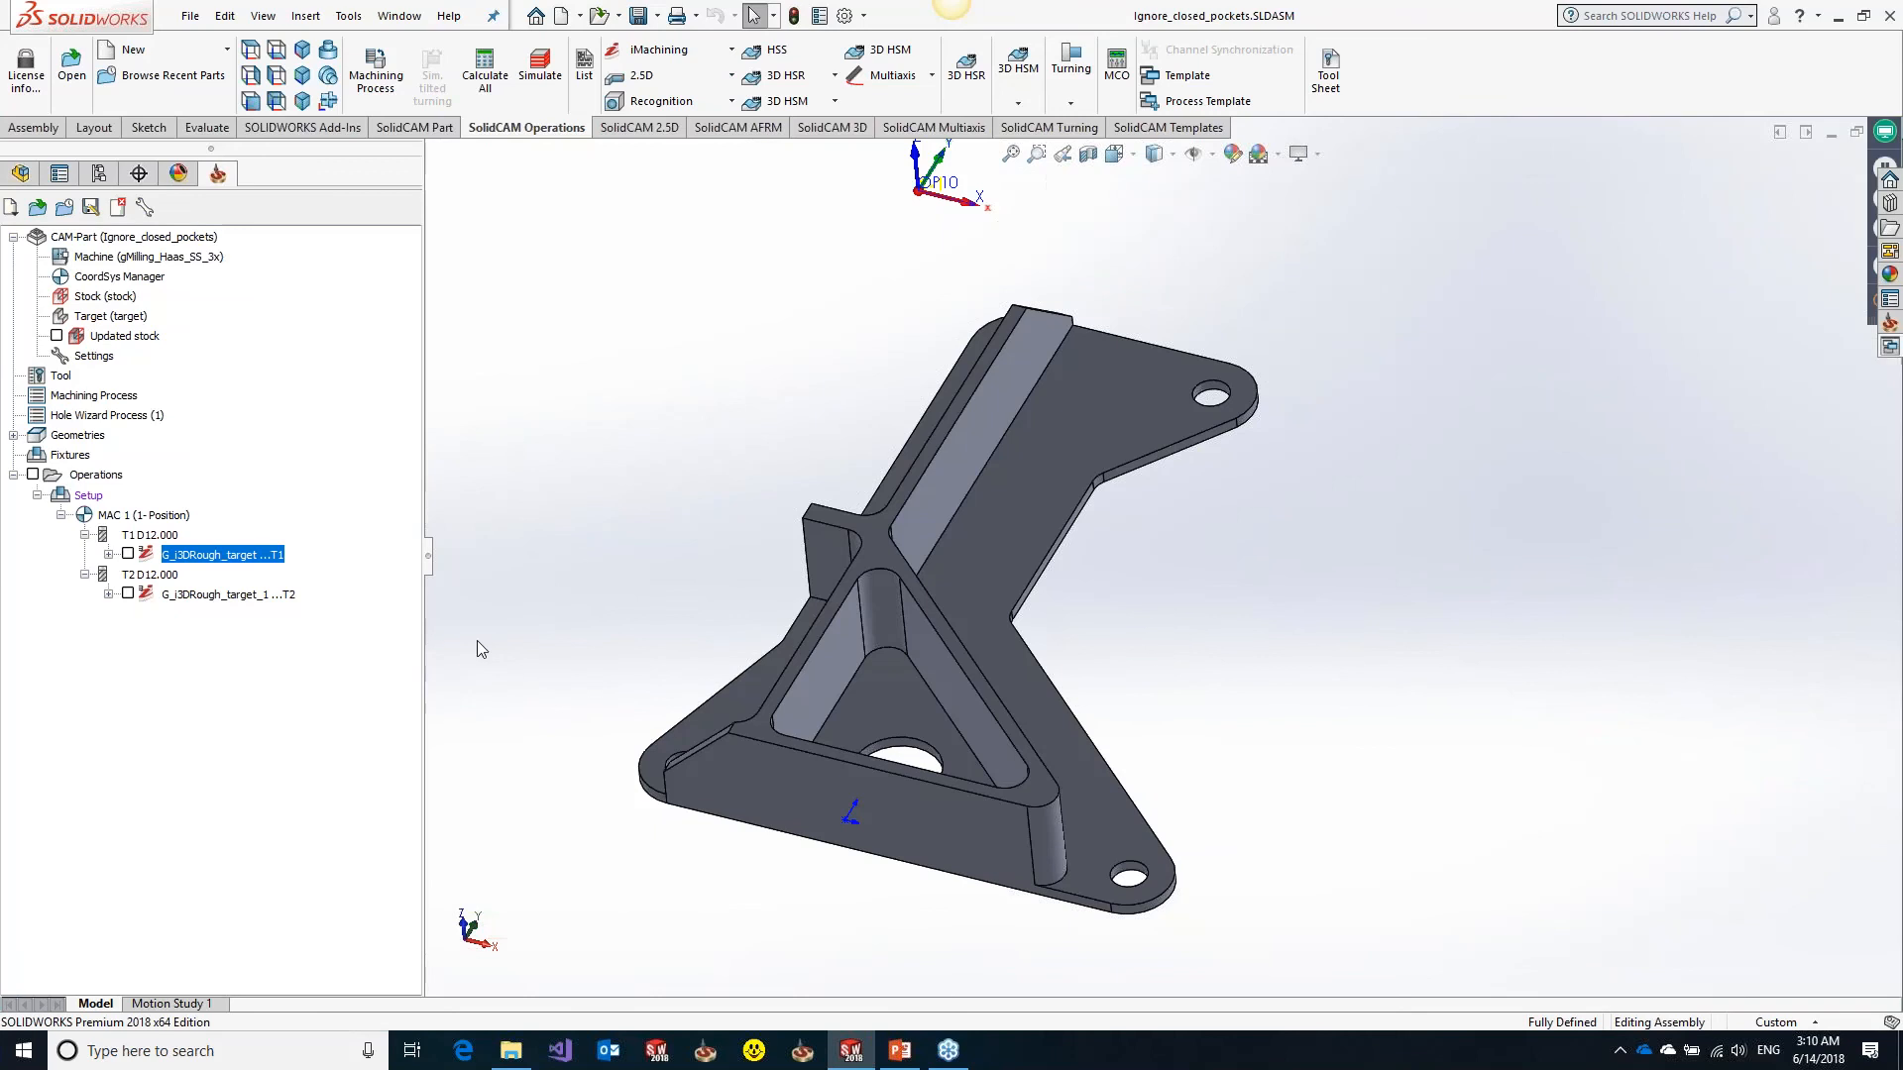
{"action": "scroll", "coordinate": [882, 788], "scroll_direction": "down", "scroll_amount": 5}
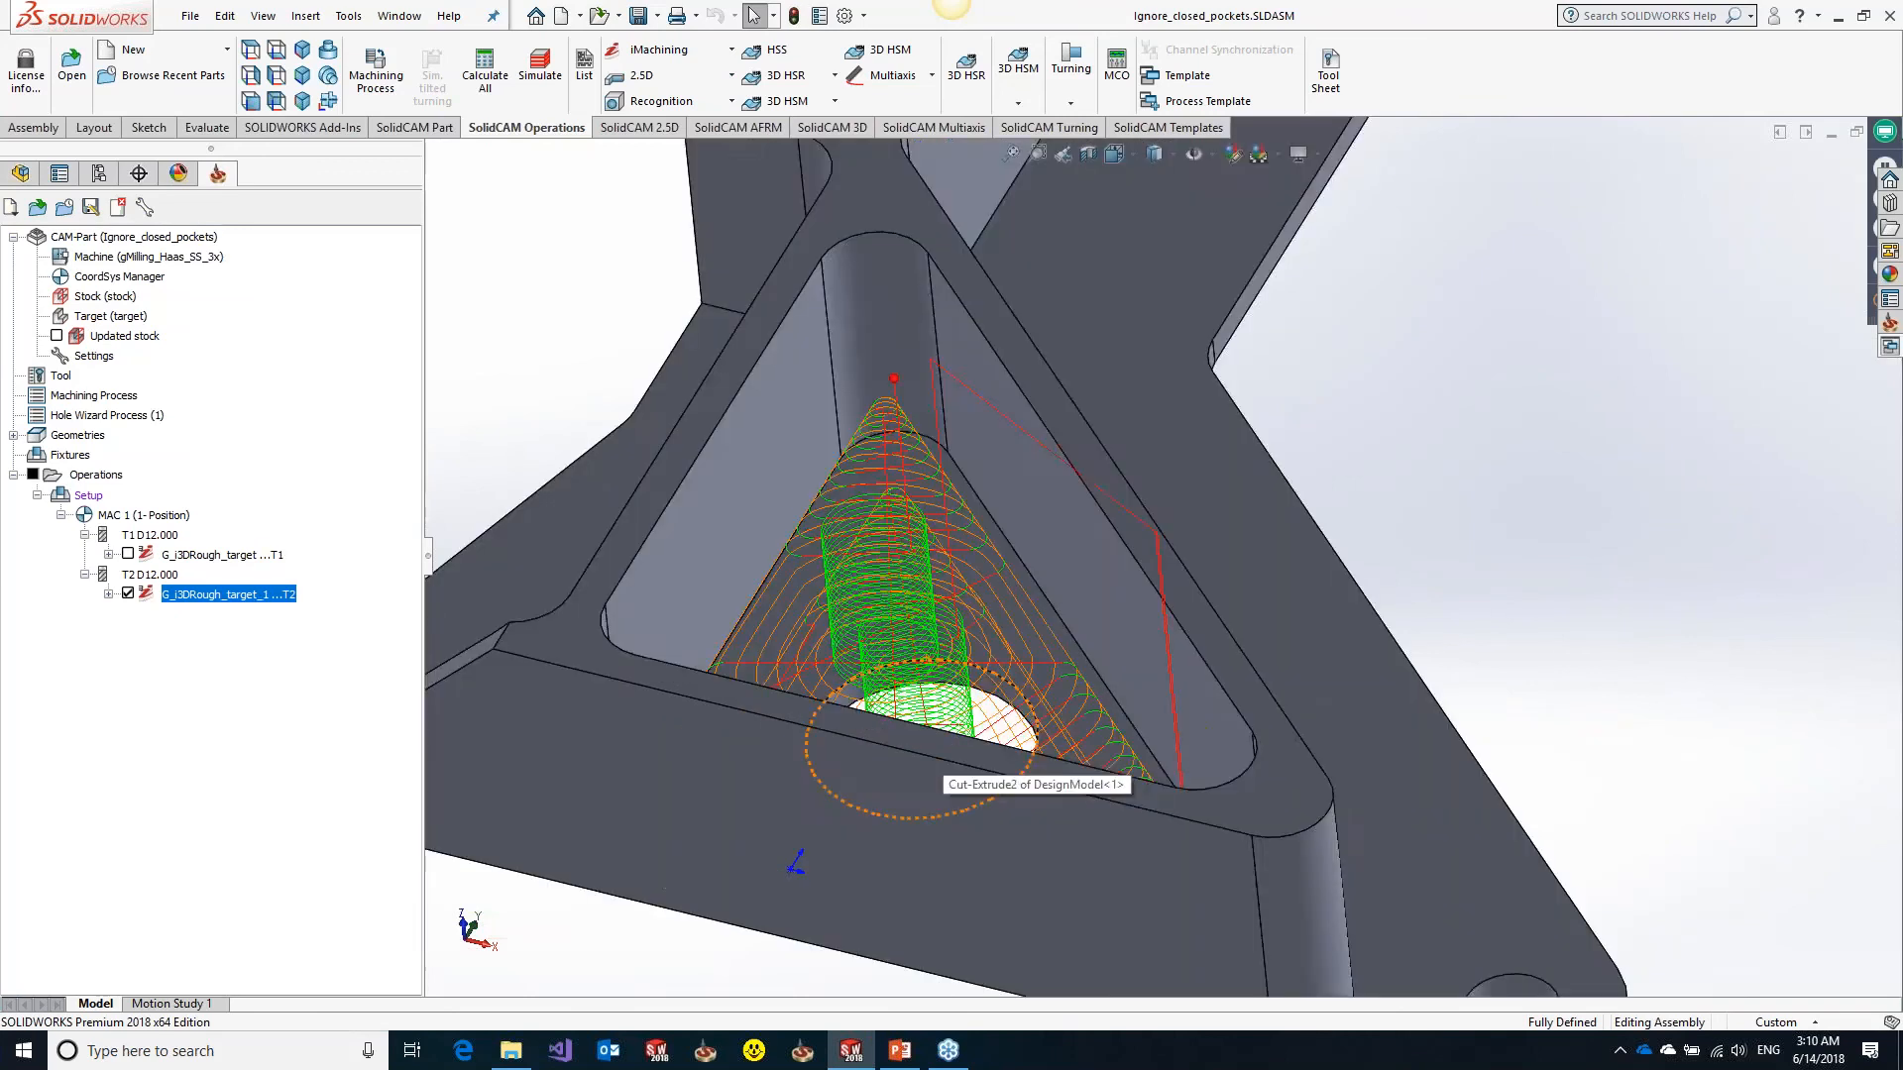
{"action": "middle_click_drag", "start_coordinate": [937, 773], "coordinate": [944, 567]}
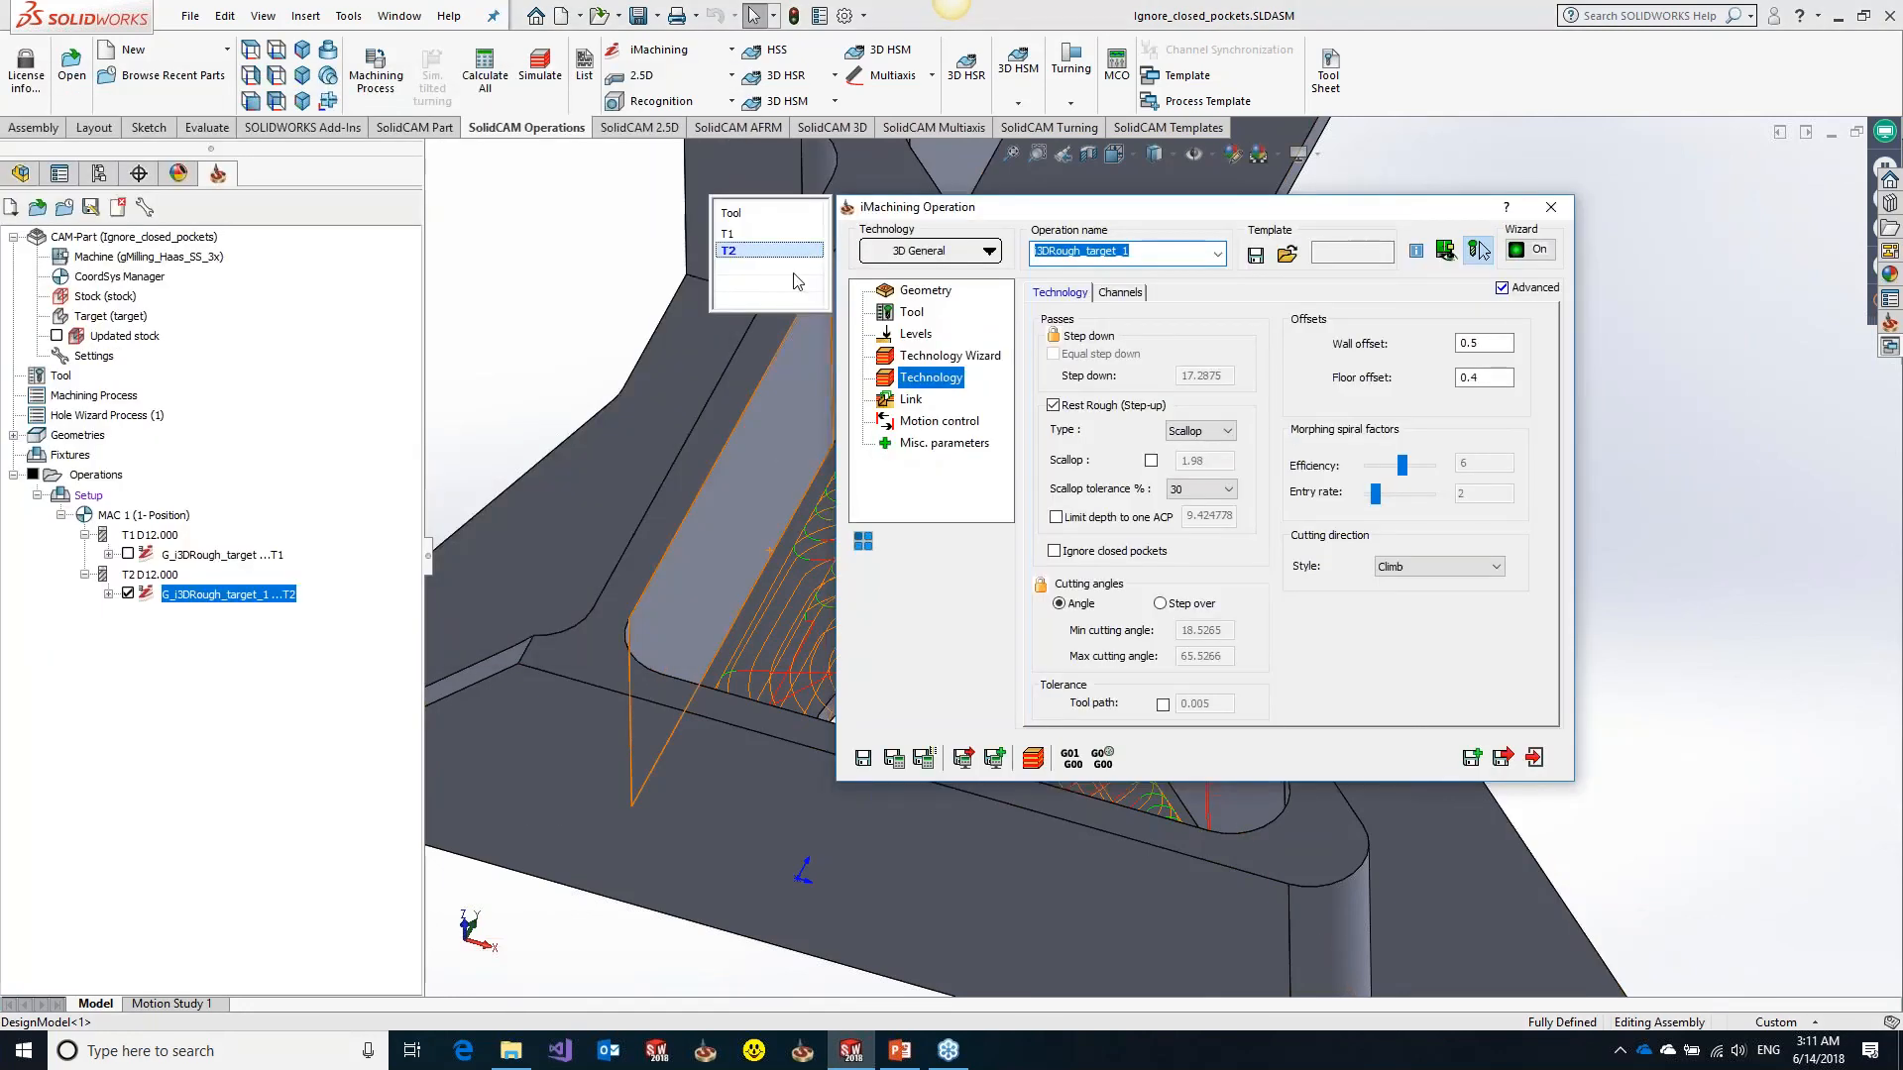
Compare the Ignore closed pockets setting between the T1 and T2 roughing operations, and leave the operation without saving
{"action": "left_click", "coordinate": [757, 236]}
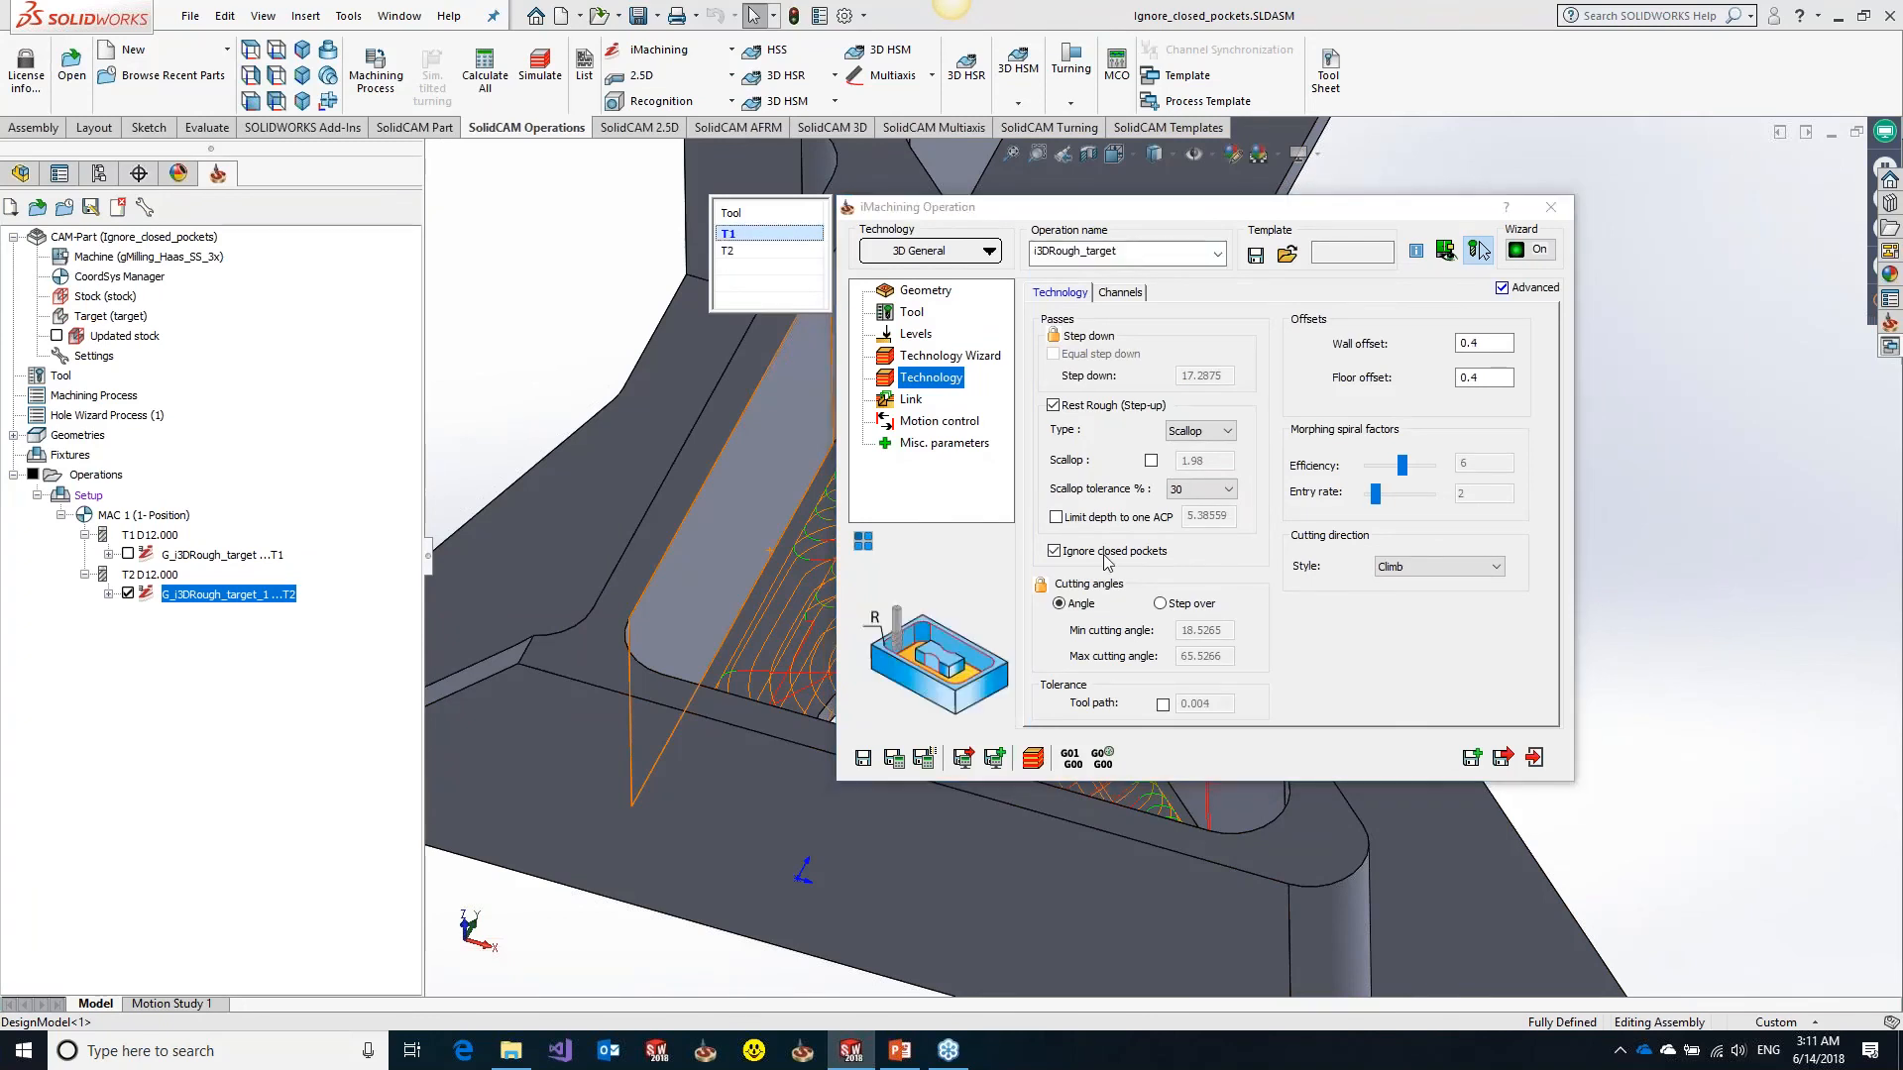
{"action": "left_click", "coordinate": [753, 253]}
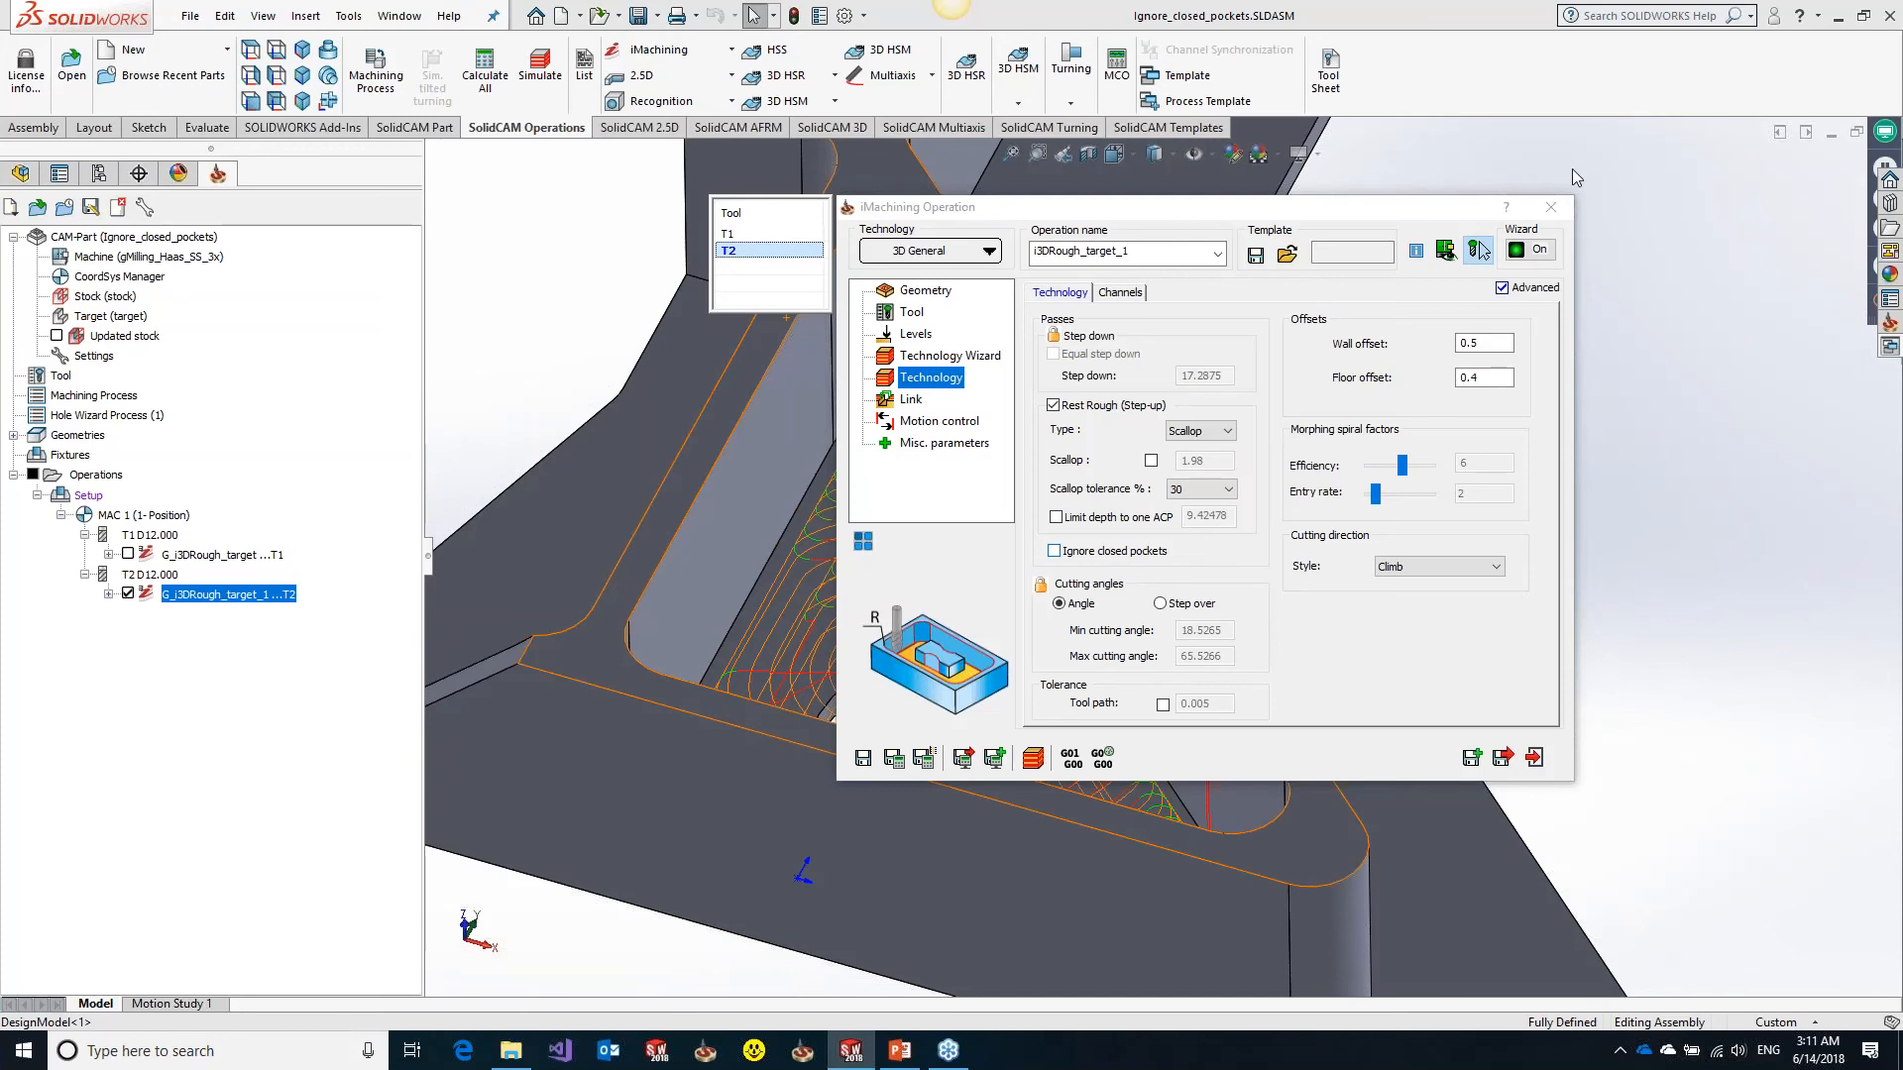
{"action": "key", "text": "Escape"}
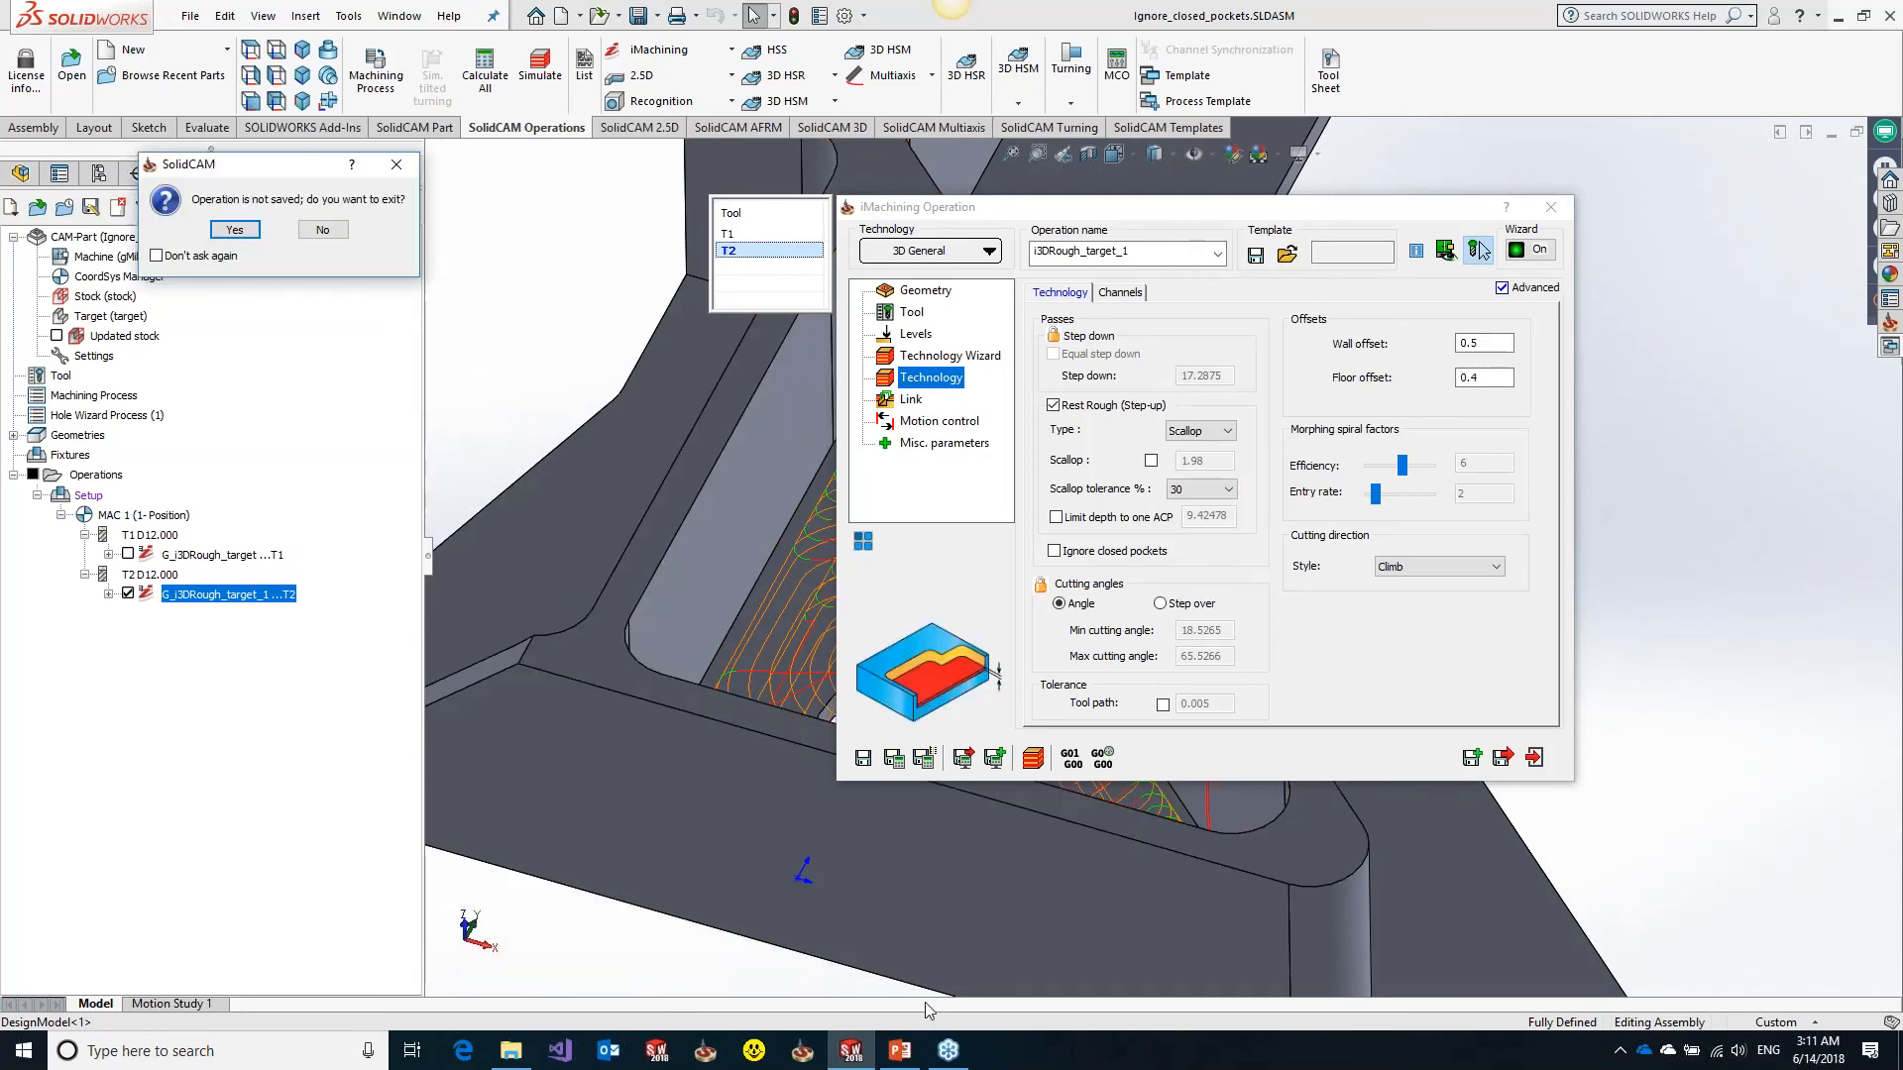
{"action": "key", "text": "Return"}
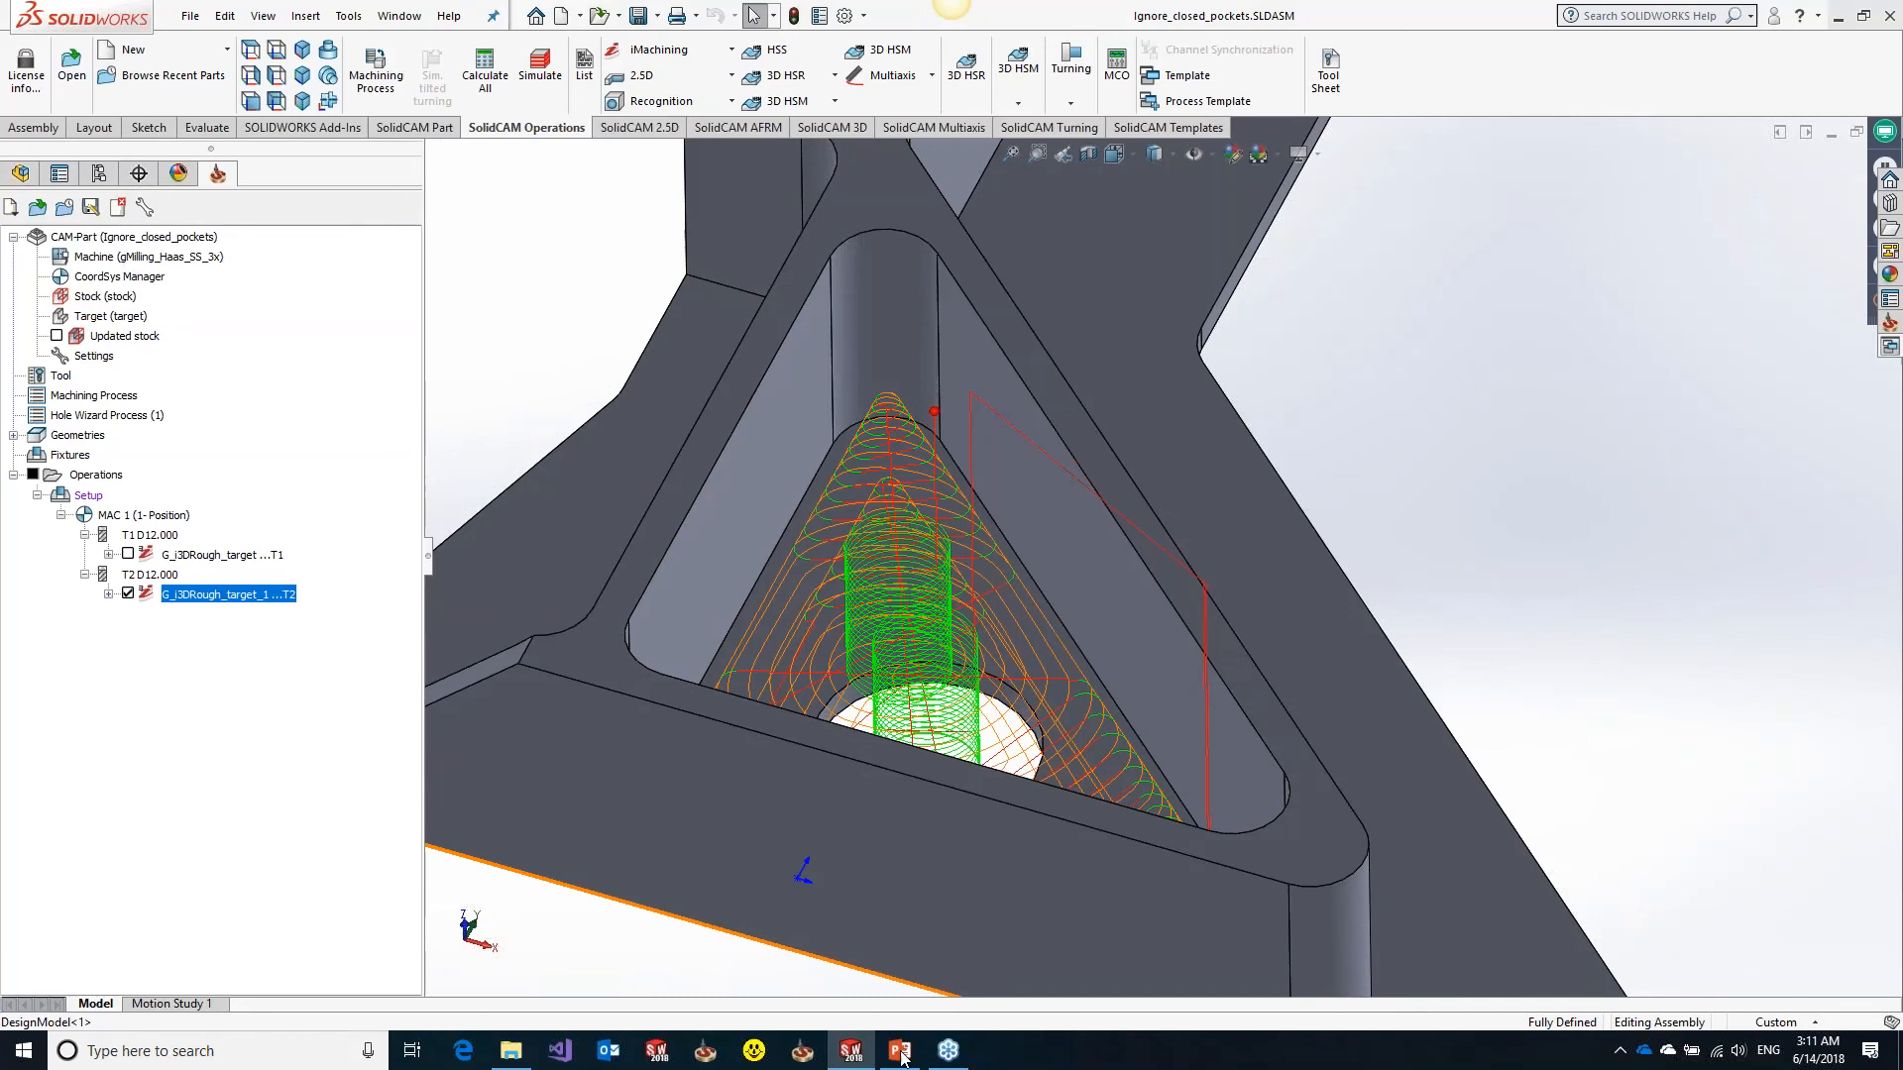
Switch to PowerPoint and show the slide on iMachining 2D with Porcupine Insert Cutters
{"action": "left_click", "coordinate": [900, 1053]}
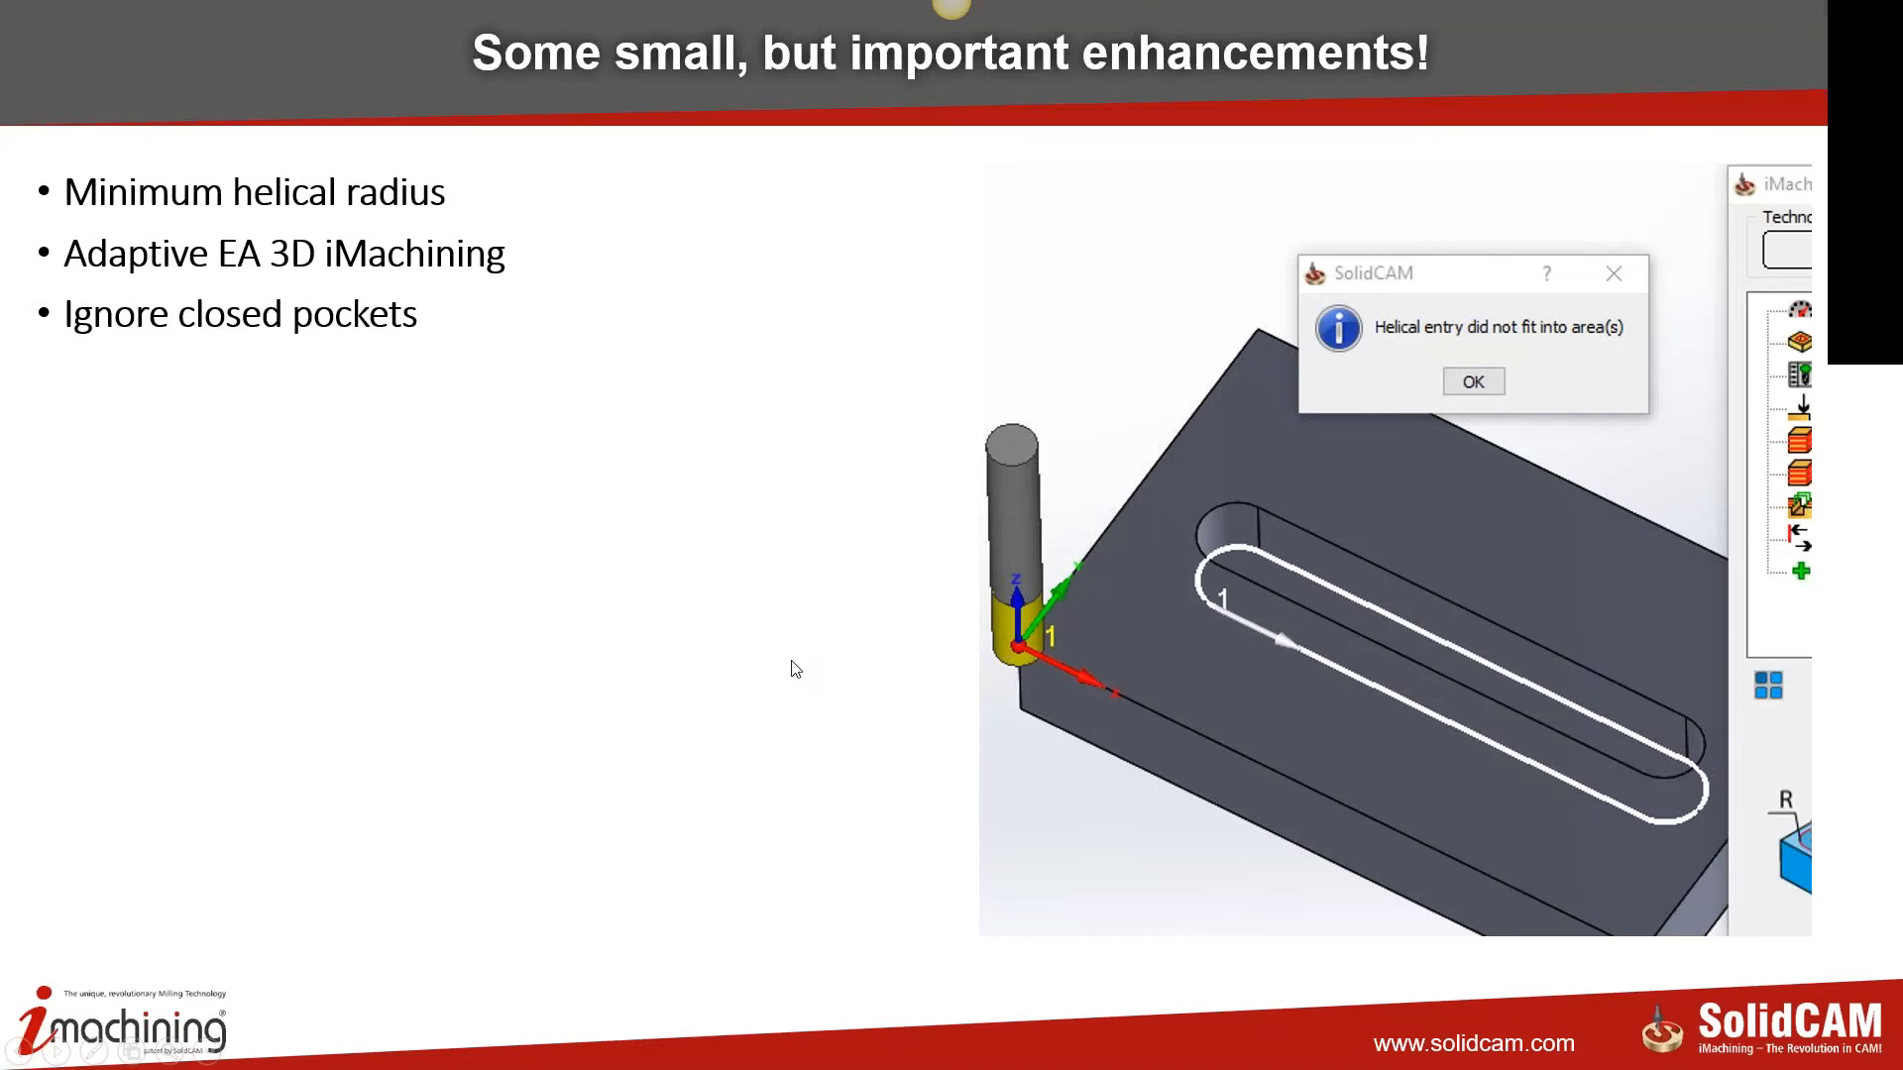
{"action": "key", "text": "Left"}
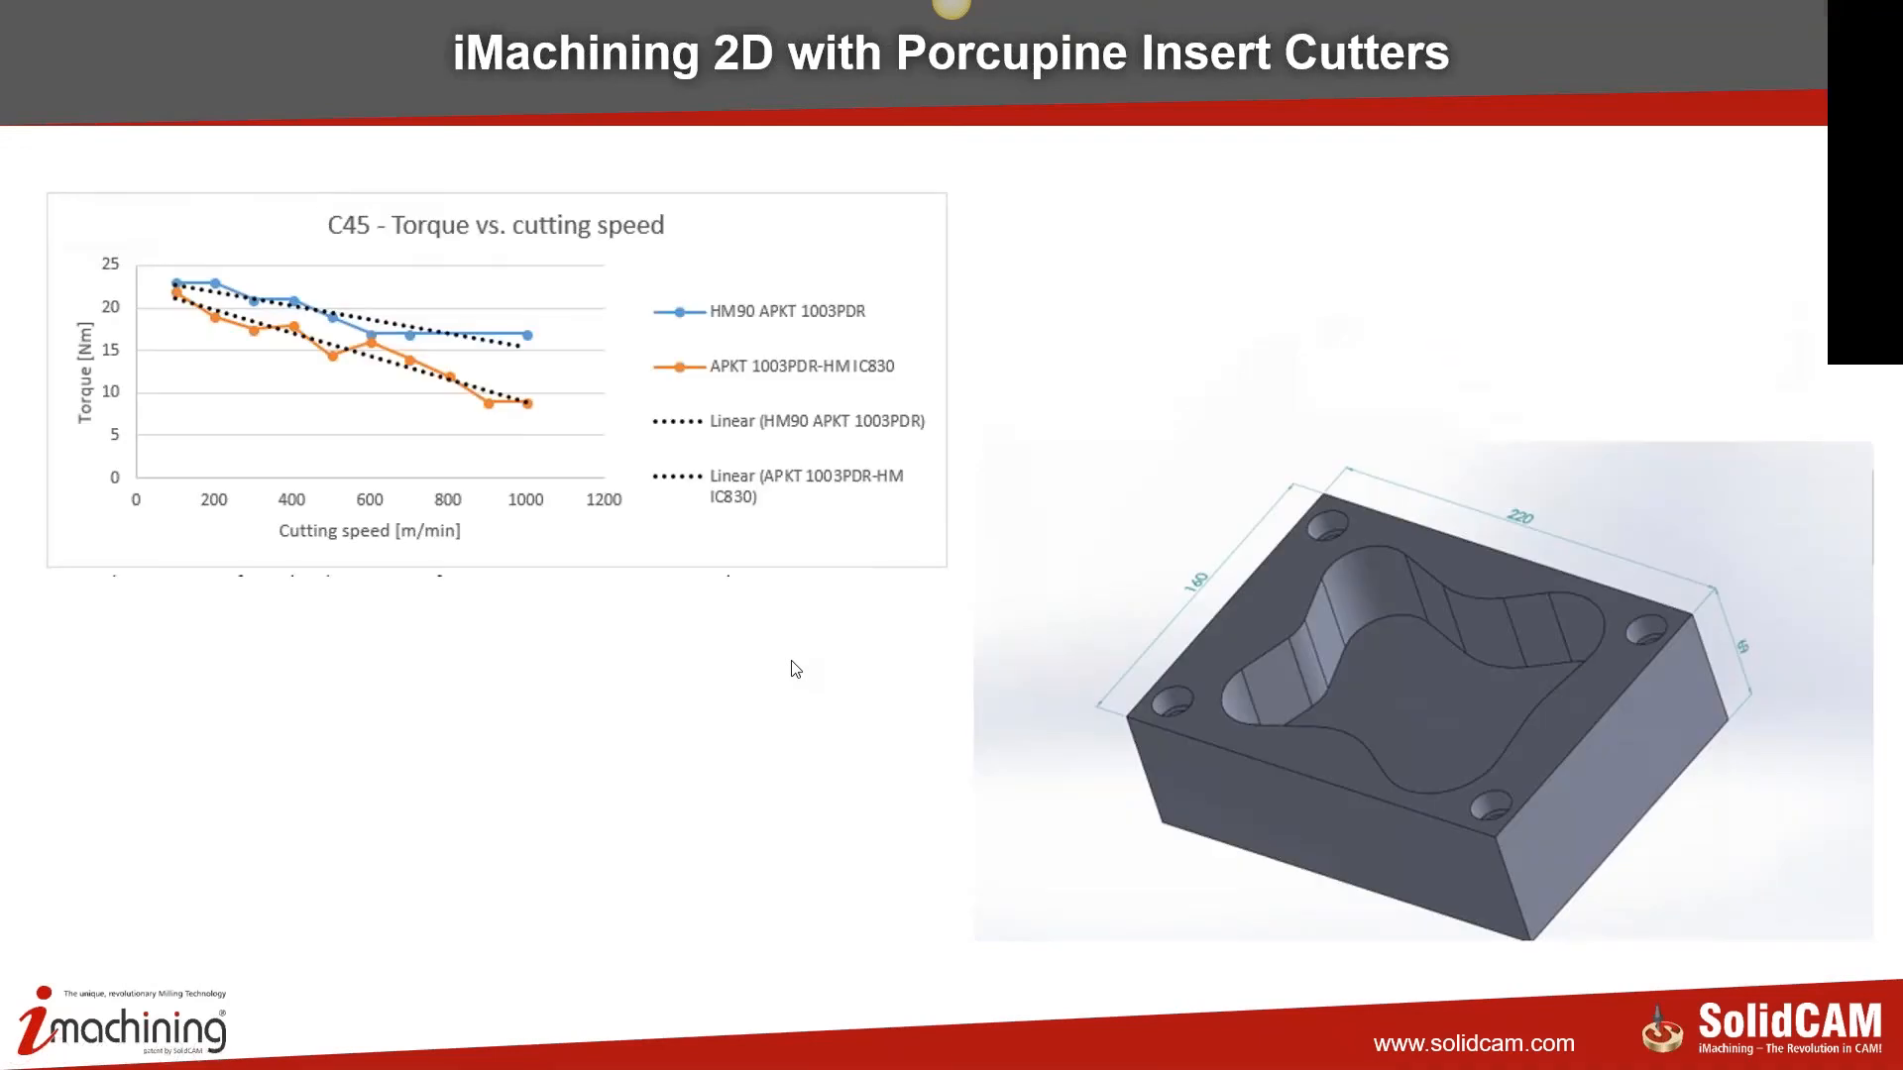
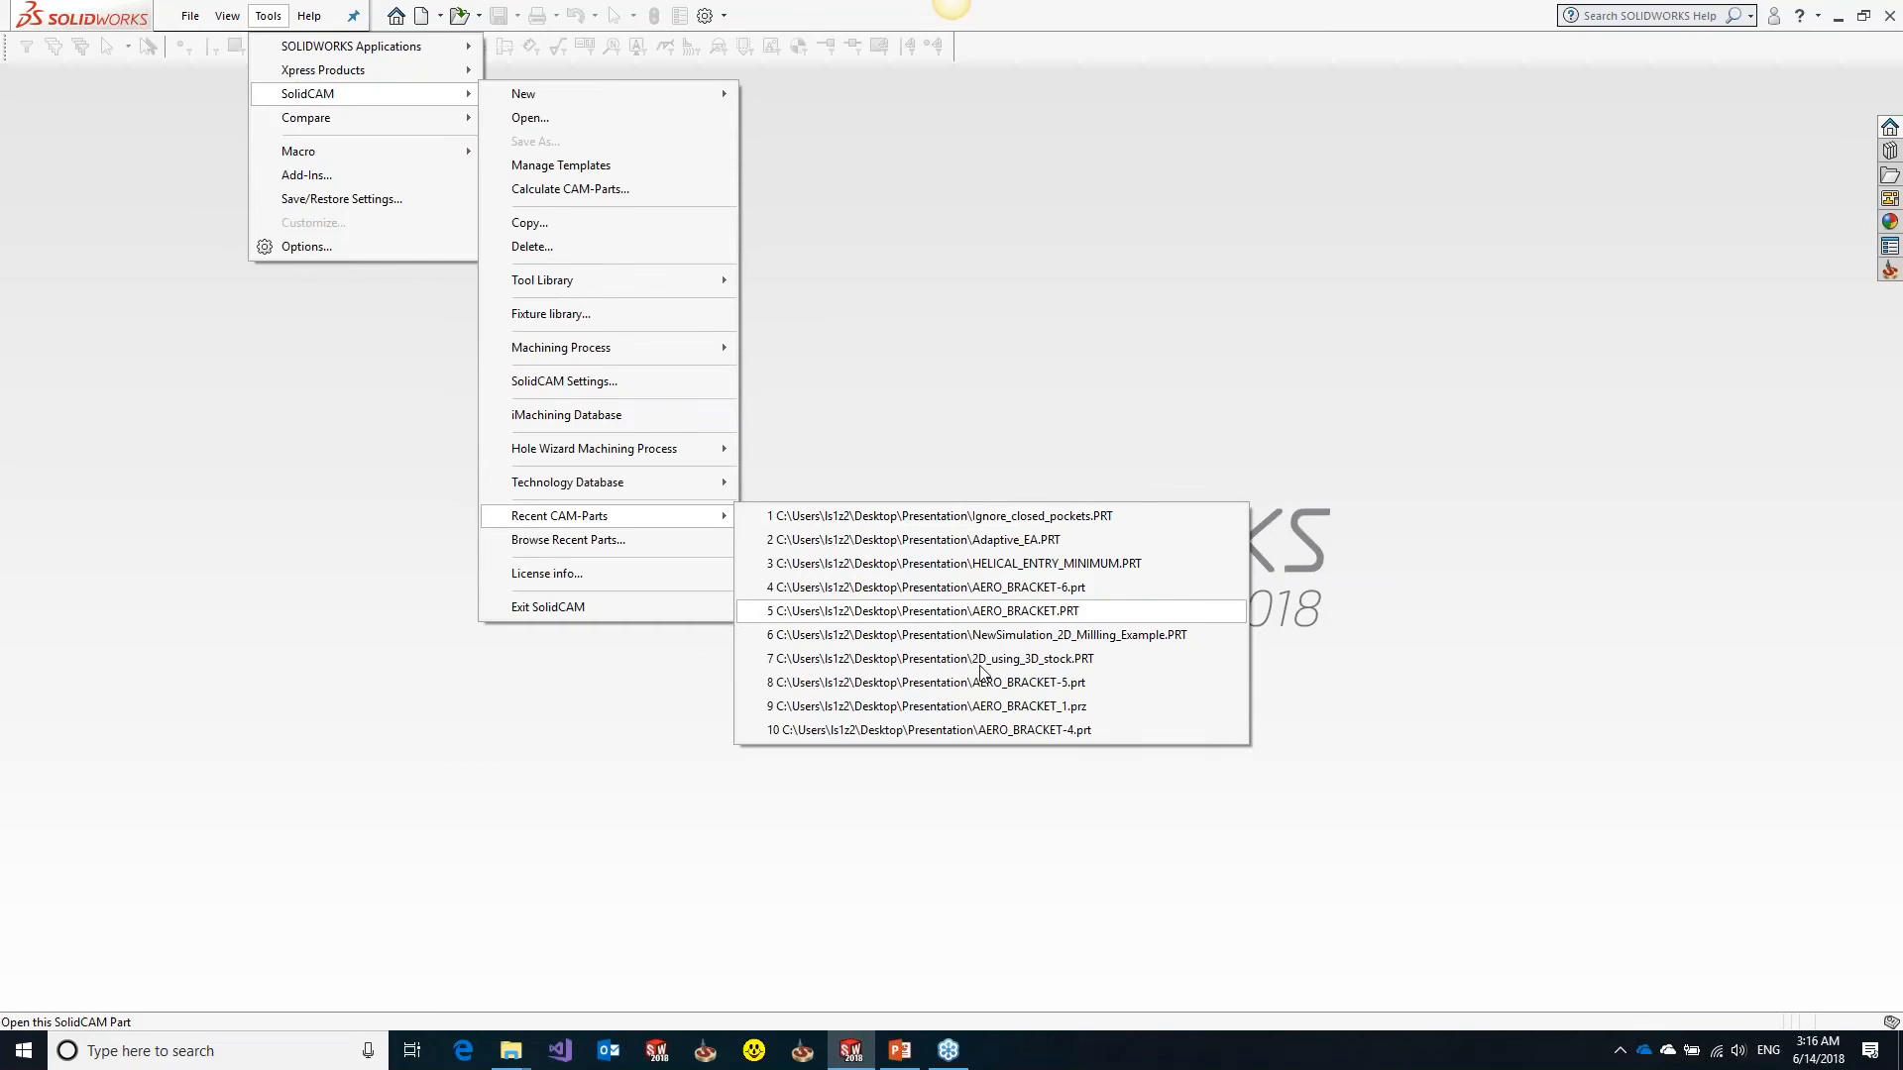
Open the recent CAM-Part 2D_using_3D_stock.PRT and make more room for the model view
{"action": "left_click", "coordinate": [930, 658]}
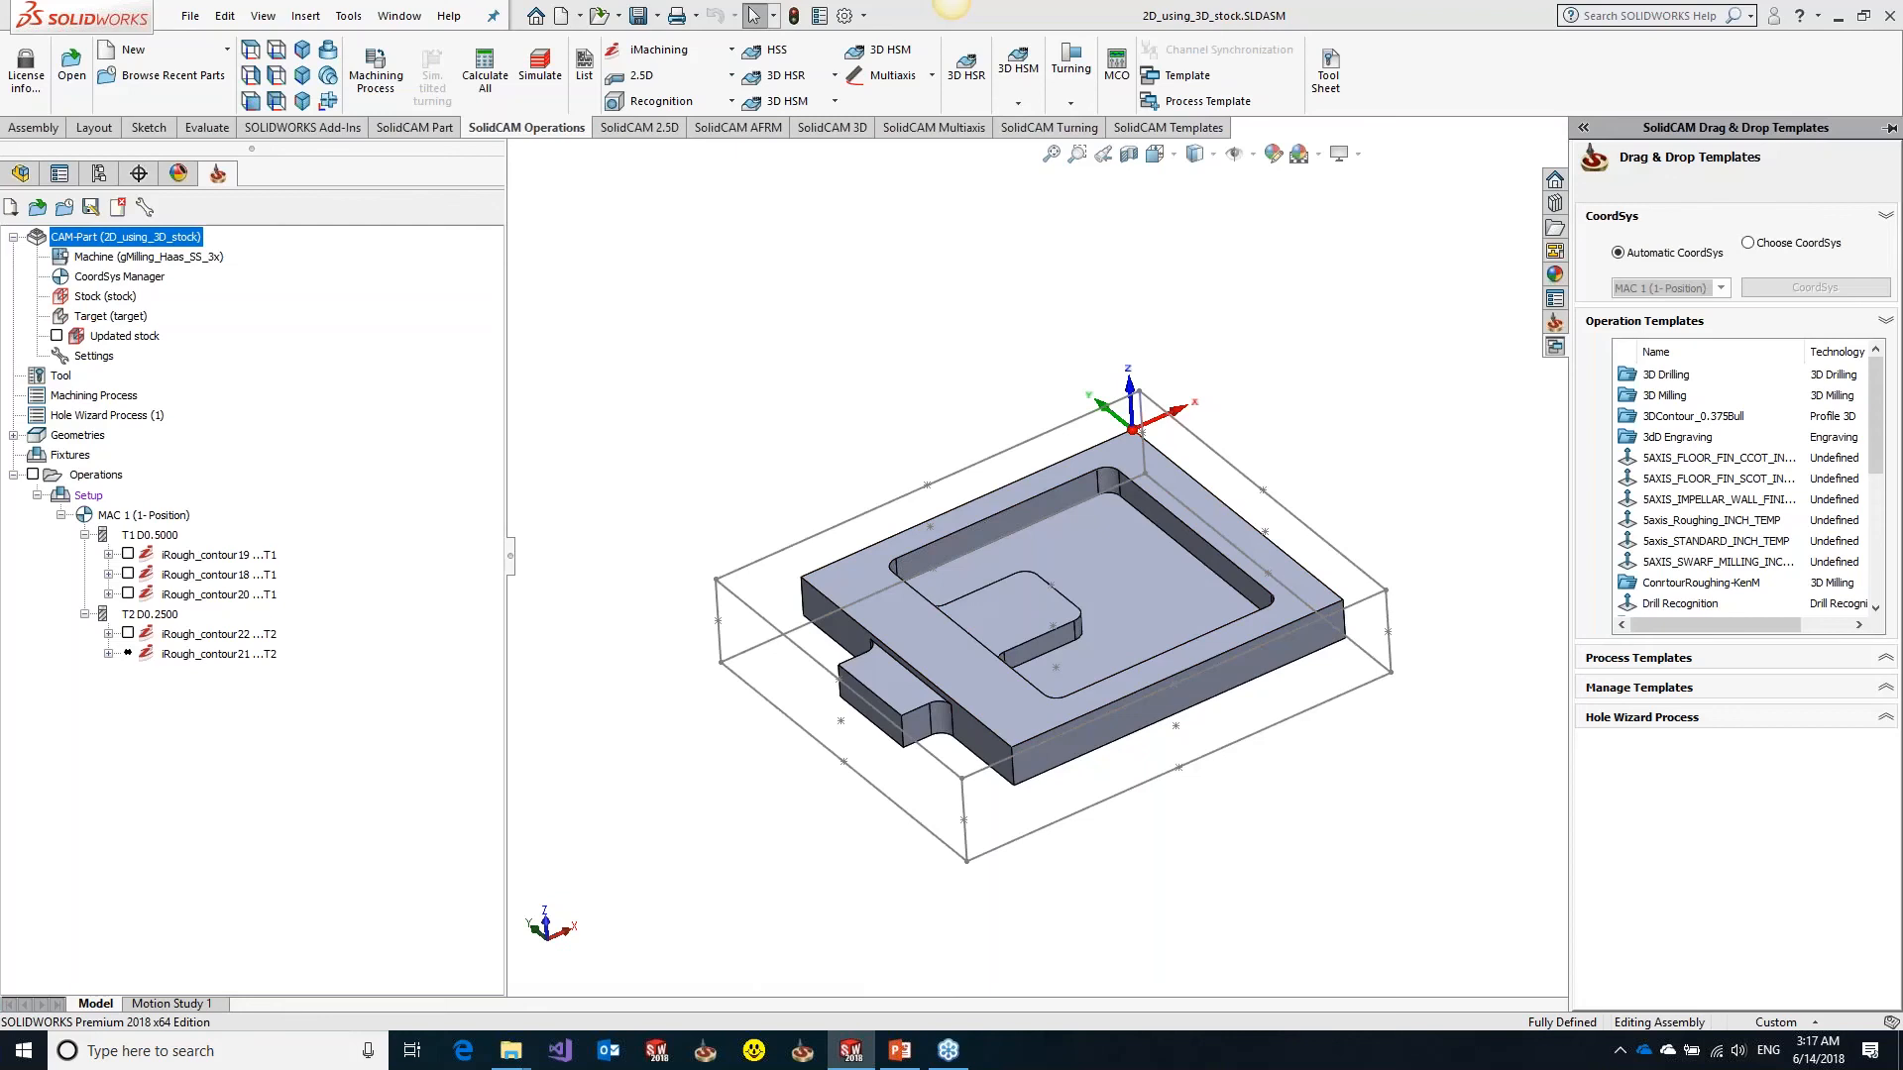
{"action": "left_click", "coordinate": [340, 583]}
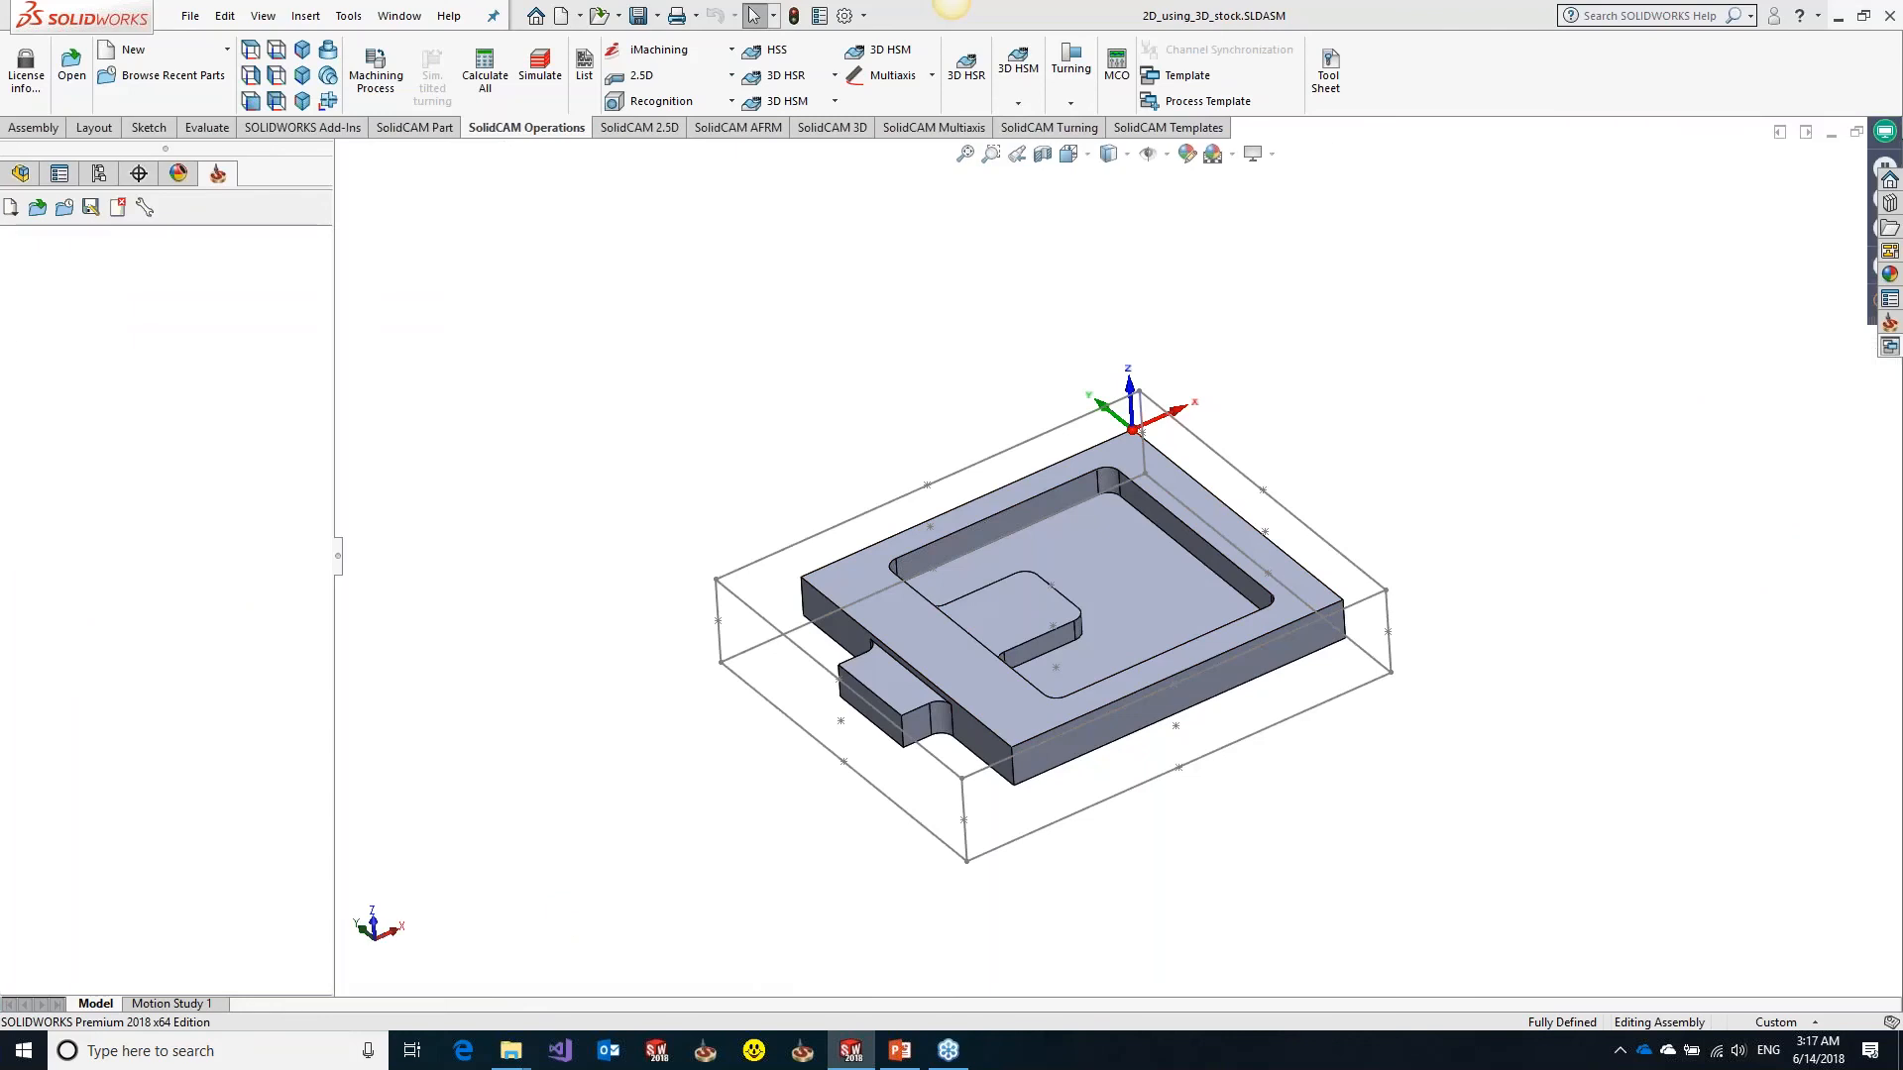
{"action": "scroll", "coordinate": [1239, 622], "scroll_direction": "down", "scroll_amount": 4}
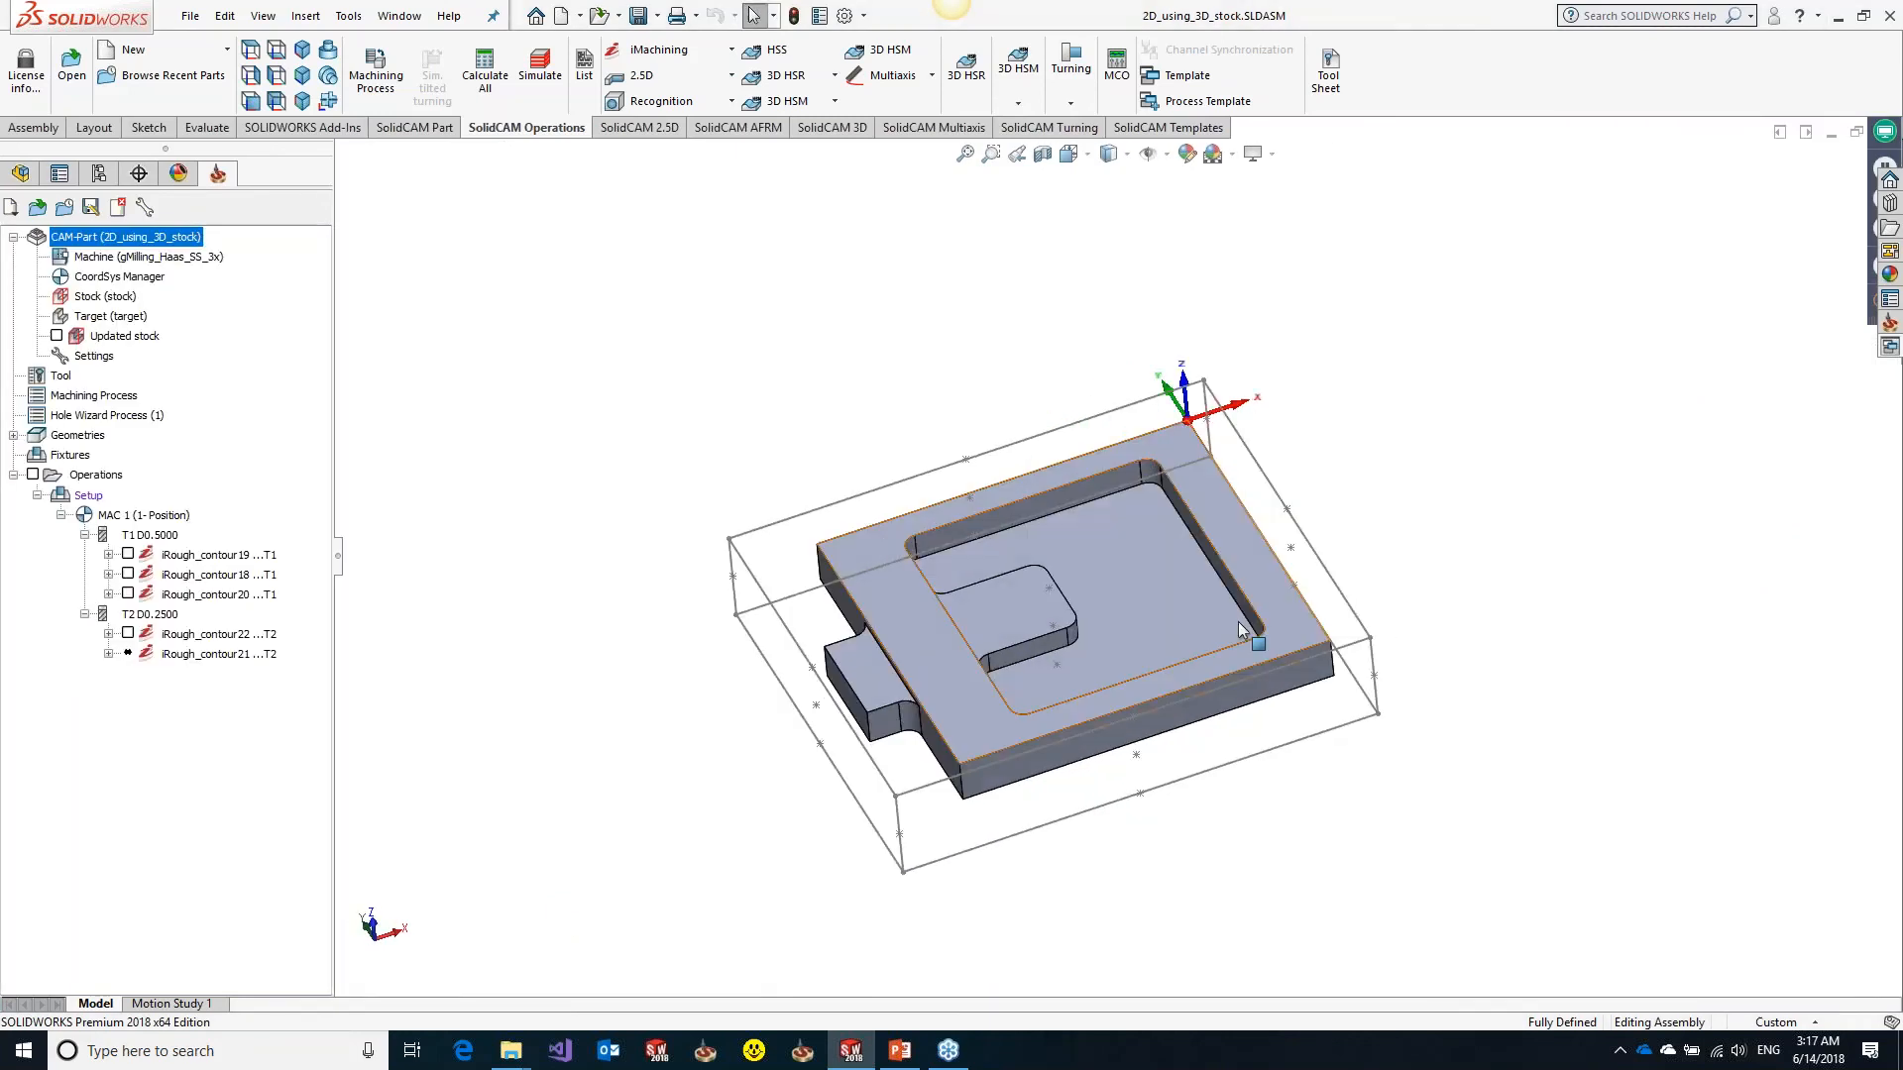
Delete all the existing iRough operations under T1 and T2, from iRough_contour19 to iRough_contour21
{"action": "left_click", "coordinate": [196, 557]}
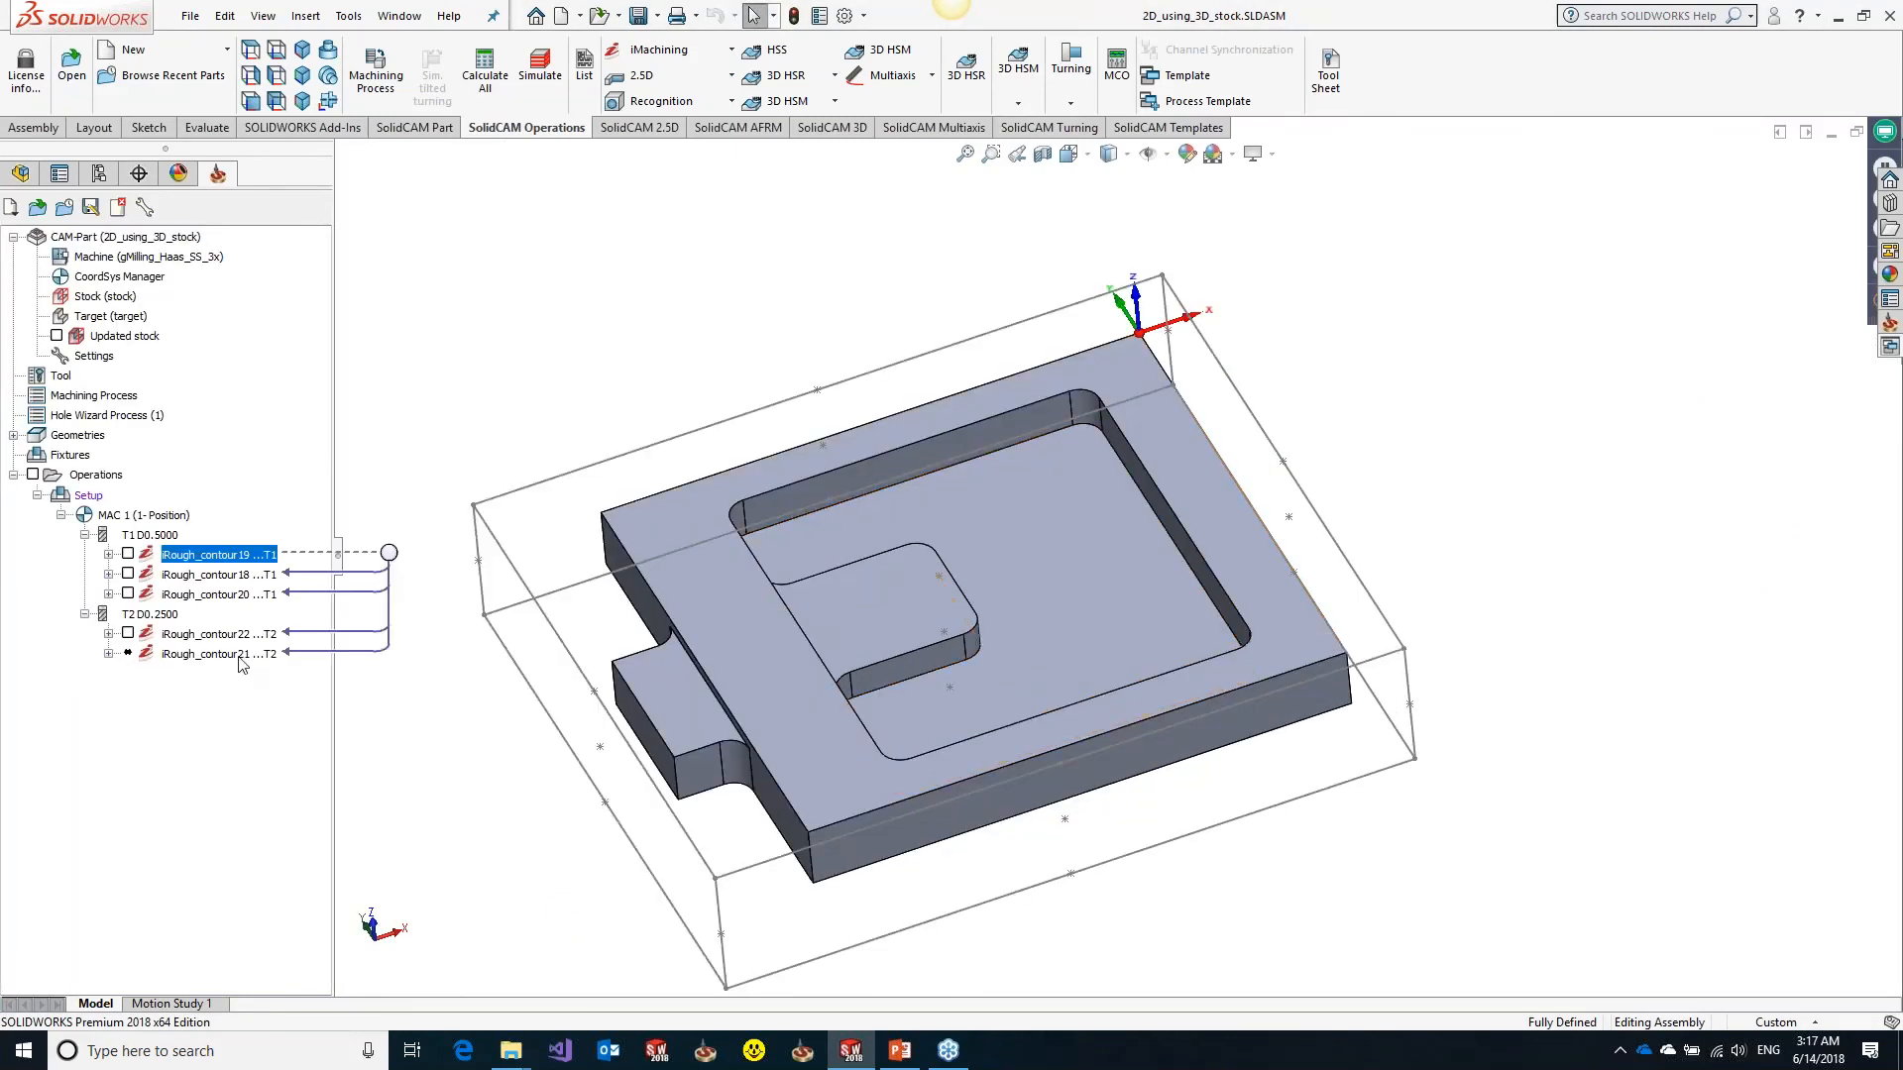
{"action": "left_click", "coordinate": [239, 656], "text": "shift"}
{"action": "right_click", "coordinate": [243, 654]}
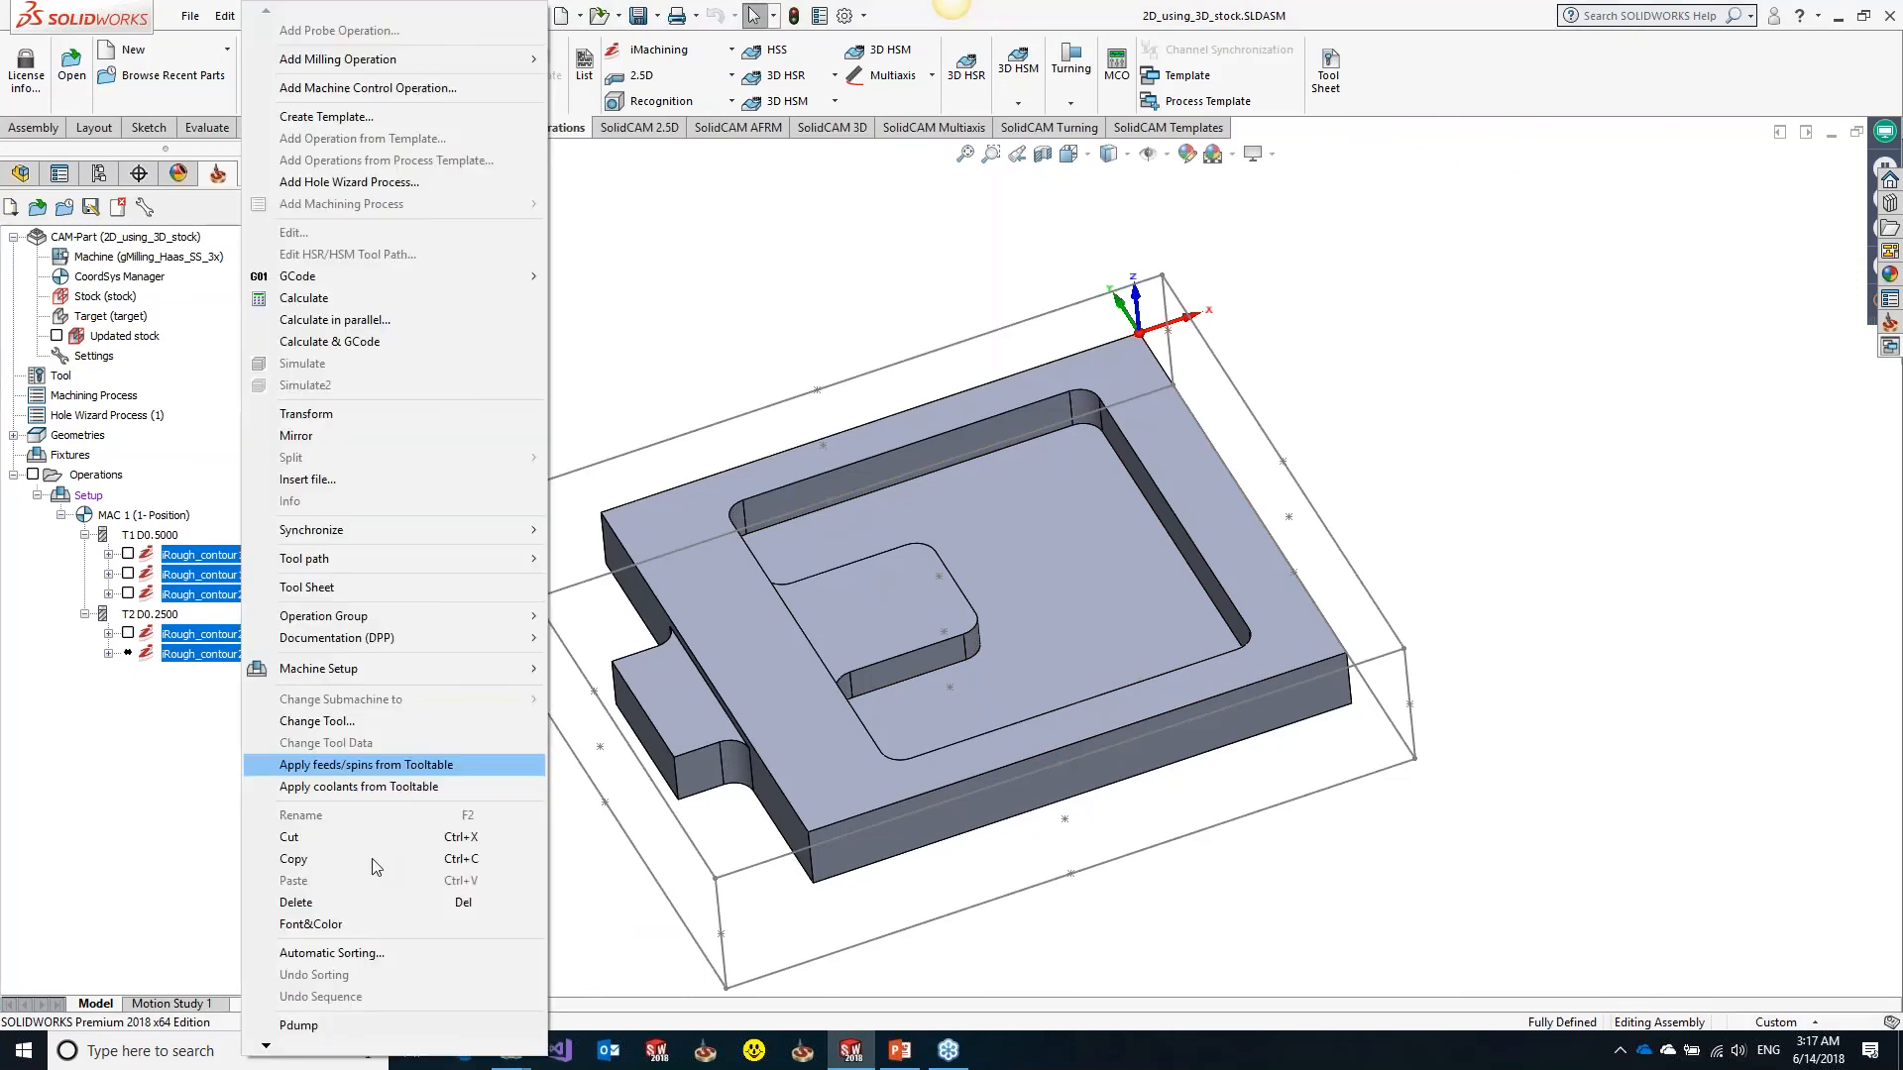
{"action": "key", "text": "Delete"}
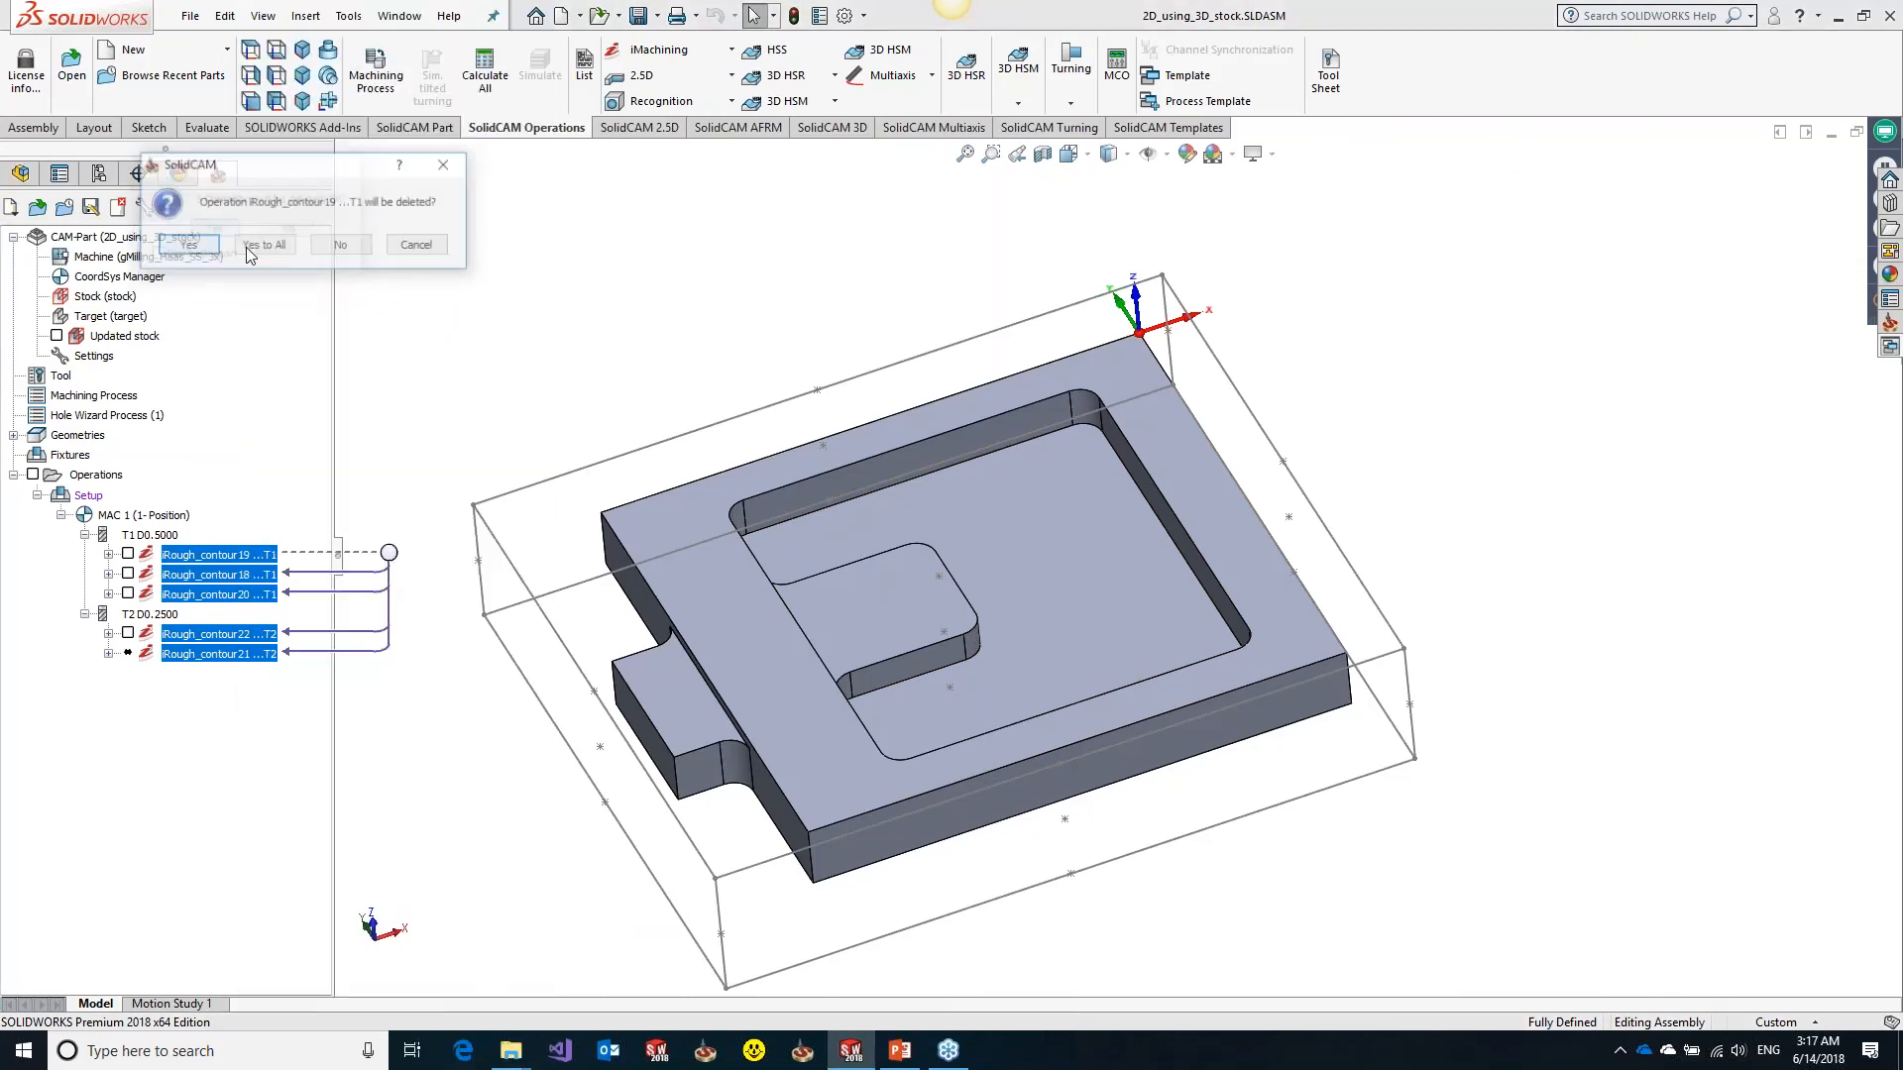
{"action": "left_click", "coordinate": [250, 246]}
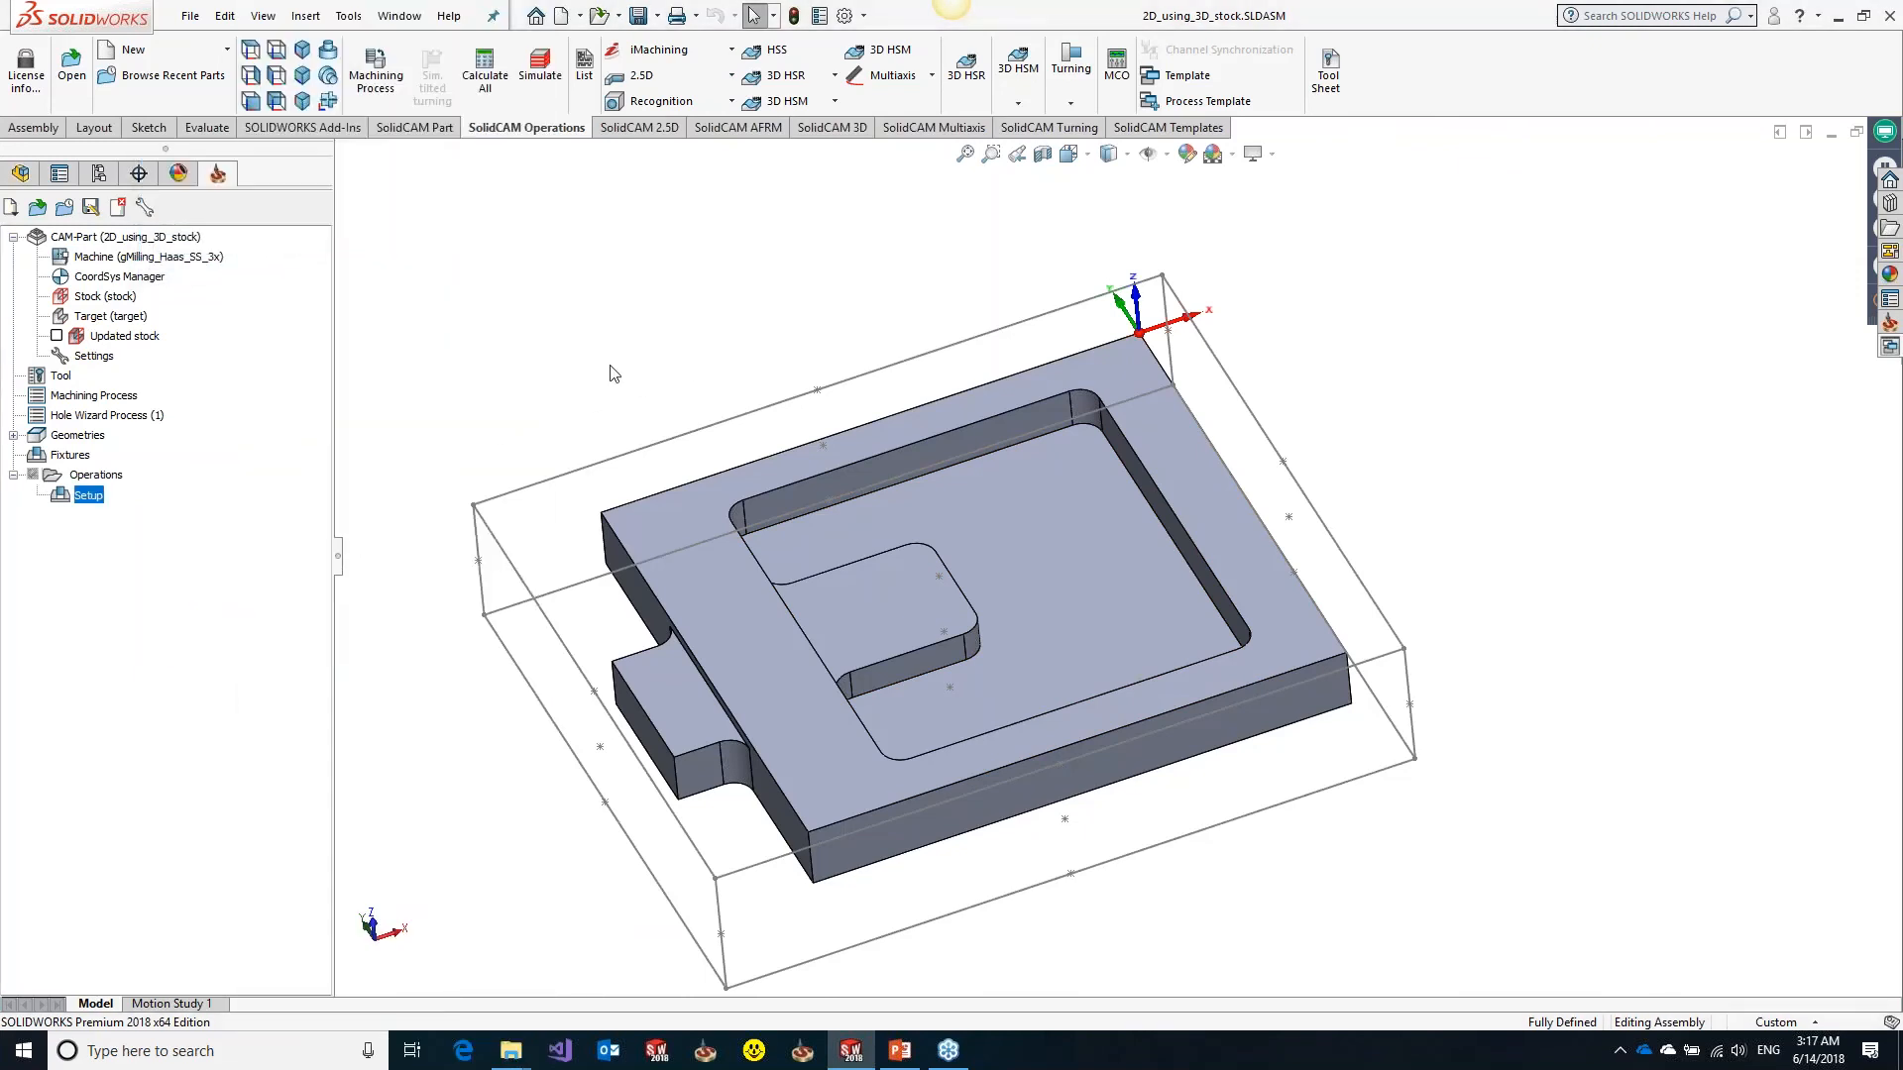
Examine the plate from above and in isometric view, pointing out its pocket floor, island, outer side face and top face
{"action": "middle_click_drag", "start_coordinate": [533, 535], "coordinate": [603, 626]}
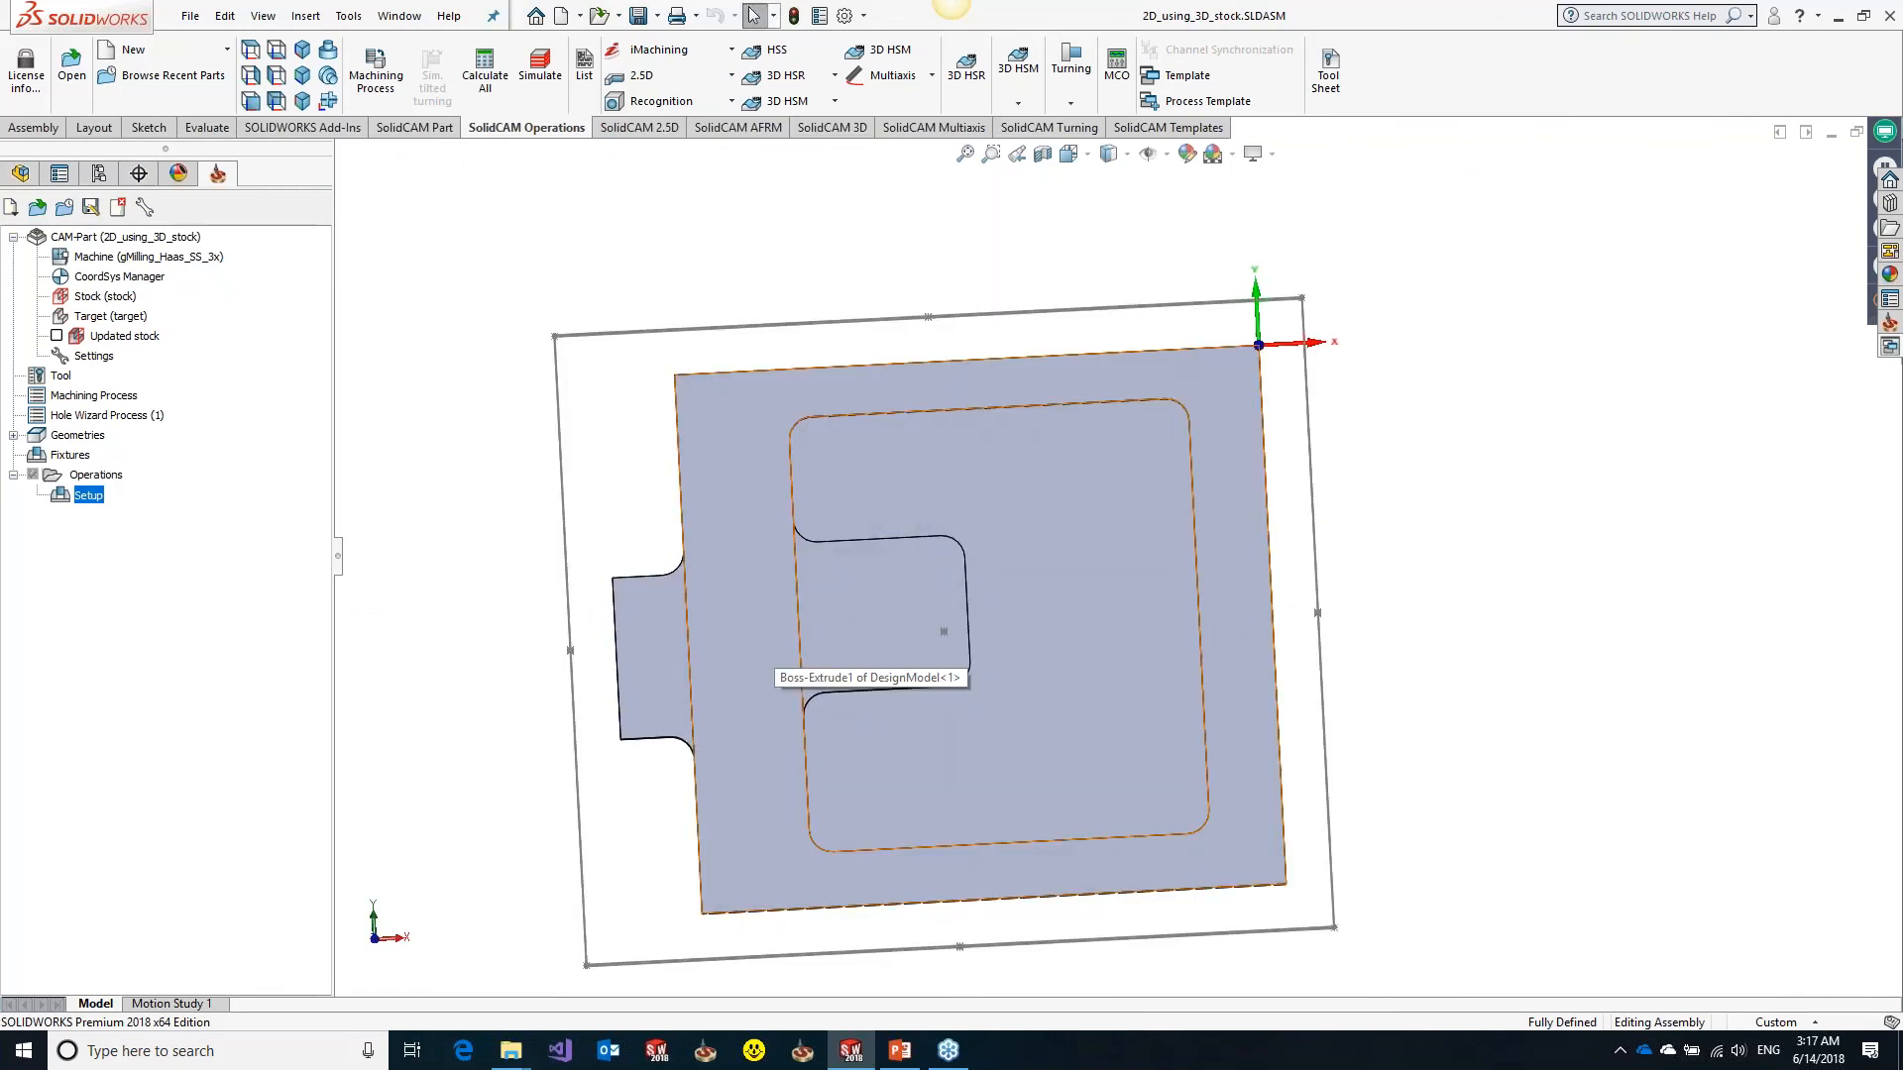
{"action": "key", "text": "ctrl+7"}
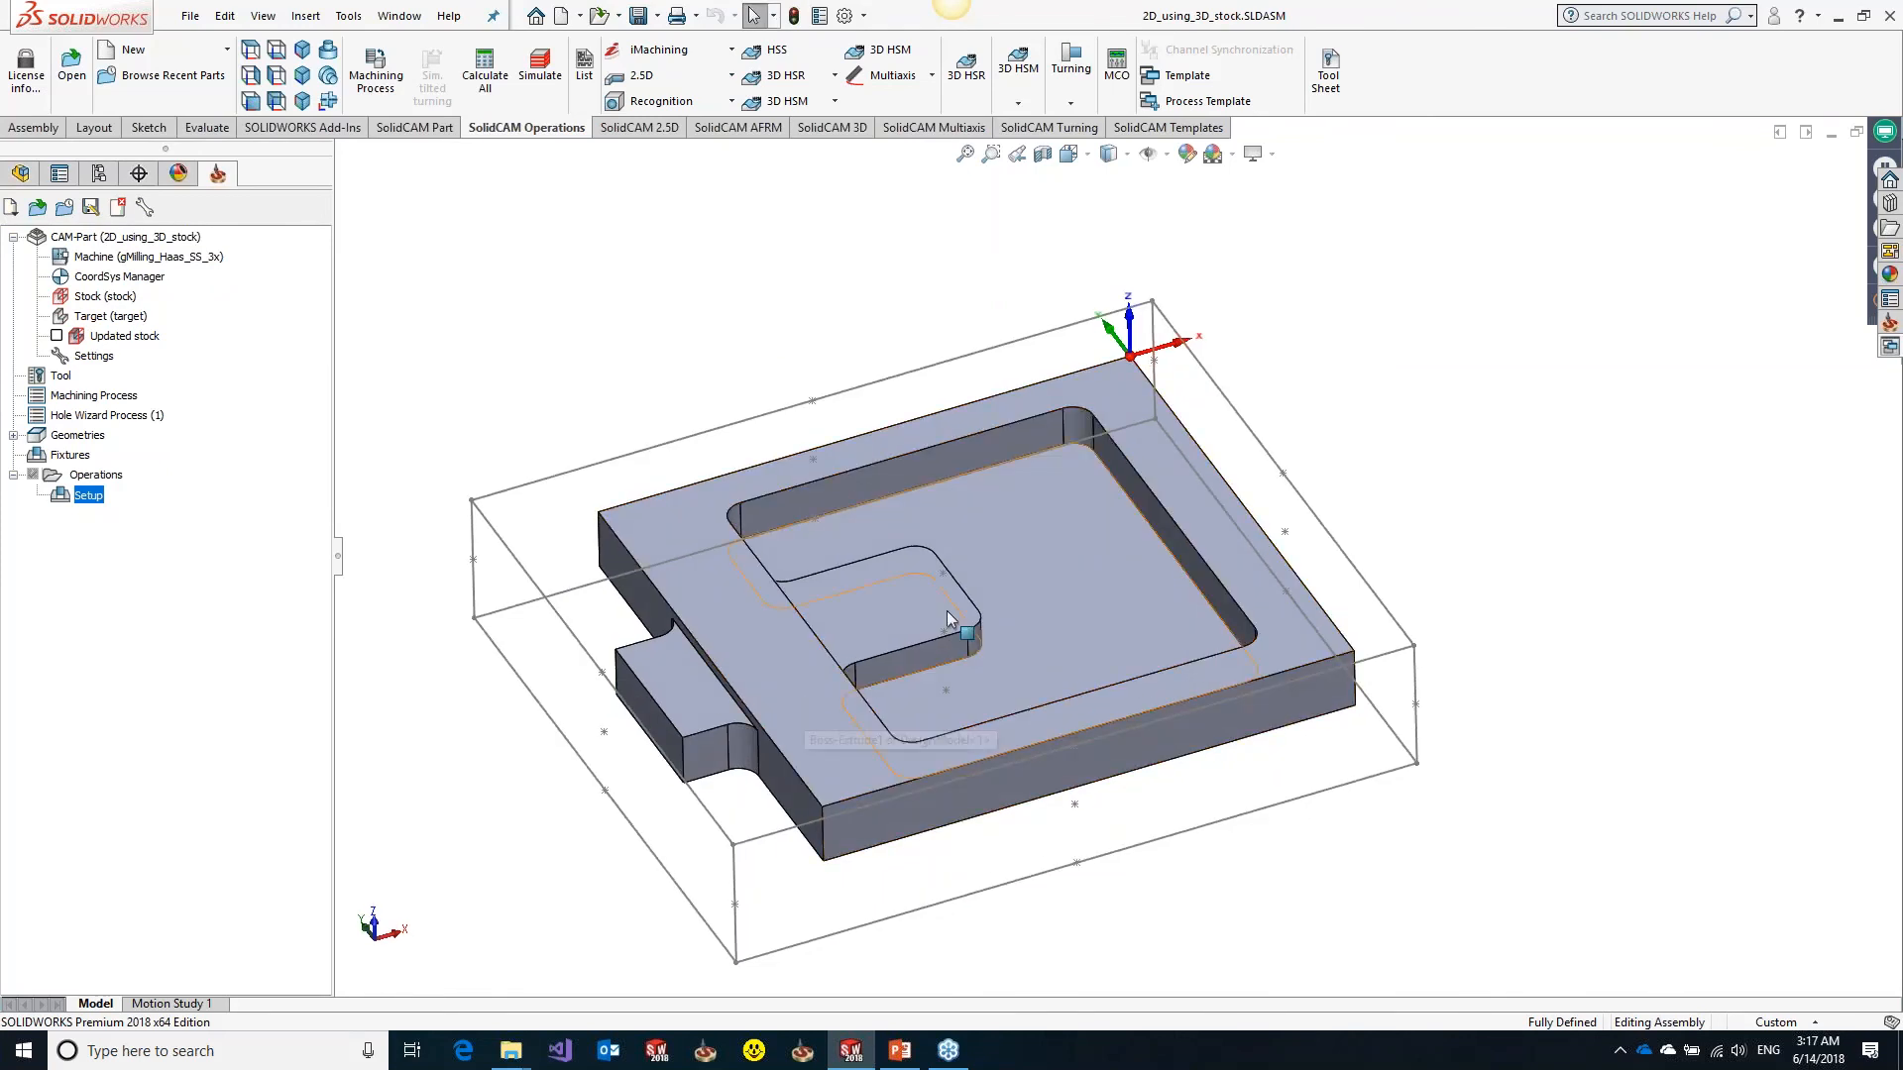
{"action": "left_click", "coordinate": [1044, 645]}
{"action": "left_click", "coordinate": [897, 600]}
{"action": "left_click", "coordinate": [651, 602]}
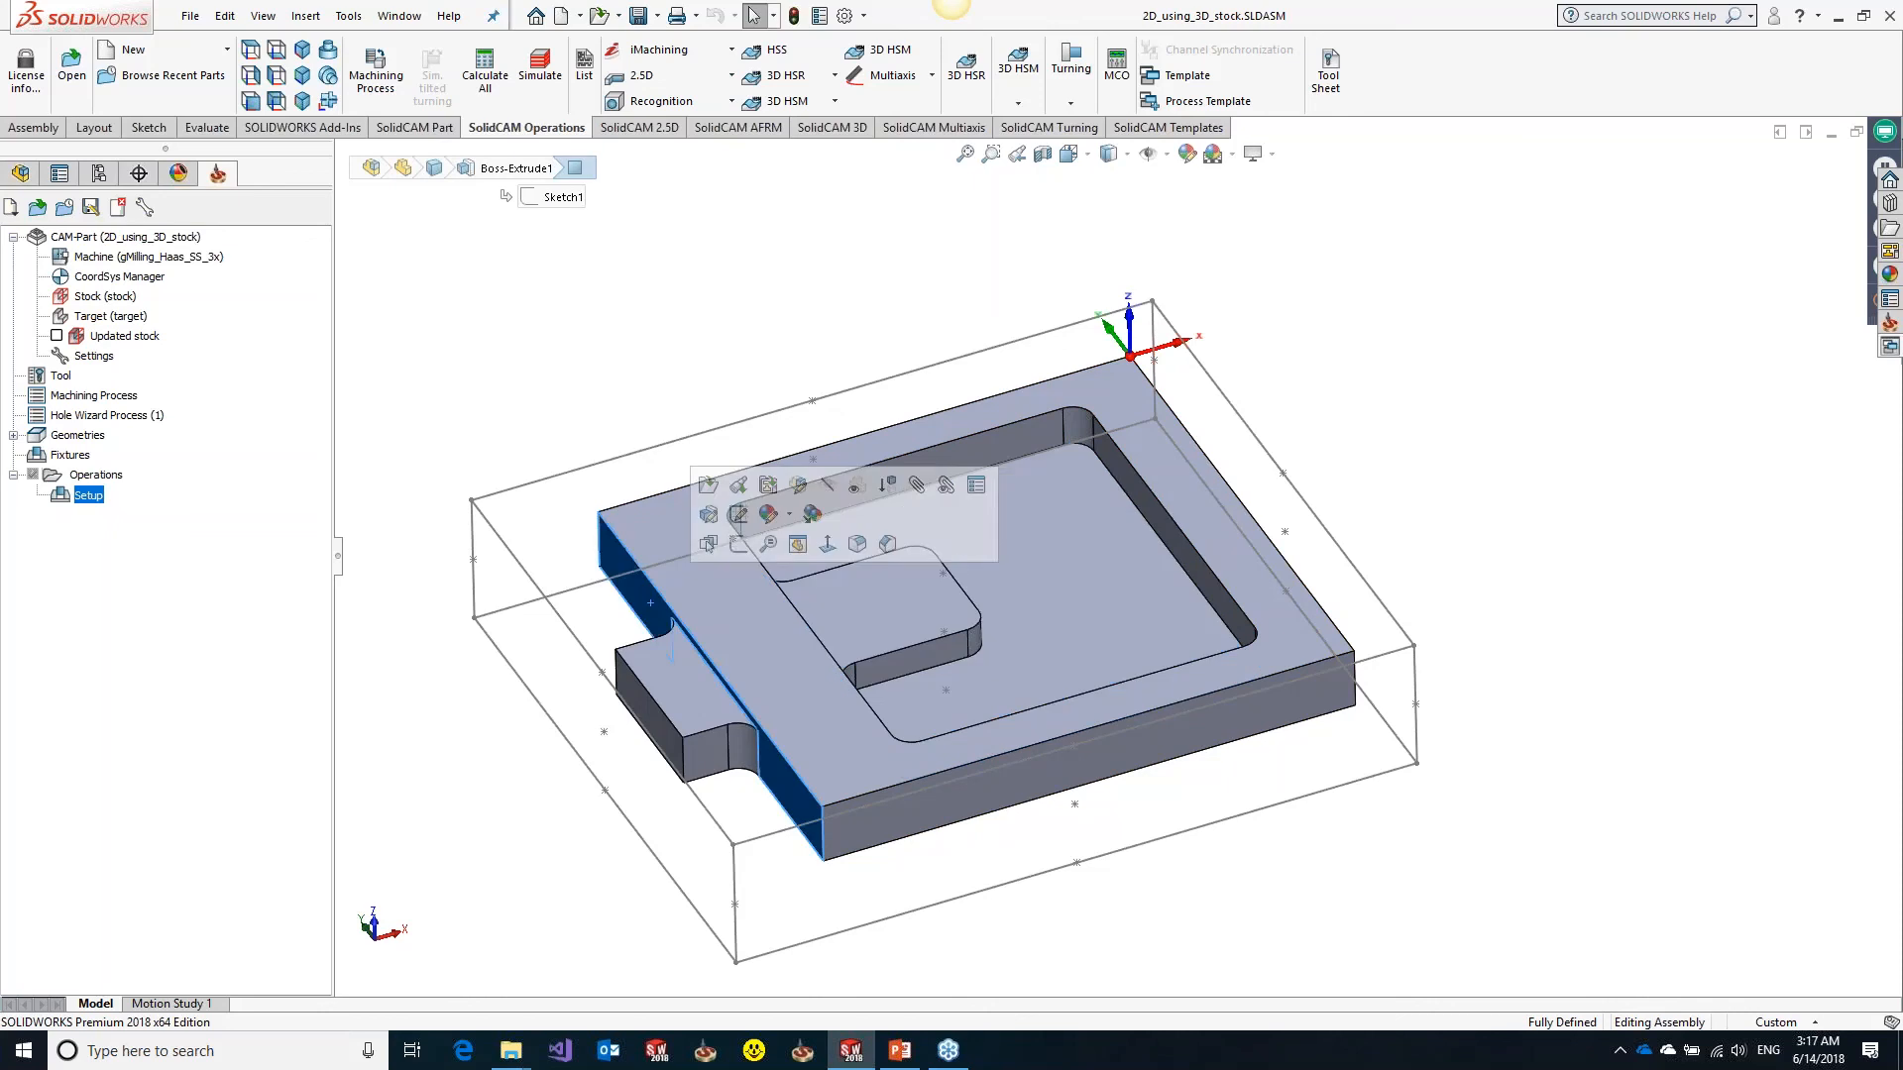
{"action": "left_click", "coordinate": [658, 529]}
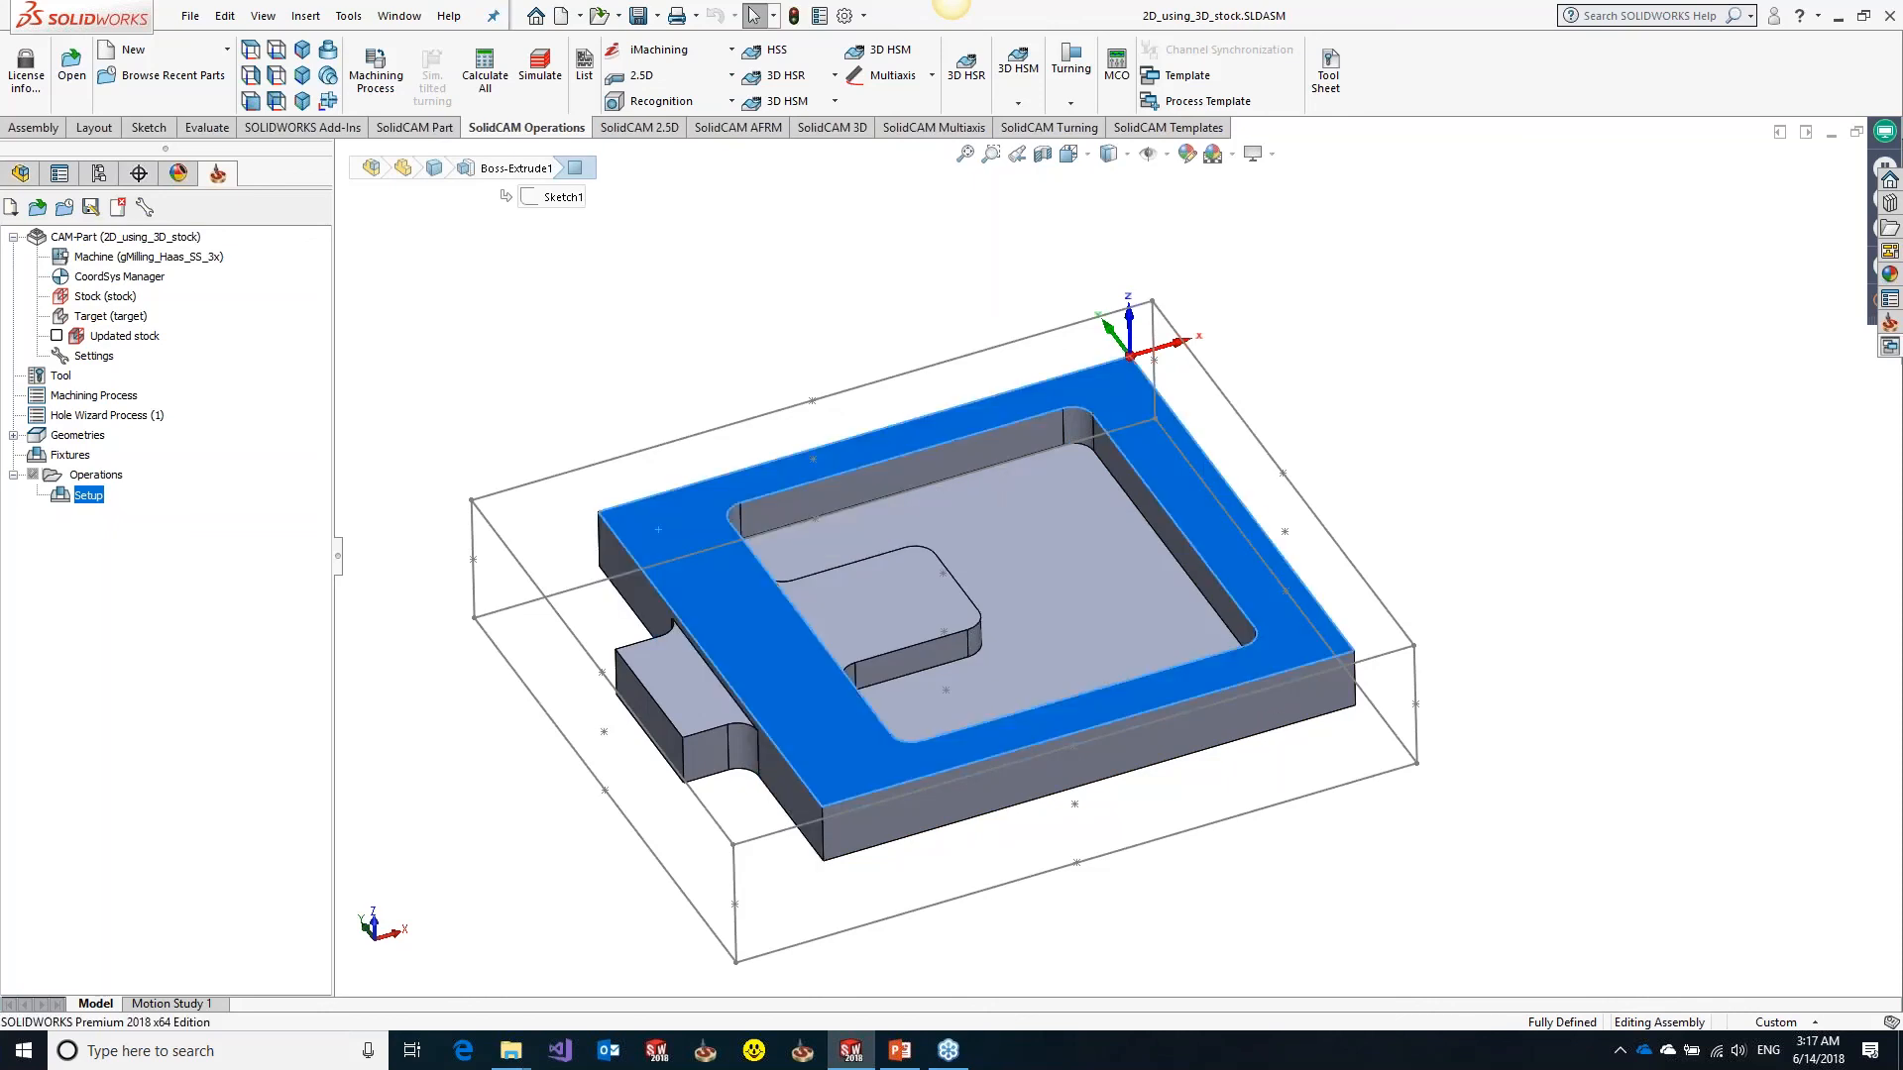
{"action": "key", "text": "Escape"}
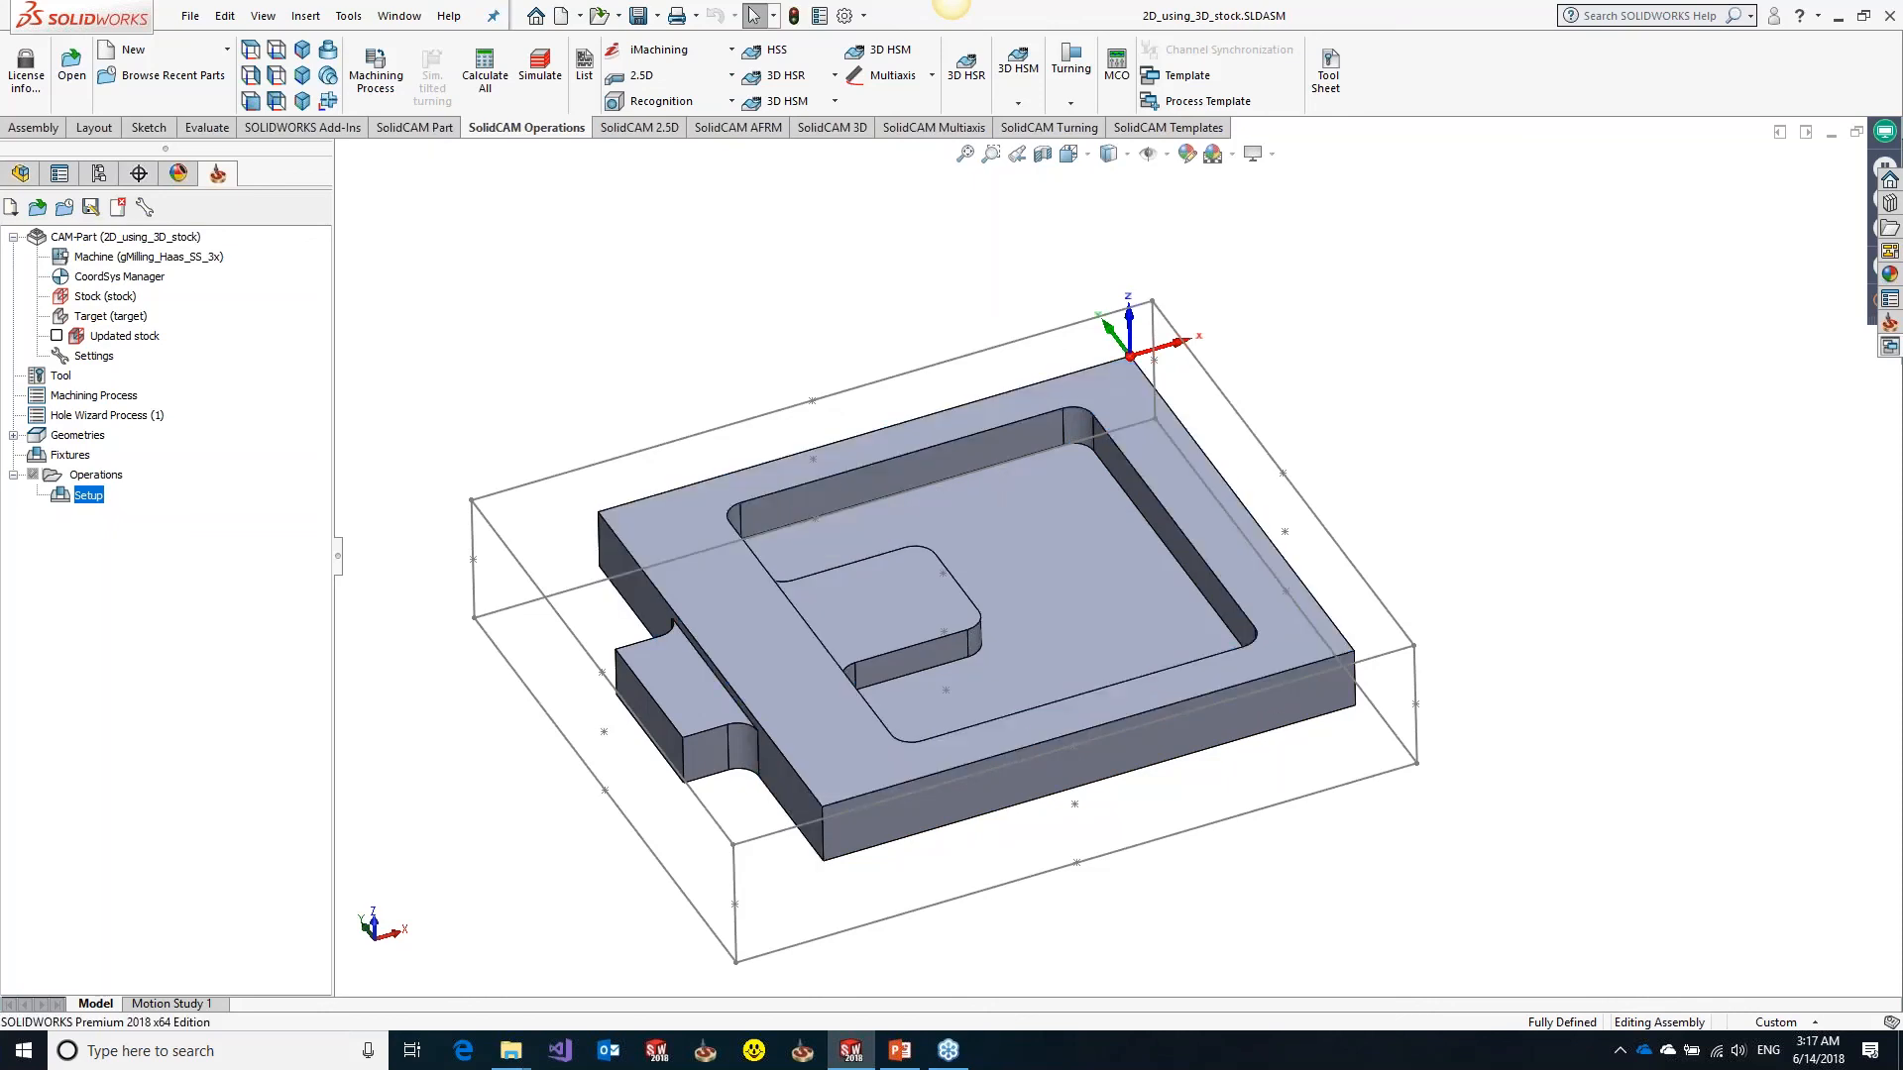
{"action": "right_click", "coordinate": [87, 478]}
{"action": "mouse_move", "coordinate": [248, 493]}
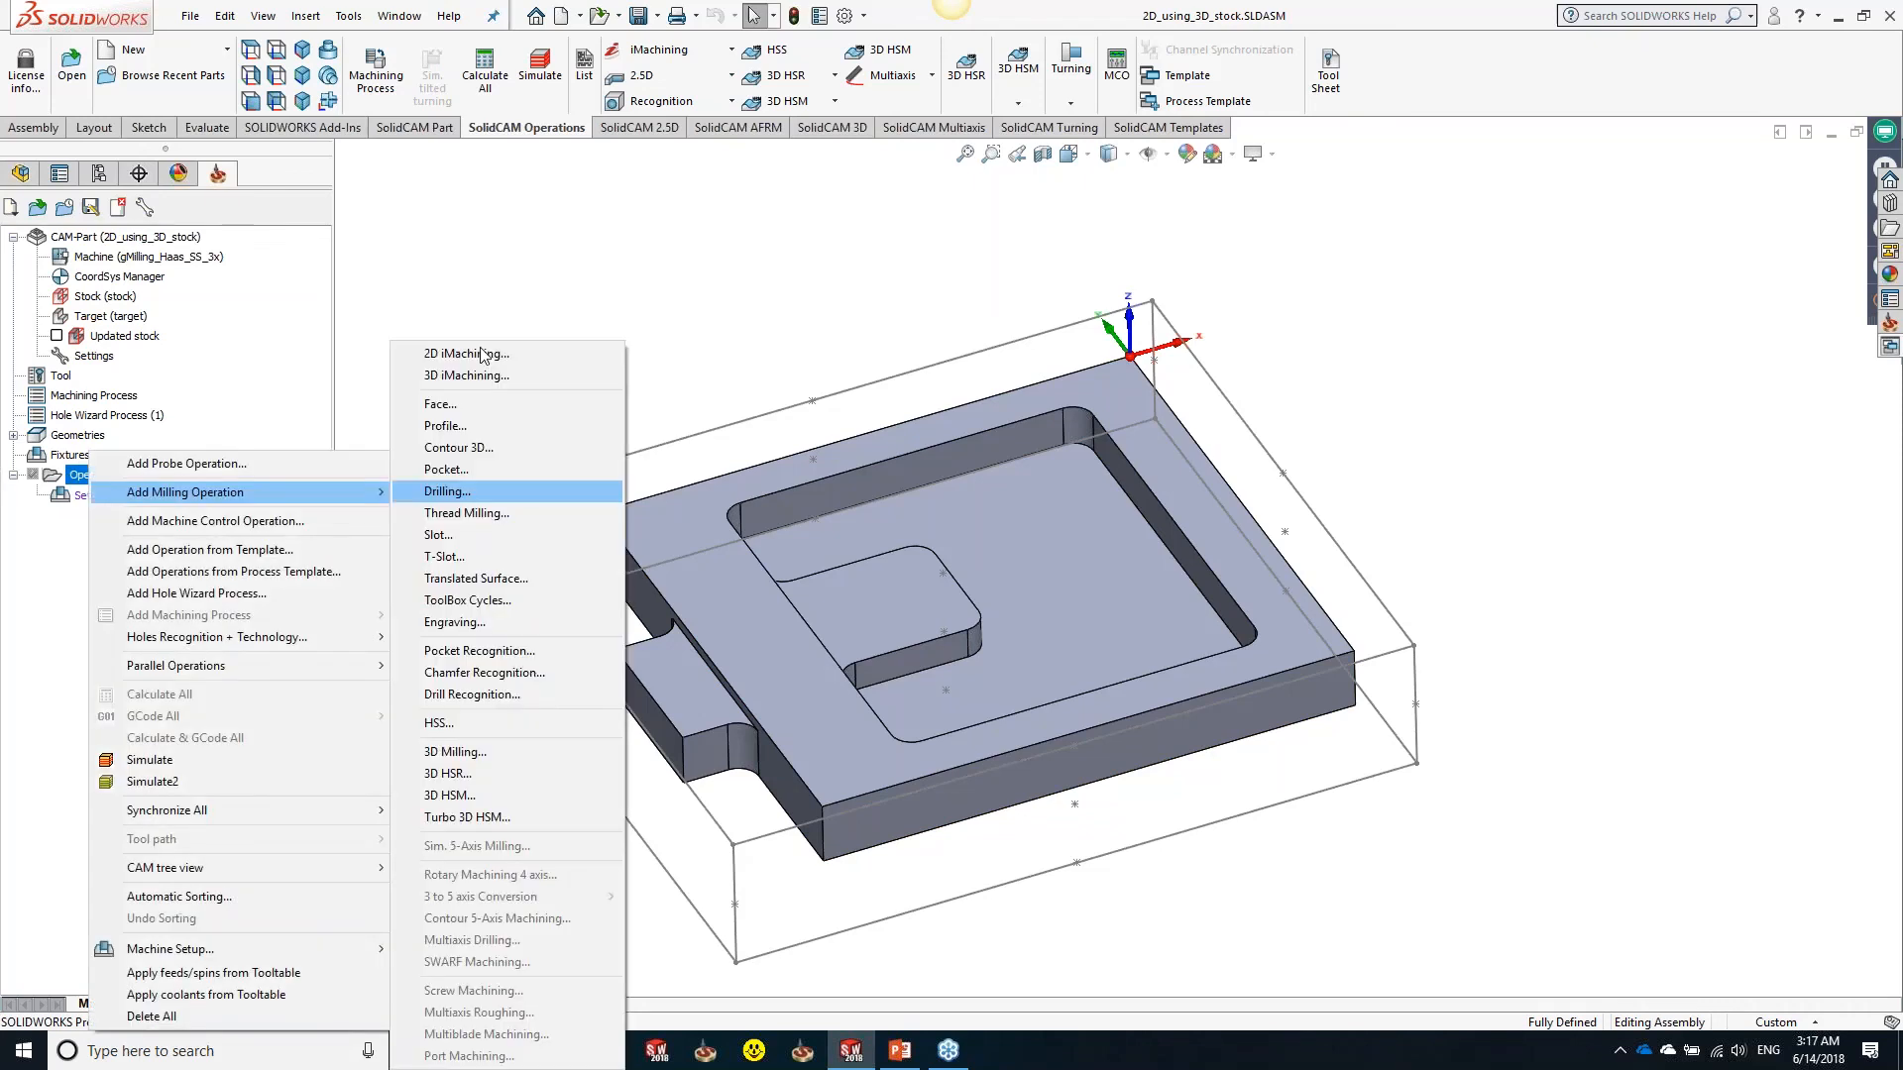
{"action": "left_click", "coordinate": [494, 363]}
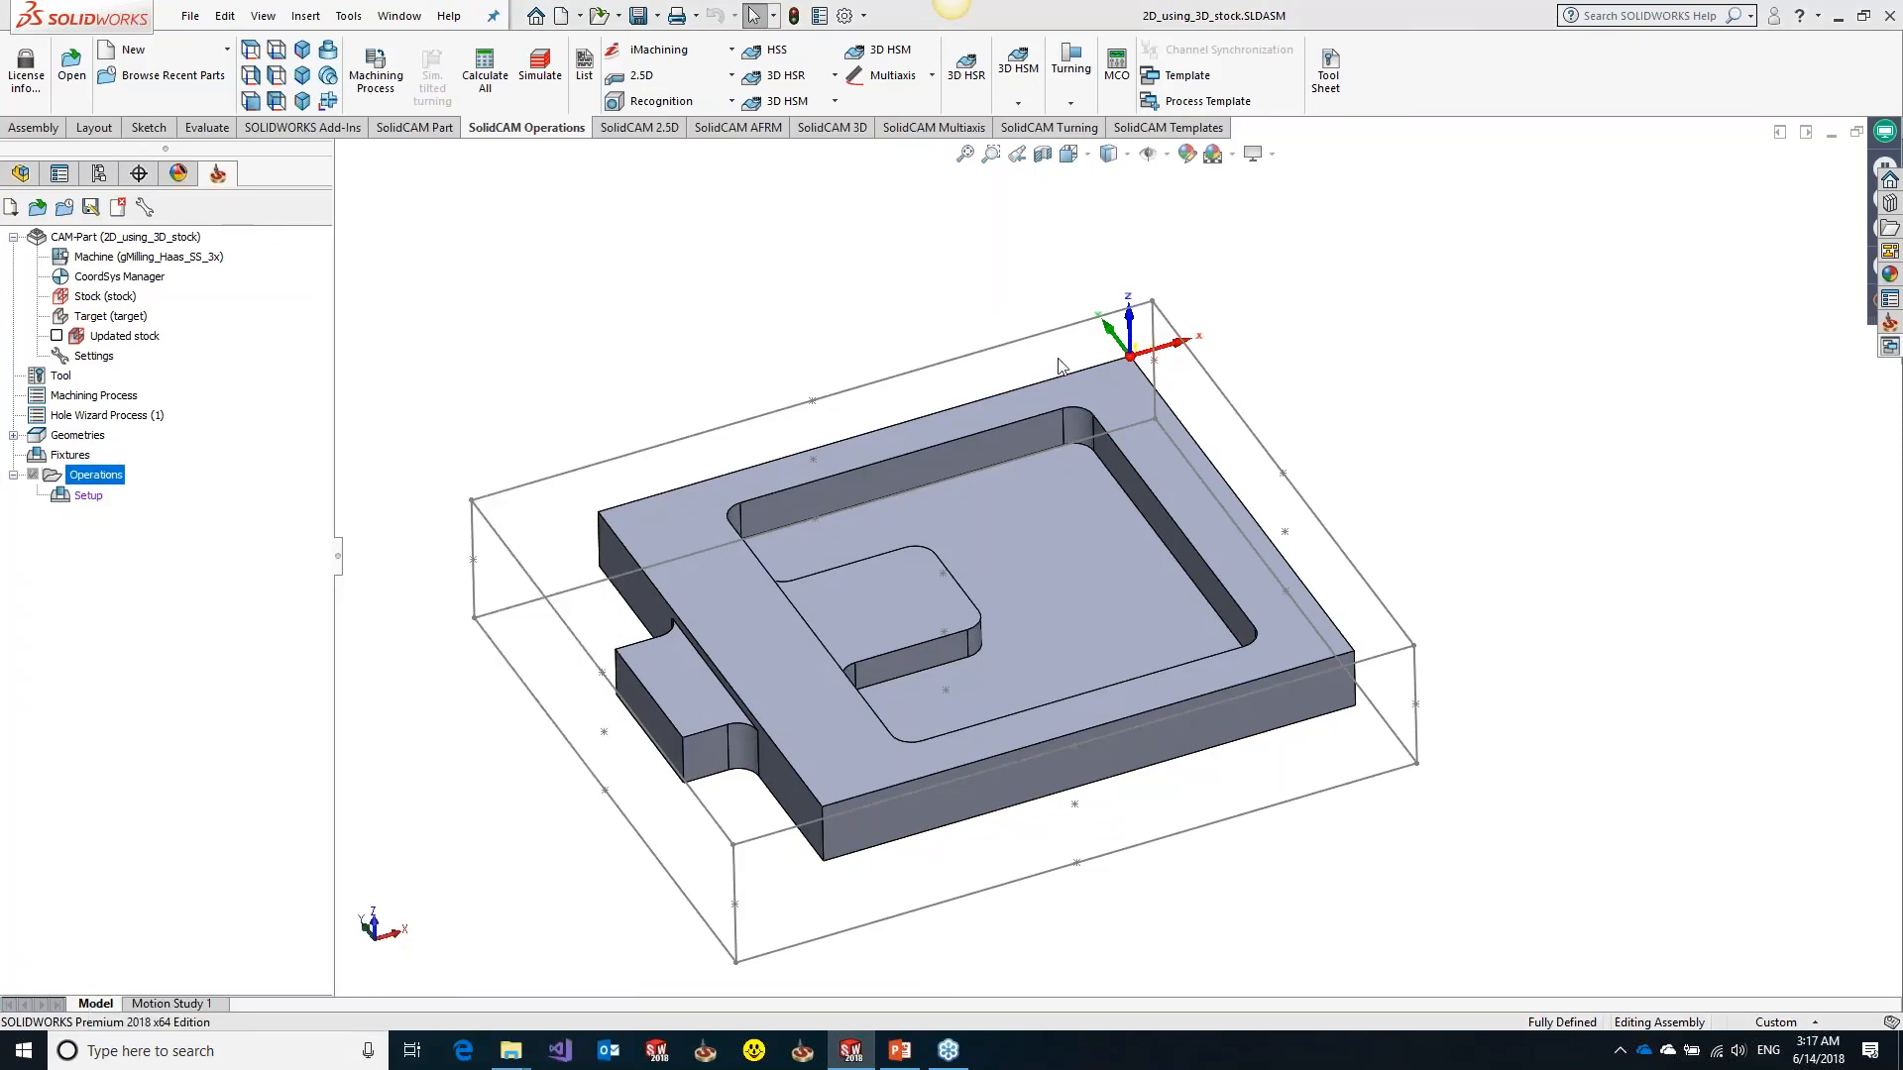
{"action": "left_click_drag", "start_coordinate": [1060, 216], "coordinate": [1320, 184]}
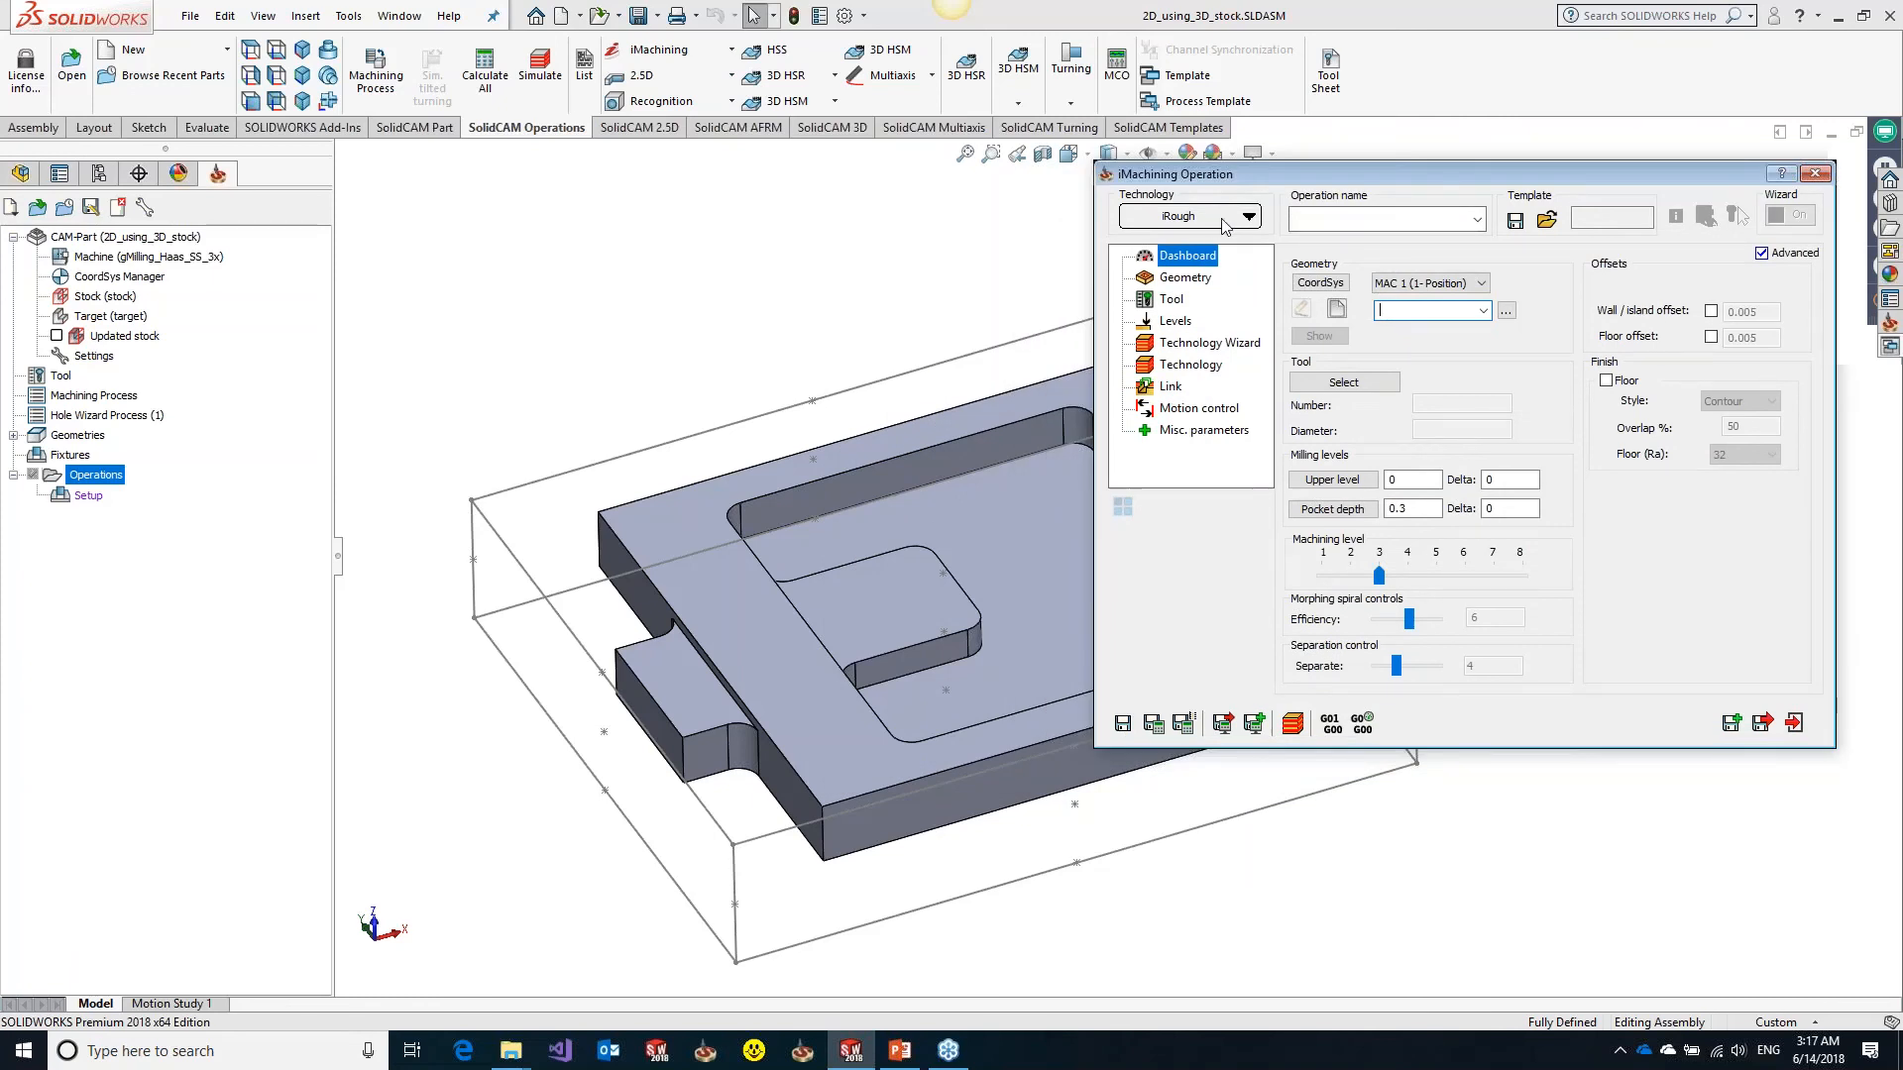
{"action": "left_click", "coordinate": [1339, 312]}
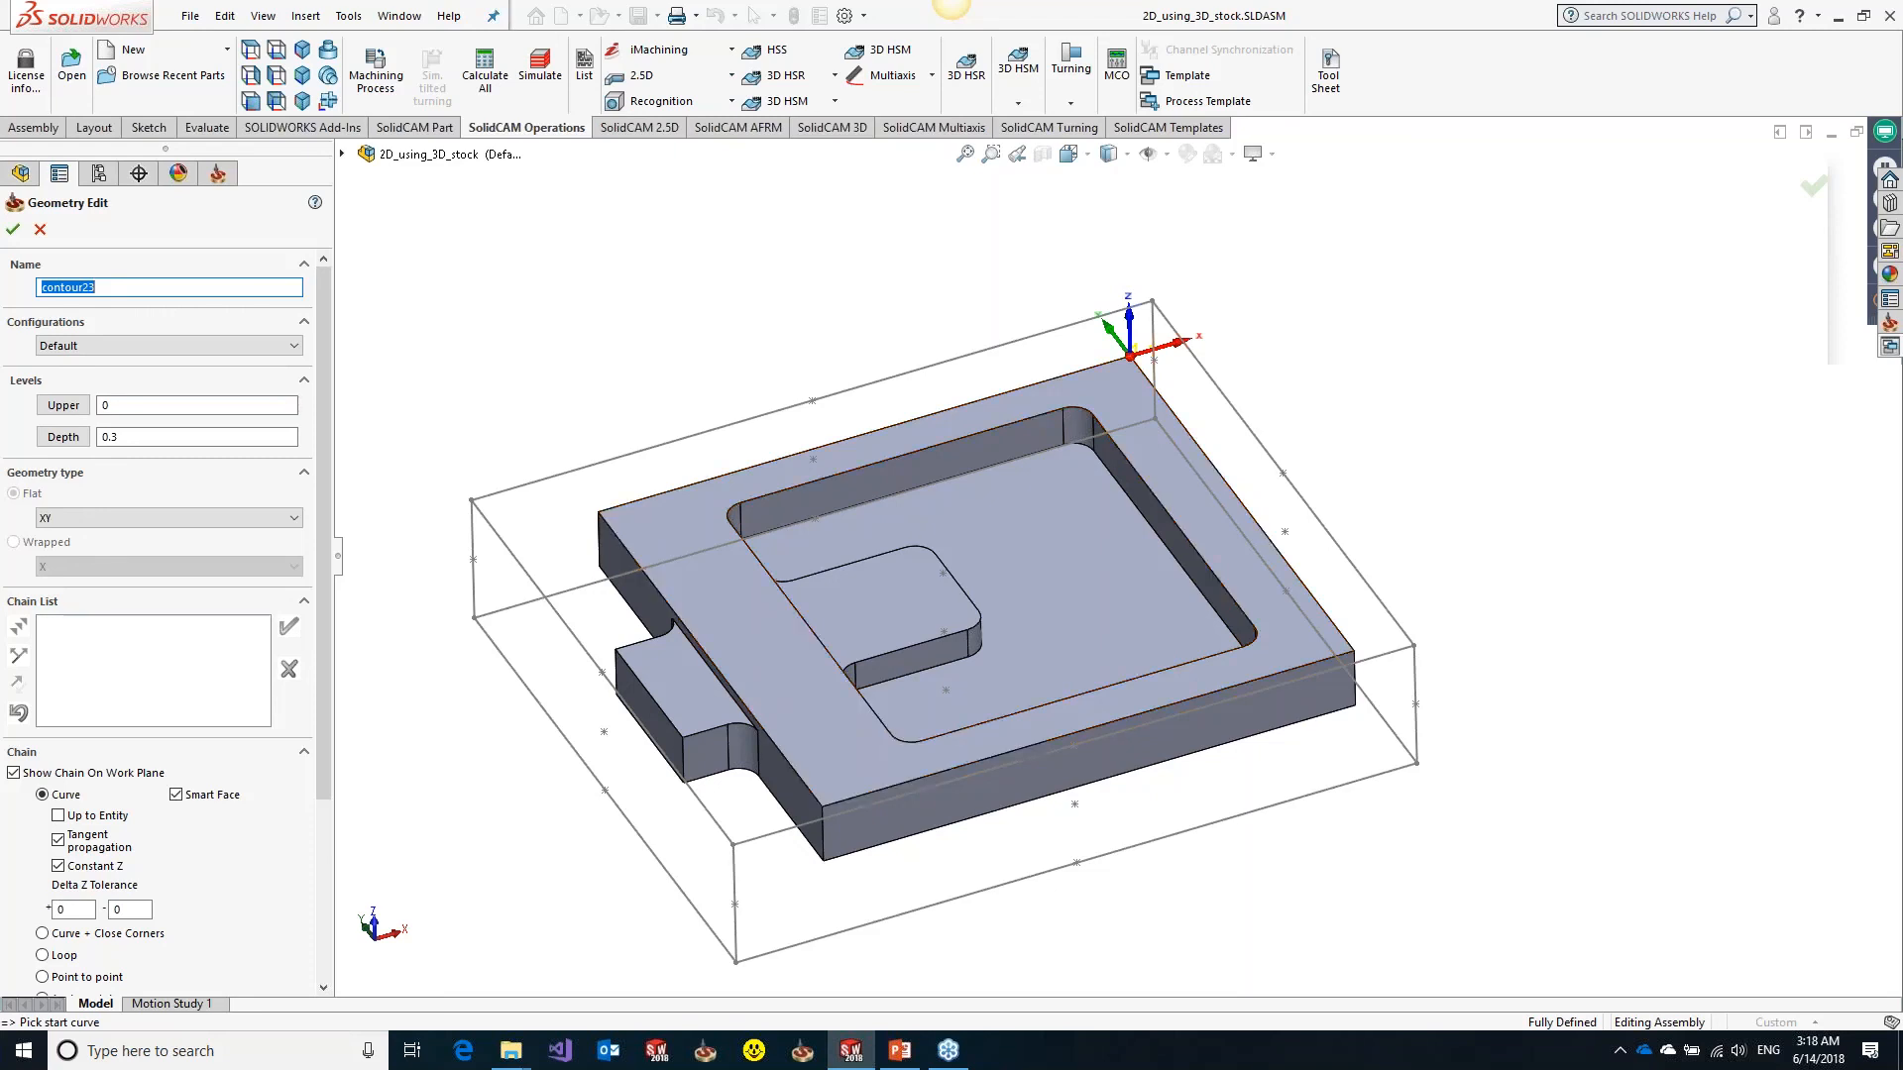
{"action": "left_click", "coordinate": [805, 649]}
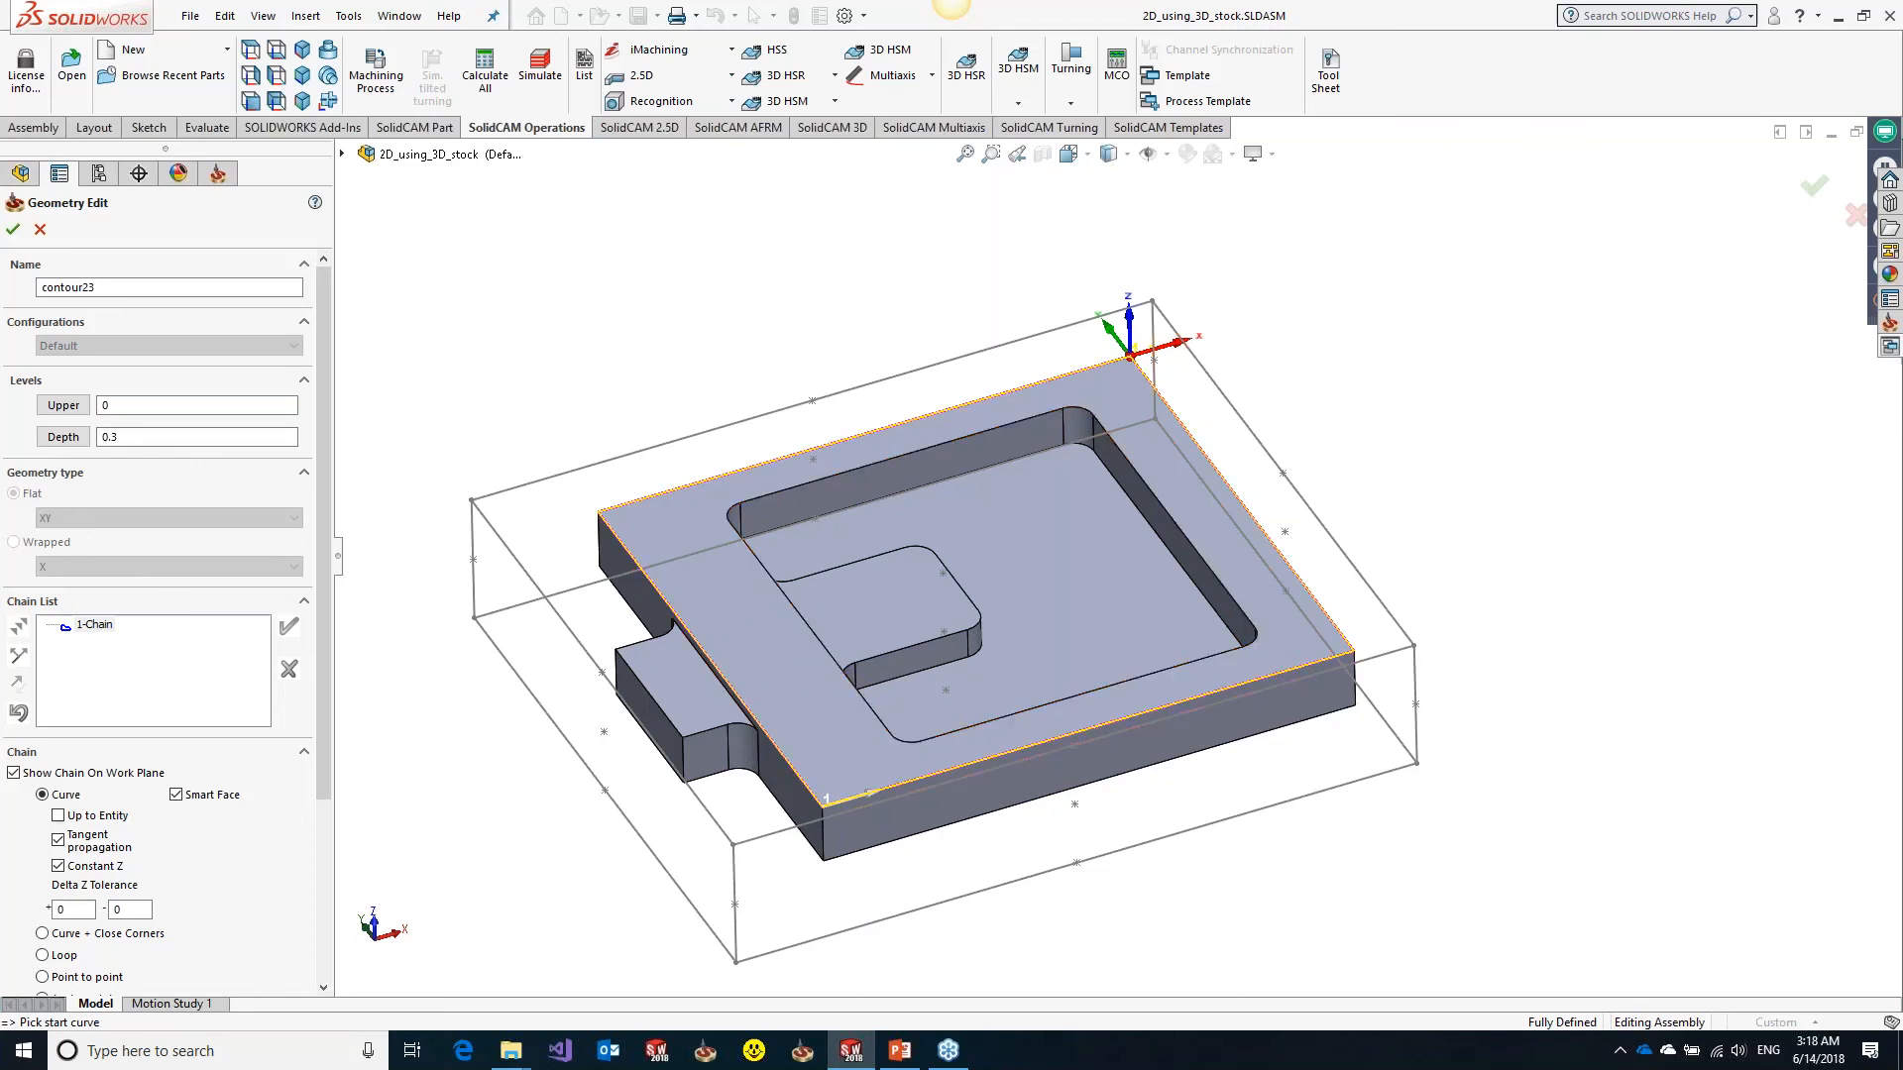
{"action": "left_click", "coordinate": [1814, 185]}
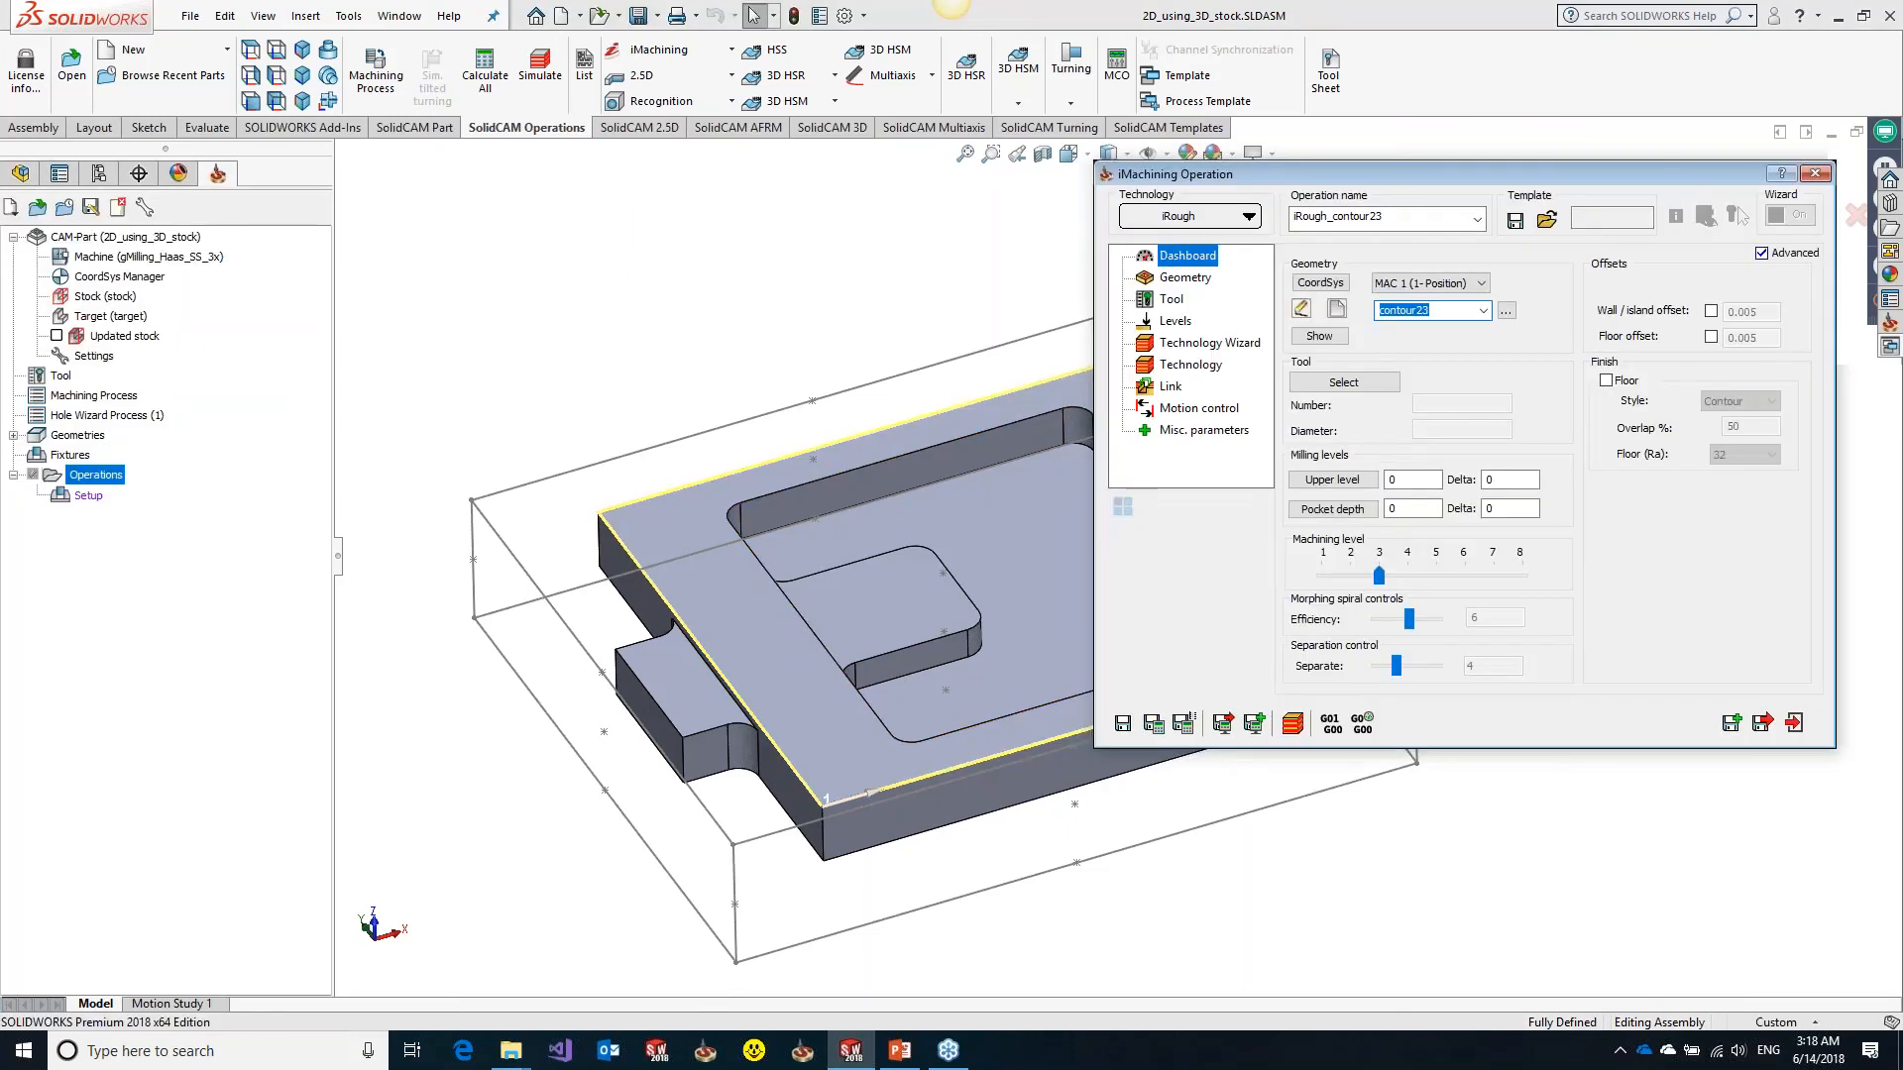
{"action": "left_click", "coordinate": [1371, 390]}
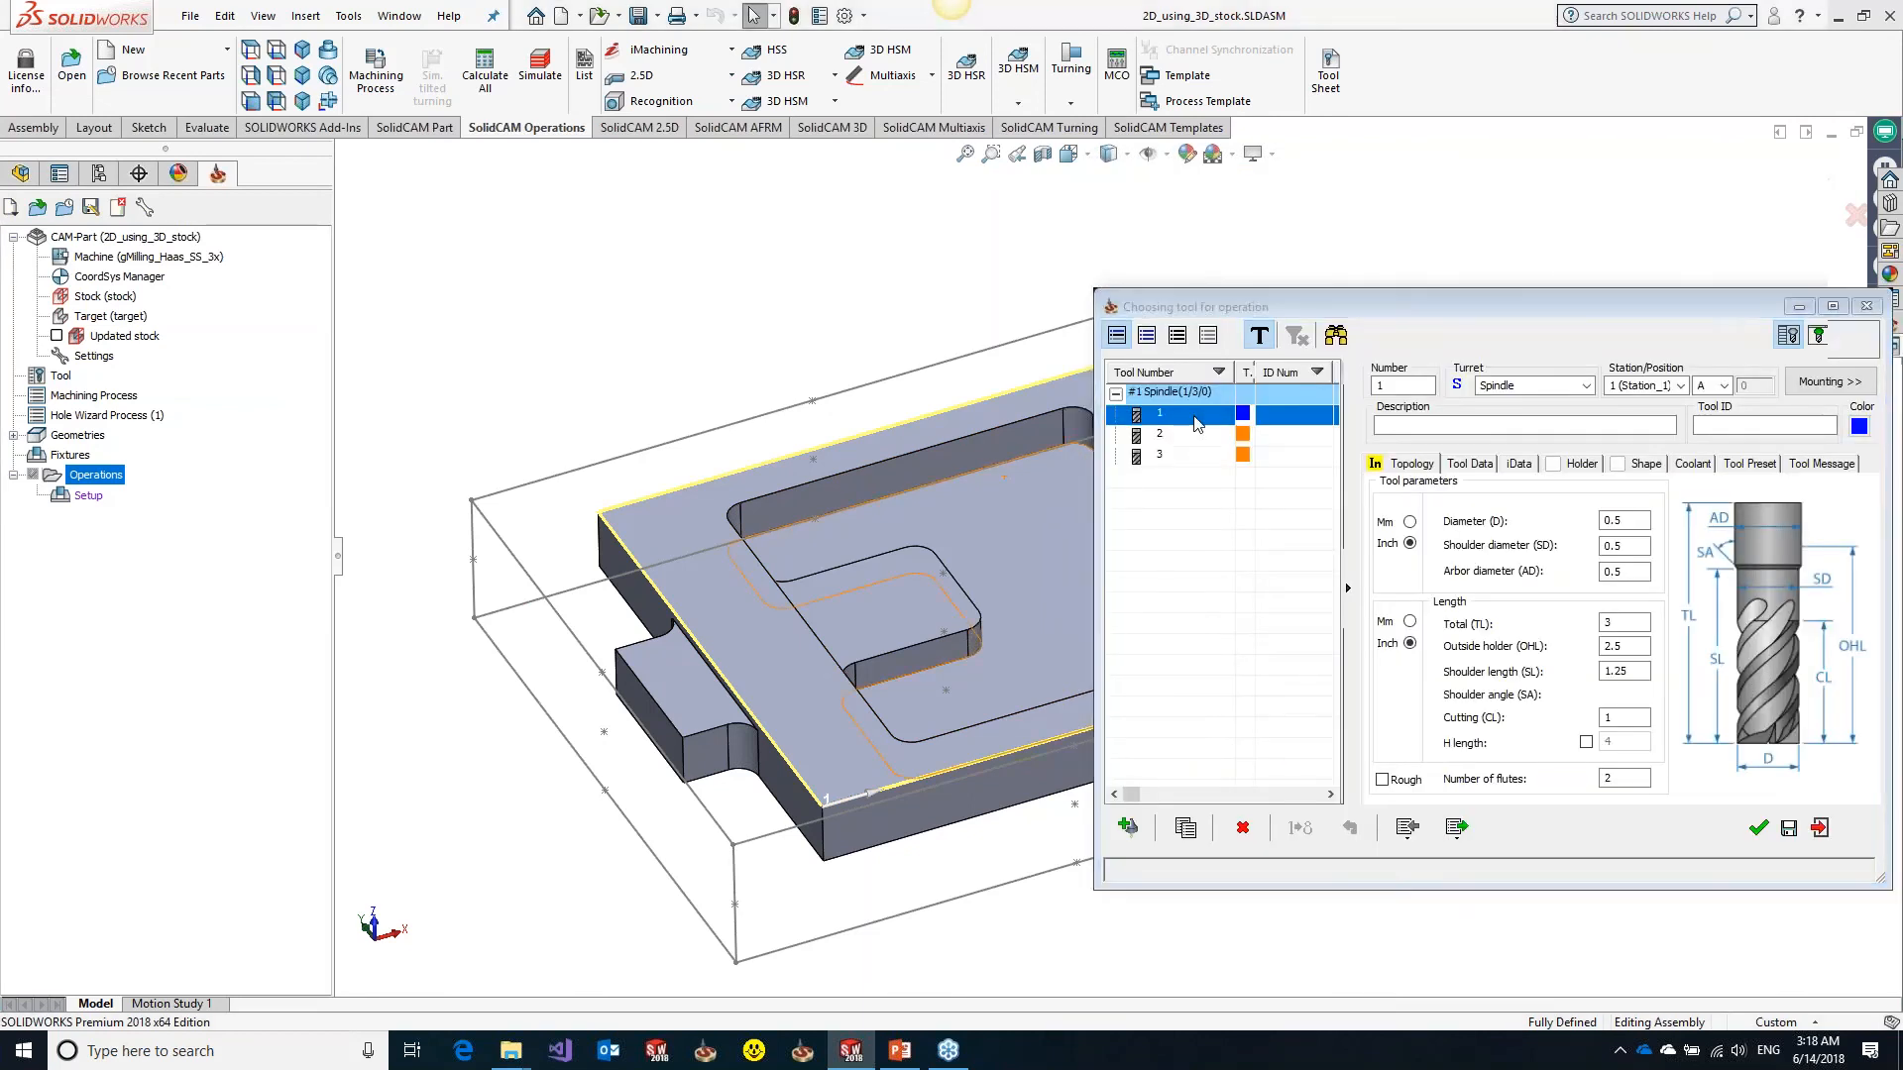
{"action": "double_click", "coordinate": [1196, 424]}
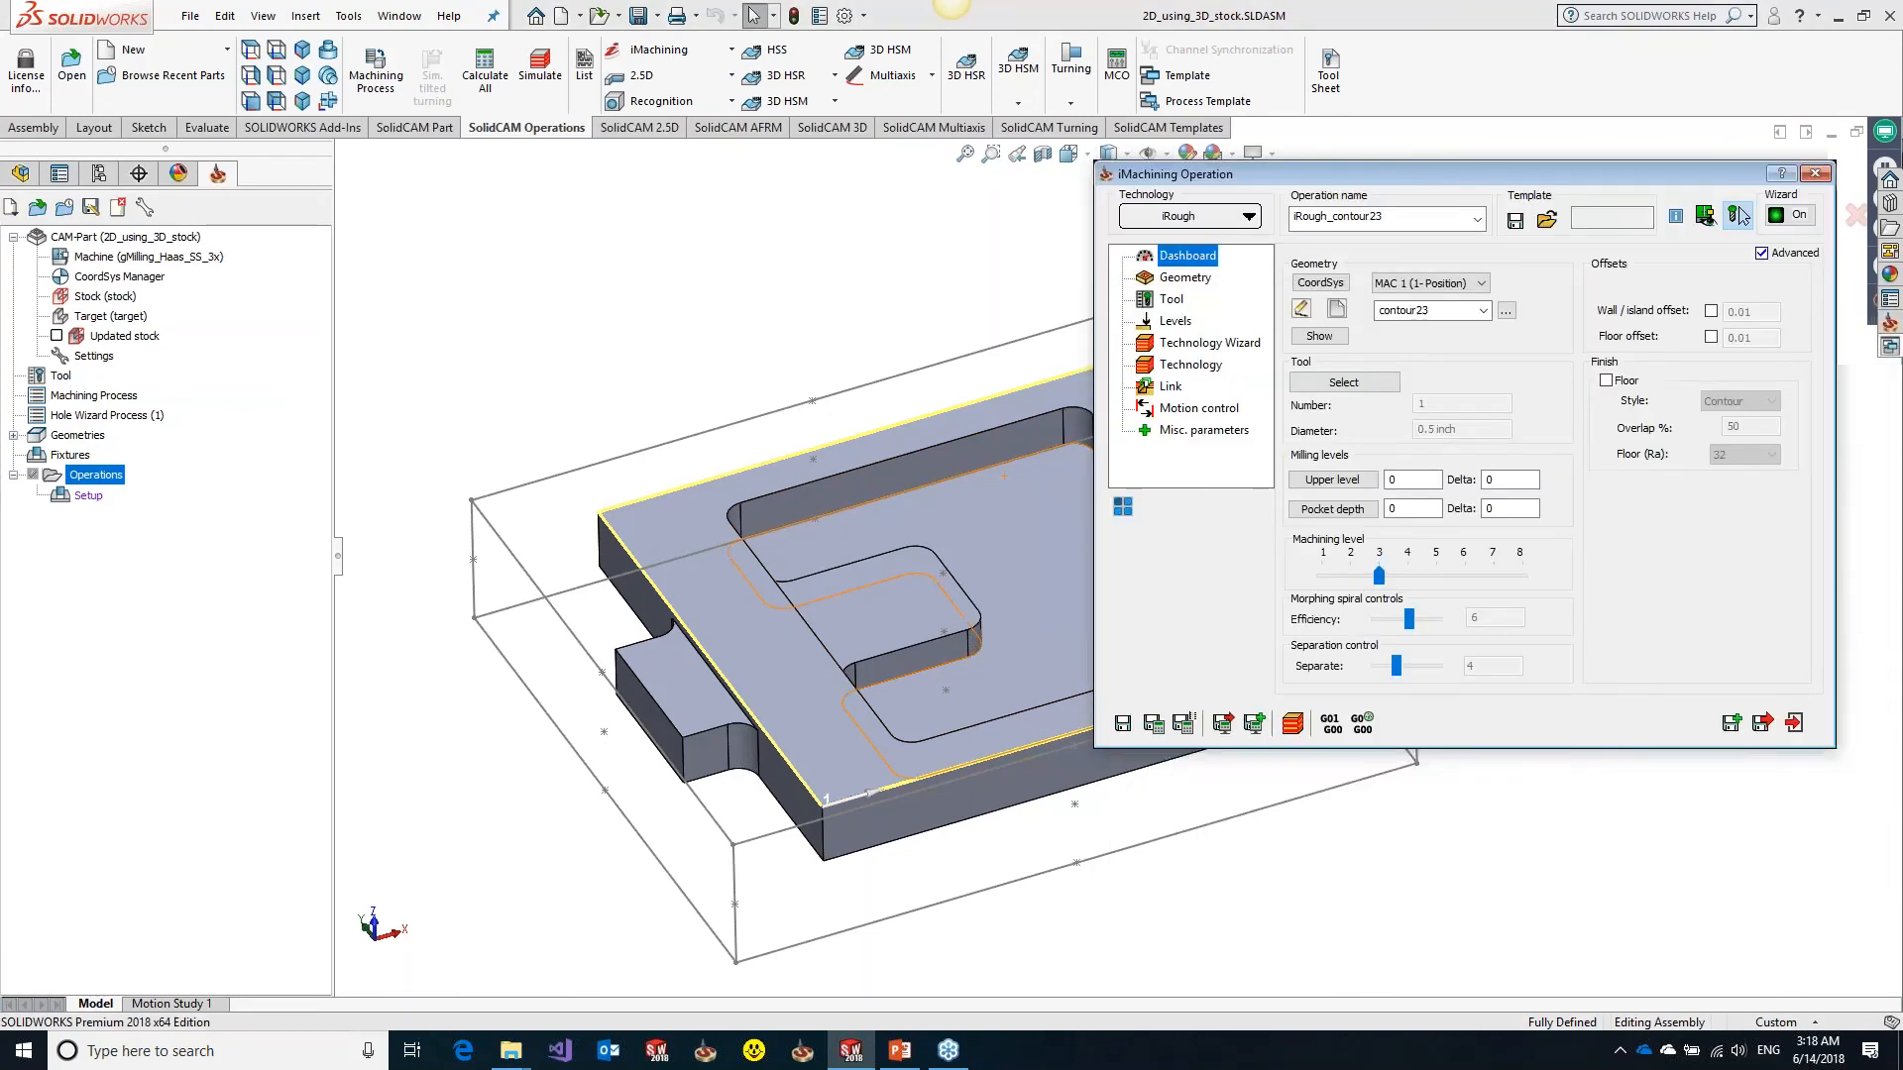
{"action": "left_click", "coordinate": [239, 238]}
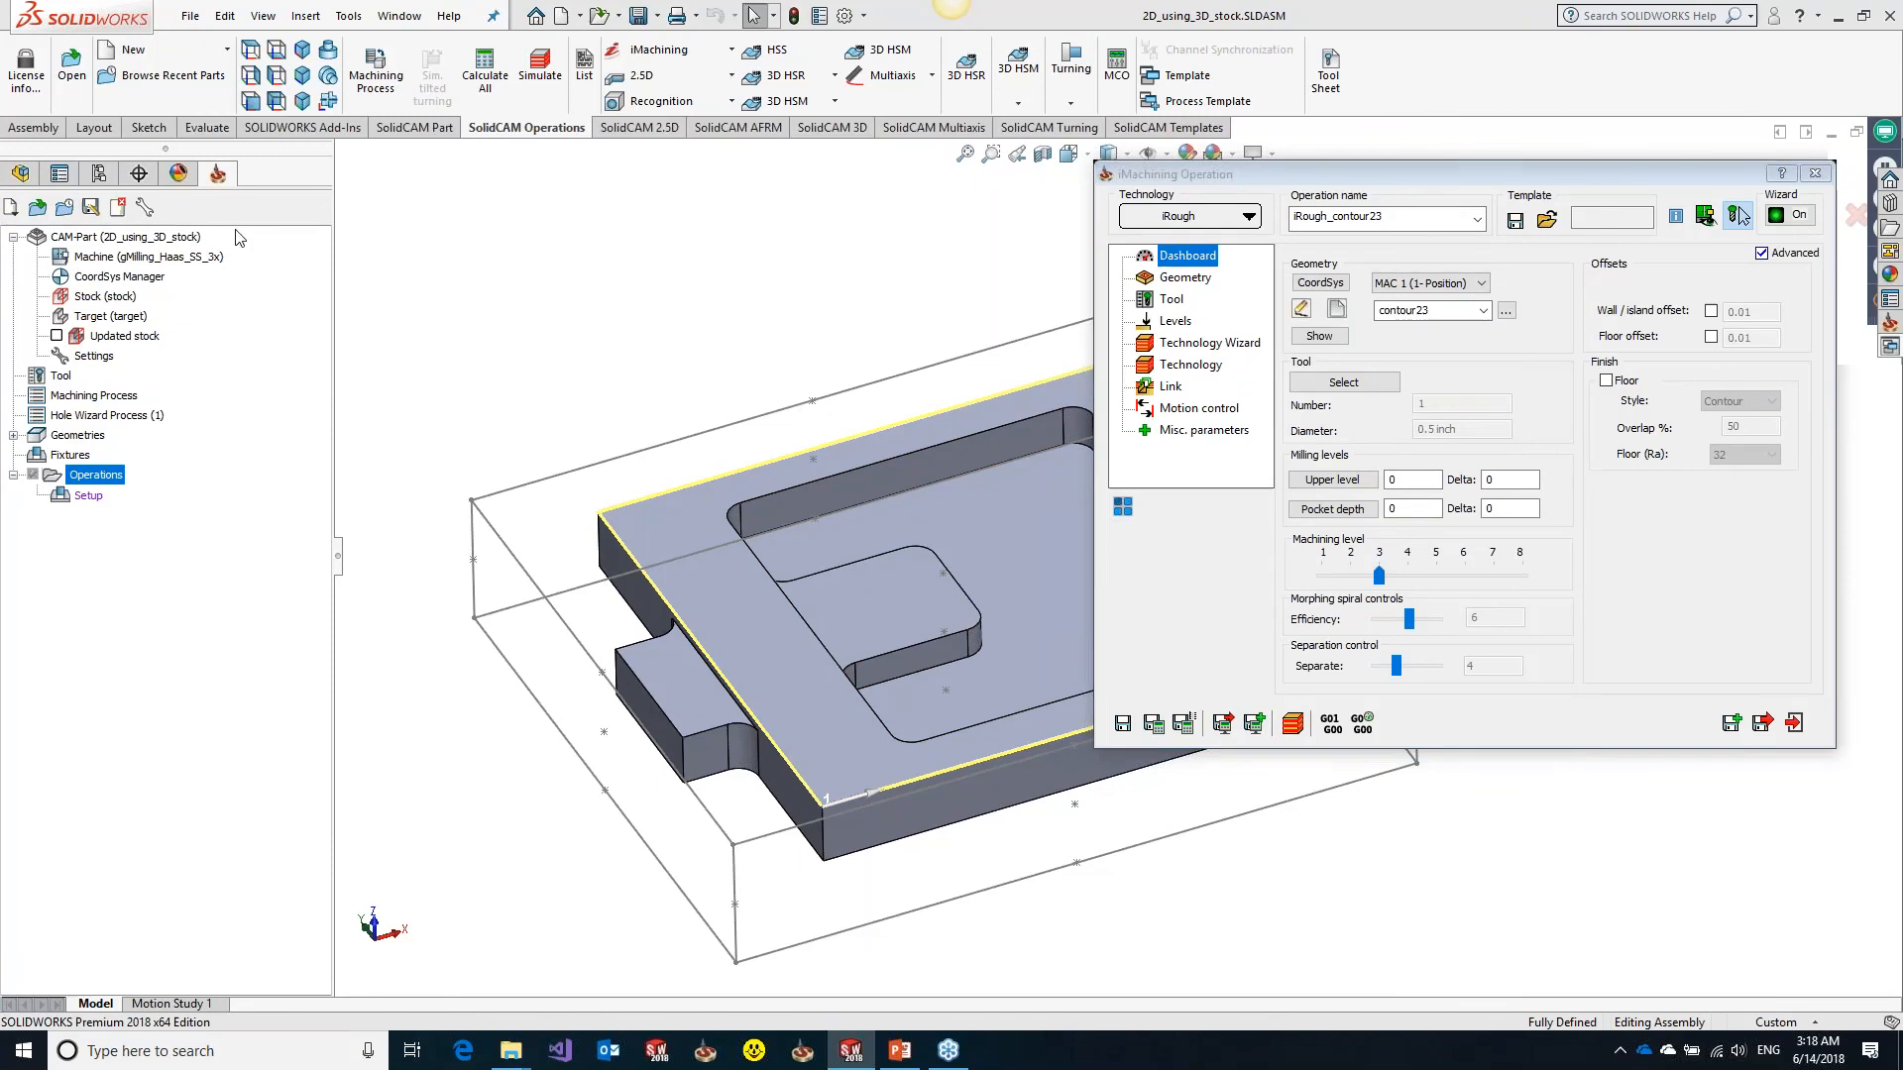
{"action": "left_click", "coordinate": [239, 230]}
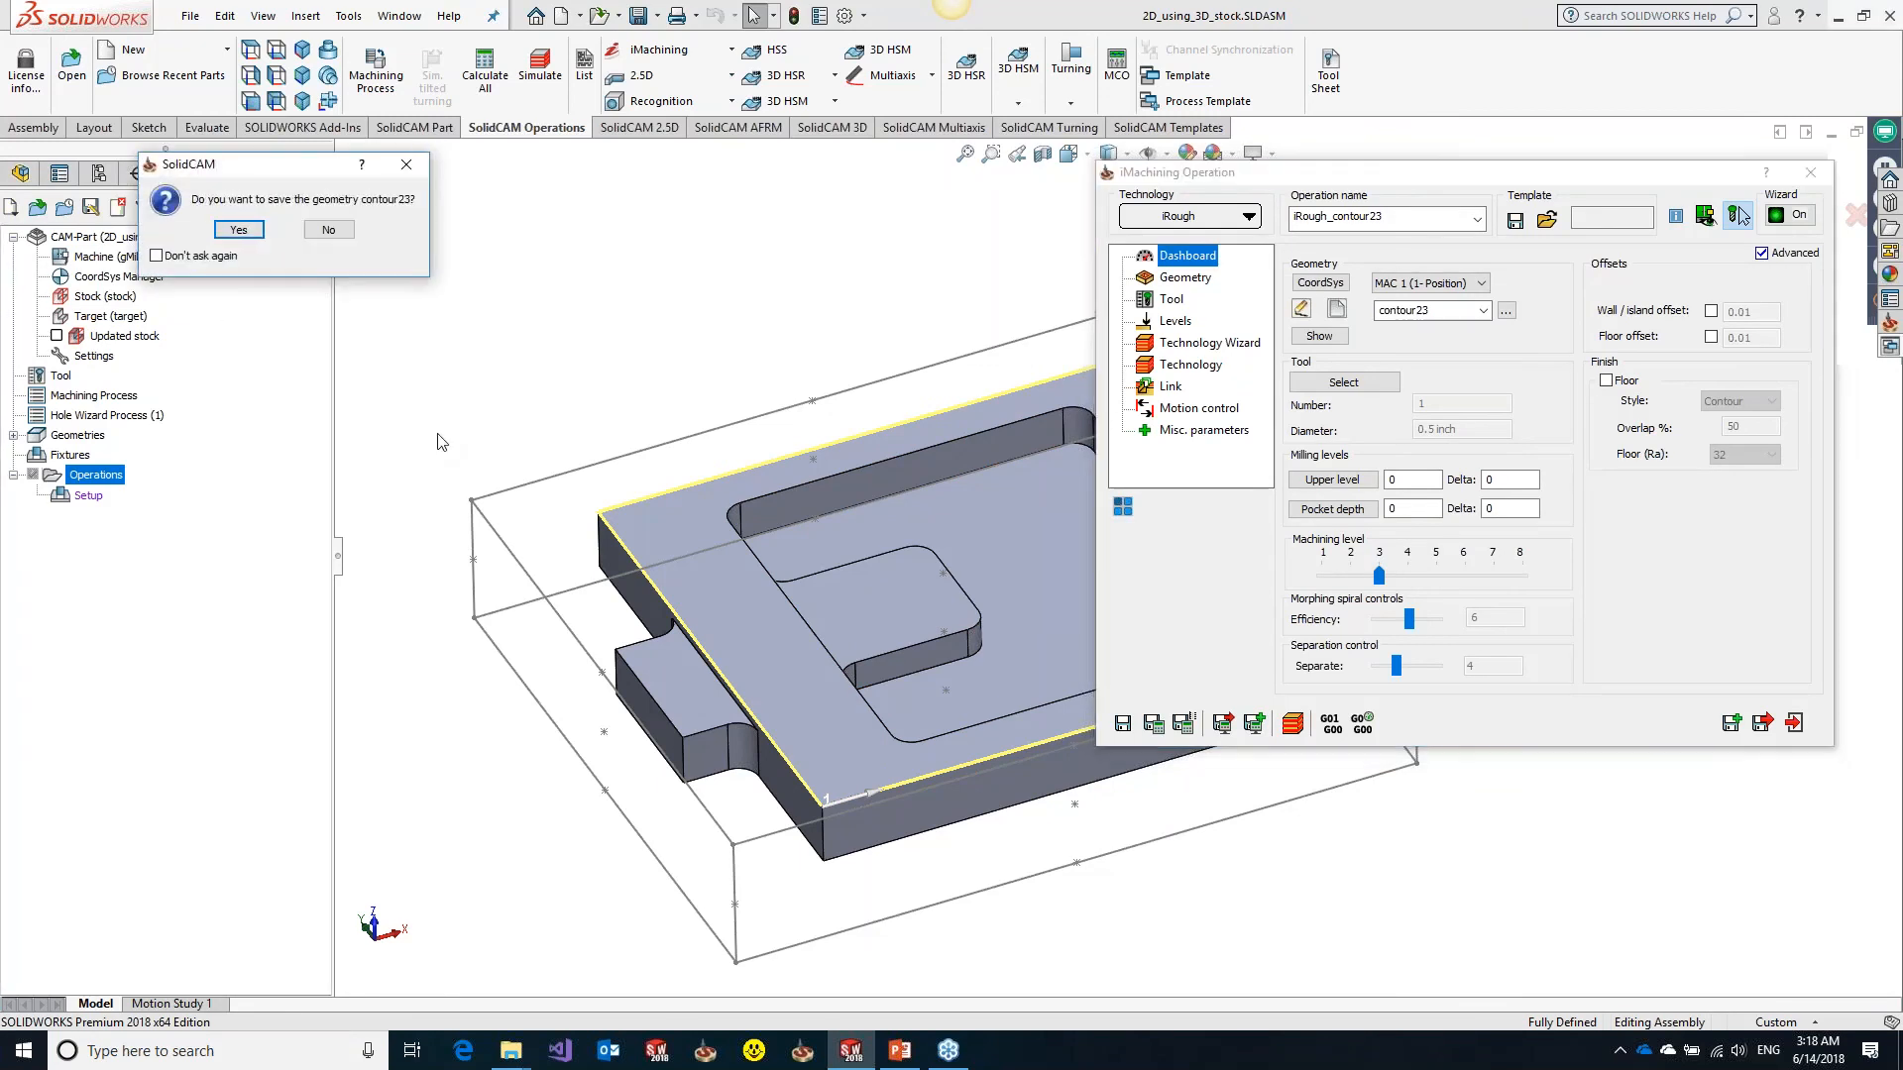
Launch the Registry Editor and set 2019_iMach_stock_fixture to 1 in SolidCAM2018's CAM Experimental Mode key
{"action": "left_click", "coordinate": [278, 1051]}
{"action": "type", "text": "regedit"}
{"action": "key", "text": "Return"}
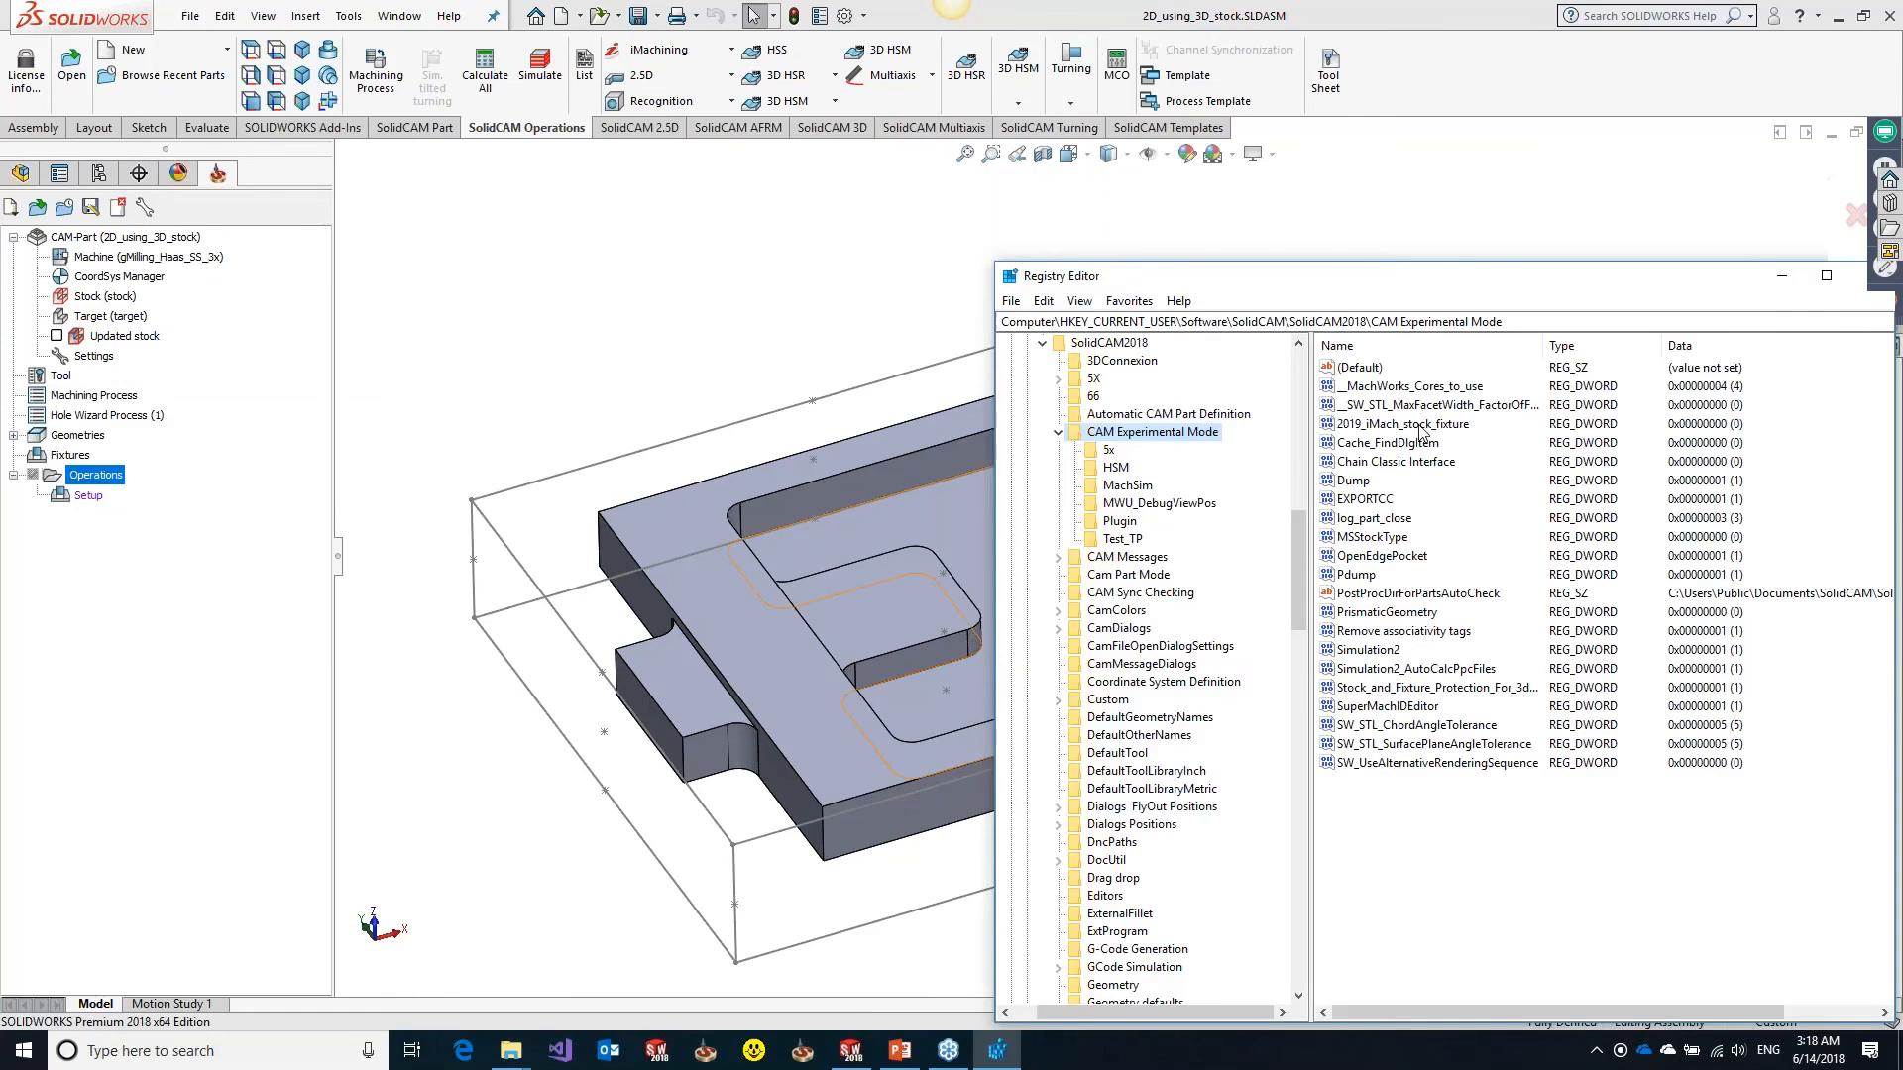
{"action": "double_click", "coordinate": [1420, 424]}
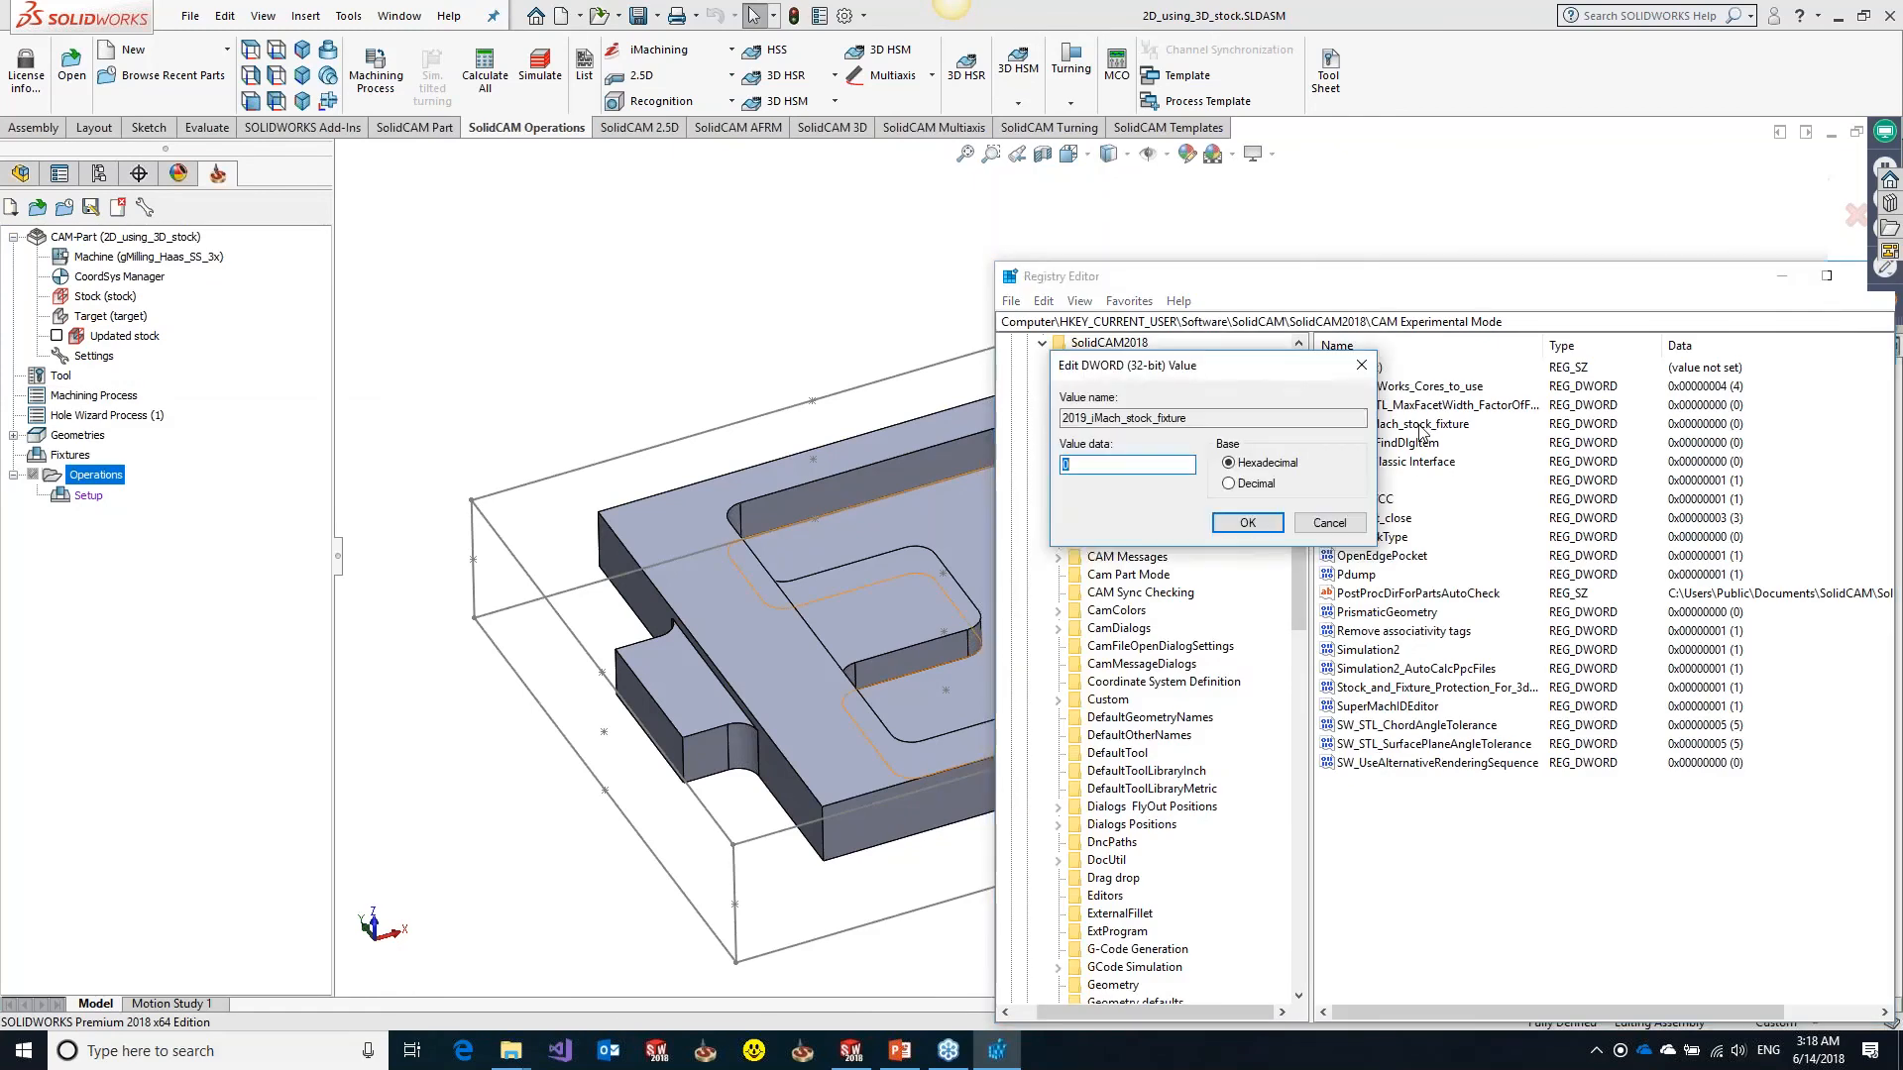
{"action": "type", "text": "1"}
{"action": "key", "text": "Return"}
{"action": "left_click_drag", "start_coordinate": [1694, 289], "coordinate": [1679, 292]}
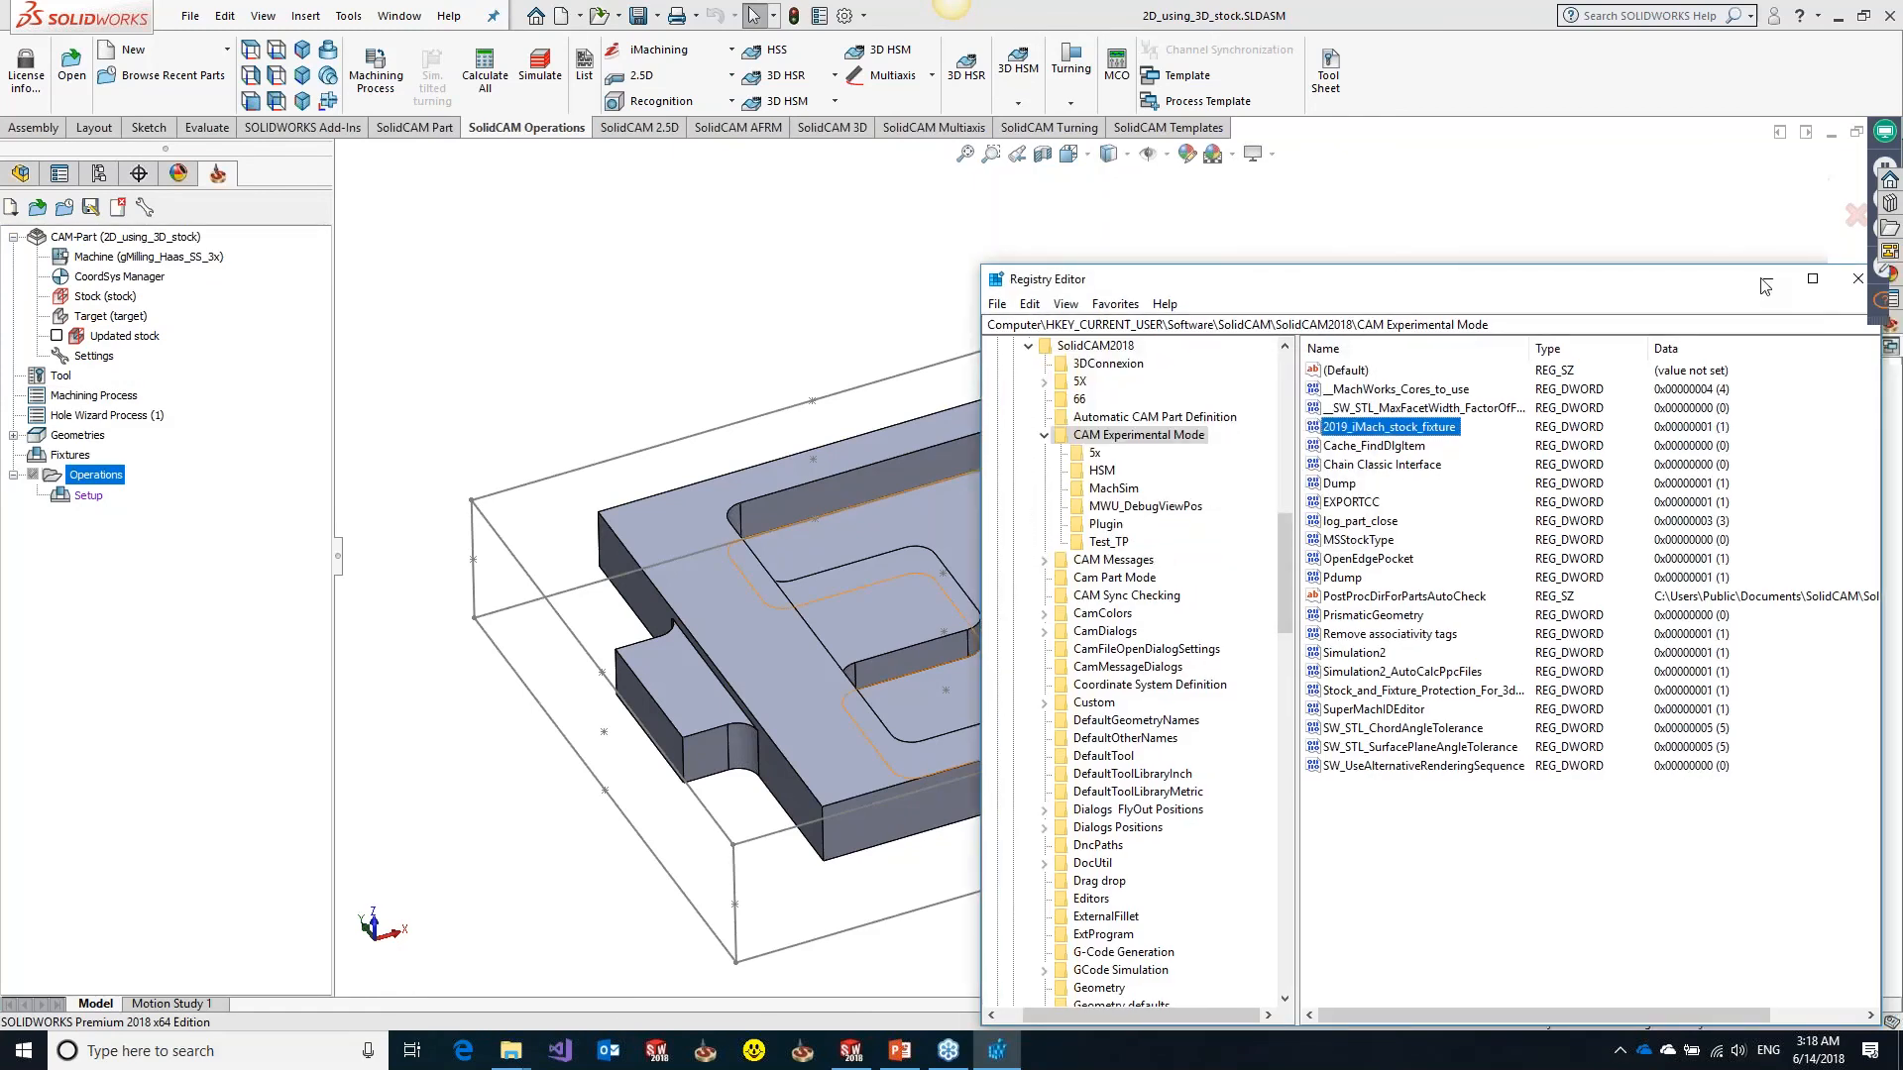
Minimize the Registry Editor and add a 2D iMachining operation to the CAM-Part
{"action": "left_click", "coordinate": [1768, 278]}
{"action": "right_click", "coordinate": [96, 474]}
{"action": "mouse_move", "coordinate": [247, 493]}
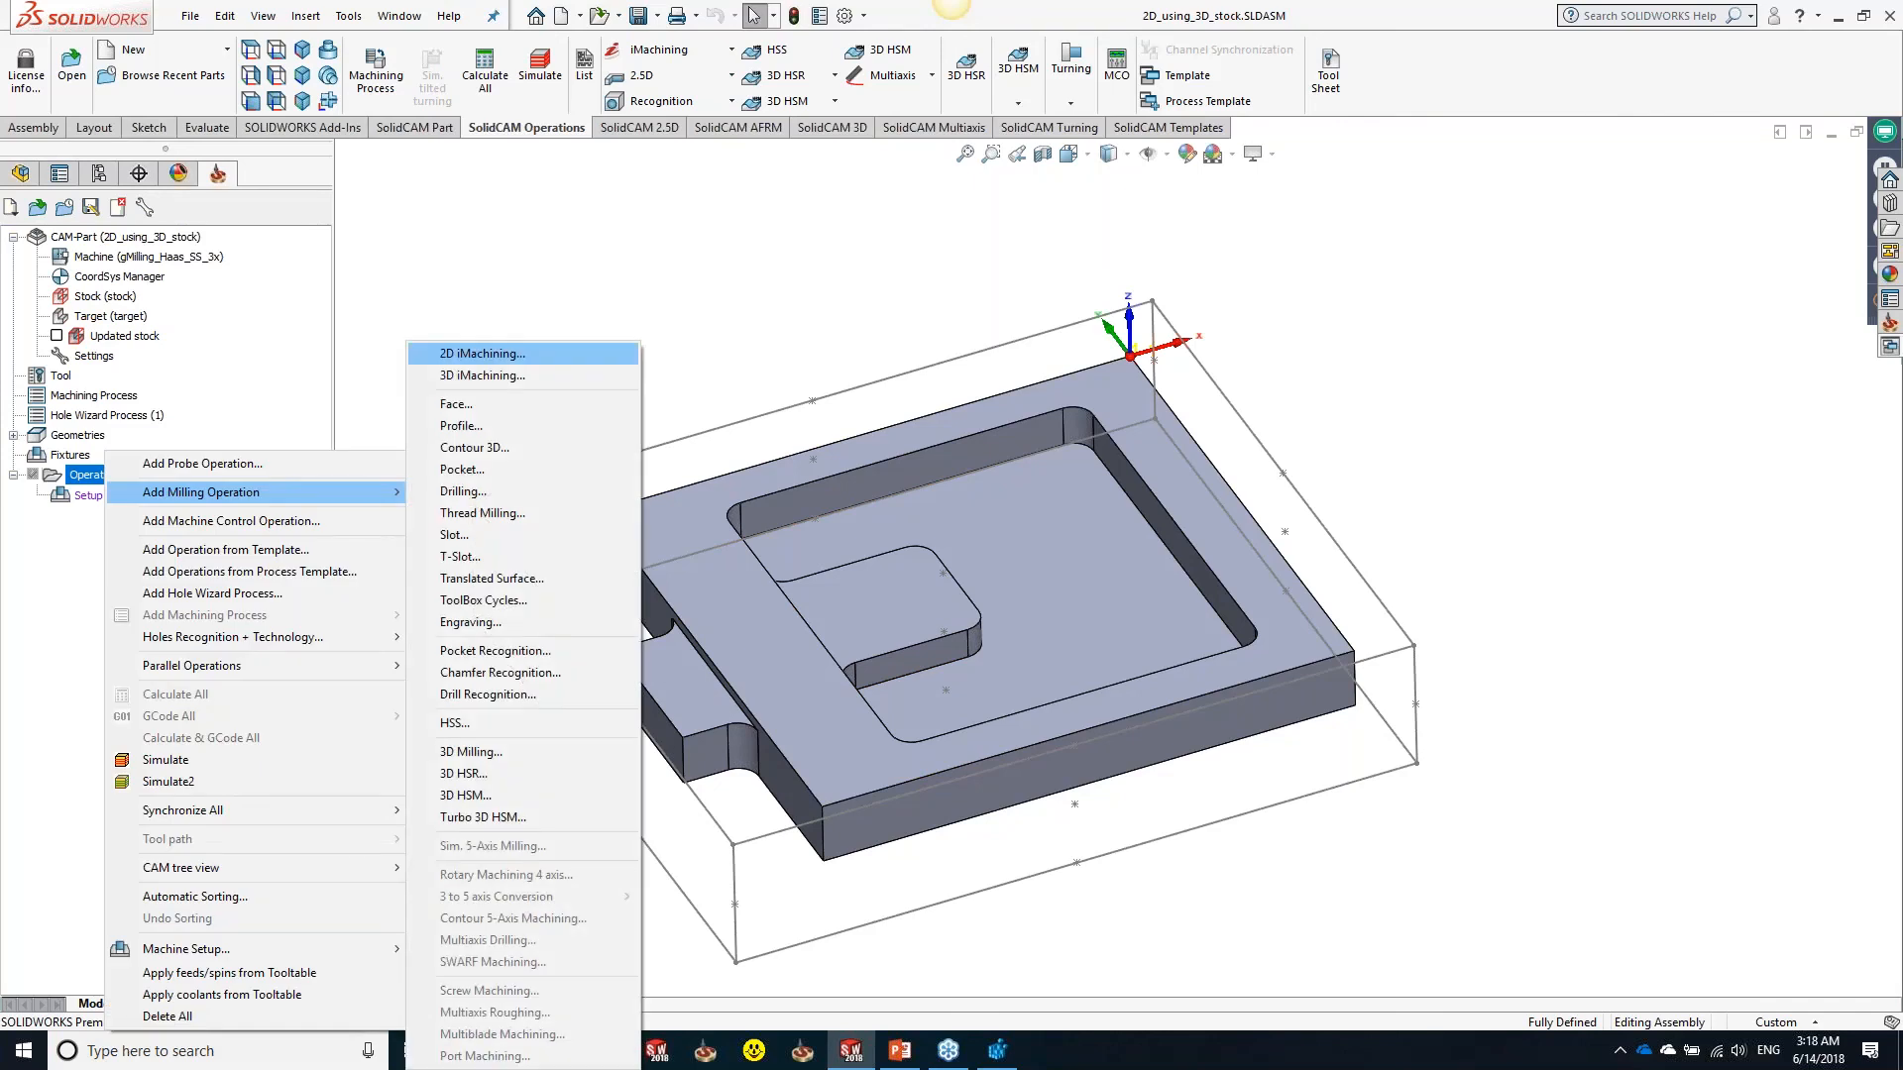
{"action": "left_click", "coordinate": [483, 354]}
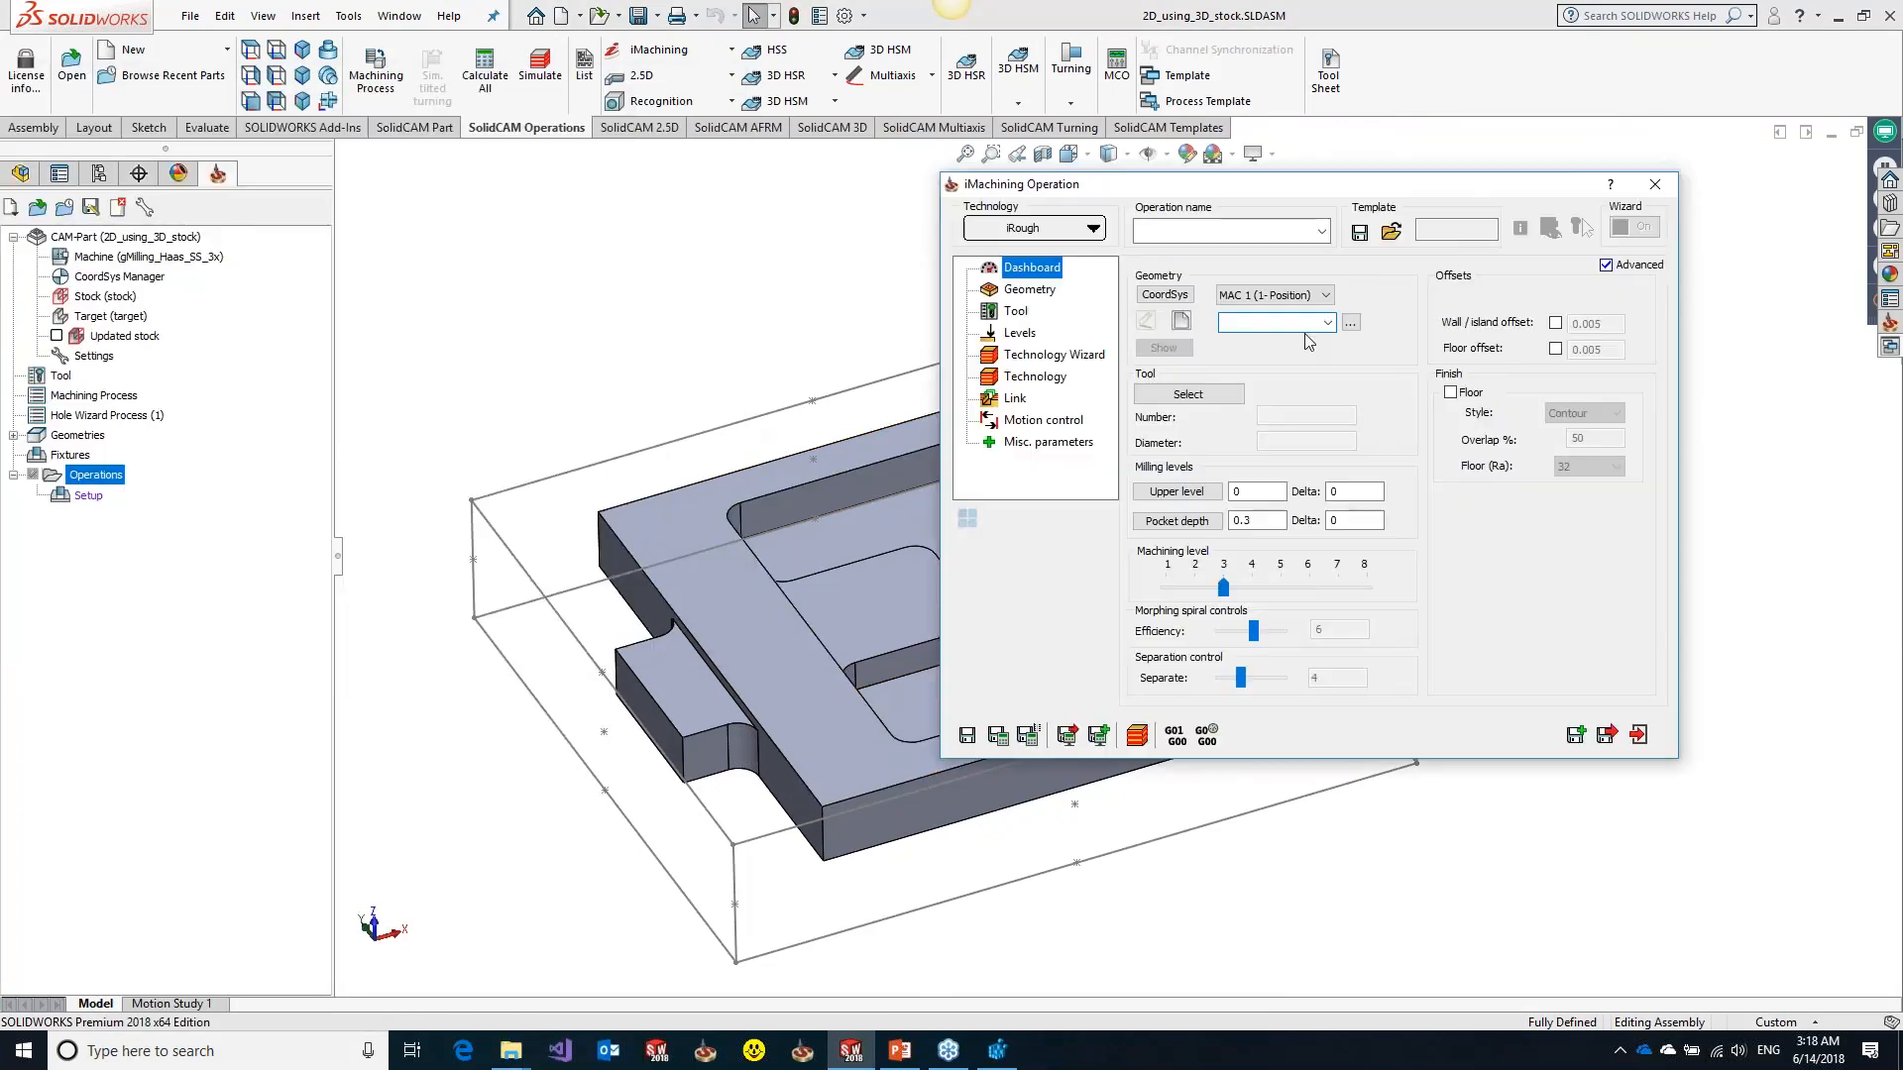
Define a new geometry from the plate's top outer edges and assign tool 1, the 0.5 inch end mill
{"action": "left_click", "coordinate": [1180, 321]}
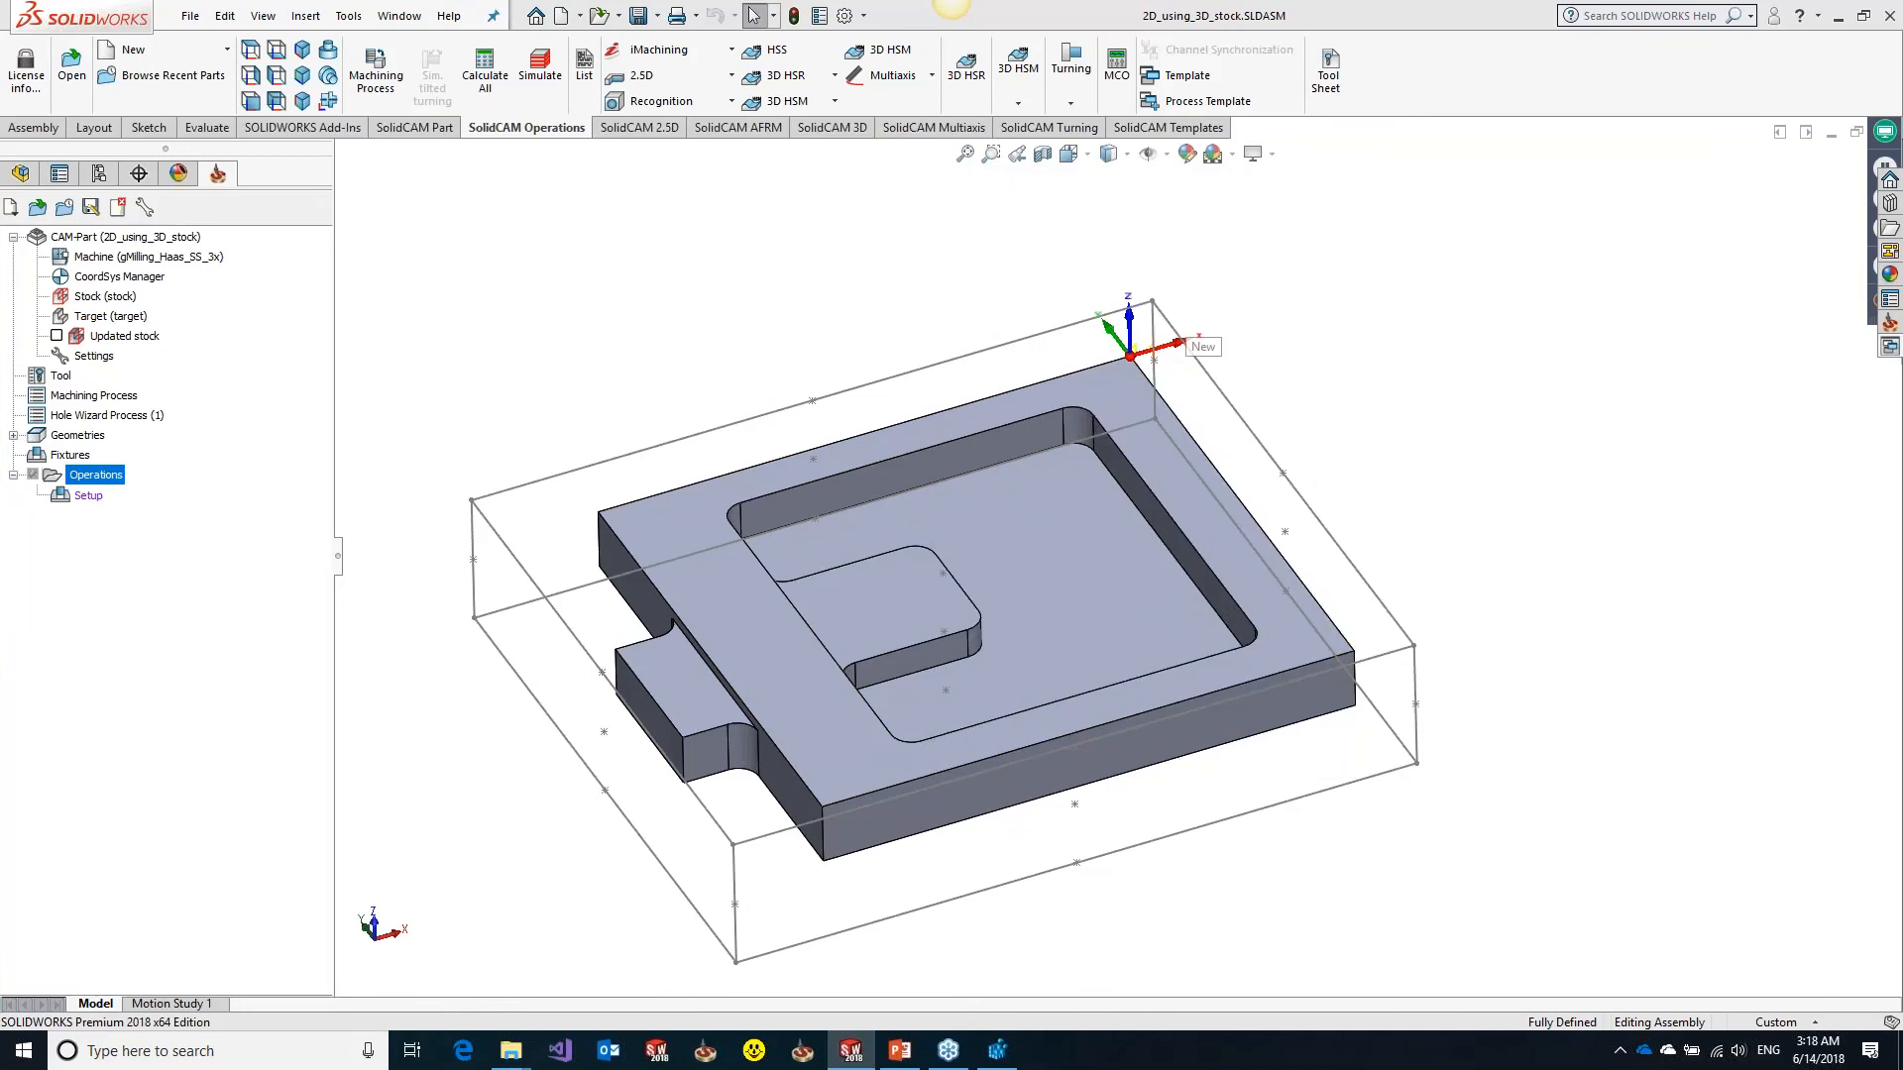
{"action": "left_click", "coordinate": [733, 612]}
{"action": "key", "text": "Return"}
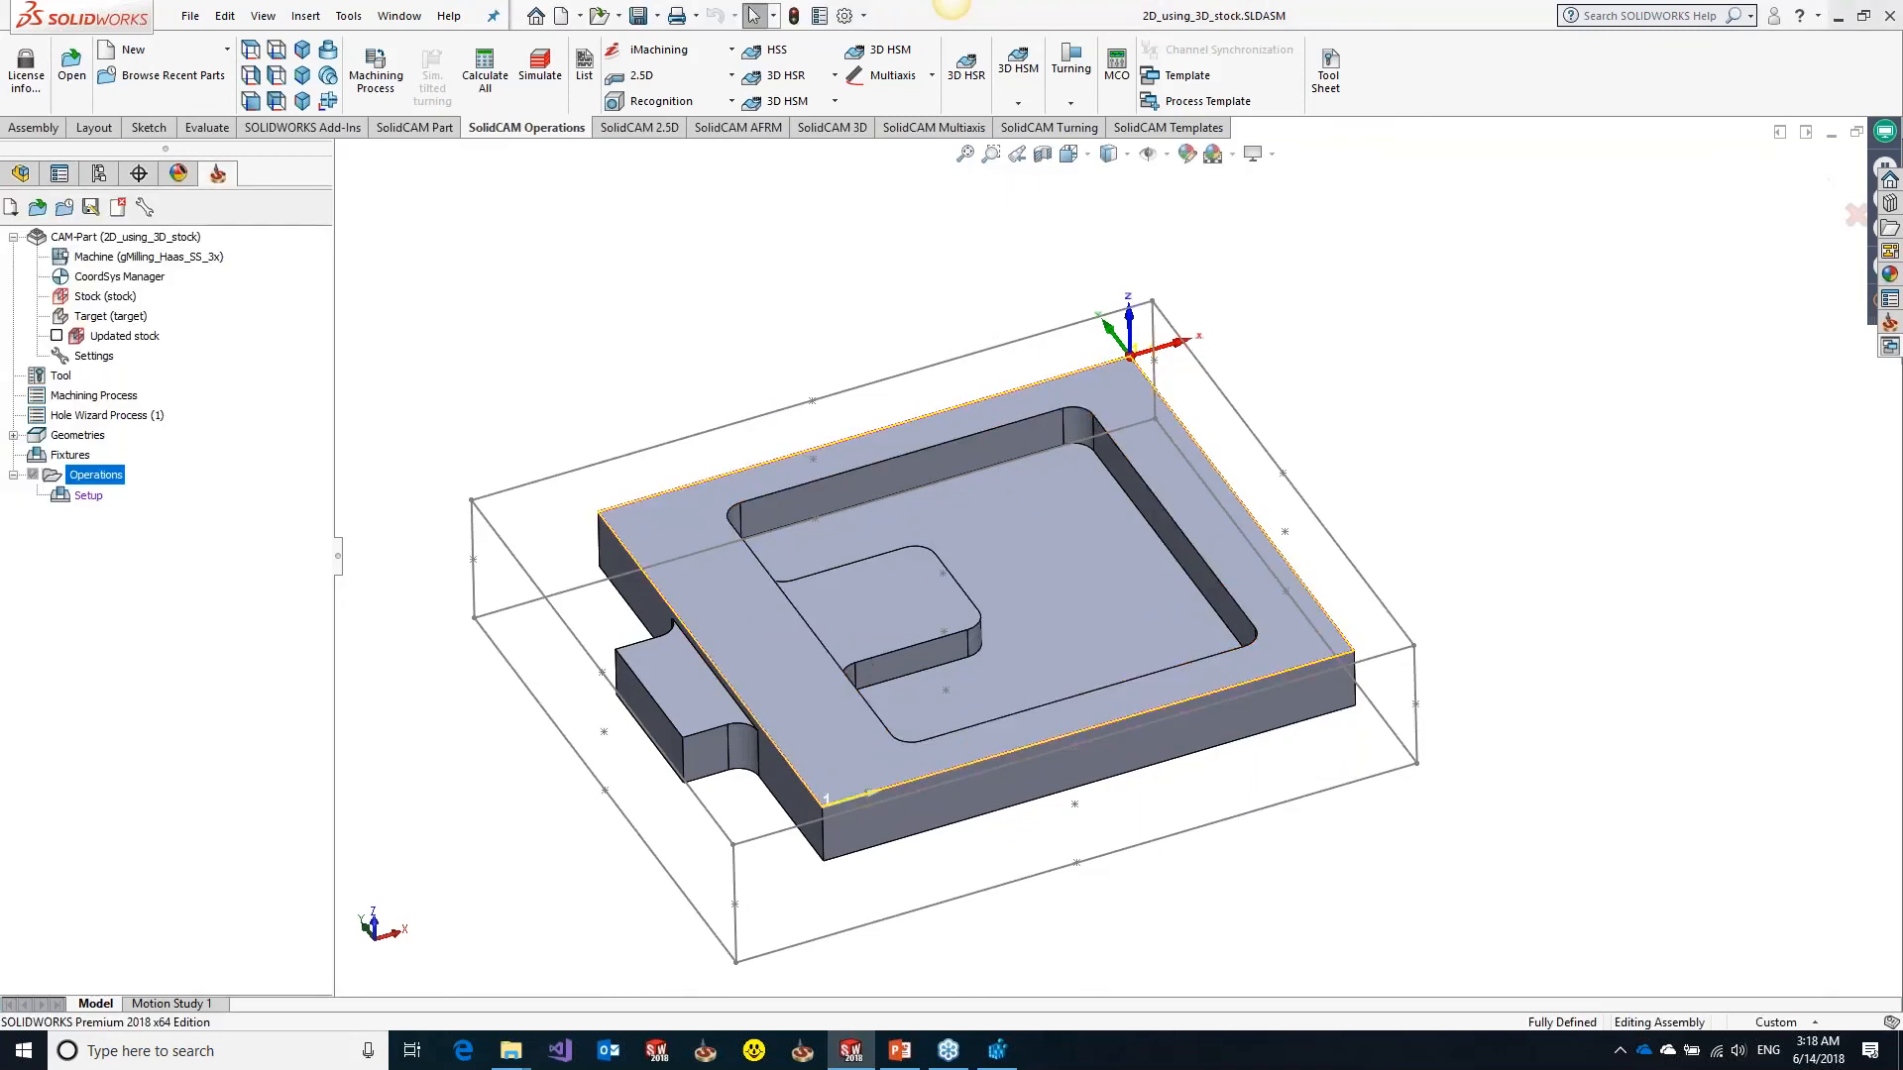
{"action": "left_click", "coordinate": [1185, 394]}
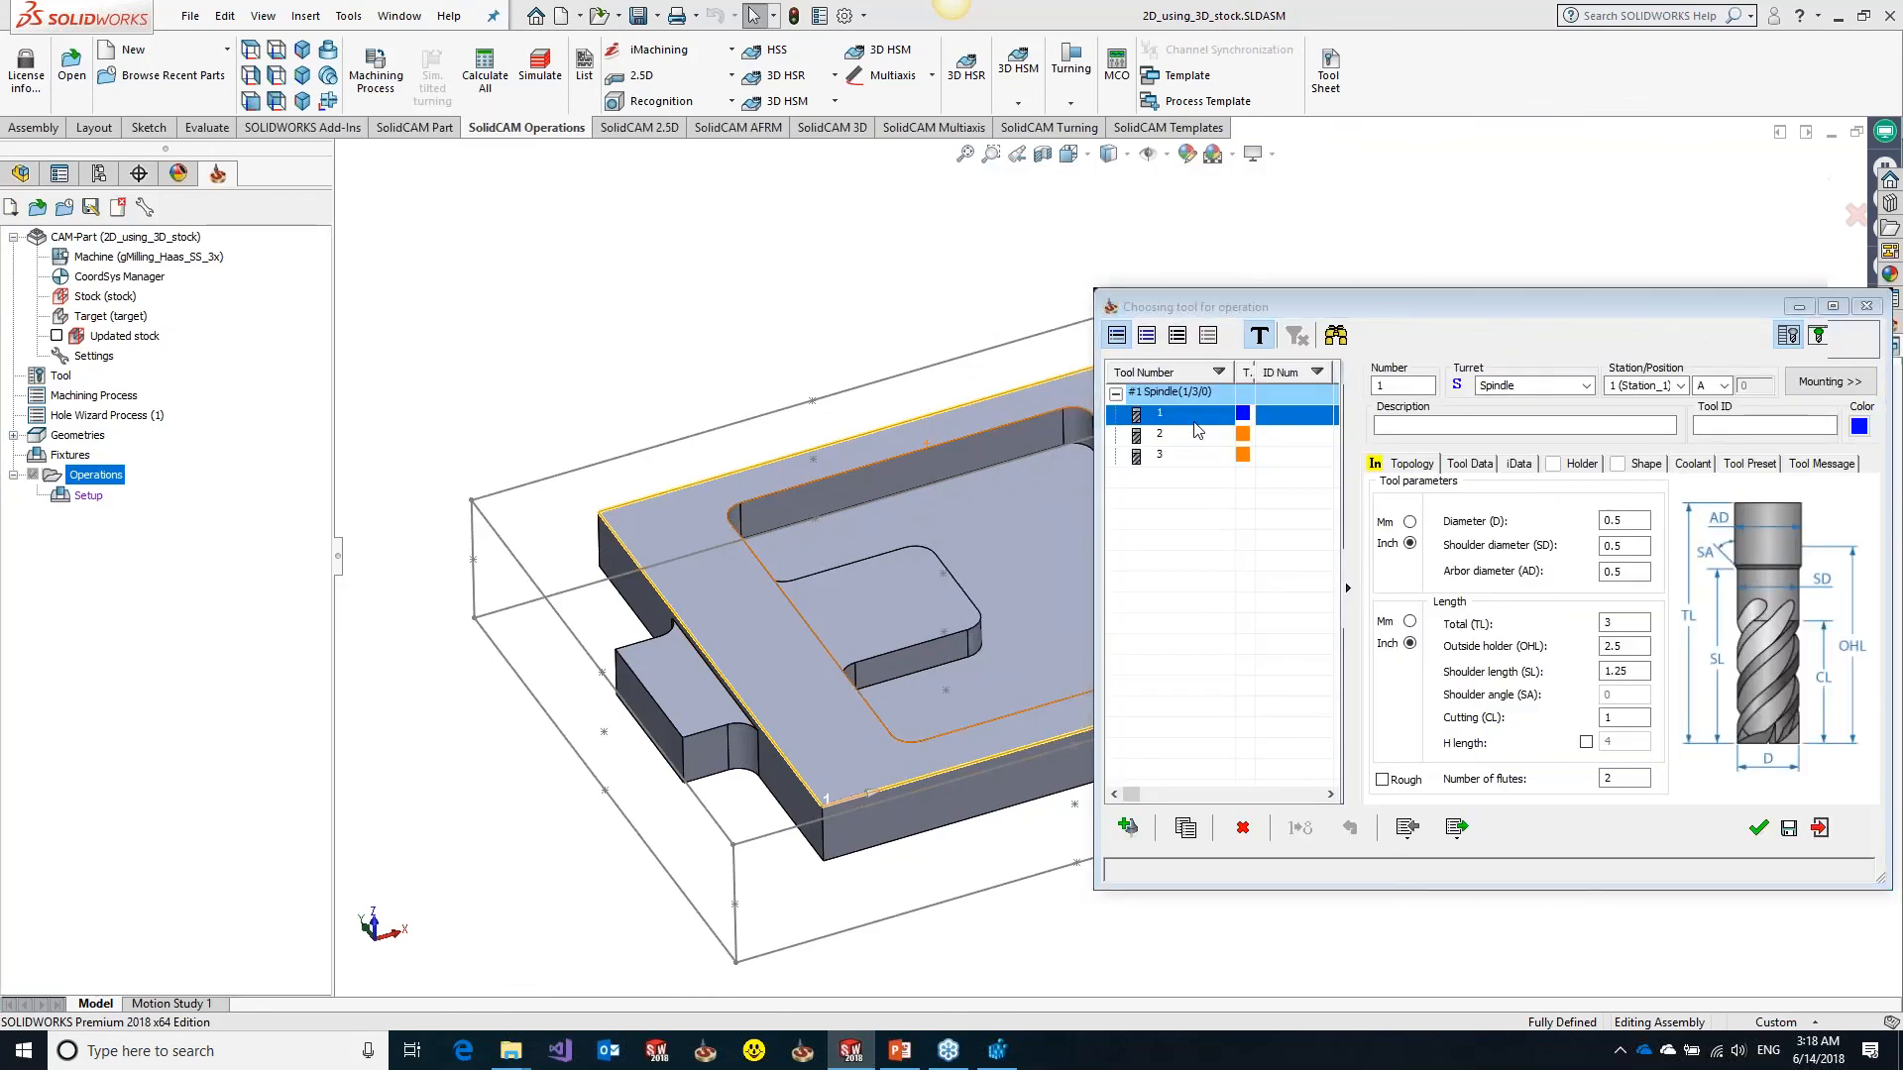
{"action": "double_click", "coordinate": [1194, 423]}
Set the upper level at the stock's top corner and the pocket depth at the plate's top corner
{"action": "left_click", "coordinate": [1179, 493]}
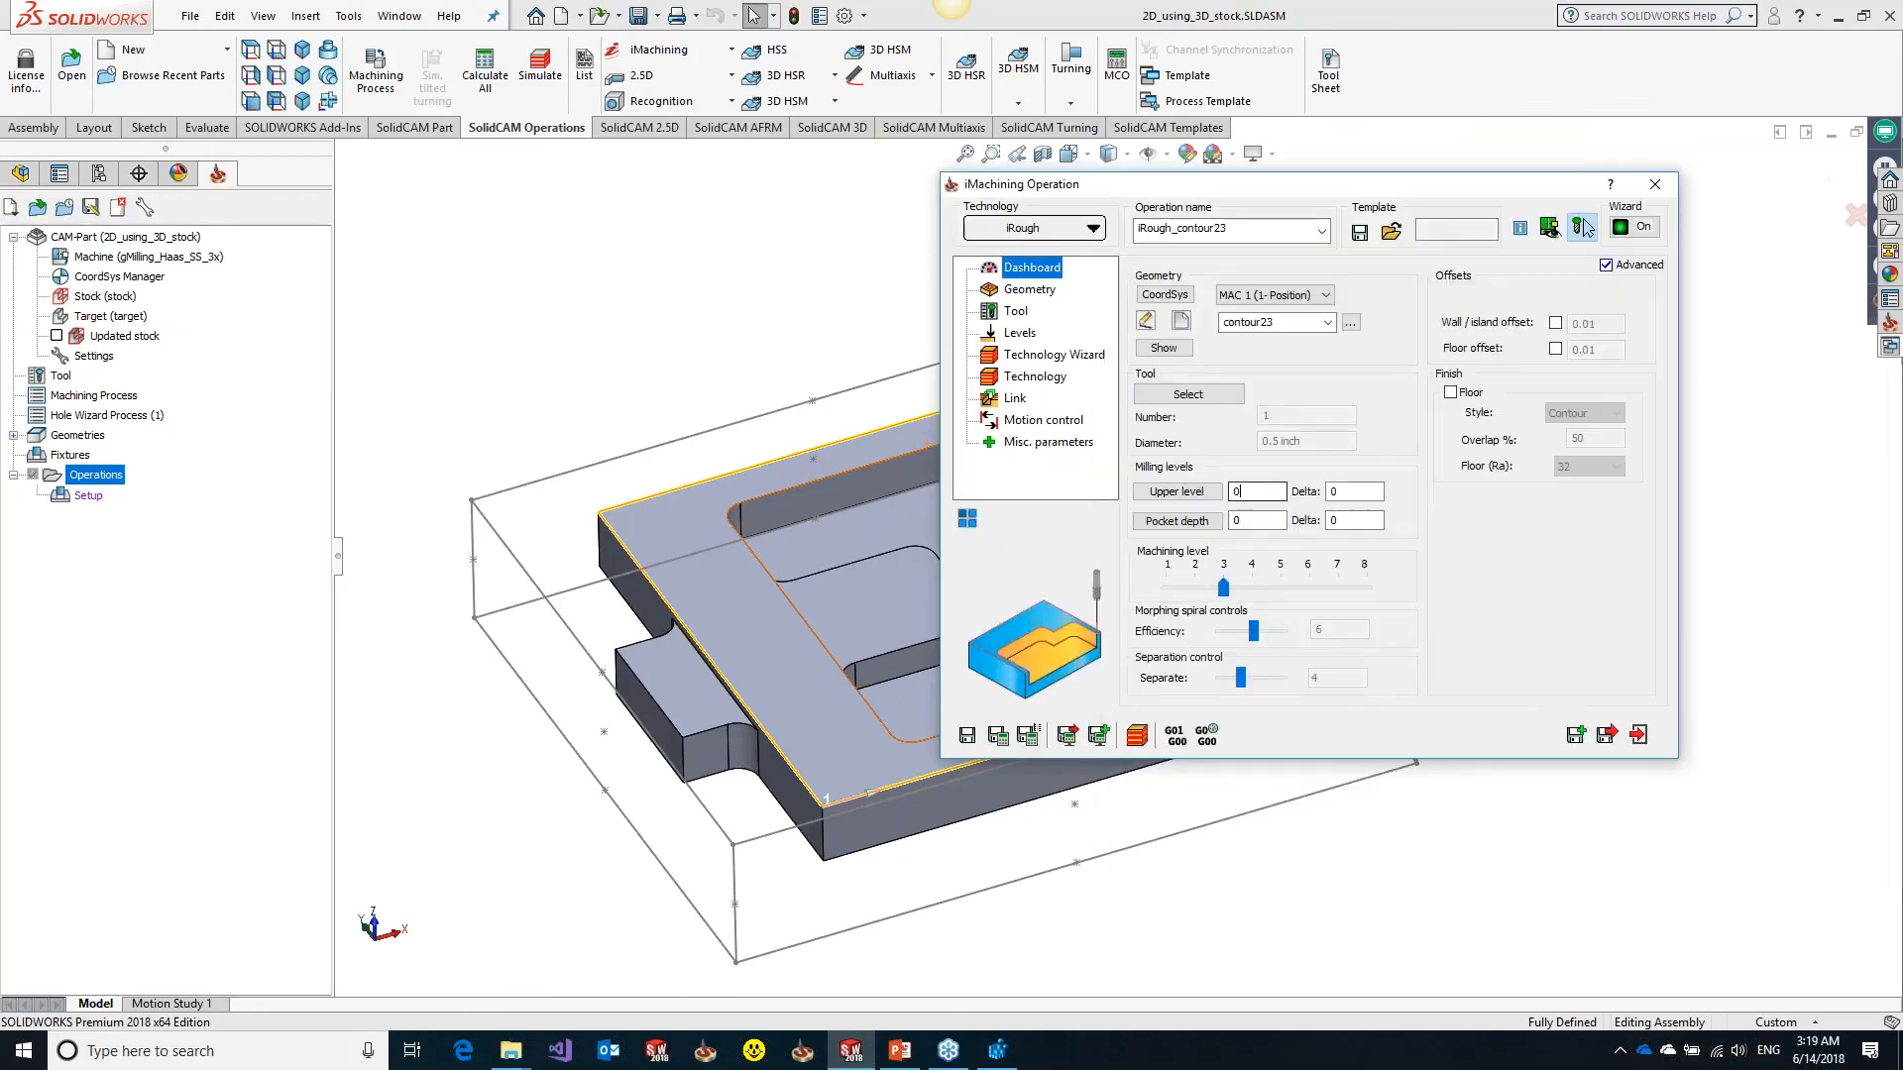
{"action": "left_click", "coordinate": [472, 500]}
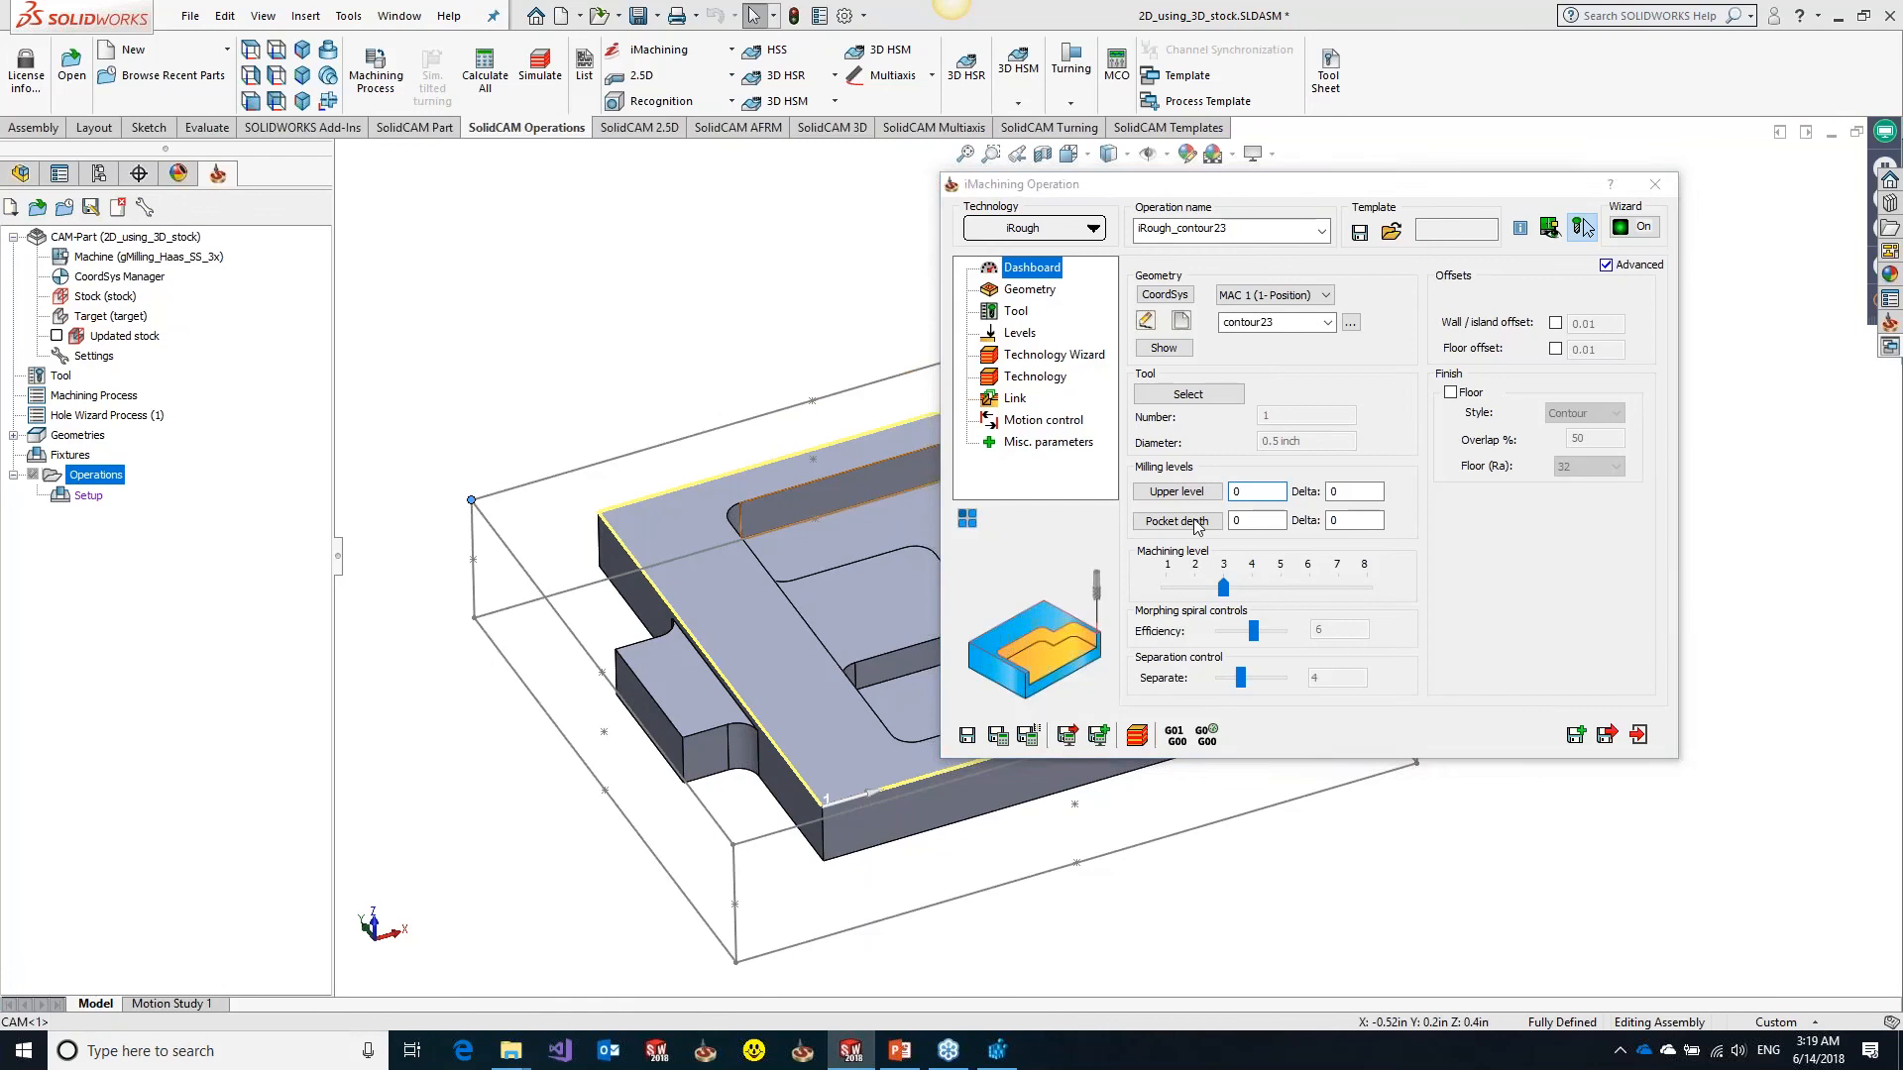
{"action": "left_click", "coordinate": [1195, 526]}
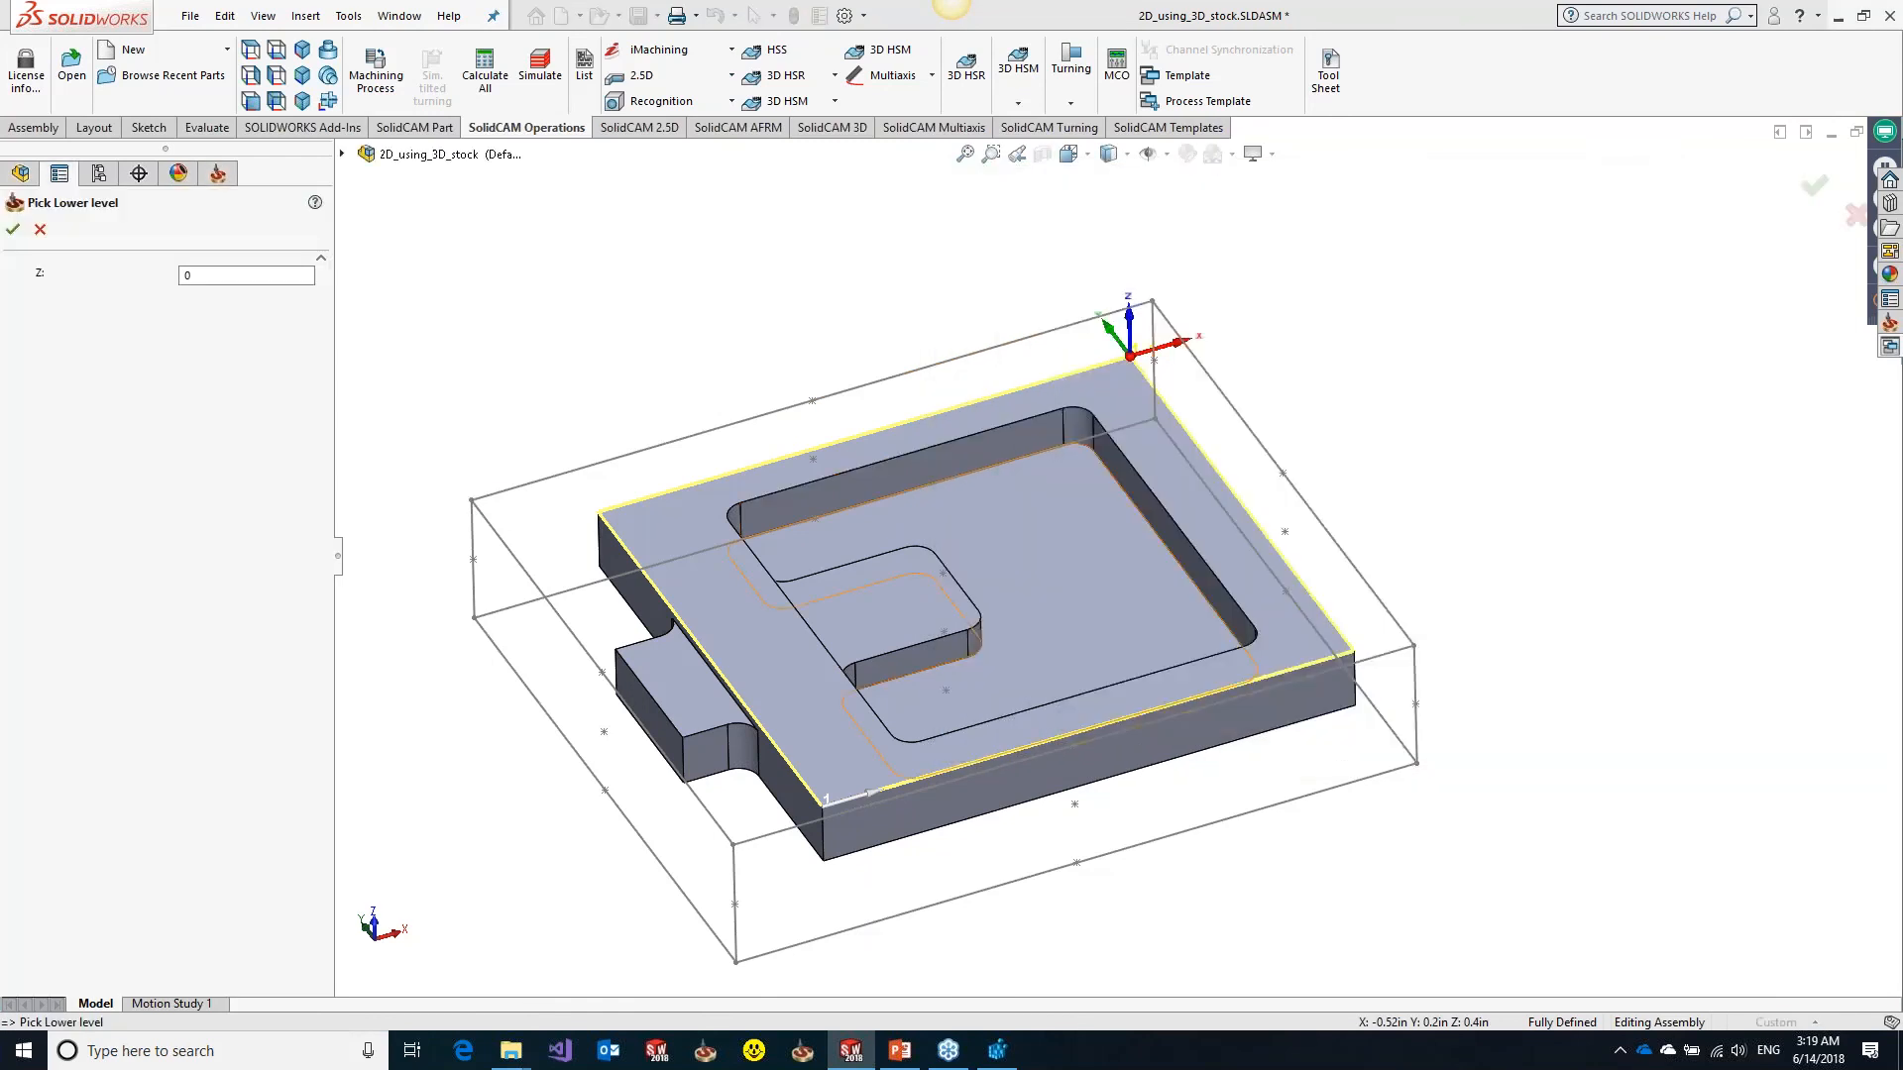
{"action": "left_click", "coordinate": [1131, 357]}
{"action": "right_click", "coordinate": [1223, 357]}
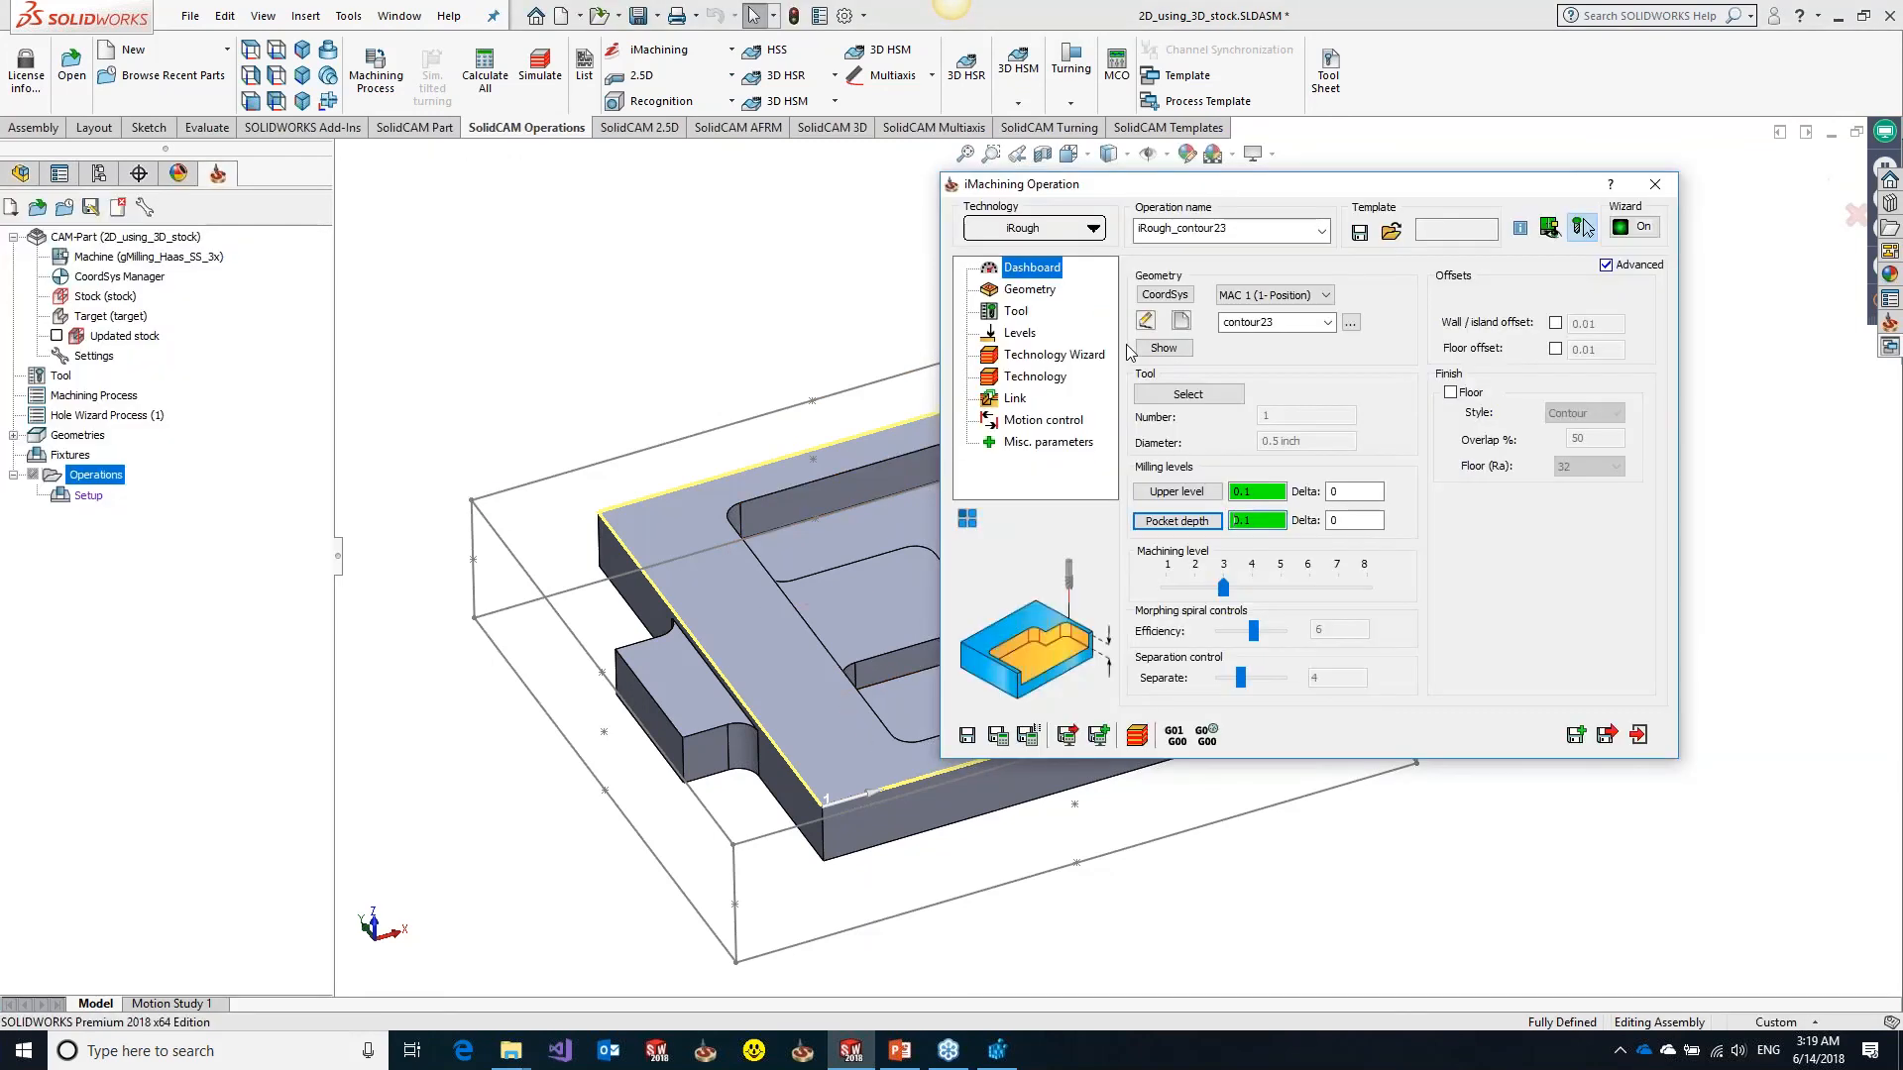
Calculate the operation with Extend Pocket to Stock enabled and target as the 3D protection model, accepting the upper level above the CoordSys
{"action": "left_click", "coordinate": [1041, 292]}
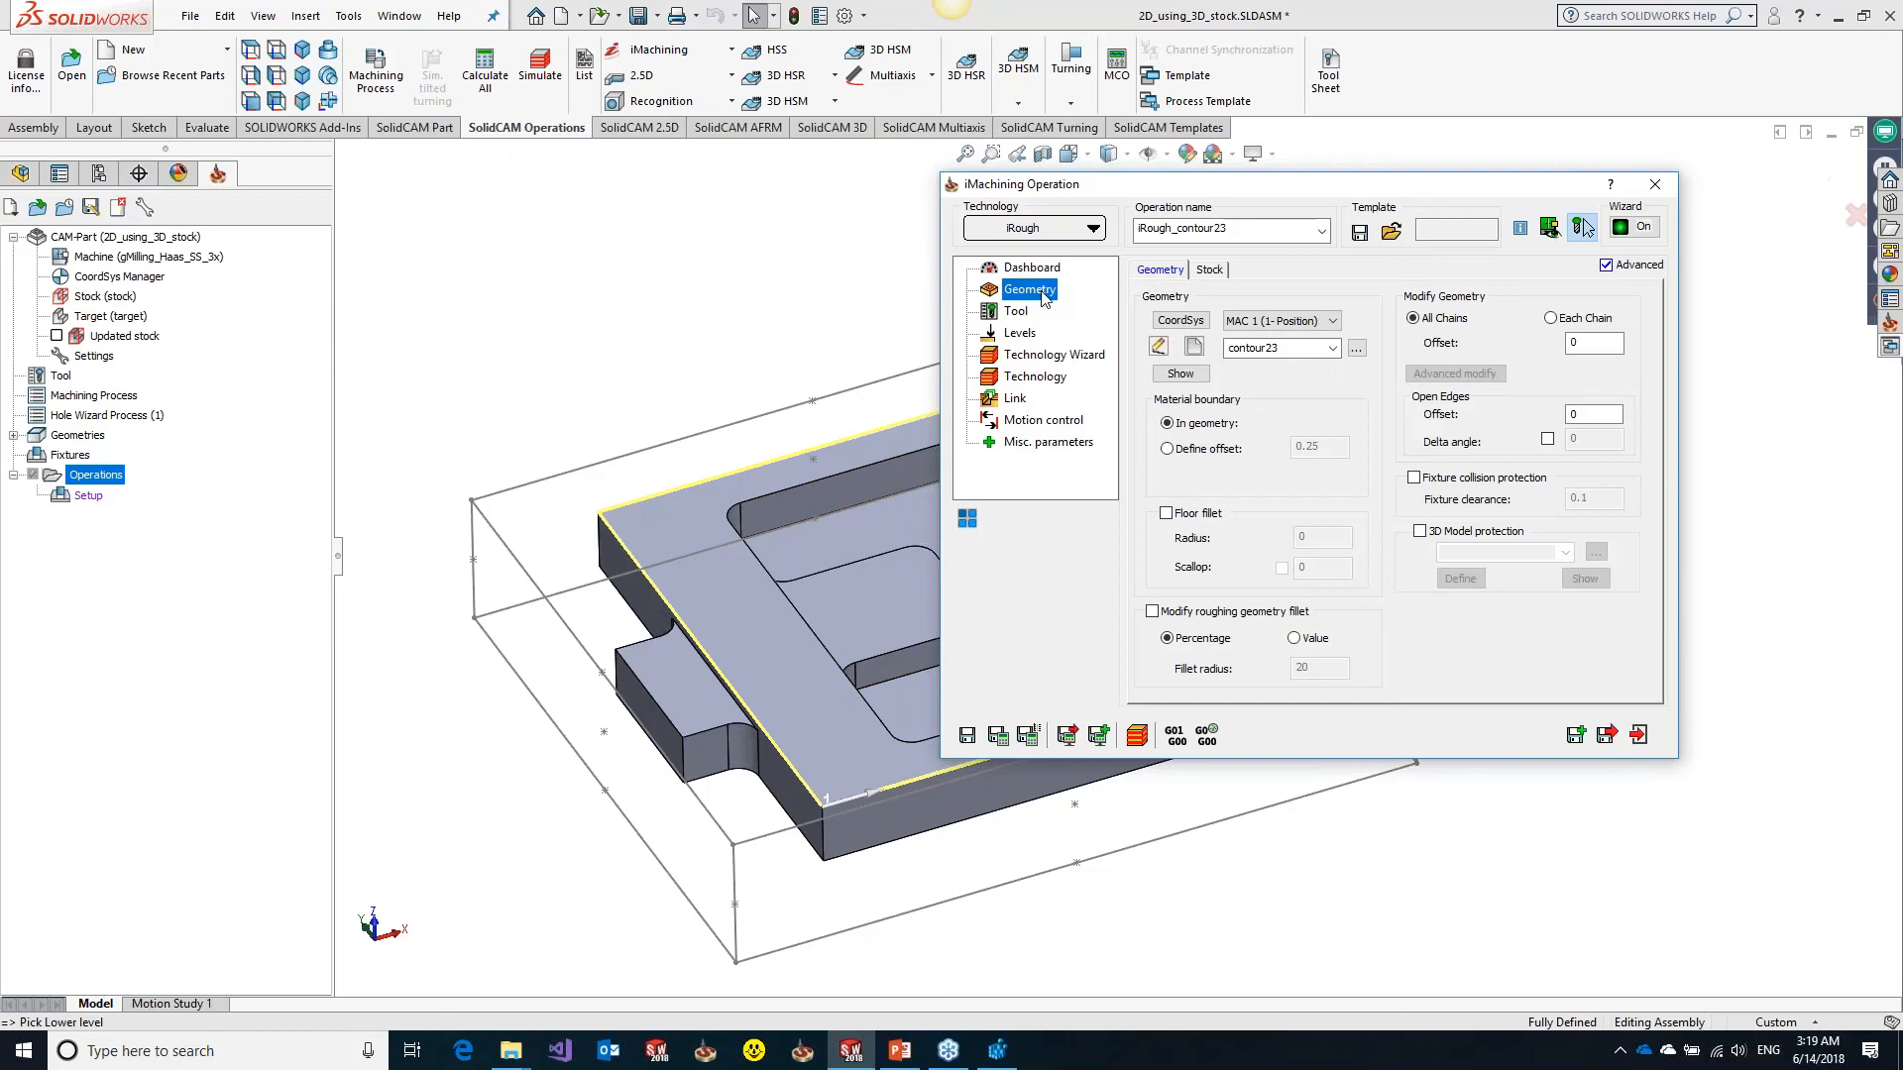
{"action": "left_click", "coordinate": [1214, 273]}
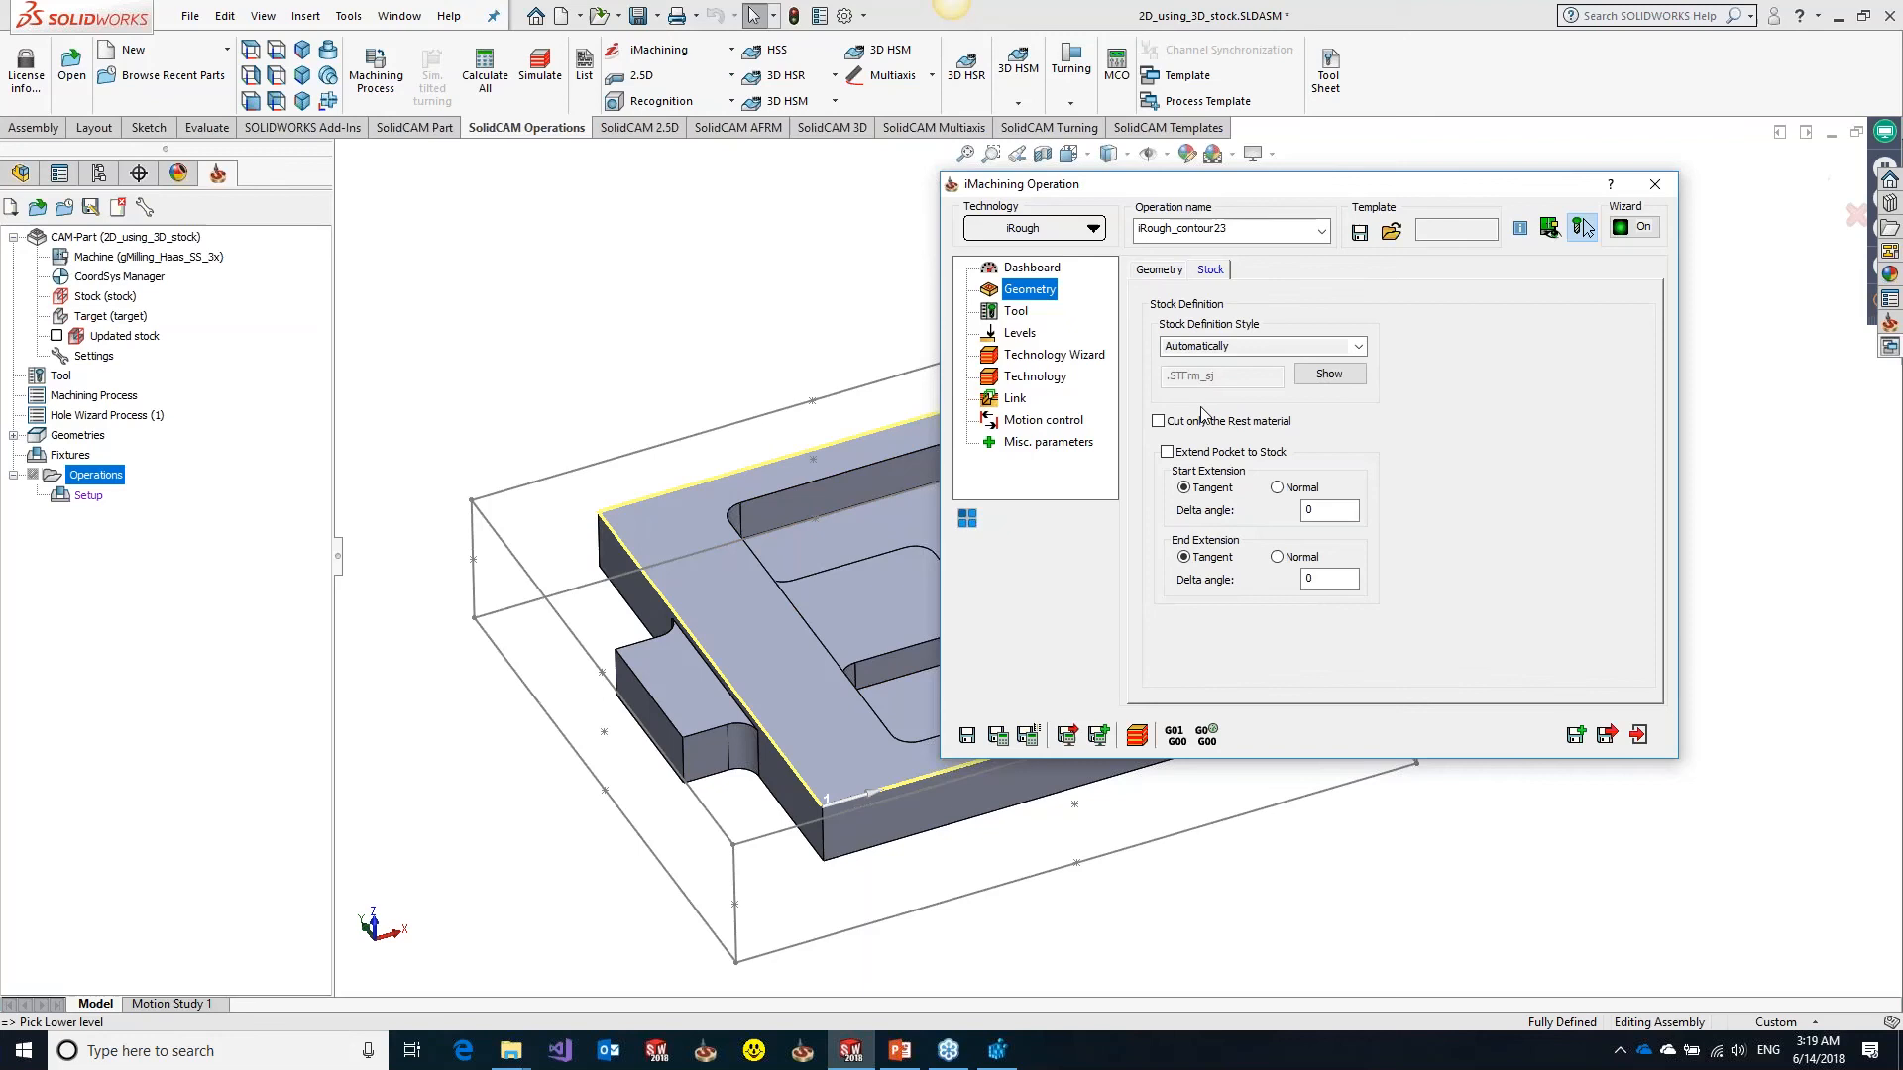
{"action": "left_click", "coordinate": [1212, 451]}
{"action": "left_click", "coordinate": [1158, 270]}
{"action": "left_click", "coordinate": [1561, 551]}
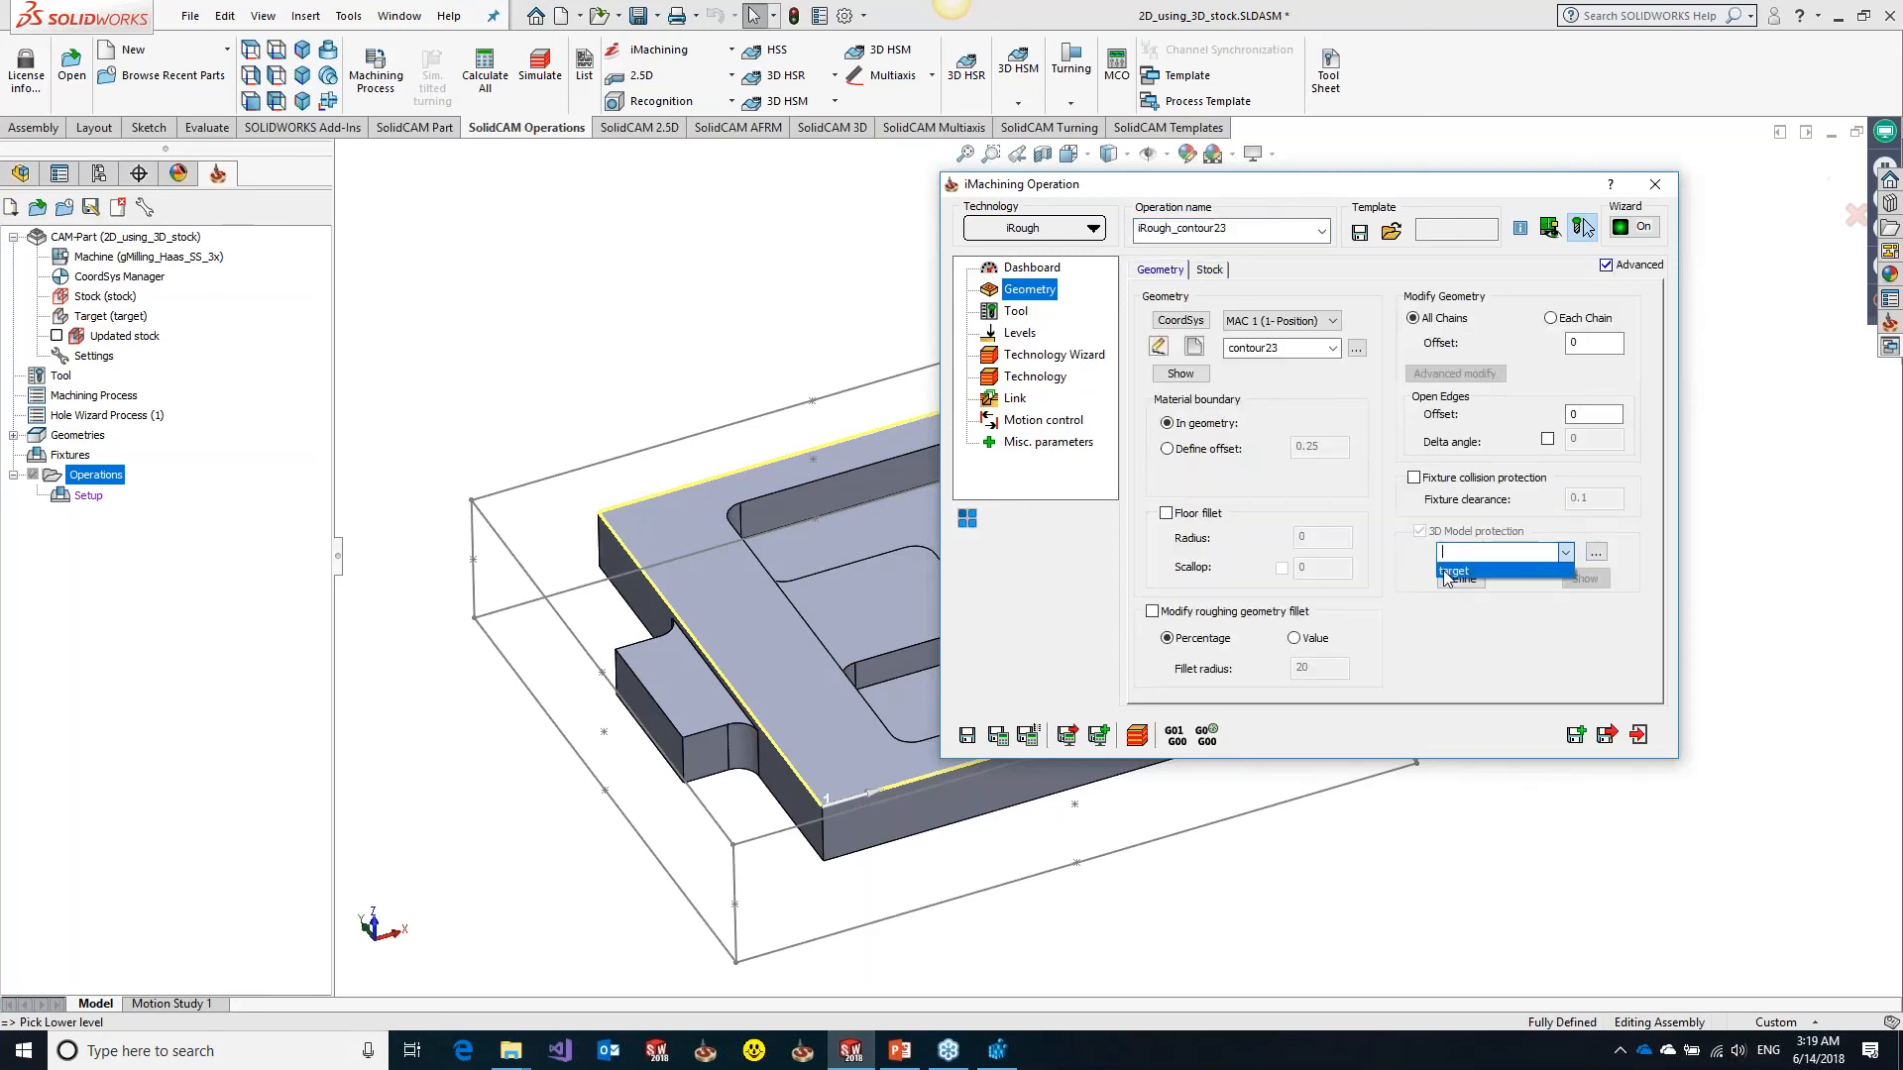
{"action": "left_click", "coordinate": [1449, 569]}
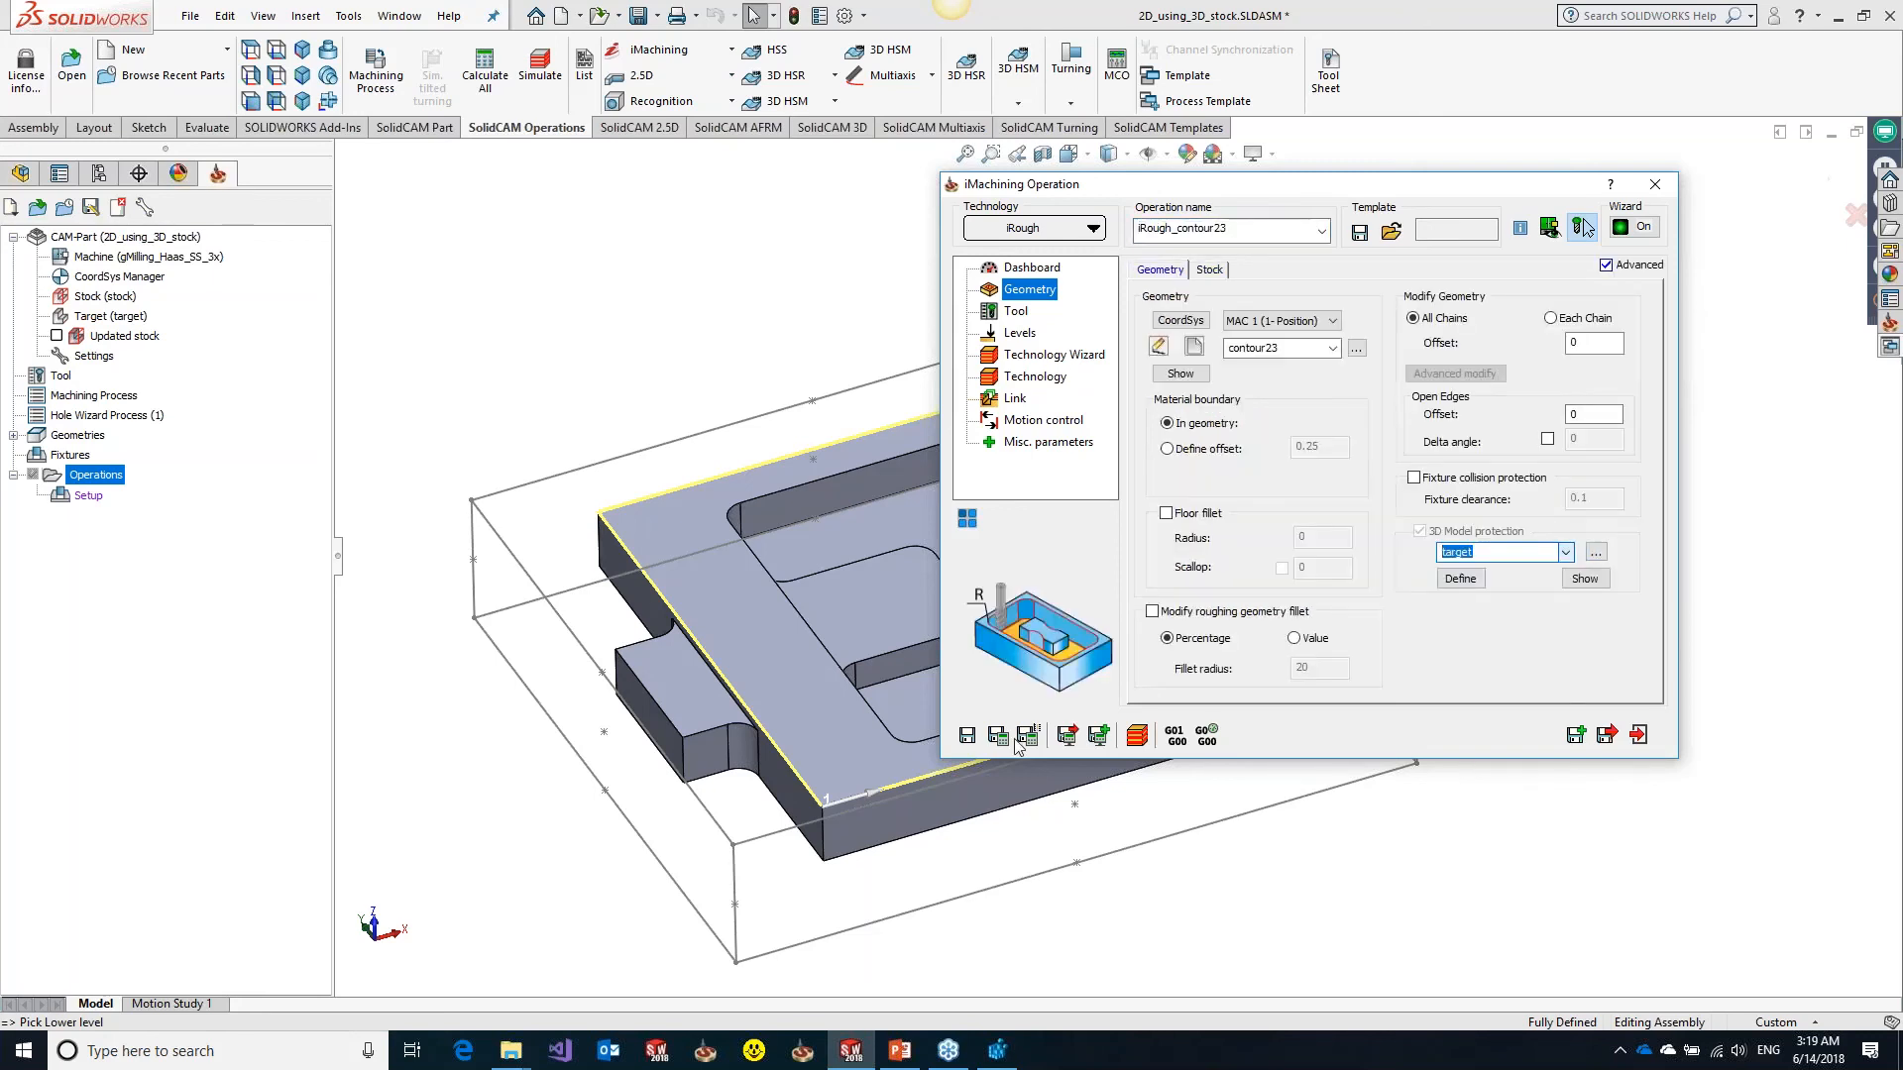
{"action": "left_click", "coordinate": [244, 238]}
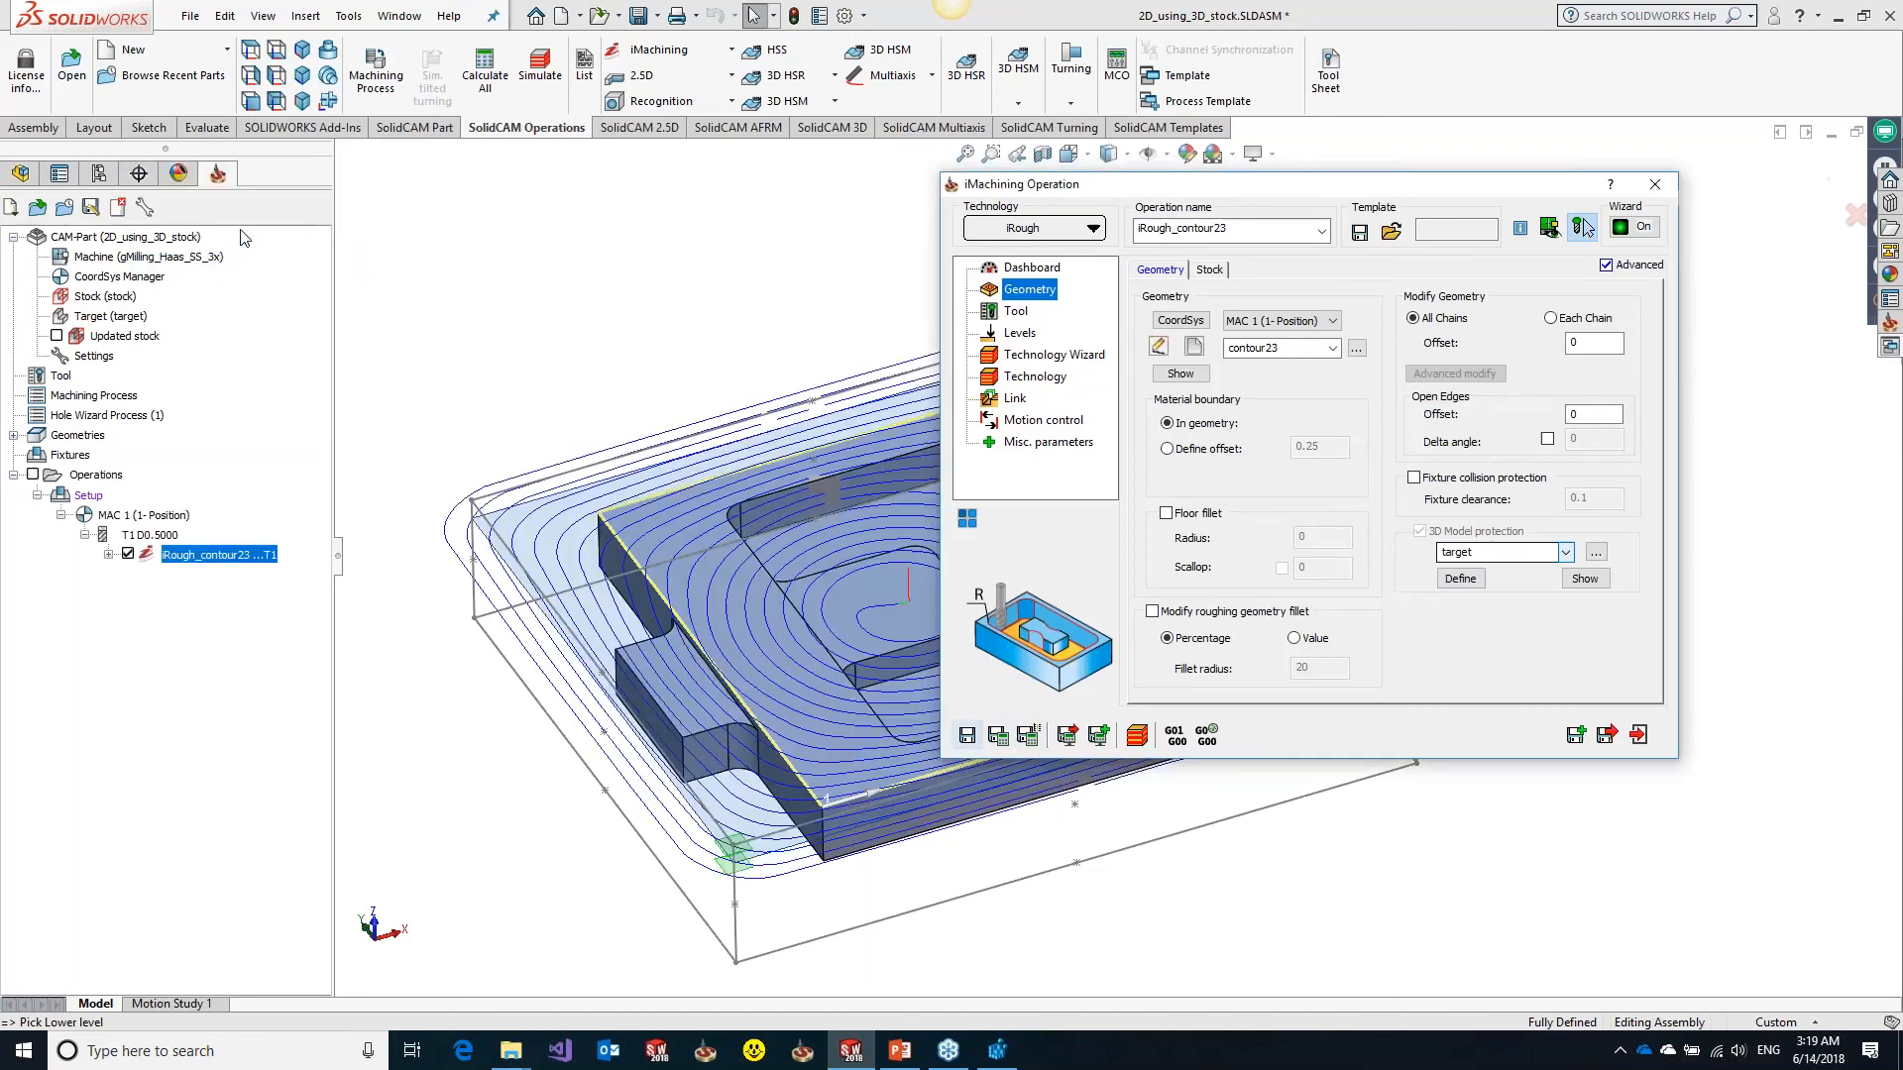
Collapse the operation dialog and examine the facing toolpath over the plate from above and at an angle
{"action": "left_click_drag", "start_coordinate": [1223, 186], "coordinate": [1387, 162]}
{"action": "double_click", "coordinate": [1387, 162]}
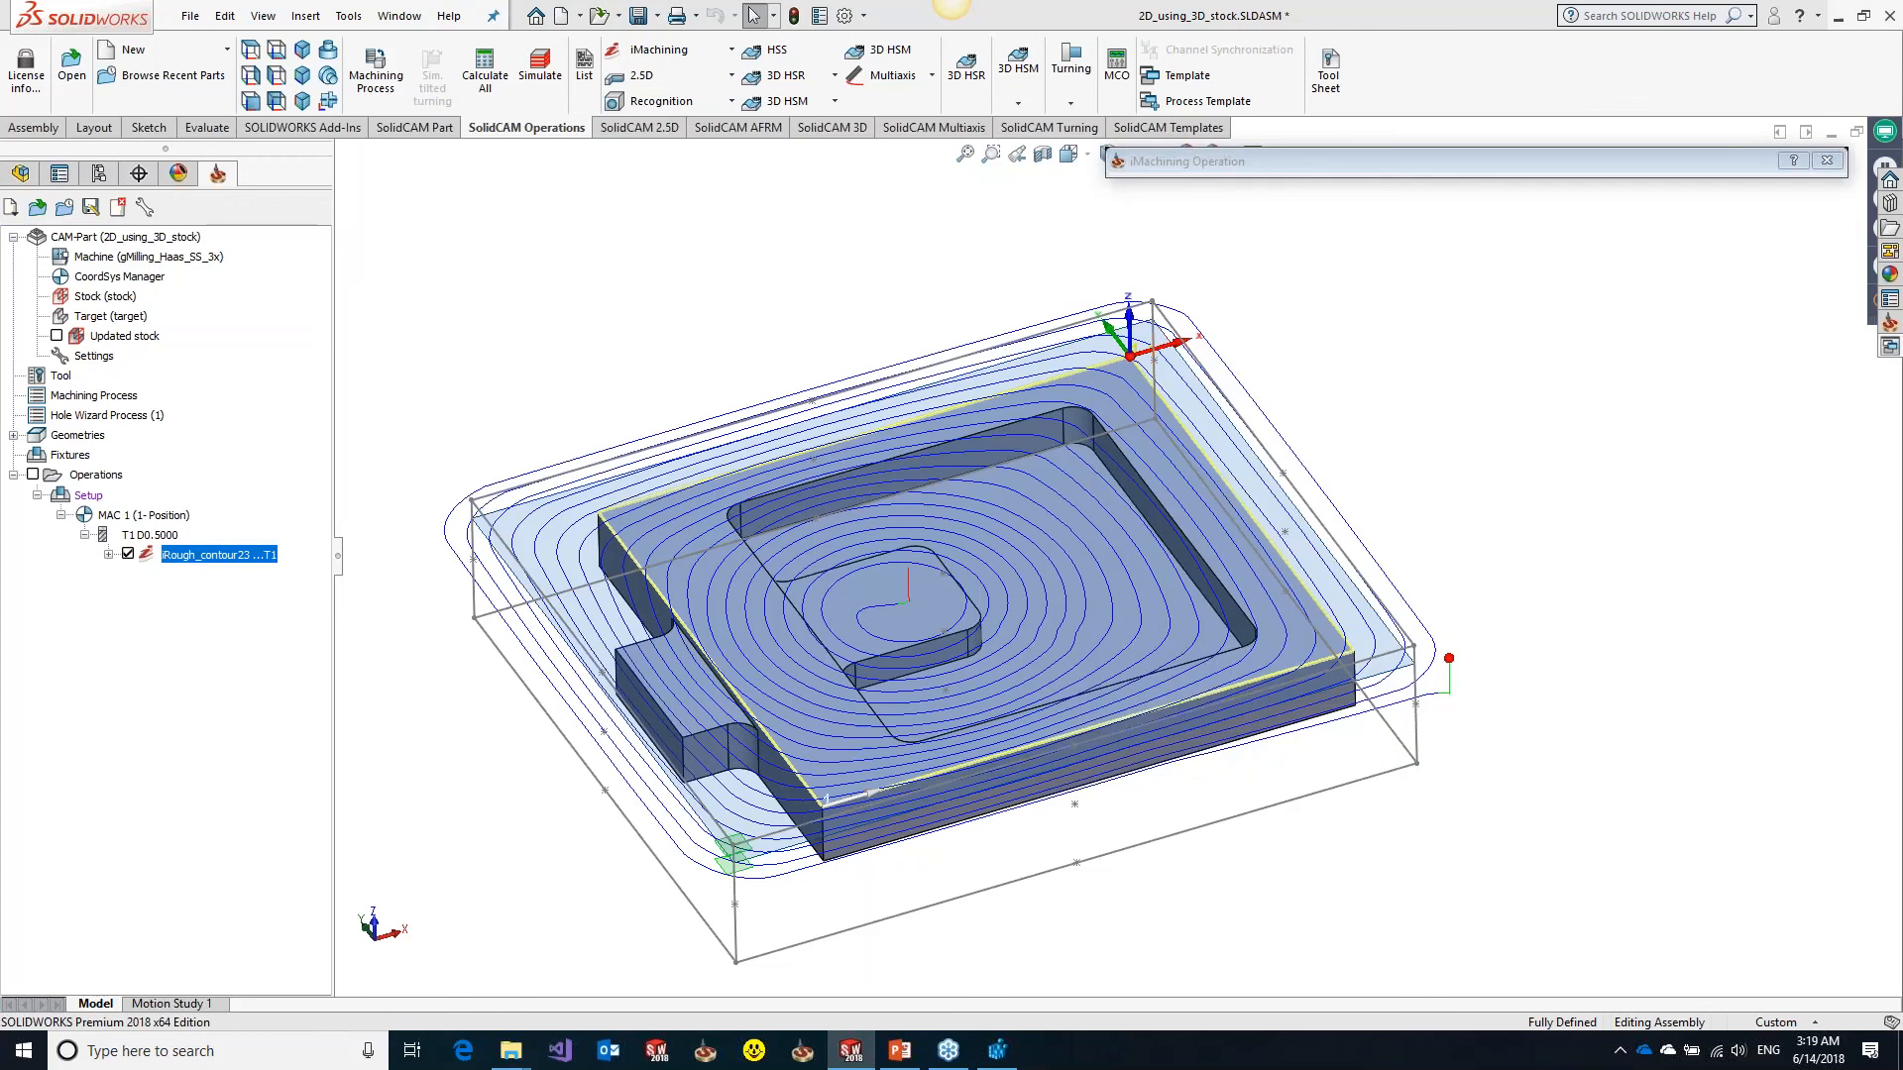
{"action": "middle_click_drag", "start_coordinate": [922, 515], "coordinate": [922, 614]}
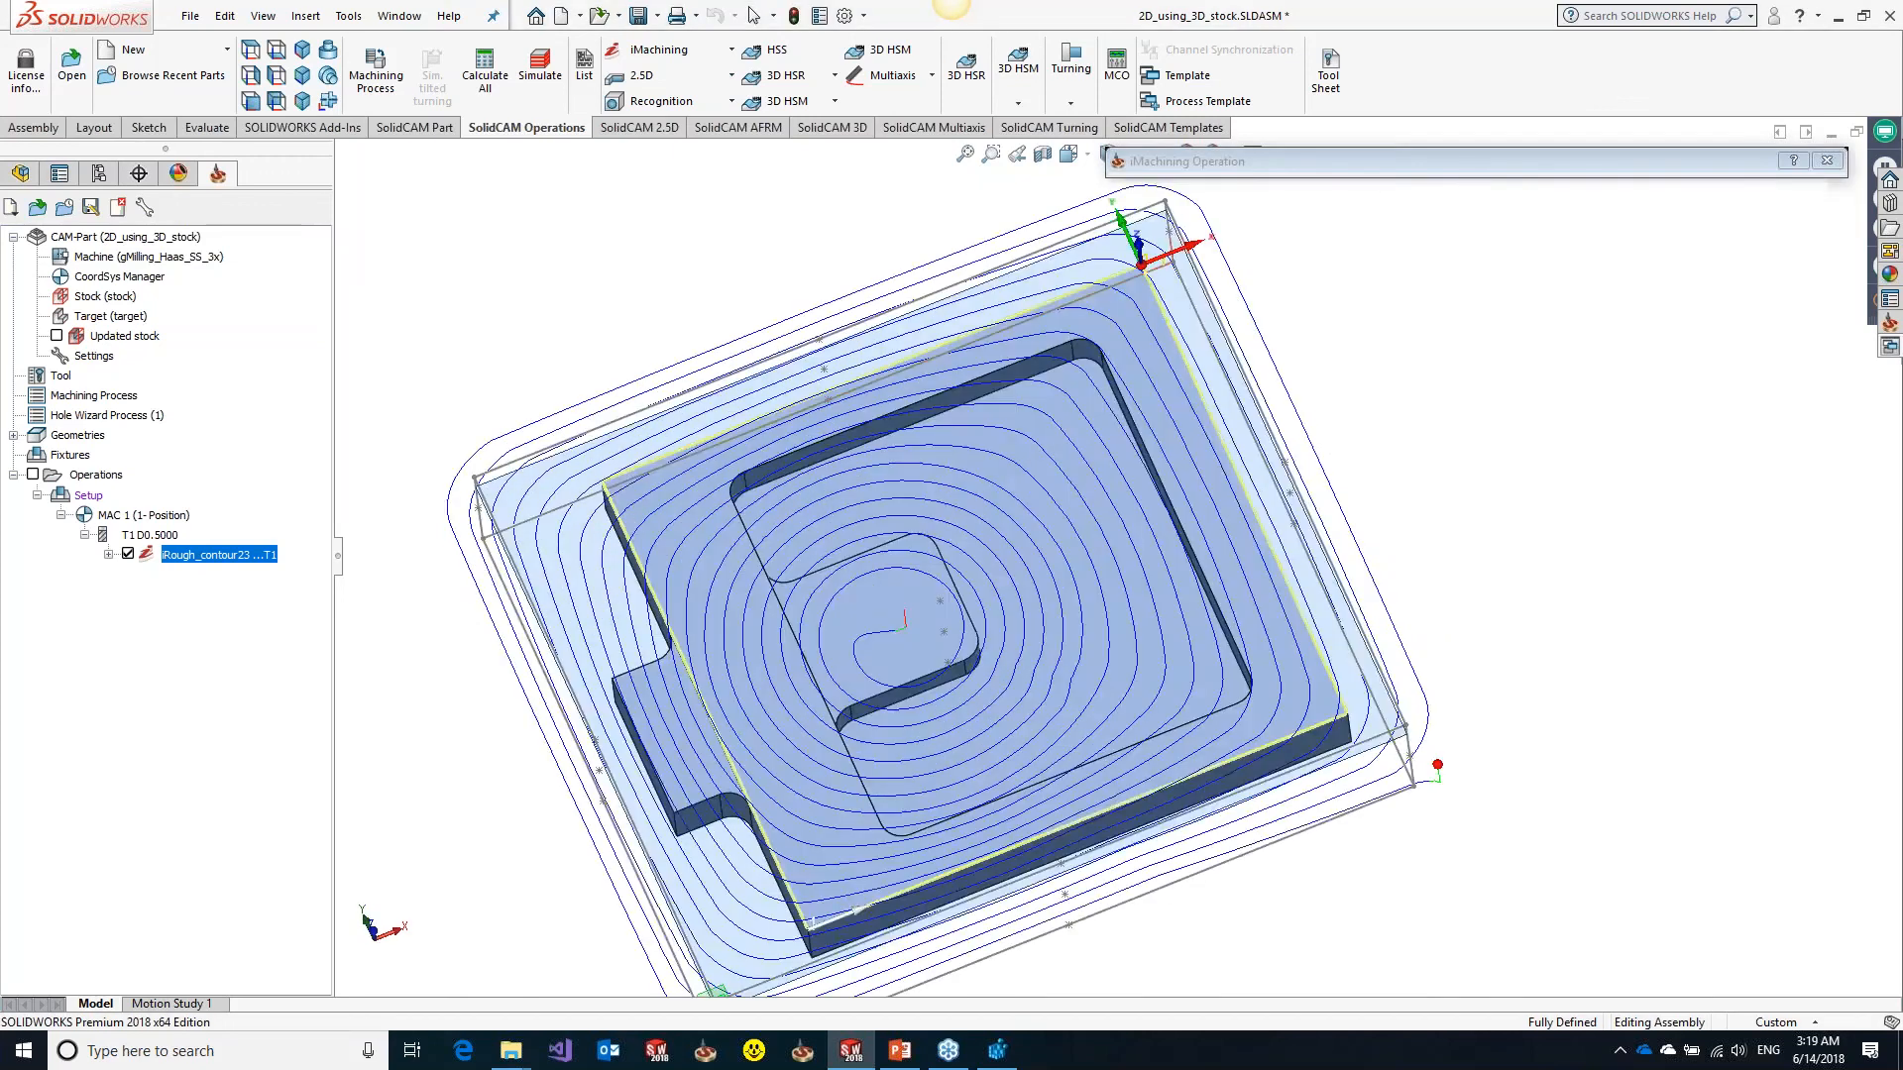
{"action": "middle_click_drag", "start_coordinate": [823, 655], "coordinate": [824, 717]}
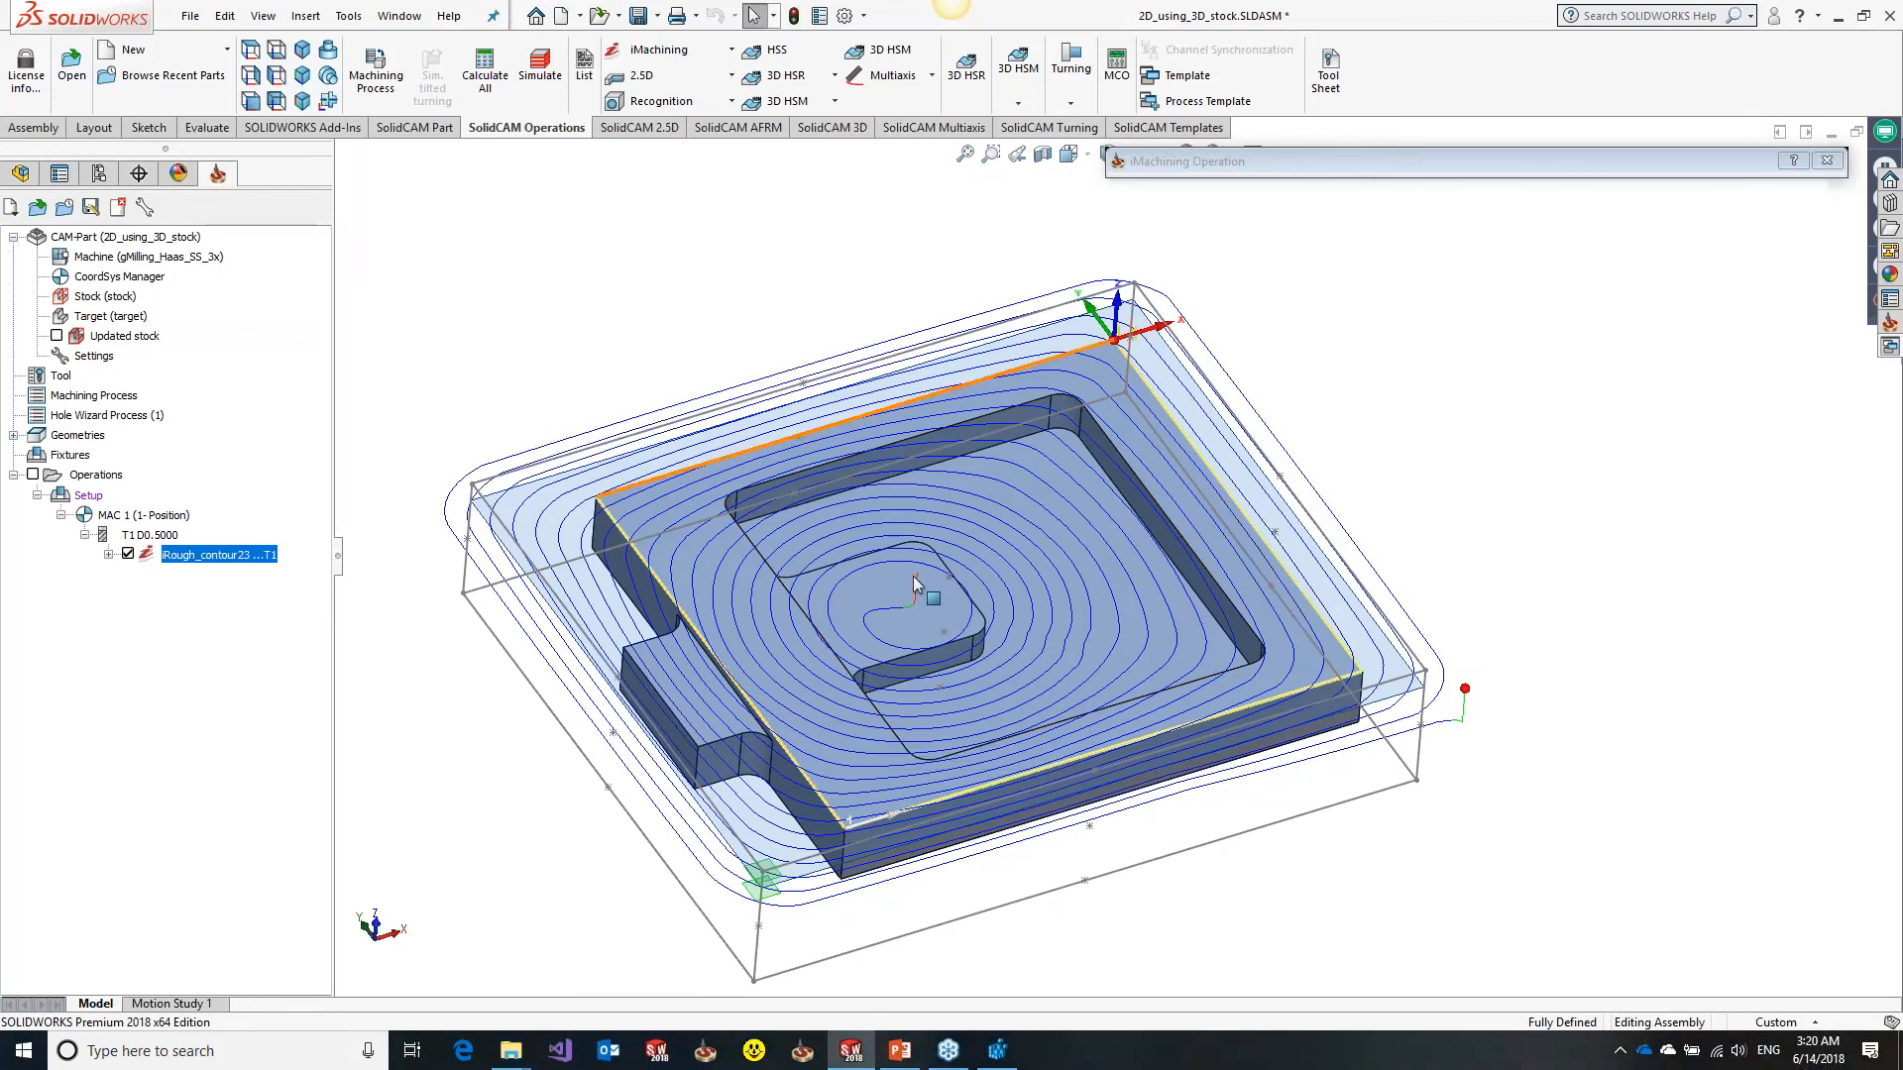
{"action": "middle_click_drag", "start_coordinate": [927, 684], "coordinate": [967, 887]}
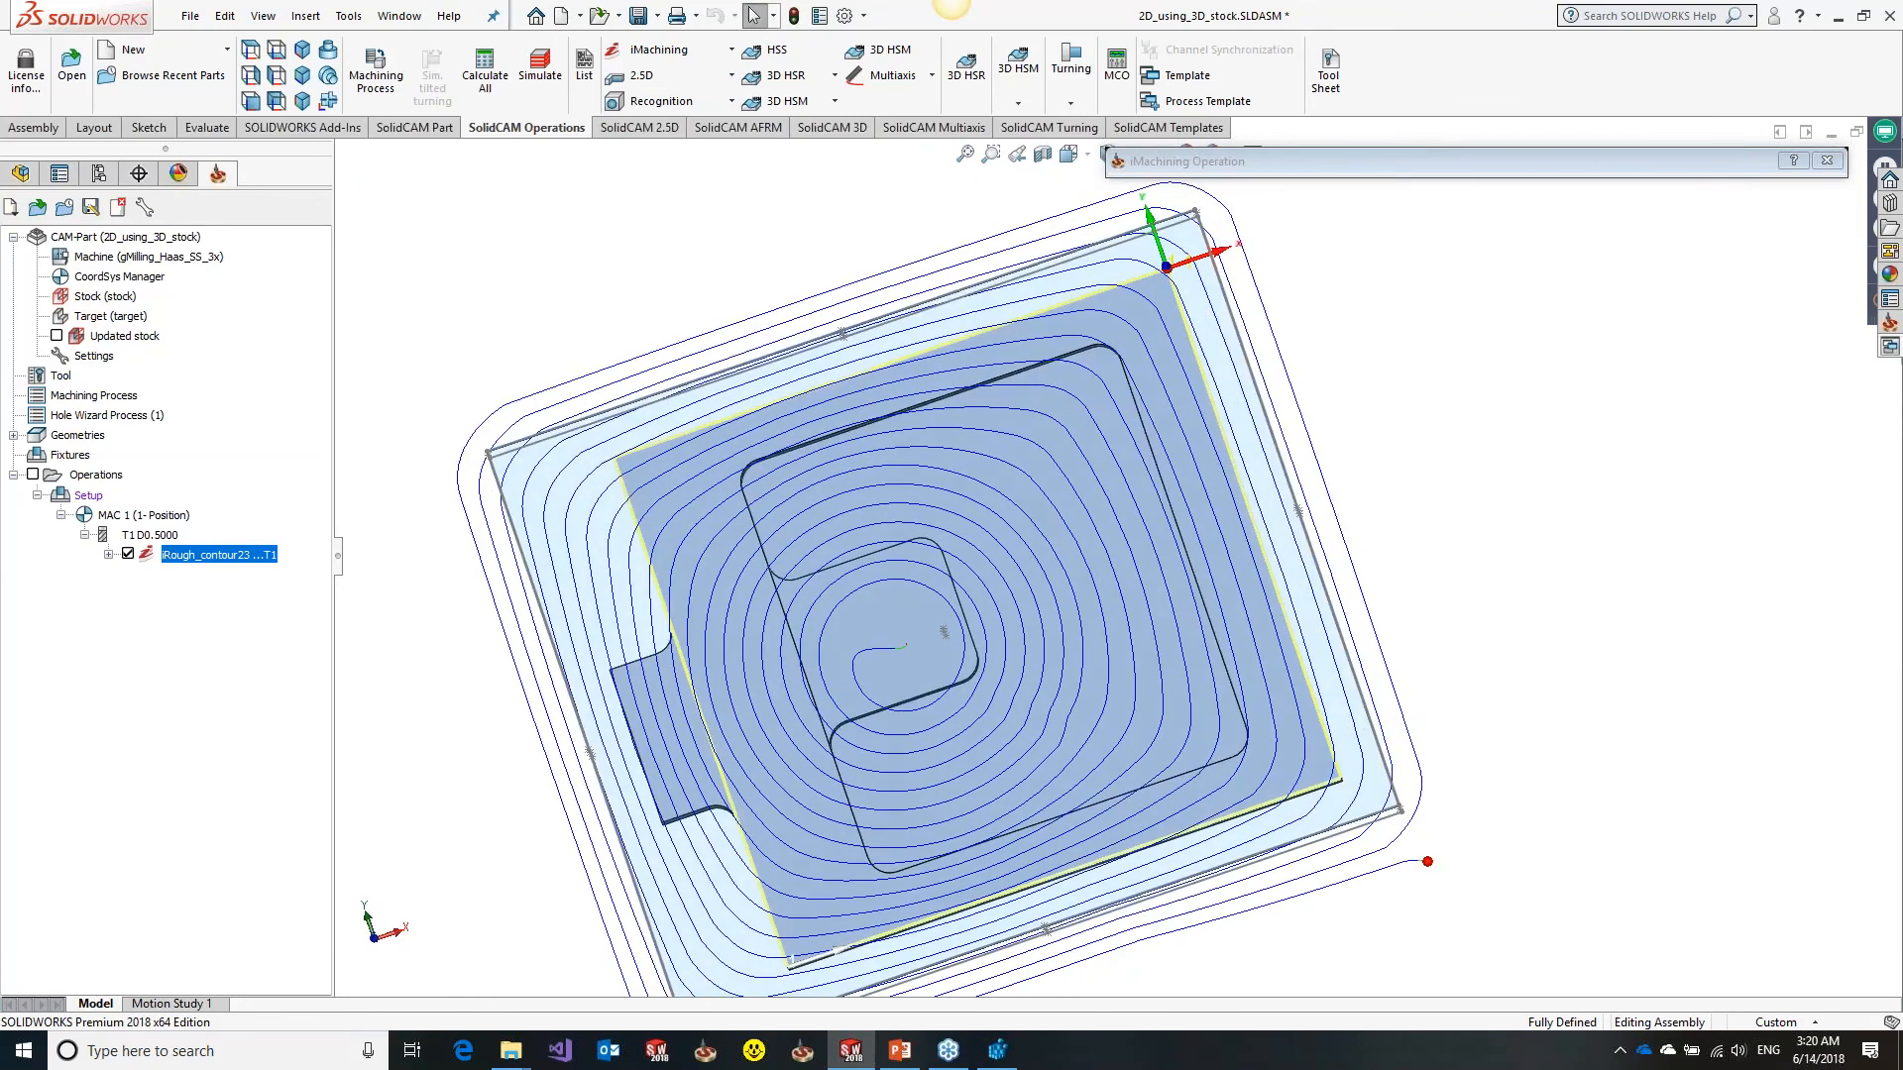
{"action": "middle_click_drag", "start_coordinate": [967, 888], "coordinate": [927, 689]}
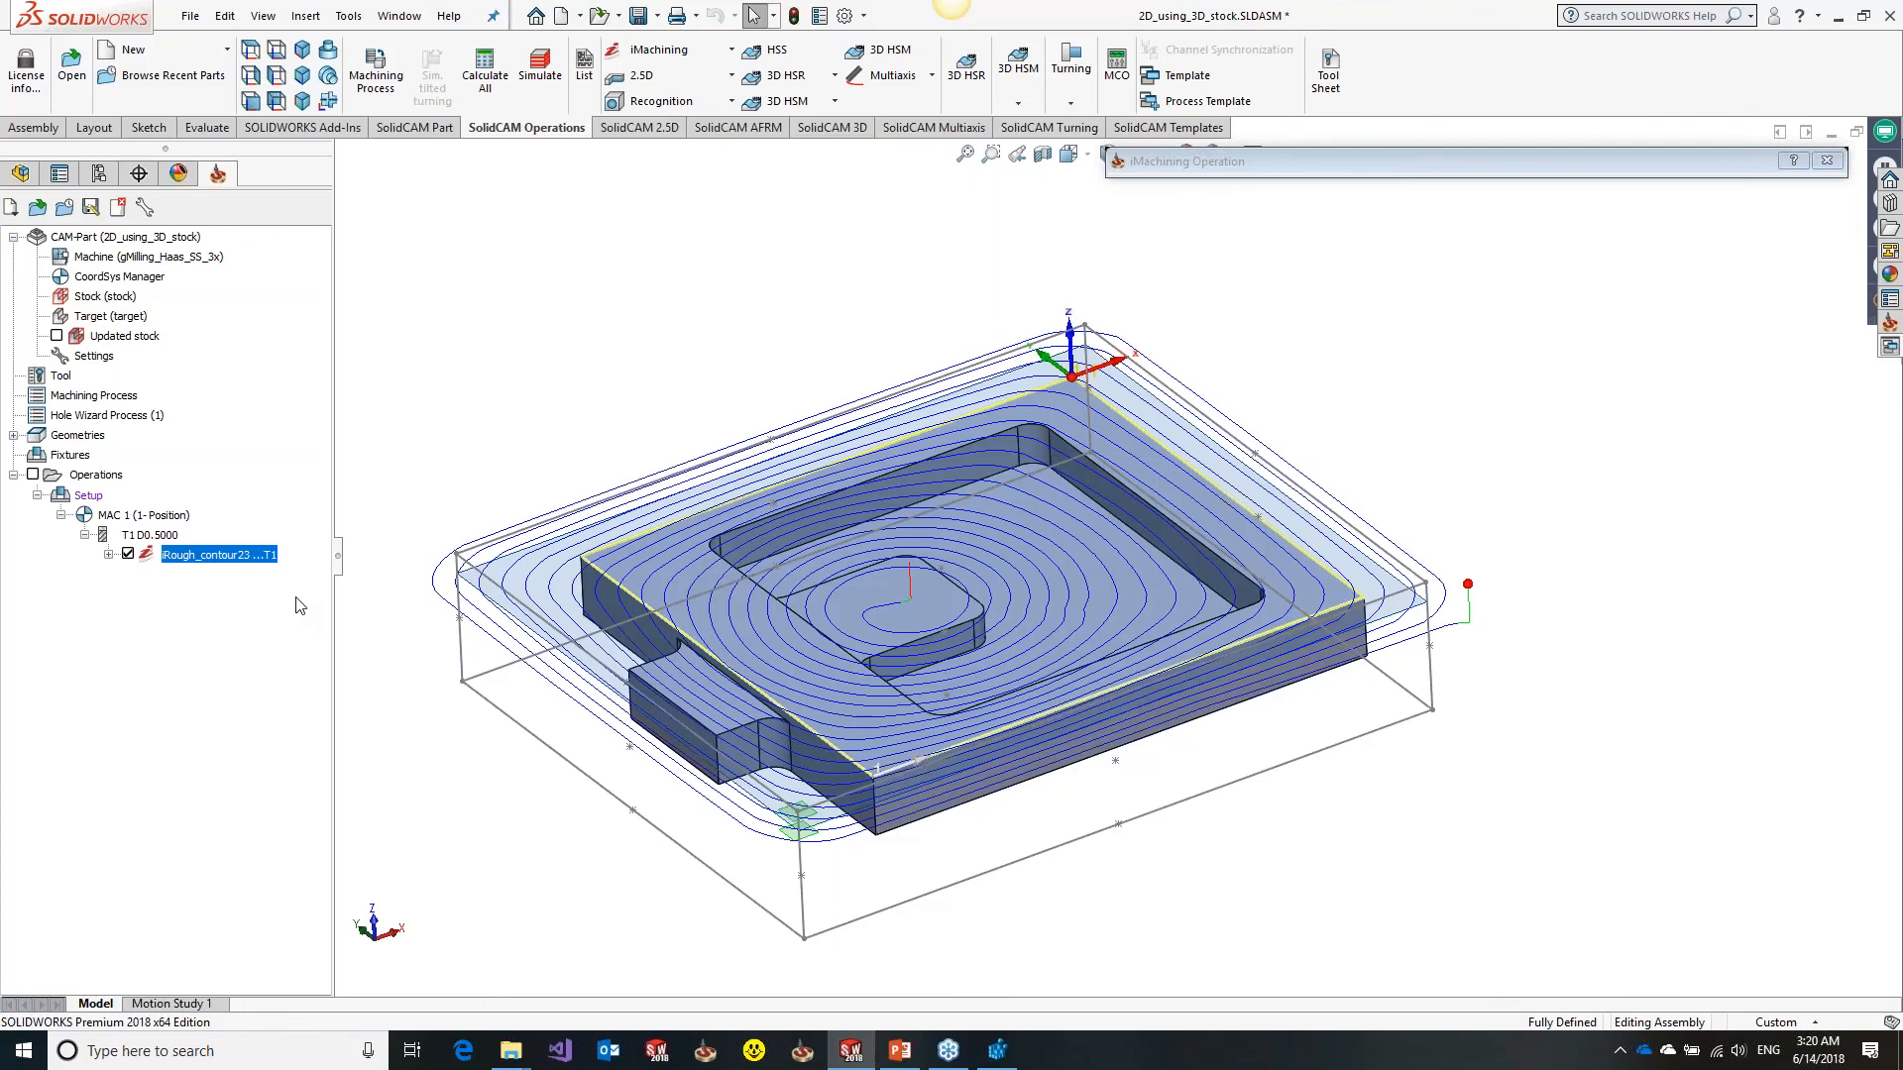
Hide the iRough_contour23 toolpath and examine how the machining area extends from the plate's edges to the stock boundary
{"action": "left_click", "coordinate": [128, 554]}
{"action": "scroll", "coordinate": [549, 604], "scroll_direction": "down", "scroll_amount": 1}
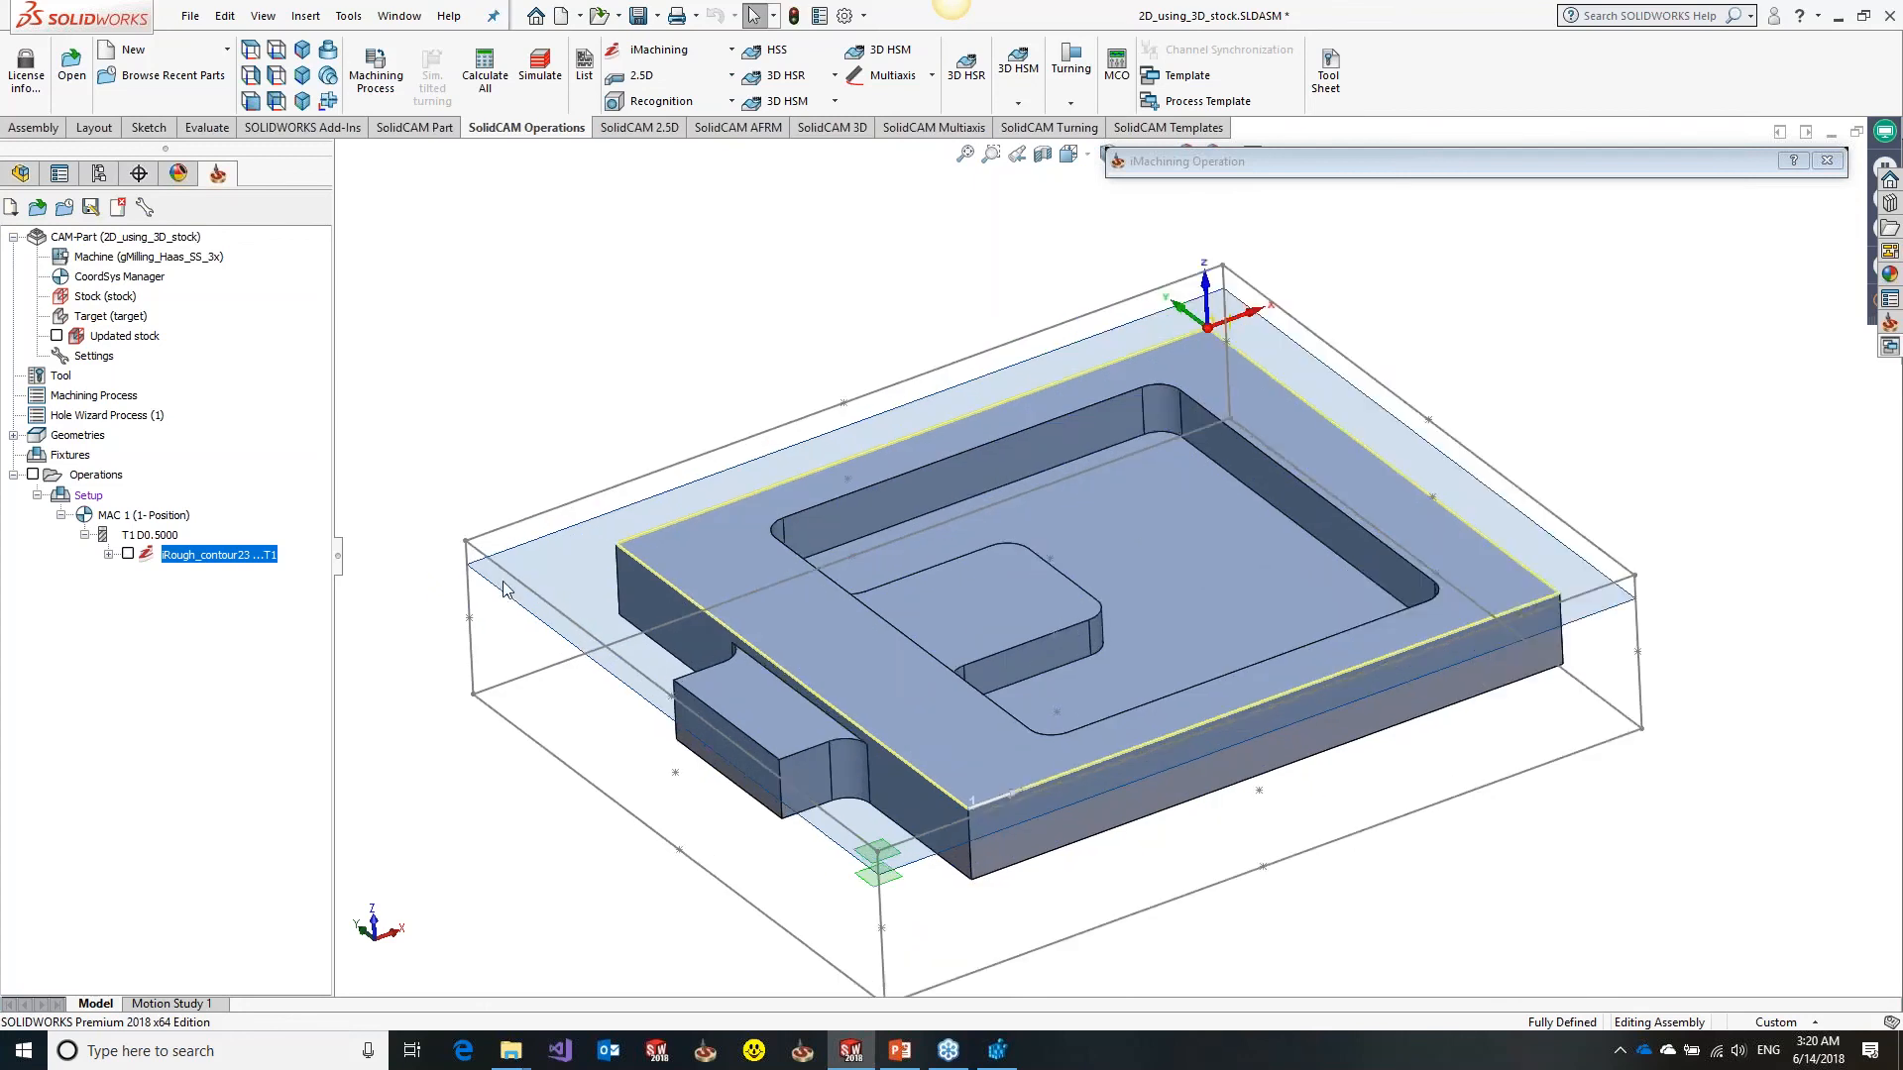
{"action": "scroll", "coordinate": [503, 589], "scroll_direction": "down", "scroll_amount": 1}
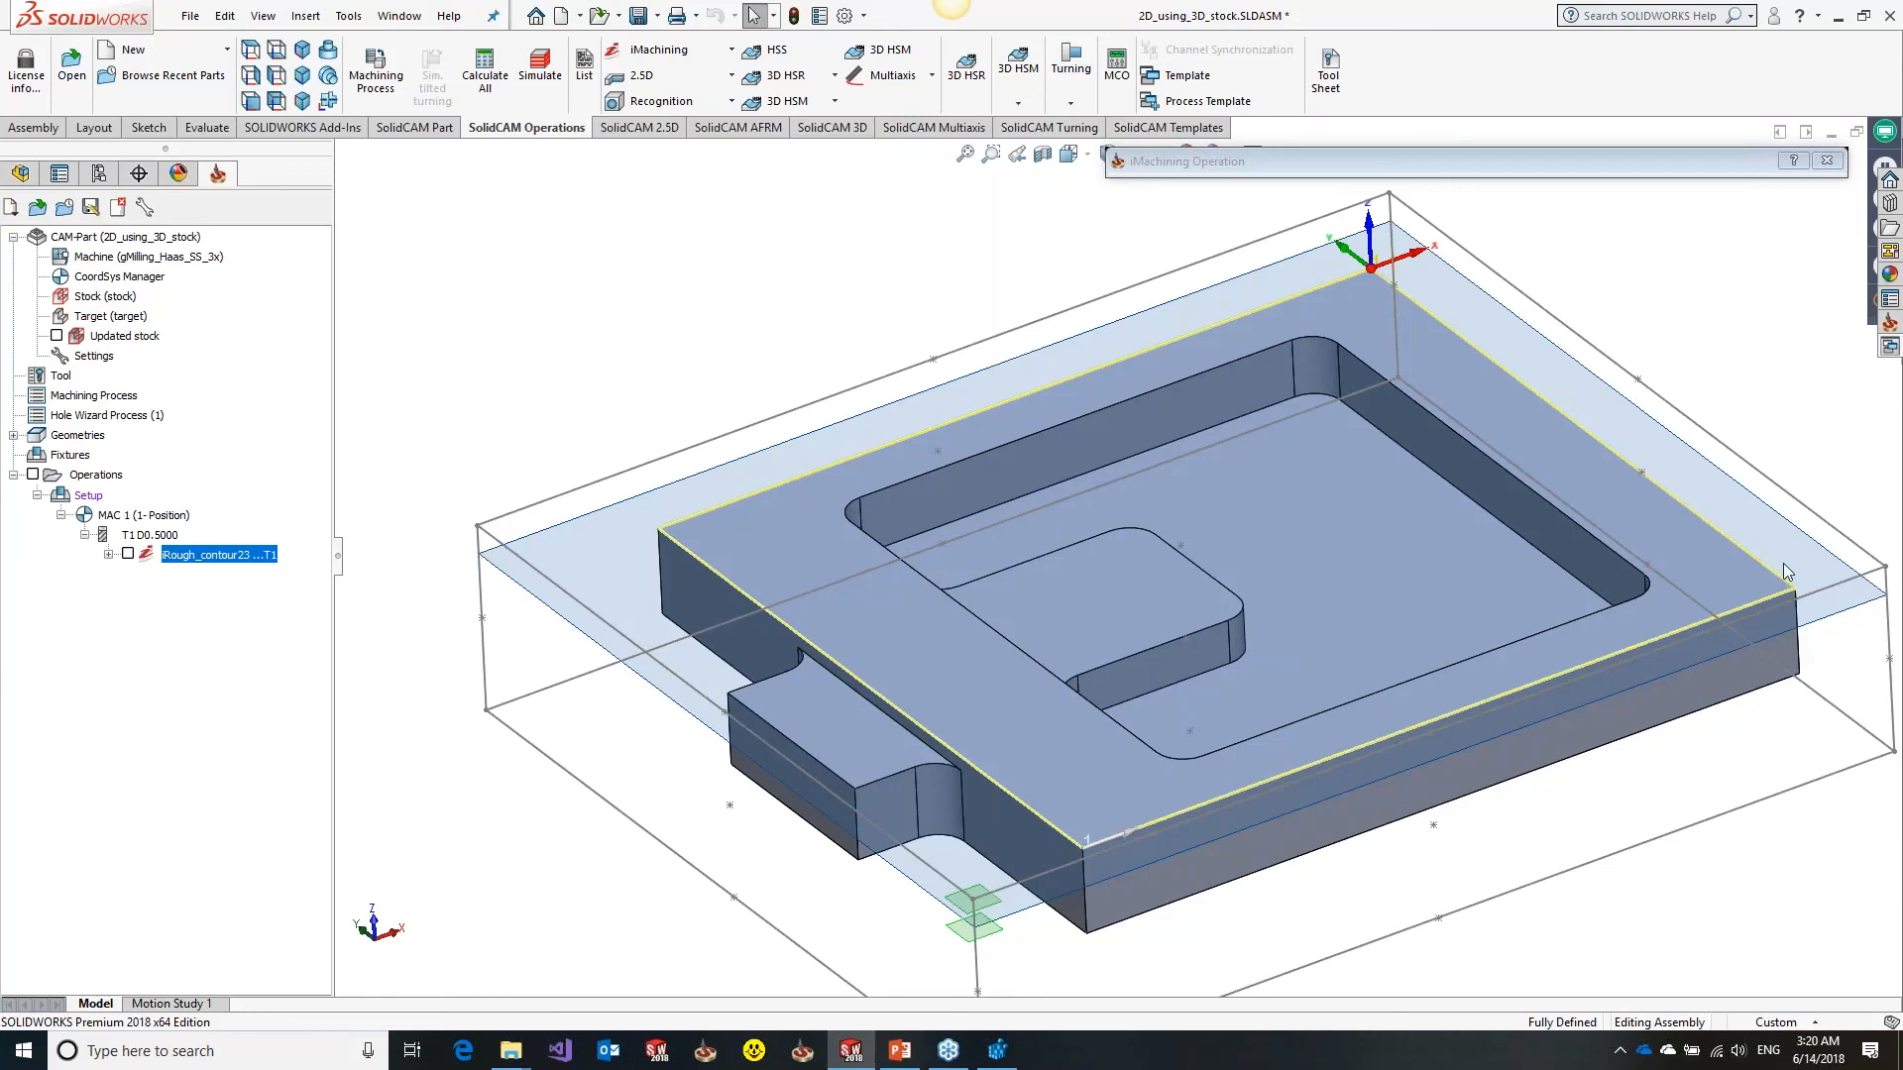
{"action": "scroll", "coordinate": [1783, 563], "scroll_direction": "up", "scroll_amount": 3}
{"action": "middle_click_drag", "start_coordinate": [1299, 496], "coordinate": [1303, 555]}
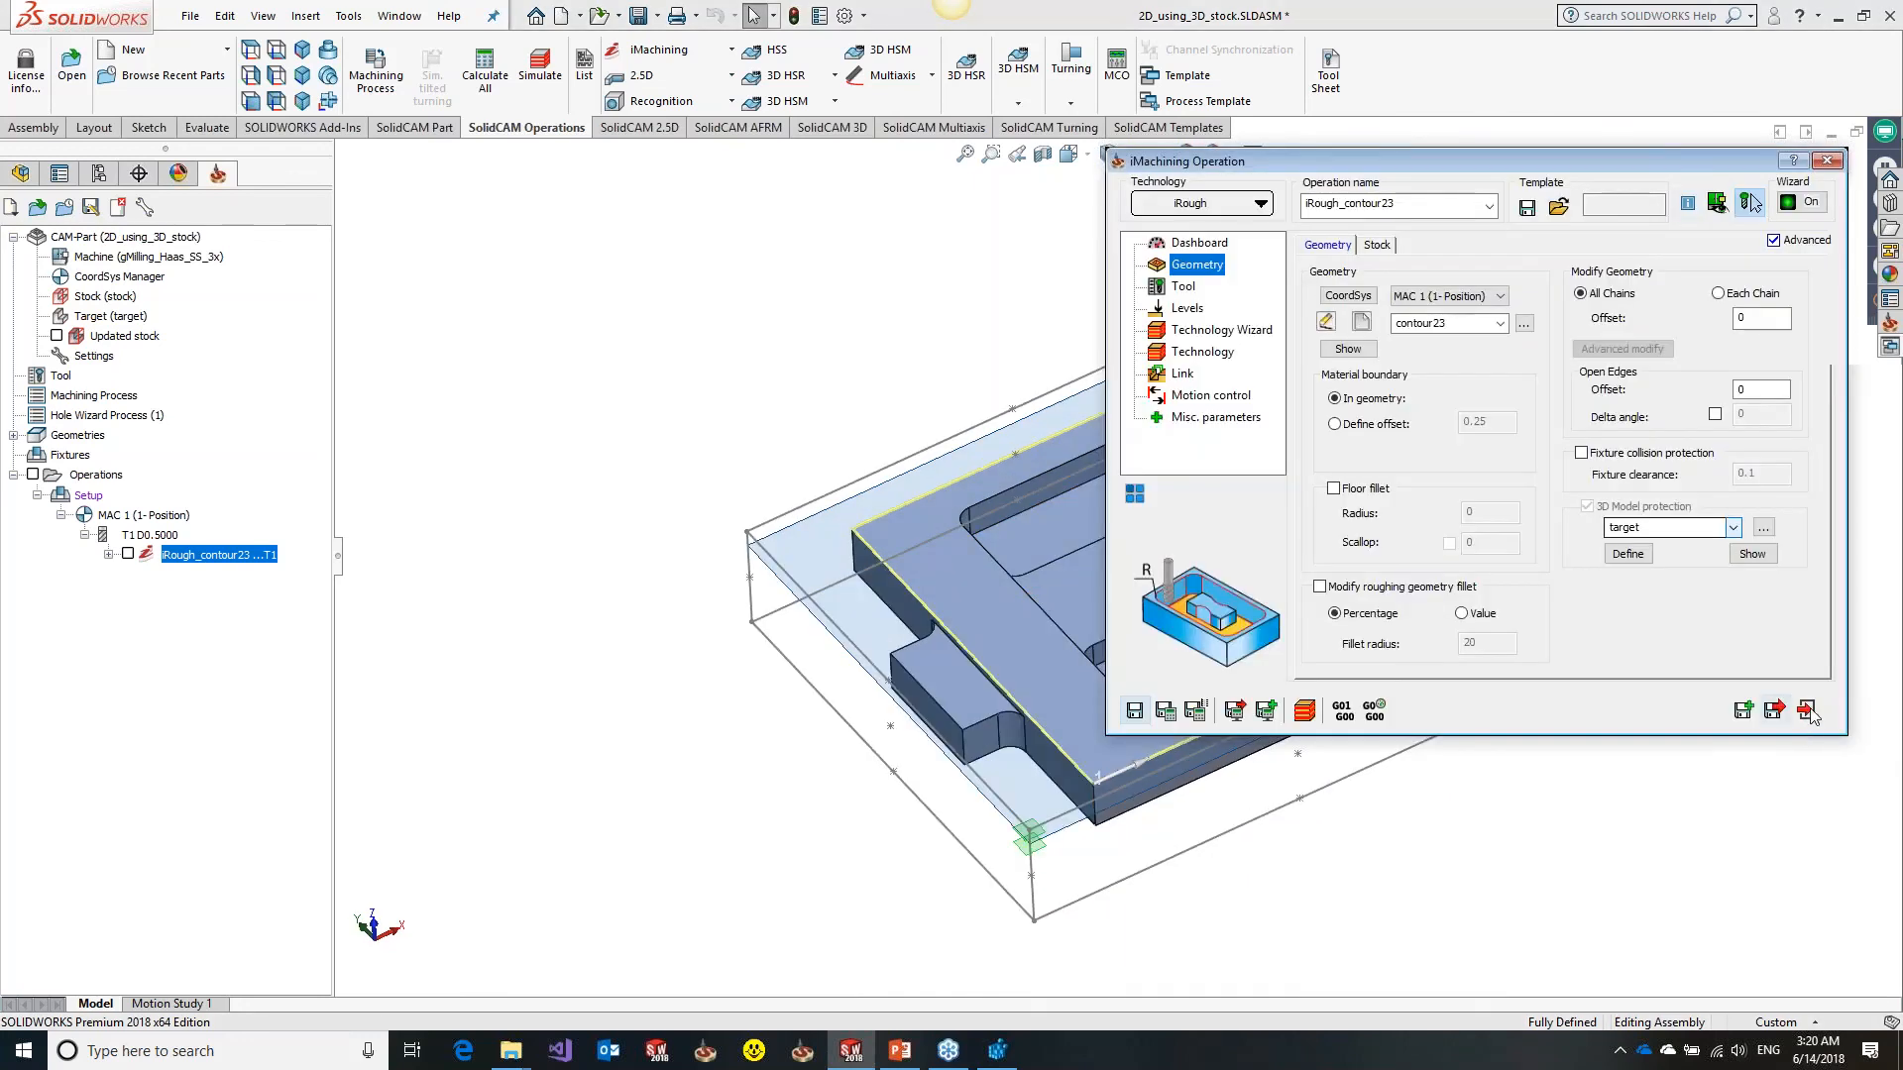
Save and copy the operation, giving the copy a new geometry from the stock outline, marked open, and the plate's outer contour including the tab
{"action": "left_click", "coordinate": [1744, 711]}
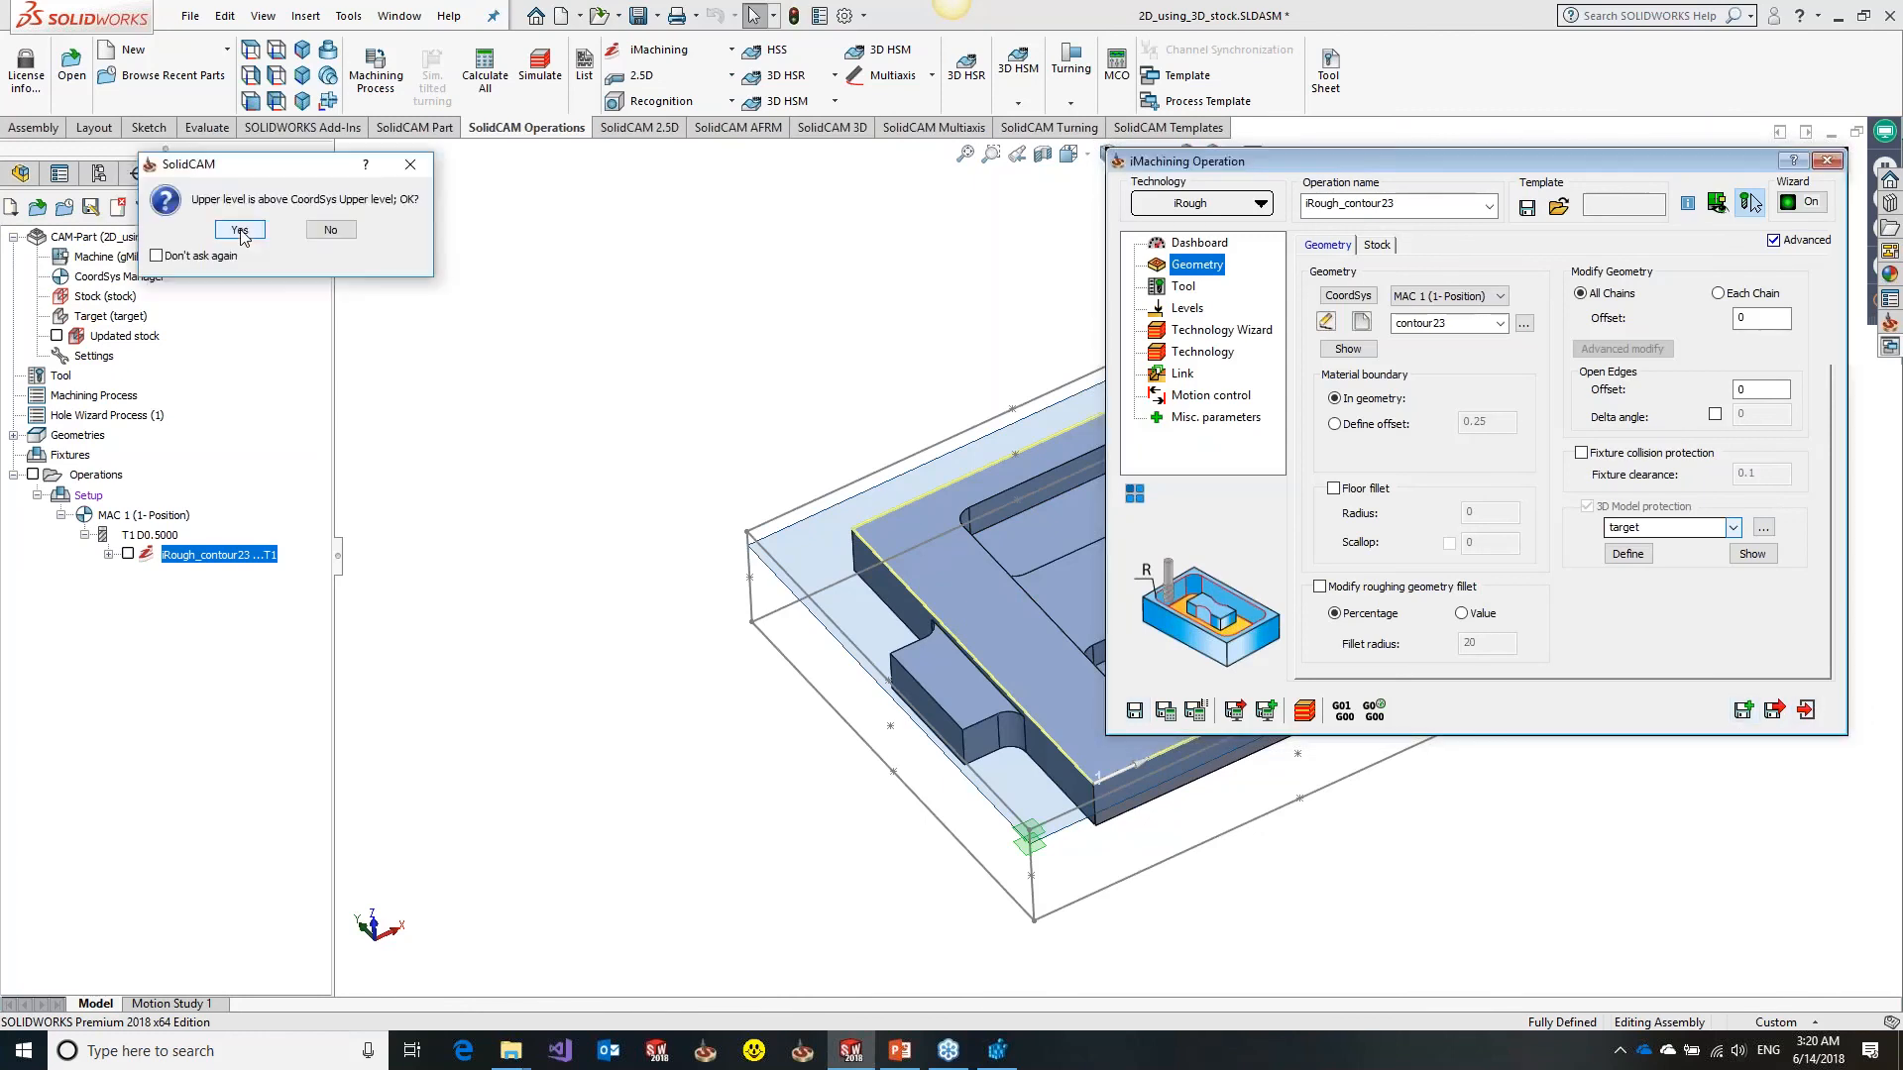
{"action": "left_click", "coordinate": [240, 231]}
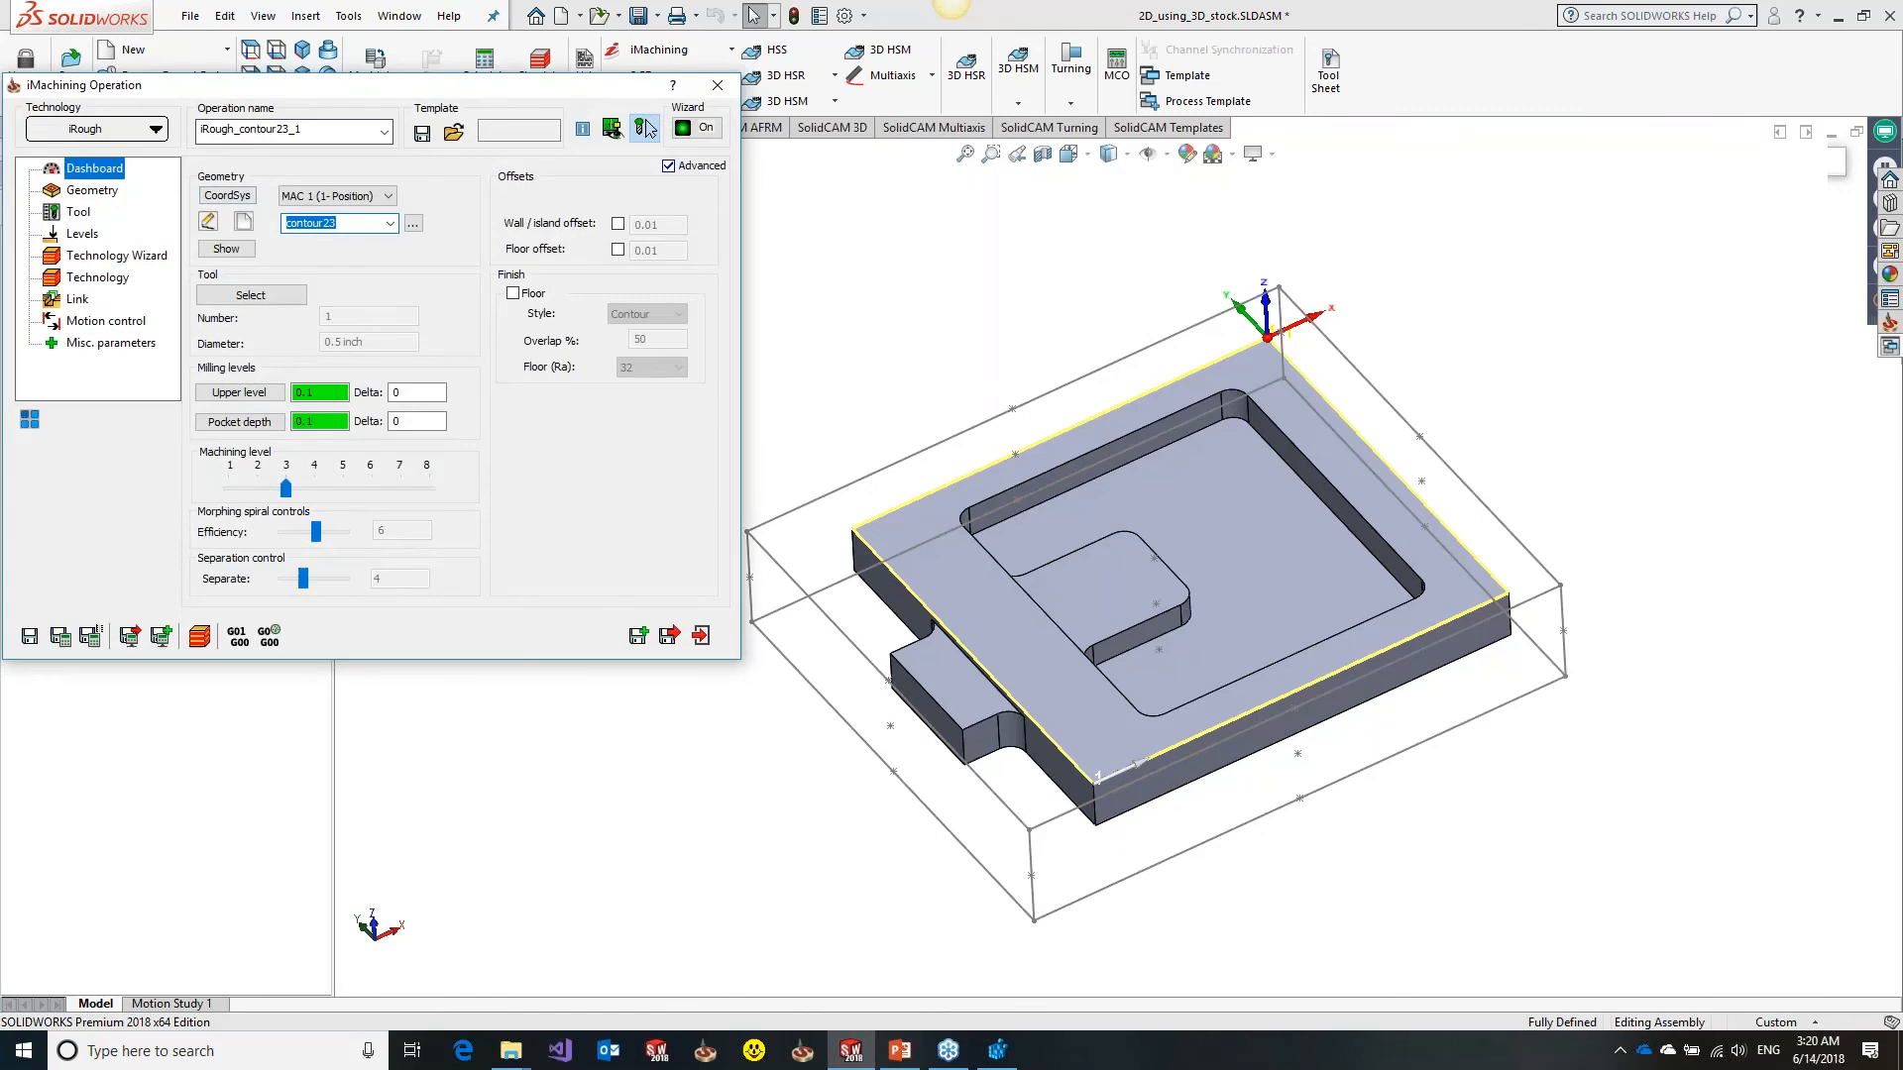
{"action": "left_click", "coordinate": [244, 223]}
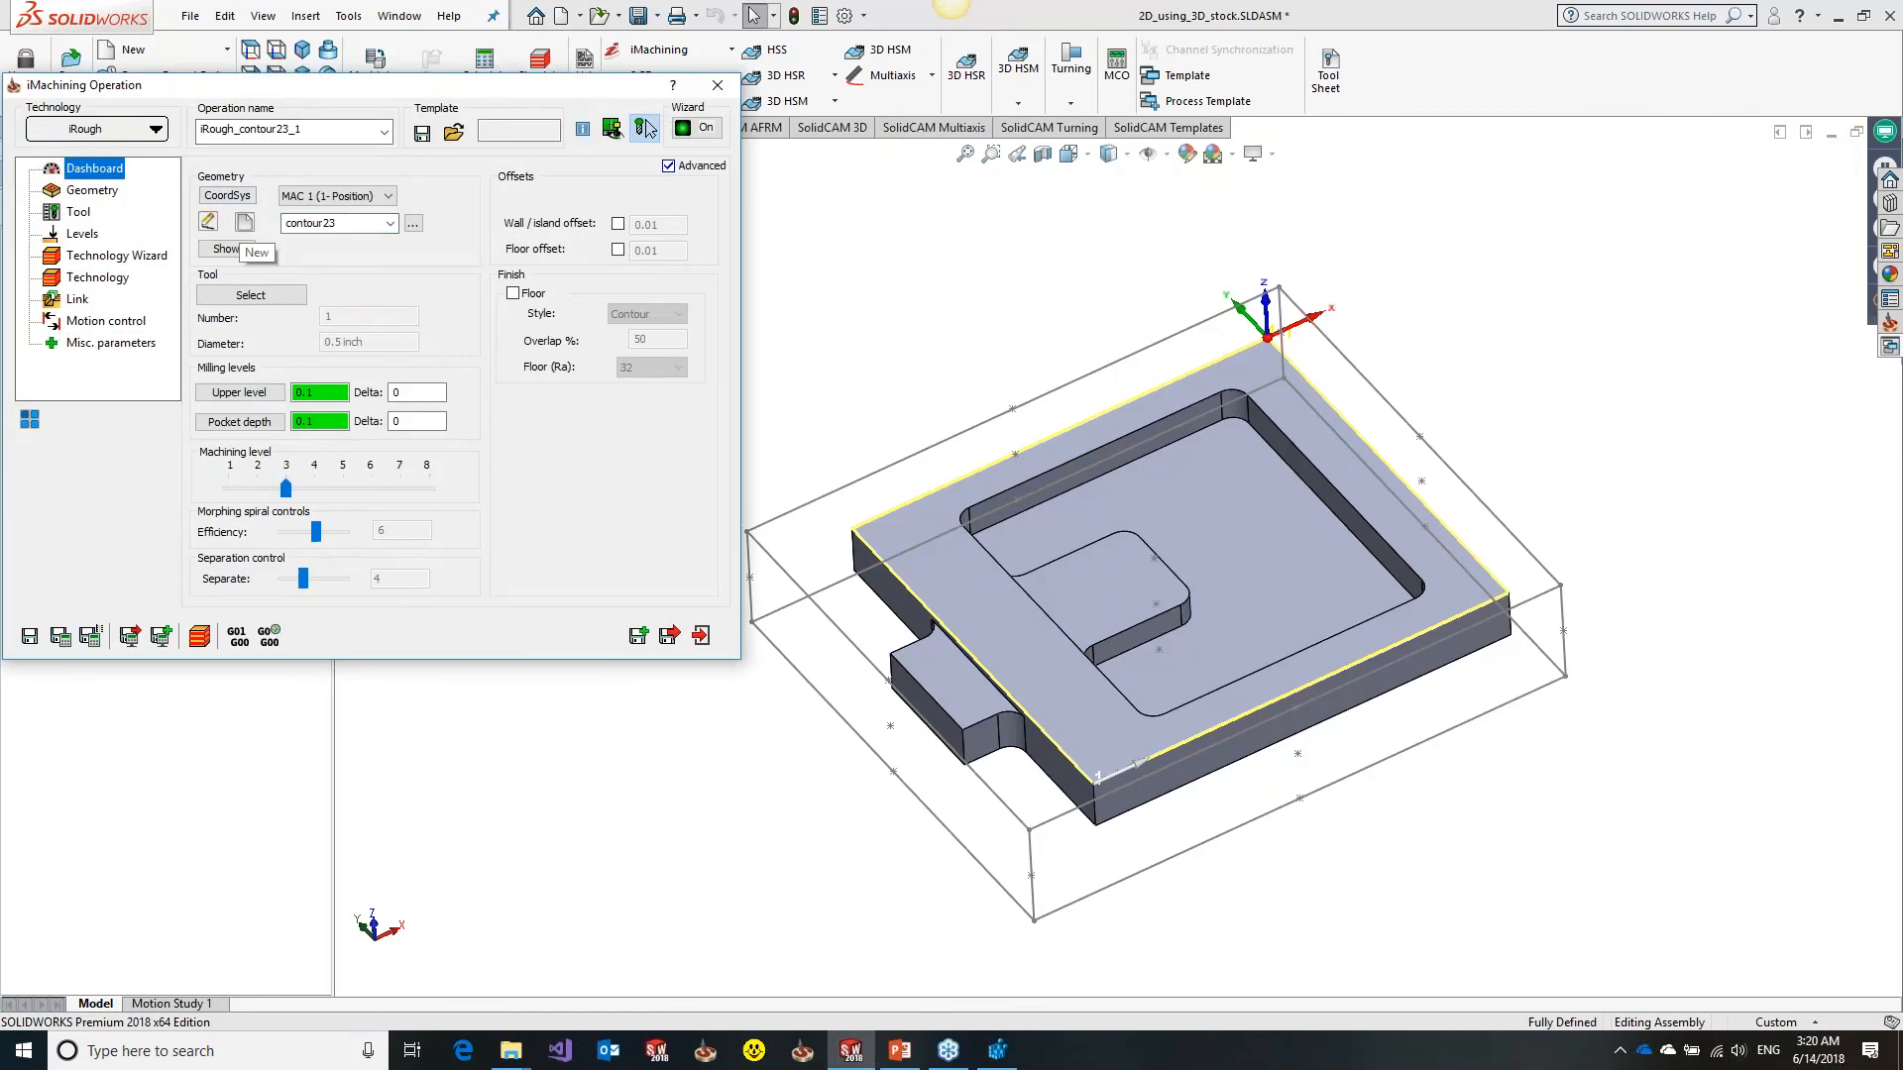
{"action": "left_click", "coordinate": [644, 128]}
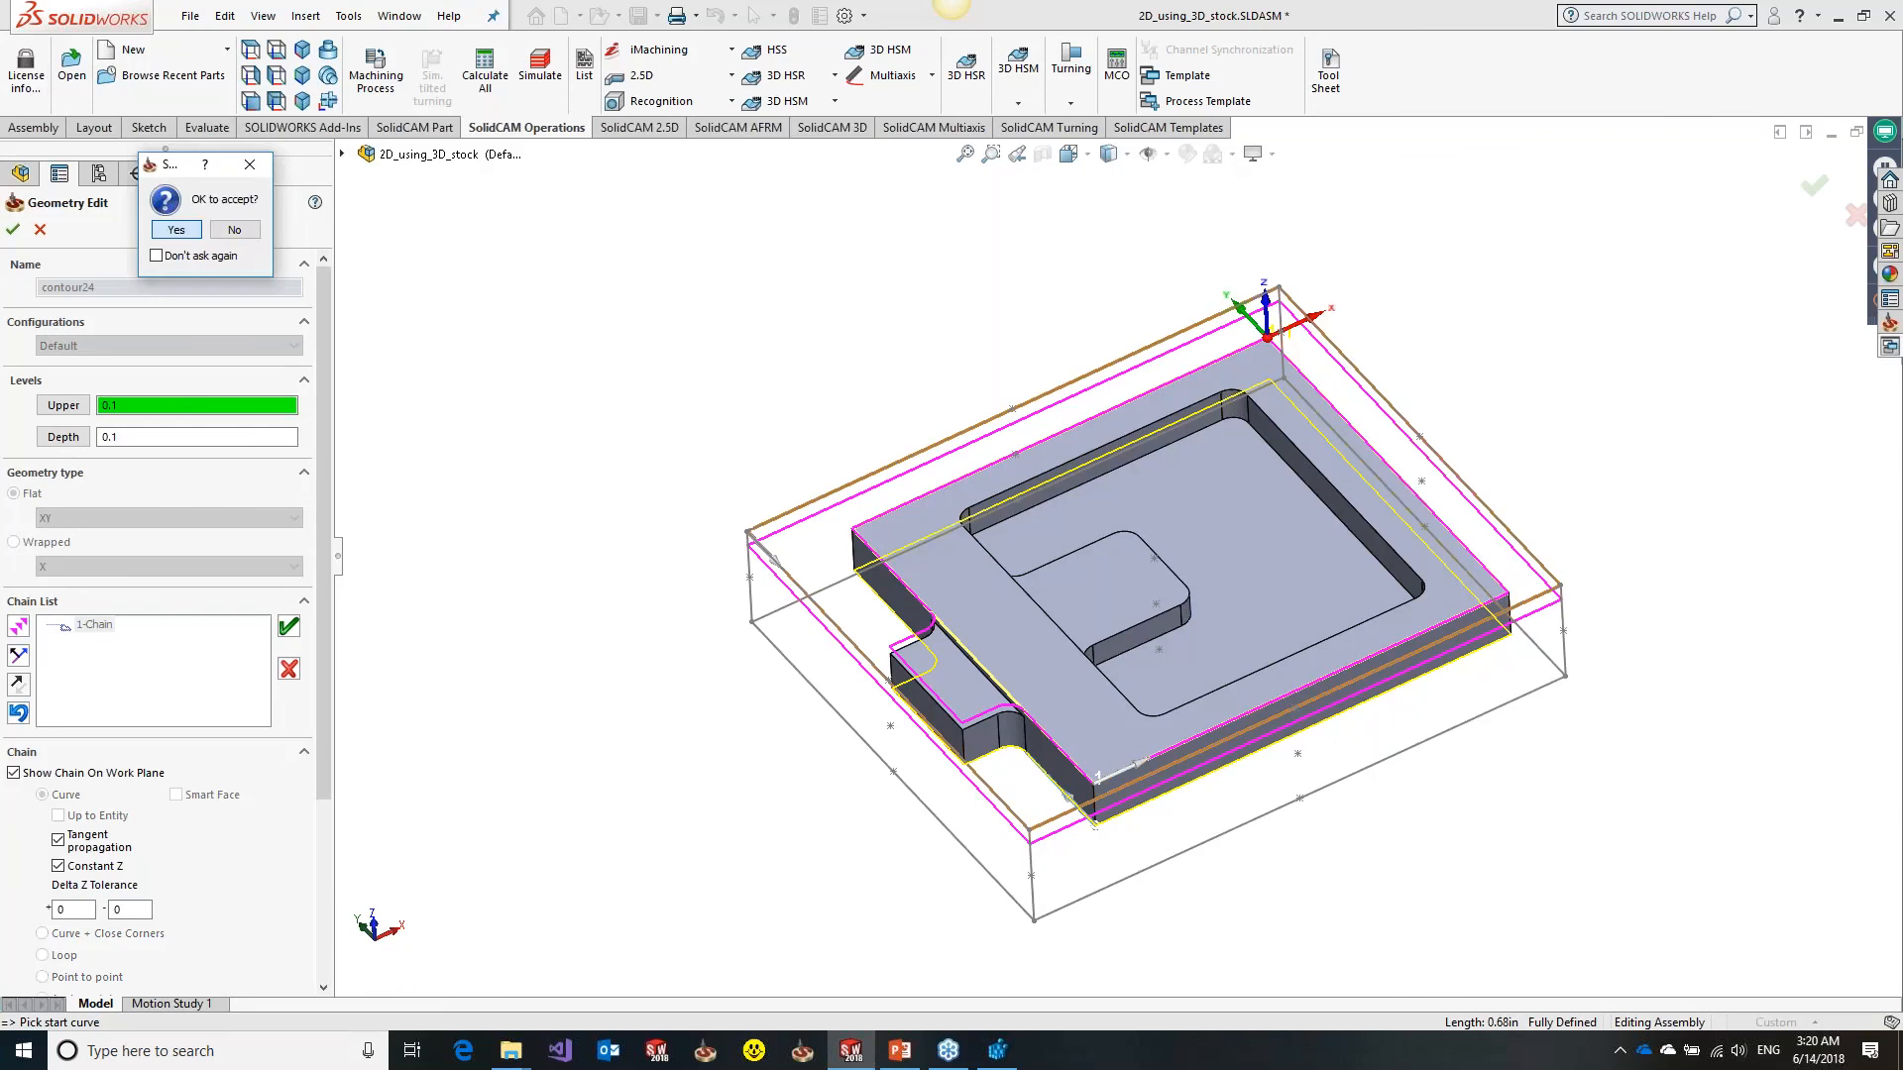
{"action": "key", "text": "Return"}
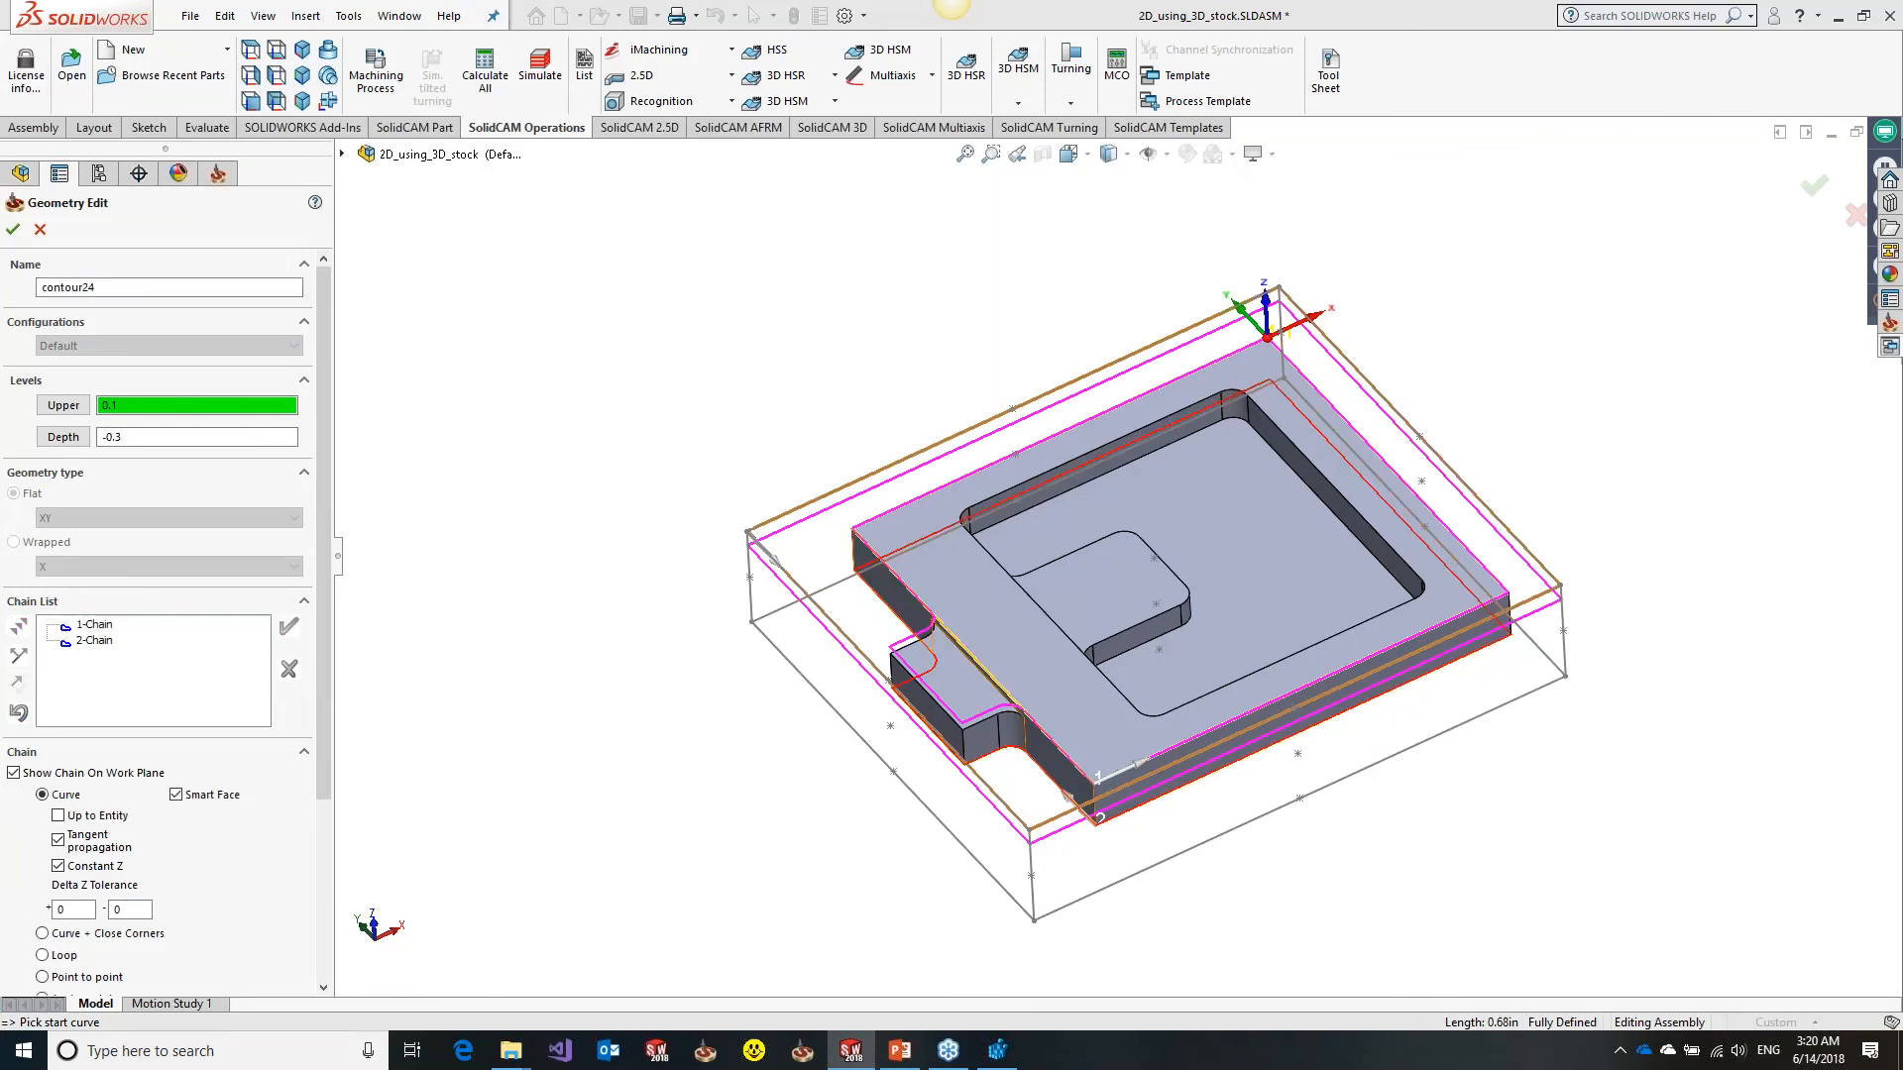
{"action": "right_click", "coordinate": [107, 626]}
{"action": "left_click", "coordinate": [194, 821]}
{"action": "left_click", "coordinate": [14, 230]}
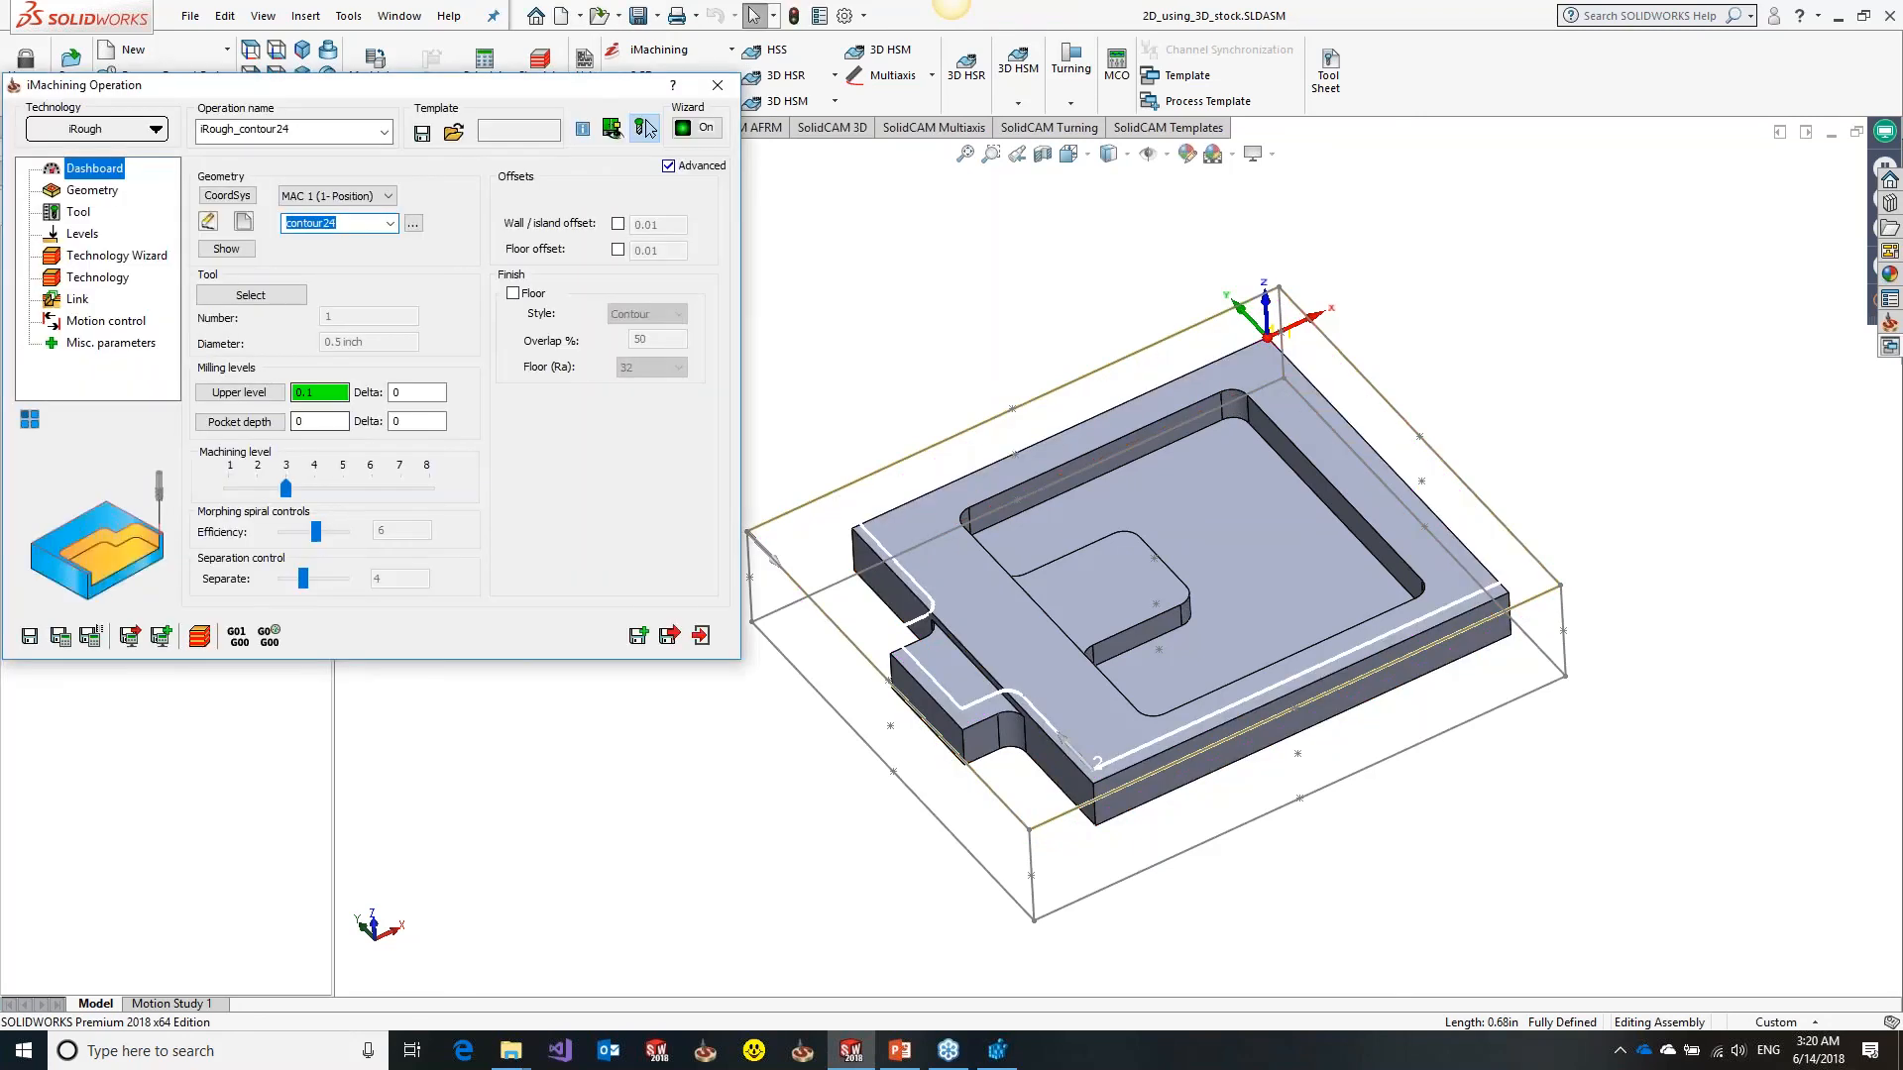
Pick the plate's top face as upper level and its bottom face as pocket depth, with a depth delta of -0.1
{"action": "left_click", "coordinate": [981, 588]}
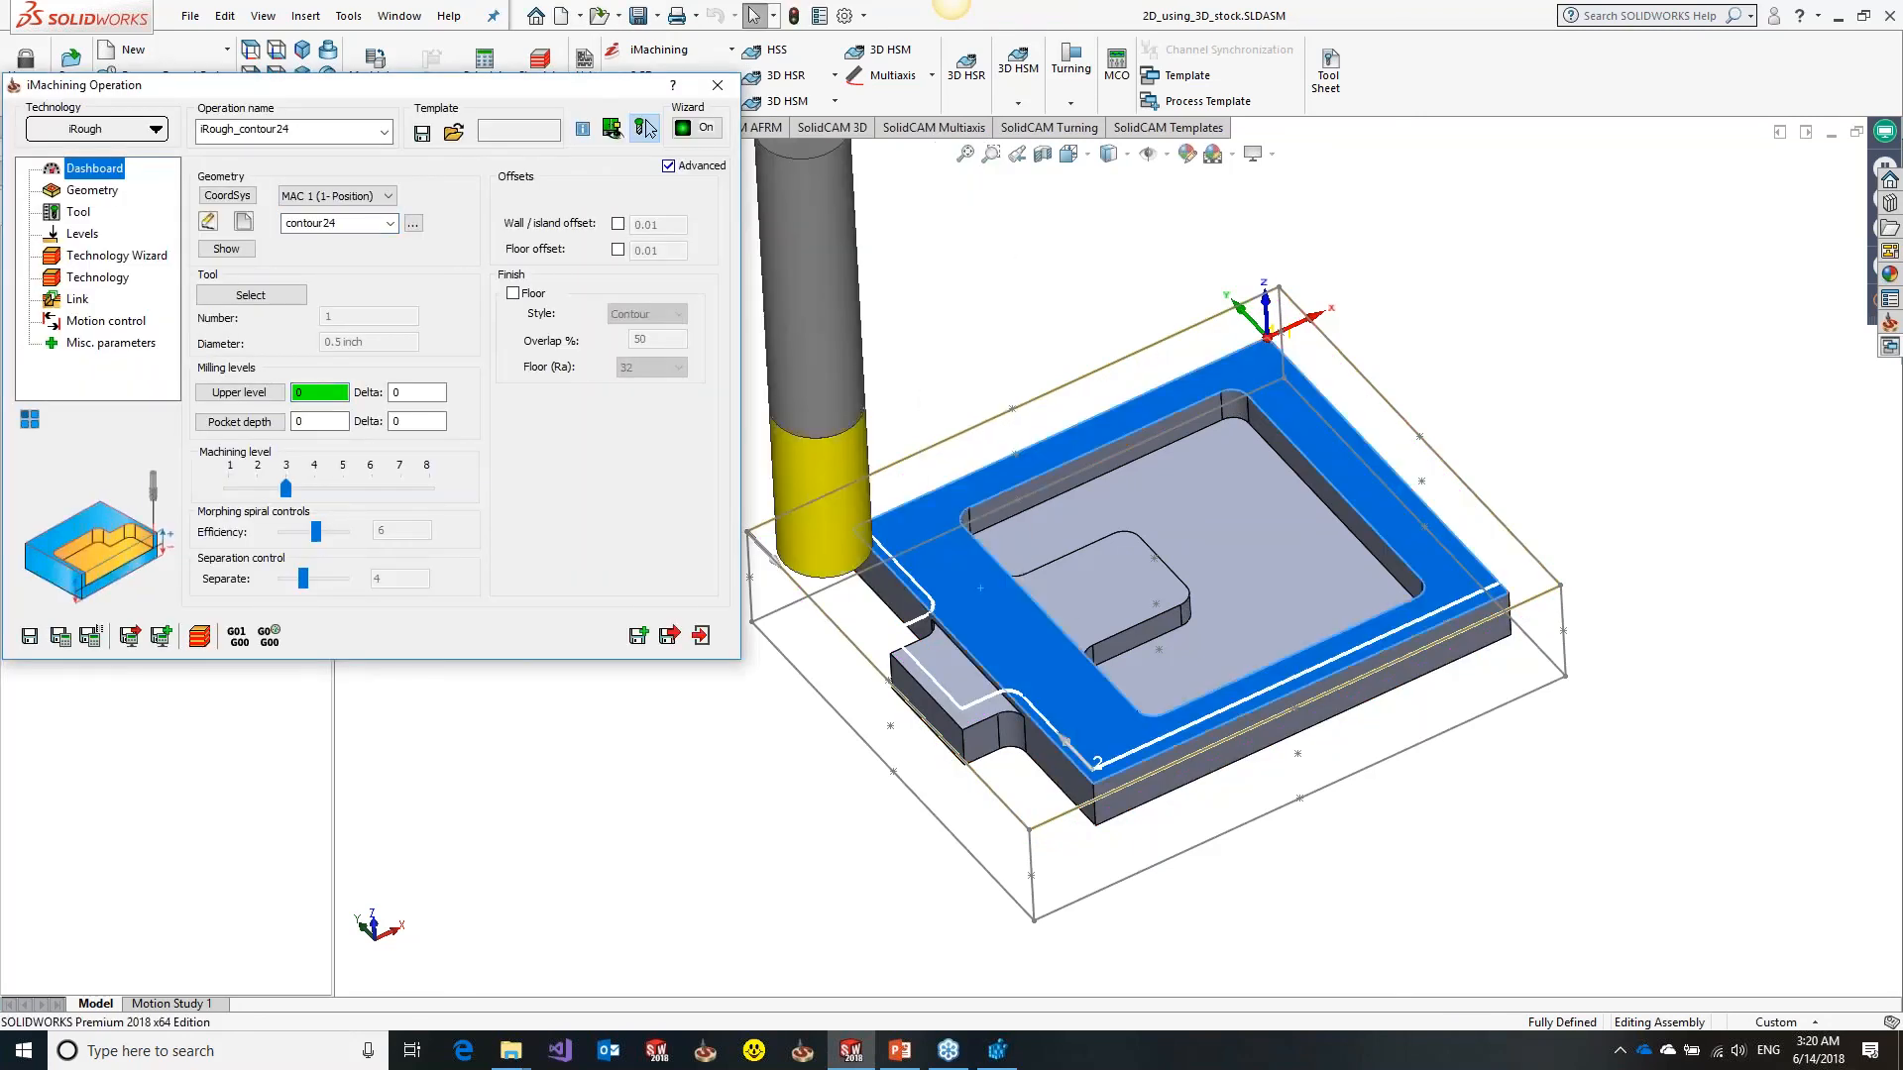
{"action": "left_click", "coordinate": [646, 128]}
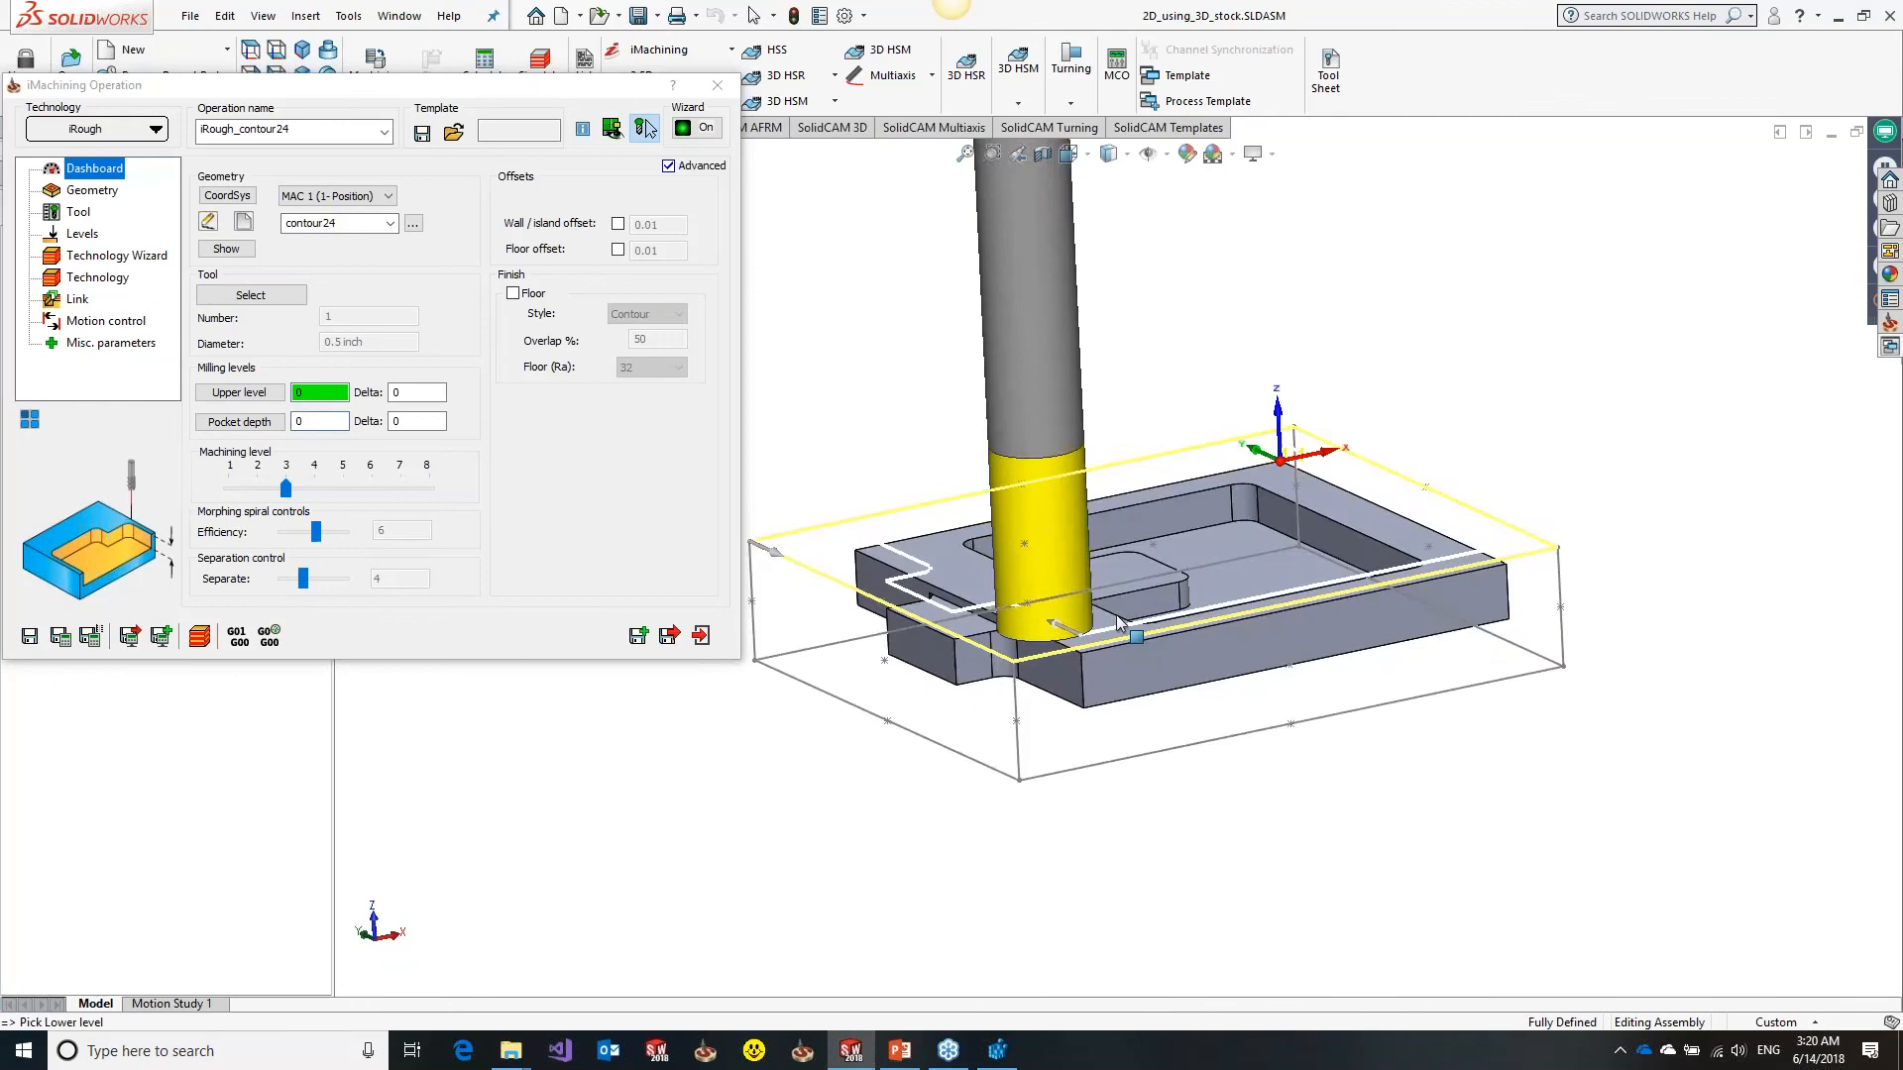
{"action": "middle_click_drag", "start_coordinate": [1117, 615], "coordinate": [1068, 585]}
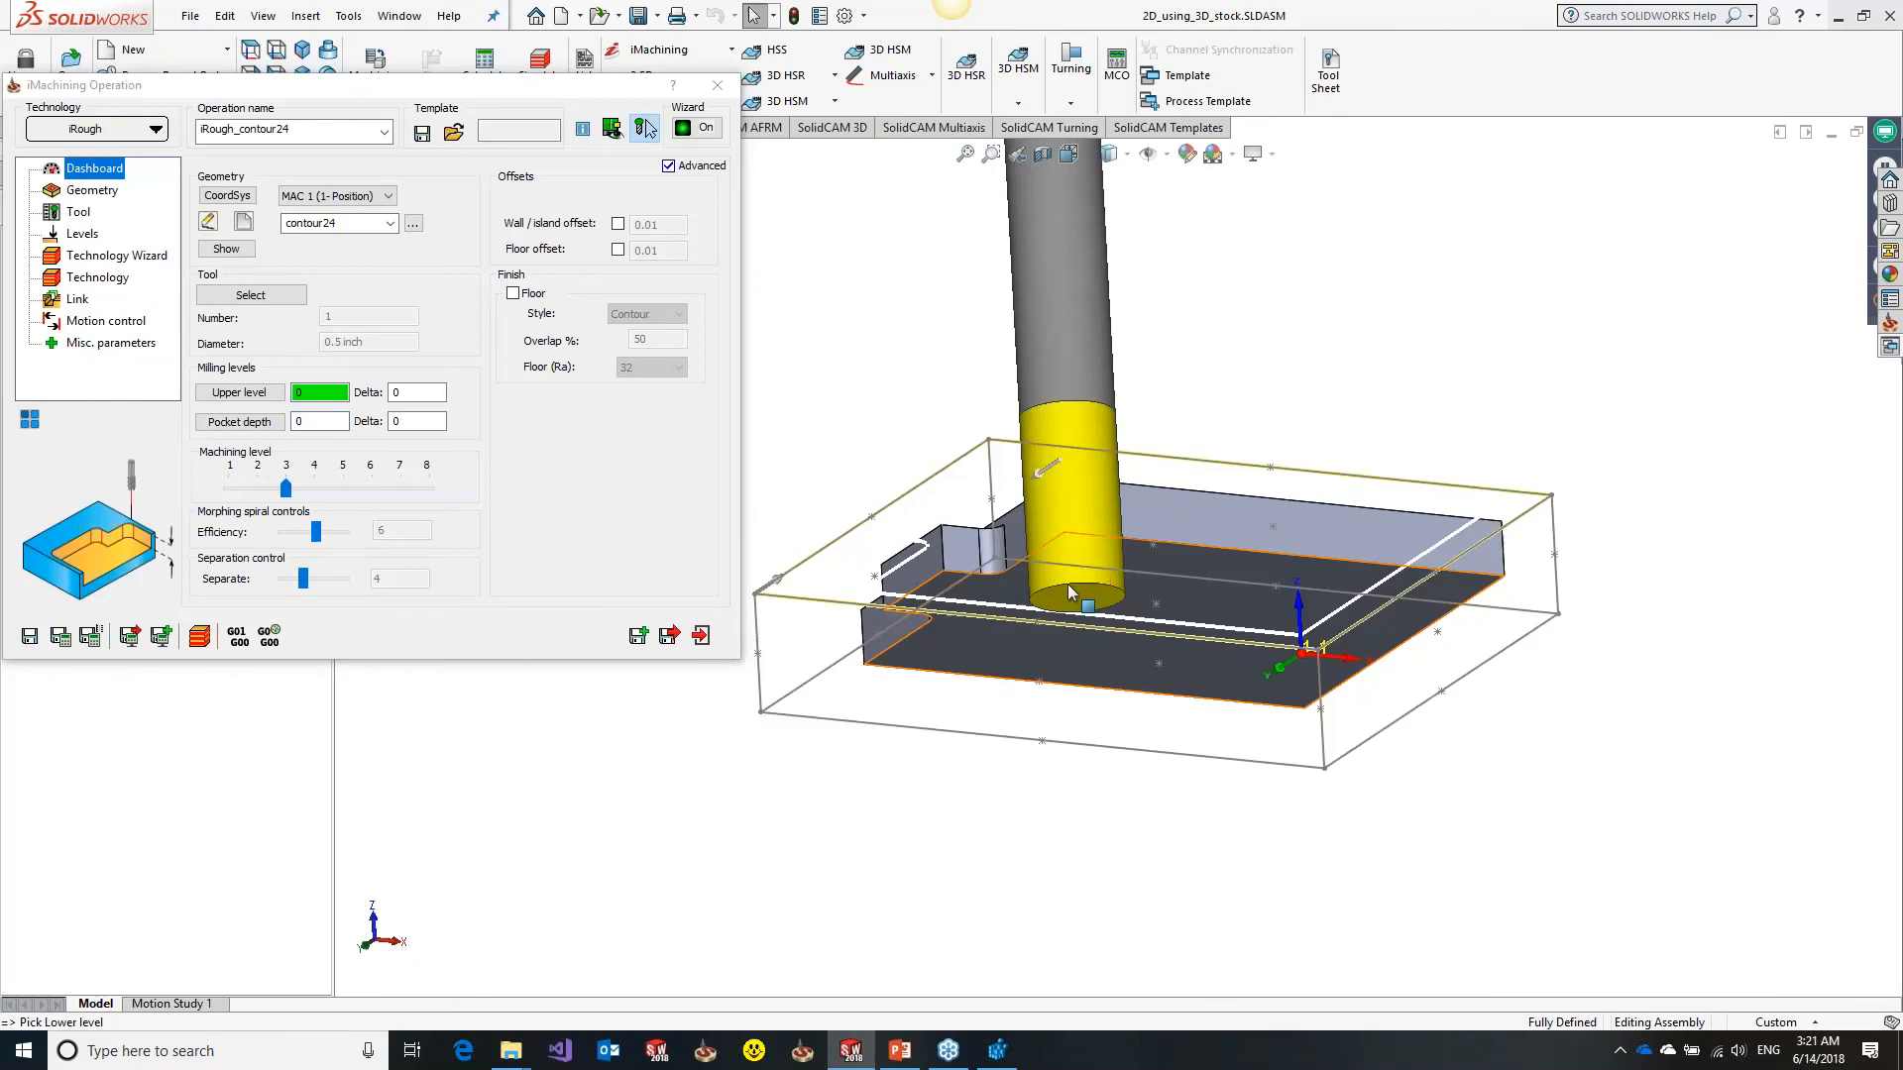
{"action": "left_click", "coordinate": [1067, 585]}
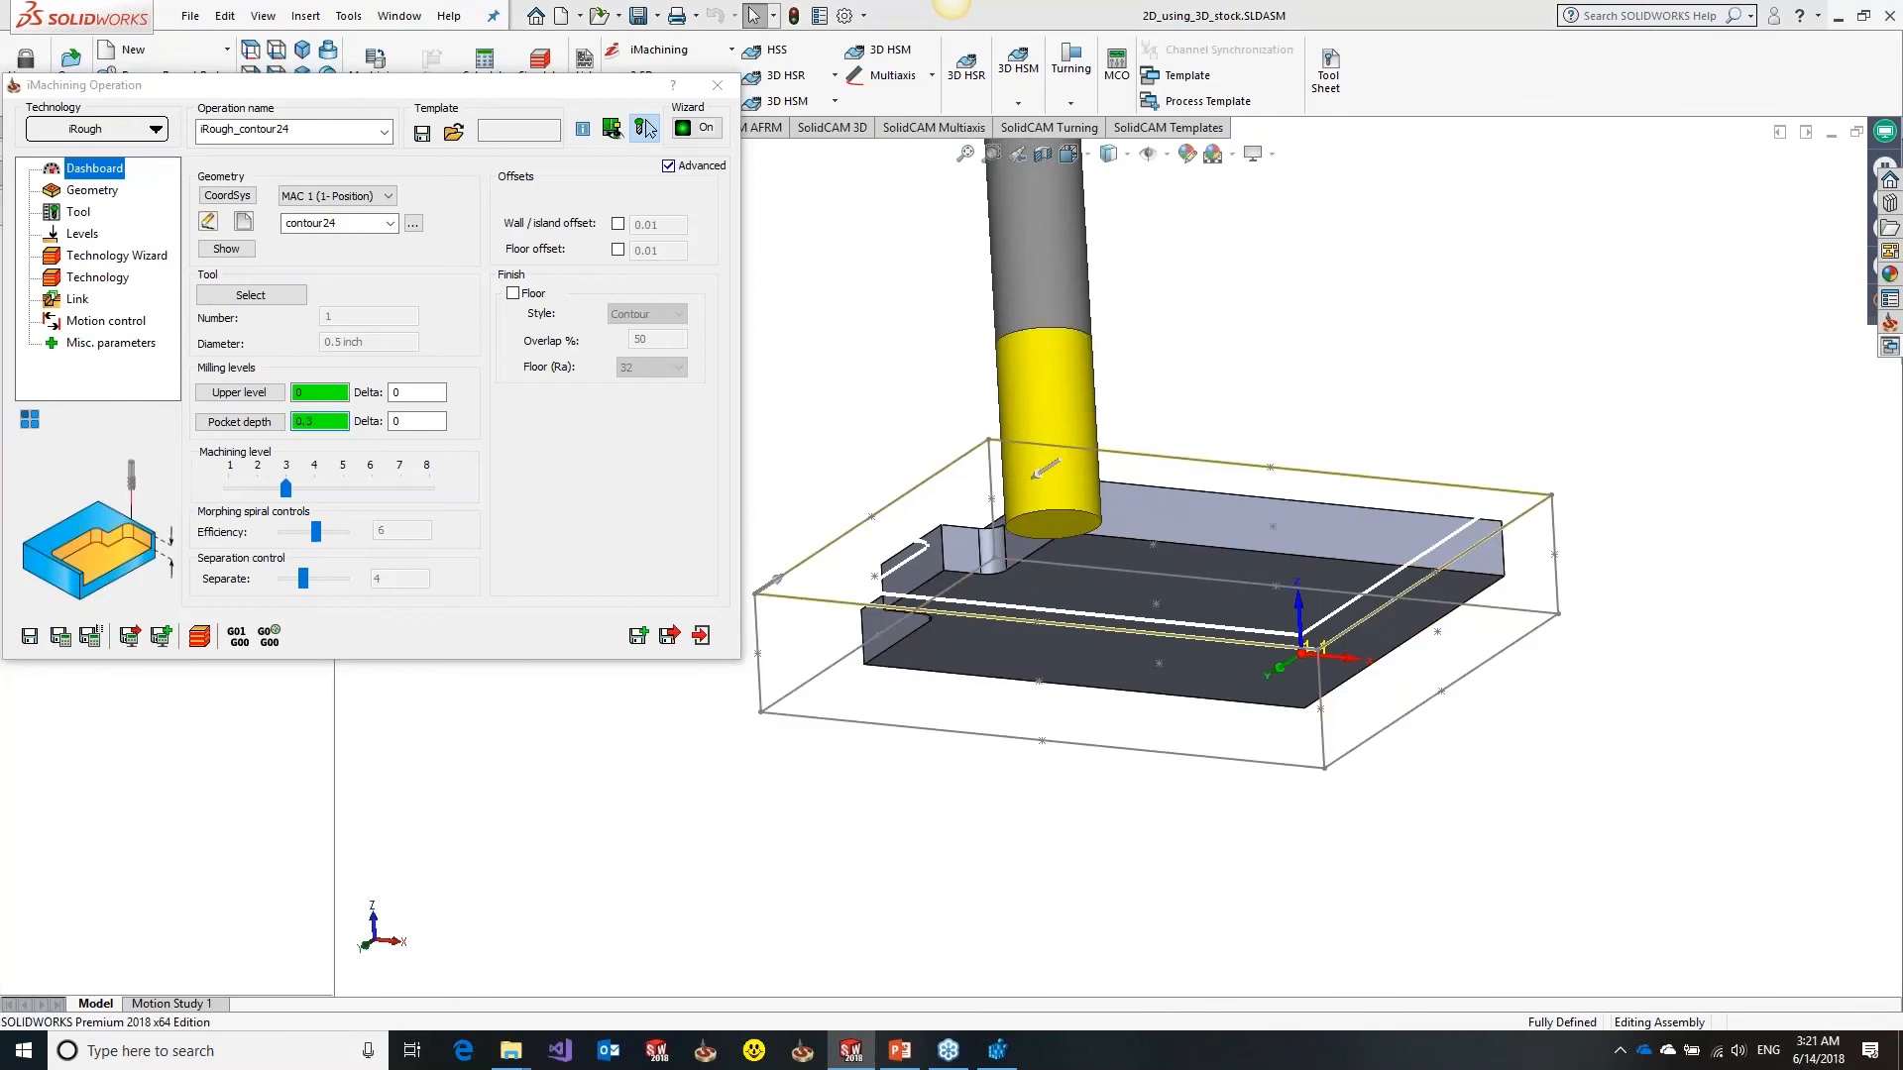
{"action": "left_click", "coordinate": [419, 420]}
{"action": "type", "text": "-.1"}
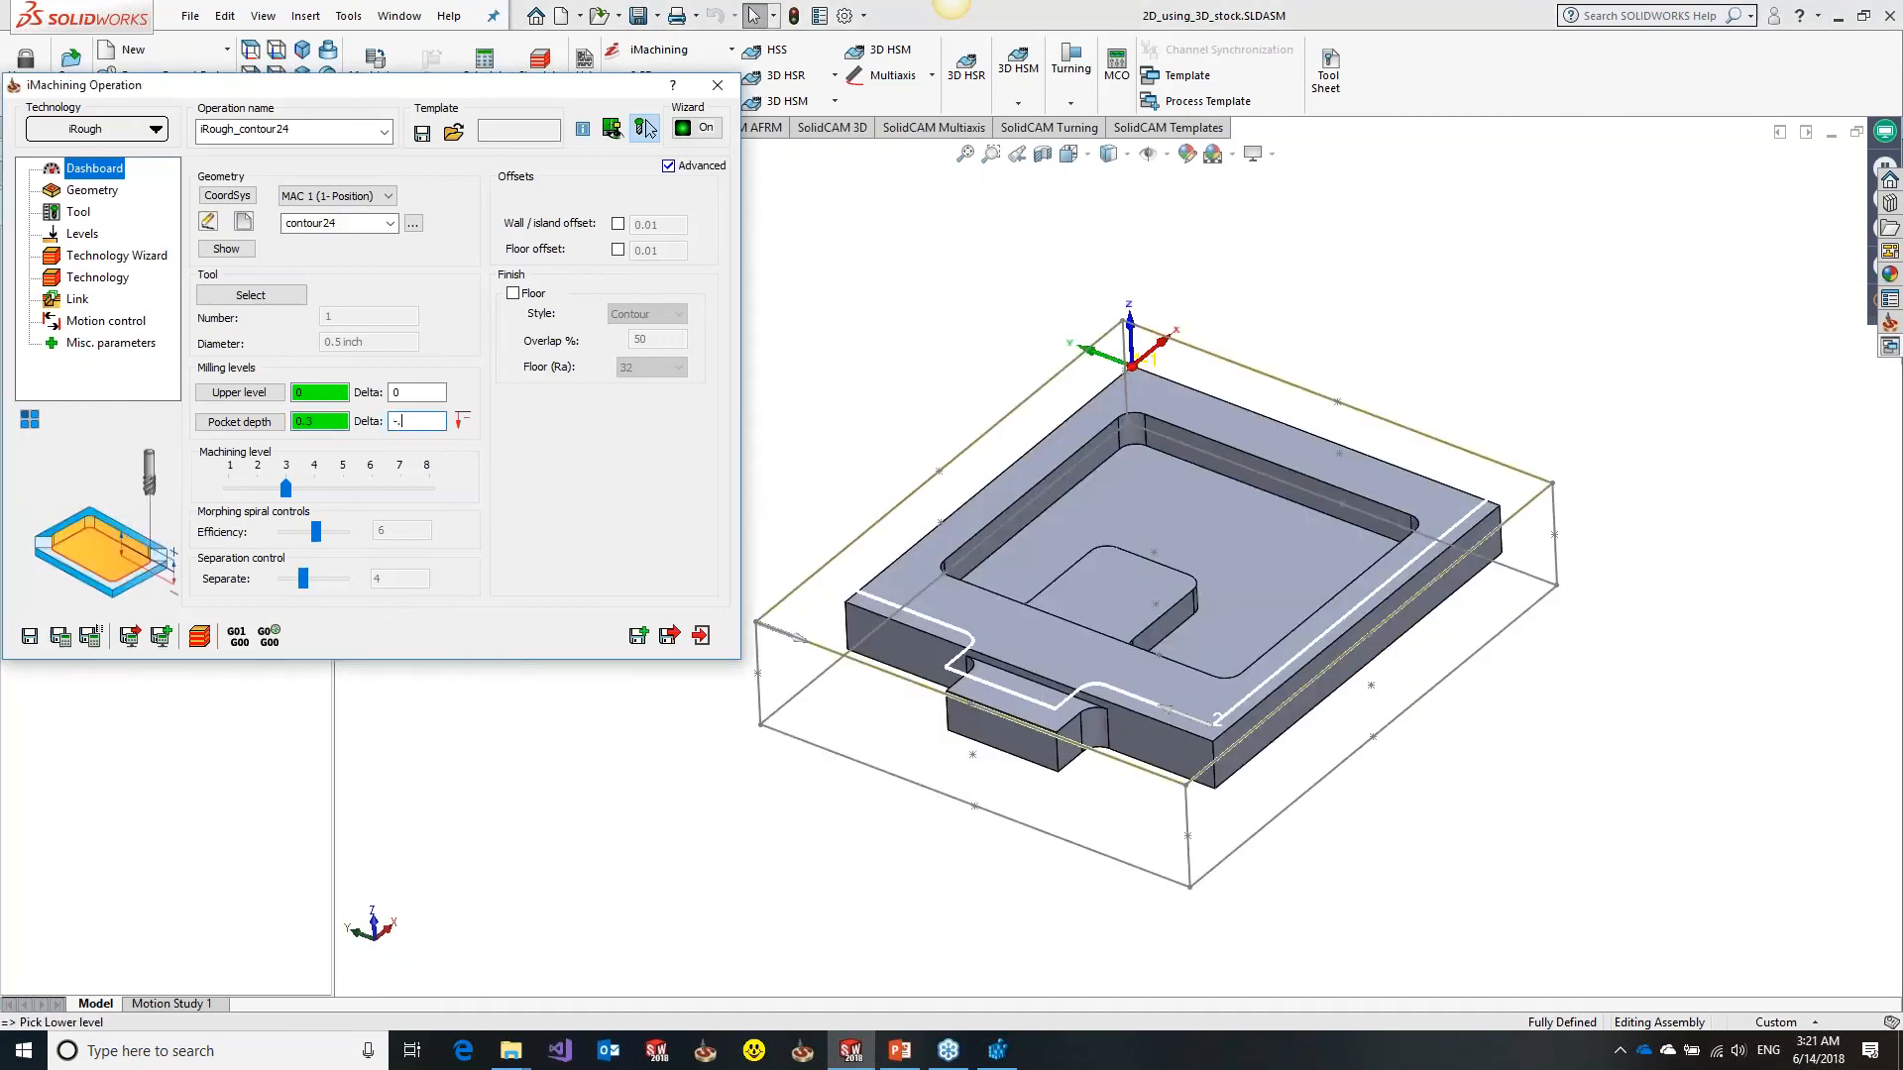
Save and calculate iRough_contour24, and examine its toolpath around the plate's tab
{"action": "left_click", "coordinate": [63, 640]}
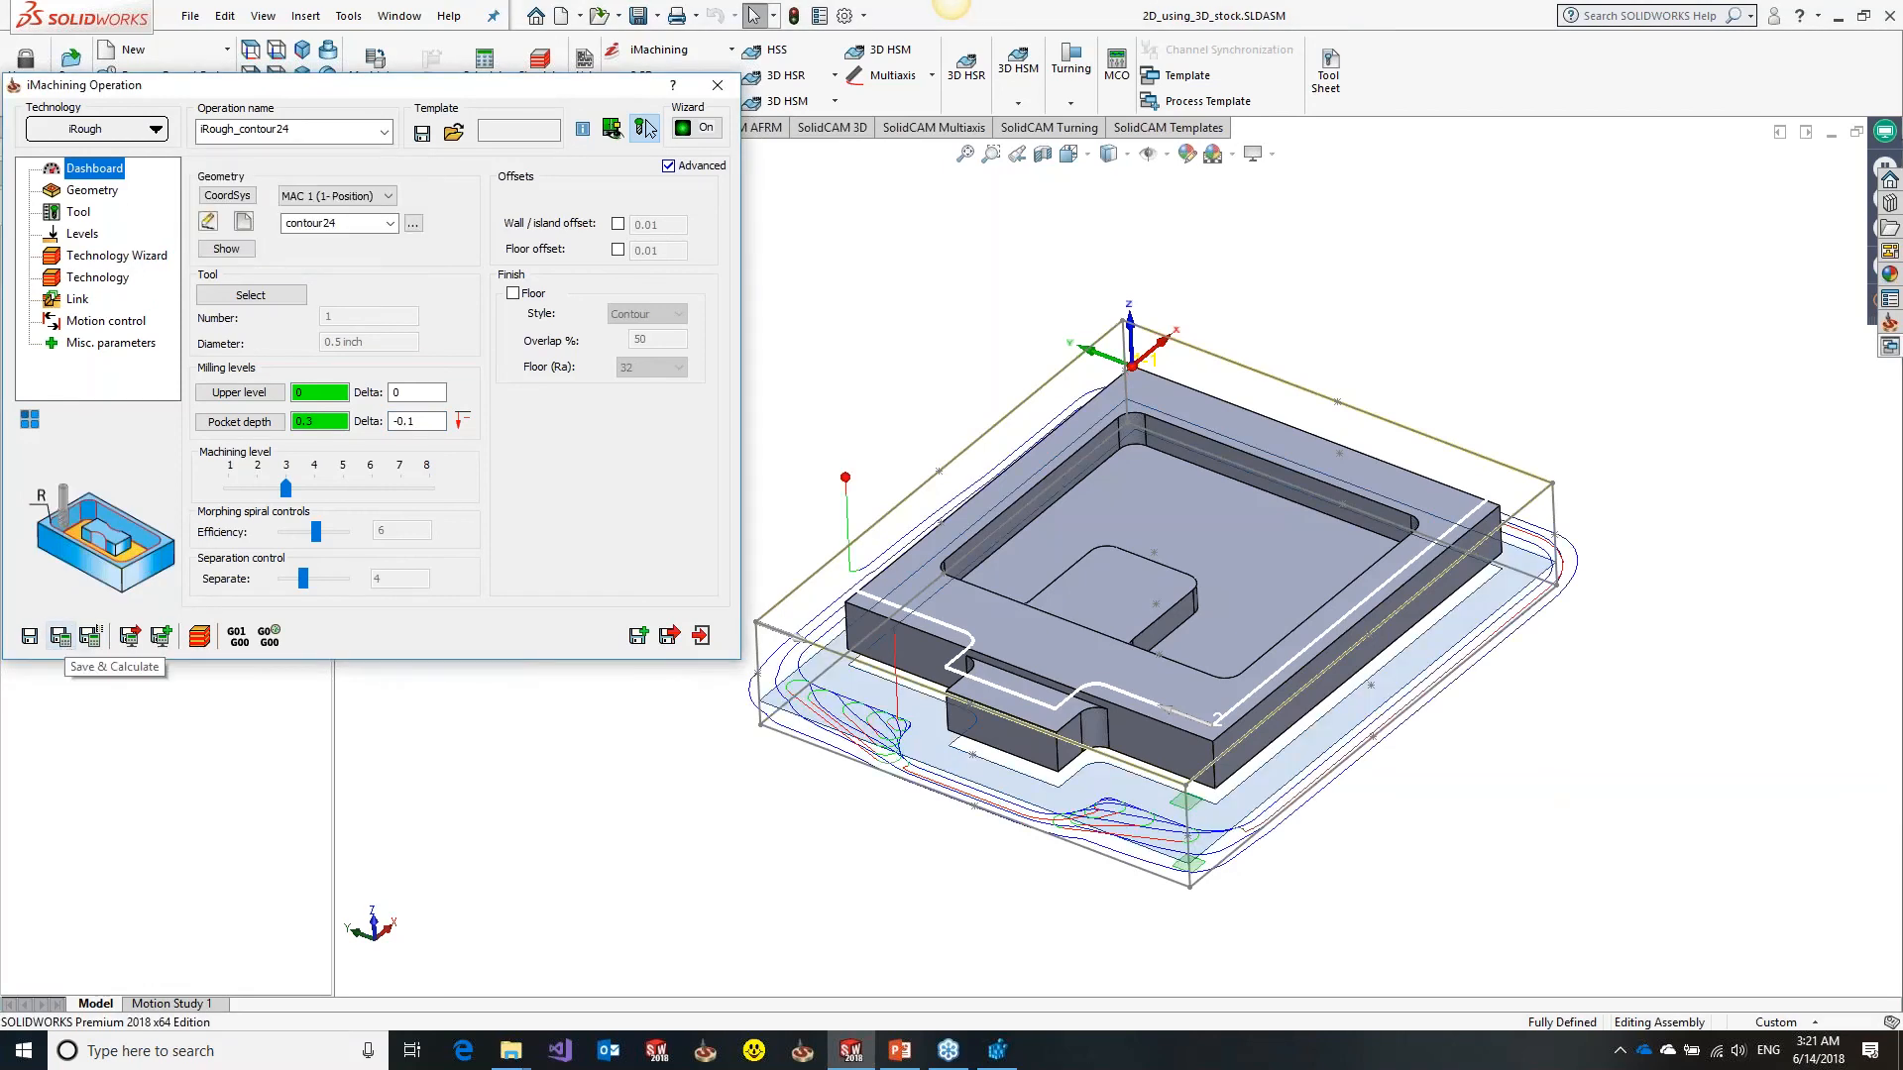
{"action": "left_click", "coordinate": [645, 127]}
{"action": "scroll", "coordinate": [912, 726], "scroll_direction": "down", "scroll_amount": 2}
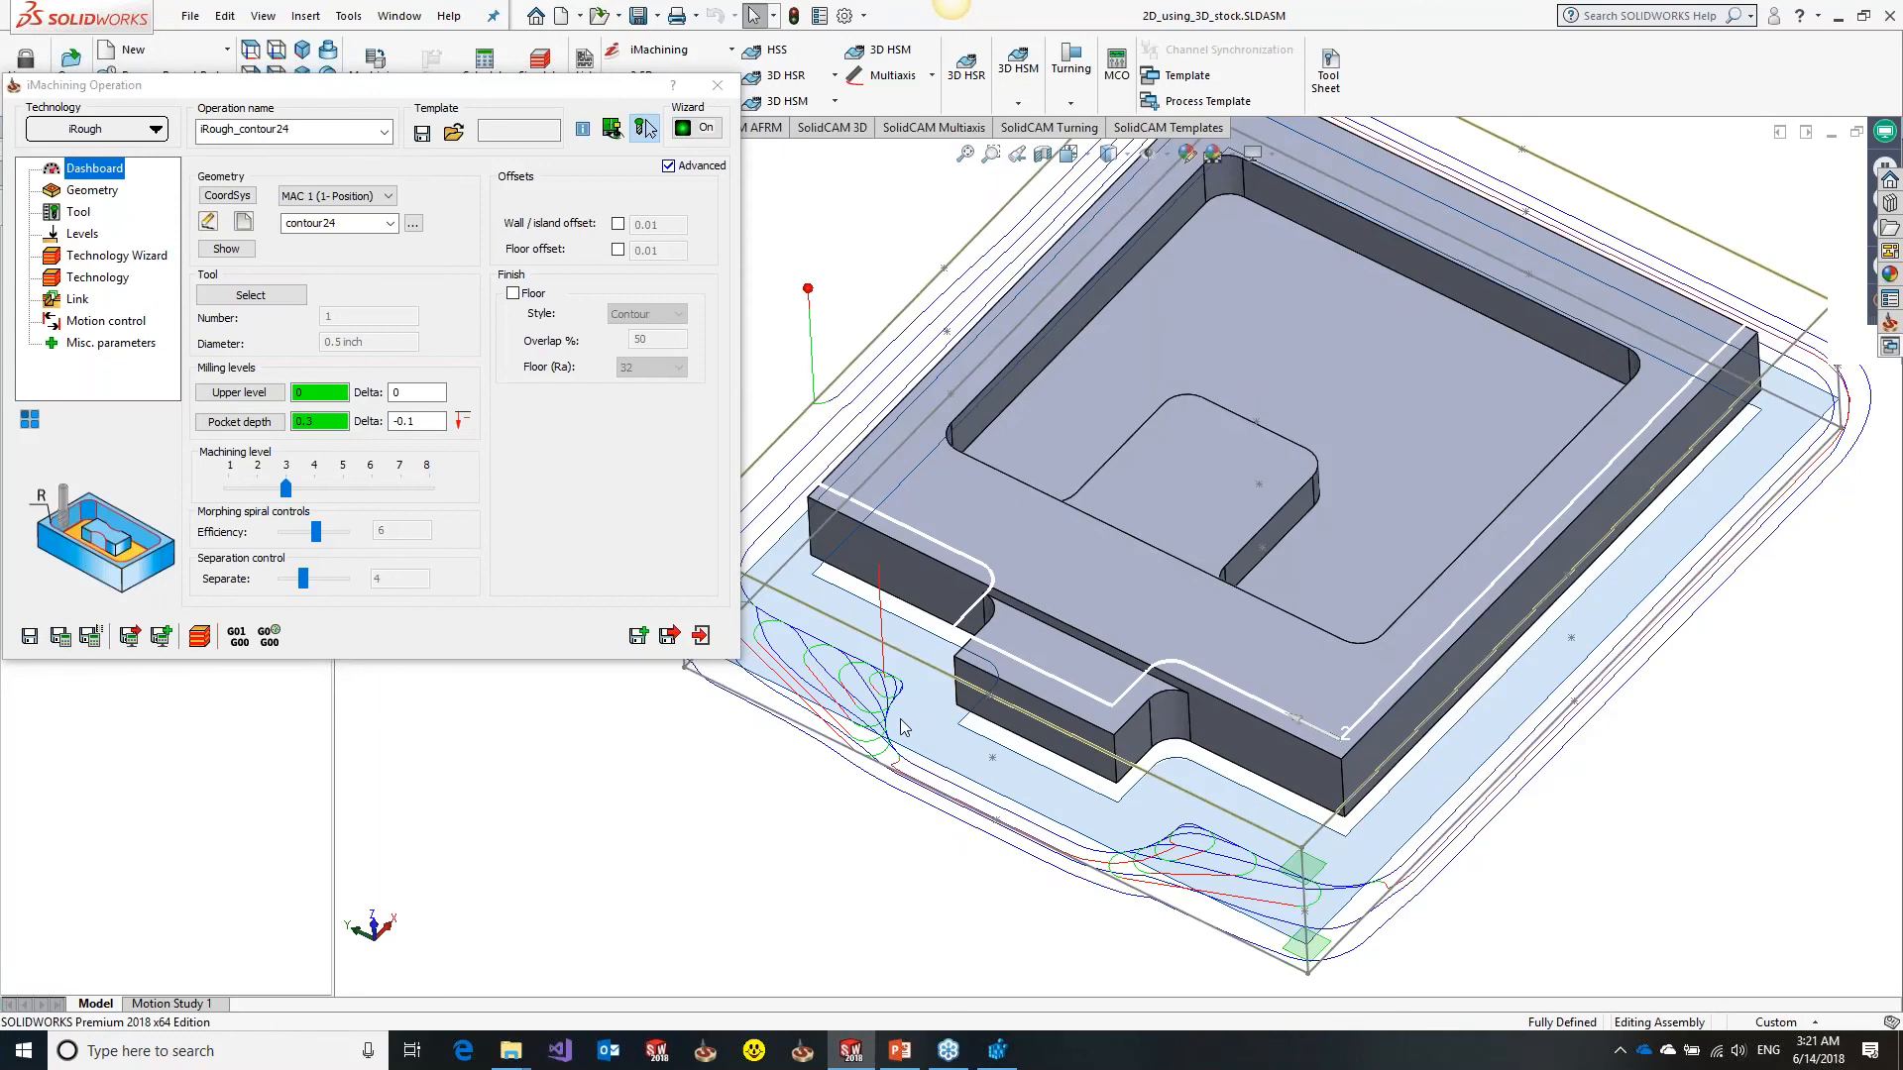
Save and copy iRough_contour24, give the copy a new geometry around the outline of the plate's tab, and calculate it
{"action": "left_click", "coordinate": [640, 637]}
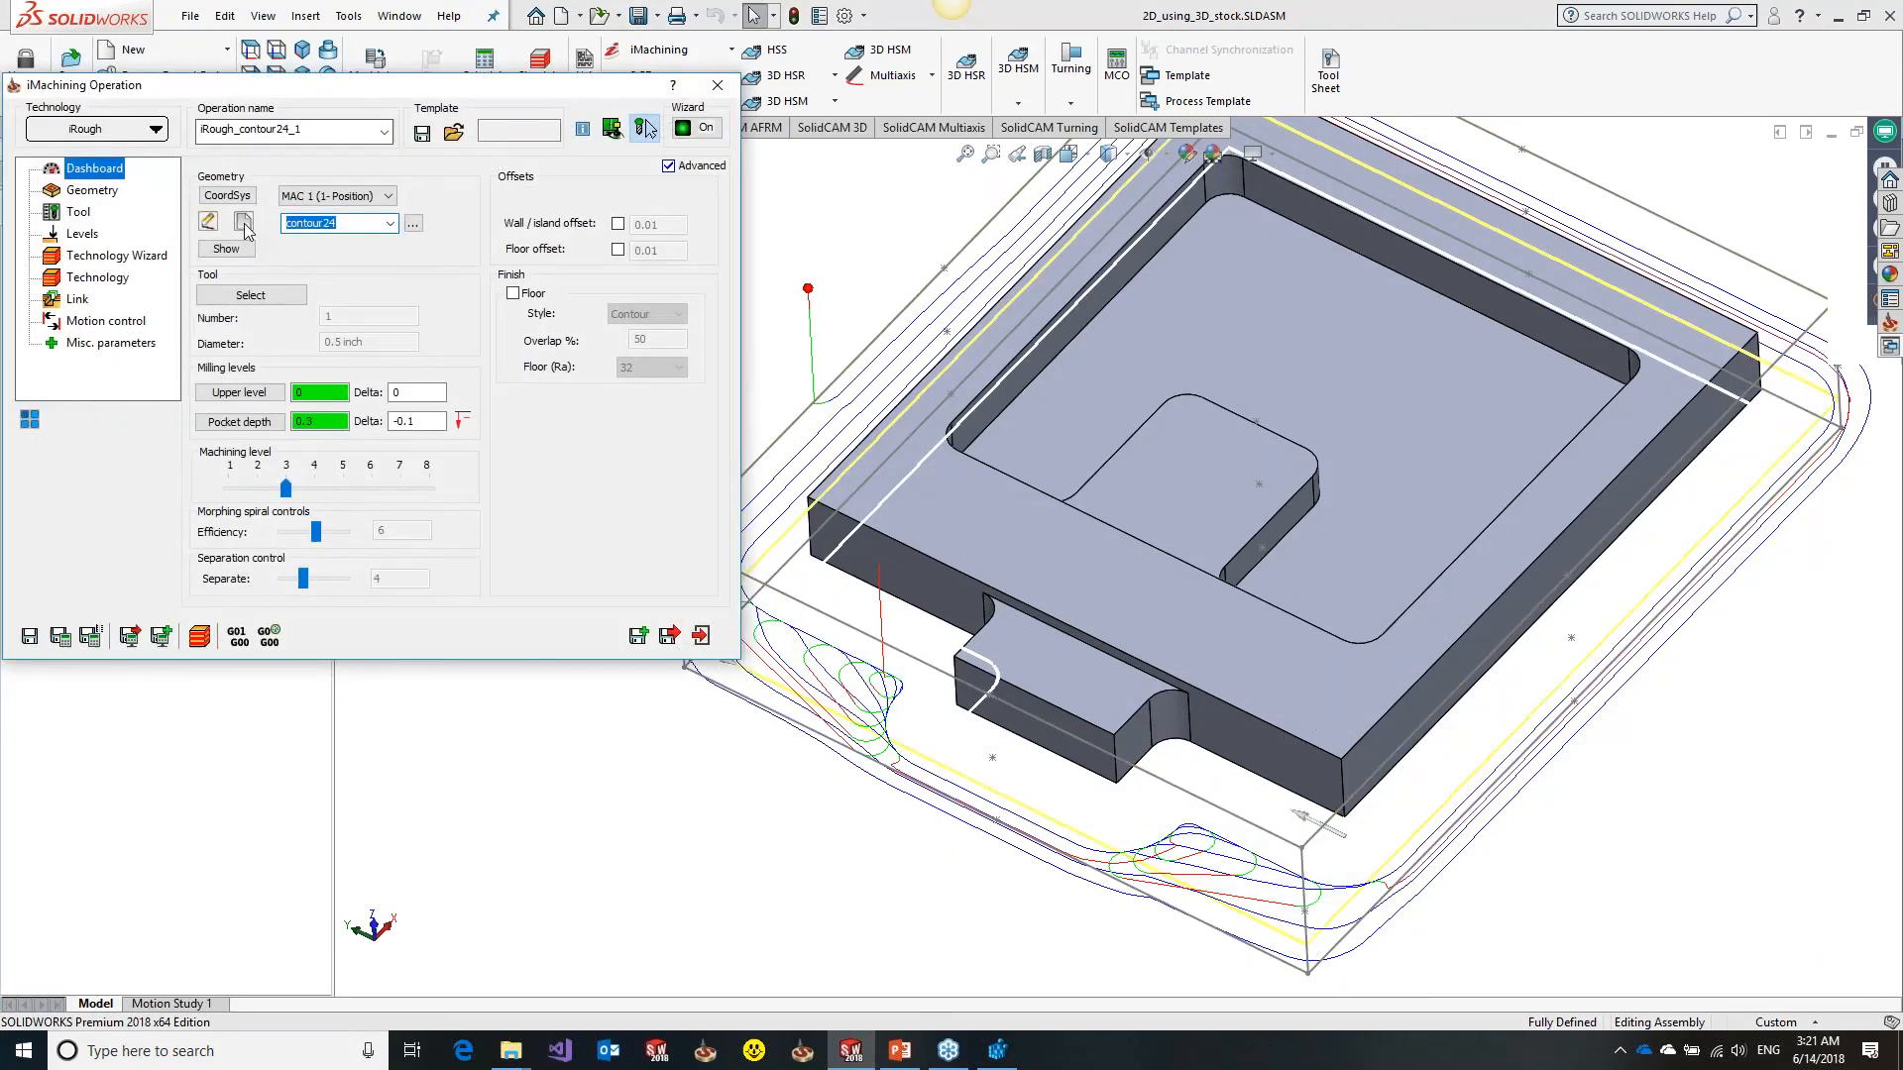
{"action": "left_click", "coordinate": [647, 121]}
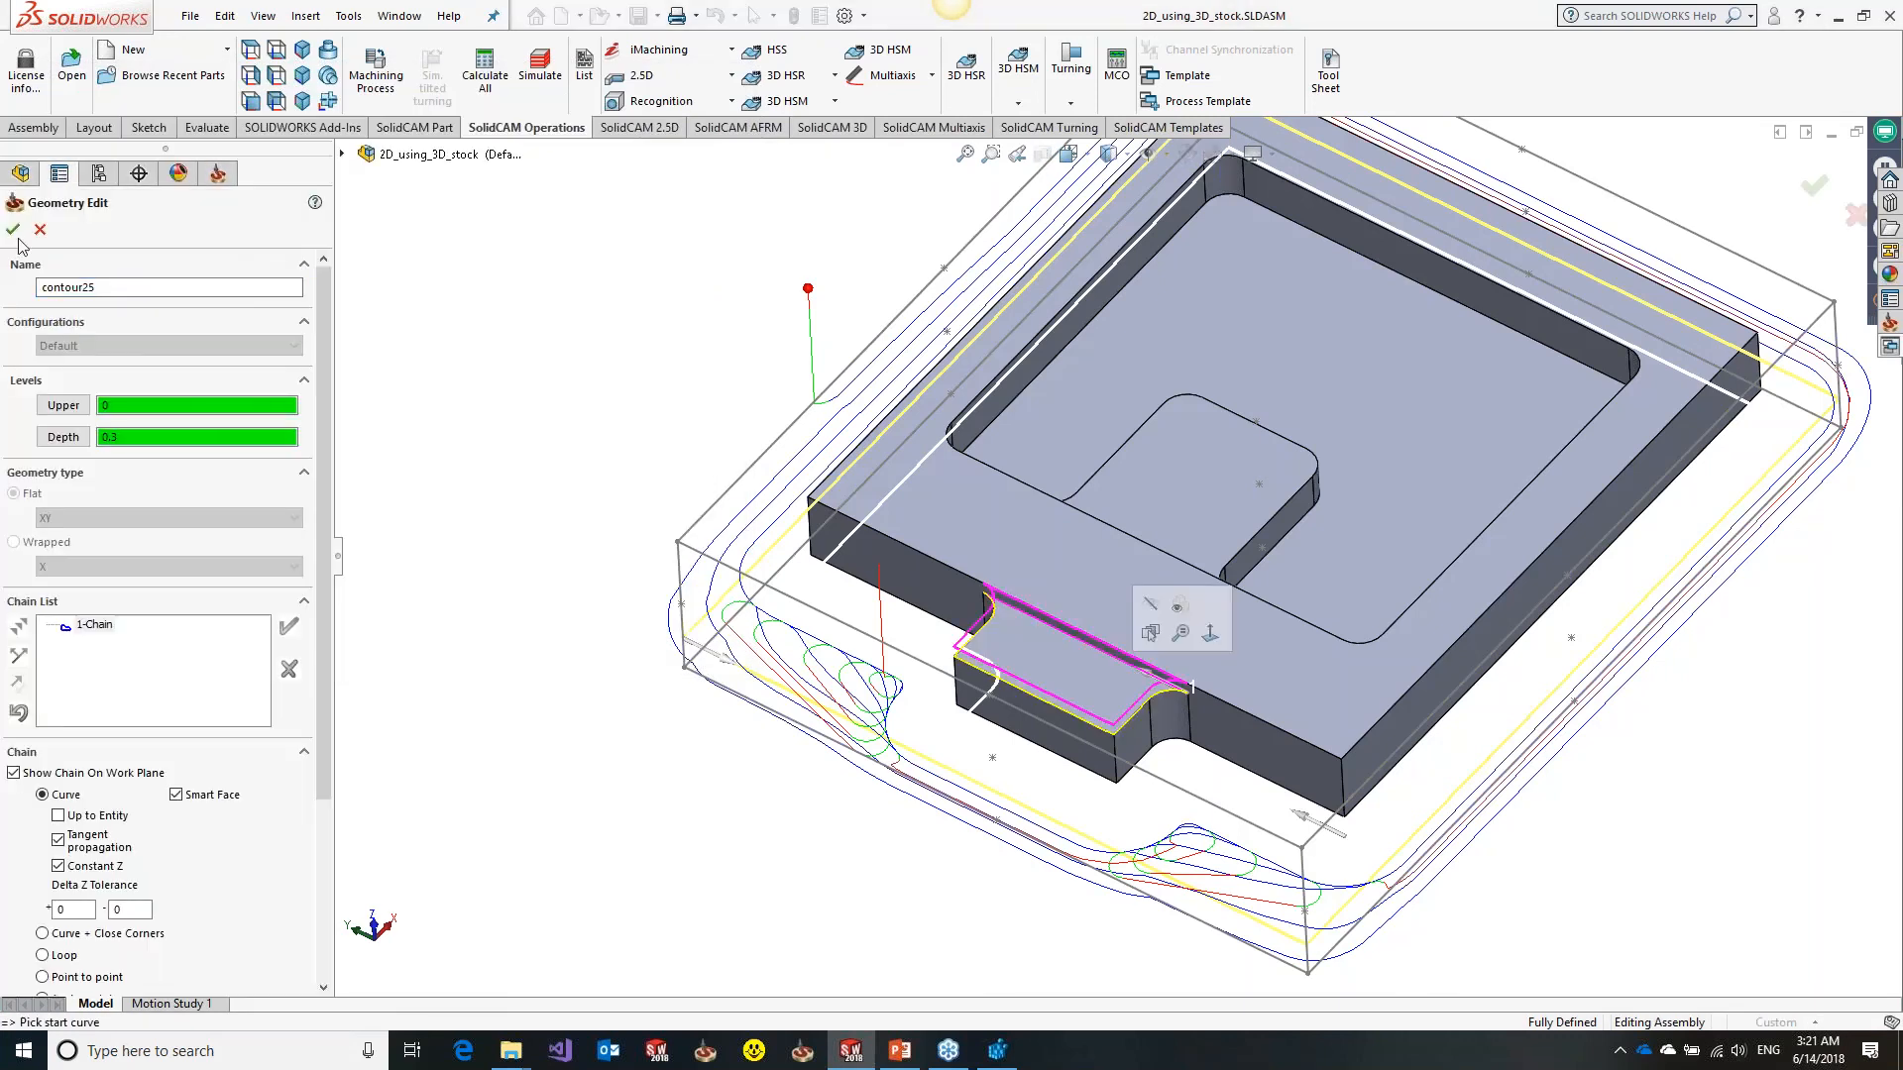
{"action": "left_click", "coordinate": [1814, 186]}
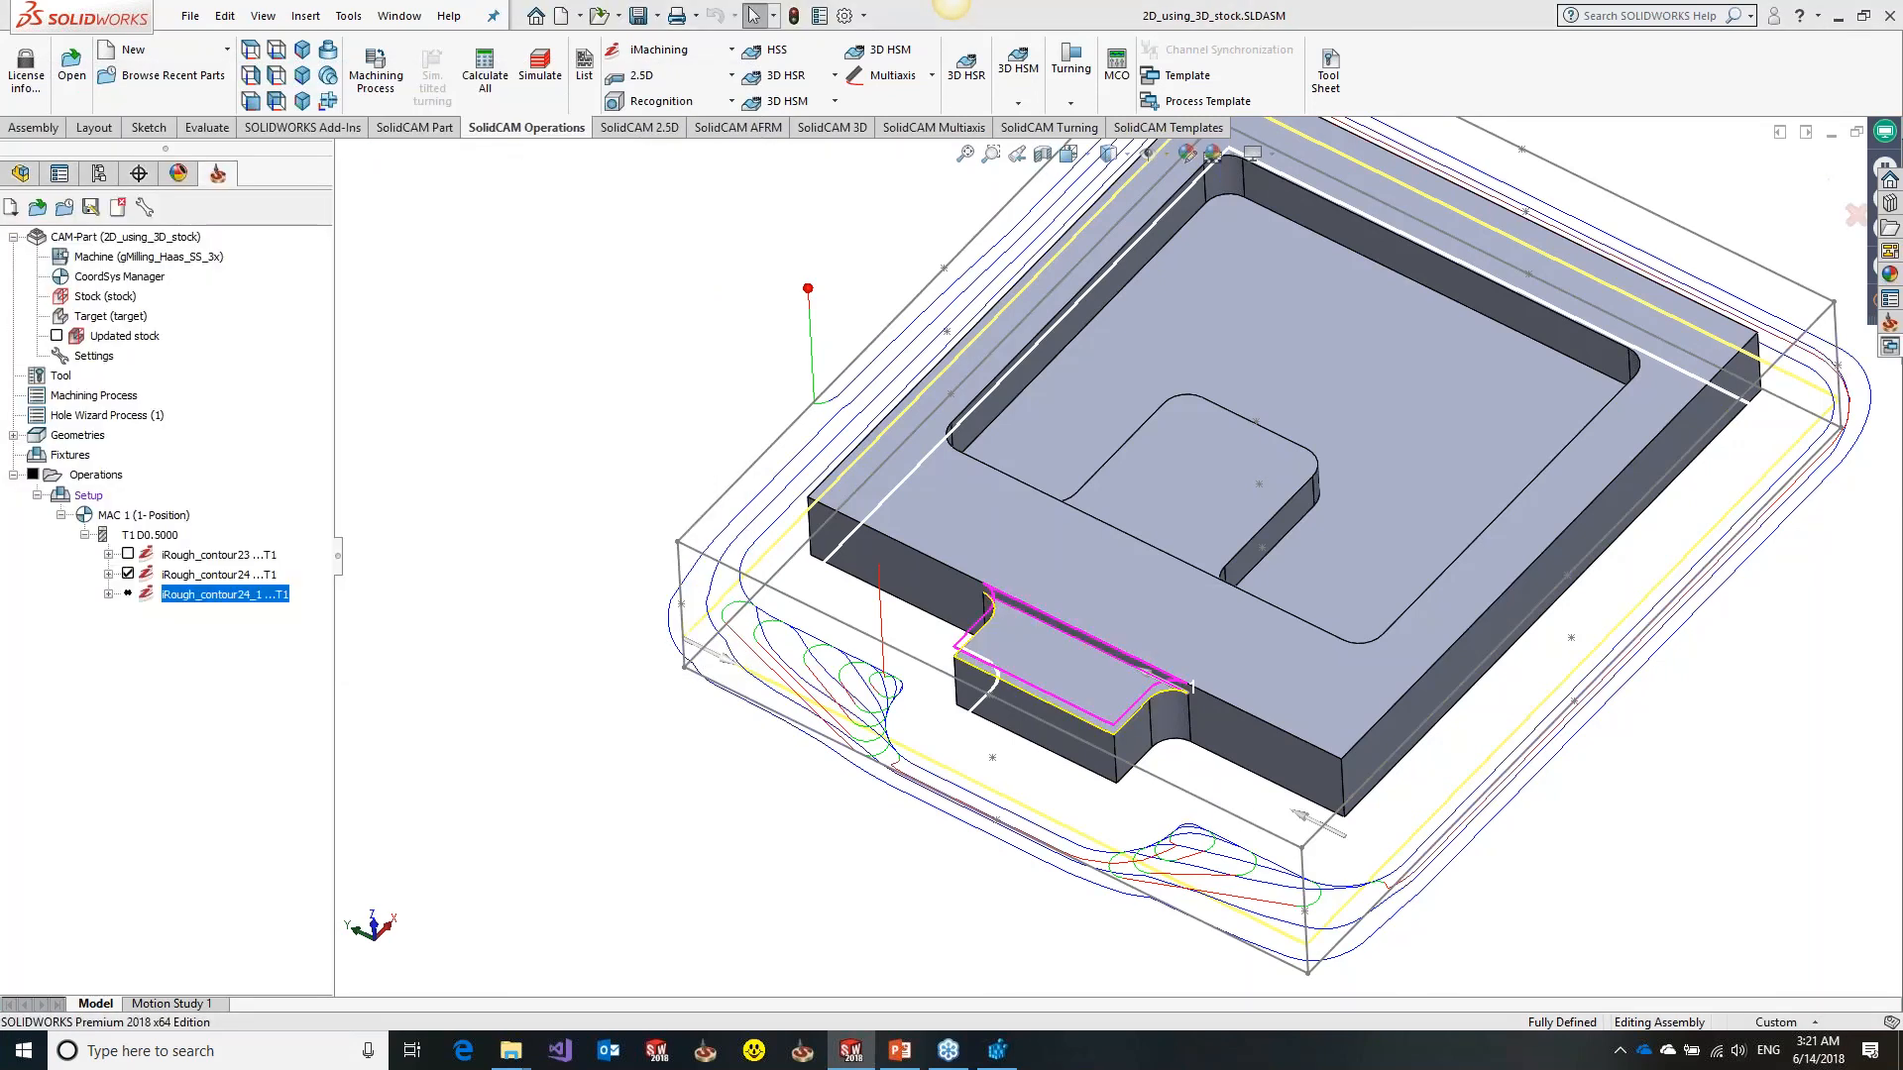
{"action": "left_click", "coordinate": [60, 638]}
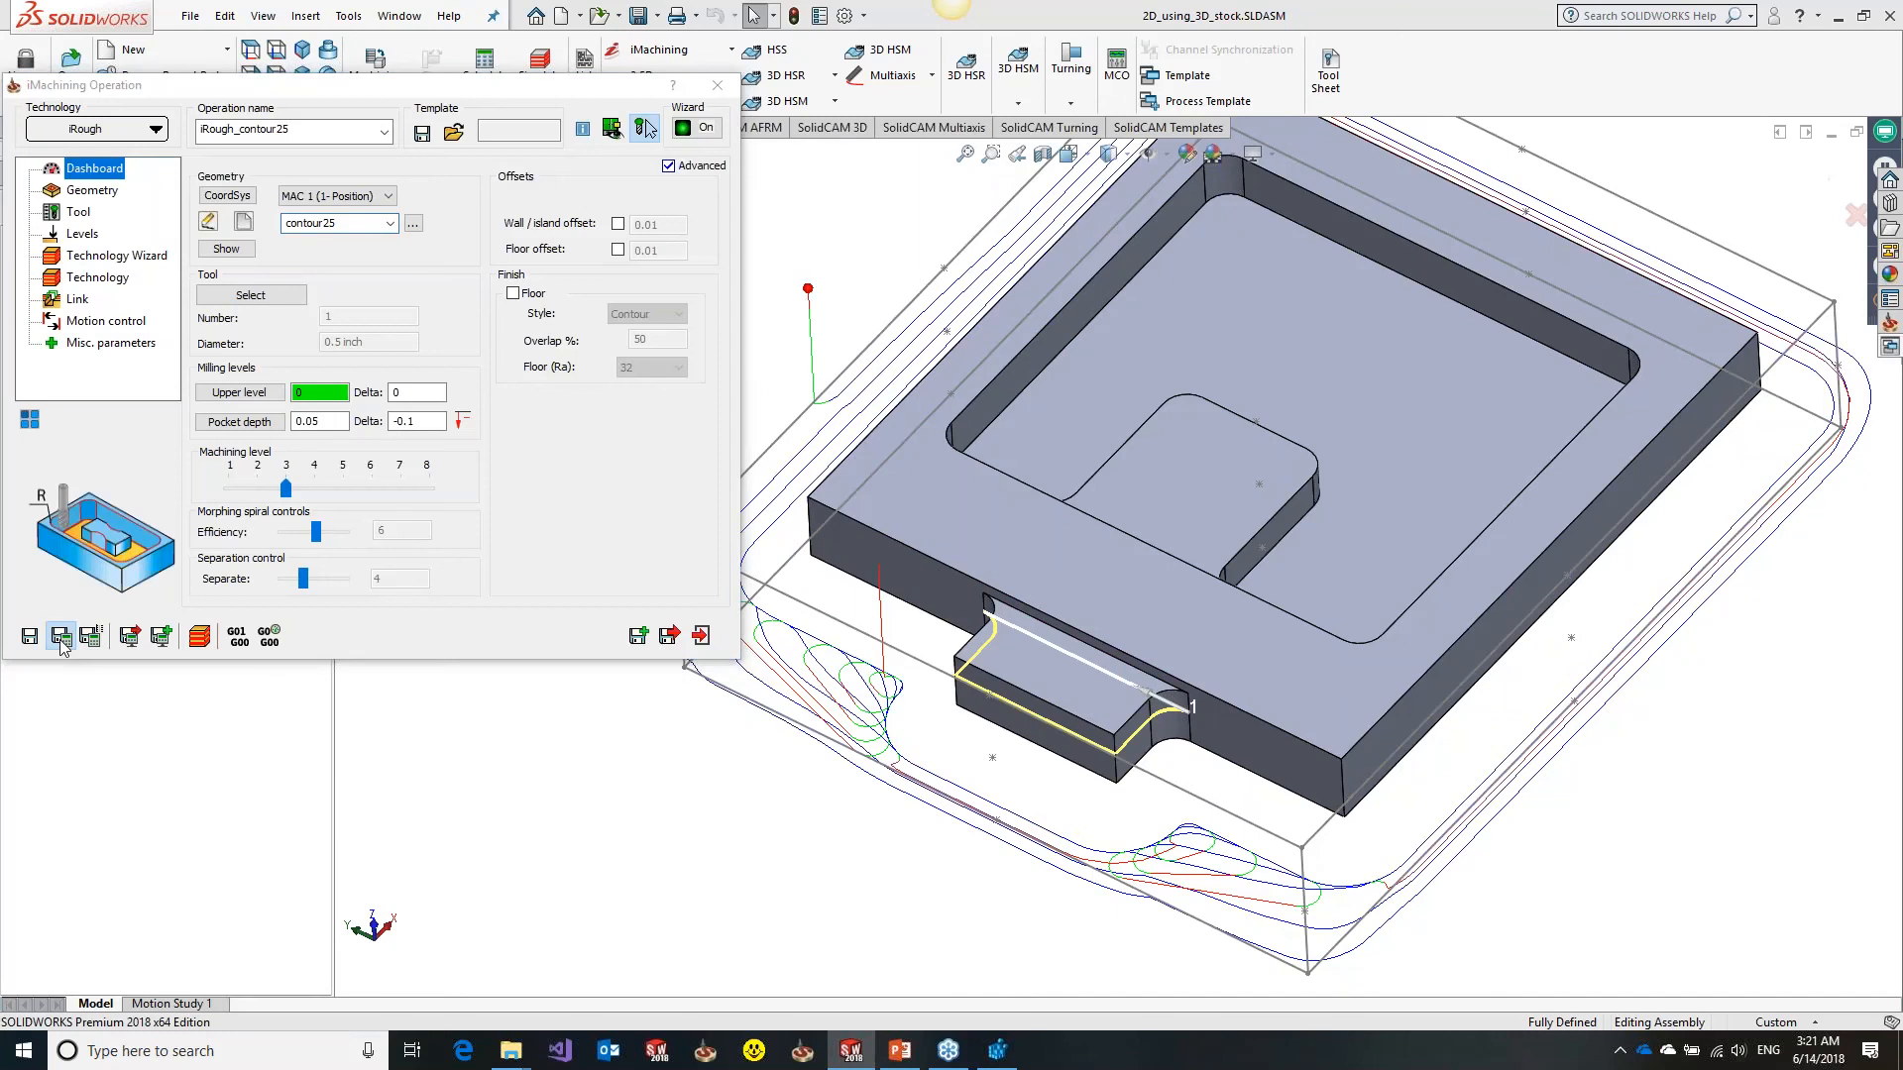
Pick the tab's top face as pocket depth with a delta of 0, and recalculate iRough_contour25
{"action": "left_click", "coordinate": [325, 423]}
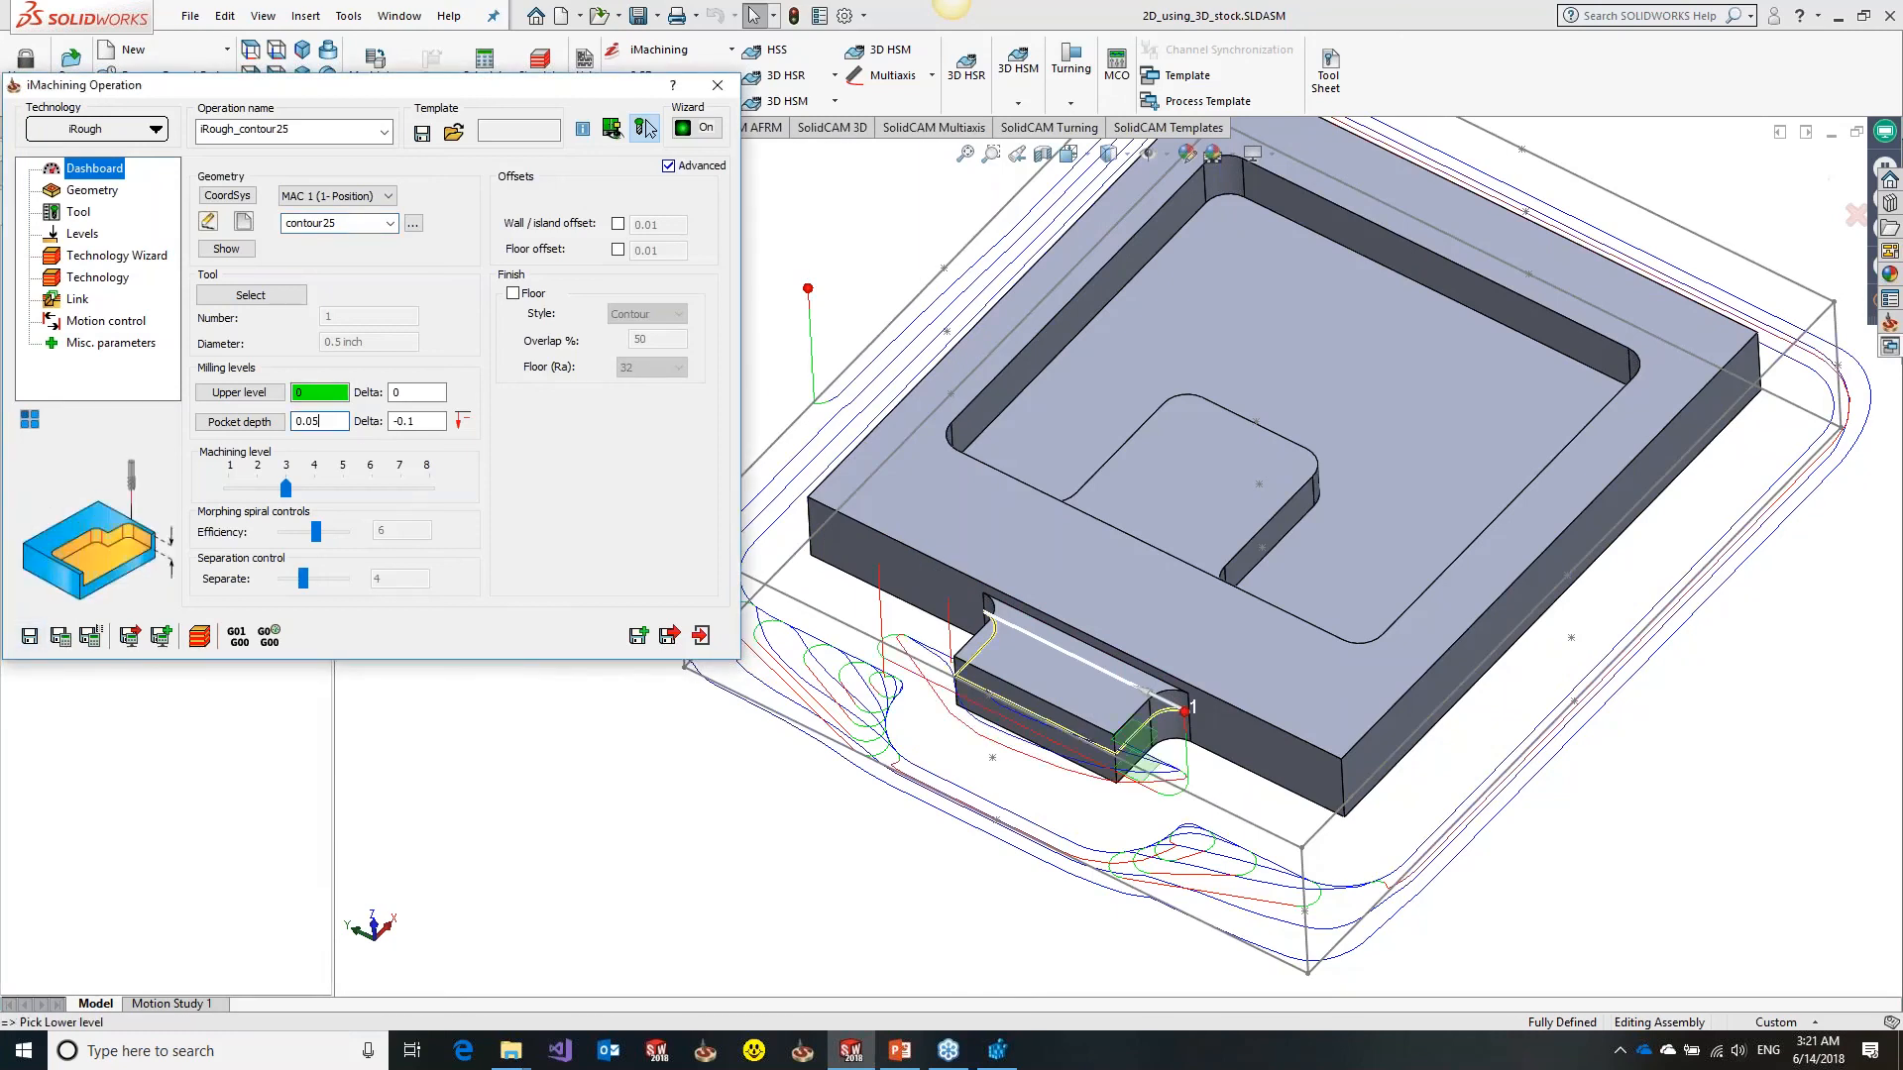
{"action": "key", "text": "Return"}
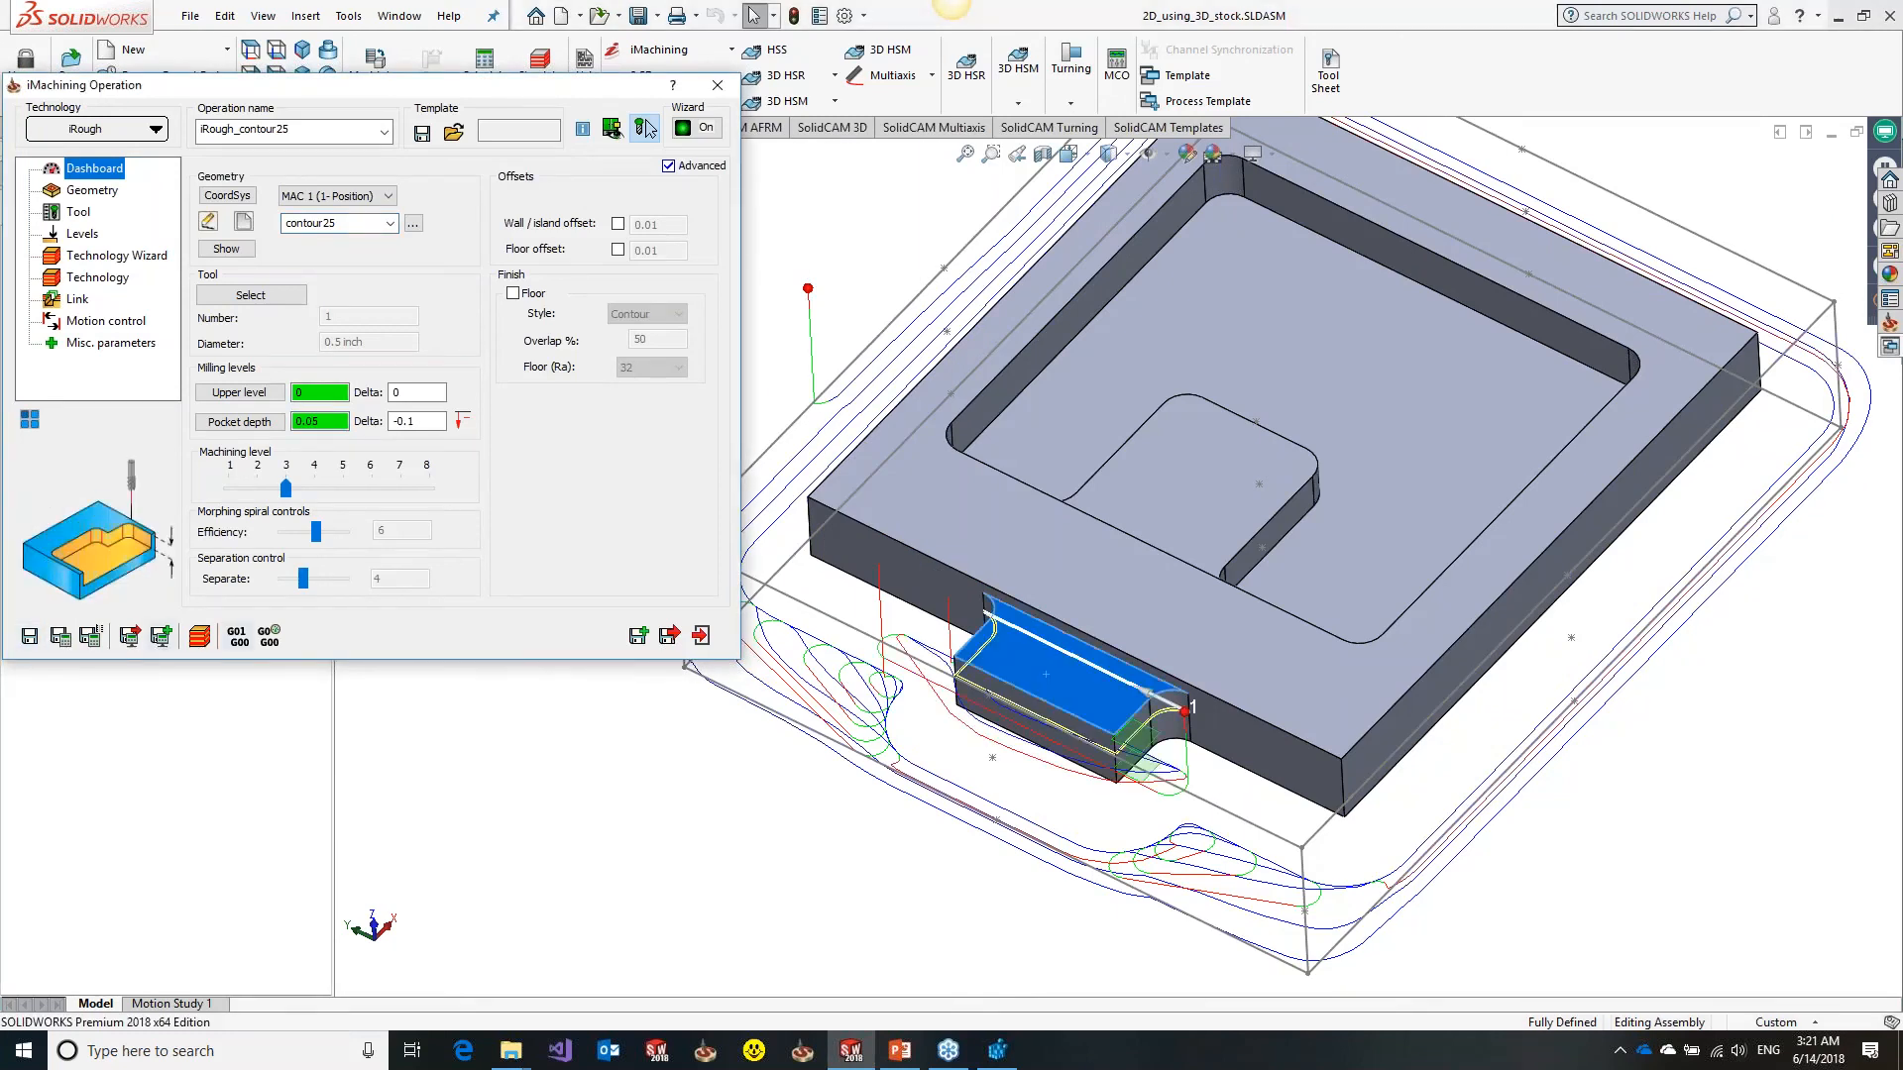
{"action": "type", "text": "0"}
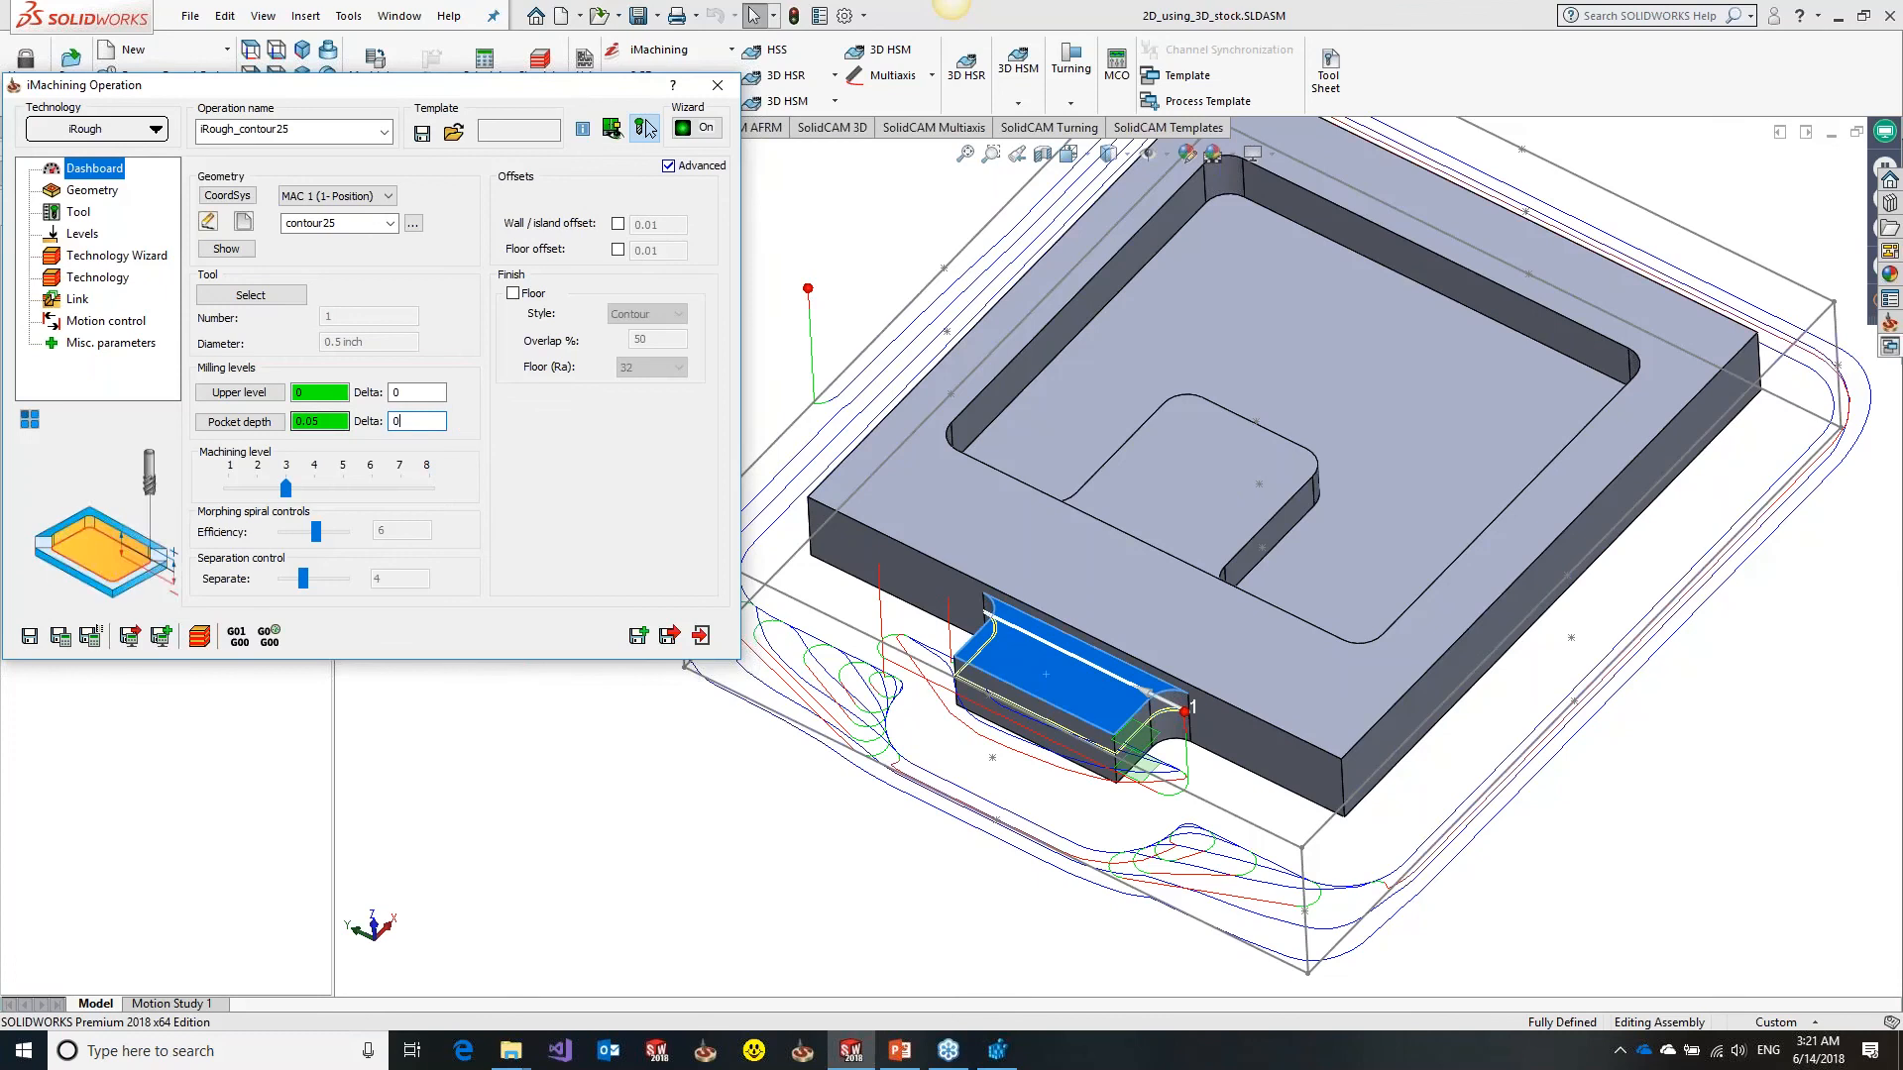
{"action": "left_click", "coordinate": [61, 642]}
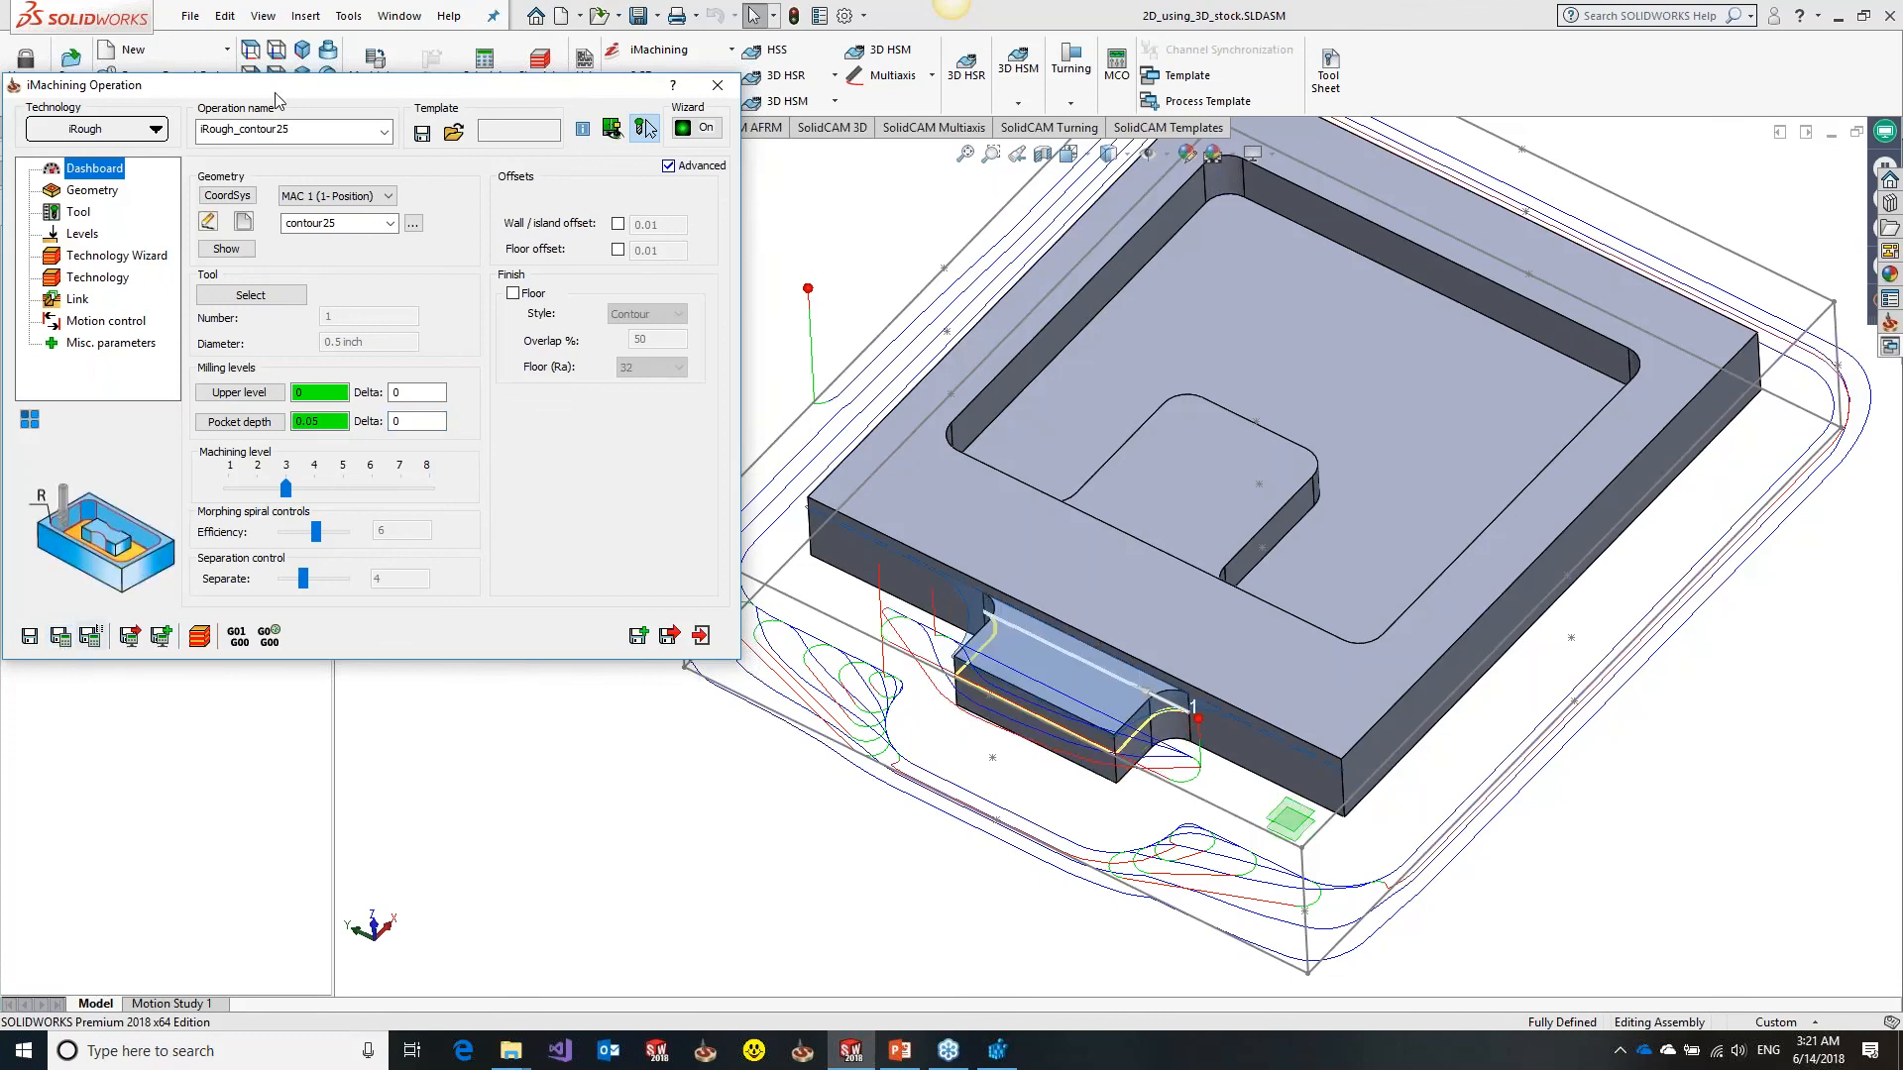
Hide the iRough_contour24 toolpath and examine iRough_contour25's machining area around the tab and its fillets
{"action": "mouse_move", "coordinate": [562, 226]}
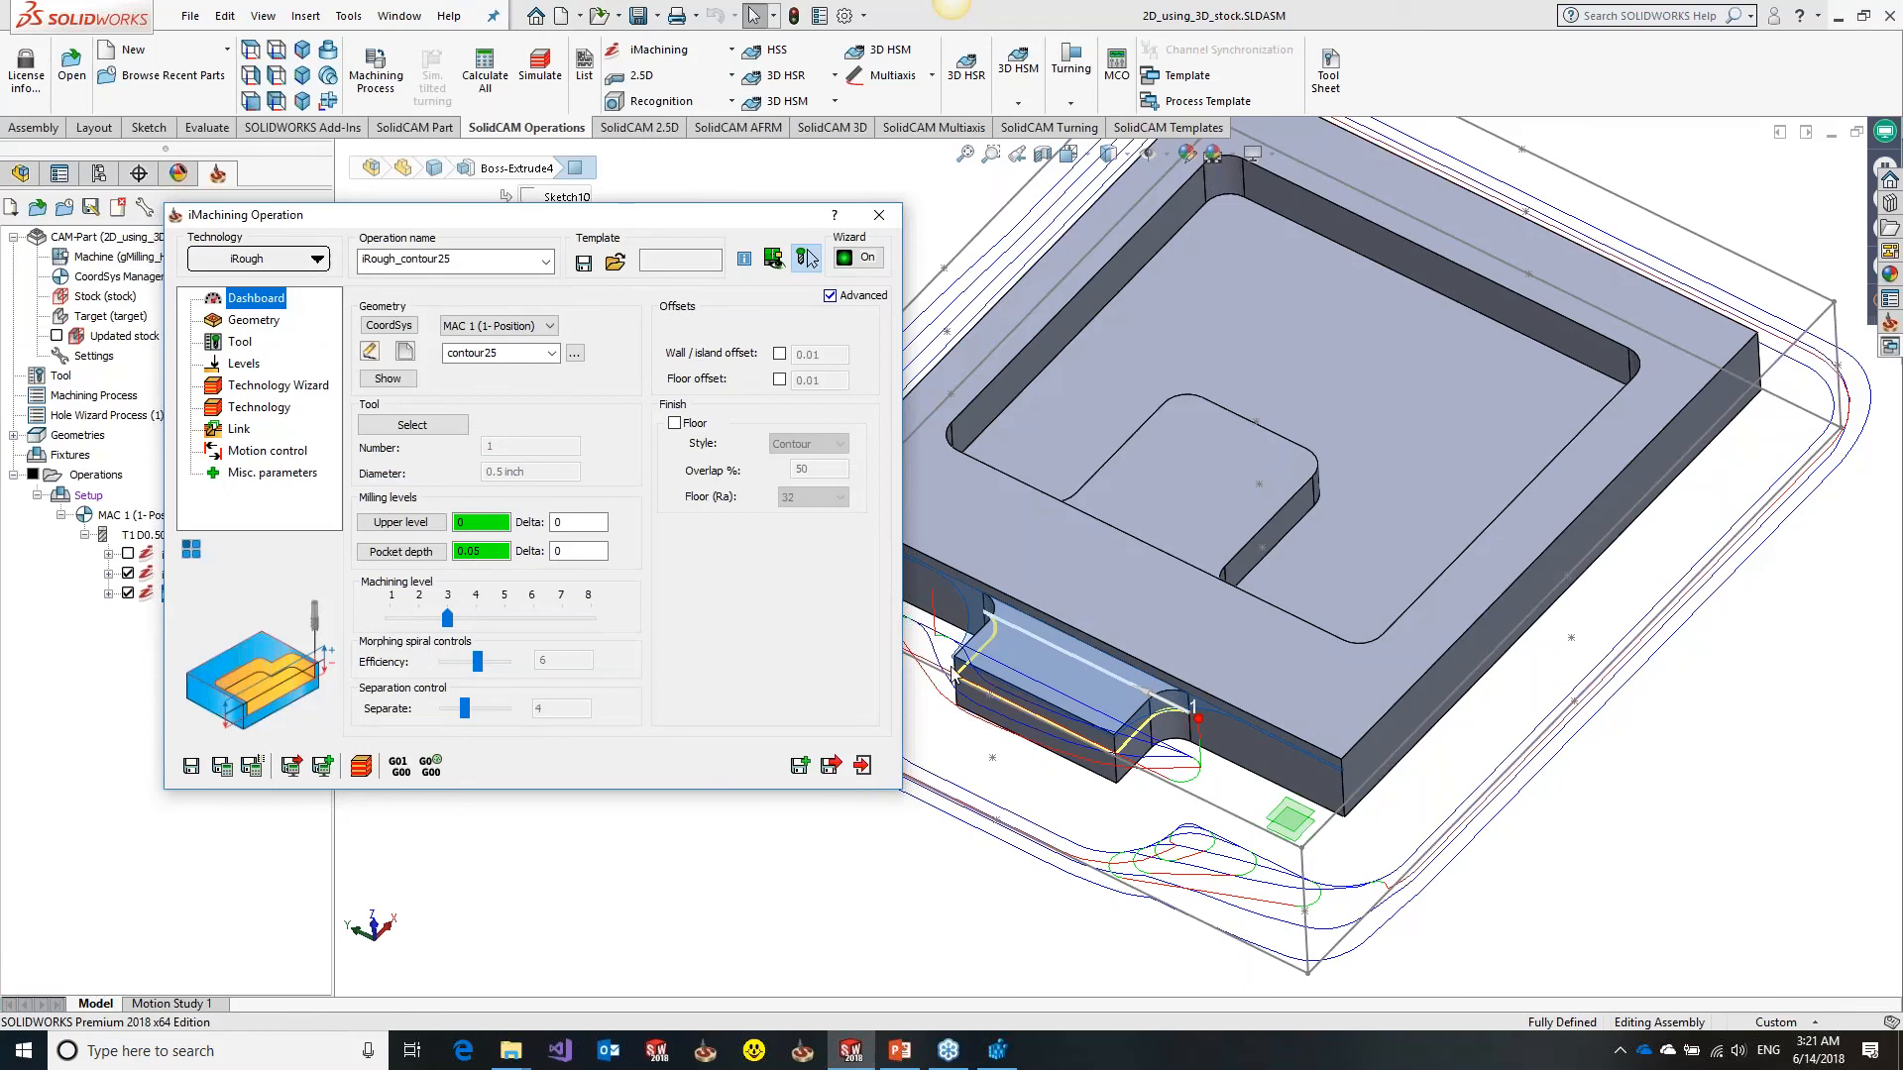
{"action": "left_click", "coordinate": [128, 572]}
{"action": "scroll", "coordinate": [1238, 759], "scroll_direction": "down", "scroll_amount": 4}
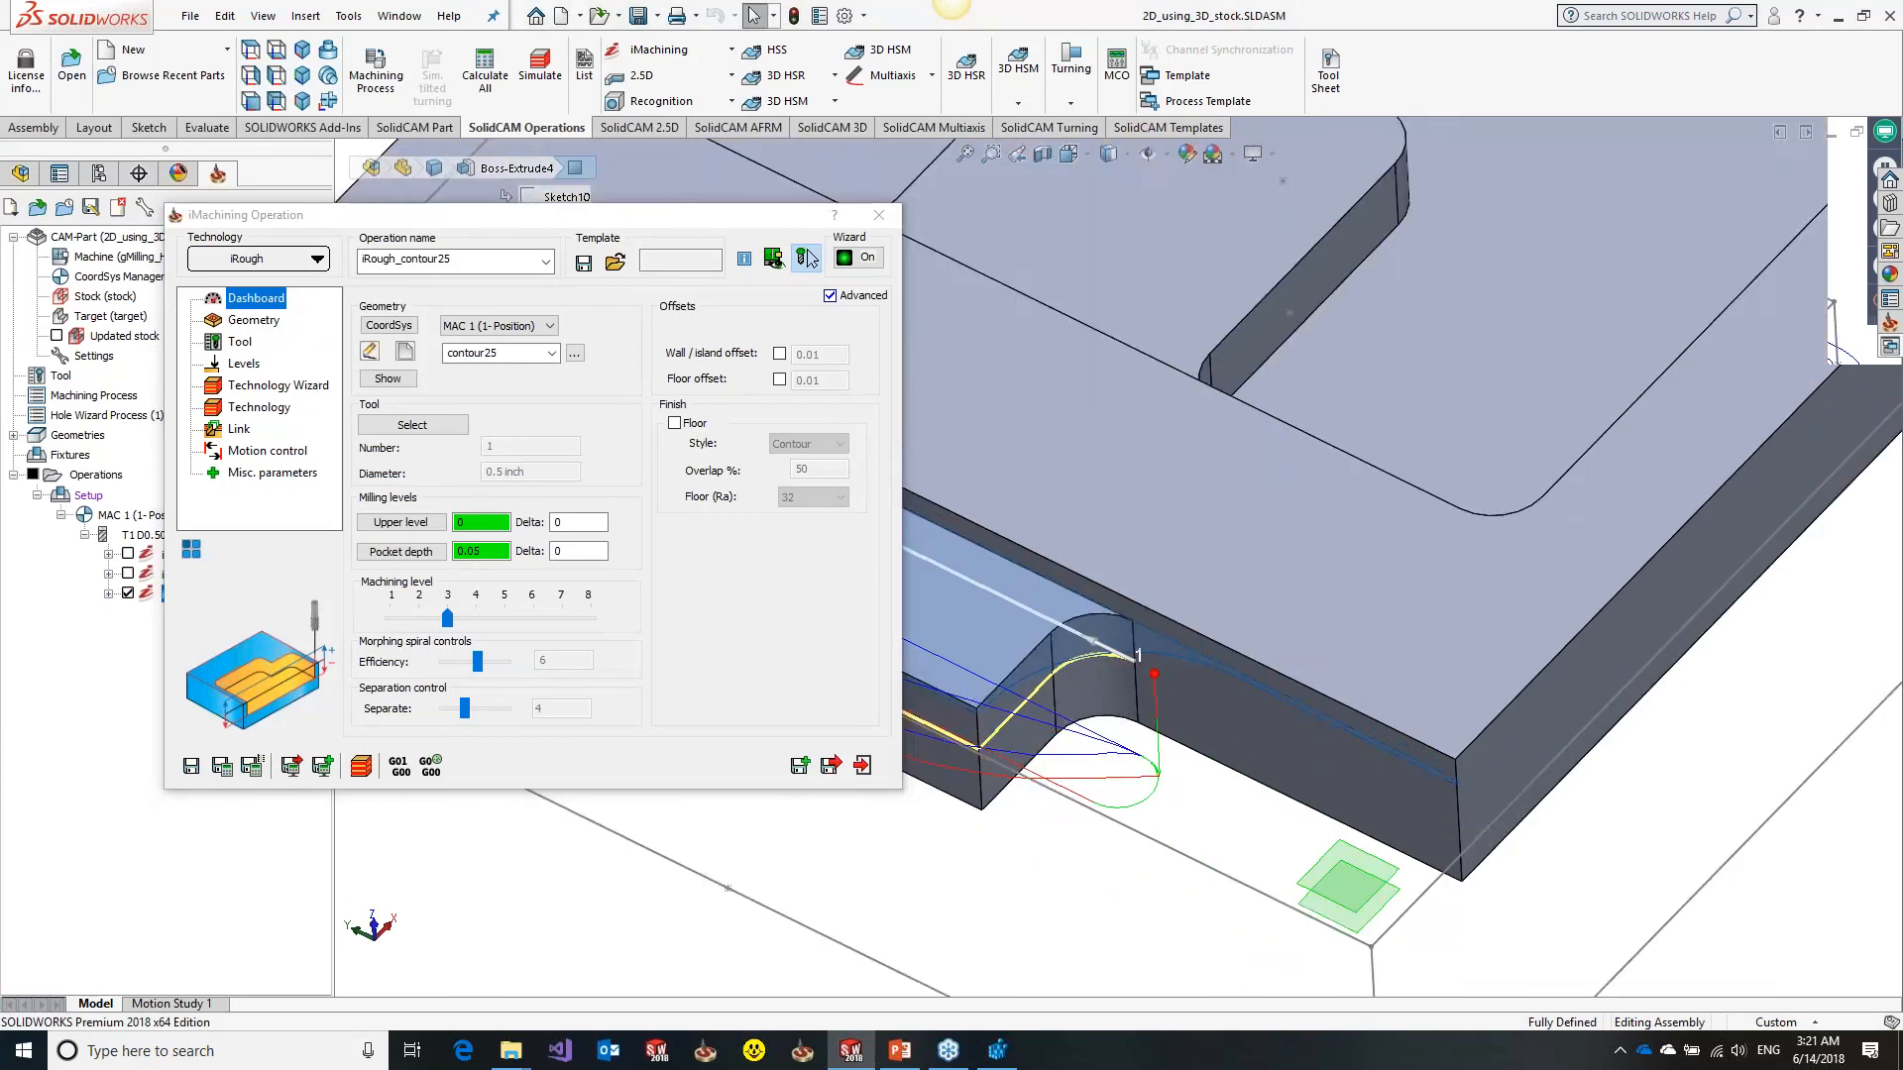
{"action": "scroll", "coordinate": [1221, 738], "scroll_direction": "down", "scroll_amount": 2}
{"action": "middle_click_drag", "start_coordinate": [1221, 737], "coordinate": [1194, 864], "text": "ctrl"}
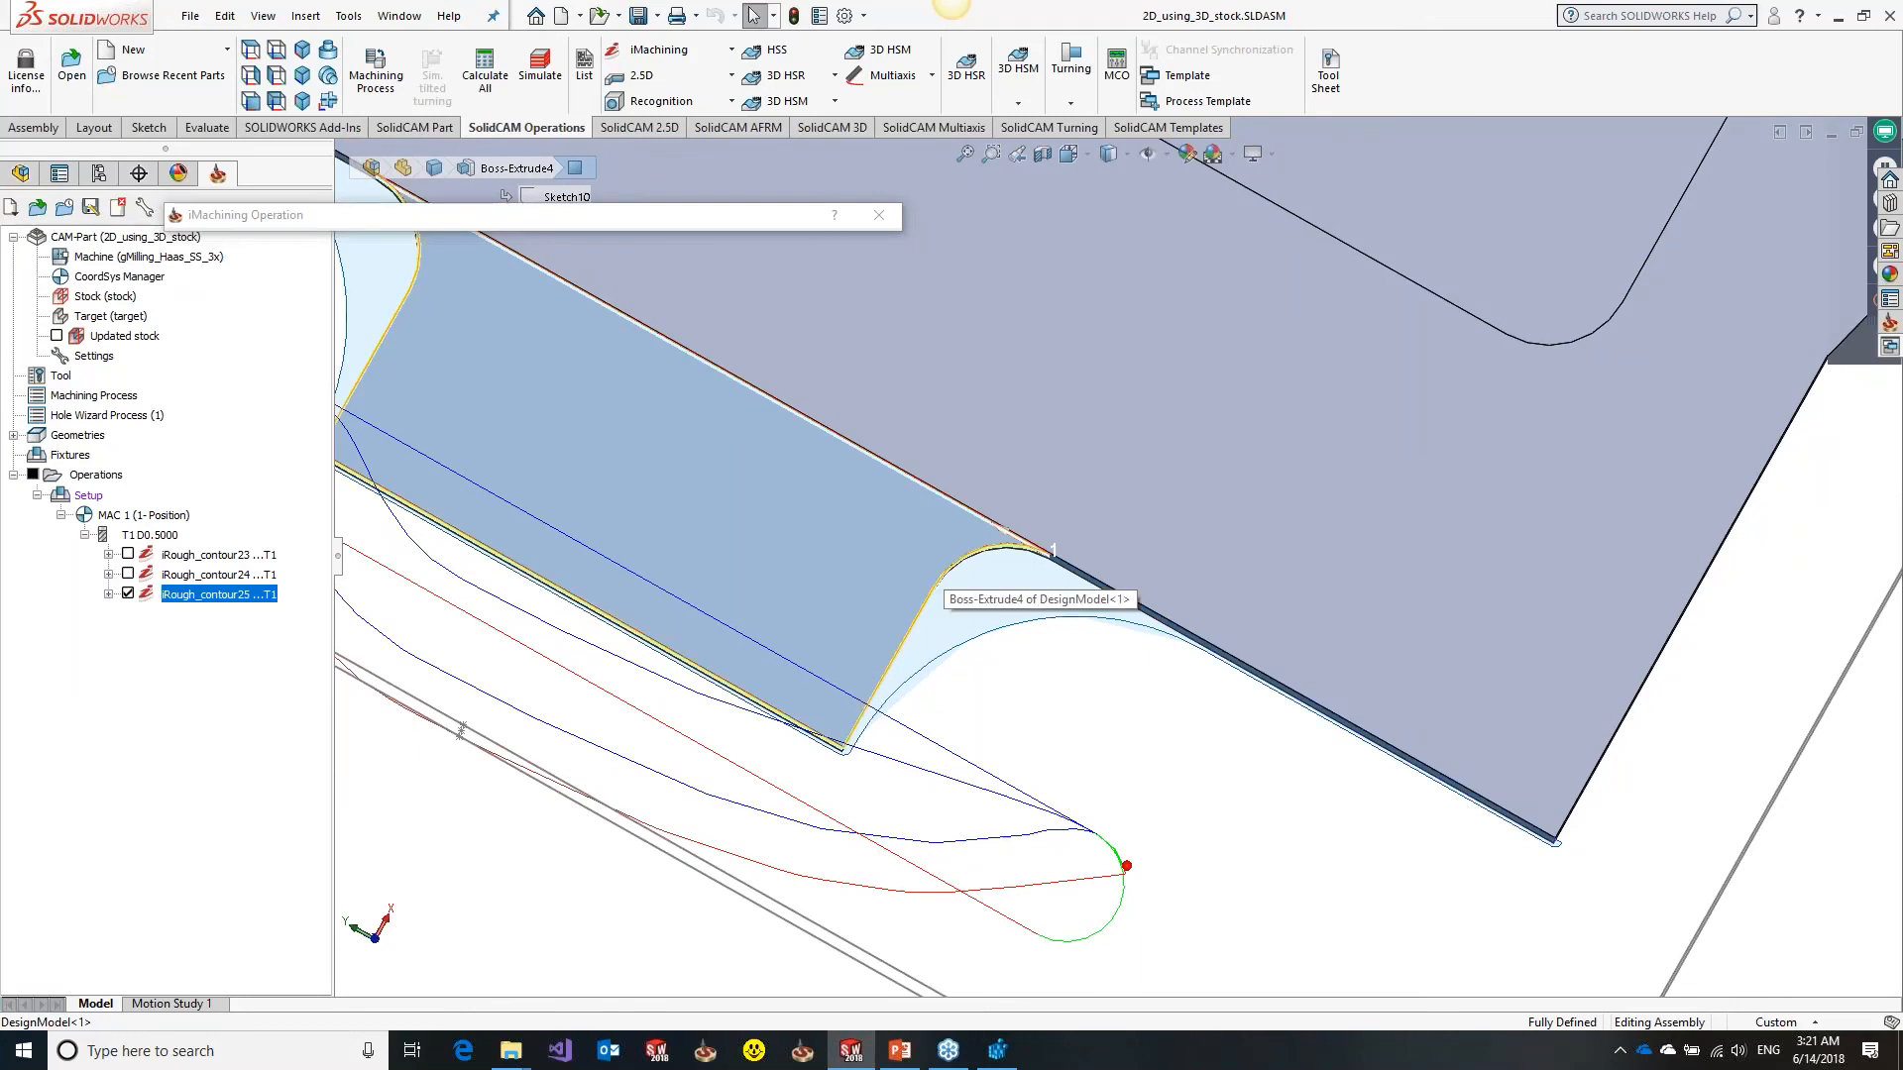
{"action": "left_click", "coordinate": [832, 743]}
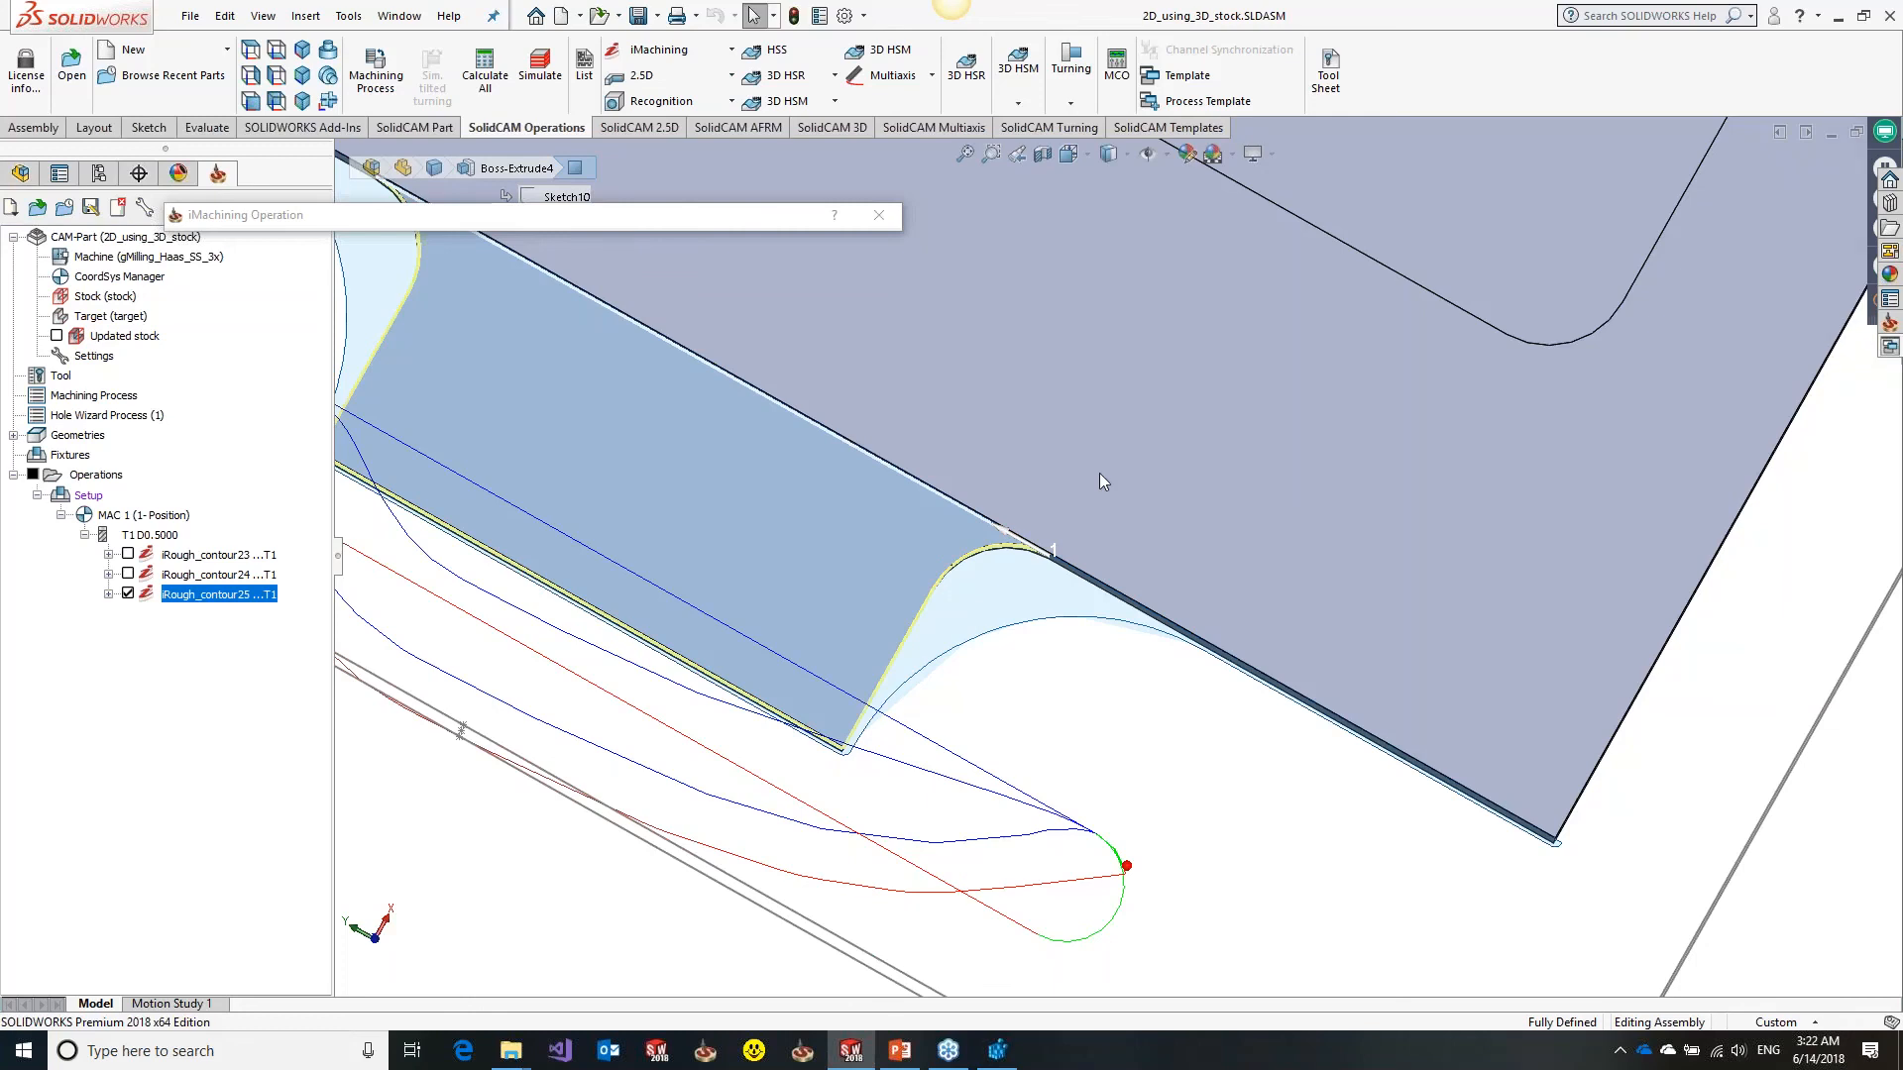
{"action": "middle_click_drag", "start_coordinate": [1100, 476], "coordinate": [1095, 407]}
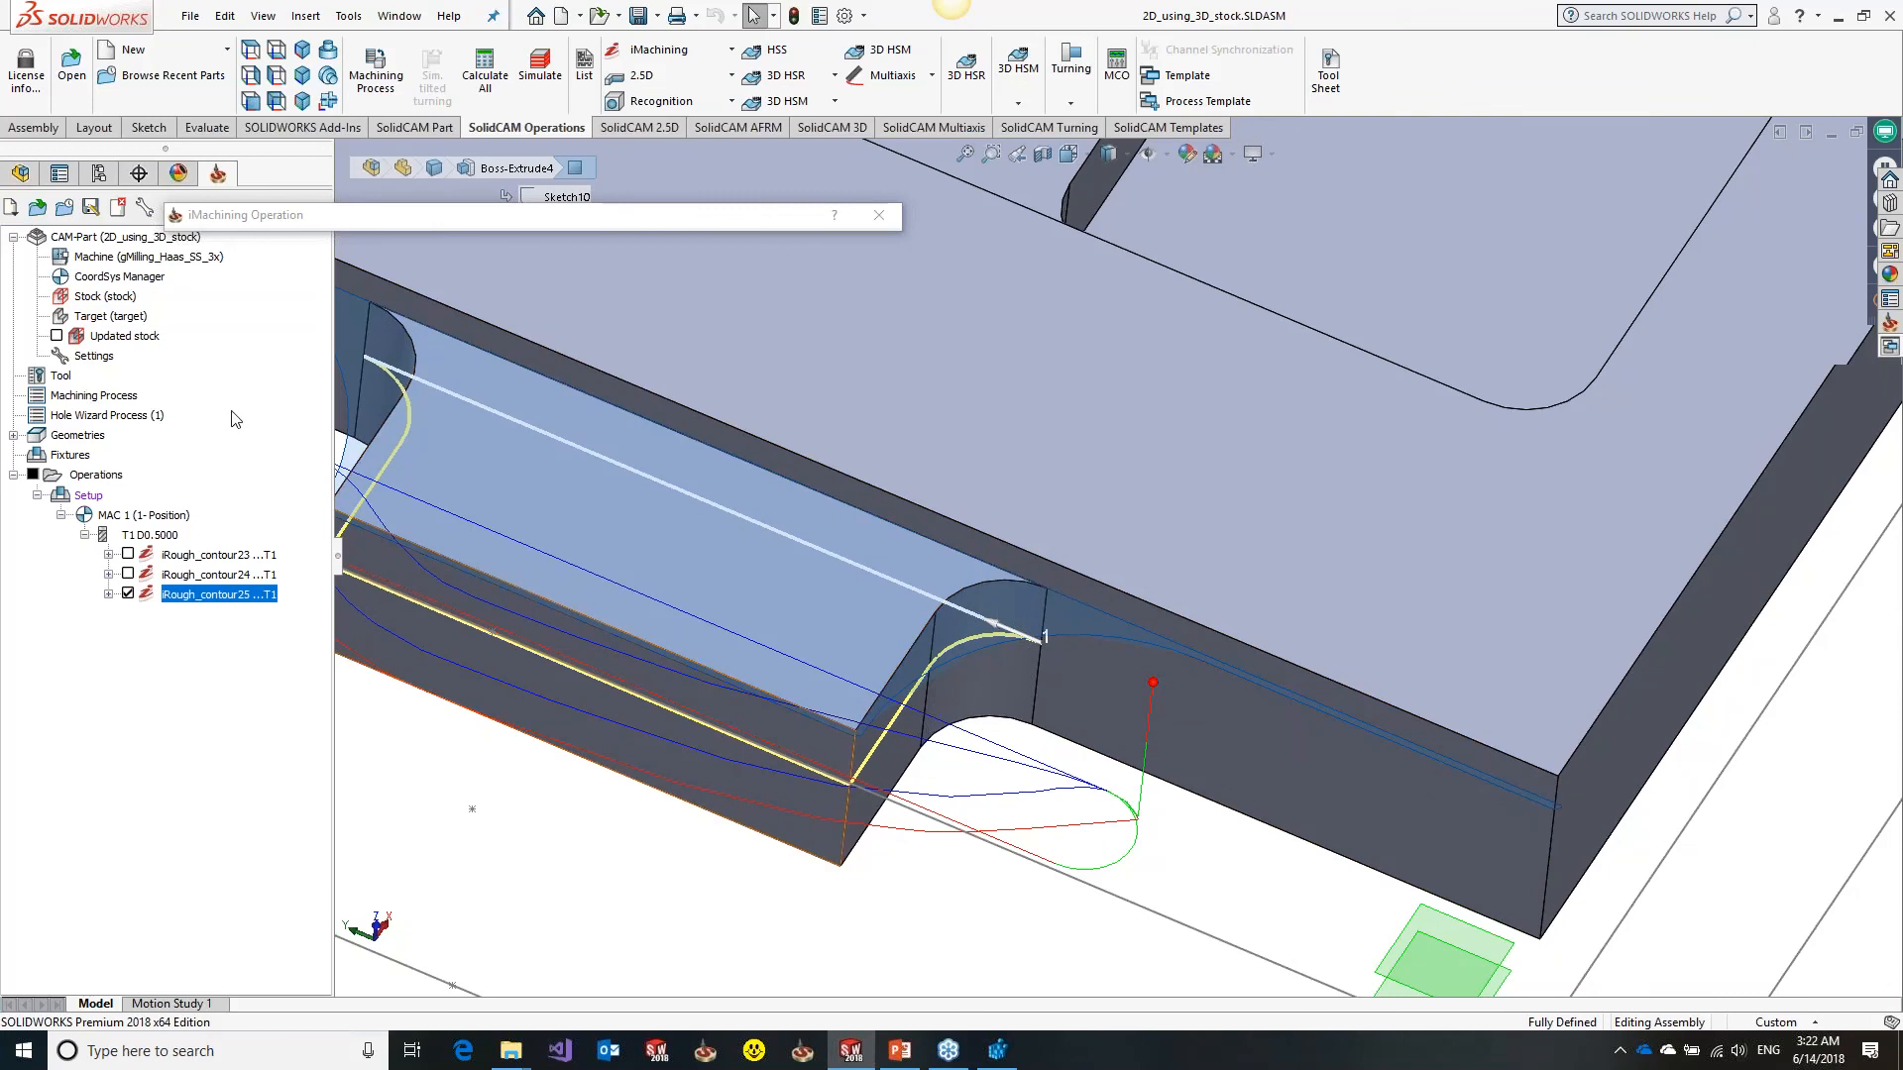
Show the updated stock after iRough_contour24 and examine how the tab's machining area extends to it
{"action": "left_click", "coordinate": [288, 574]}
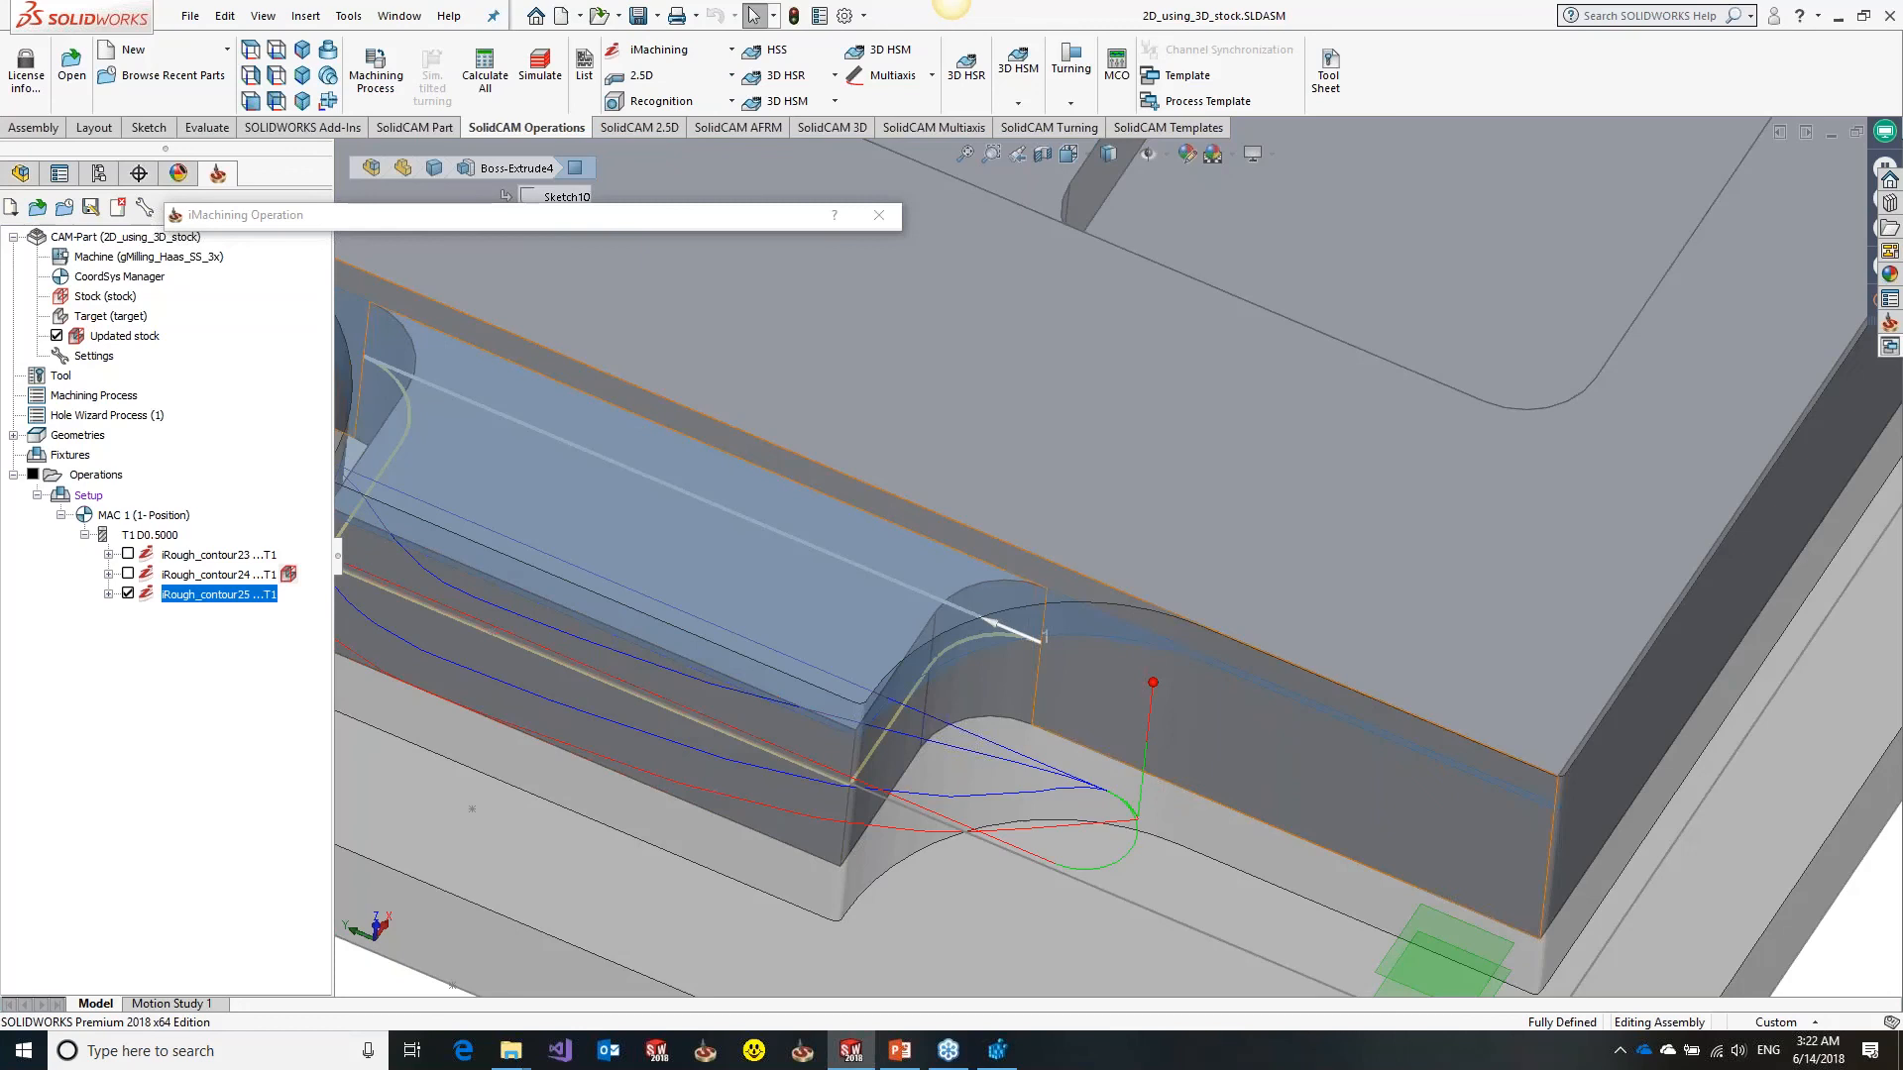
{"action": "middle_click_drag", "start_coordinate": [1048, 678], "coordinate": [1023, 768]}
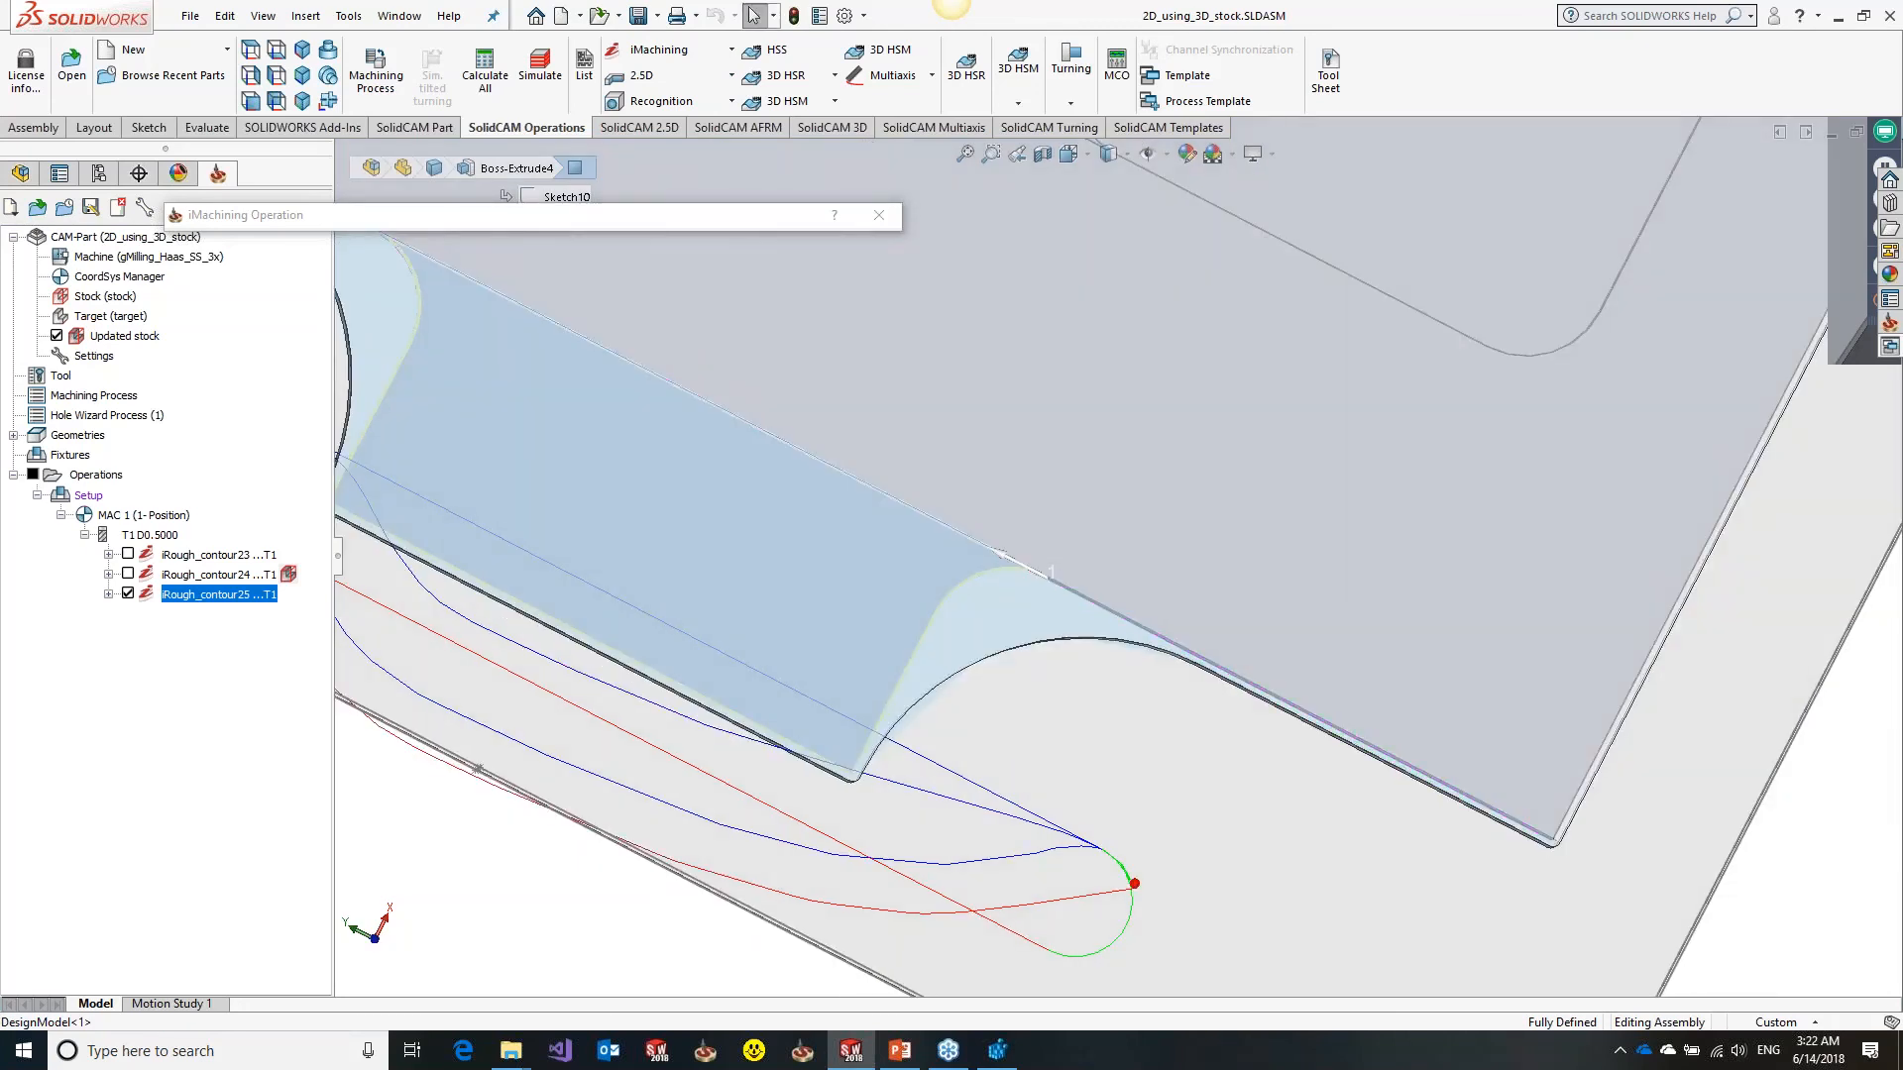
{"action": "scroll", "coordinate": [1164, 694], "scroll_direction": "up", "scroll_amount": 3}
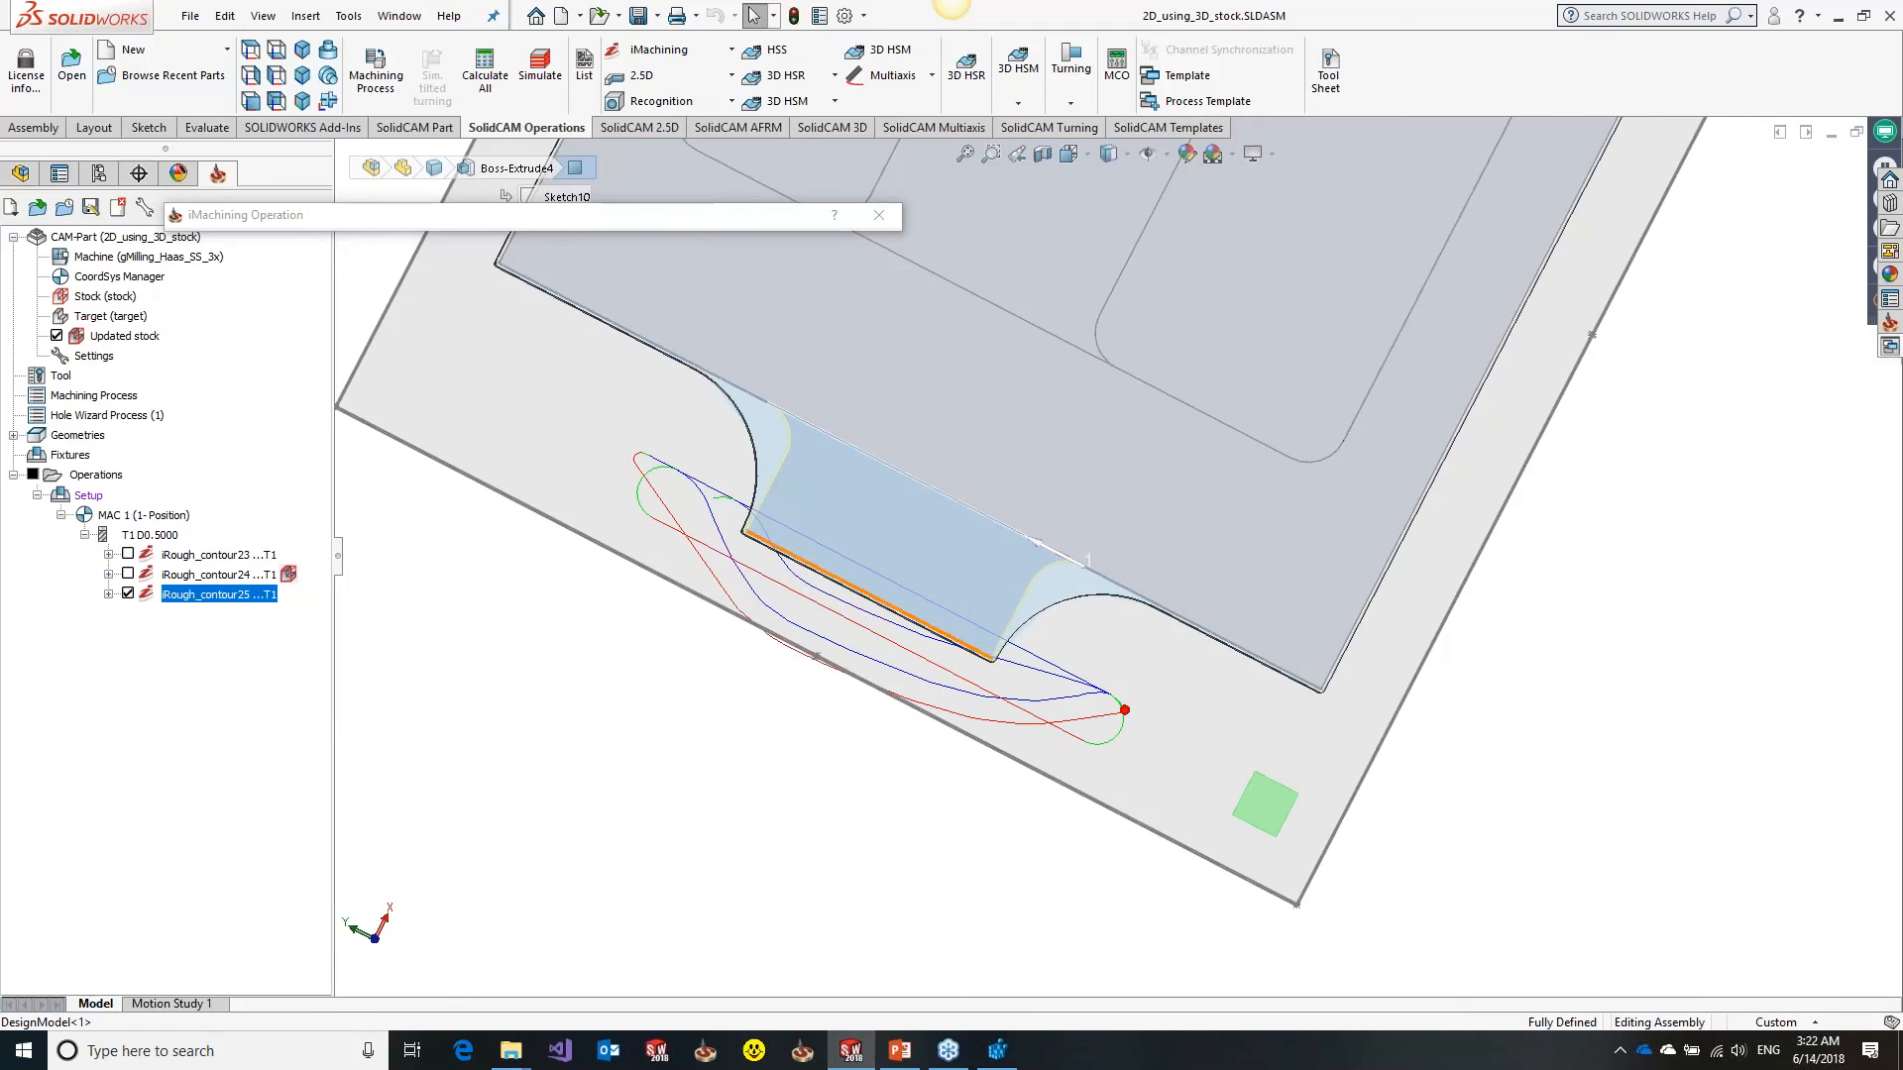
{"action": "scroll", "coordinate": [848, 538], "scroll_direction": "down", "scroll_amount": 3}
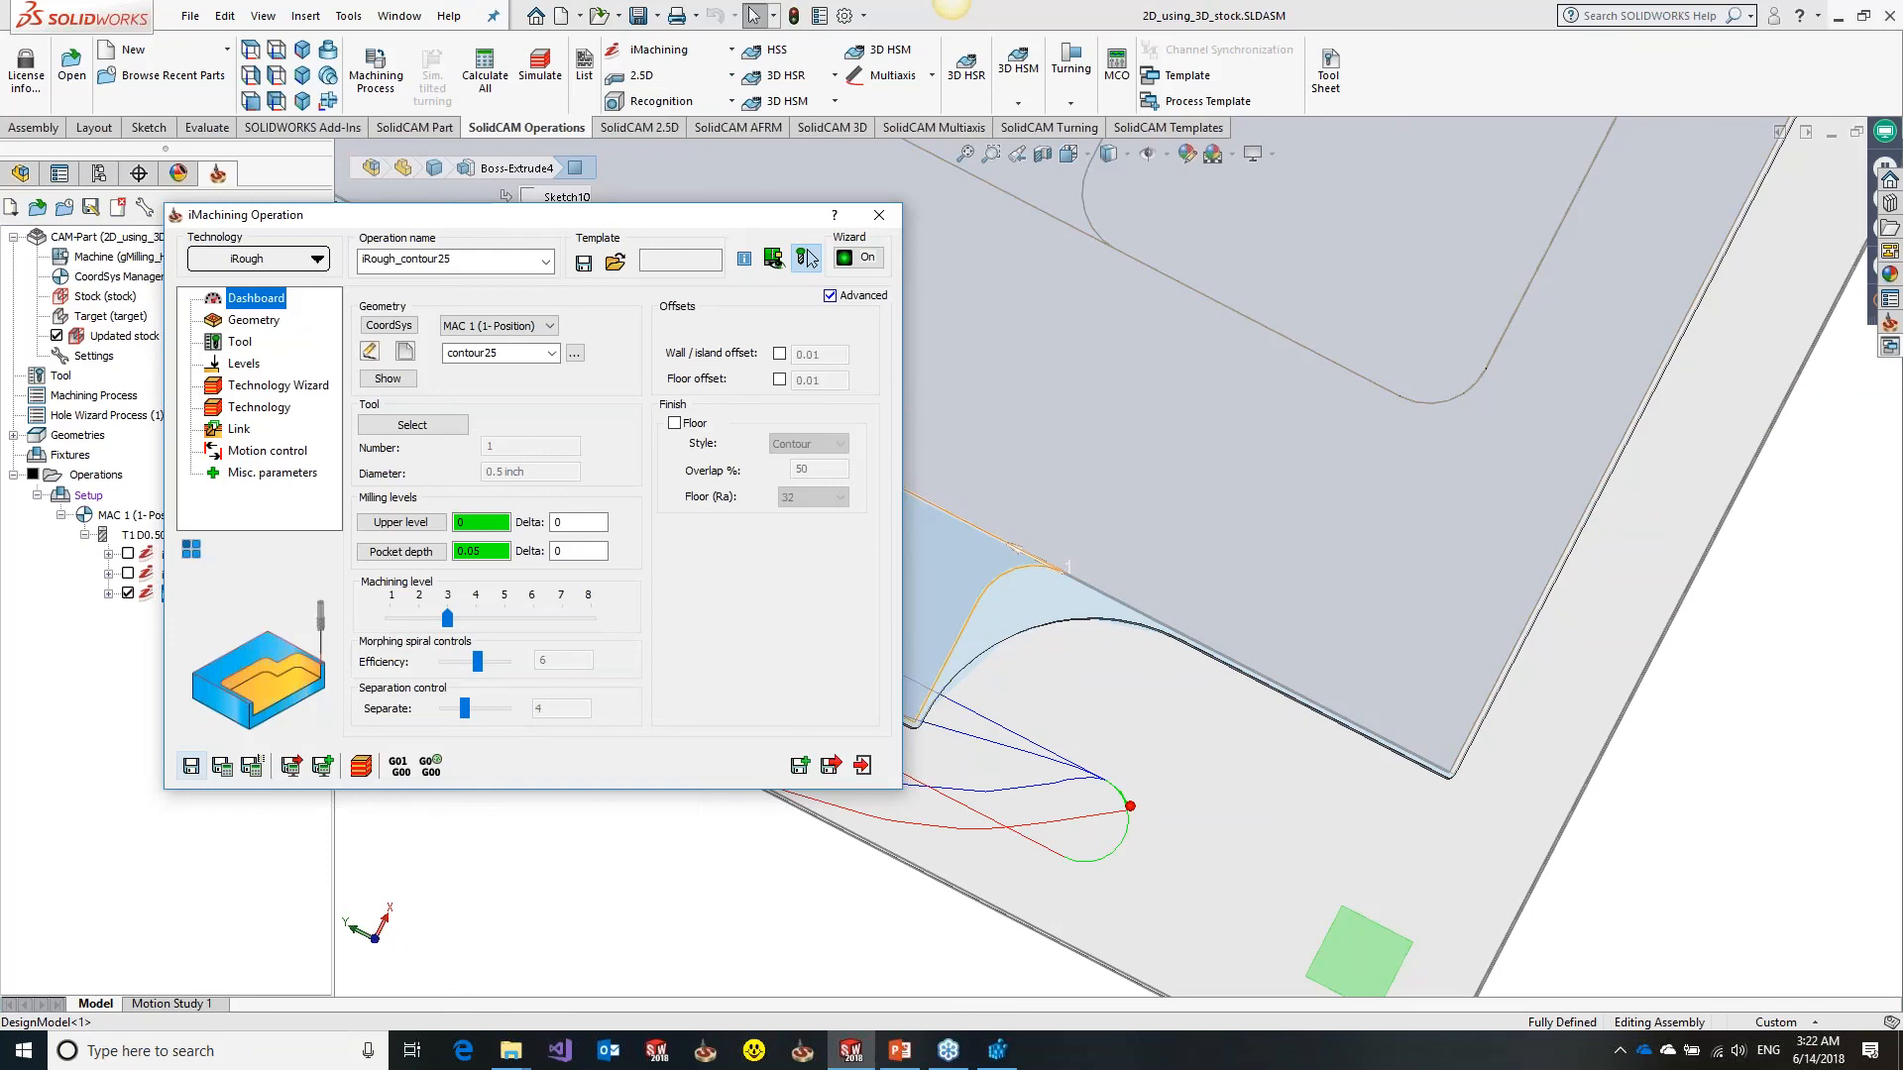
Set both the start and end extensions of Extend Pocket to Stock to Normal, and recalculate iRough_contour25
{"action": "left_click", "coordinate": [806, 258]}
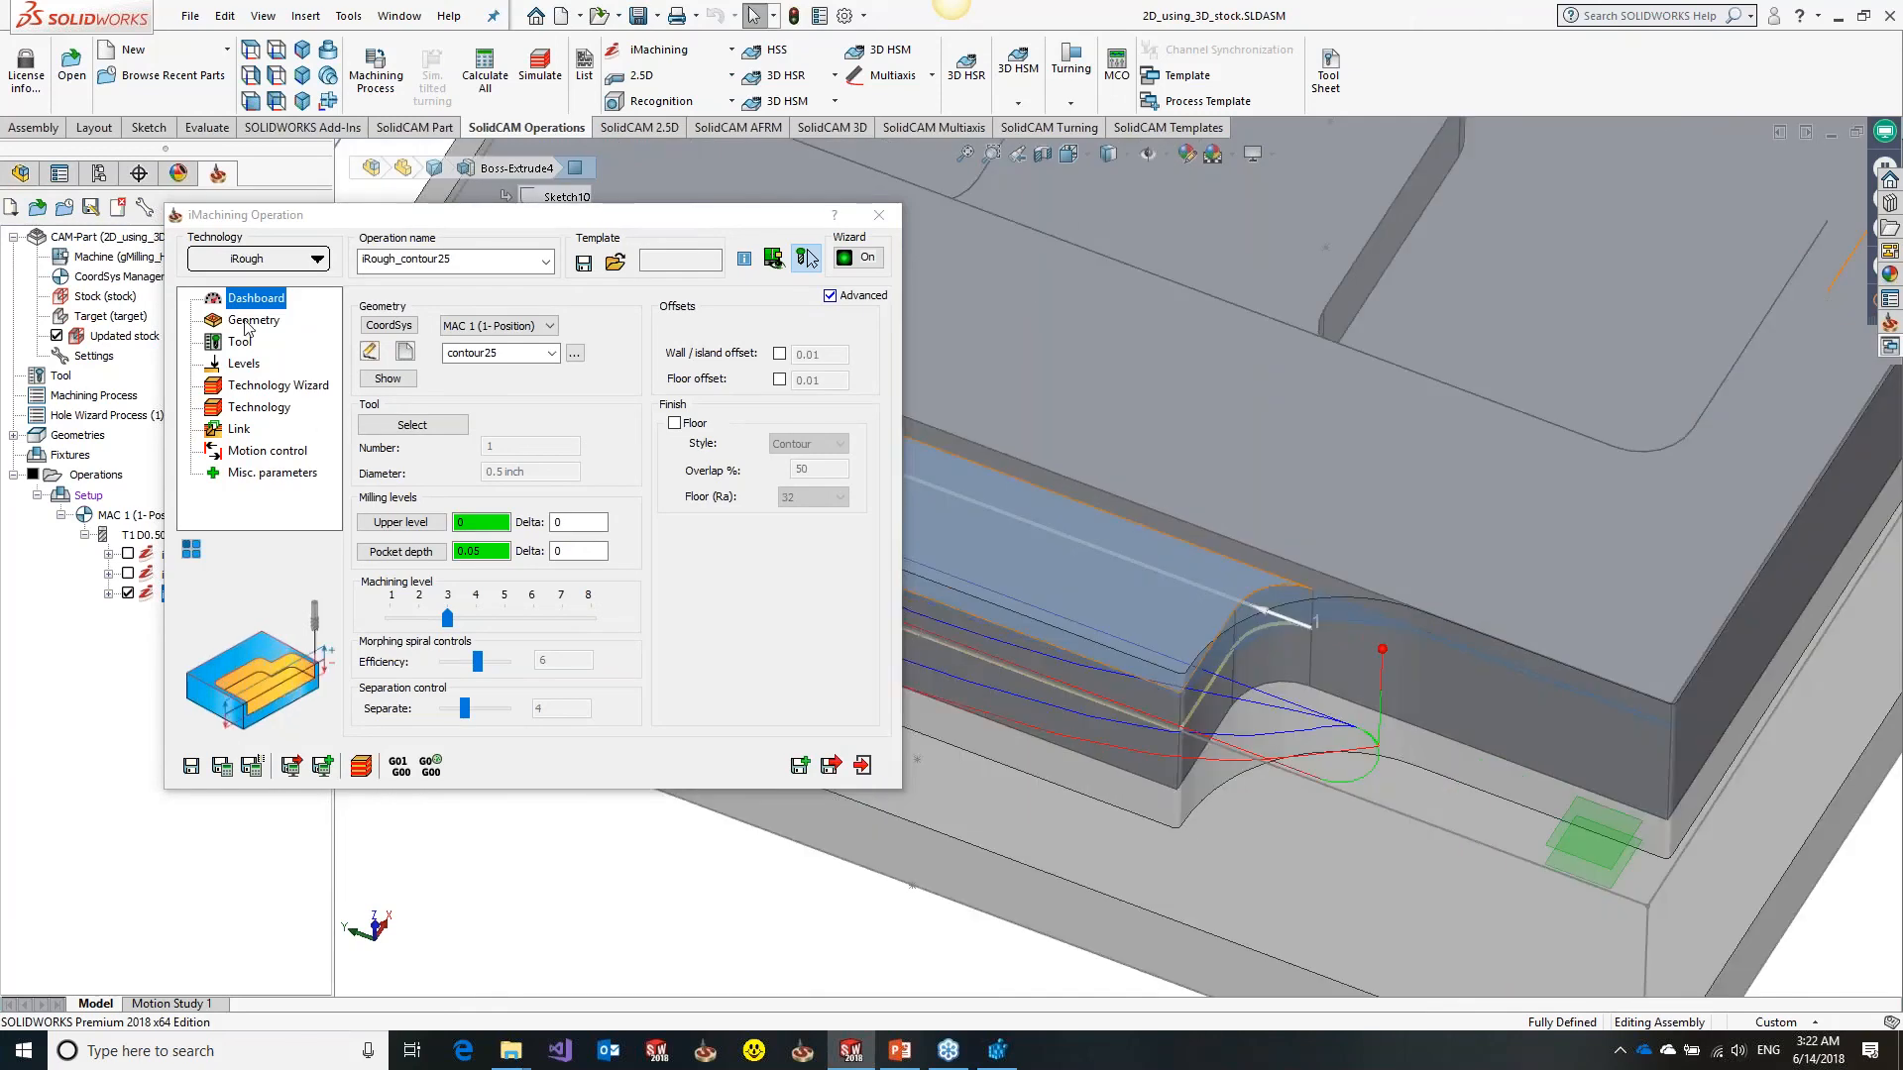
{"action": "left_click", "coordinate": [433, 306]}
{"action": "left_click", "coordinate": [433, 305]}
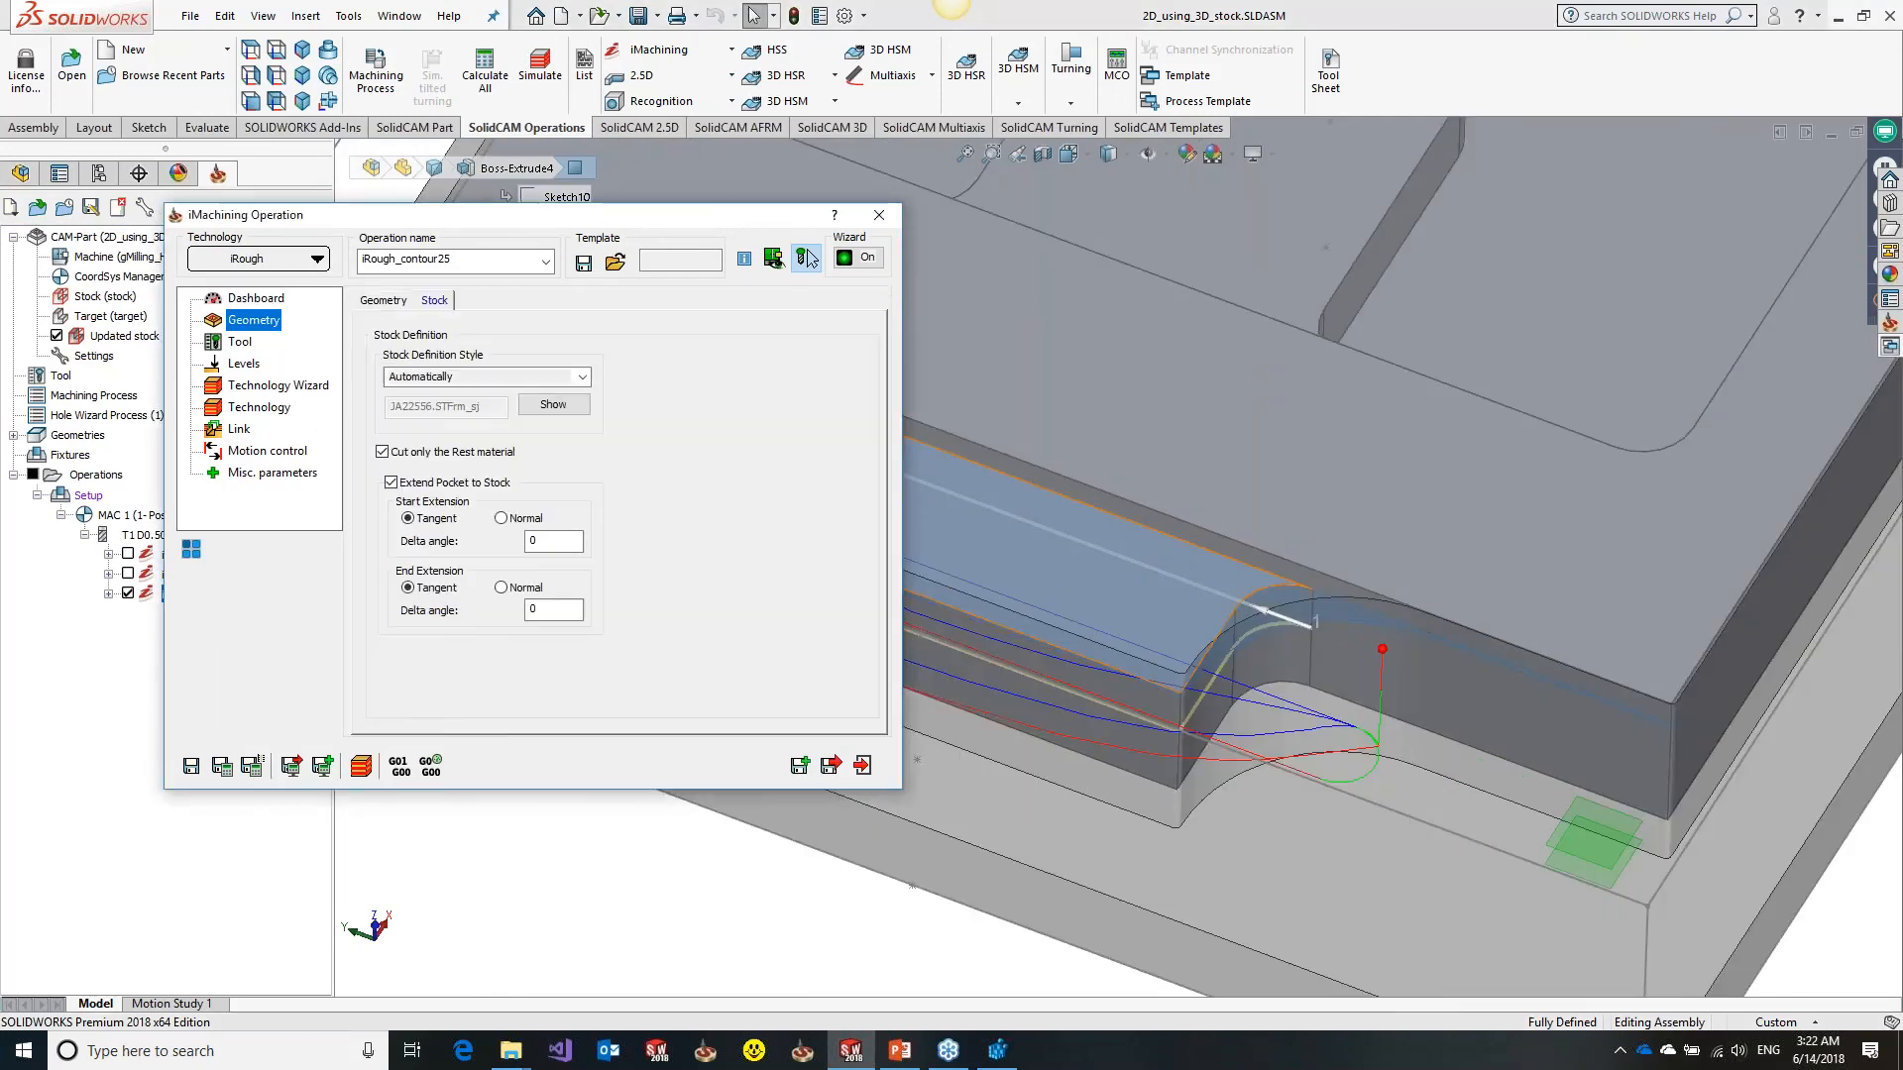
{"action": "middle_click_drag", "start_coordinate": [1288, 703], "coordinate": [1298, 842]}
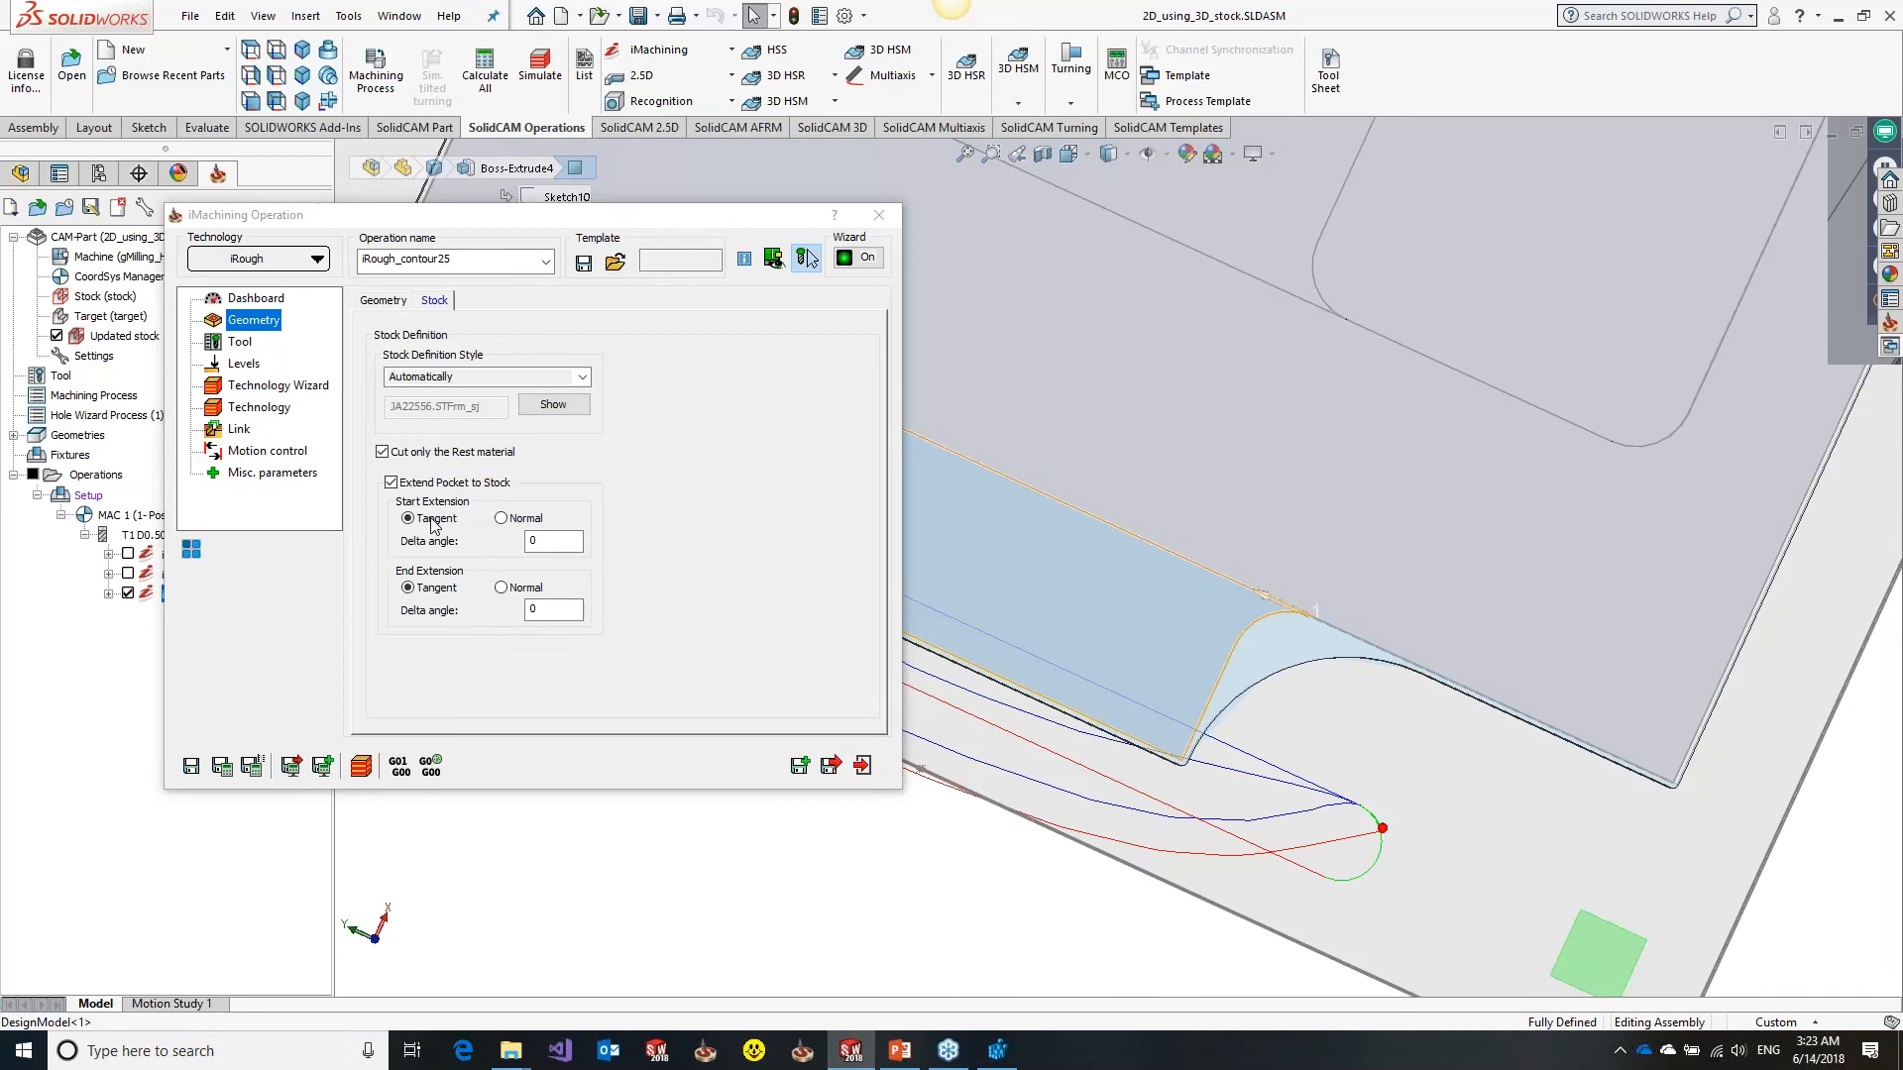
{"action": "left_click", "coordinate": [502, 518]}
{"action": "left_click", "coordinate": [501, 588]}
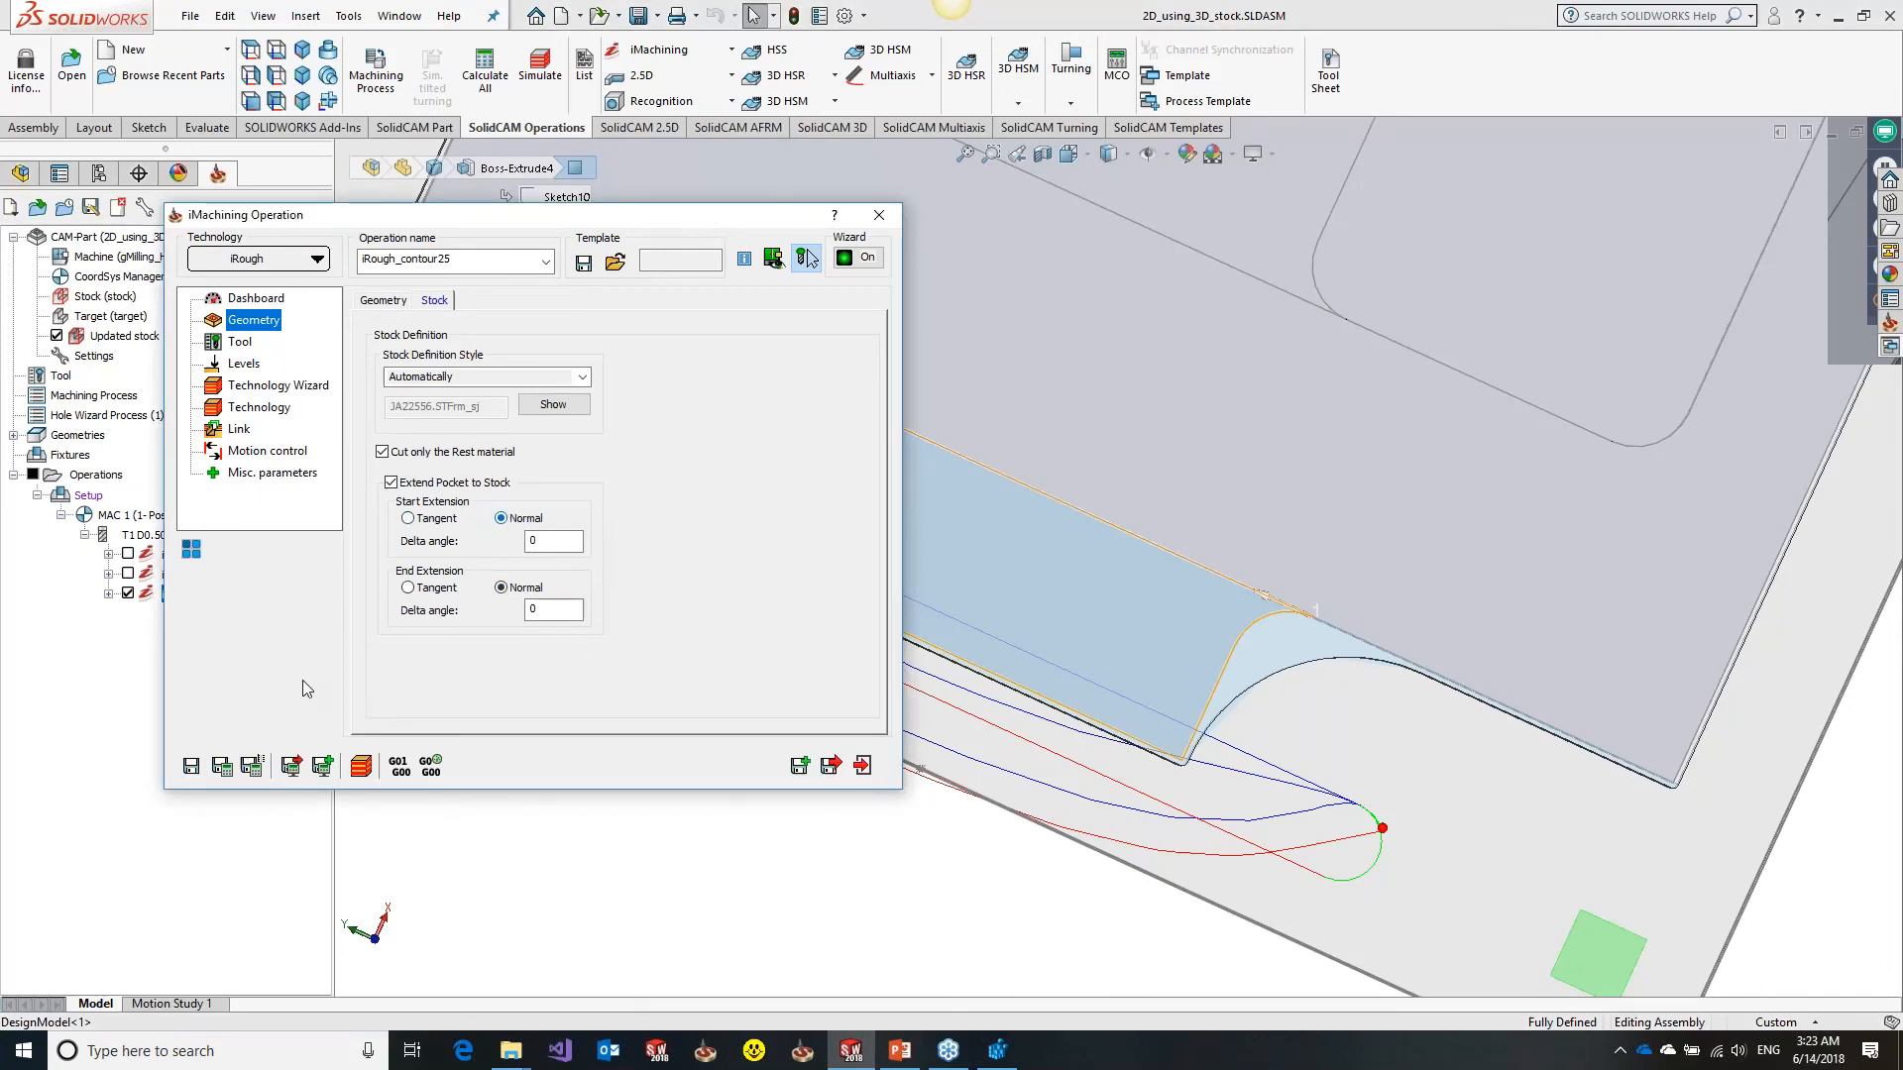
{"action": "left_click", "coordinate": [222, 768]}
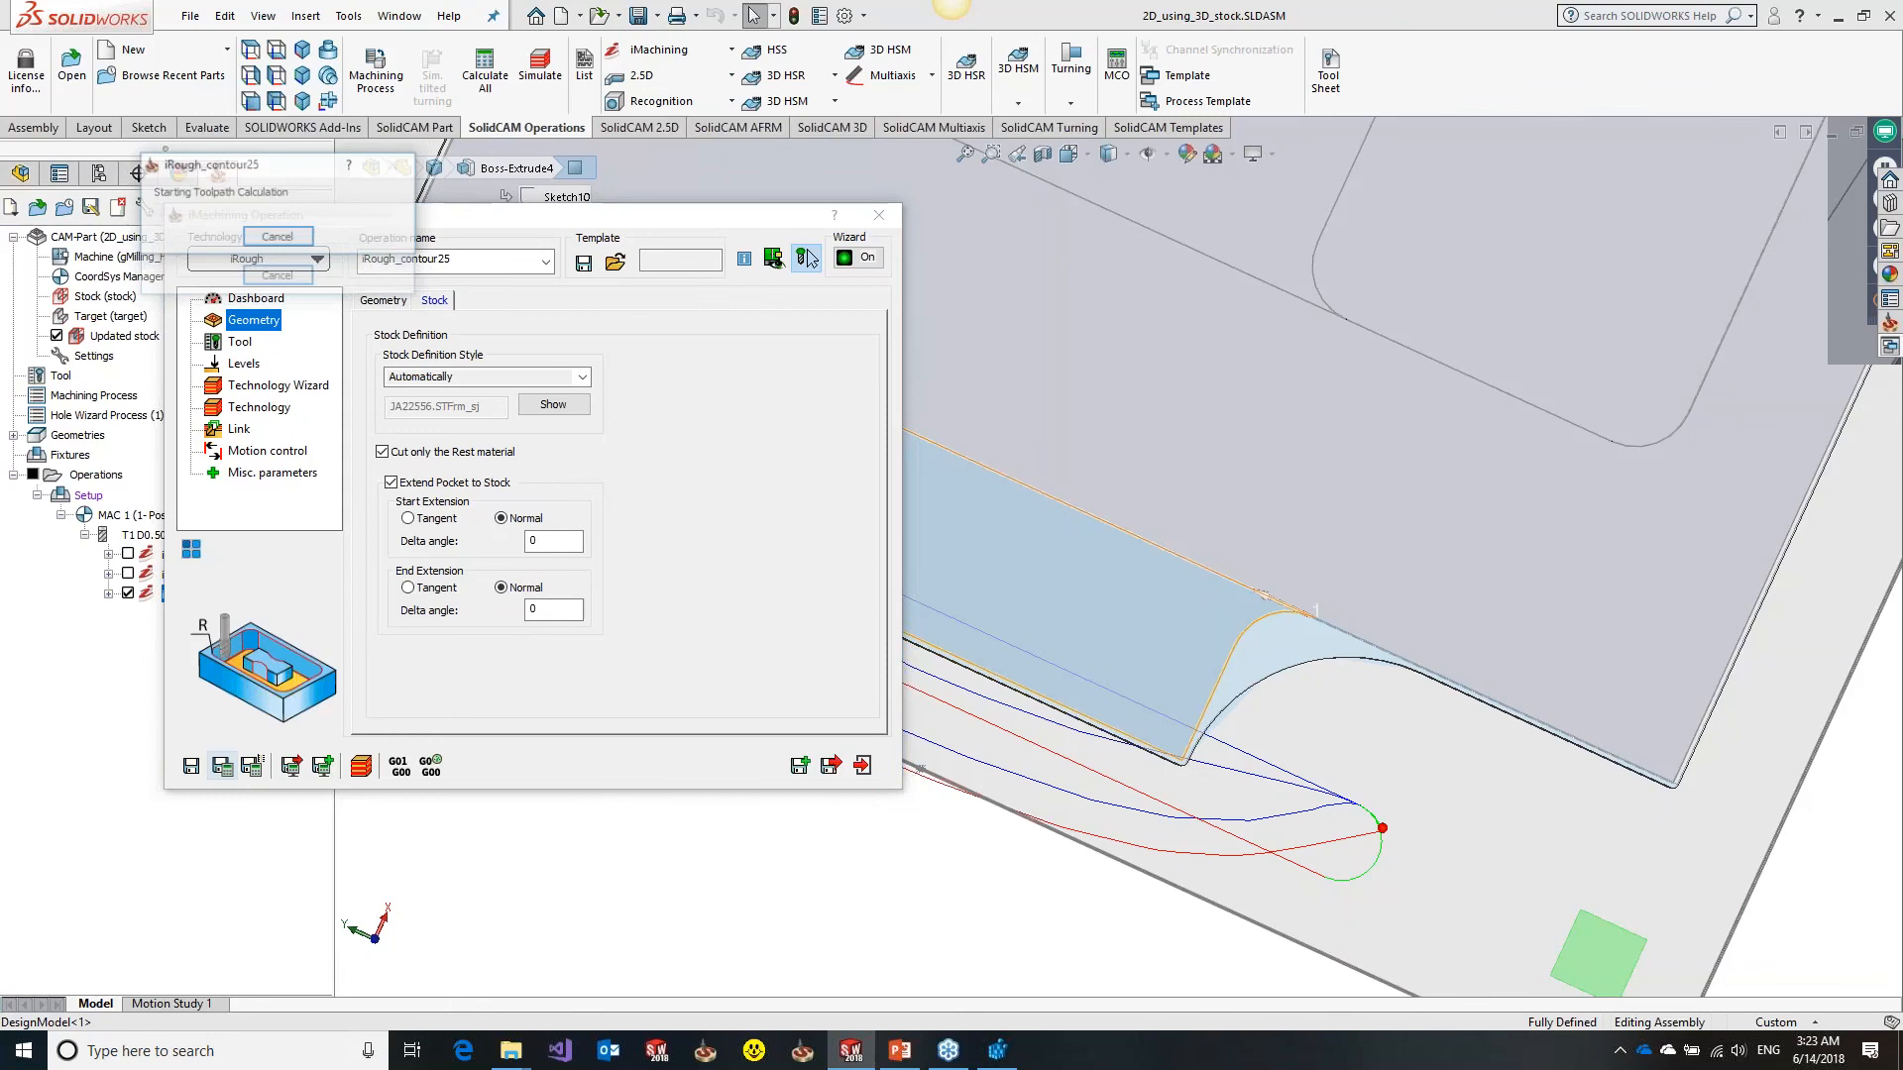
Examine the normal extension at the tab's fillet with the updated stock shown and hidden
{"action": "scroll", "coordinate": [1380, 676], "scroll_direction": "down", "scroll_amount": 5}
{"action": "middle_click_drag", "start_coordinate": [1305, 607], "coordinate": [1300, 633]}
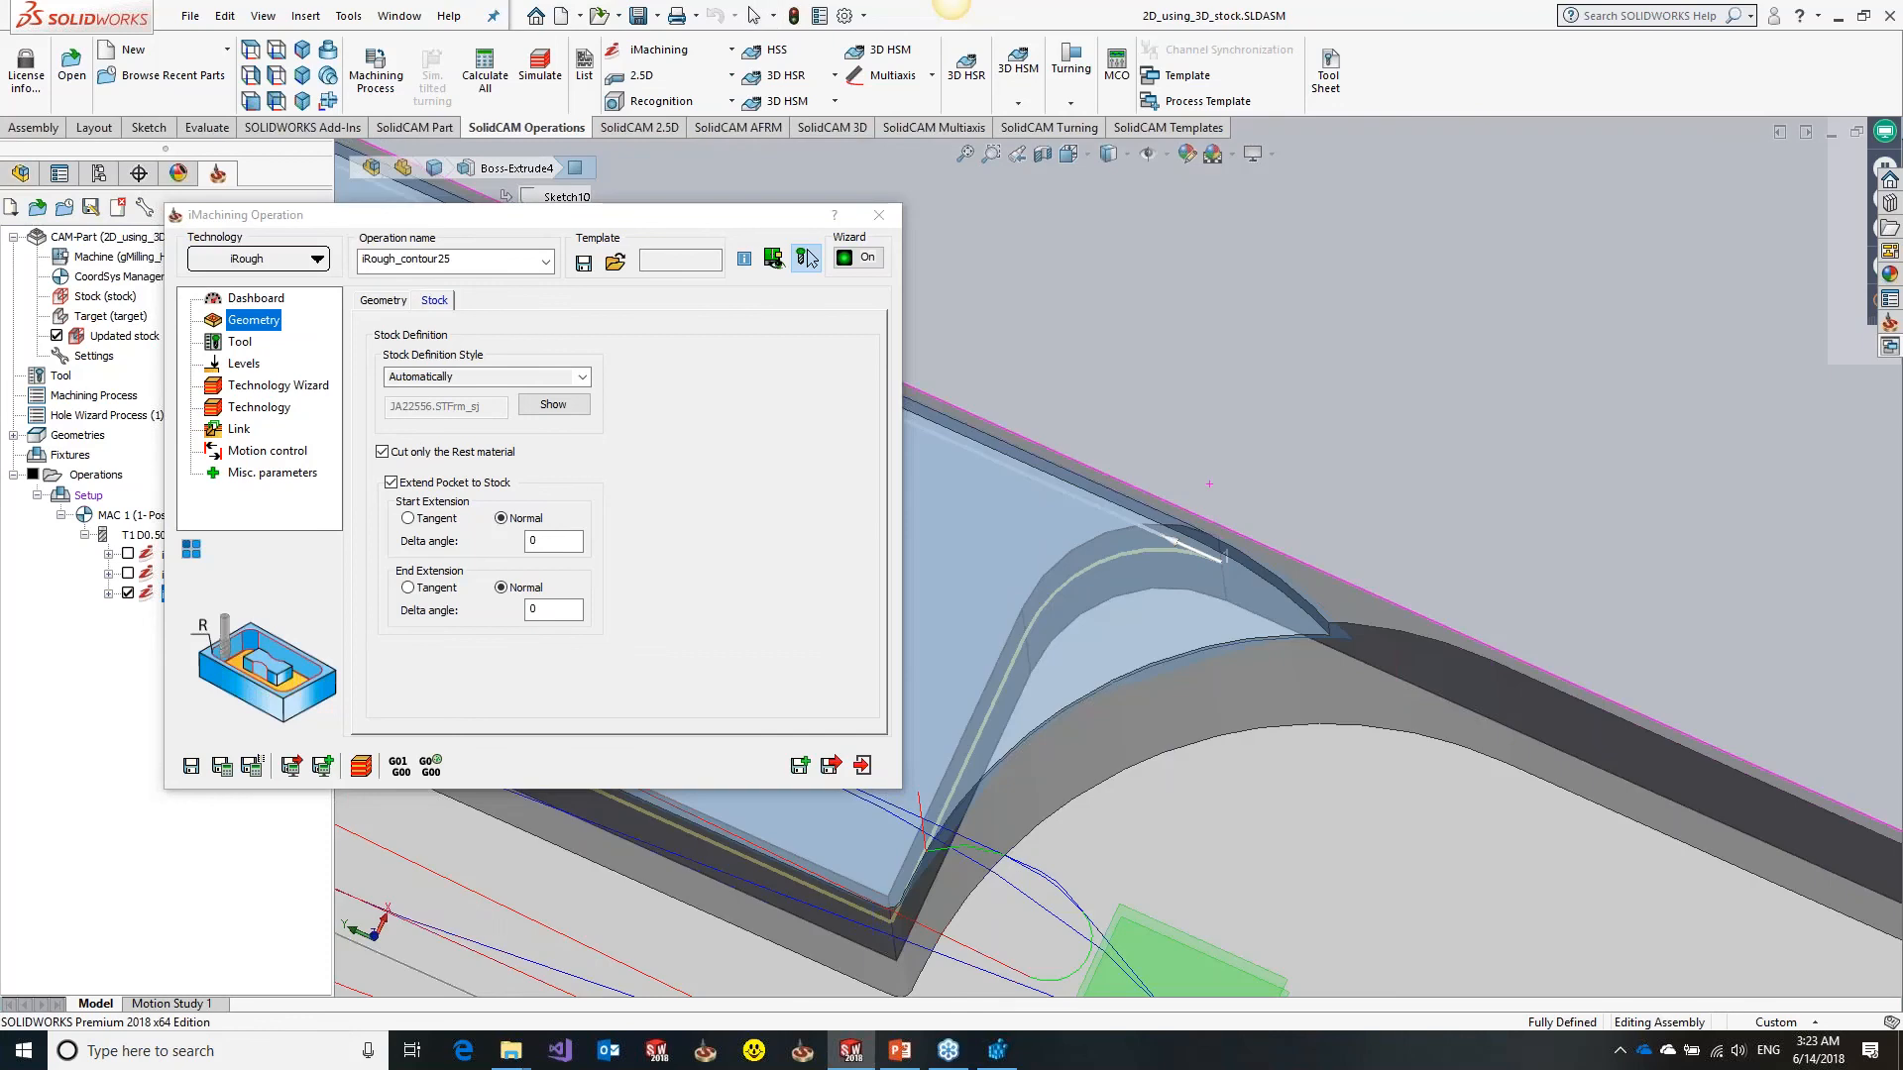
{"action": "middle_click_drag", "start_coordinate": [1209, 484], "coordinate": [1209, 426]}
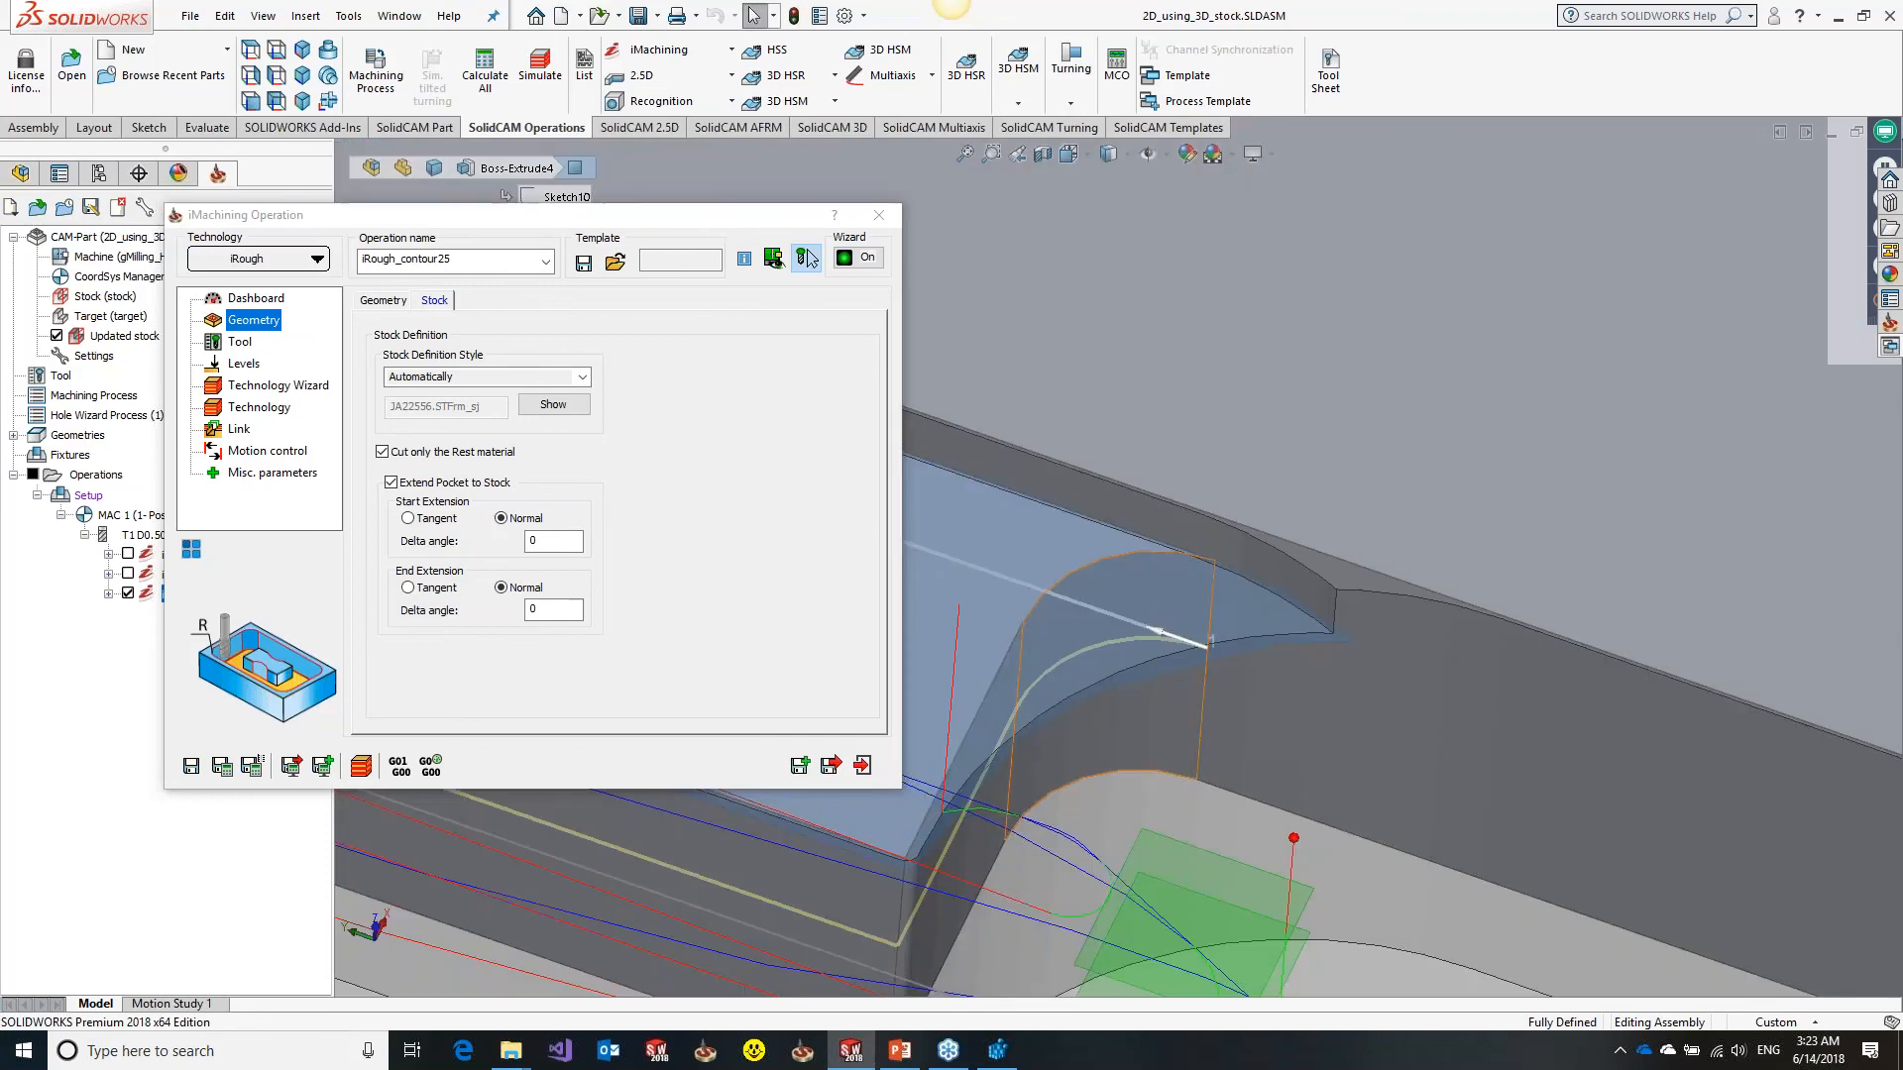
{"action": "left_click", "coordinate": [57, 336]}
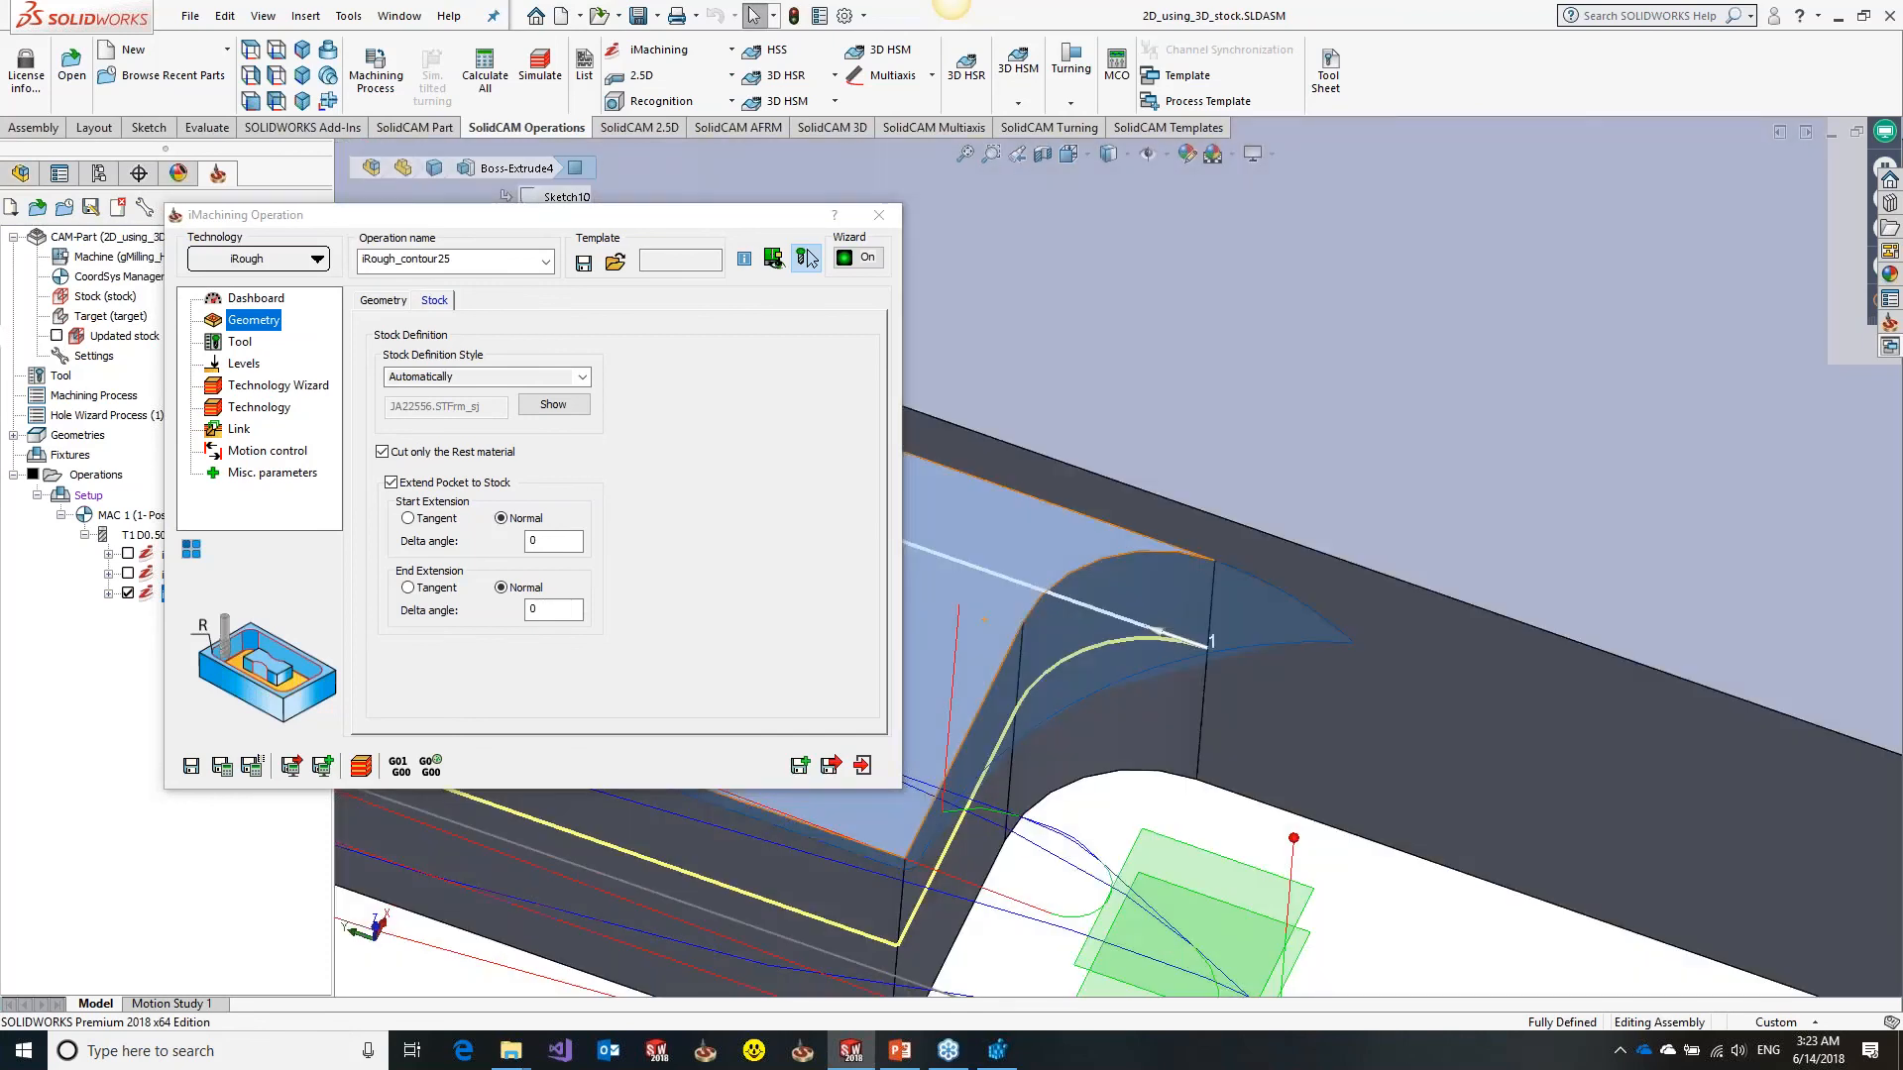
{"action": "middle_click_drag", "start_coordinate": [1228, 636], "coordinate": [1229, 699]}
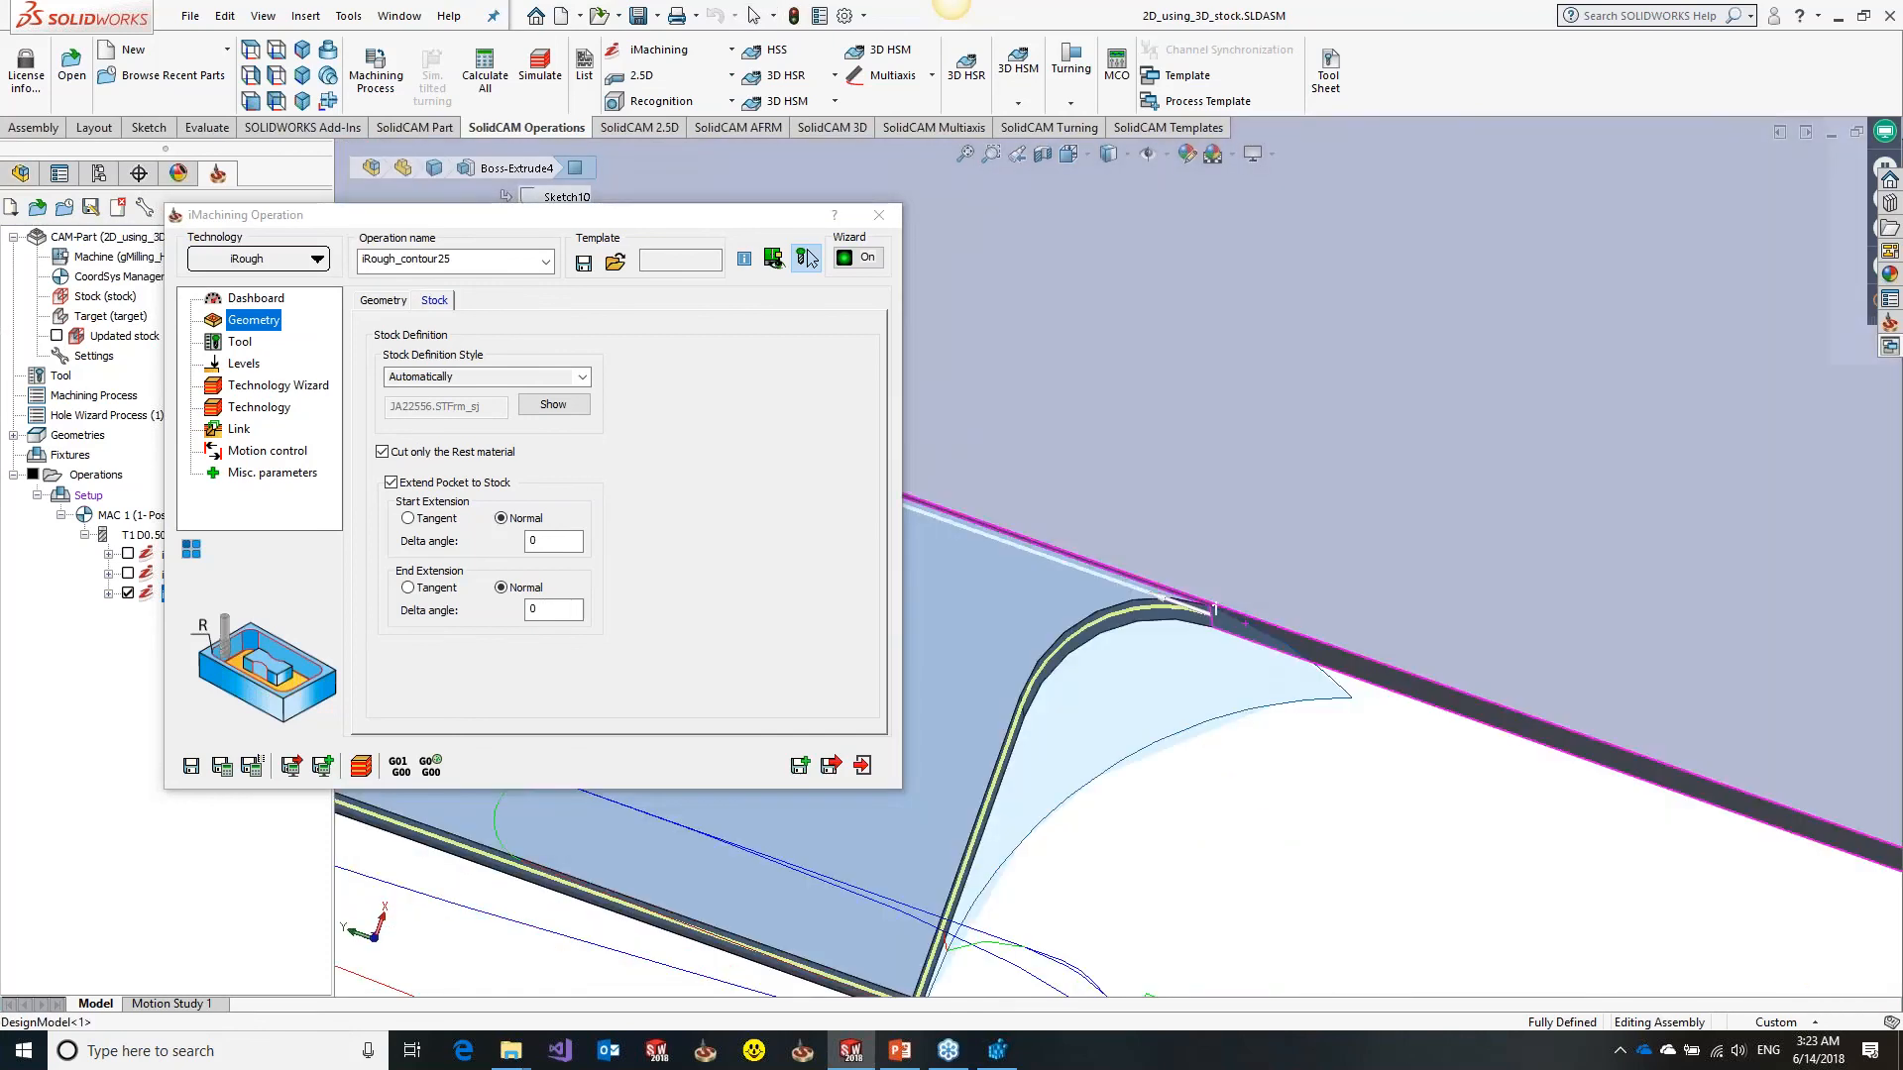
Save and copy the operation, giving the copy the pocket's outline as geometry, the pocket floor as depth, and the 0.25 inch tool 2
{"action": "scroll", "coordinate": [1388, 584], "scroll_direction": "up", "scroll_amount": 5}
{"action": "scroll", "coordinate": [777, 776], "scroll_direction": "up", "scroll_amount": 3}
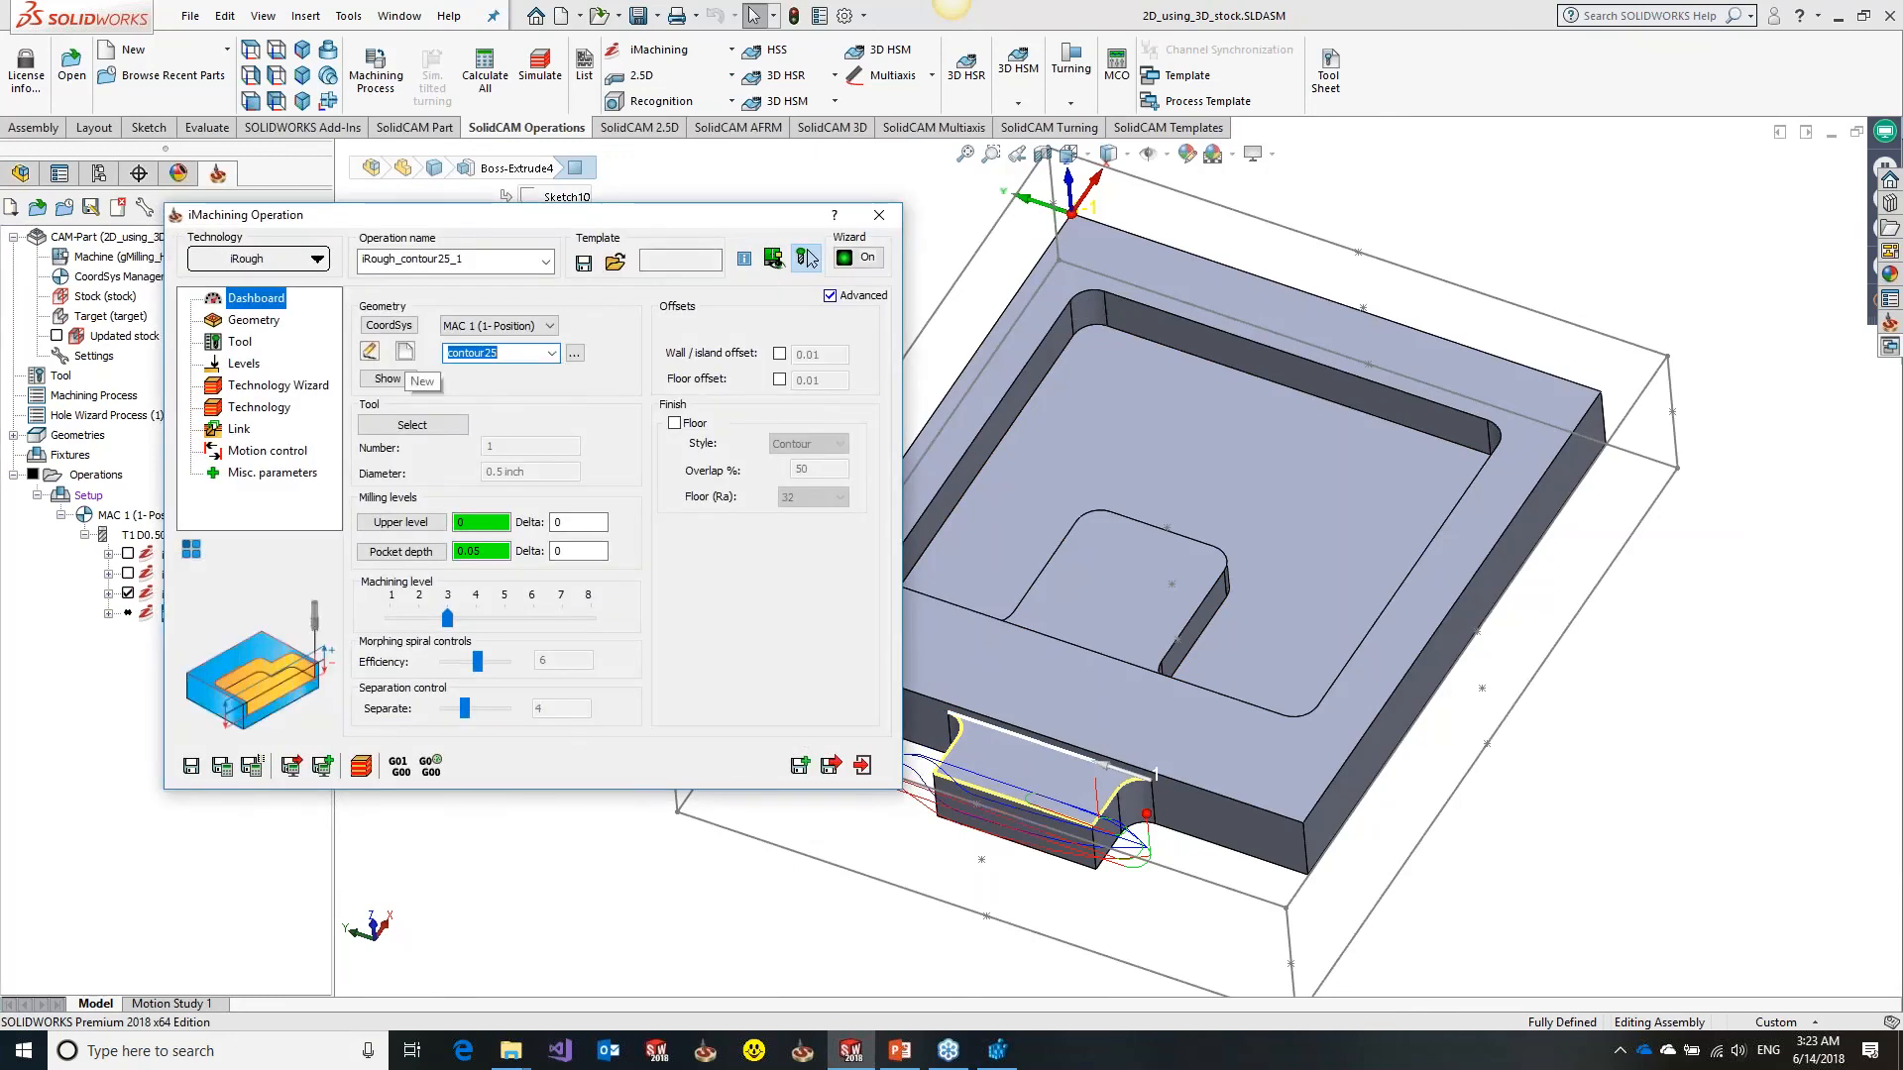
{"action": "left_click", "coordinate": [810, 259]}
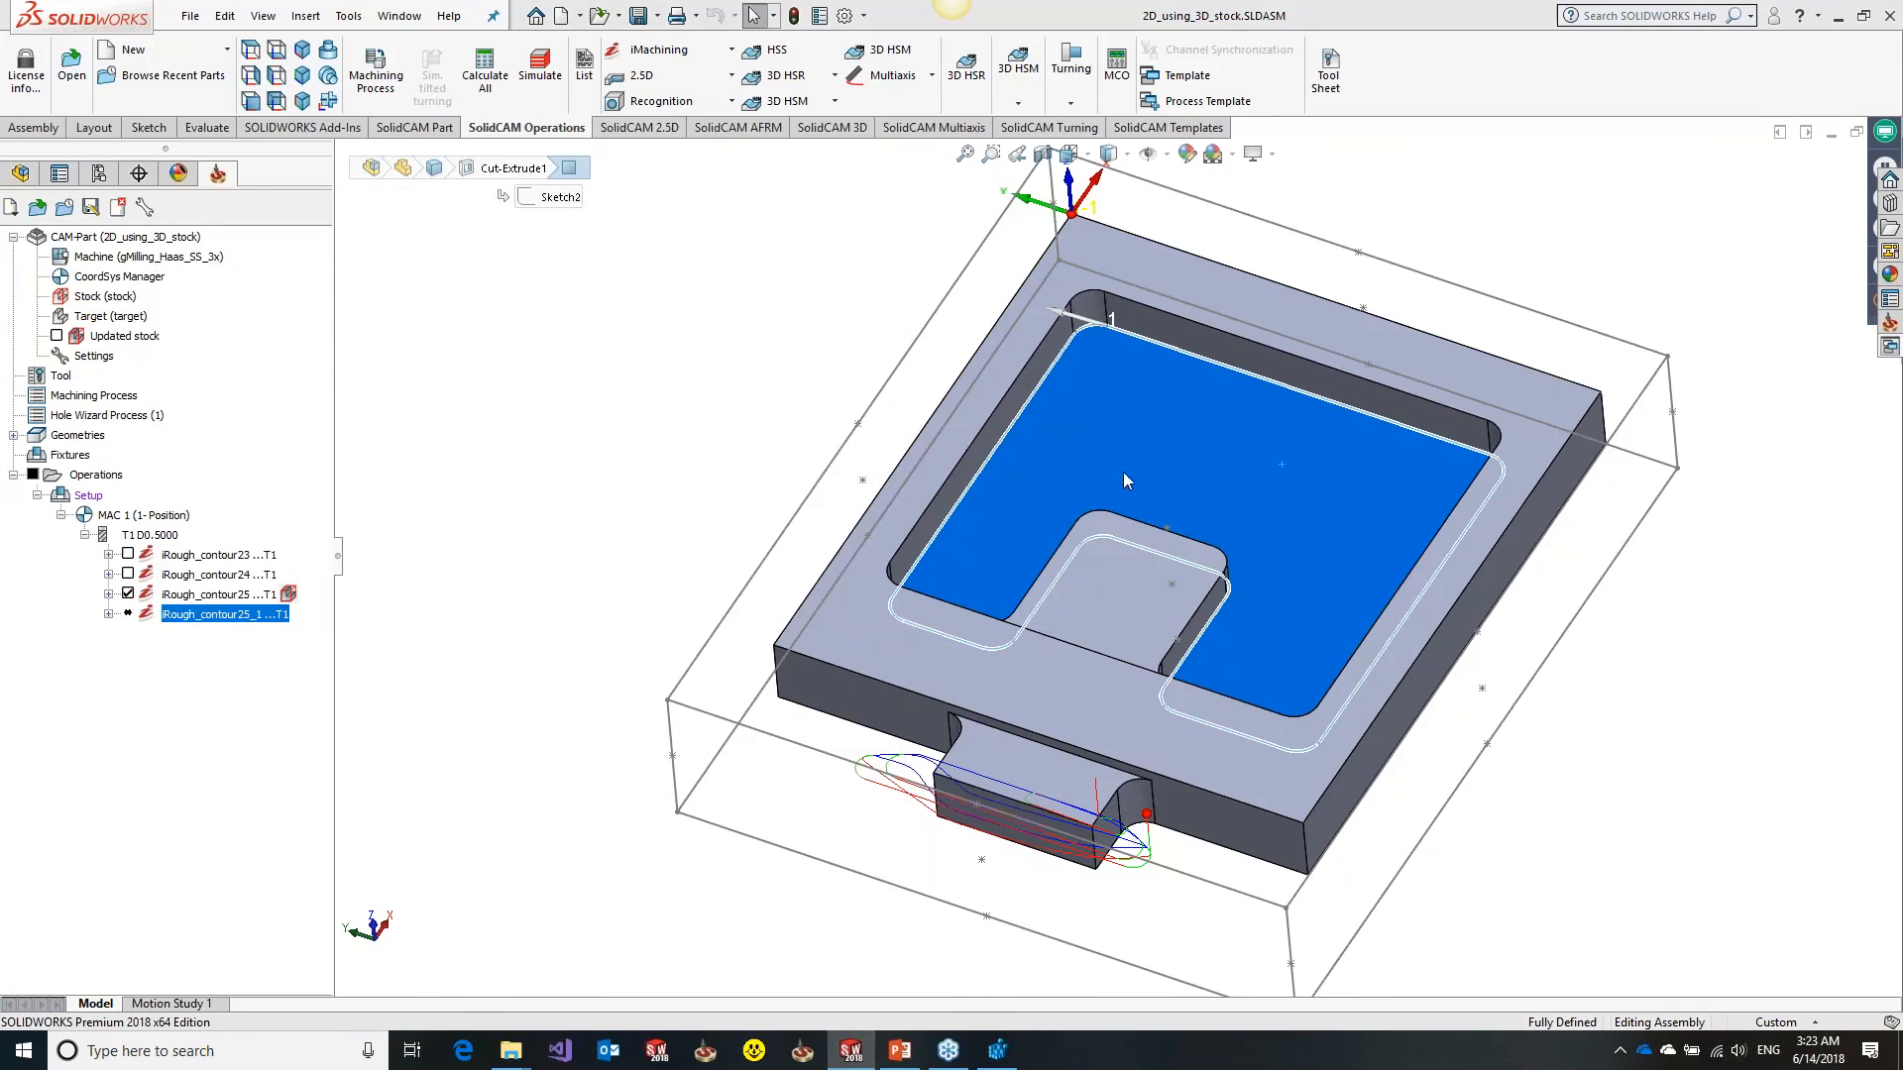
{"action": "left_click", "coordinate": [1160, 436]}
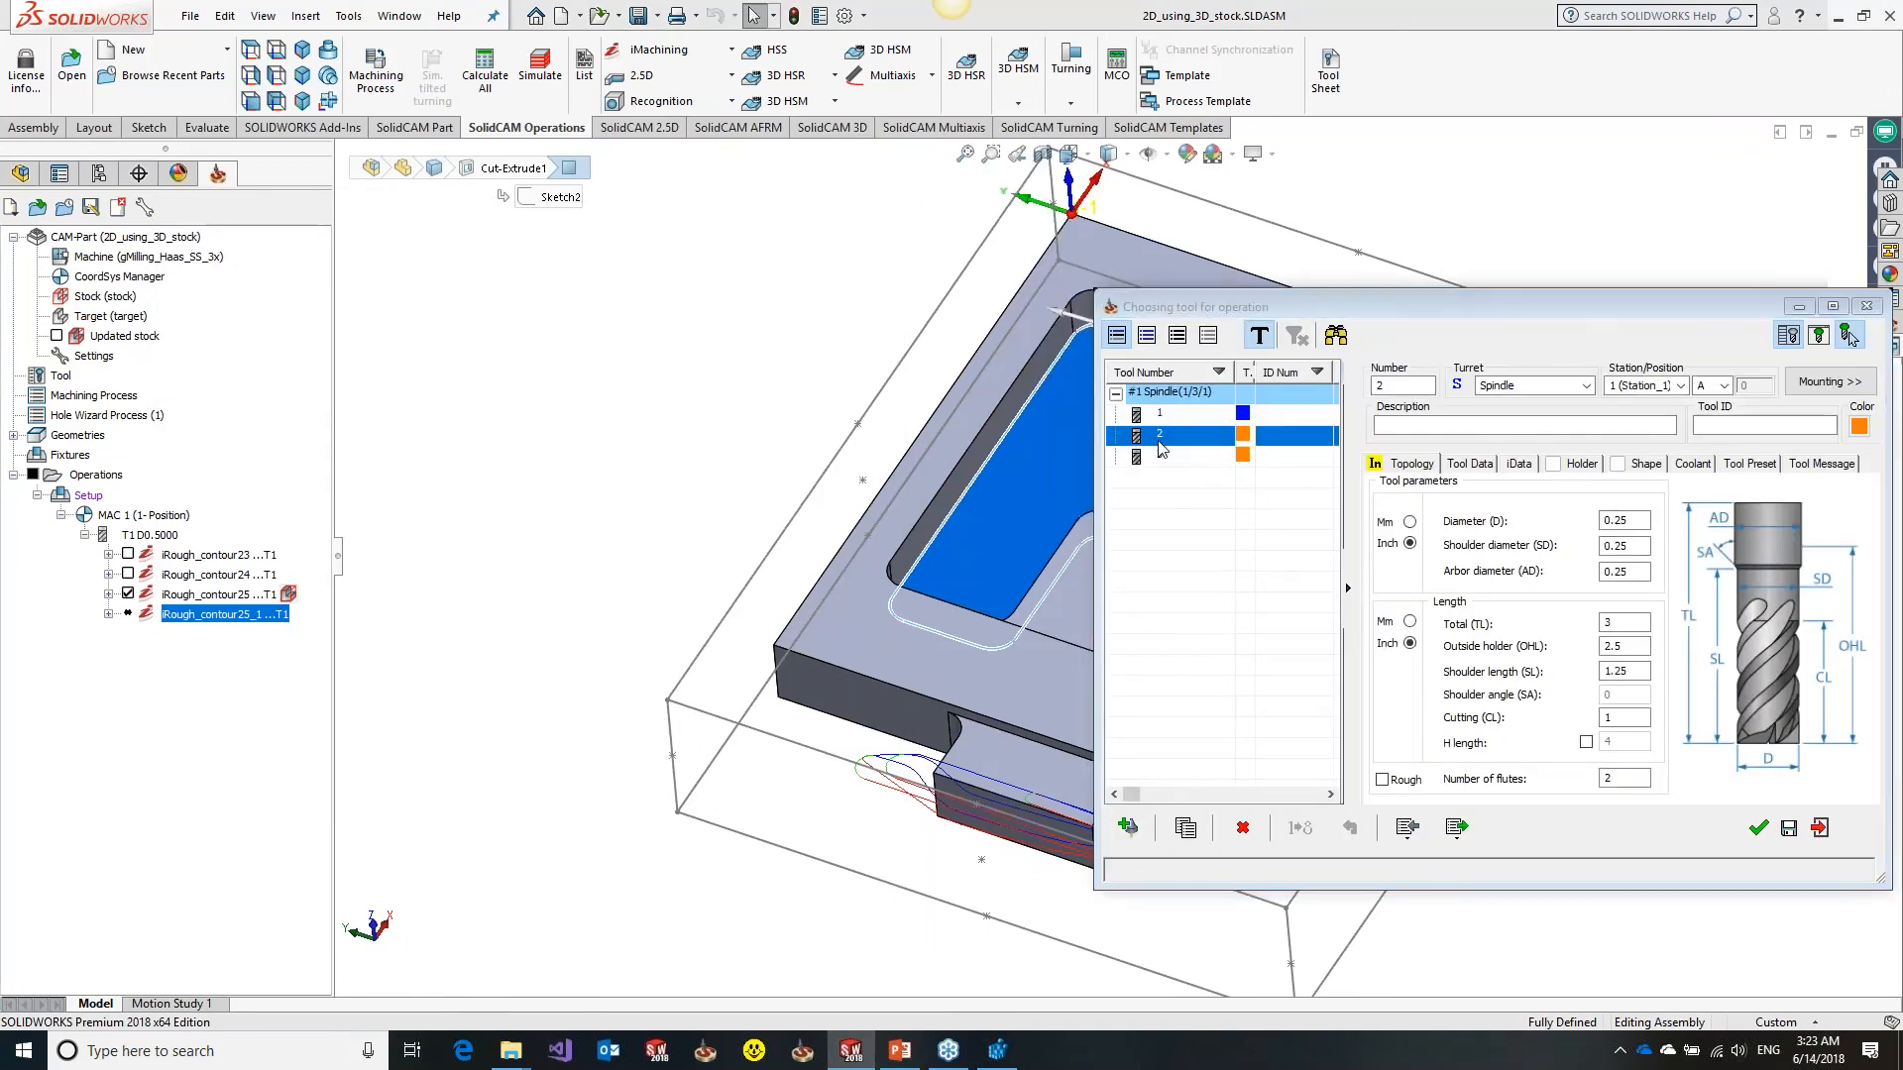
{"action": "double_click", "coordinate": [1158, 442]}
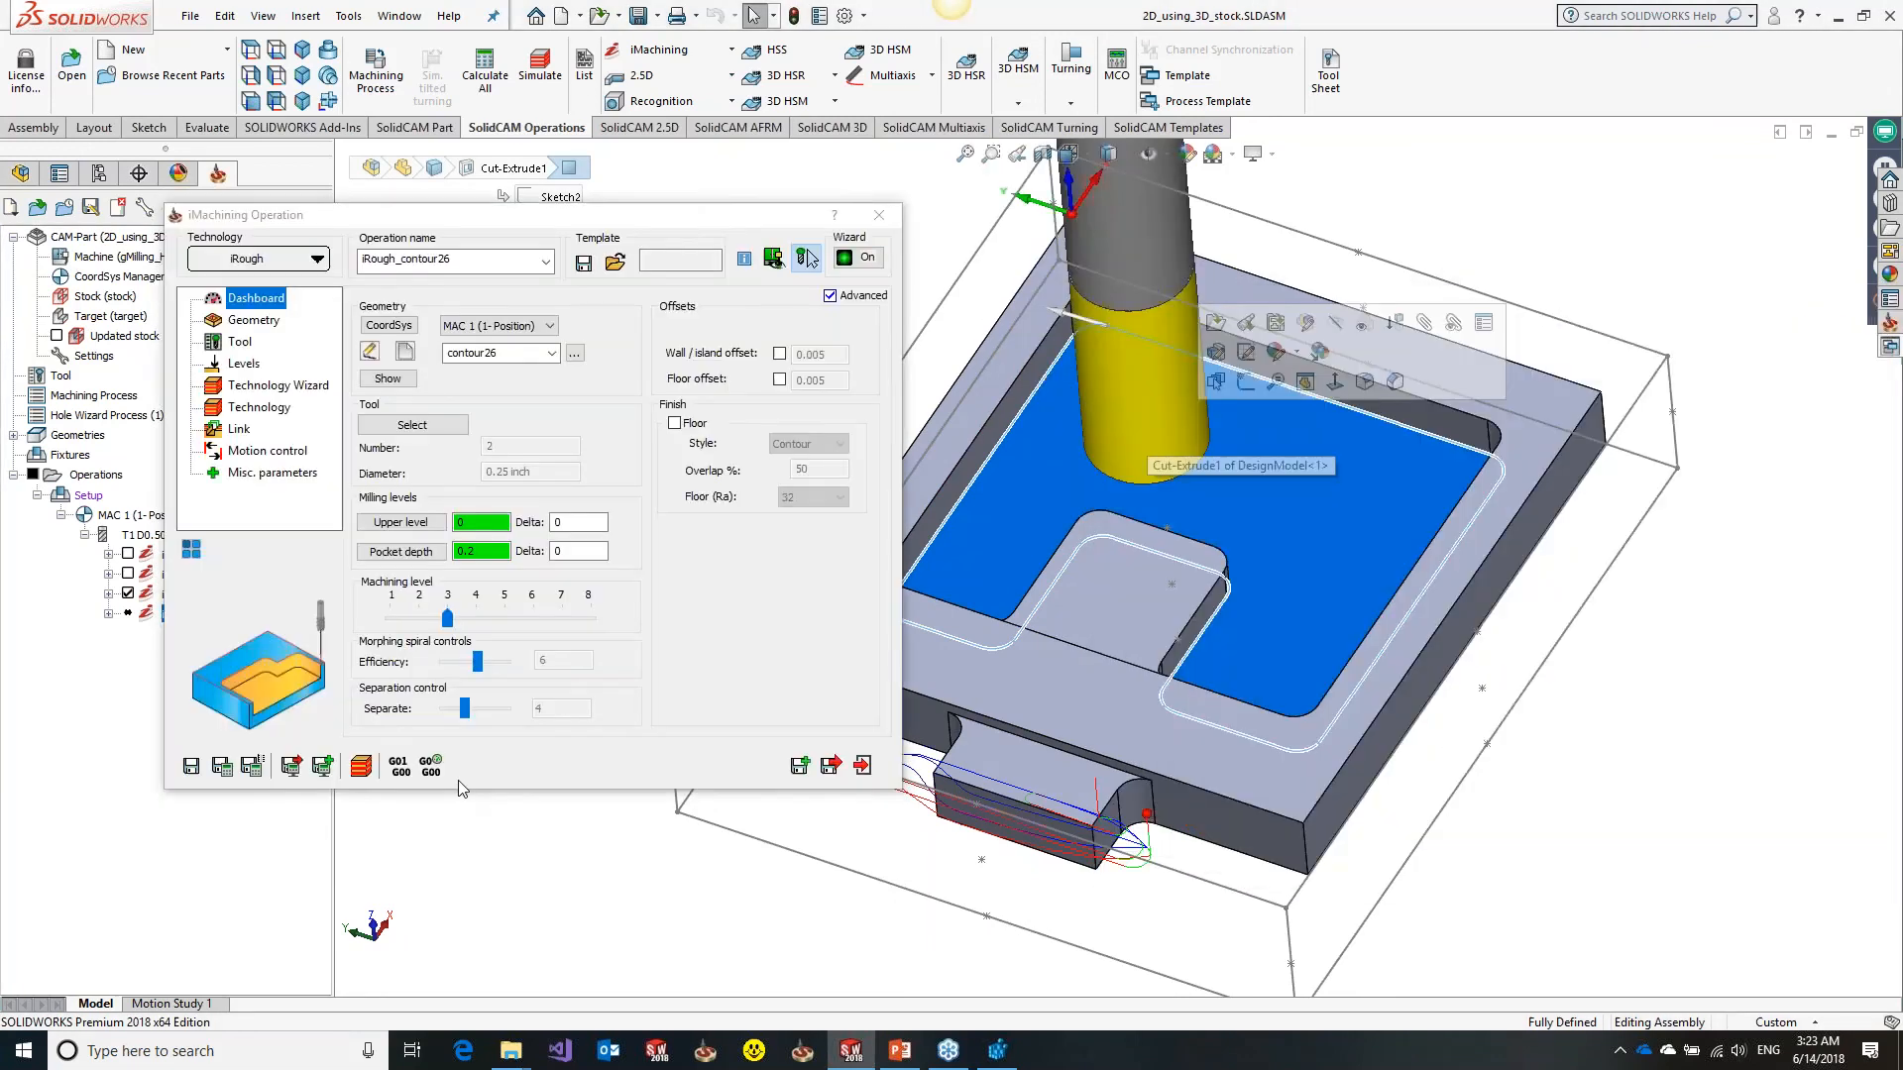
Save and calculate iRough_contour26, and show the updated stock to examine the toolpath inside the pocket
{"action": "left_click", "coordinate": [222, 769]}
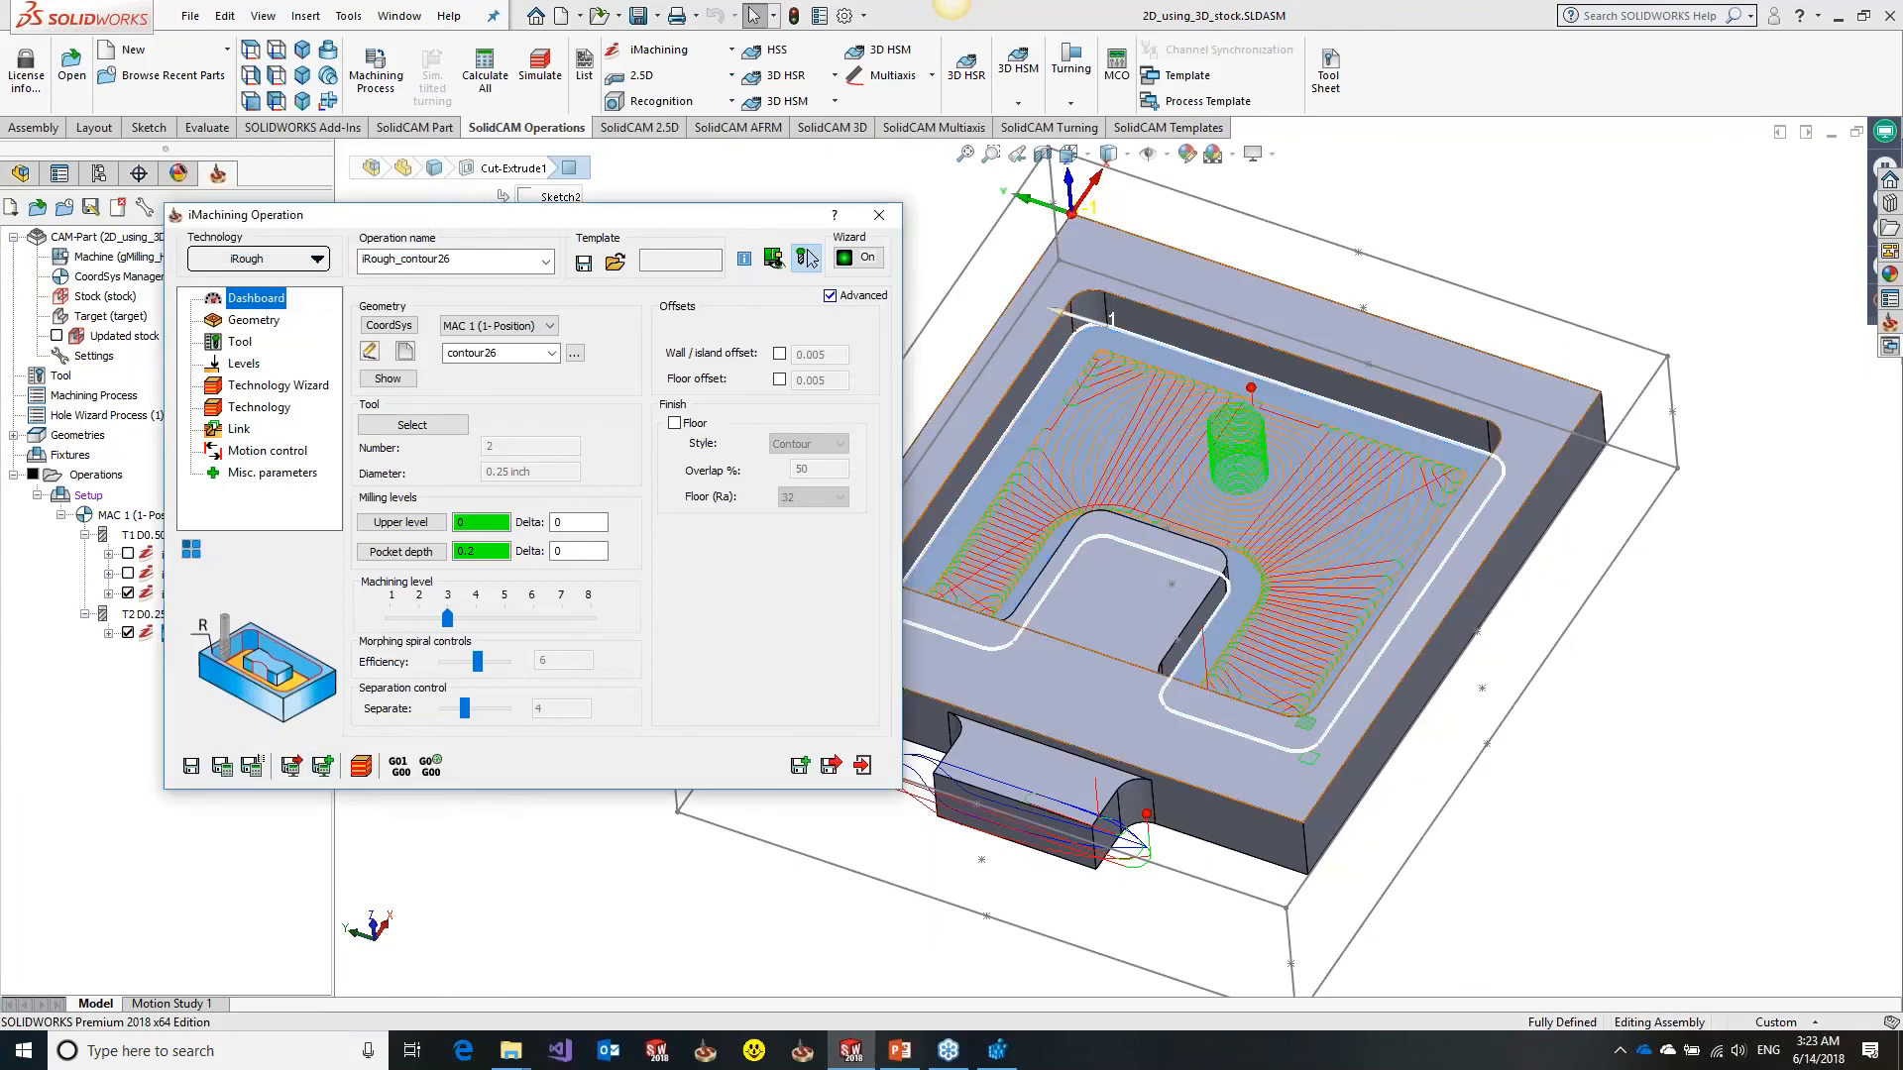
{"action": "left_click", "coordinate": [808, 259]}
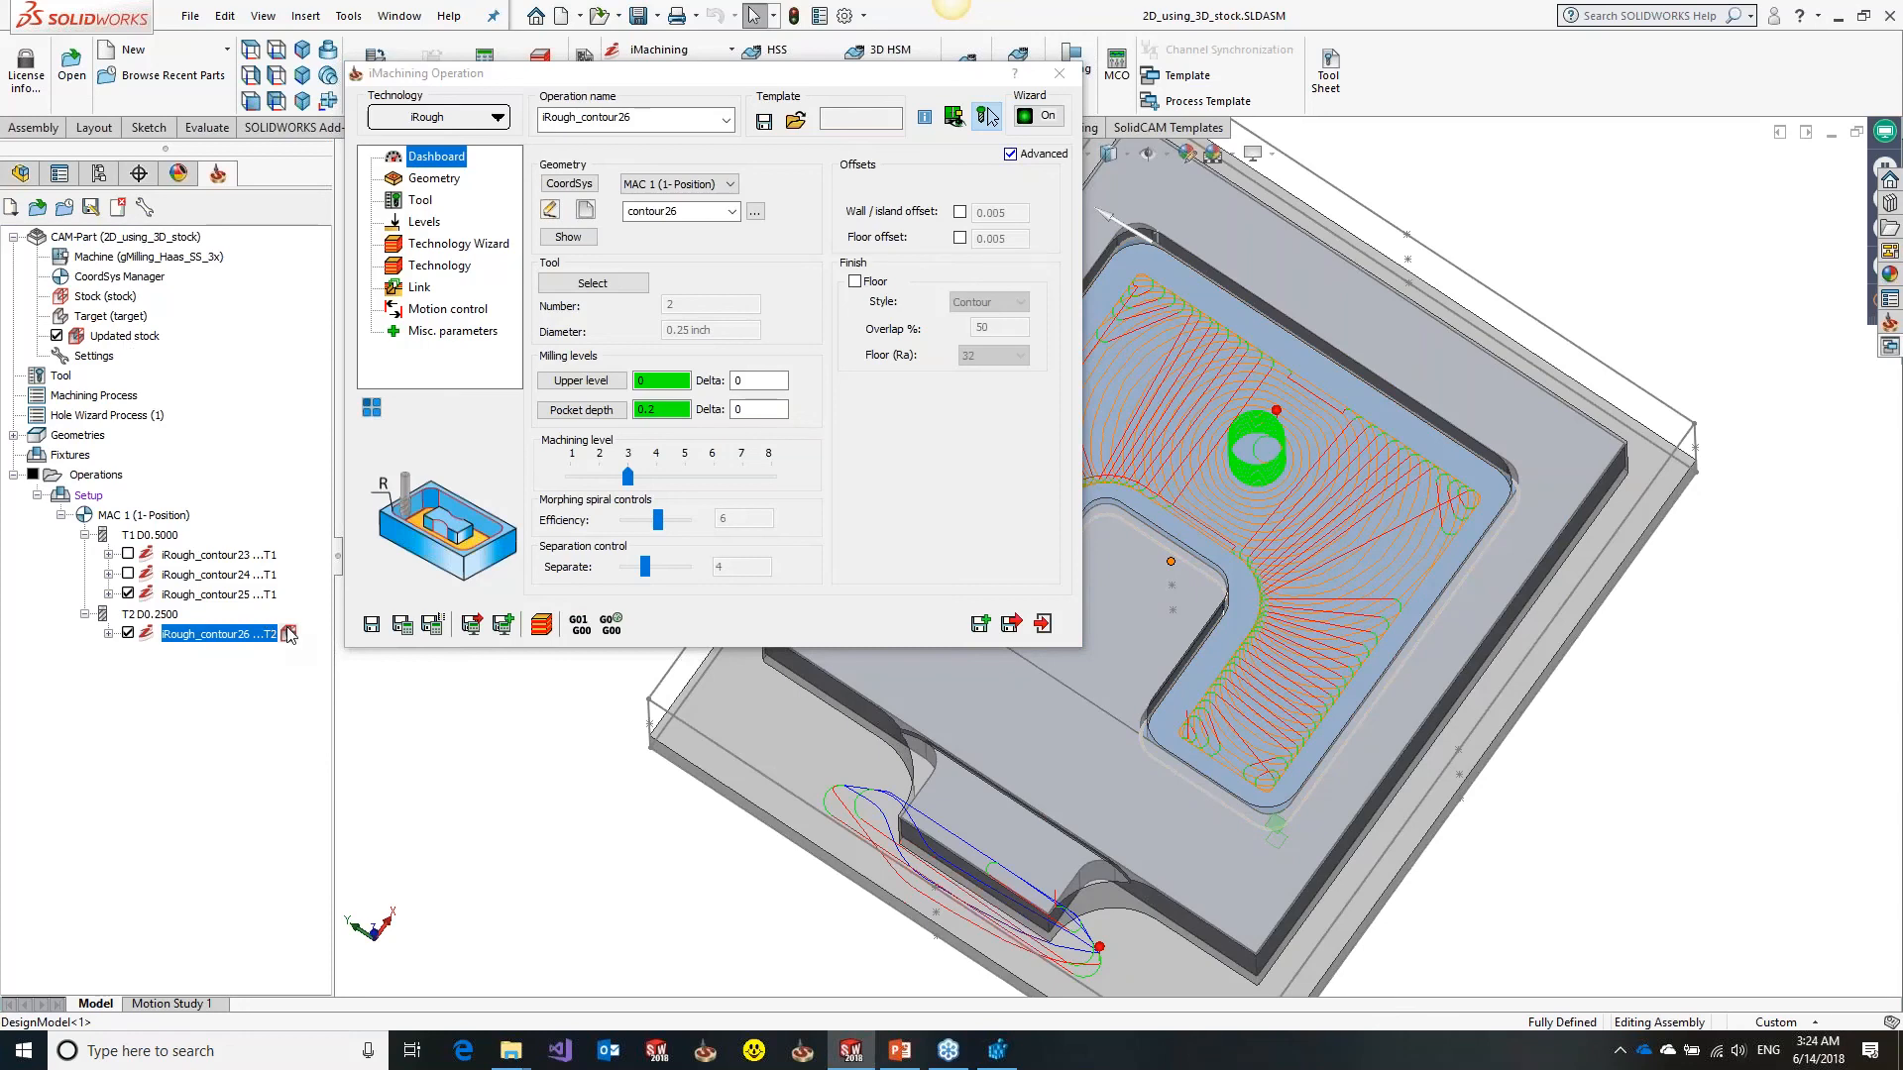
{"action": "scroll", "coordinate": [1294, 635], "scroll_direction": "down", "scroll_amount": 5}
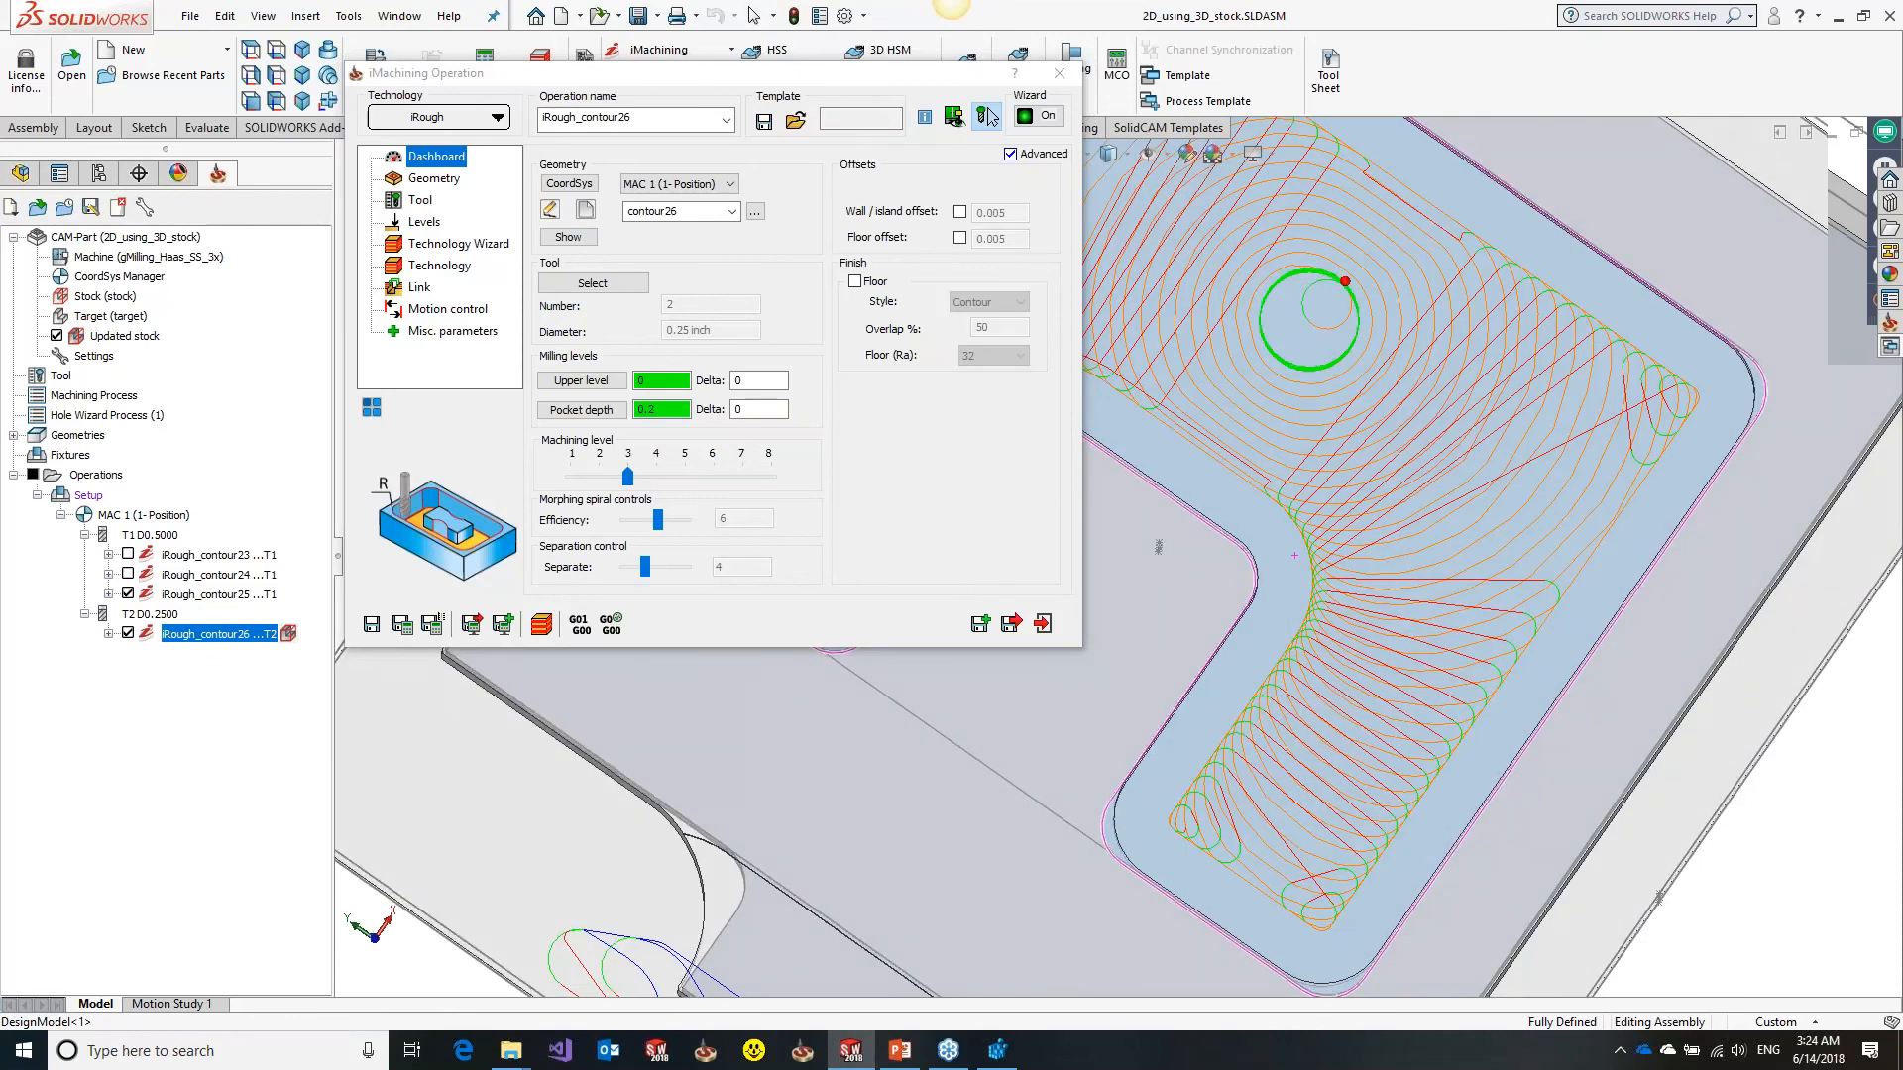
Enable a wall/island offset of 0.05 for iRough_contour26, recalculate it, and inspect the toolpath against the pocket wall
{"action": "left_click", "coordinate": [439, 266]}
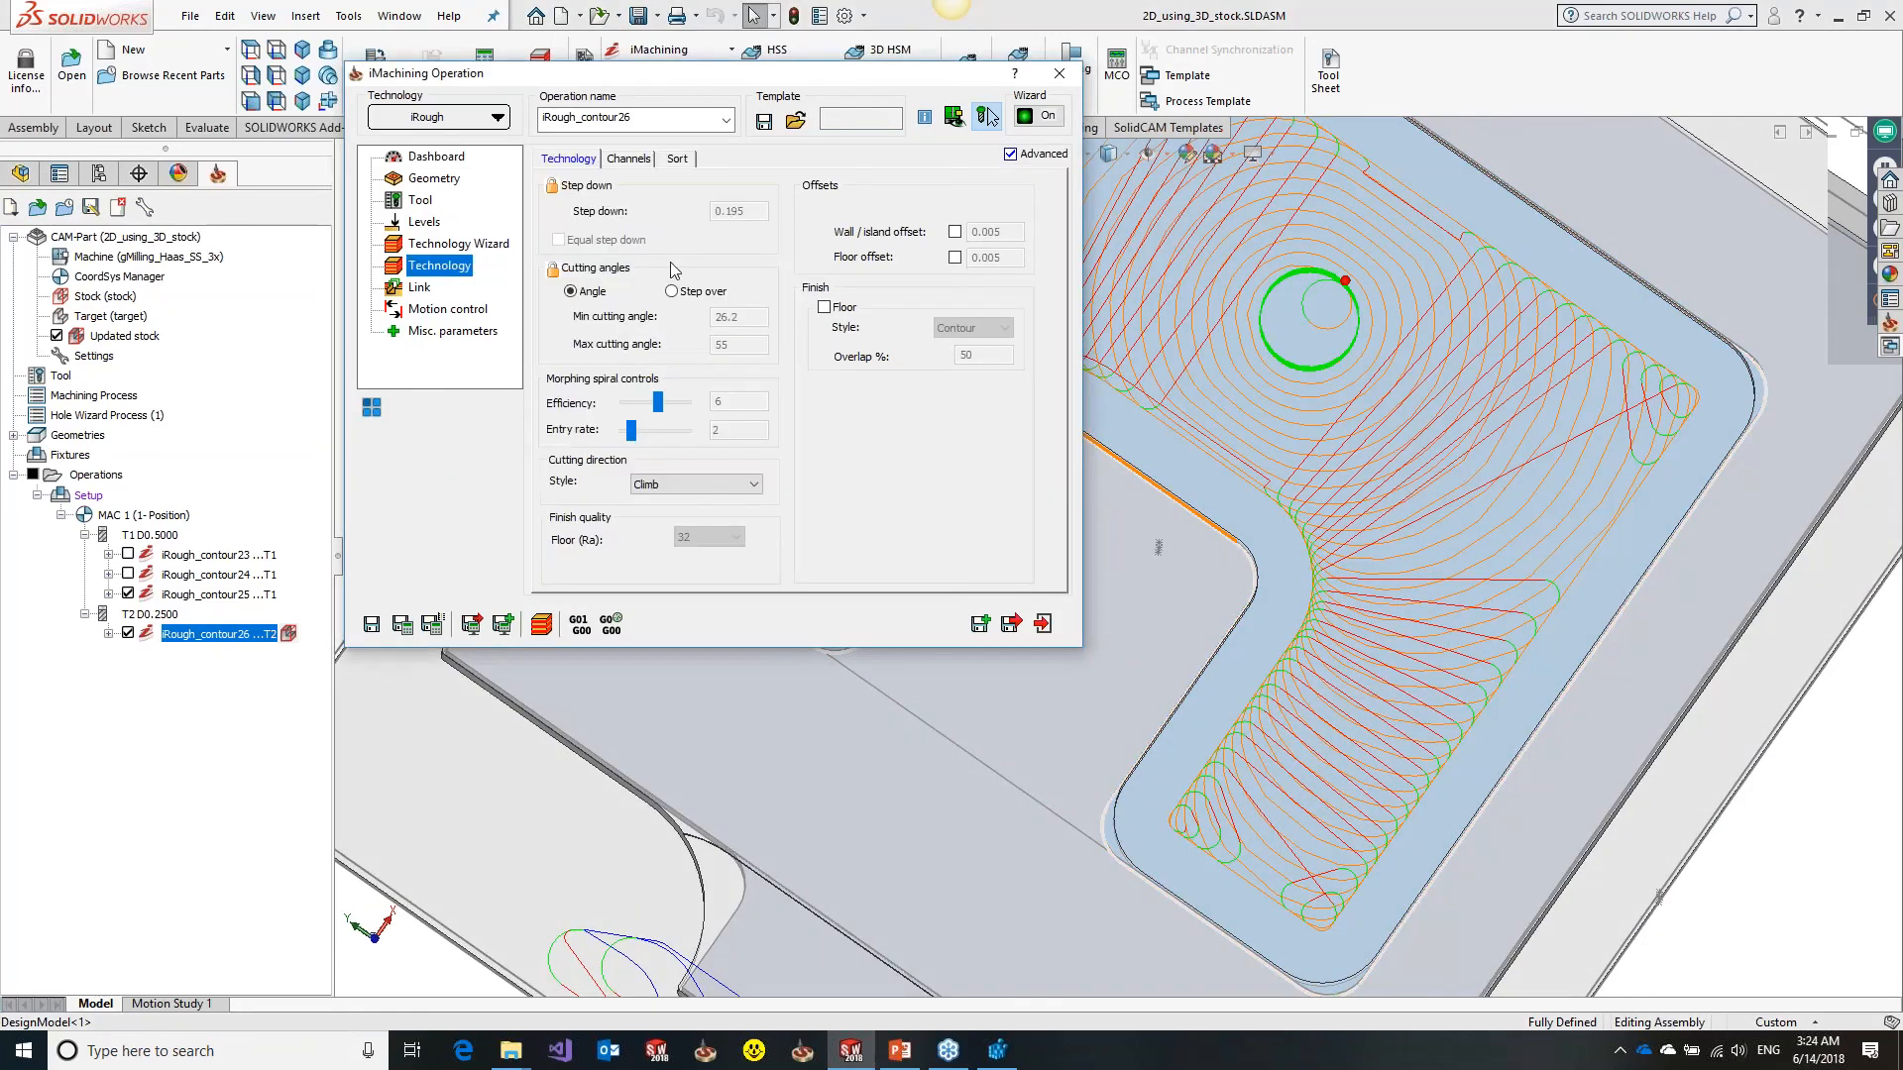
{"action": "left_click", "coordinate": [957, 232]}
{"action": "key", "text": "Tab"}
{"action": "type", "text": "0.0"}
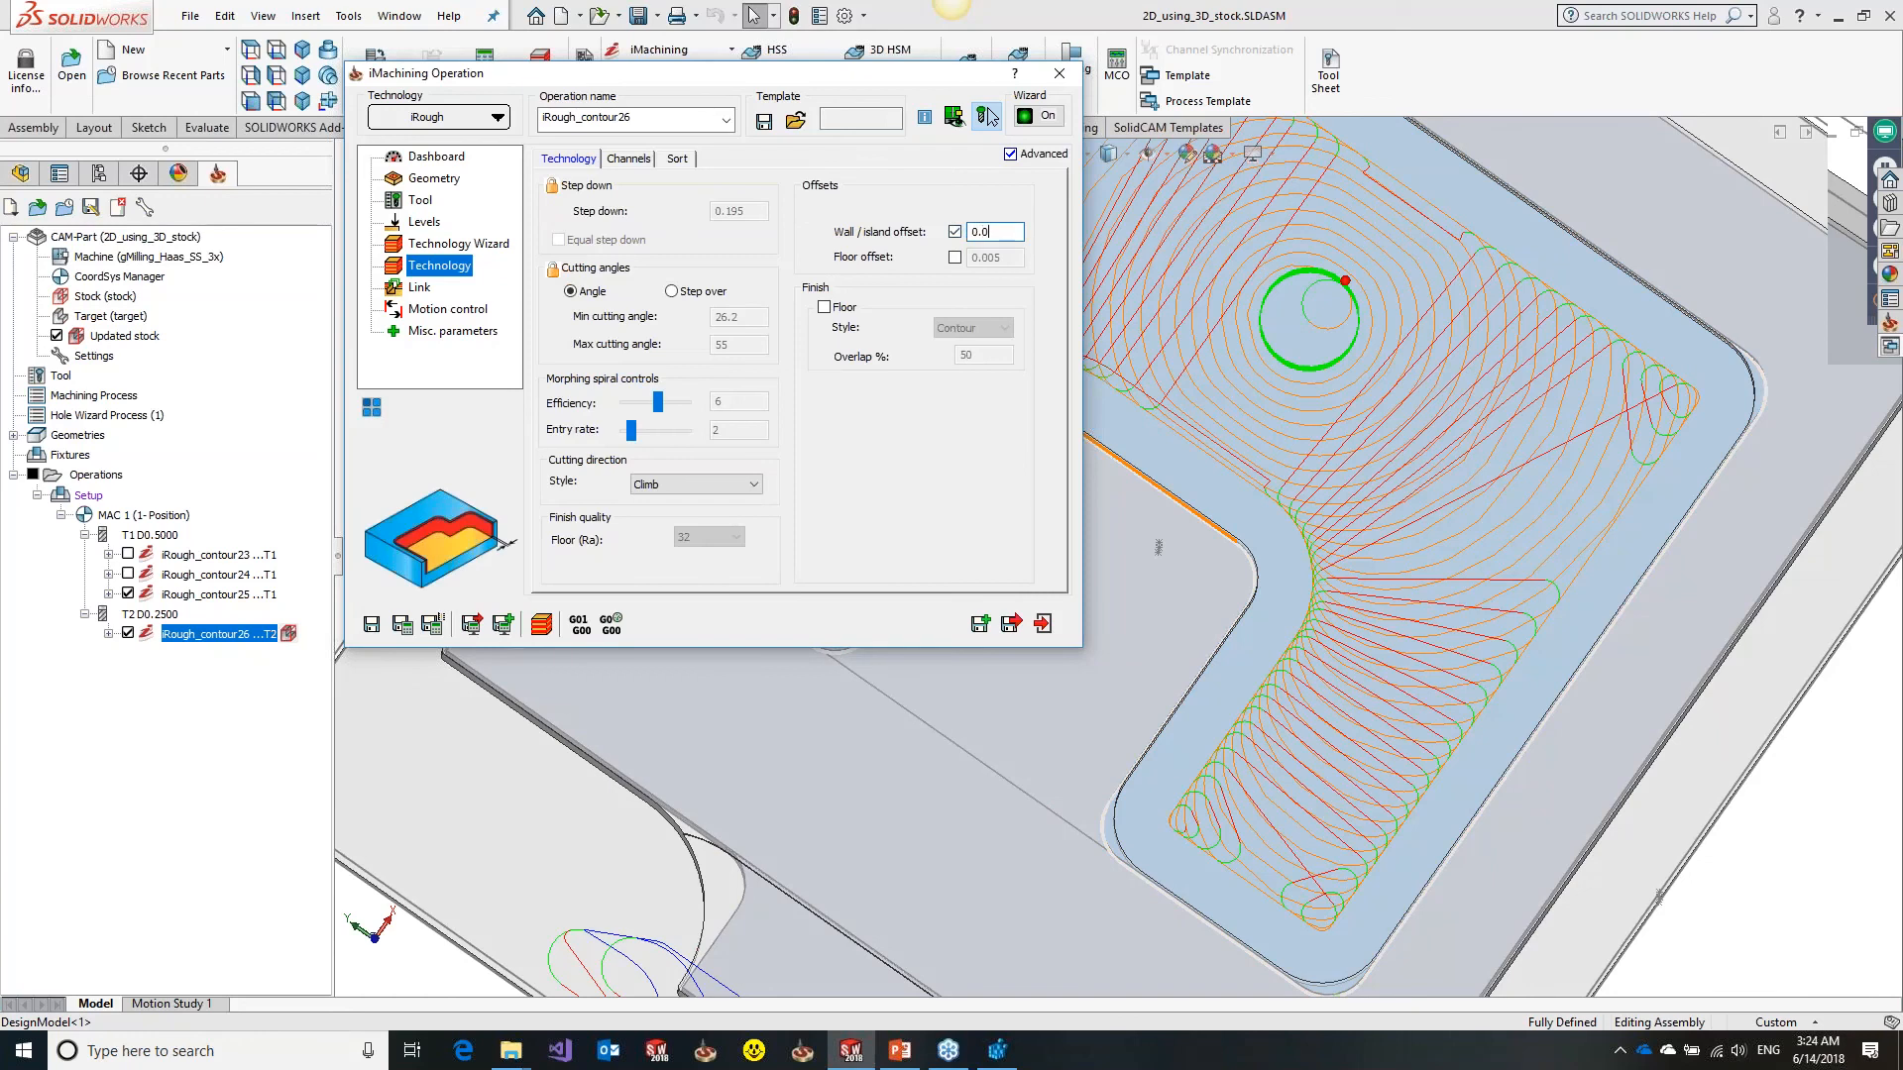
{"action": "type", "text": "5"}
{"action": "left_click", "coordinate": [987, 117]}
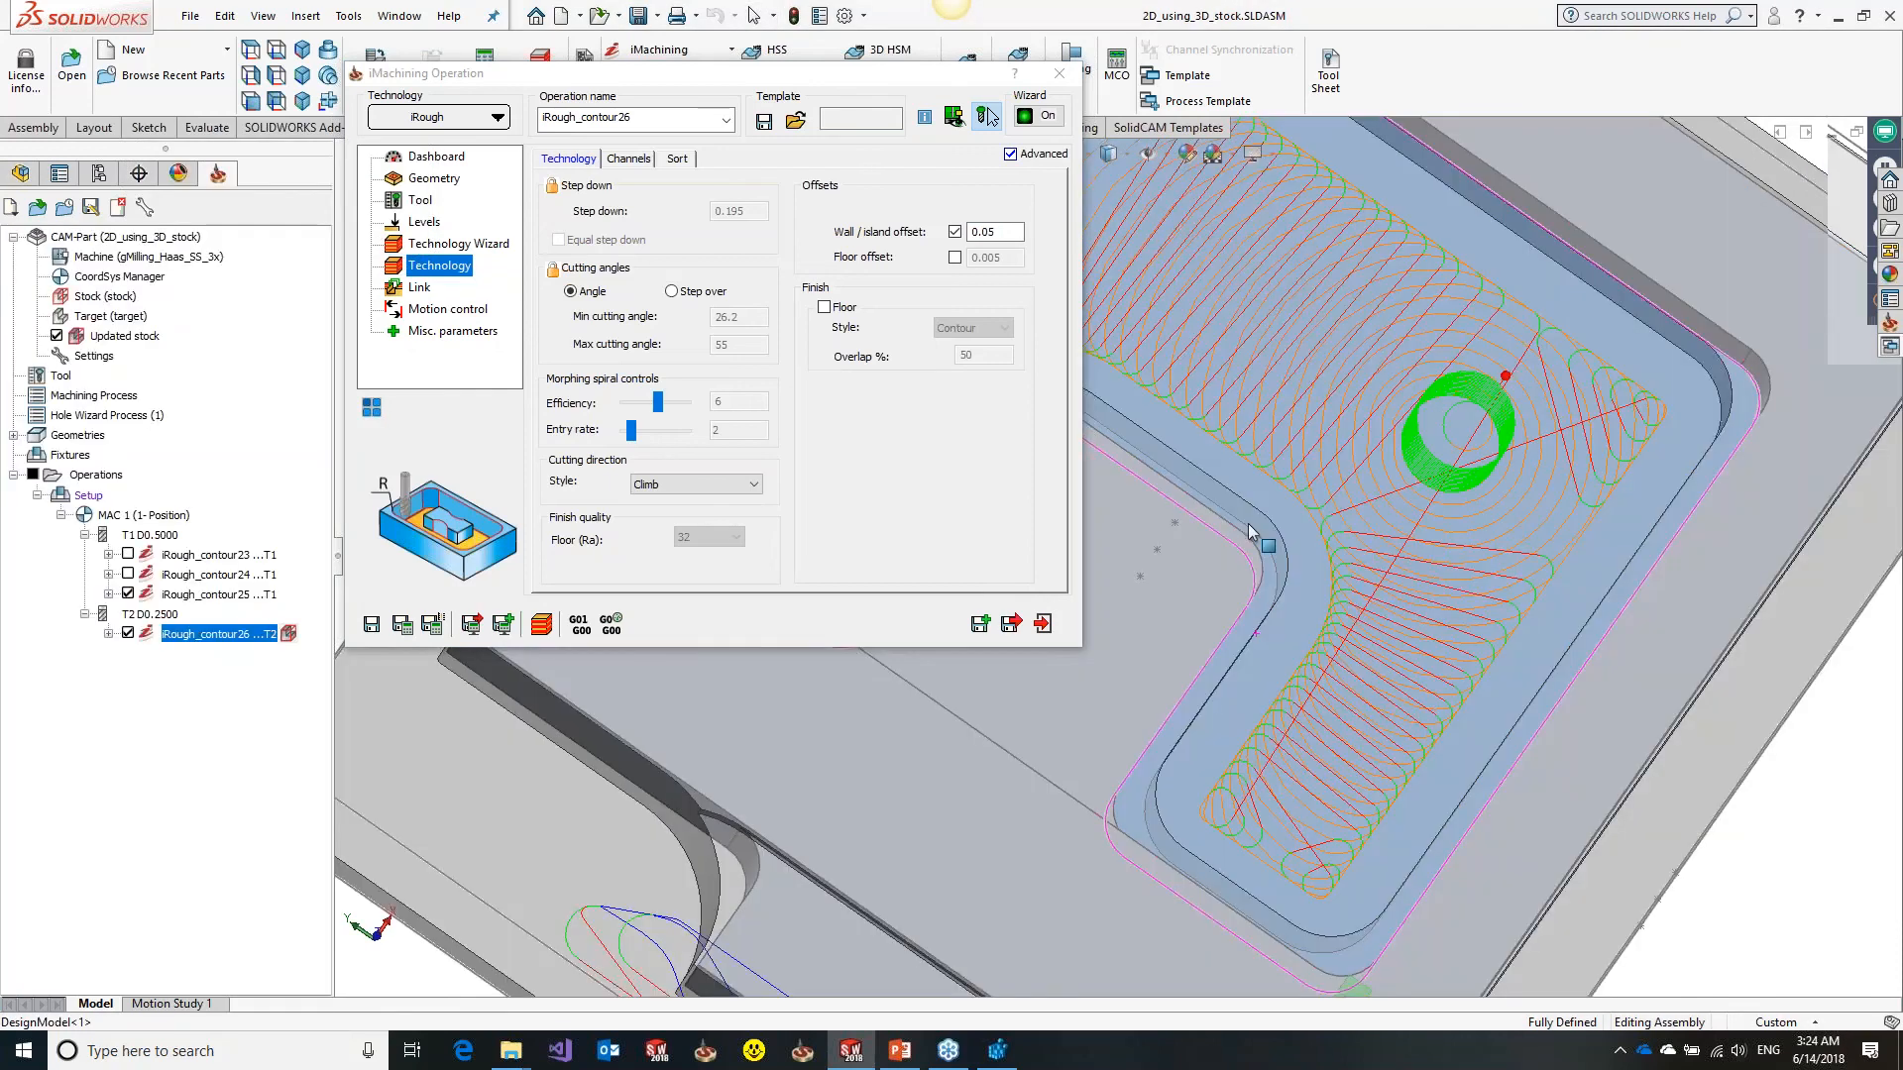
{"action": "scroll", "coordinate": [1251, 533], "scroll_direction": "down", "scroll_amount": 5}
{"action": "middle_click_drag", "start_coordinate": [1196, 539], "coordinate": [1235, 630]}
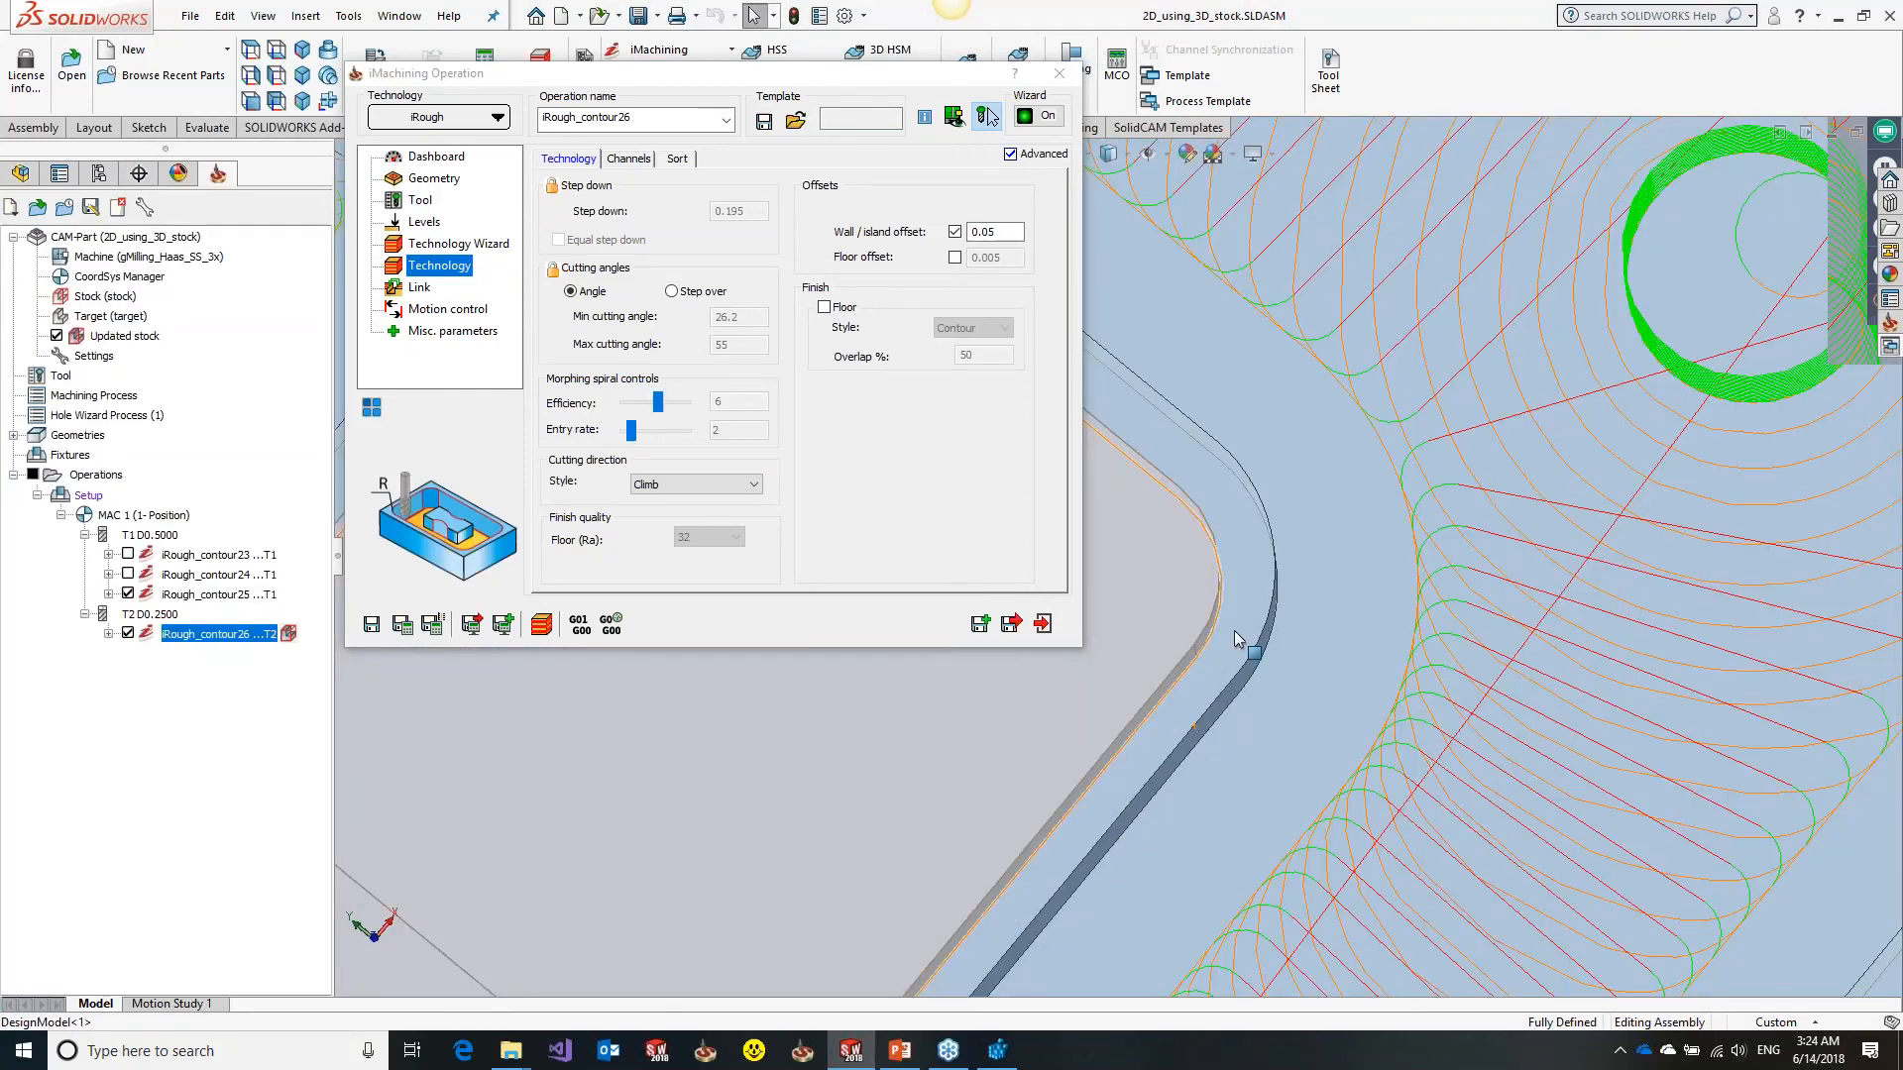
{"action": "scroll", "coordinate": [1234, 632], "scroll_direction": "up", "scroll_amount": 5}
Save and copy the operation, define the raised island's outline inside the pocket as geometry contour27, and save and calculate it
{"action": "left_click", "coordinate": [979, 630]}
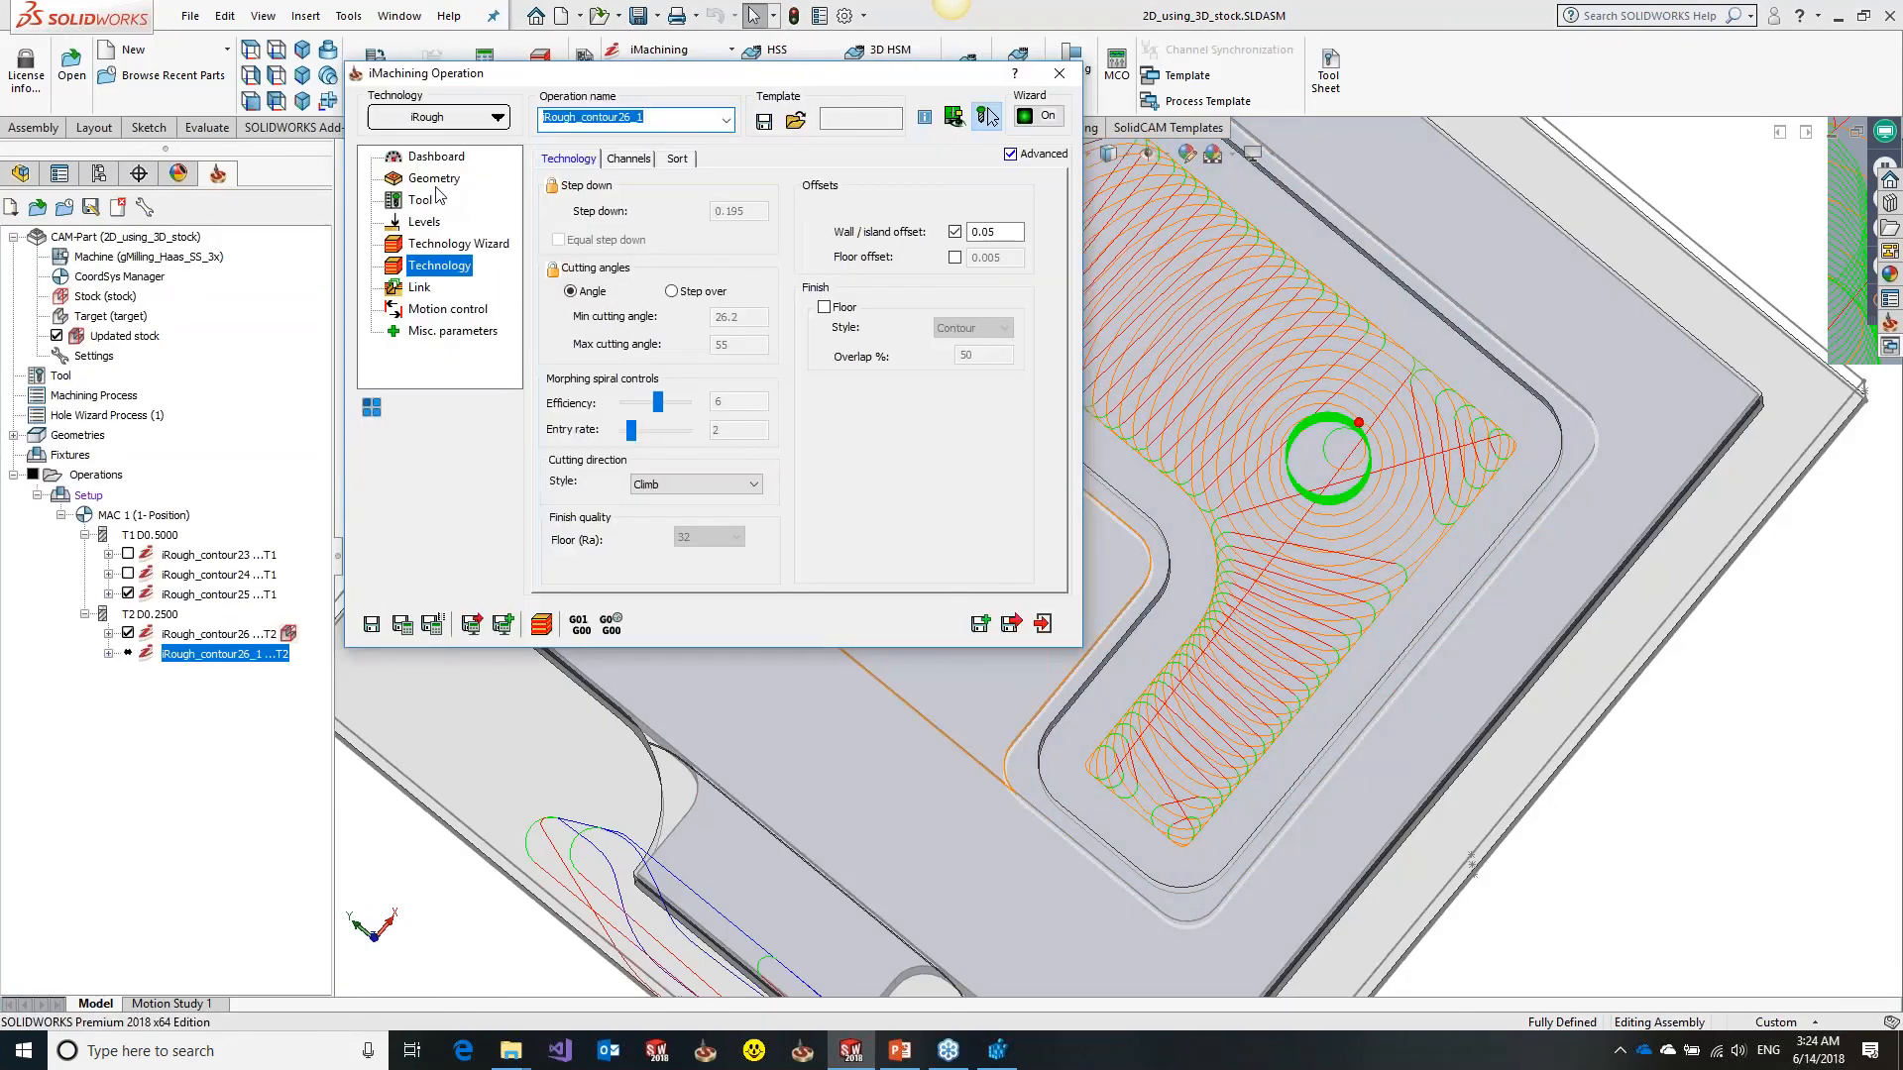
{"action": "left_click", "coordinate": [436, 179]}
{"action": "left_click", "coordinate": [574, 236]}
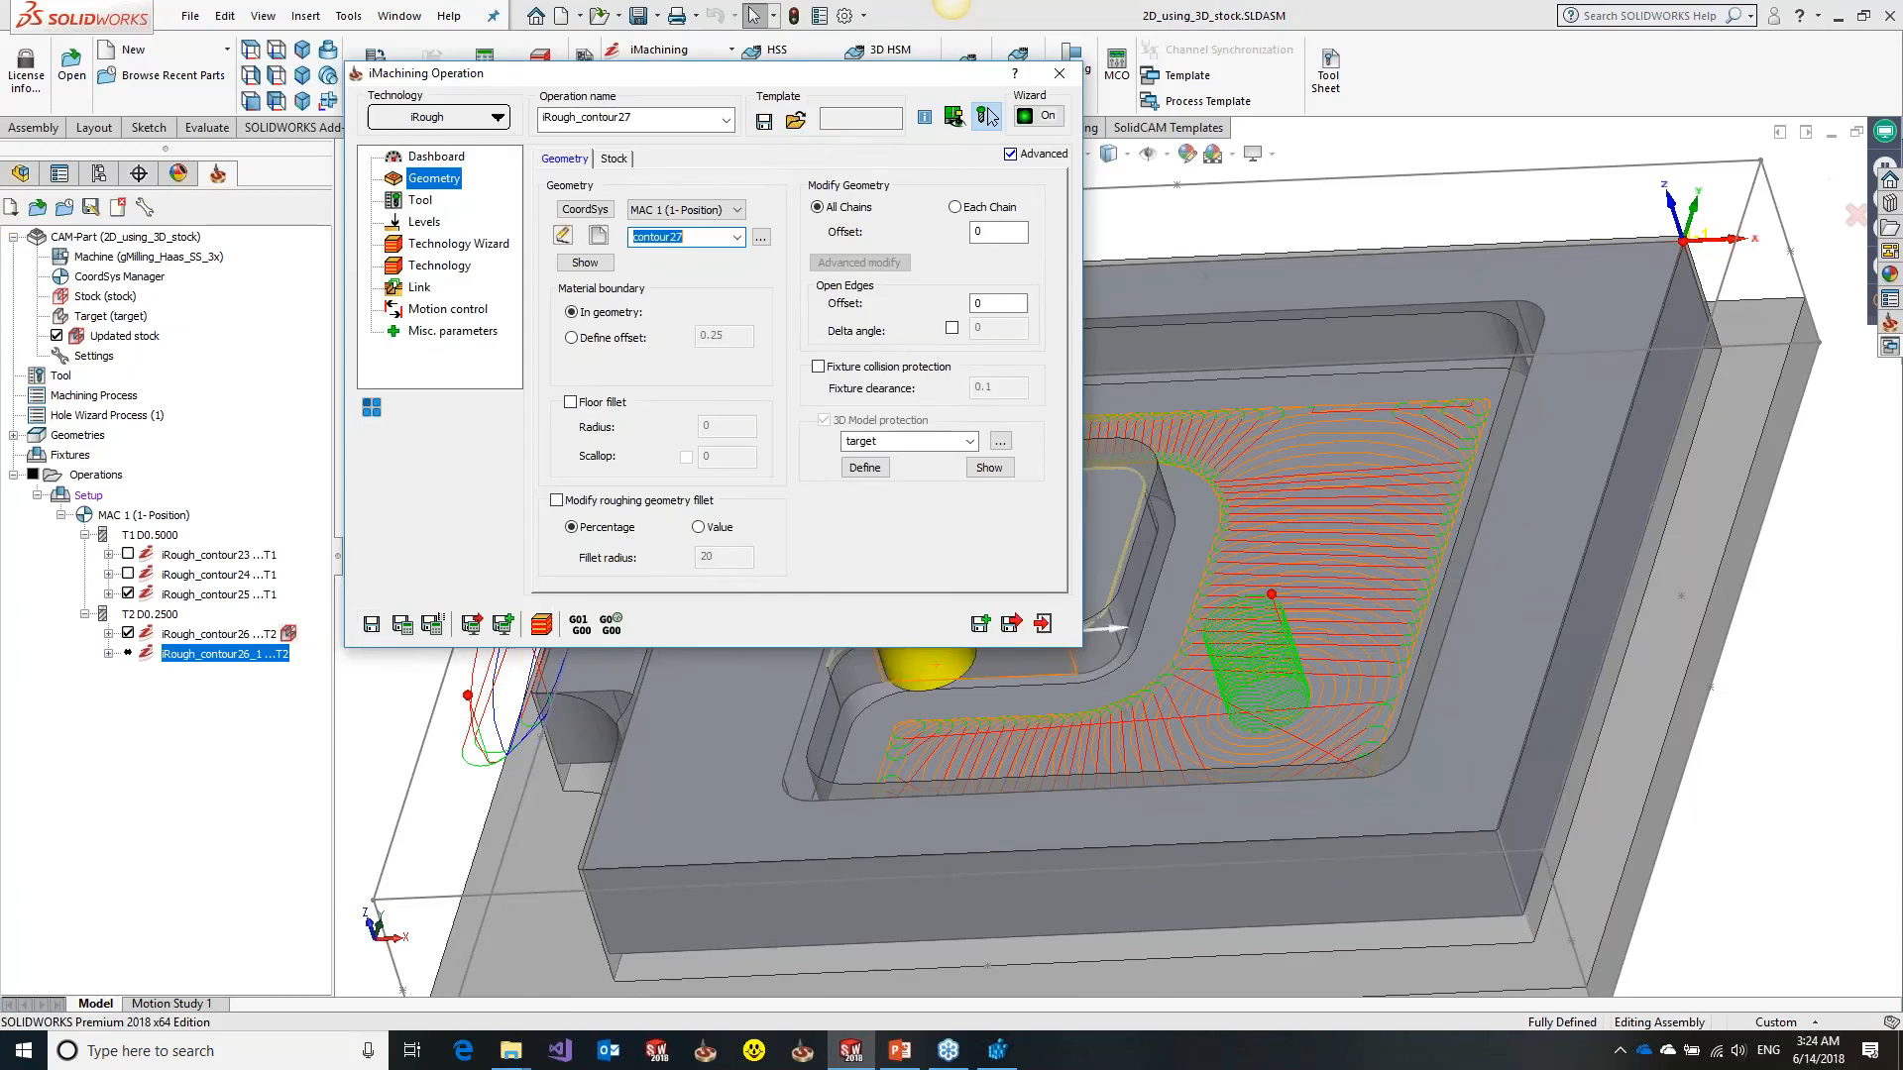
{"action": "left_click", "coordinate": [402, 624]}
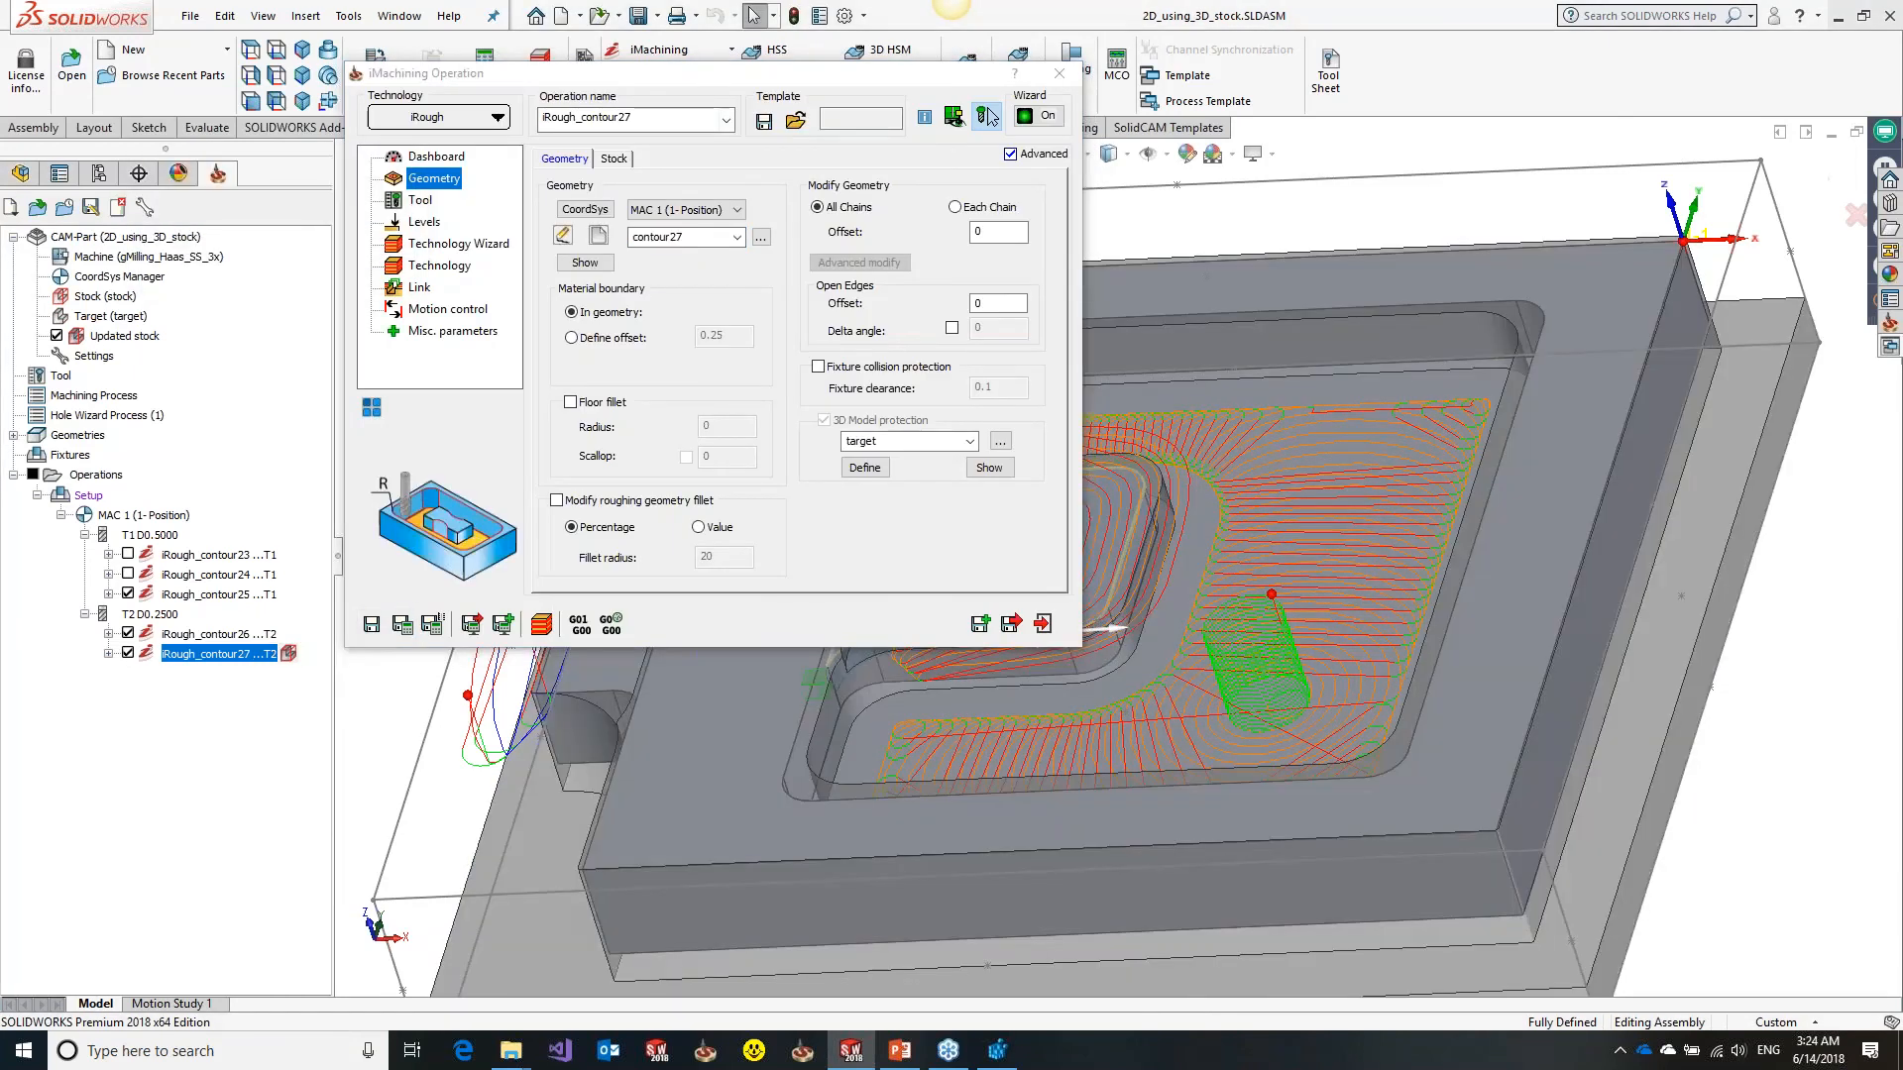
Turn off the wall/island offset for iRough_contour27 and recalculate the operation
{"action": "left_click_drag", "start_coordinate": [713, 73], "coordinate": [420, 82]}
{"action": "middle_click_drag", "start_coordinate": [947, 532], "coordinate": [881, 525]}
{"action": "scroll", "coordinate": [892, 497], "scroll_direction": "down", "scroll_amount": 3}
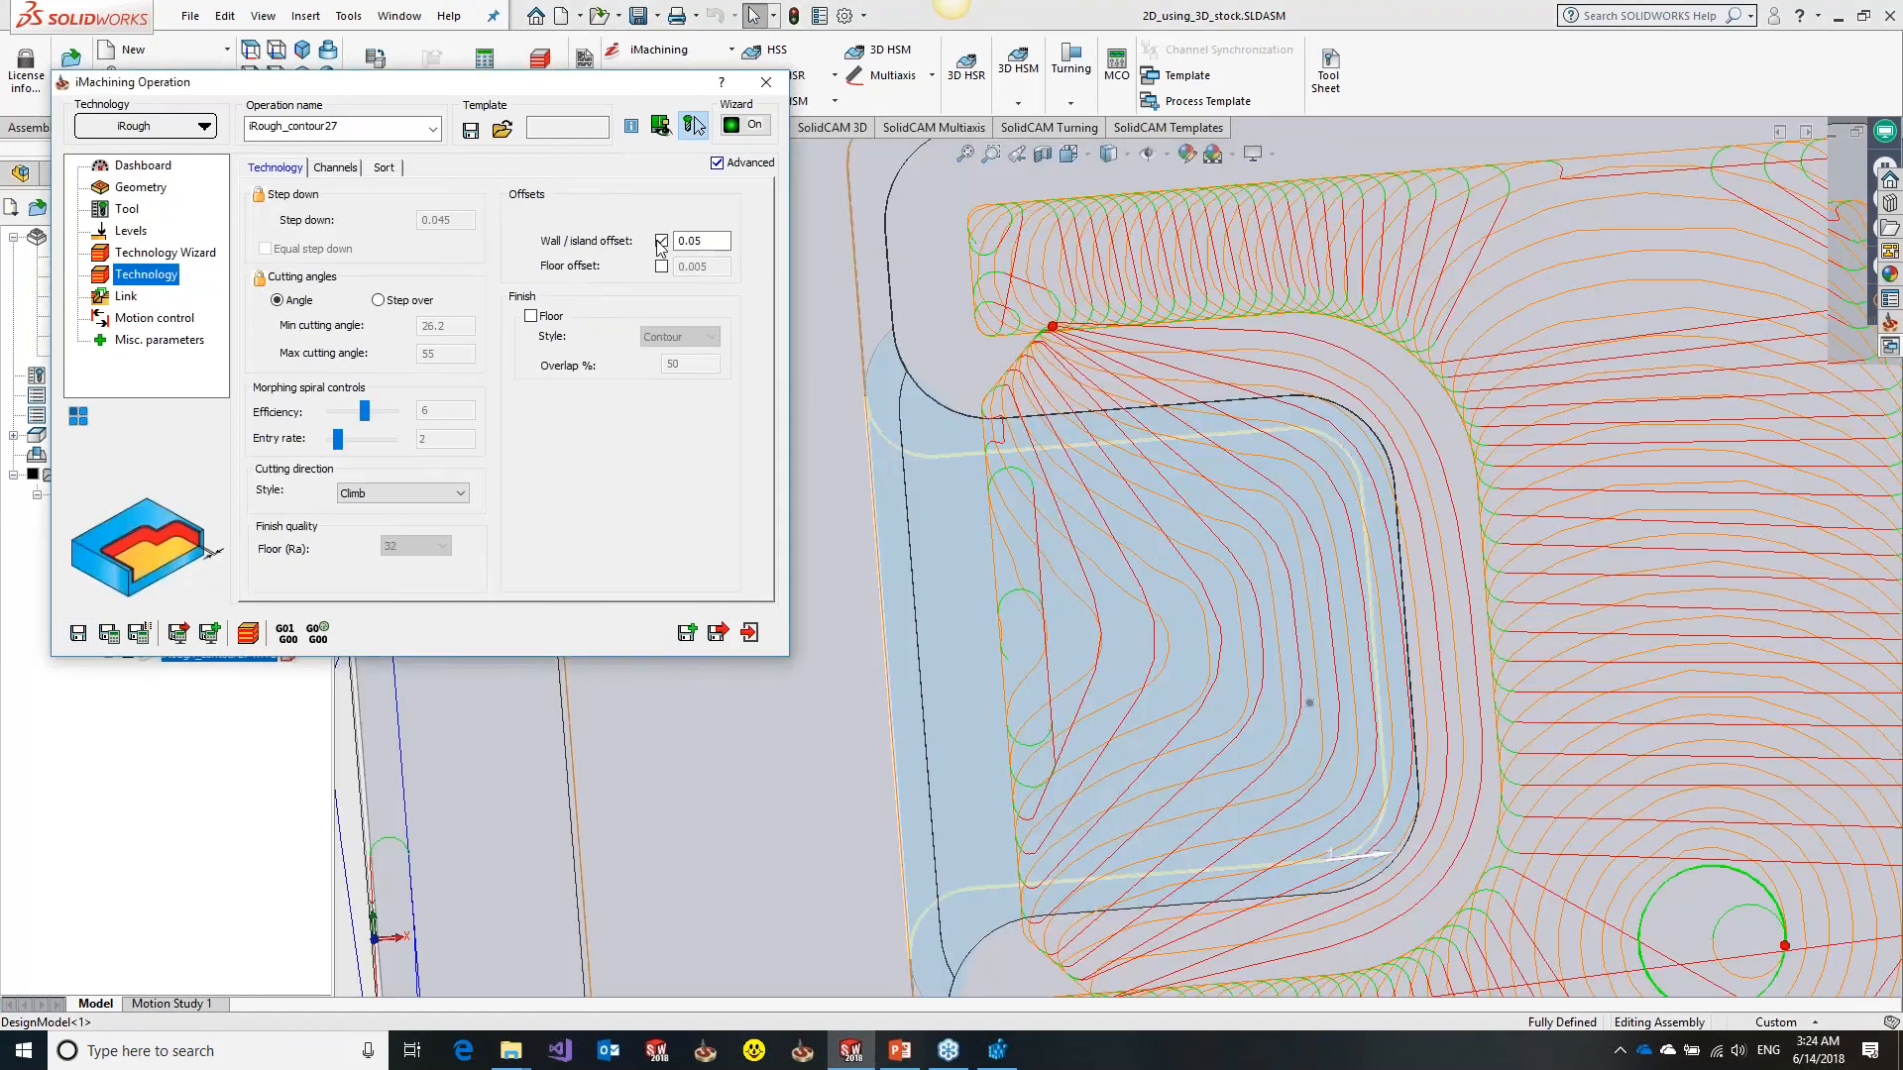
{"action": "left_click", "coordinate": [661, 241]}
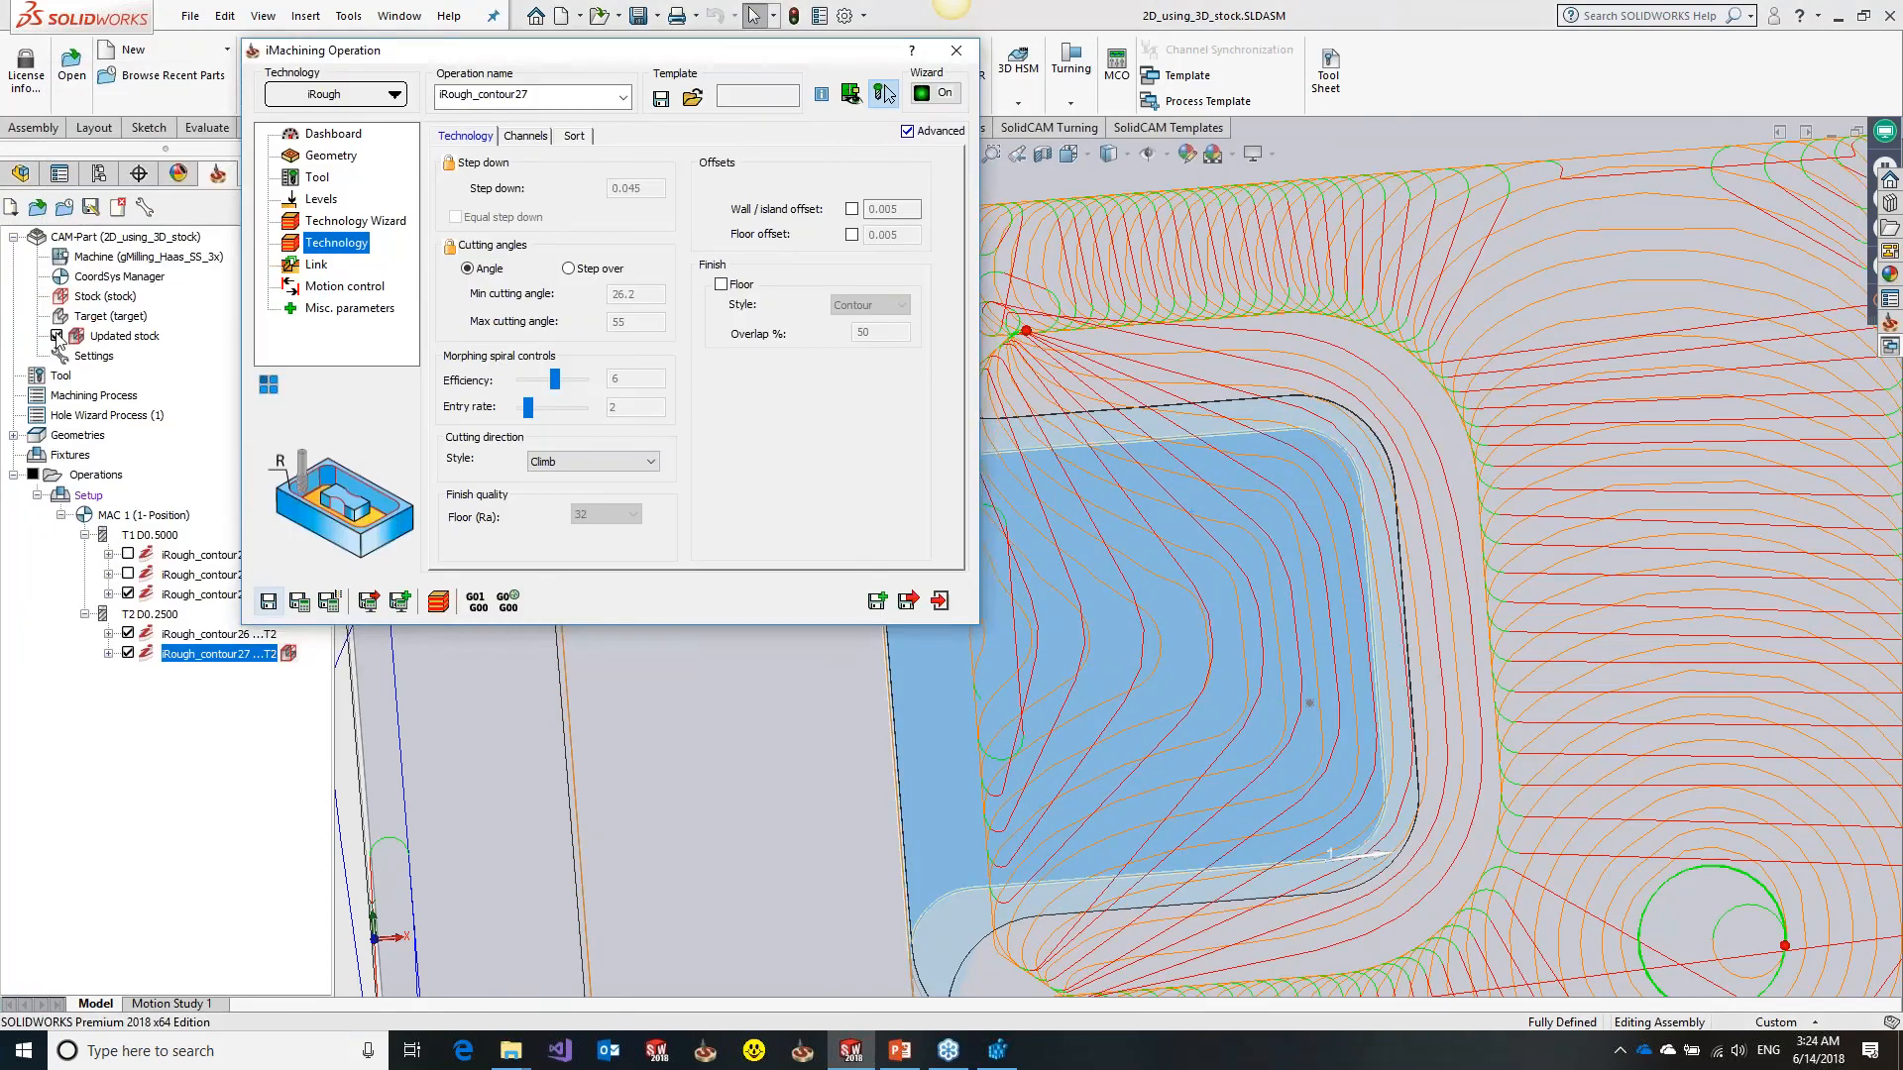
Hide the updated stock and all displayed toolpaths to examine the extended geometry around the island
{"action": "left_click", "coordinate": [56, 336]}
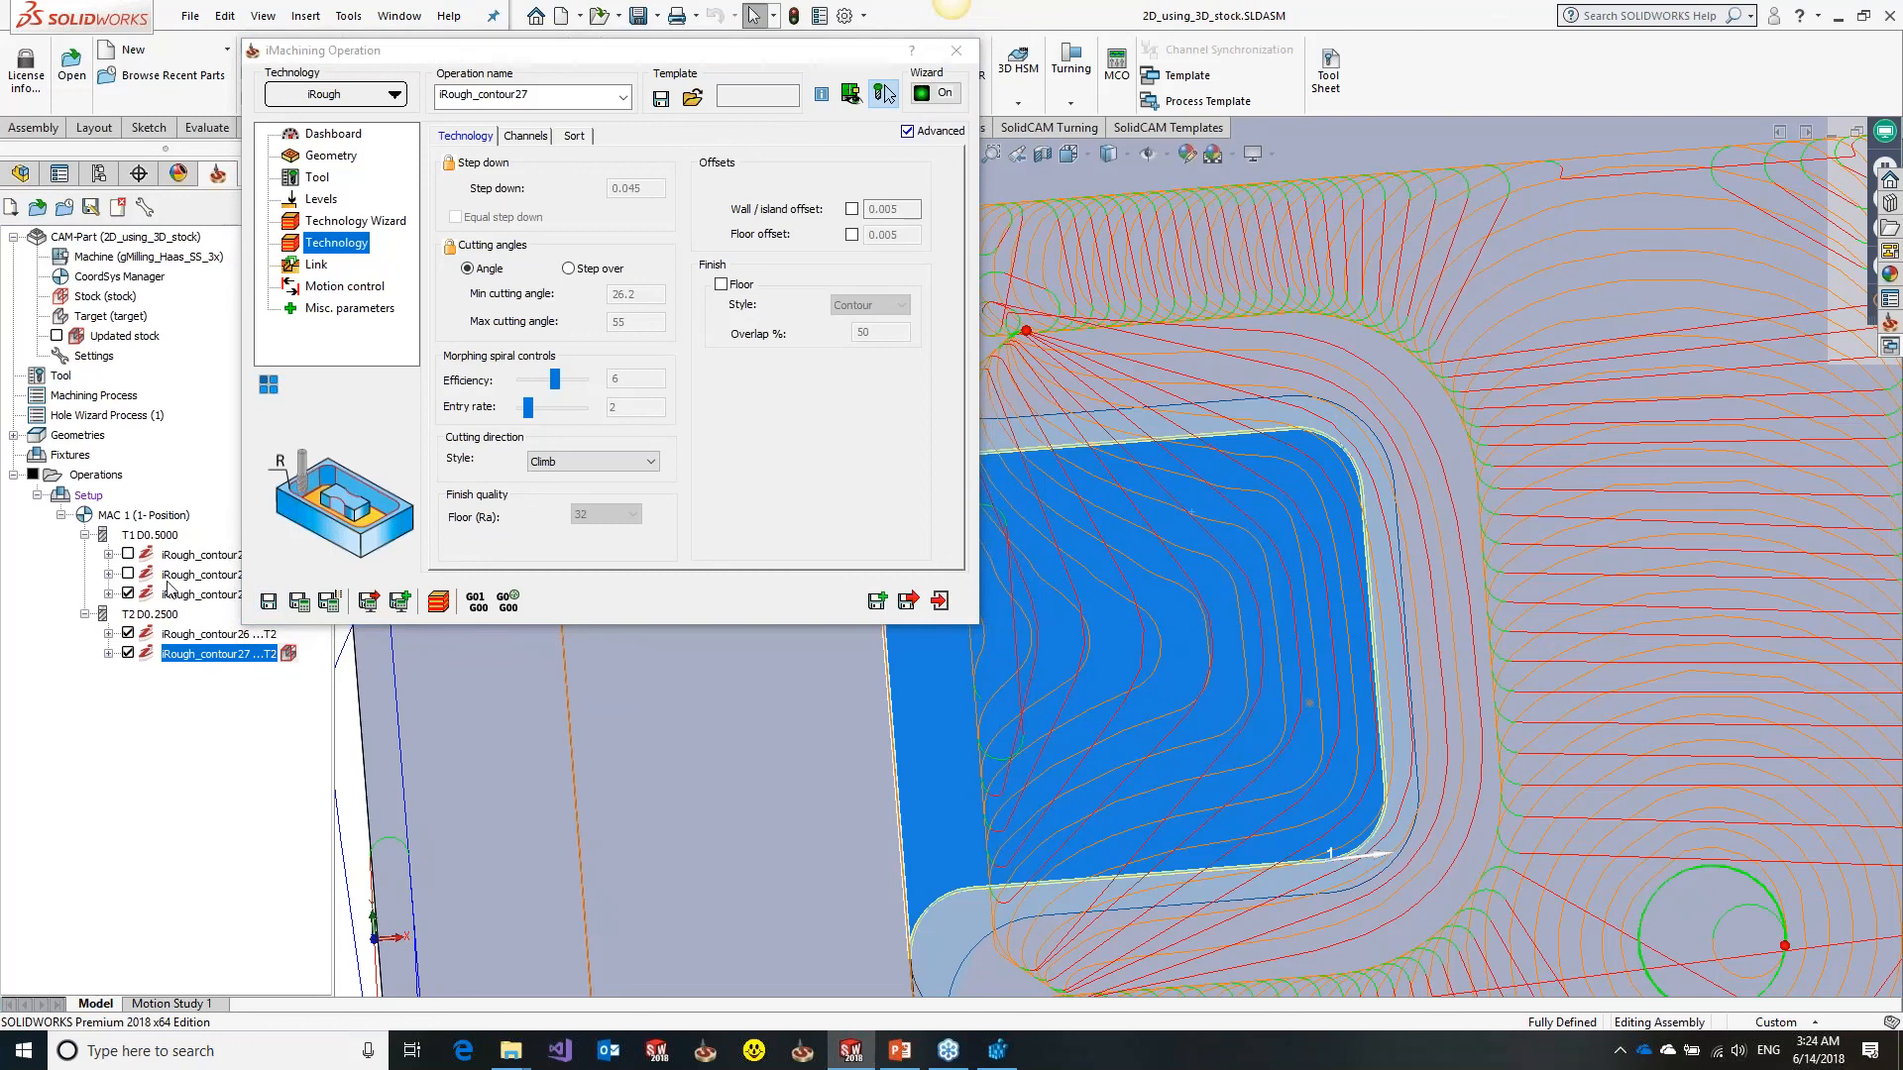
{"action": "left_click", "coordinate": [127, 594]}
{"action": "left_click", "coordinate": [128, 633]}
{"action": "left_click", "coordinate": [128, 653]}
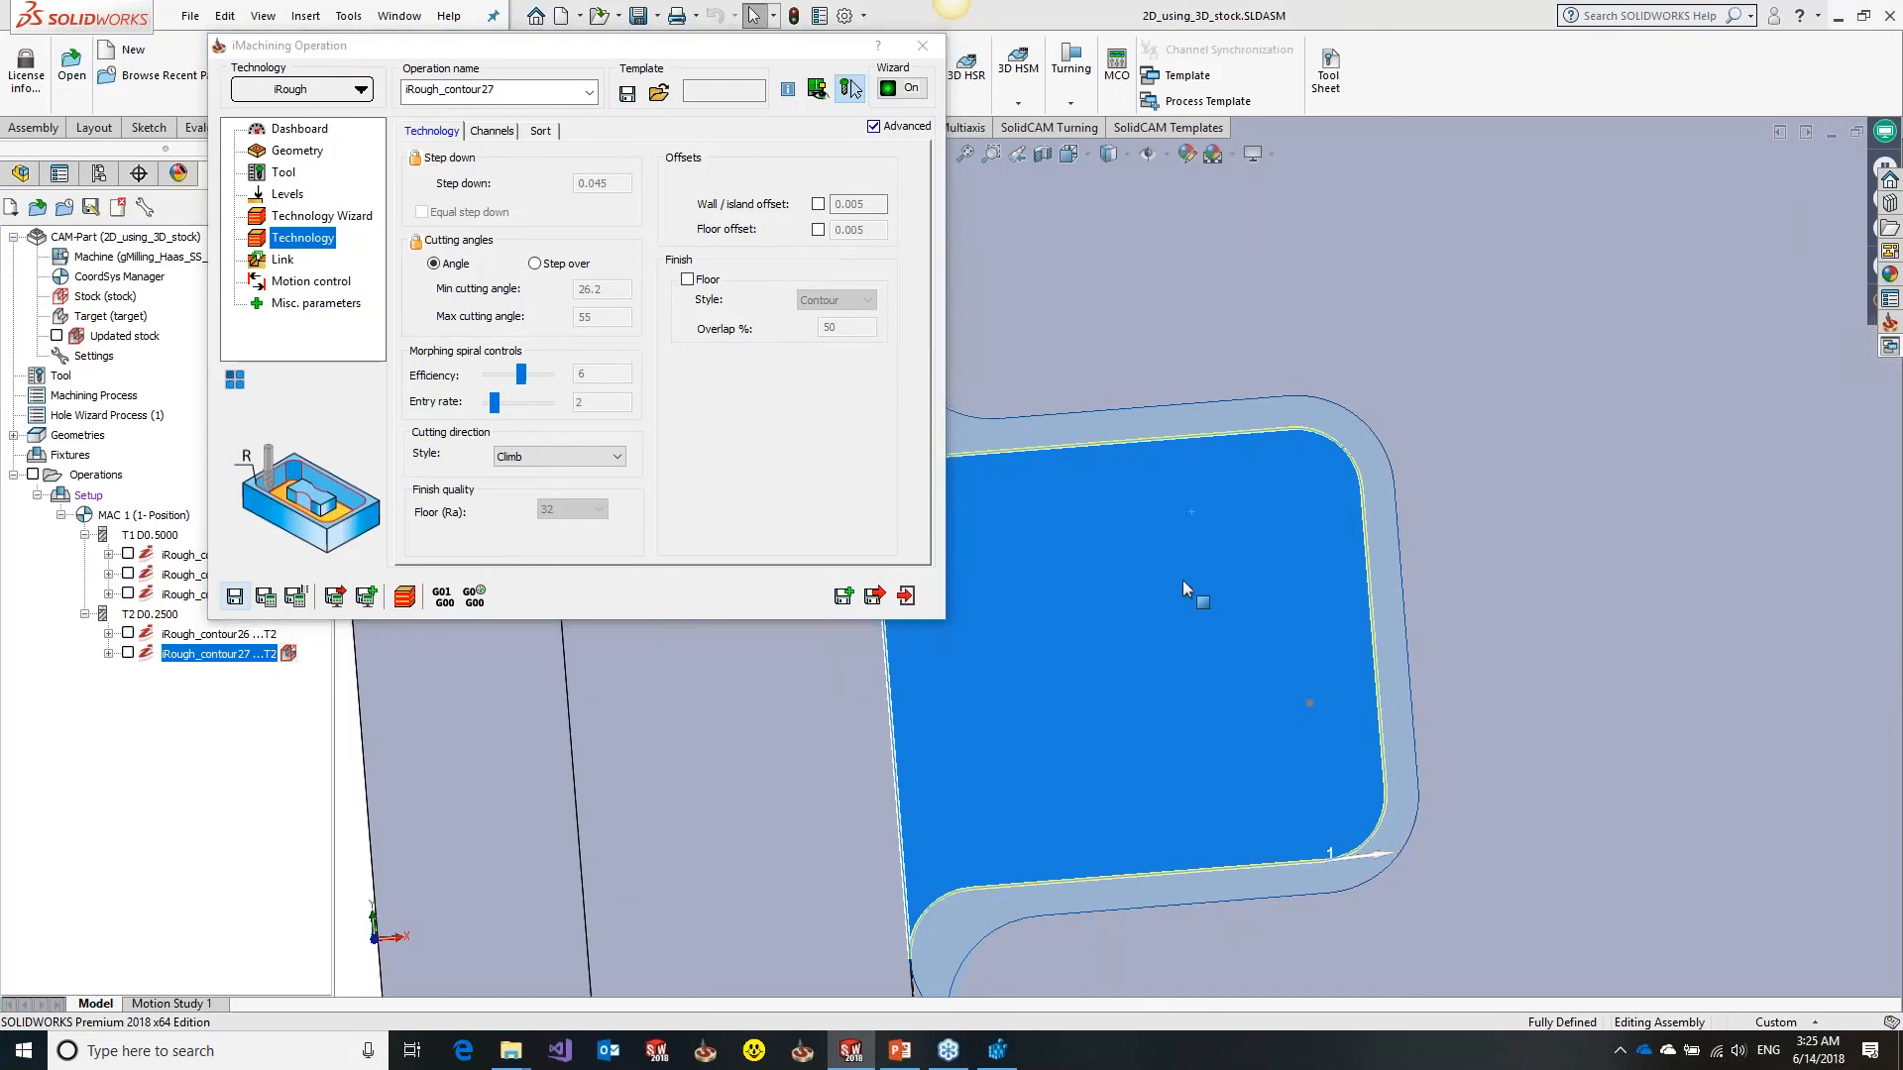
{"action": "scroll", "coordinate": [1181, 580], "scroll_direction": "up", "scroll_amount": 2}
{"action": "middle_click_drag", "start_coordinate": [1181, 580], "coordinate": [1057, 539]}
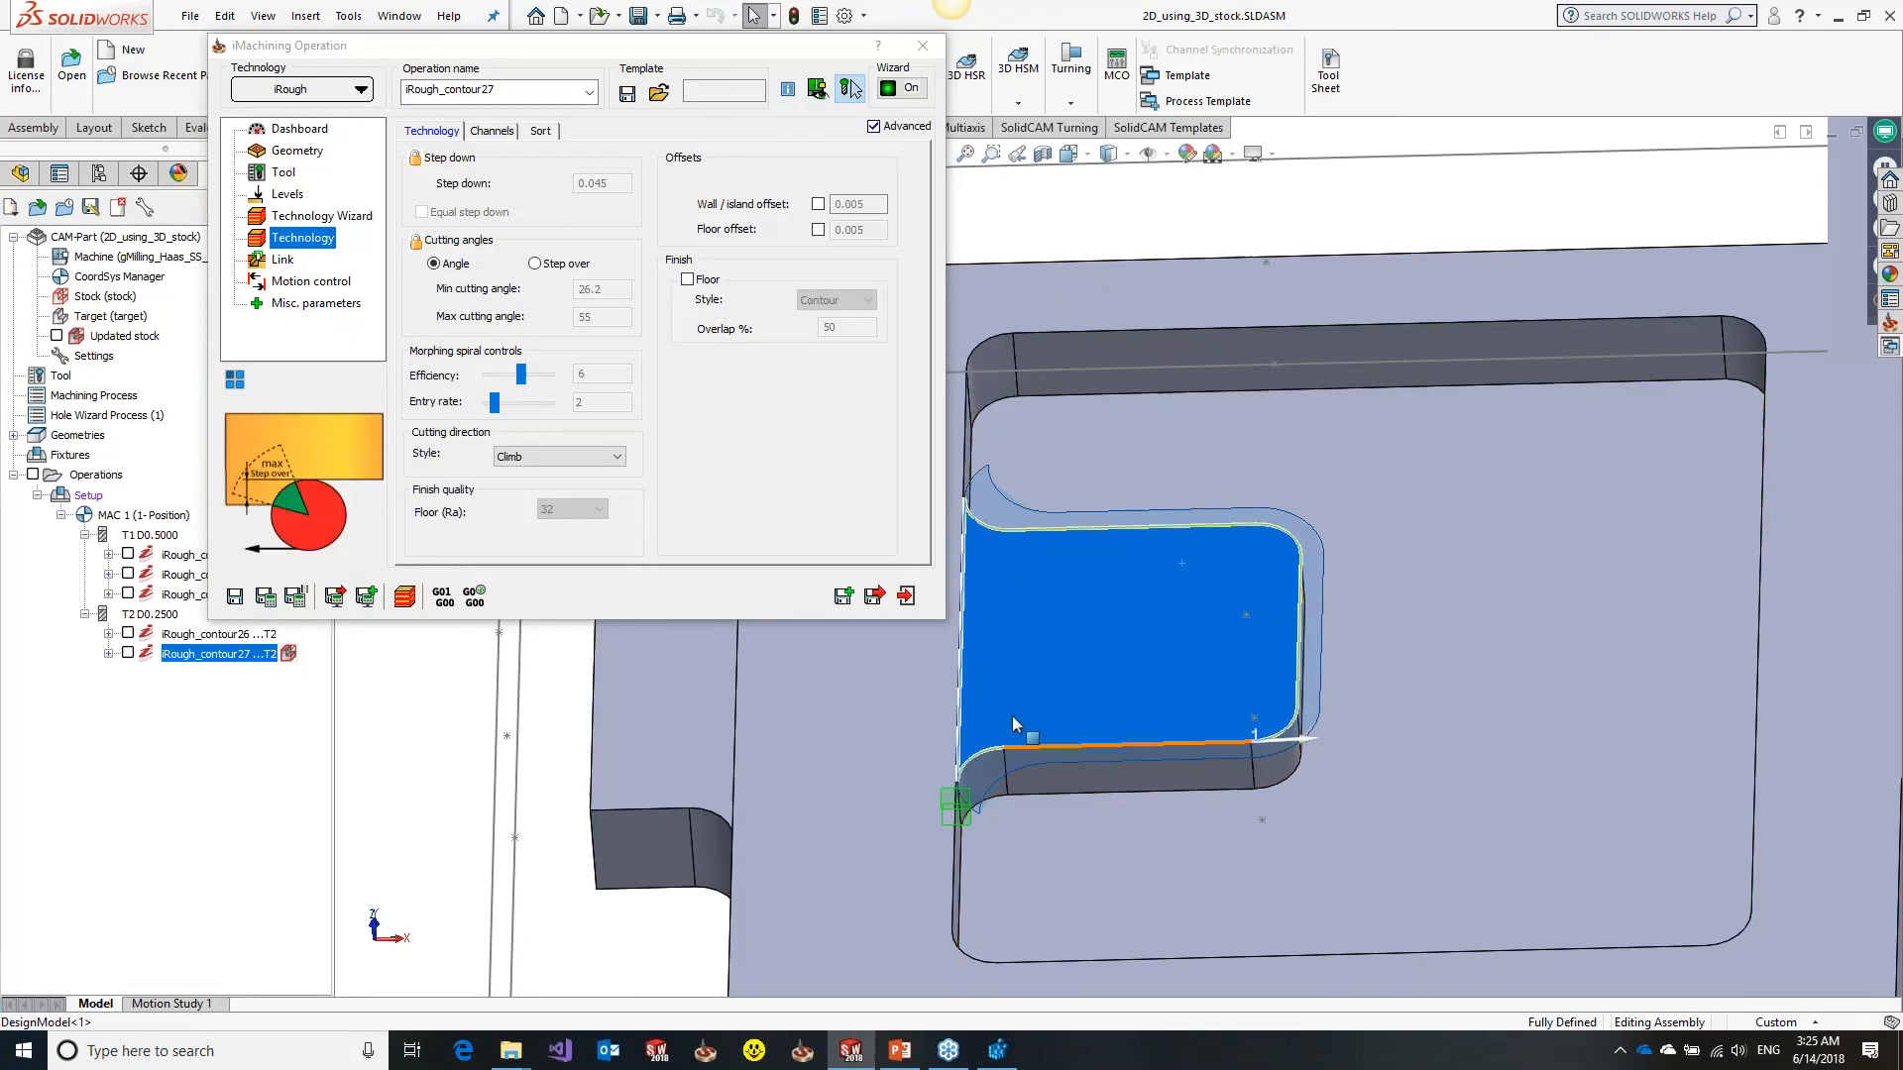
{"action": "middle_click_drag", "start_coordinate": [1084, 477], "coordinate": [1088, 577]}
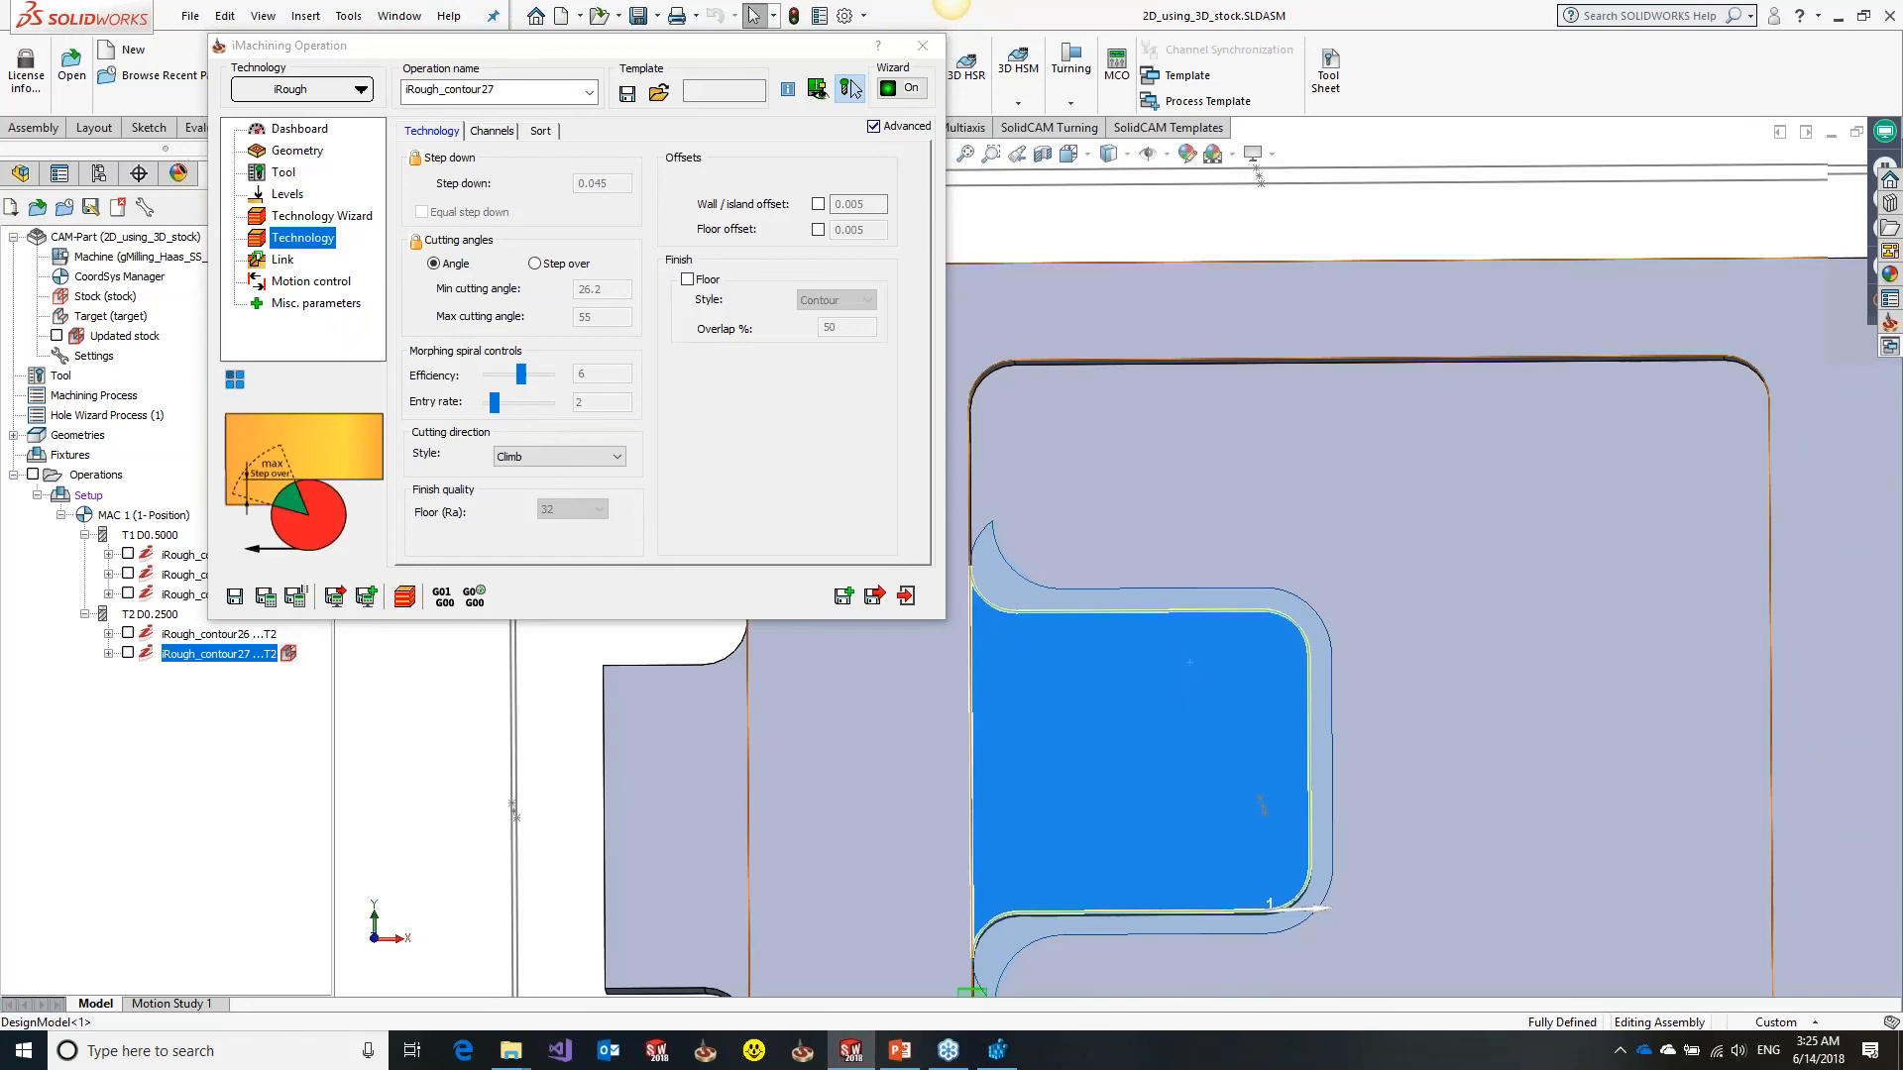
Show the updated stock and examine the island's fillet corner against the pocket wall
{"action": "left_click", "coordinate": [56, 336]}
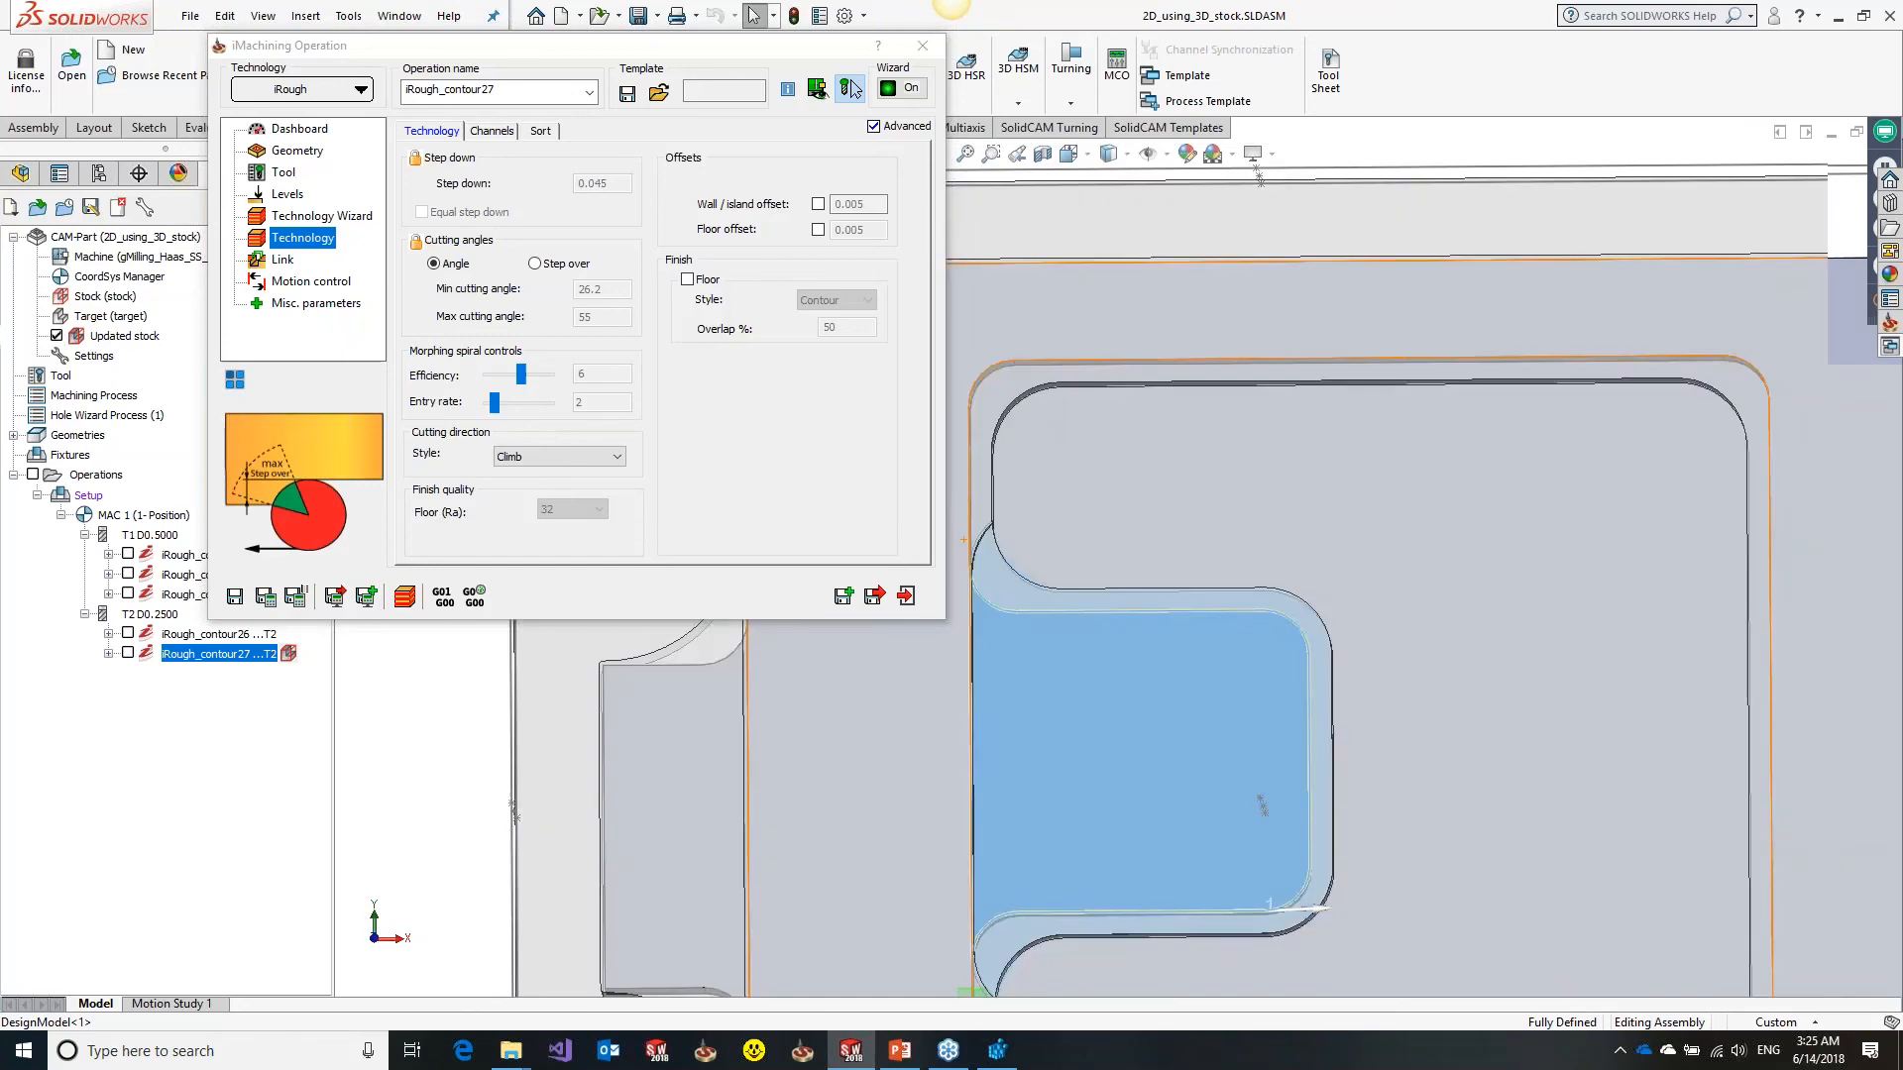
{"action": "scroll", "coordinate": [1037, 565], "scroll_direction": "down", "scroll_amount": 3}
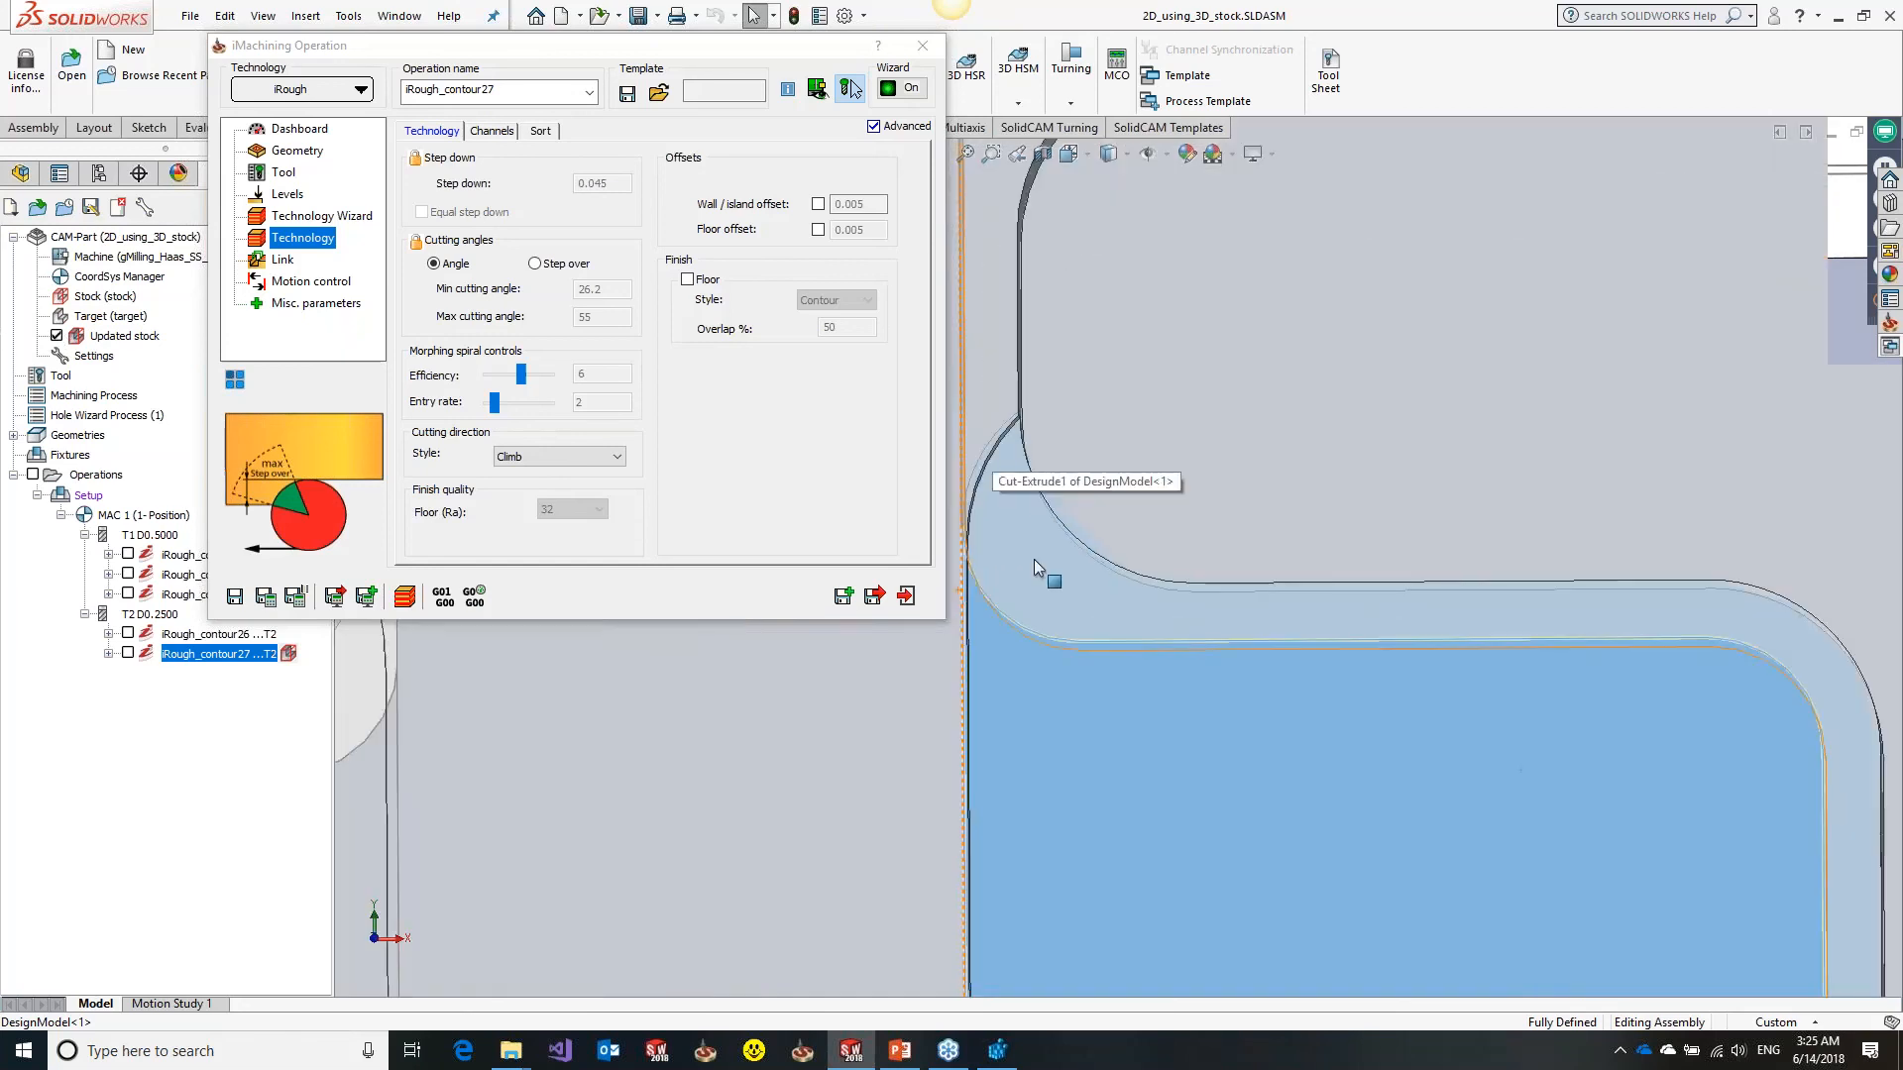
{"action": "scroll", "coordinate": [1049, 562], "scroll_direction": "up", "scroll_amount": 3}
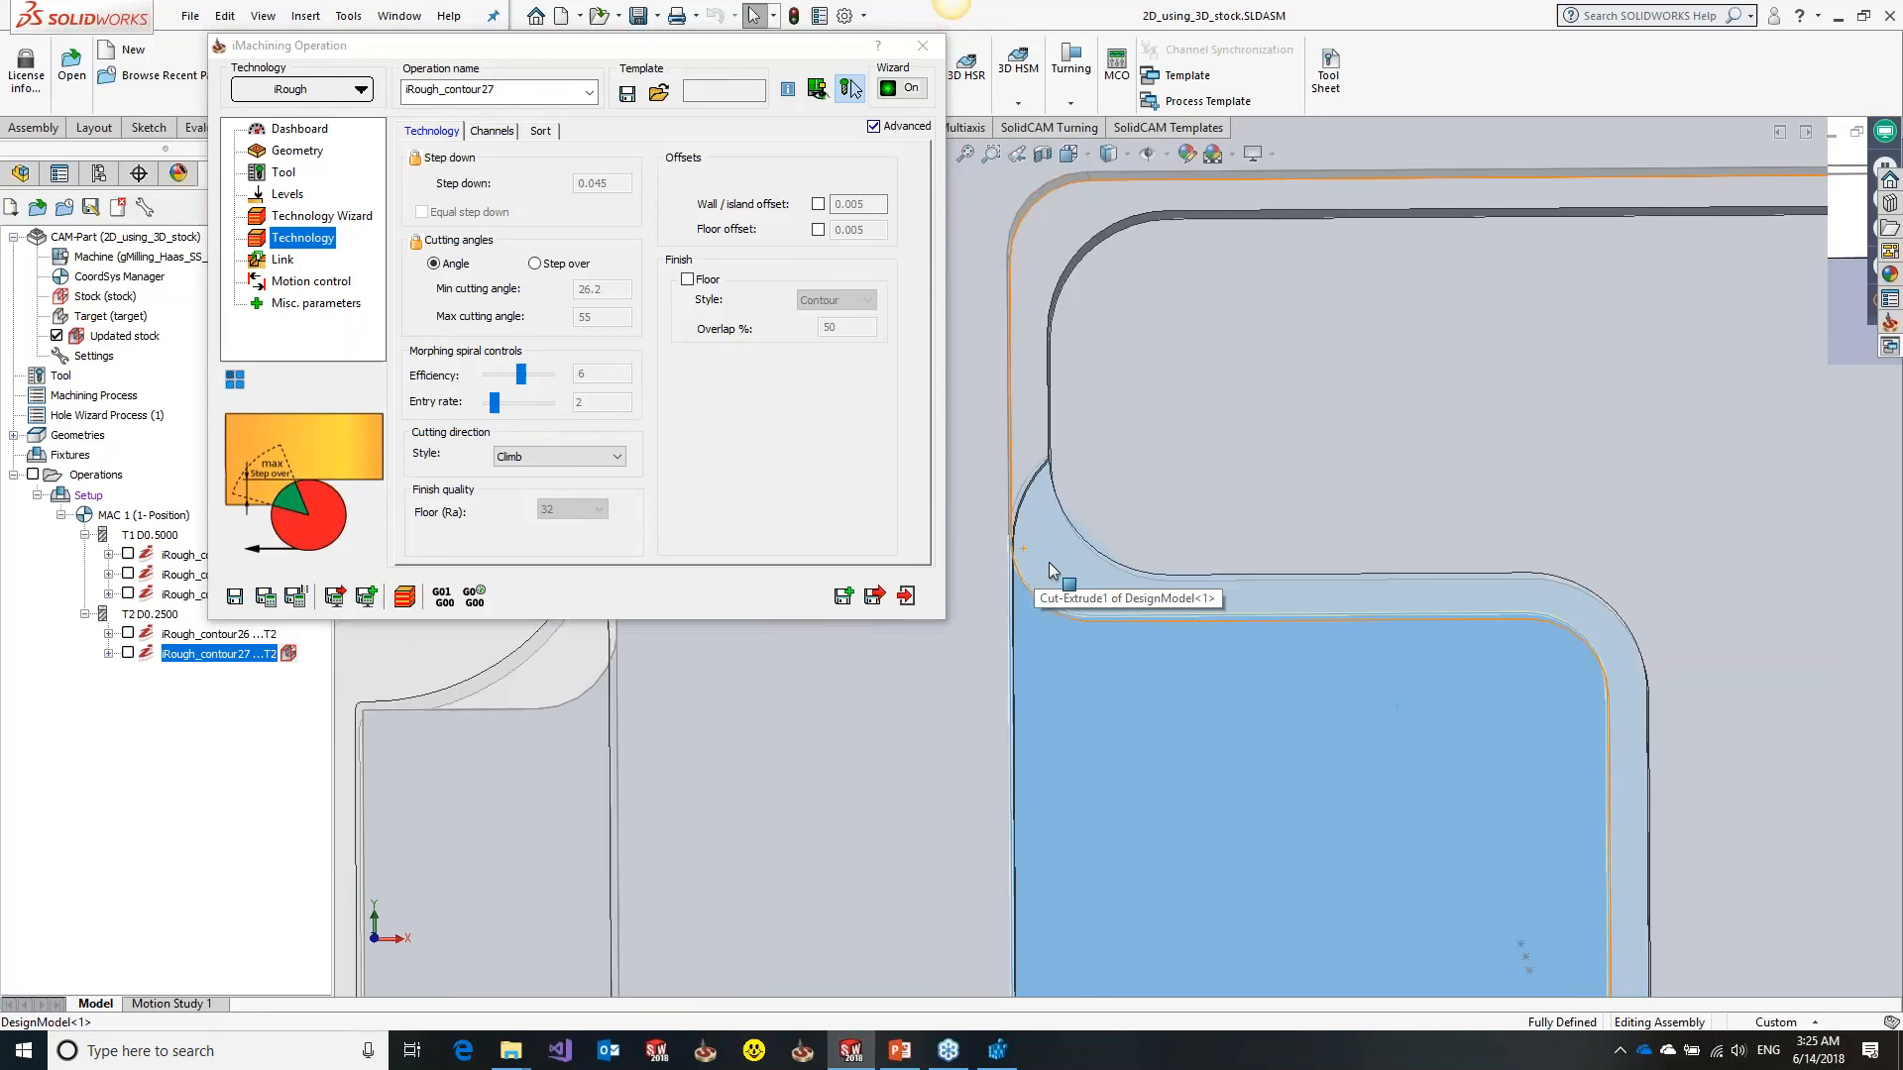
{"action": "scroll", "coordinate": [1128, 620], "scroll_direction": "up", "scroll_amount": 2}
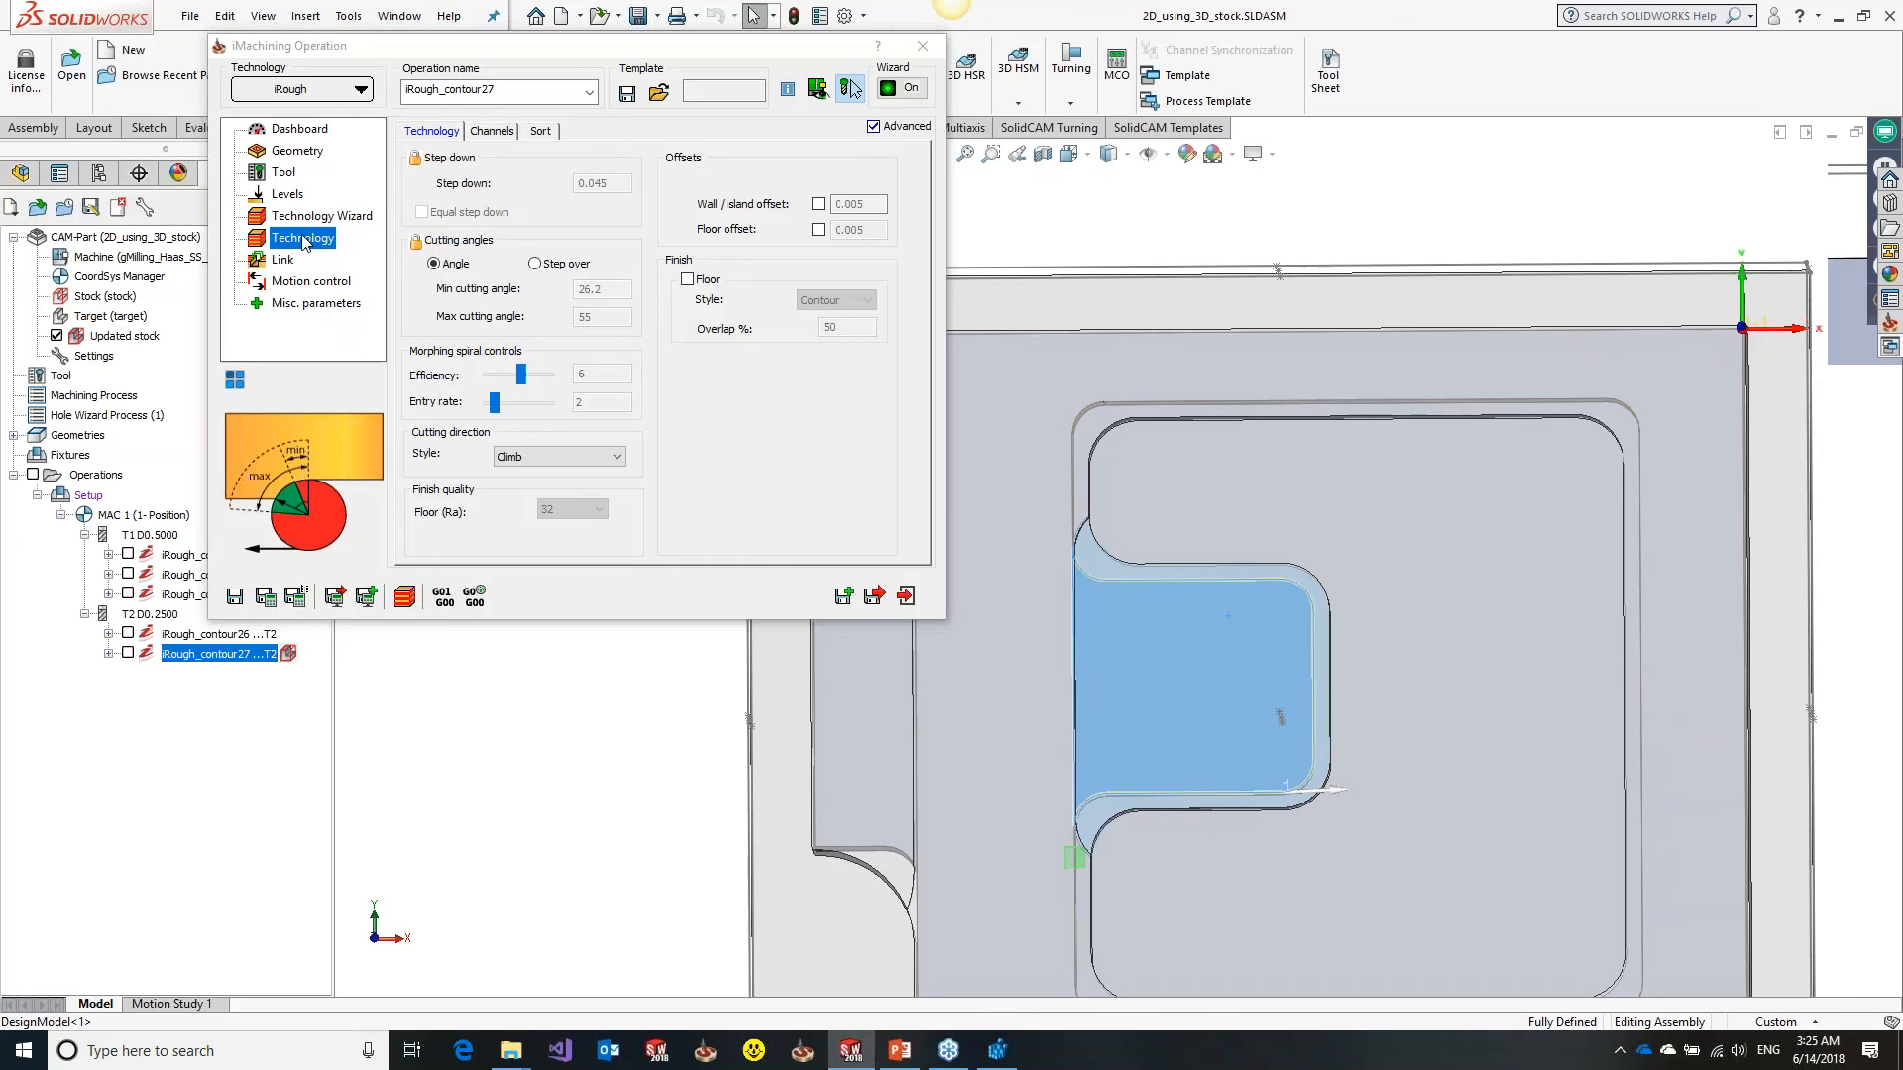
Start a sketch on the island's top face, select the edges of its outline, and close the iMachining operation
{"action": "left_click", "coordinate": [1290, 705]}
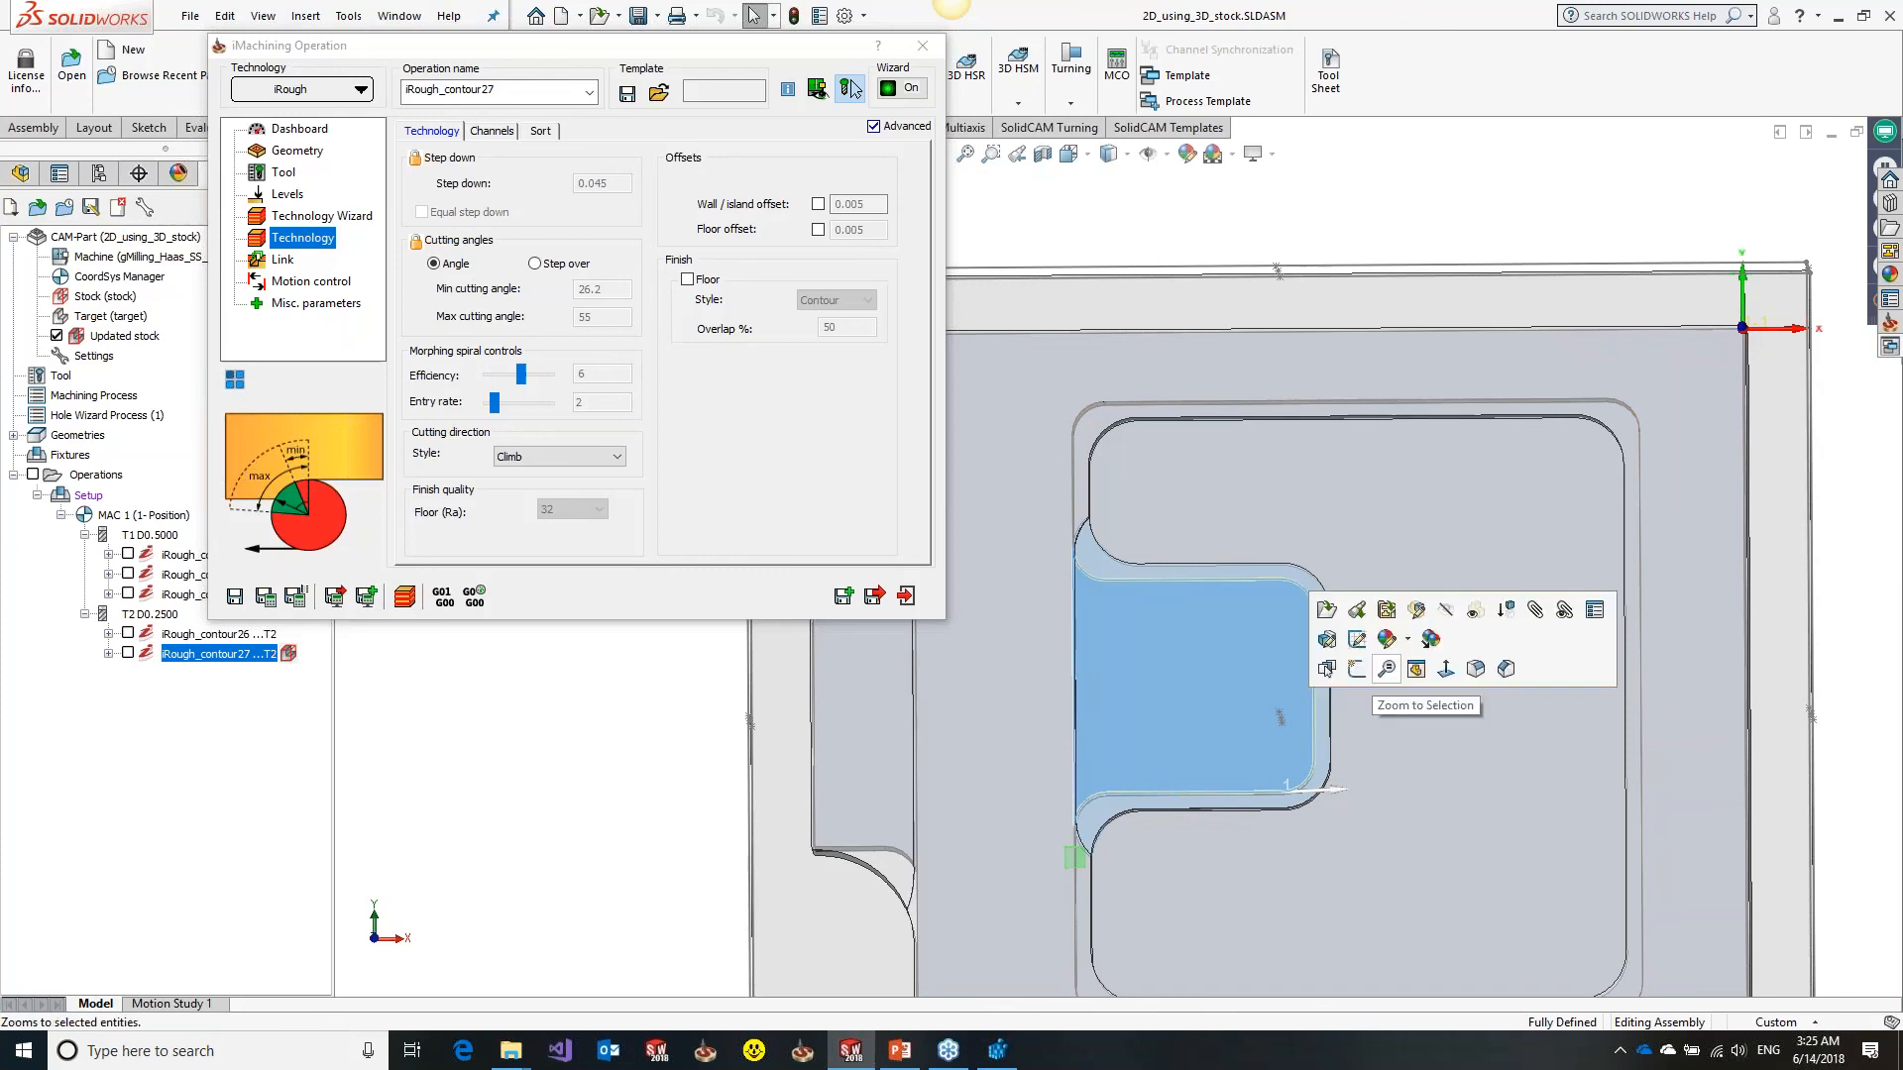
{"action": "left_click", "coordinate": [1325, 671]}
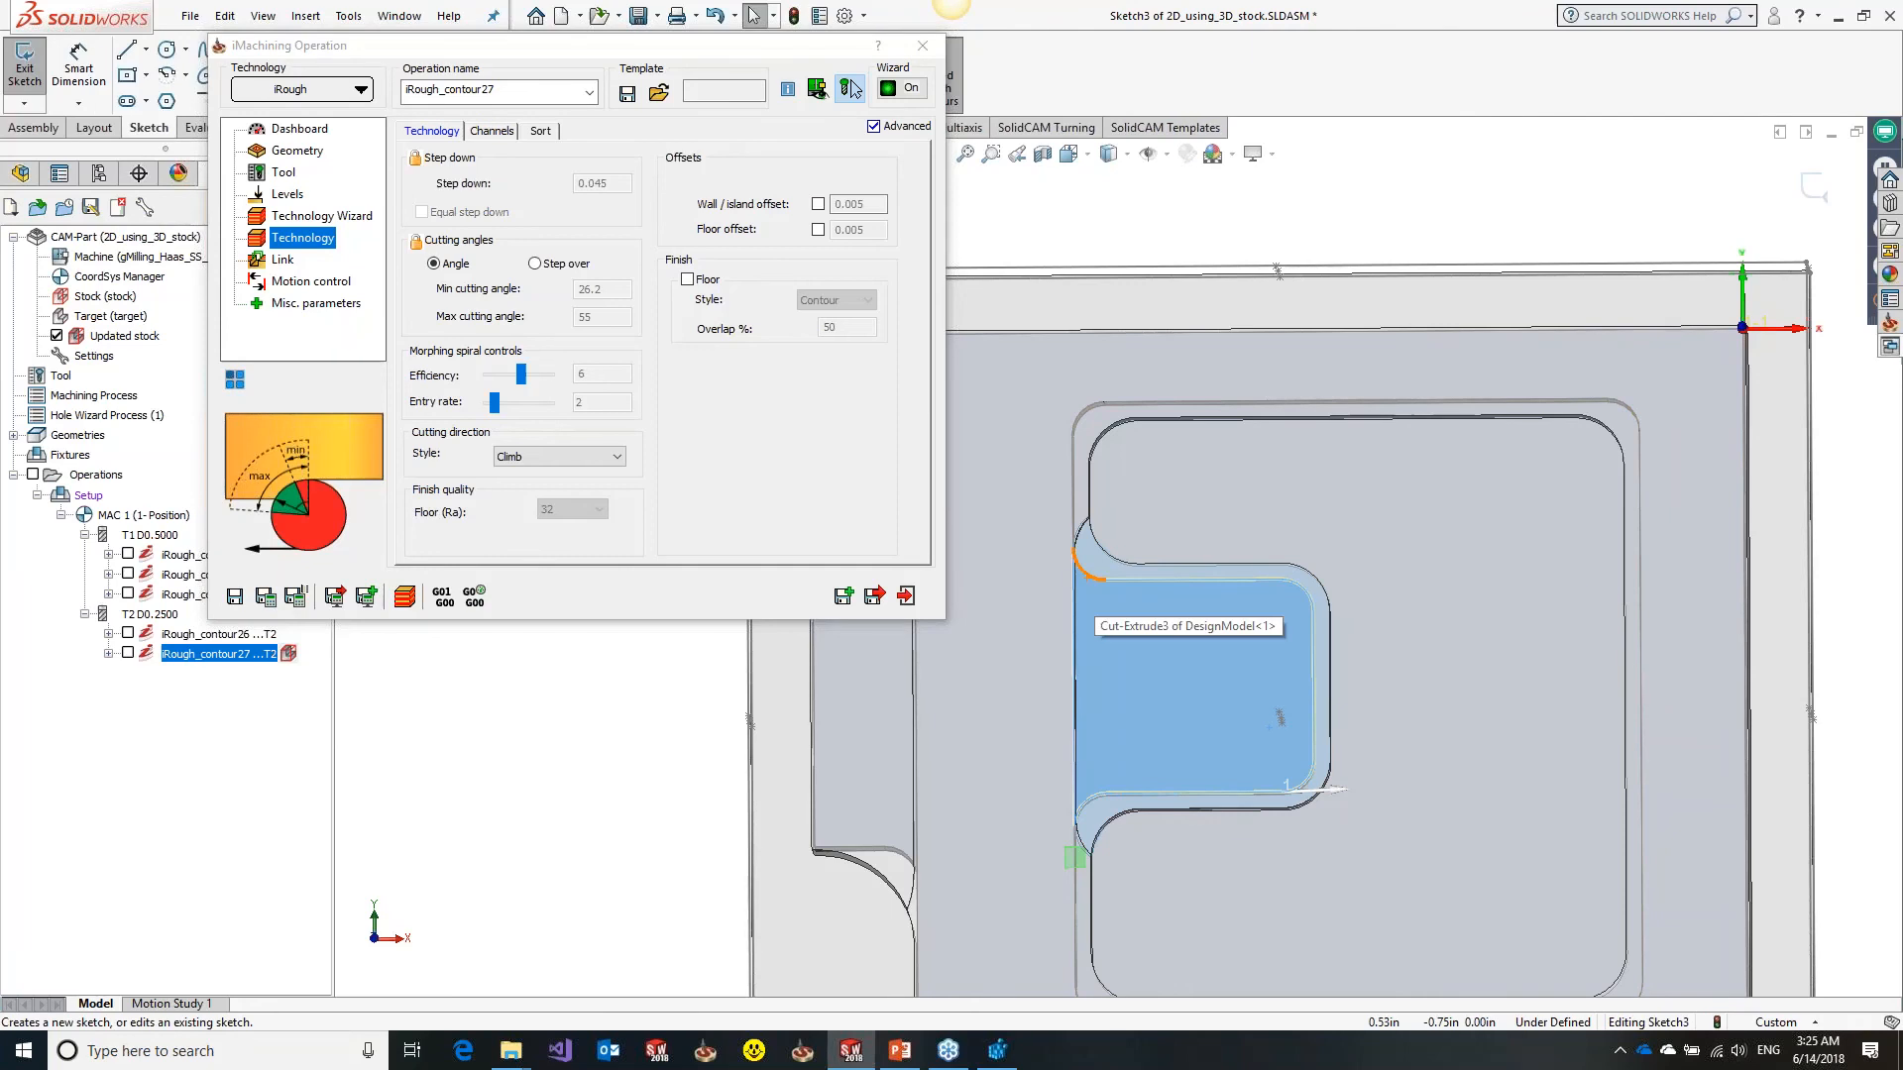
{"action": "left_click", "coordinate": [1299, 599]}
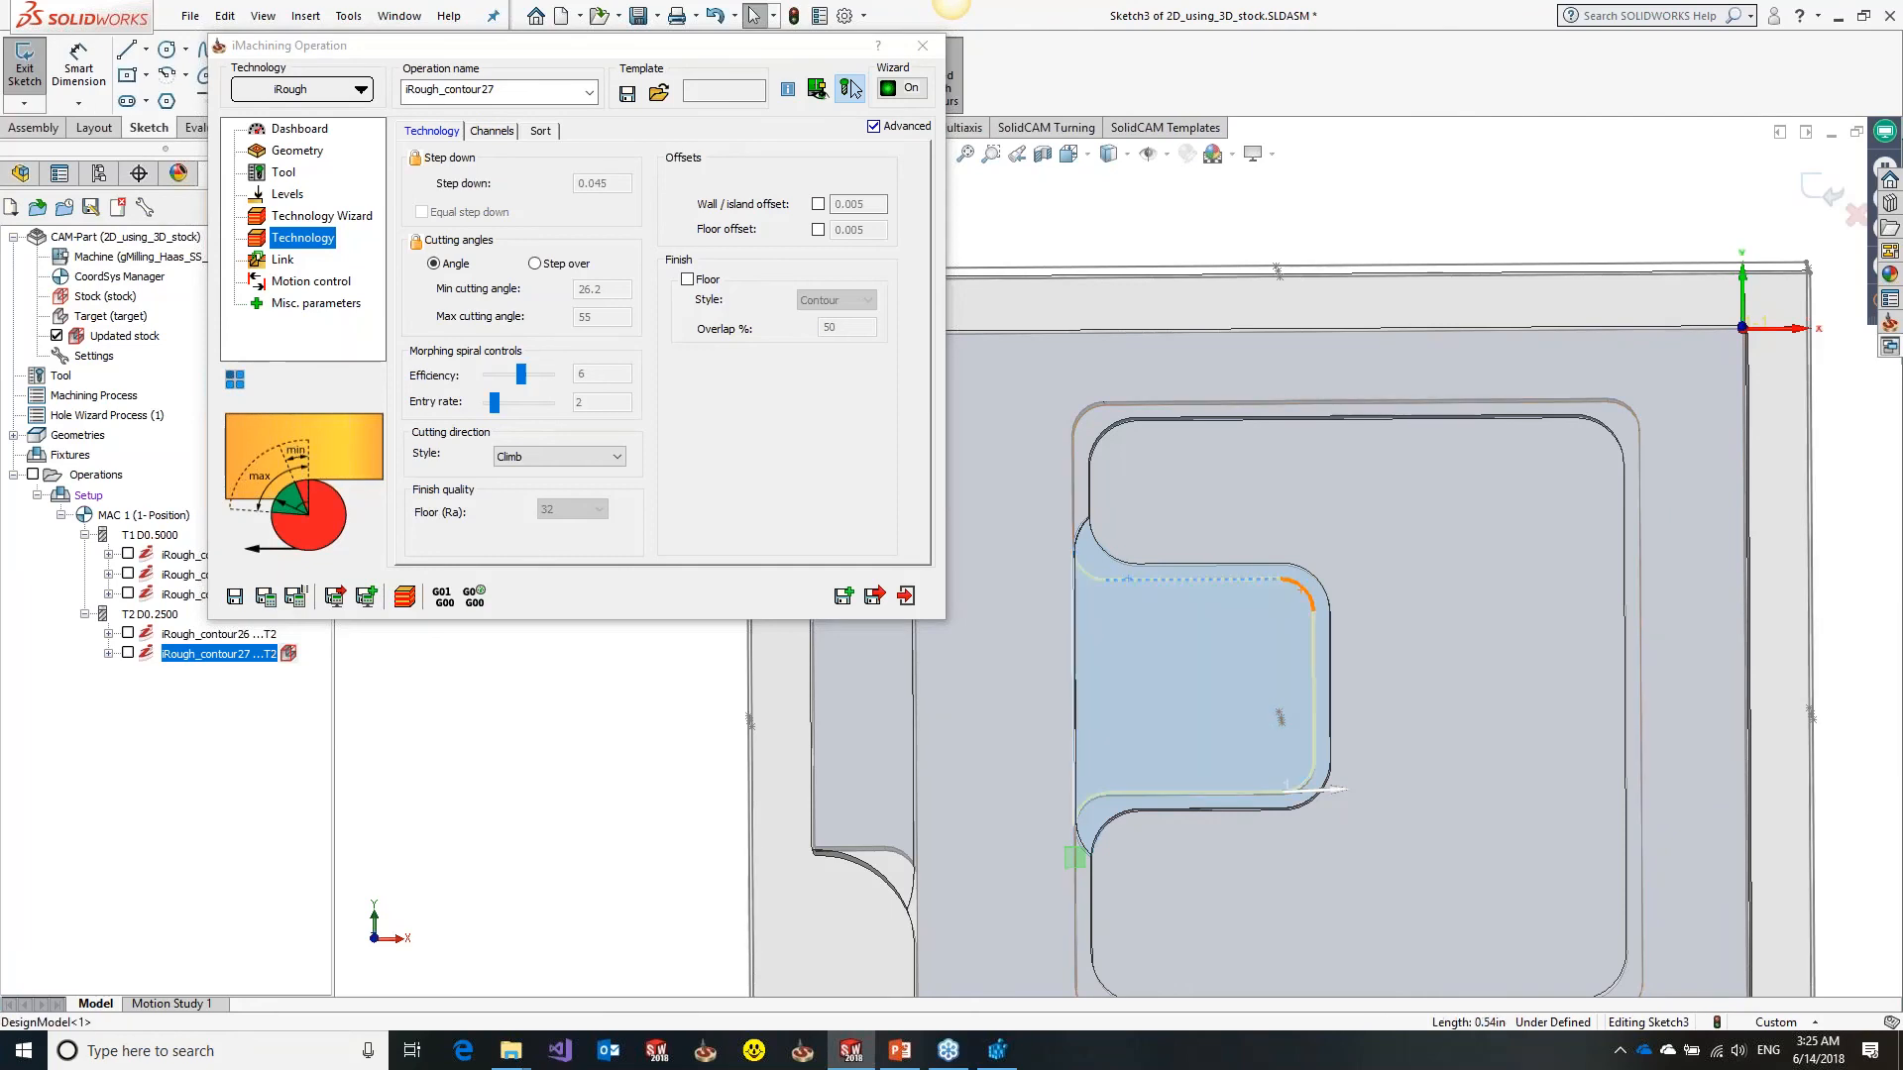
{"action": "left_click", "coordinate": [1313, 780]}
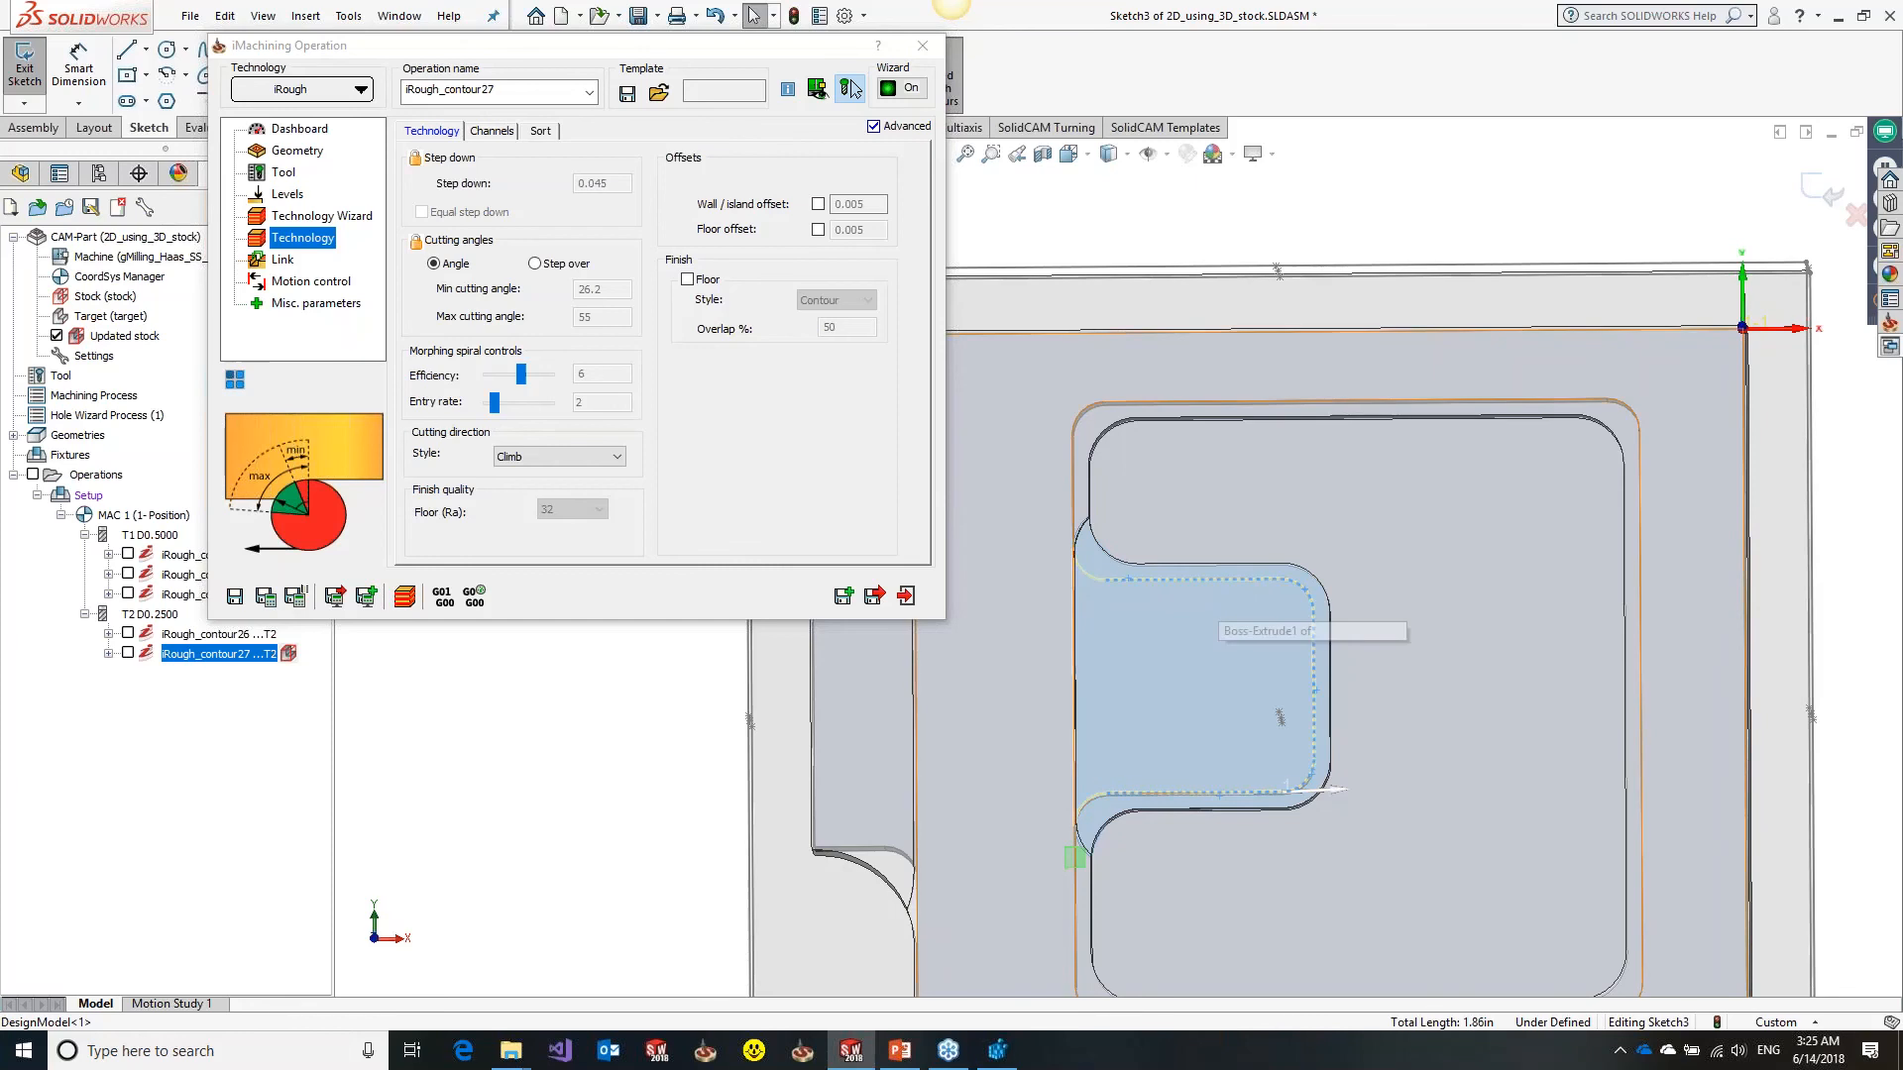
{"action": "left_click", "coordinate": [851, 90]}
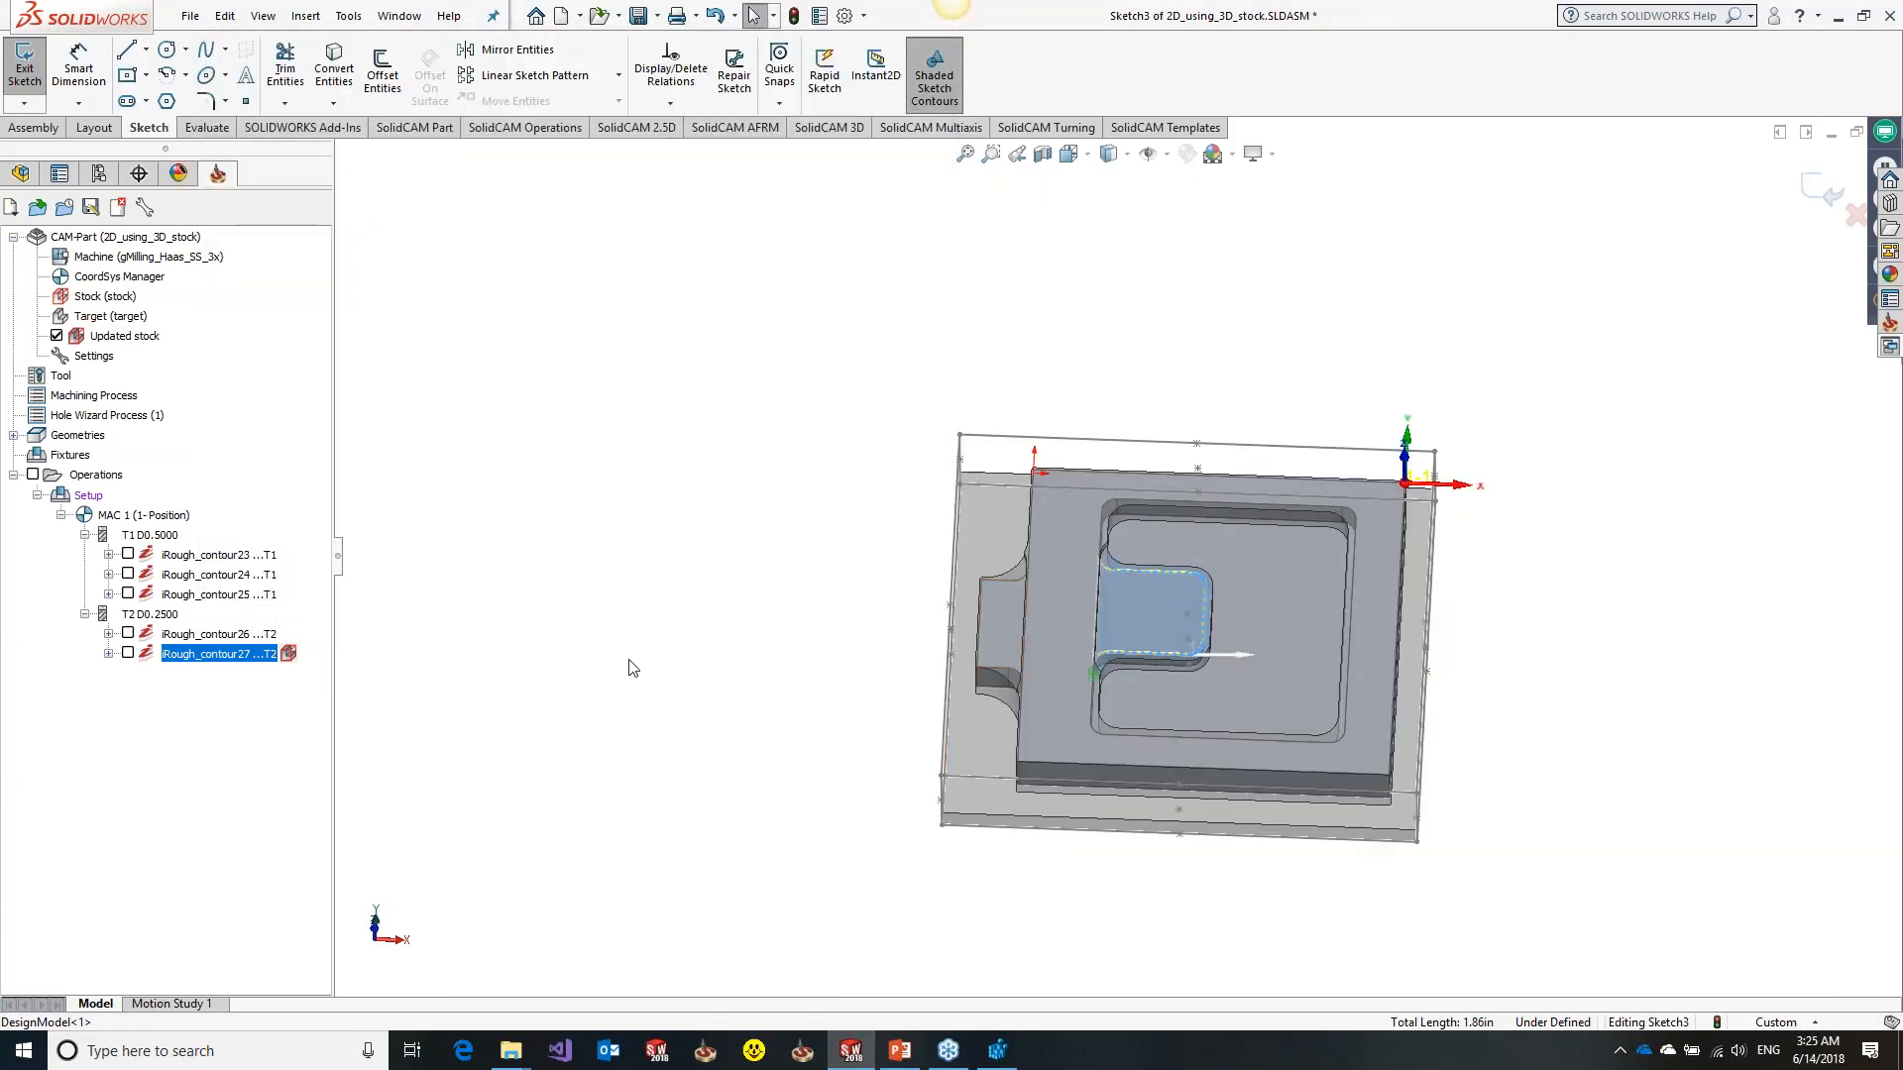
{"action": "scroll", "coordinate": [1297, 639], "scroll_direction": "down", "scroll_amount": 2}
{"action": "middle_click_drag", "start_coordinate": [1297, 639], "coordinate": [1308, 584]}
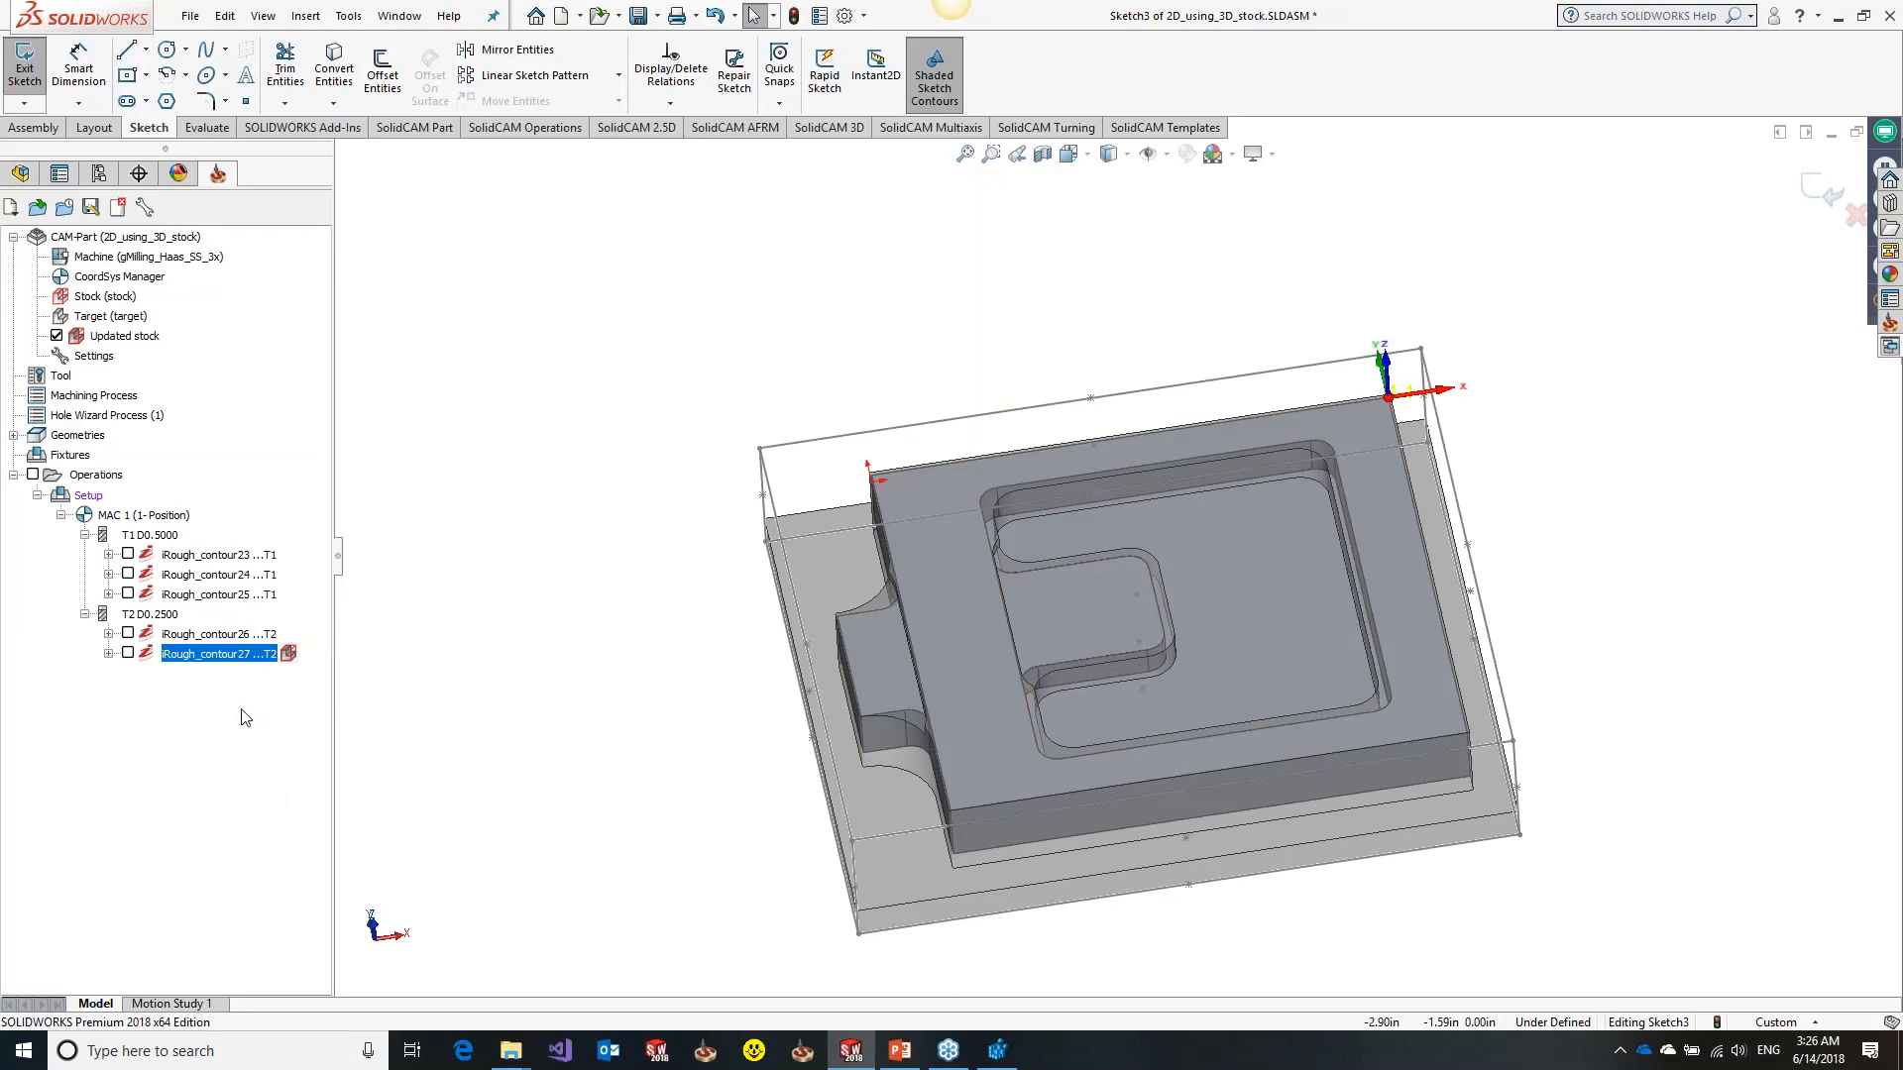
Display the iRough_contour23 facing toolpath over the part with the updated stock hidden
{"action": "left_click", "coordinate": [127, 555]}
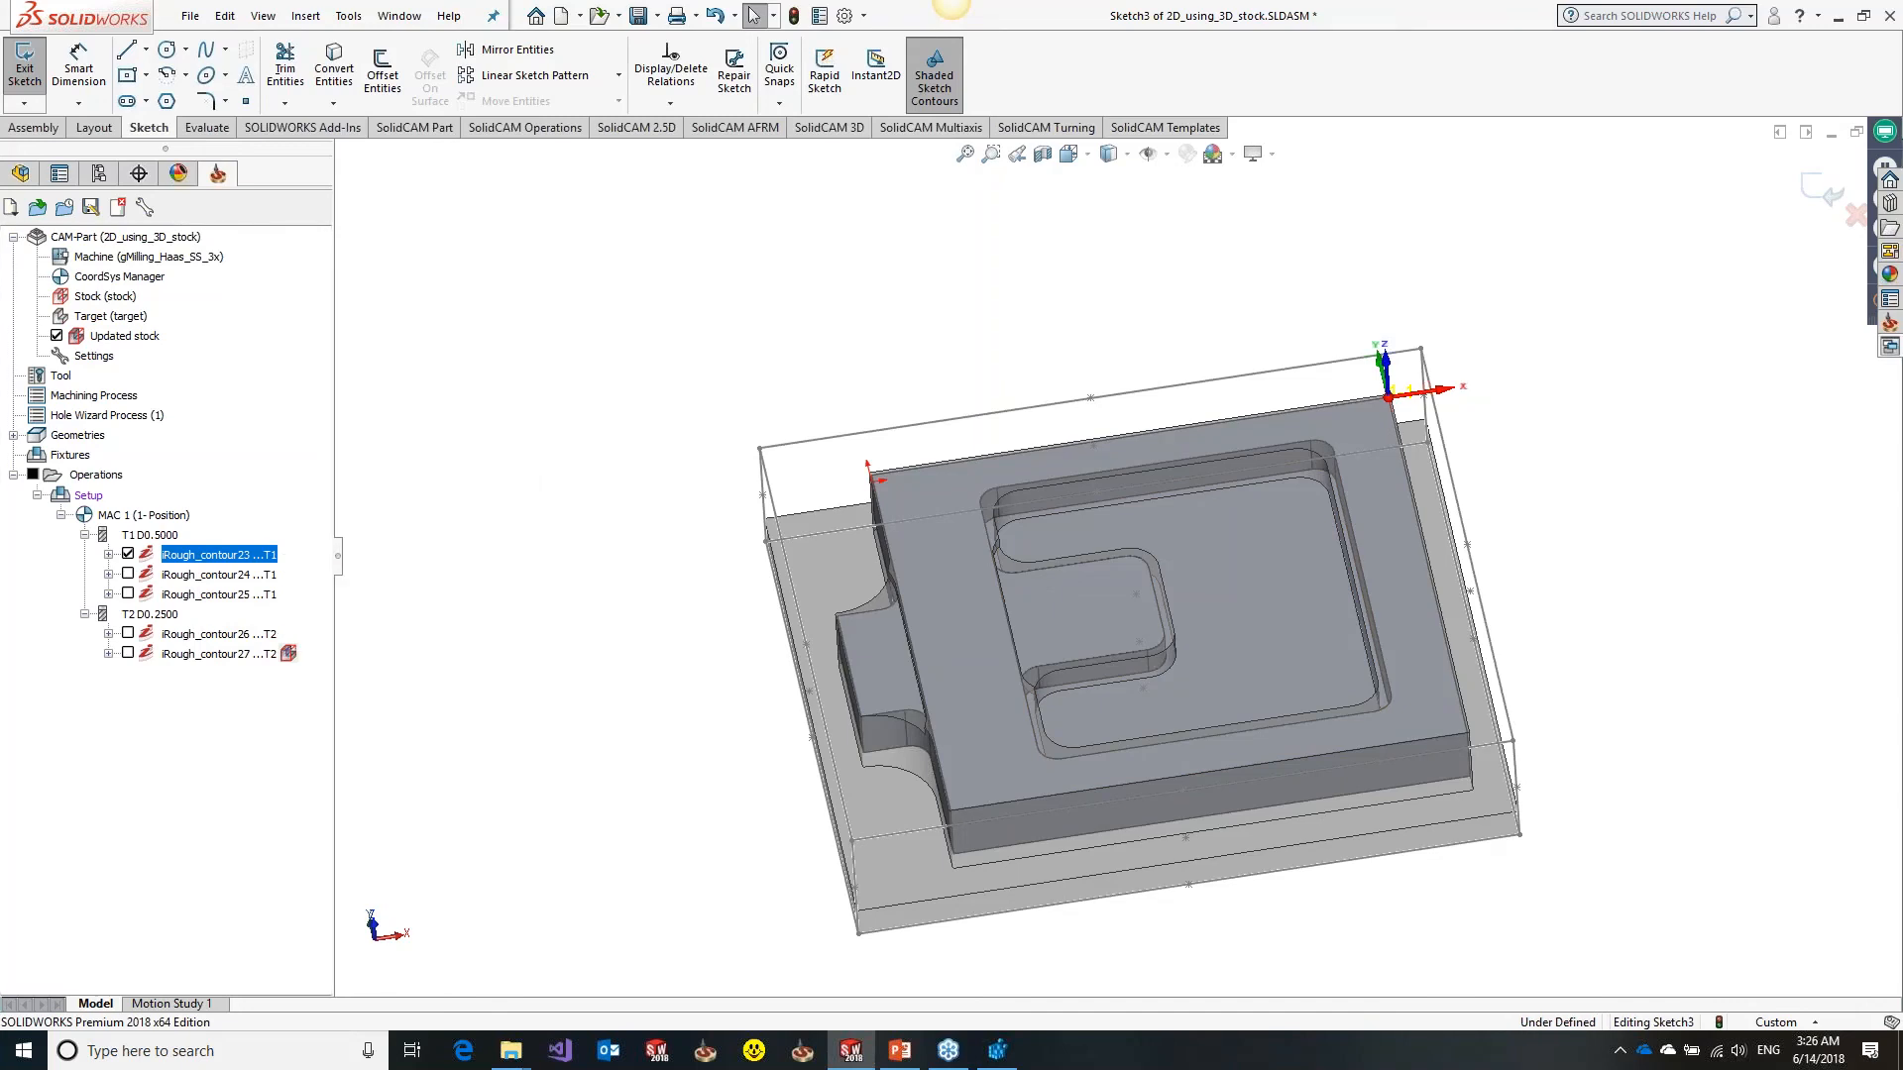
{"action": "middle_click_drag", "start_coordinate": [1110, 575], "coordinate": [1110, 630]}
{"action": "left_click", "coordinate": [57, 336]}
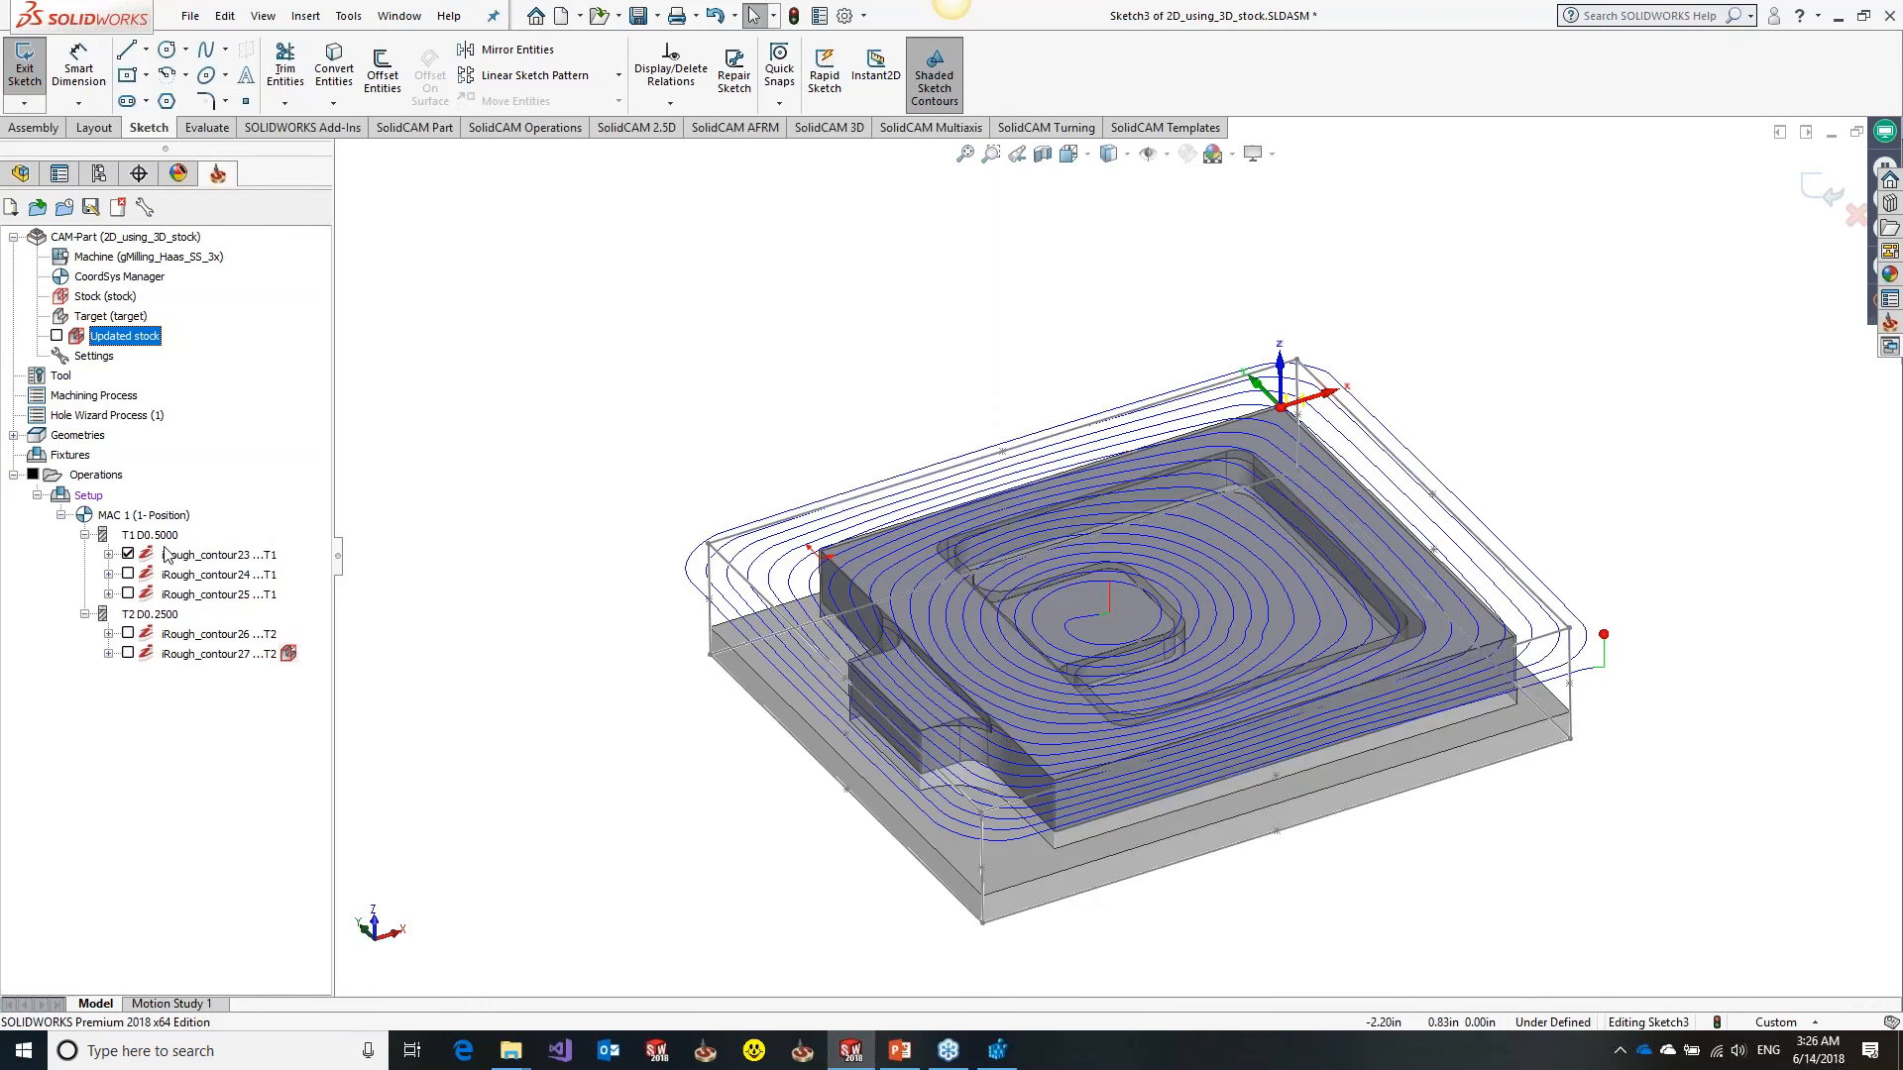
Reorder the operations so iRough_contour23 follows iRough_contour24, and recalculate both
{"action": "left_click", "coordinate": [129, 573]}
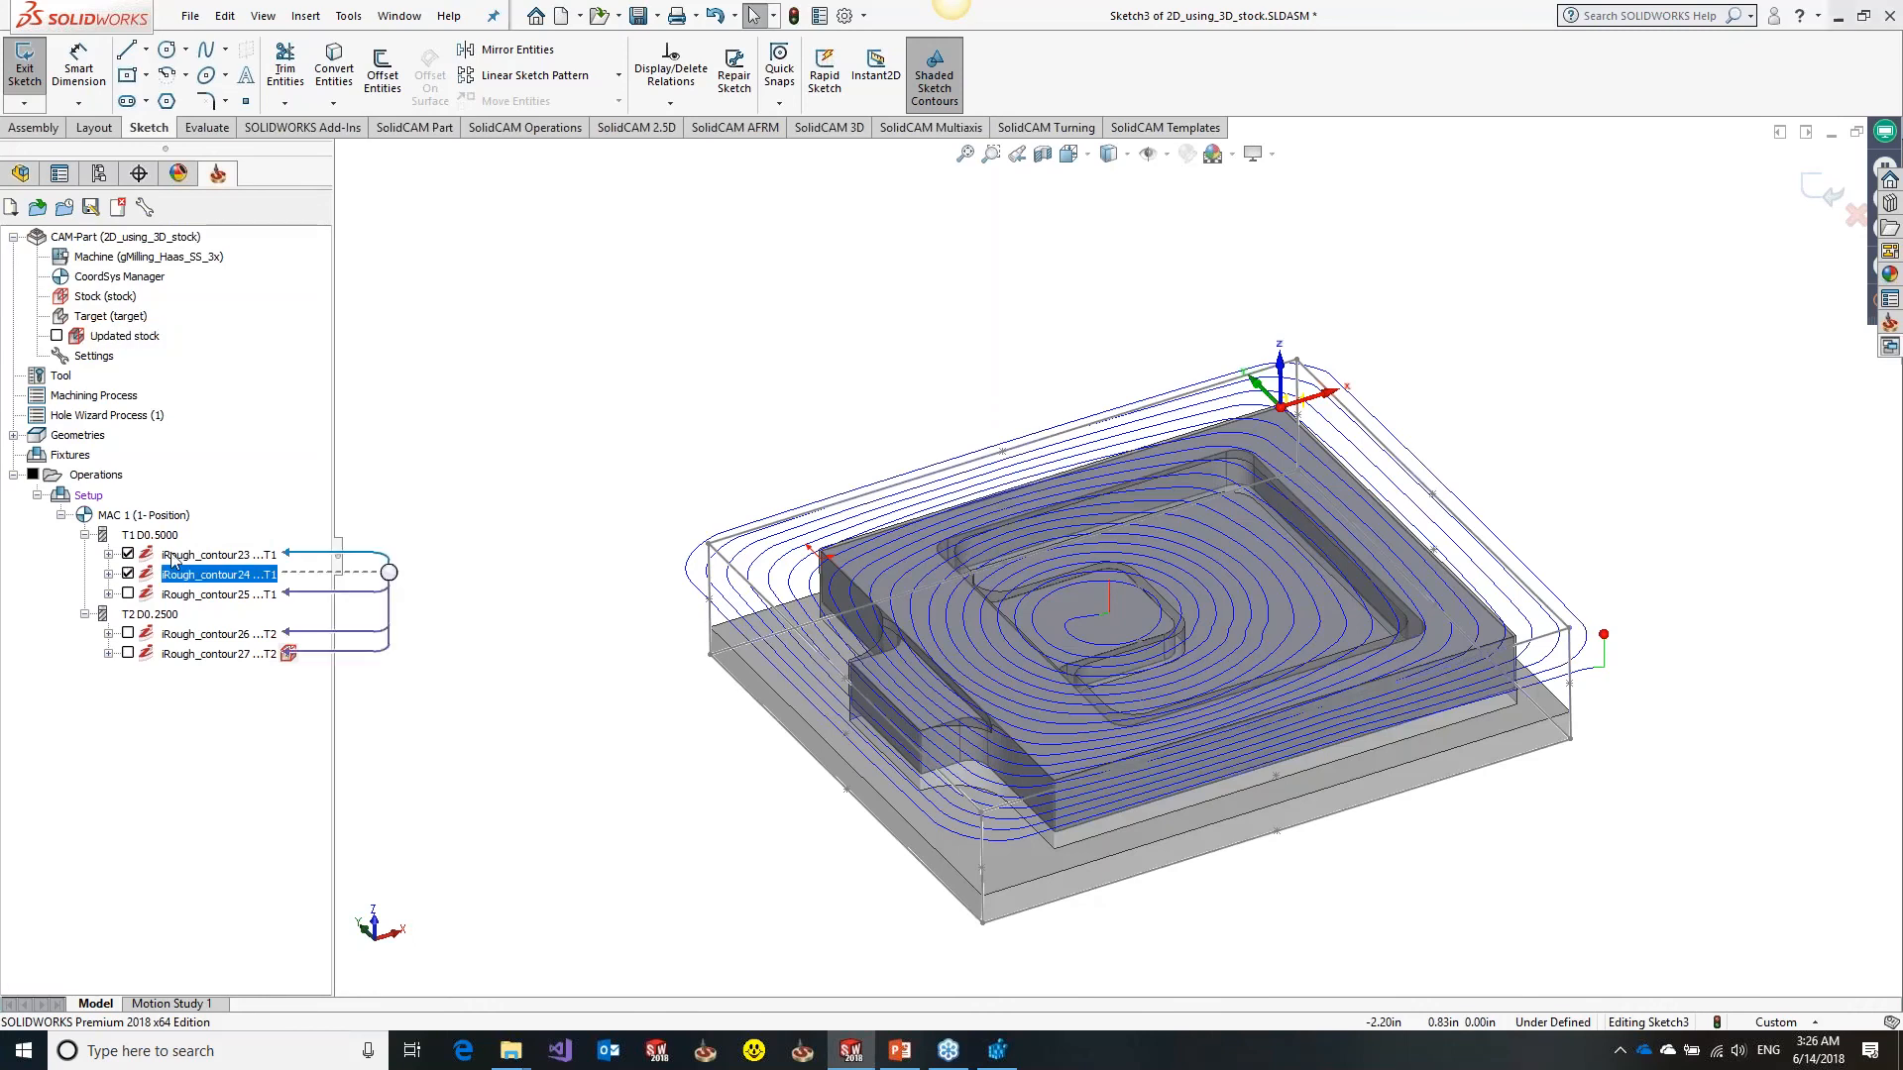
{"action": "left_click_drag", "start_coordinate": [171, 561], "coordinate": [187, 571]}
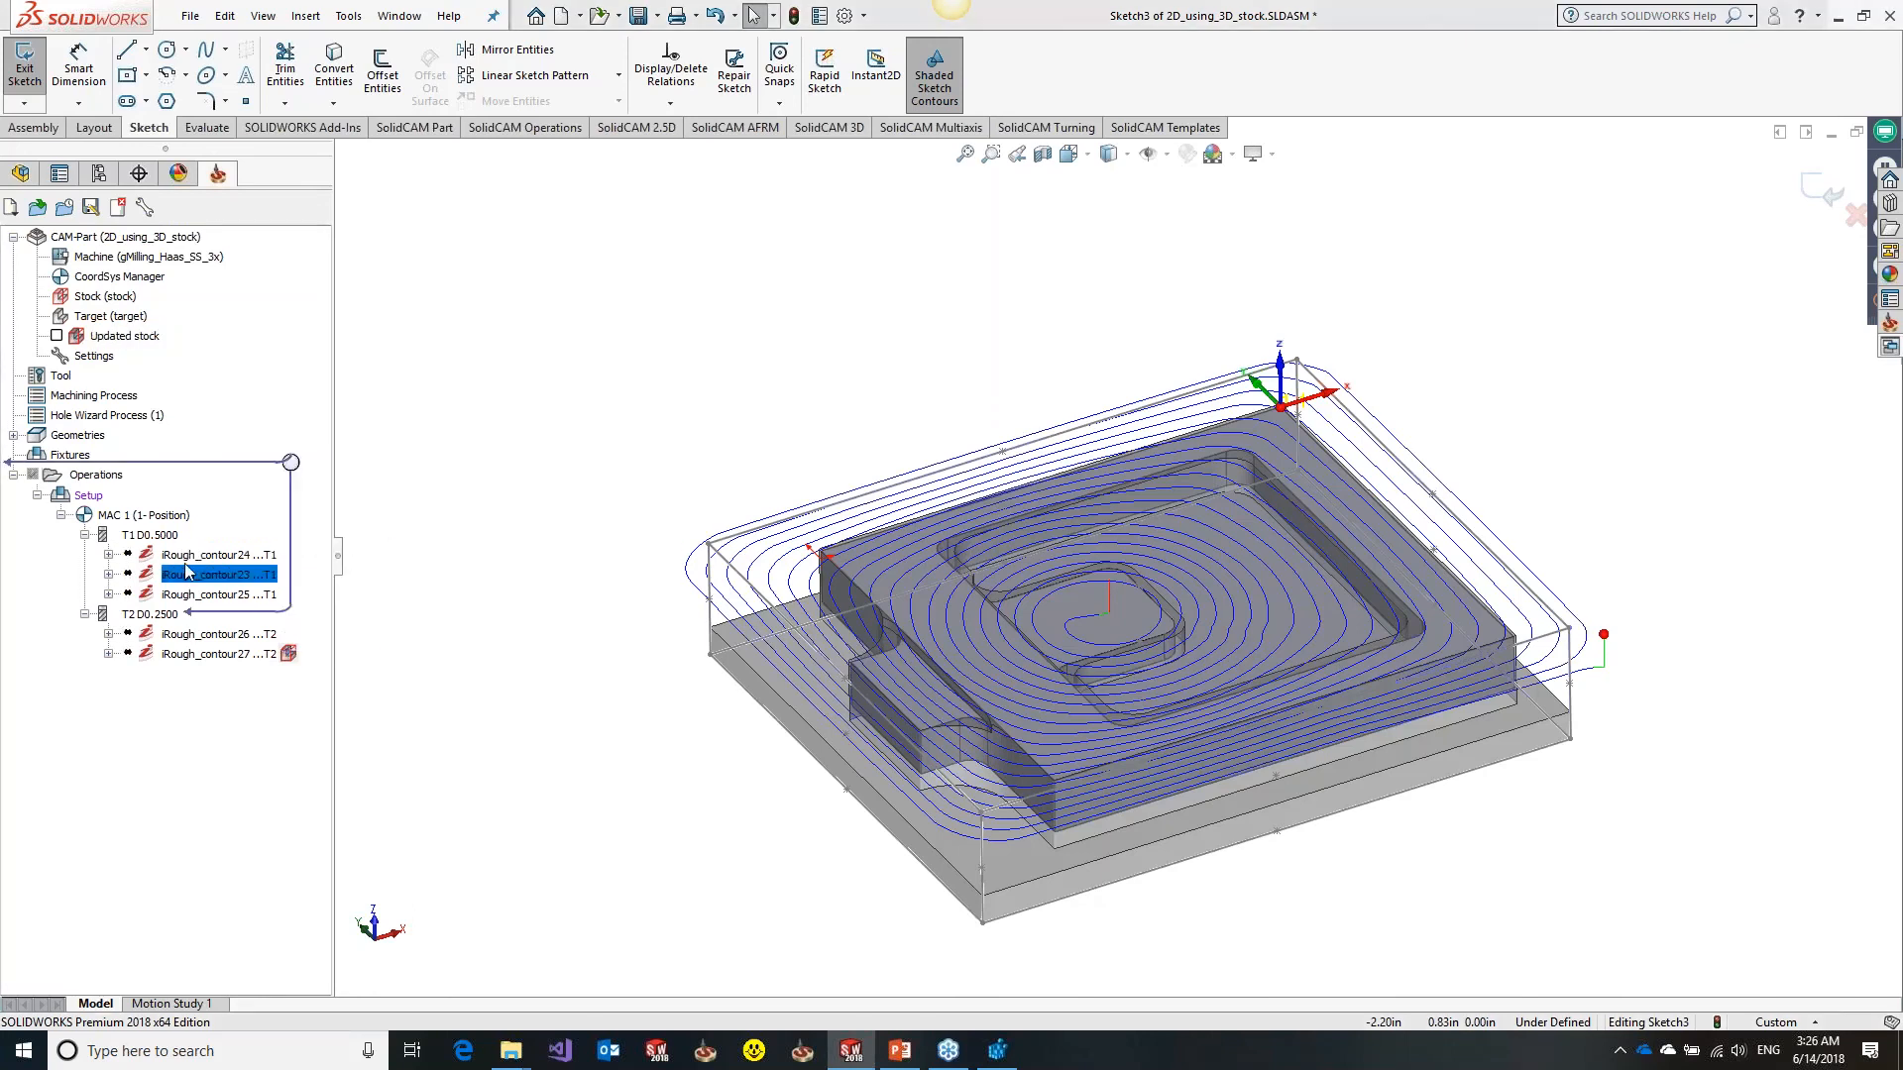
{"action": "left_click", "coordinate": [193, 576], "text": "ctrl"}
{"action": "right_click", "coordinate": [194, 577]}
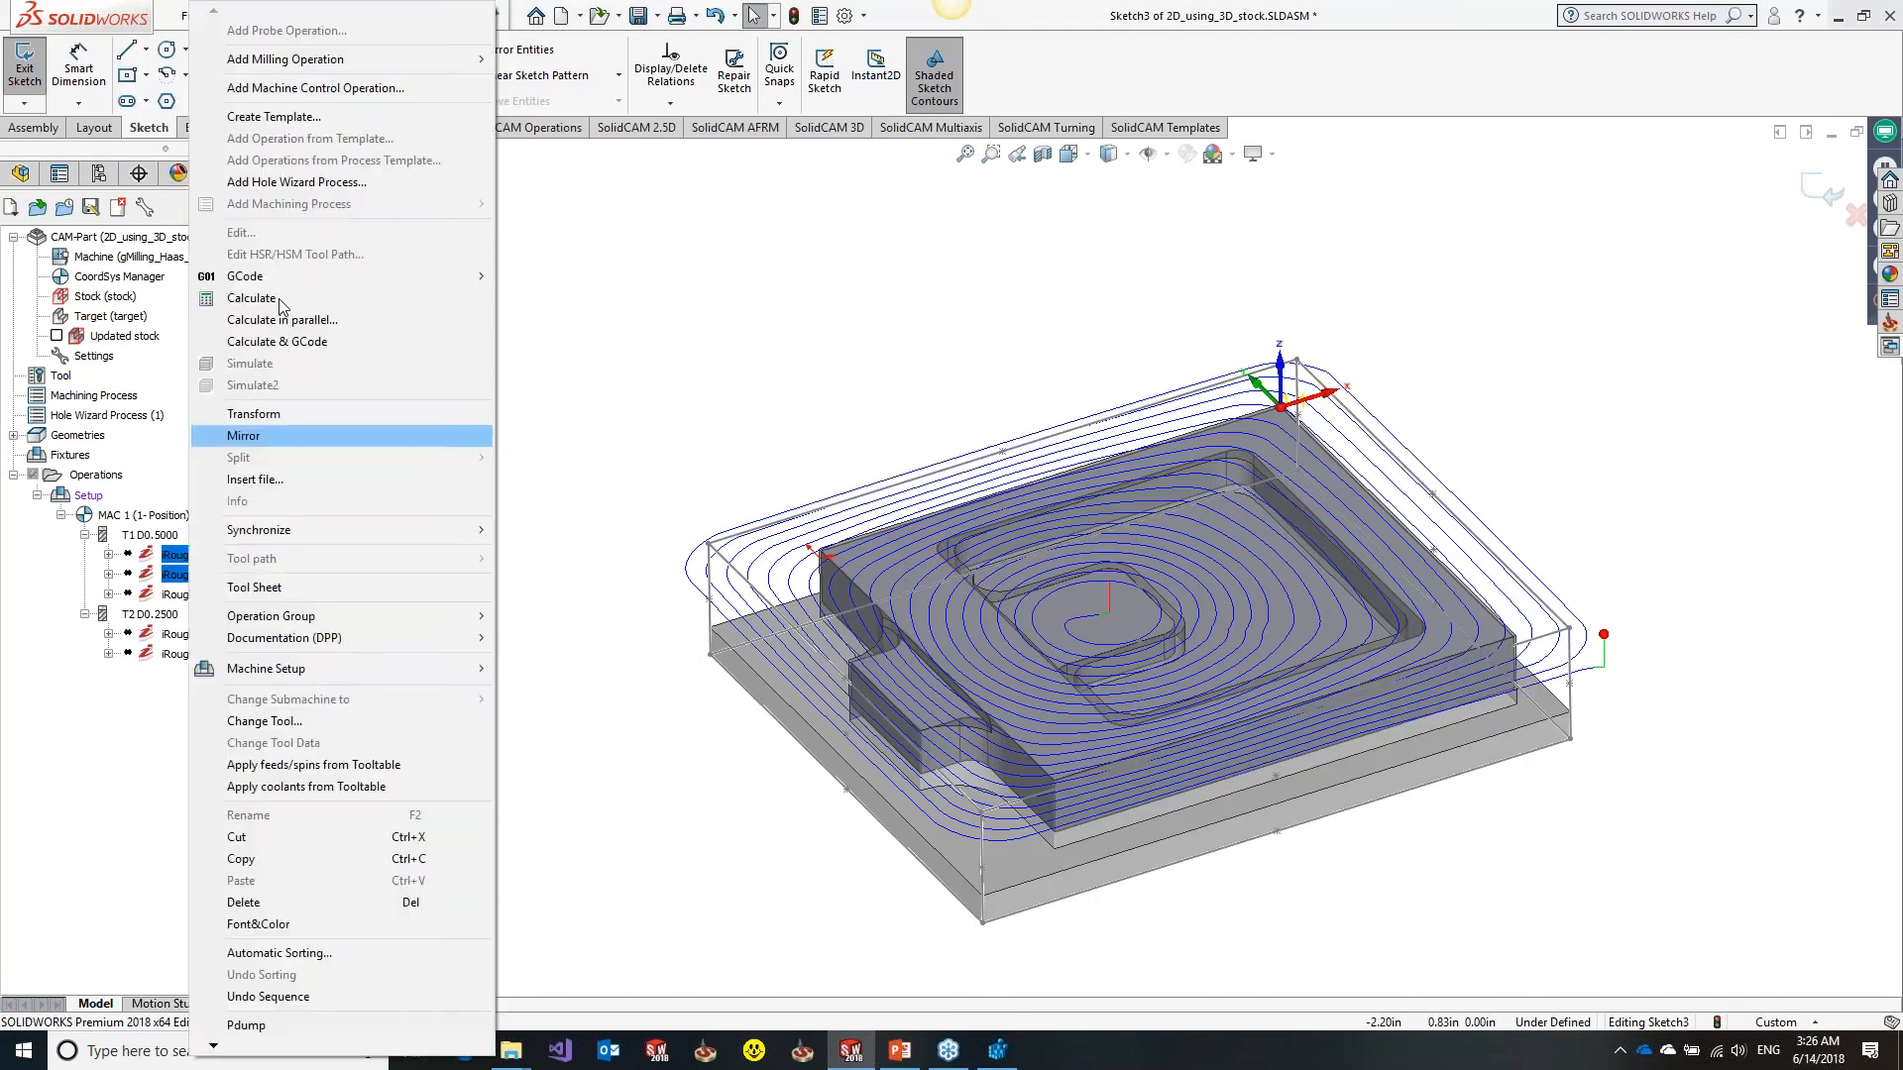
{"action": "left_click", "coordinate": [262, 299]}
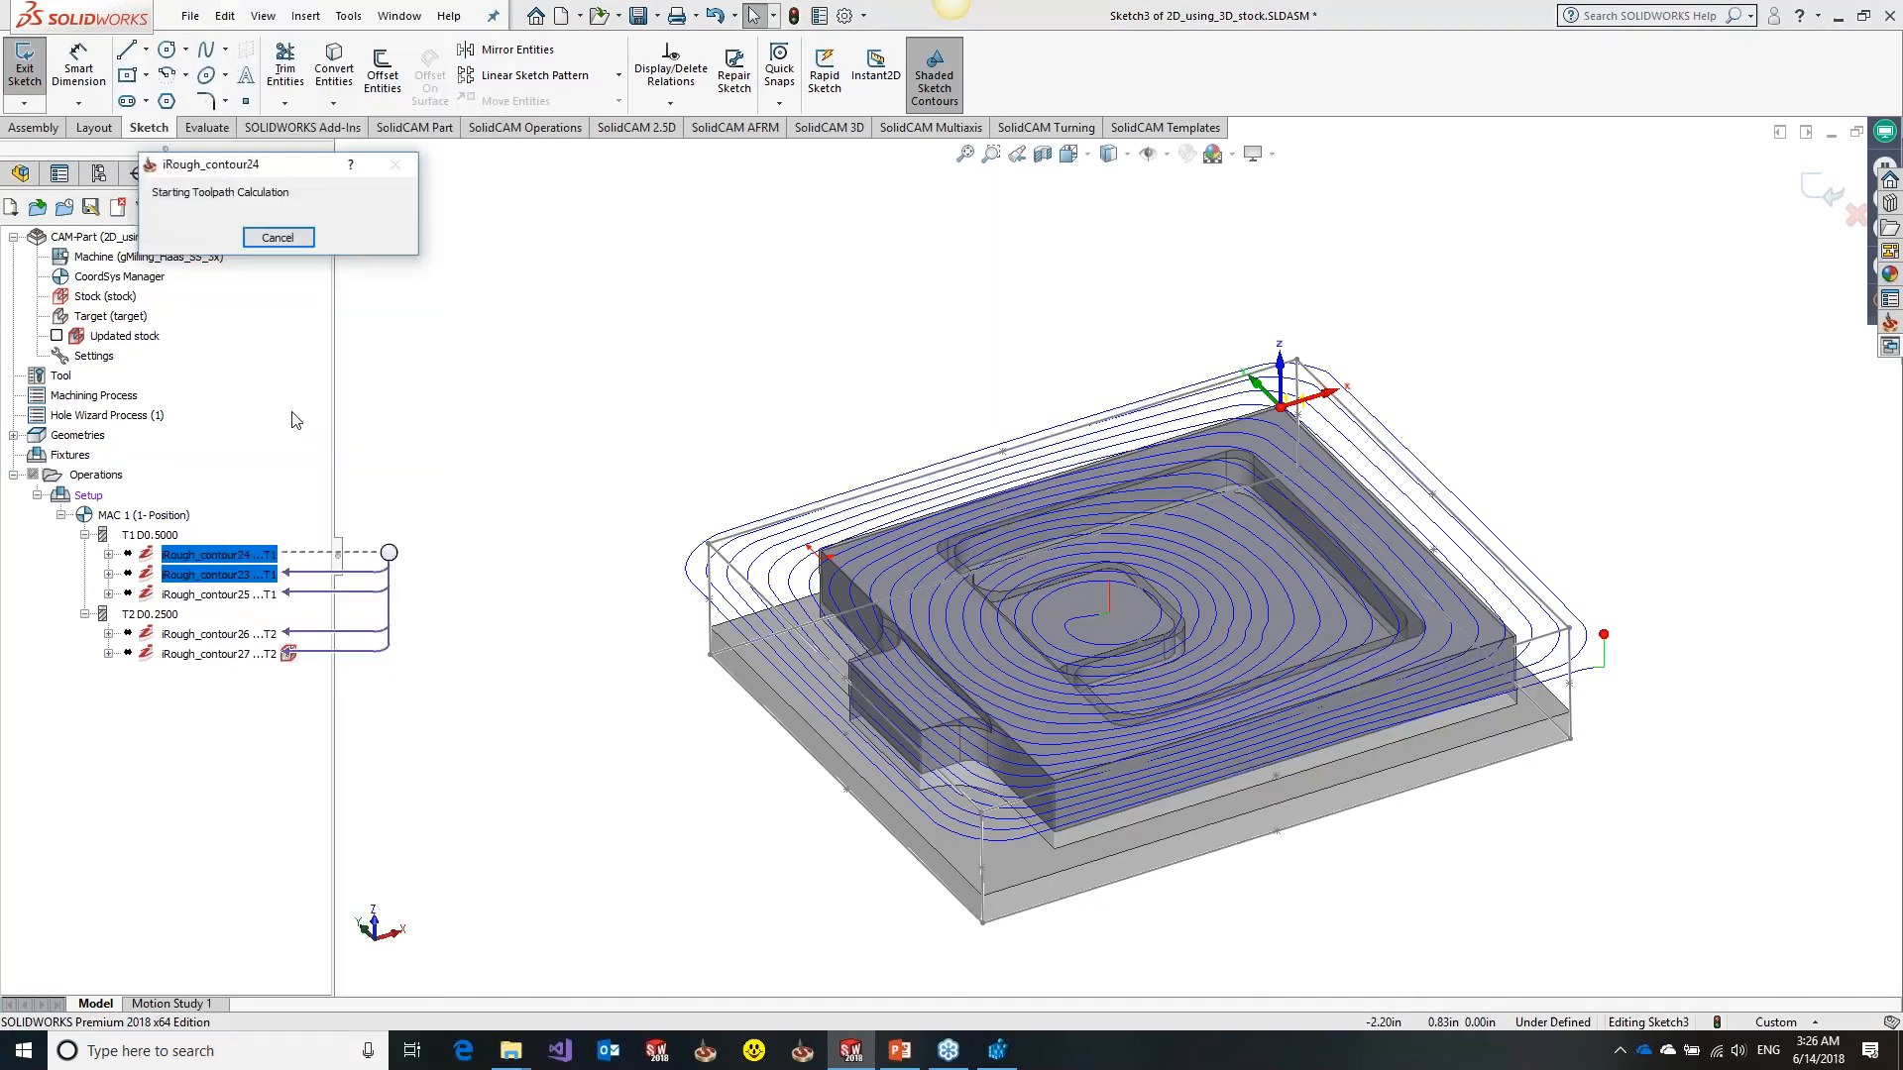
Show the updated stock and display only the recalculated iRough_contour24 toolpath around the part's outer contour
{"action": "left_click", "coordinate": [240, 562]}
{"action": "left_click", "coordinate": [241, 577]}
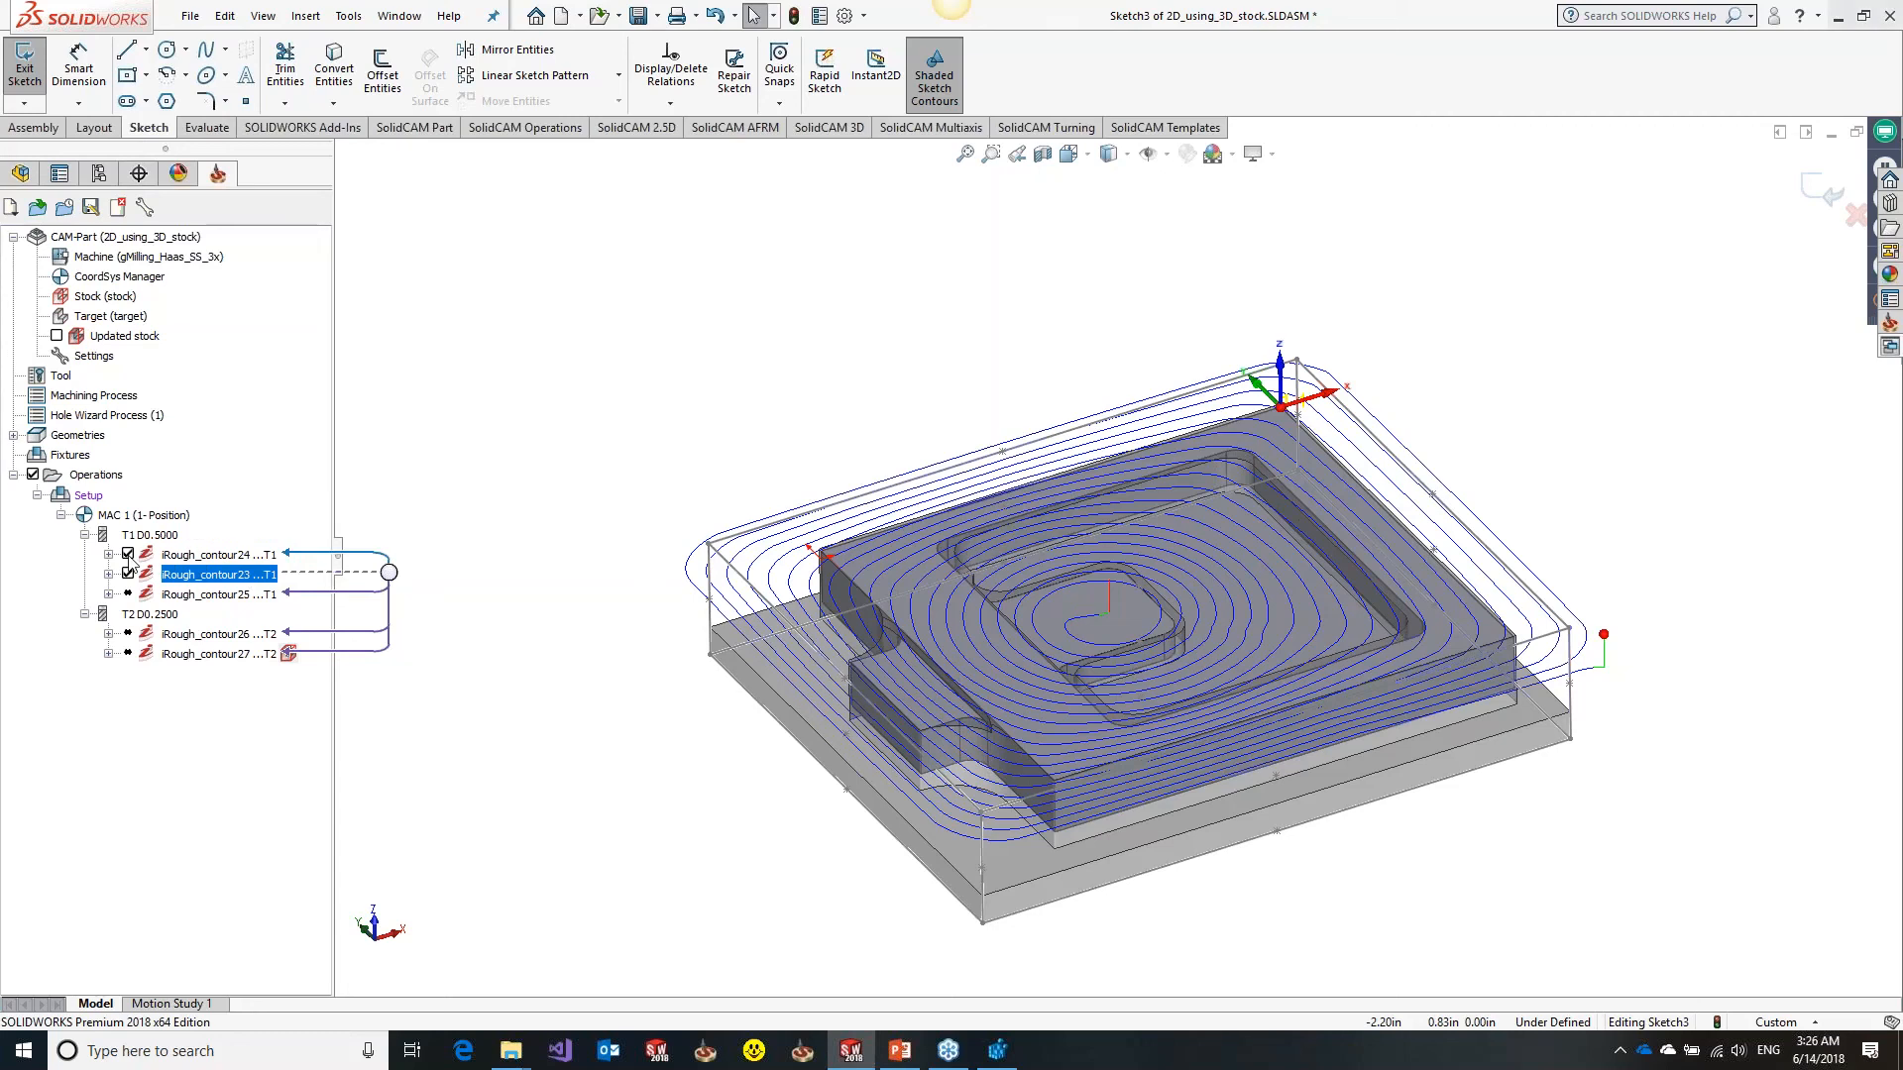
{"action": "left_click", "coordinate": [128, 554]}
{"action": "left_click", "coordinate": [128, 573]}
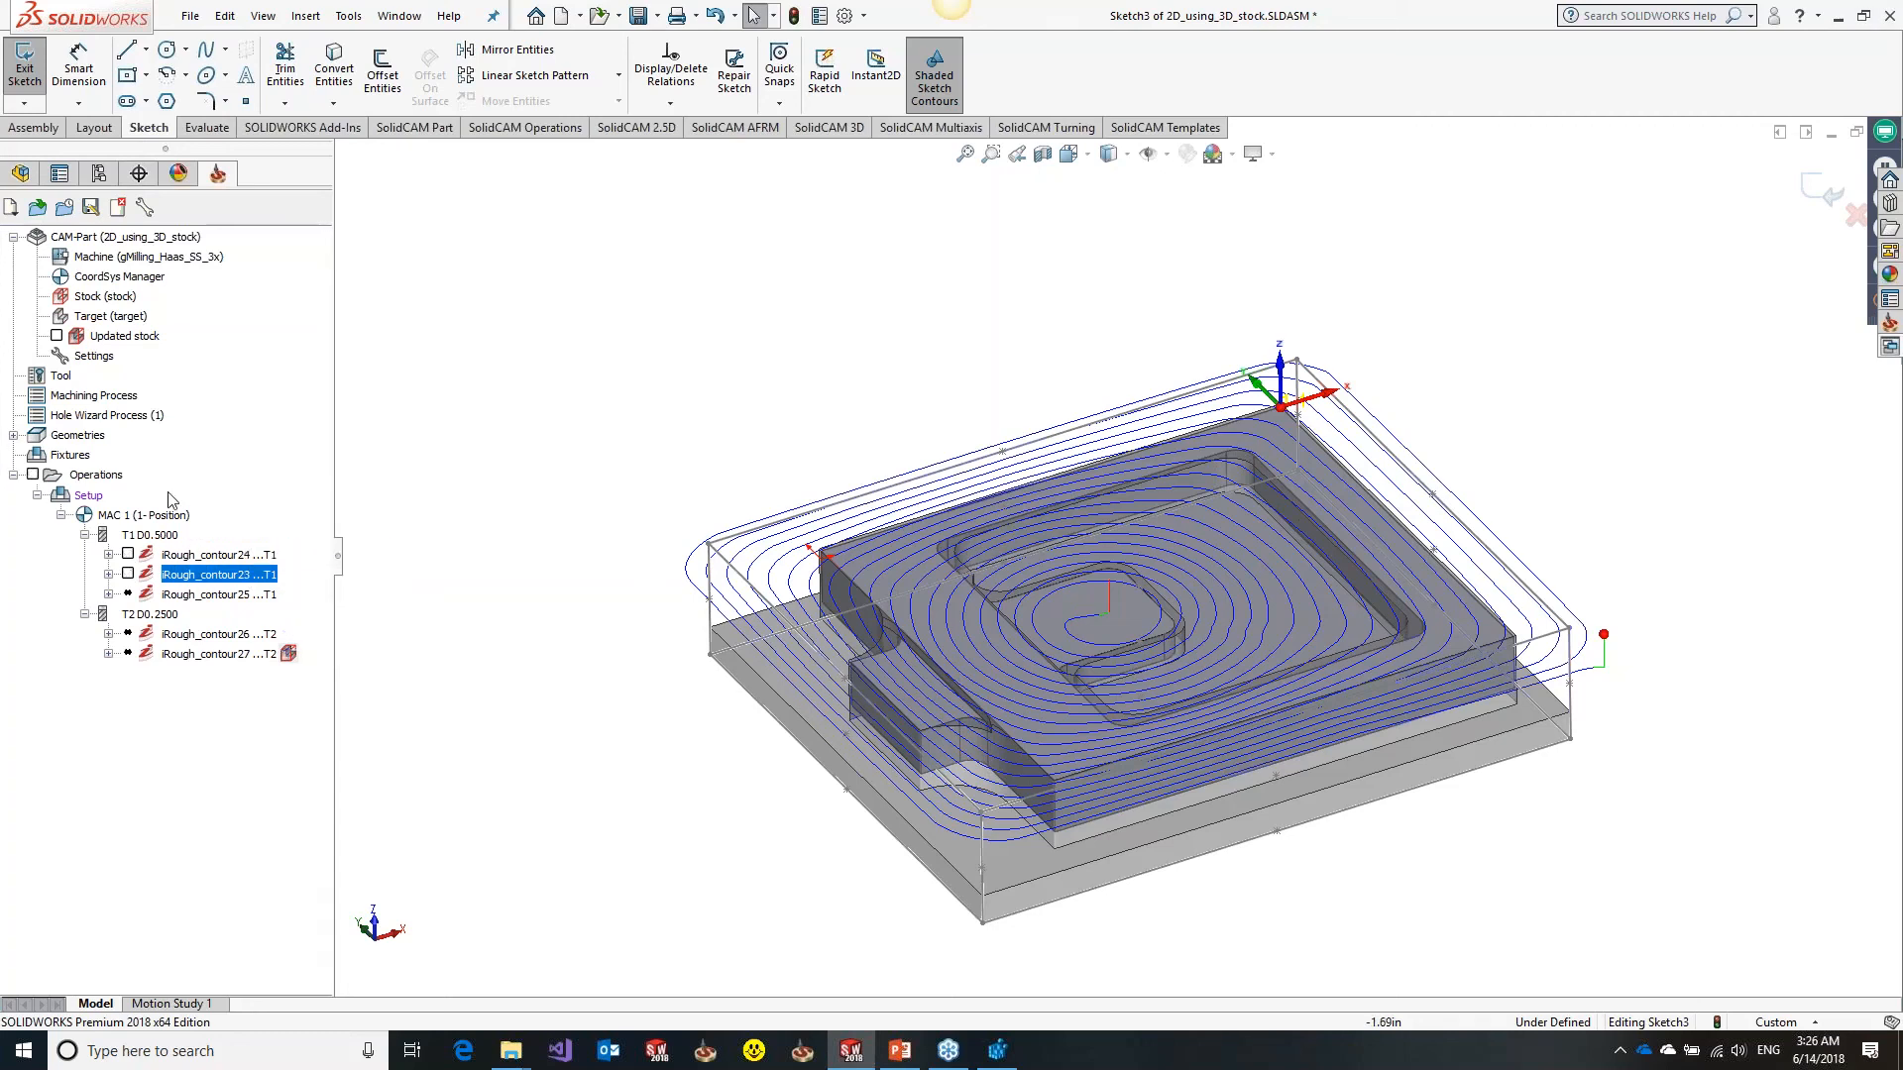
{"action": "left_click", "coordinate": [56, 336]}
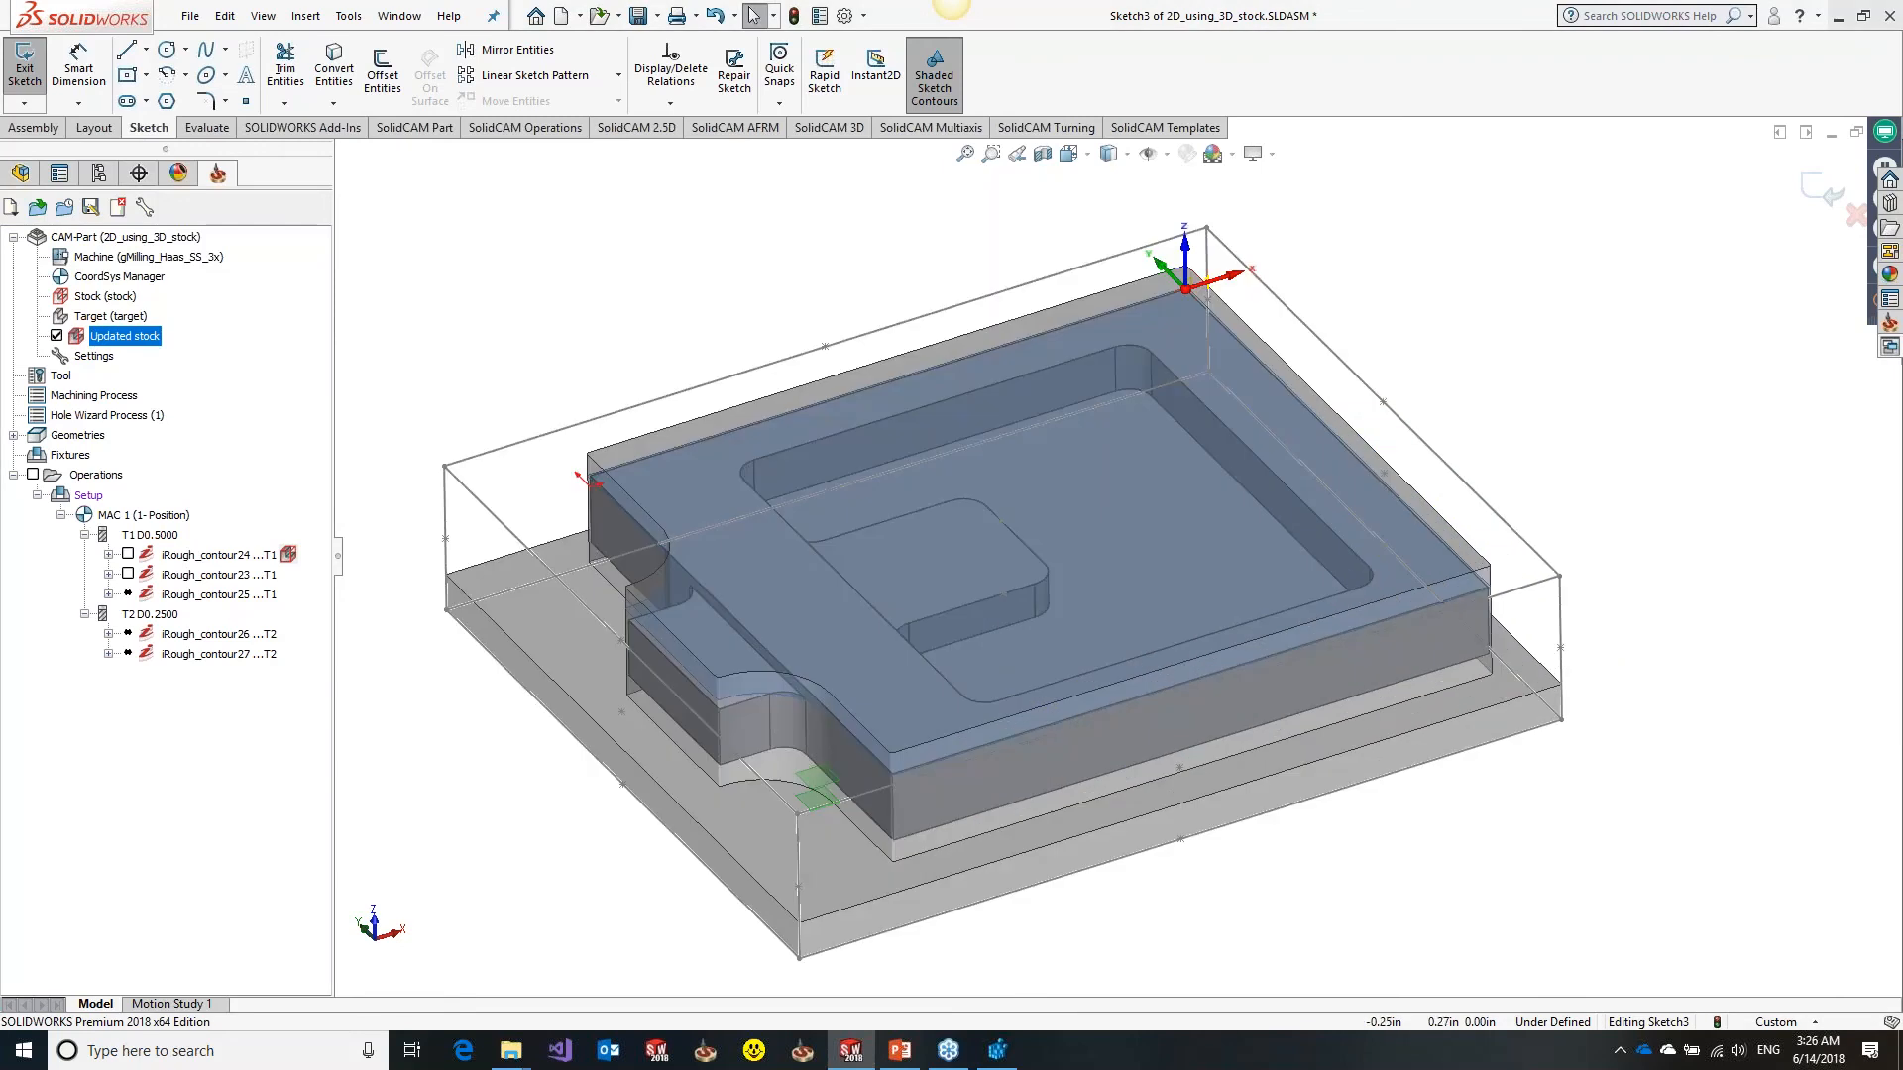
{"action": "left_click", "coordinate": [129, 558]}
{"action": "left_click", "coordinate": [128, 555]}
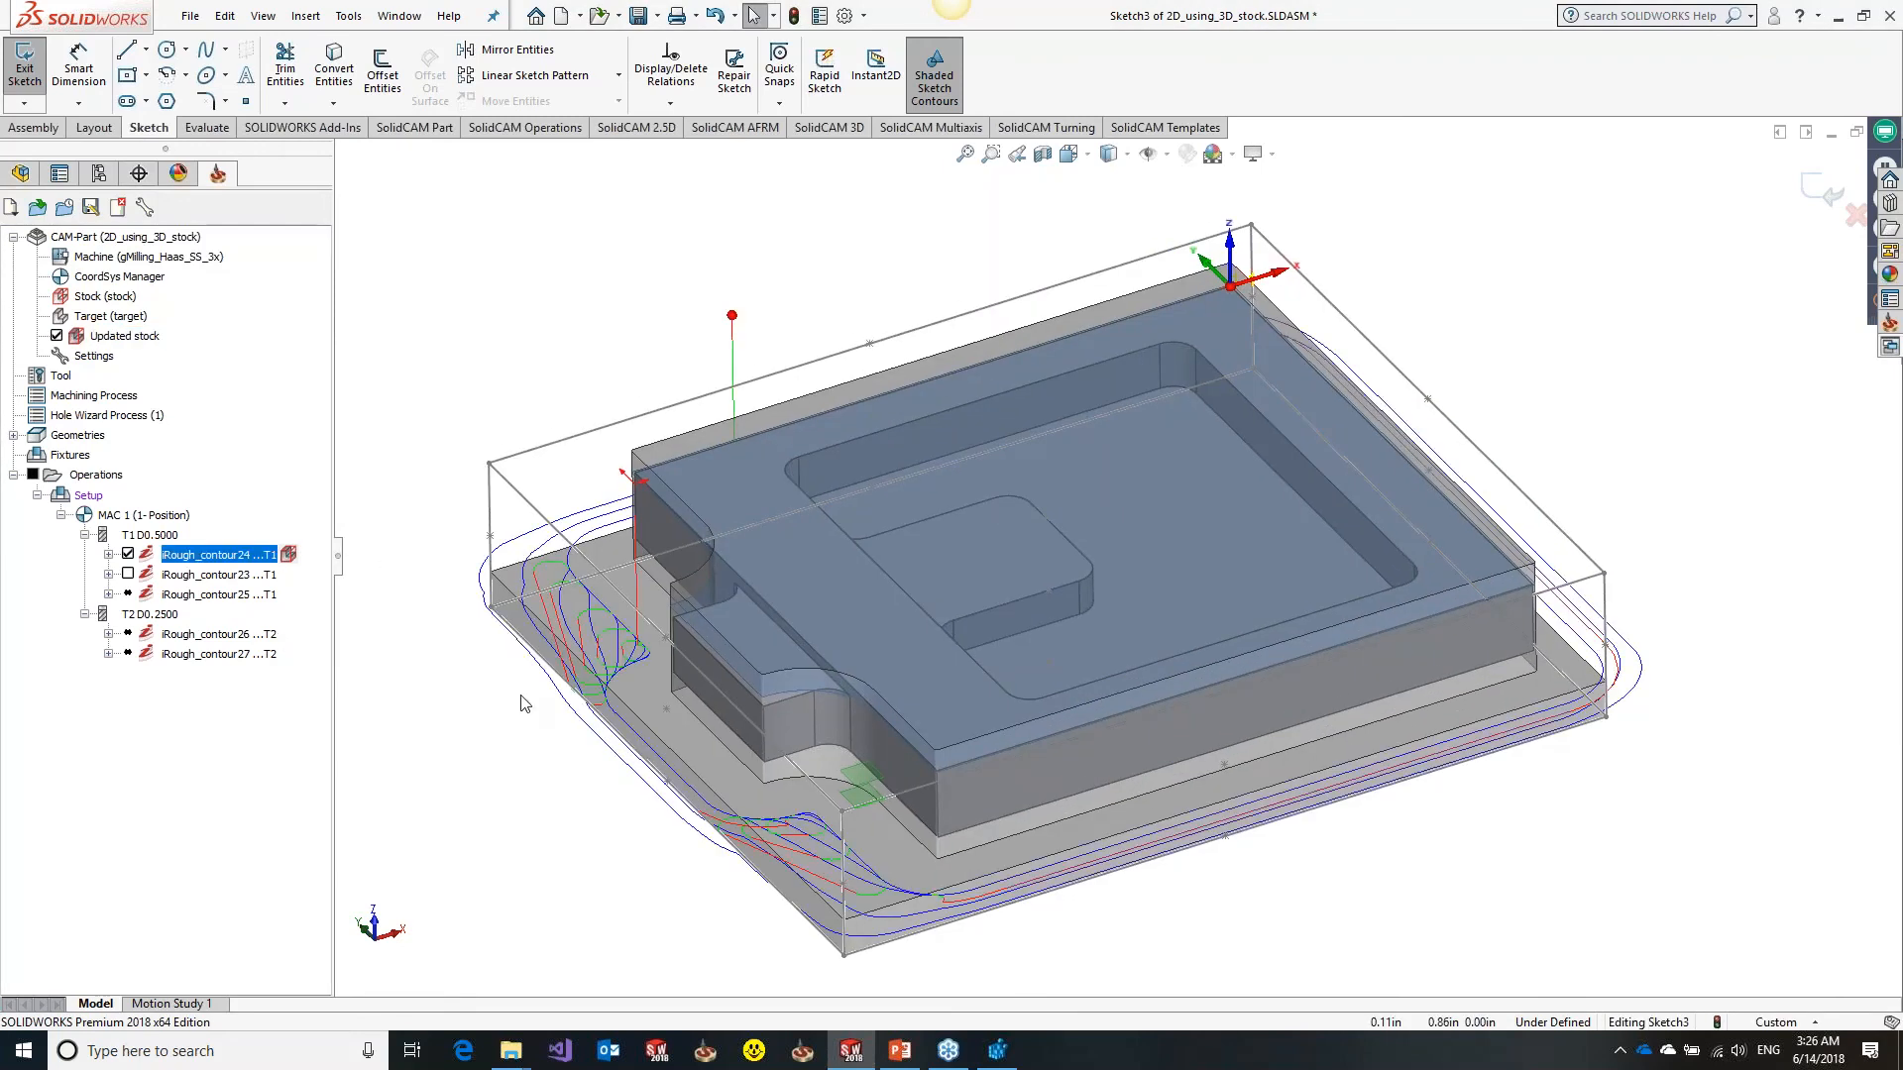
{"action": "middle_click_drag", "start_coordinate": [554, 696], "coordinate": [548, 736]}
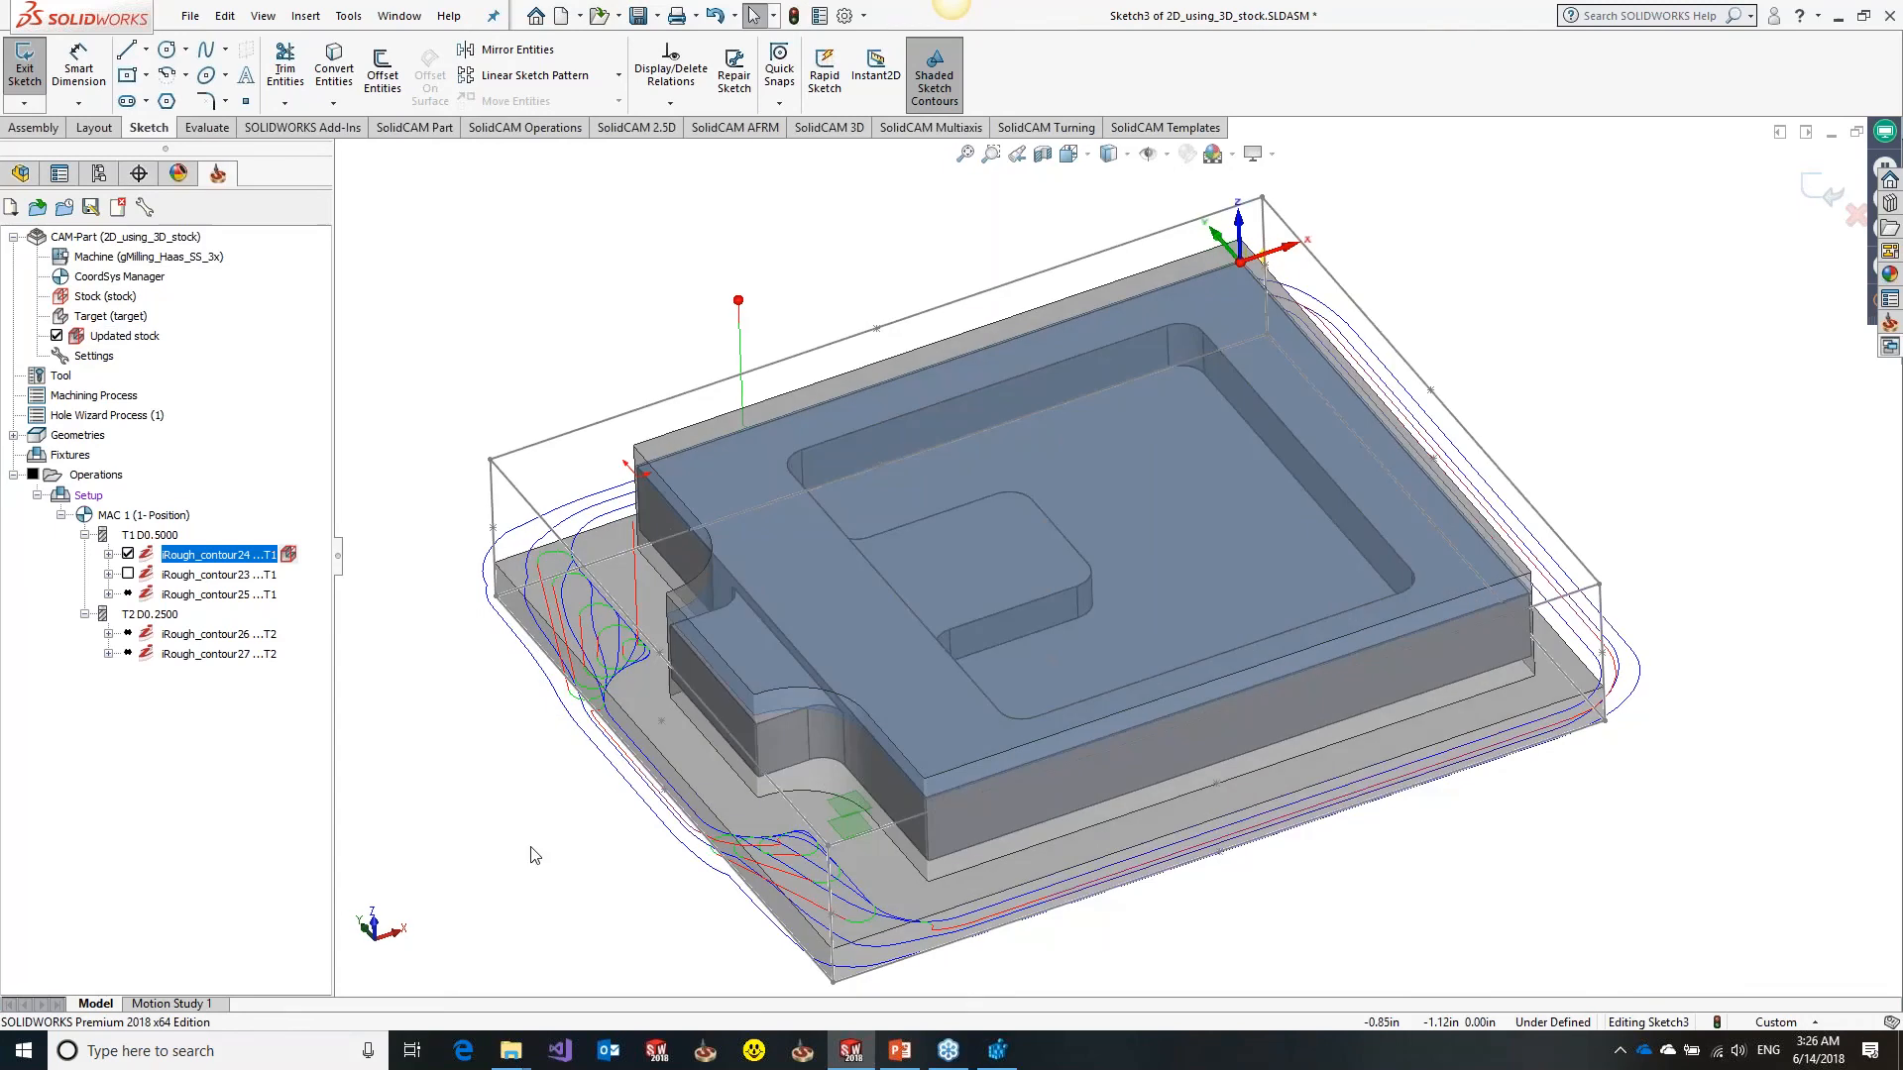
Hide iRough_contour24 and display the recalculated iRough_contour23 toolpath over the updated stock
{"action": "left_click", "coordinate": [128, 554]}
{"action": "left_click", "coordinate": [128, 574]}
{"action": "middle_click_drag", "start_coordinate": [658, 839], "coordinate": [720, 836], "text": "ctrl"}
{"action": "mouse_move", "coordinate": [701, 730]}
{"action": "middle_mouse_down"}
{"action": "mouse_move", "coordinate": [686, 803]}
{"action": "mouse_move", "coordinate": [686, 724]}
{"action": "middle_mouse_up"}
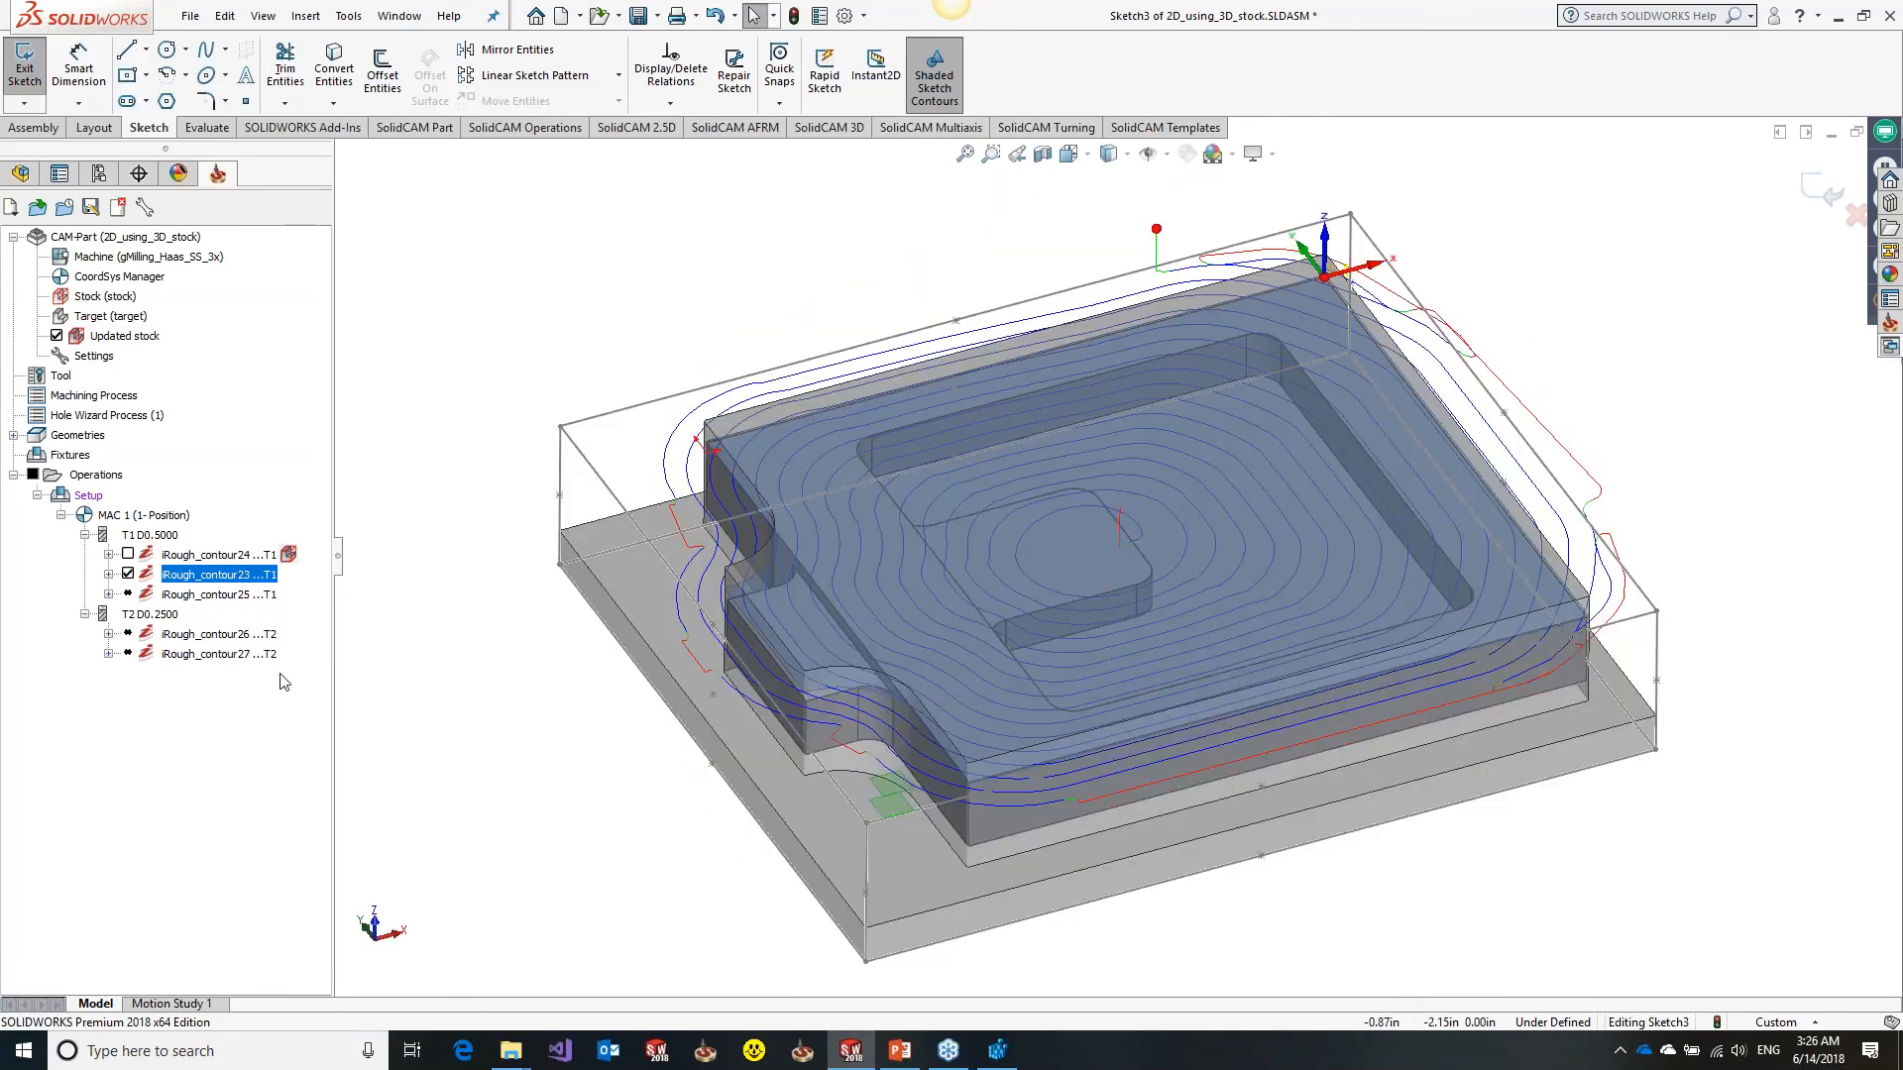
Calculate iRough_contour25, then calculate iRough_contour26 and iRough_contour27 together
{"action": "right_click", "coordinate": [188, 596]}
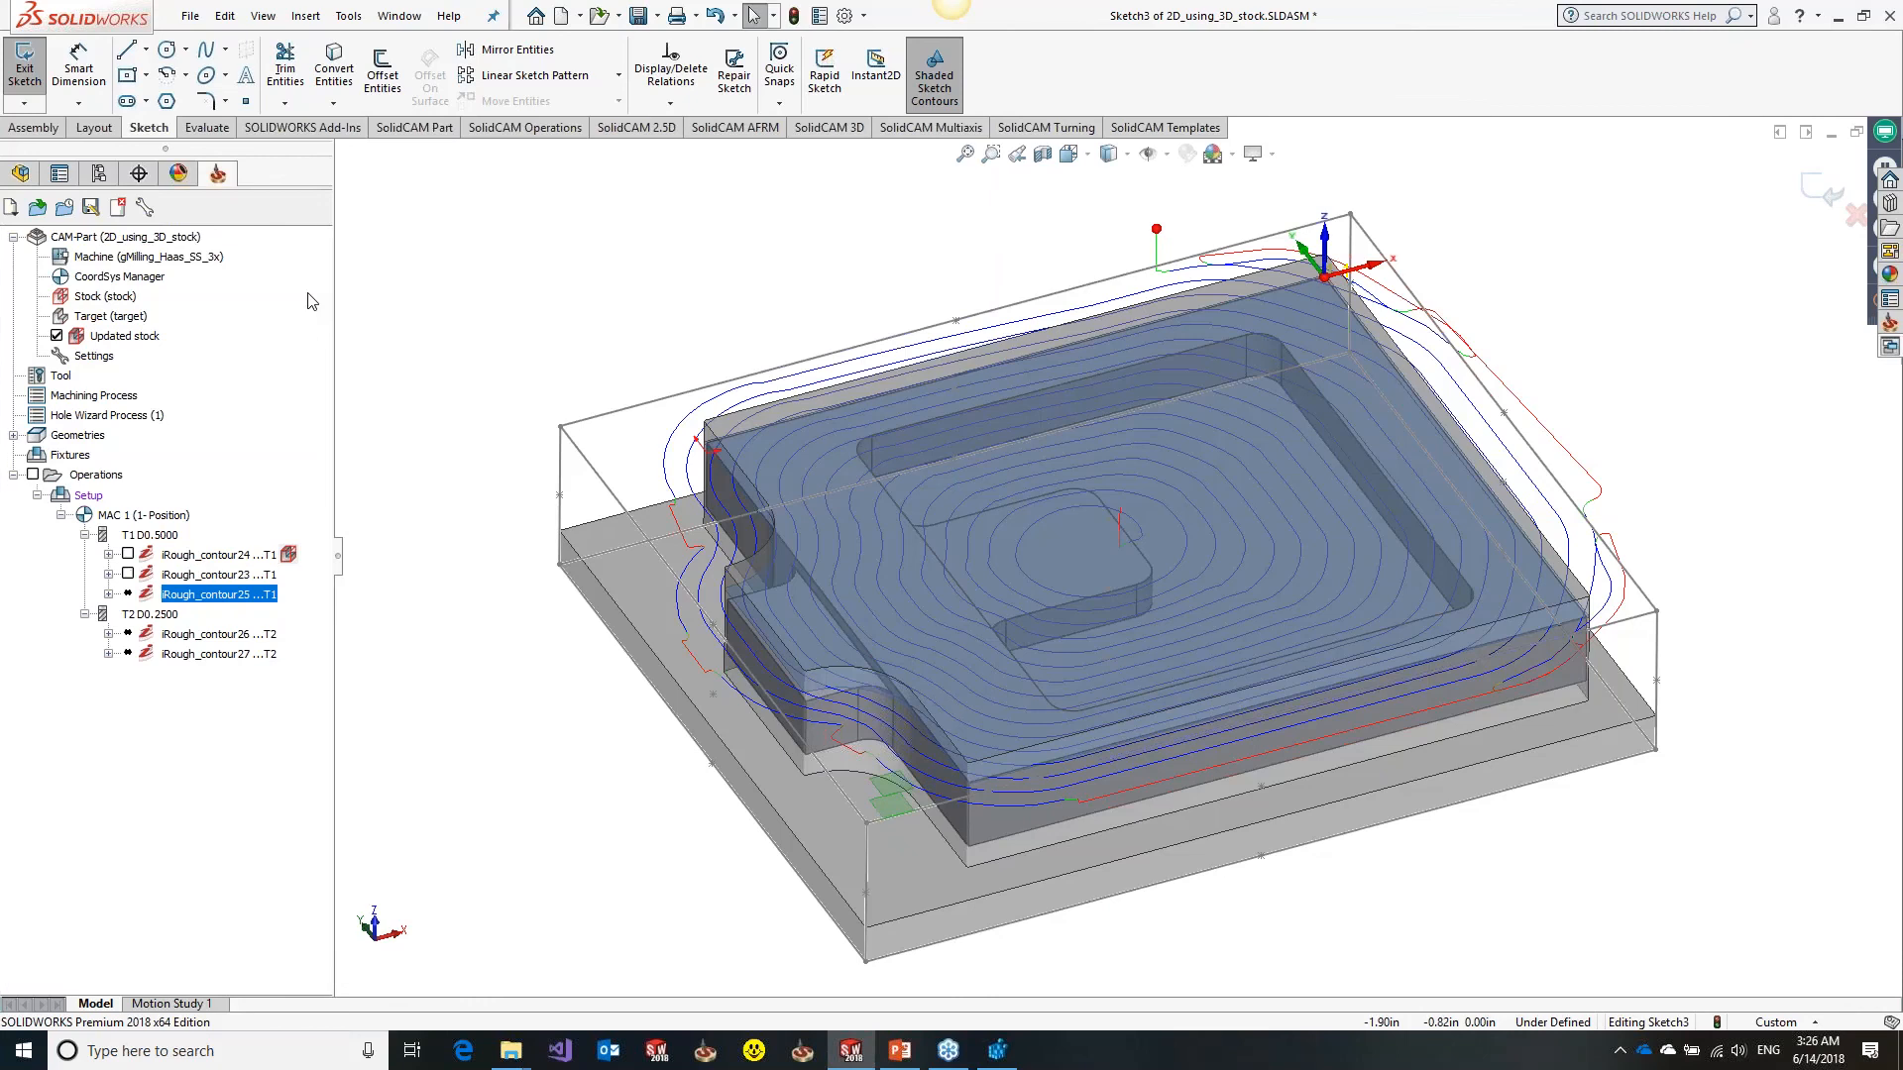
{"action": "left_click", "coordinate": [258, 297]}
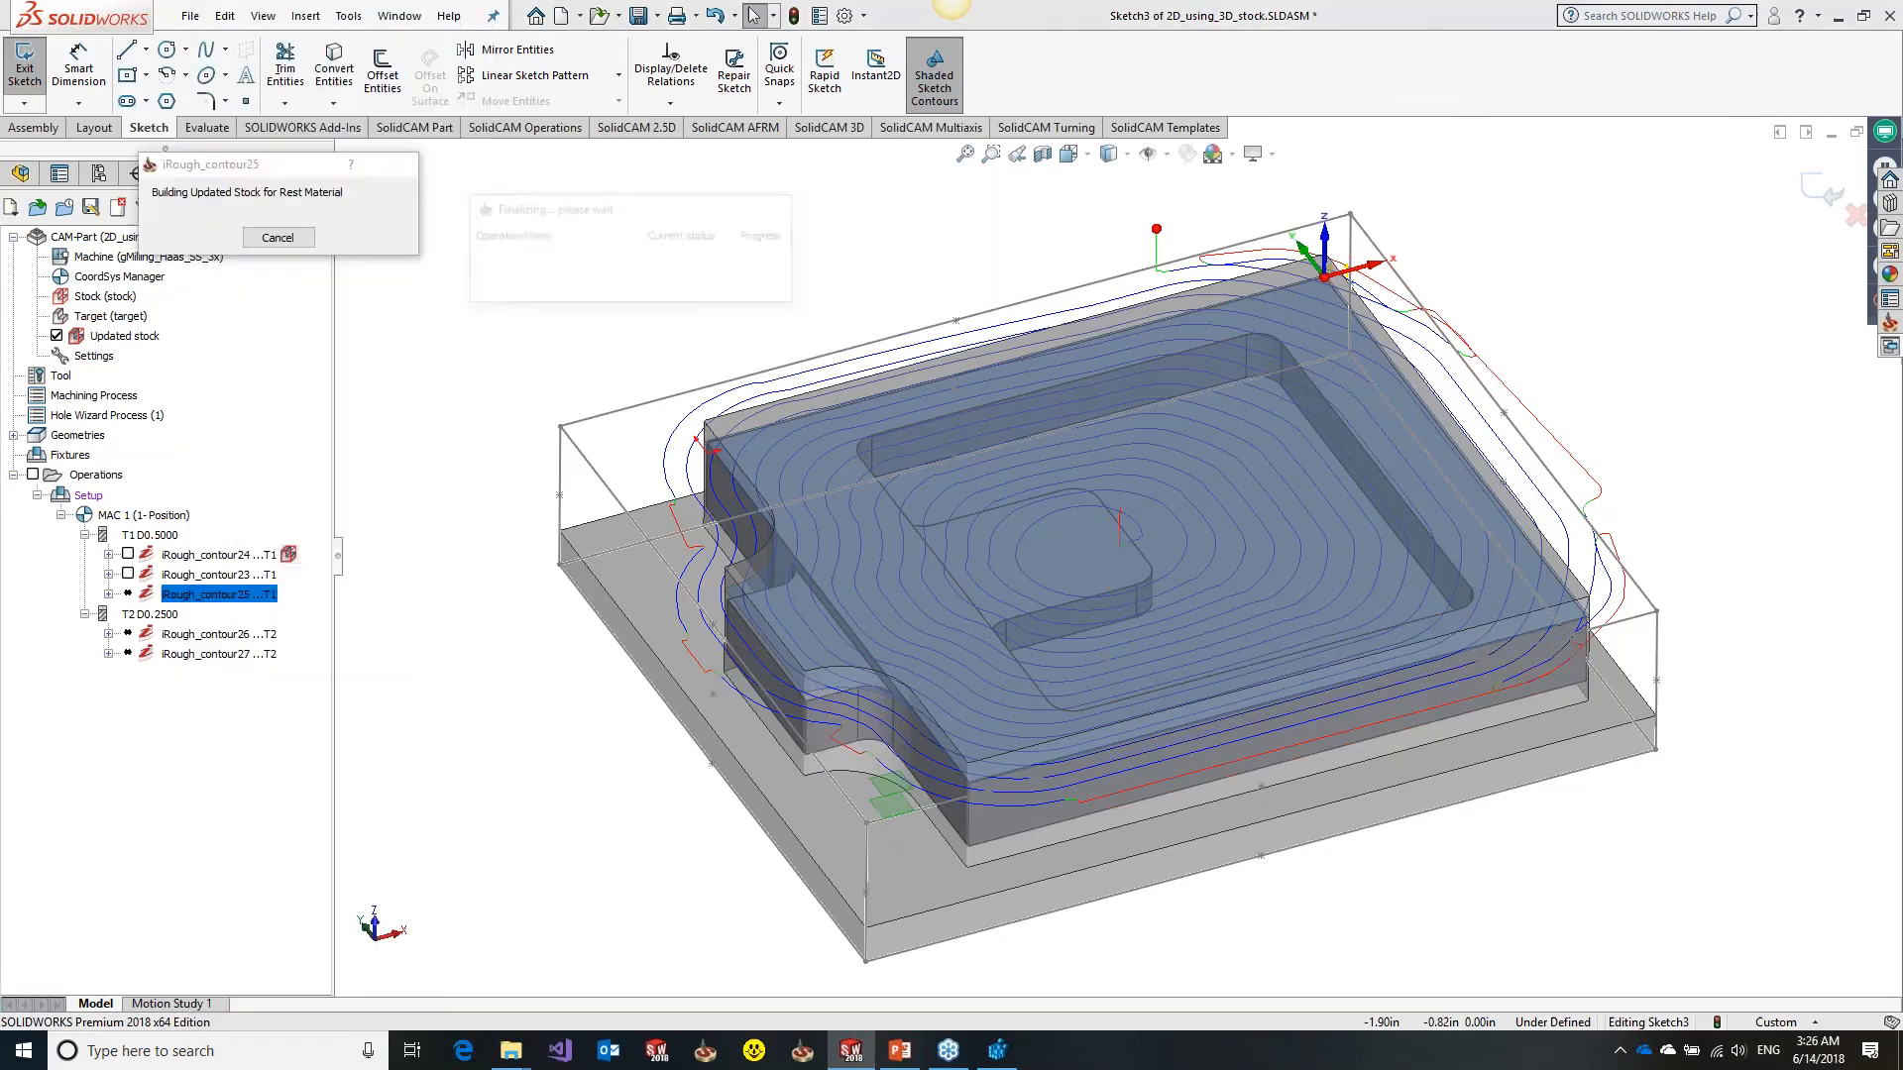
{"action": "left_click", "coordinate": [199, 634]}
{"action": "left_click", "coordinate": [193, 654], "text": "shift"}
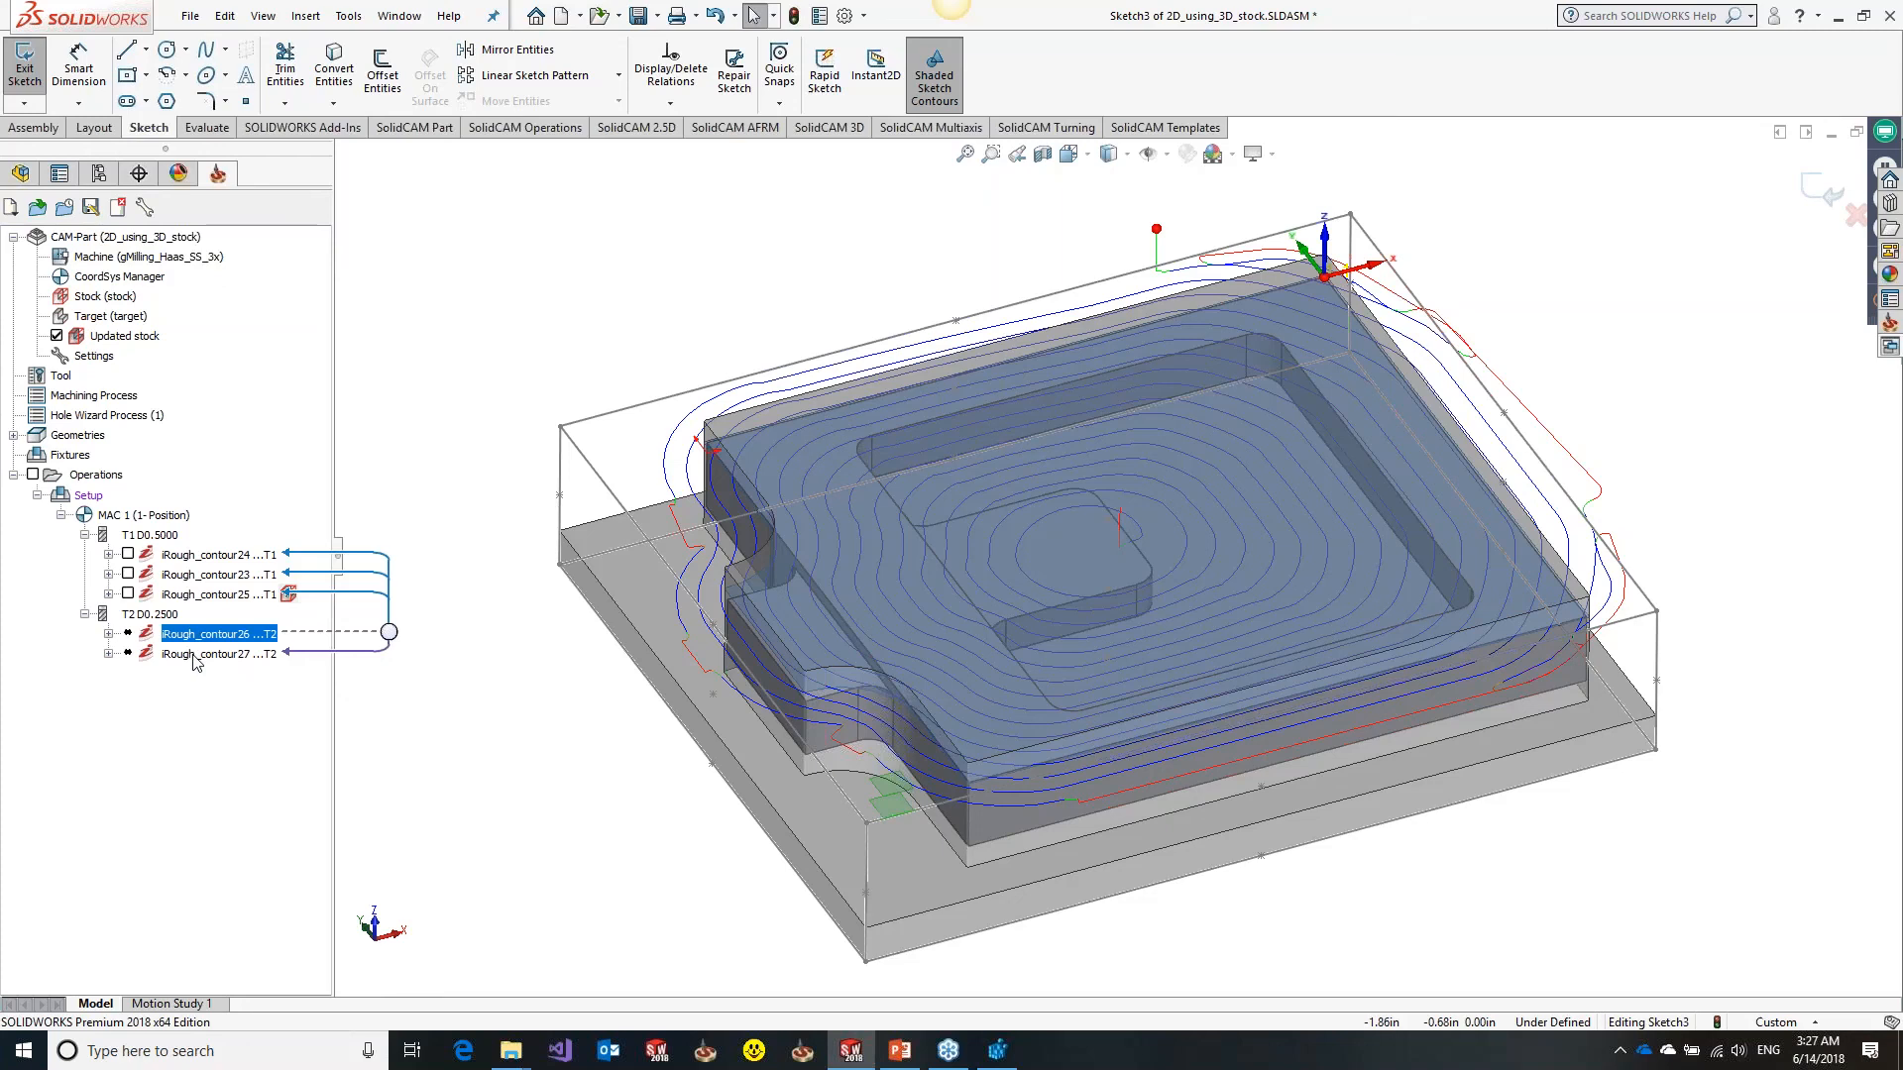
{"action": "right_click", "coordinate": [198, 644]}
{"action": "left_click", "coordinate": [258, 298]}
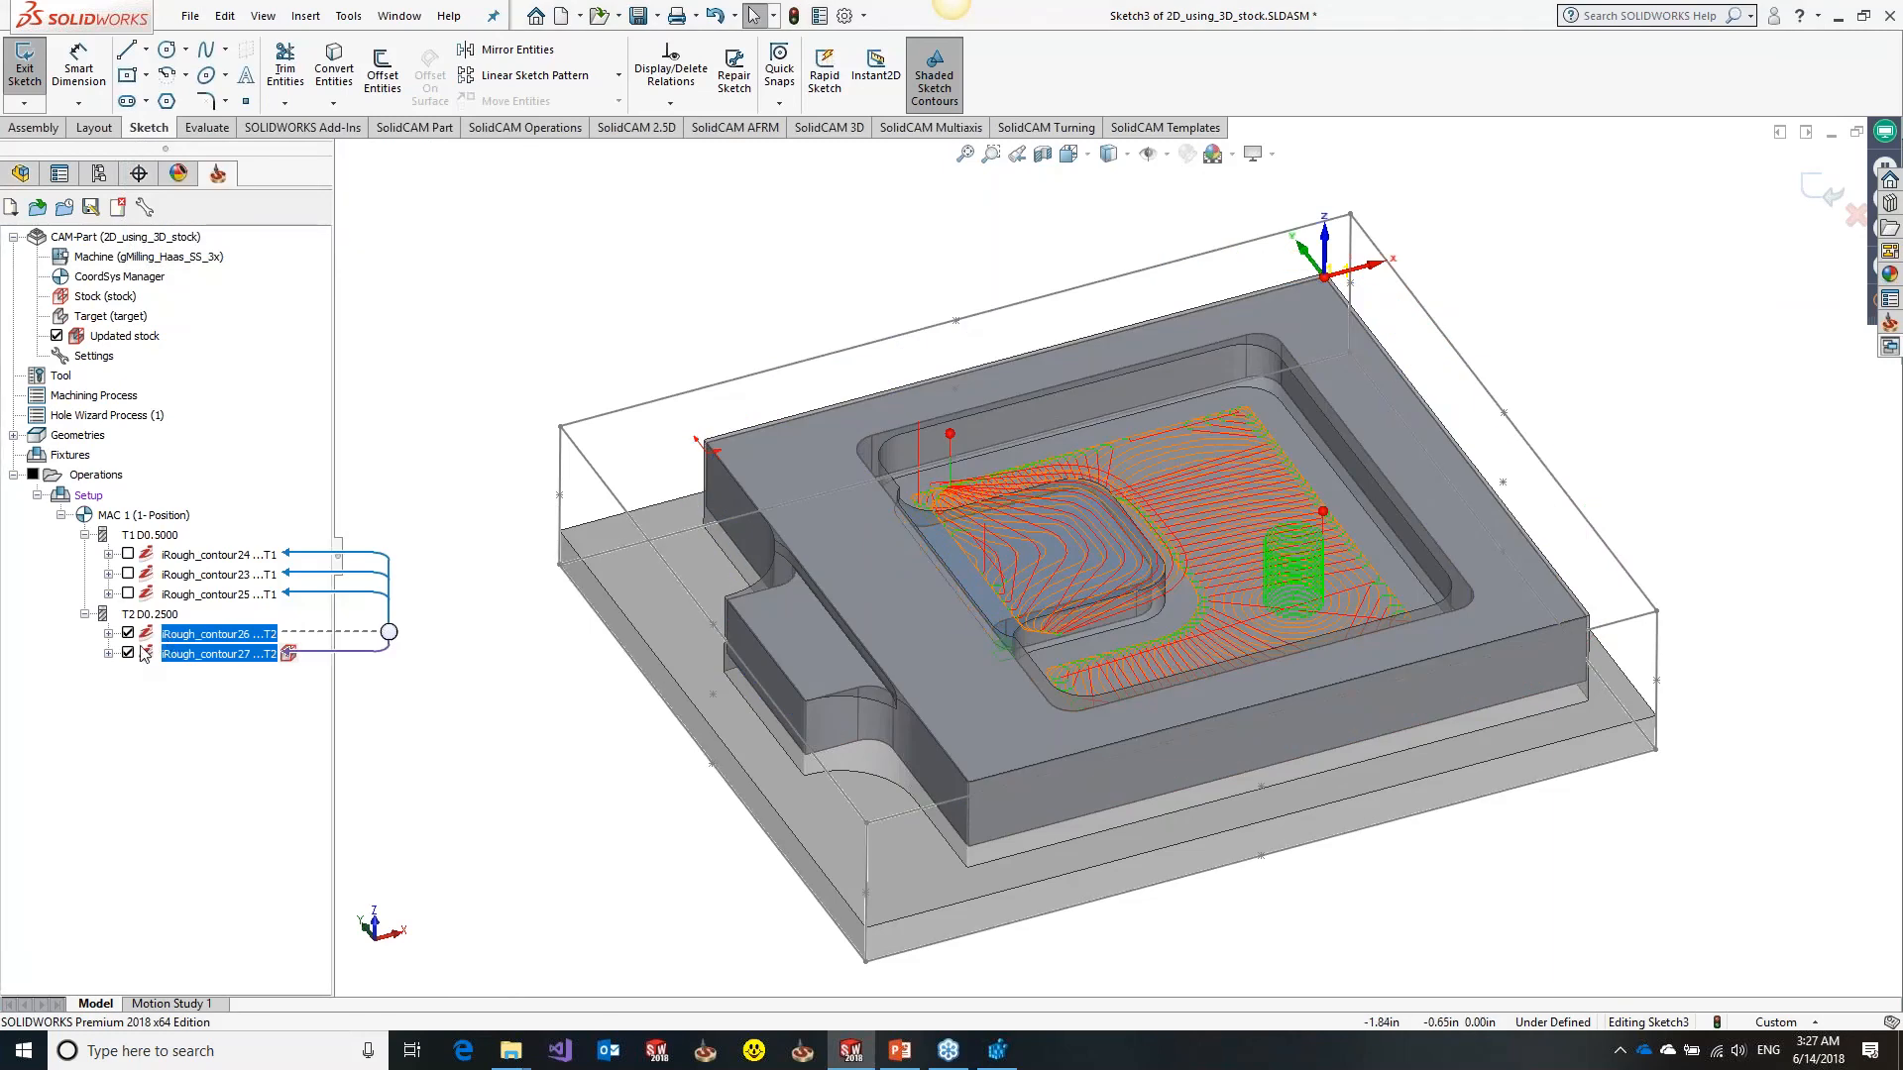
Display the iRough_contour26 toolpath alone in the pocket, then show only the iRough_contour27 toolpath over the island
{"action": "left_click", "coordinate": [128, 652]}
{"action": "left_click", "coordinate": [127, 652]}
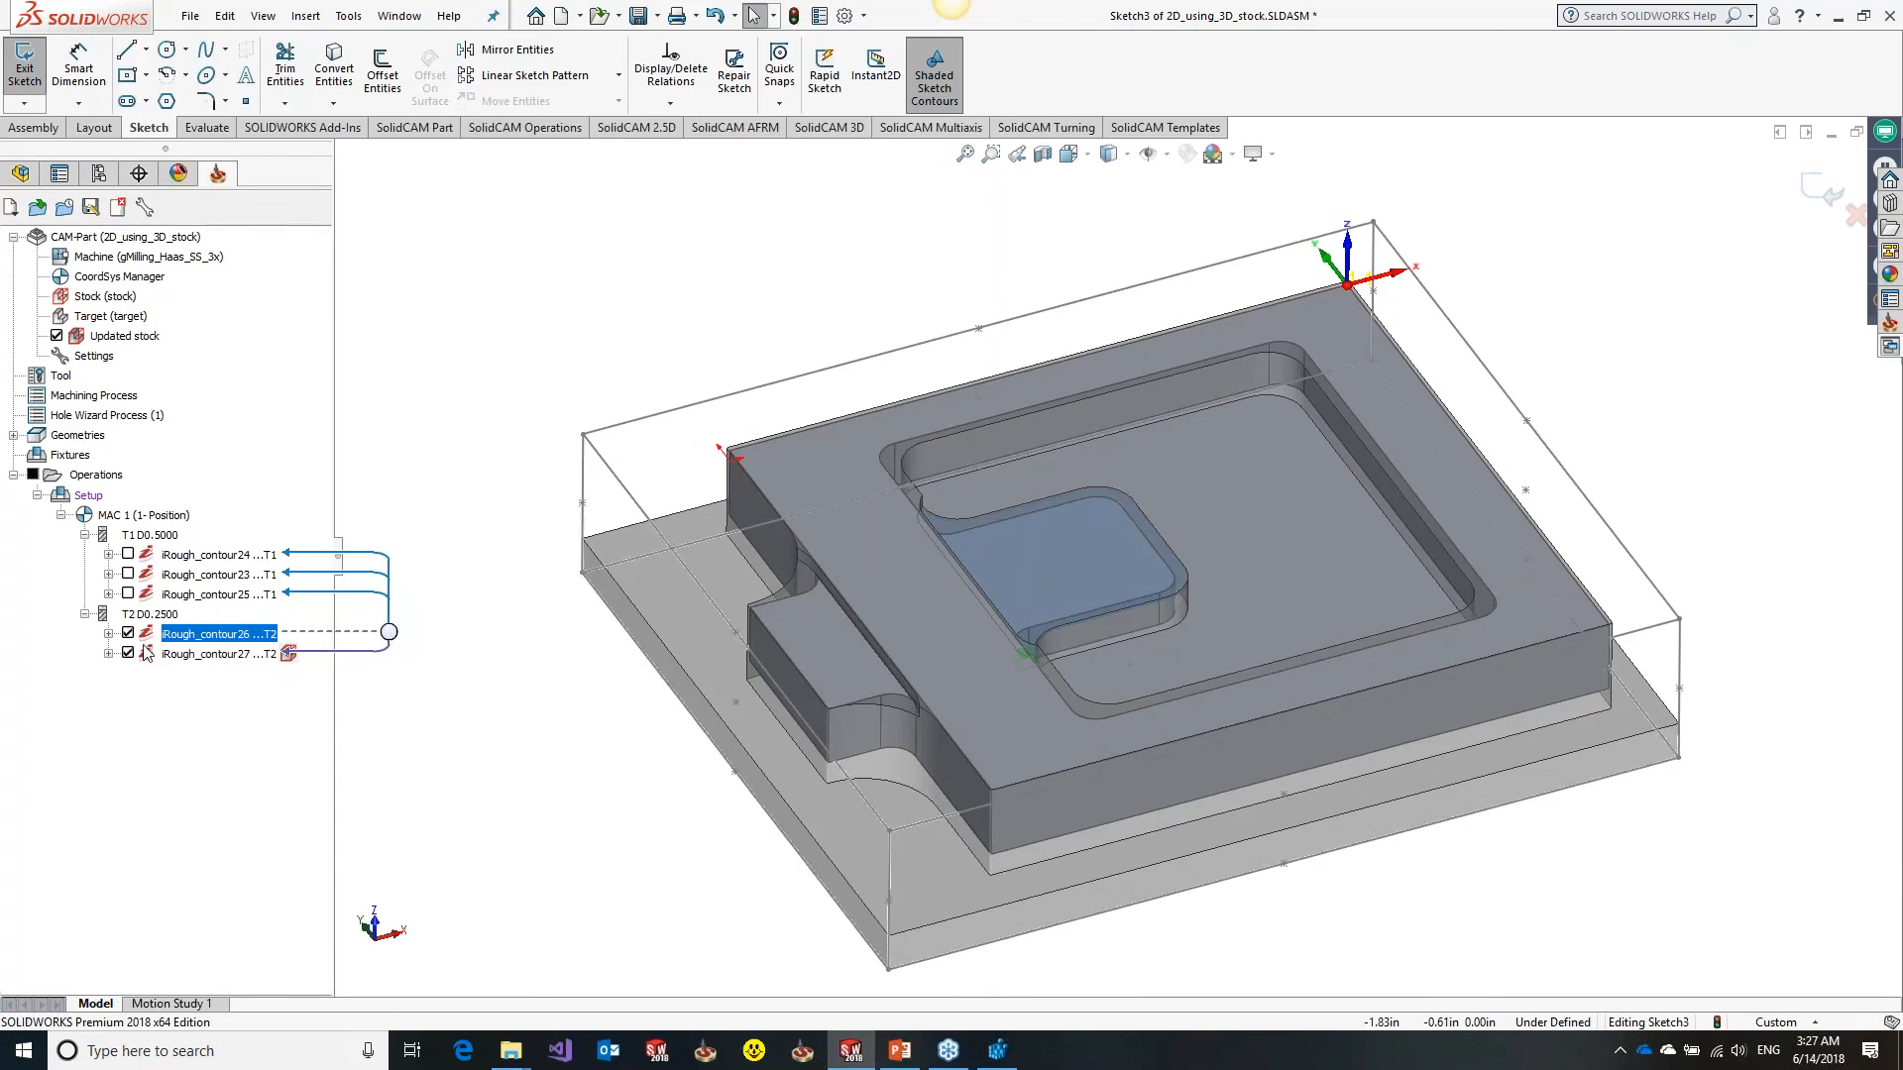
{"action": "left_click", "coordinate": [128, 653]}
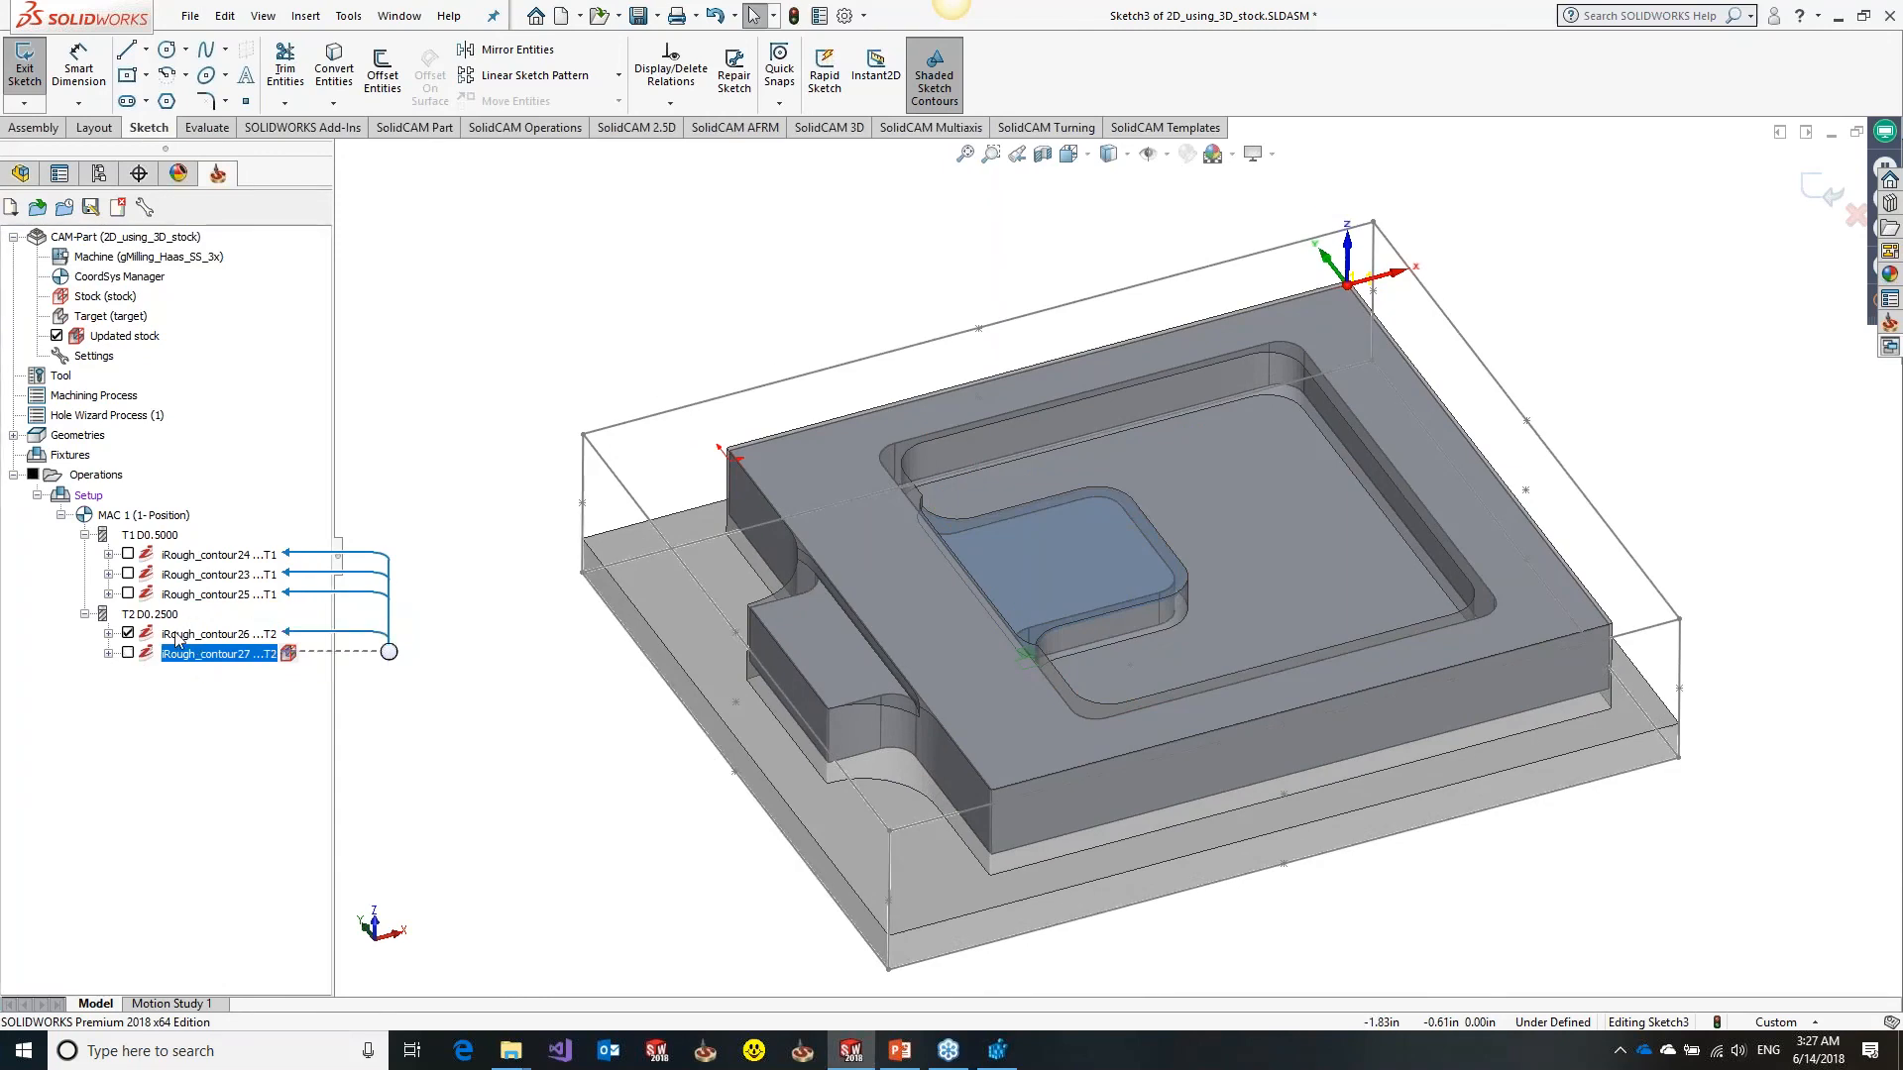
{"action": "left_click", "coordinate": [178, 635]}
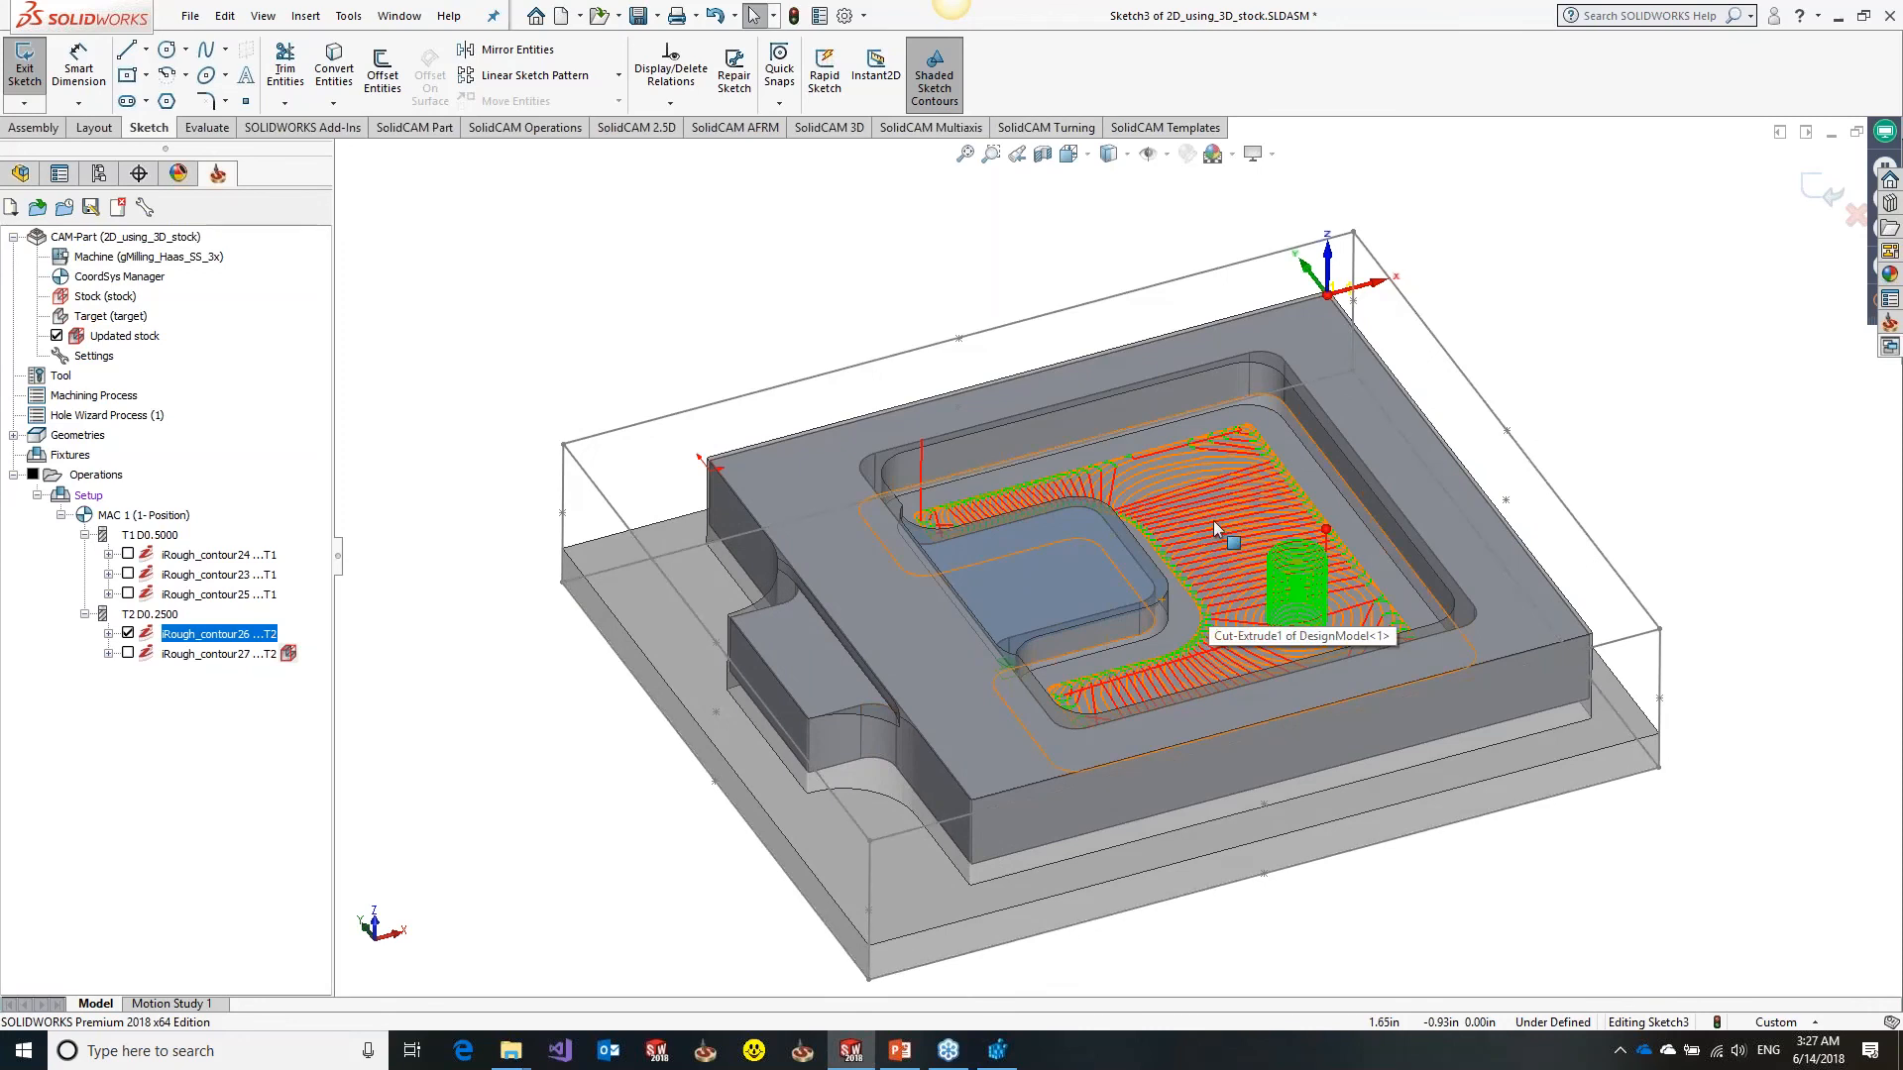
{"action": "left_click", "coordinate": [128, 635]}
{"action": "left_click", "coordinate": [128, 653]}
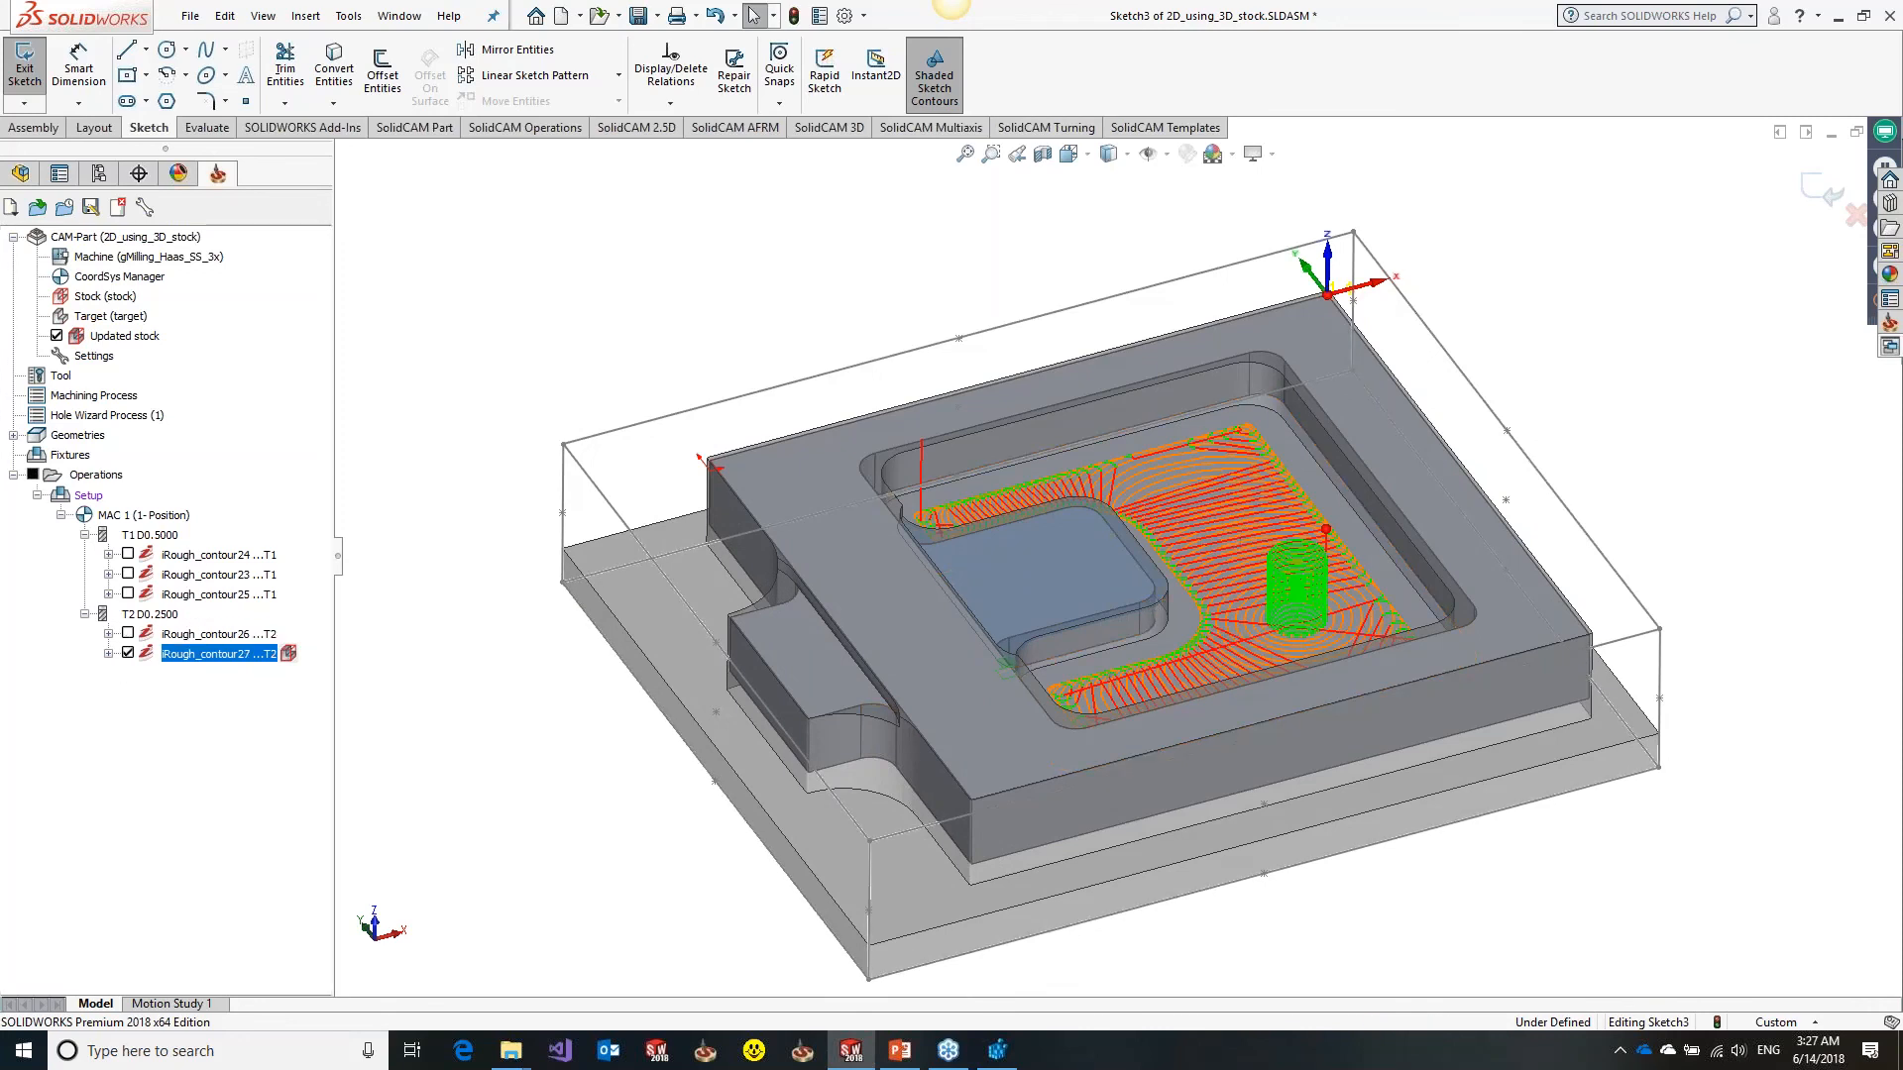
Reorder the operations so iRough_contour27 comes before iRough_contour26, and recalculate iRough_contour27
{"action": "left_click", "coordinate": [128, 653]}
{"action": "left_click_drag", "start_coordinate": [203, 655], "coordinate": [202, 658]}
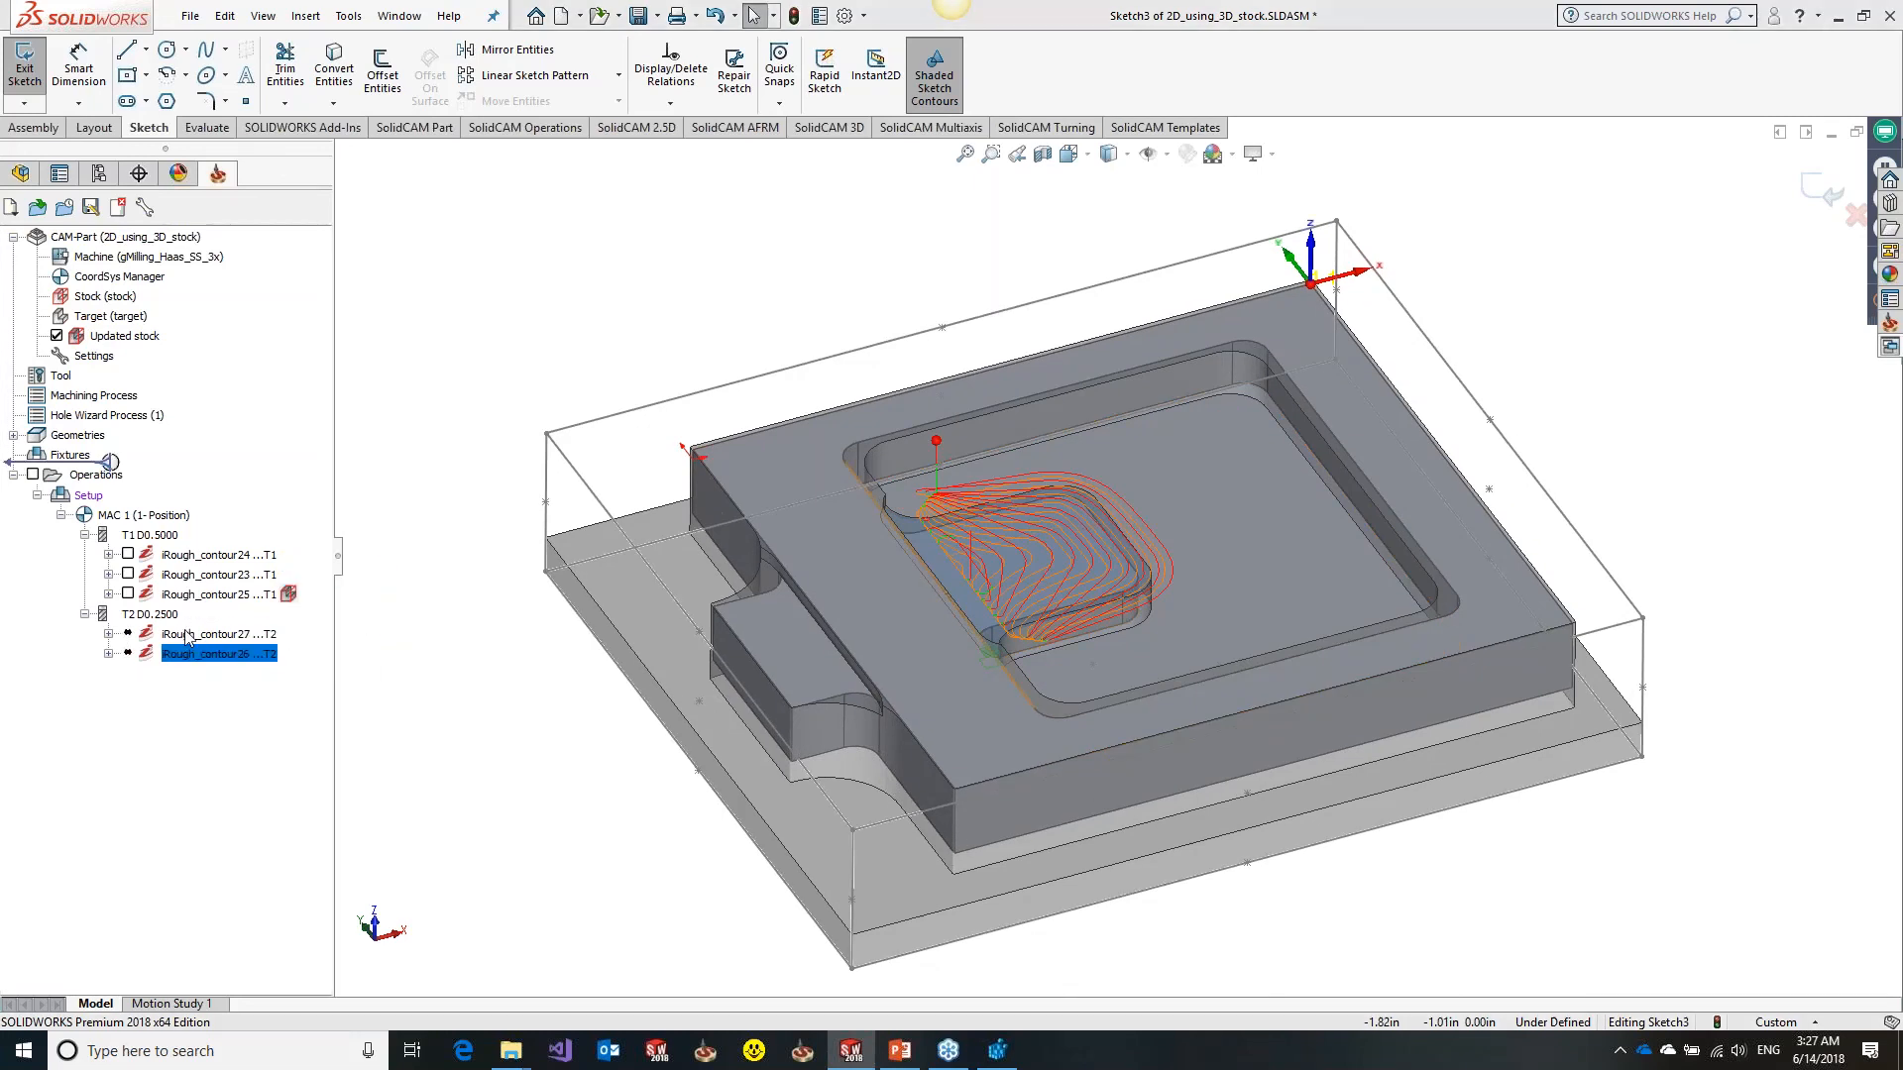
{"action": "right_click", "coordinate": [287, 313]}
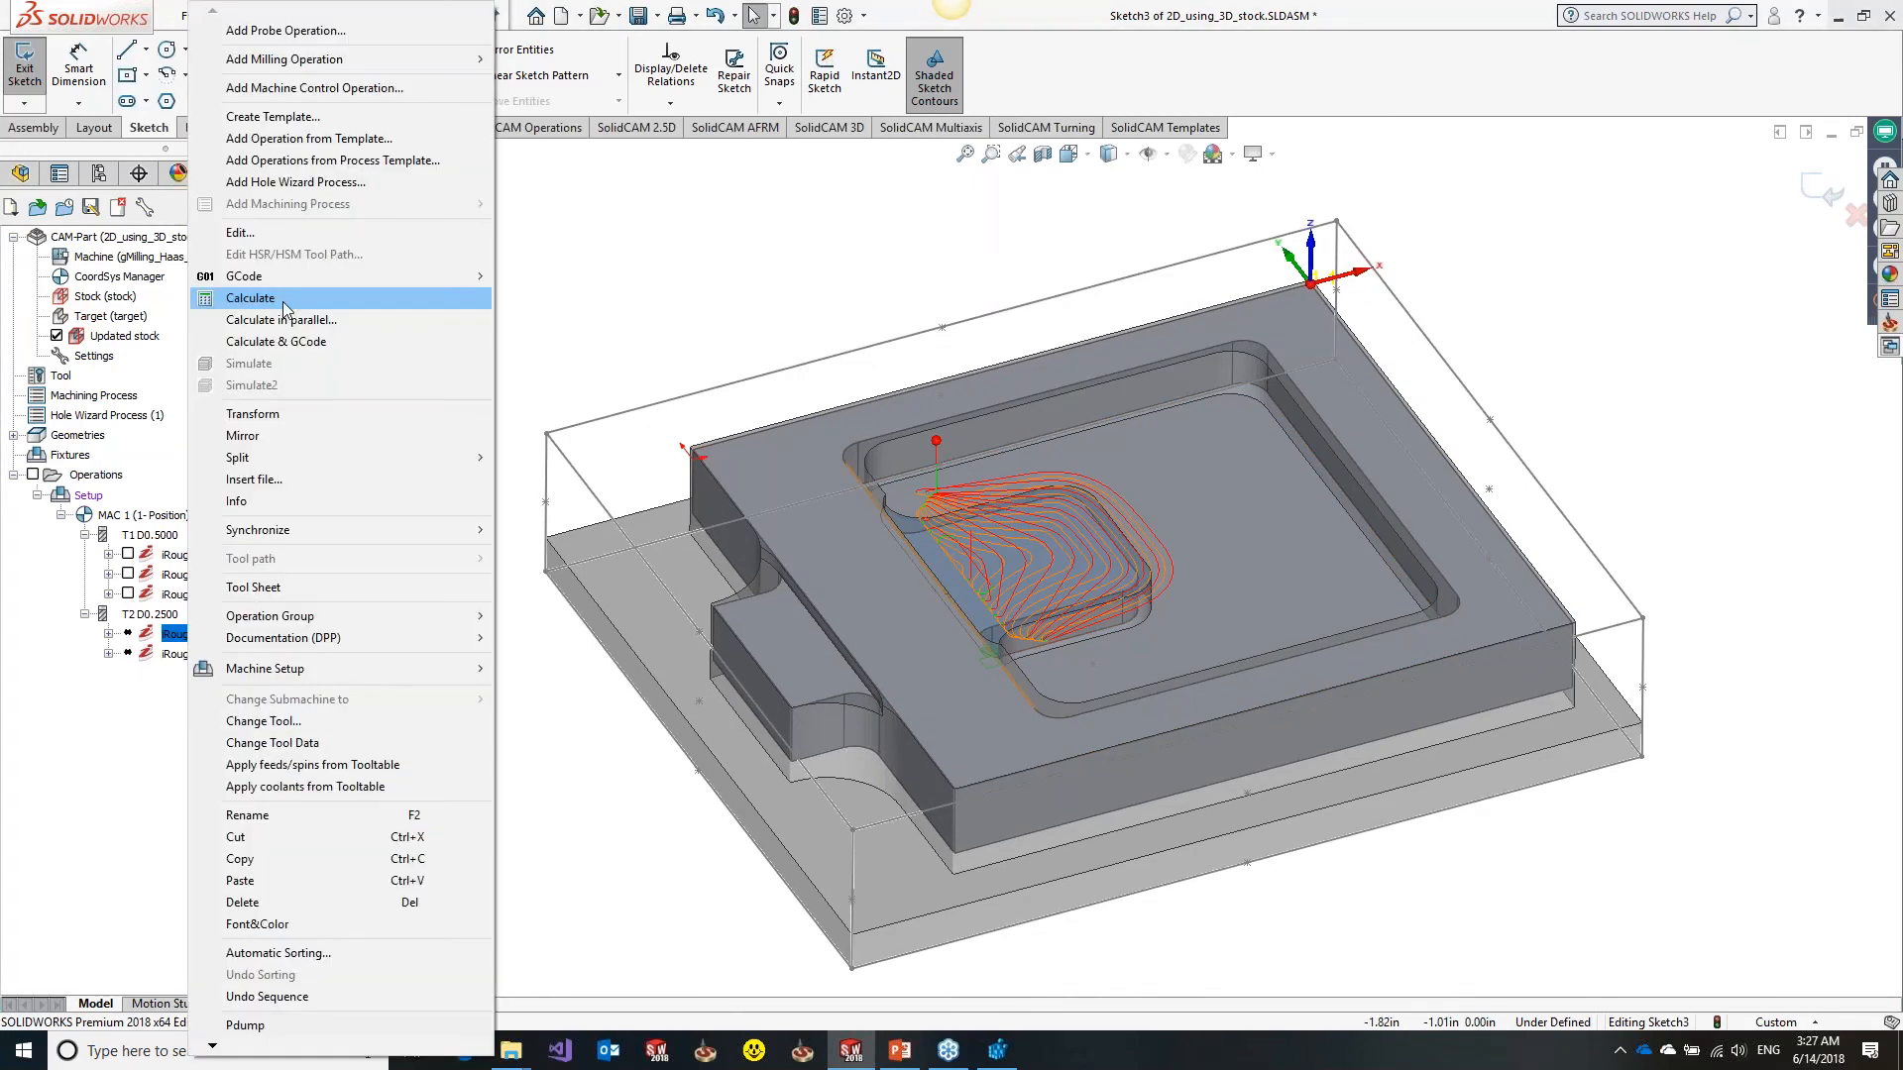
{"action": "left_click", "coordinate": [282, 302]}
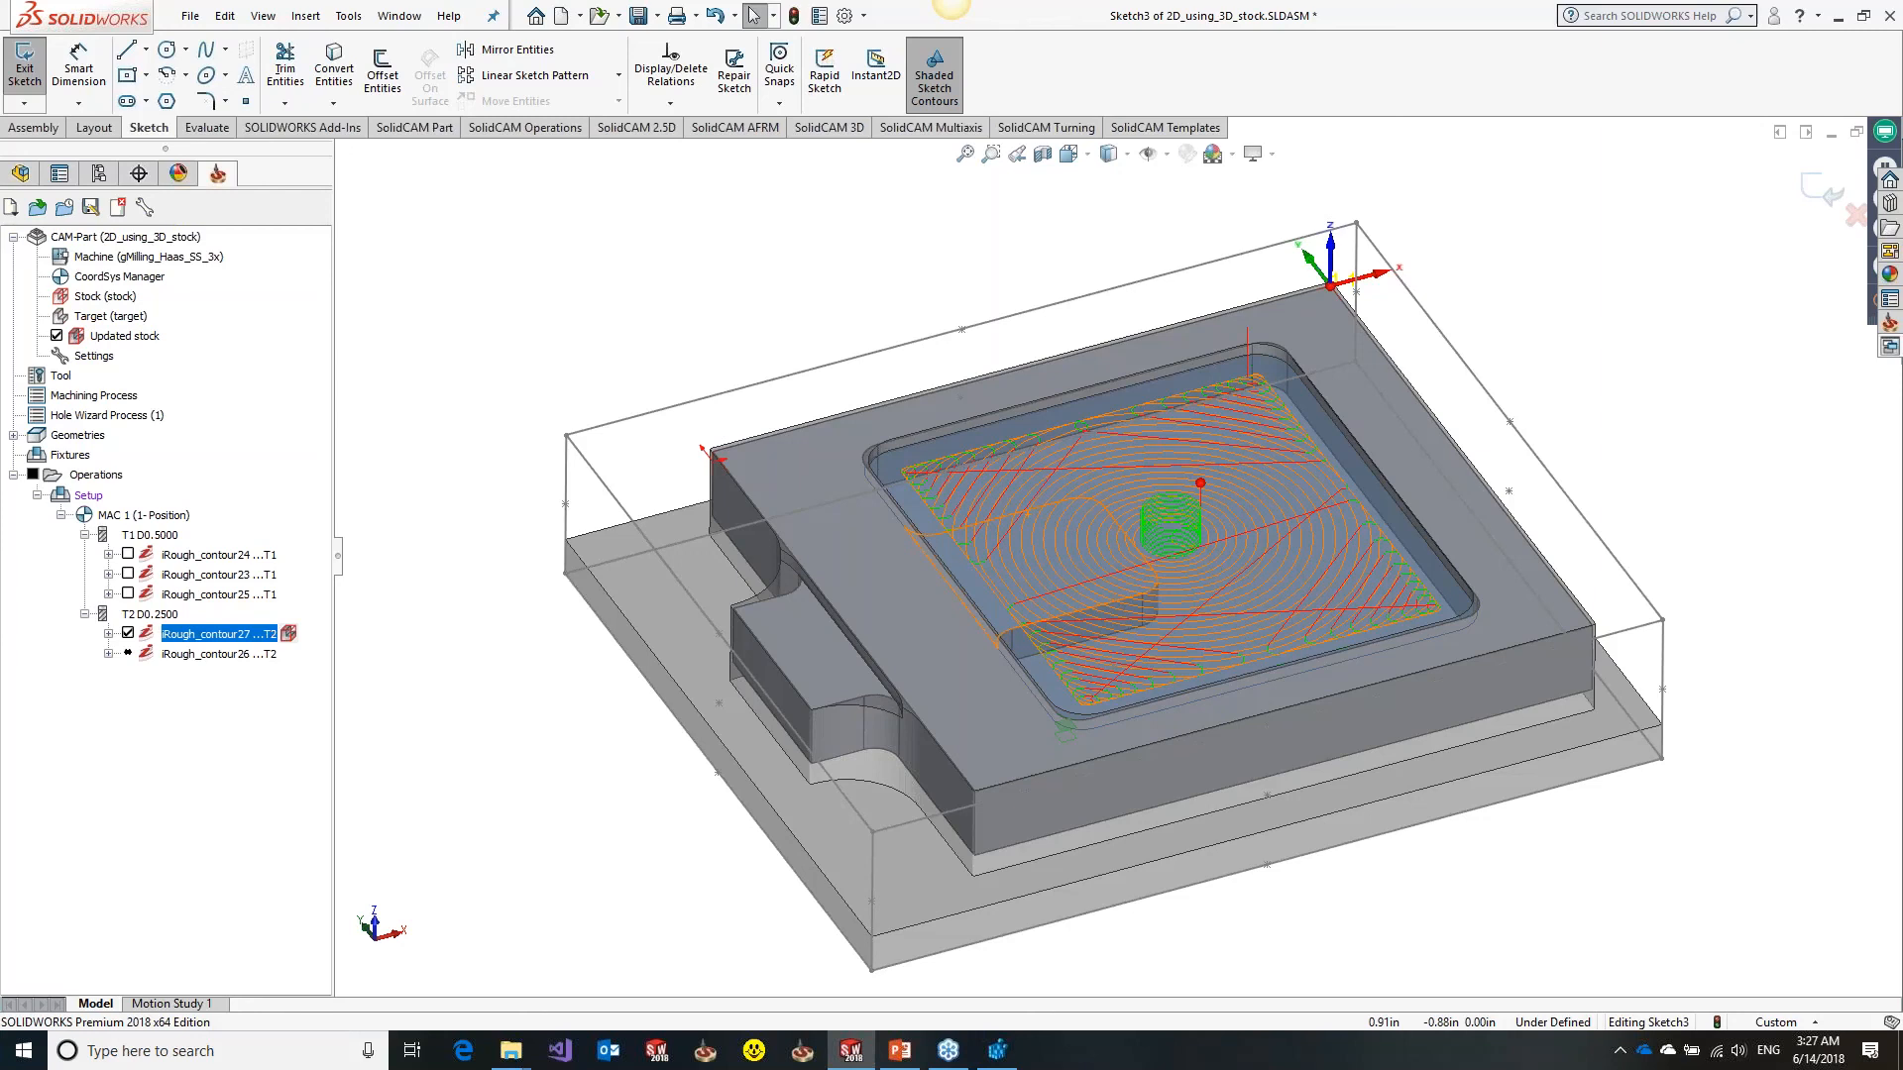
Open iRough_contour27, preview its tool on the plate's top face near the front corner, inspect it from the side, and exit the operation
{"action": "left_click", "coordinate": [918, 618]}
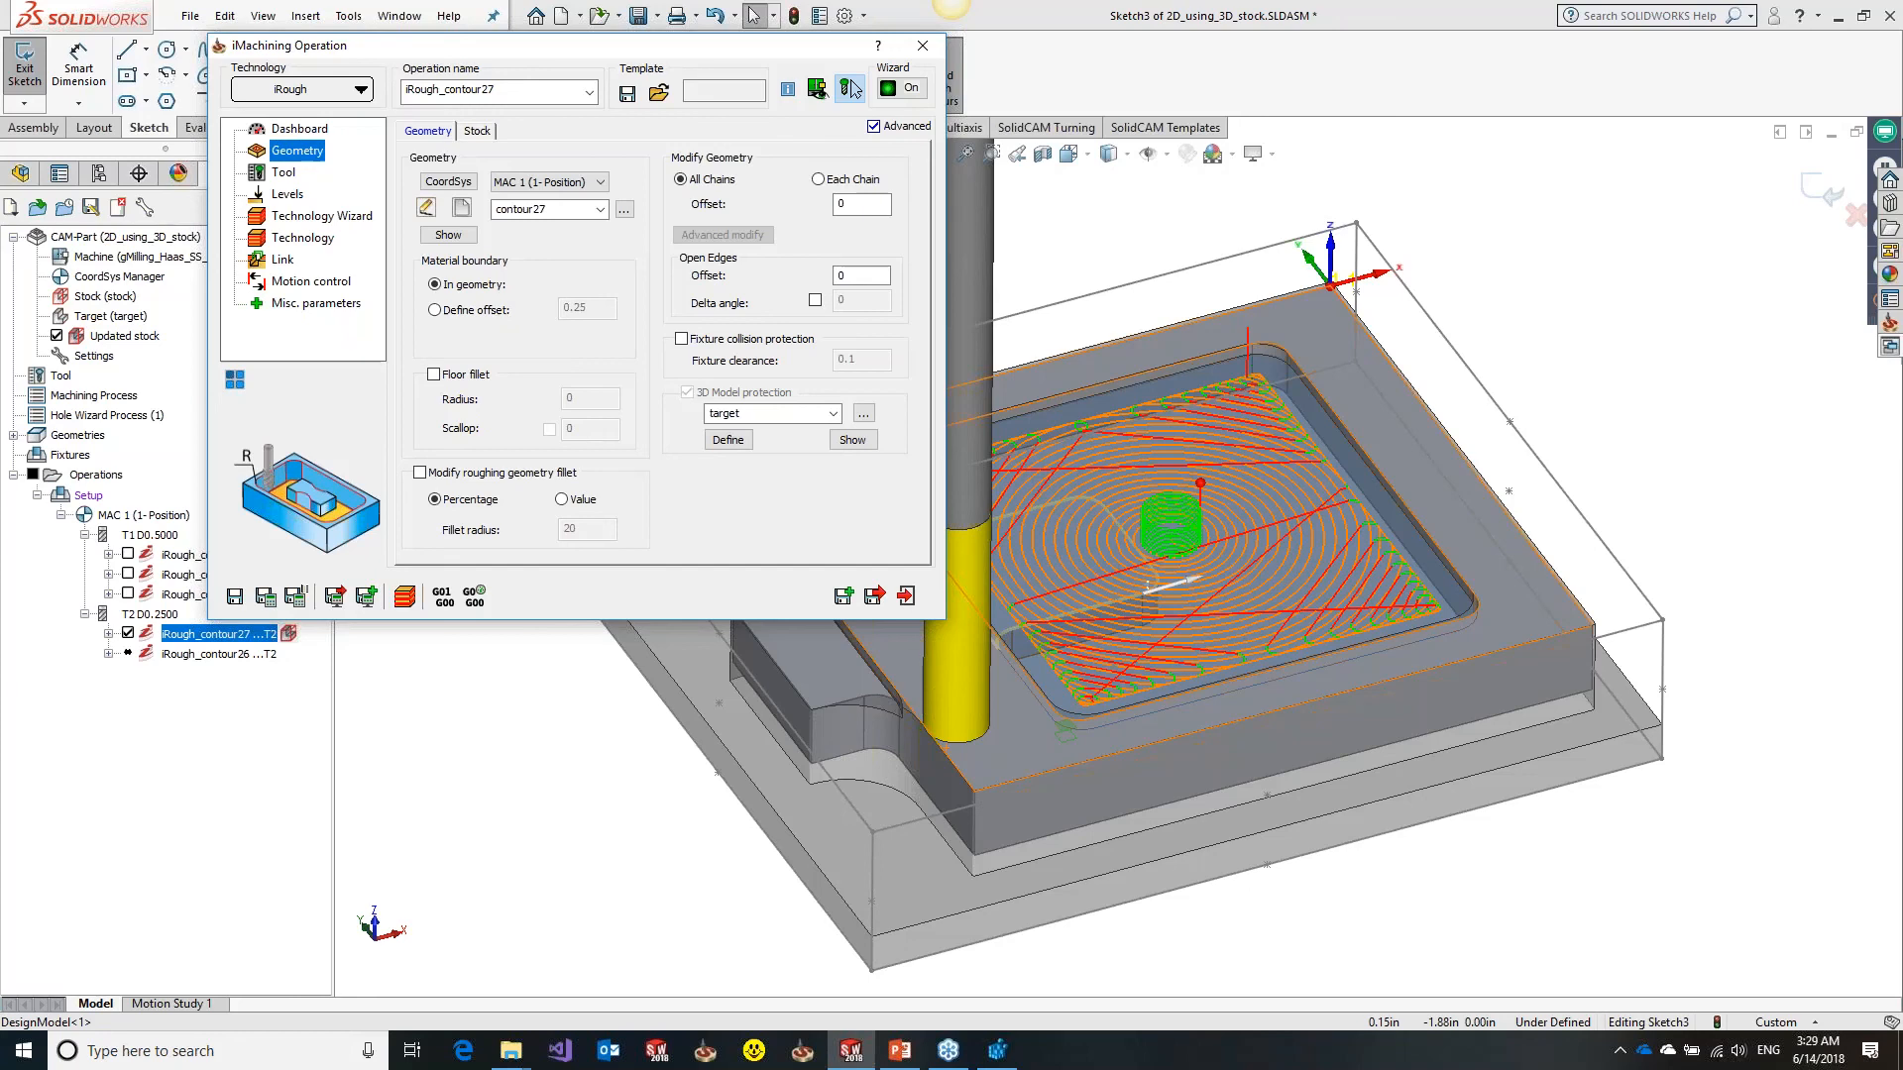
{"action": "left_click", "coordinate": [992, 729]}
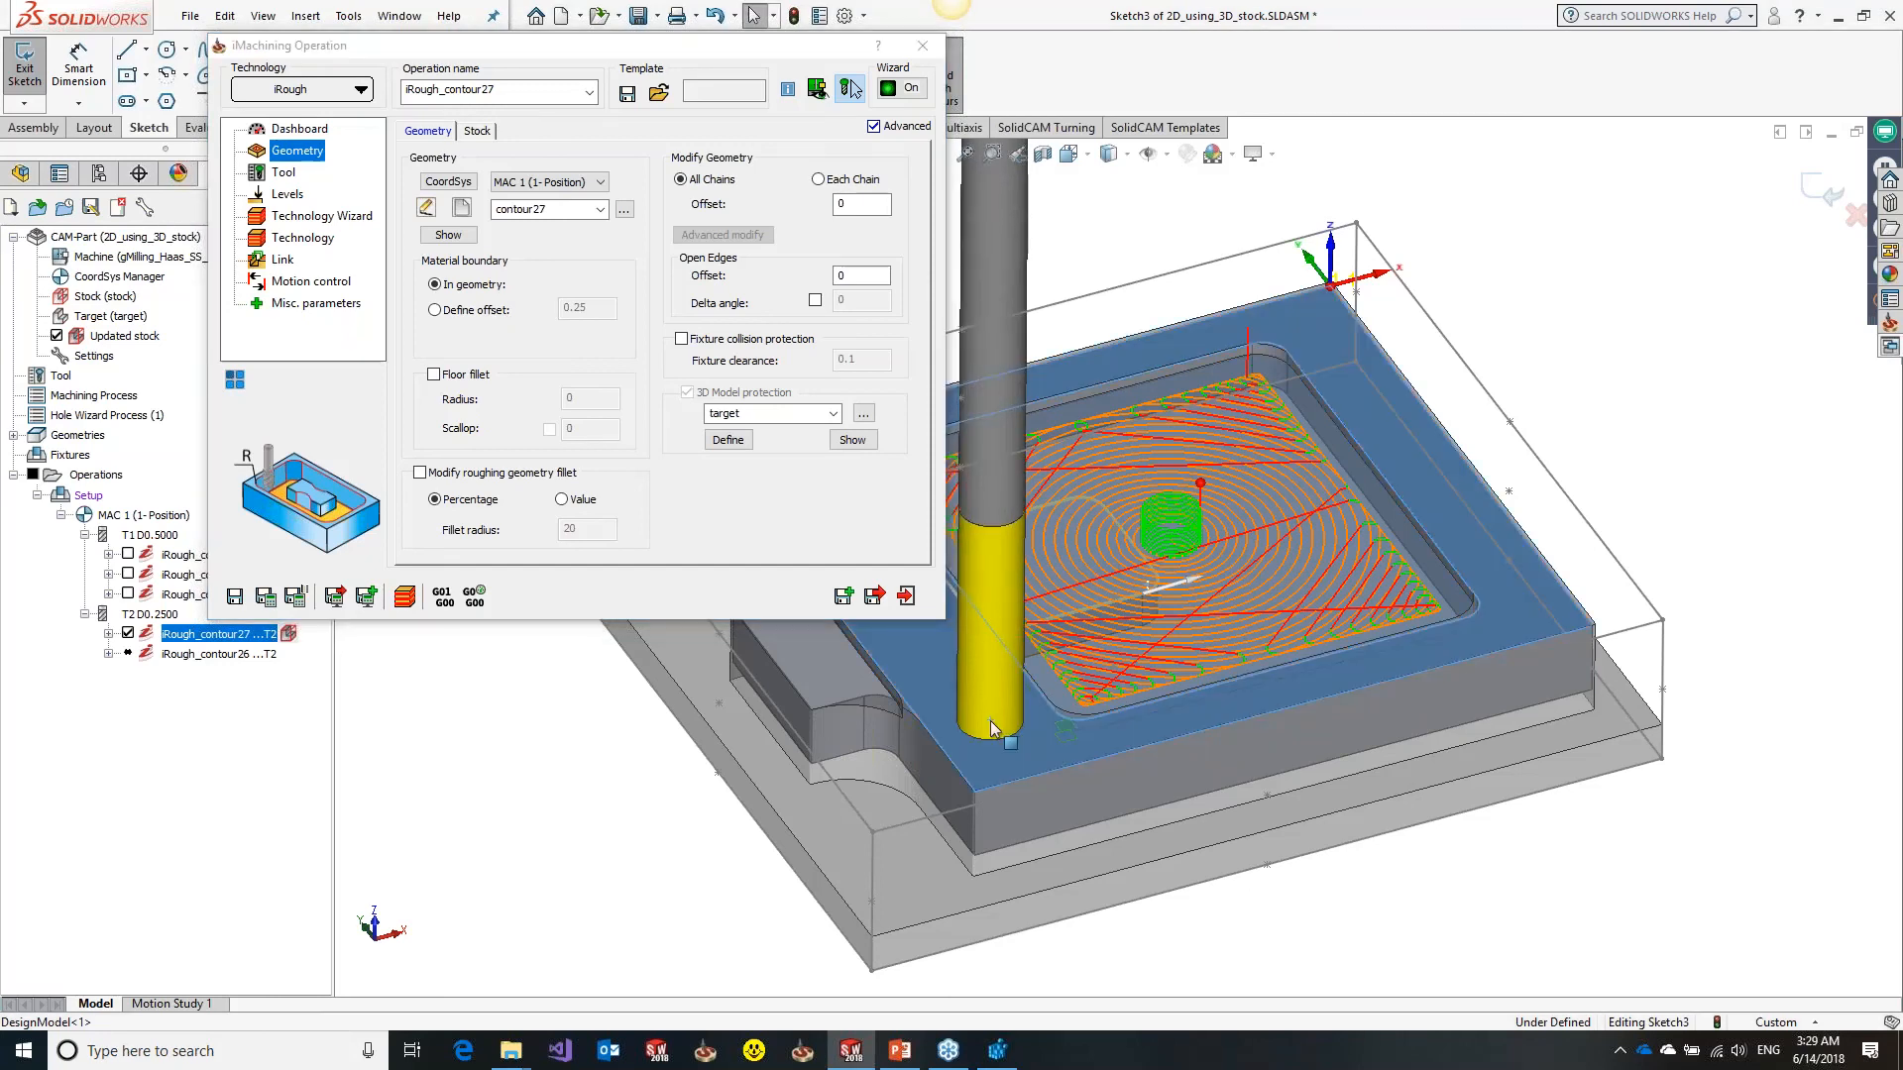
{"action": "middle_click_drag", "start_coordinate": [1150, 588], "coordinate": [1031, 603]}
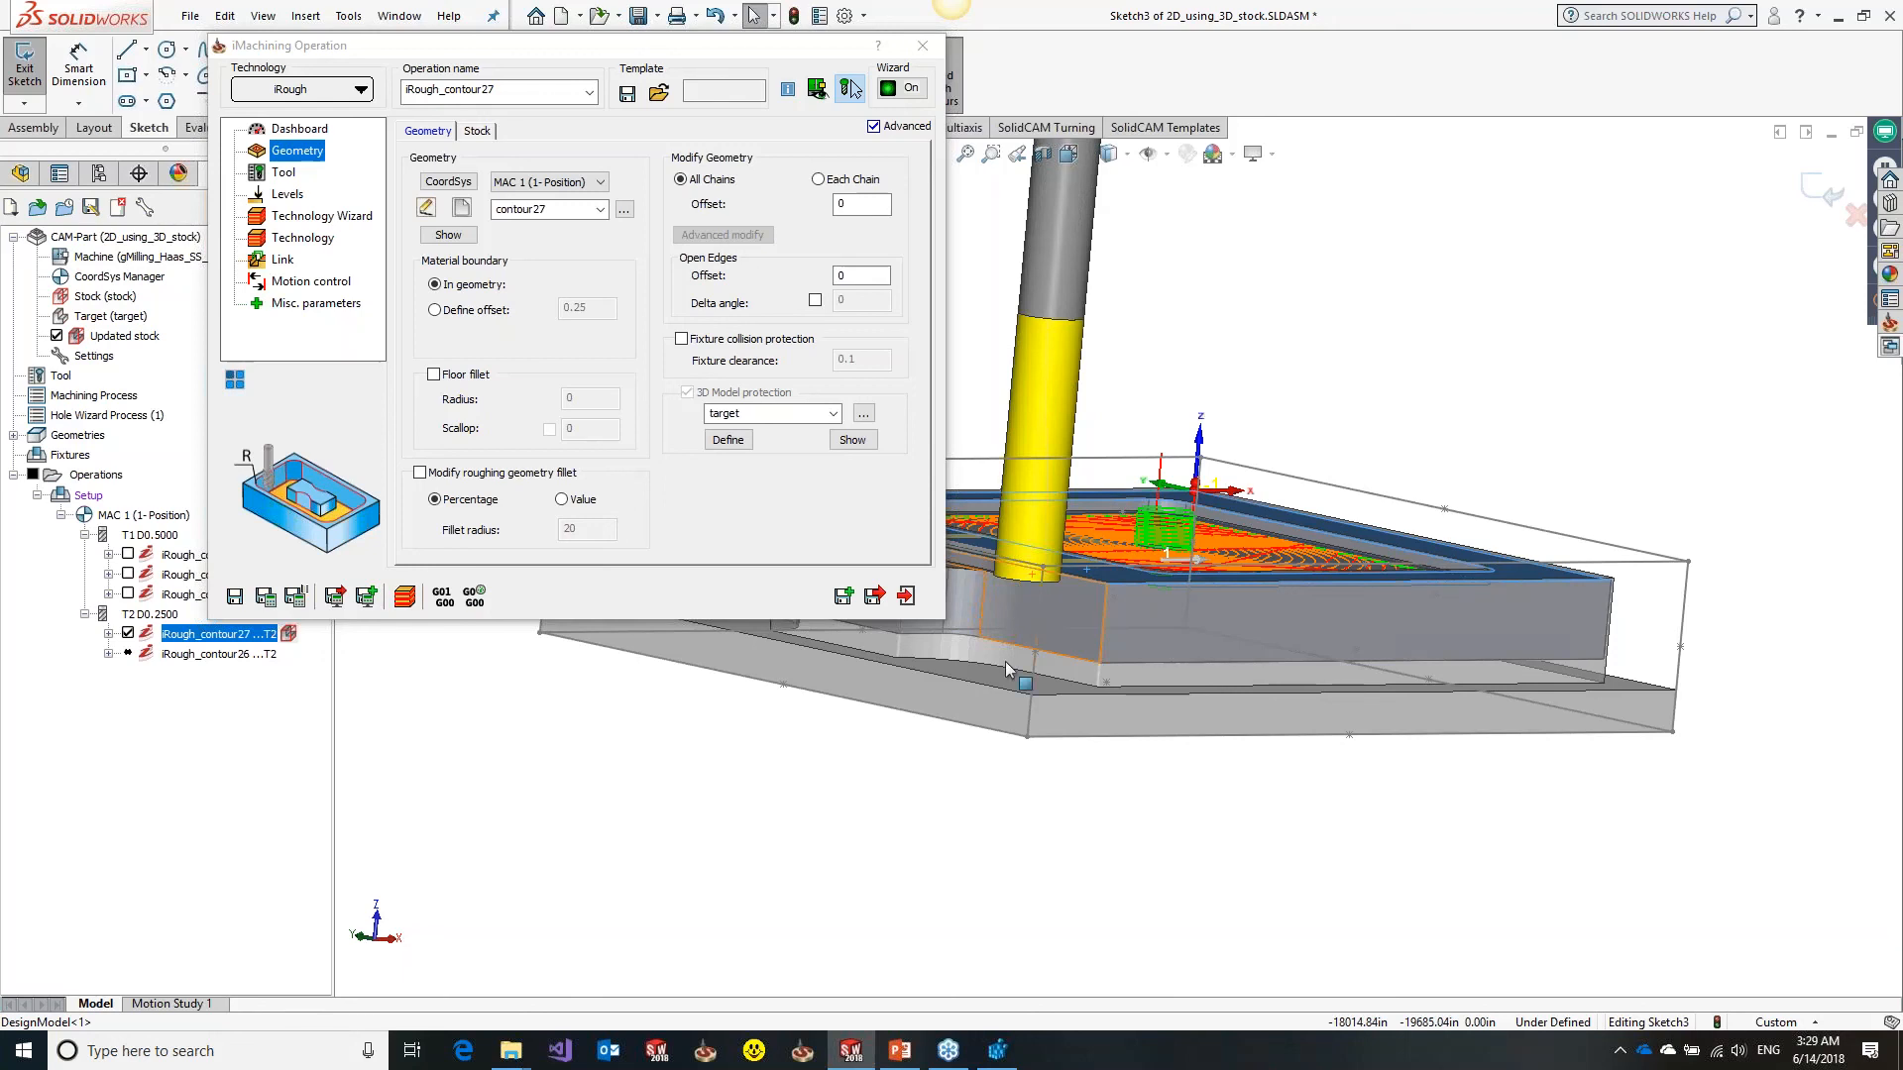
{"action": "middle_click_drag", "start_coordinate": [1006, 670], "coordinate": [1110, 670]}
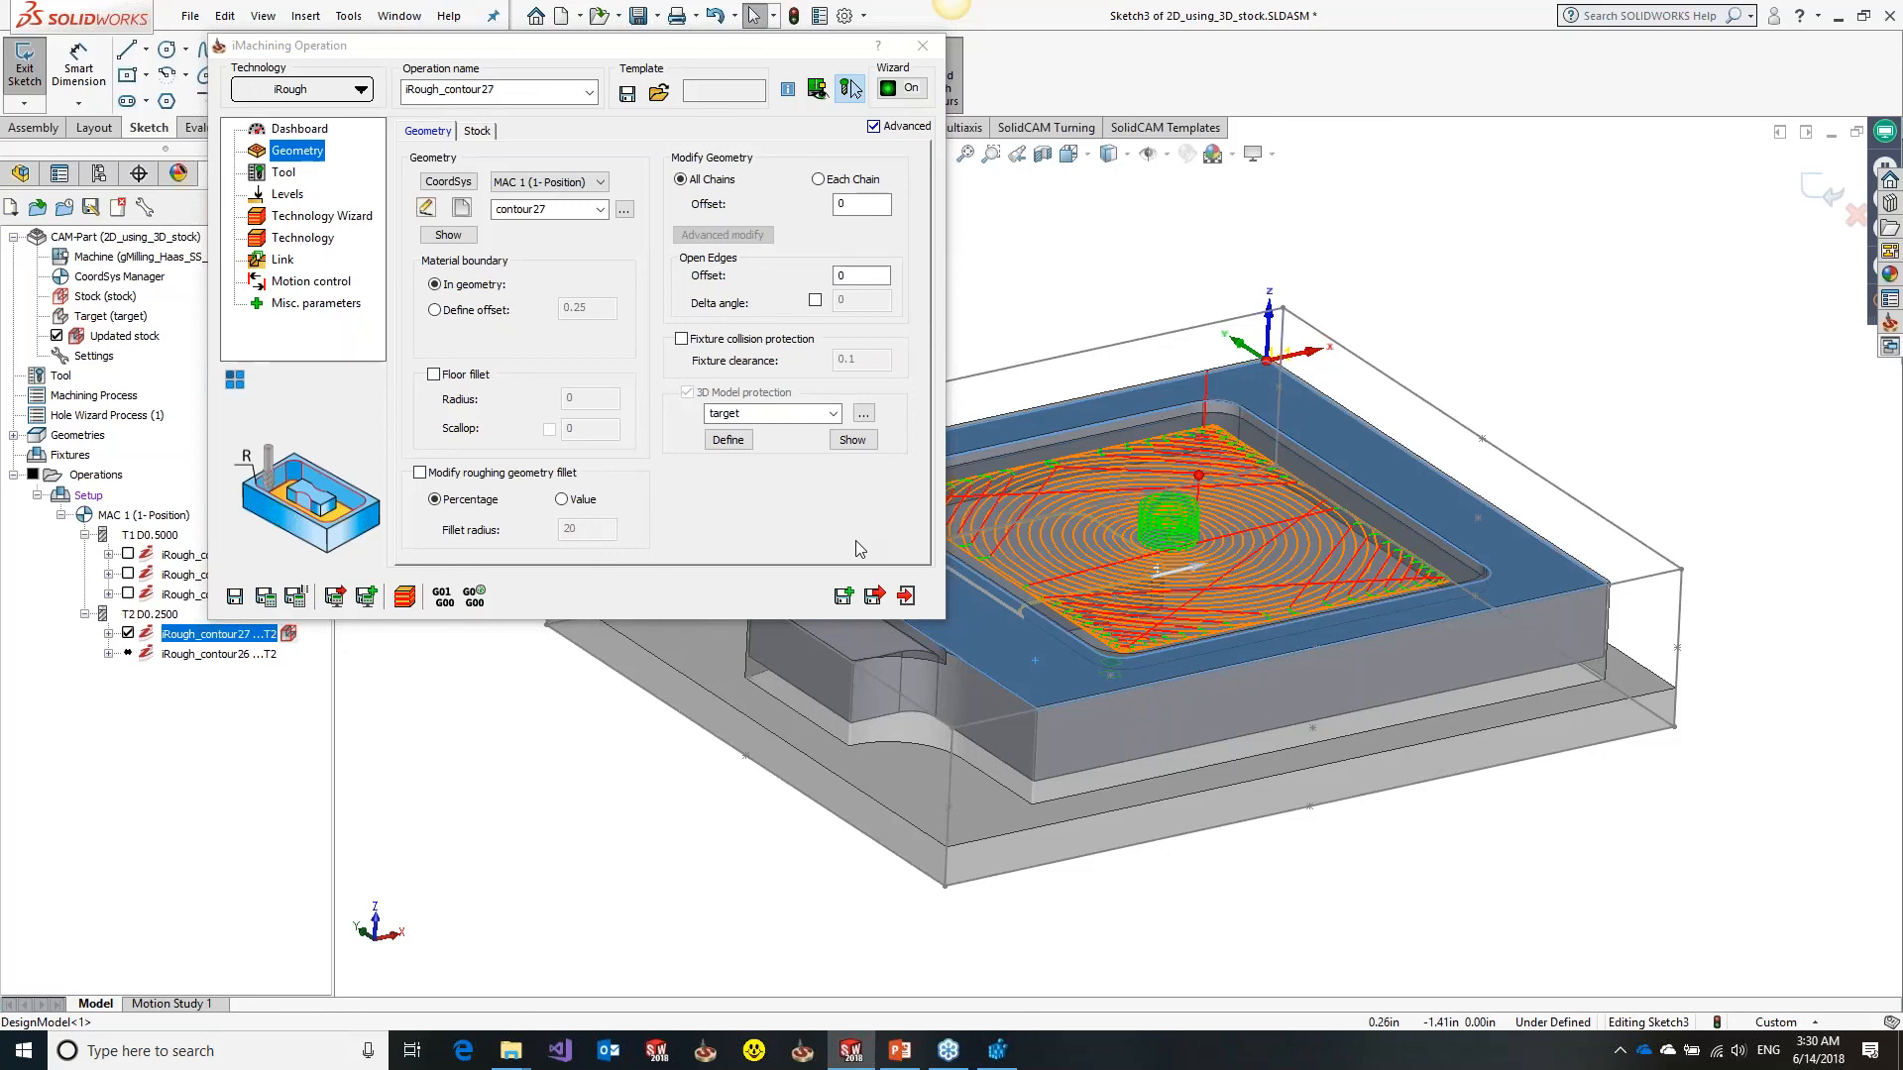
{"action": "left_click", "coordinate": [906, 596]}
Hide the iRough_contour27 toolpath and close the 2D_using_3D_stock CAM-Part
{"action": "left_click", "coordinate": [128, 635]}
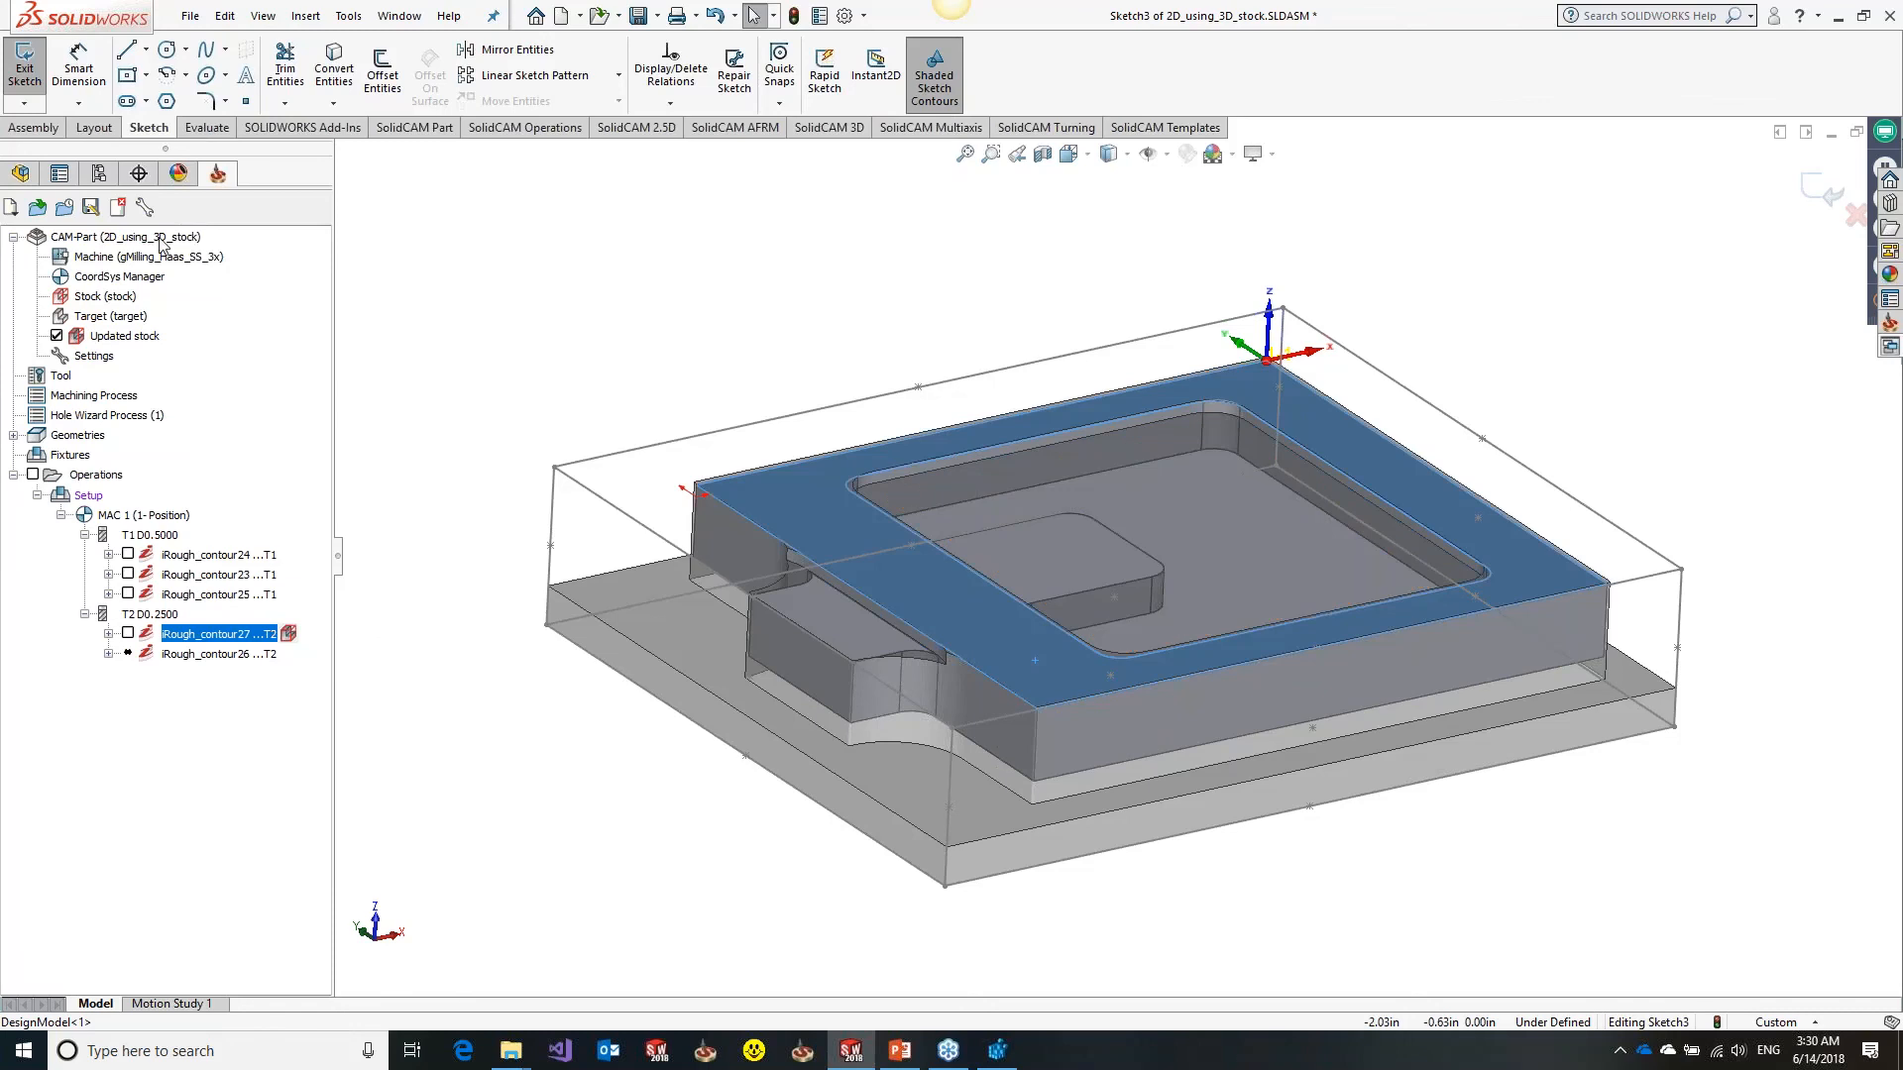
{"action": "right_click", "coordinate": [288, 383]}
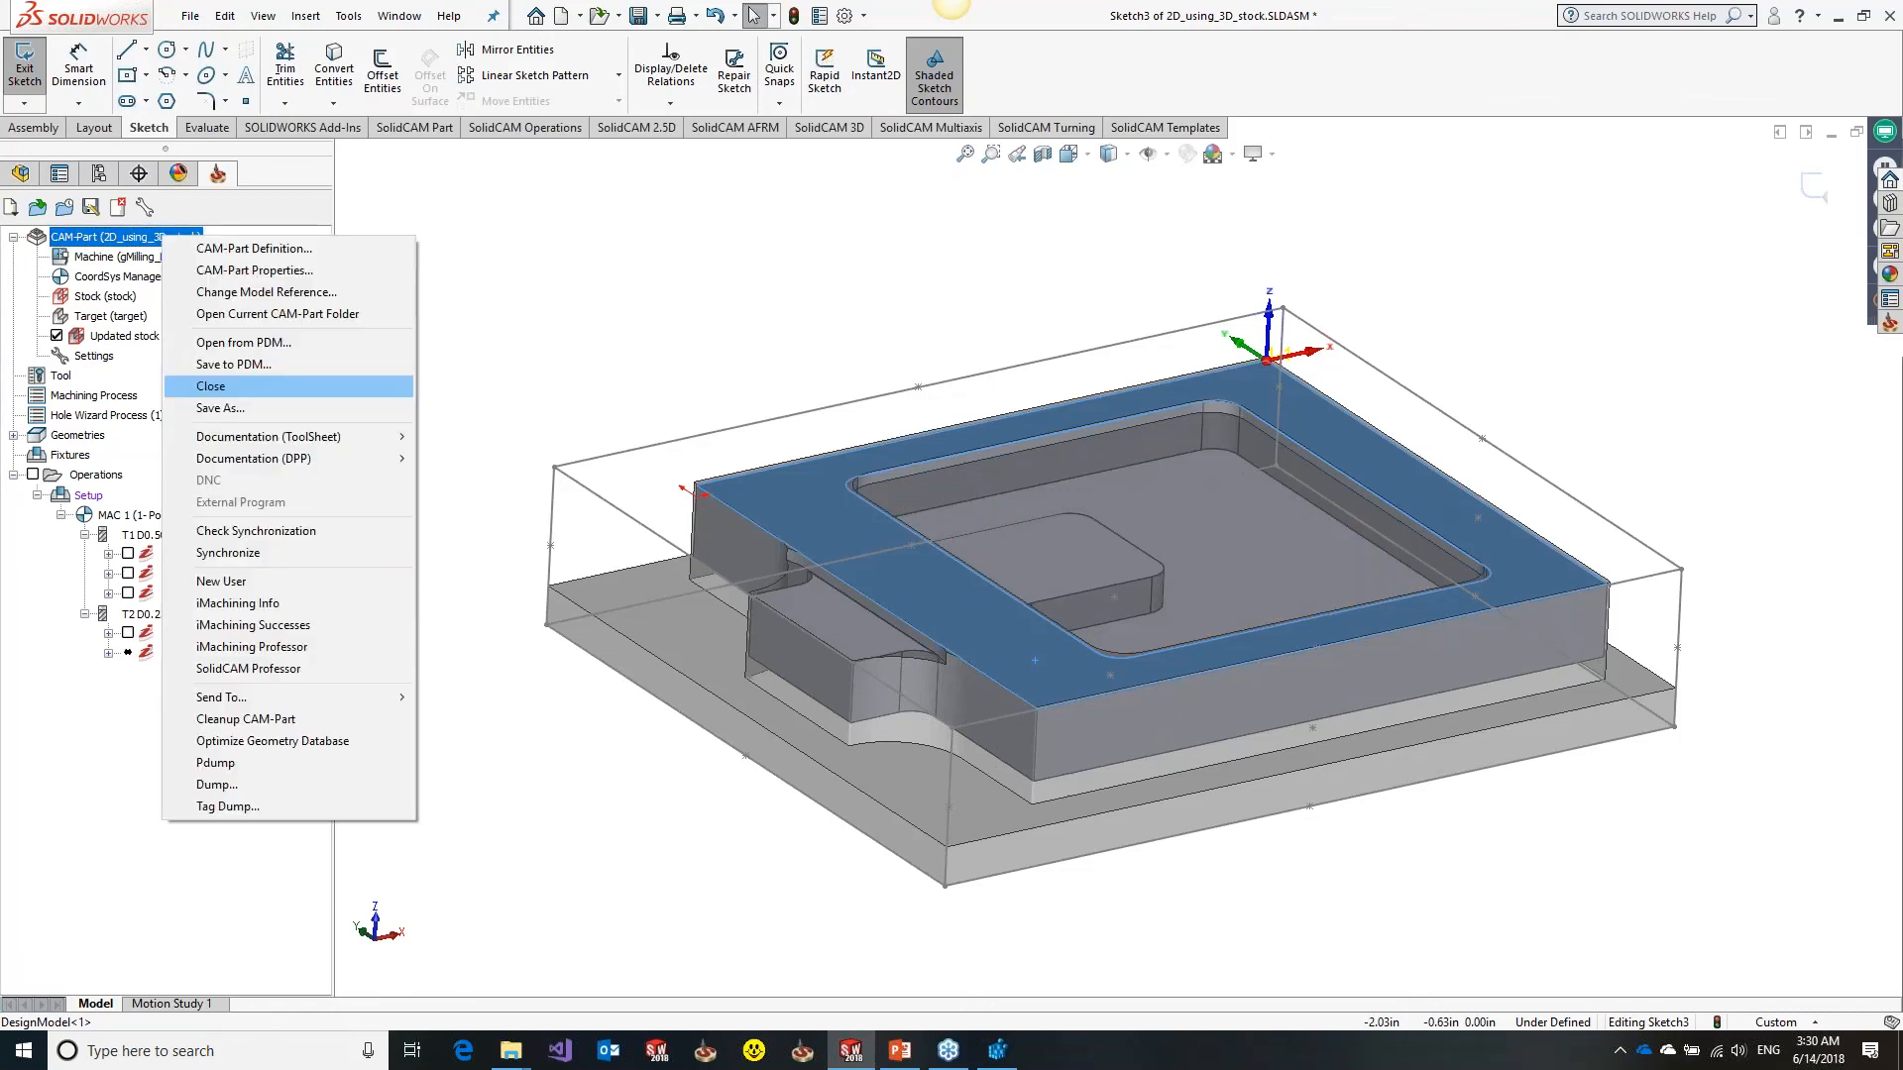